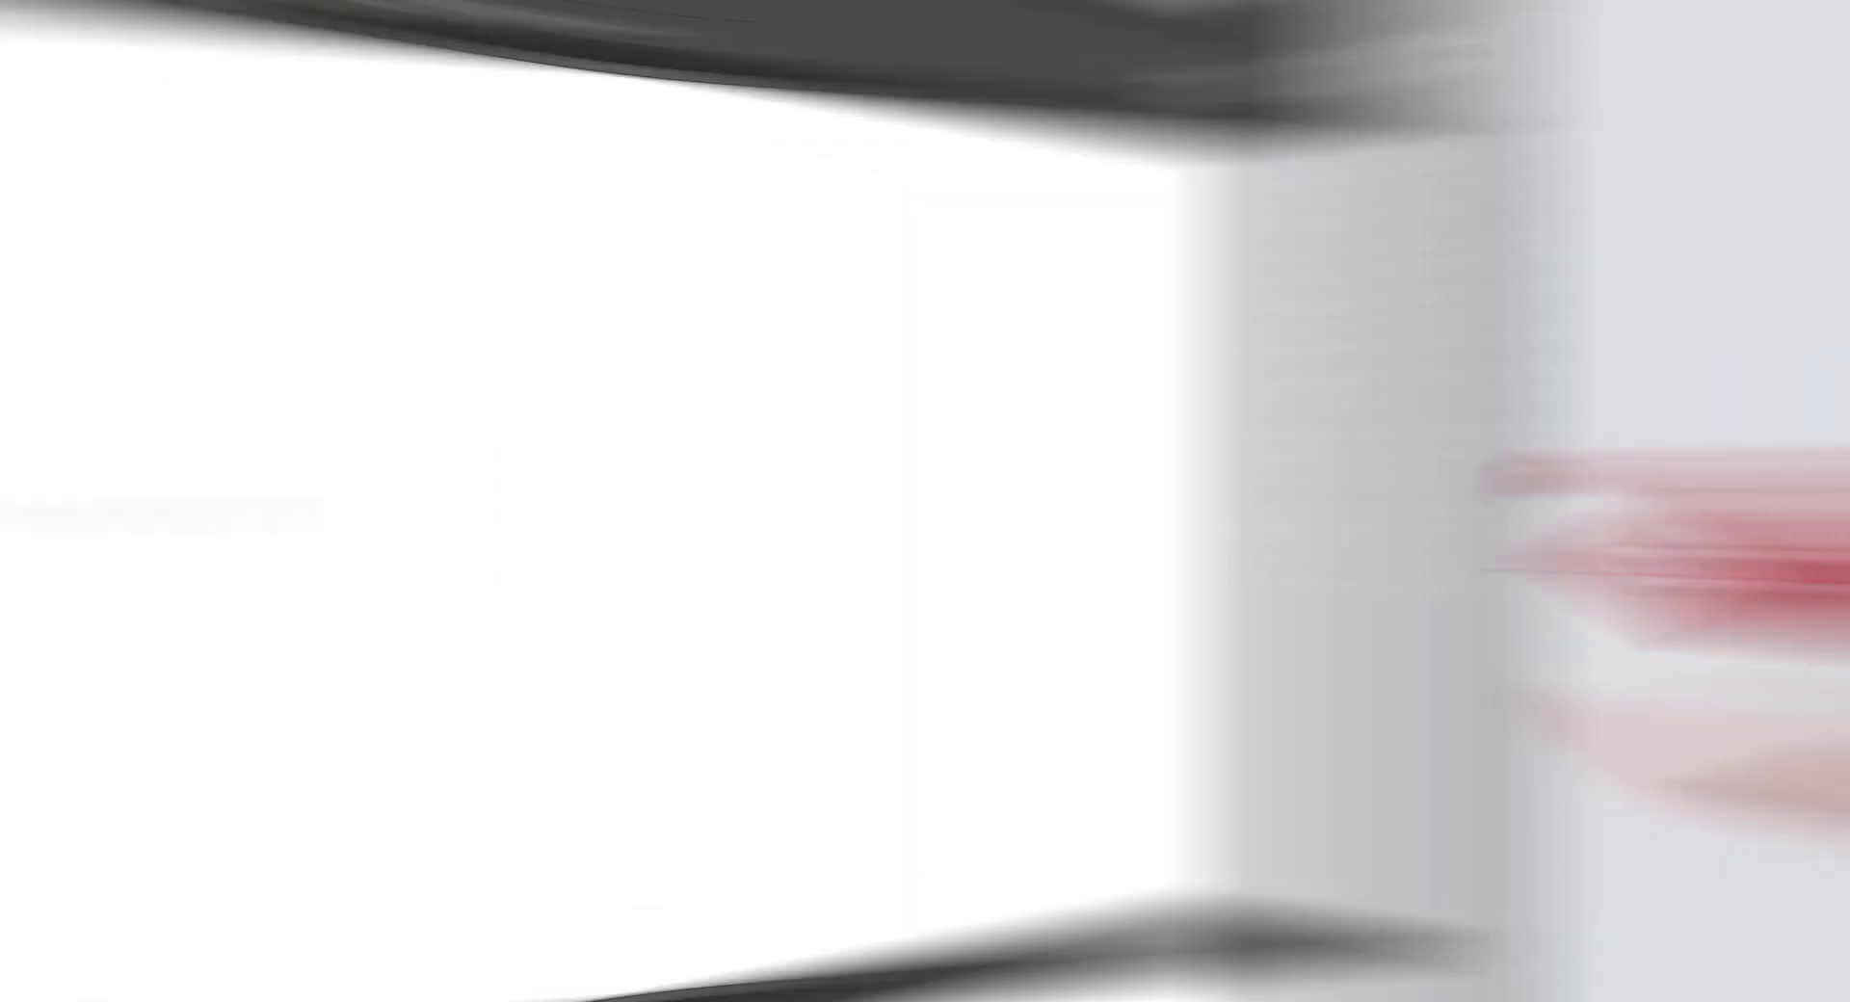
Draw a rectangle covering the whole artboard and fill it with the light lavender swatch.
{"action": "key", "text": "ctrl+minus"}
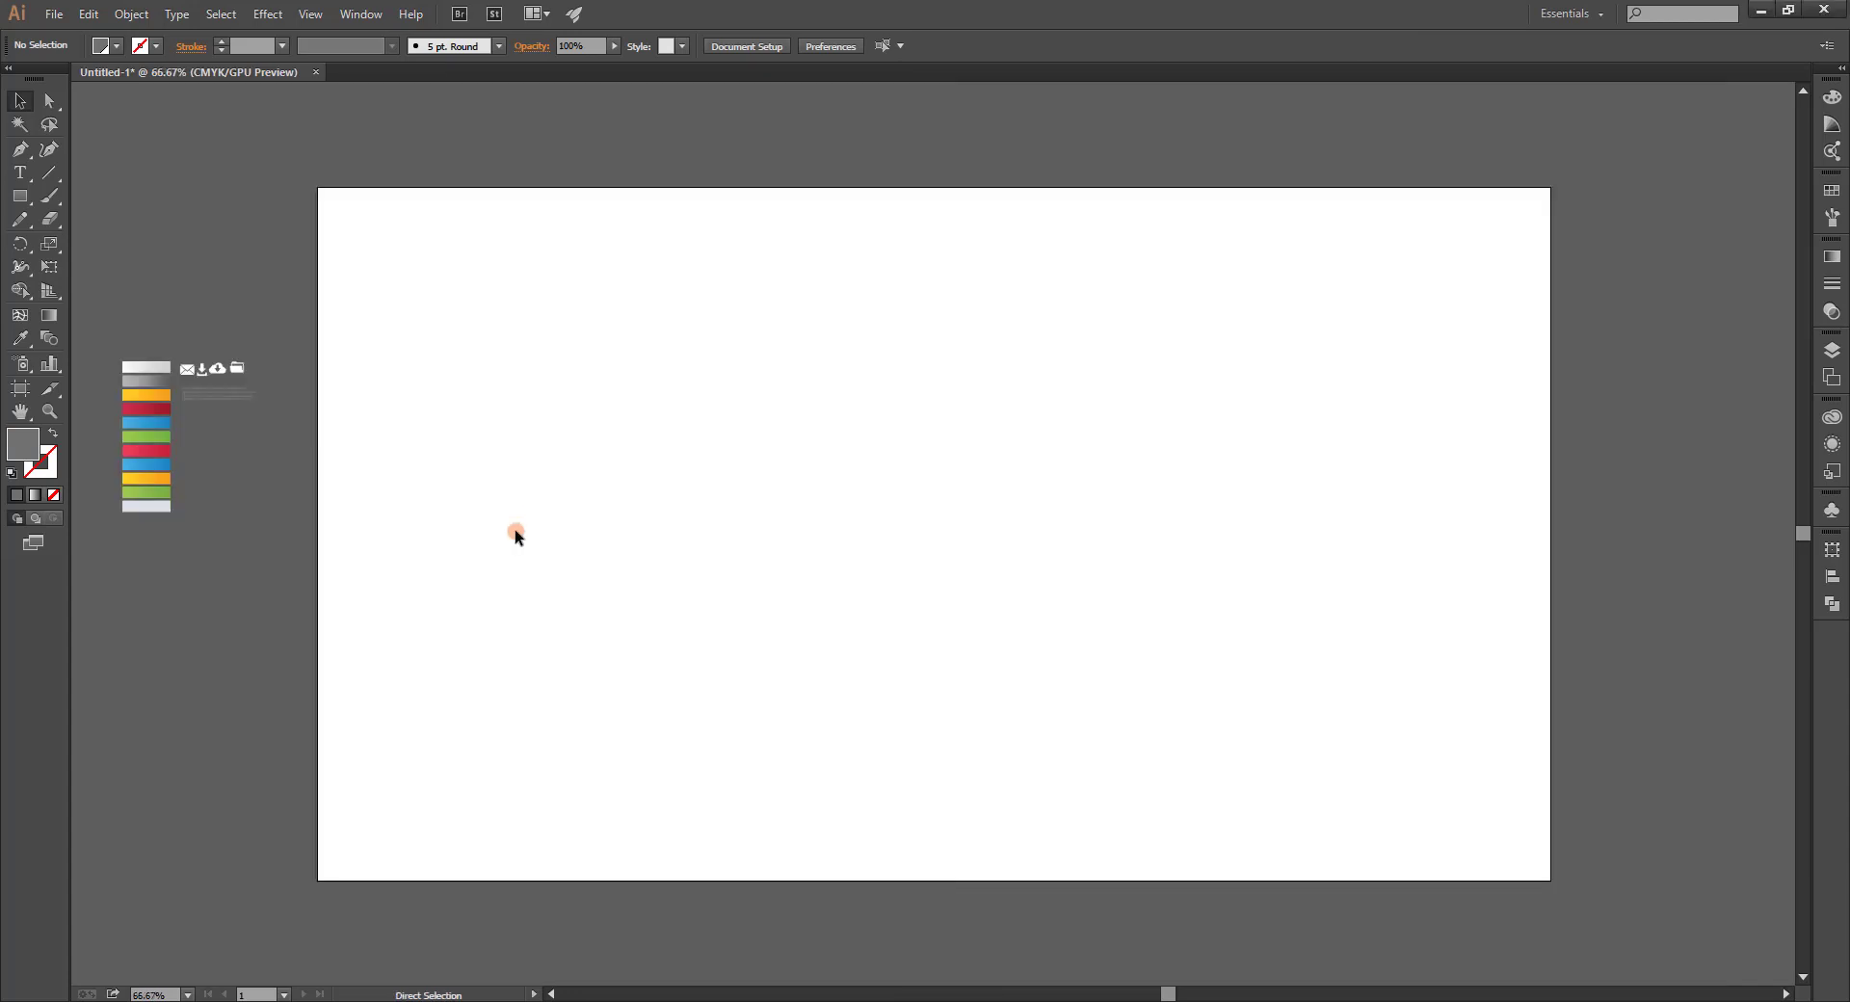
{"action": "left_click", "coordinate": [20, 196]}
{"action": "left_click_drag", "start_coordinate": [315, 187], "coordinate": [1550, 879]}
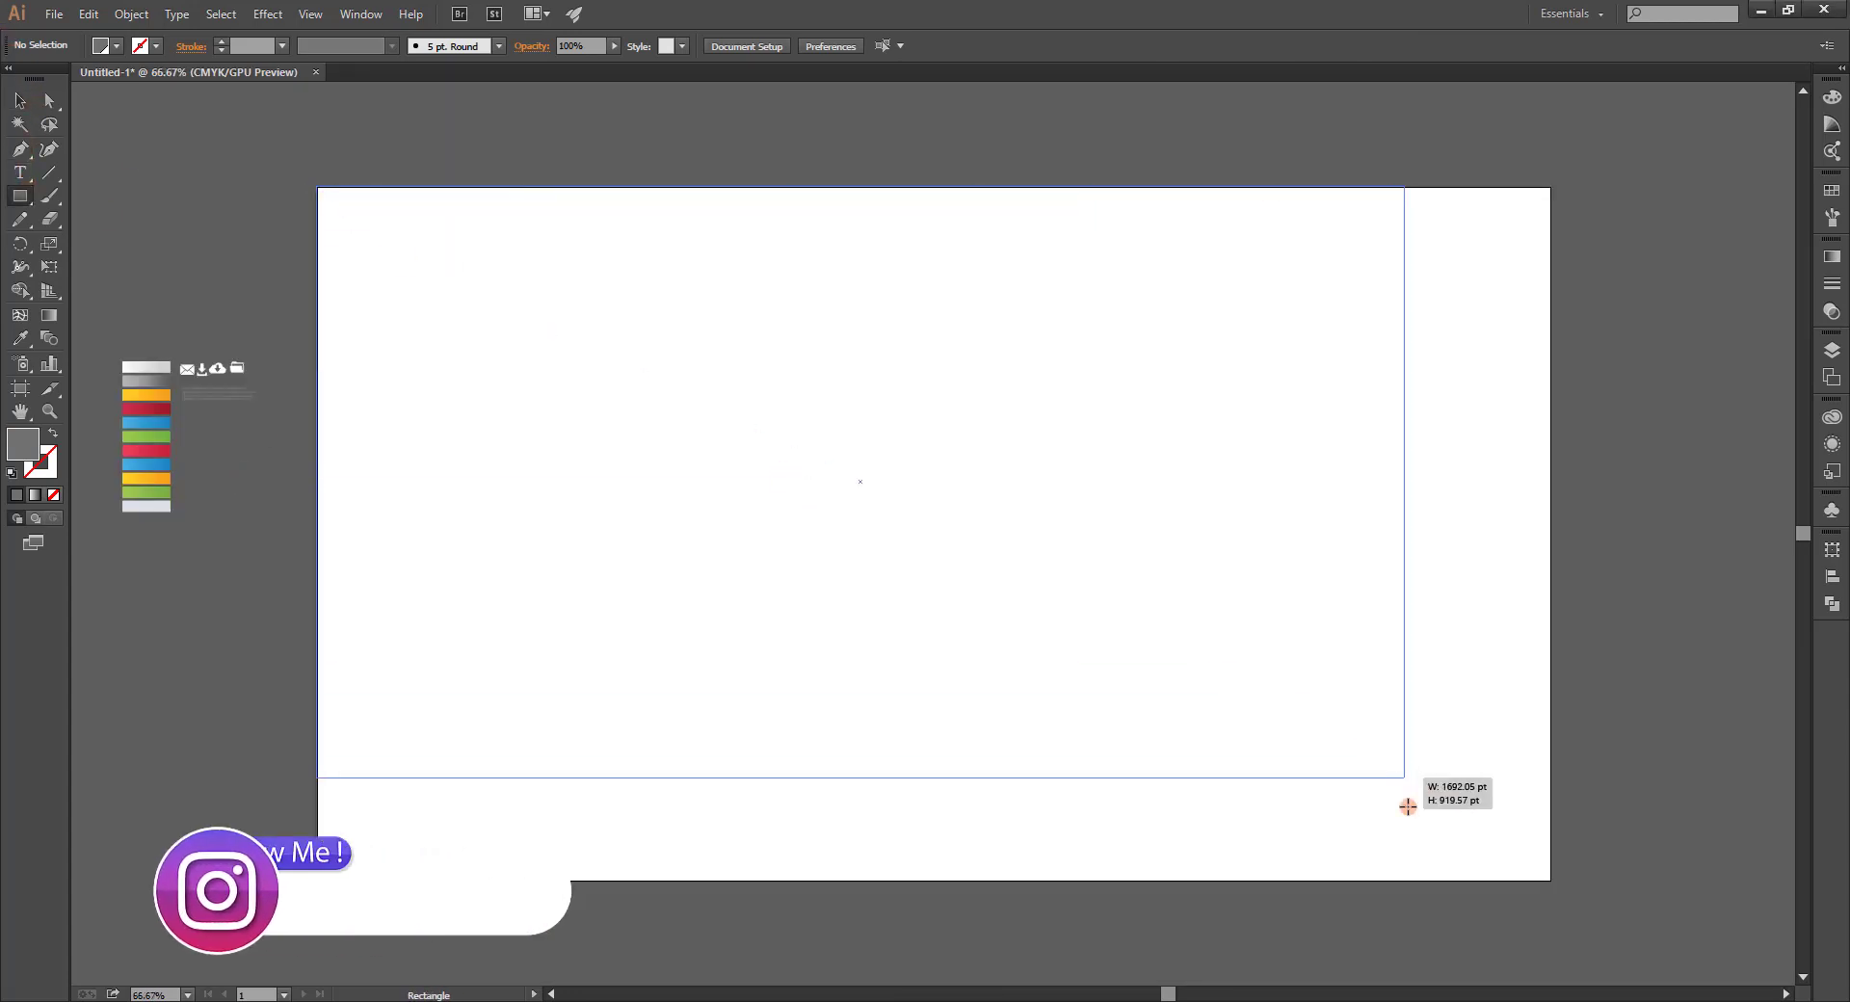
{"action": "key", "text": "i"}
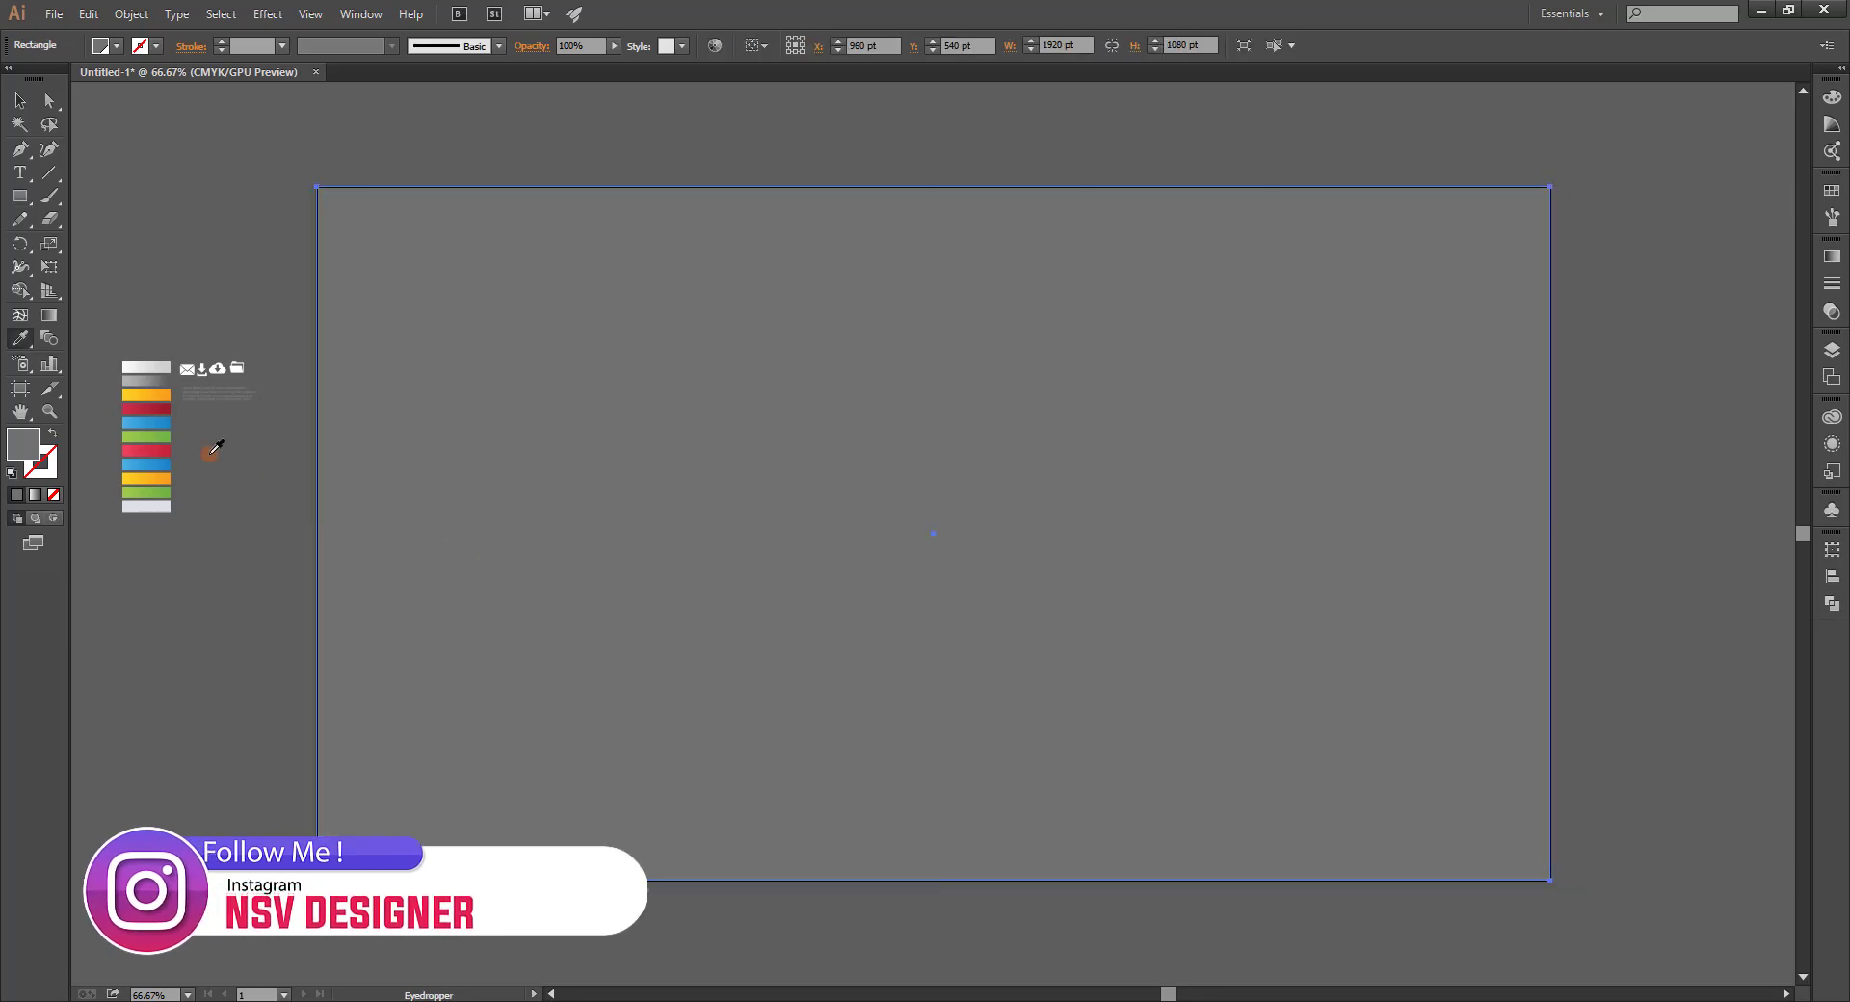
{"action": "left_click", "coordinate": [151, 509]}
{"action": "left_click", "coordinate": [18, 103]}
{"action": "left_click", "coordinate": [1087, 487]}
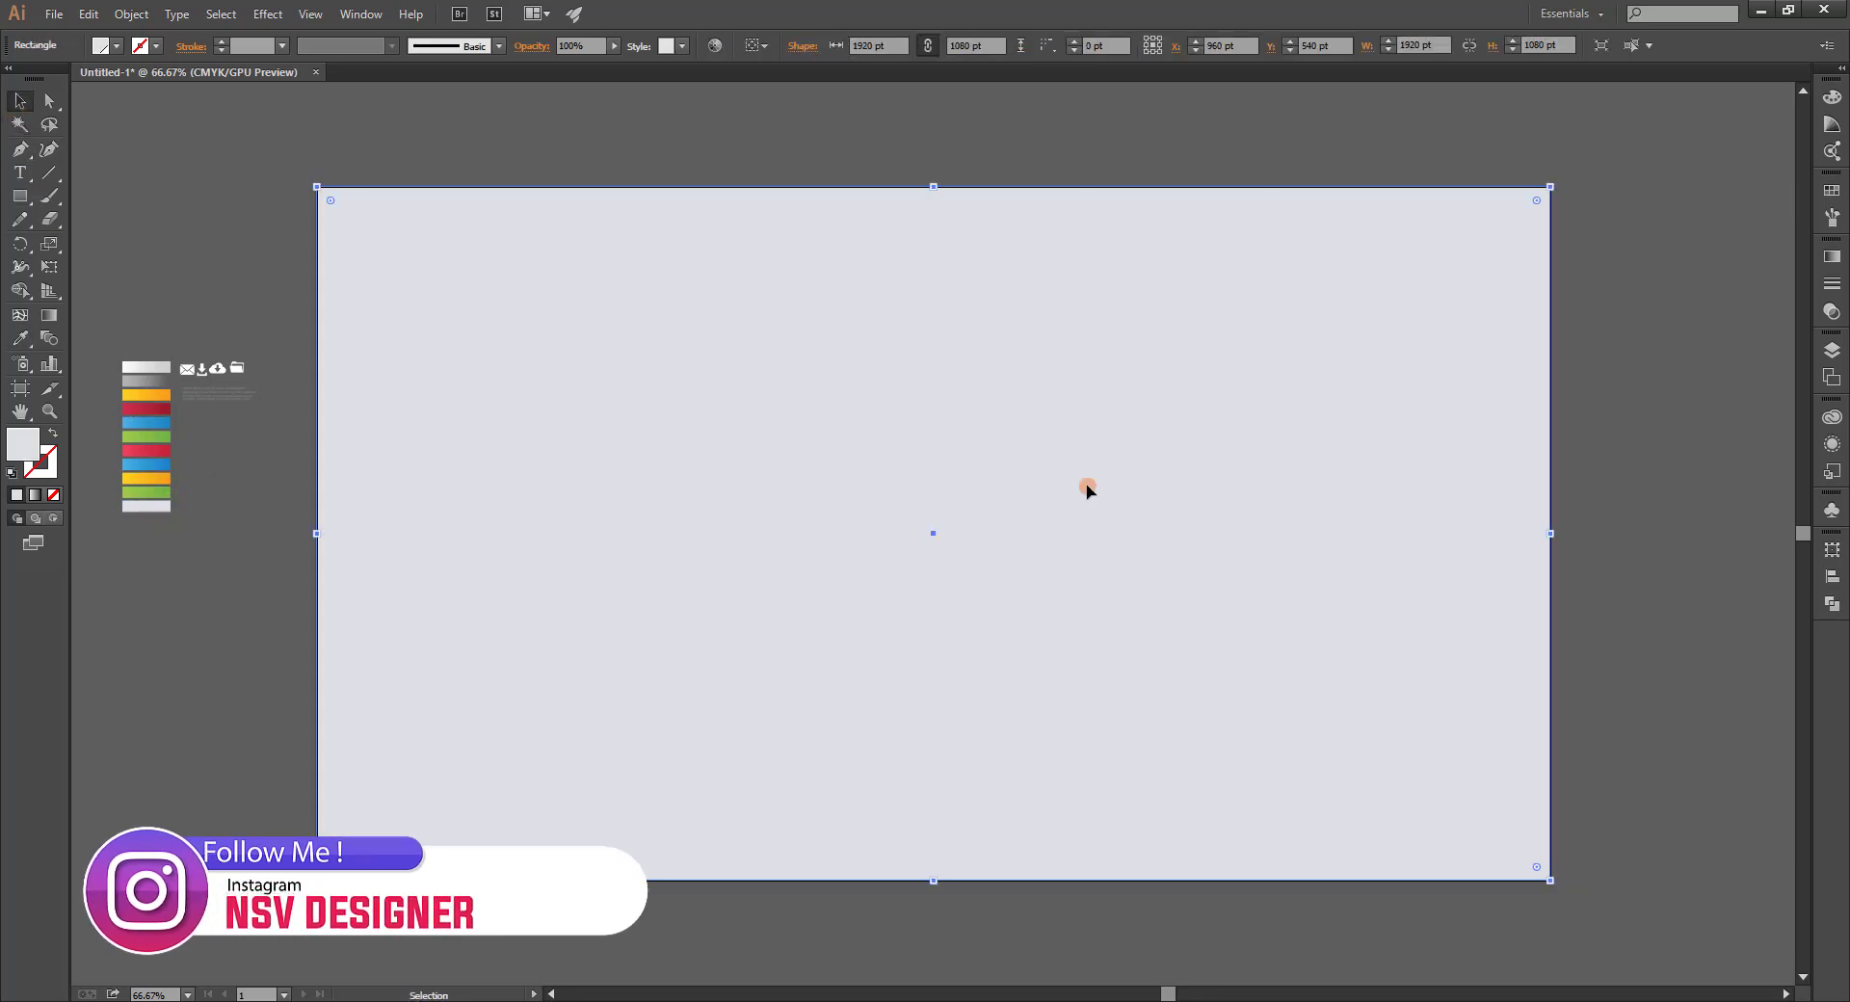
Try a radial gradient on the background, then undo it and deselect.
{"action": "left_click", "coordinate": [1836, 257]}
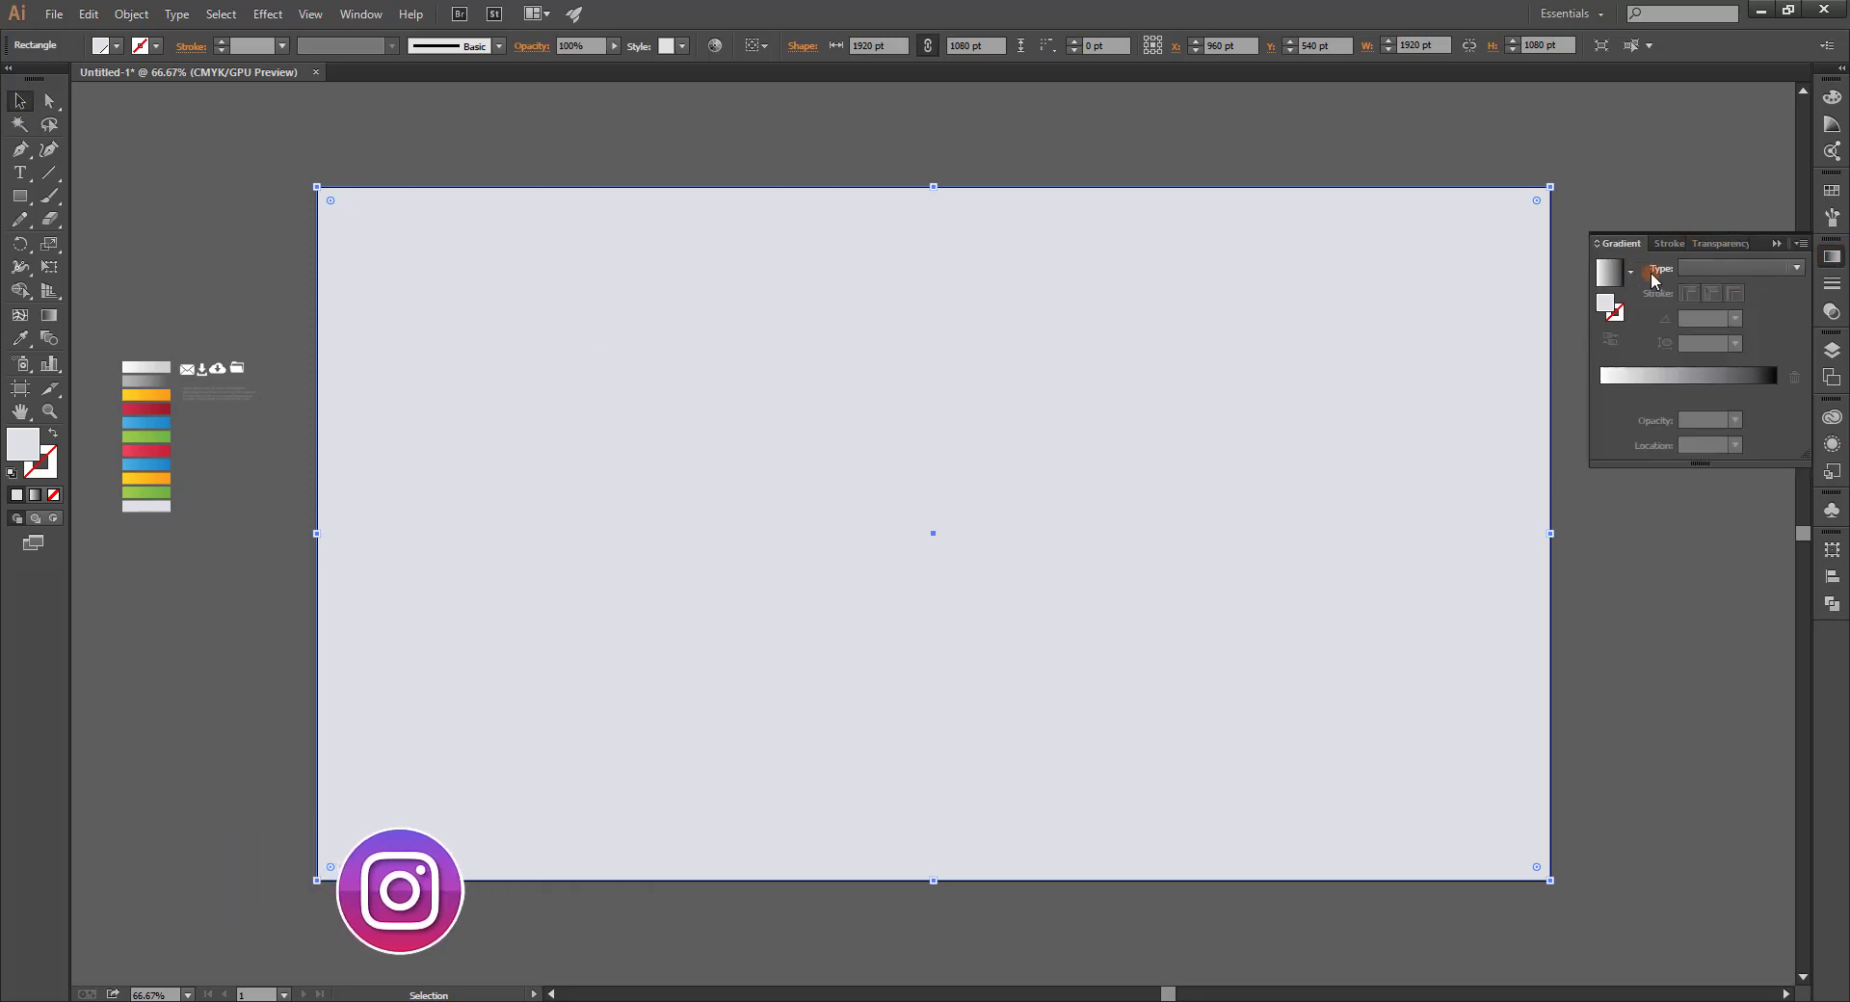
{"action": "left_click", "coordinate": [1734, 268]}
{"action": "left_click", "coordinate": [1733, 308]}
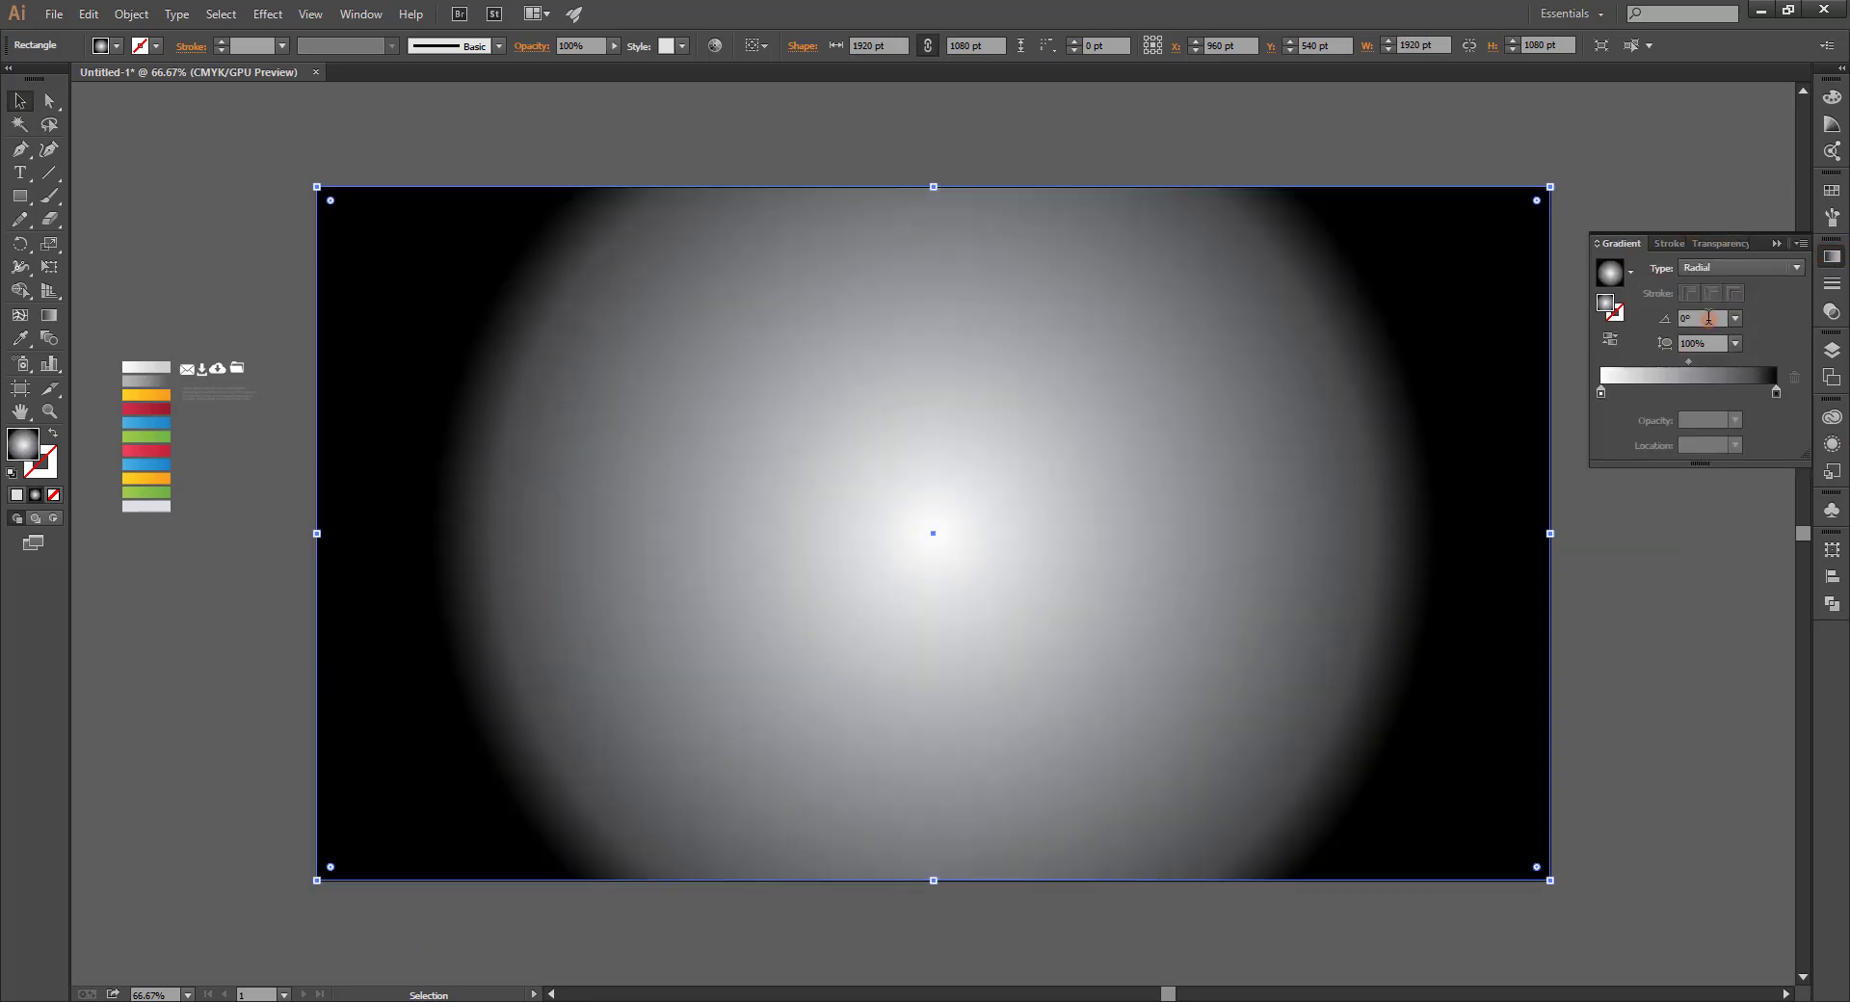
{"action": "key", "text": "ctrl+z"}
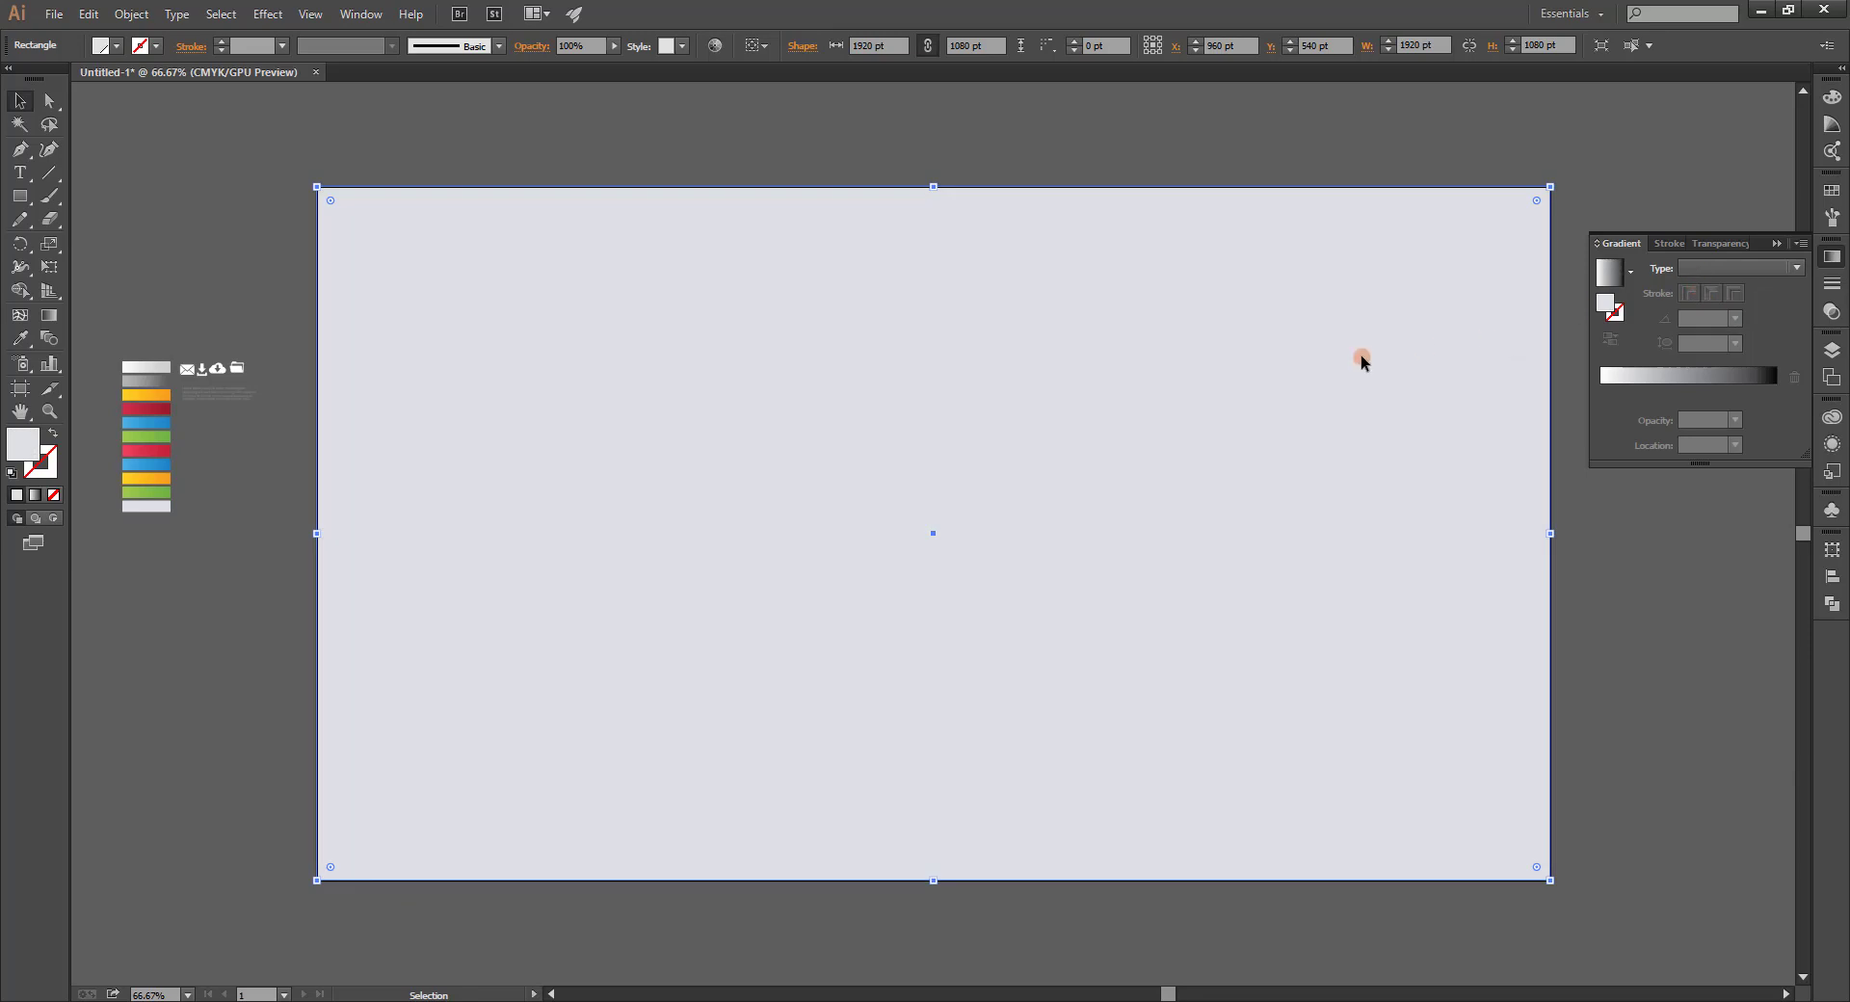
{"action": "key", "text": "g"}
{"action": "key", "text": "v"}
{"action": "left_click", "coordinate": [715, 397]}
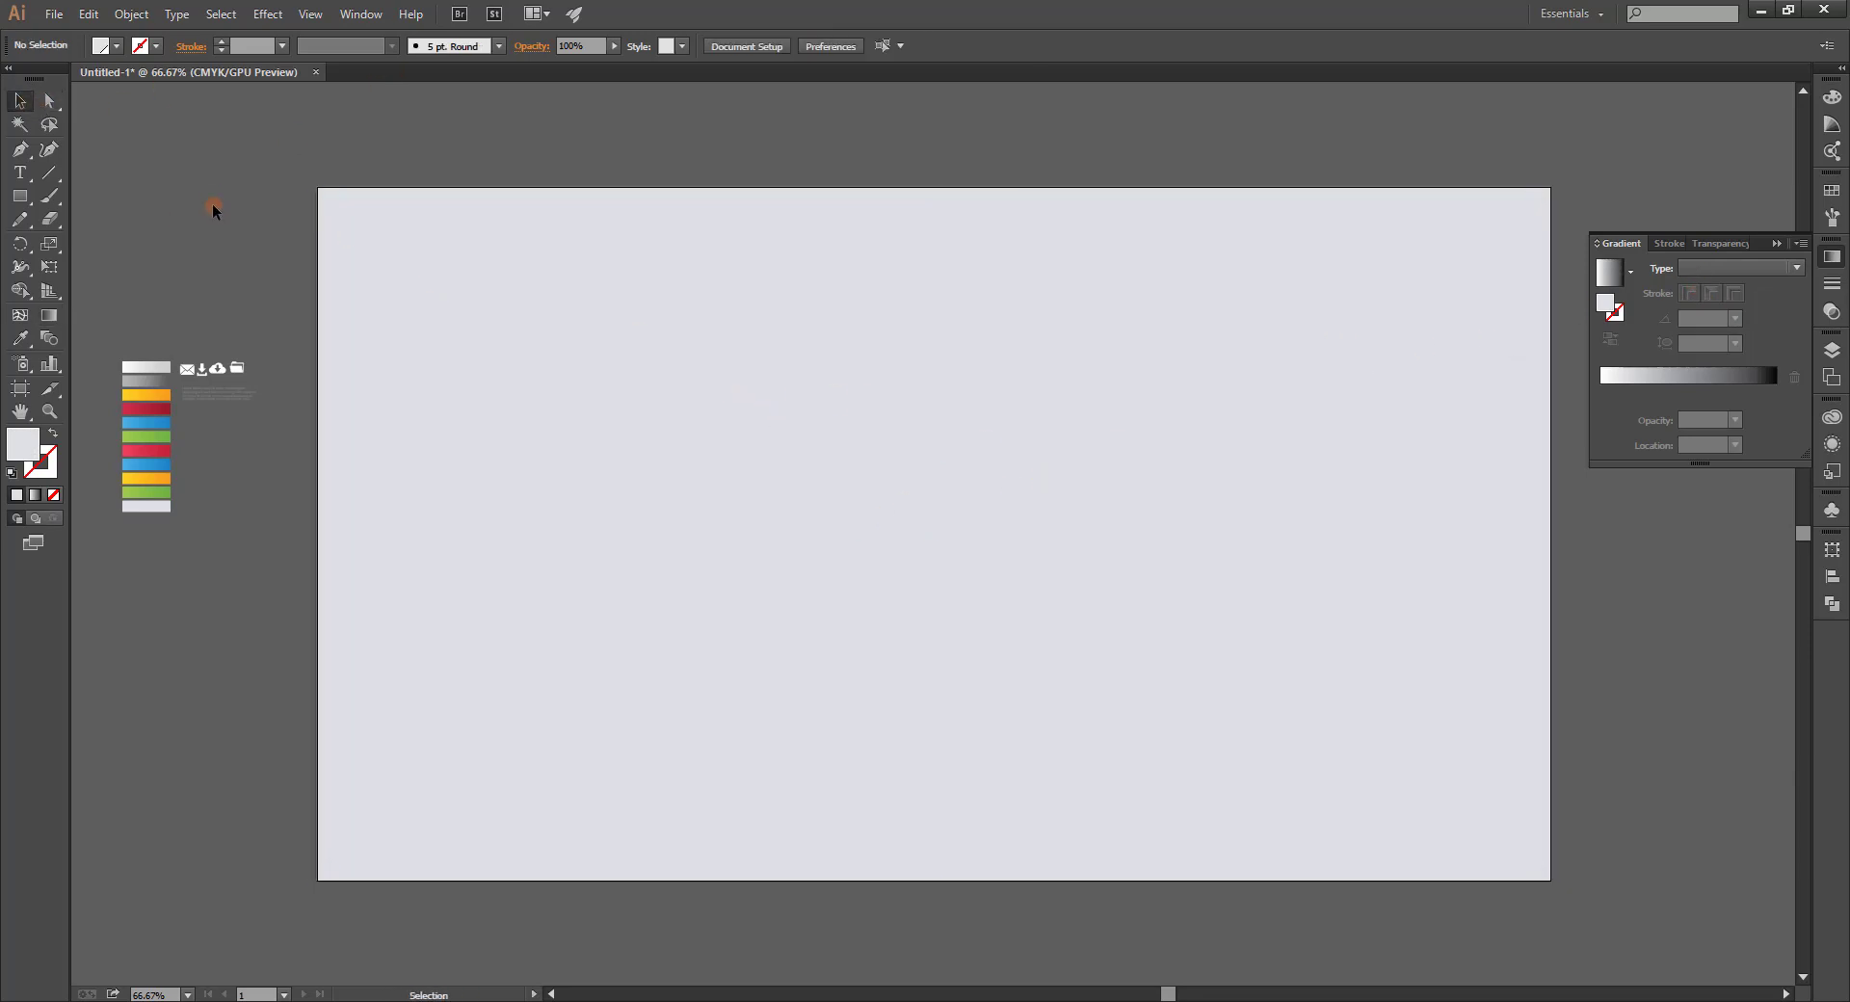
Draw a small rounded square, fill it orange, and enlarge it to about 142 pt.
{"action": "left_click_drag", "start_coordinate": [30, 196], "coordinate": [84, 226]}
{"action": "left_click", "coordinate": [106, 229]}
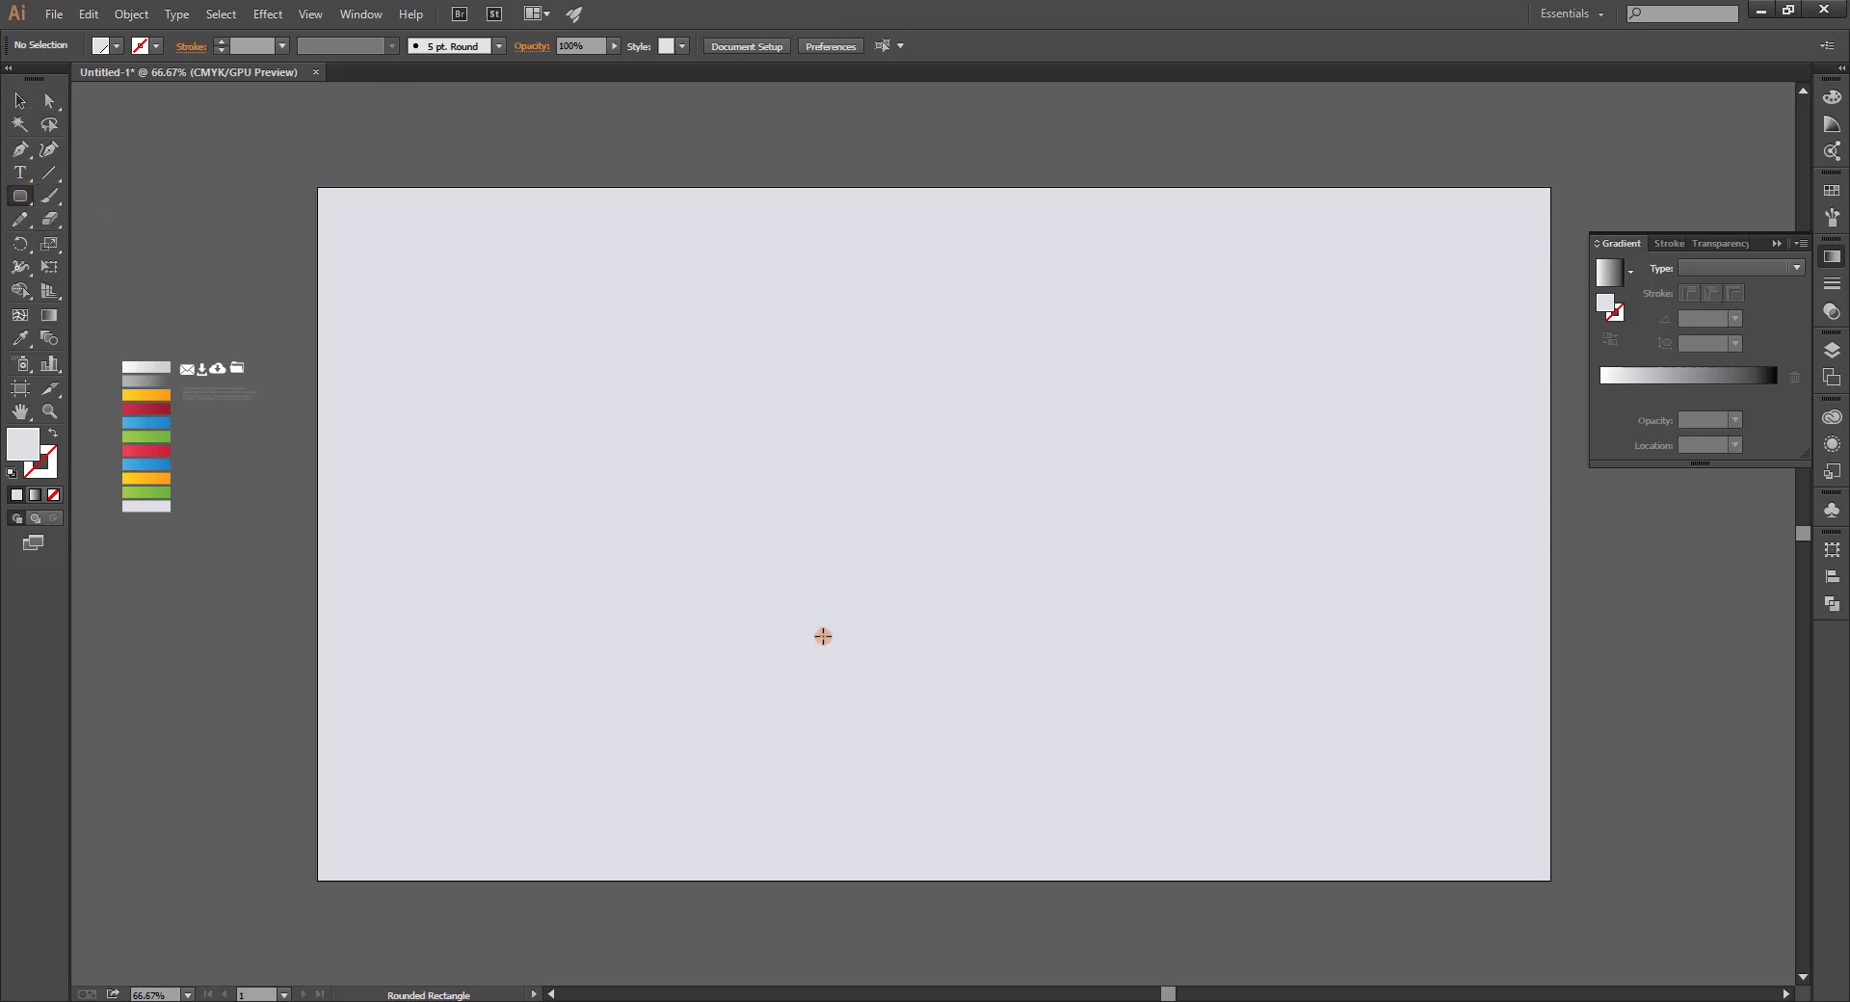
{"action": "left_click_drag", "start_coordinate": [721, 470], "coordinate": [803, 553]}
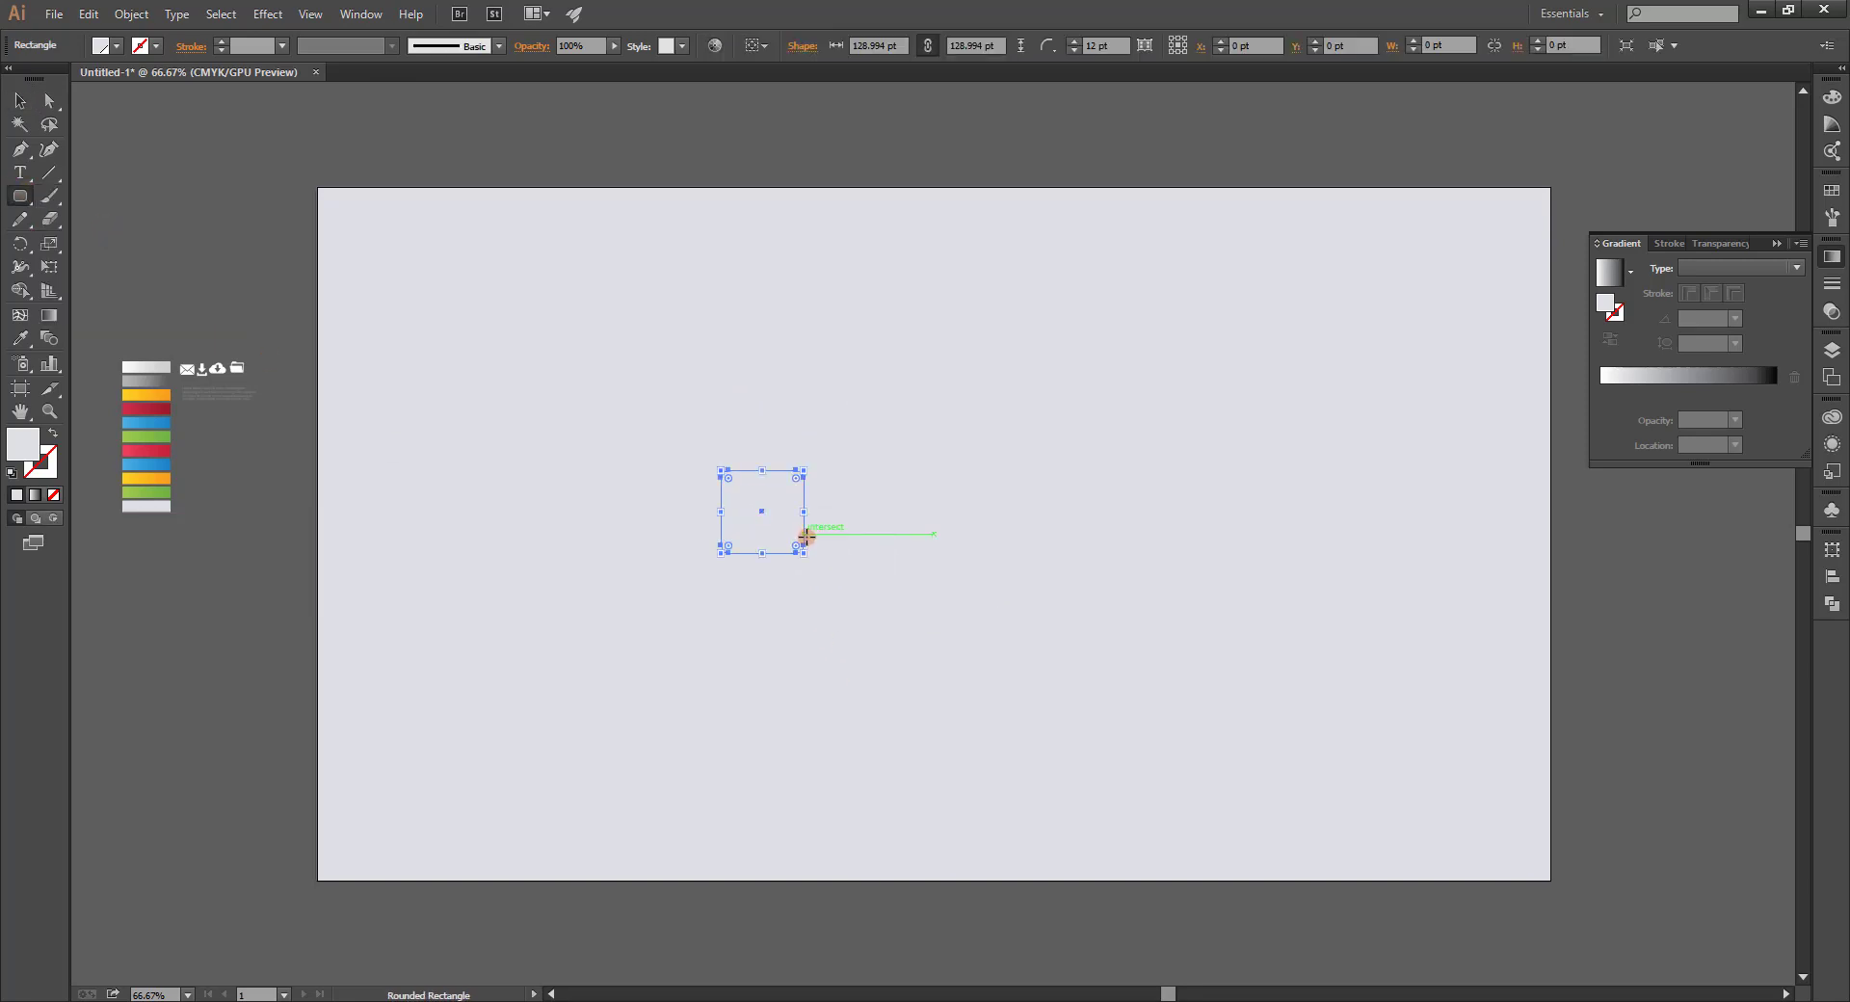
{"action": "left_click", "coordinate": [115, 46]}
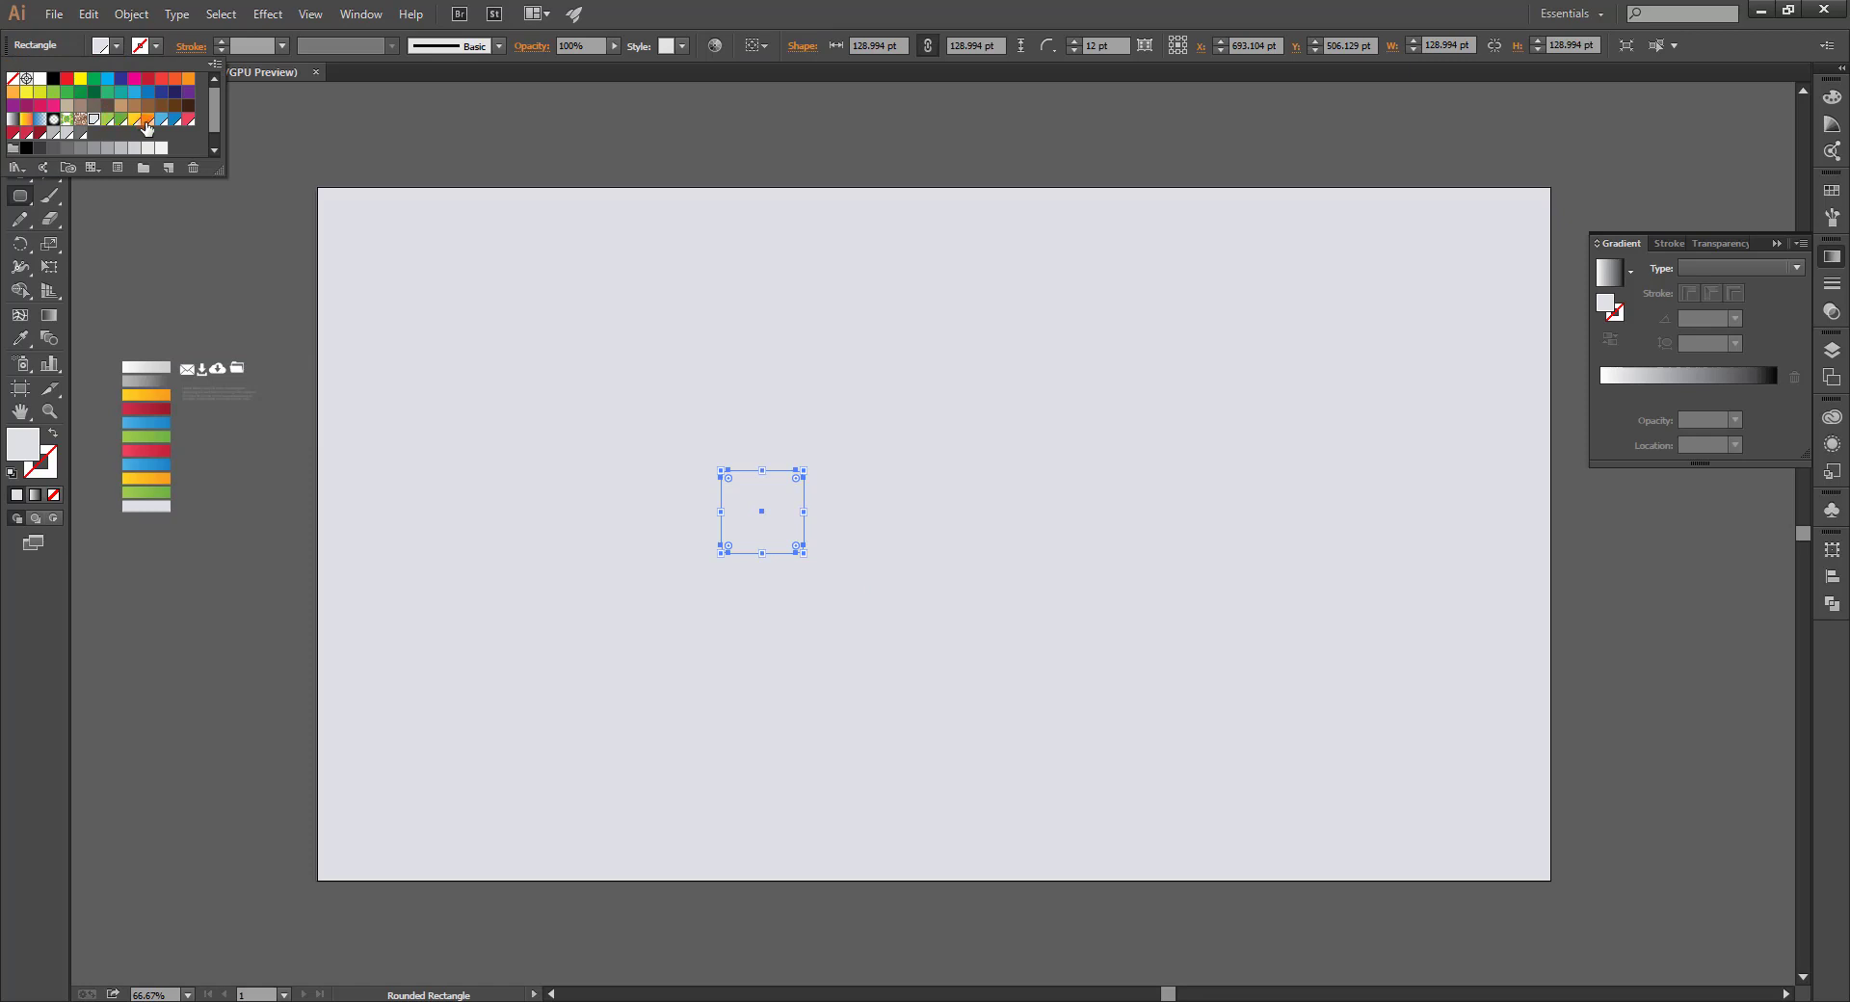
{"action": "left_click", "coordinate": [148, 124]}
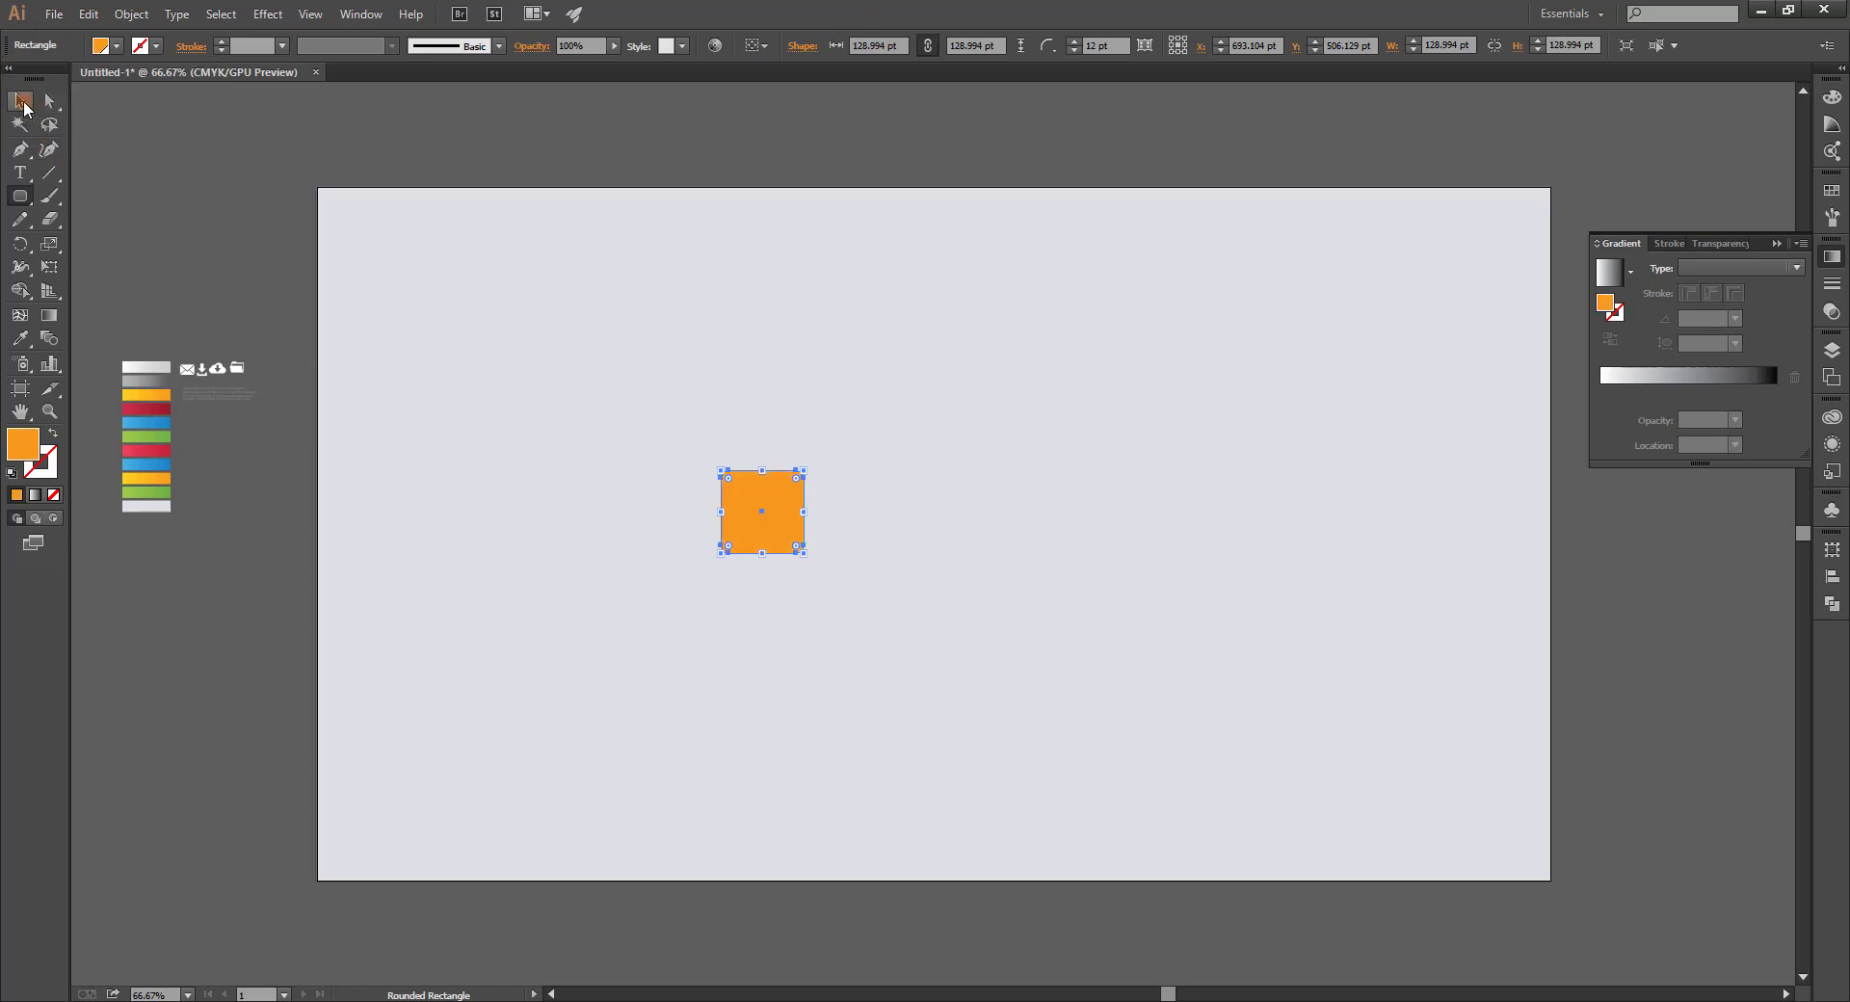
{"action": "left_click", "coordinate": [21, 100]}
{"action": "left_click_drag", "start_coordinate": [803, 551], "coordinate": [809, 531]}
Apply 3D Extrude & Bevel with Isometric Top position and 33 pt extrude depth.
{"action": "left_click", "coordinate": [267, 14]}
{"action": "mouse_move", "coordinate": [287, 124]}
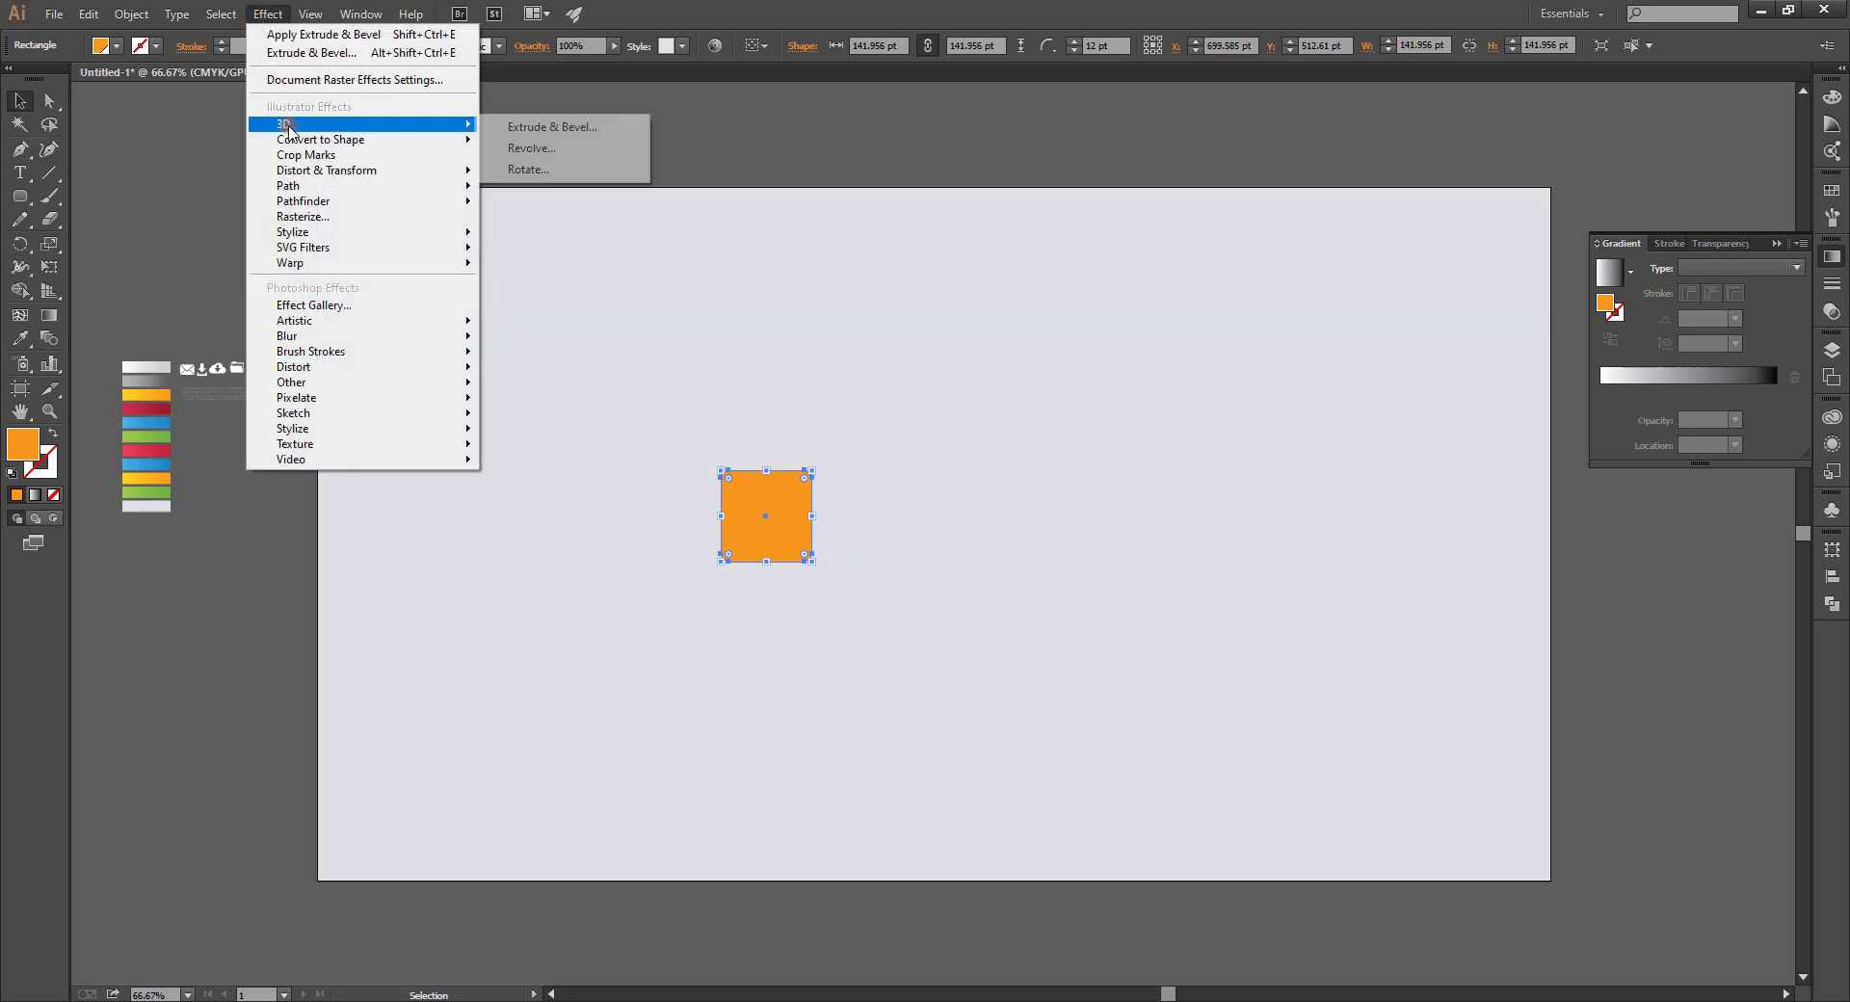
{"action": "left_click", "coordinate": [583, 140]}
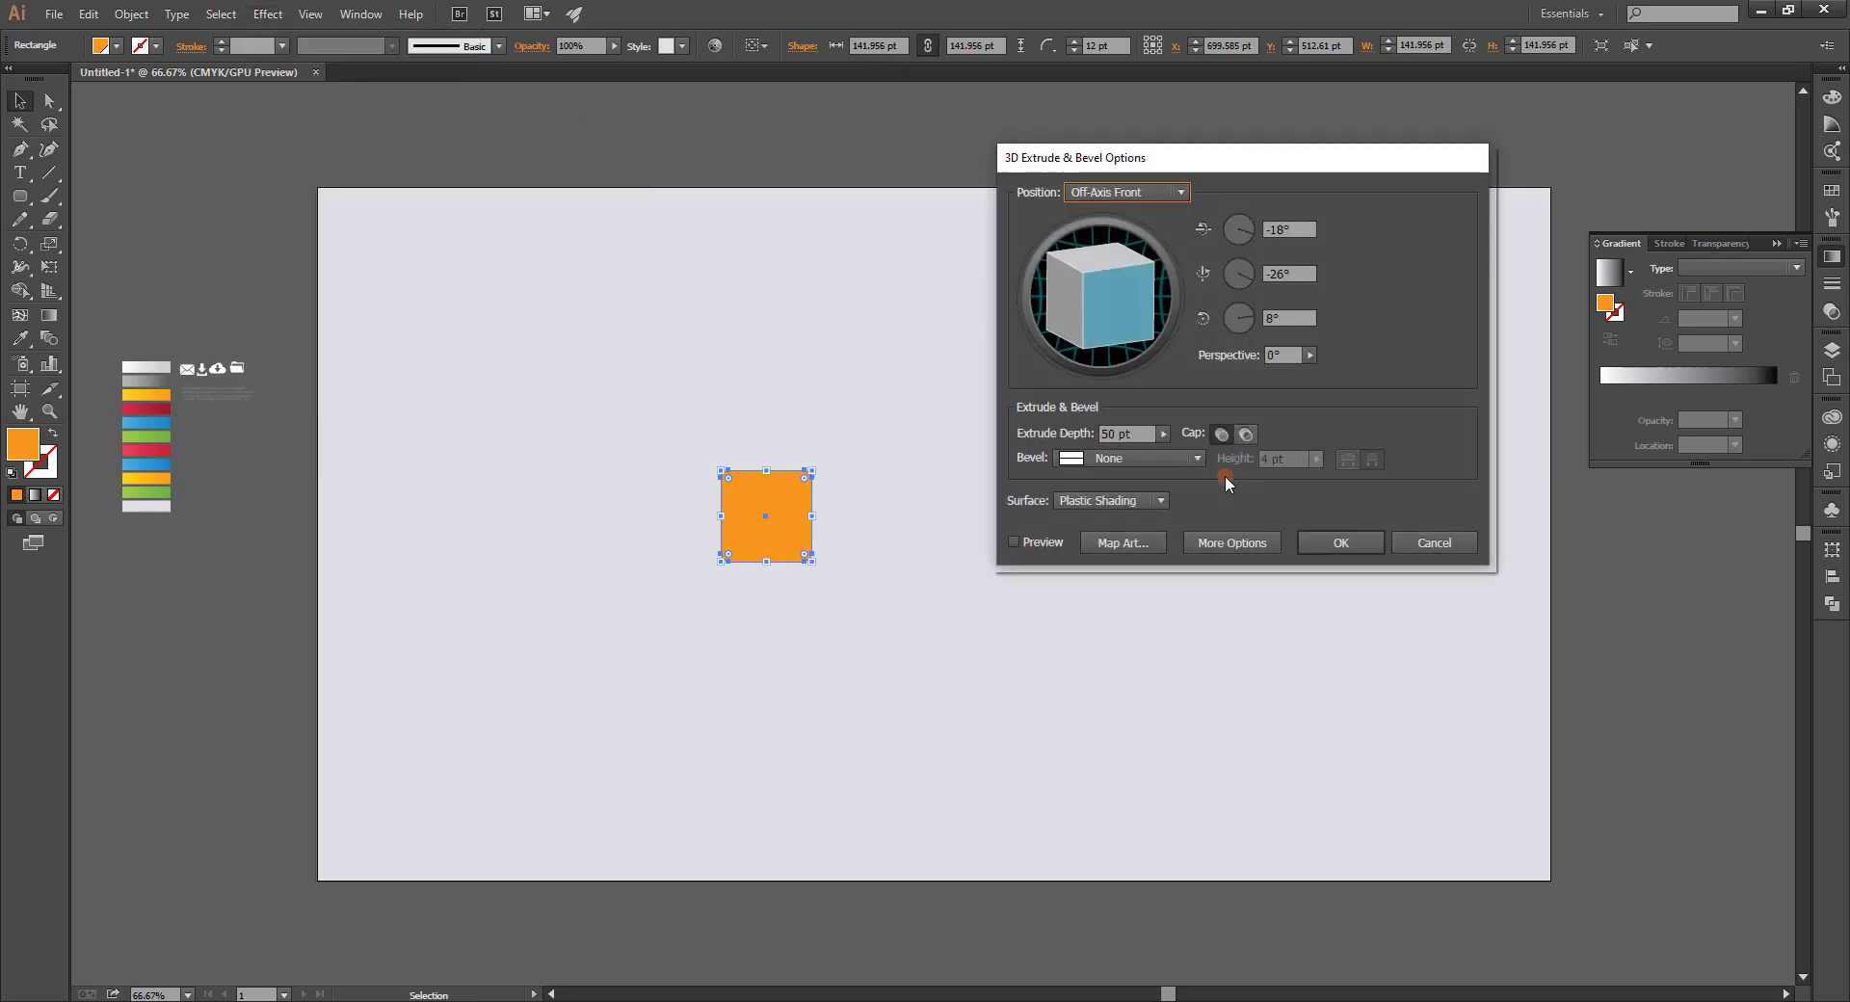
{"action": "left_click", "coordinate": [1037, 542]}
{"action": "left_click", "coordinate": [1128, 192]}
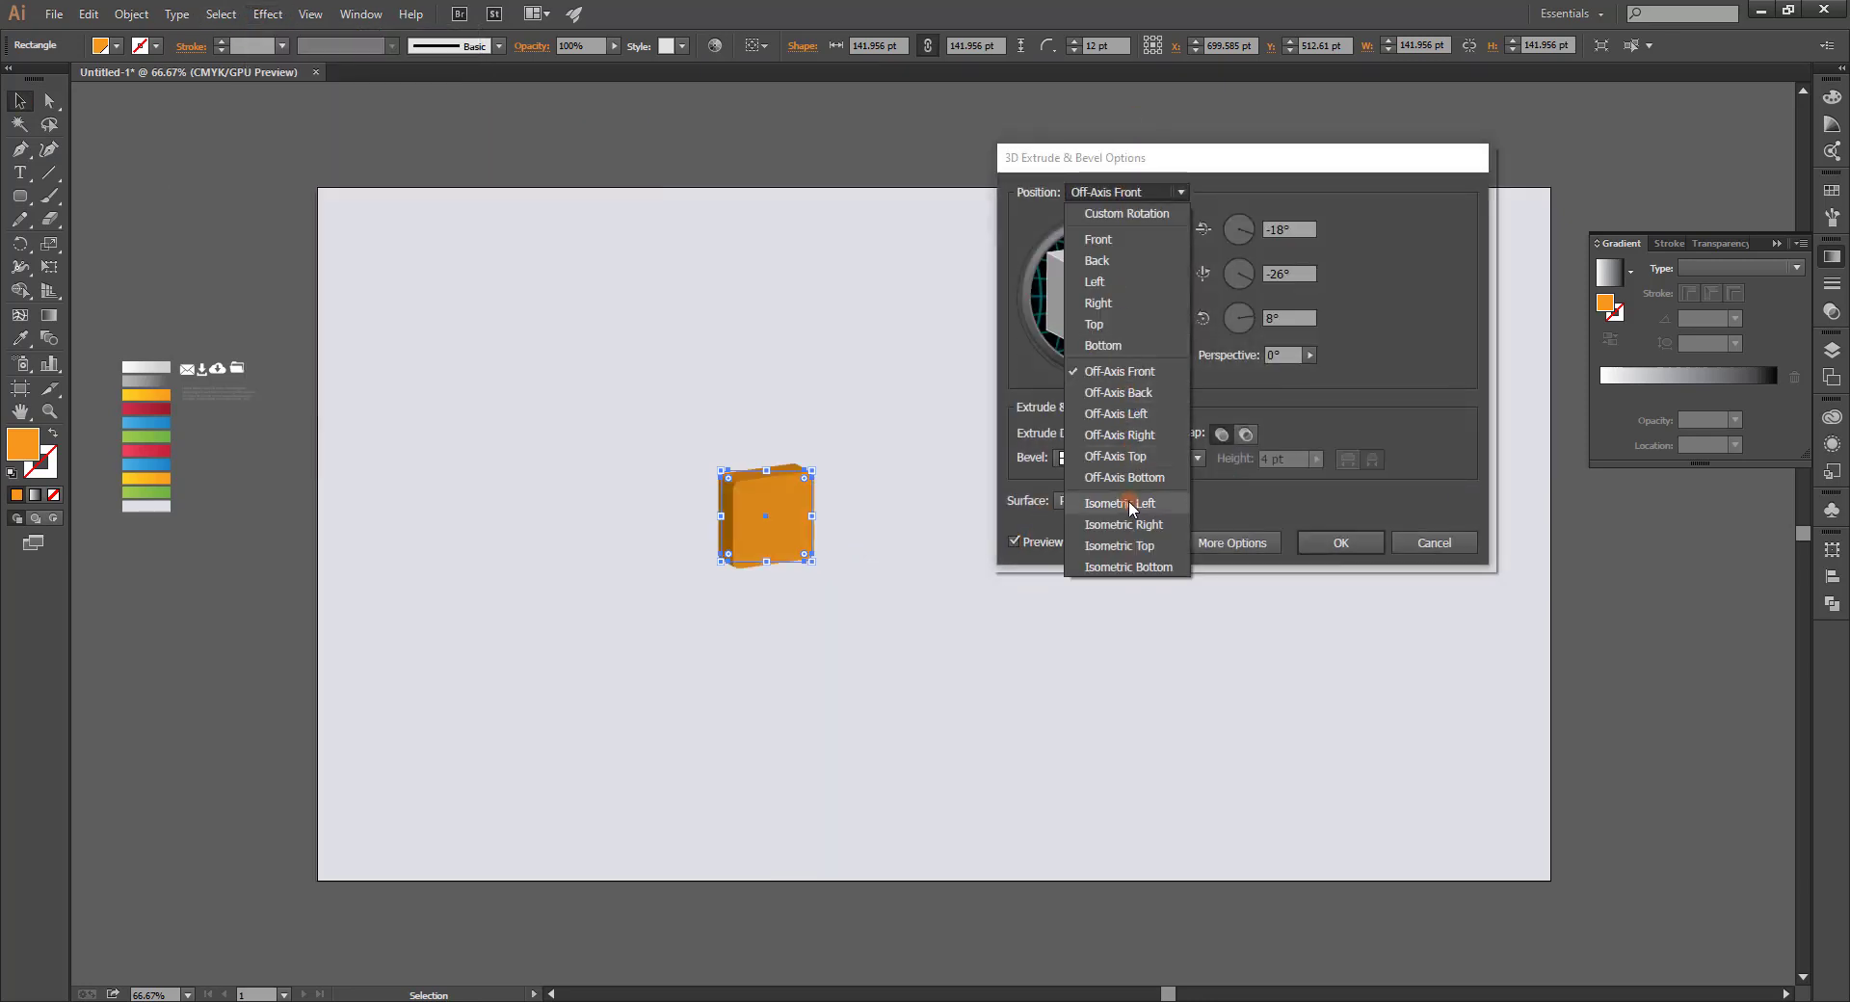
{"action": "left_click", "coordinate": [1129, 503]}
{"action": "left_click", "coordinate": [1137, 192]}
{"action": "left_click", "coordinate": [1147, 545]}
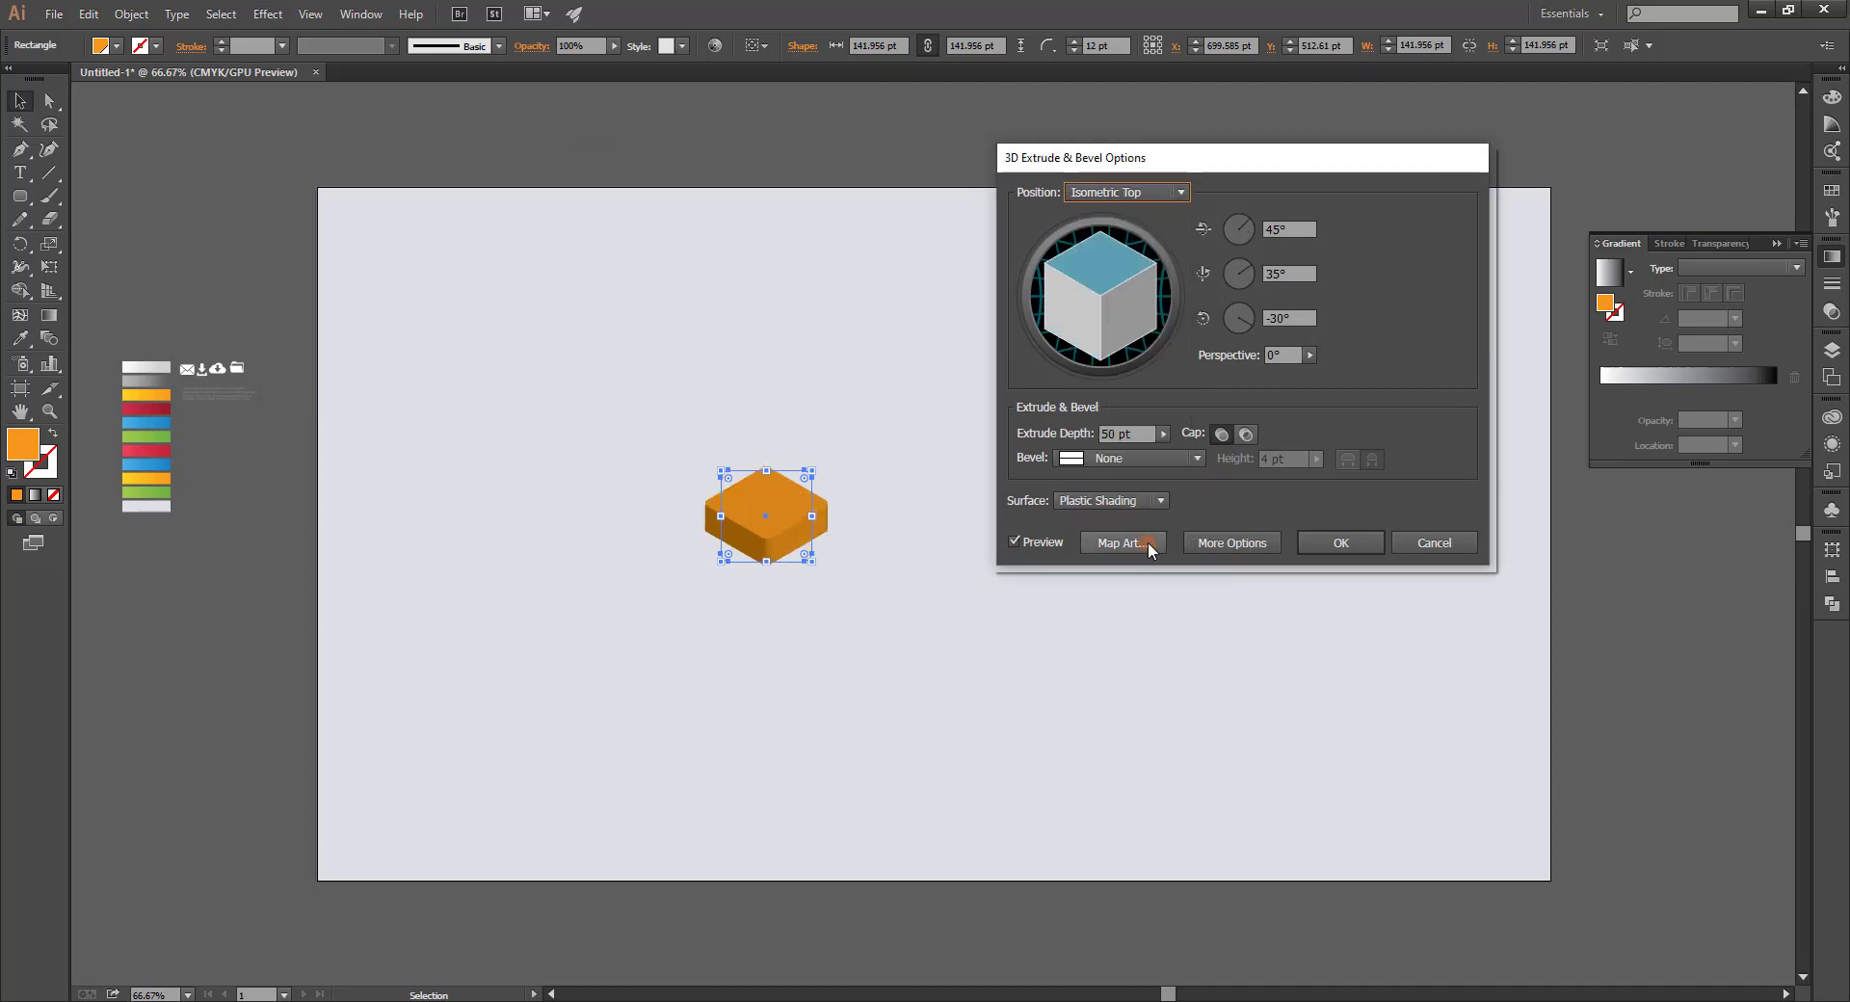
{"action": "scroll", "coordinate": [1140, 434], "scroll_direction": "down", "scroll_amount": 11}
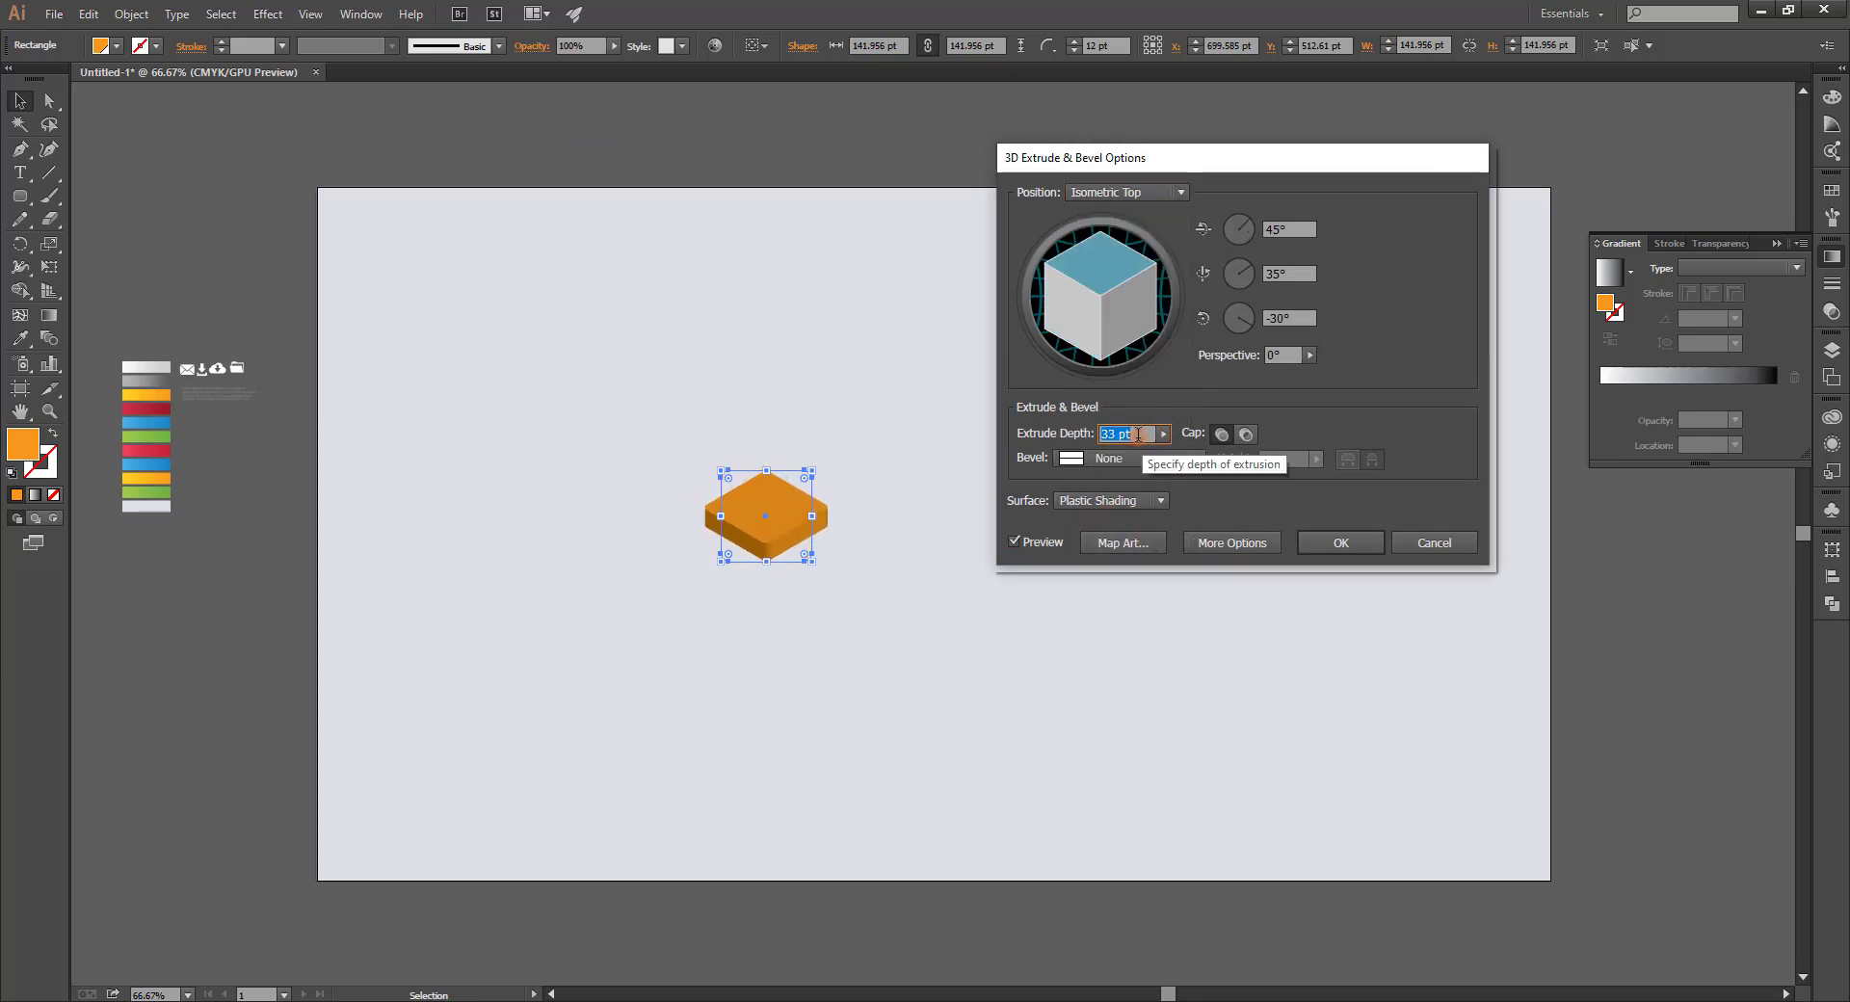
{"action": "left_click", "coordinate": [1339, 540]}
{"action": "left_click", "coordinate": [796, 553]}
{"action": "key", "text": "z"}
{"action": "left_click", "coordinate": [798, 544]}
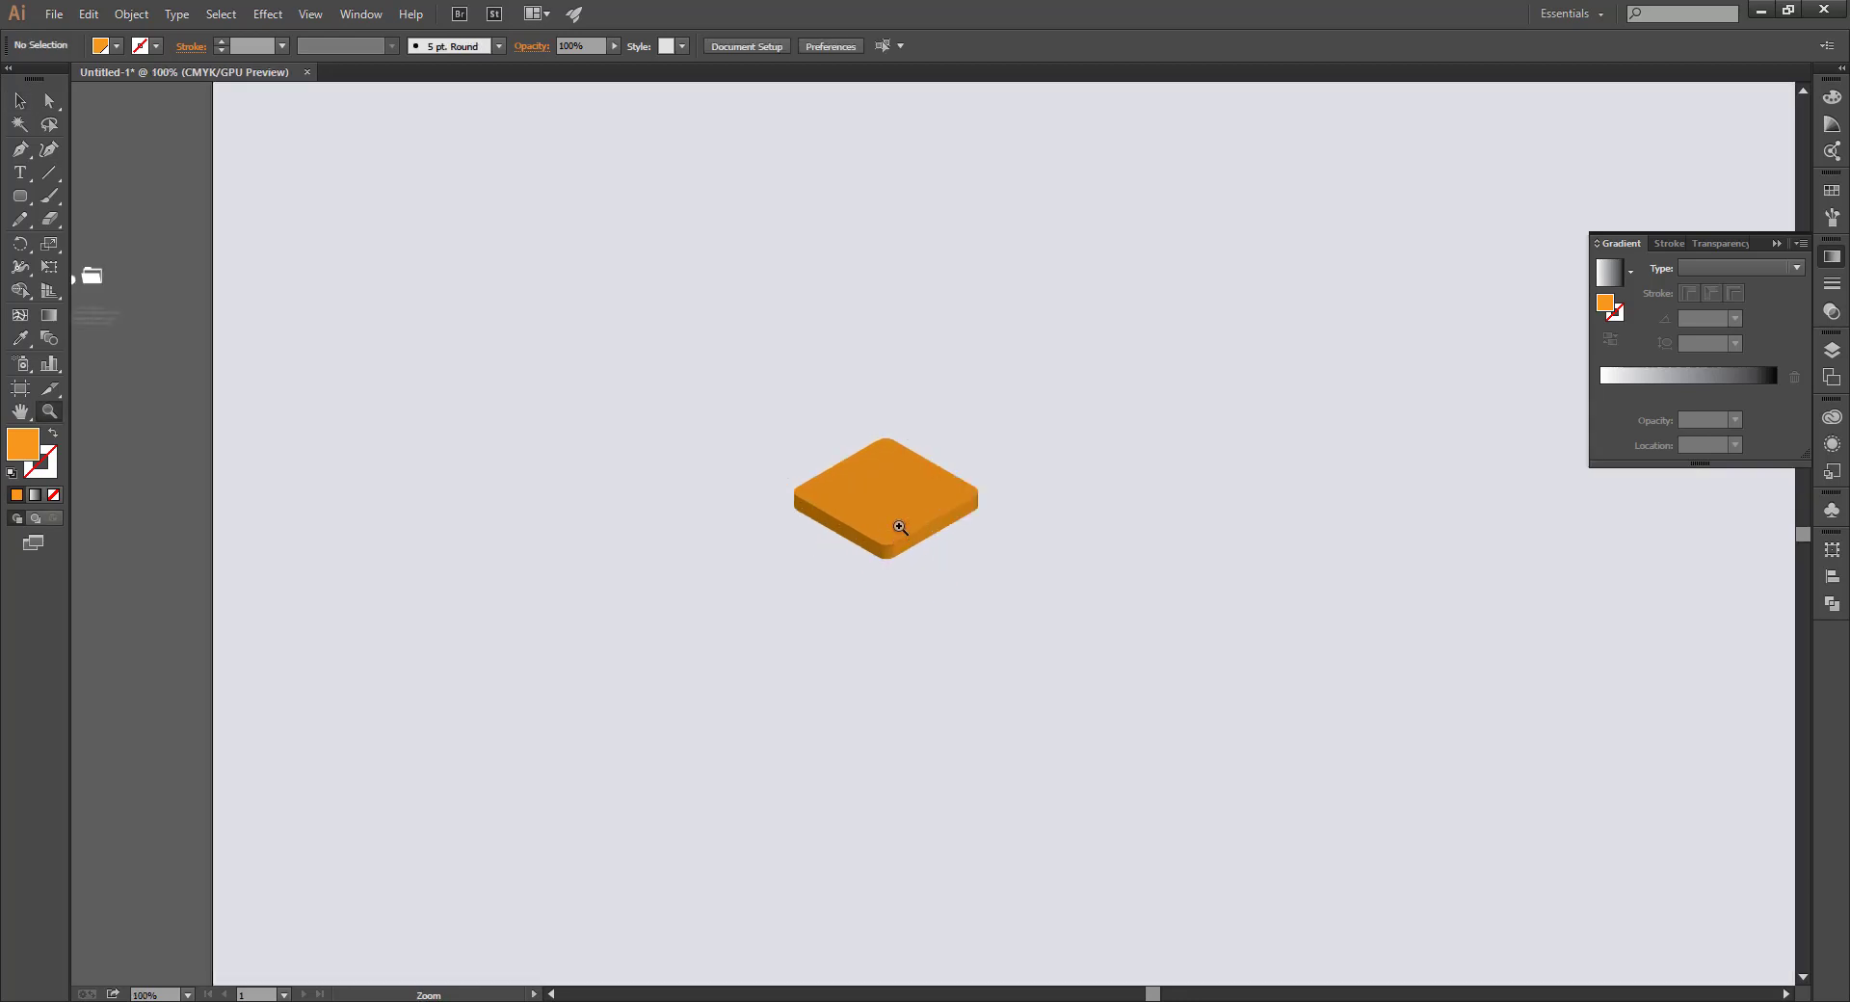
Scale the tile up to about 187 pt and place a copy to its right.
{"action": "key", "text": "v"}
{"action": "left_click", "coordinate": [899, 537]}
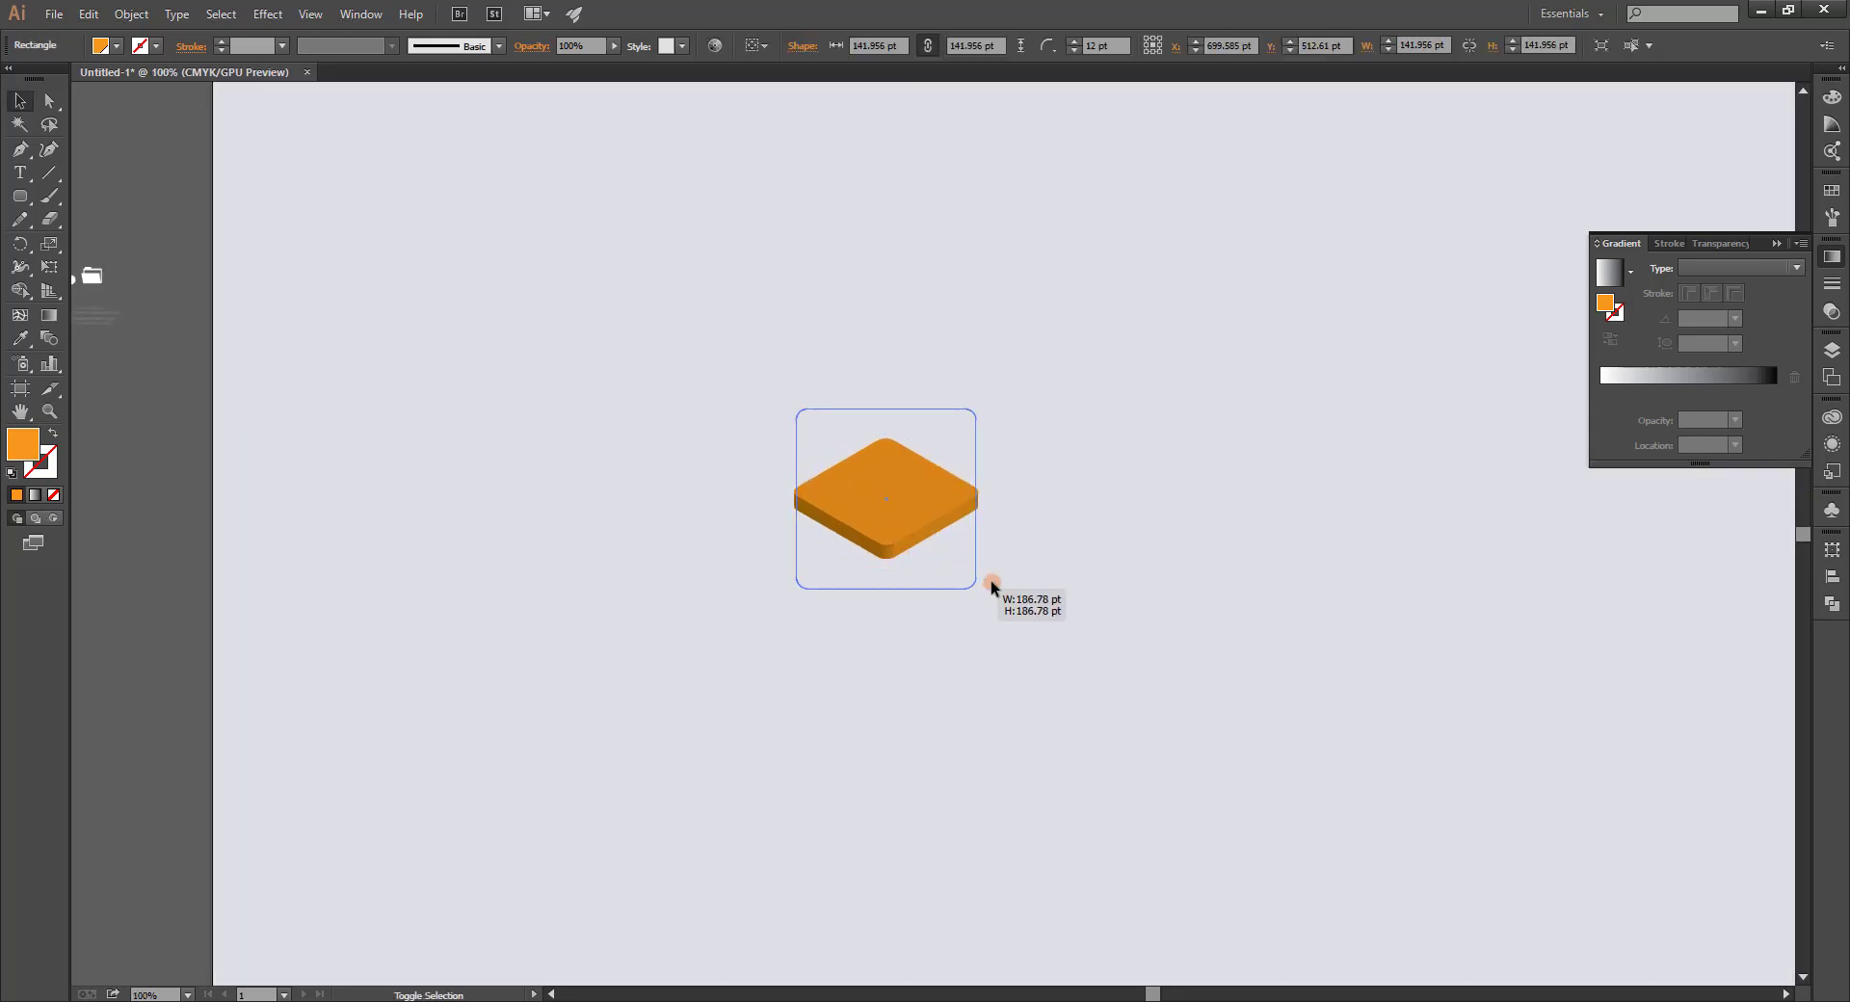
{"action": "left_click_drag", "start_coordinate": [949, 570], "coordinate": [973, 590]}
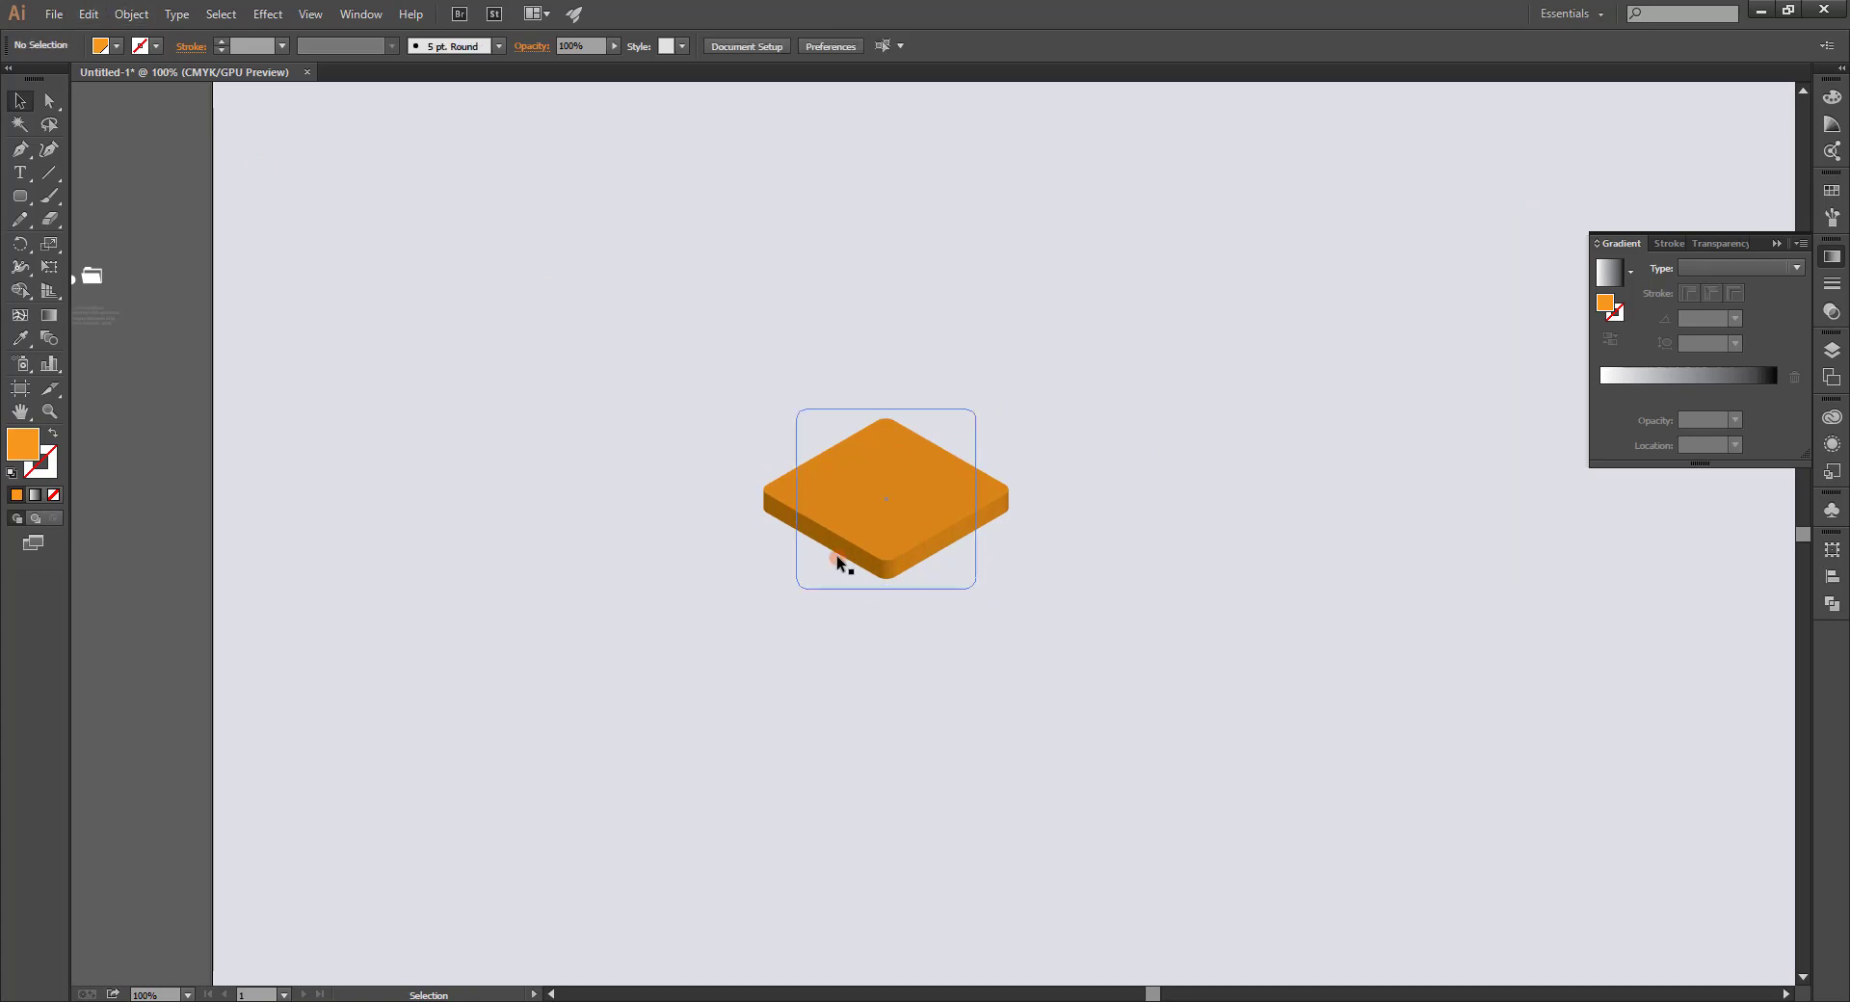
{"action": "left_click_drag", "start_coordinate": [839, 558], "coordinate": [1201, 483]}
Expand the left tile's appearance, ungroup its faces, and regroup them.
{"action": "left_click", "coordinate": [131, 13]}
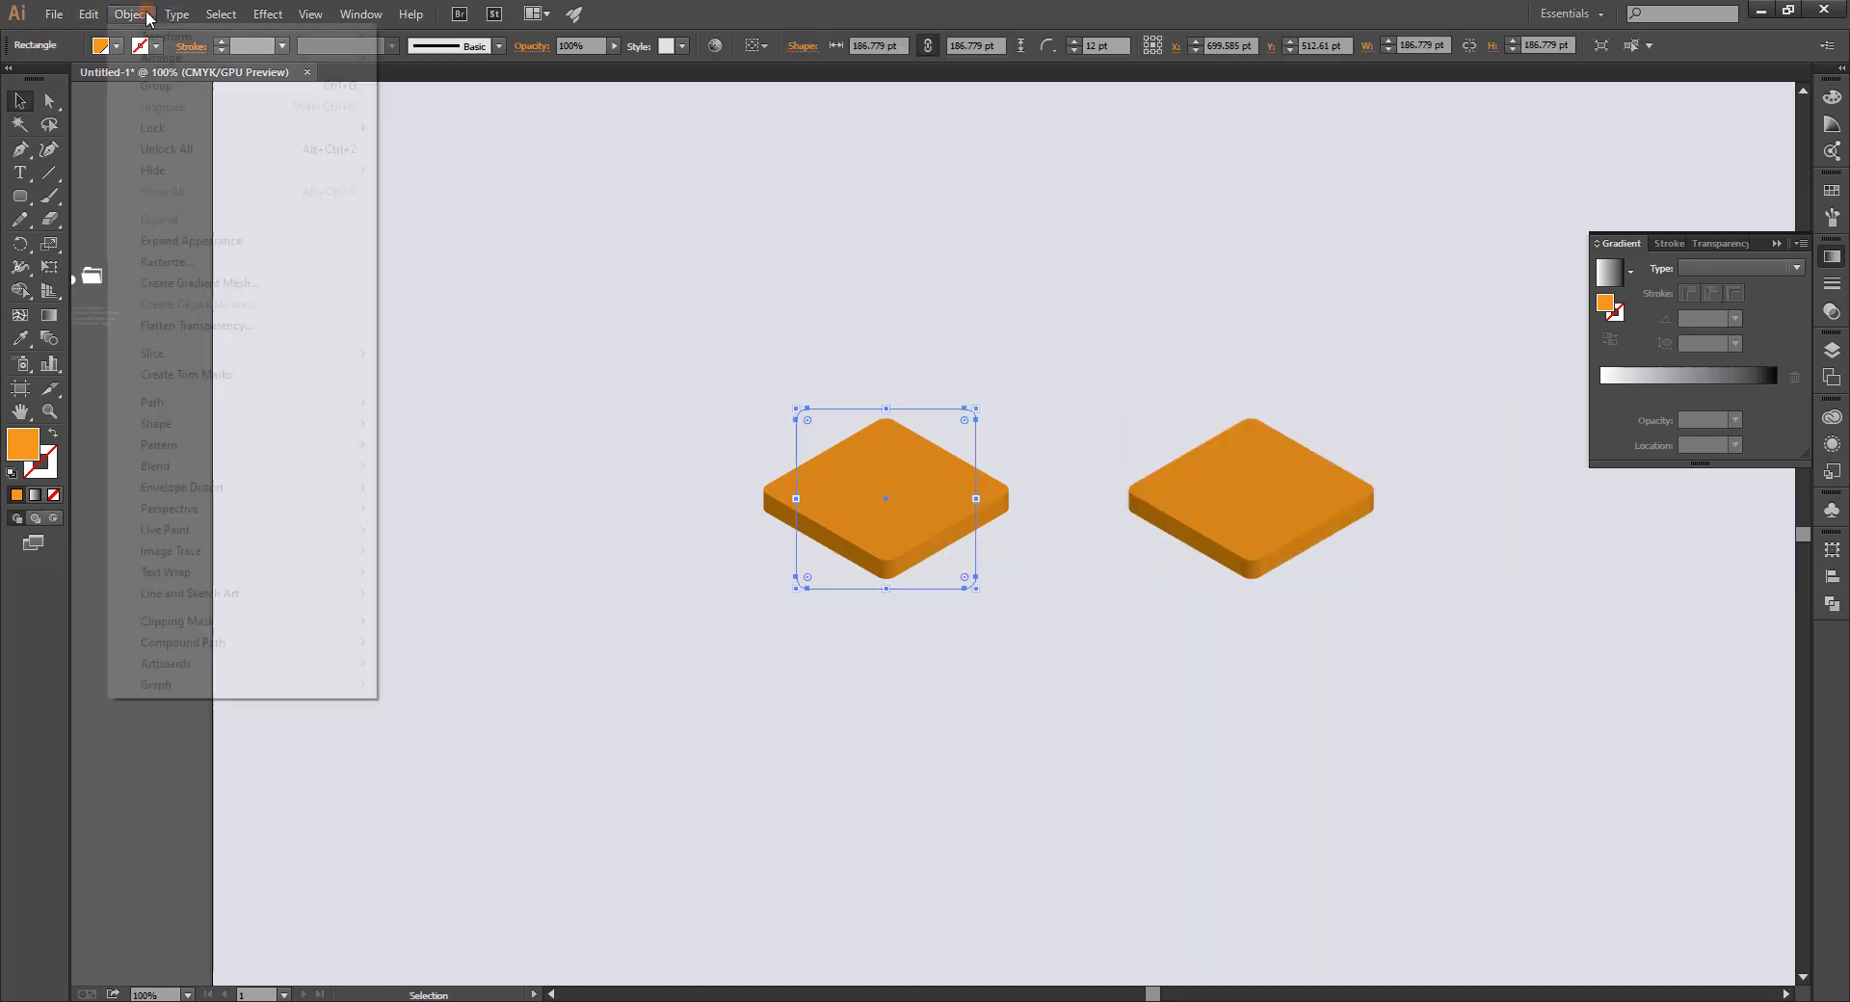
{"action": "left_click", "coordinate": [231, 241]}
{"action": "right_click", "coordinate": [906, 495]}
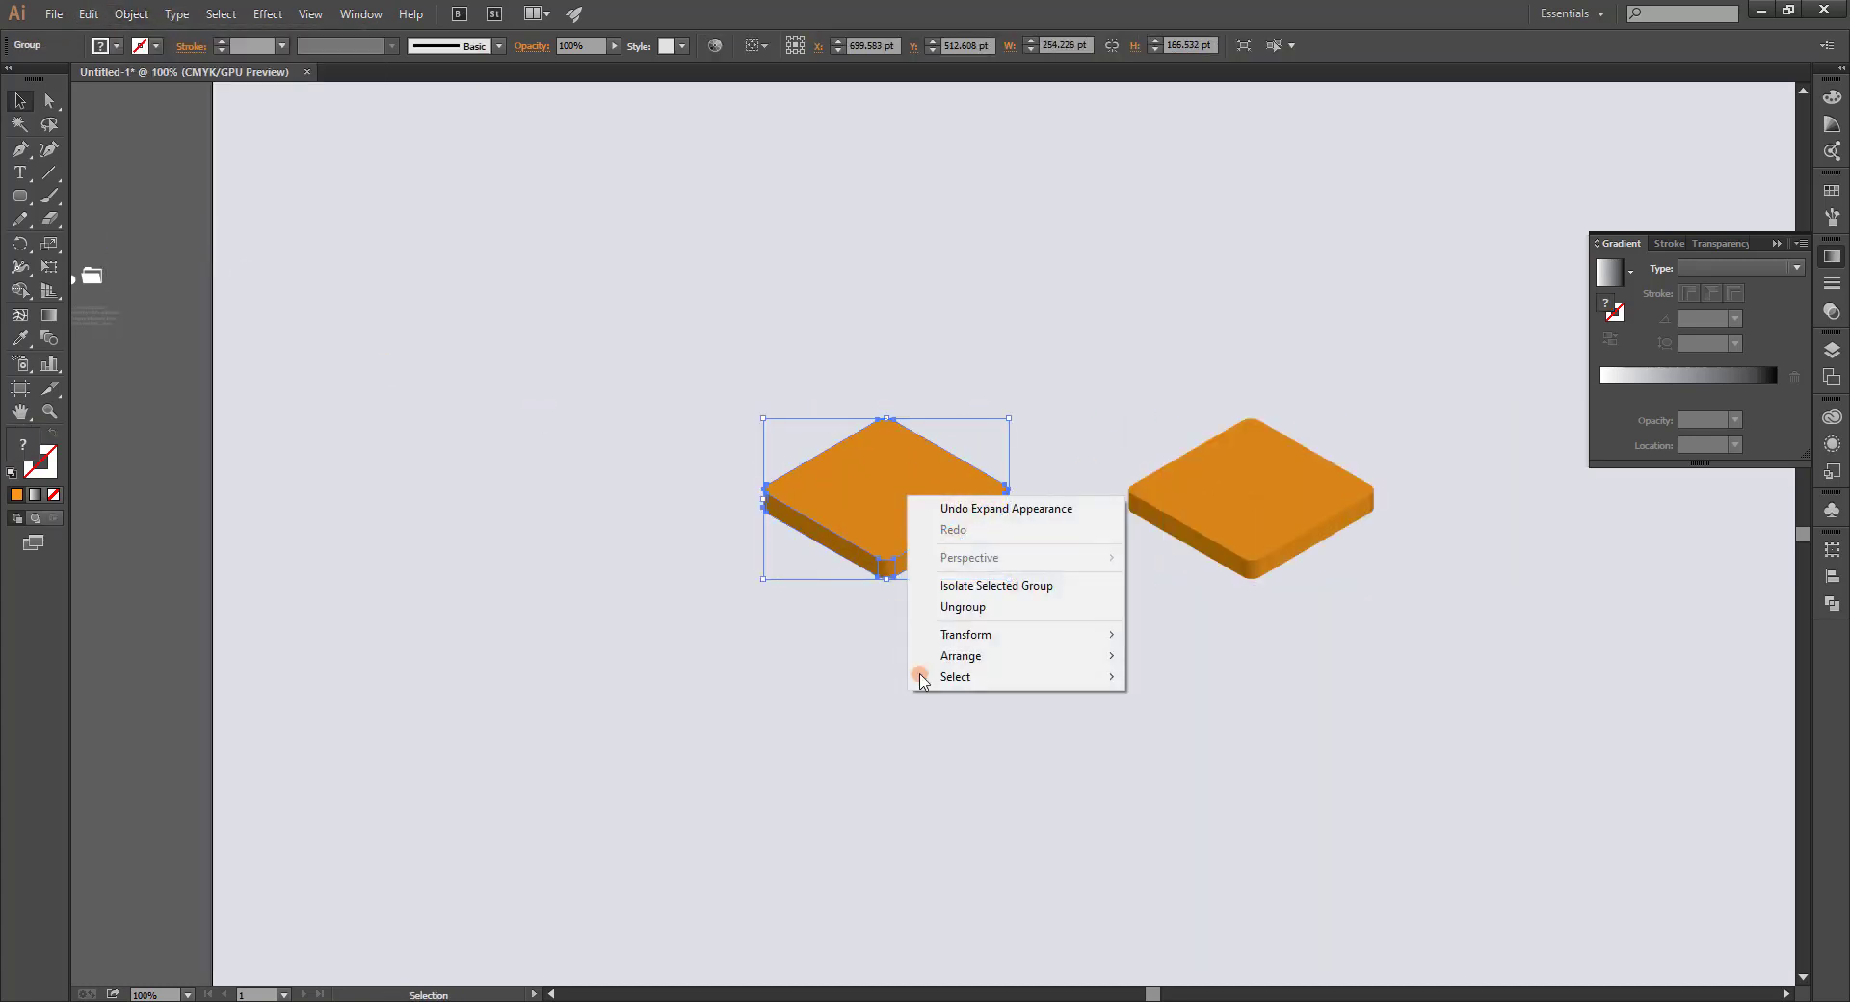
{"action": "left_click", "coordinate": [973, 605]}
{"action": "right_click", "coordinate": [870, 470]}
{"action": "left_click", "coordinate": [951, 591]}
{"action": "right_click", "coordinate": [880, 505]}
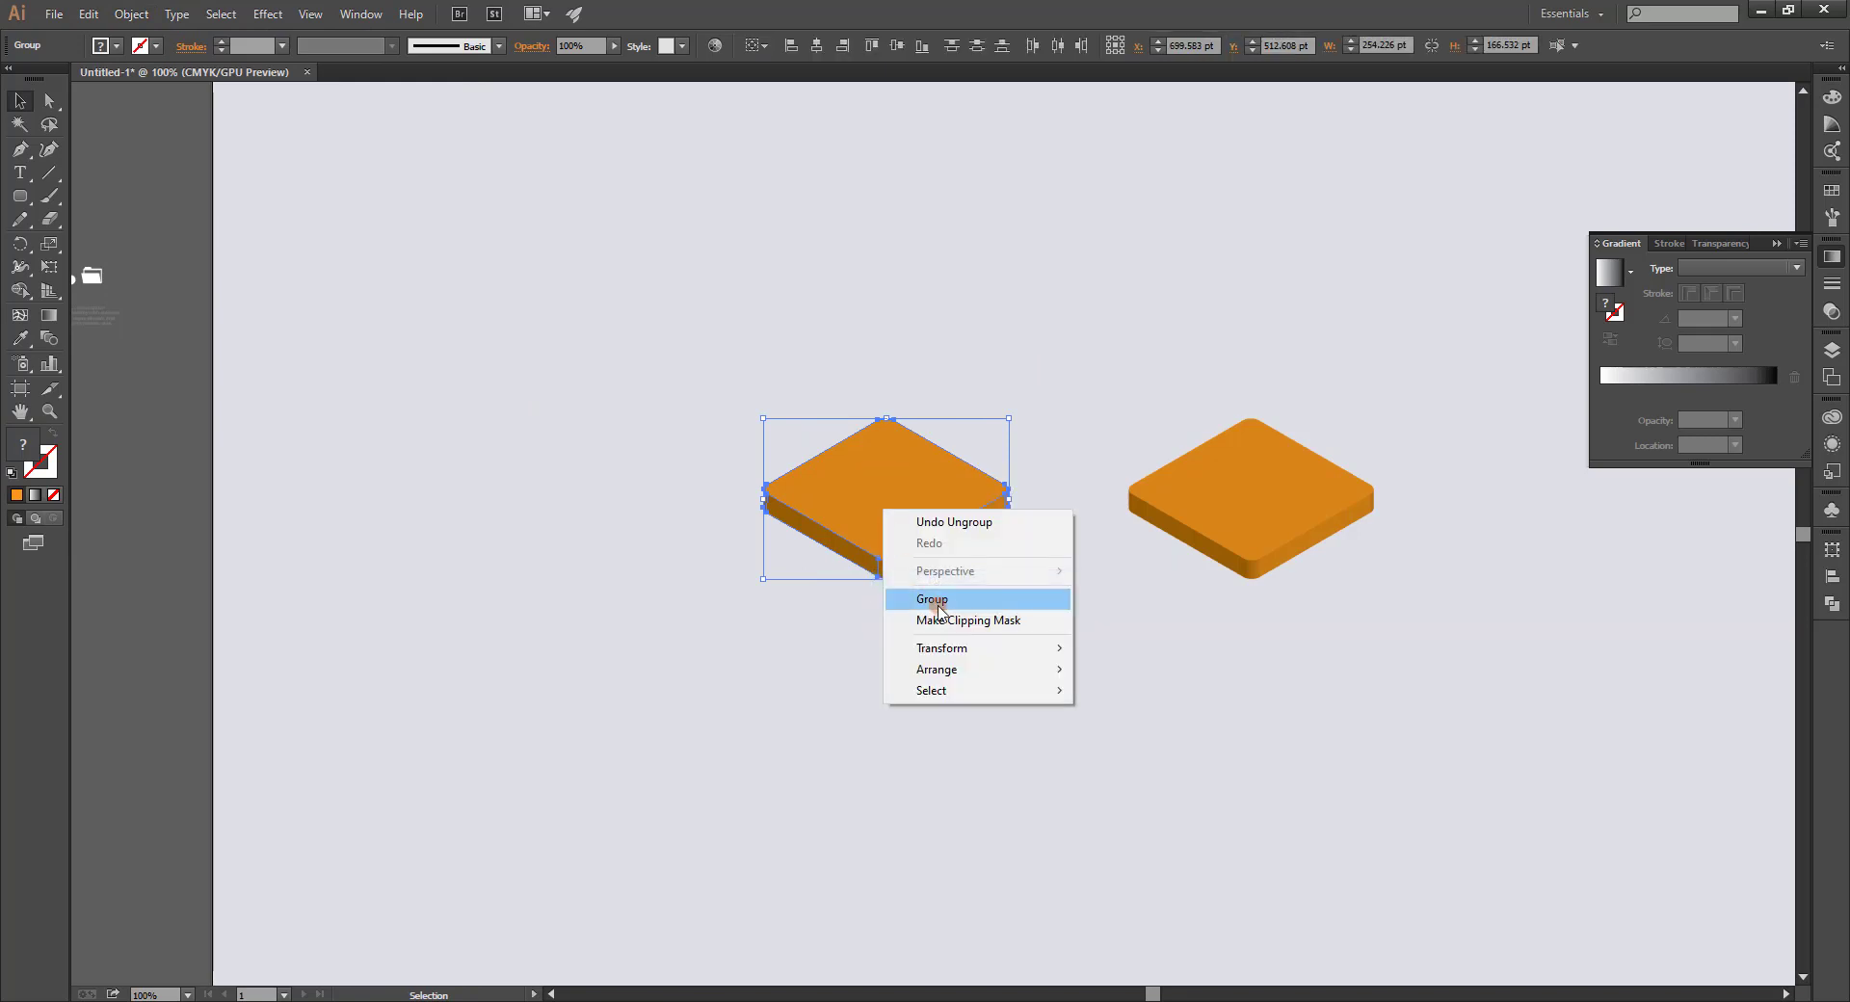
{"action": "left_click", "coordinate": [949, 598]}
{"action": "left_click", "coordinate": [866, 486]}
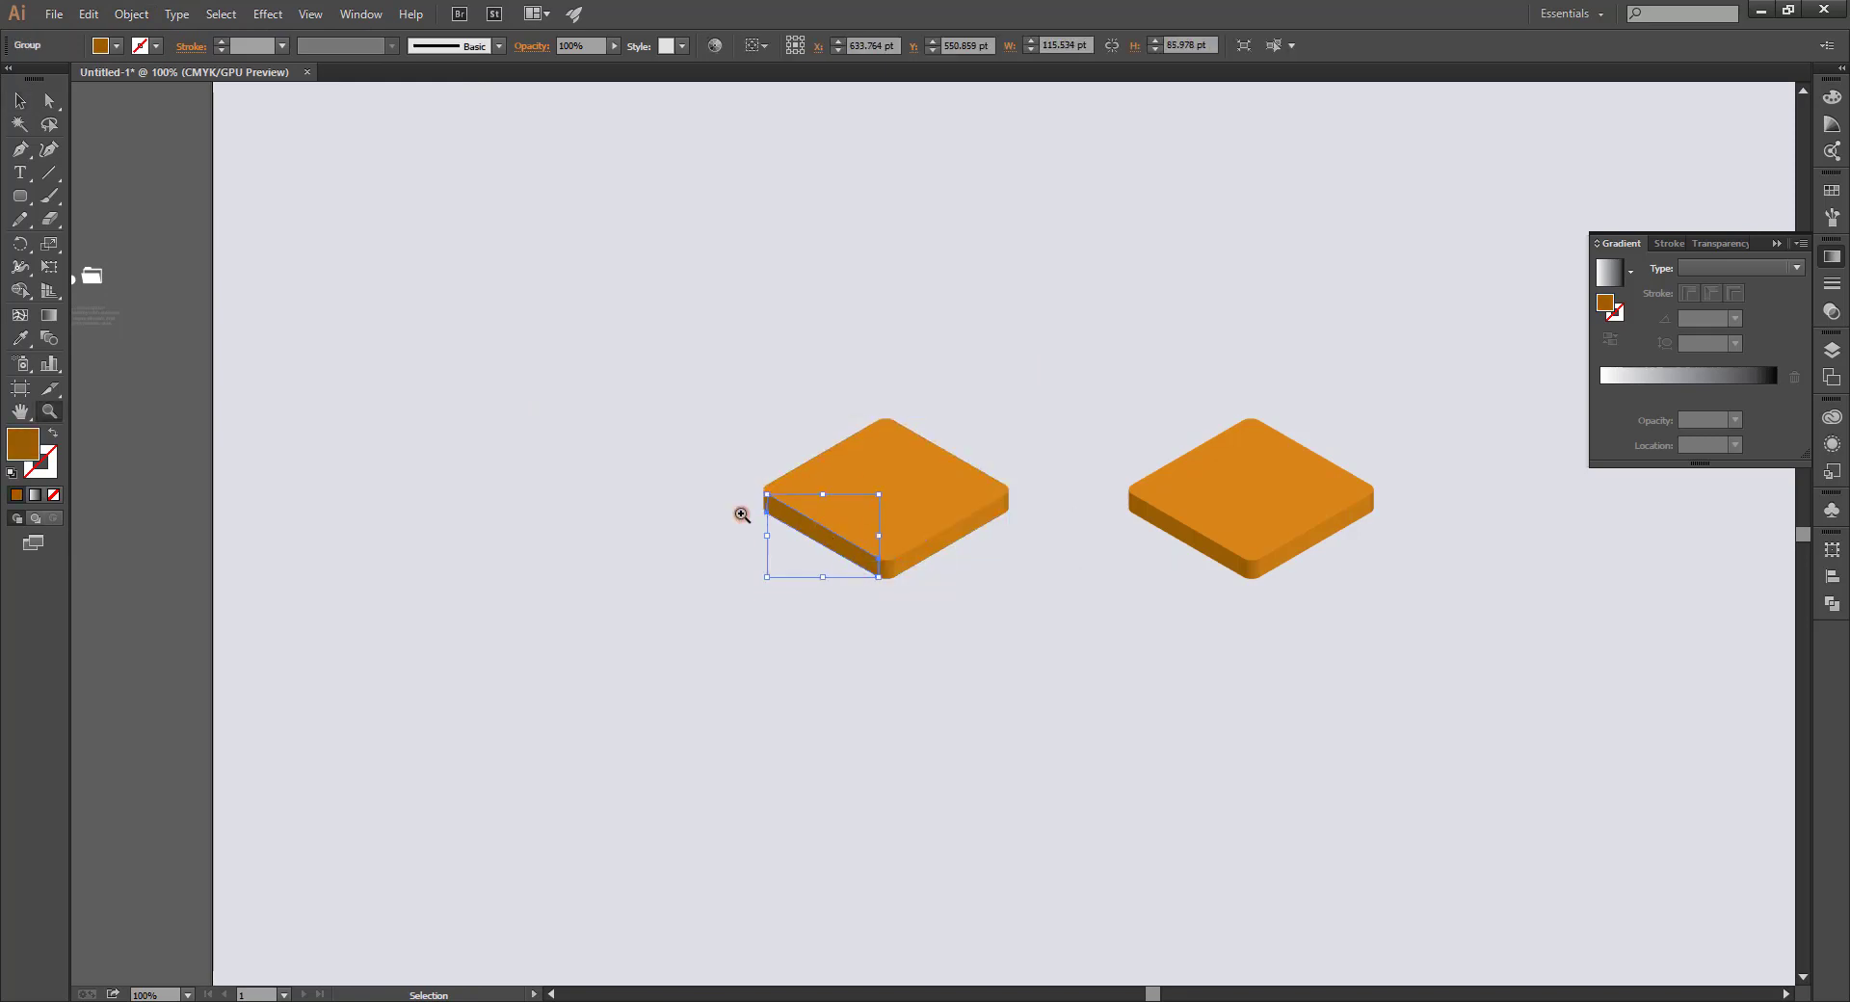
{"action": "mouse_move", "coordinate": [743, 511]}
{"action": "left_mouse_down"}
{"action": "mouse_move", "coordinate": [778, 503]}
{"action": "mouse_move", "coordinate": [830, 546]}
{"action": "left_mouse_up"}
Unite the left face, right face, and front corner pieces separately with Pathfinder.
{"action": "left_click", "coordinate": [1830, 605]}
{"action": "left_click", "coordinate": [1606, 578]}
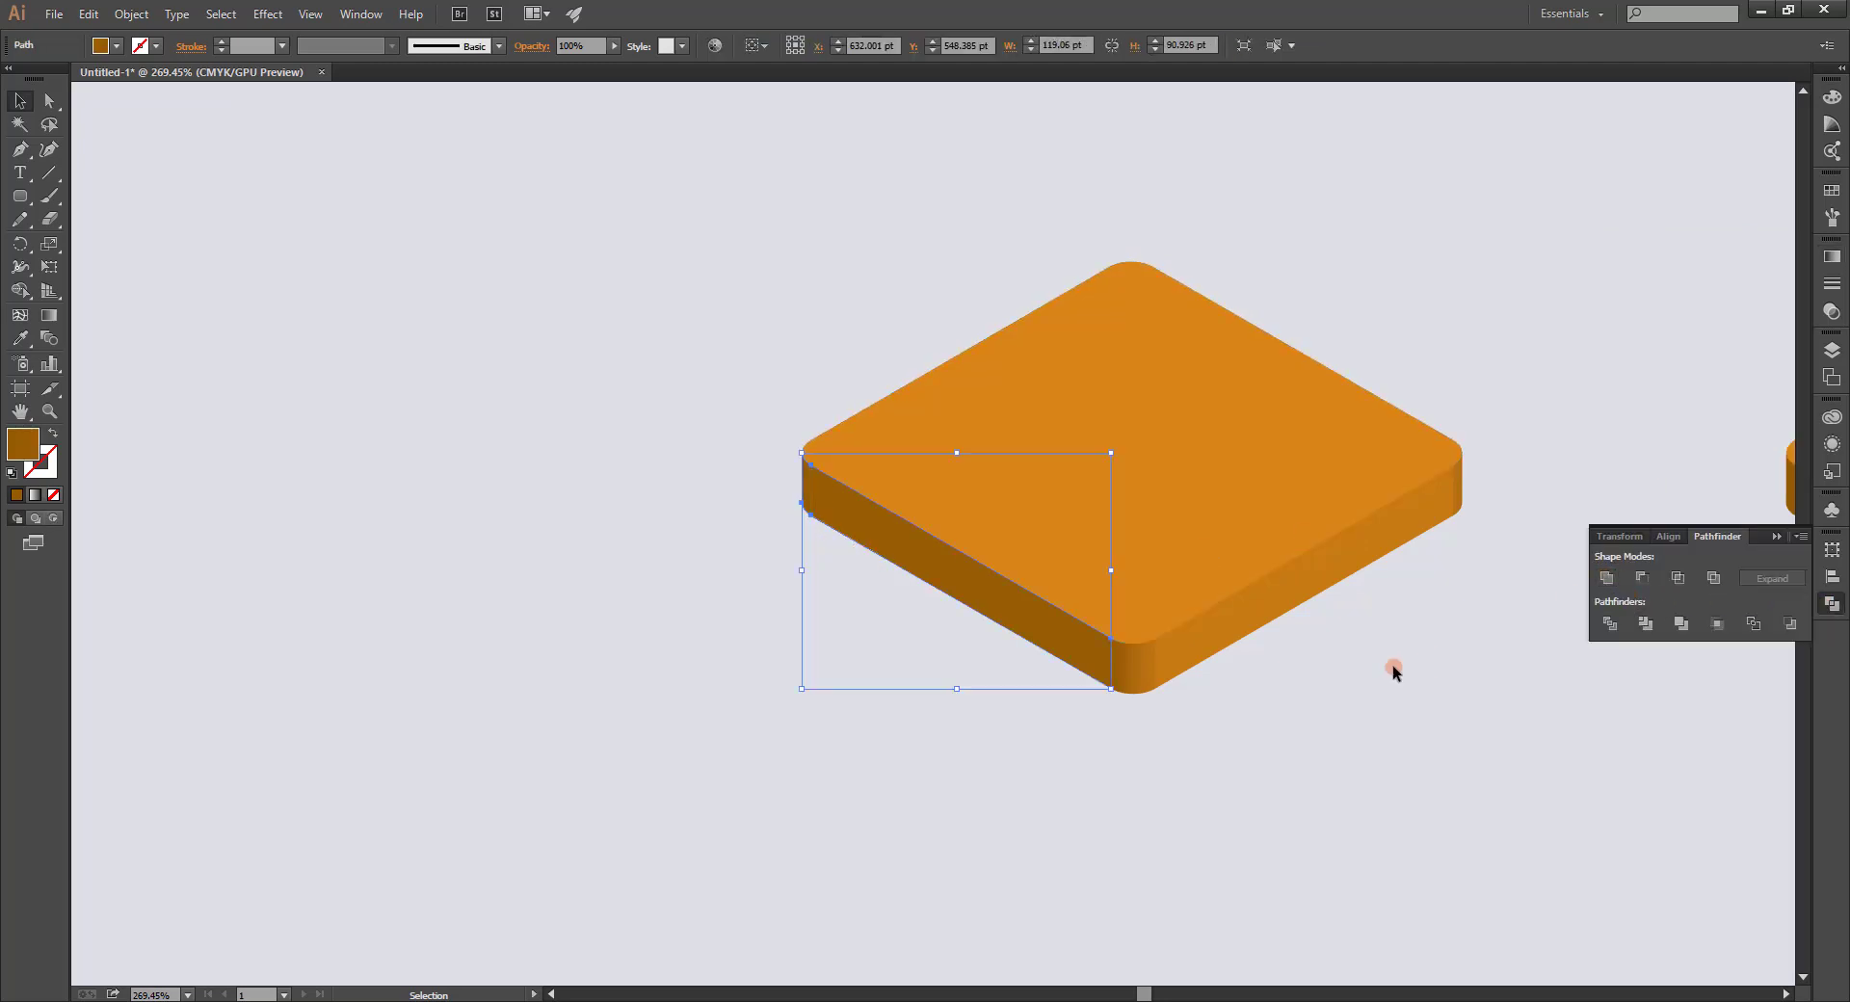
{"action": "left_click", "coordinate": [1225, 694]}
{"action": "left_click_drag", "start_coordinate": [1137, 677], "coordinate": [1137, 678]}
{"action": "left_click_drag", "start_coordinate": [1518, 501], "coordinate": [1426, 548]}
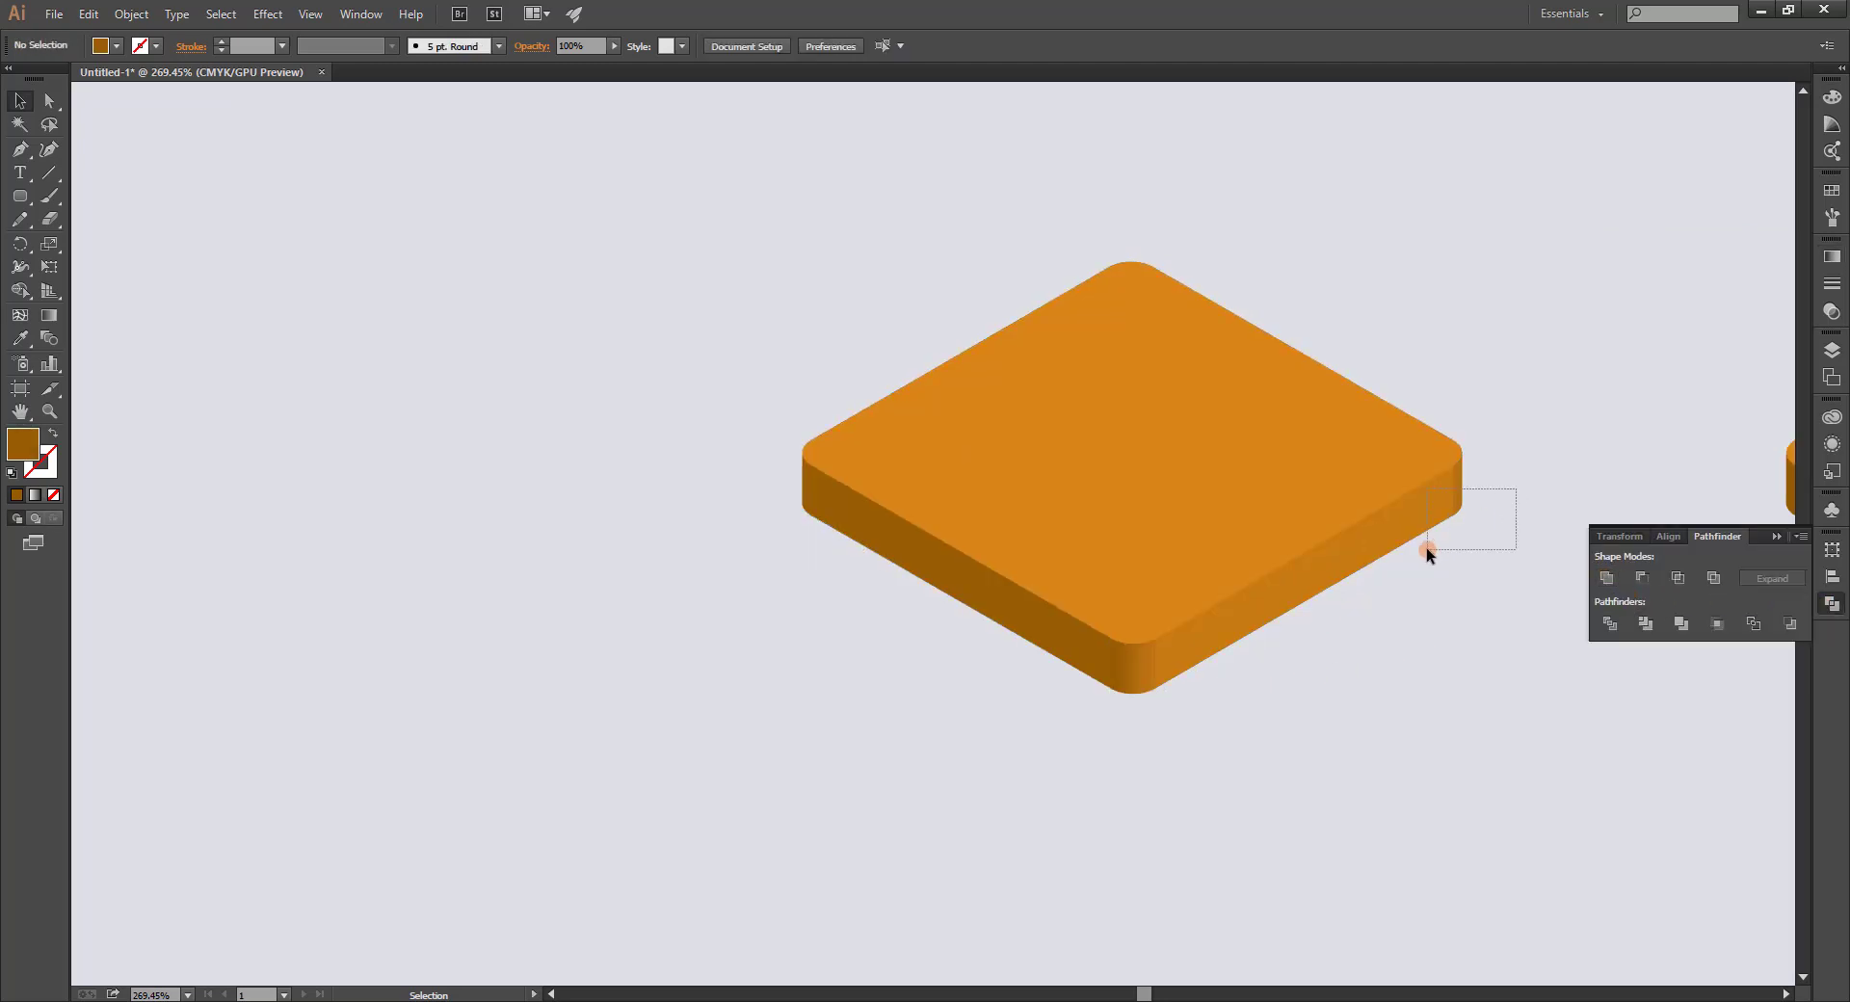
{"action": "left_click", "coordinate": [1606, 578]}
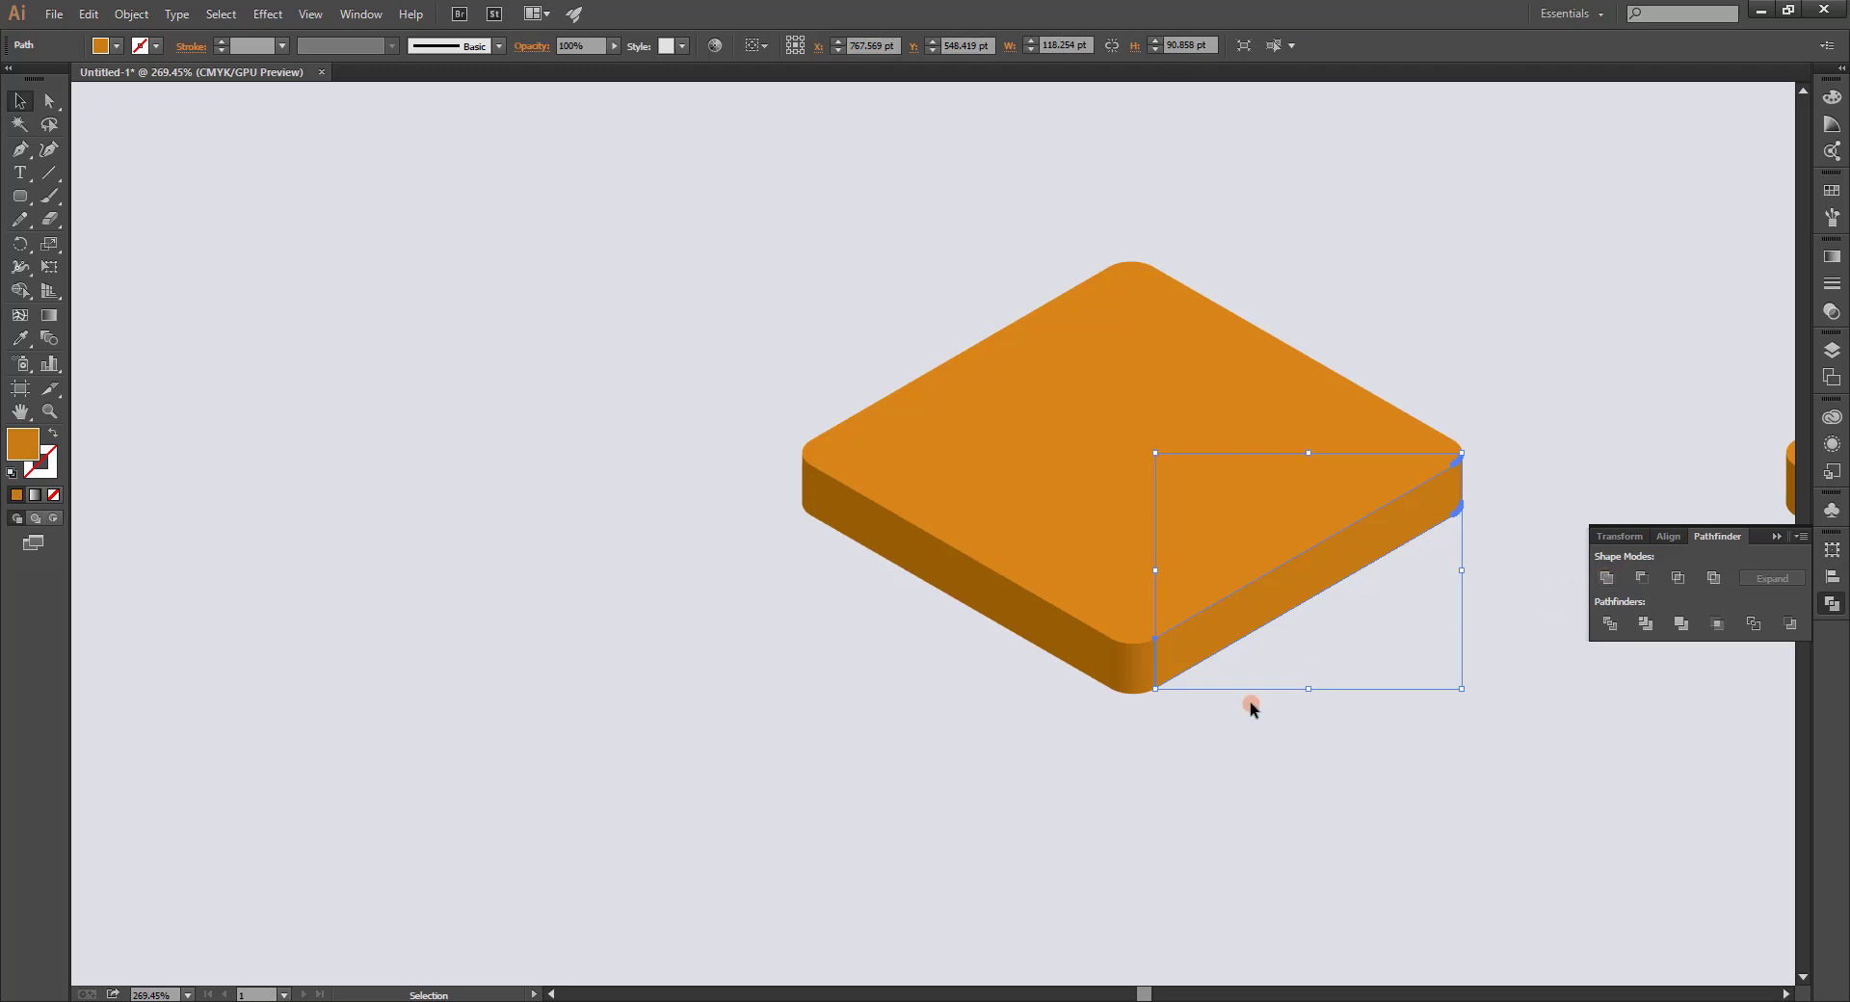
{"action": "left_click", "coordinate": [1251, 701]}
{"action": "left_click", "coordinate": [1136, 677]}
{"action": "left_click", "coordinate": [1606, 578]}
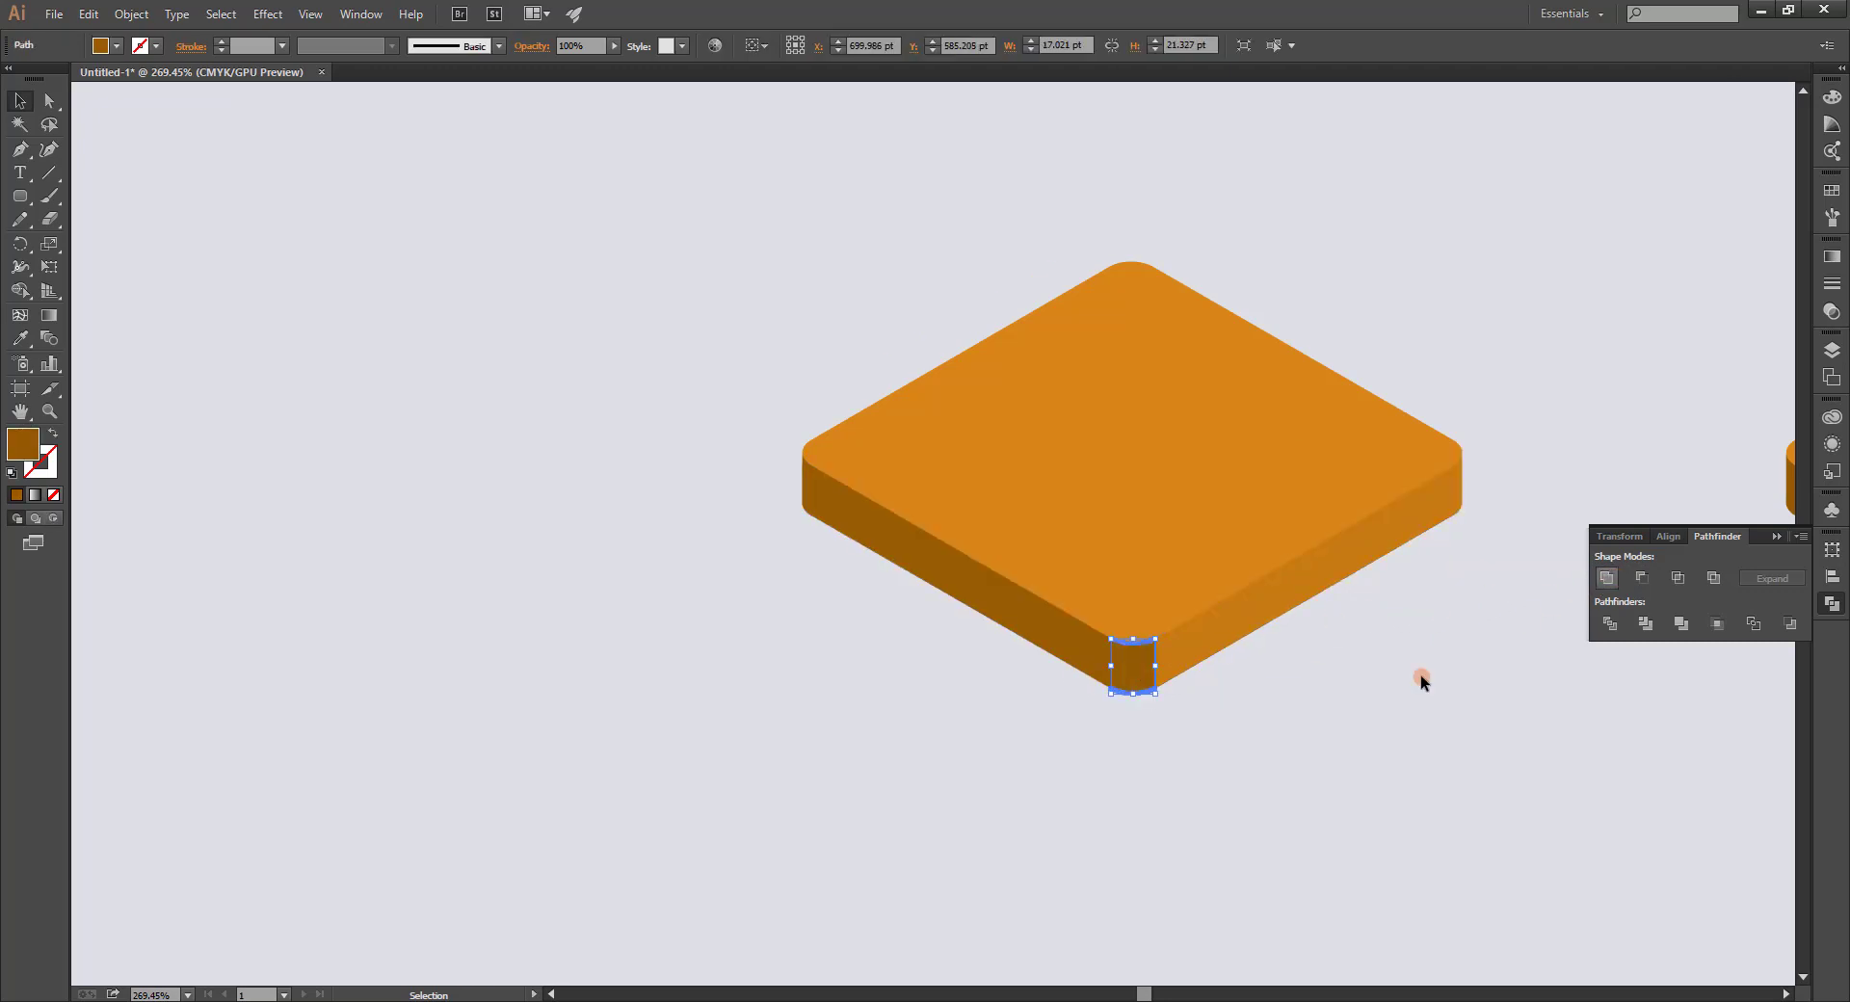
{"action": "left_click", "coordinate": [1420, 674]}
{"action": "key", "text": "z"}
{"action": "left_click", "coordinate": [1171, 694]}
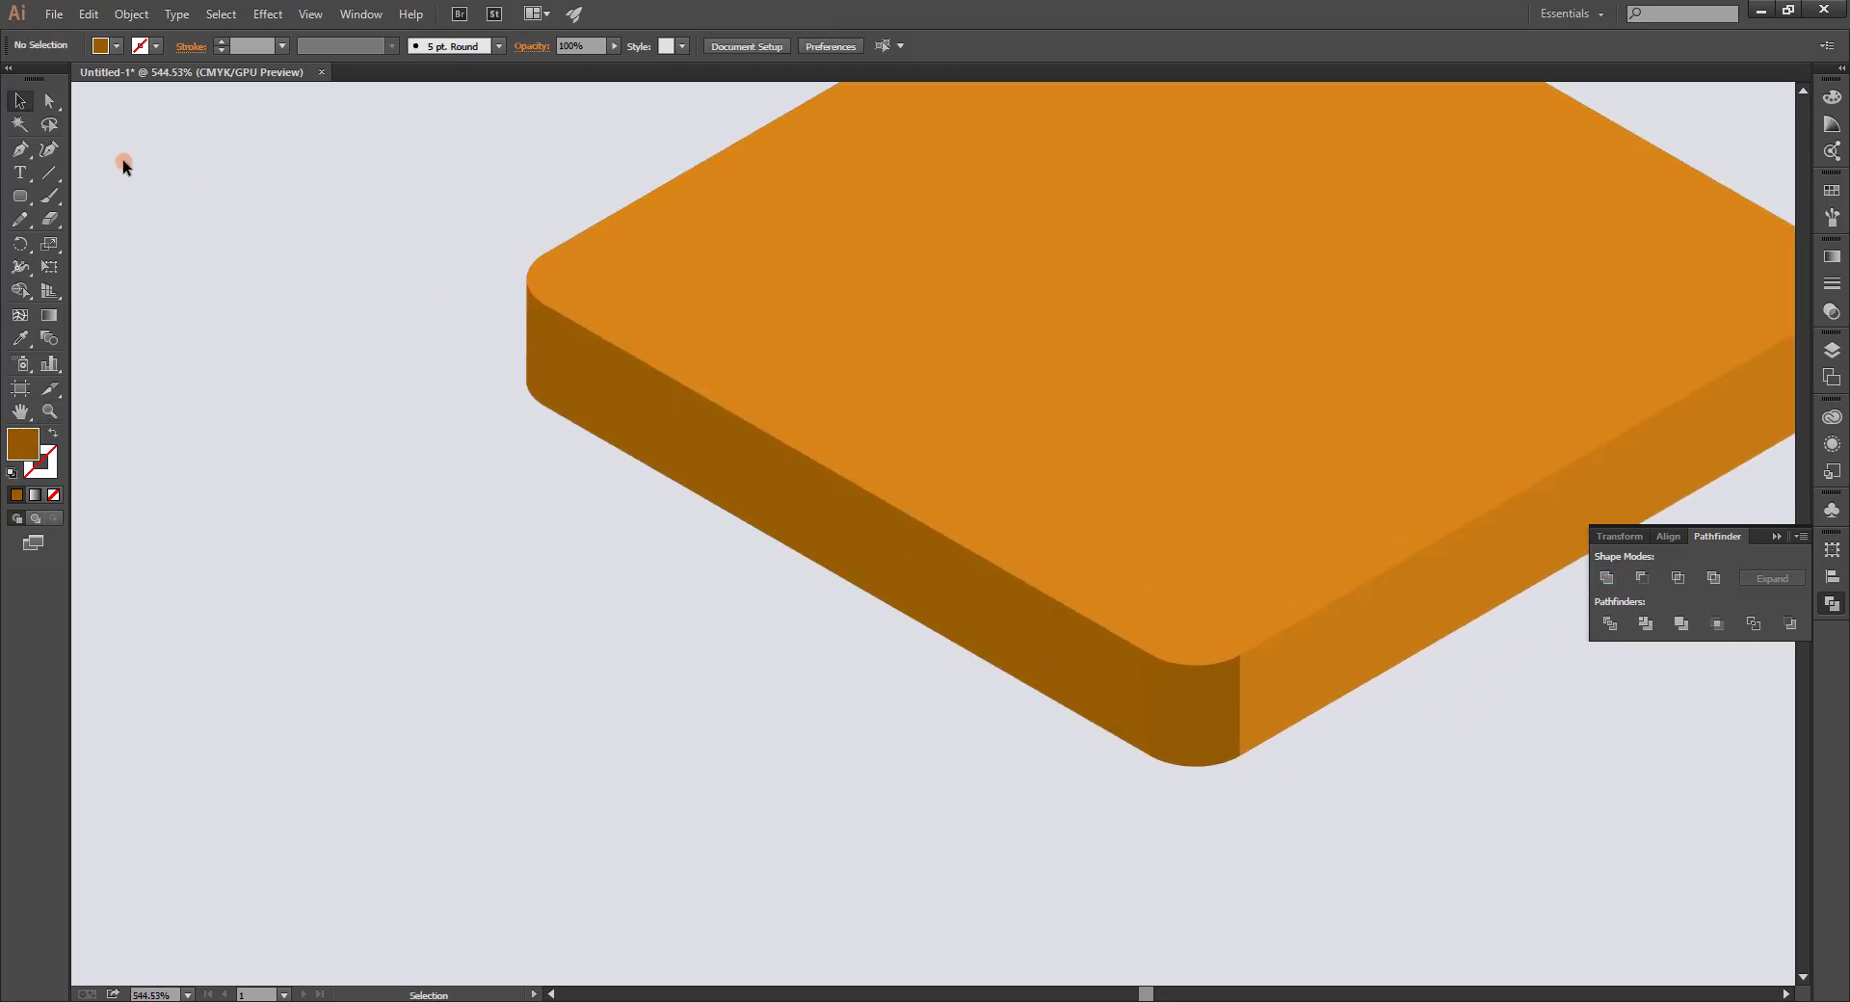
Draw a vertical line through the tile's rounded front corner.
{"action": "left_click", "coordinate": [1200, 663]}
{"action": "key", "text": "Escape"}
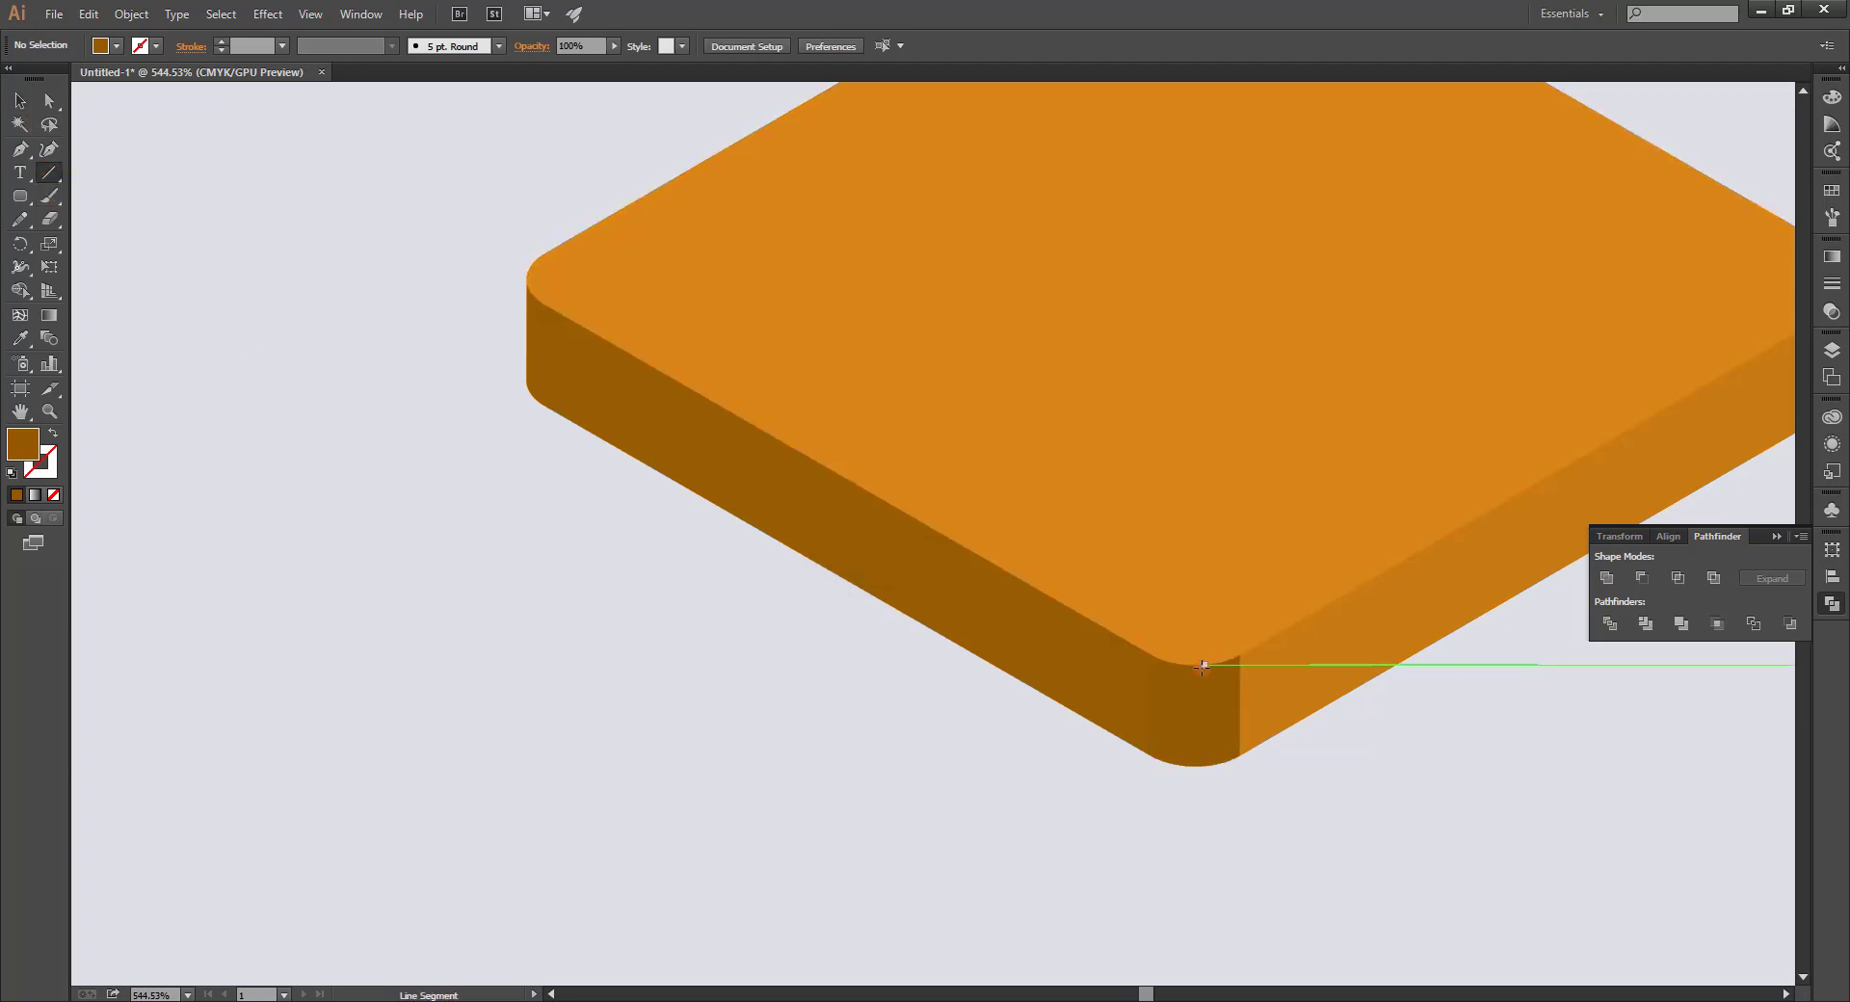
{"action": "left_click_drag", "start_coordinate": [1196, 665], "coordinate": [1202, 835]}
{"action": "key", "text": "v"}
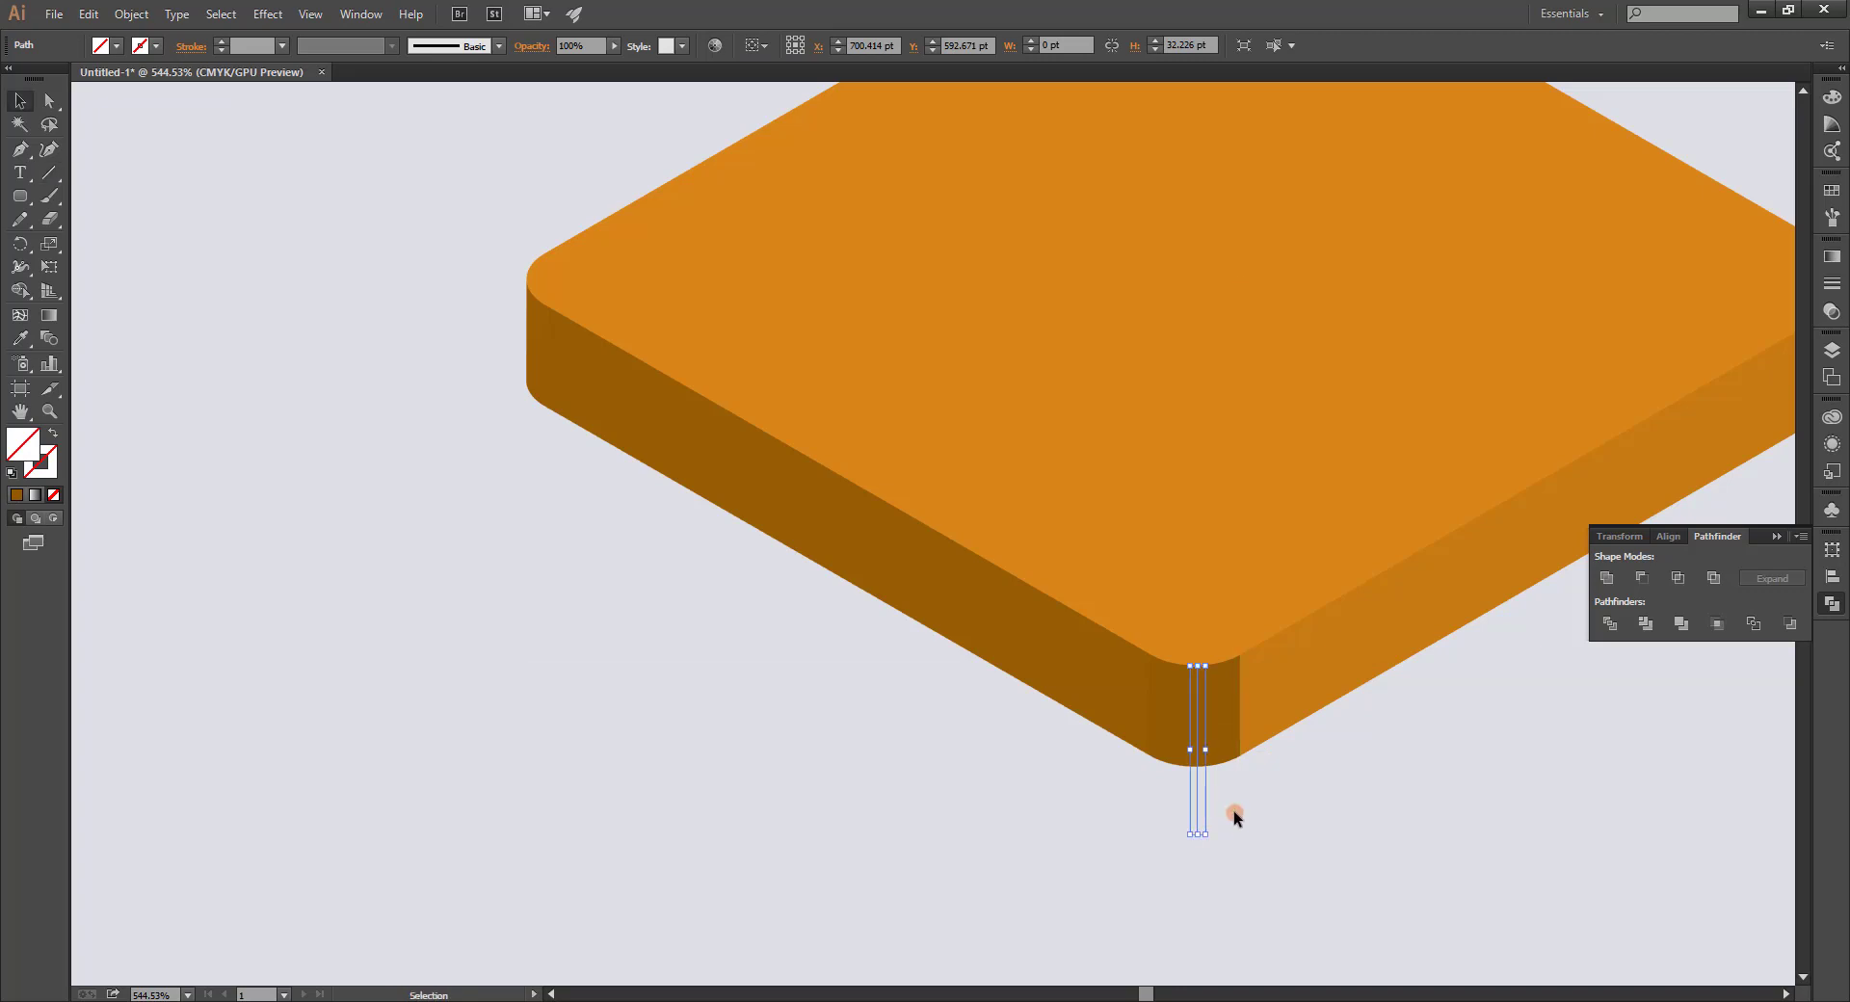
{"action": "left_click", "coordinate": [1194, 722], "text": "shift"}
Shape Builder the corner half into the right face as one lighter orange shape.
{"action": "left_click", "coordinate": [20, 290]}
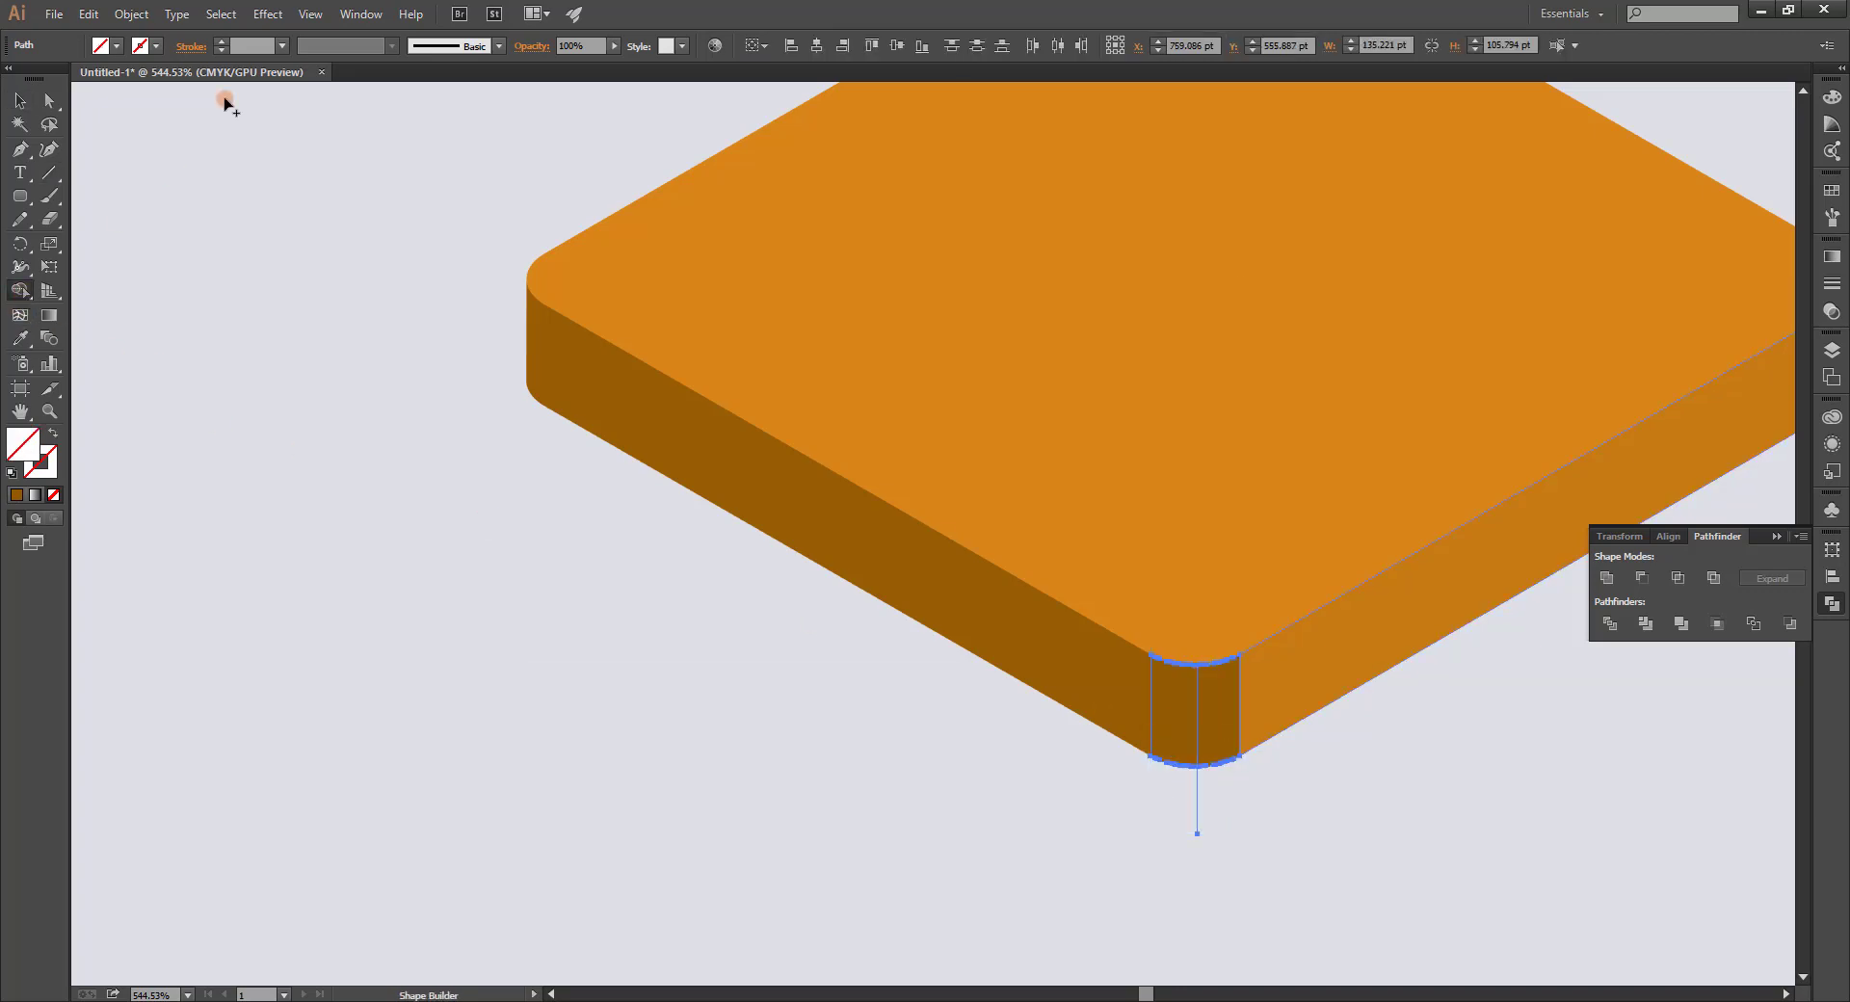
{"action": "left_click", "coordinate": [121, 46]}
{"action": "left_click", "coordinate": [146, 121]}
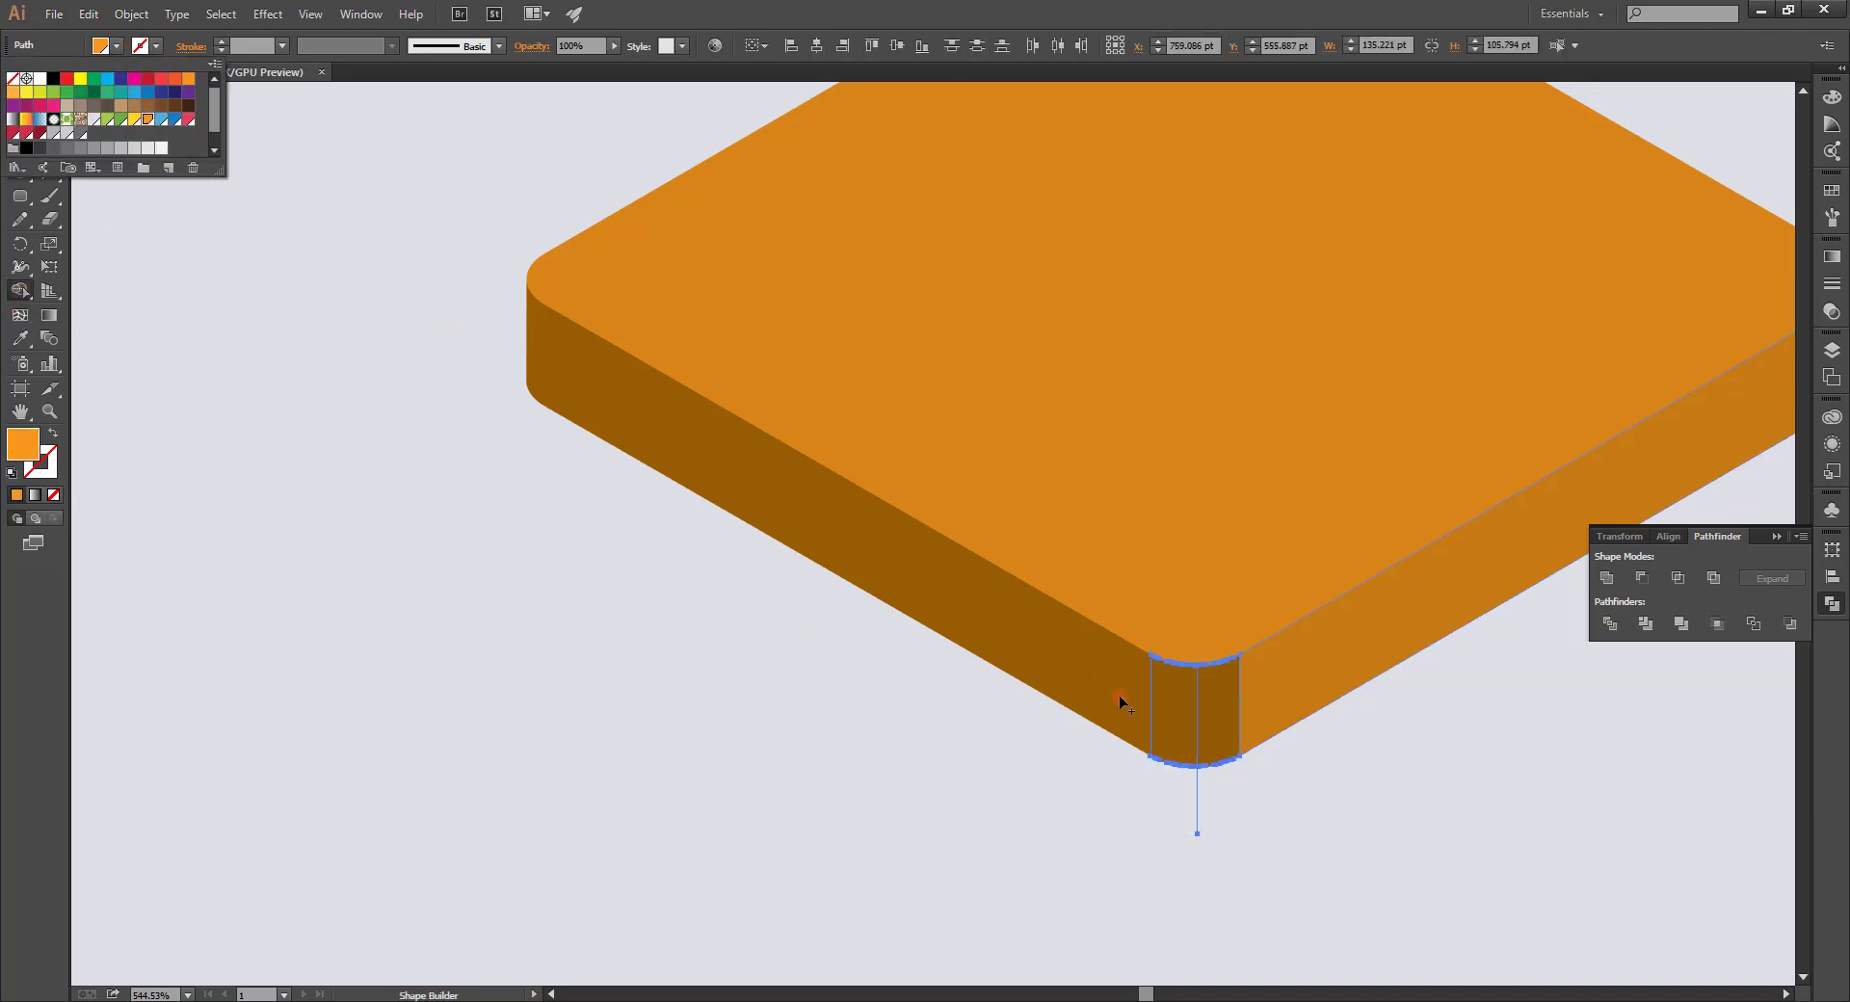
{"action": "left_click_drag", "start_coordinate": [1218, 716], "coordinate": [1312, 688]}
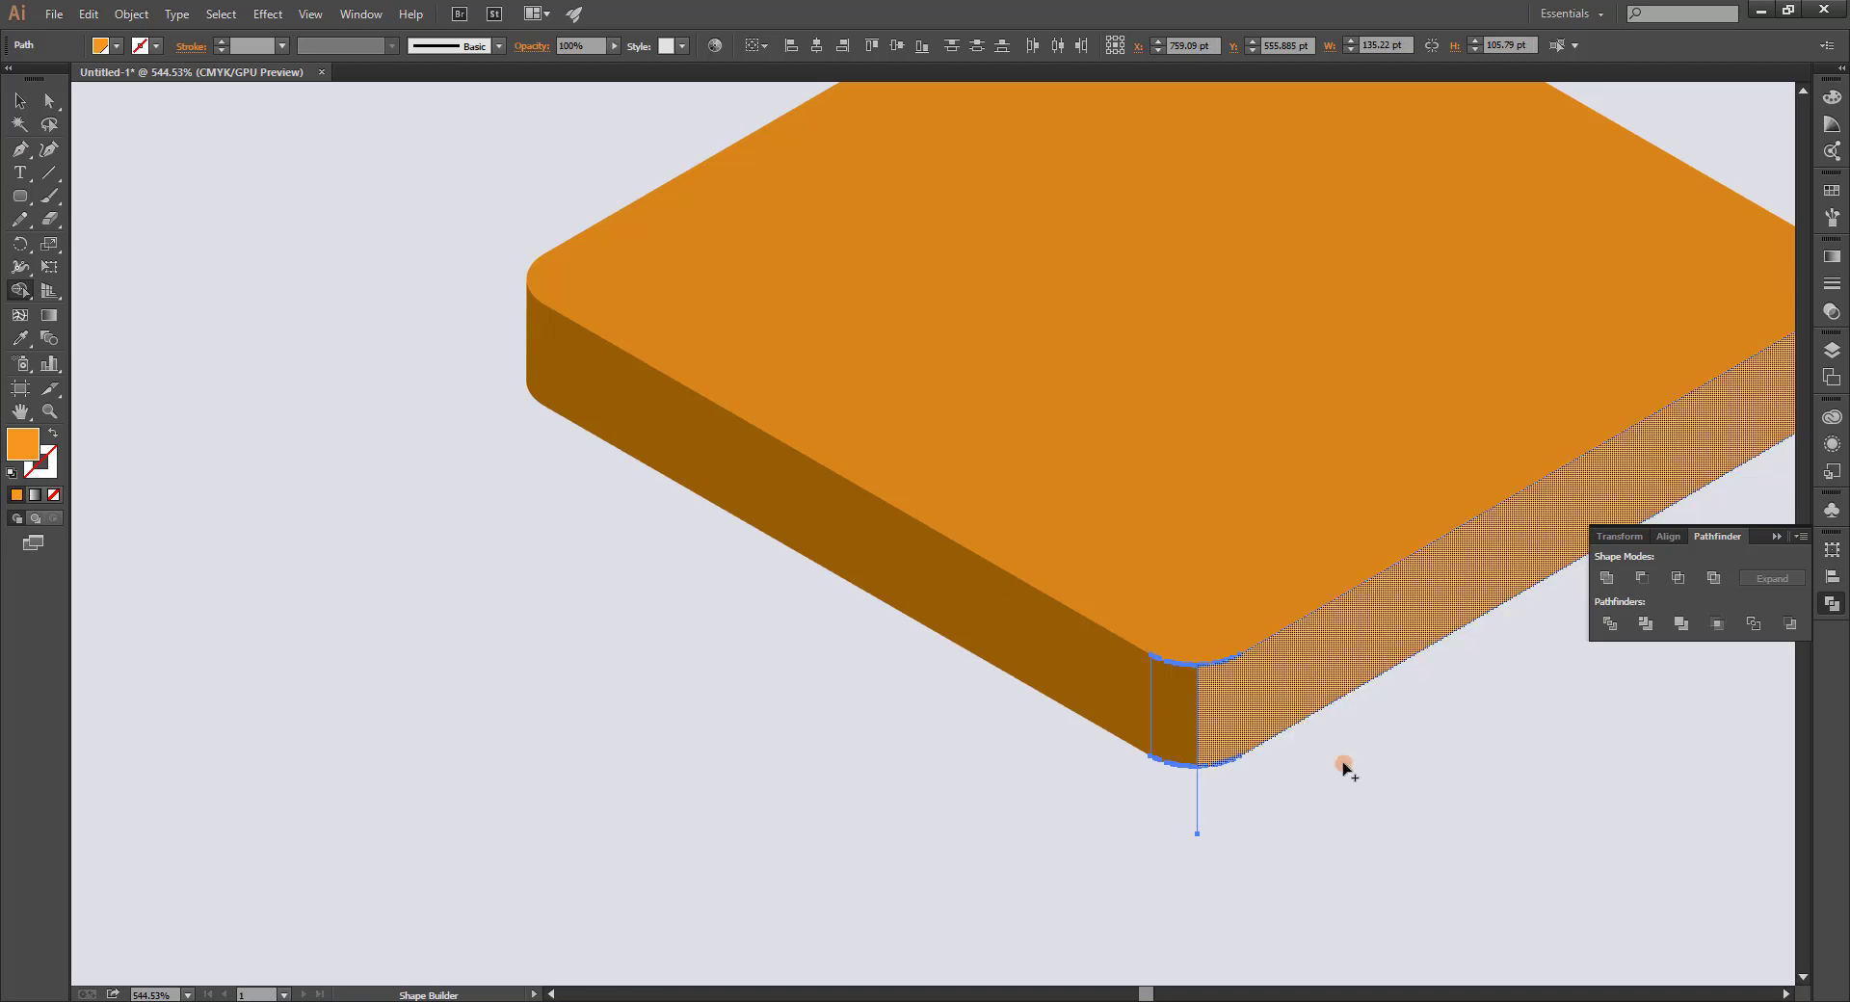
{"action": "left_click_drag", "start_coordinate": [1344, 766], "coordinate": [1344, 766]}
{"action": "key", "text": "v"}
{"action": "left_click", "coordinate": [1131, 776]}
Unite the dark left face with its corner piece and remove the inner seam.
{"action": "left_click", "coordinate": [1146, 690]}
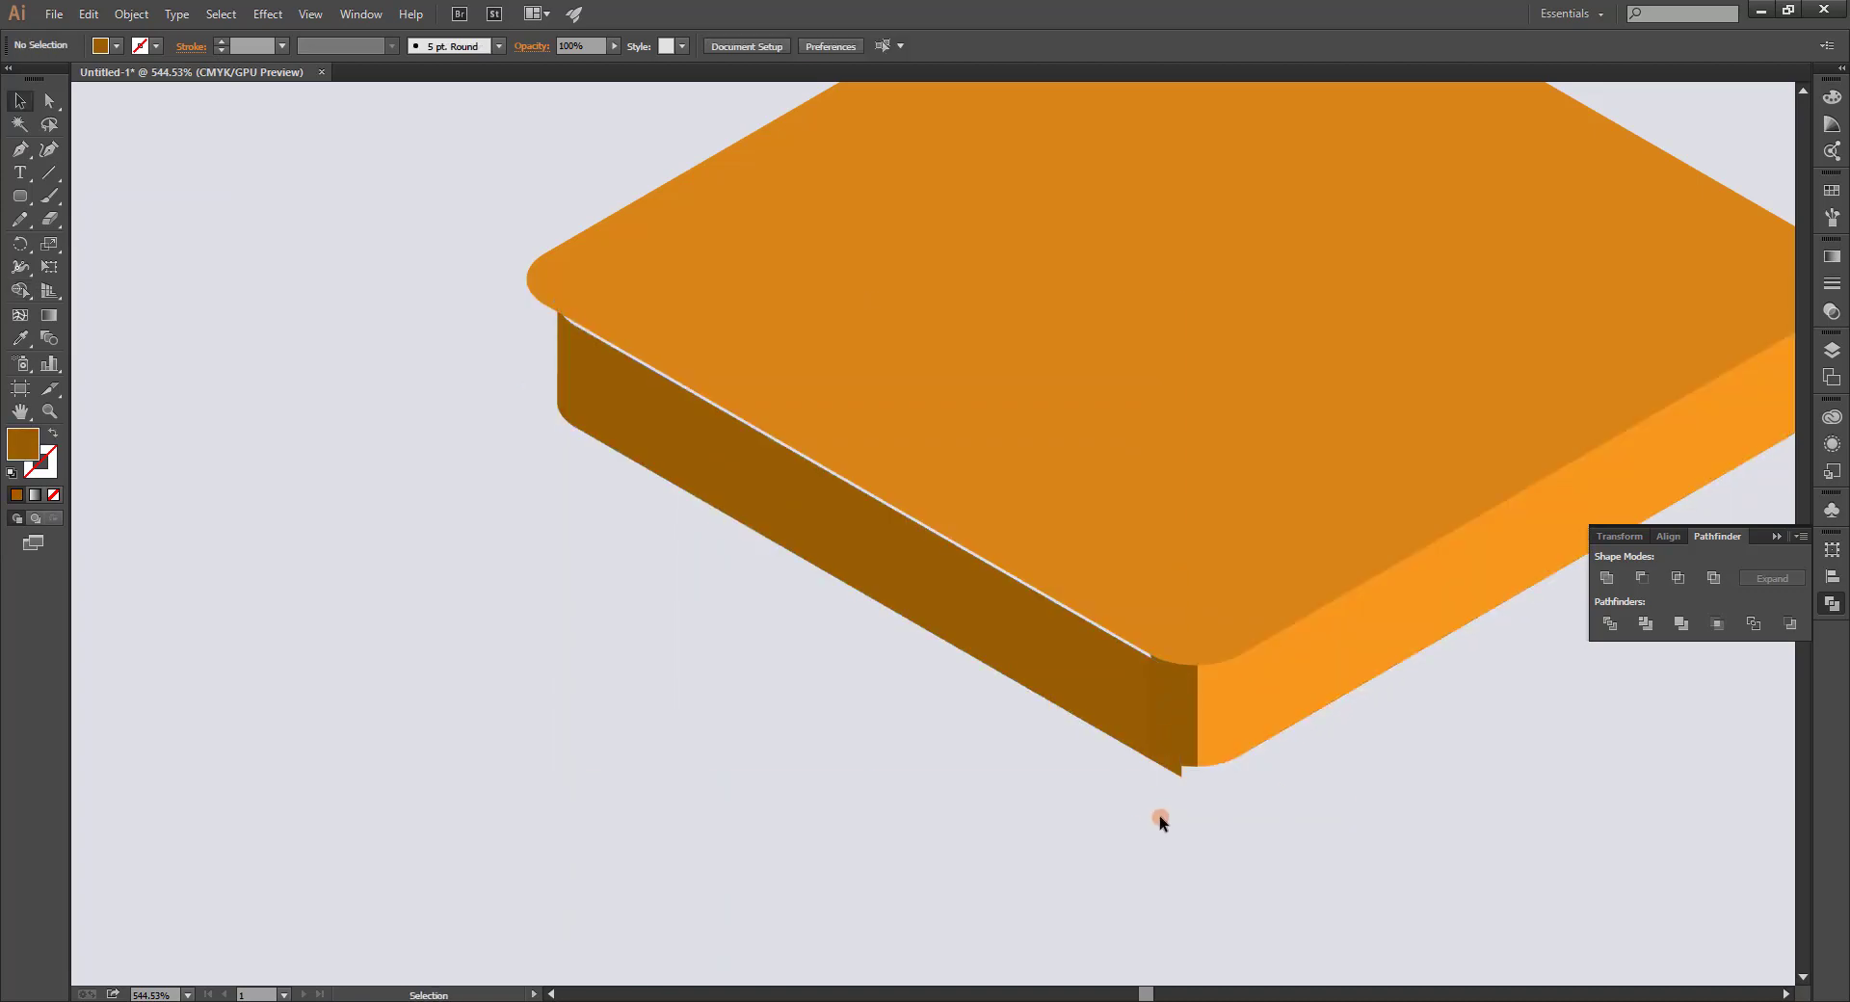
{"action": "left_click_drag", "start_coordinate": [1146, 809], "coordinate": [1165, 708]}
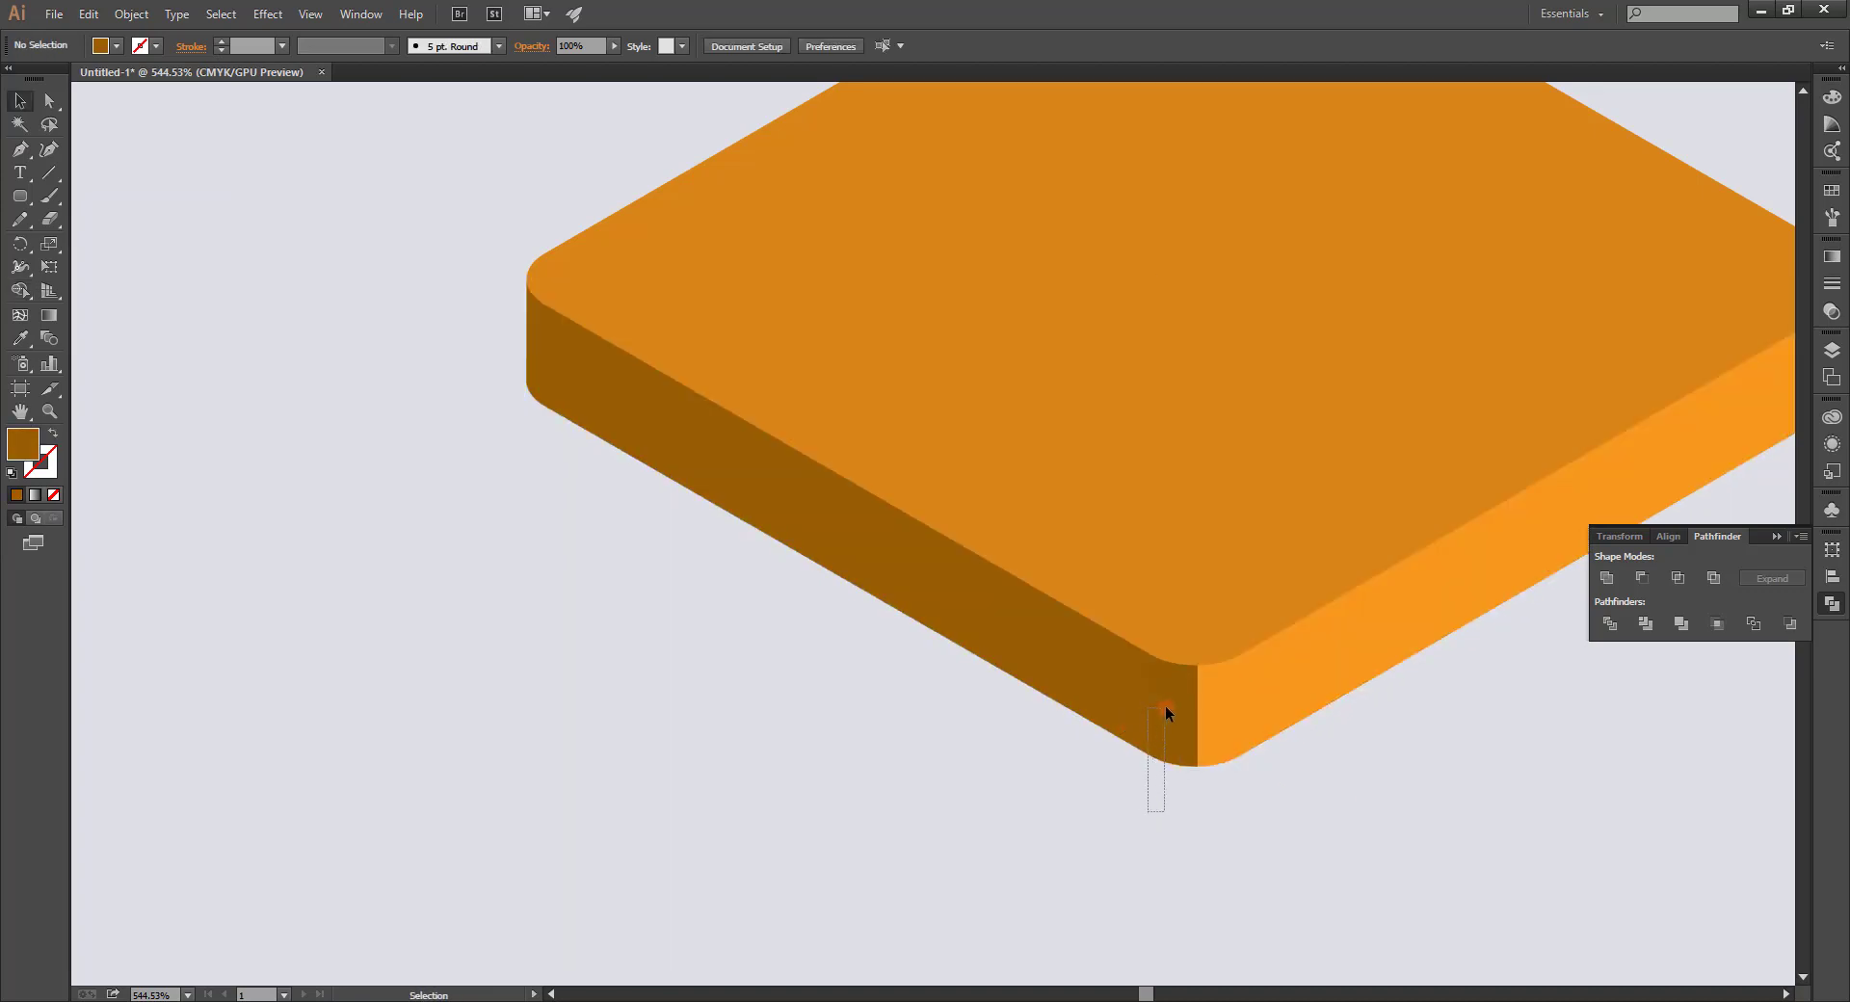
{"action": "left_click", "coordinate": [1607, 578]}
{"action": "left_click", "coordinate": [1484, 689]}
{"action": "left_click", "coordinate": [1102, 703]}
{"action": "left_click", "coordinate": [25, 291]}
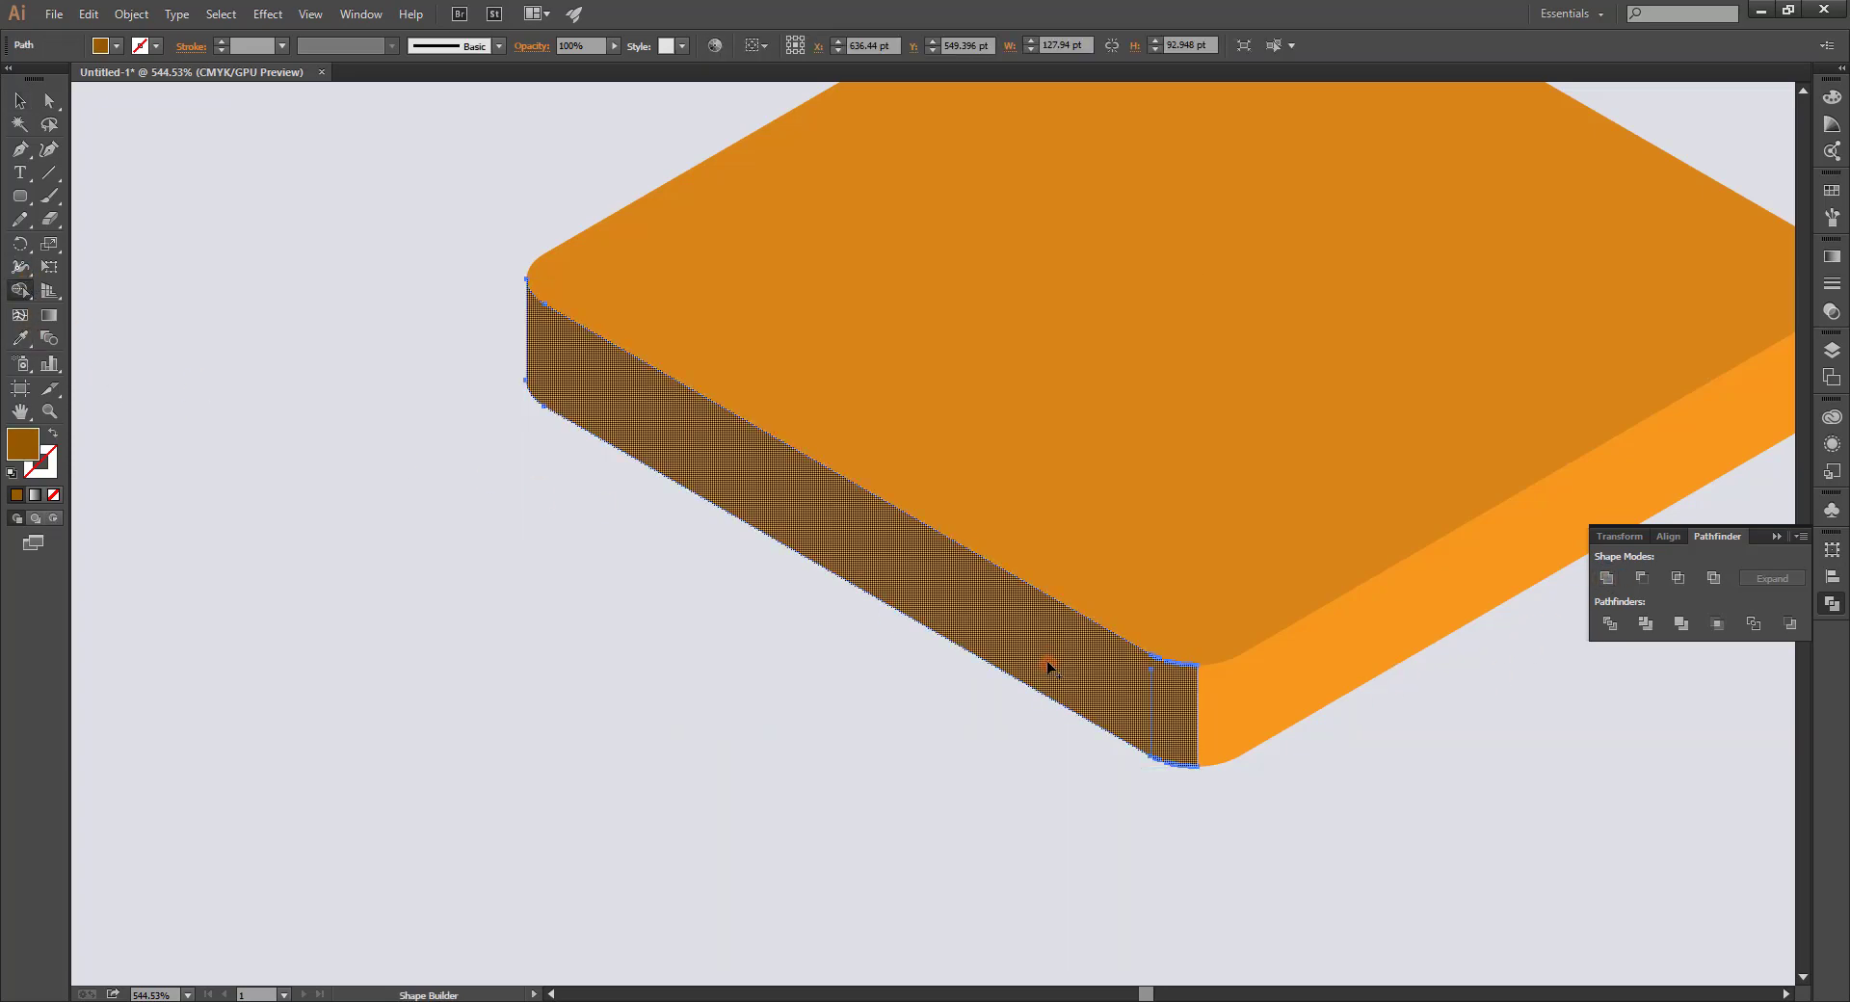
{"action": "left_click", "coordinate": [1139, 713]}
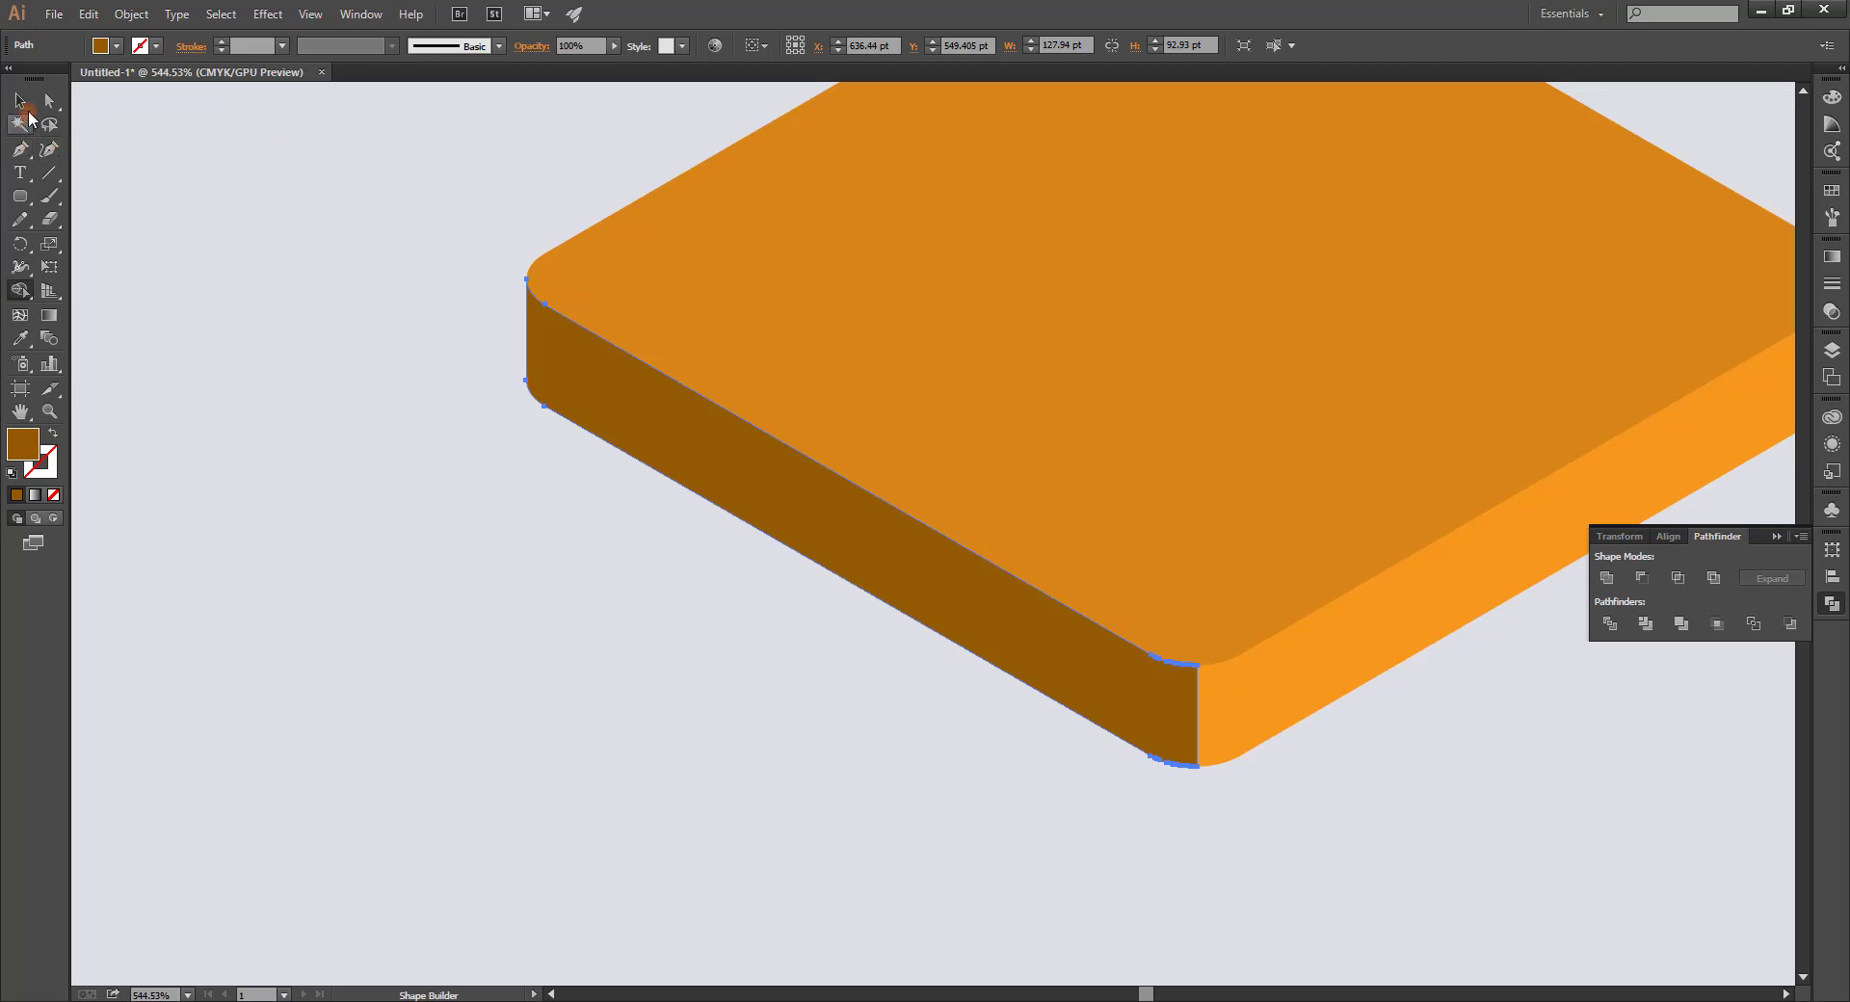
{"action": "left_click", "coordinate": [23, 104]}
{"action": "left_click", "coordinate": [271, 314]}
{"action": "key", "text": "ctrl+0"}
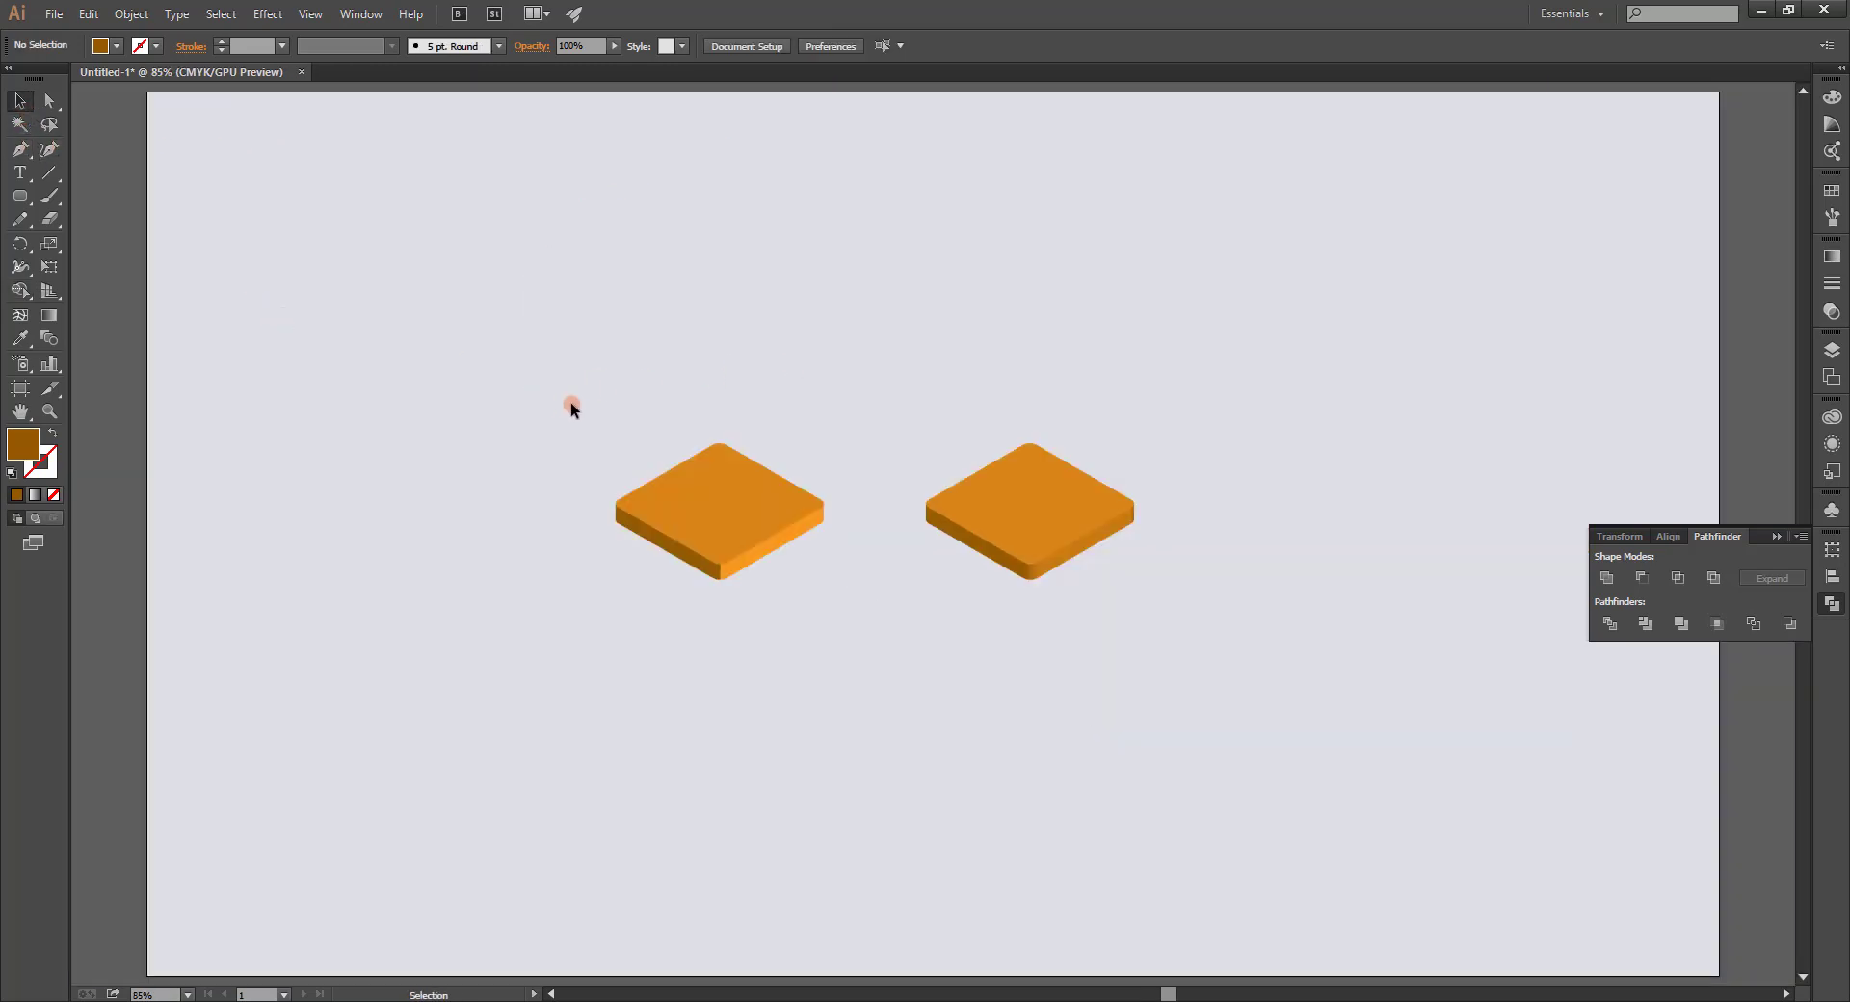
Move the right tile leftward and delete the other tile.
{"action": "left_click_drag", "start_coordinate": [1008, 497], "coordinate": [288, 497]}
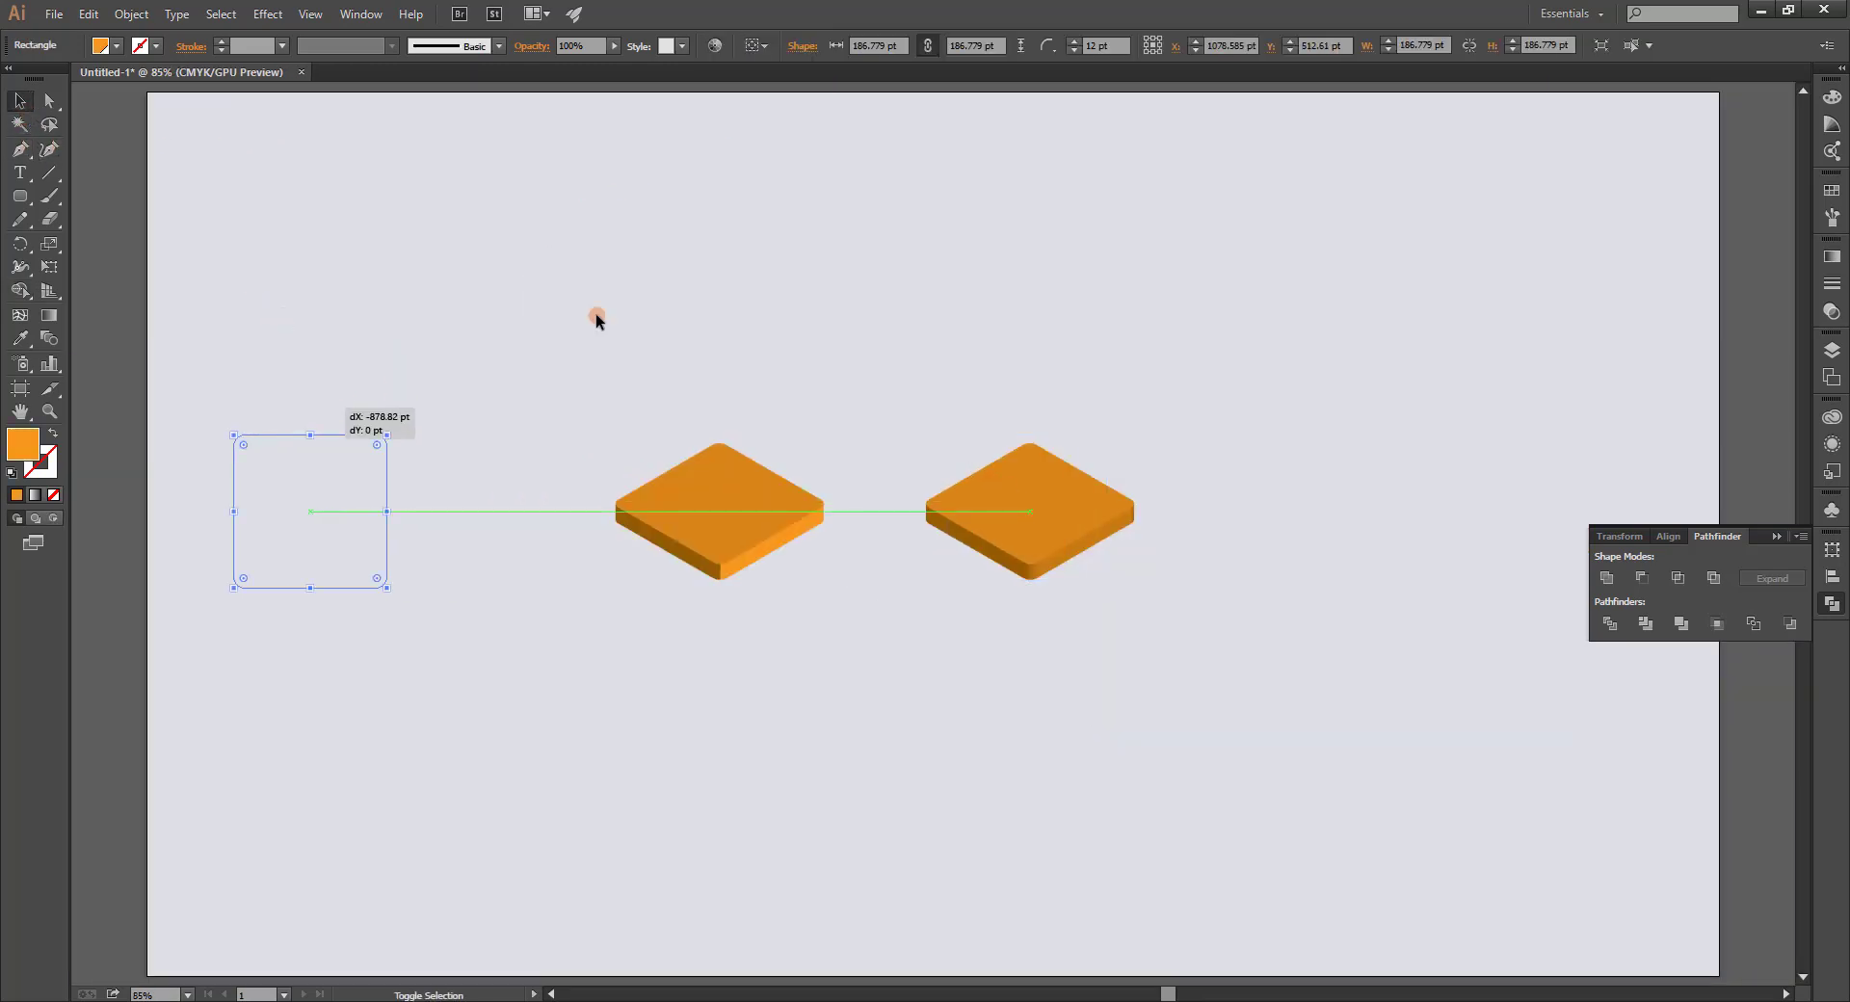
{"action": "left_click_drag", "start_coordinate": [588, 405], "coordinate": [925, 524]}
{"action": "left_click", "coordinate": [532, 442]}
{"action": "left_click_drag", "start_coordinate": [533, 442], "coordinate": [912, 565]}
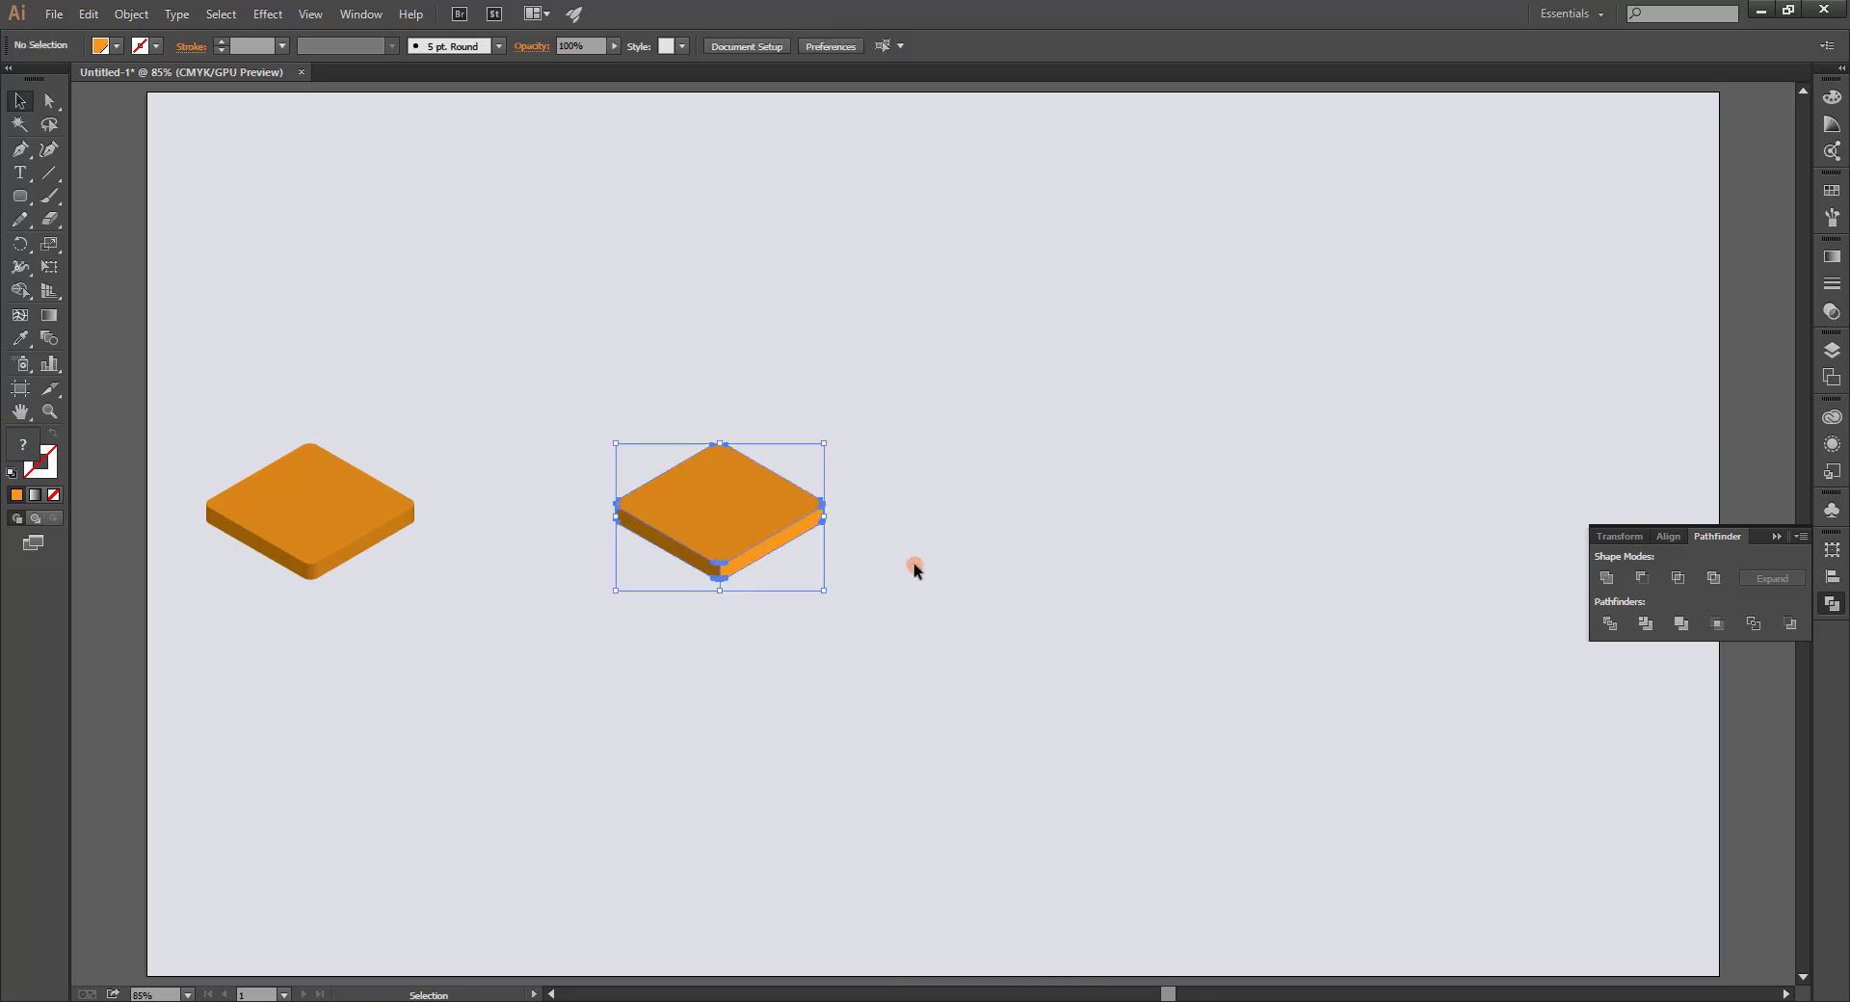
{"action": "left_click", "coordinate": [913, 565]}
{"action": "left_click_drag", "start_coordinate": [558, 440], "coordinate": [875, 566]}
{"action": "left_click", "coordinate": [875, 566]}
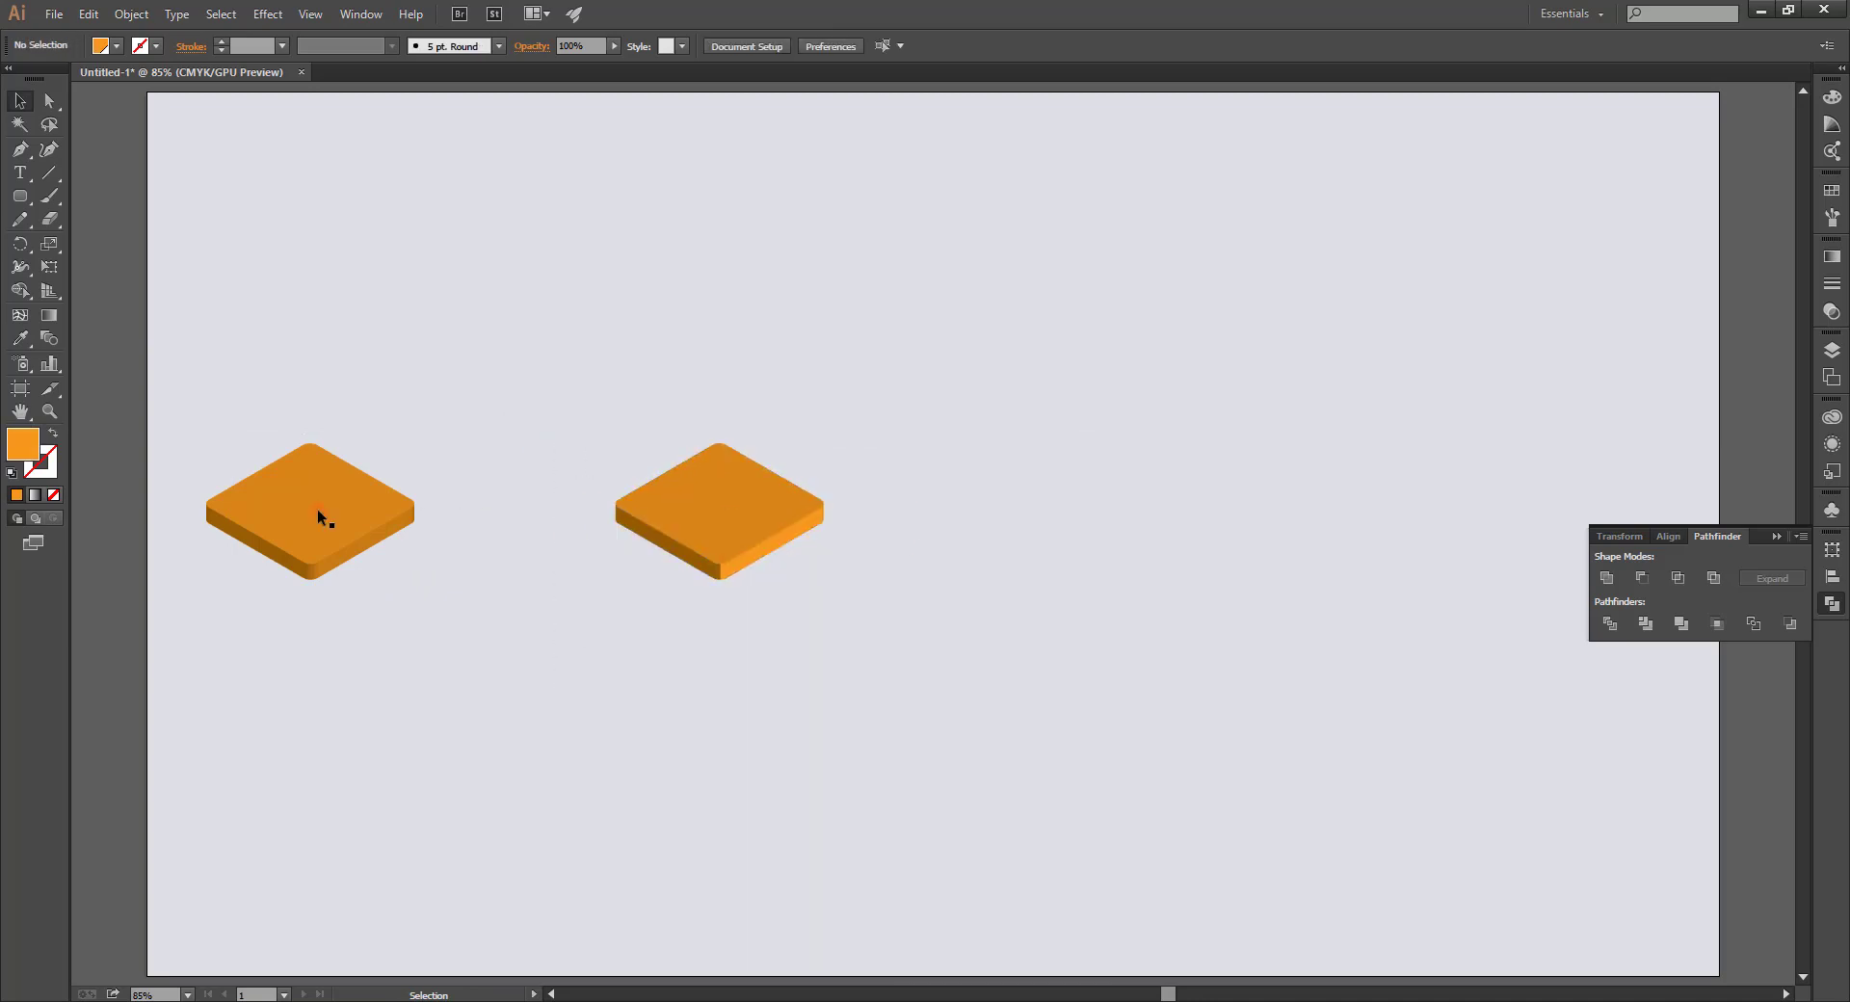
{"action": "left_click", "coordinate": [322, 517]}
{"action": "key", "text": "Delete"}
Shift the remaining tile slightly left and duplicate it directly below.
{"action": "mouse_move", "coordinate": [433, 431]}
{"action": "left_mouse_down"}
{"action": "mouse_move", "coordinate": [648, 483]}
{"action": "mouse_move", "coordinate": [667, 518]}
{"action": "left_mouse_up"}
{"action": "left_click", "coordinate": [815, 574]}
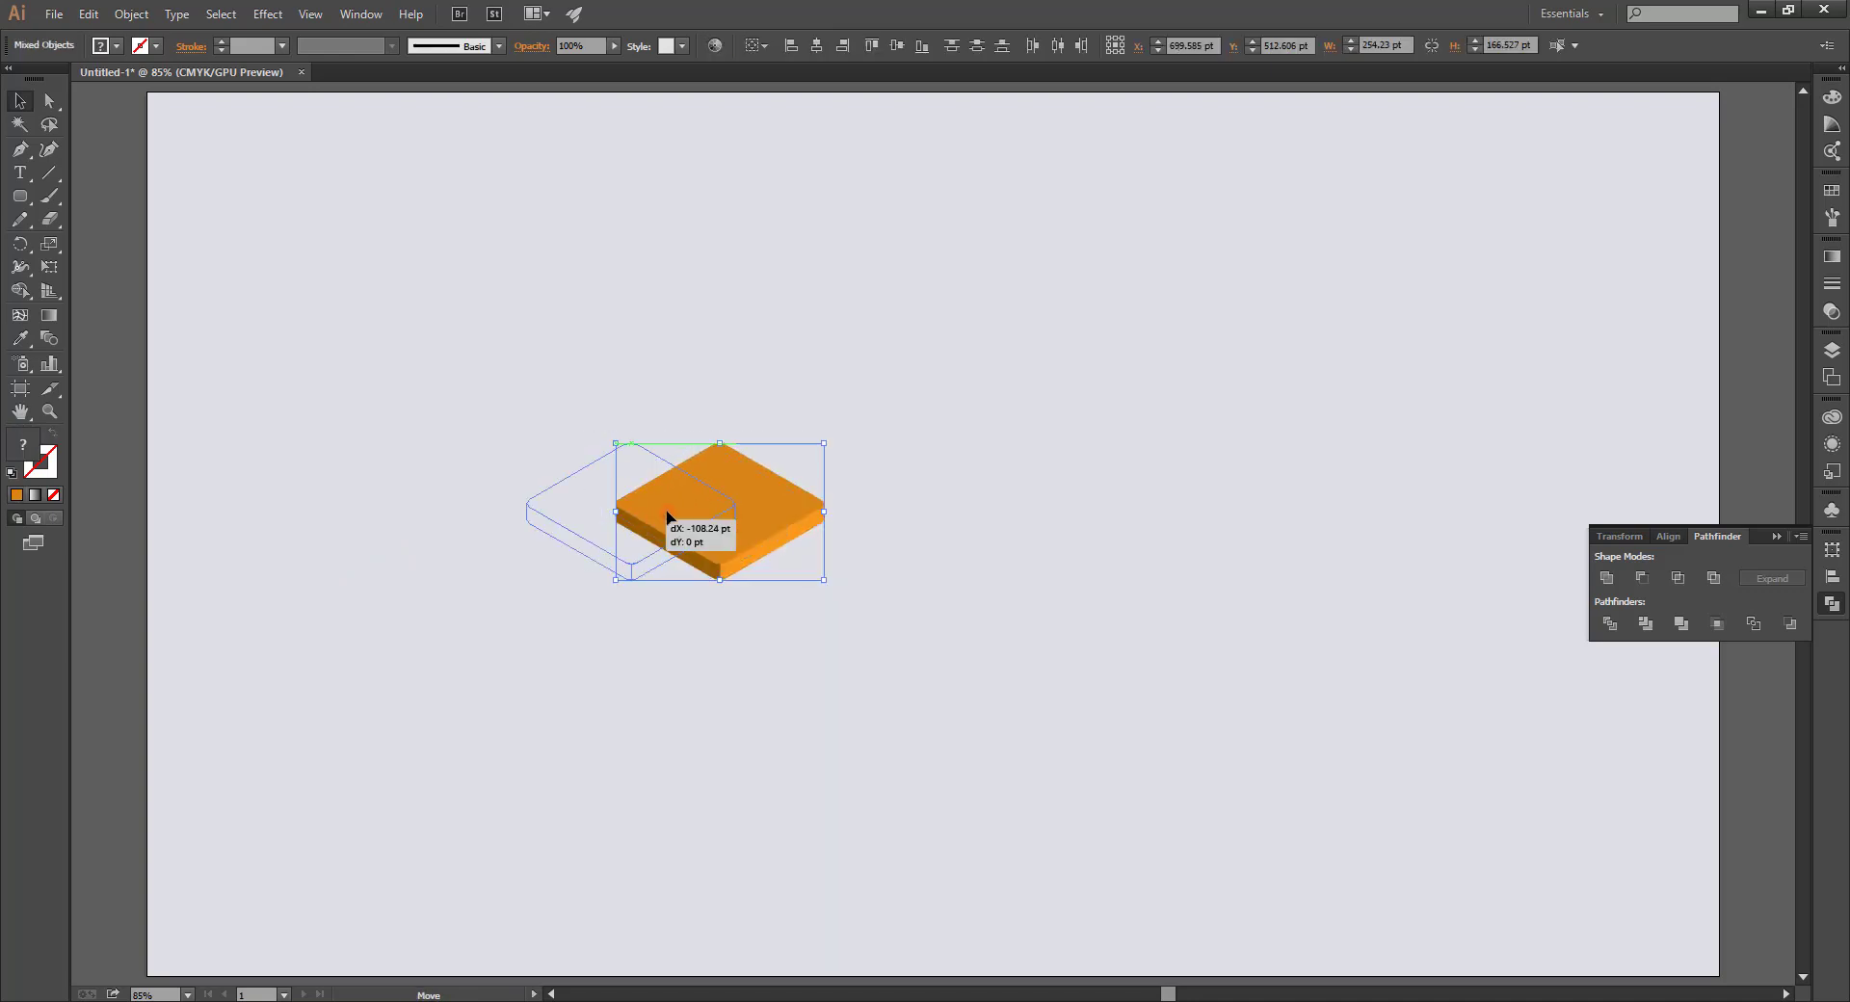
{"action": "key", "text": "ctrl+shift+a"}
{"action": "left_click_drag", "start_coordinate": [737, 610], "coordinate": [762, 610]}
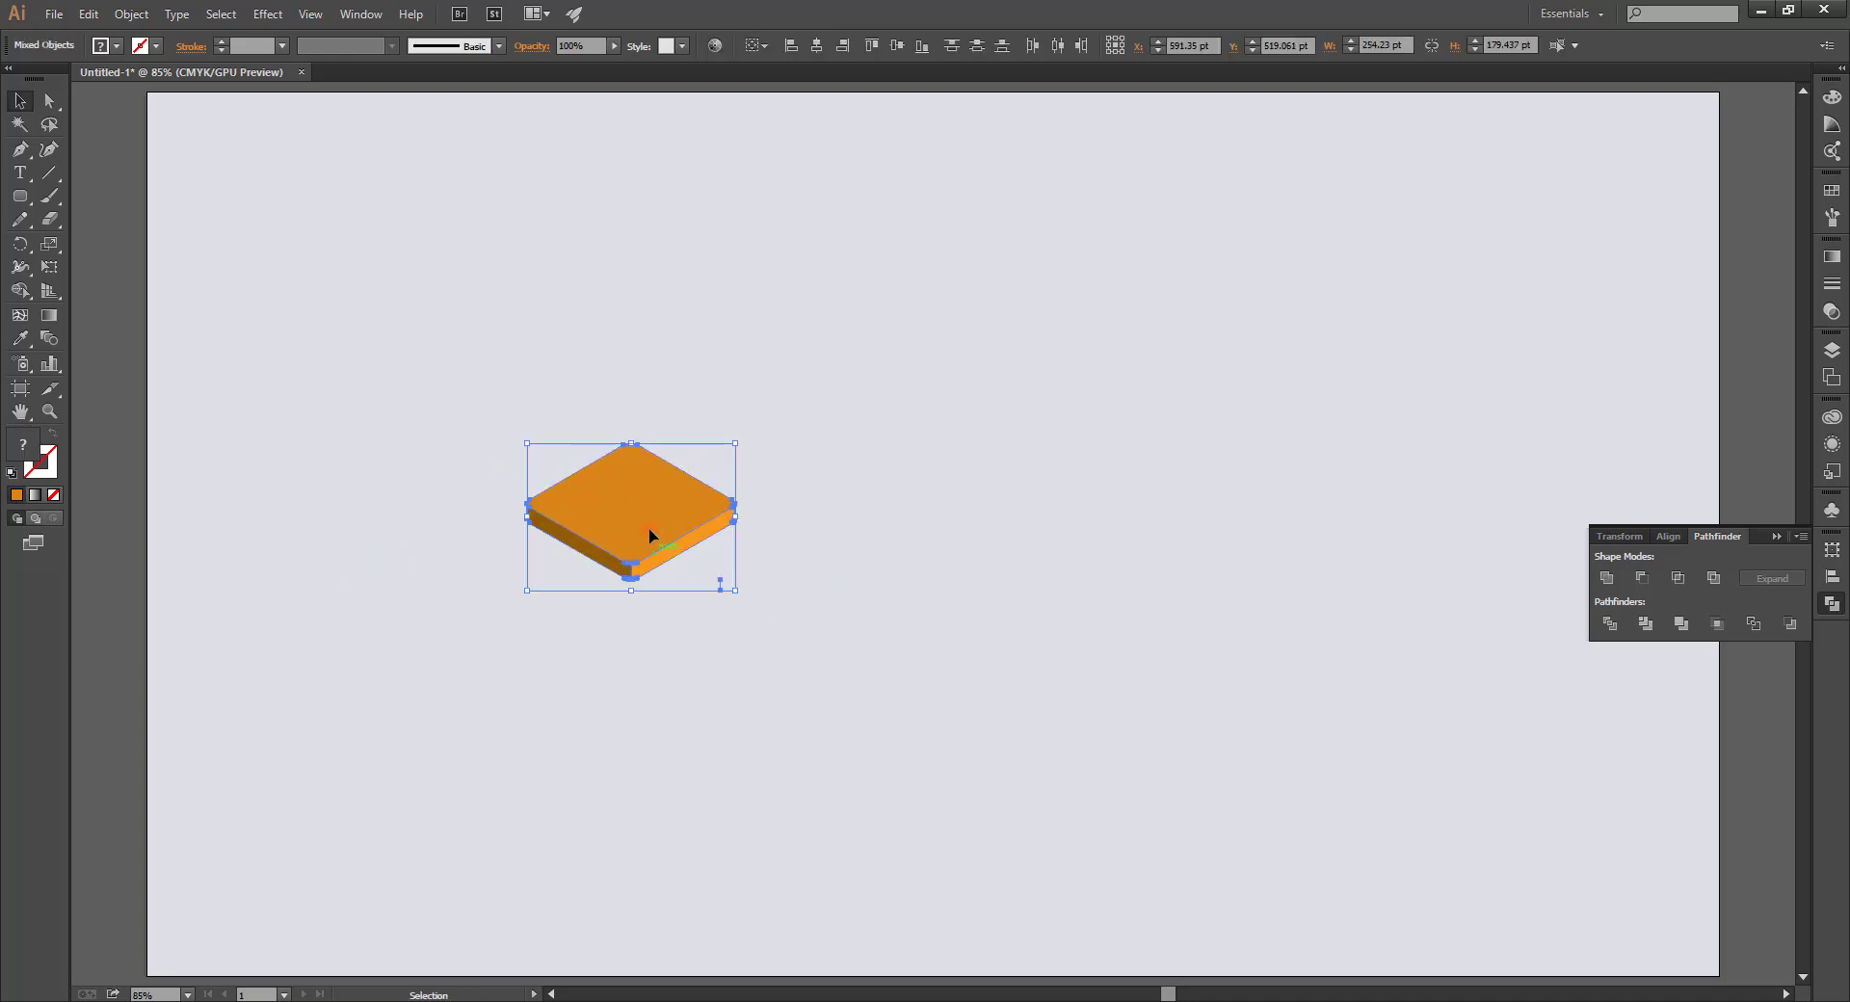
{"action": "left_click_drag", "start_coordinate": [649, 528], "coordinate": [650, 657]}
{"action": "left_click", "coordinate": [545, 457]}
{"action": "left_click_drag", "start_coordinate": [545, 457], "coordinate": [732, 533]}
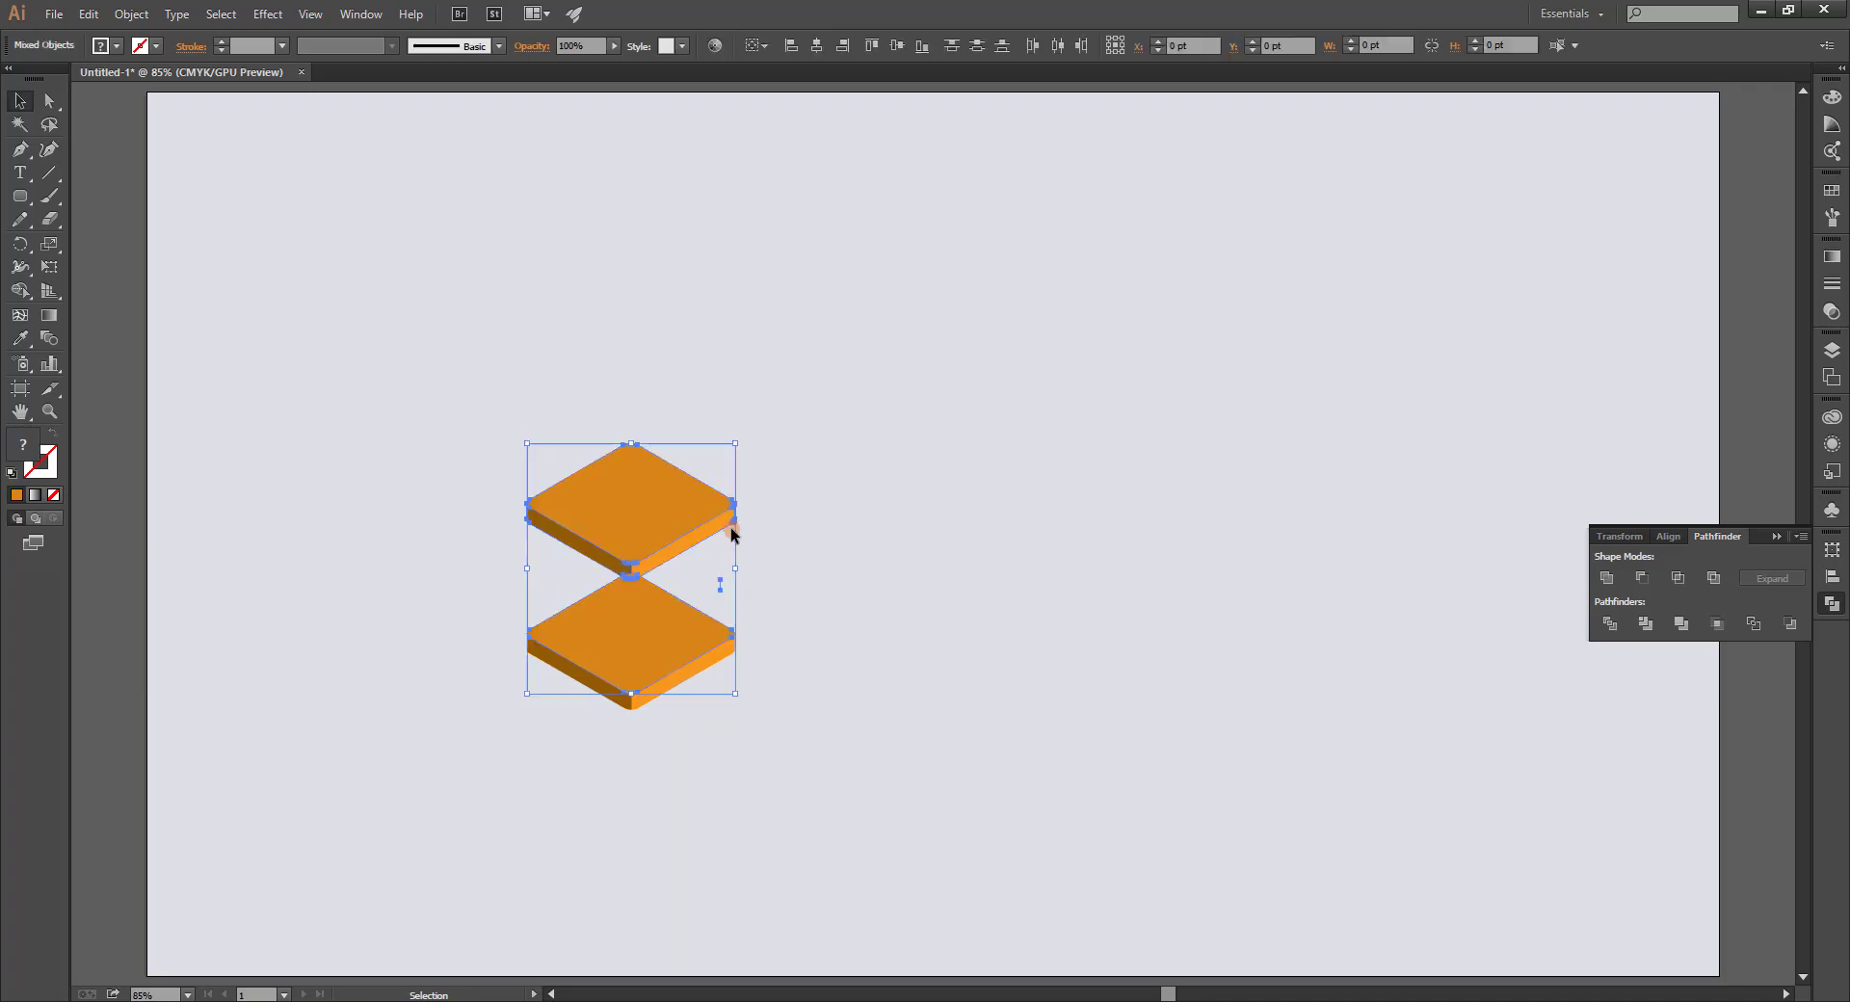
Bring the upper tile to the front with Arrange > Bring to Front.
{"action": "left_click", "coordinate": [565, 415]}
{"action": "left_click_drag", "start_coordinate": [550, 409], "coordinate": [718, 536]}
{"action": "right_click", "coordinate": [681, 516]}
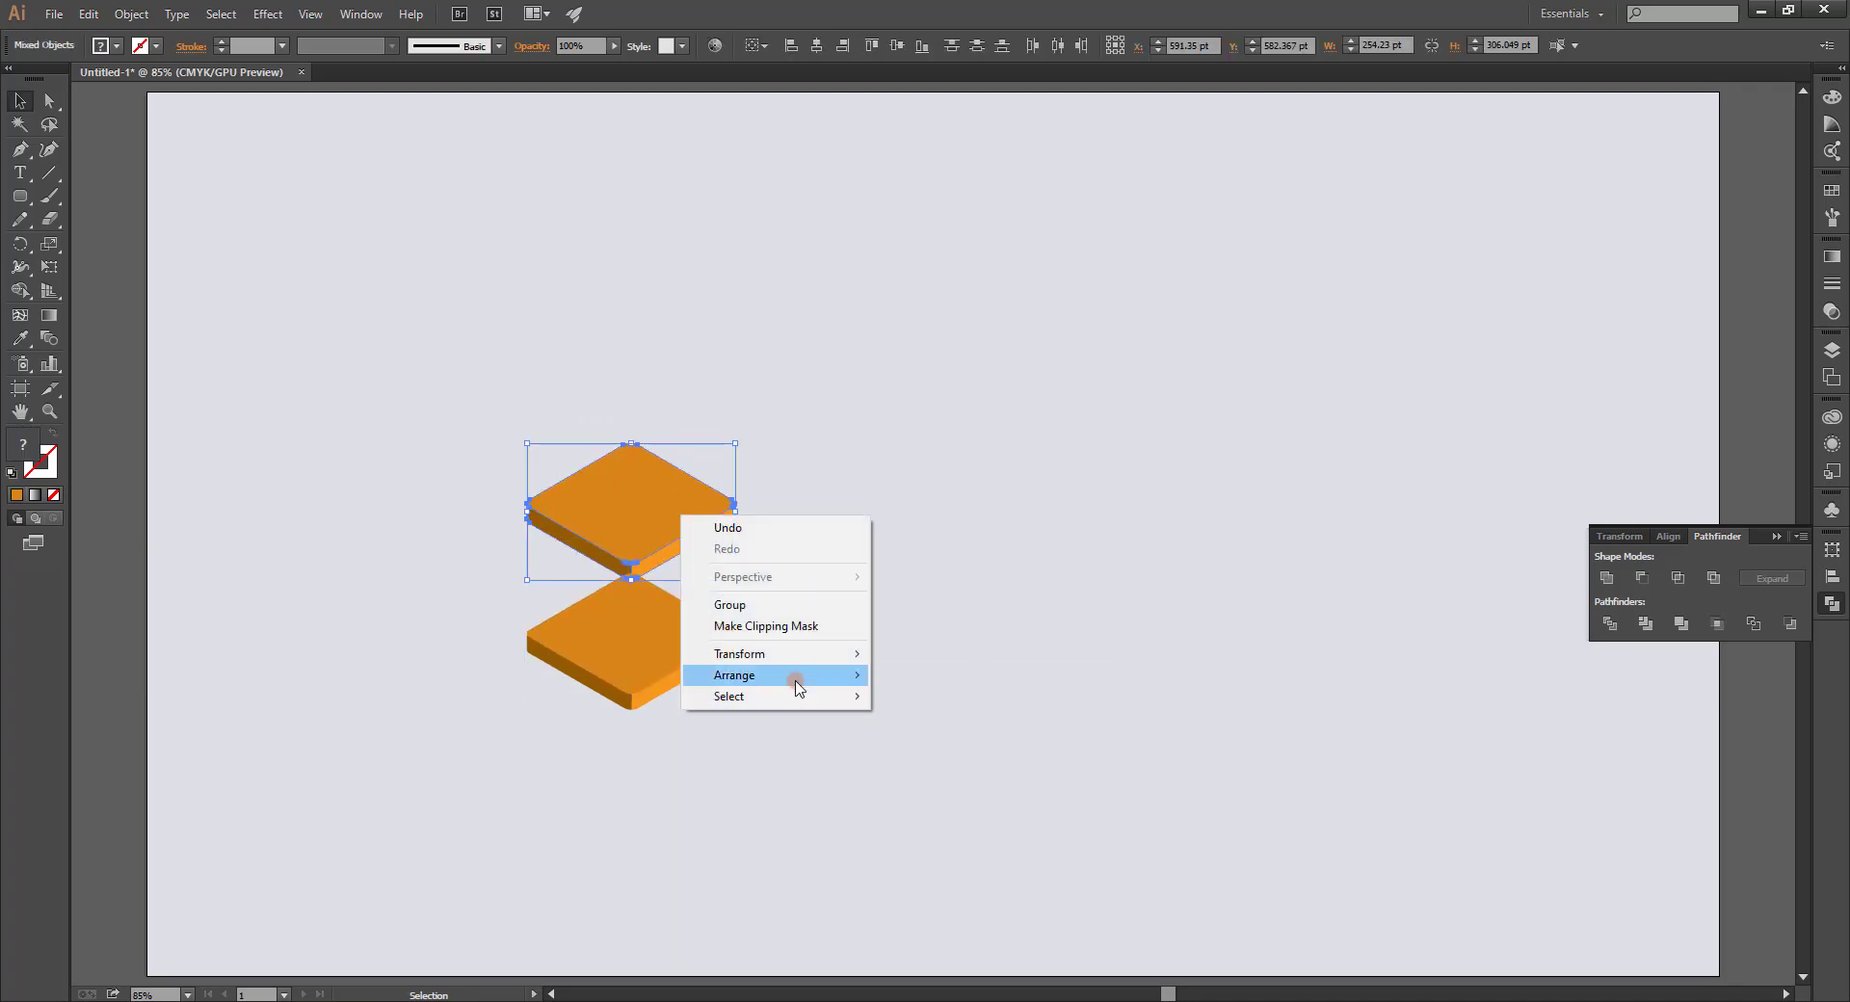
{"action": "left_click", "coordinate": [916, 669]}
{"action": "left_click", "coordinate": [545, 551]}
Move the upper tile to the right and reposition the lower tile on the left.
{"action": "left_click_drag", "start_coordinate": [564, 638], "coordinate": [665, 713]}
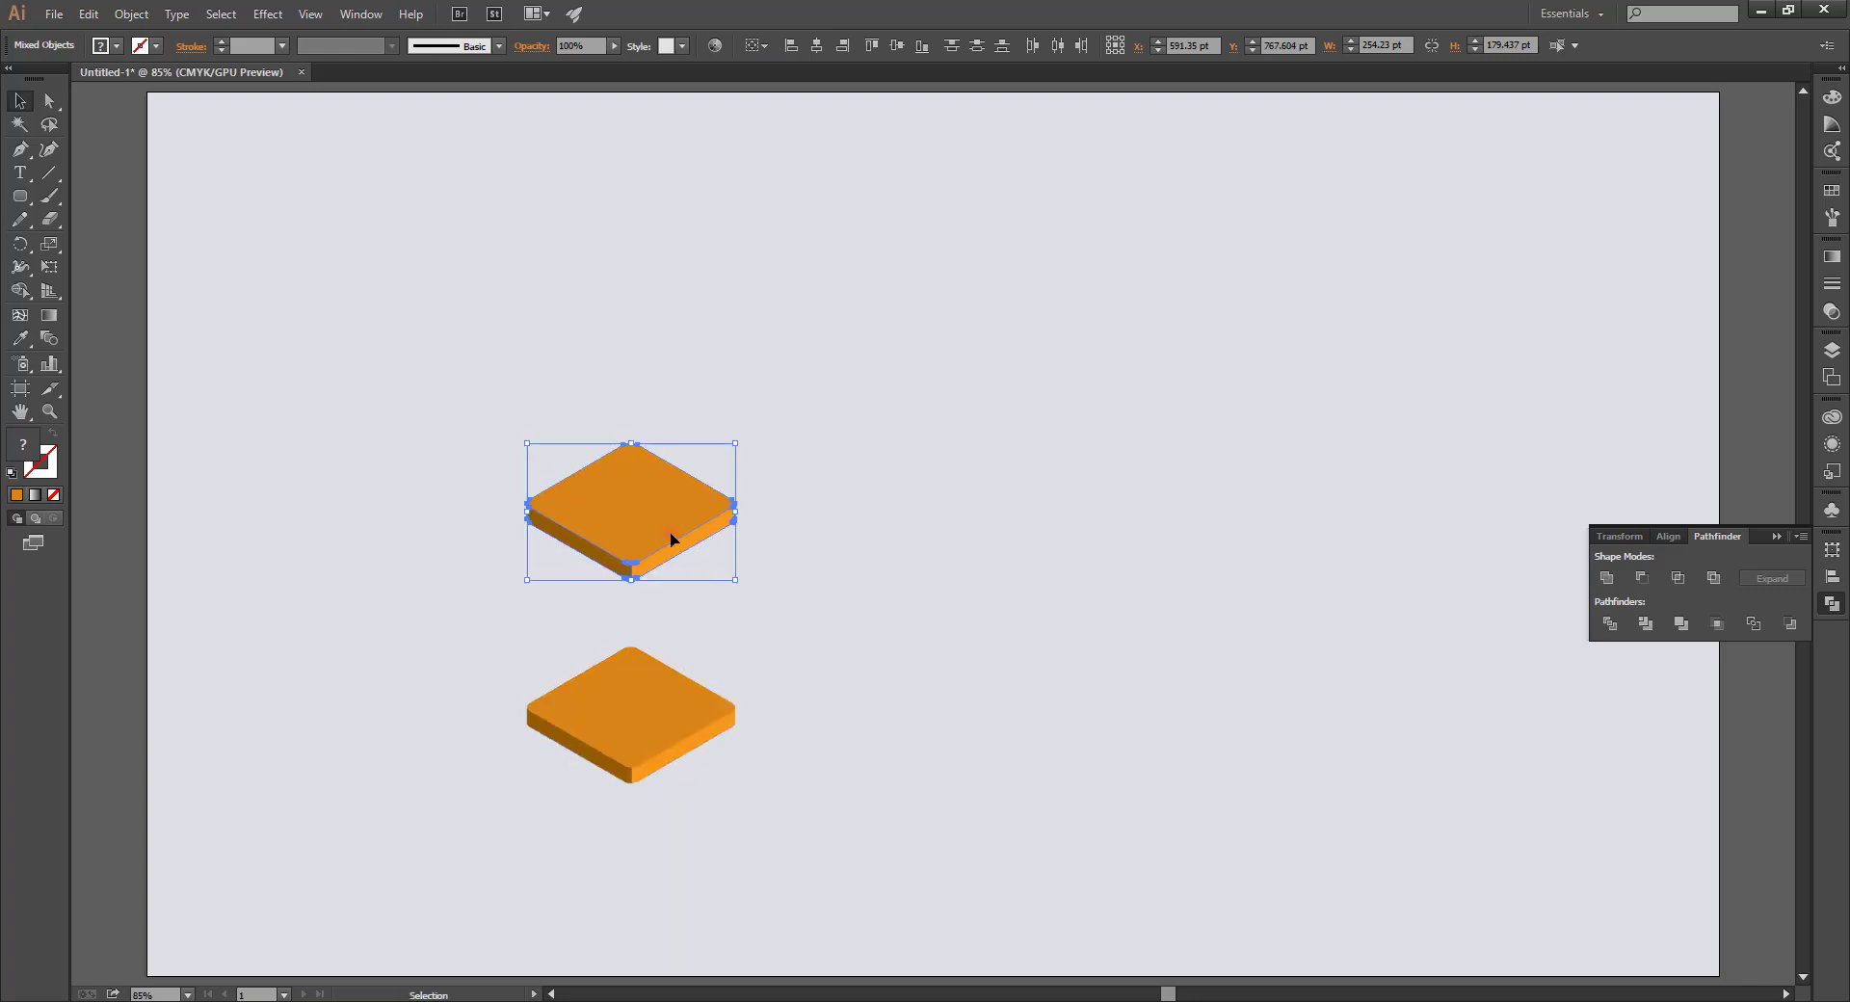
{"action": "left_click_drag", "start_coordinate": [586, 513], "coordinate": [1003, 514]}
{"action": "left_click", "coordinate": [557, 605]}
{"action": "left_click_drag", "start_coordinate": [674, 730], "coordinate": [680, 528]}
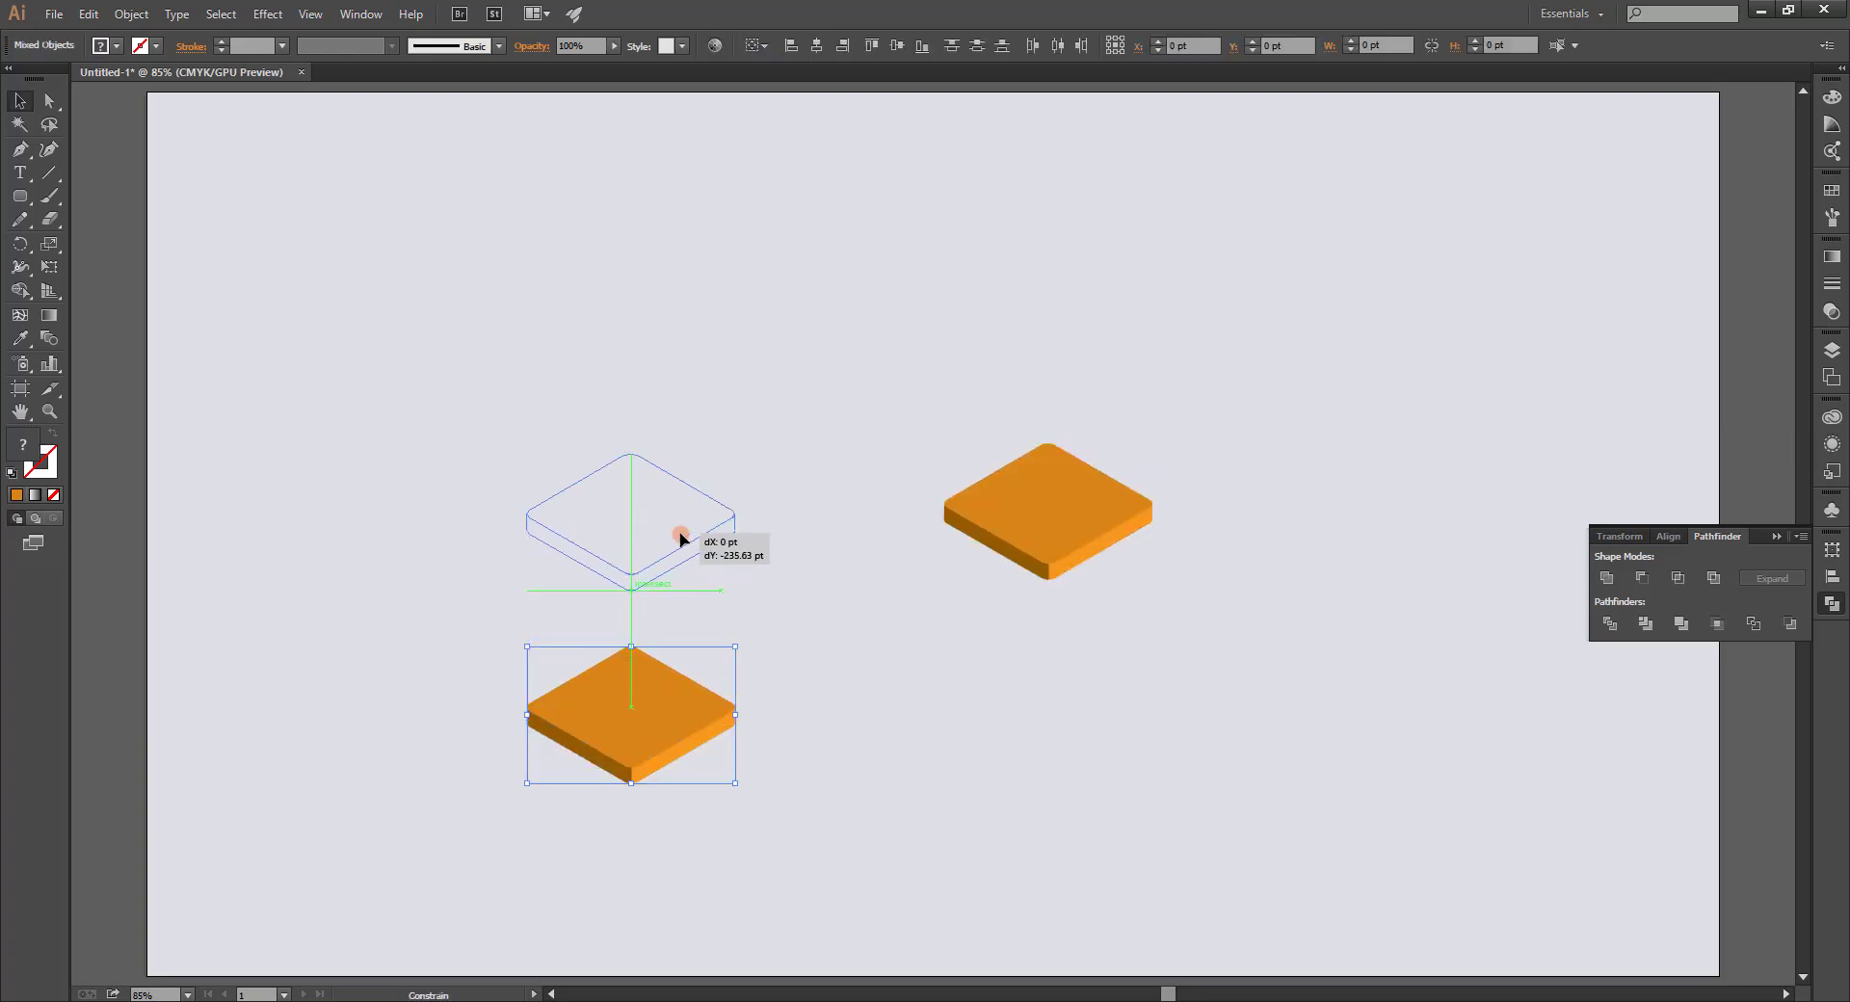
{"action": "left_click", "coordinate": [779, 559]}
{"action": "left_click_drag", "start_coordinate": [680, 528], "coordinate": [631, 658]}
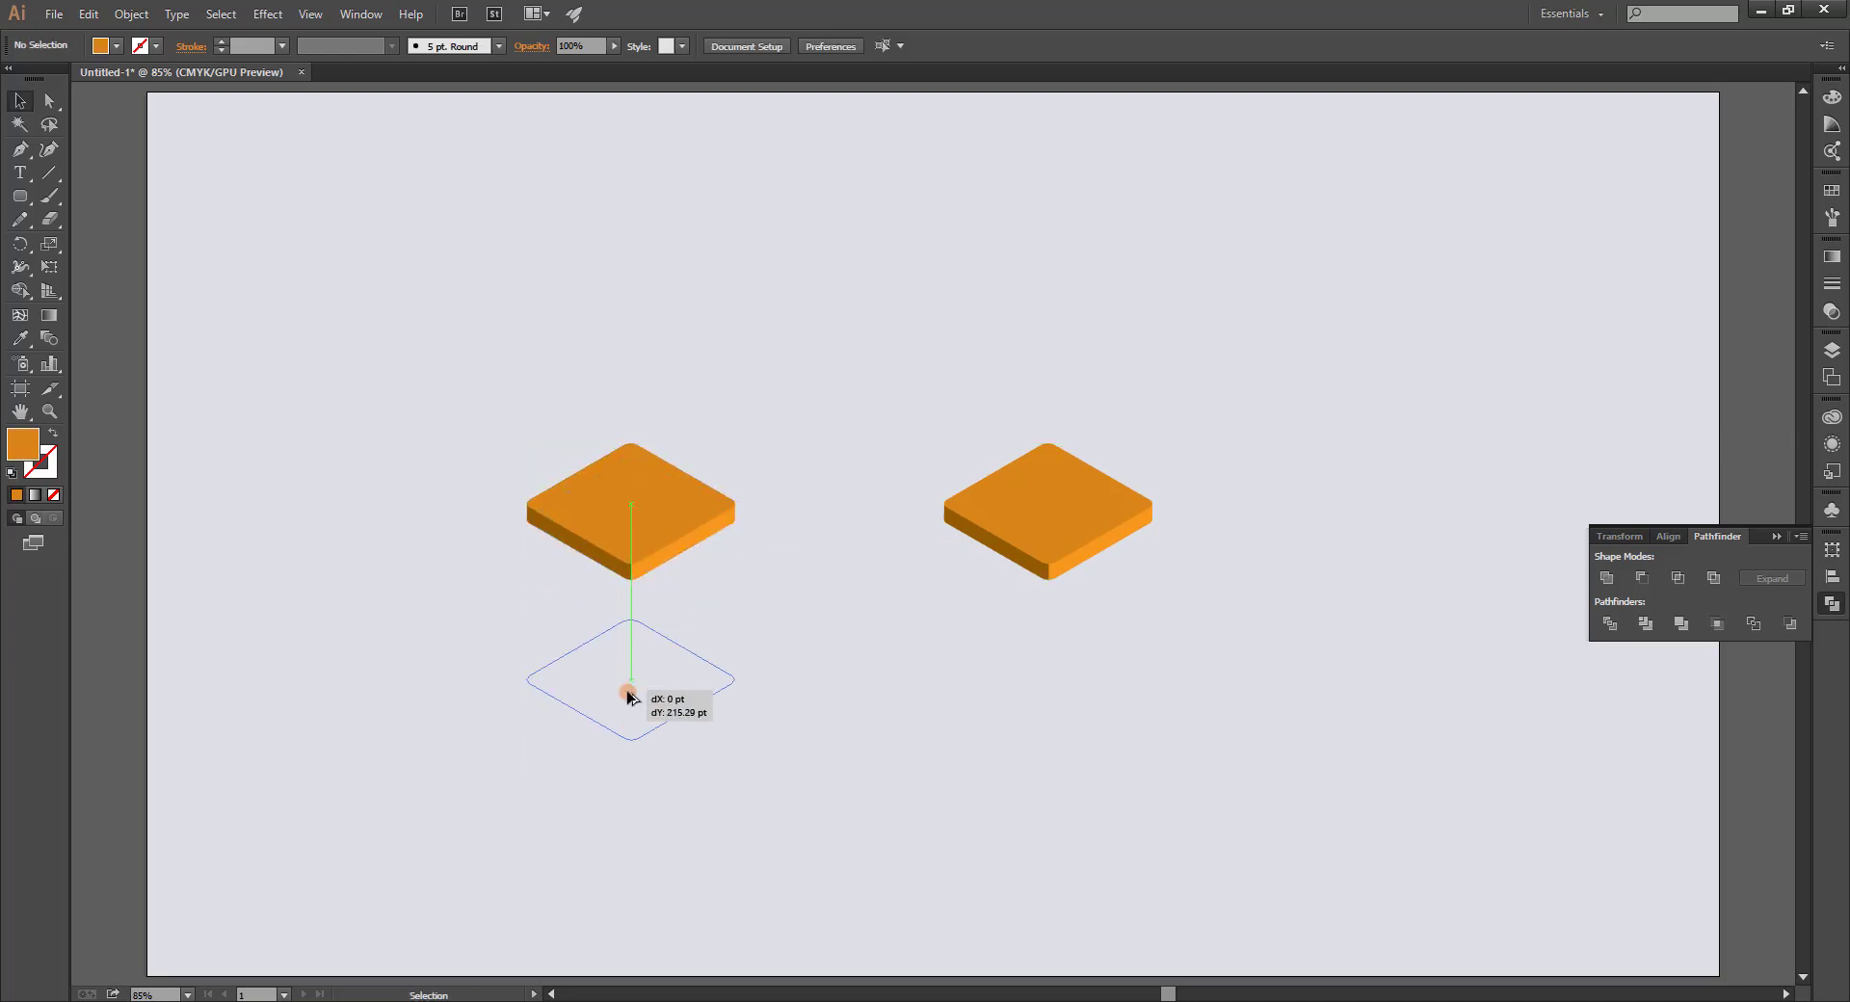
{"action": "left_click", "coordinate": [495, 495]}
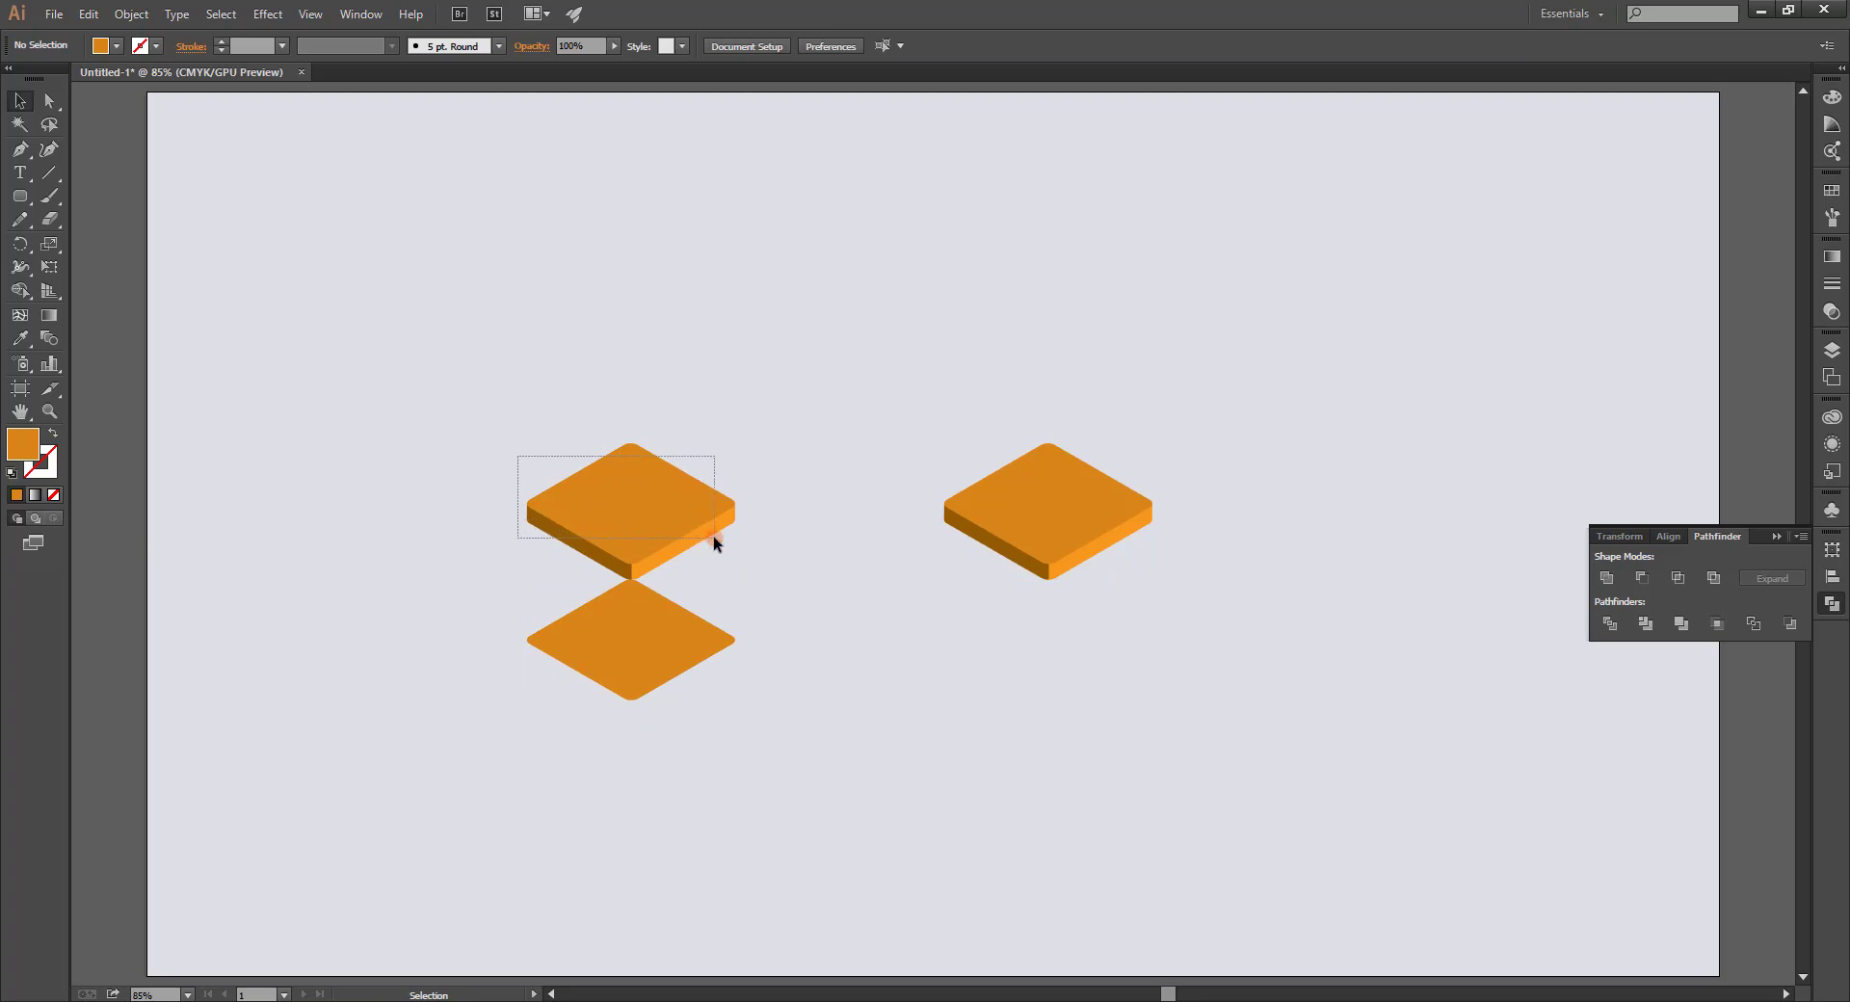
Bring the top-left tile to the front and delete its side faces.
{"action": "left_click_drag", "start_coordinate": [713, 535], "coordinate": [713, 537]}
{"action": "right_click", "coordinate": [621, 496]}
{"action": "left_click", "coordinate": [915, 662]}
{"action": "left_click", "coordinate": [644, 559]}
{"action": "key", "text": "Delete"}
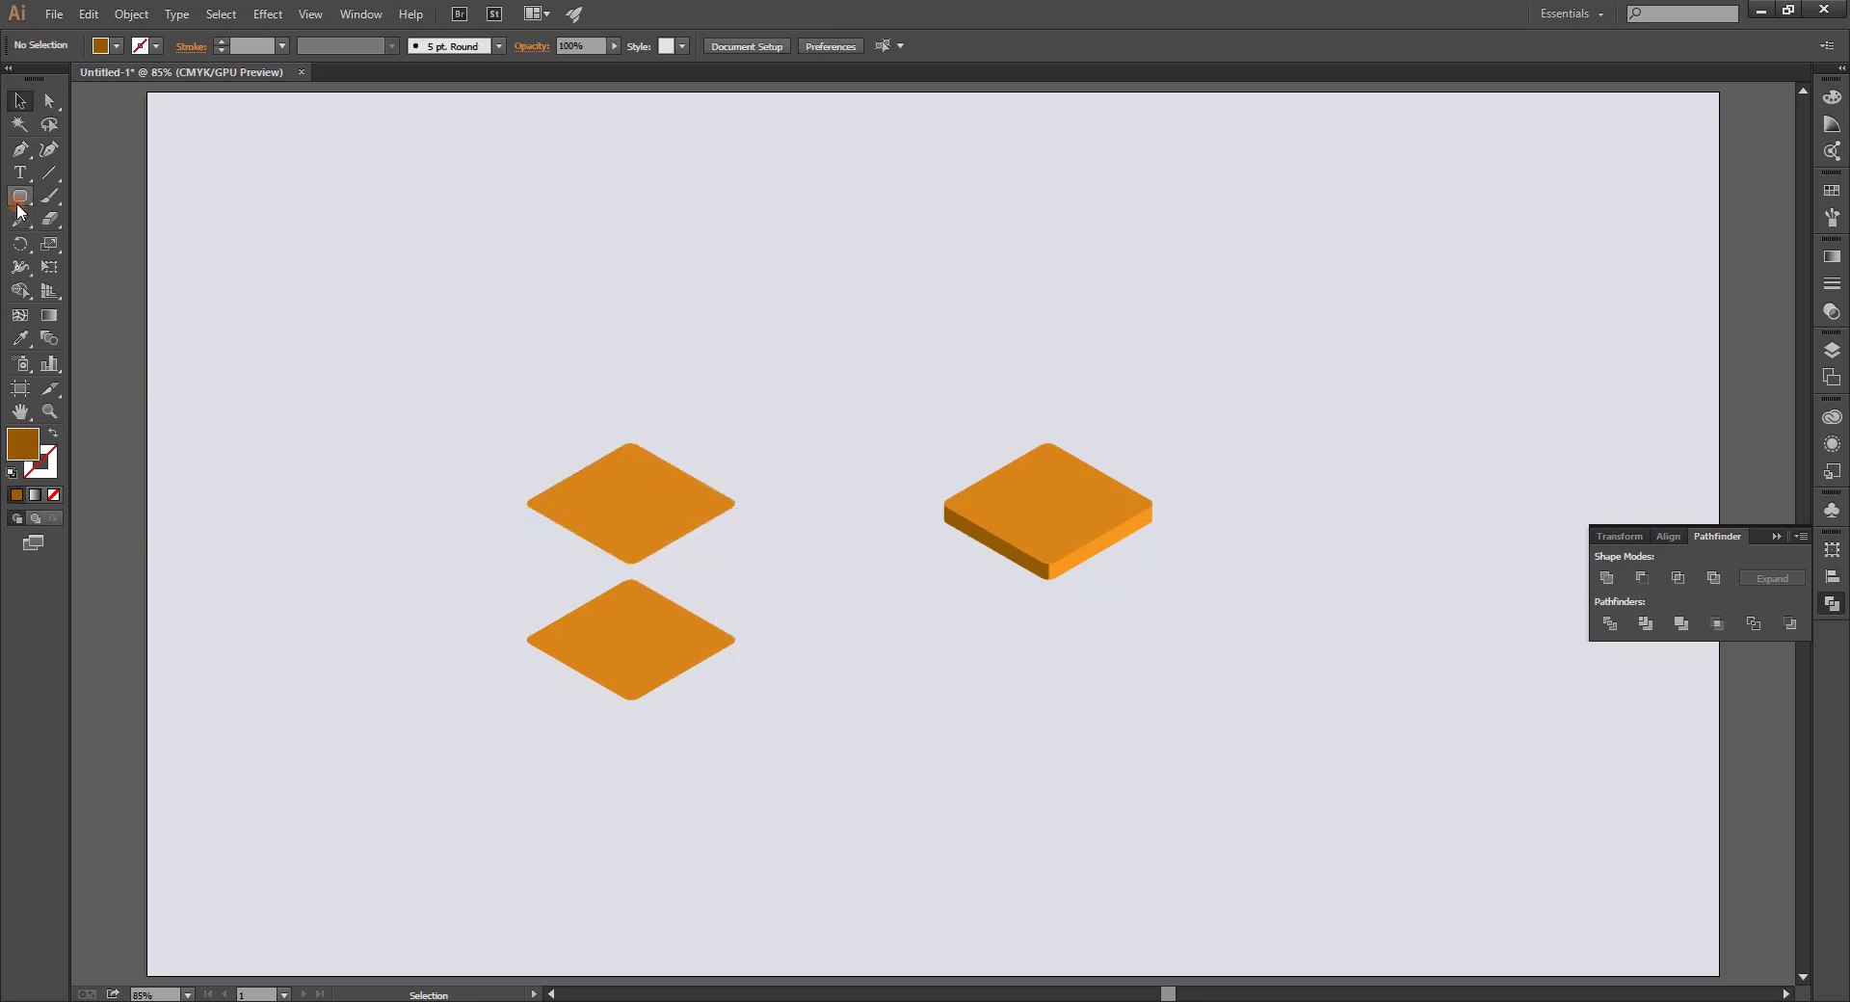
Draw a rectangle from the upper diamond's left corner to the lower diamond's right corner.
{"action": "left_click_drag", "start_coordinate": [18, 207], "coordinate": [77, 191]}
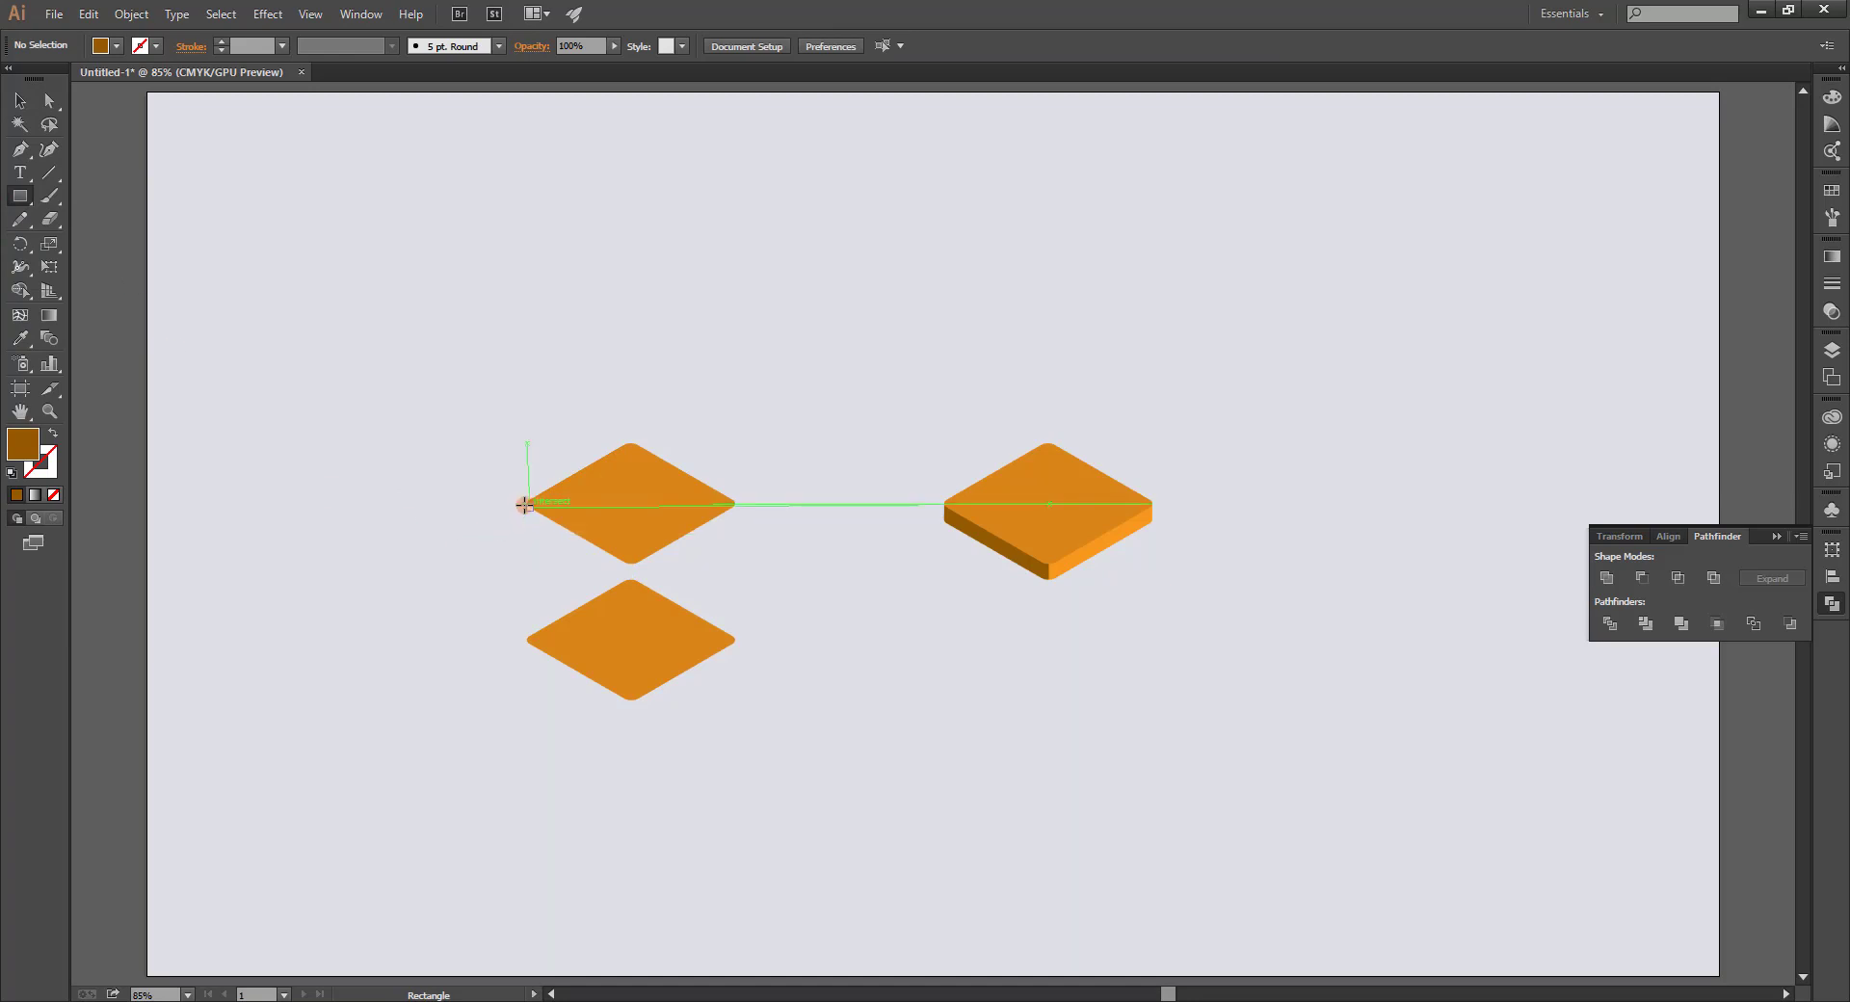
{"action": "key", "text": "z"}
{"action": "left_click_drag", "start_coordinate": [579, 534], "coordinate": [719, 595]}
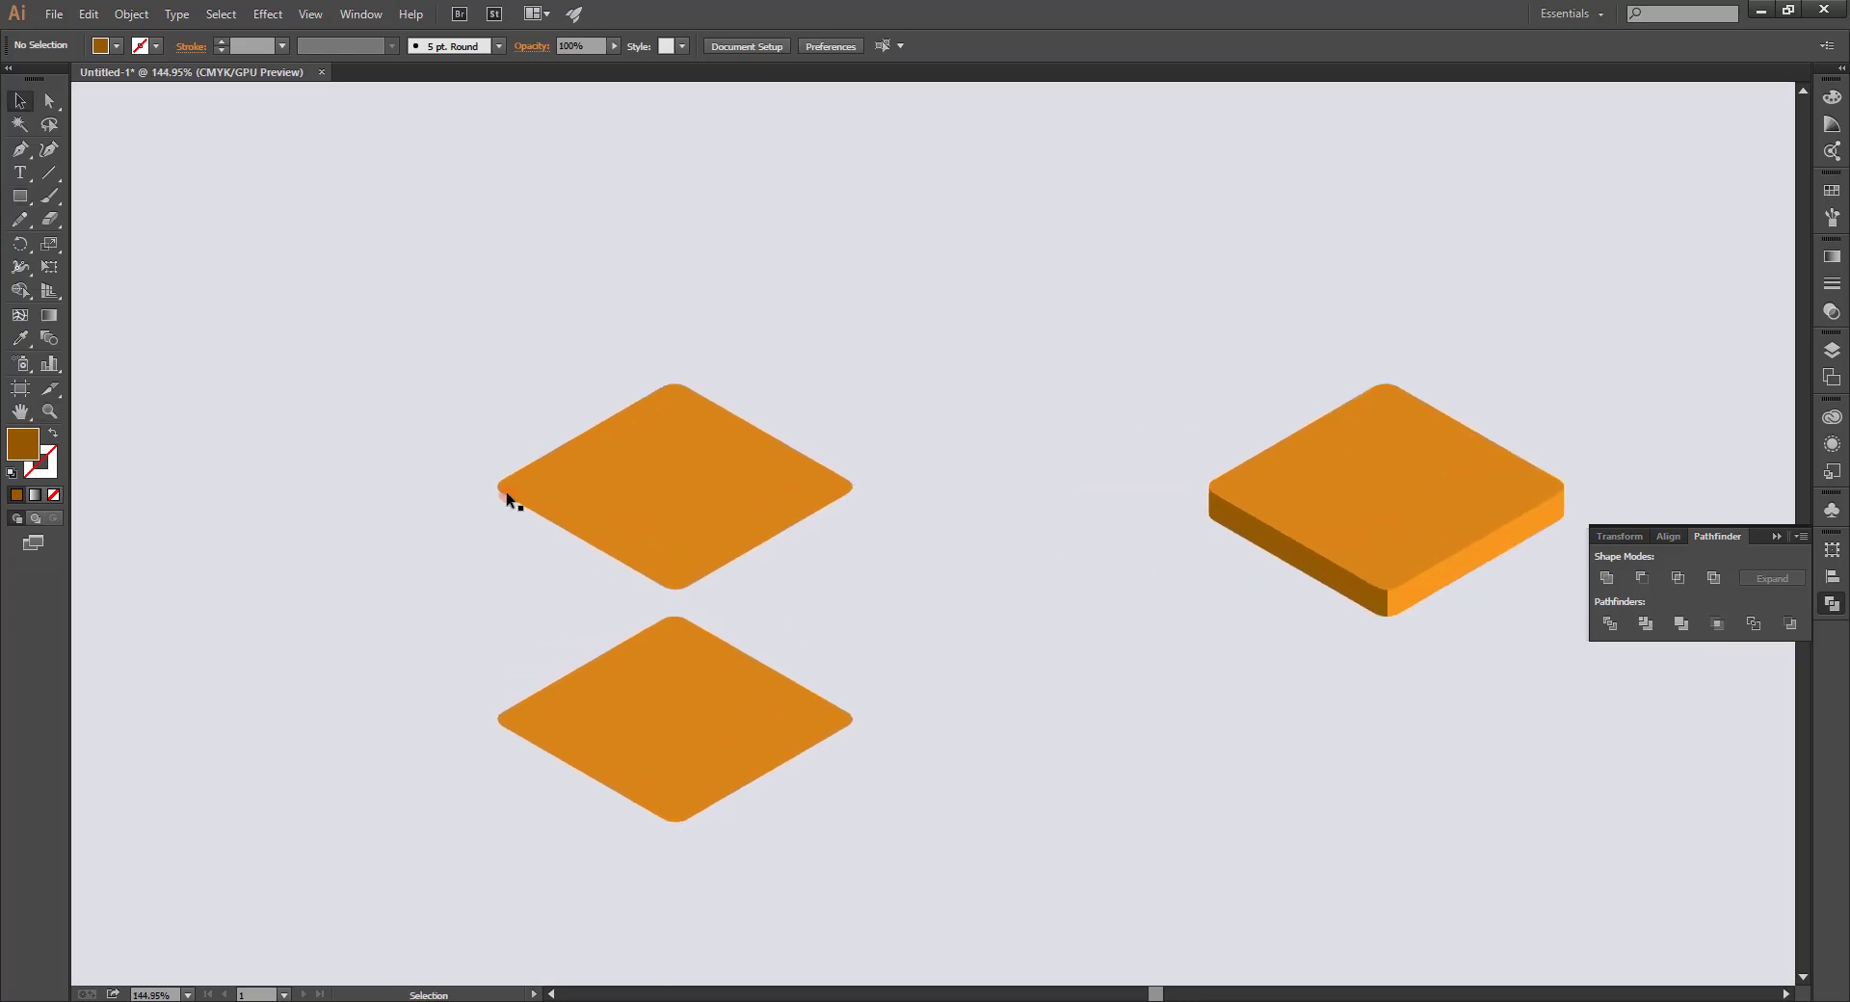
{"action": "left_click", "coordinate": [21, 194]}
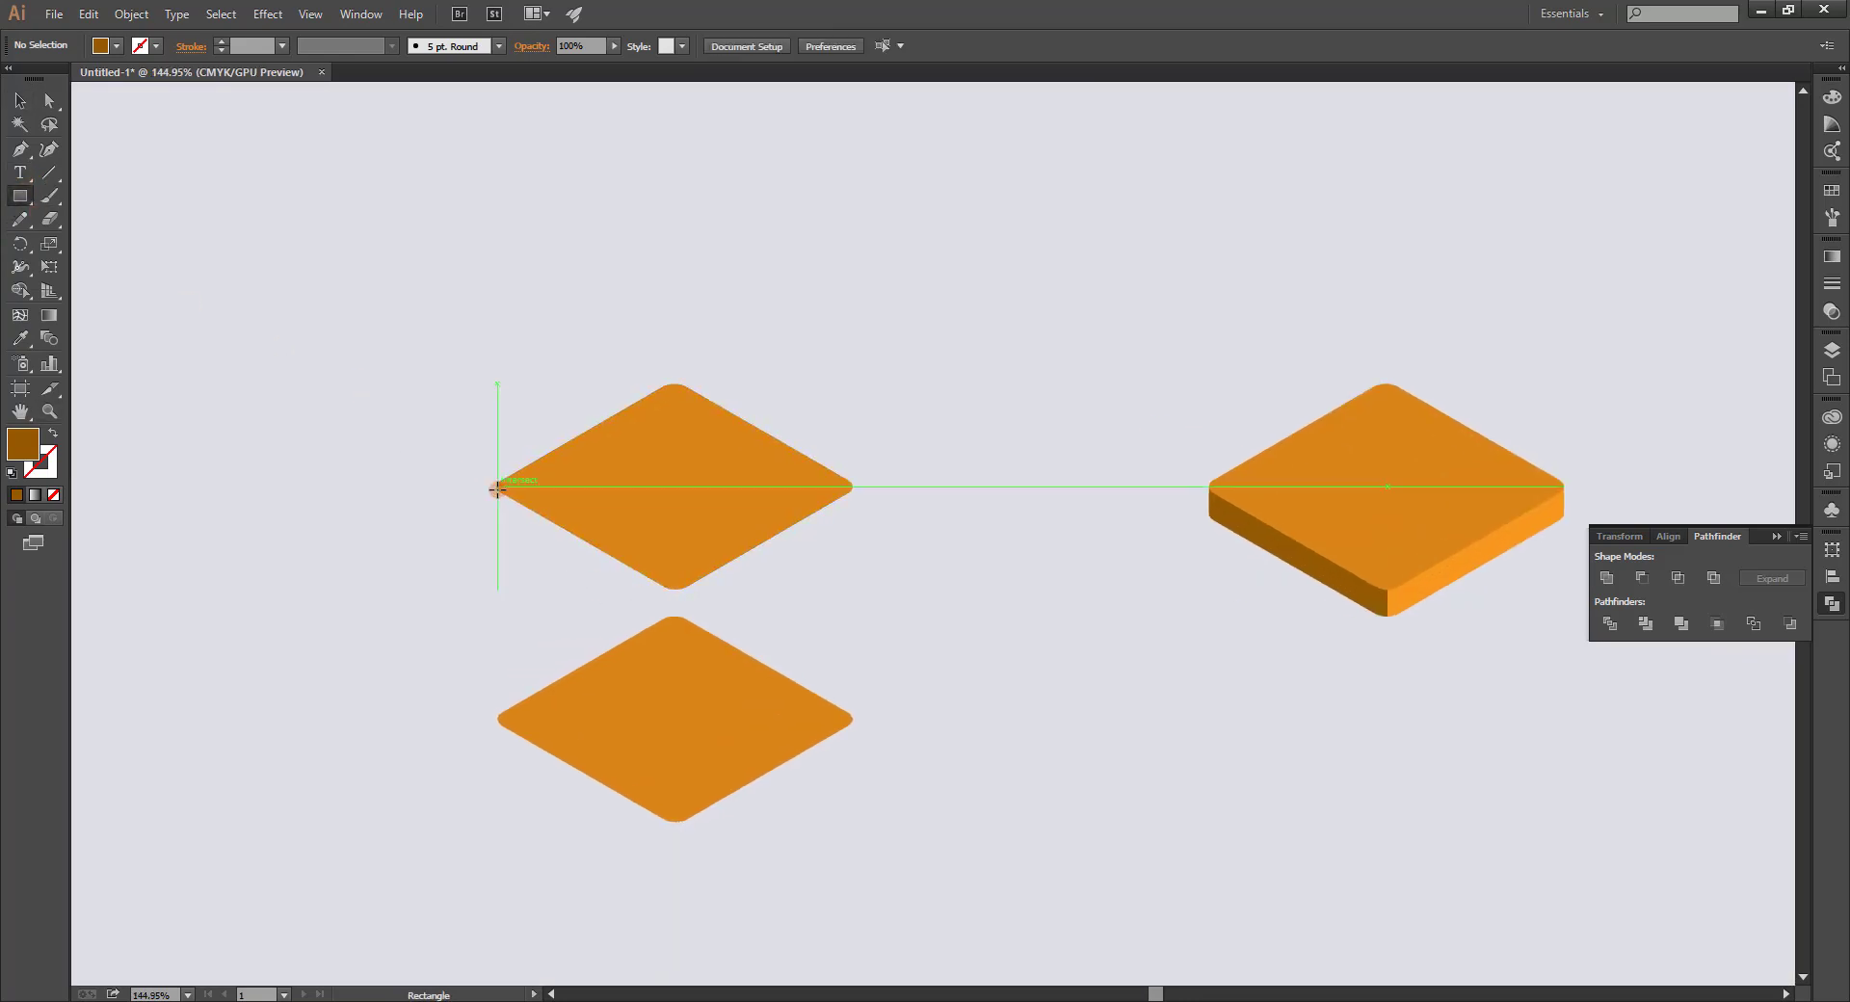
{"action": "left_click_drag", "start_coordinate": [495, 487], "coordinate": [856, 719]}
Bring the top diamond group to the front, then try and undo a rectangle-diamond unite.
{"action": "key", "text": "v"}
{"action": "key", "text": "ctrl+shift+a"}
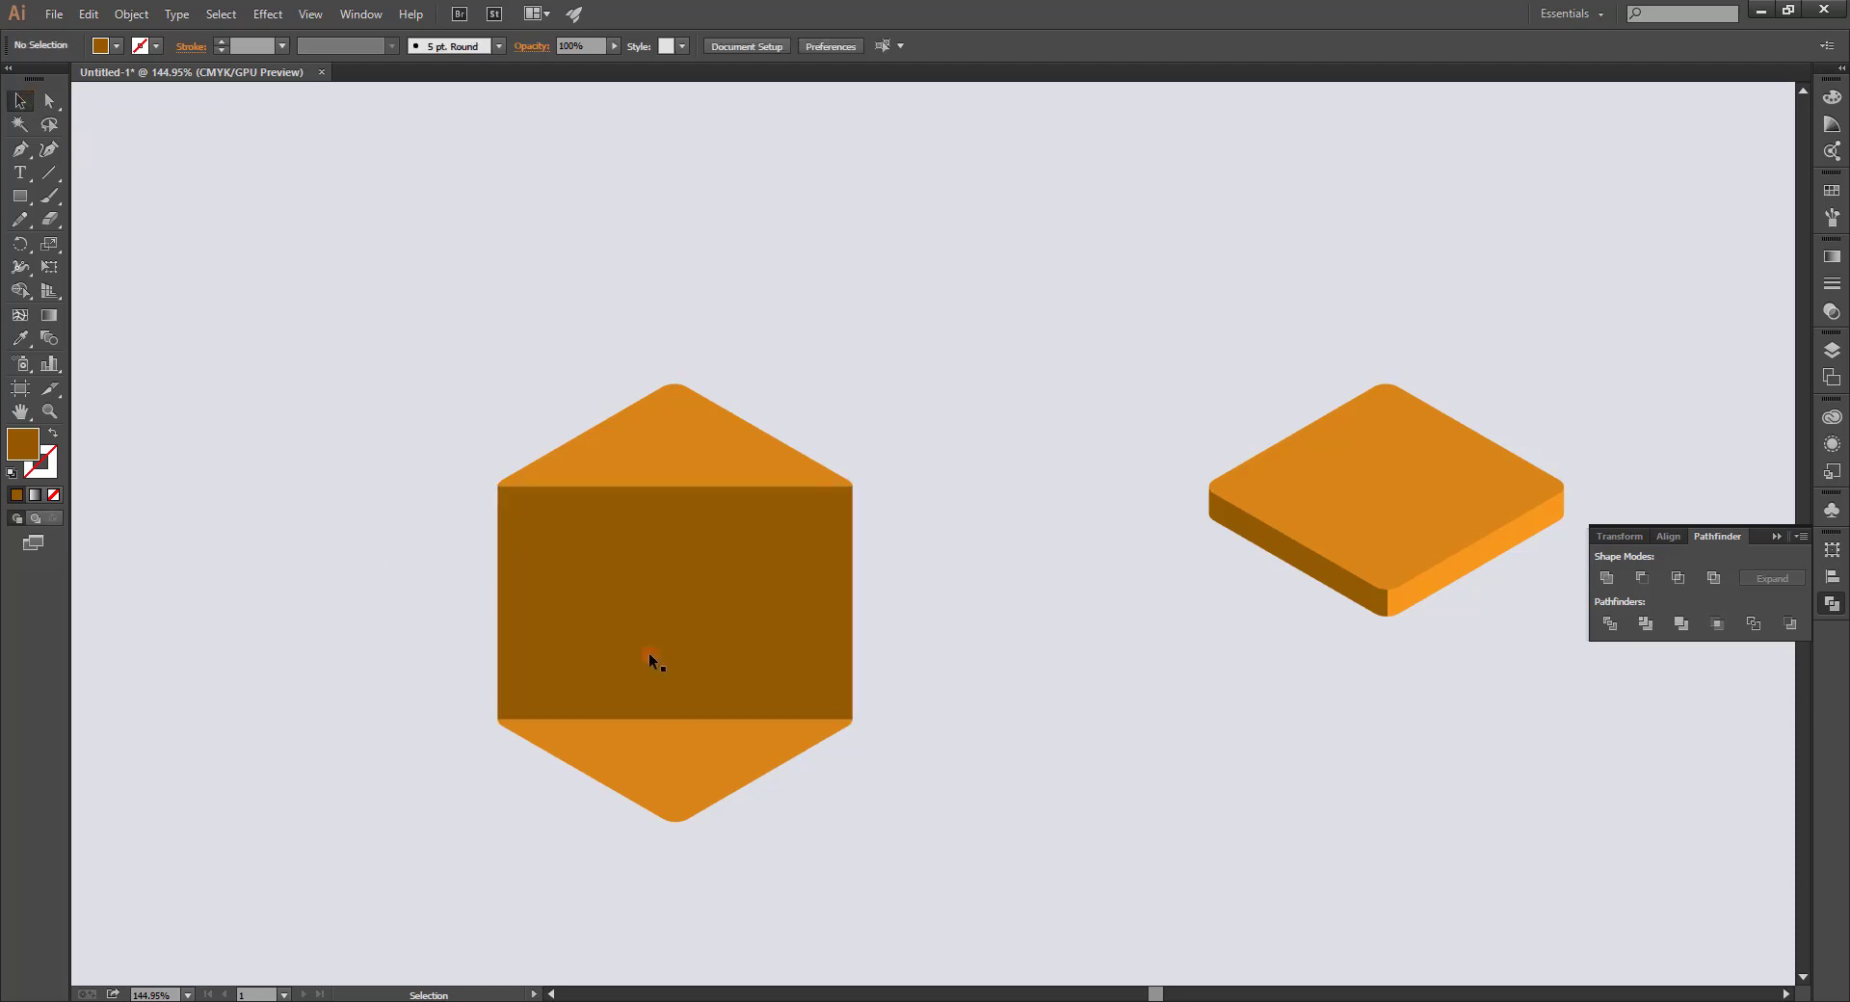
{"action": "right_click", "coordinate": [694, 453]}
{"action": "mouse_move", "coordinate": [747, 613]}
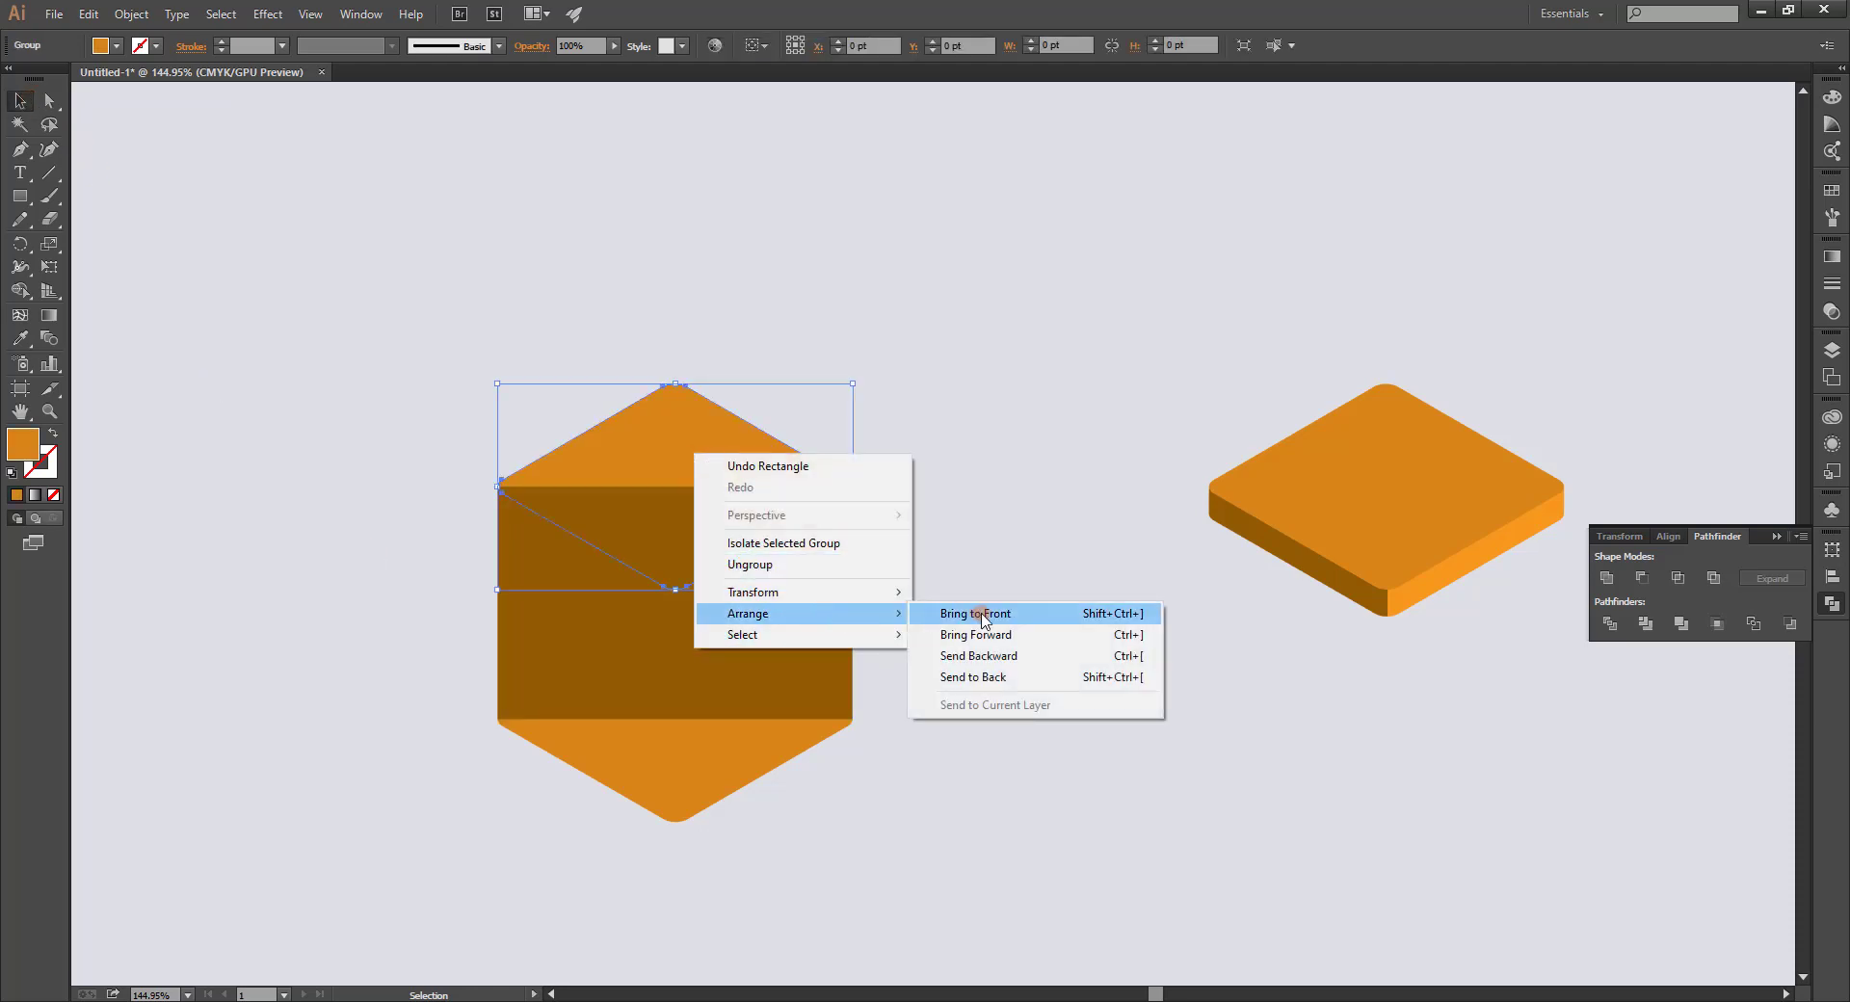
{"action": "left_click", "coordinate": [983, 614]}
{"action": "left_click_drag", "start_coordinate": [933, 624], "coordinate": [753, 816]}
{"action": "left_click", "coordinate": [1602, 578]}
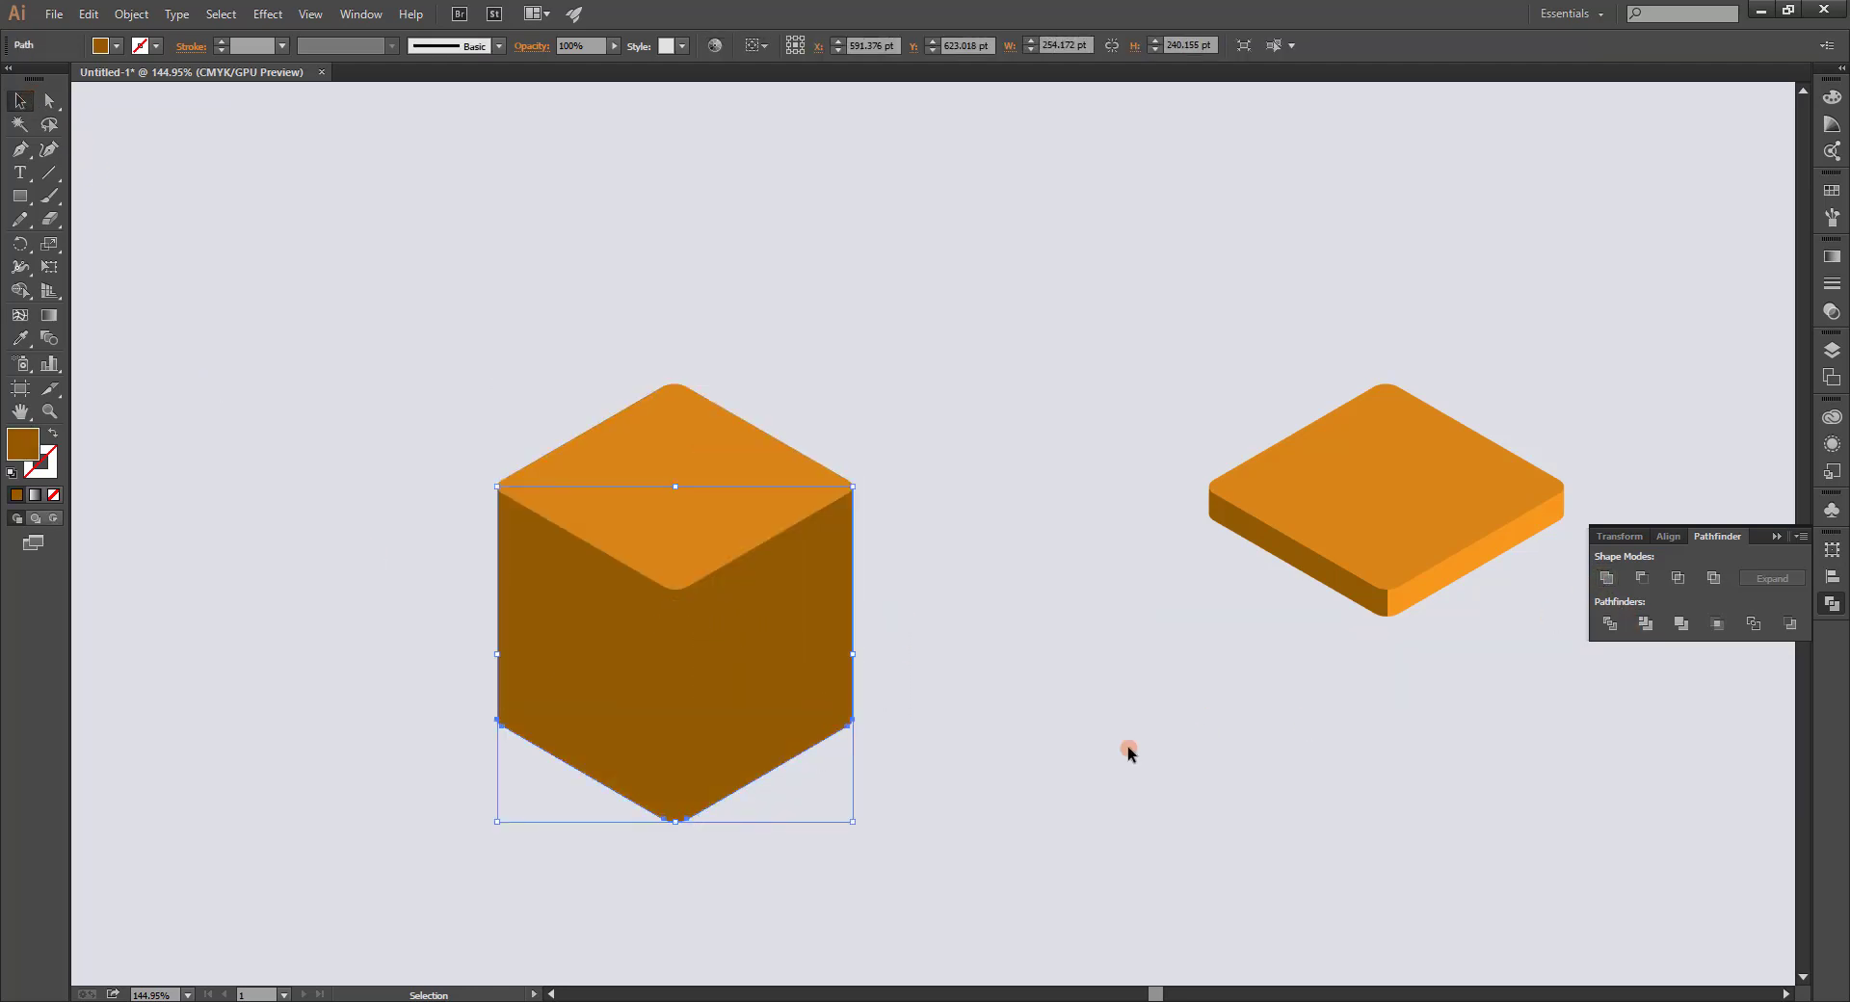
{"action": "left_click", "coordinate": [1127, 747]}
{"action": "key", "text": "ctrl+z"}
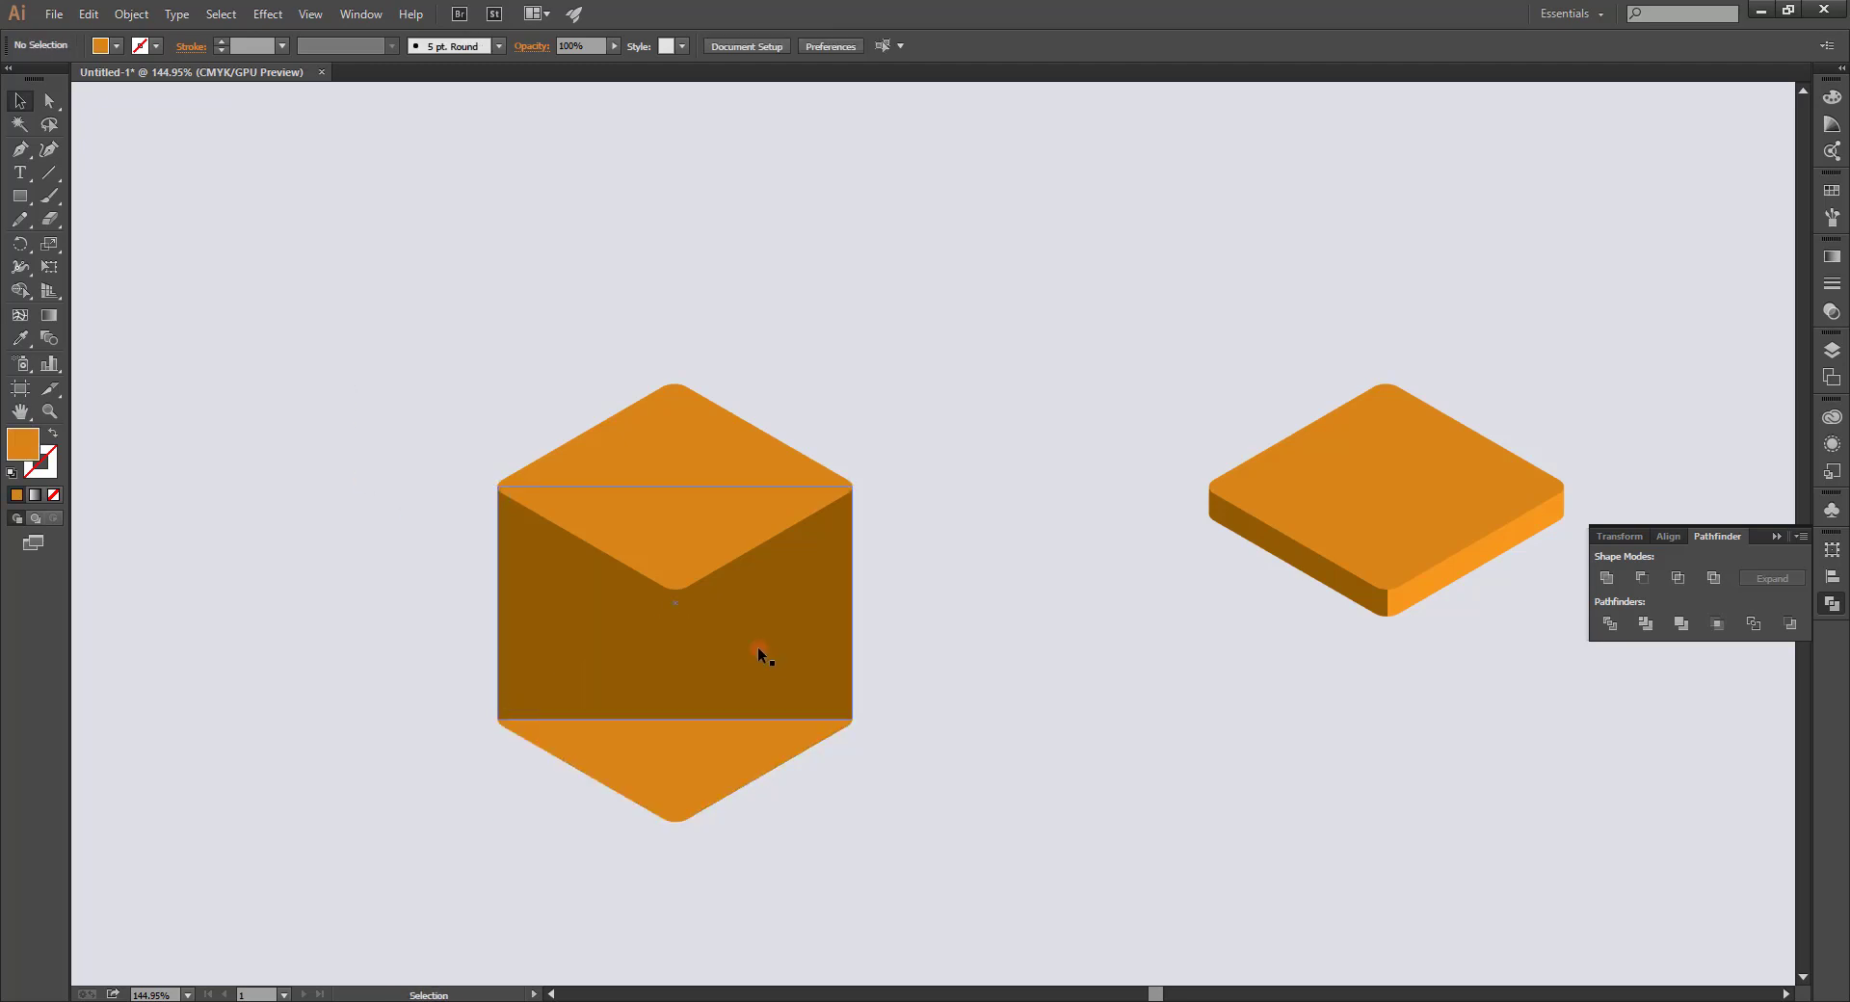
Raise the brown rectangle's bottom edge and move the lower diamond up beneath it.
{"action": "left_click", "coordinate": [671, 717]}
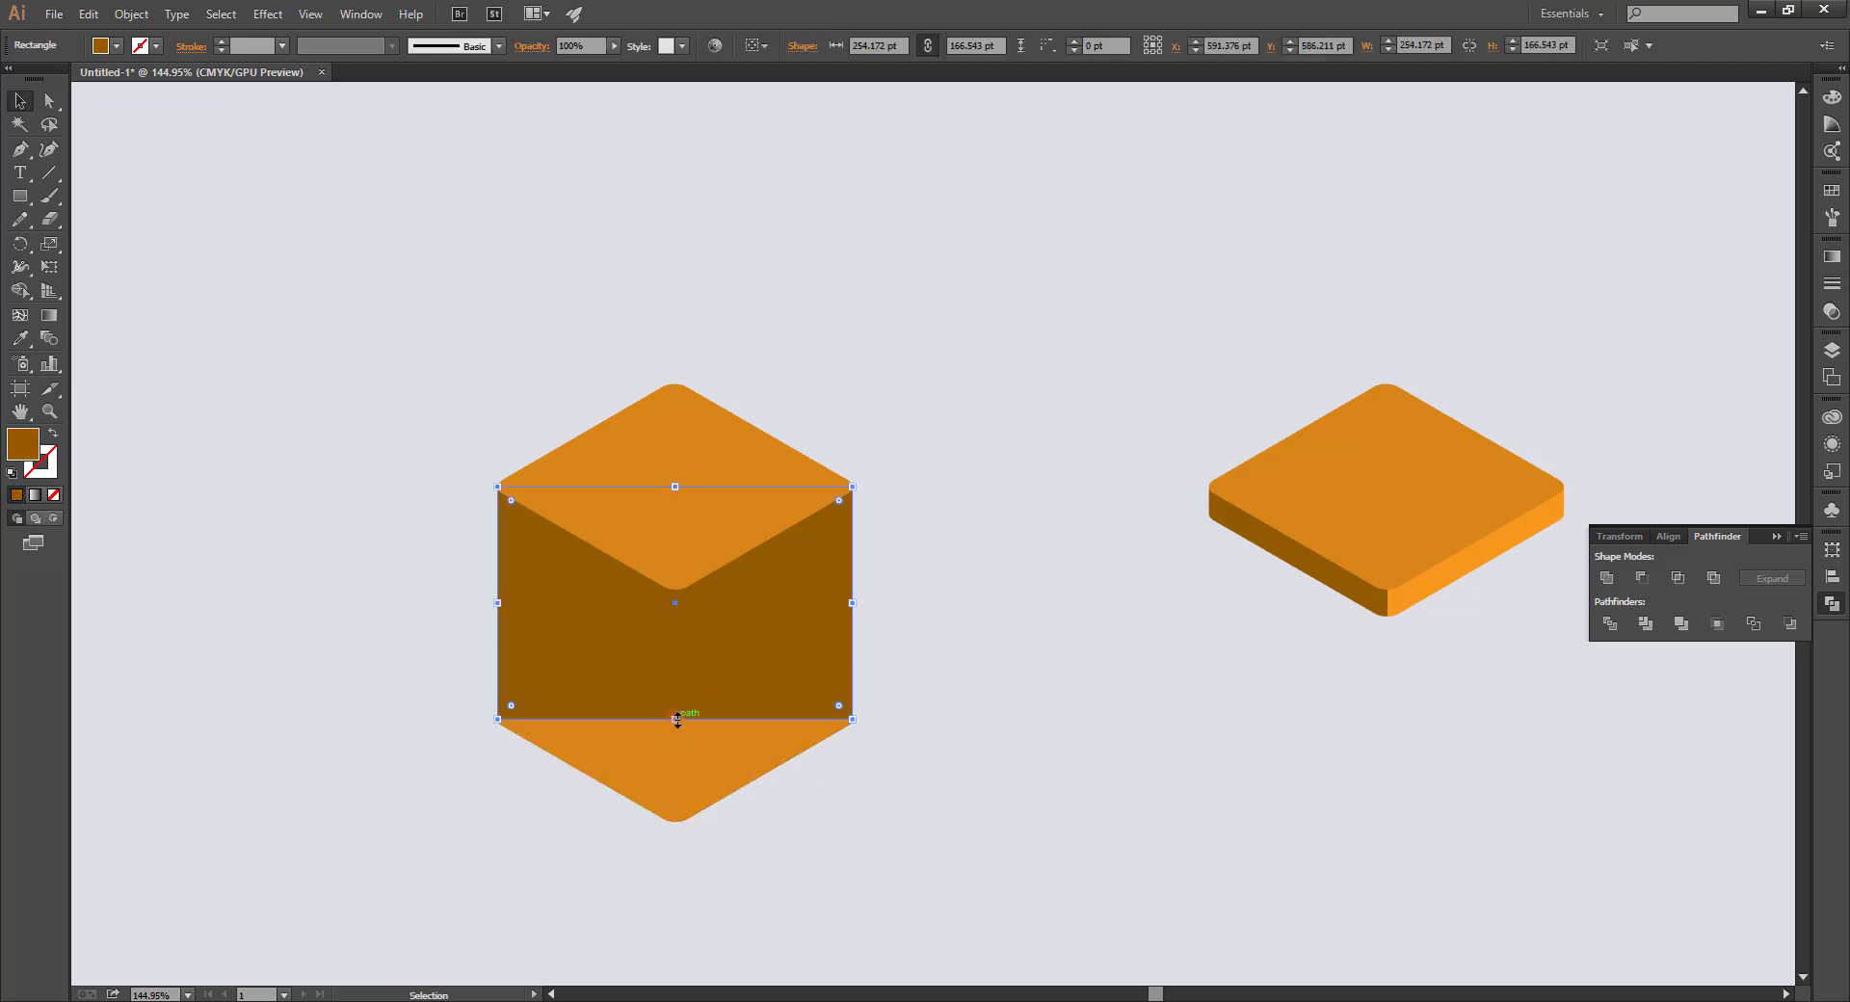
{"action": "left_click_drag", "start_coordinate": [676, 718], "coordinate": [677, 638]}
{"action": "left_click", "coordinate": [862, 697]}
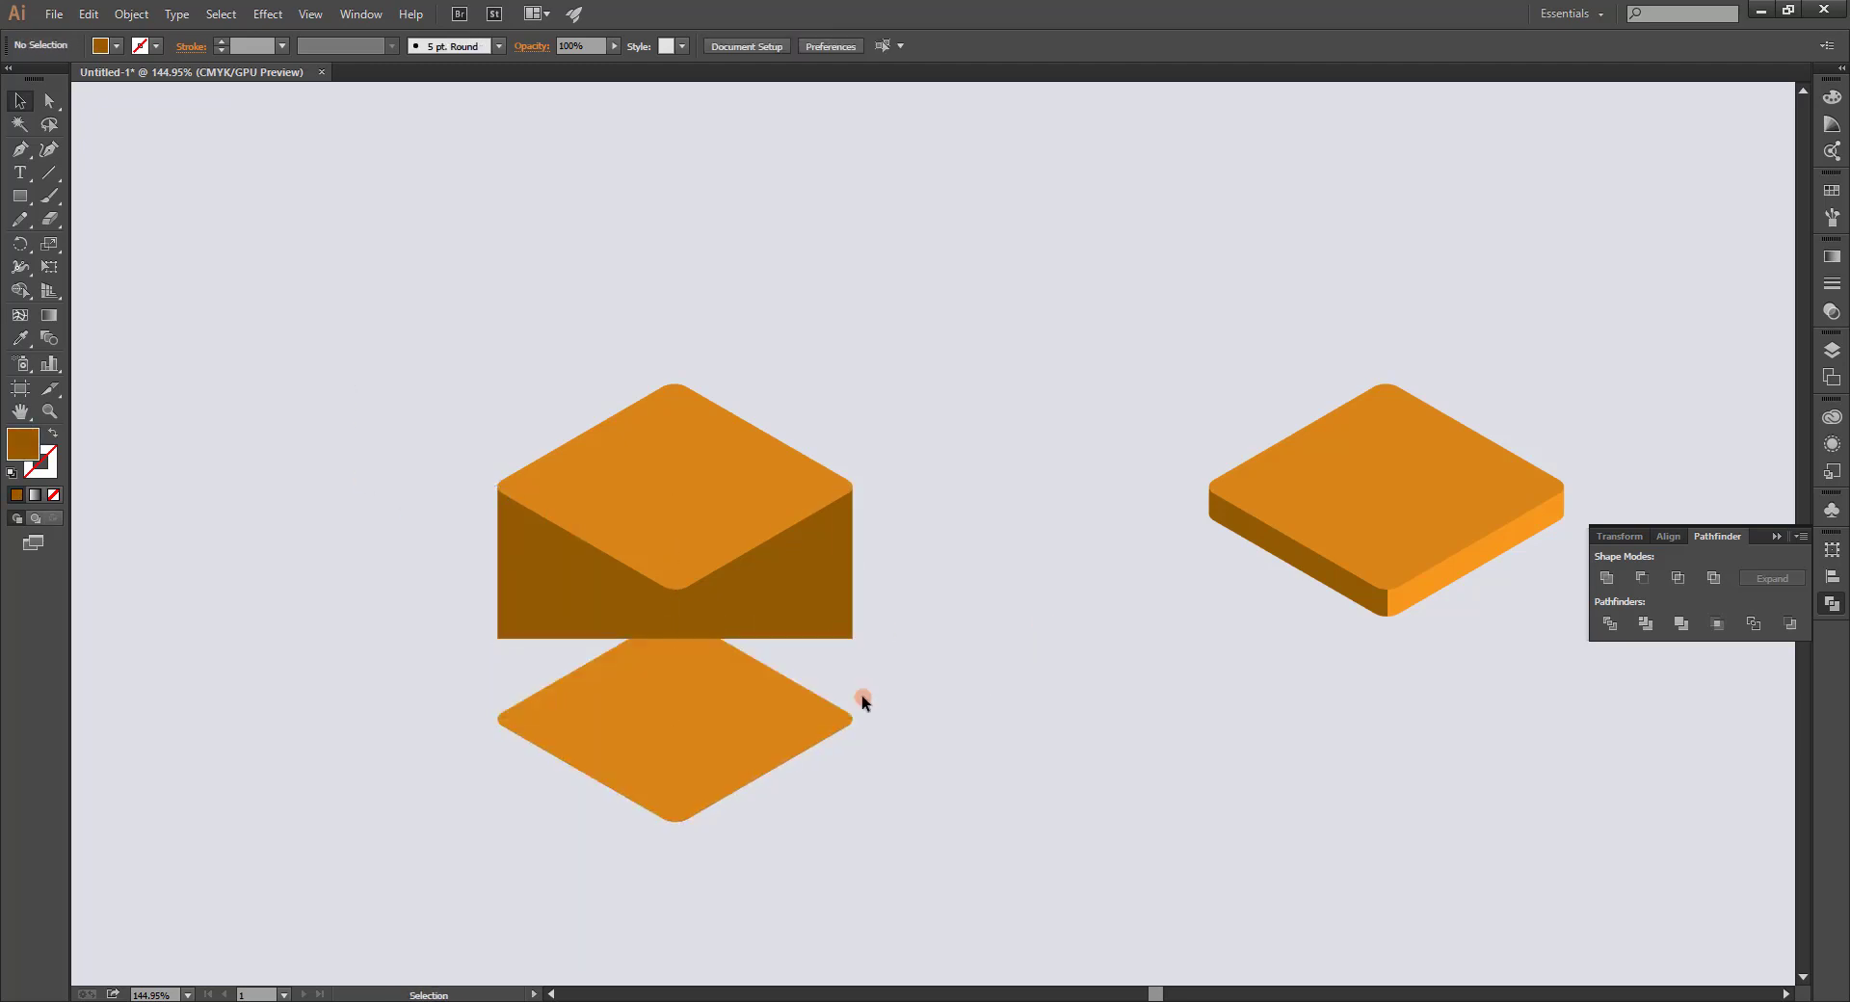
{"action": "left_click_drag", "start_coordinate": [819, 715], "coordinate": [789, 633]}
{"action": "left_click", "coordinate": [899, 615]}
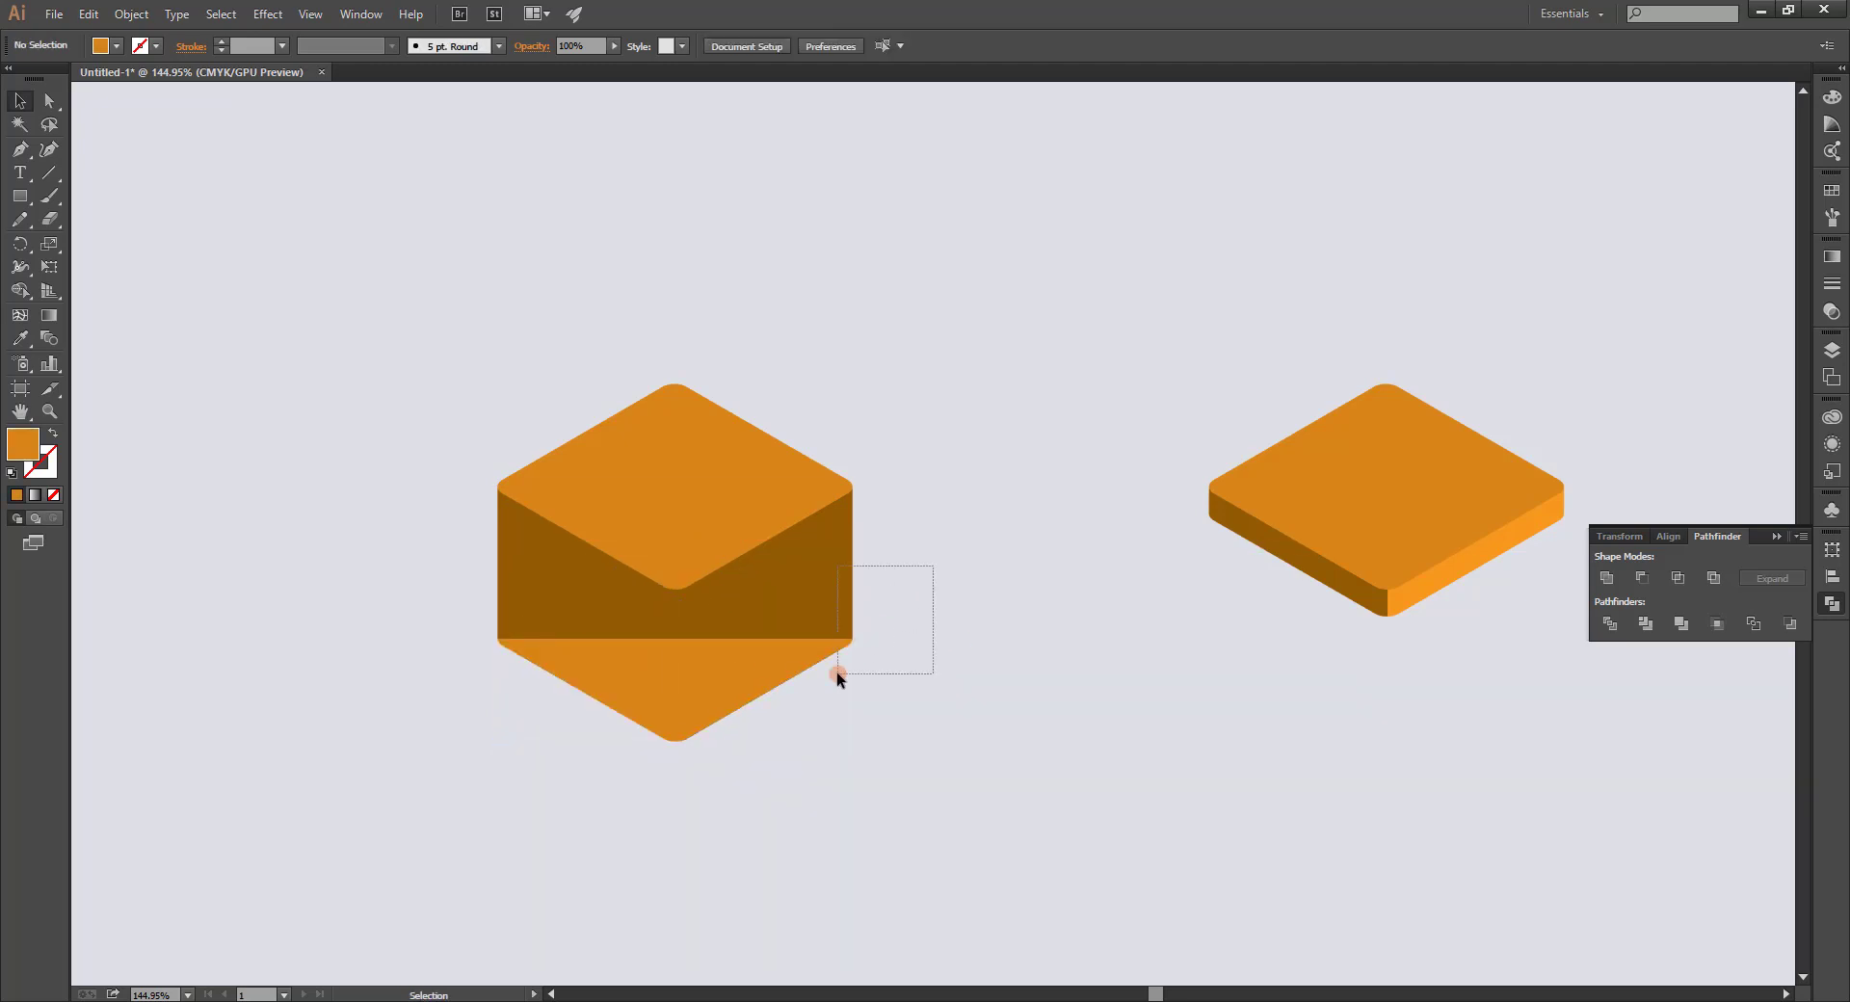
Place a spare copy of the rectangle left, then unite the rectangle with the lower diamond.
{"action": "left_click_drag", "start_coordinate": [536, 545], "coordinate": [151, 545]}
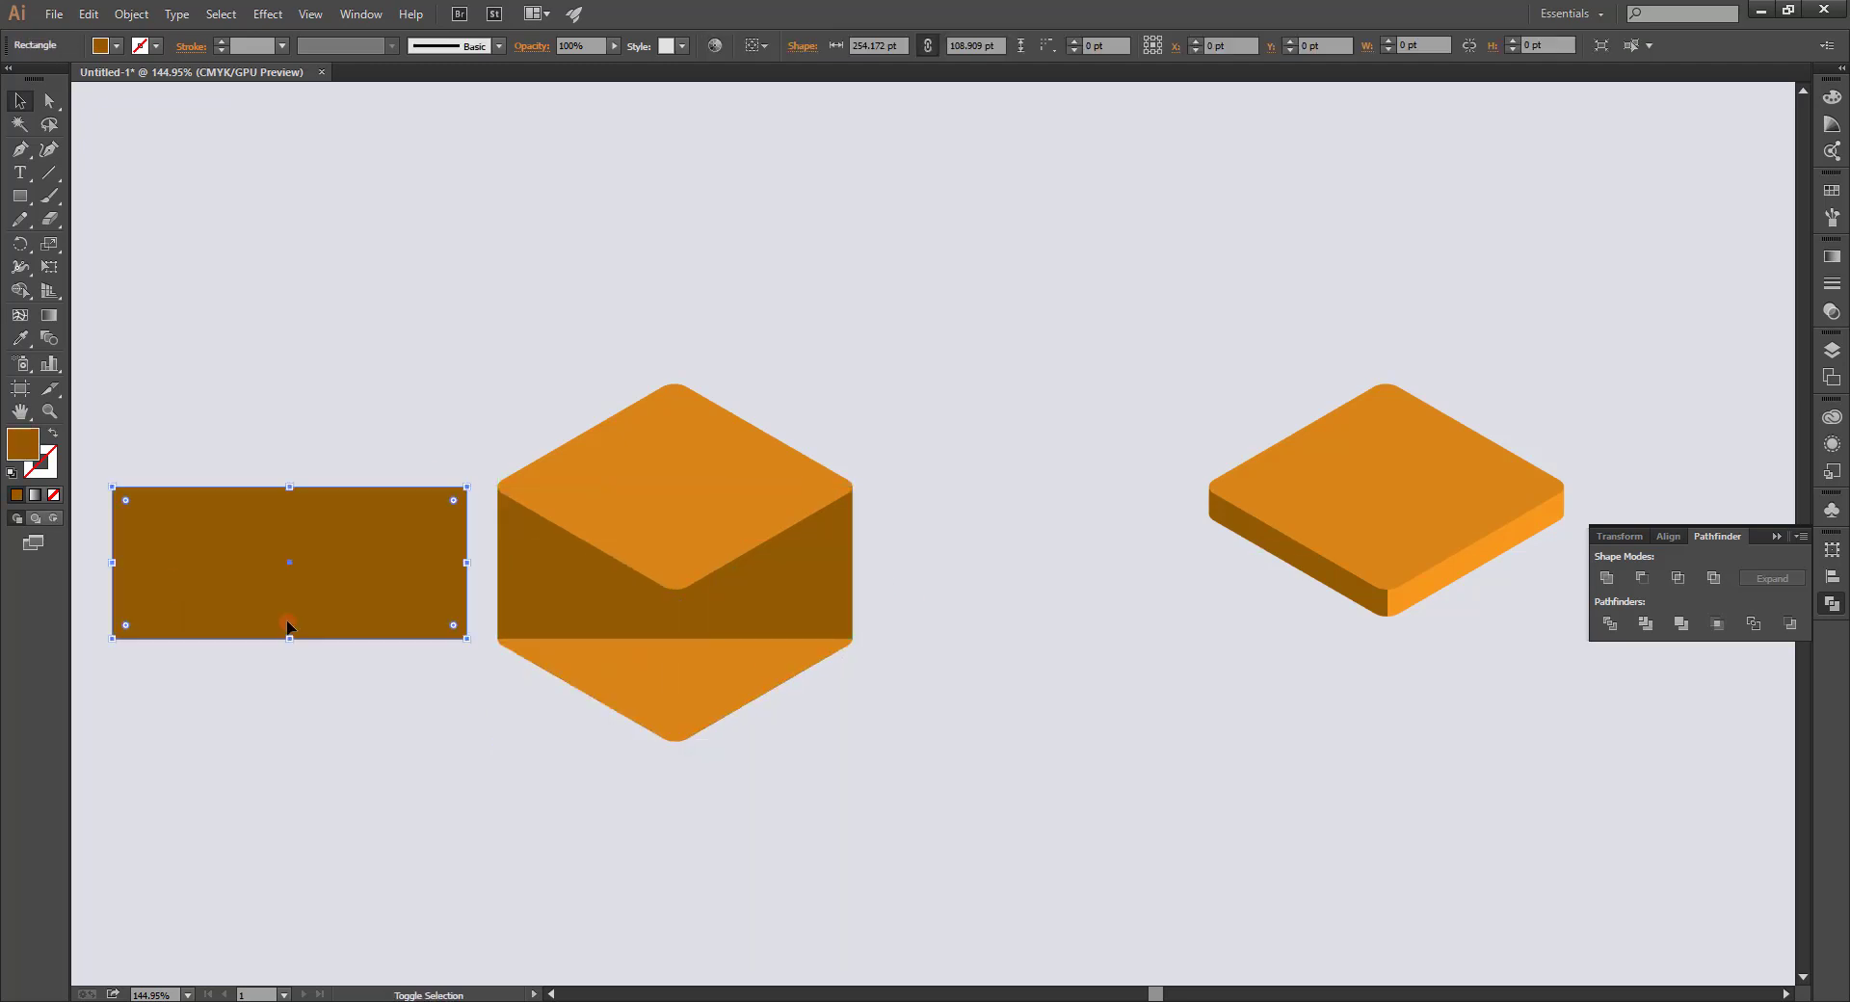
{"action": "left_click_drag", "start_coordinate": [785, 758], "coordinate": [875, 590]}
{"action": "left_click", "coordinate": [1606, 578]}
{"action": "left_click", "coordinate": [1060, 559]}
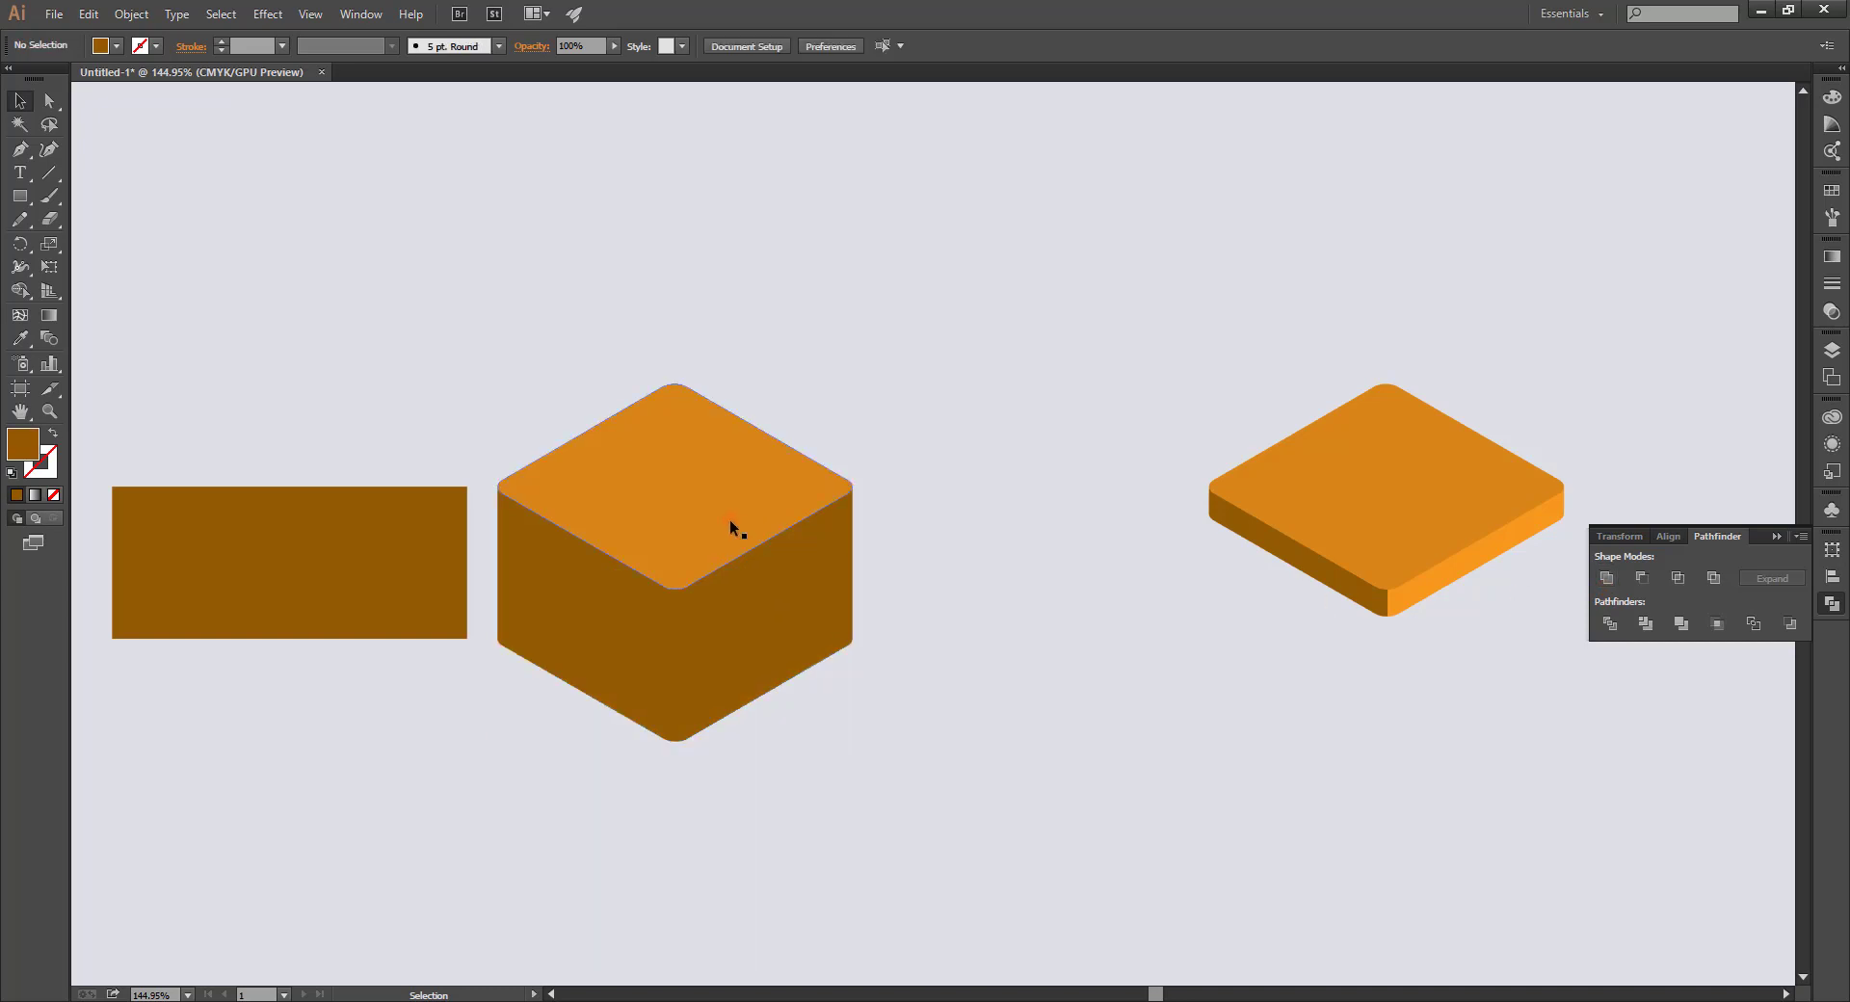
At 100% view, adjust an anchor point on the cube with the Anchor Point tool.
{"action": "scroll", "coordinate": [783, 534], "scroll_direction": "down", "scroll_amount": 1}
{"action": "scroll", "coordinate": [867, 511], "scroll_direction": "down", "scroll_amount": 1}
{"action": "scroll", "coordinate": [1108, 521], "scroll_direction": "up", "scroll_amount": 3}
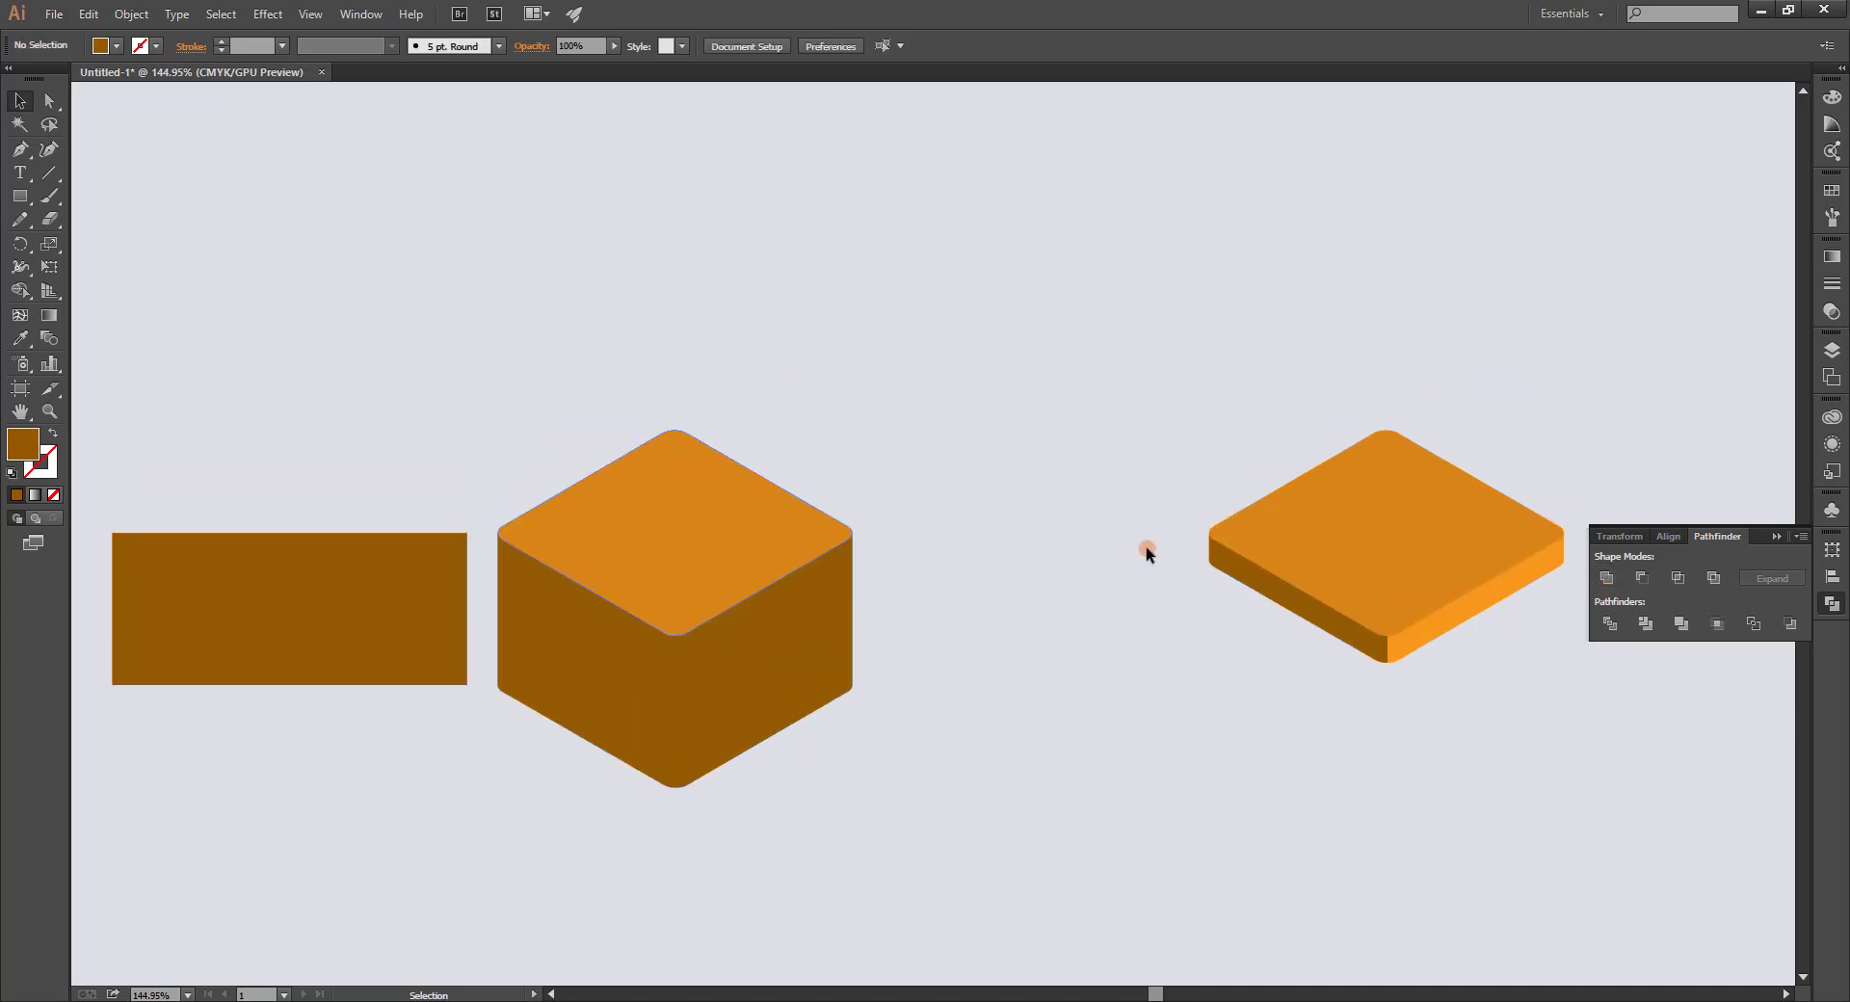
{"action": "key", "text": "ctrl+1"}
{"action": "left_click_drag", "start_coordinate": [1040, 754], "coordinate": [848, 800]}
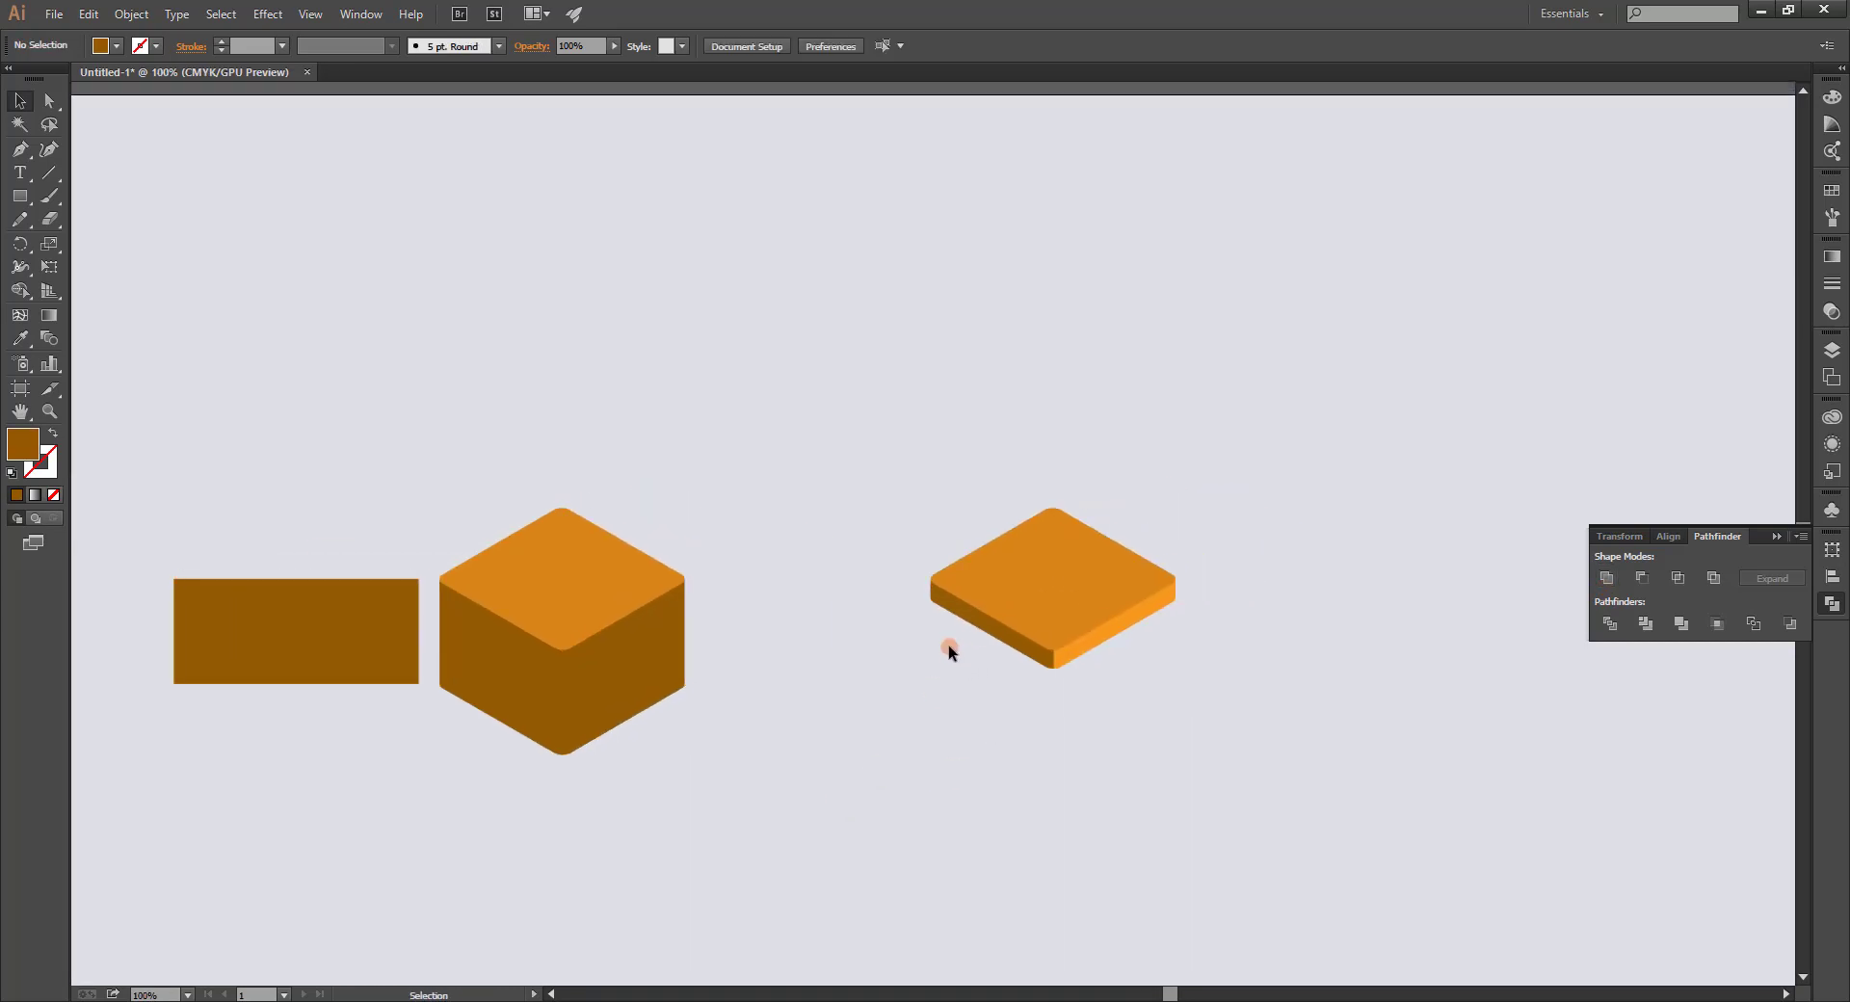
{"action": "key", "text": "shift+c"}
{"action": "left_click", "coordinate": [928, 580]}
{"action": "key", "text": "Return"}
{"action": "key", "text": "v"}
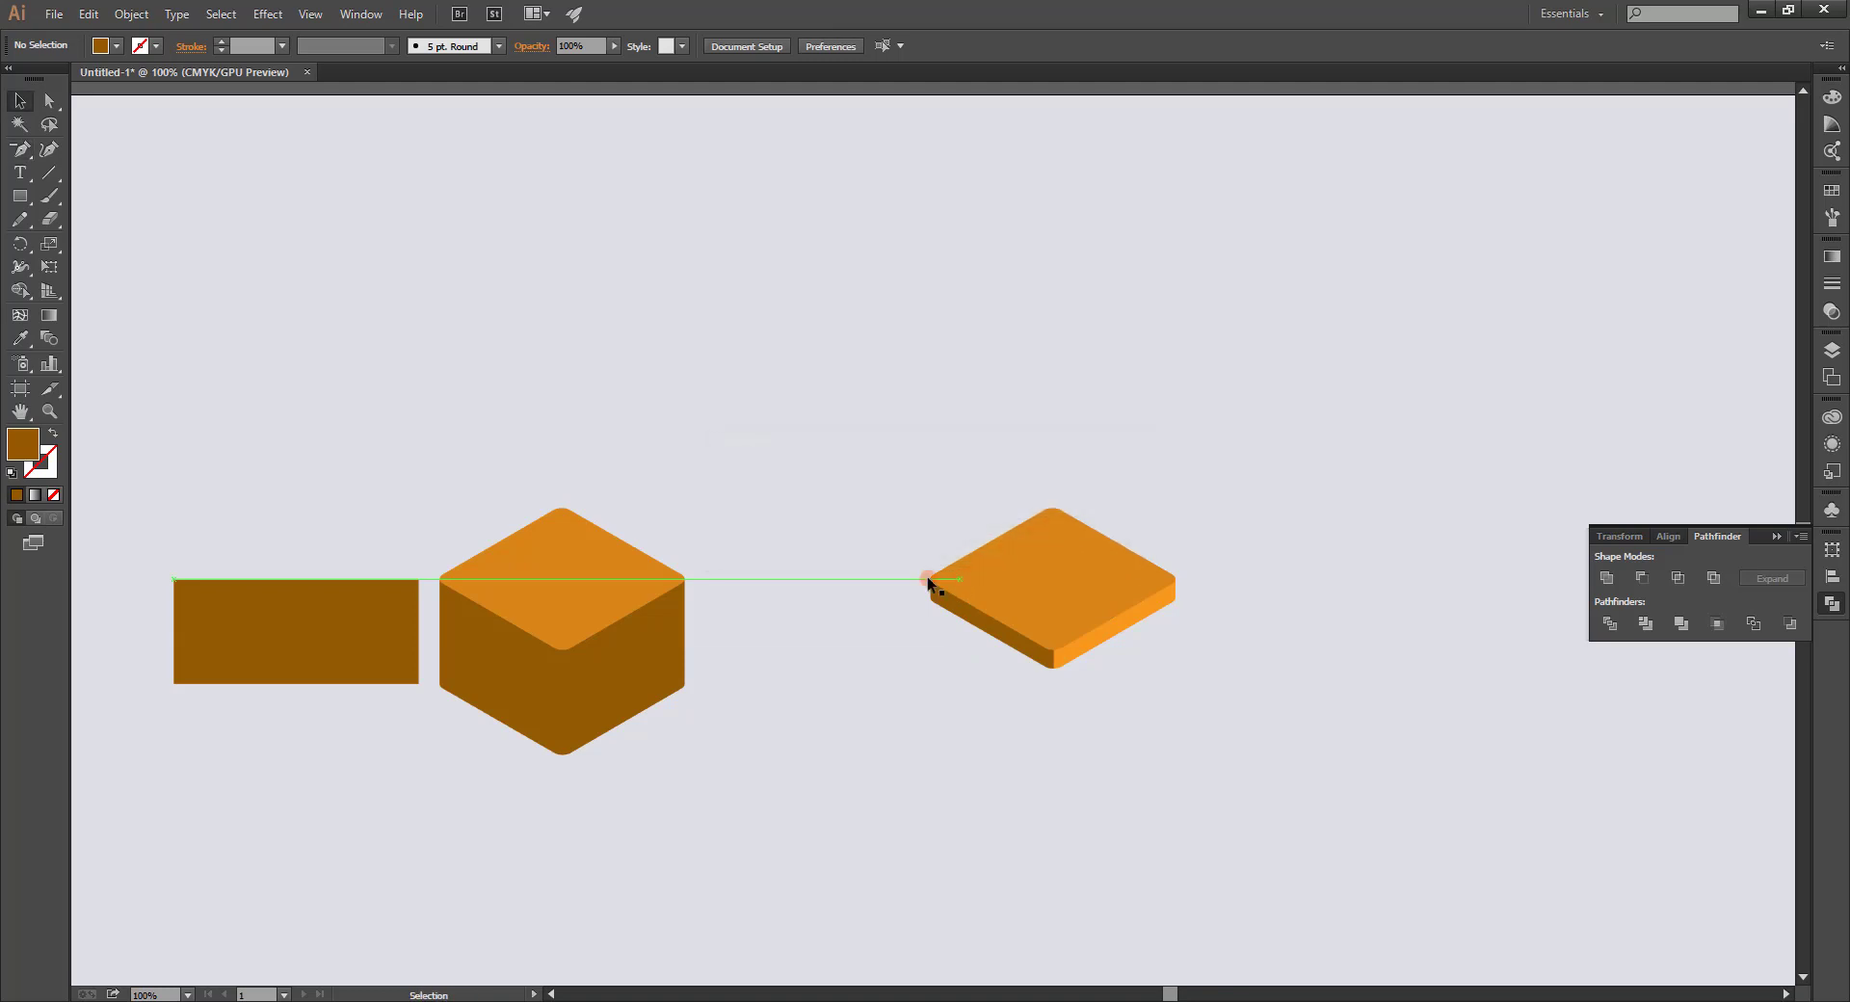
At 50% zoom, move the flat tile off the artboard and the brown rectangle to the left edge.
{"action": "key", "text": "ctrl+minus"}
{"action": "key", "text": "ctrl+minus"}
{"action": "left_click_drag", "start_coordinate": [940, 512], "coordinate": [1077, 624]}
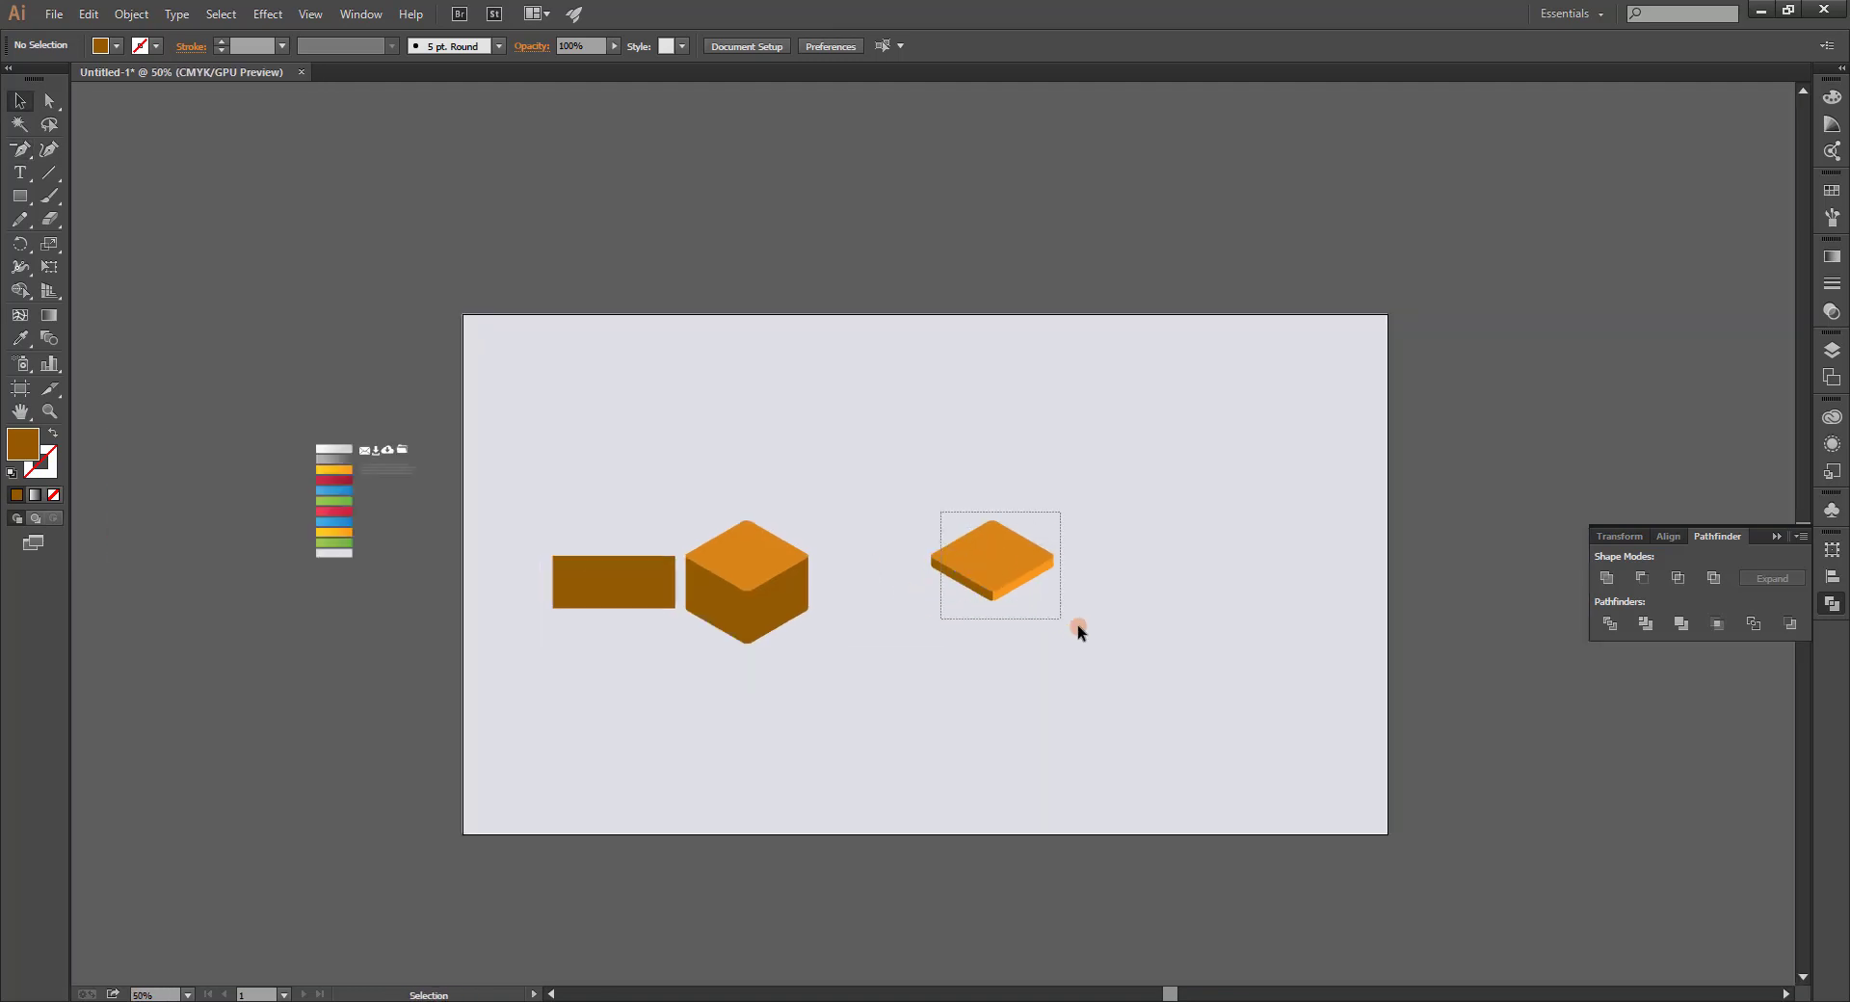
{"action": "left_click_drag", "start_coordinate": [1002, 578], "coordinate": [1551, 615]}
{"action": "left_click", "coordinate": [616, 584]}
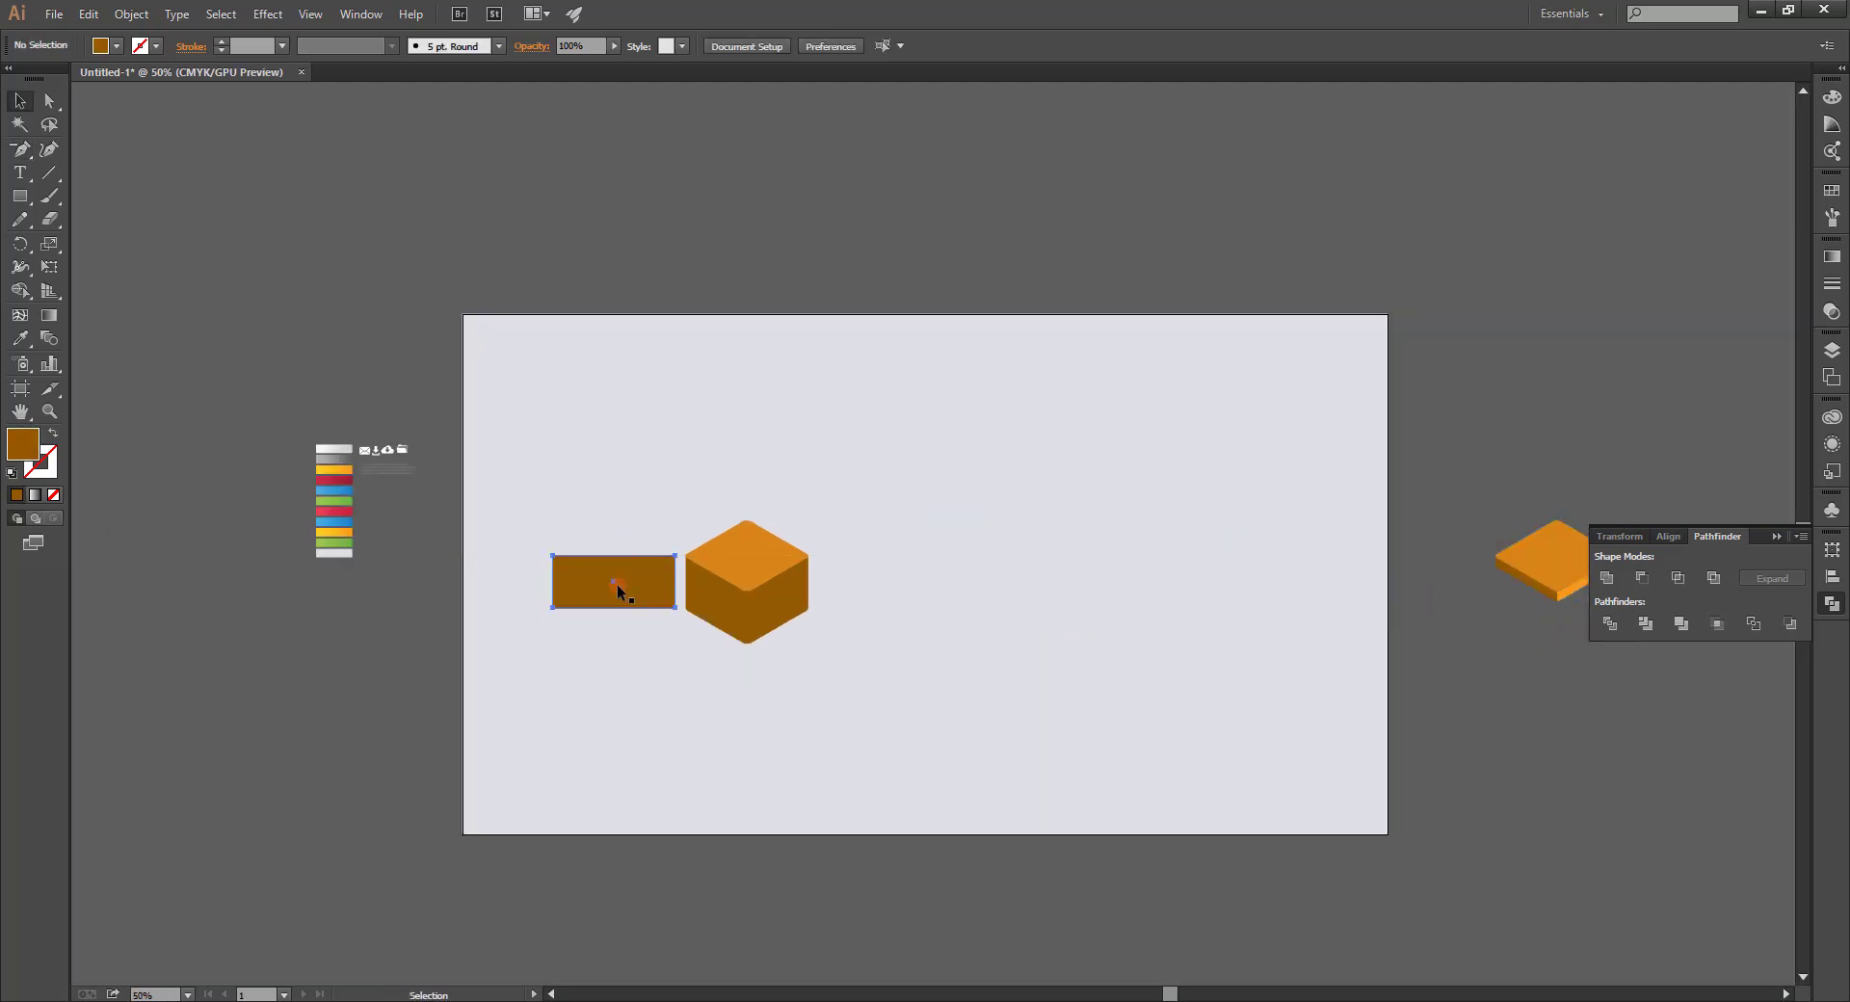
{"action": "left_click_drag", "start_coordinate": [616, 584], "coordinate": [515, 583]}
Copy the cube and repeat the duplication to make four evenly spaced cubes in a row.
{"action": "mouse_move", "coordinate": [590, 516]}
{"action": "left_mouse_down"}
{"action": "mouse_move", "coordinate": [857, 655]}
{"action": "mouse_move", "coordinate": [673, 627]}
{"action": "left_mouse_up"}
{"action": "left_click", "coordinate": [742, 542]}
{"action": "mouse_move", "coordinate": [590, 529]}
{"action": "left_mouse_down"}
{"action": "mouse_move", "coordinate": [692, 618]}
{"action": "mouse_move", "coordinate": [840, 622]}
{"action": "left_mouse_up"}
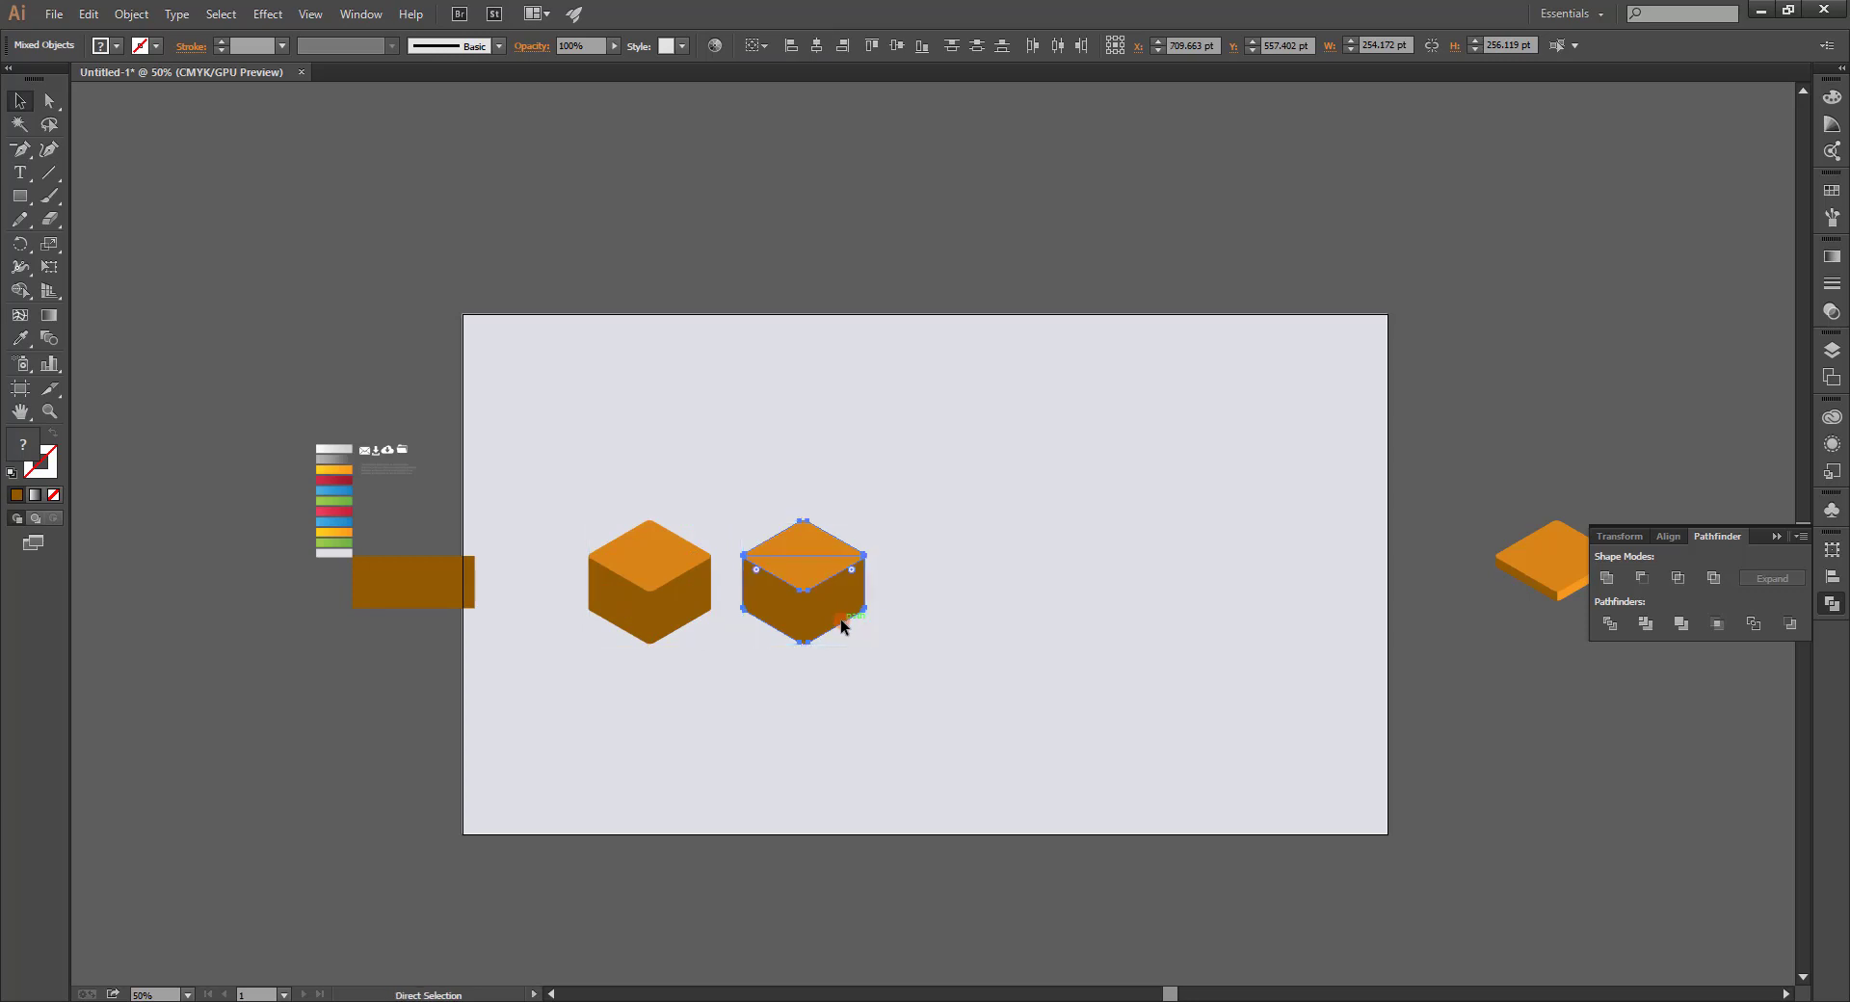
{"action": "key", "text": "ctrl+d"}
{"action": "key", "text": "ctrl+d"}
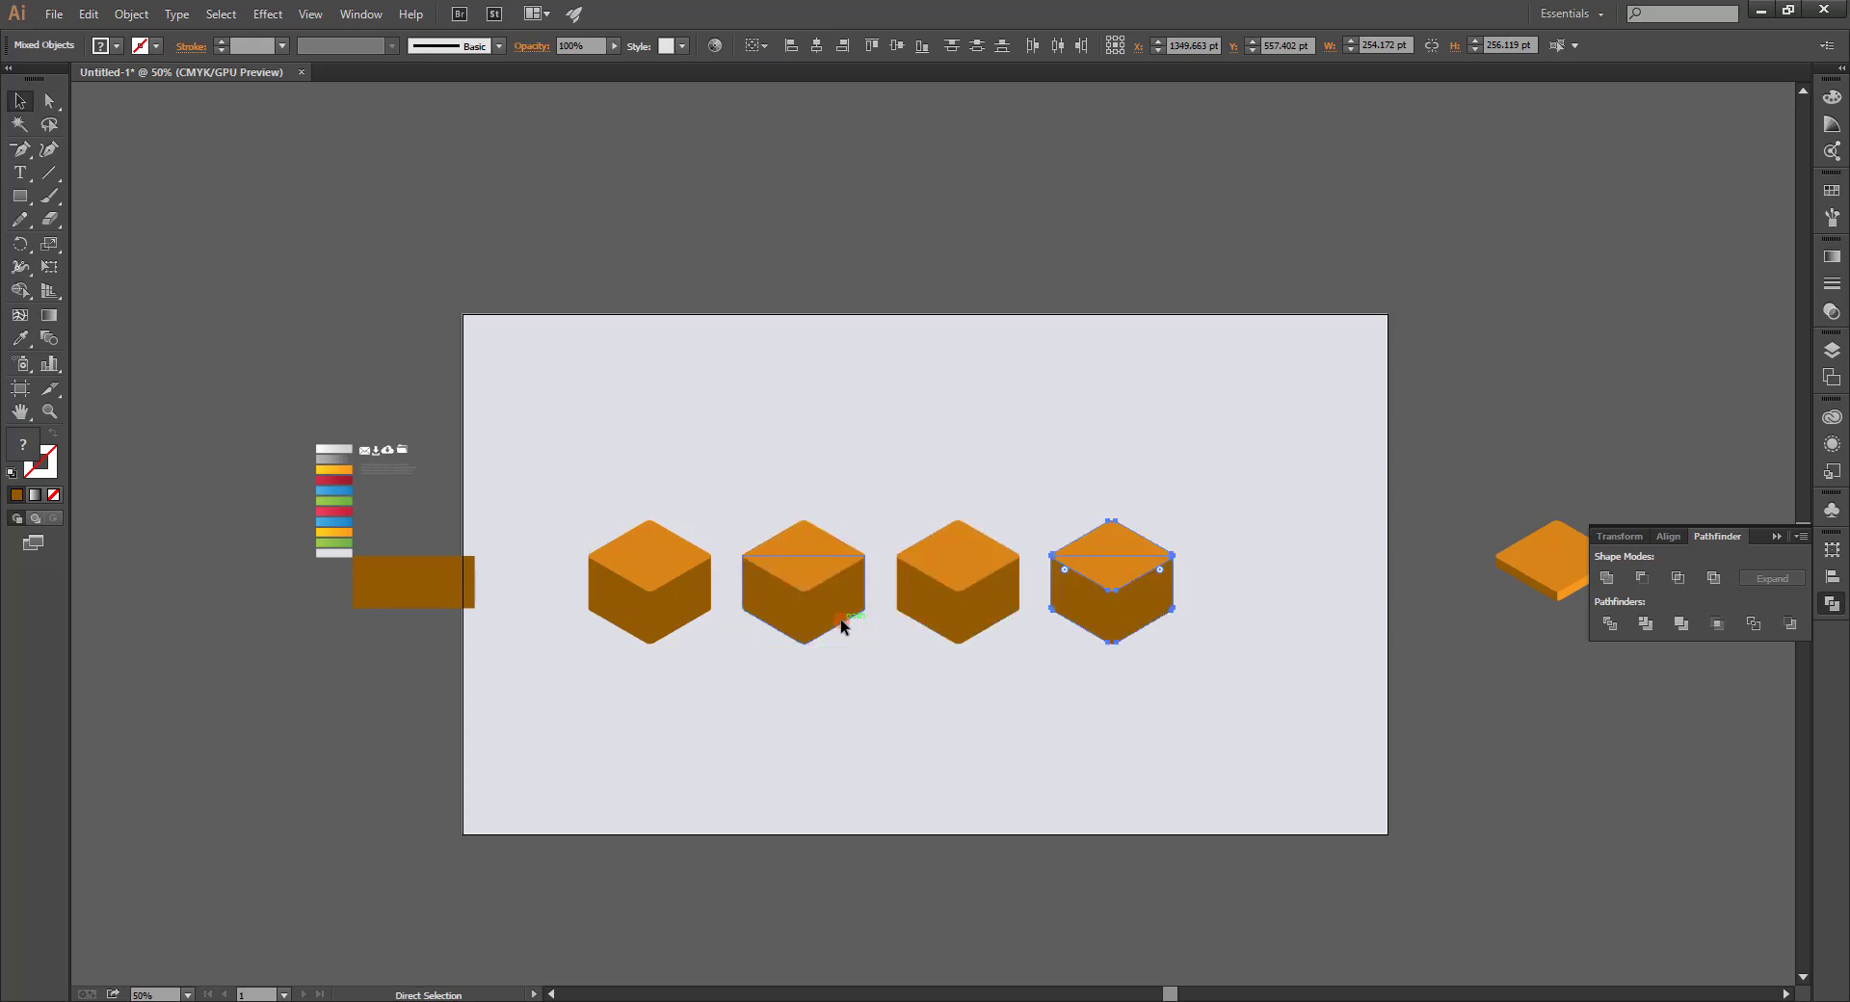
{"action": "key", "text": "v"}
{"action": "left_click", "coordinate": [792, 537]}
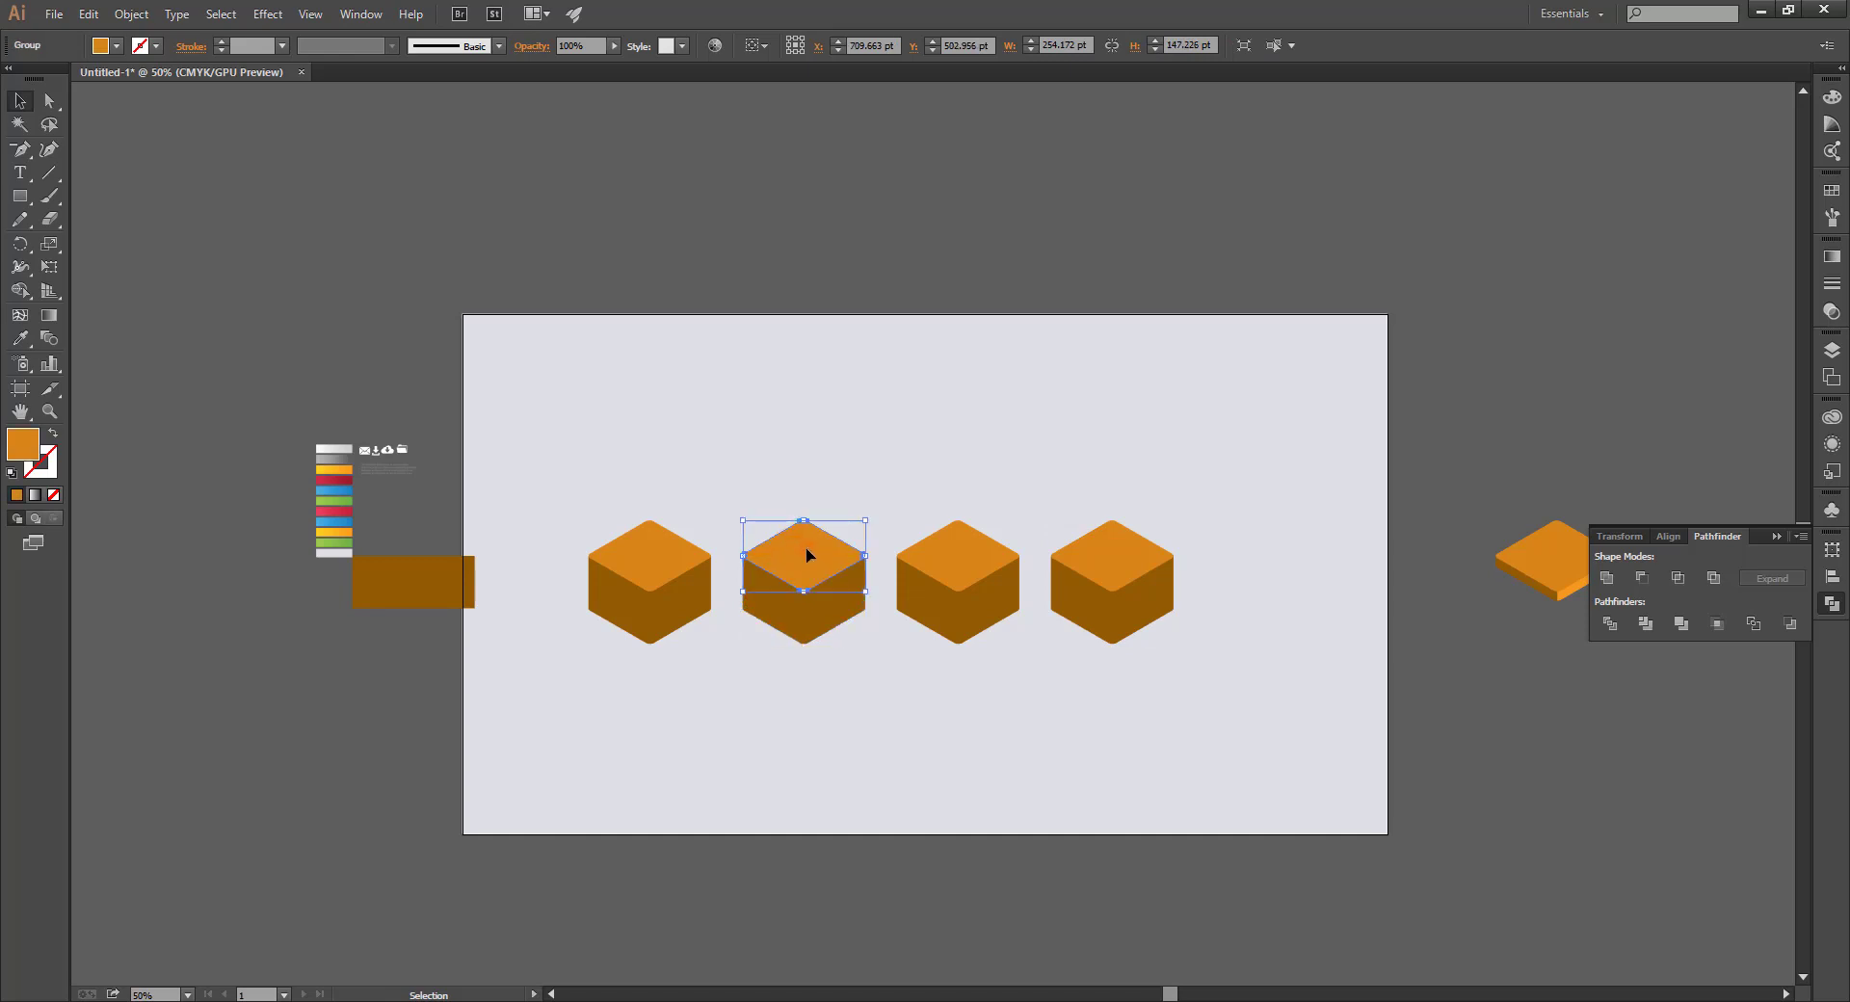
Lift the second, third and fourth cubes' top faces progressively higher.
{"action": "left_click_drag", "start_coordinate": [806, 549], "coordinate": [805, 524]}
{"action": "left_click", "coordinate": [792, 605]}
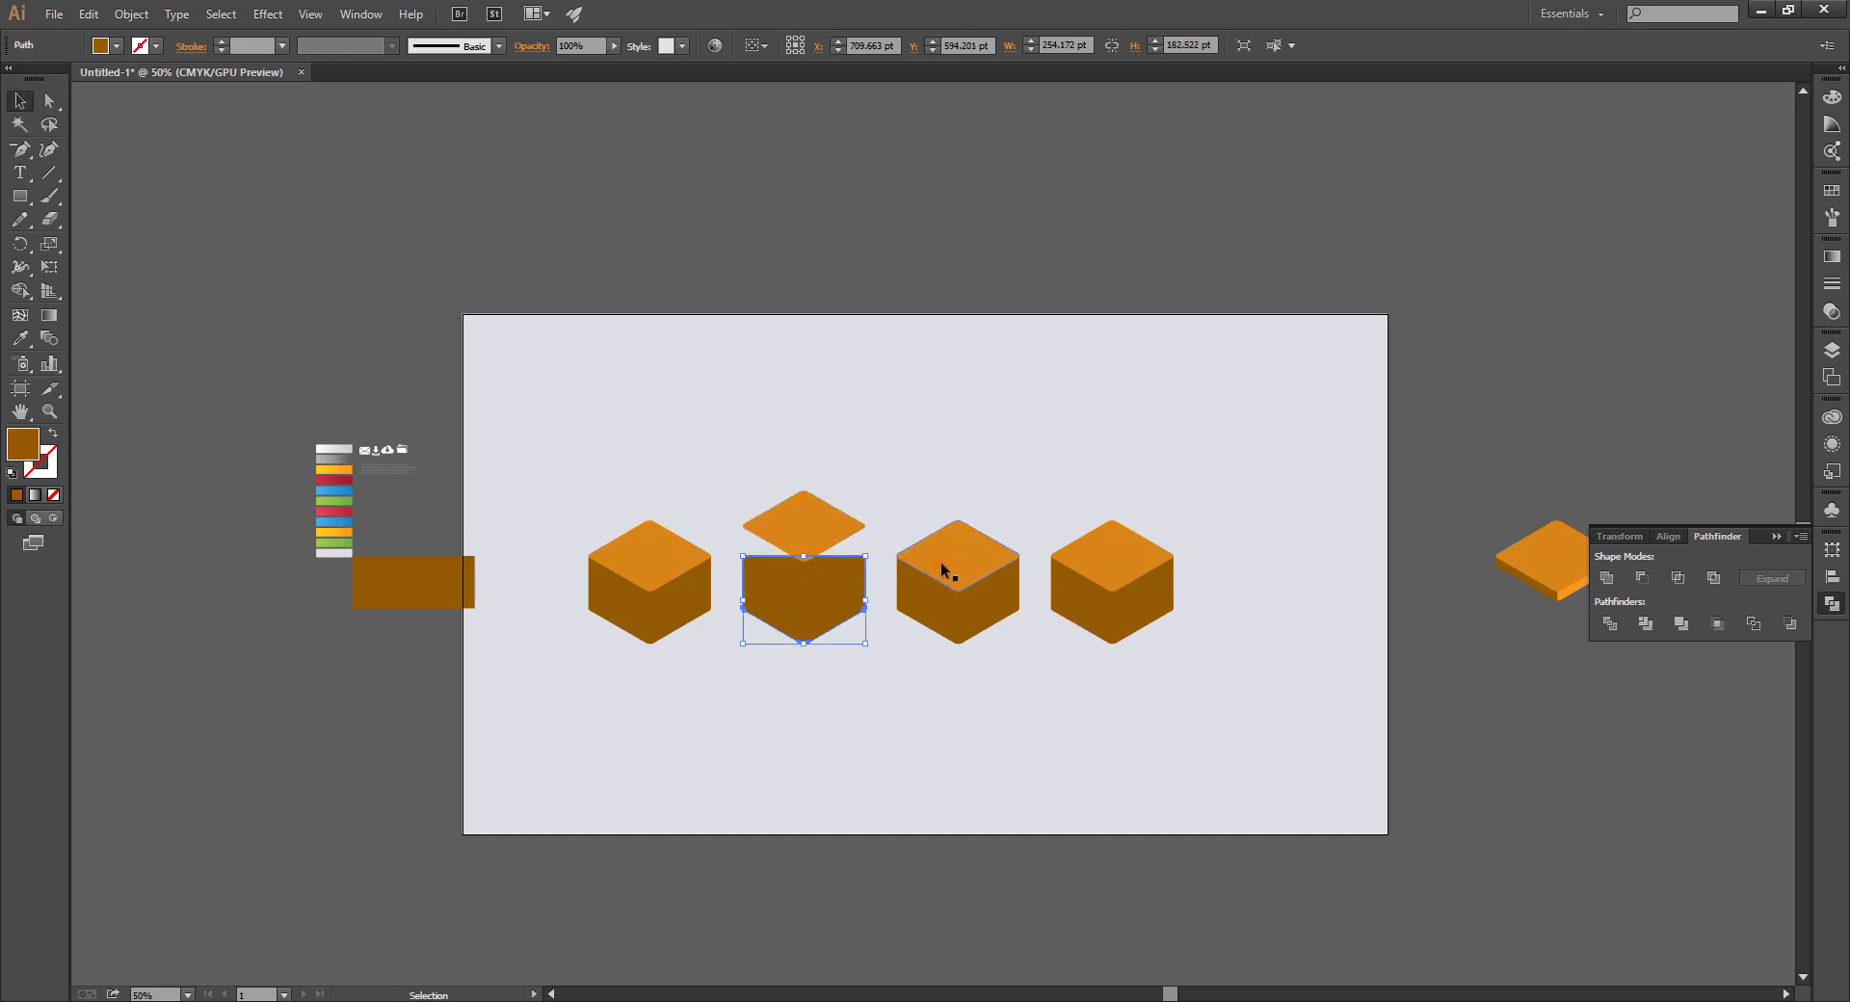
{"action": "left_click_drag", "start_coordinate": [952, 562], "coordinate": [952, 502]}
{"action": "left_click", "coordinate": [1113, 555]}
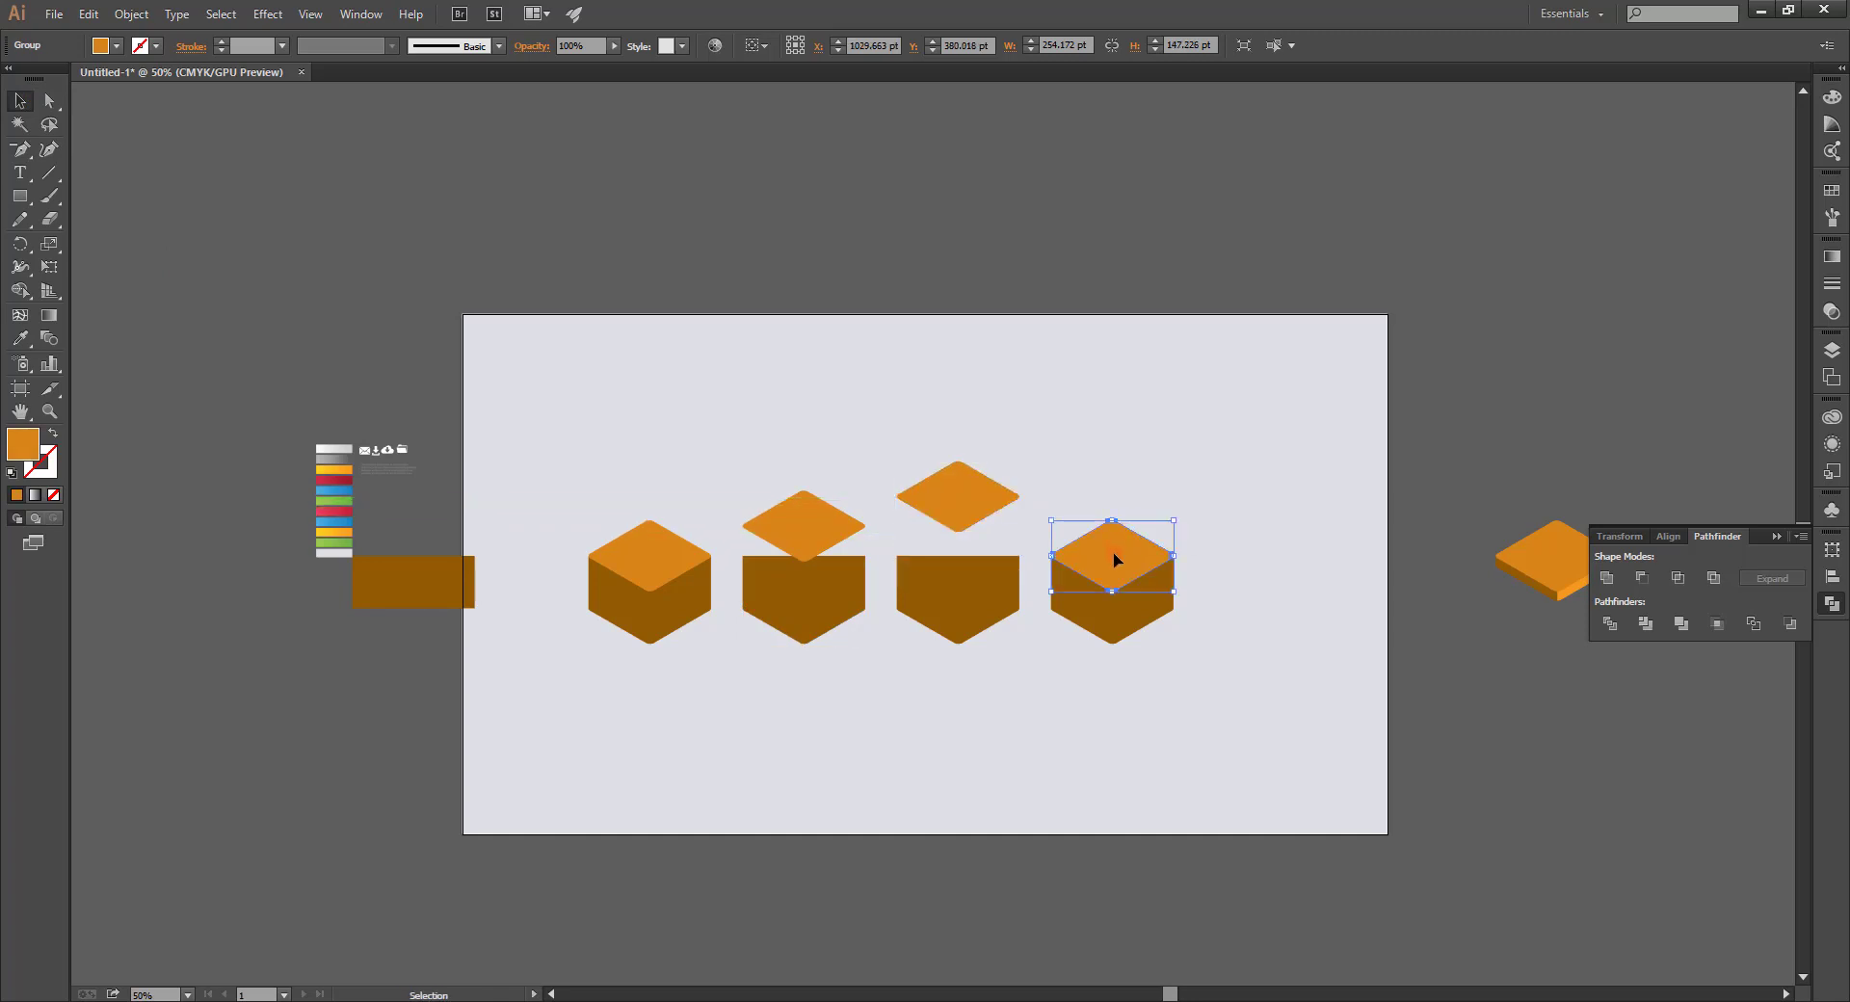
{"action": "left_click_drag", "start_coordinate": [1113, 557], "coordinate": [1112, 475]}
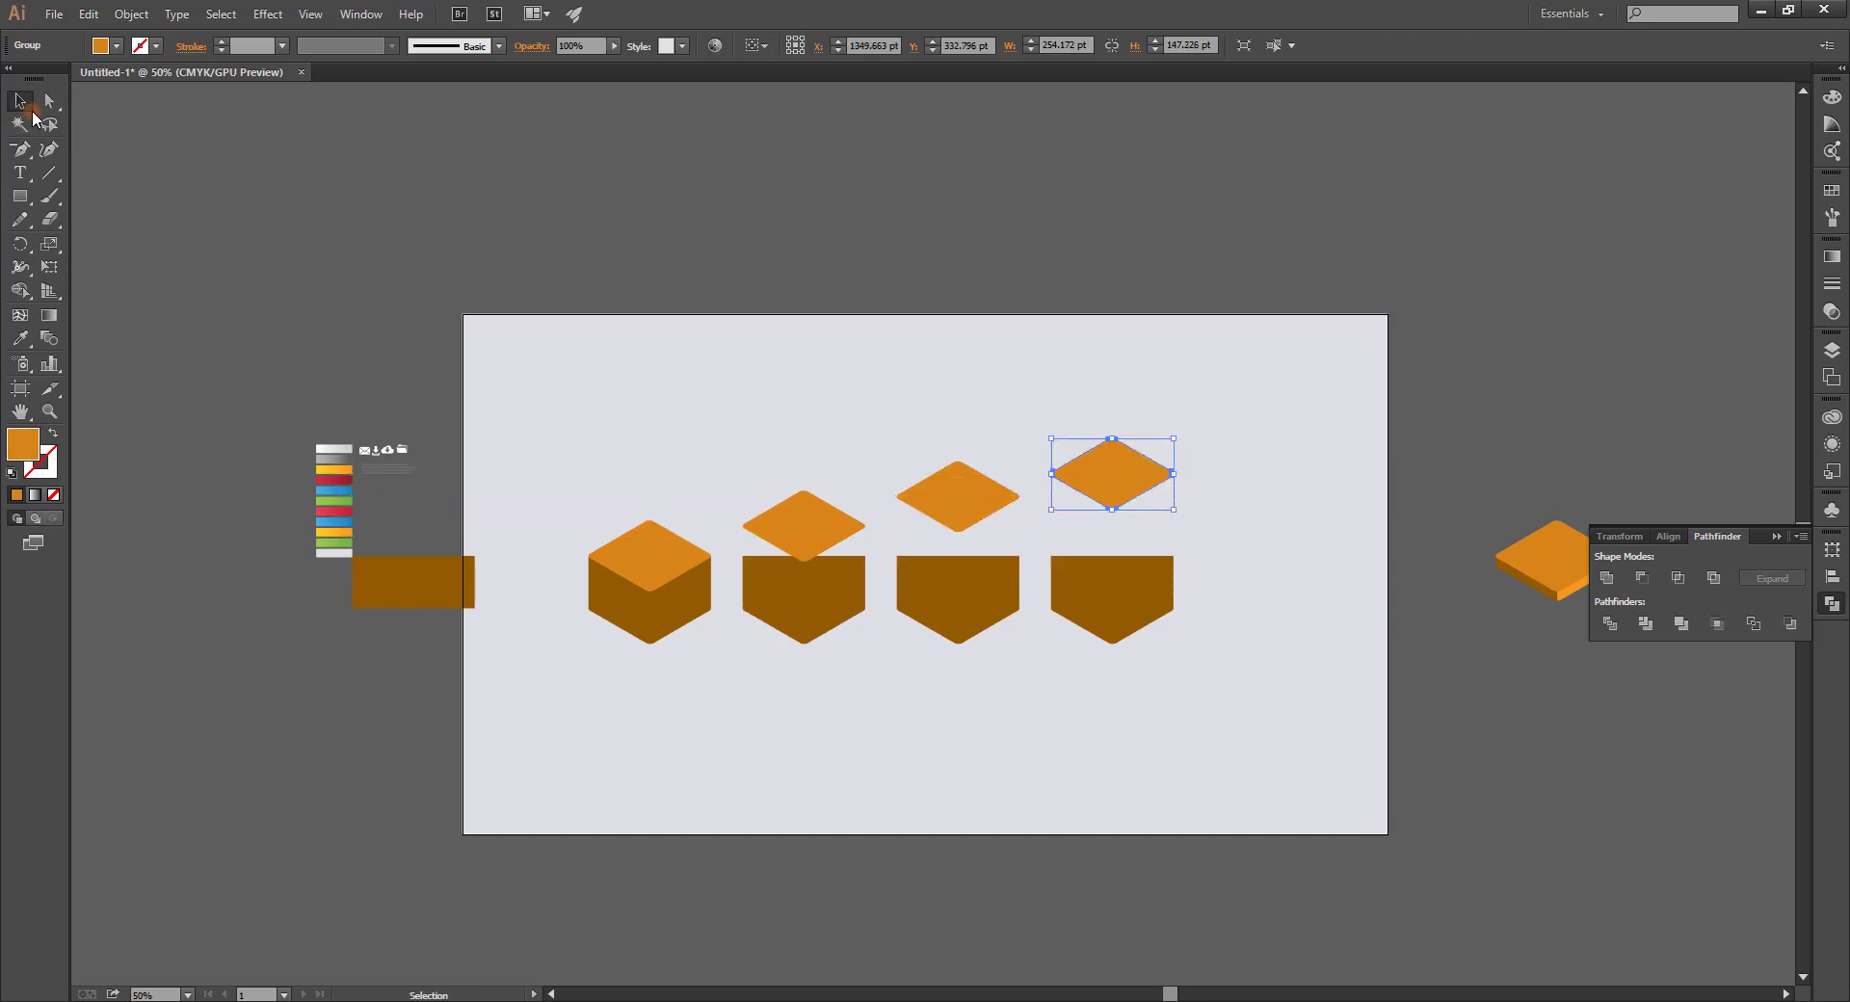
Stretch the second and third bases' top anchors up to meet their raised tops.
{"action": "key", "text": "a"}
{"action": "left_click", "coordinate": [743, 559]}
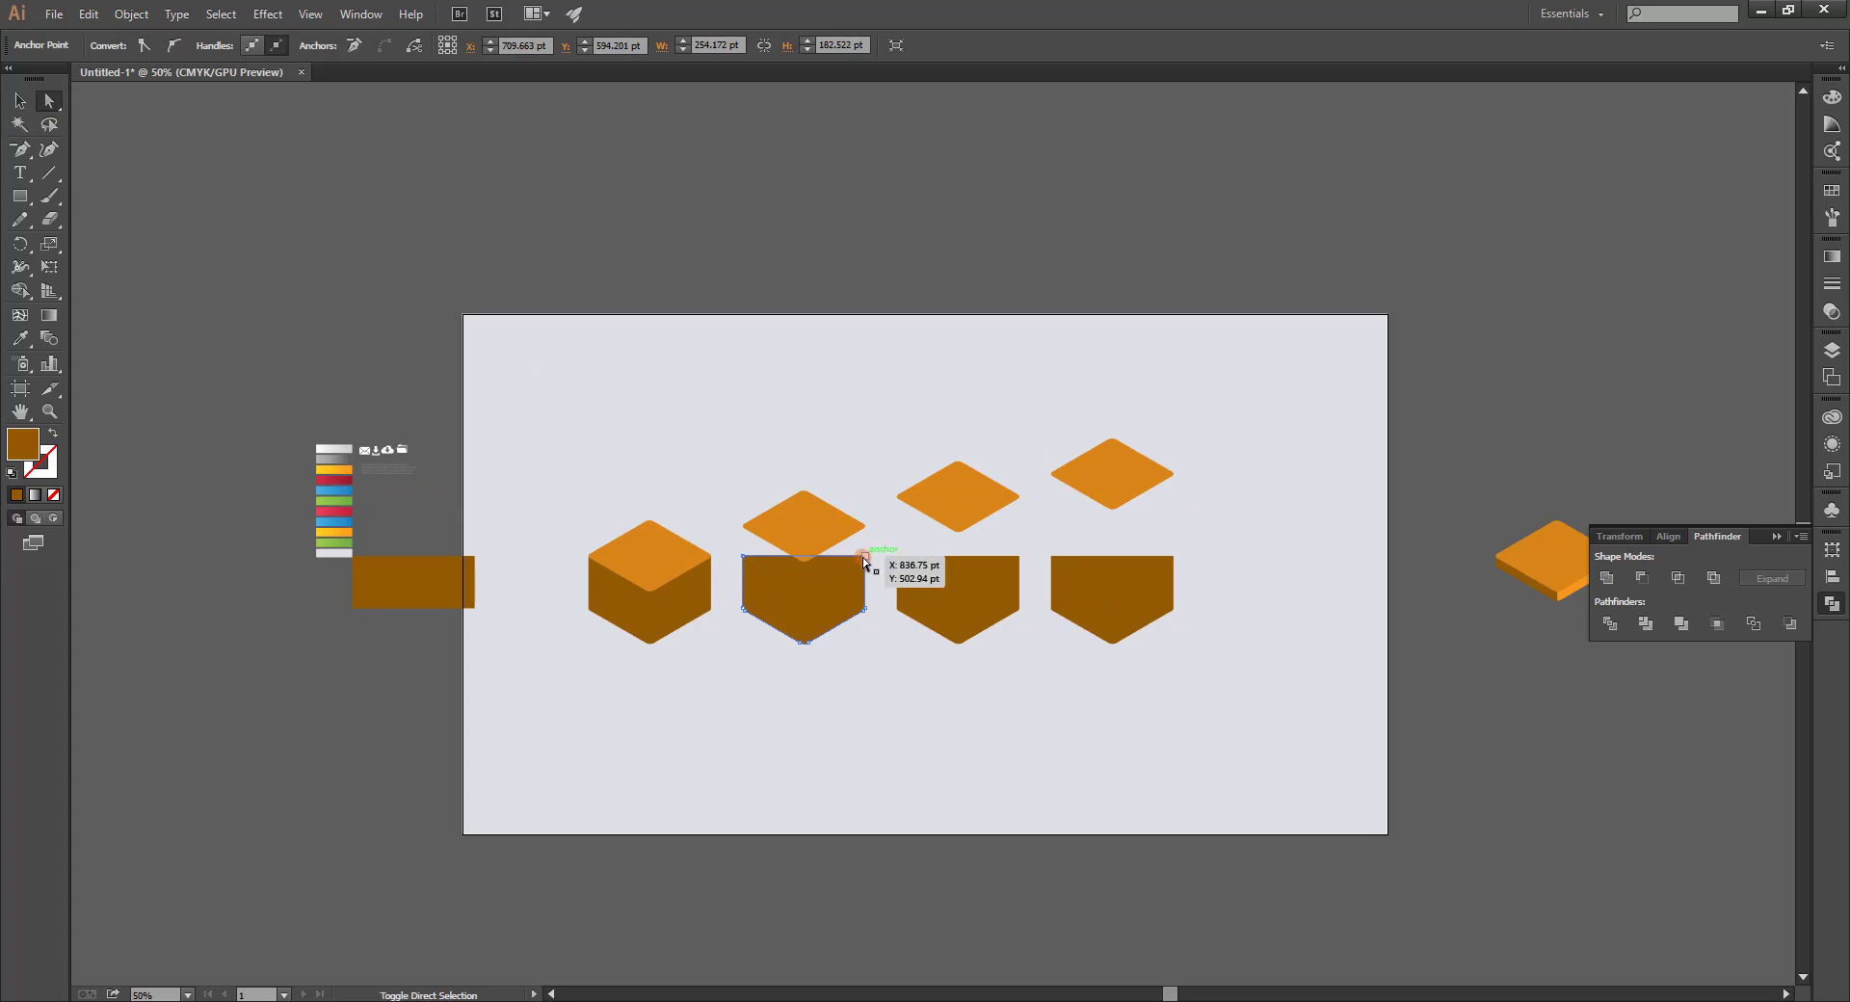
{"action": "left_click", "coordinate": [864, 557], "text": "shift"}
{"action": "left_click_drag", "start_coordinate": [828, 557], "coordinate": [825, 524]}
{"action": "left_click", "coordinate": [878, 542]}
{"action": "left_click", "coordinate": [897, 557]}
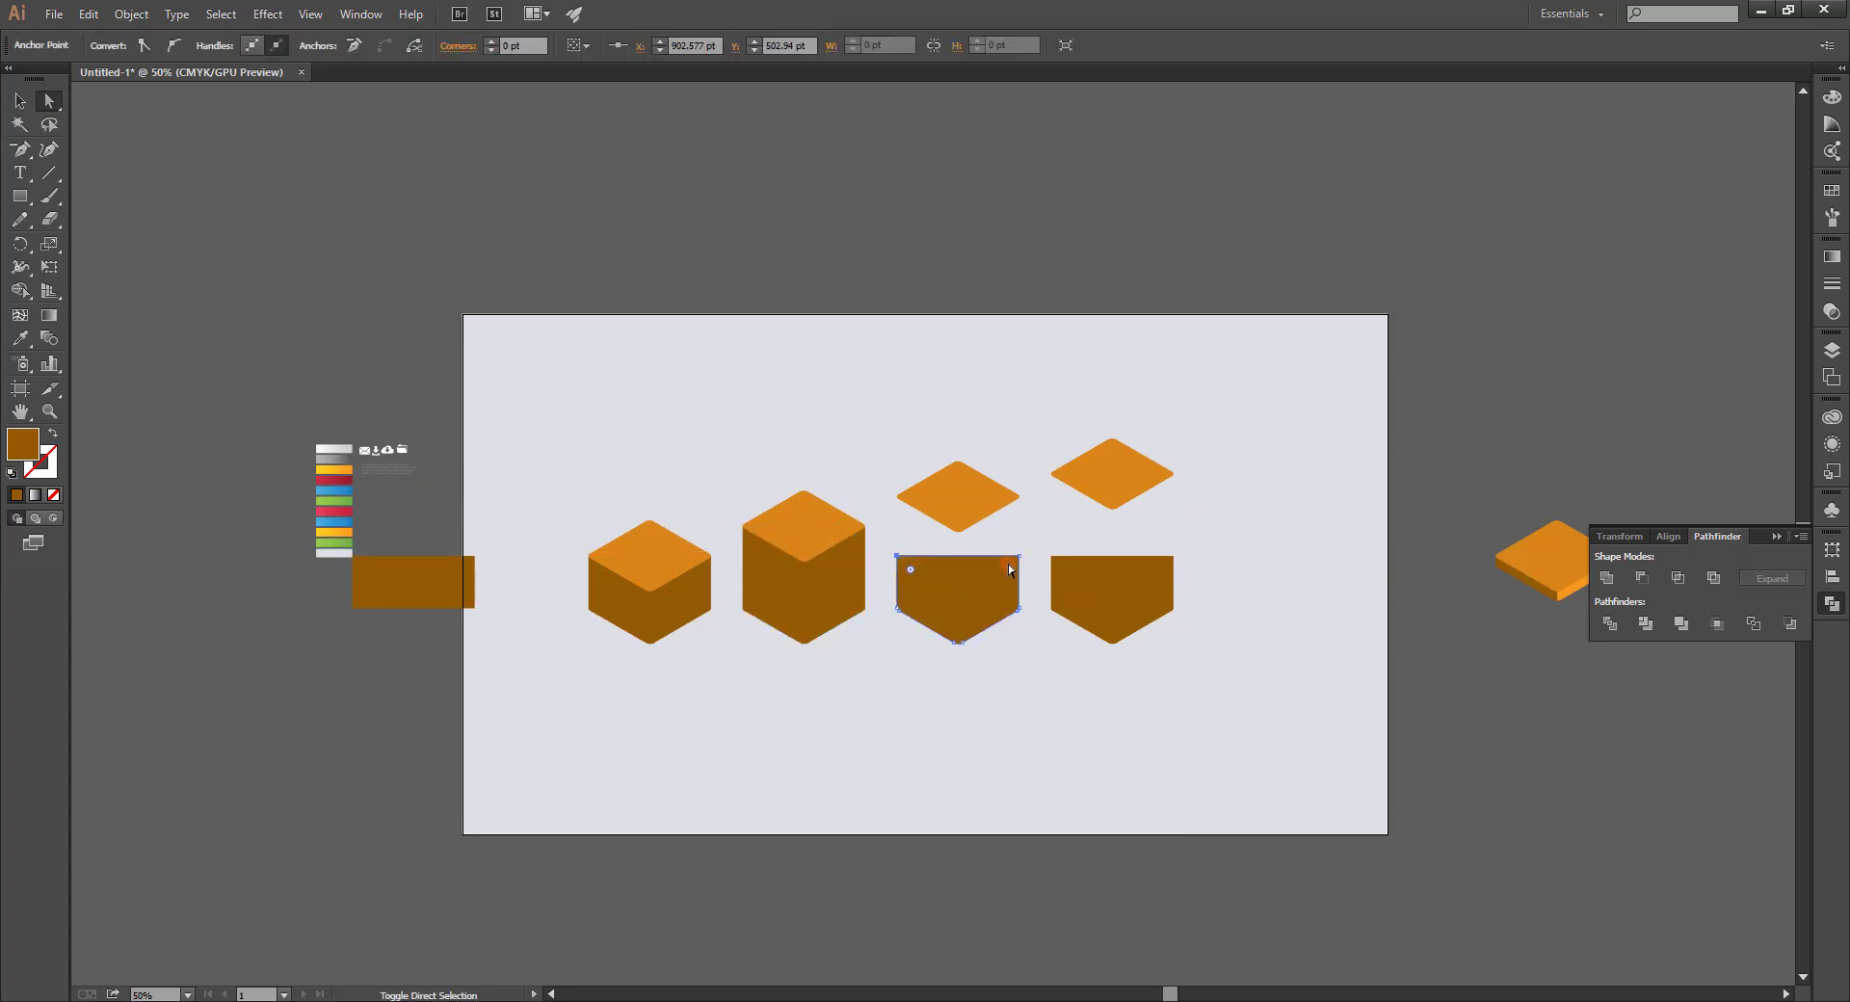
{"action": "left_click", "coordinate": [1020, 558], "text": "shift"}
{"action": "left_click_drag", "start_coordinate": [976, 559], "coordinate": [971, 498]}
Stretch the fourth base up to its top face and select the spare brown rectangle.
{"action": "left_click", "coordinate": [1027, 500]}
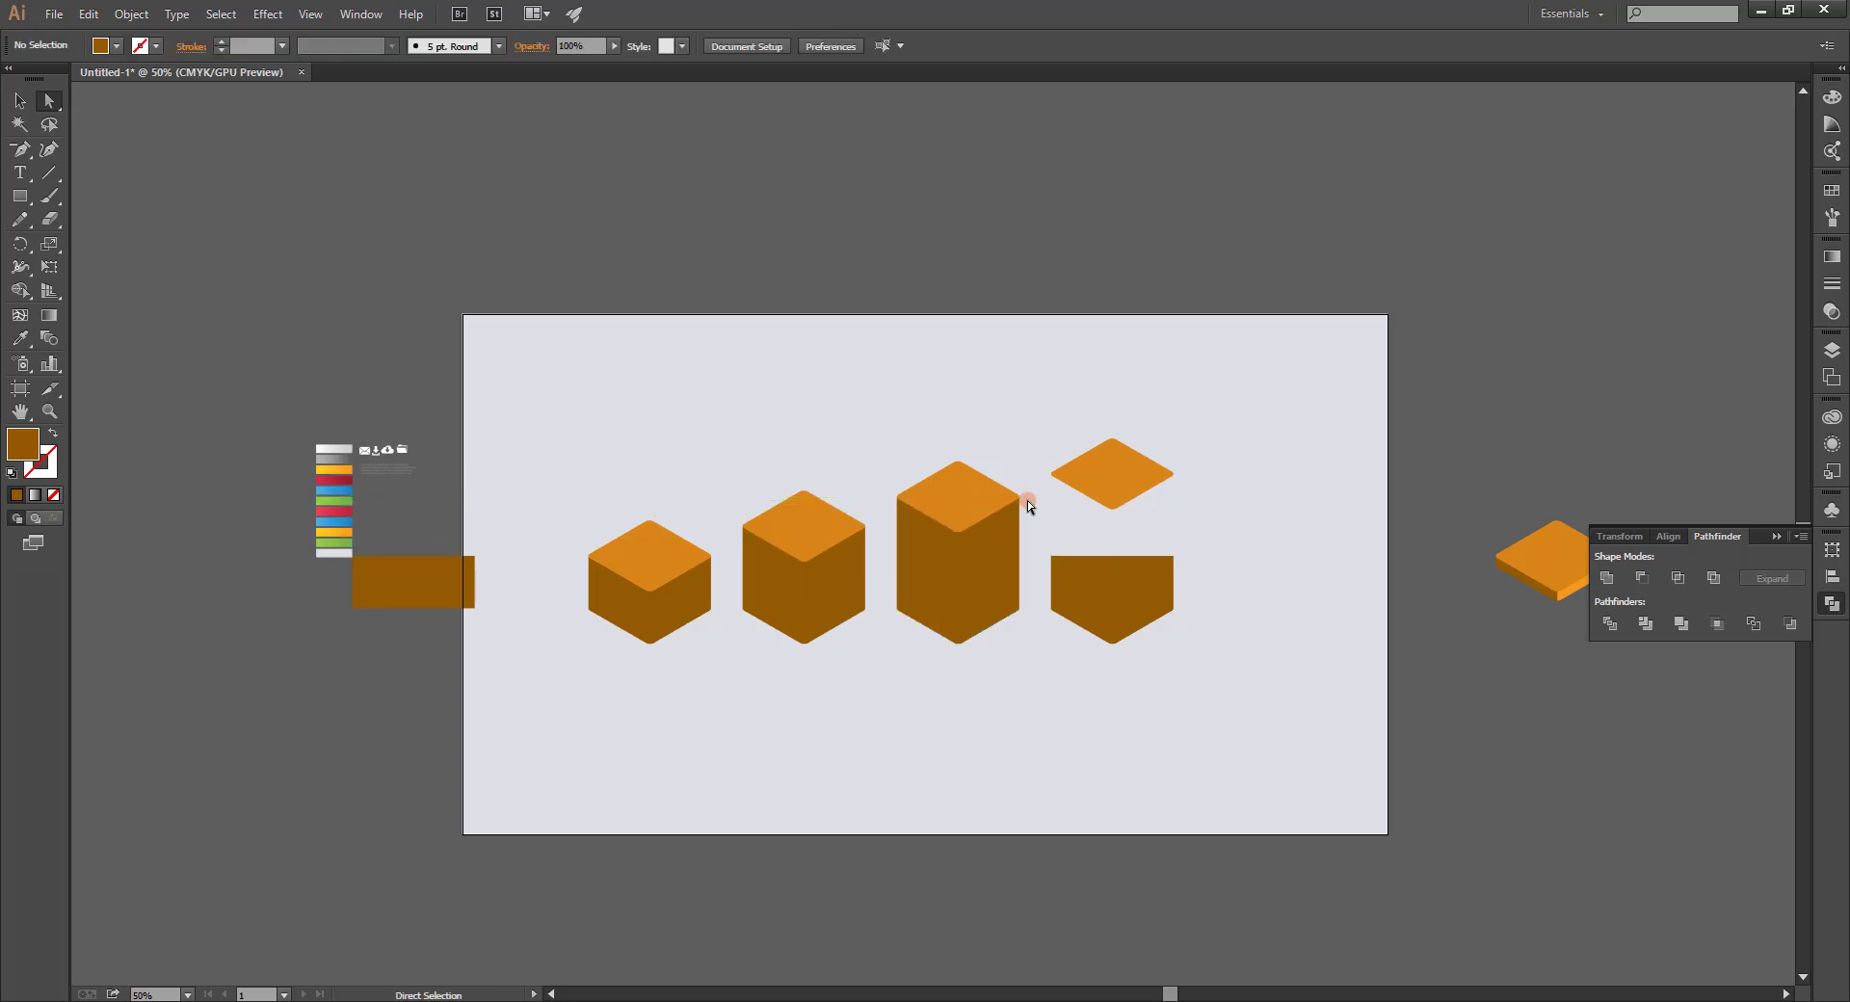
{"action": "left_click", "coordinate": [1054, 556]}
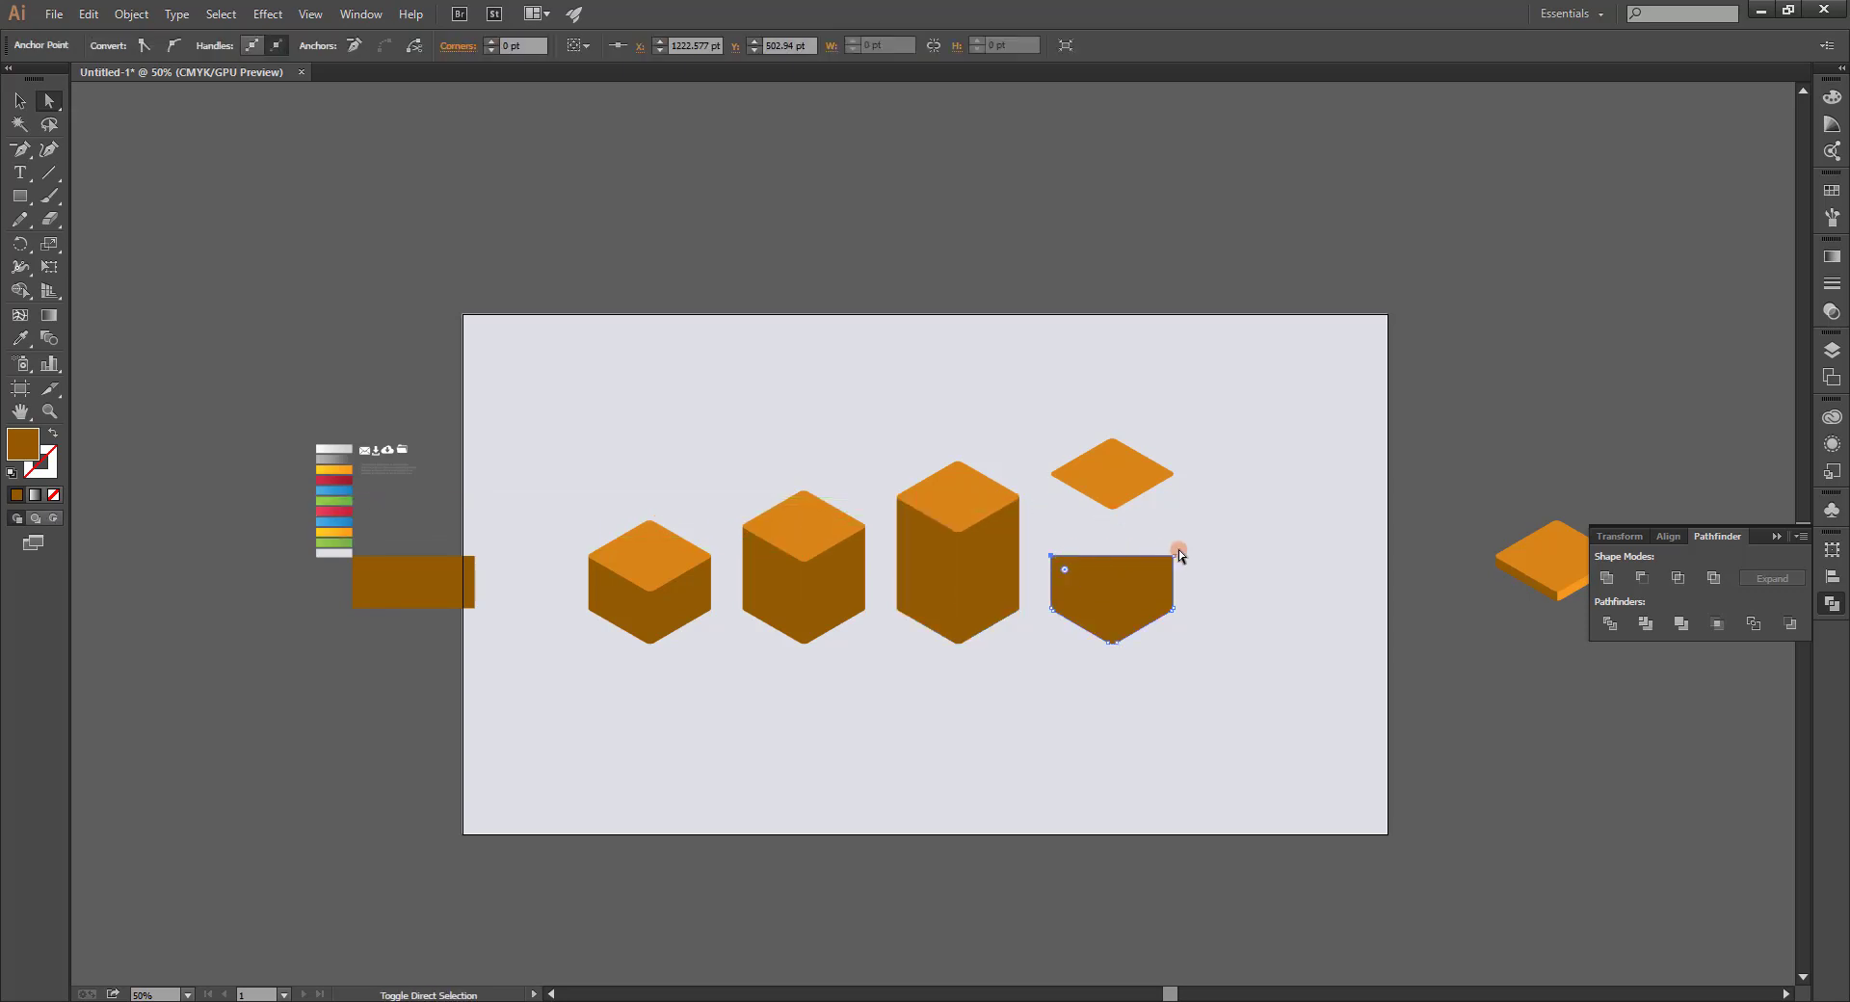
{"action": "left_click", "coordinate": [1172, 556], "text": "shift"}
{"action": "left_click_drag", "start_coordinate": [1152, 557], "coordinate": [1136, 474]}
{"action": "key", "text": "ctrl+shift+a"}
{"action": "left_click", "coordinate": [414, 582]}
Delete the spare brown rectangle and fit the artboard in the window.
{"action": "key", "text": "Delete"}
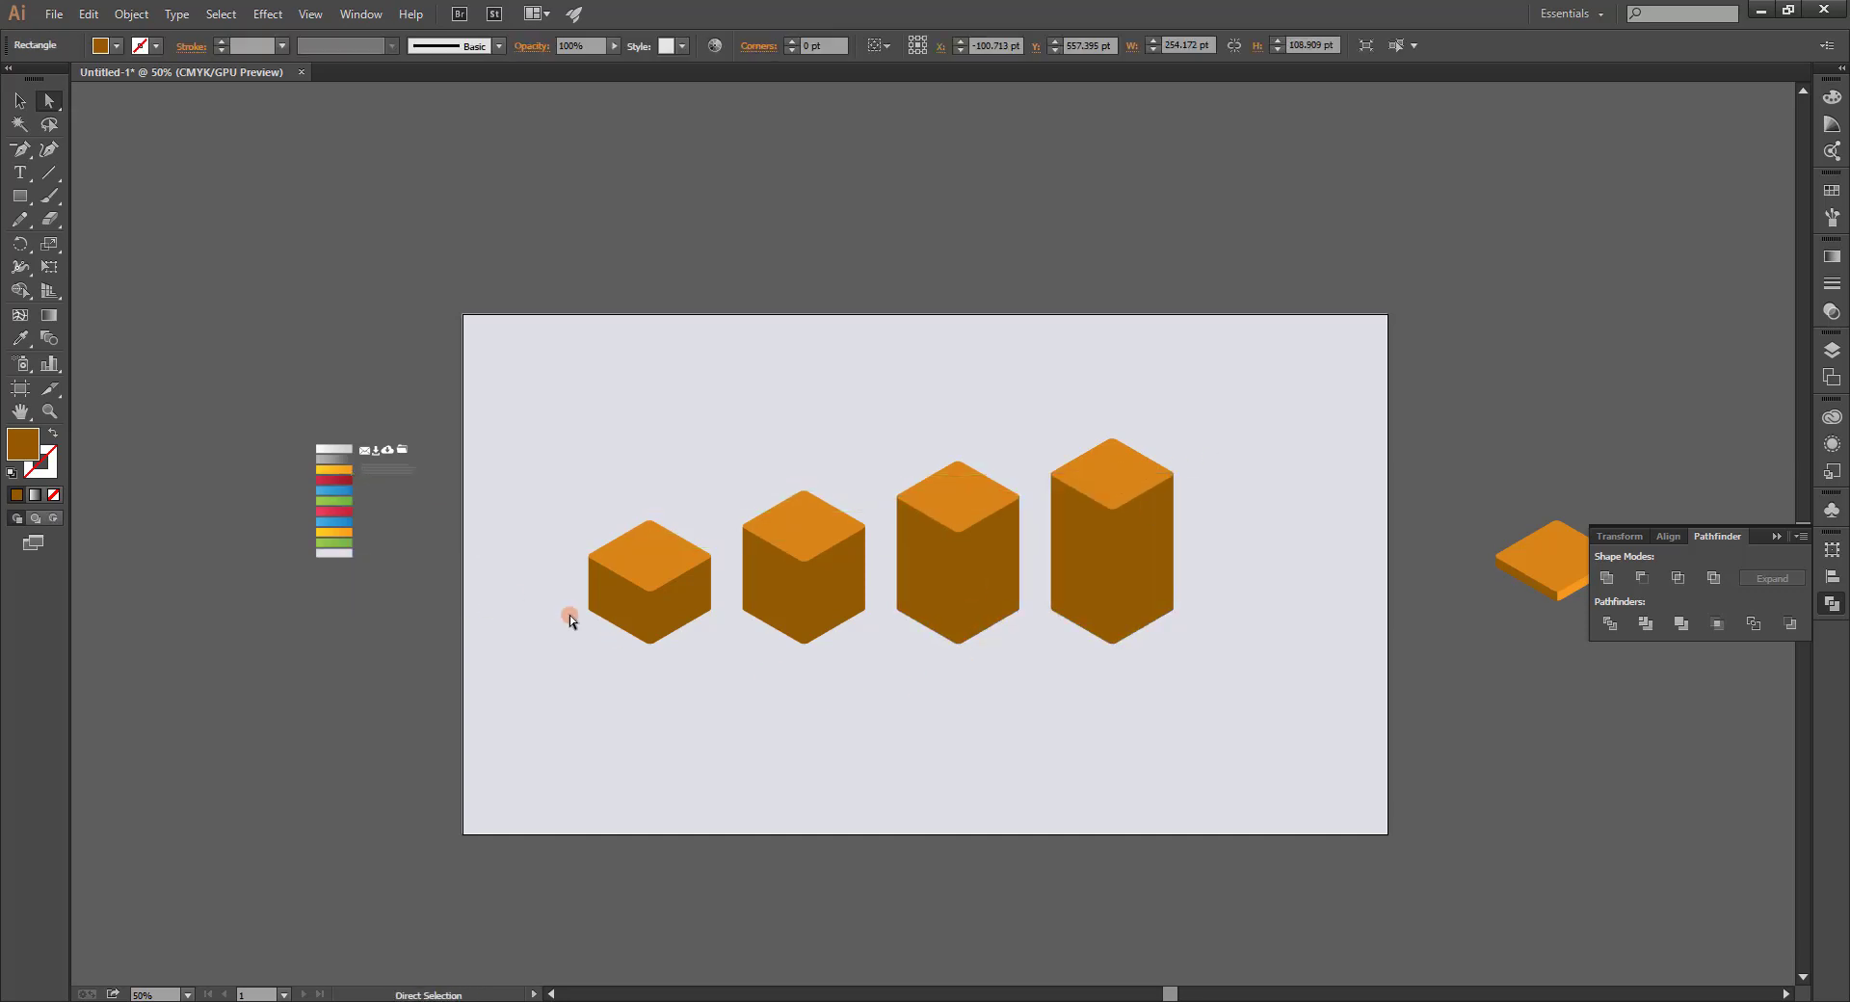
{"action": "key", "text": "ctrl+0"}
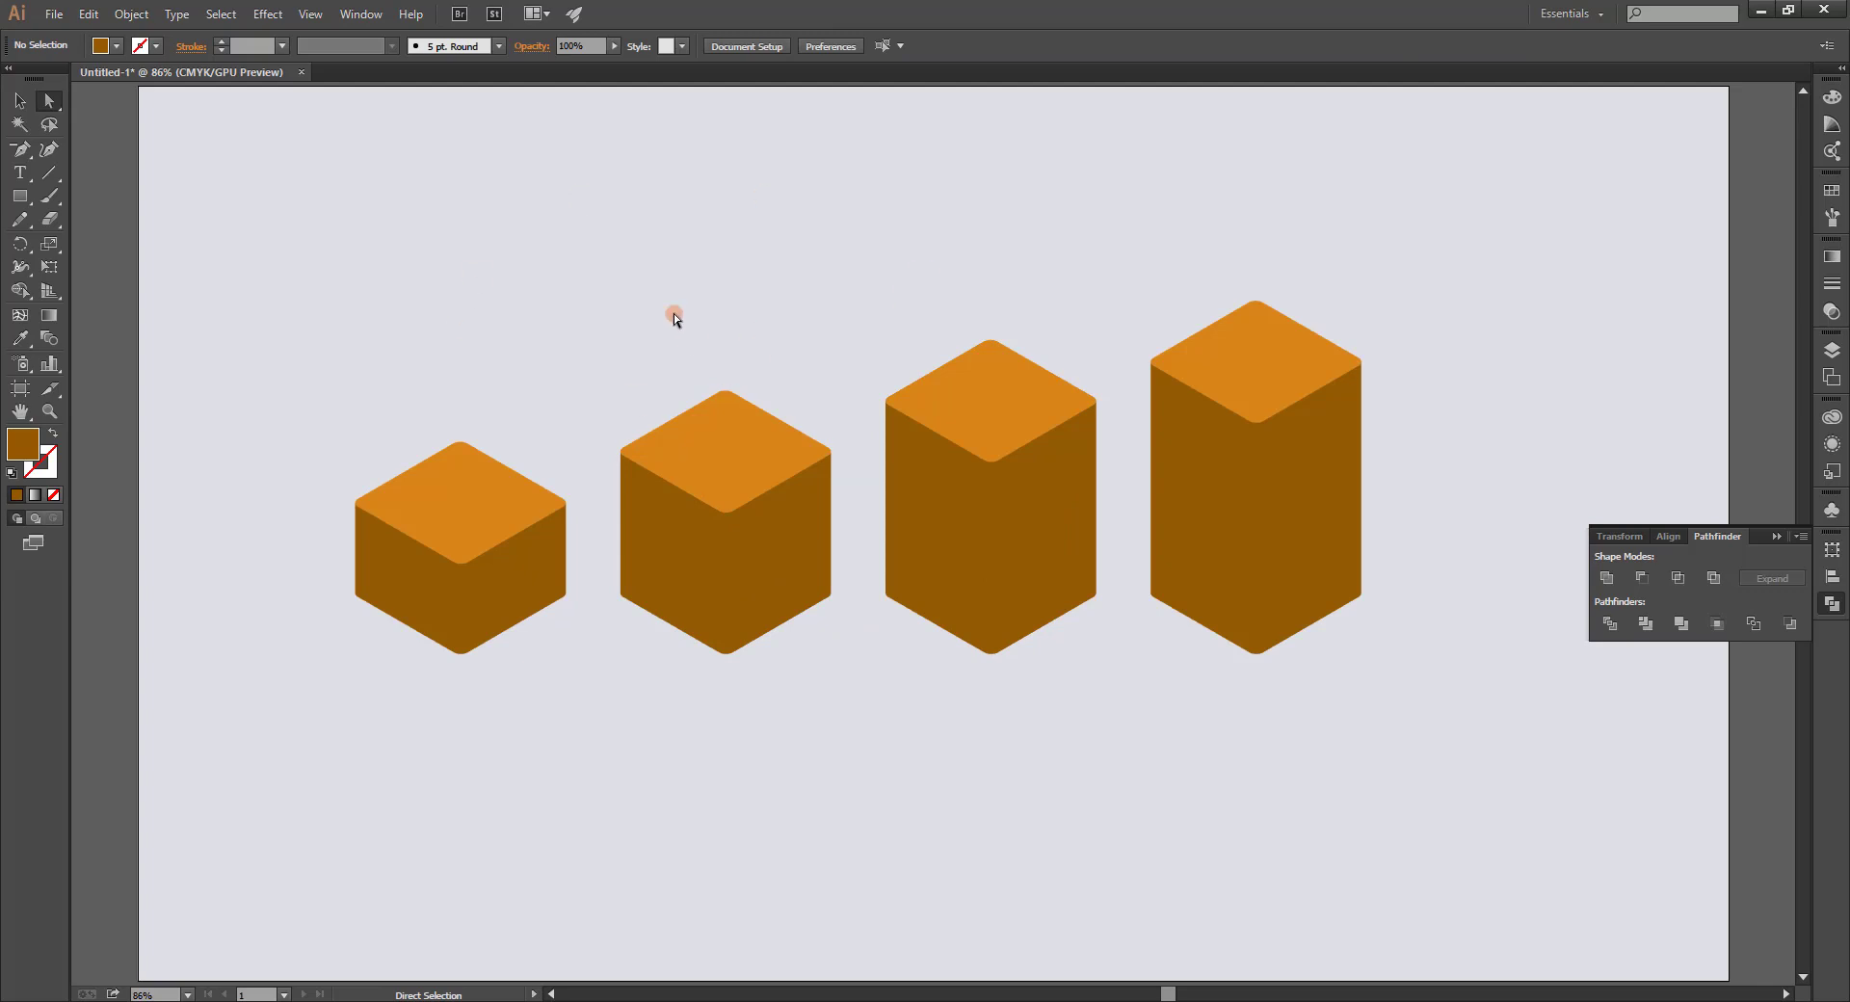
{"action": "left_click", "coordinate": [13, 107]}
{"action": "left_click", "coordinate": [494, 296]}
{"action": "left_click_drag", "start_coordinate": [338, 388], "coordinate": [1268, 759]}
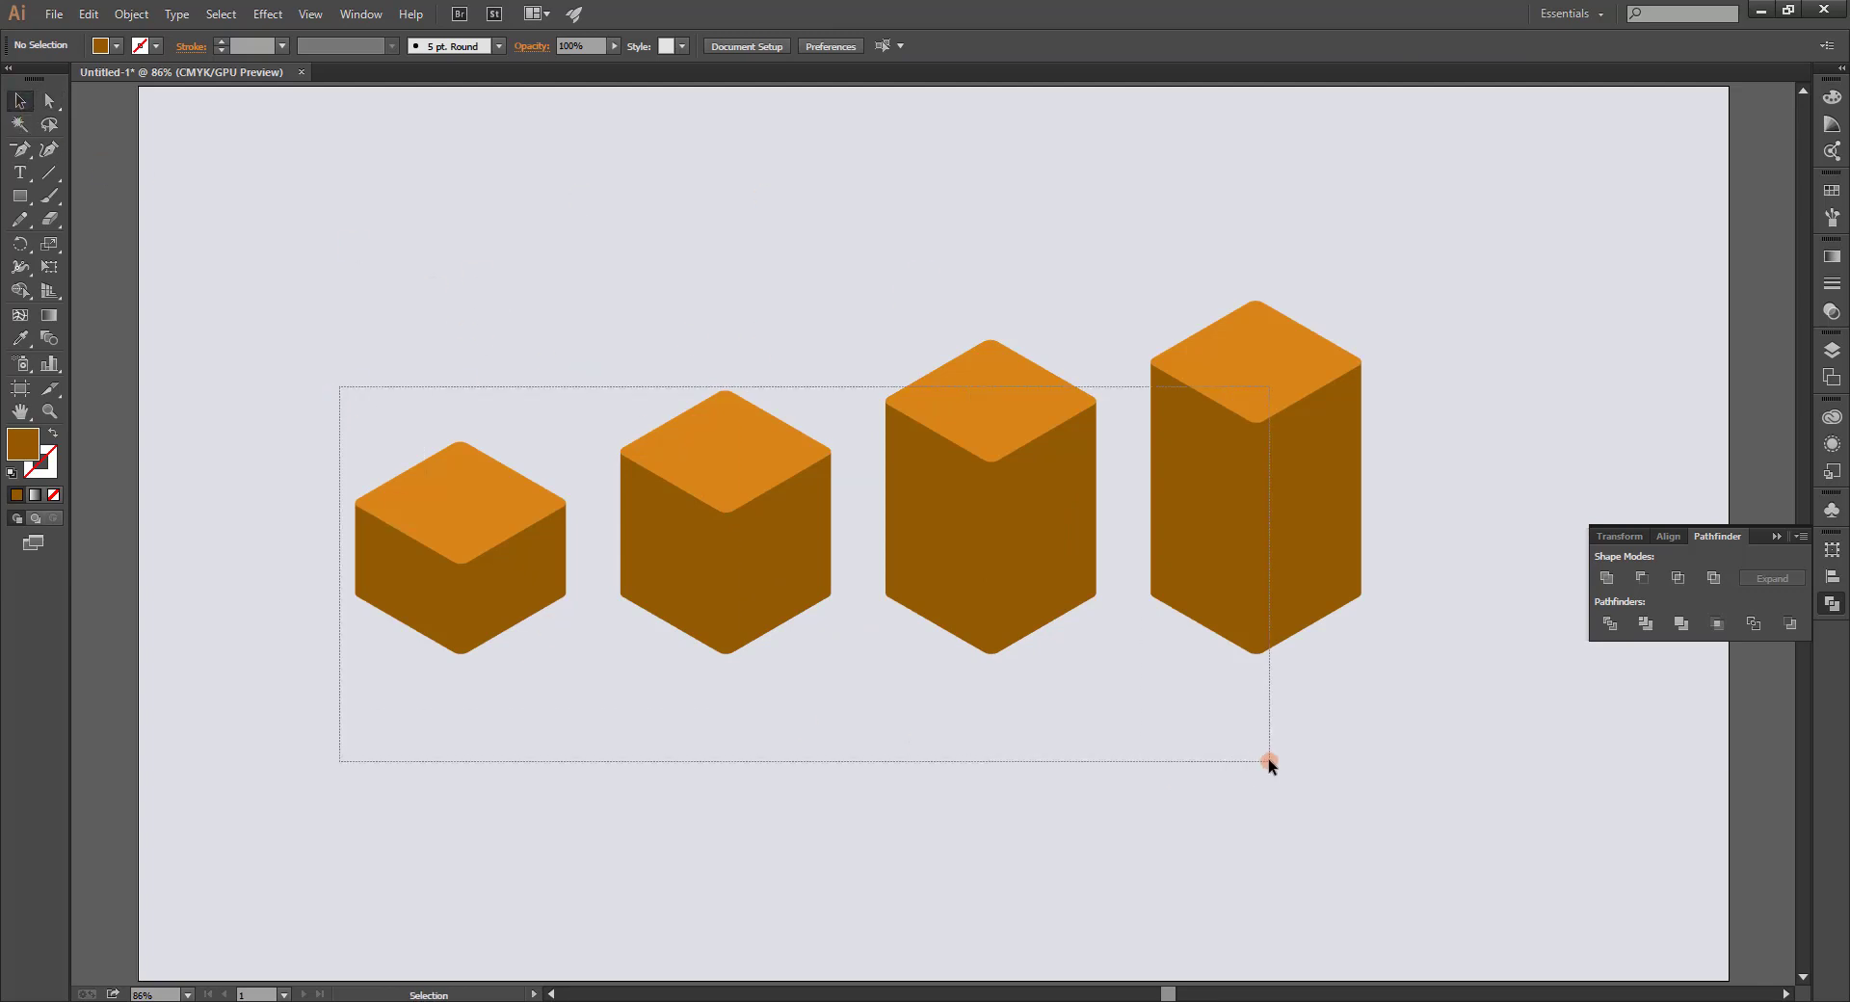
{"action": "left_click", "coordinate": [1157, 747]}
{"action": "left_click_drag", "start_coordinate": [1082, 731], "coordinate": [1184, 806]}
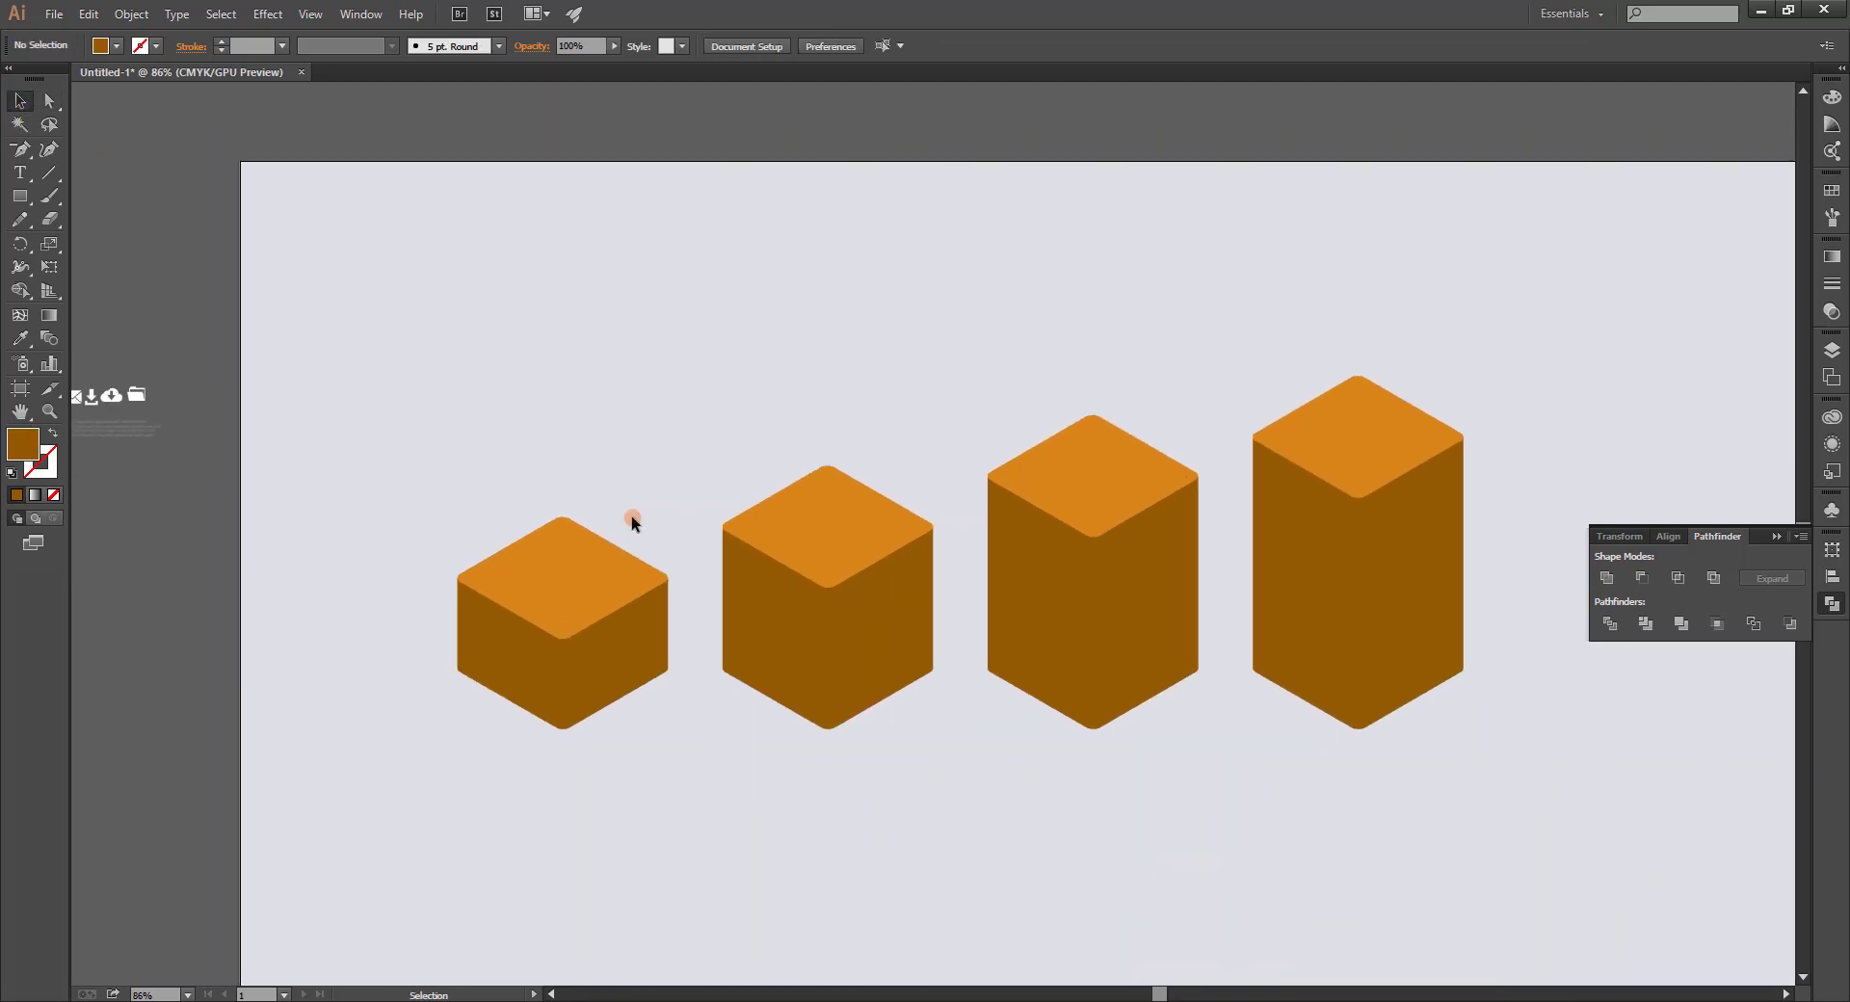
{"action": "left_click_drag", "start_coordinate": [574, 730], "coordinate": [632, 702]}
{"action": "left_click", "coordinate": [567, 462]}
Draw a 1 pt black vertical line up from the first cube's bottom corner.
{"action": "left_click", "coordinate": [44, 176]}
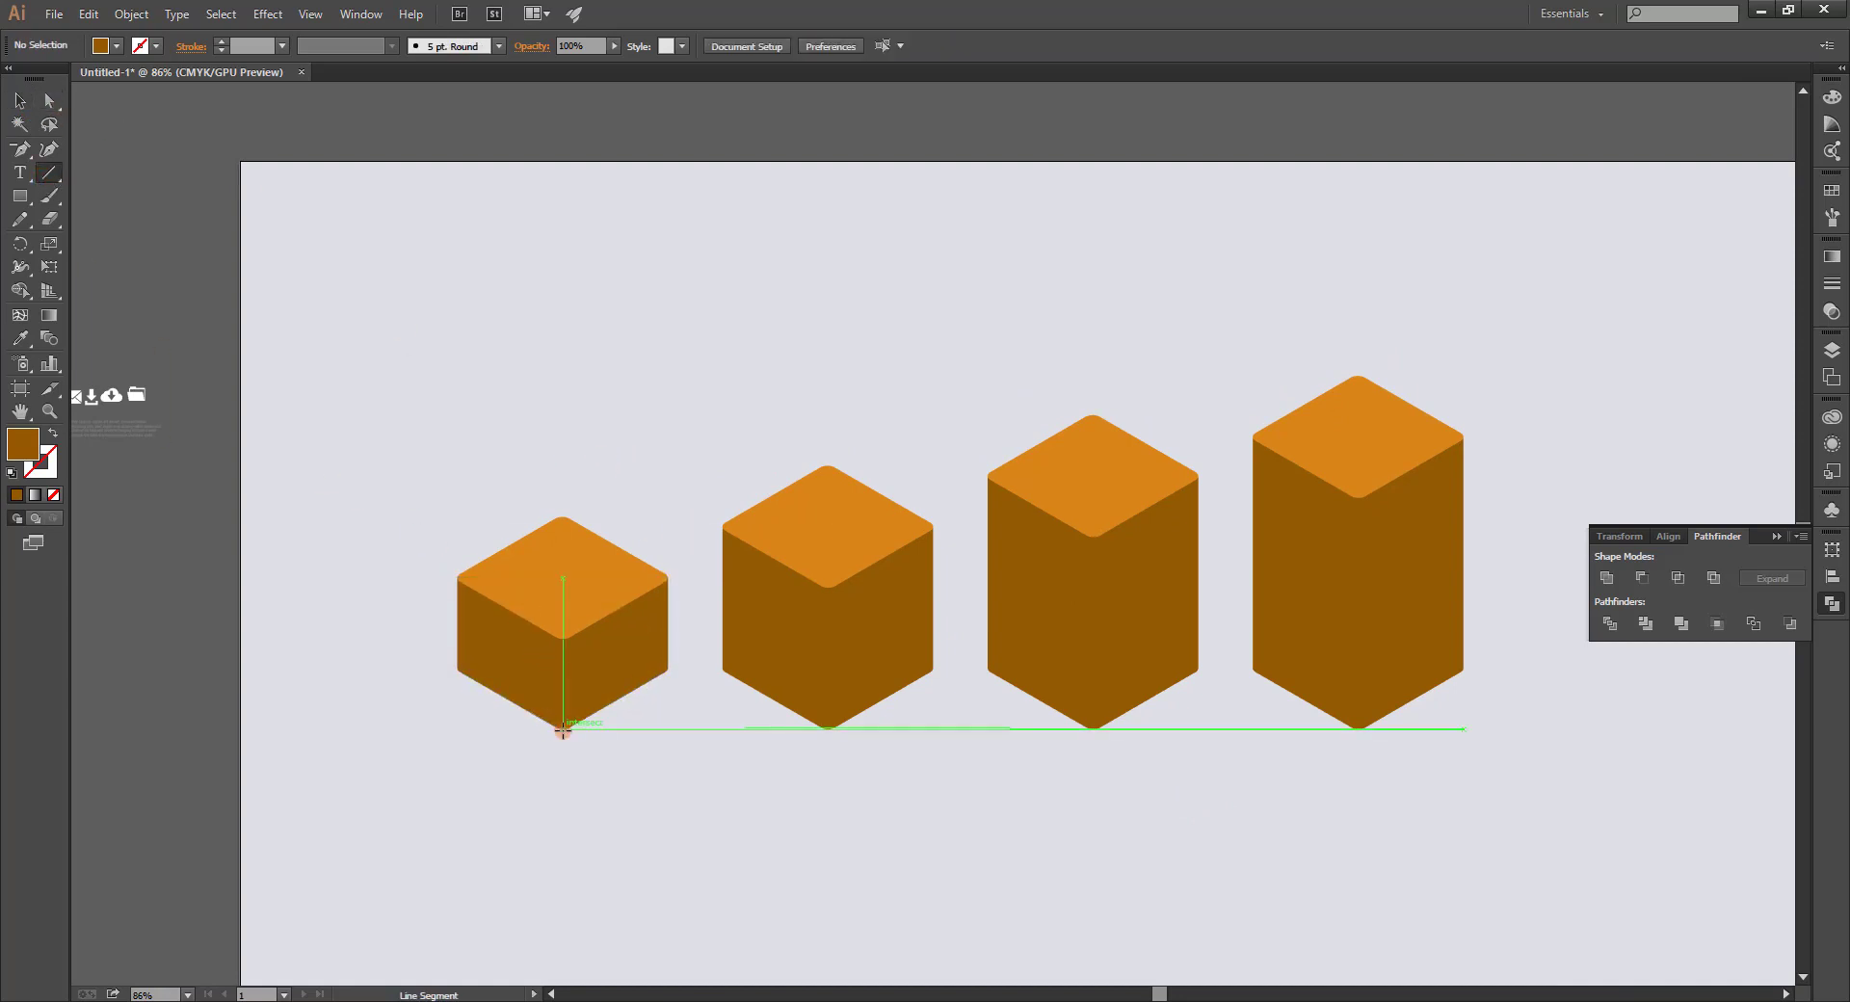
{"action": "left_click_drag", "start_coordinate": [564, 729], "coordinate": [564, 371]}
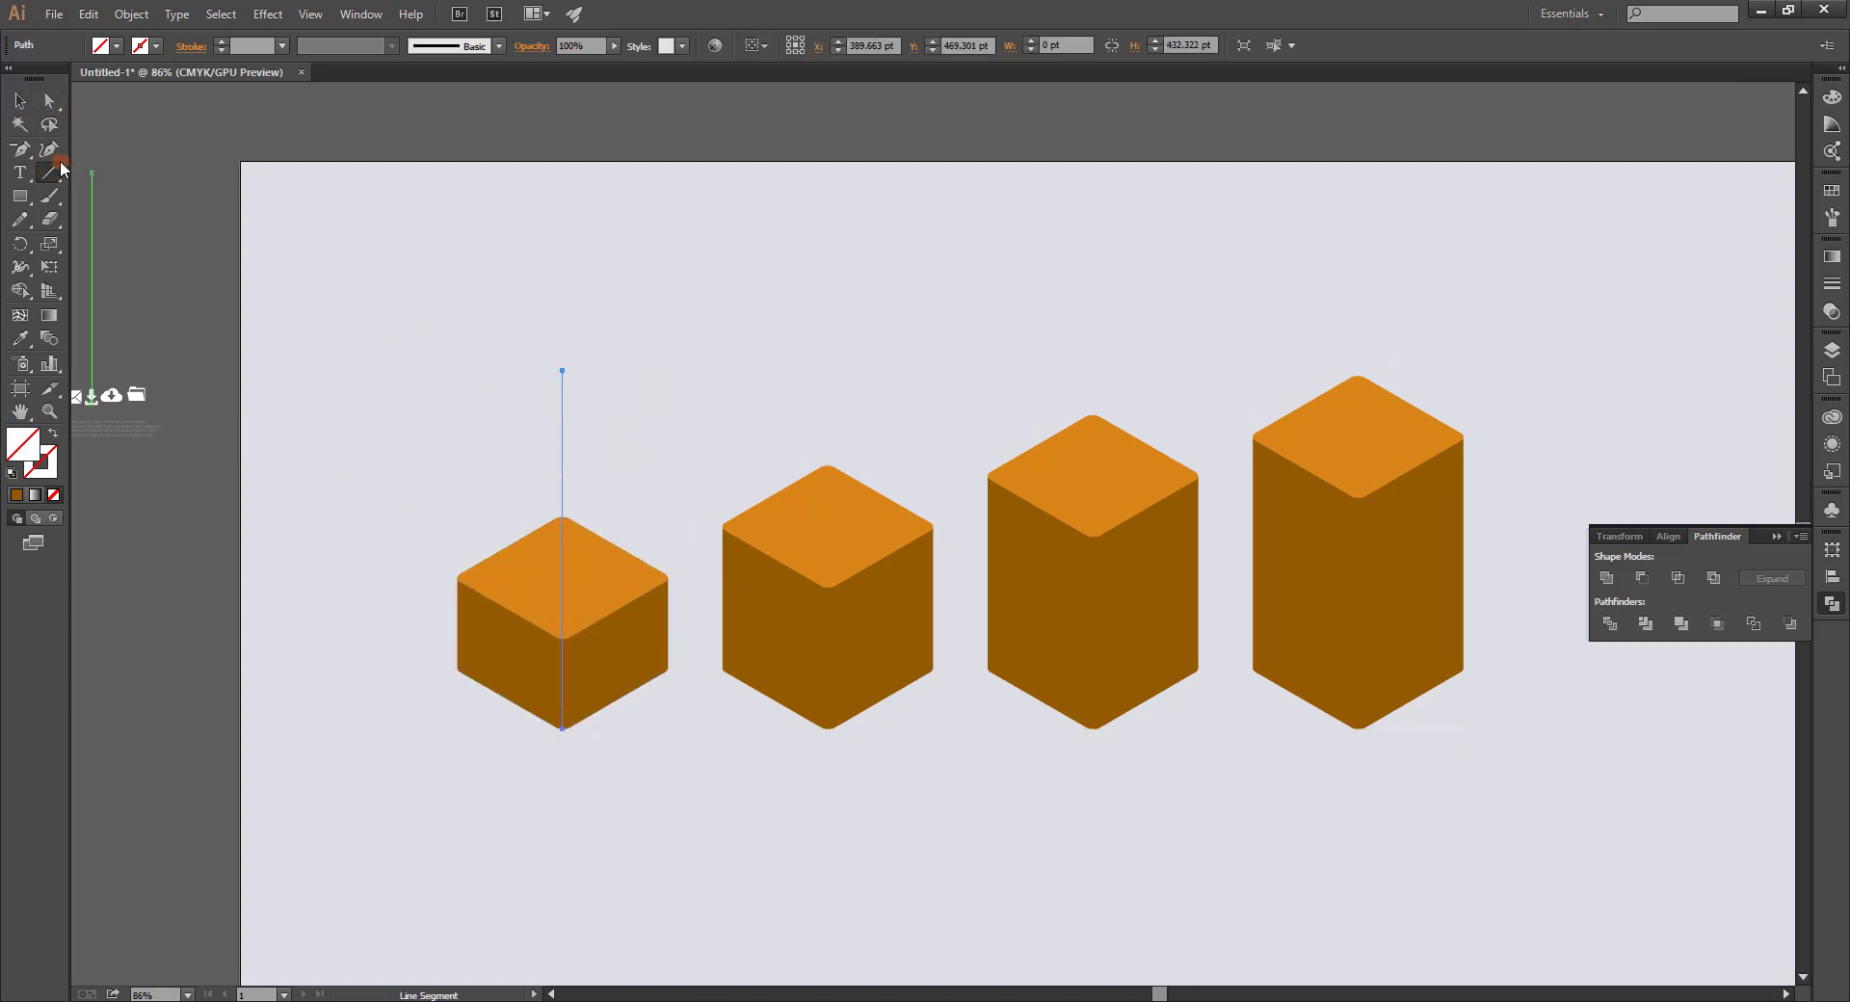
{"action": "type", "text": "v"}
{"action": "type", "text": "1"}
{"action": "key", "text": "Return"}
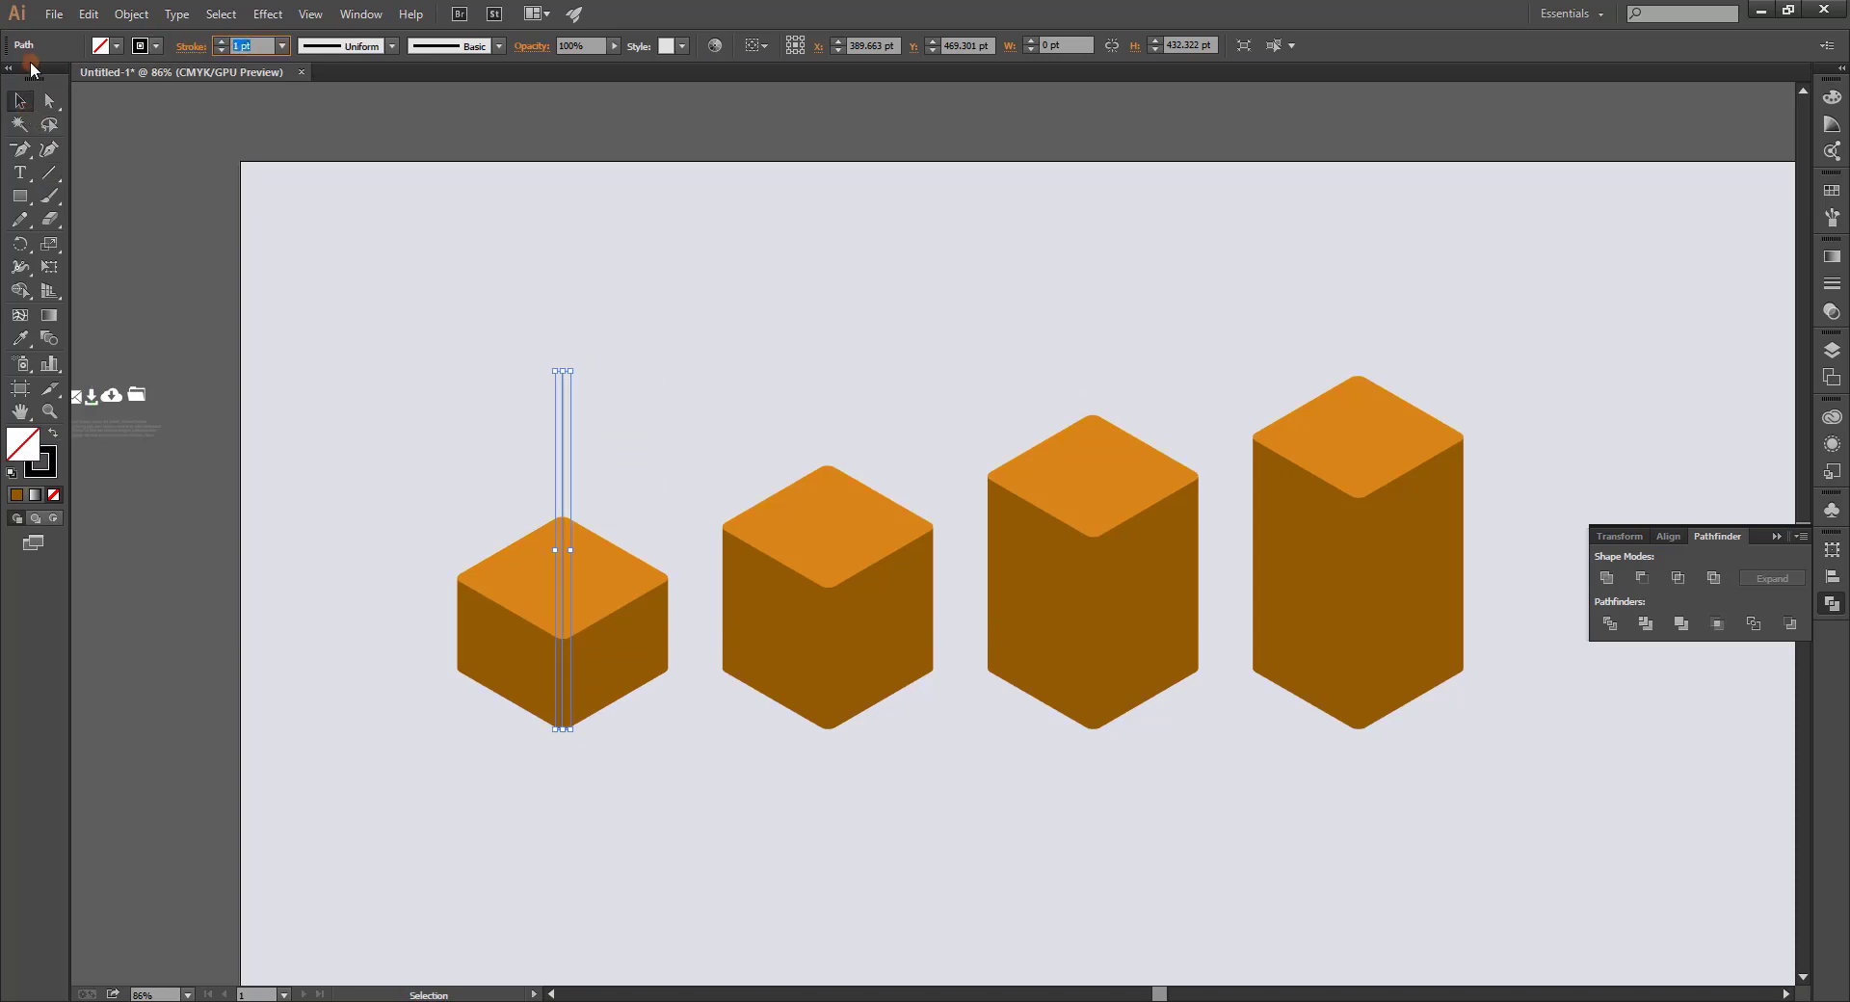
{"action": "left_click", "coordinate": [567, 439]}
Copy the vertical line over the second cube and repeat for the third and fourth.
{"action": "left_click_drag", "start_coordinate": [563, 436], "coordinate": [829, 497]}
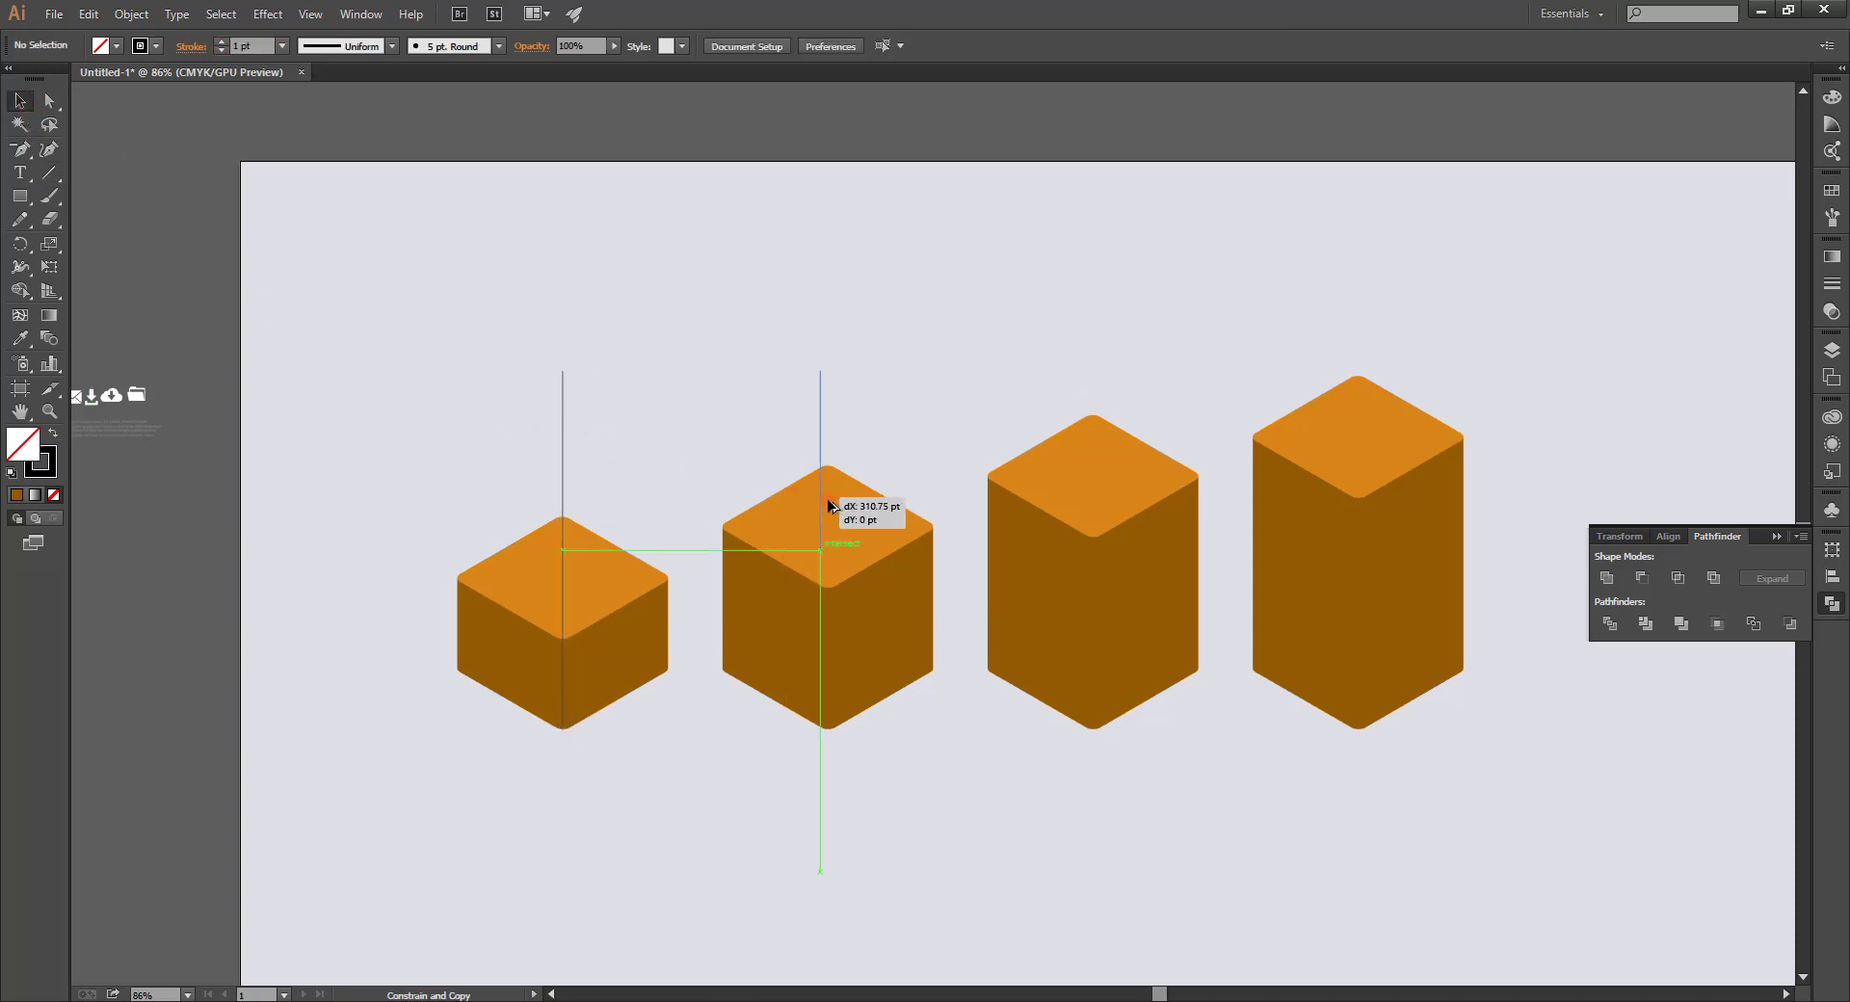
{"action": "key", "text": "ctrl+d"}
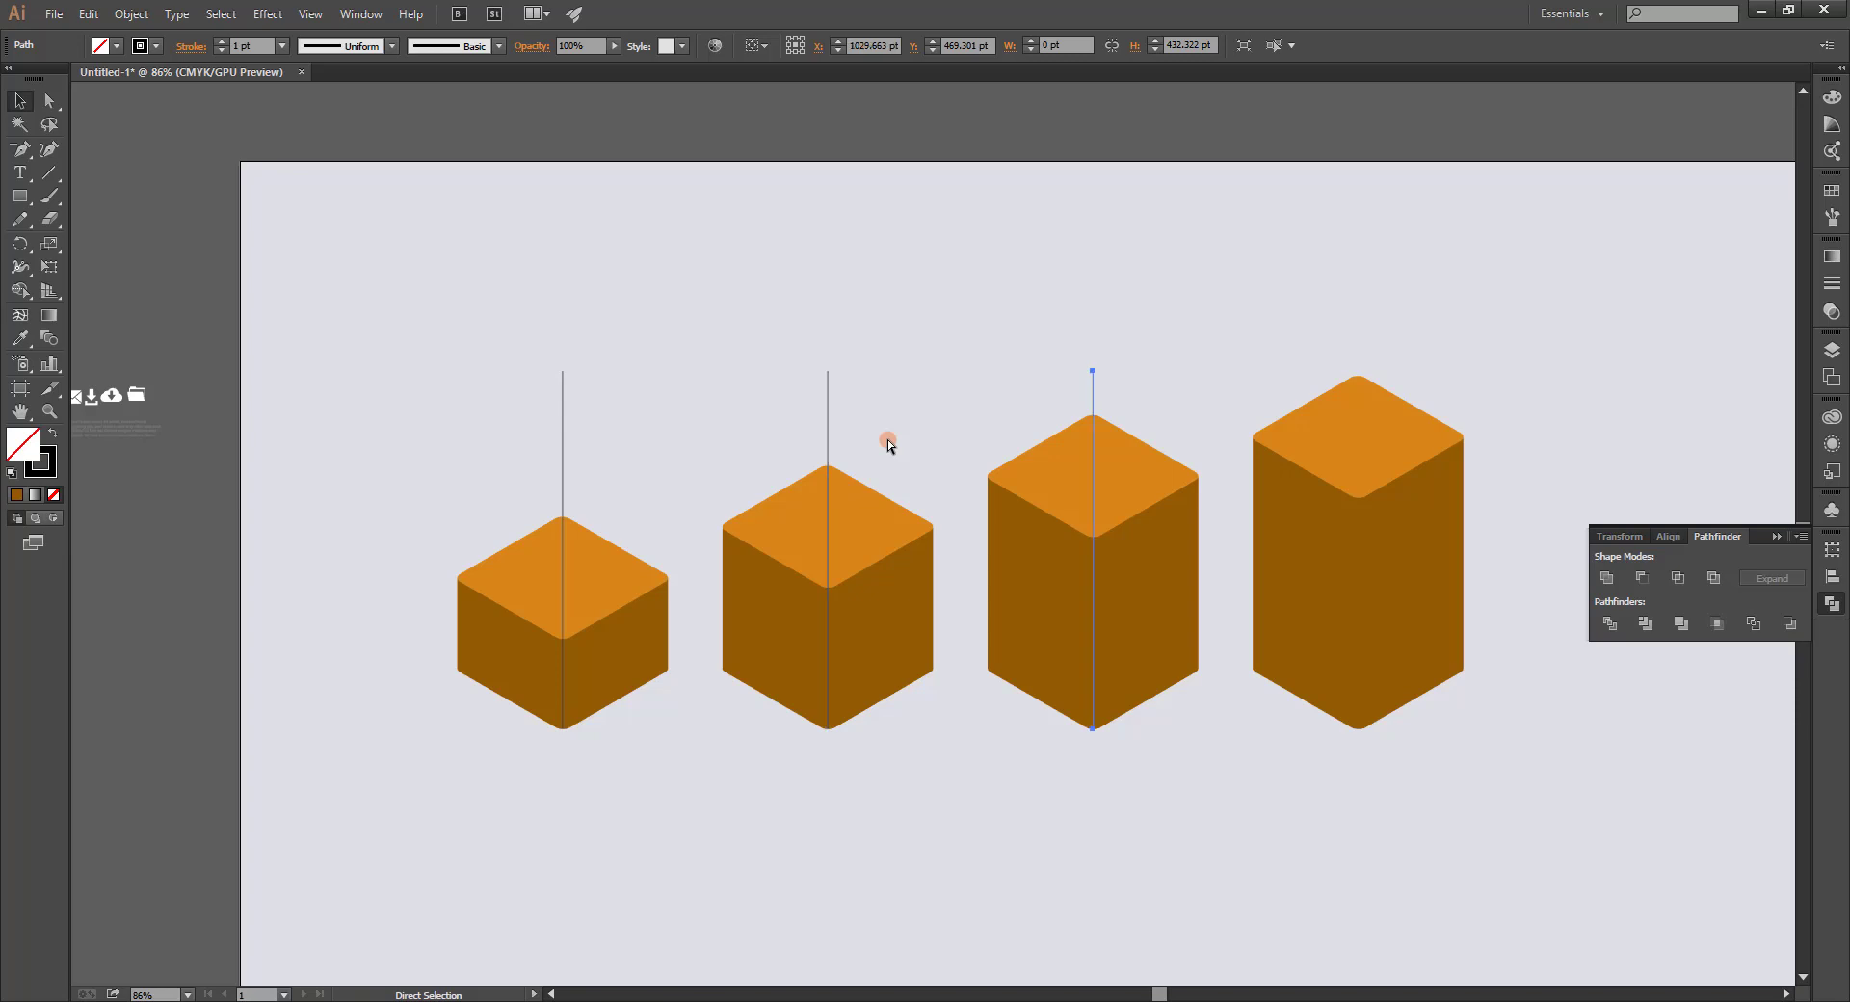
{"action": "key", "text": "ctrl+d"}
{"action": "left_click", "coordinate": [512, 516]}
{"action": "left_click_drag", "start_coordinate": [630, 479], "coordinate": [632, 481]}
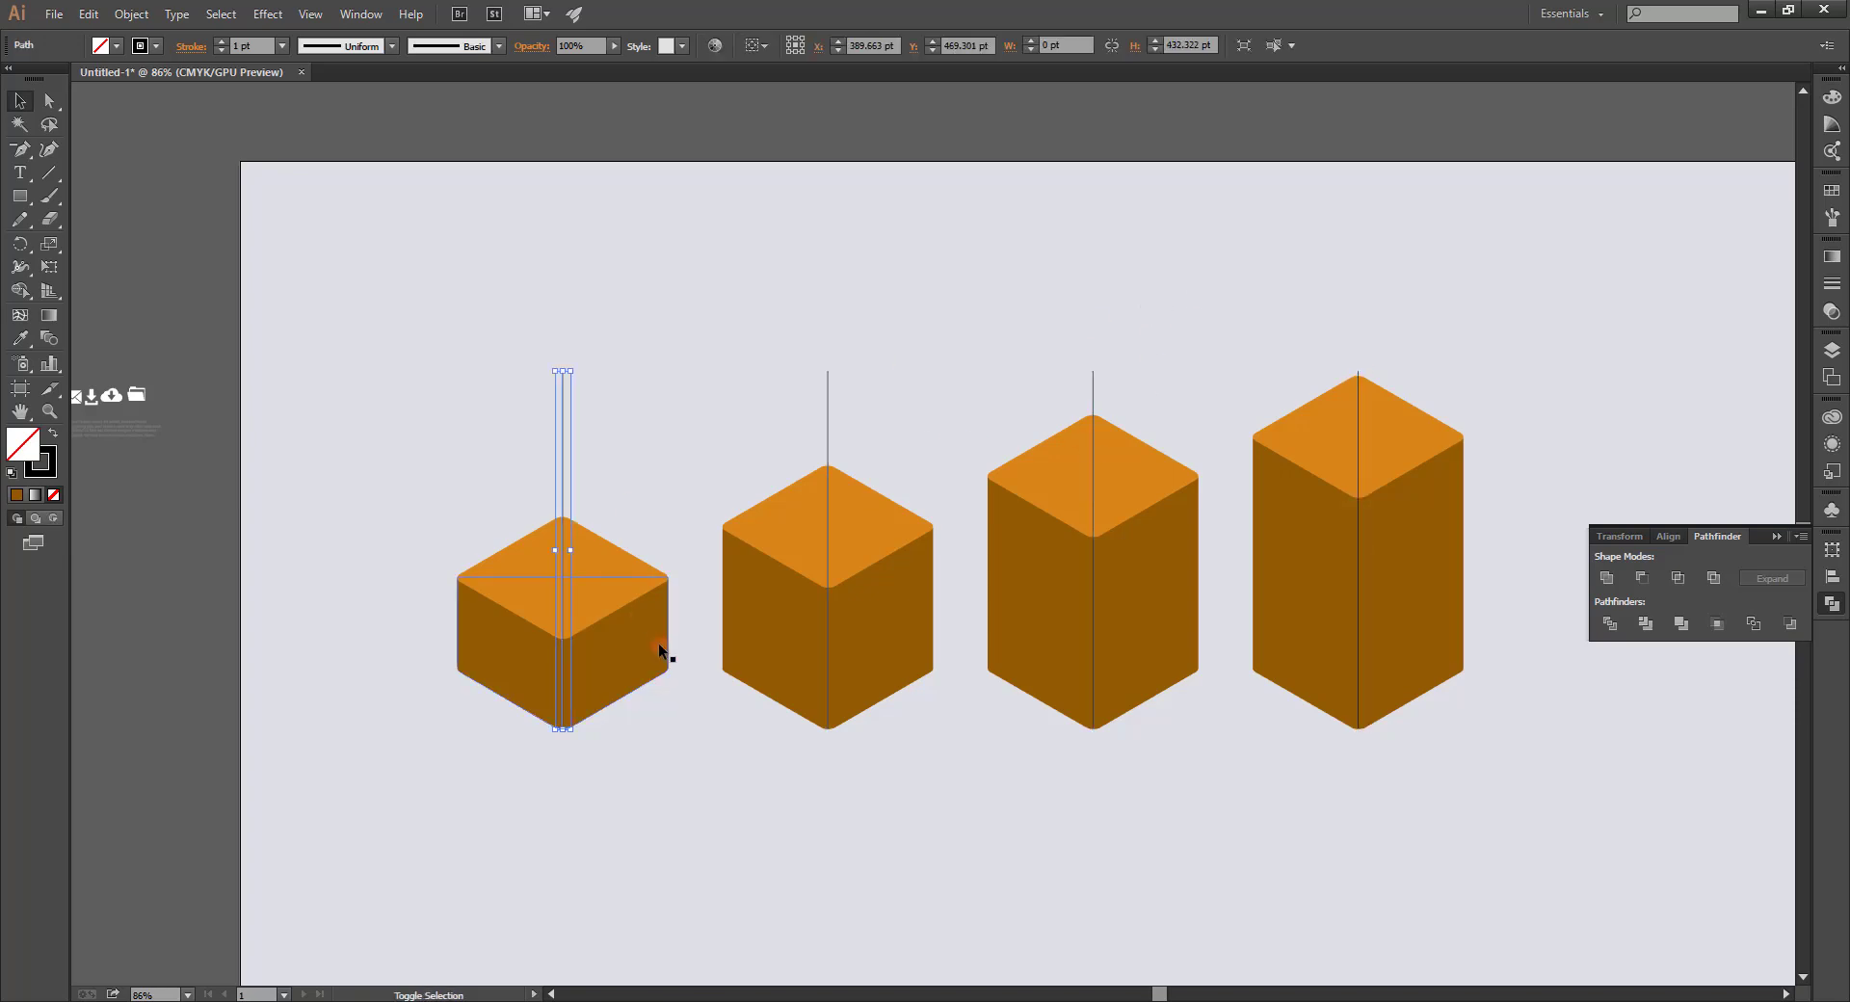
{"action": "left_click", "coordinate": [467, 673], "text": "shift"}
{"action": "left_click", "coordinate": [466, 672], "text": "shift"}
{"action": "left_click", "coordinate": [505, 807]}
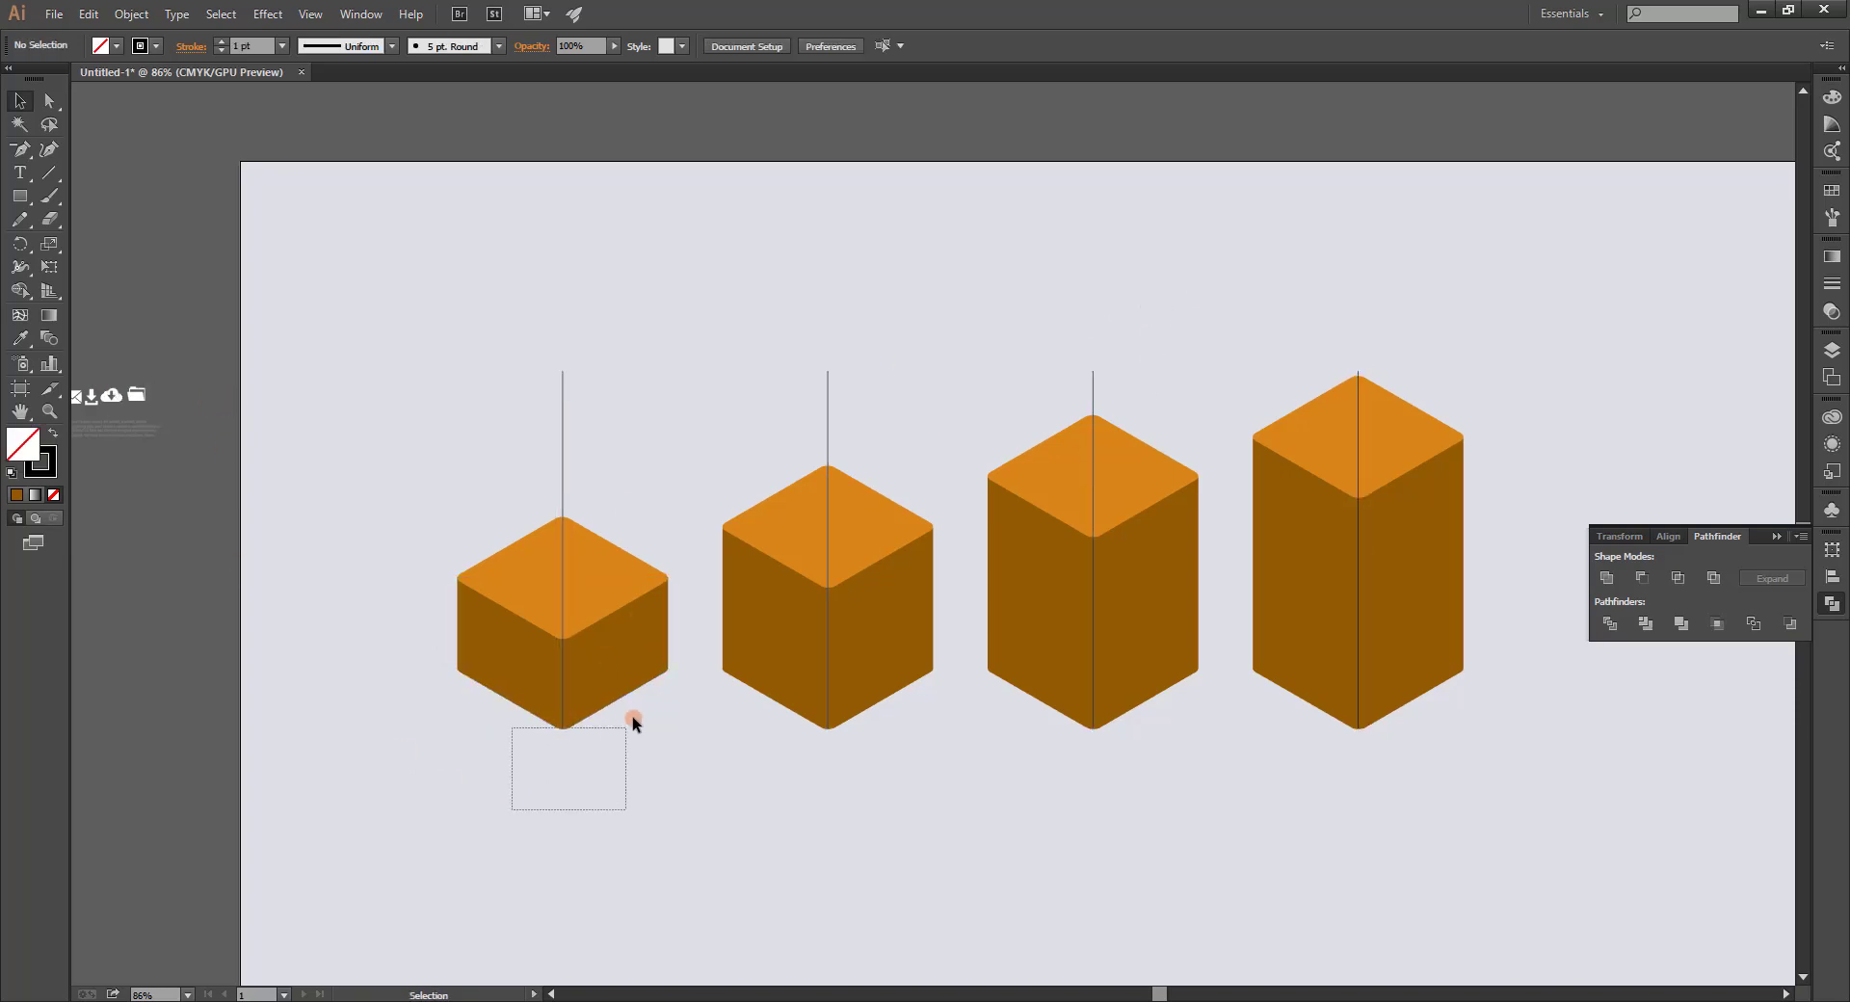
Select all four cubes with their lines and set up the Shape Builder tool.
{"action": "left_click_drag", "start_coordinate": [632, 715], "coordinate": [628, 721]}
{"action": "left_click_drag", "start_coordinate": [809, 761], "coordinate": [896, 704]}
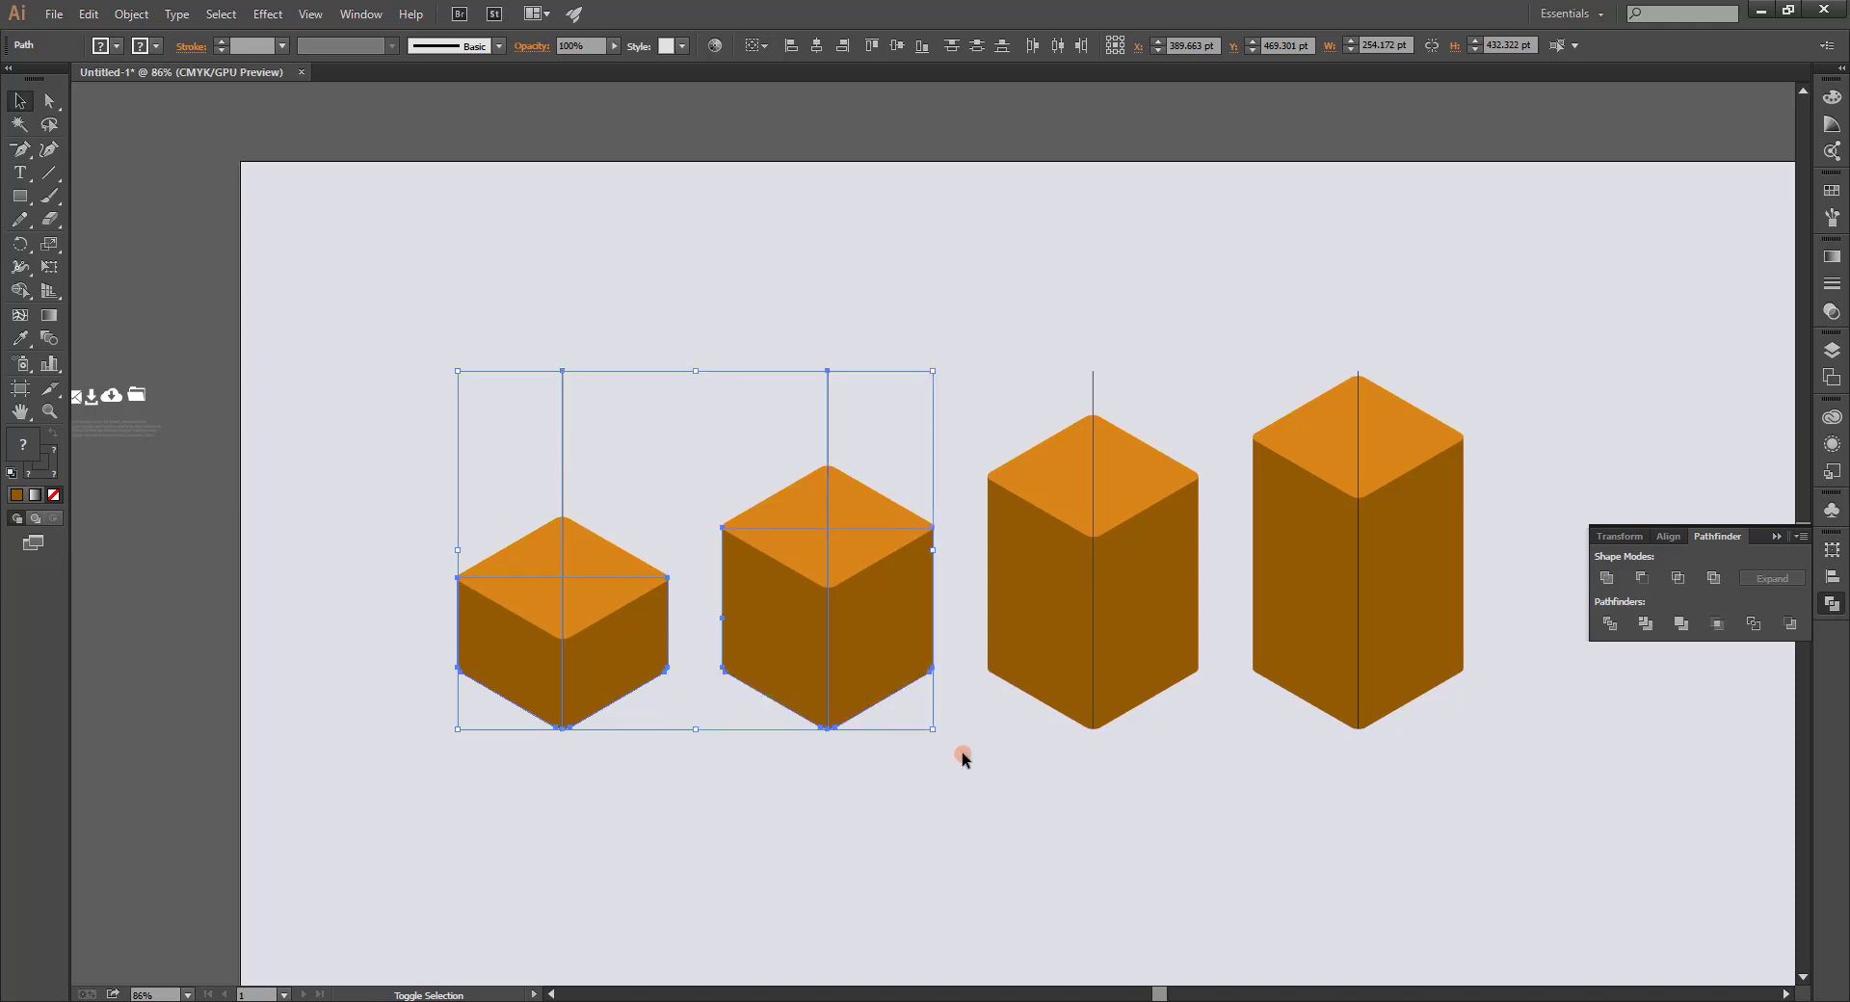
{"action": "left_click_drag", "start_coordinate": [993, 761], "coordinate": [1221, 714]}
{"action": "left_click_drag", "start_coordinate": [1272, 756], "coordinate": [1433, 681]}
{"action": "left_click", "coordinate": [114, 46]}
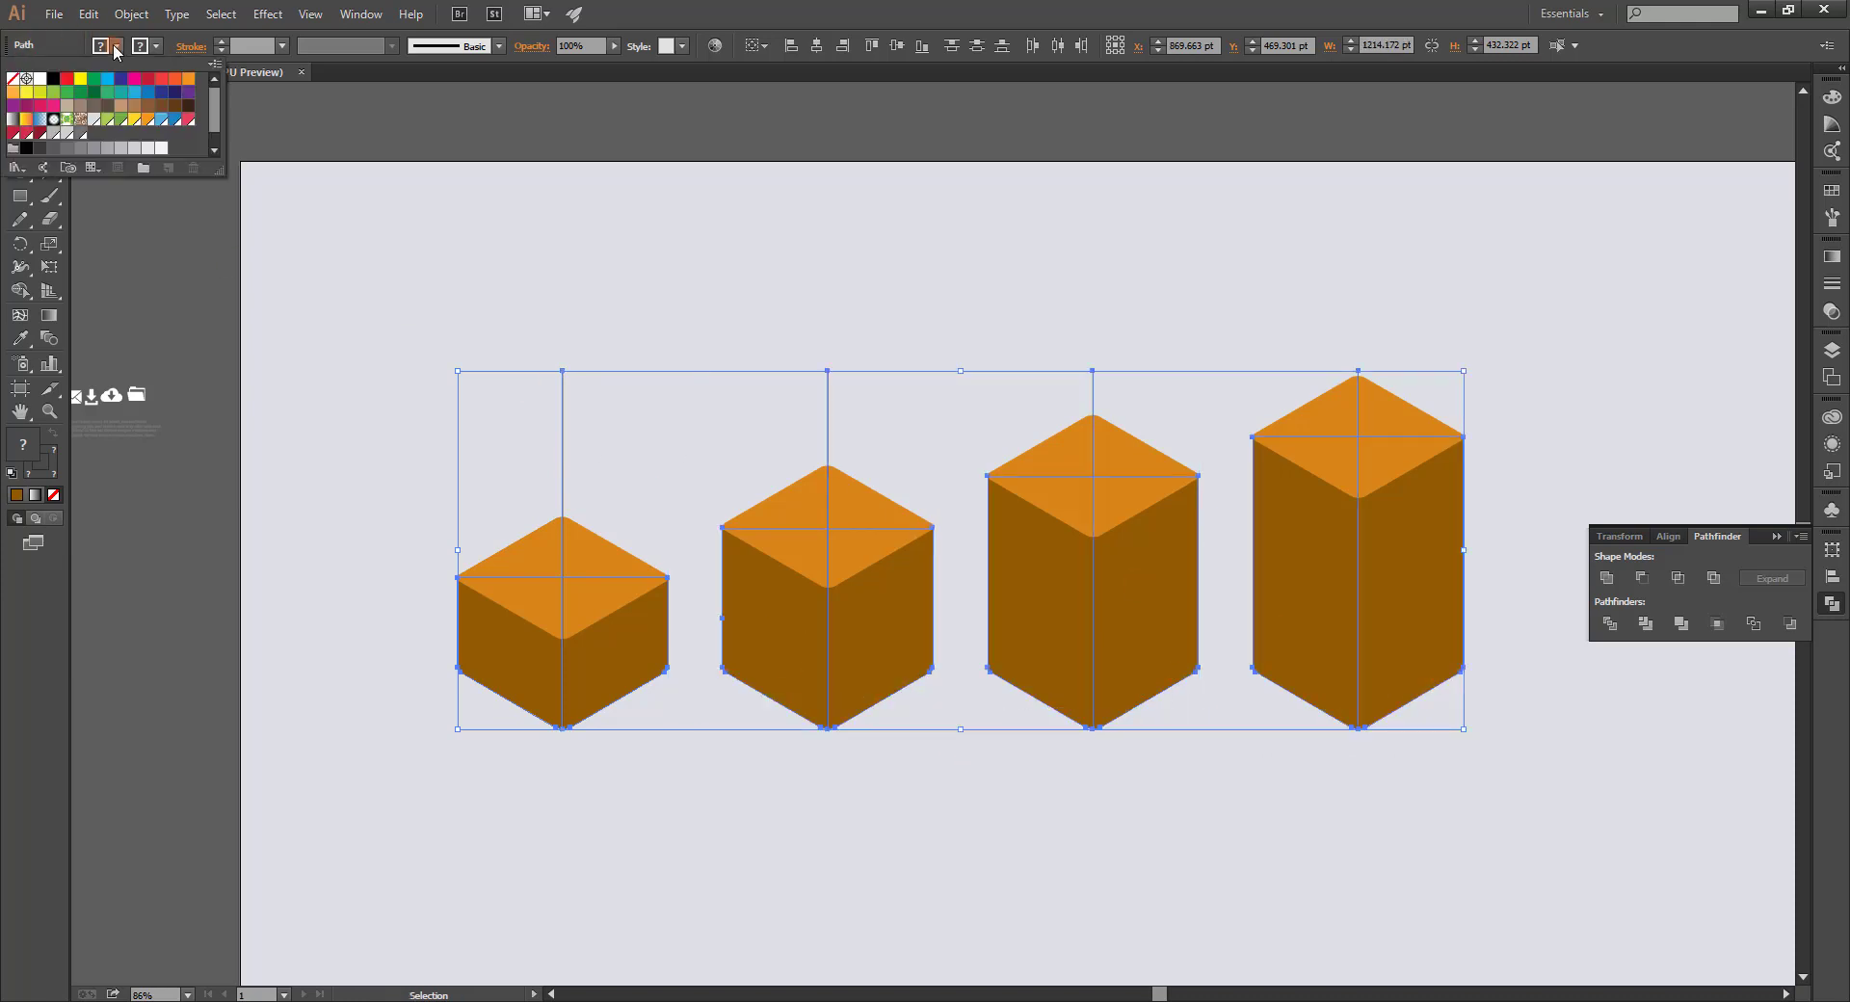
{"action": "double_click", "coordinate": [19, 289]}
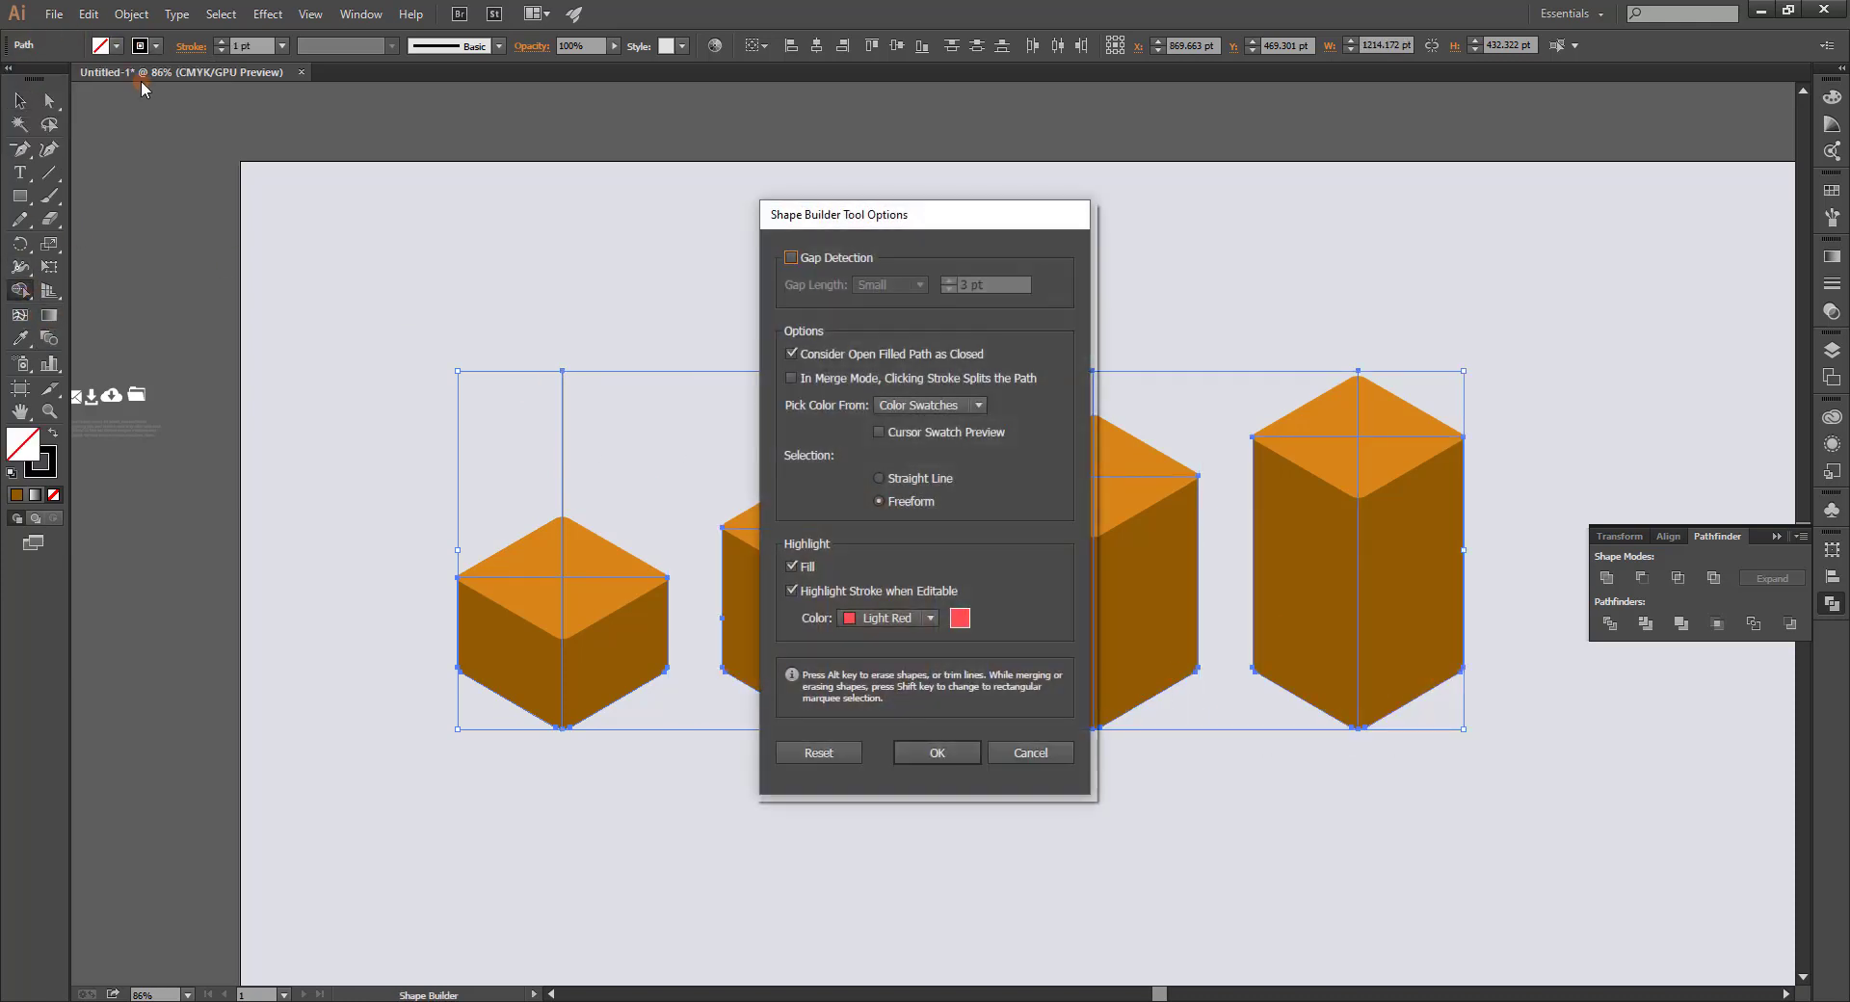
{"action": "key", "text": "Return"}
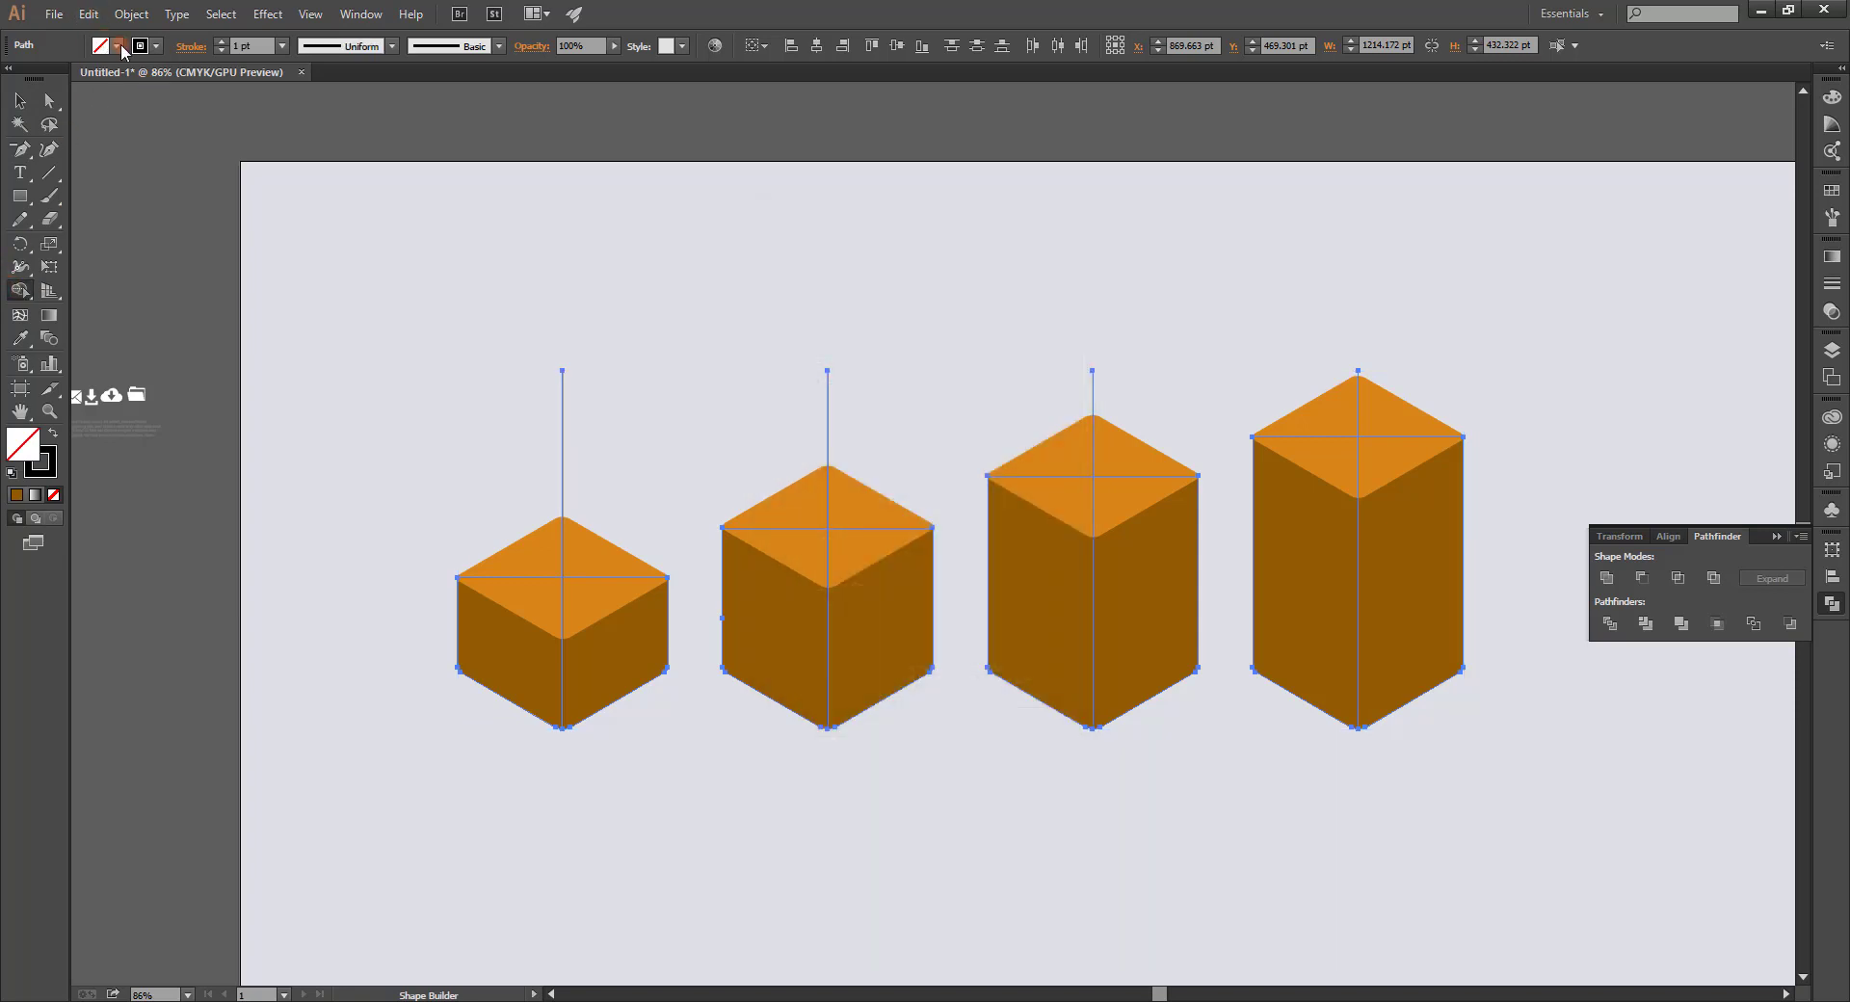
Set the fill colour to grey and the stroke to None.
{"action": "left_click", "coordinate": [115, 47]}
{"action": "left_click", "coordinate": [97, 147]}
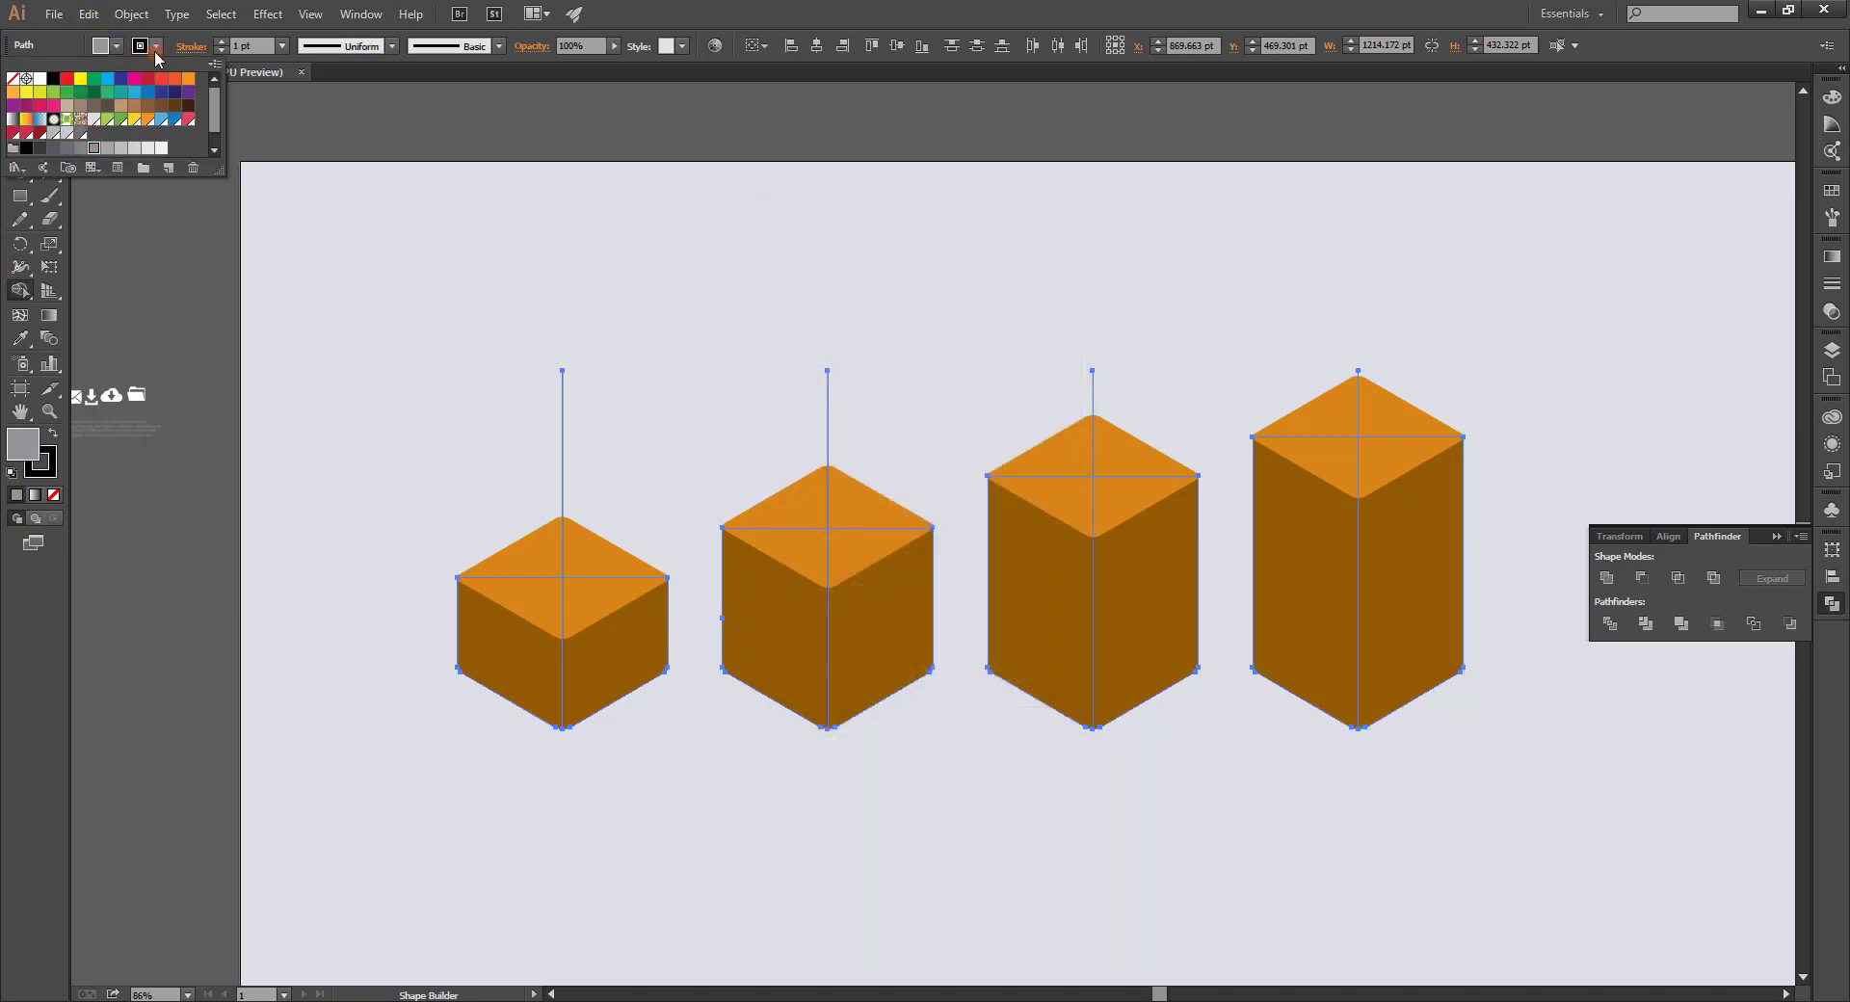
{"action": "left_click", "coordinate": [156, 56]}
{"action": "left_click", "coordinate": [141, 48]}
{"action": "left_click", "coordinate": [17, 81]}
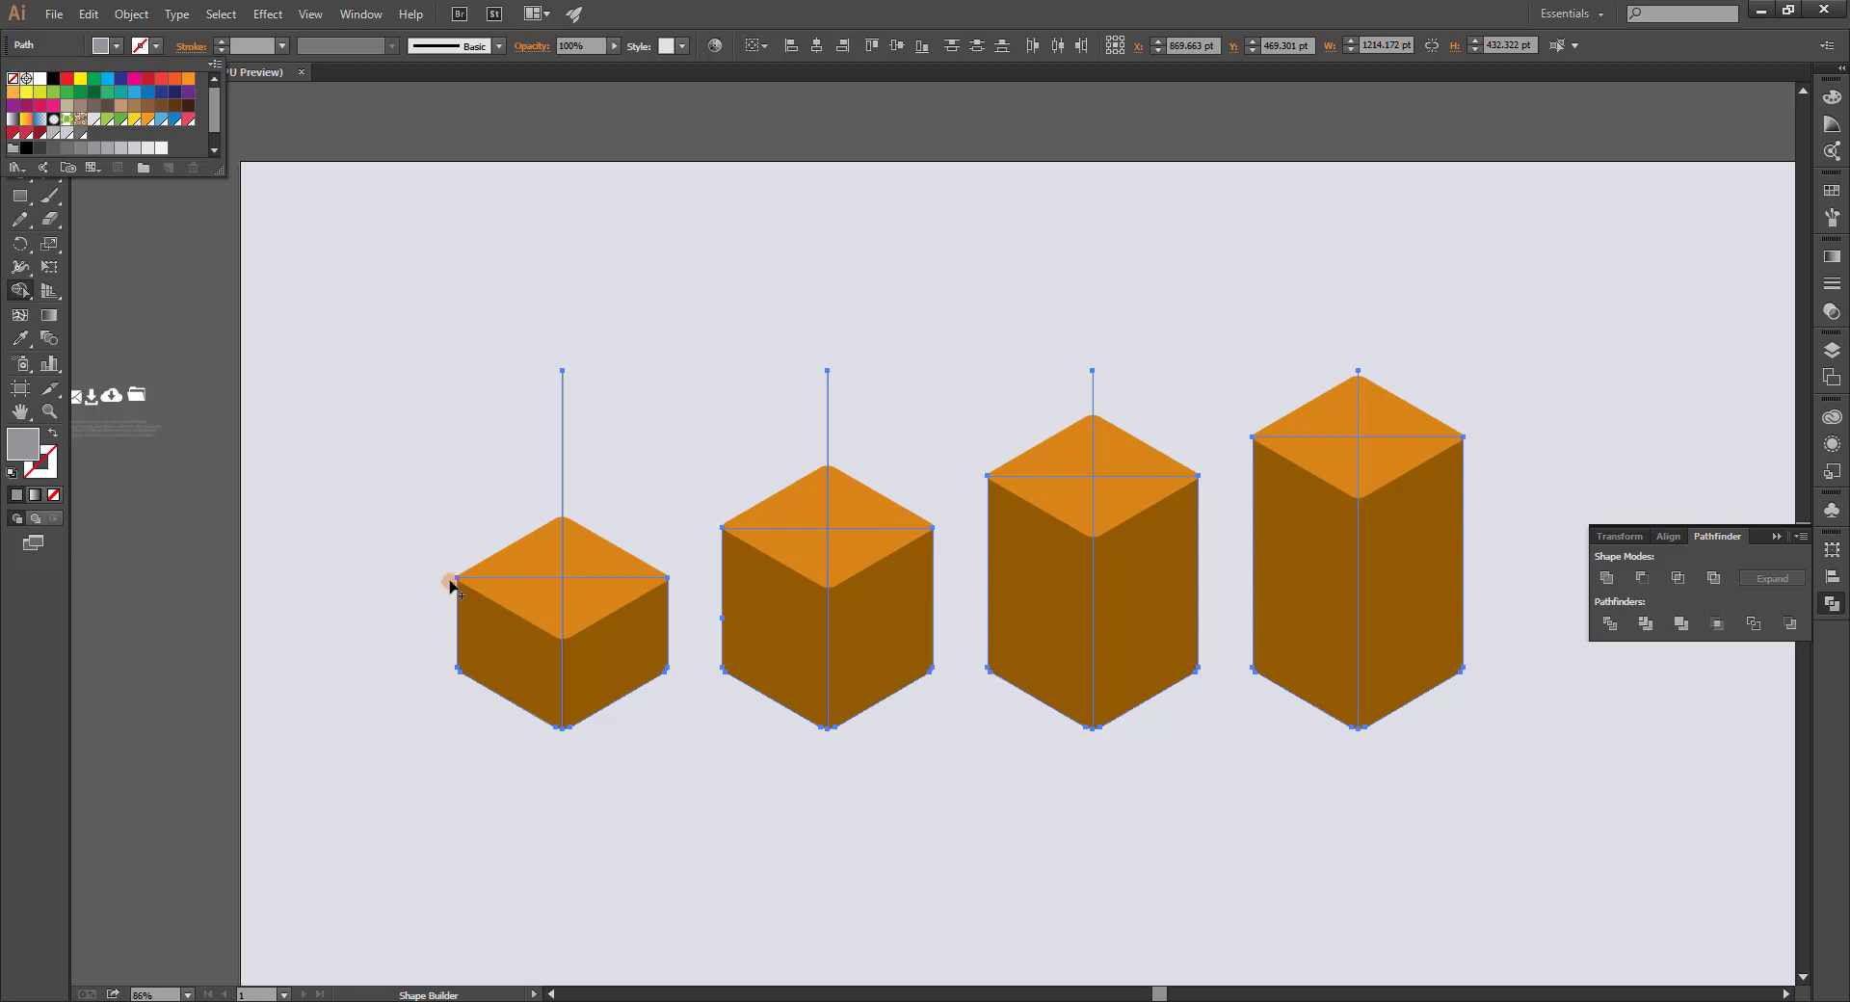
Paint the right face of each of the four cubes grey with Shape Builder.
{"action": "left_click", "coordinate": [624, 696]}
{"action": "left_click", "coordinate": [625, 694]}
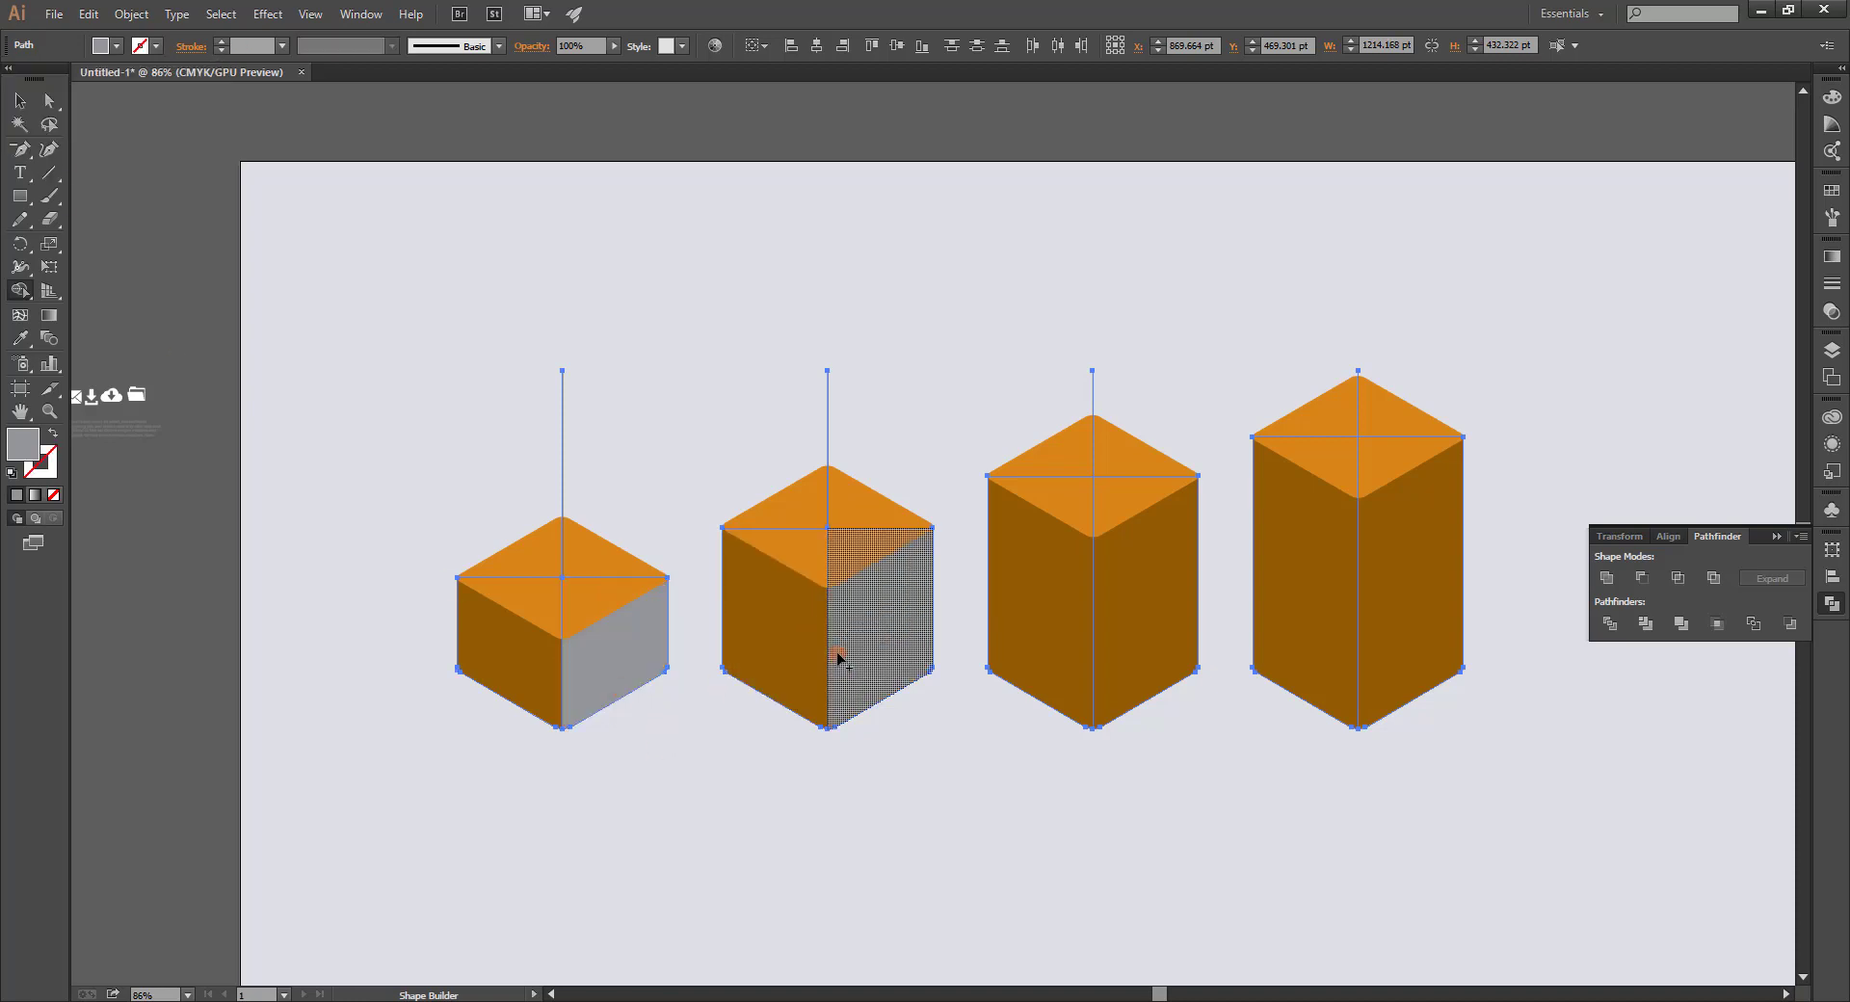
{"action": "left_click", "coordinate": [838, 654]}
{"action": "left_click", "coordinate": [1096, 660]}
{"action": "left_click", "coordinate": [1425, 632]}
Select and delete the vertical connector lines above the cubes.
{"action": "key", "text": "v"}
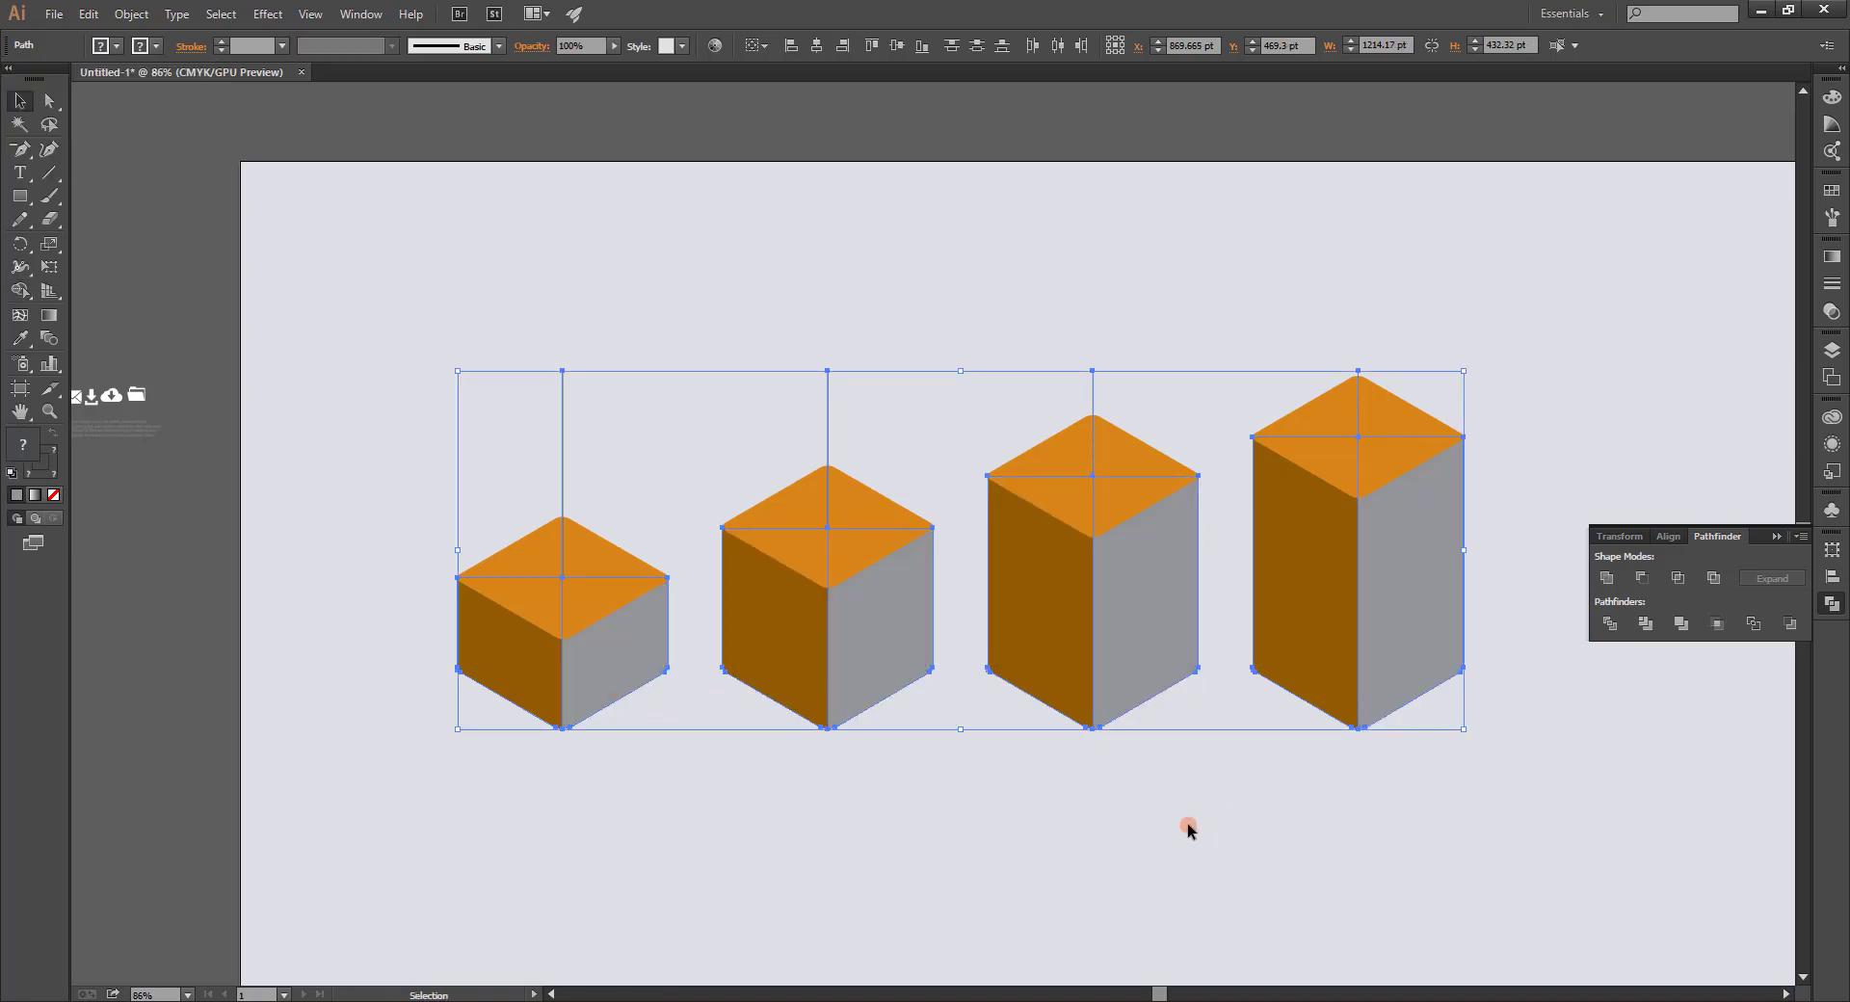
{"action": "left_click", "coordinate": [1186, 827]}
{"action": "key", "text": "ctrl+0"}
{"action": "left_click_drag", "start_coordinate": [326, 234], "coordinate": [1339, 299]}
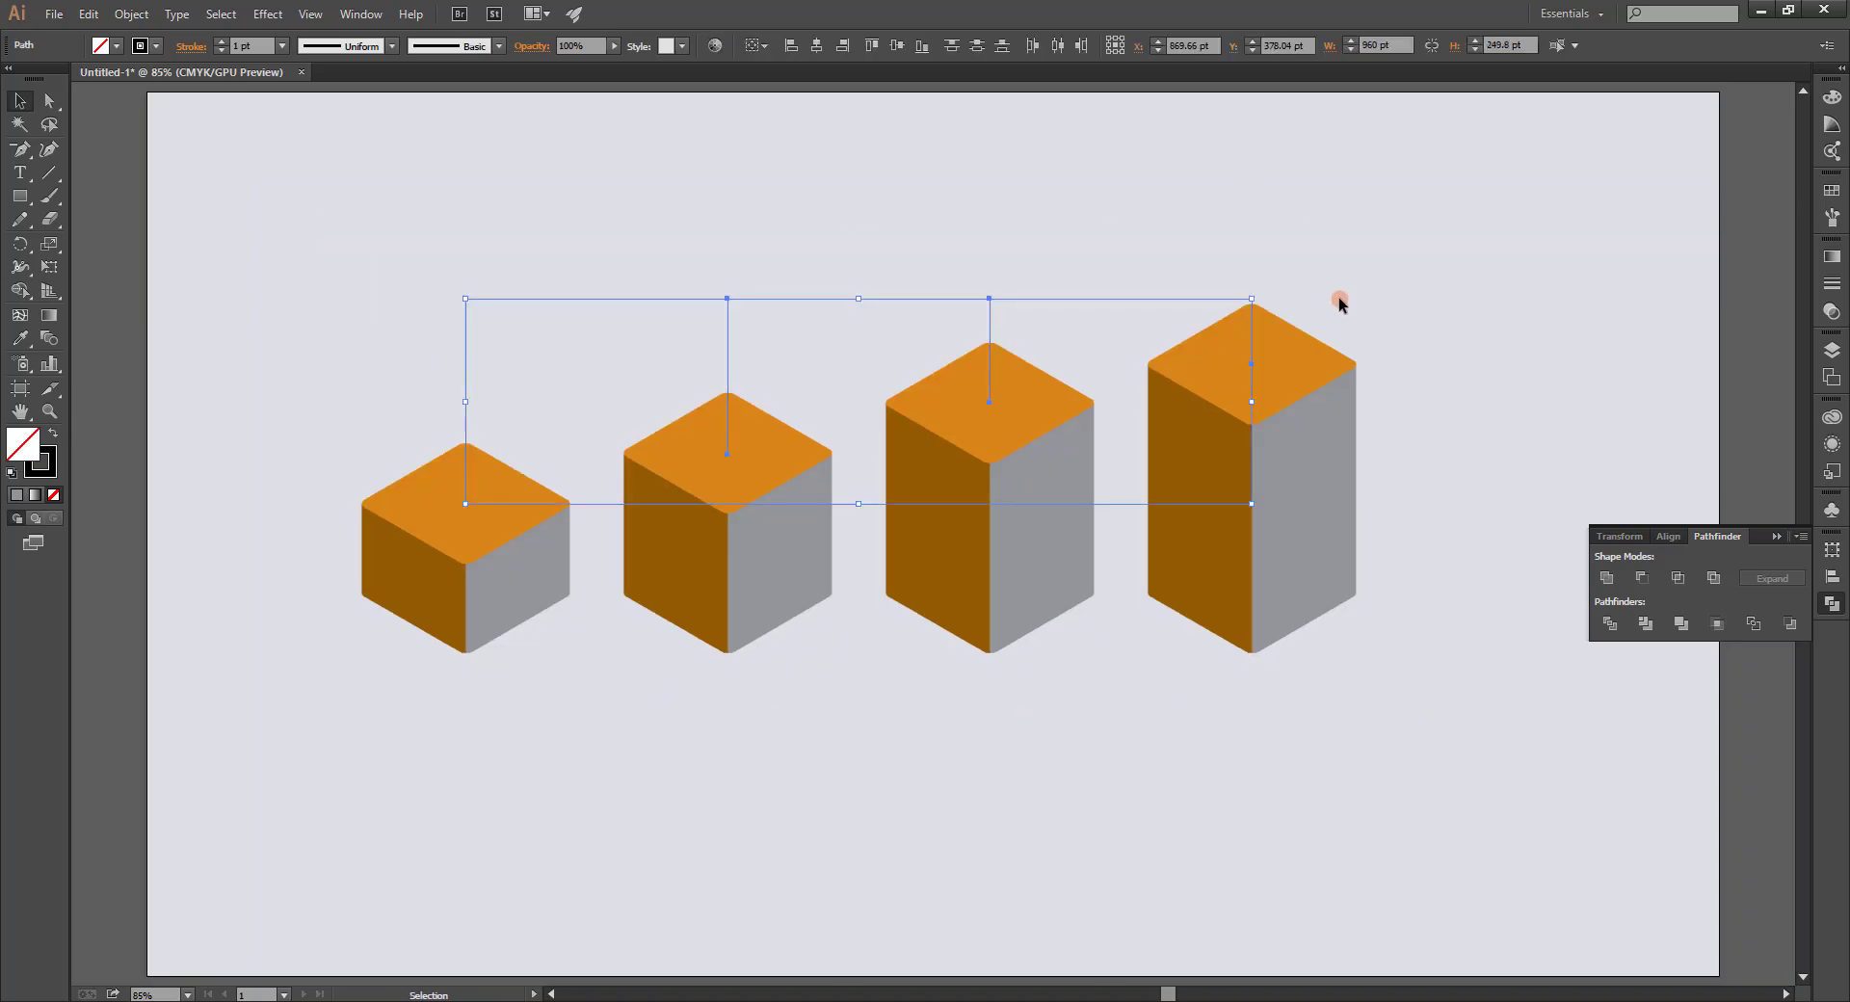
{"action": "key", "text": "Delete"}
Give the first cube's left and right faces the white gradient with the Eyedropper.
{"action": "left_click_drag", "start_coordinate": [569, 418], "coordinate": [781, 413]}
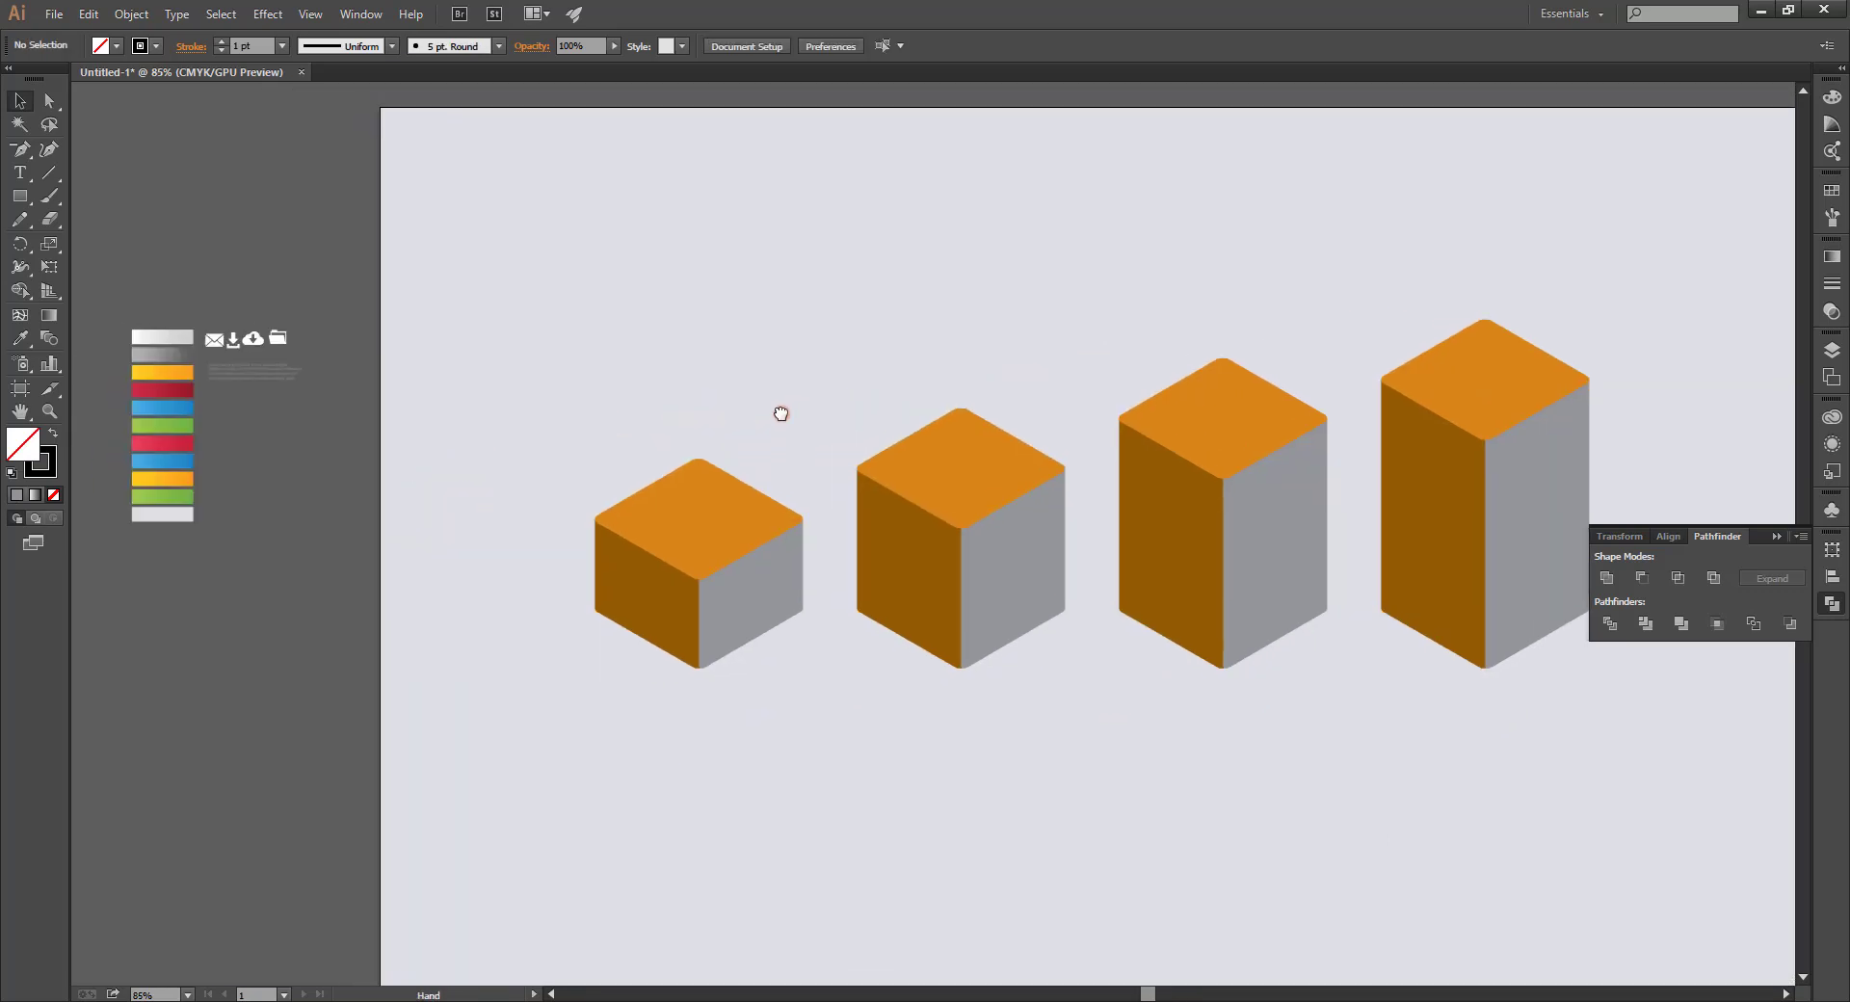
{"action": "left_click", "coordinate": [645, 586]}
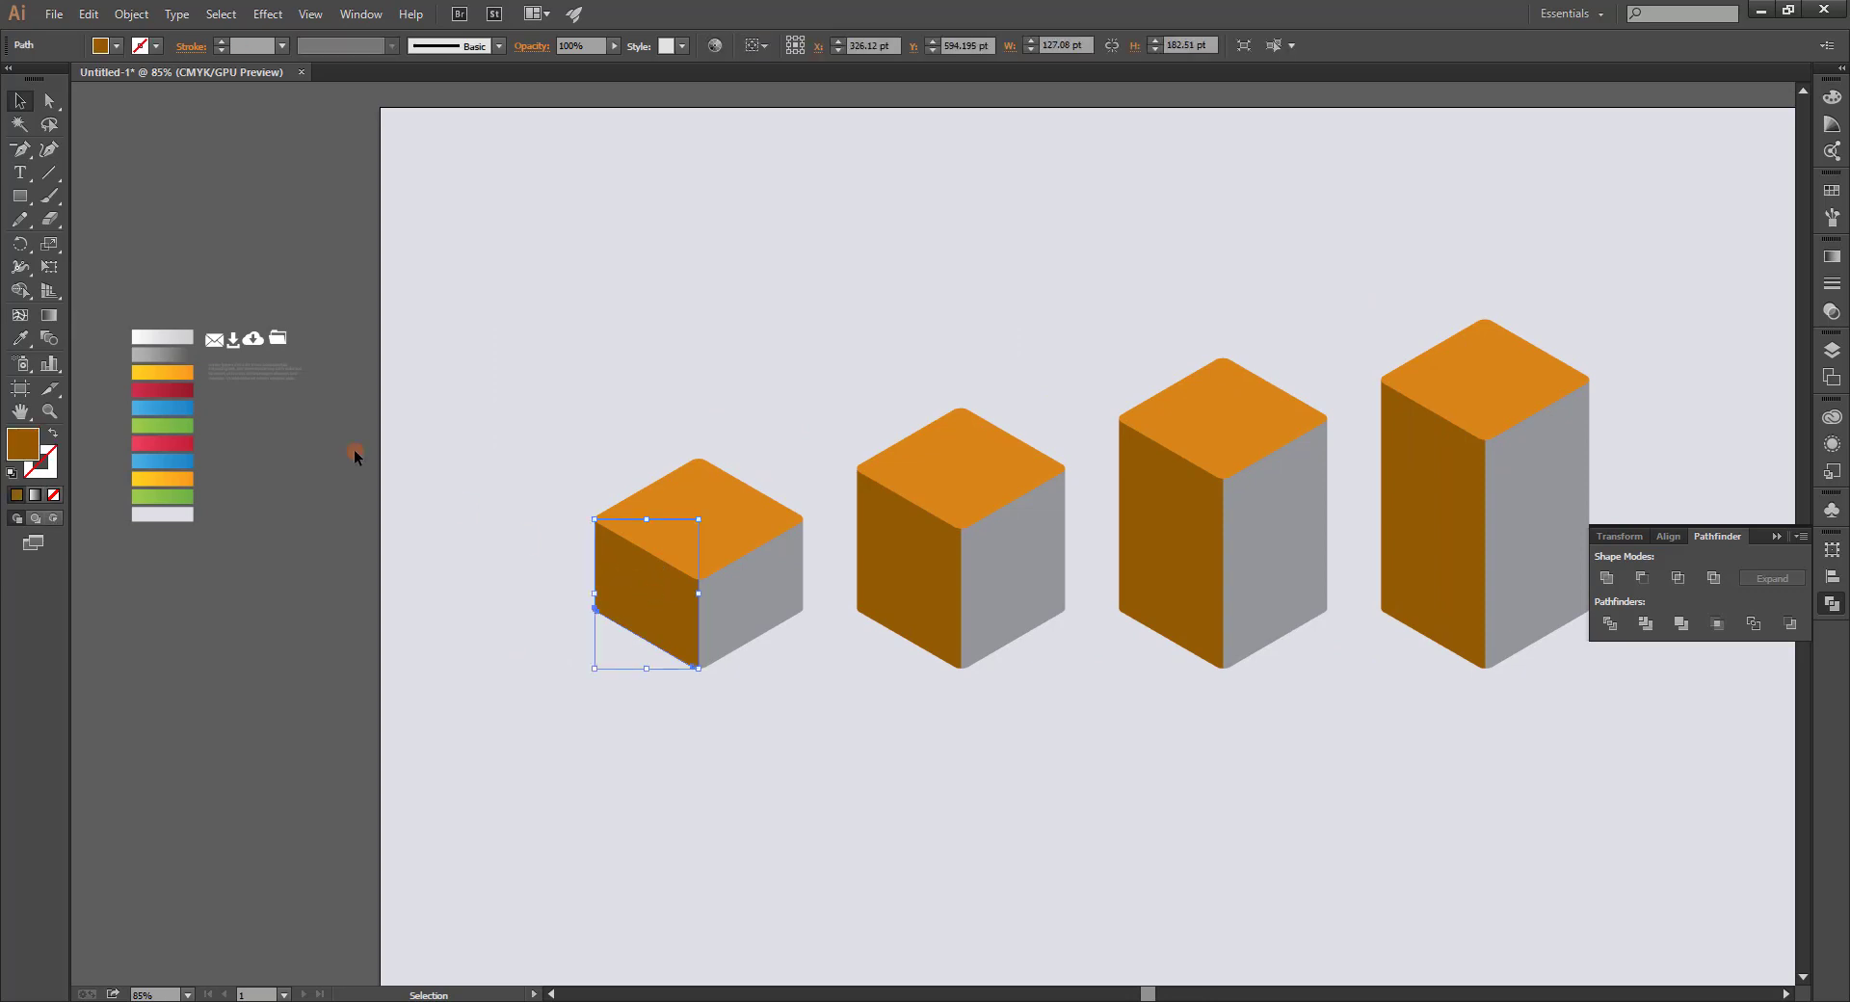
{"action": "key", "text": "i"}
{"action": "left_click", "coordinate": [178, 336]}
{"action": "left_click", "coordinate": [761, 588], "text": "ctrl"}
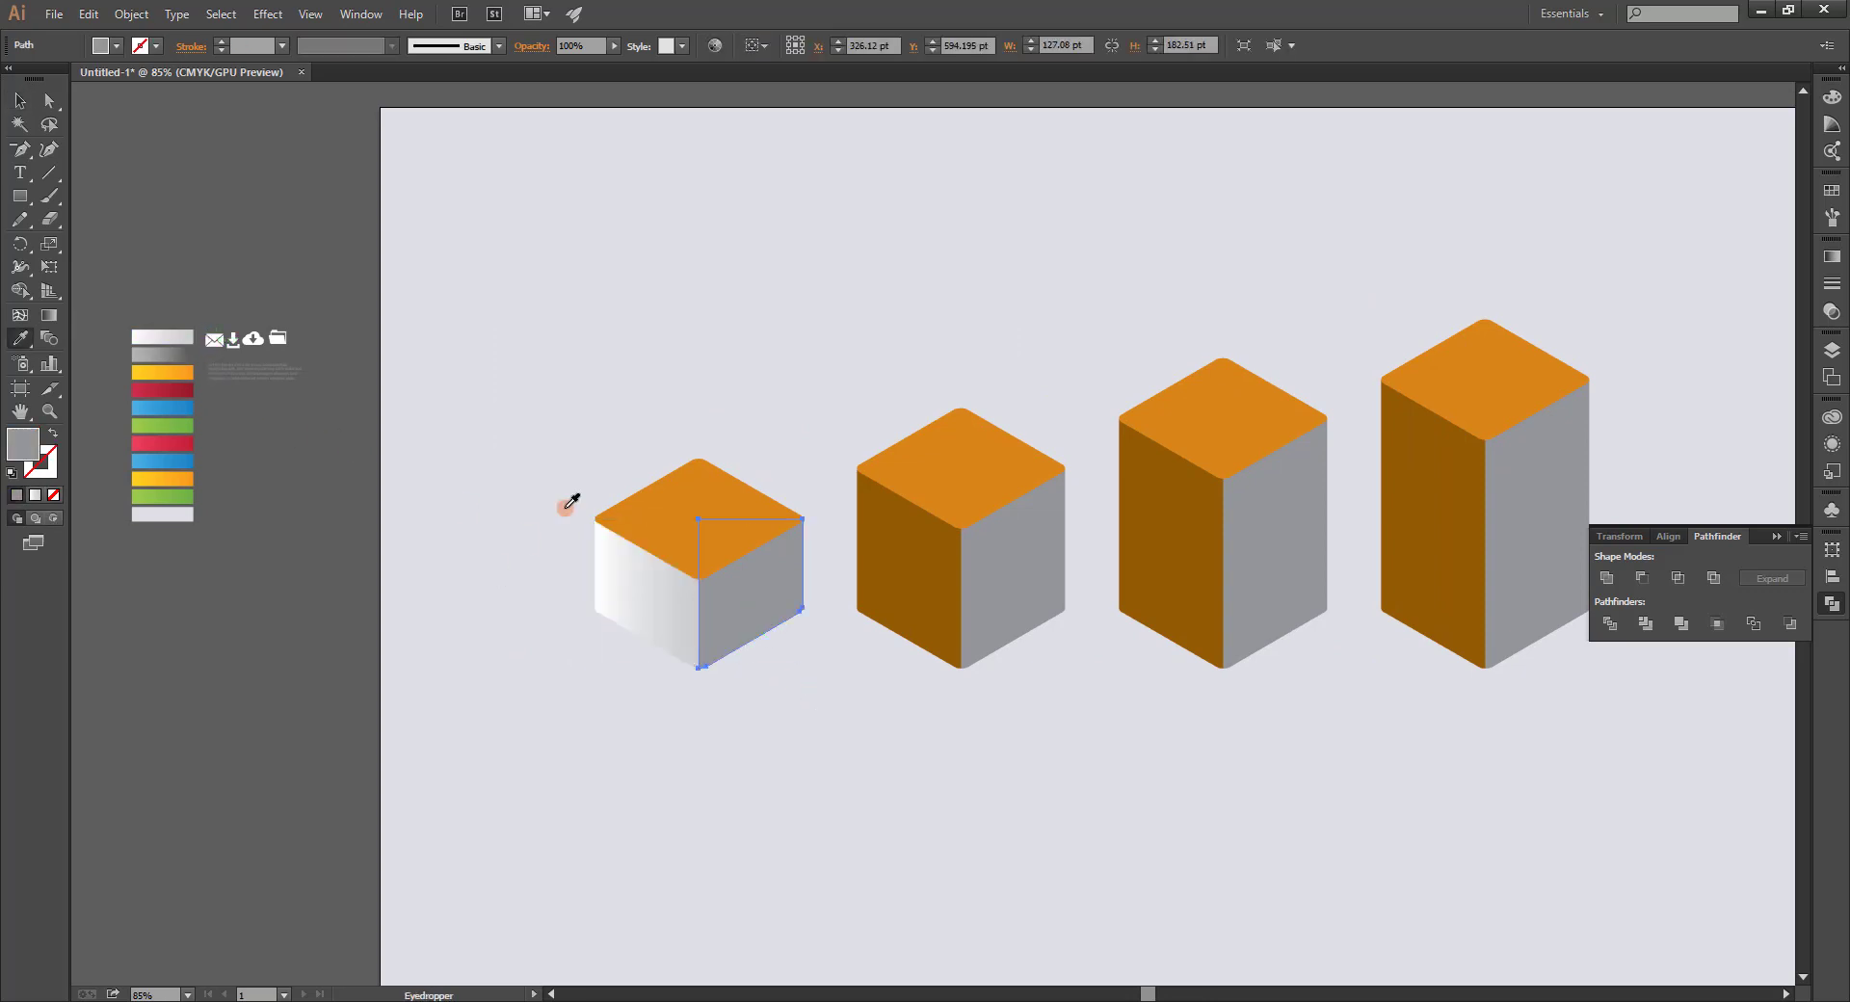
{"action": "left_click", "coordinate": [166, 337]}
{"action": "key", "text": "v"}
{"action": "left_click", "coordinate": [896, 794]}
Apply the white gradient to the side faces of the other three cubes.
{"action": "left_click_drag", "start_coordinate": [1078, 782], "coordinate": [989, 775]}
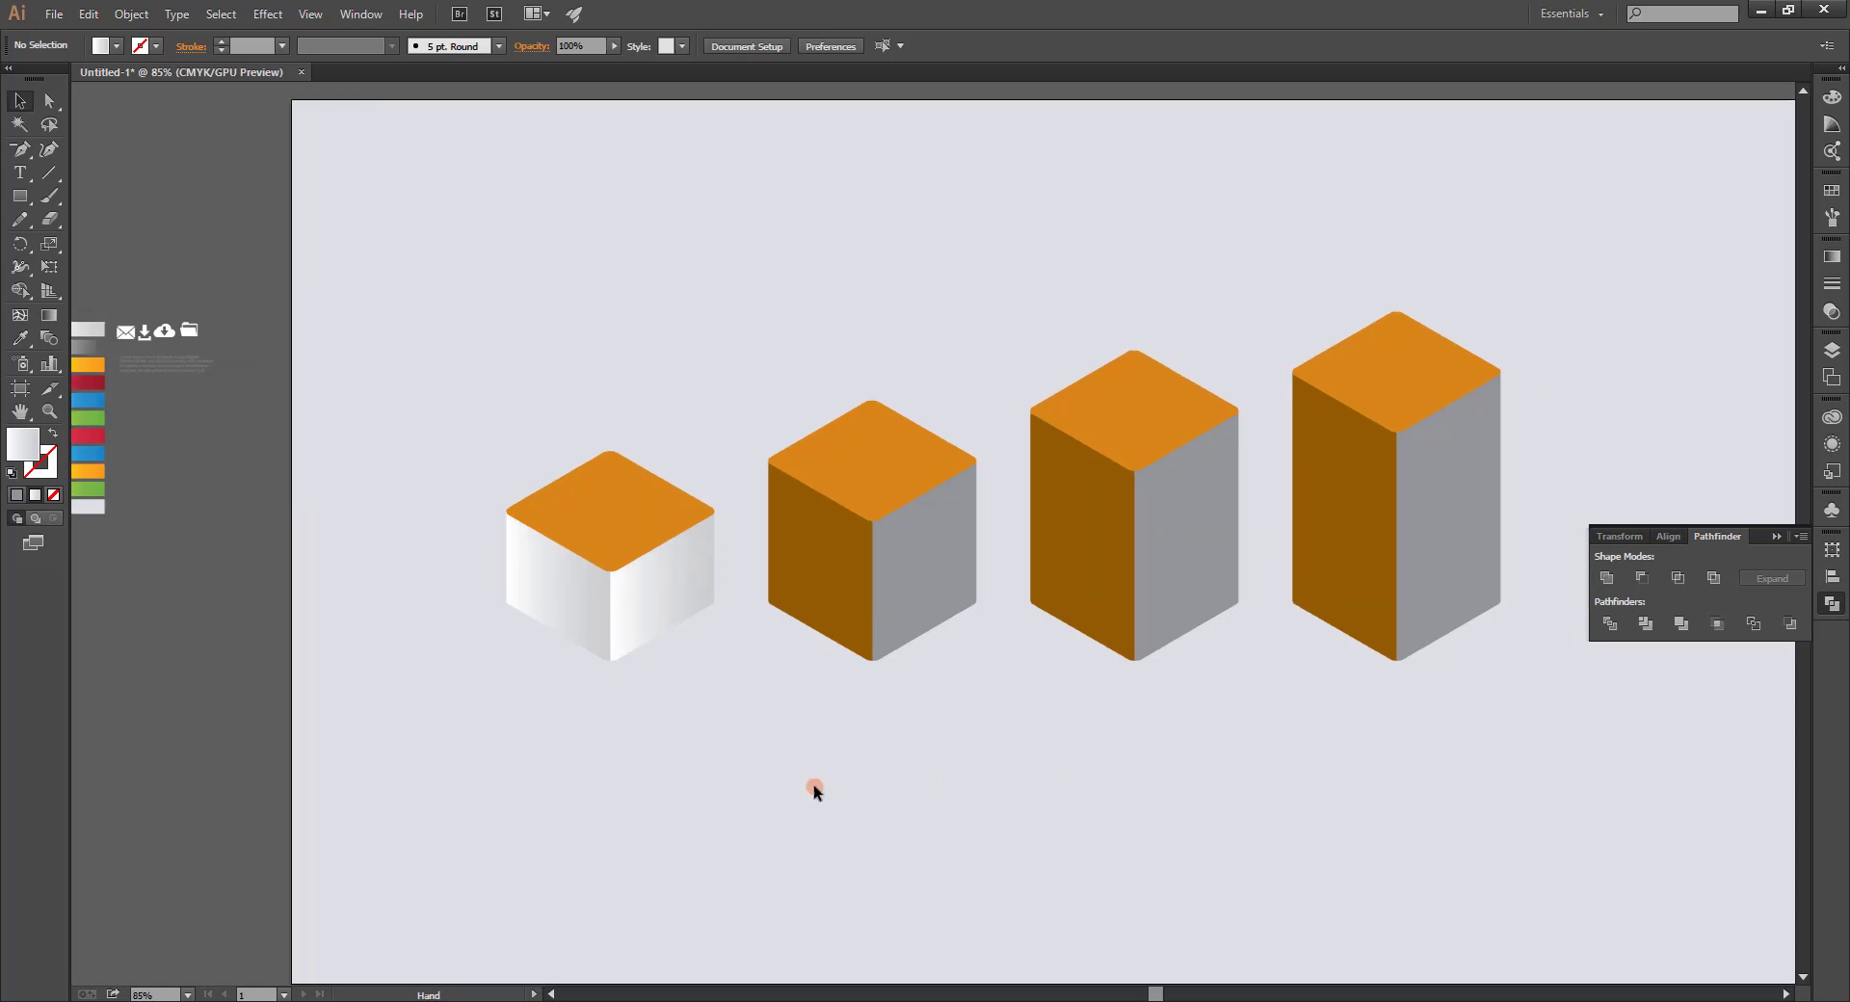
{"action": "left_click_drag", "start_coordinate": [814, 787], "coordinate": [1478, 653]}
{"action": "key", "text": "i"}
{"action": "left_click", "coordinate": [665, 615]}
{"action": "key", "text": "v"}
{"action": "left_click", "coordinate": [789, 786]}
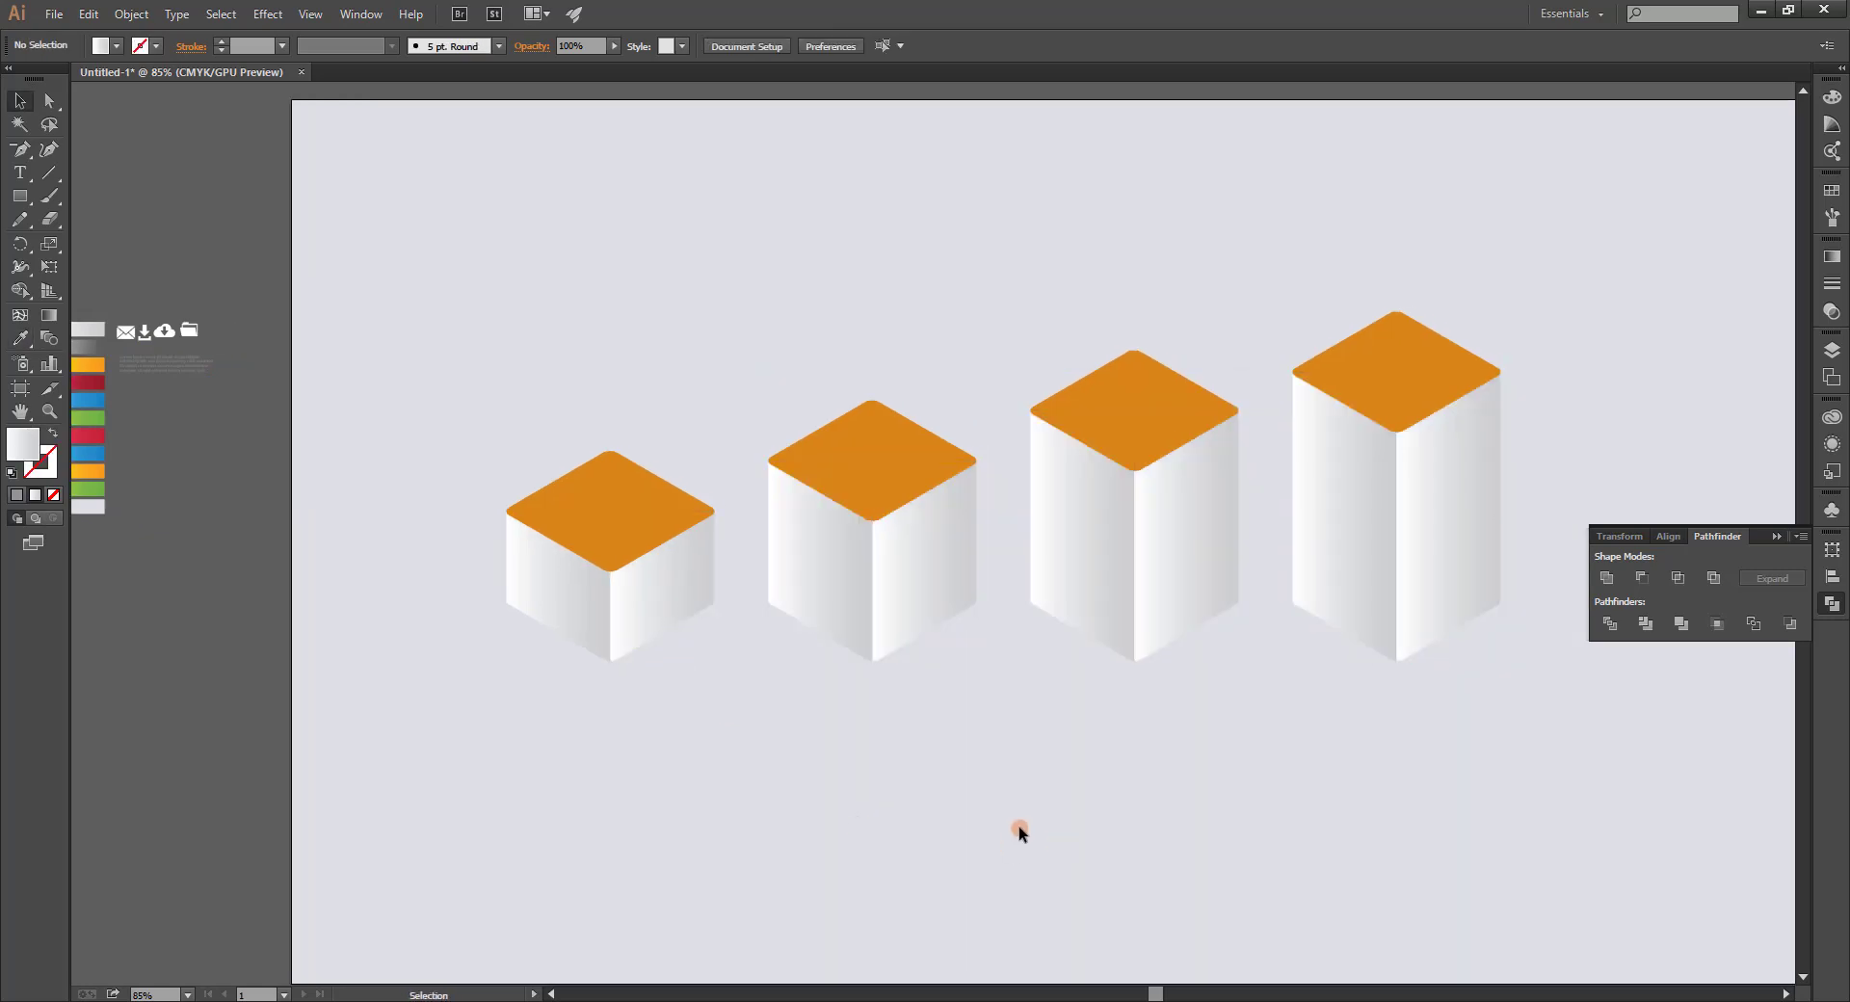
{"action": "mouse_move", "coordinate": [957, 806]}
{"action": "left_mouse_down"}
{"action": "mouse_move", "coordinate": [925, 862]}
{"action": "mouse_move", "coordinate": [1035, 922]}
{"action": "left_mouse_up"}
Give the four cube tops red, blue, green and yellow gradients in order.
{"action": "left_click", "coordinate": [648, 601]}
{"action": "key", "text": "i"}
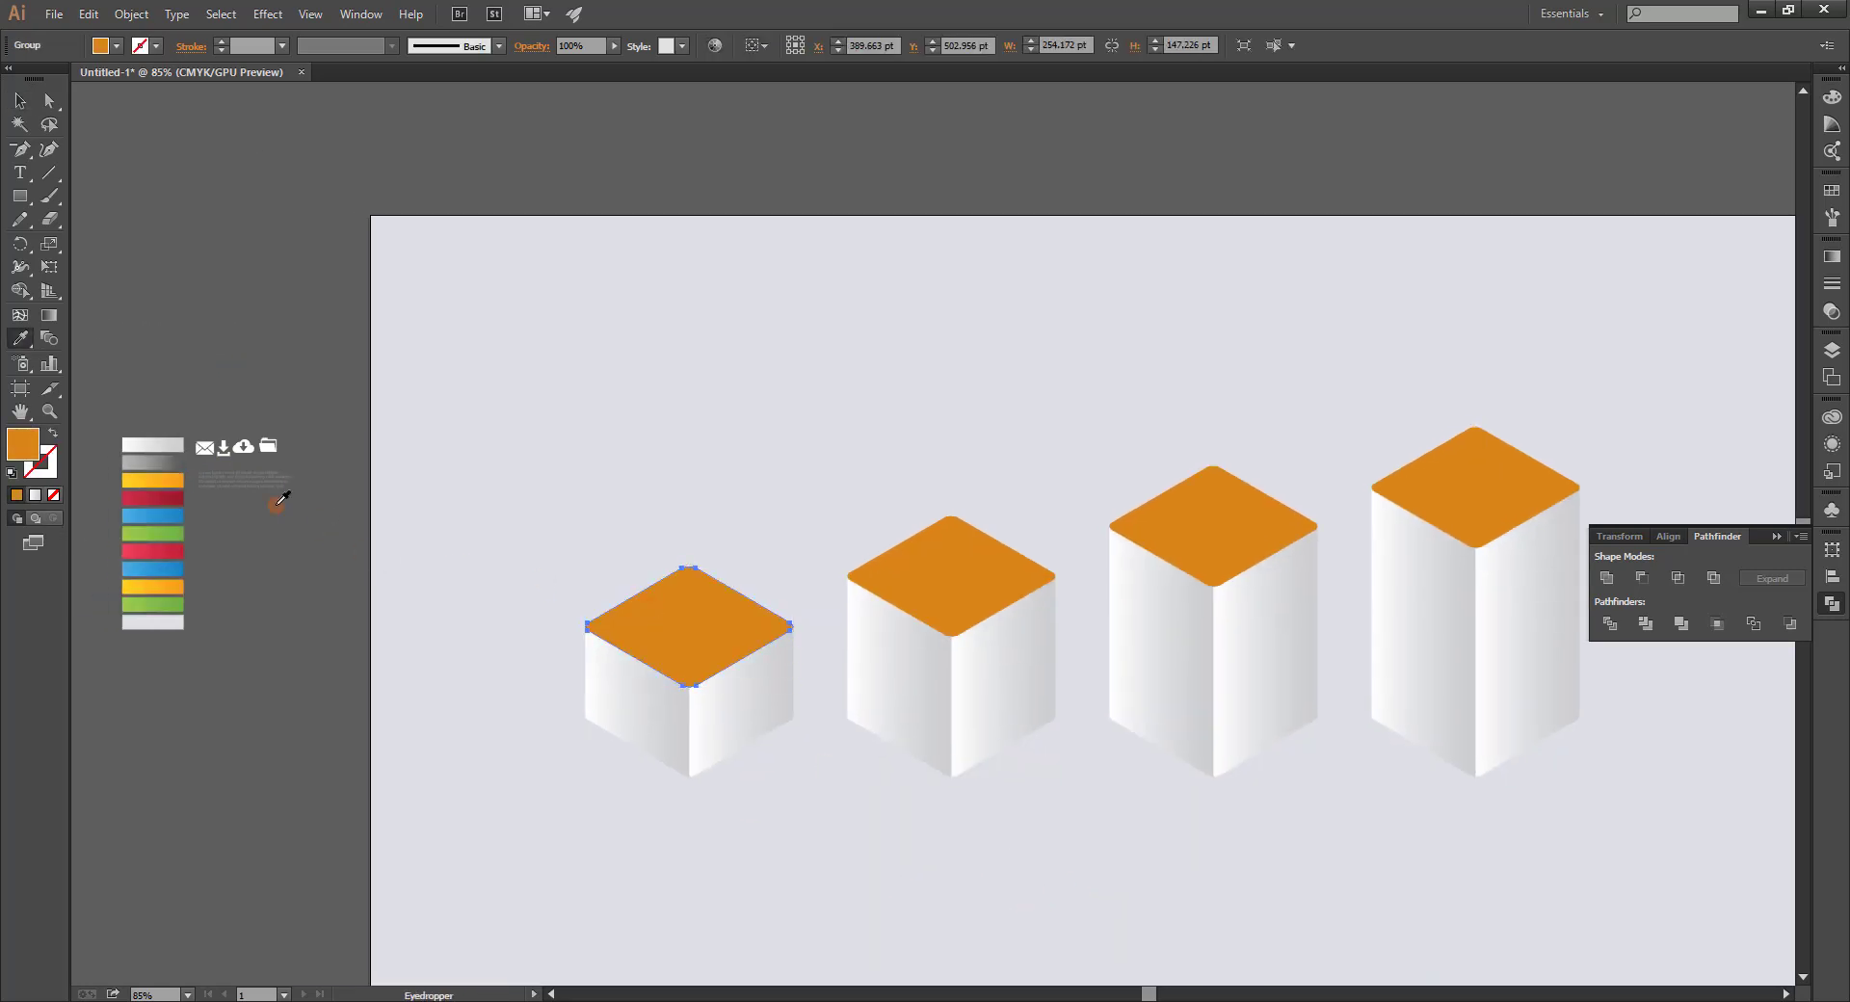
{"action": "left_click", "coordinate": [164, 498]}
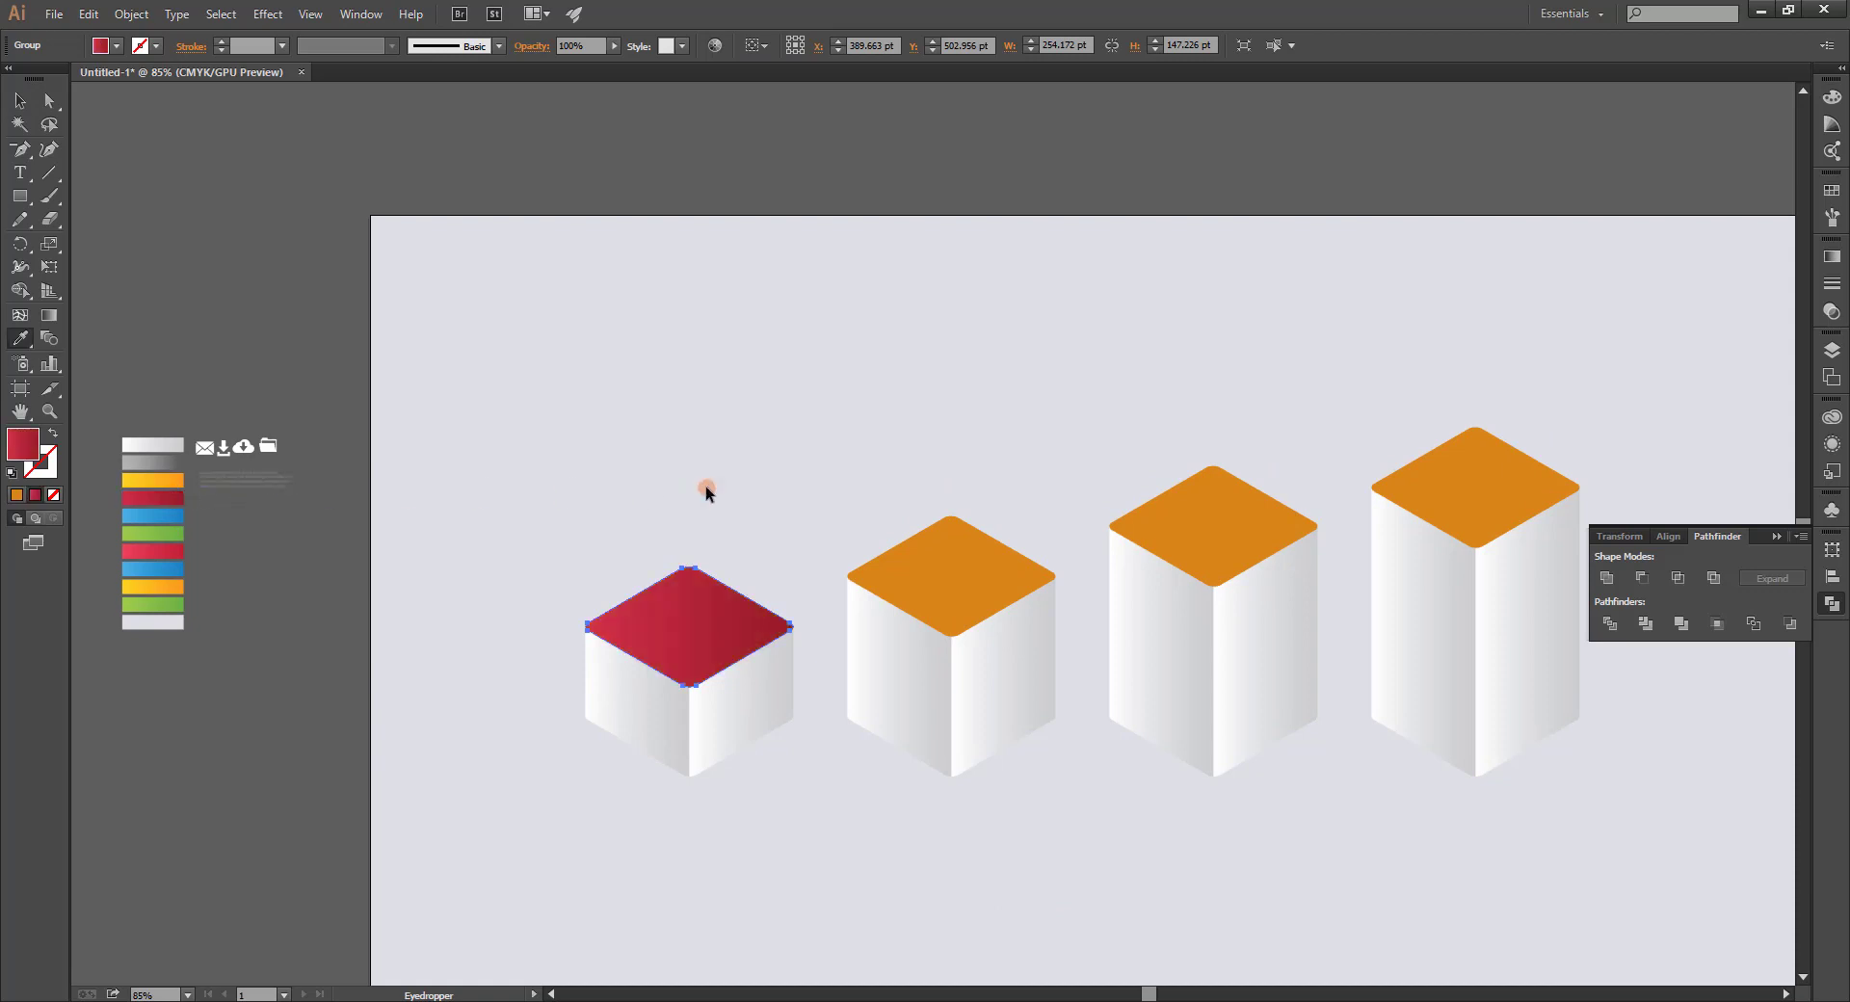
{"action": "left_click", "coordinate": [925, 577], "text": "ctrl"}
{"action": "left_click", "coordinate": [143, 513]}
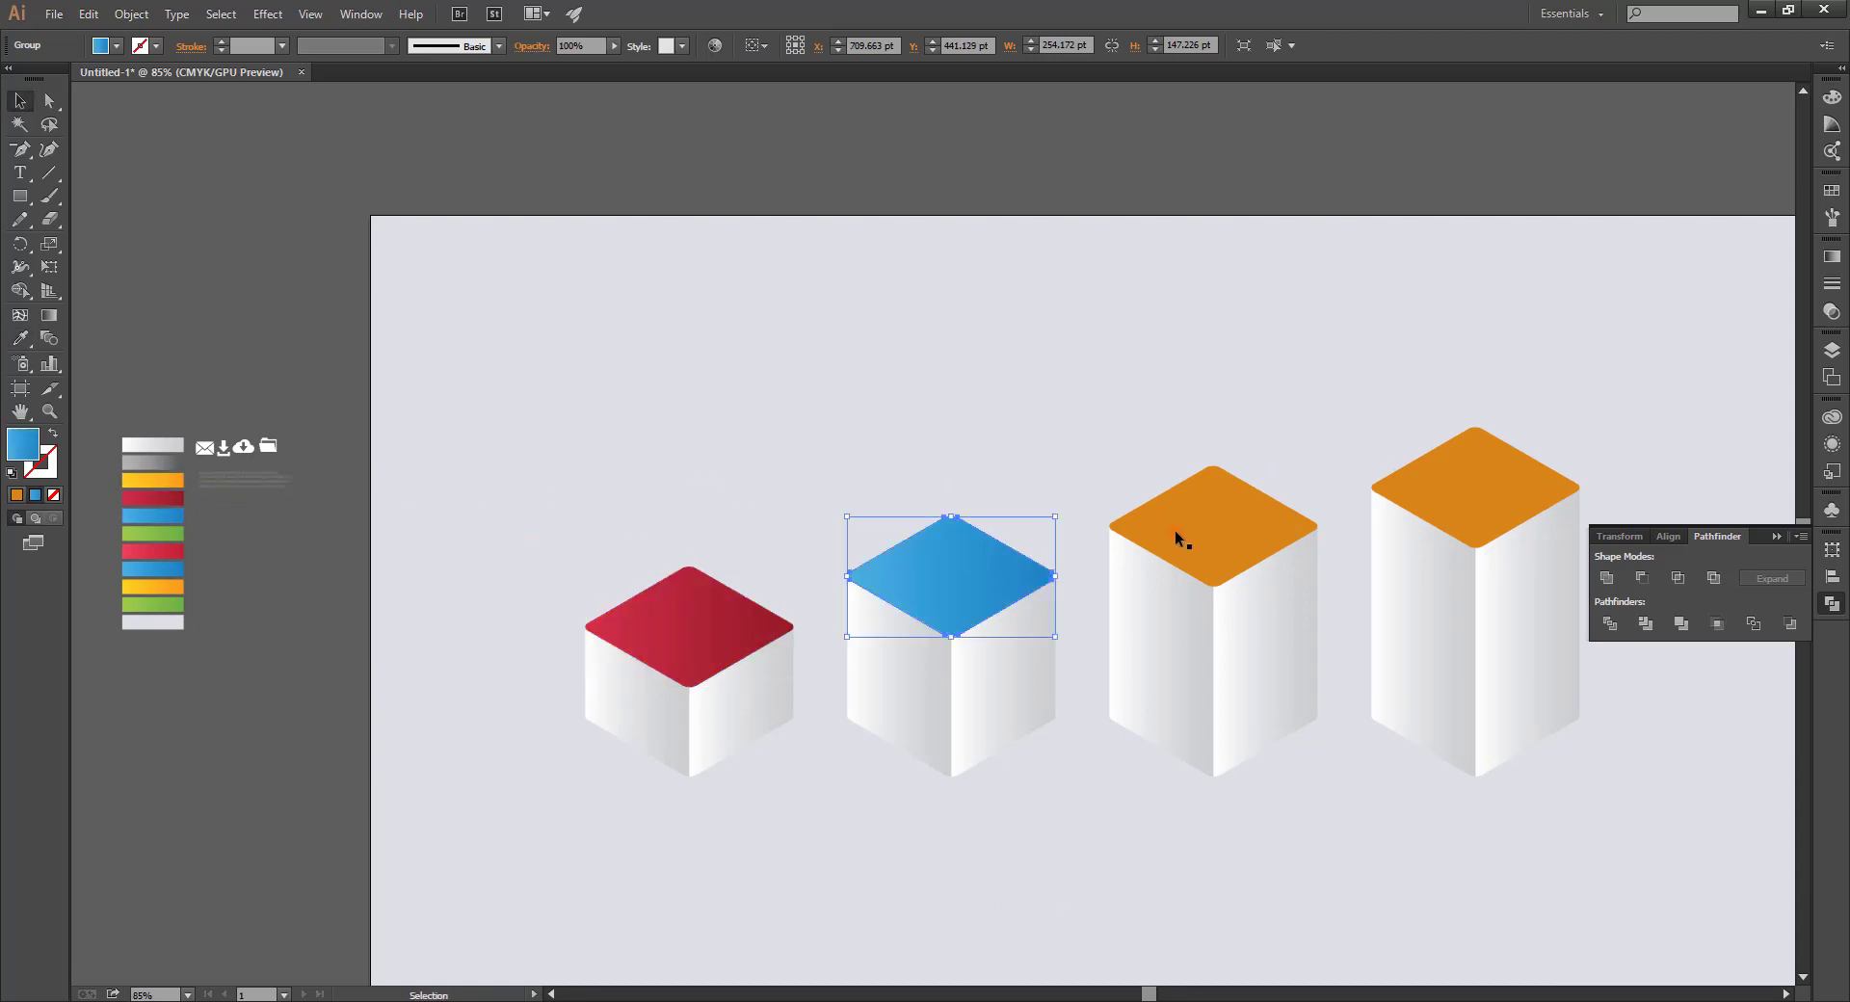
{"action": "left_click", "coordinate": [1177, 533], "text": "ctrl"}
{"action": "left_click", "coordinate": [152, 533]}
{"action": "left_click", "coordinate": [1397, 514], "text": "ctrl"}
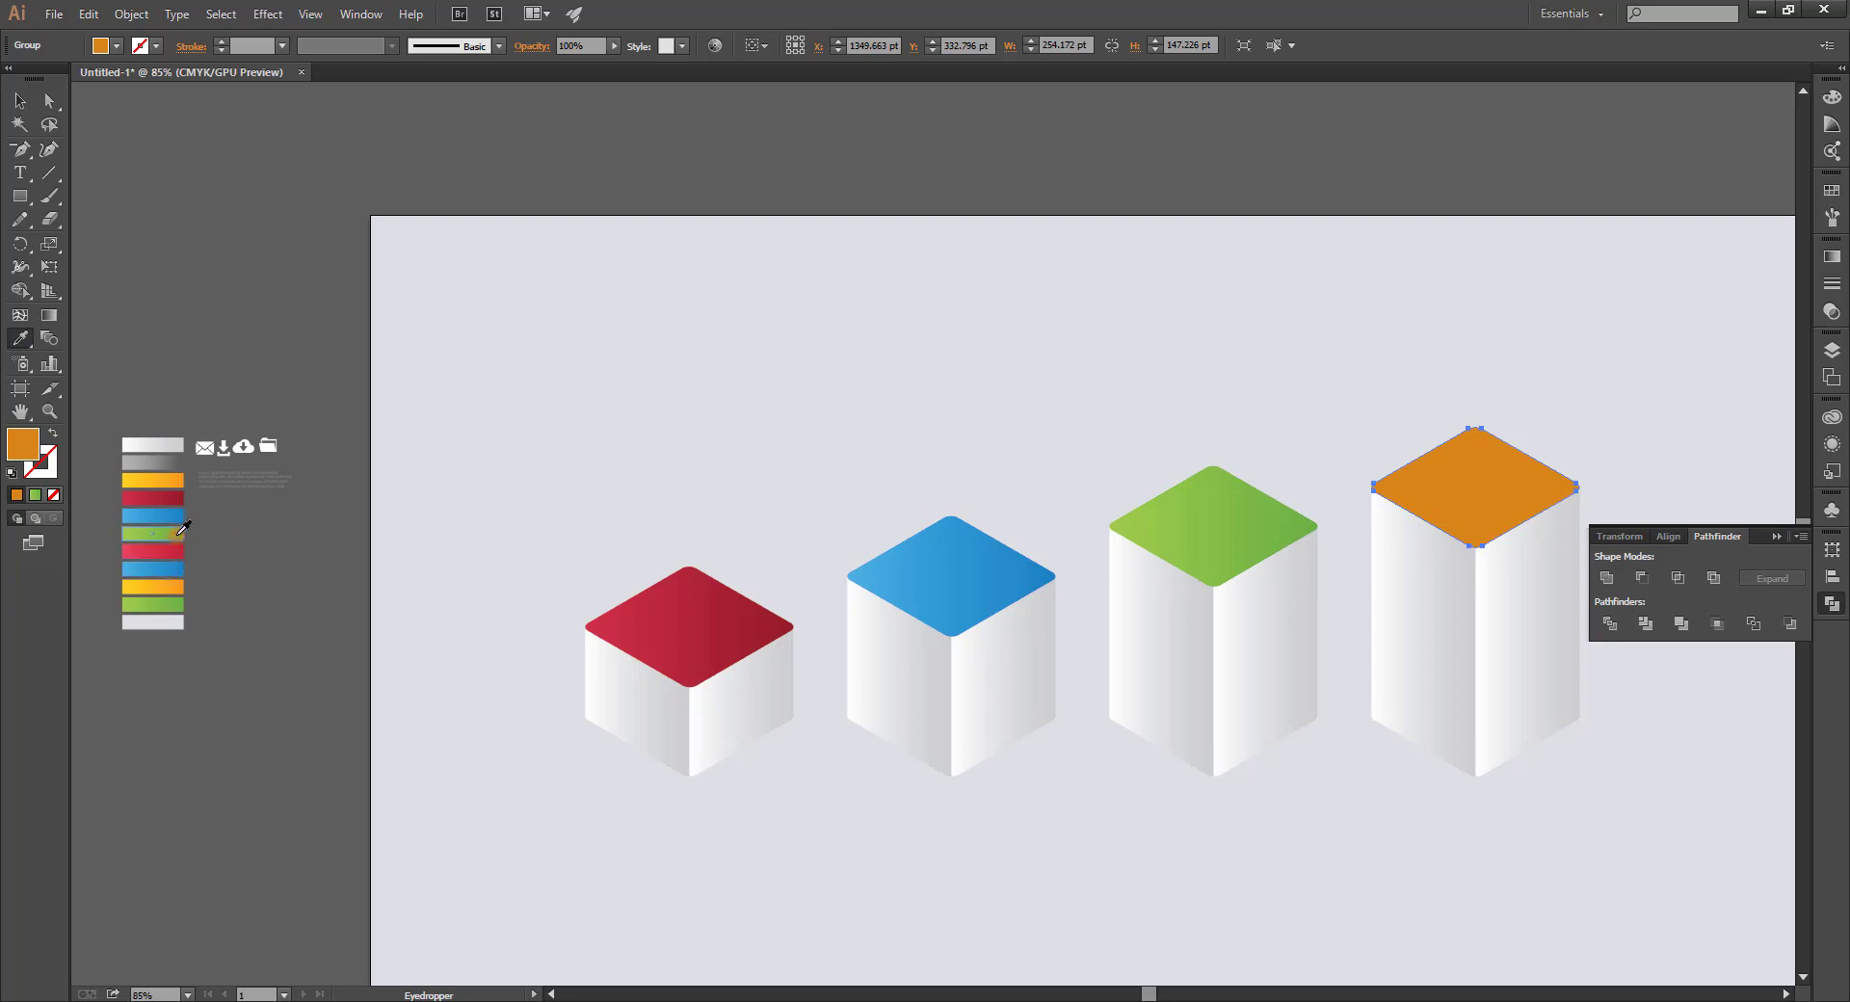
{"action": "left_click", "coordinate": [178, 478]}
{"action": "key", "text": "v"}
{"action": "left_click", "coordinate": [623, 391]}
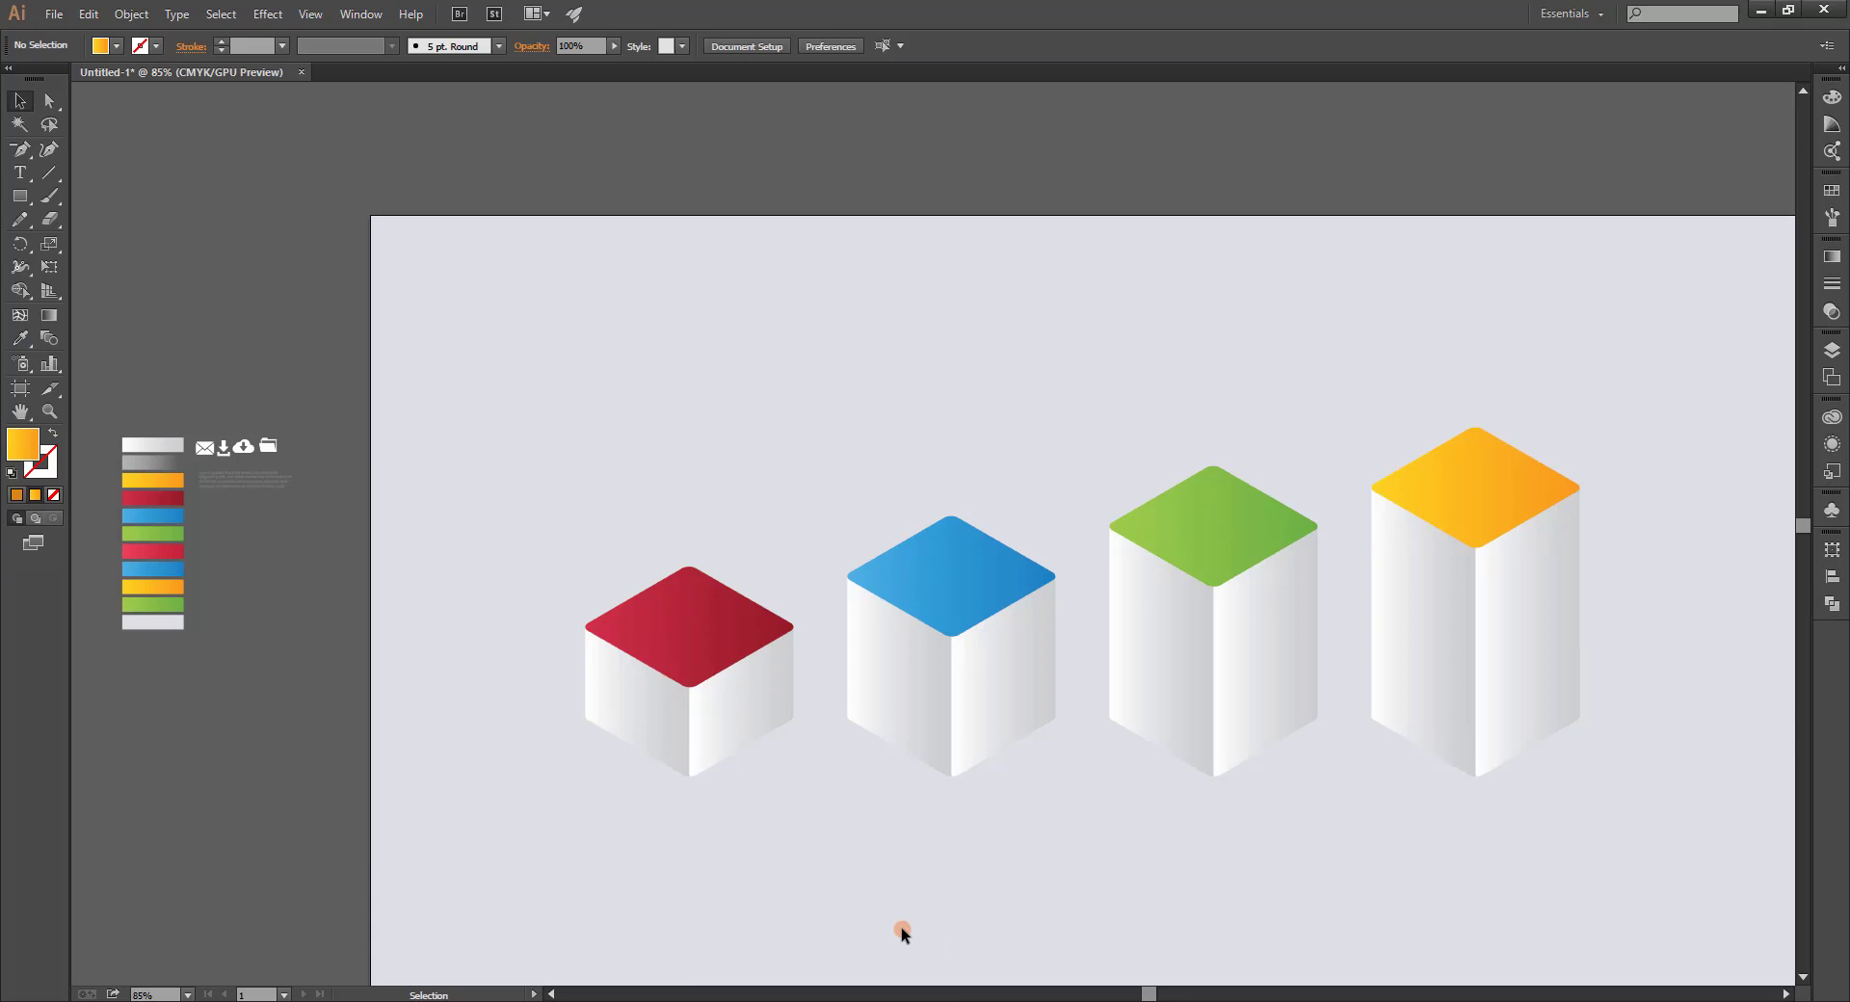
{"action": "key", "text": "space"}
{"action": "left_click_drag", "start_coordinate": [1145, 862], "coordinate": [400, 508]}
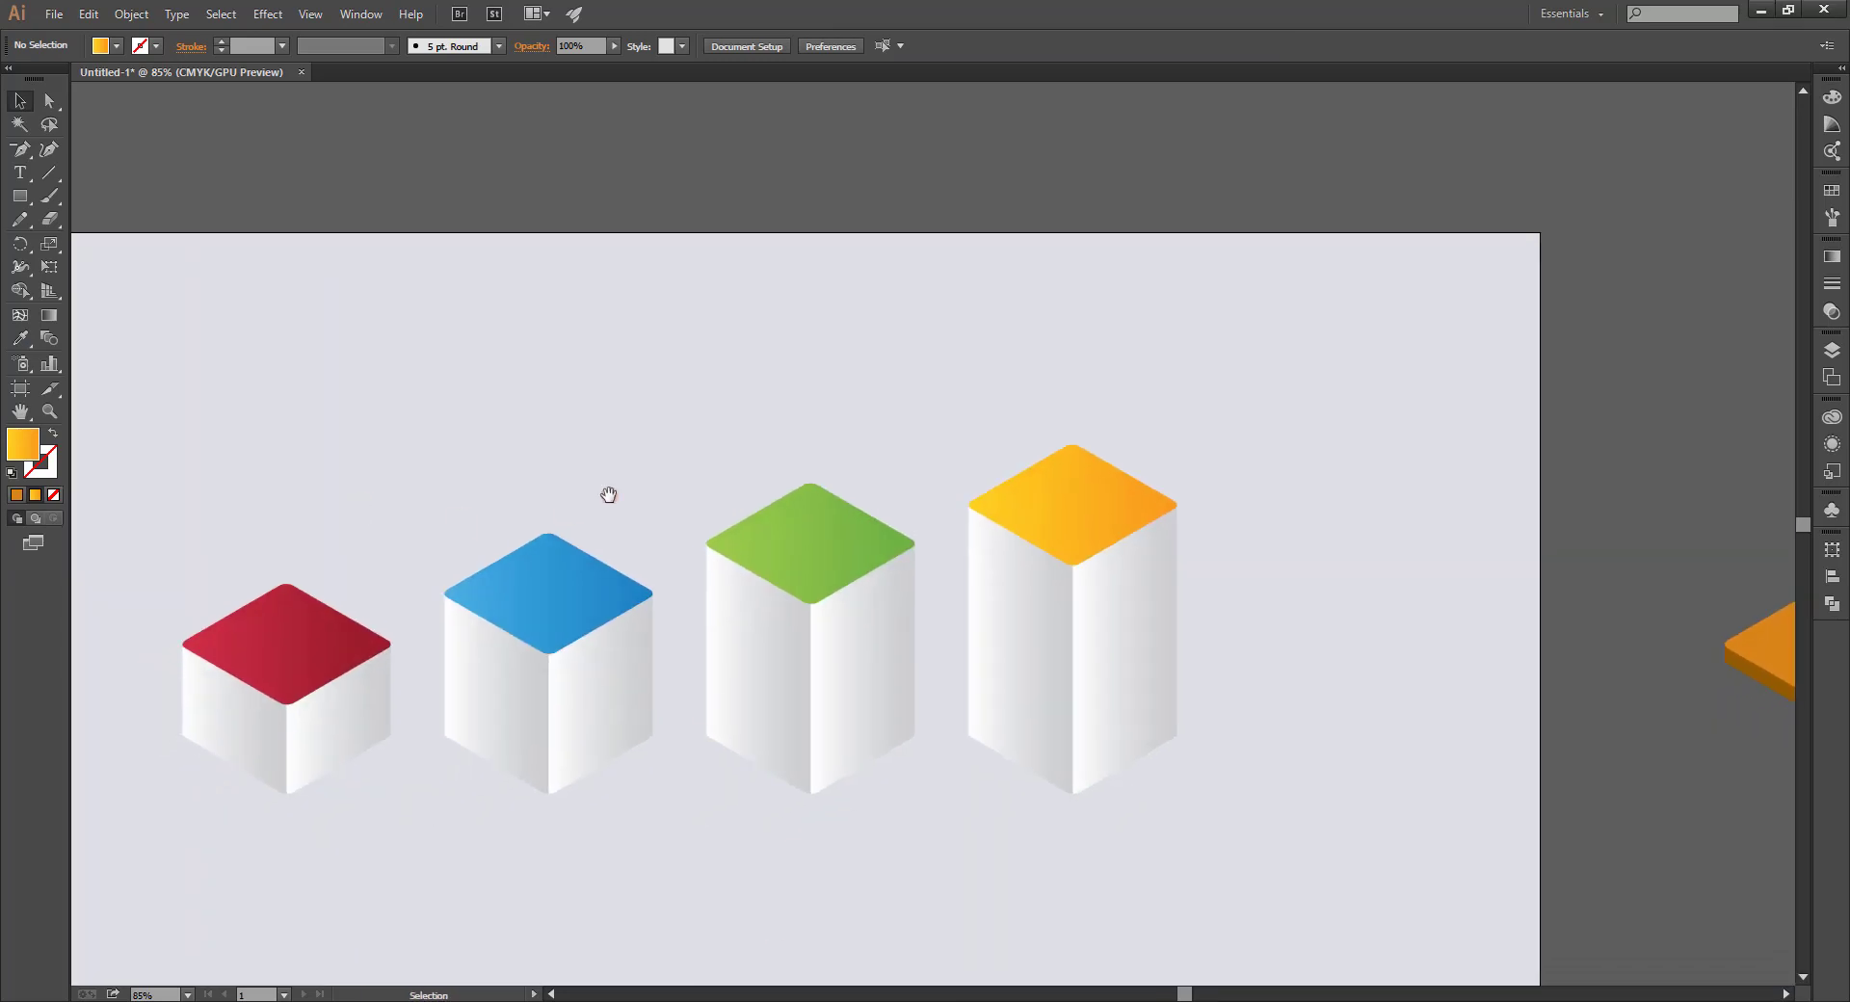
Move all four cubes slightly right and down on the artboard.
{"action": "key", "text": "ctrl+0"}
{"action": "left_click", "coordinate": [615, 665]}
{"action": "left_click_drag", "start_coordinate": [1259, 661], "coordinate": [1307, 709]}
{"action": "left_click", "coordinate": [1243, 754]}
Angle the red cube's side-face gradient diagonally up-right with the Gradient tool.
{"action": "left_click", "coordinate": [570, 638]}
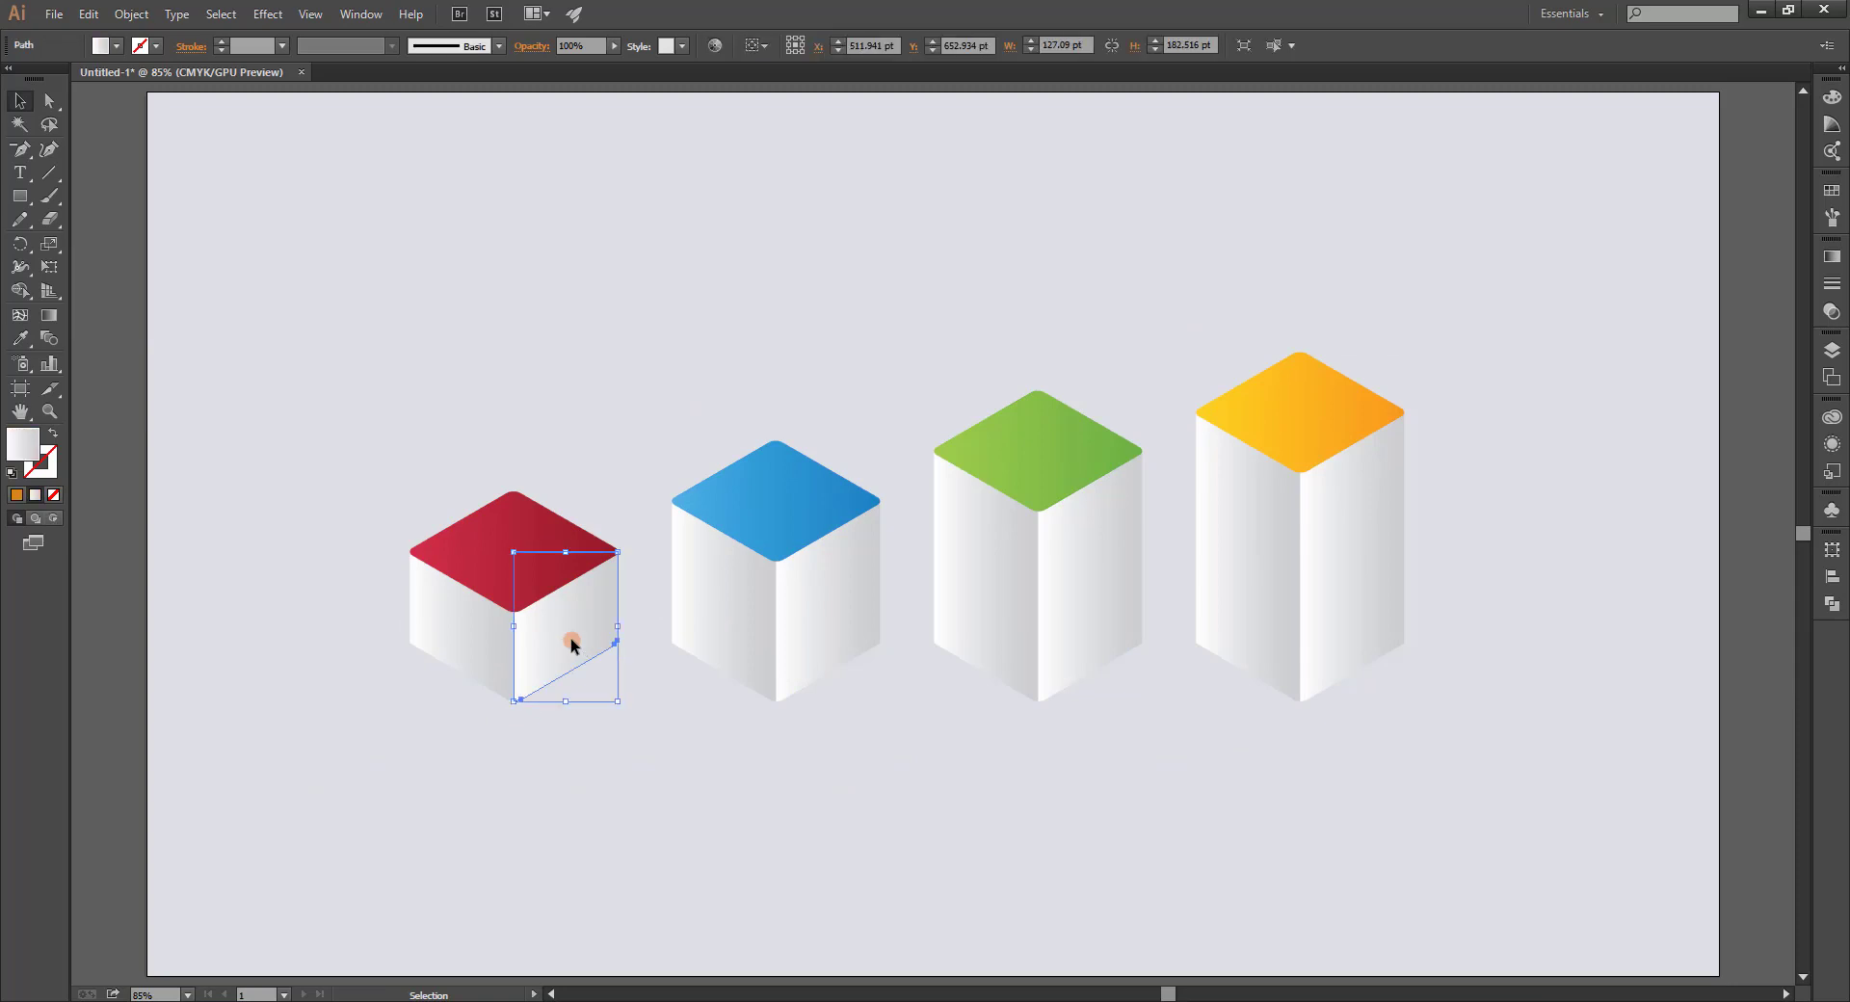
{"action": "left_click", "coordinate": [425, 637], "text": "shift"}
{"action": "key", "text": "g"}
{"action": "mouse_move", "coordinate": [514, 628]}
{"action": "left_mouse_down"}
{"action": "mouse_move", "coordinate": [613, 580]}
{"action": "mouse_move", "coordinate": [514, 643]}
{"action": "left_mouse_up"}
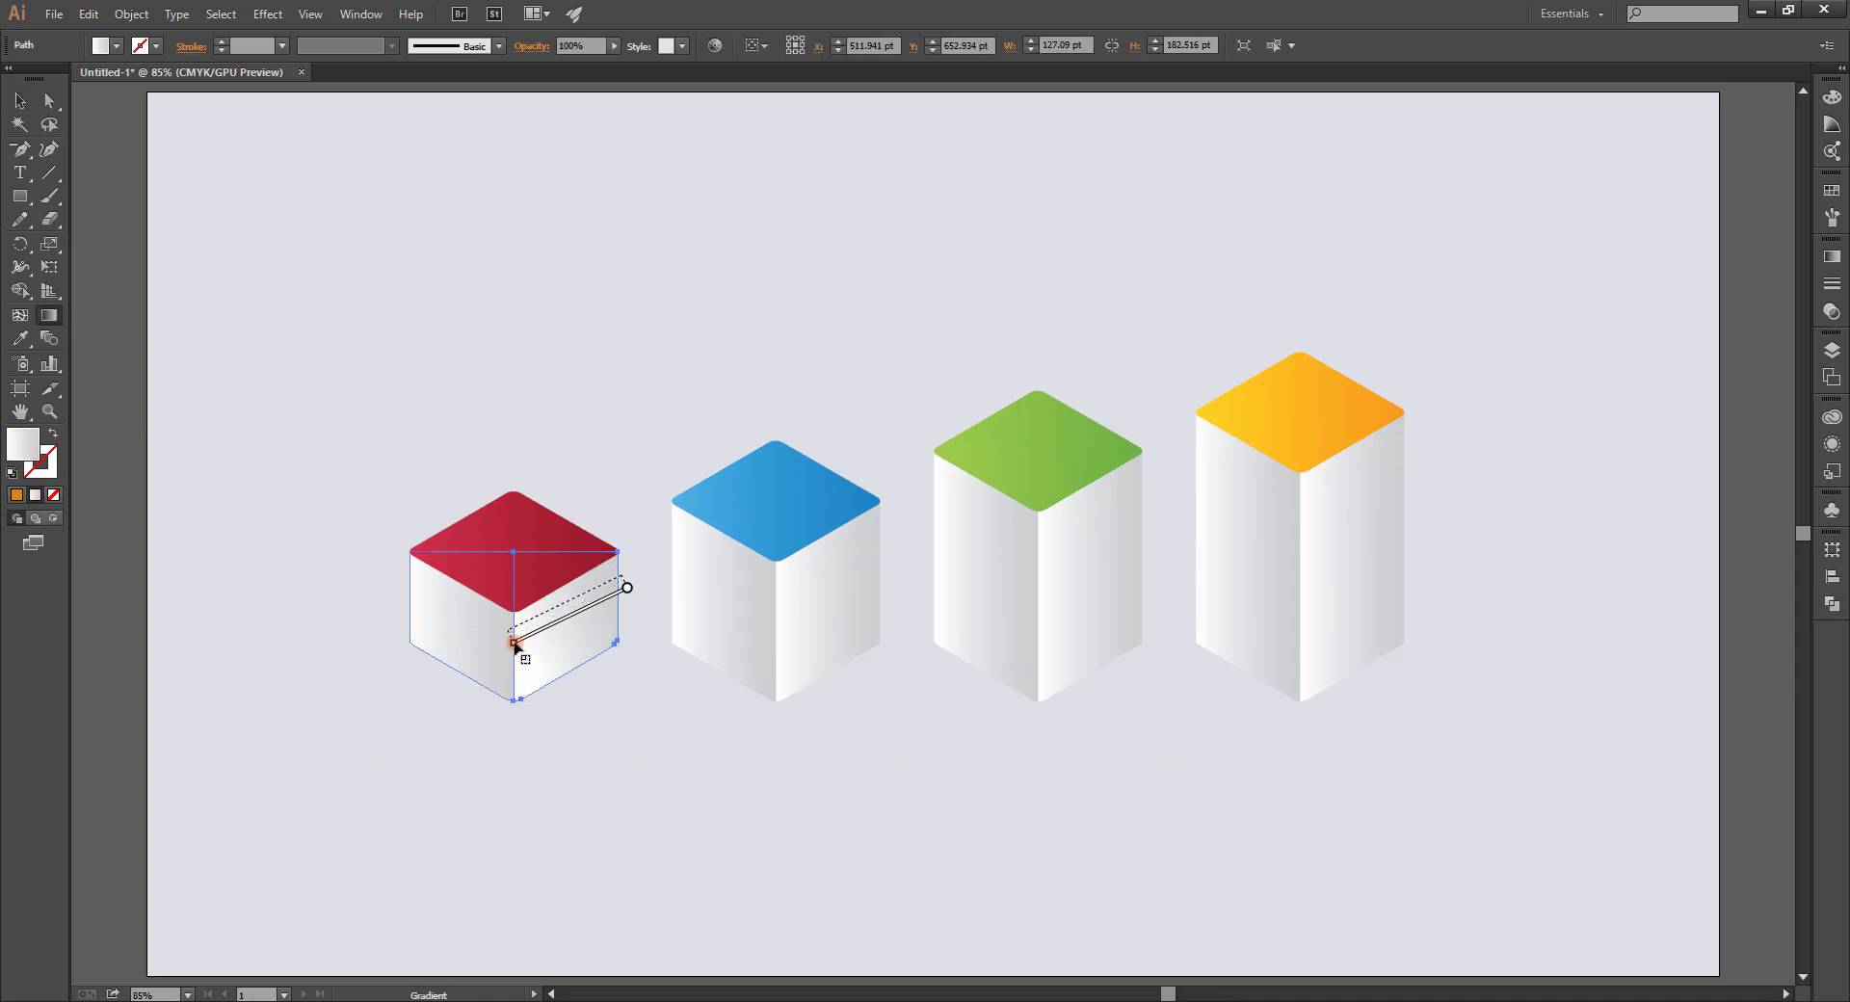
{"action": "key", "text": "ctrl+shift+a"}
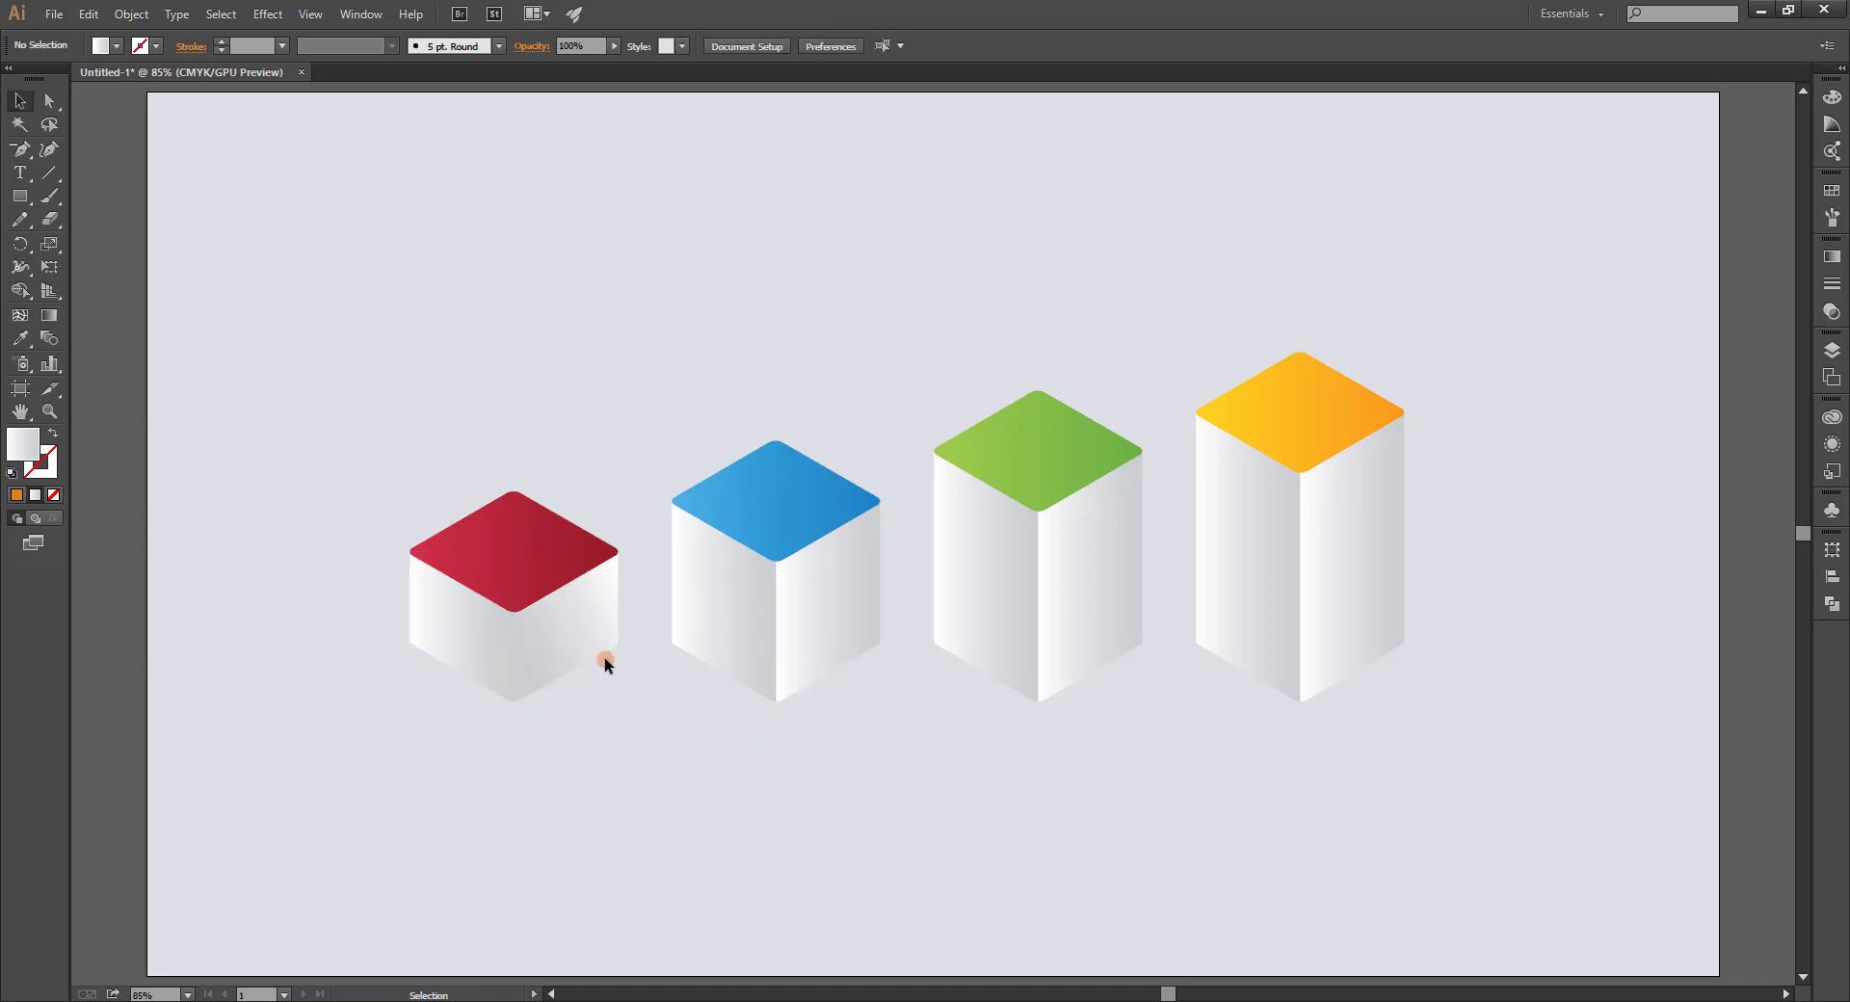
{"action": "key", "text": "v"}
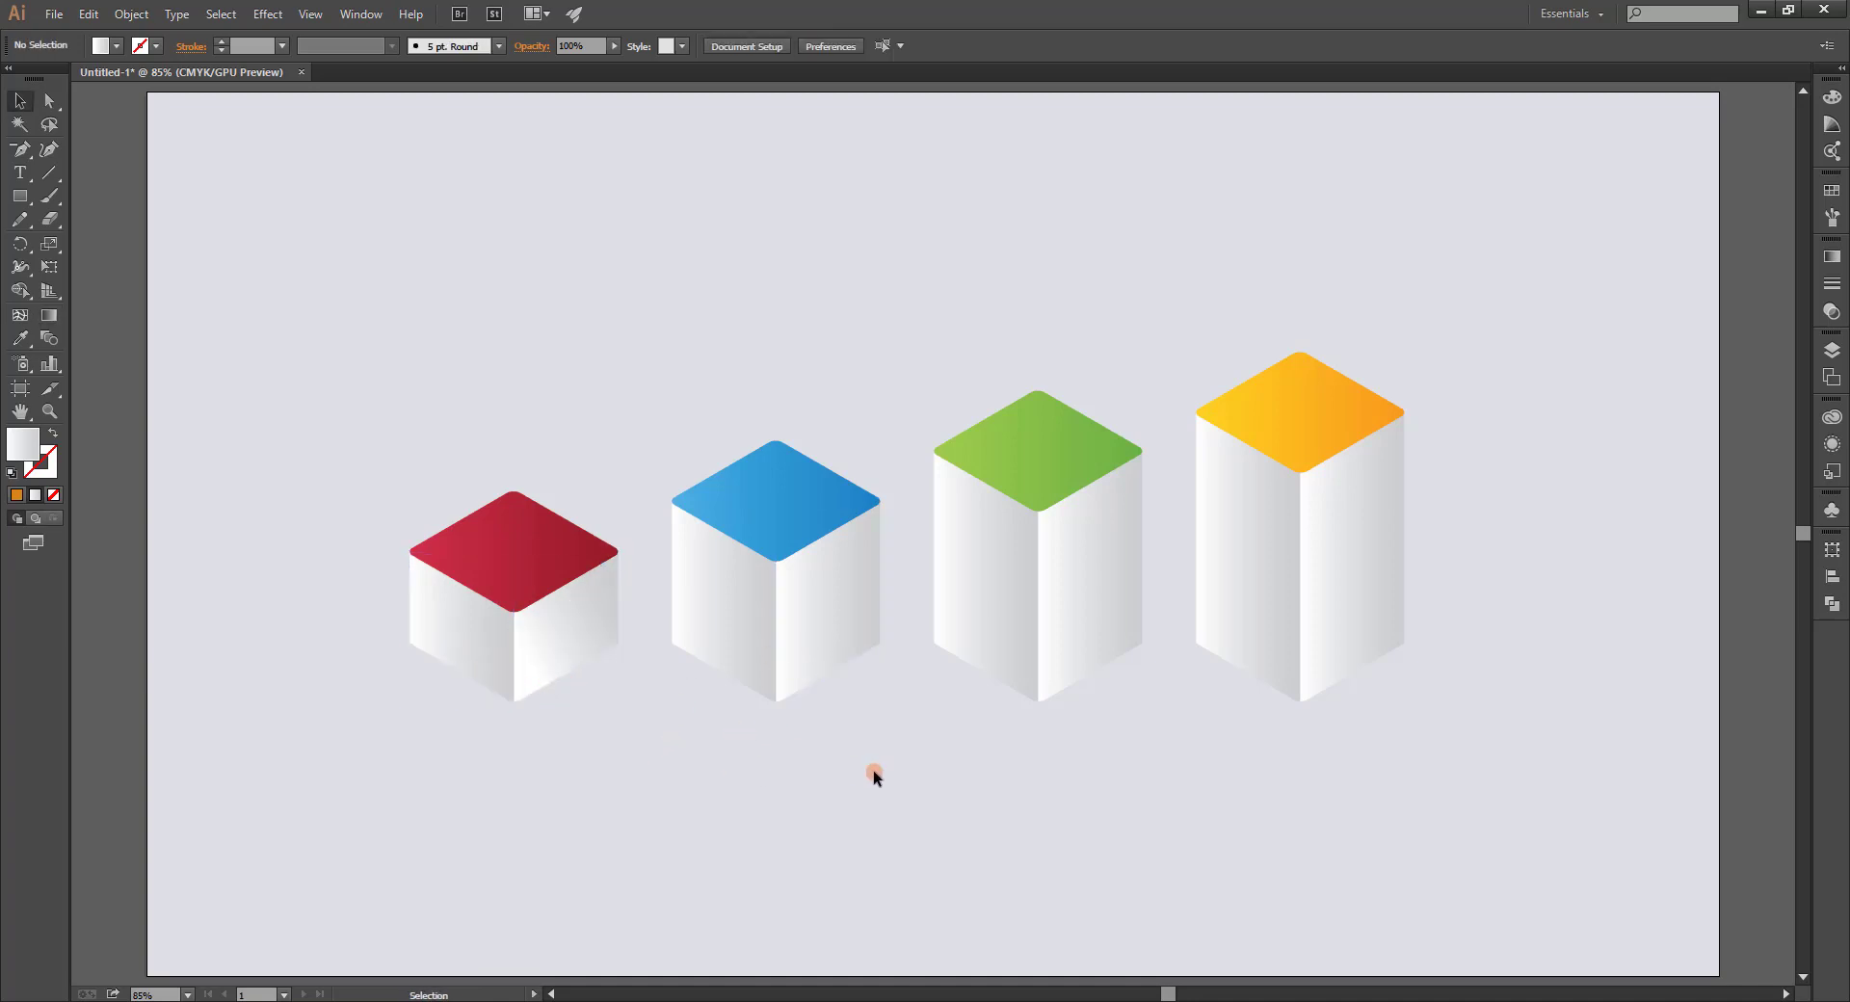
Move the off-artboard orange tile onto the yellow cube's top.
{"action": "key", "text": "ctrl+minus"}
{"action": "key", "text": "ctrl+minus"}
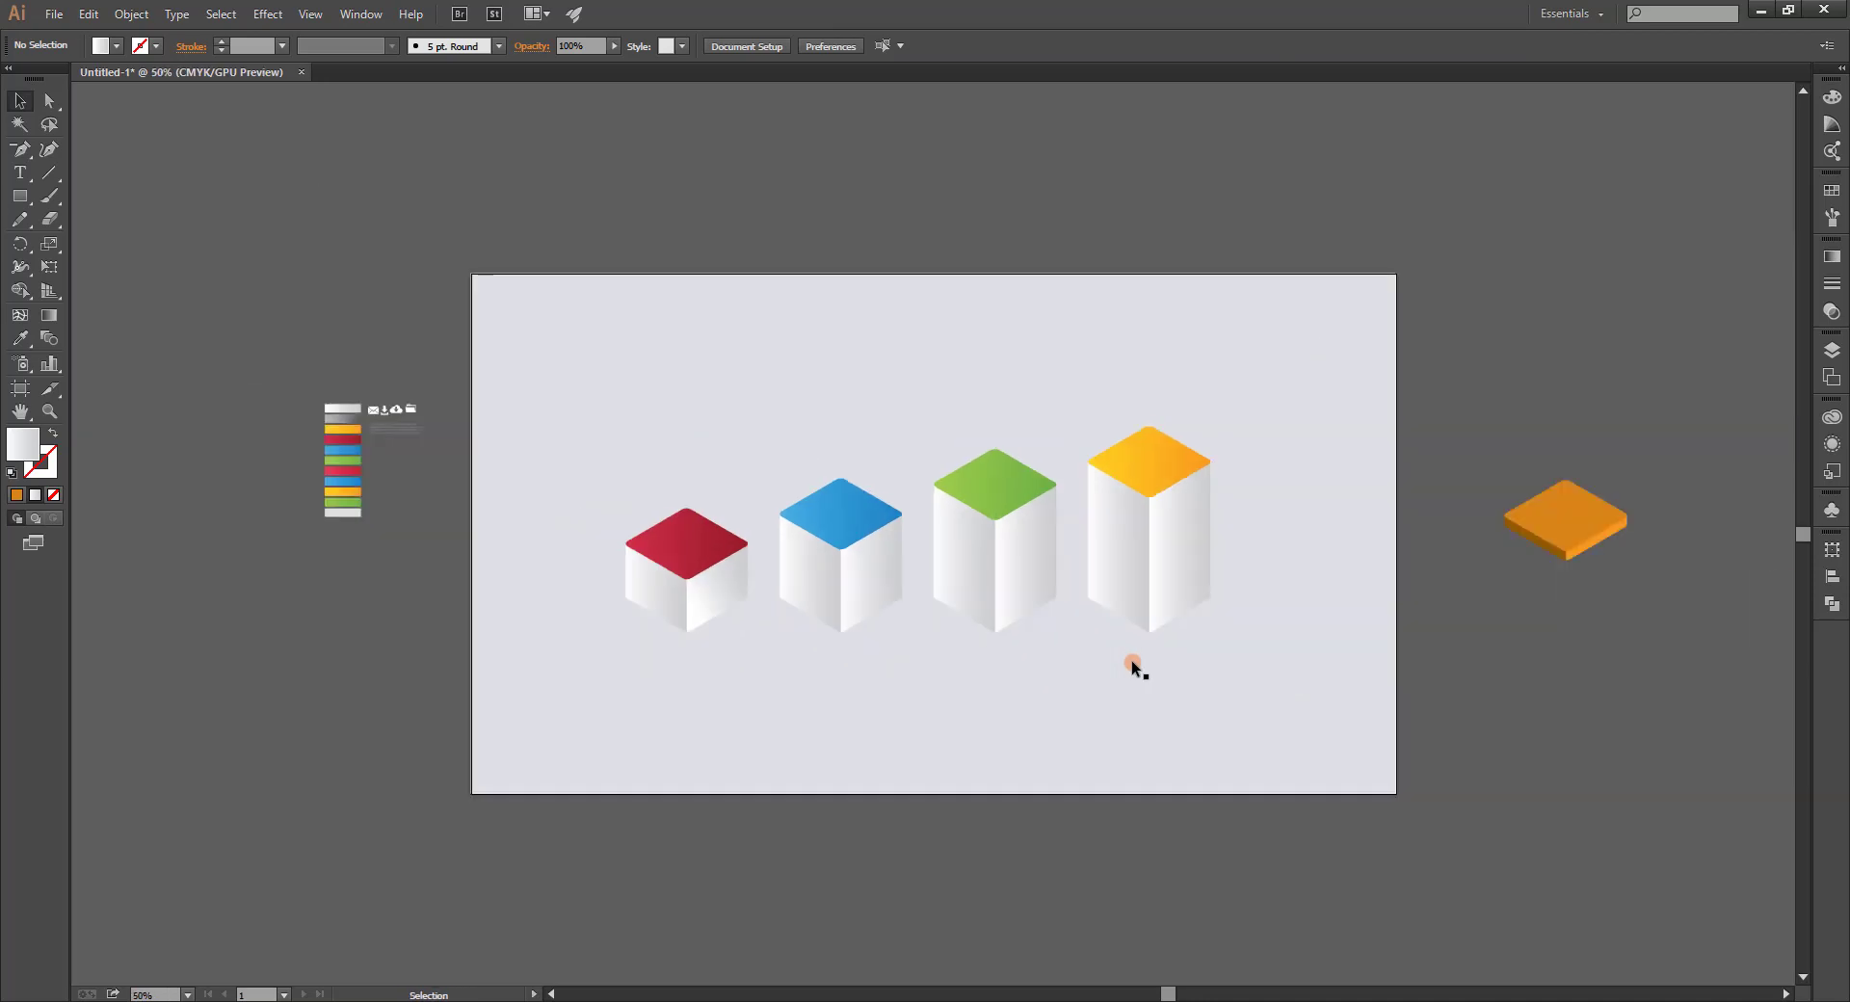
{"action": "right_click", "coordinate": [1131, 661]}
{"action": "left_click", "coordinate": [1507, 416]}
{"action": "left_click_drag", "start_coordinate": [1587, 525], "coordinate": [1169, 450]}
{"action": "key", "text": "z"}
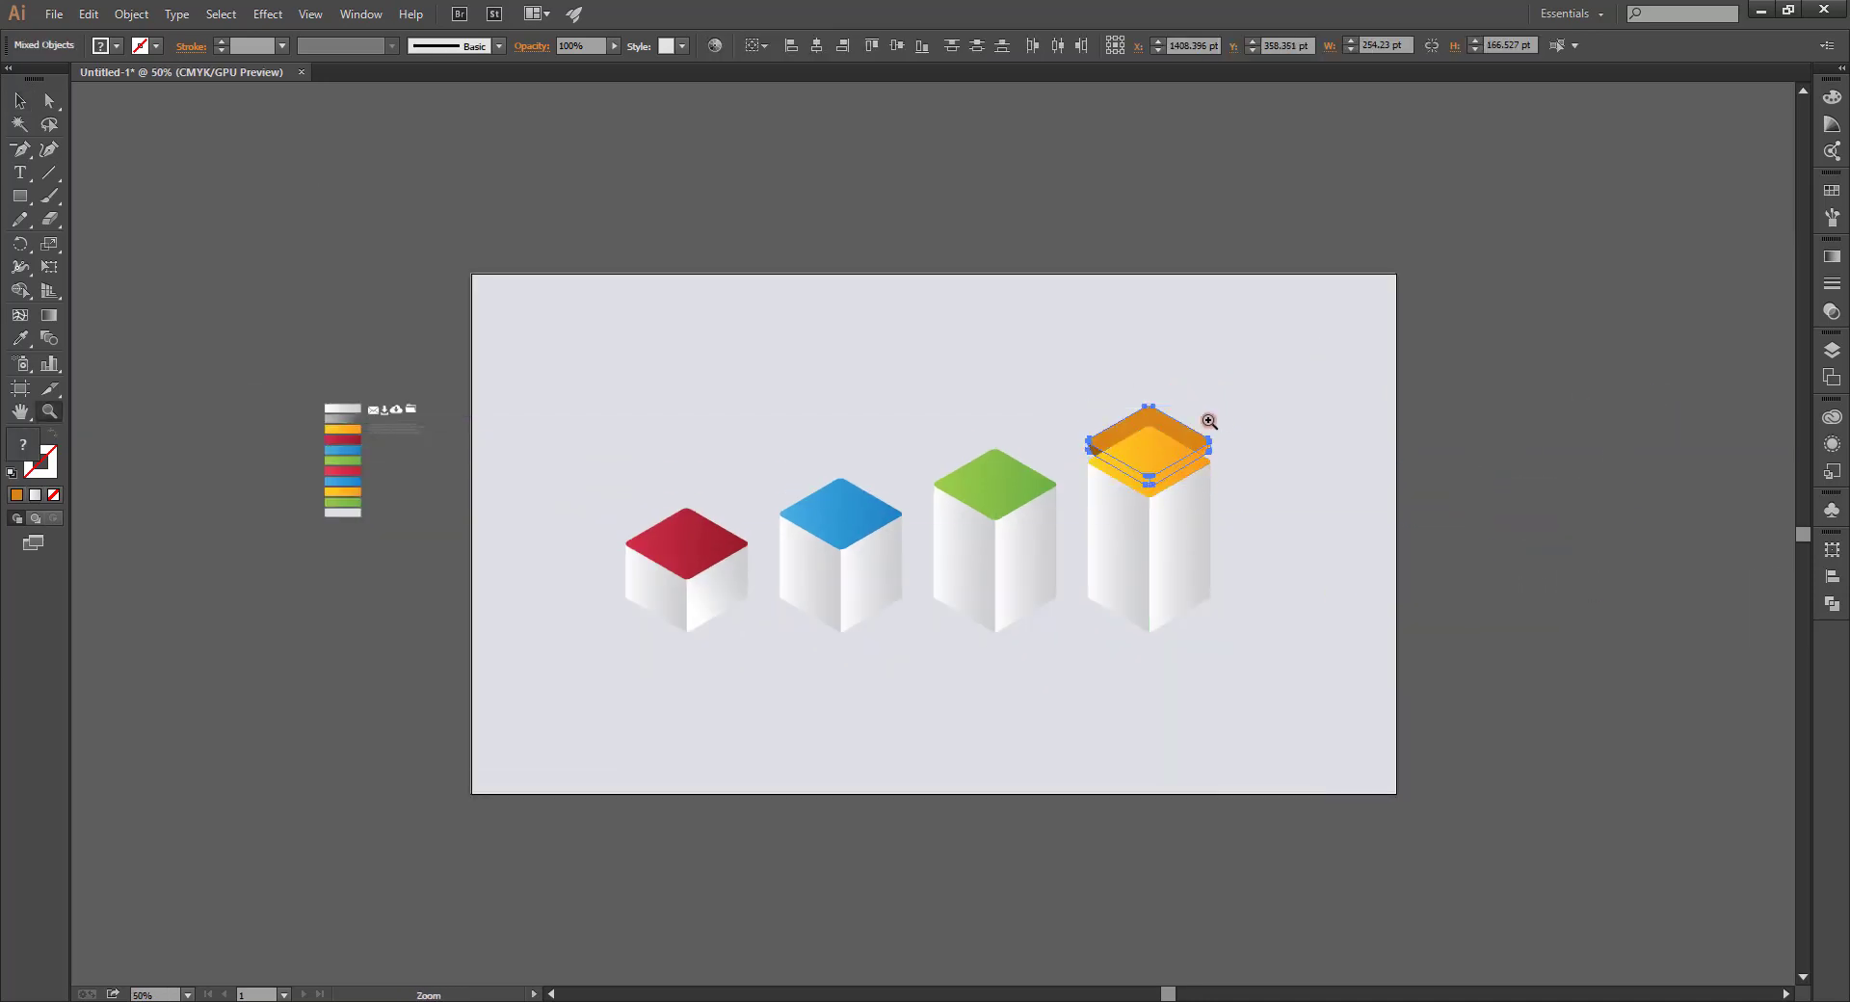
{"action": "right_click", "coordinate": [1173, 414]}
{"action": "left_click", "coordinate": [19, 100]}
Bring the orange tile to the front and shrink it down onto the yellow top.
{"action": "right_click", "coordinate": [1194, 435]}
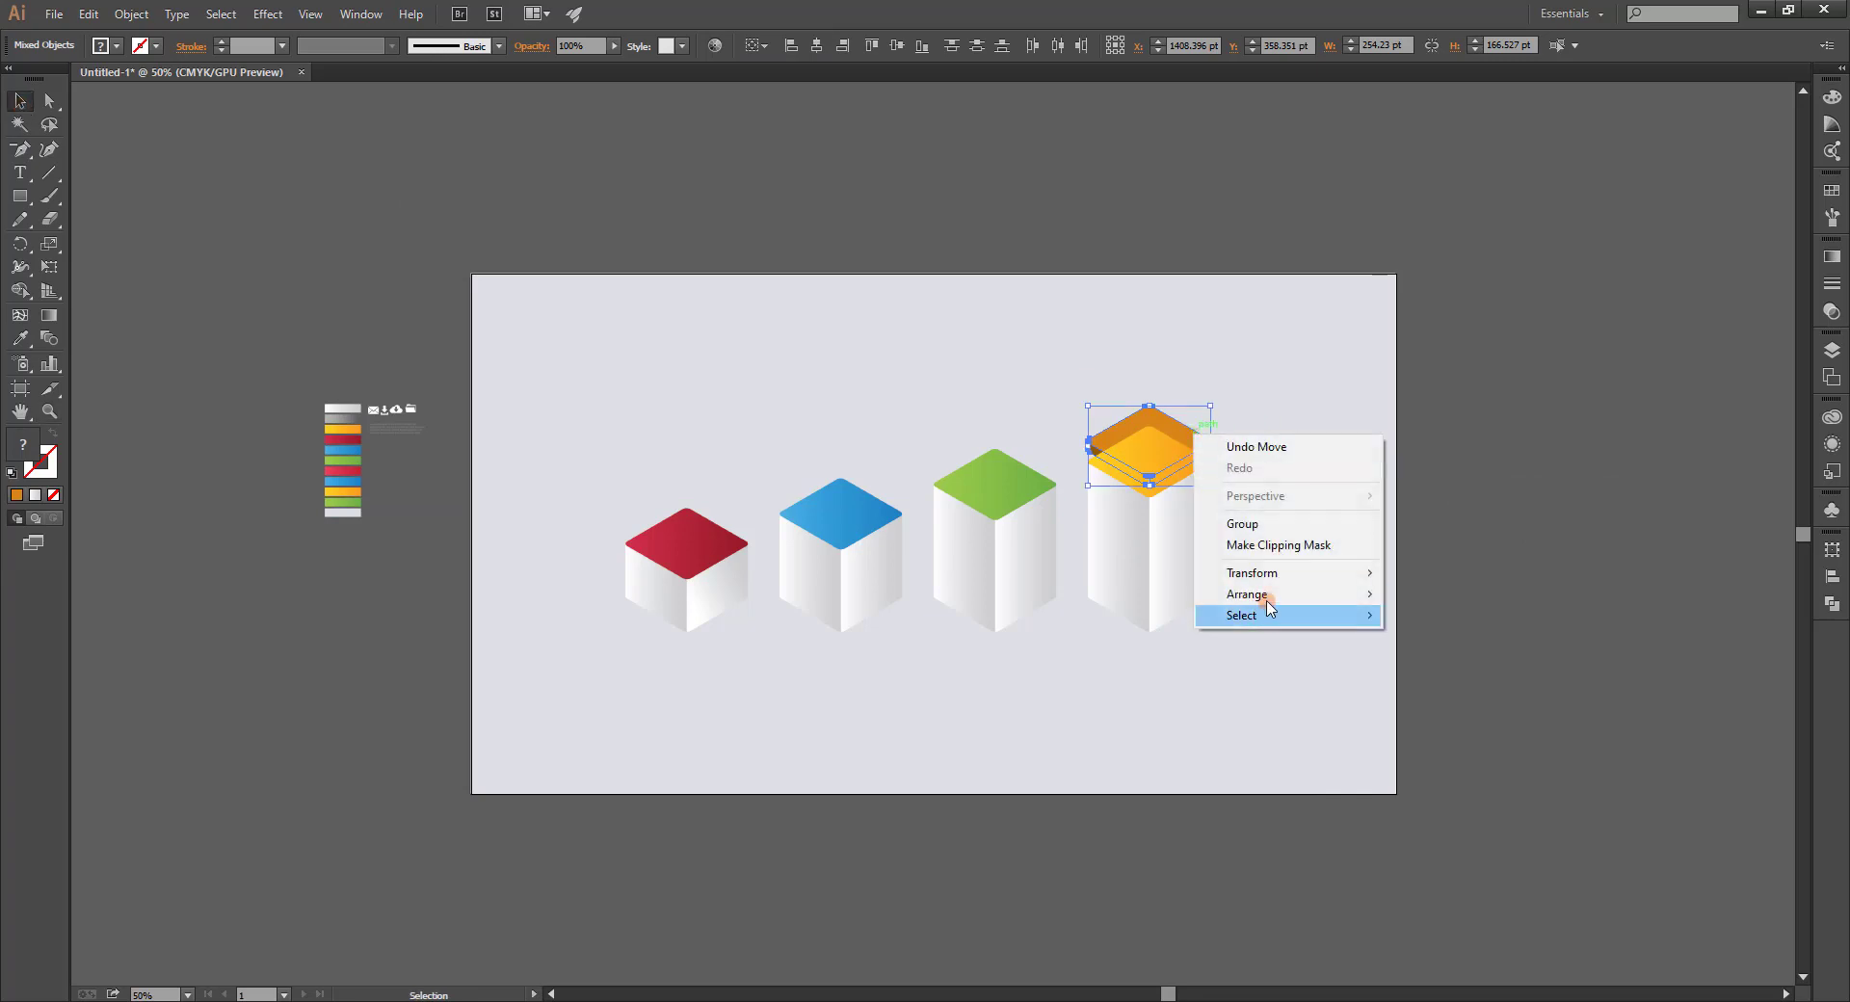
{"action": "mouse_move", "coordinate": [1247, 593]}
{"action": "left_click", "coordinate": [1295, 594]}
{"action": "scroll", "coordinate": [1099, 372], "scroll_direction": "up", "scroll_amount": 3, "text": "alt"}
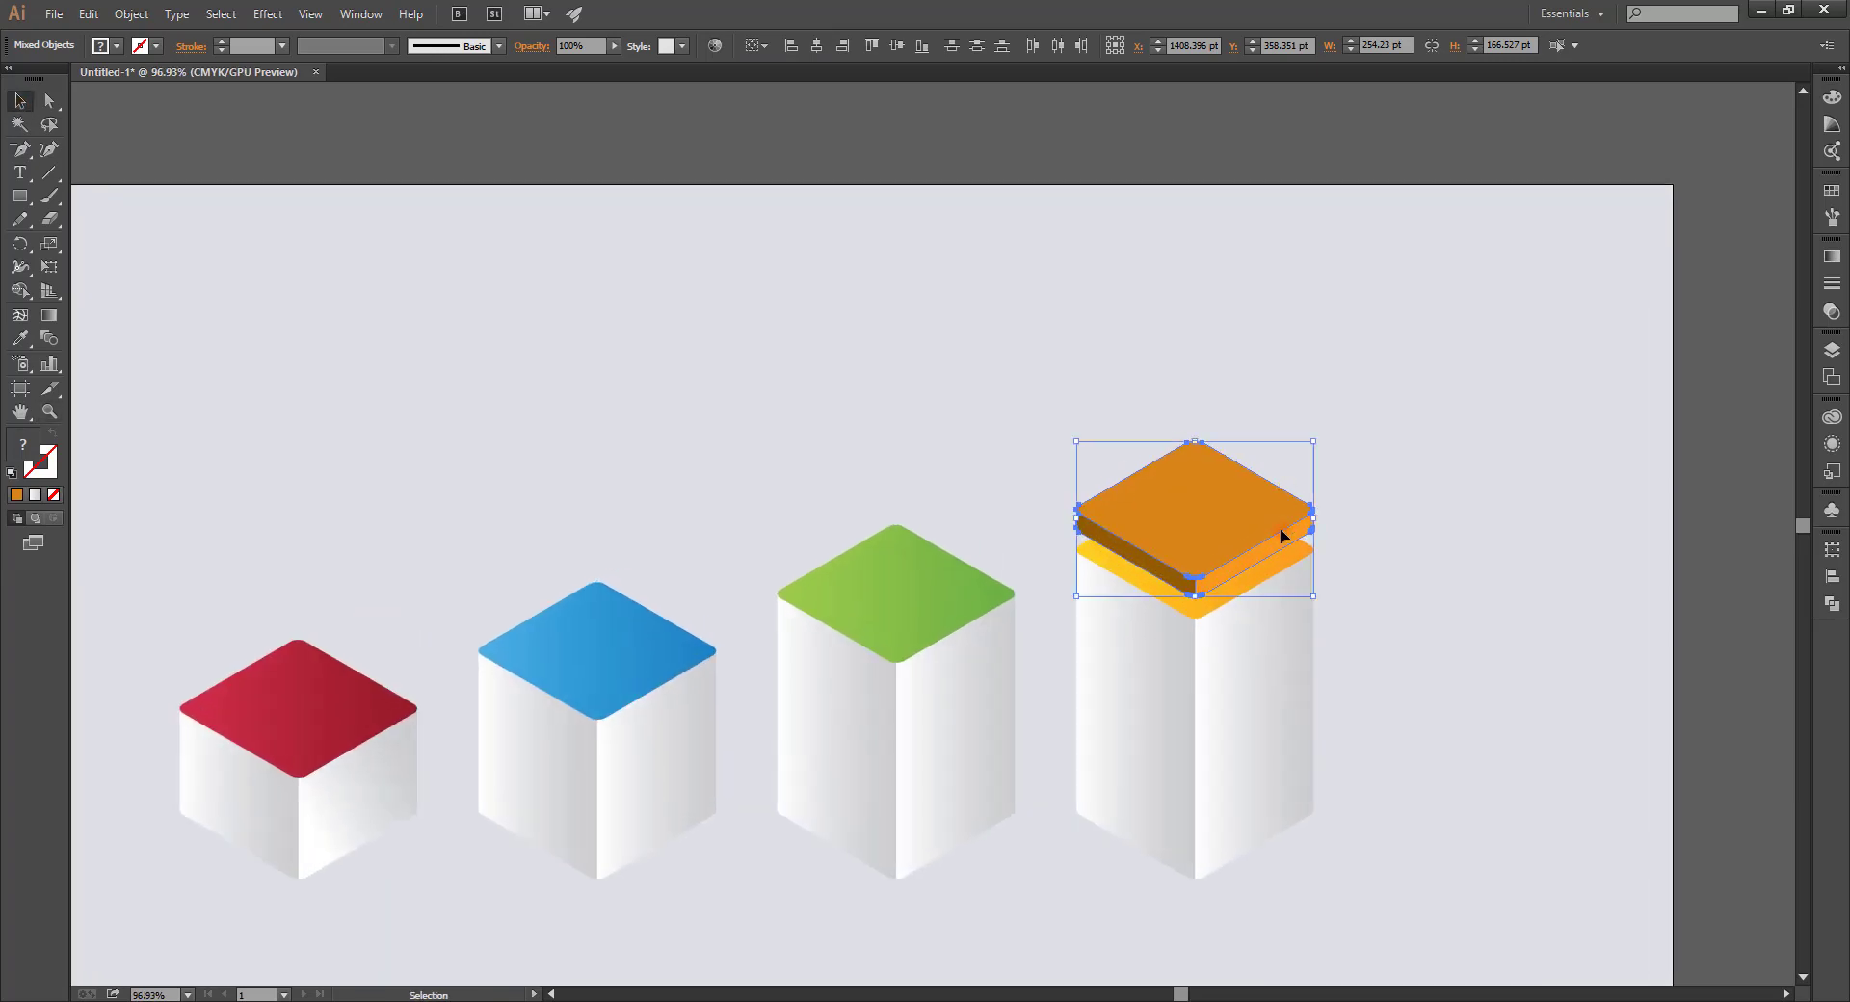
{"action": "left_click_drag", "start_coordinate": [1323, 613], "coordinate": [1297, 595]}
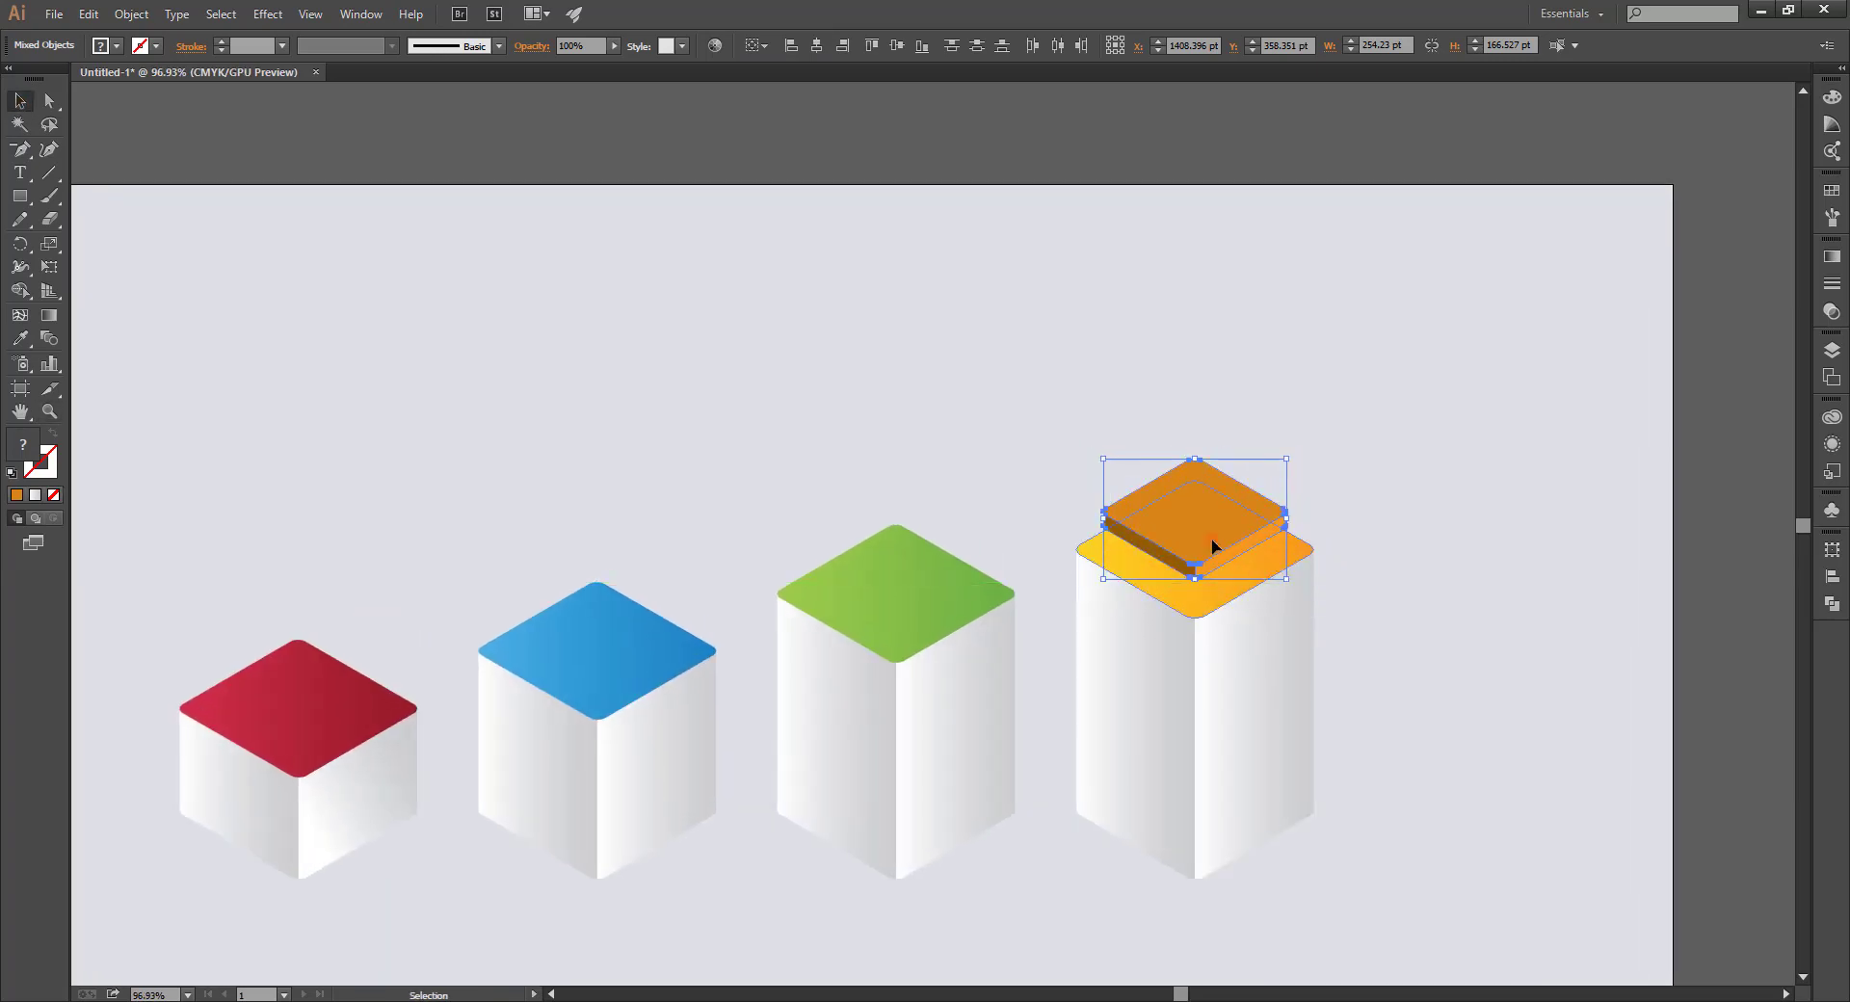
{"action": "left_click_drag", "start_coordinate": [1198, 522], "coordinate": [1199, 539]}
{"action": "left_click", "coordinate": [1281, 504]}
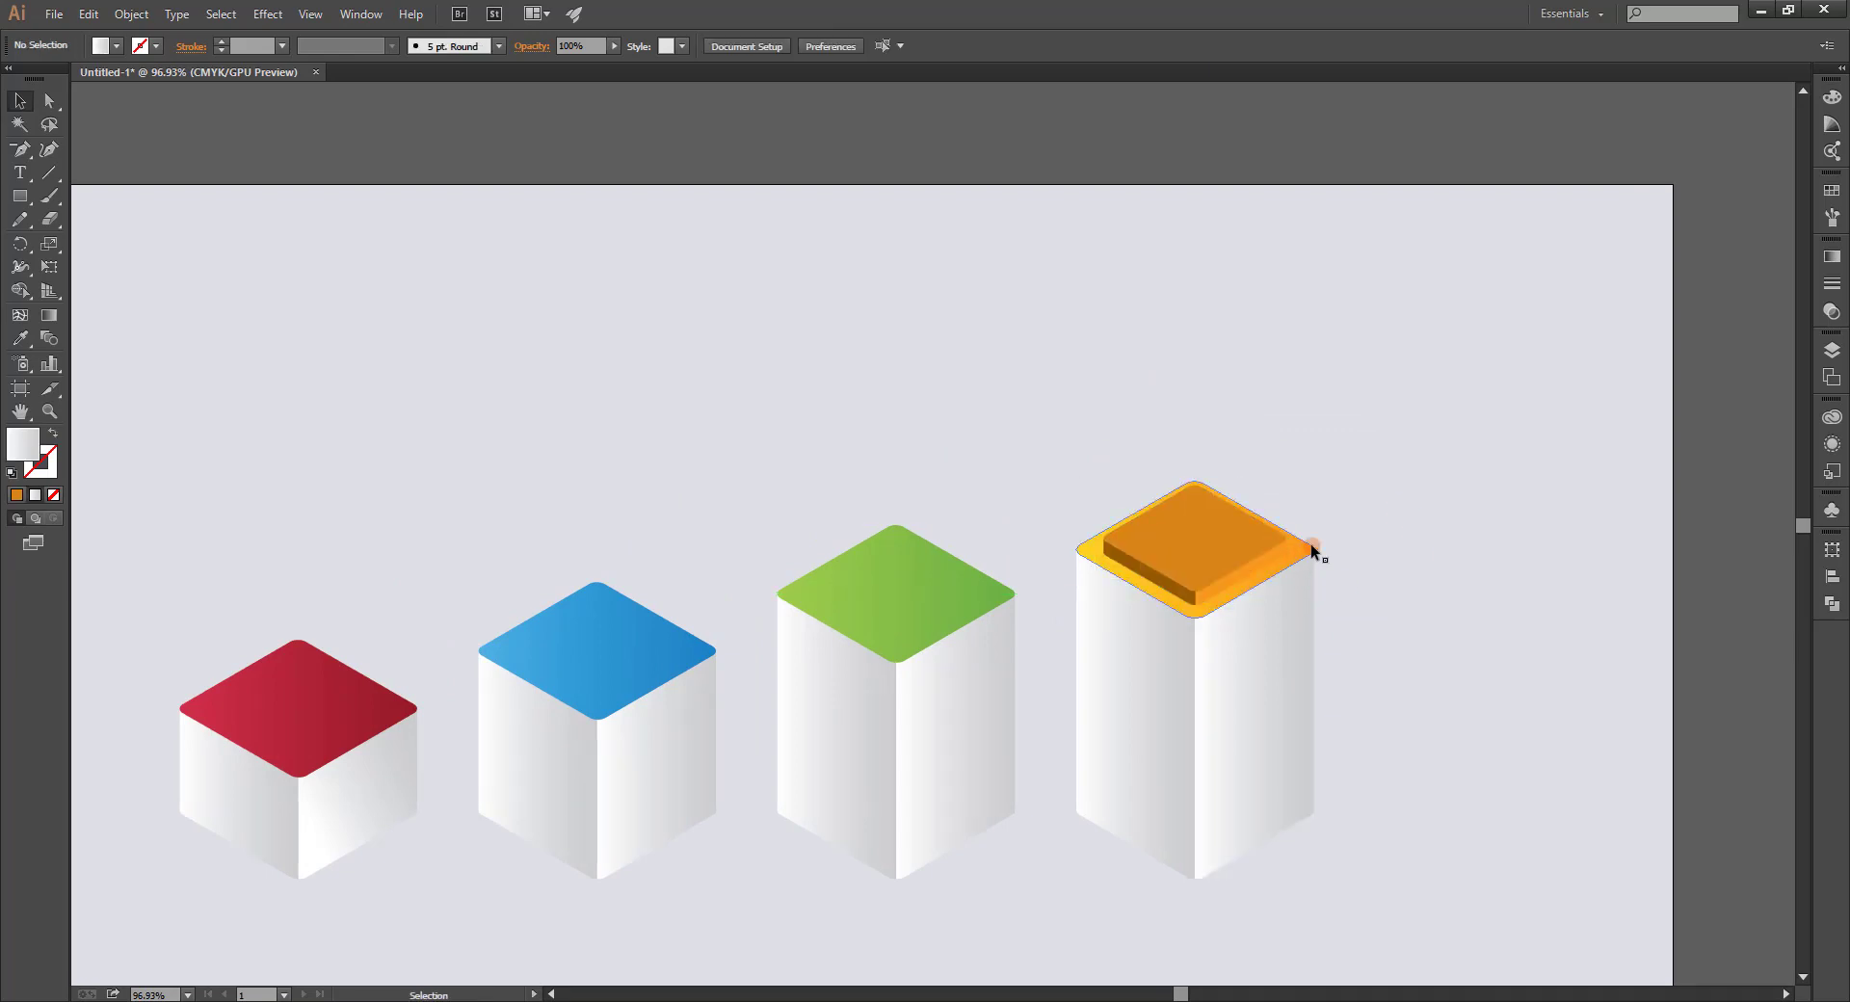
Move the orange tile back off the yellow cube and group its pieces.
{"action": "left_click", "coordinate": [1242, 577]}
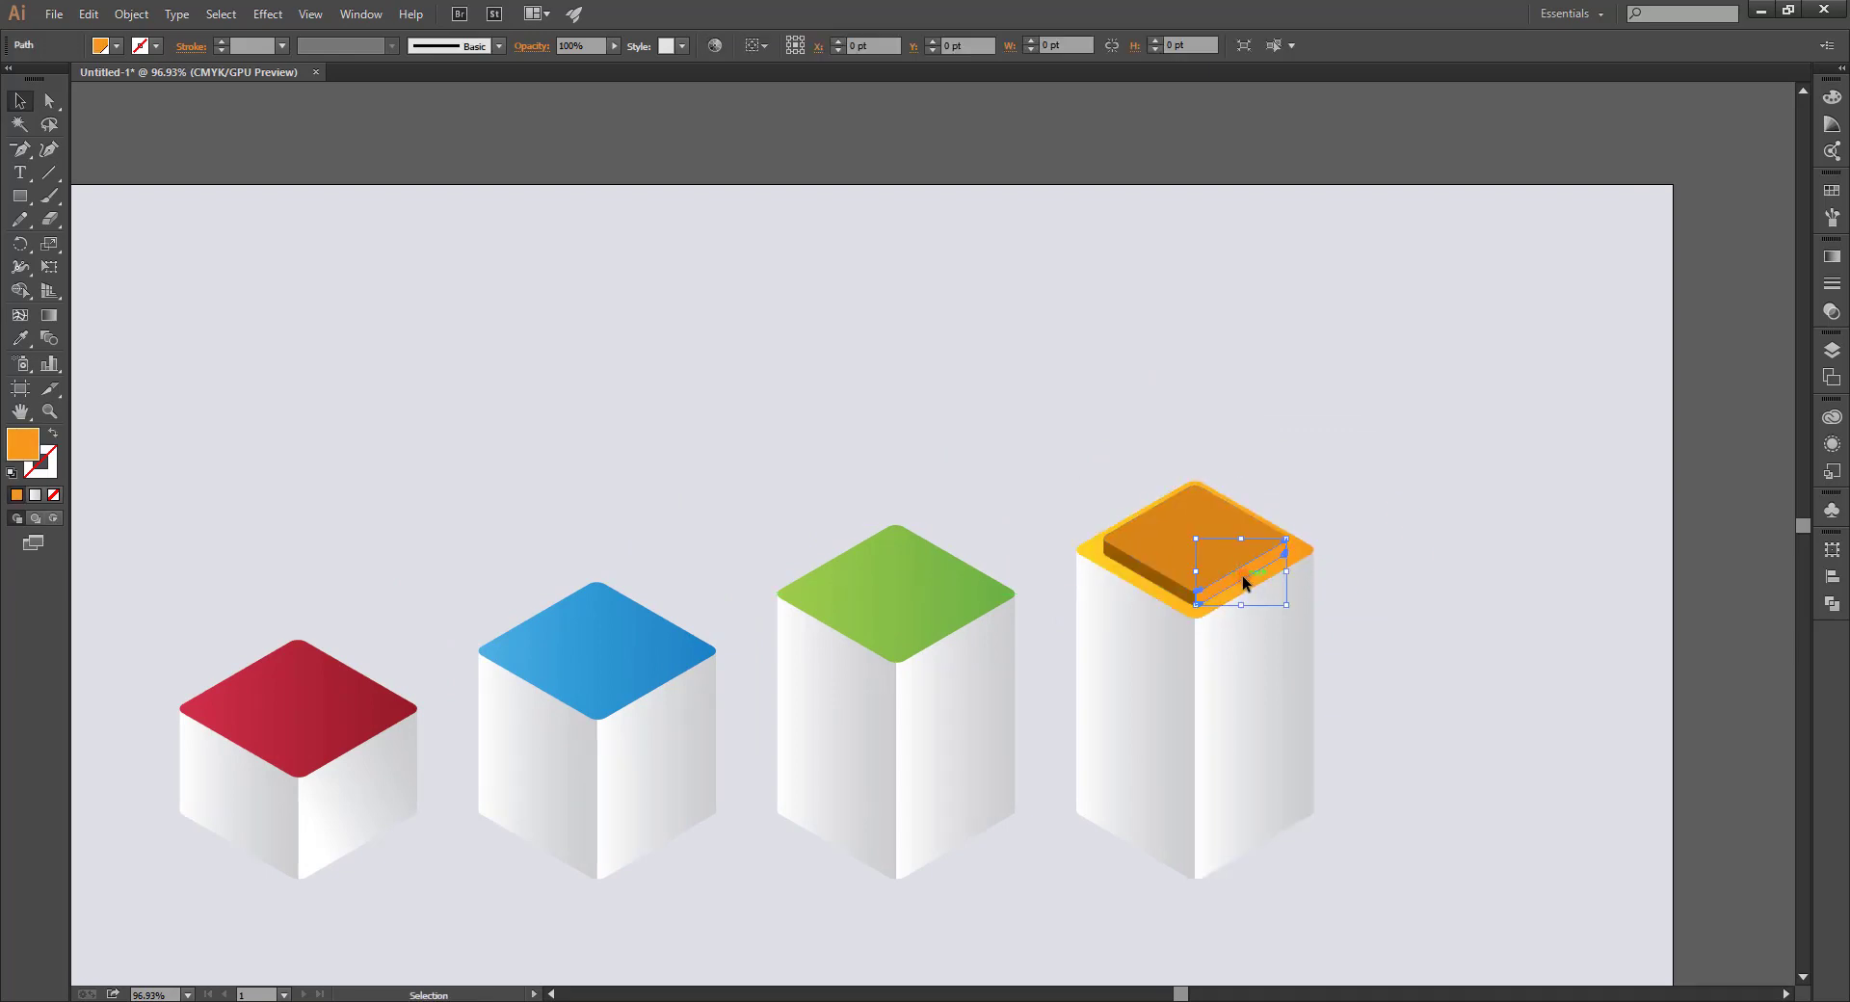
{"action": "left_click", "coordinate": [1171, 591]}
{"action": "left_click", "coordinate": [1210, 530], "text": "shift"}
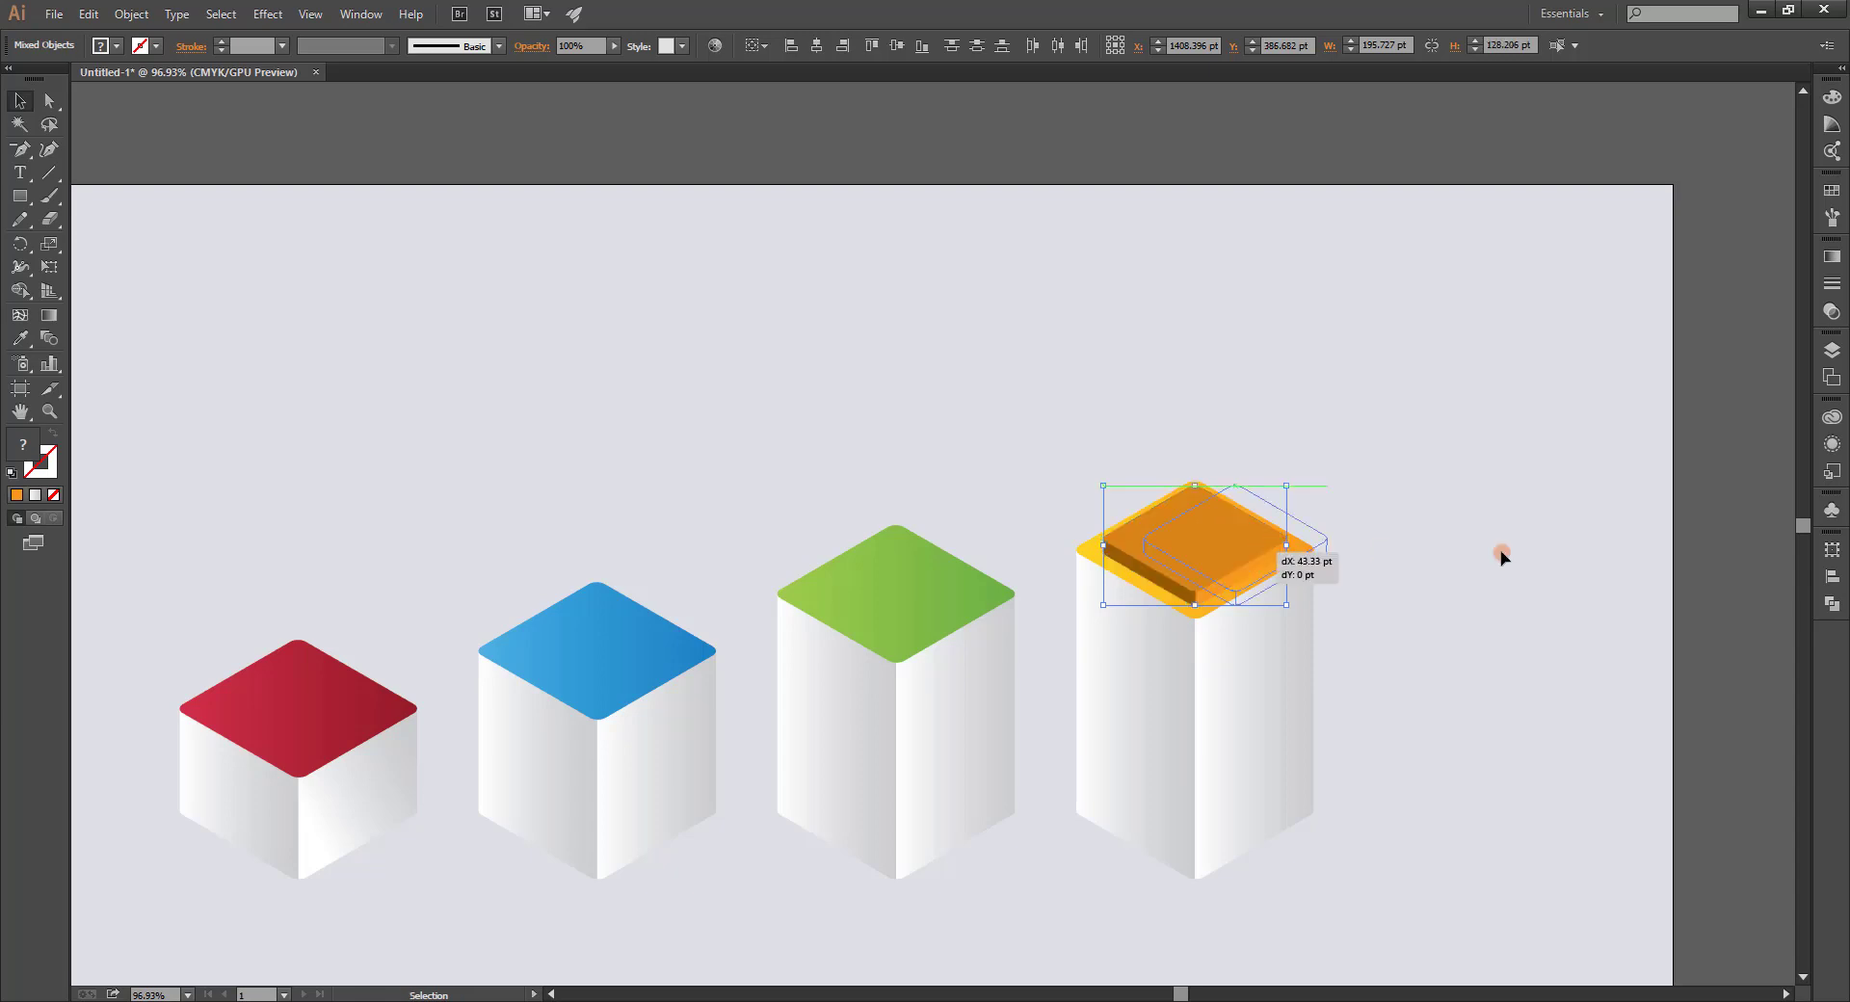
{"action": "left_click_drag", "start_coordinate": [1210, 530], "coordinate": [1521, 530]}
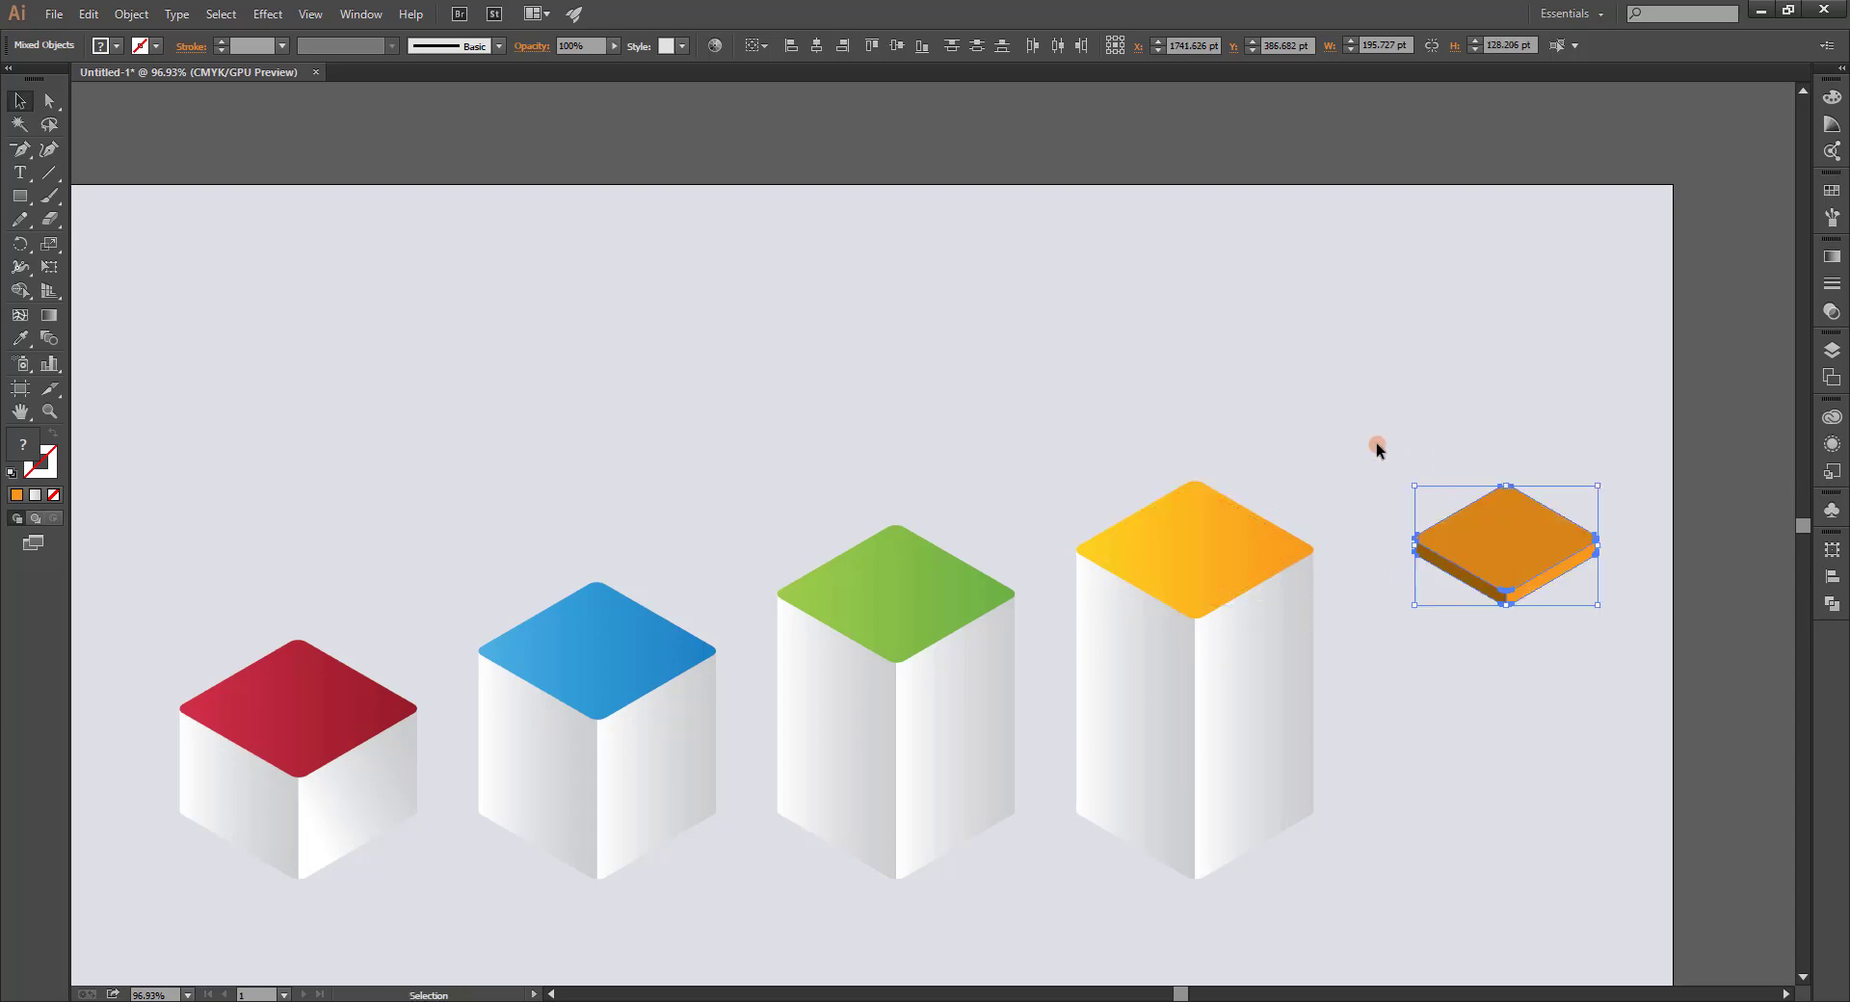
{"action": "key", "text": "ctrl+g"}
{"action": "key", "text": "ctrl+0"}
{"action": "left_click", "coordinate": [1518, 378]}
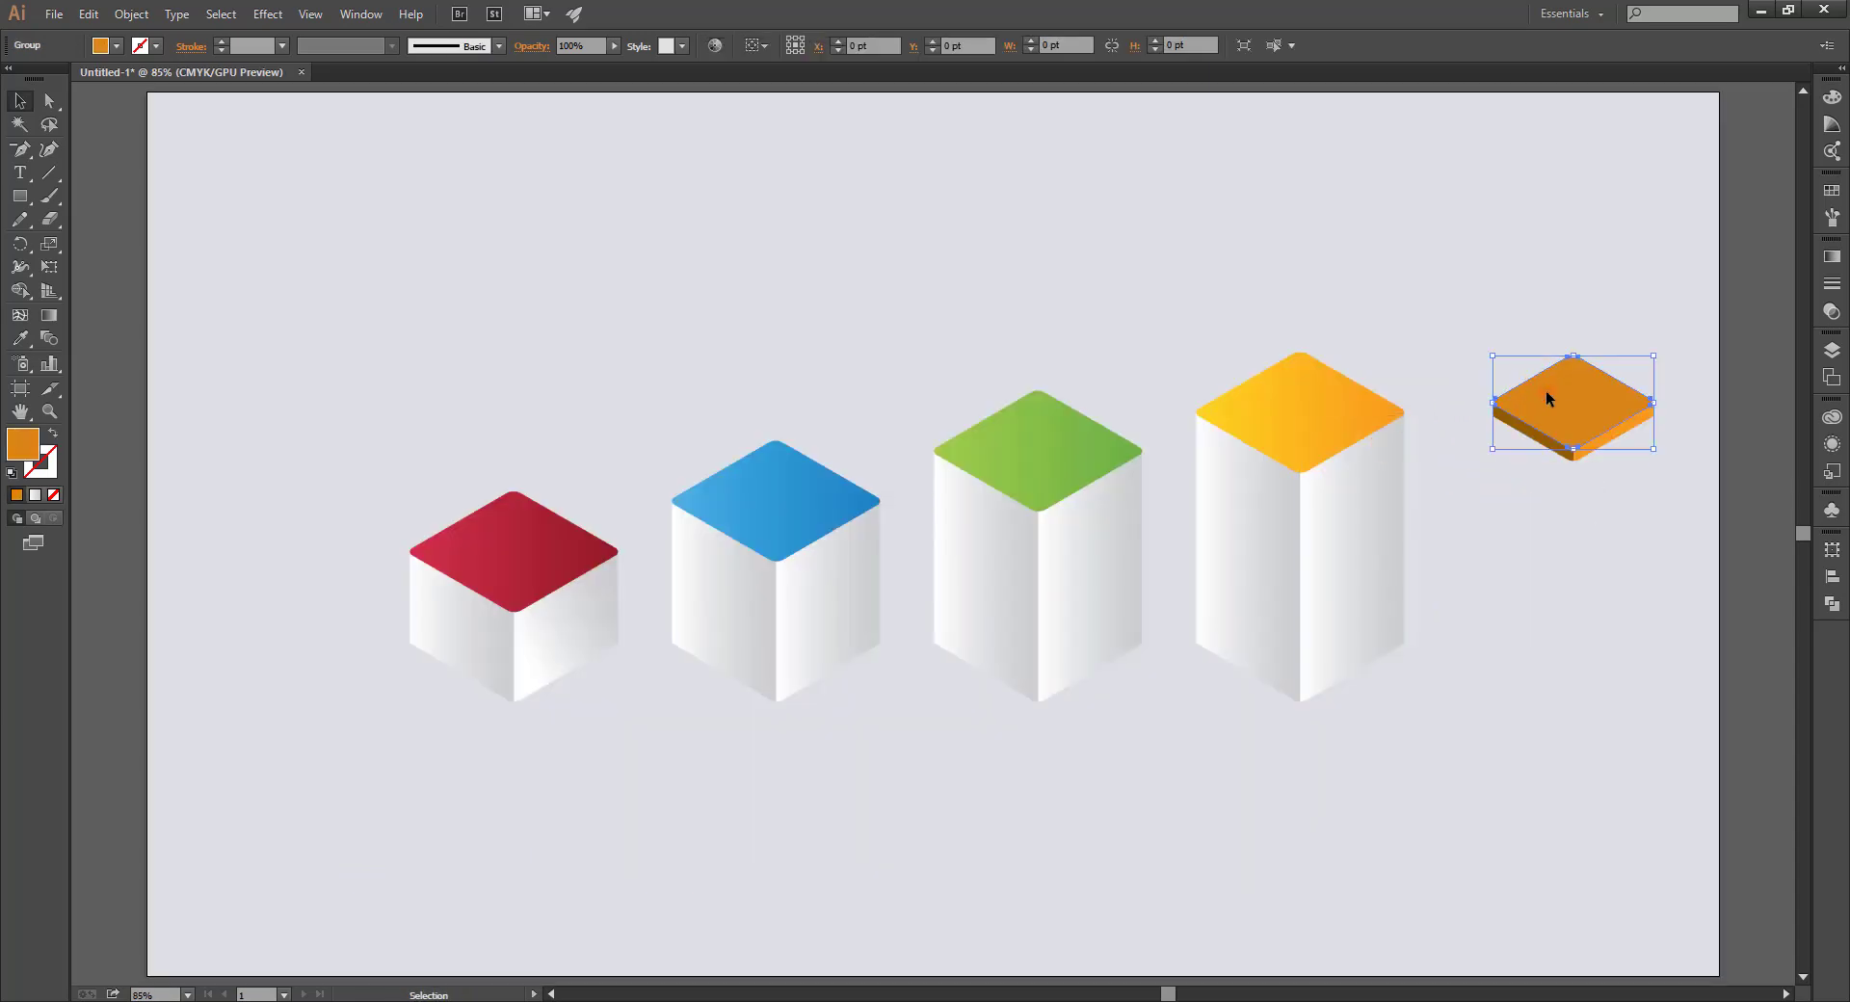
Eyedropper the yellow top's gradient onto the tile and the orange fill onto its side face.
{"action": "key", "text": "i"}
{"action": "left_click", "coordinate": [517, 564]}
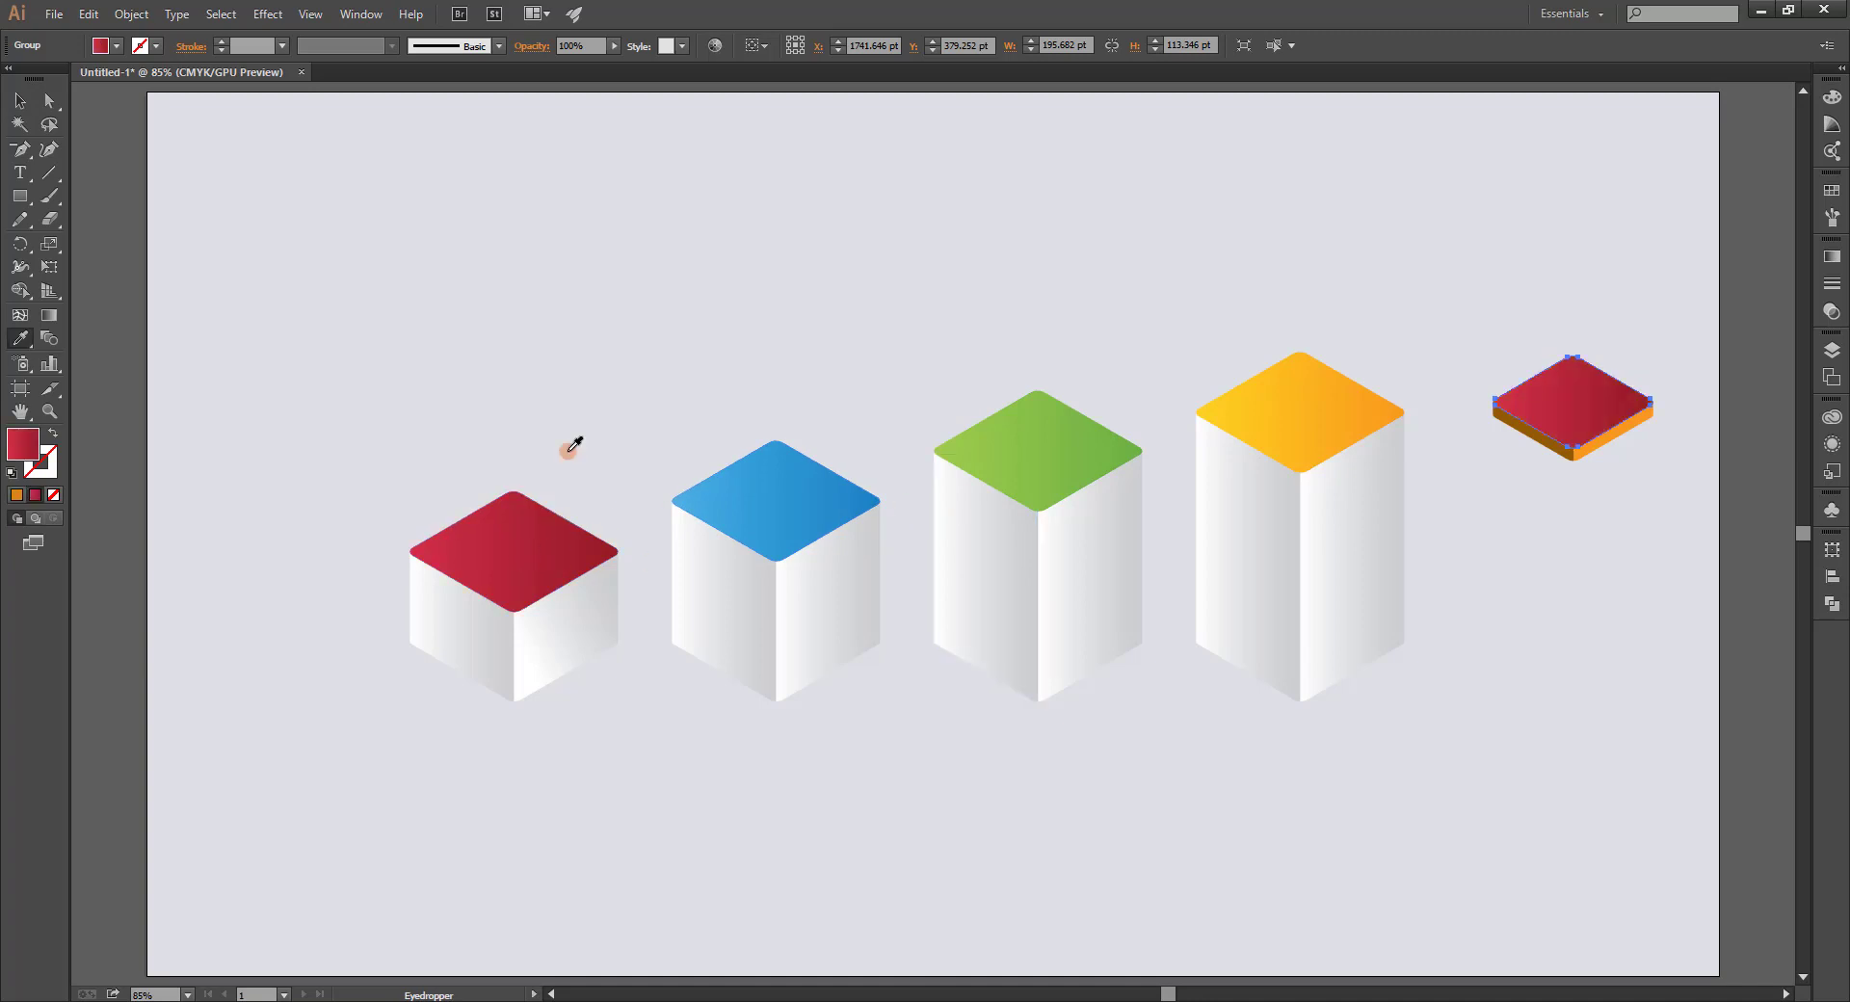
{"action": "left_click", "coordinate": [1363, 417]}
{"action": "left_click", "coordinate": [1534, 436], "text": "ctrl"}
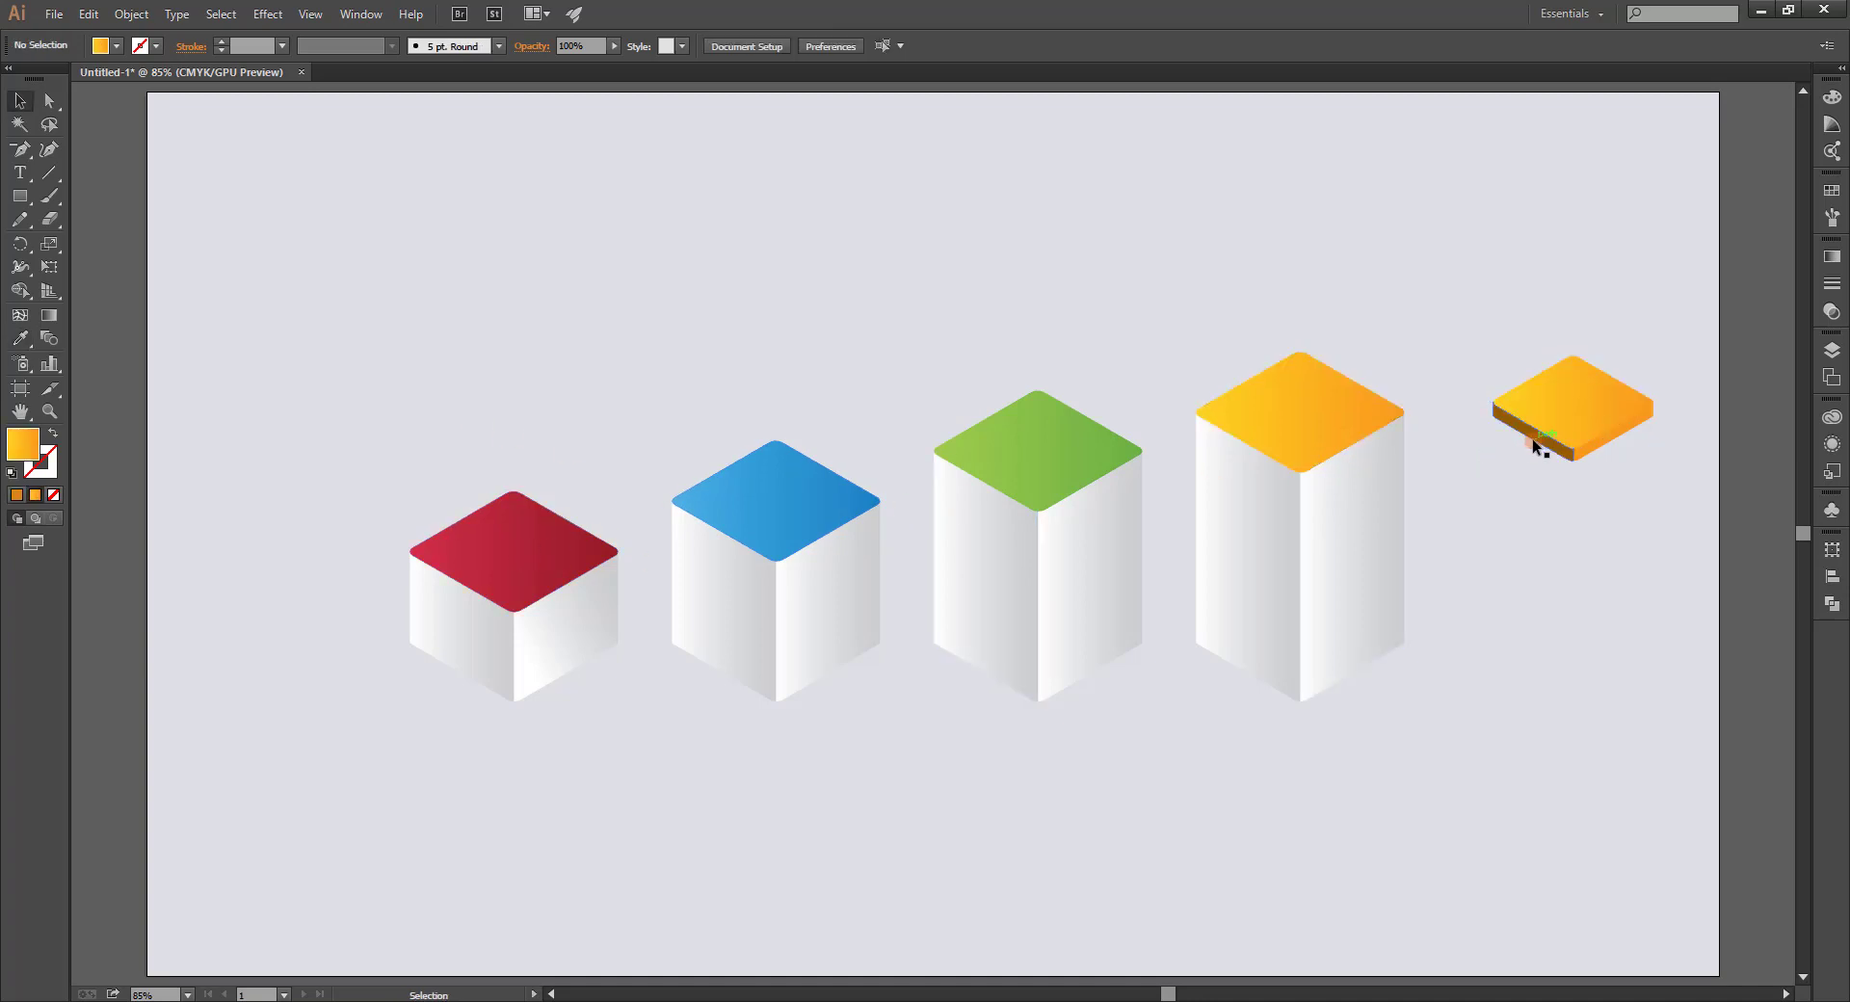
{"action": "left_click", "coordinate": [1318, 437]}
{"action": "key", "text": "v"}
{"action": "key", "text": "ctrl+shift+a"}
{"action": "left_click", "coordinate": [1545, 372]}
Reverse the tile top's gradient to run orange on the left to yellow on the right.
{"action": "key", "text": "g"}
{"action": "left_click_drag", "start_coordinate": [1638, 417], "coordinate": [1524, 375]}
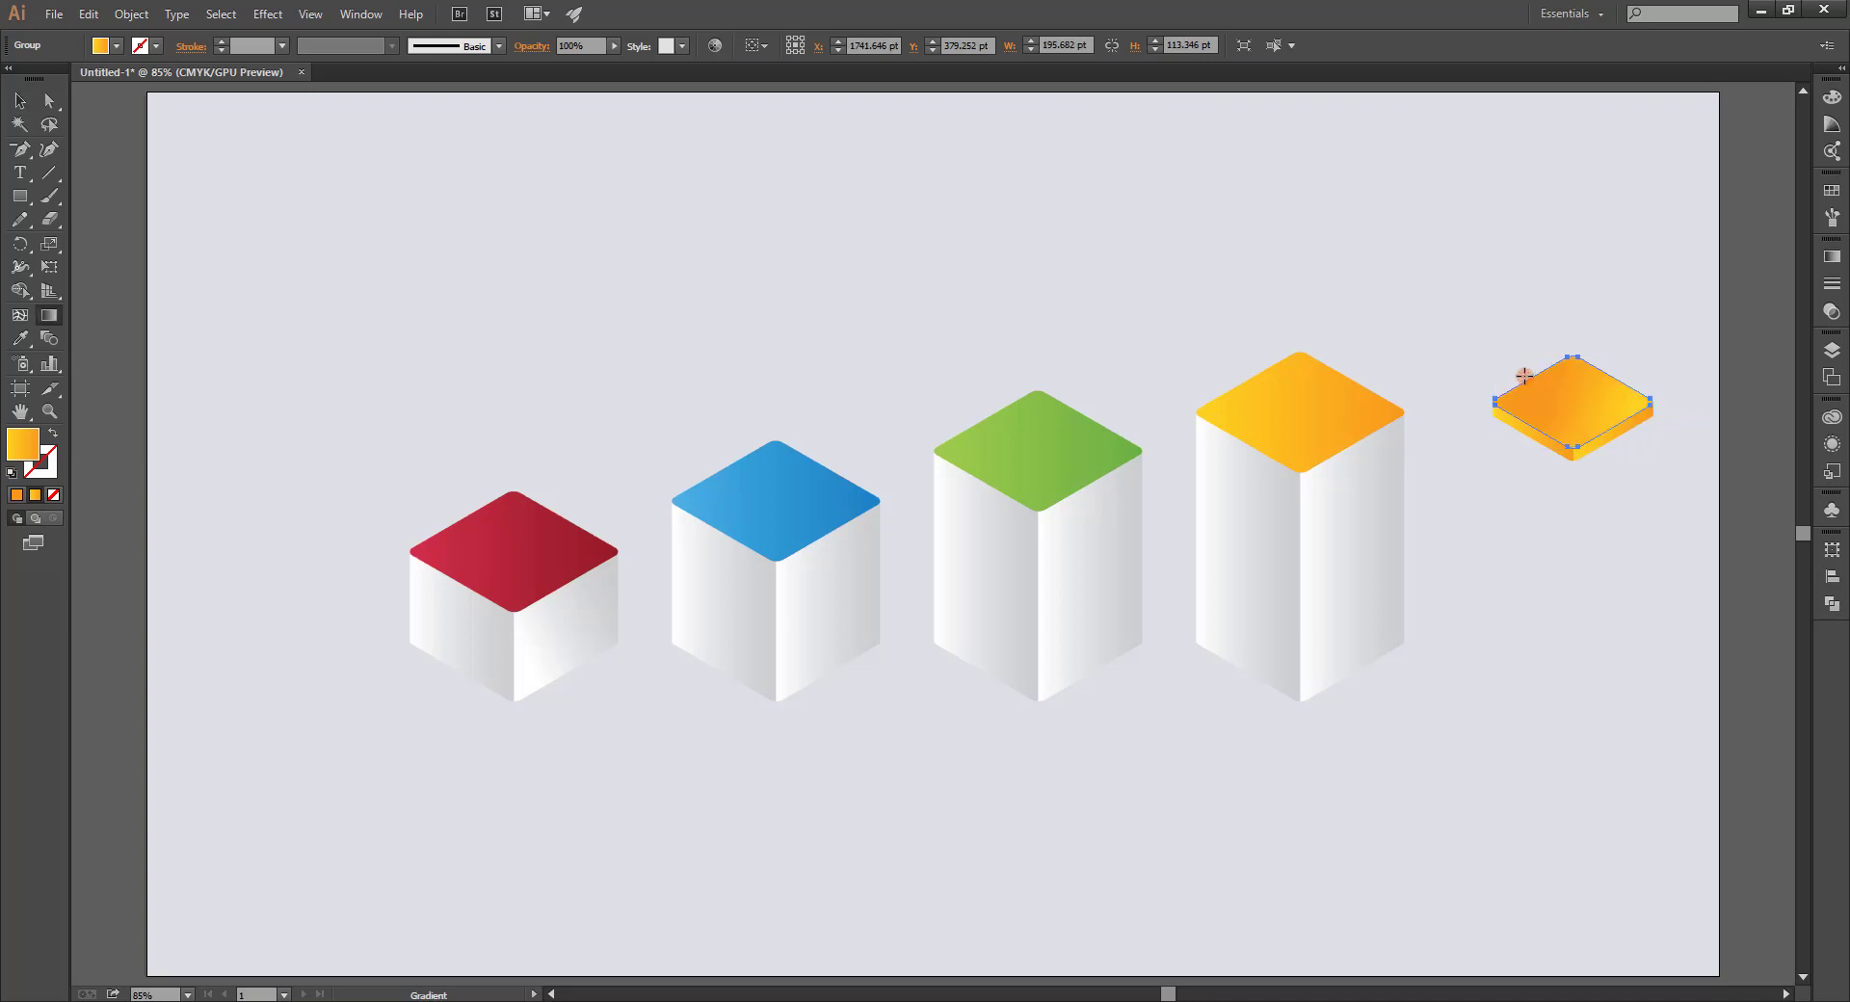
{"action": "key", "text": "v"}
{"action": "left_click", "coordinate": [1603, 472]}
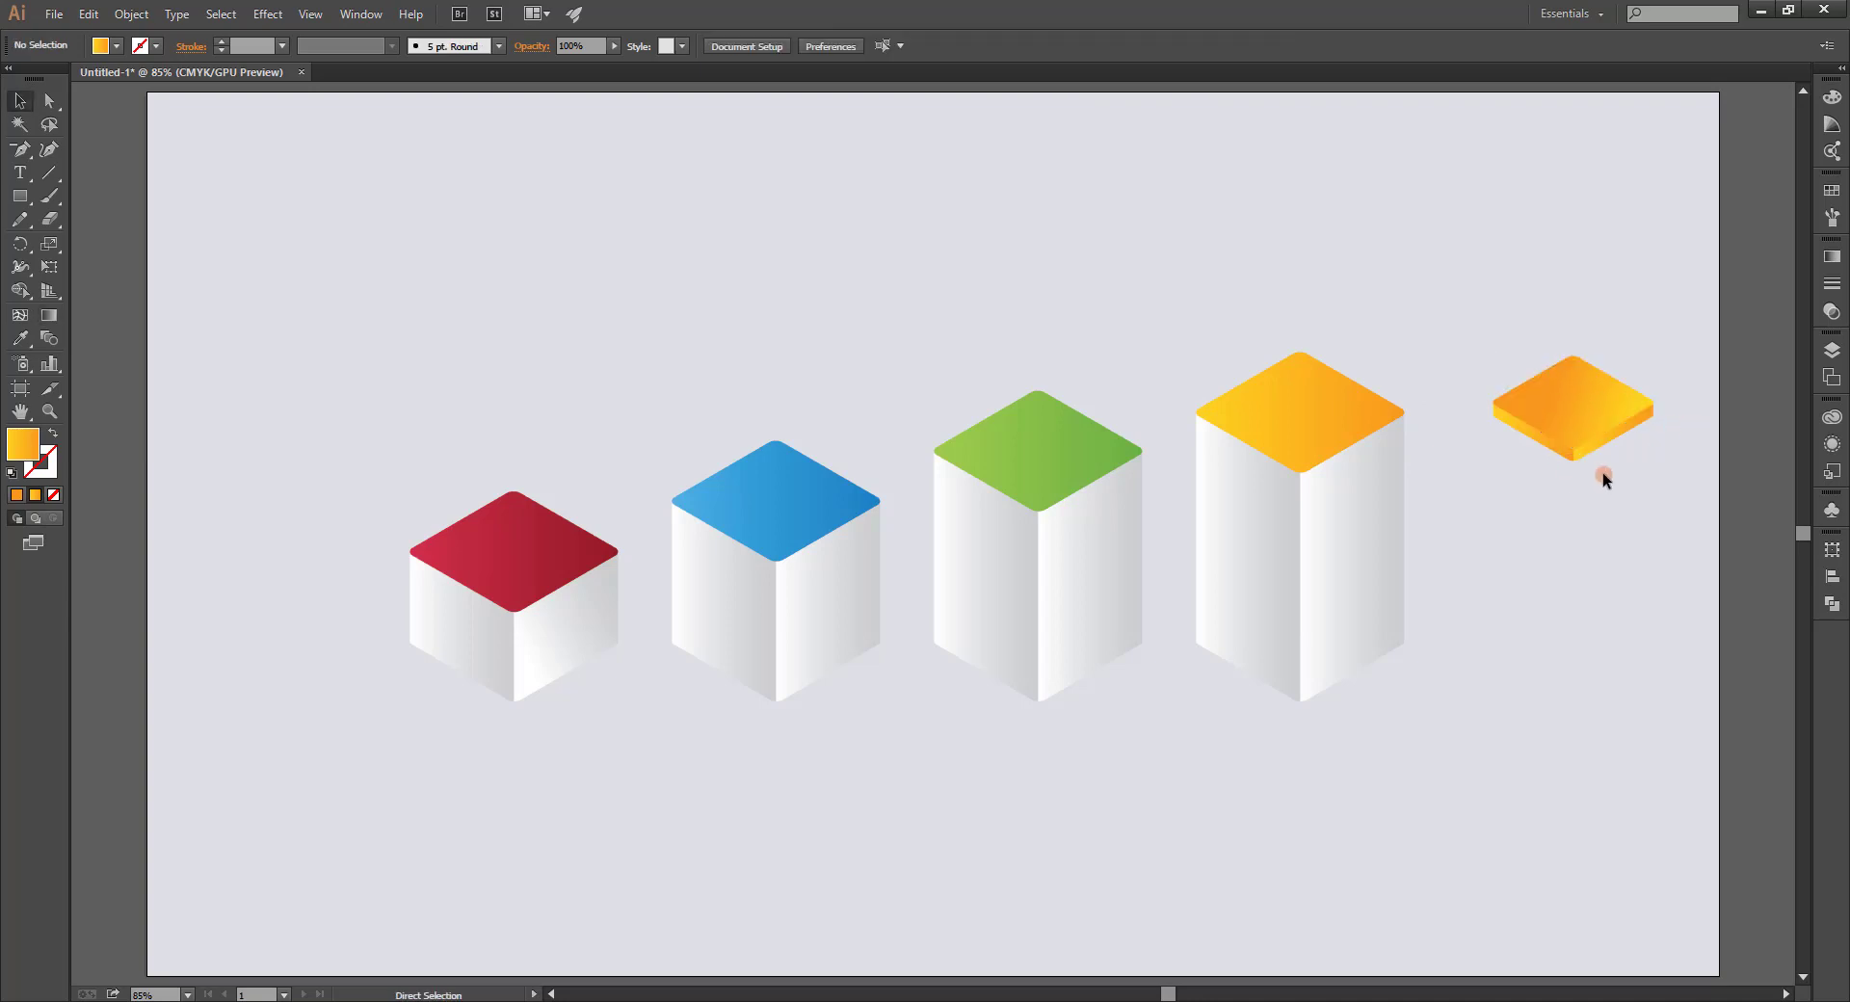
Test the tile's fit over a box top, then undo the move and reselect it.
{"action": "key", "text": "ctrl+plus"}
{"action": "key", "text": "ctrl+plus"}
{"action": "left_click_drag", "start_coordinate": [1585, 462], "coordinate": [1176, 479]}
{"action": "mouse_move", "coordinate": [1101, 297]}
{"action": "left_mouse_down"}
{"action": "mouse_move", "coordinate": [1300, 437]}
{"action": "mouse_move", "coordinate": [771, 359]}
{"action": "mouse_move", "coordinate": [767, 374]}
{"action": "left_mouse_up"}
{"action": "key", "text": "ctrl+z"}
{"action": "left_click_drag", "start_coordinate": [1038, 260], "coordinate": [1354, 437]}
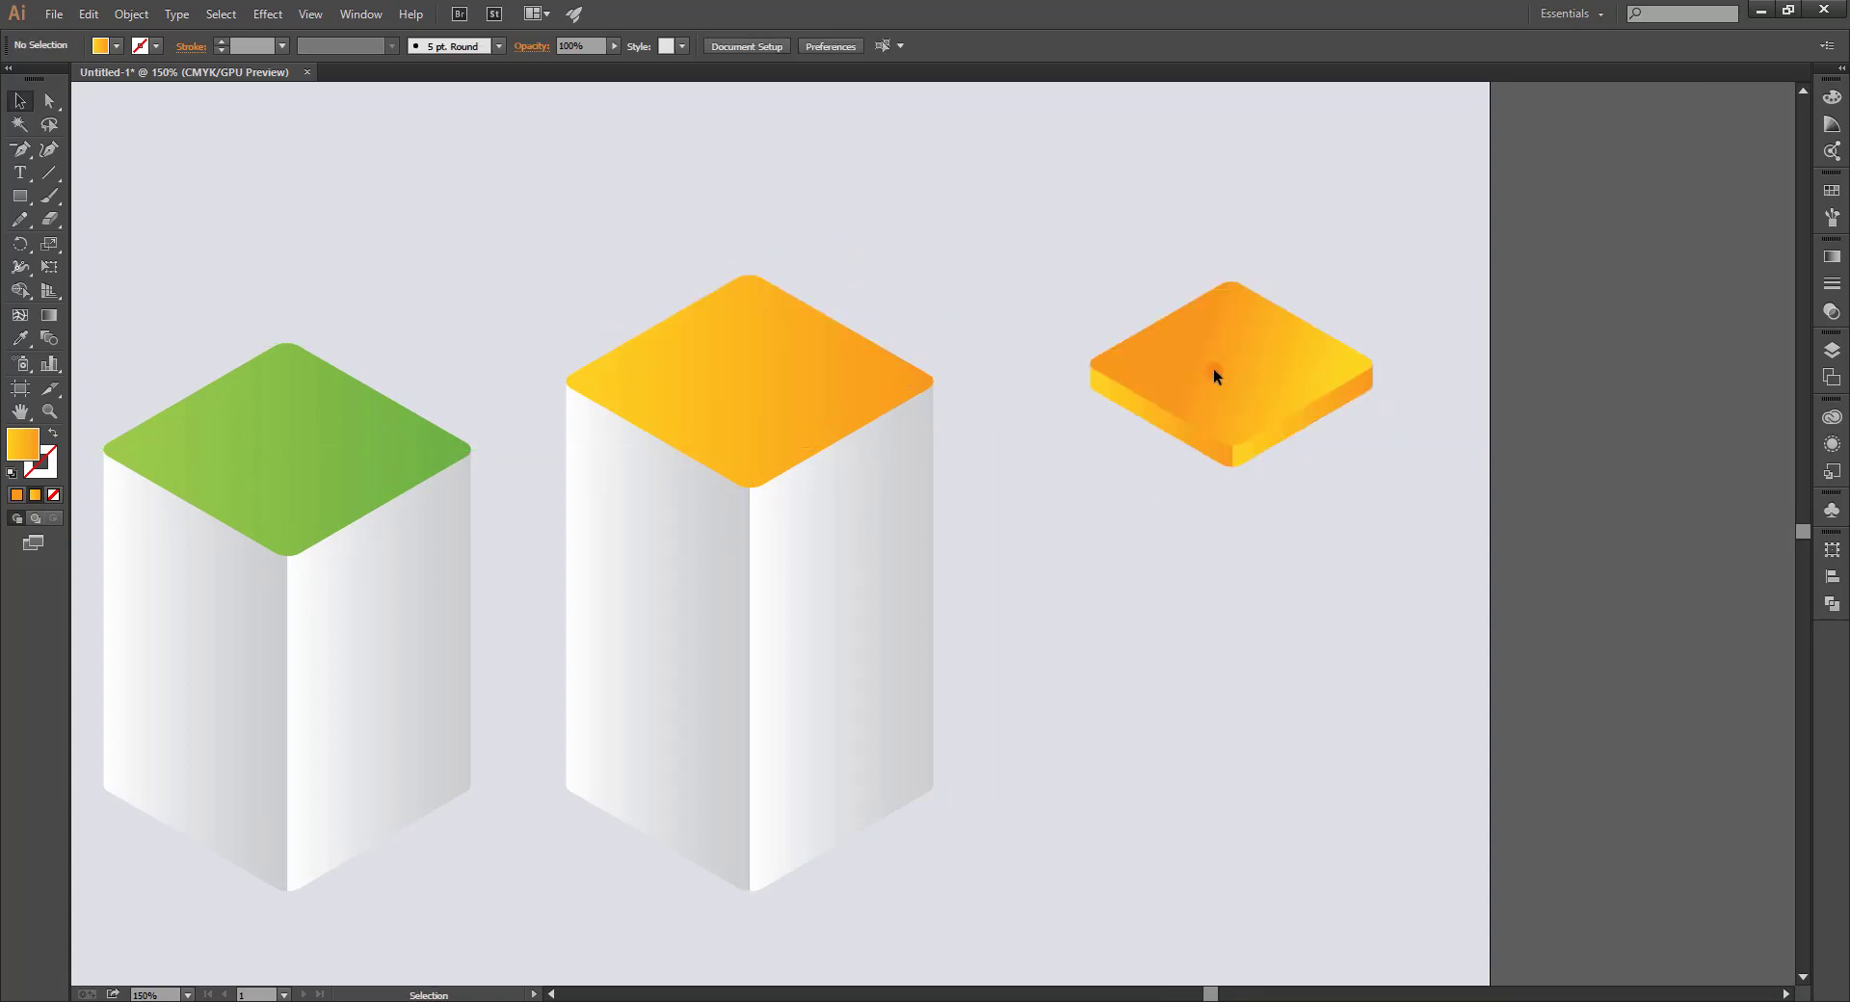
{"action": "key", "text": "ctrl+0"}
Shrink the tile and place it on the yellow box top, nudging it down.
{"action": "key", "text": "v"}
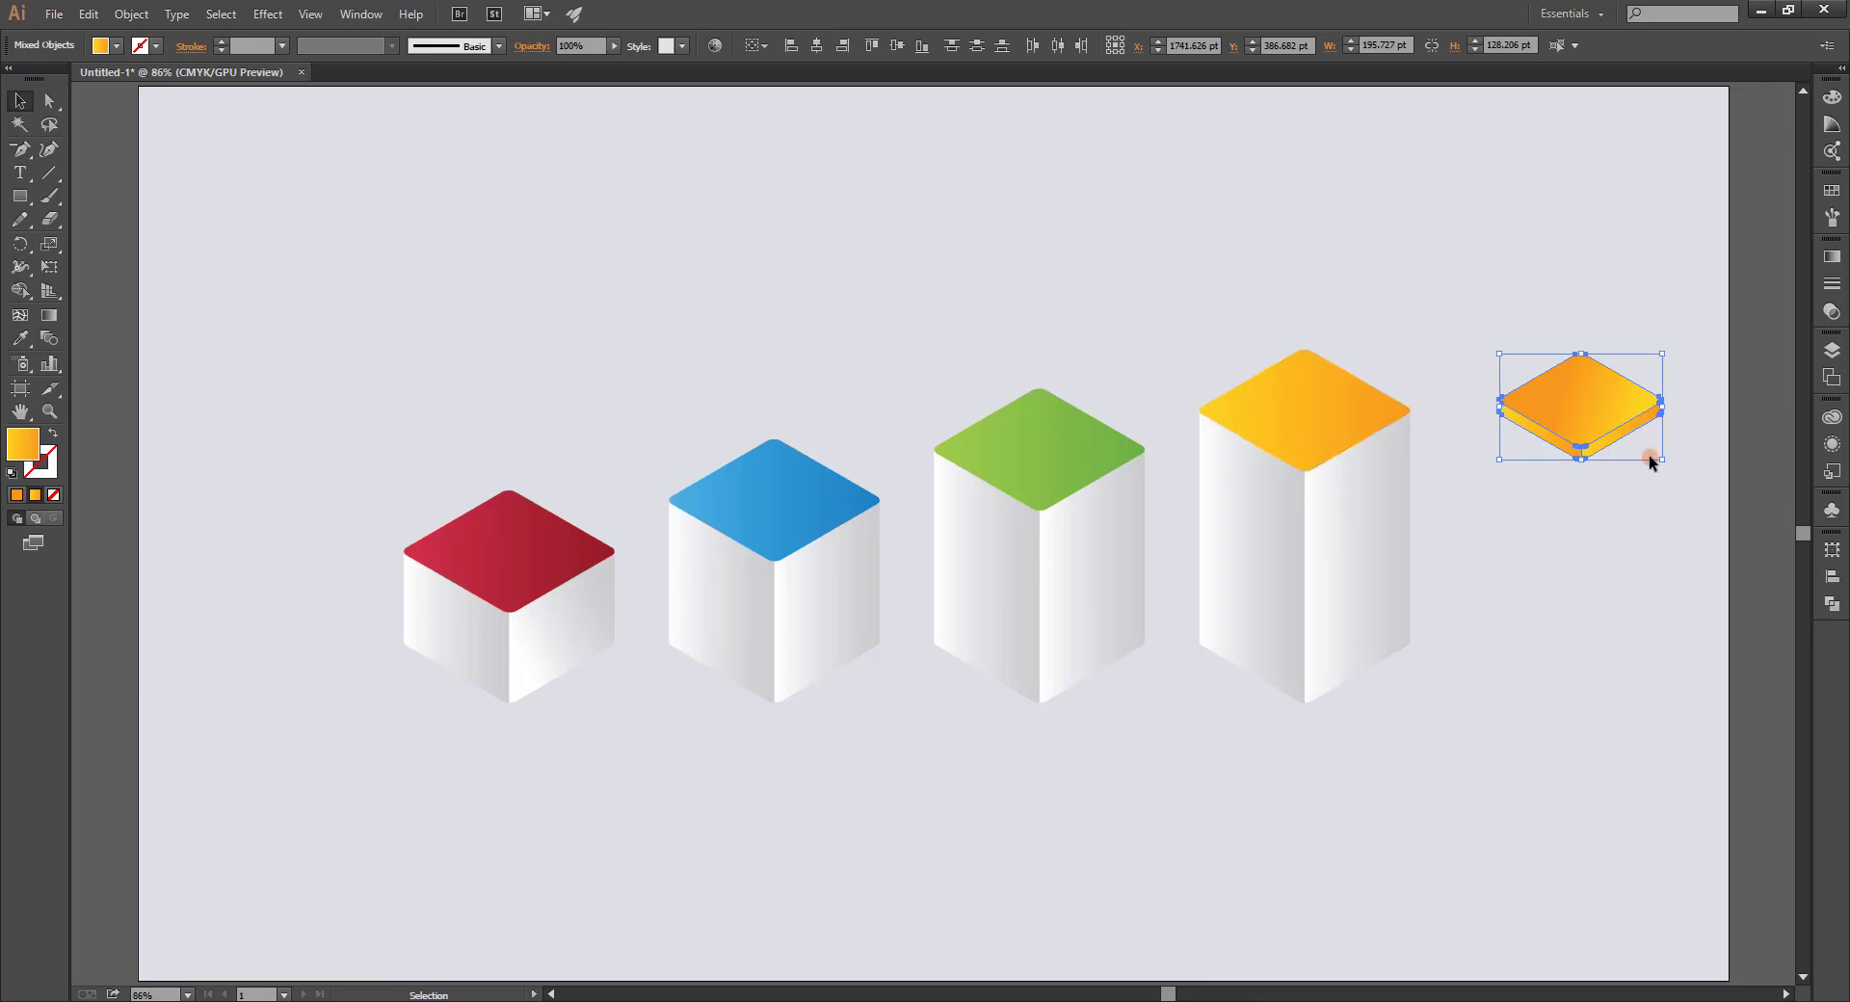
{"action": "mouse_move", "coordinate": [1662, 462]}
{"action": "left_mouse_down"}
{"action": "mouse_move", "coordinate": [1320, 425]}
{"action": "mouse_move", "coordinate": [1388, 461]}
{"action": "left_mouse_up"}
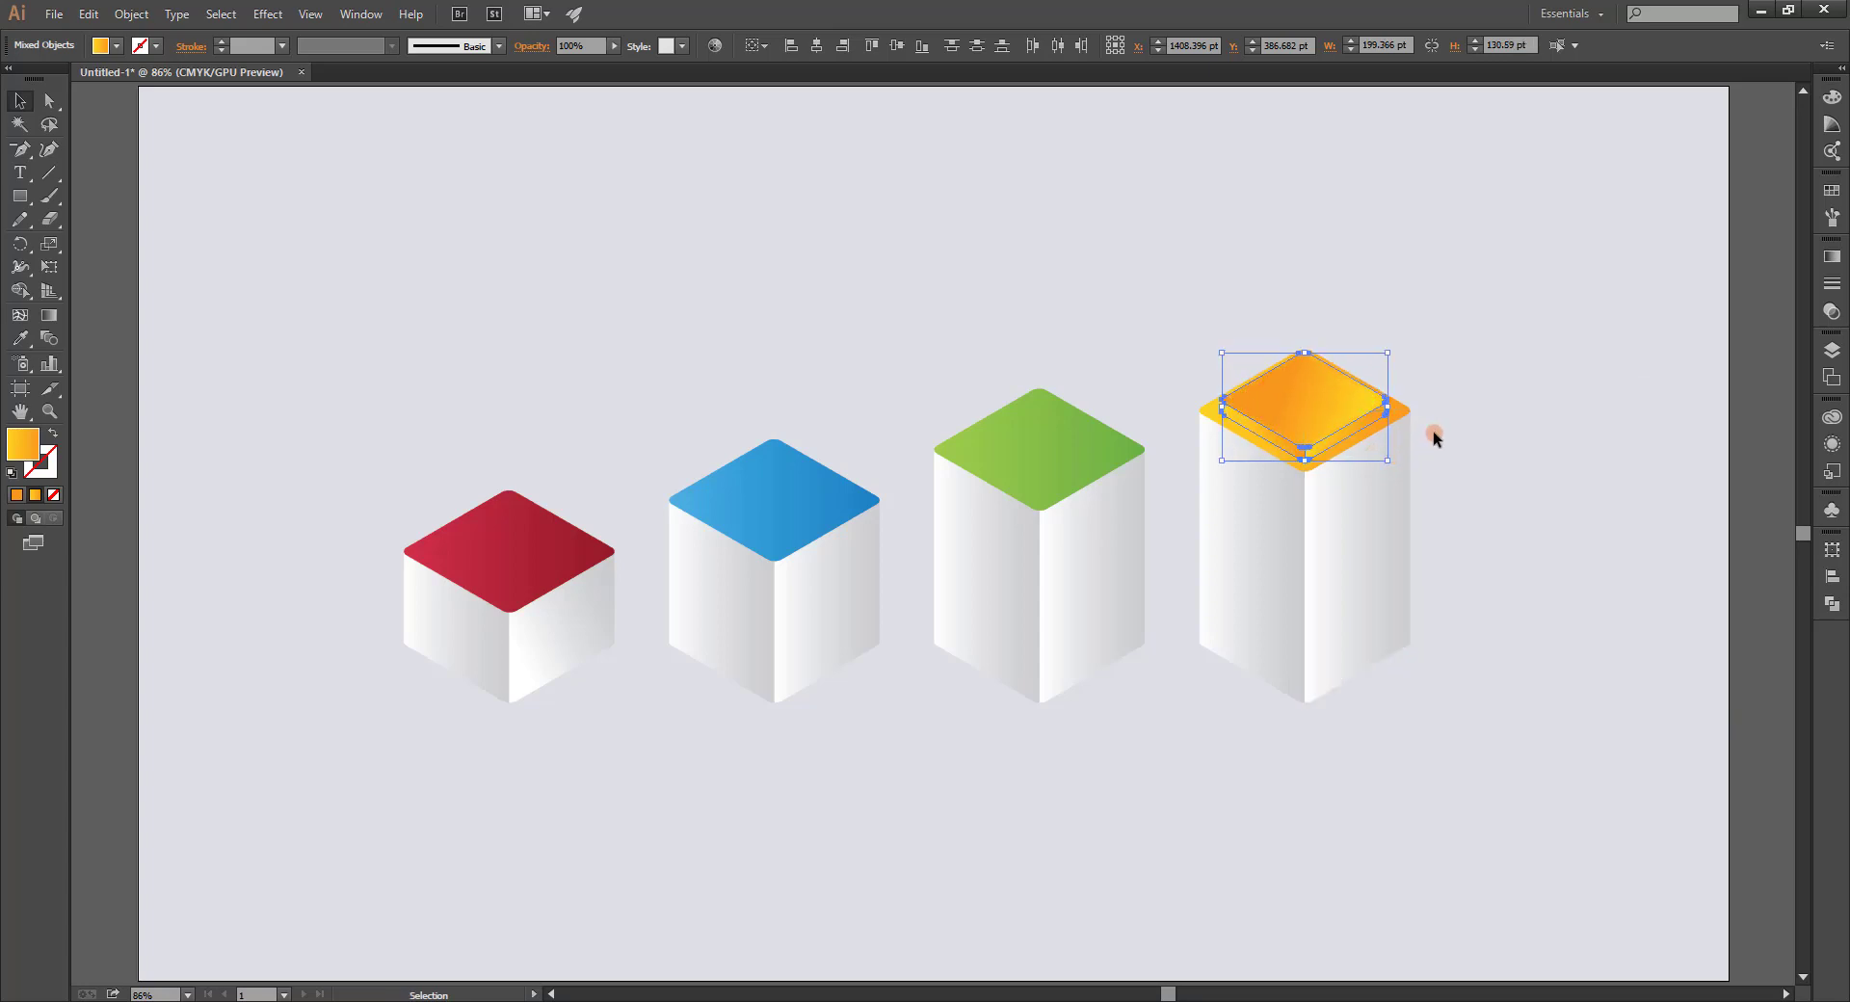
{"action": "key", "text": "Down"}
{"action": "key", "text": "Down"}
{"action": "key", "text": "Down"}
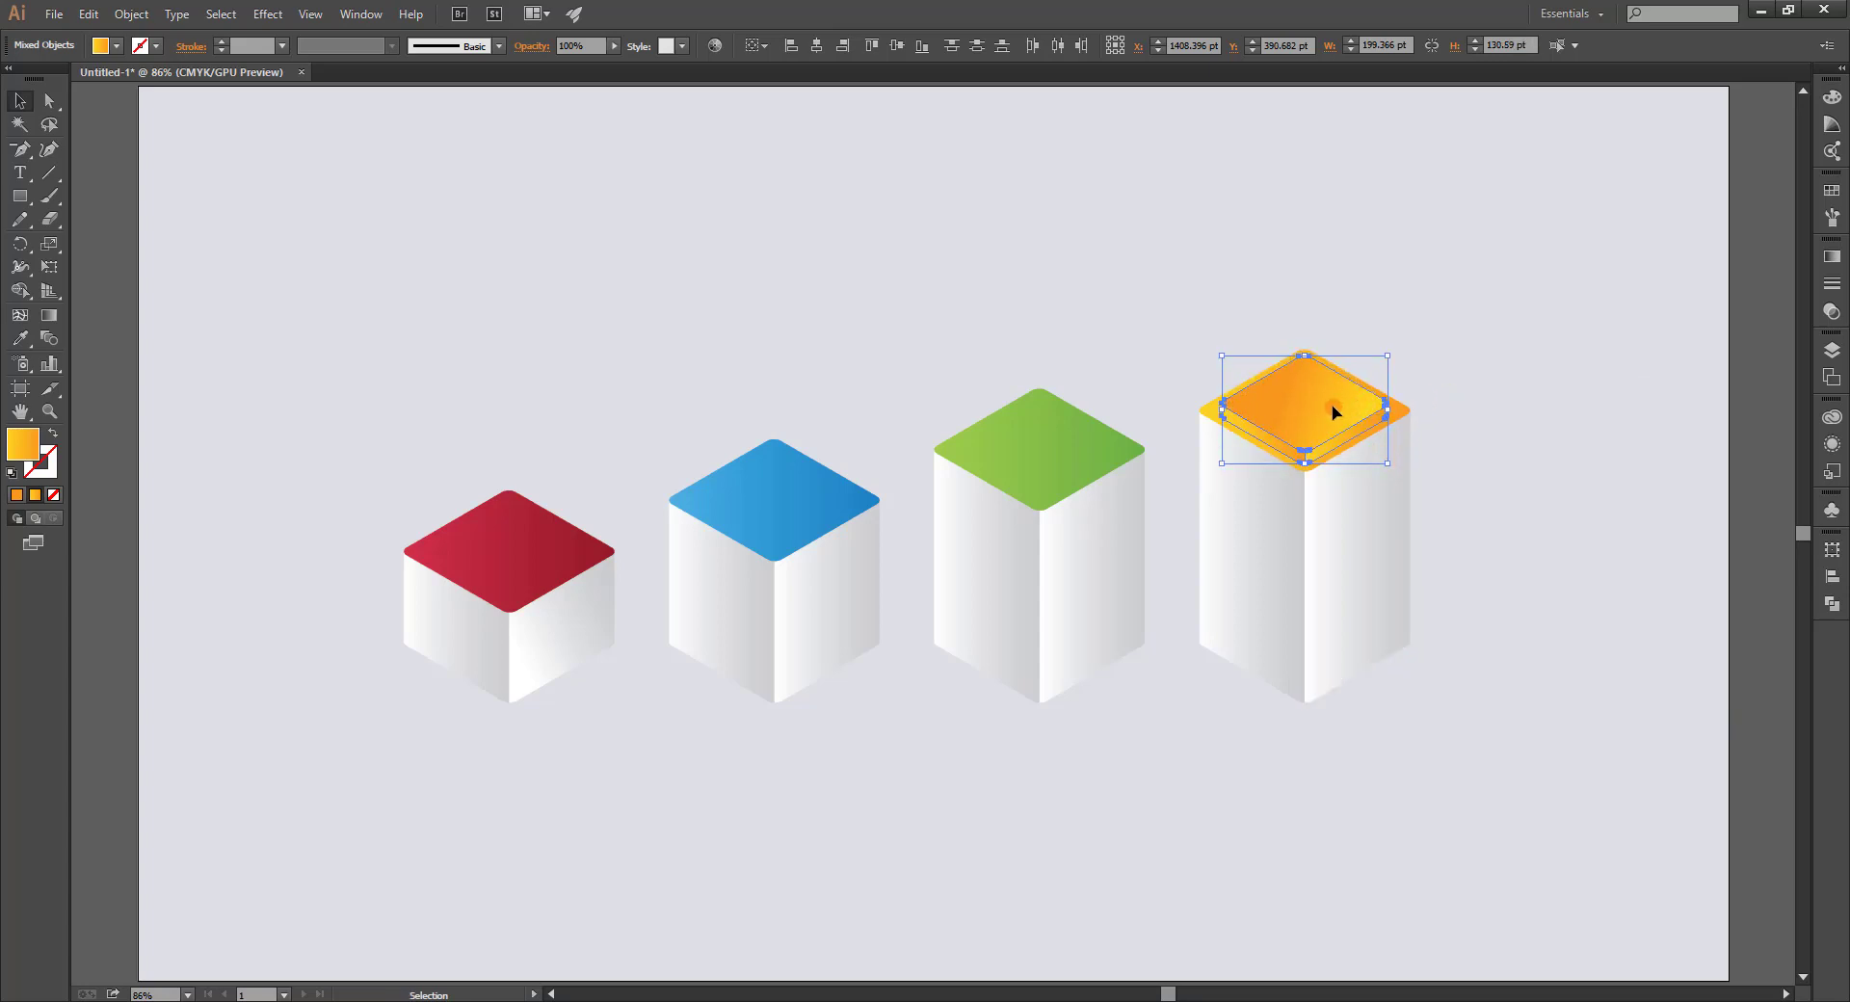
Alt-drag copies of the tile onto the green, blue and red box tops, nudging them into place.
{"action": "left_click_drag", "start_coordinate": [1294, 421], "coordinate": [807, 493]}
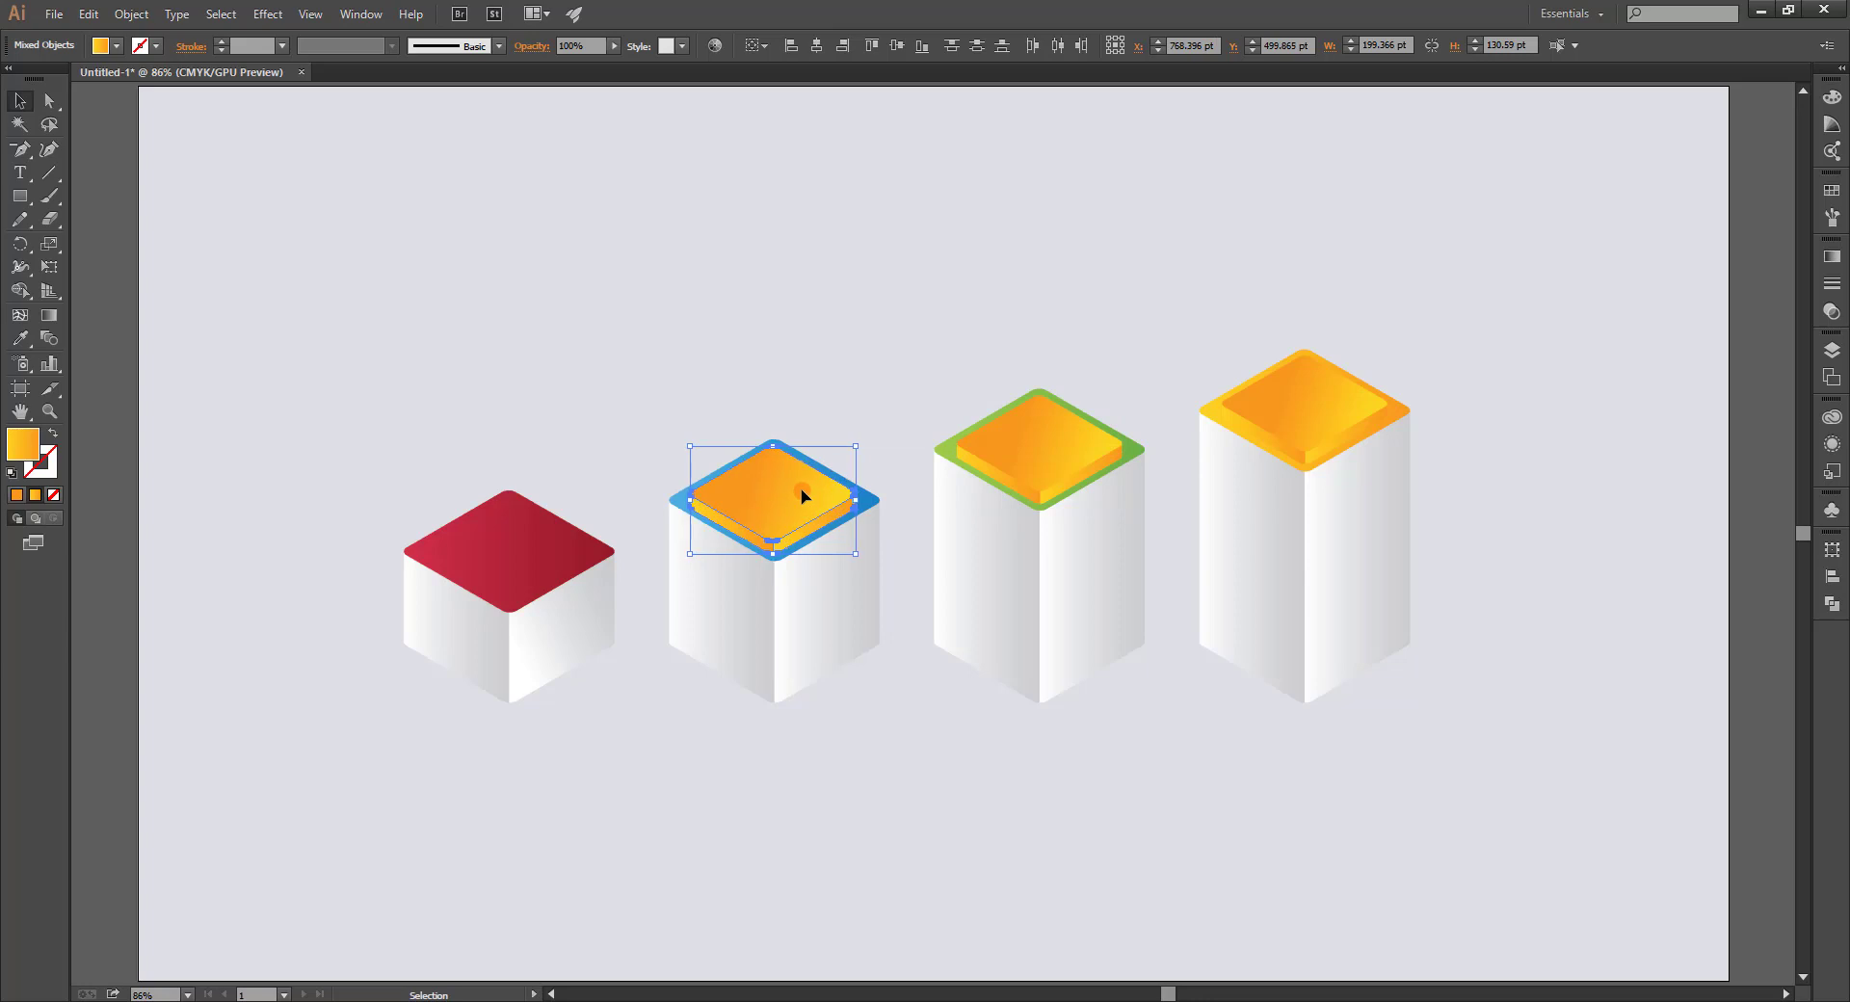
{"action": "key", "text": "Left"}
{"action": "key", "text": "Left"}
{"action": "key", "text": "Up"}
{"action": "left_click_drag", "start_coordinate": [609, 520], "coordinate": [518, 528]}
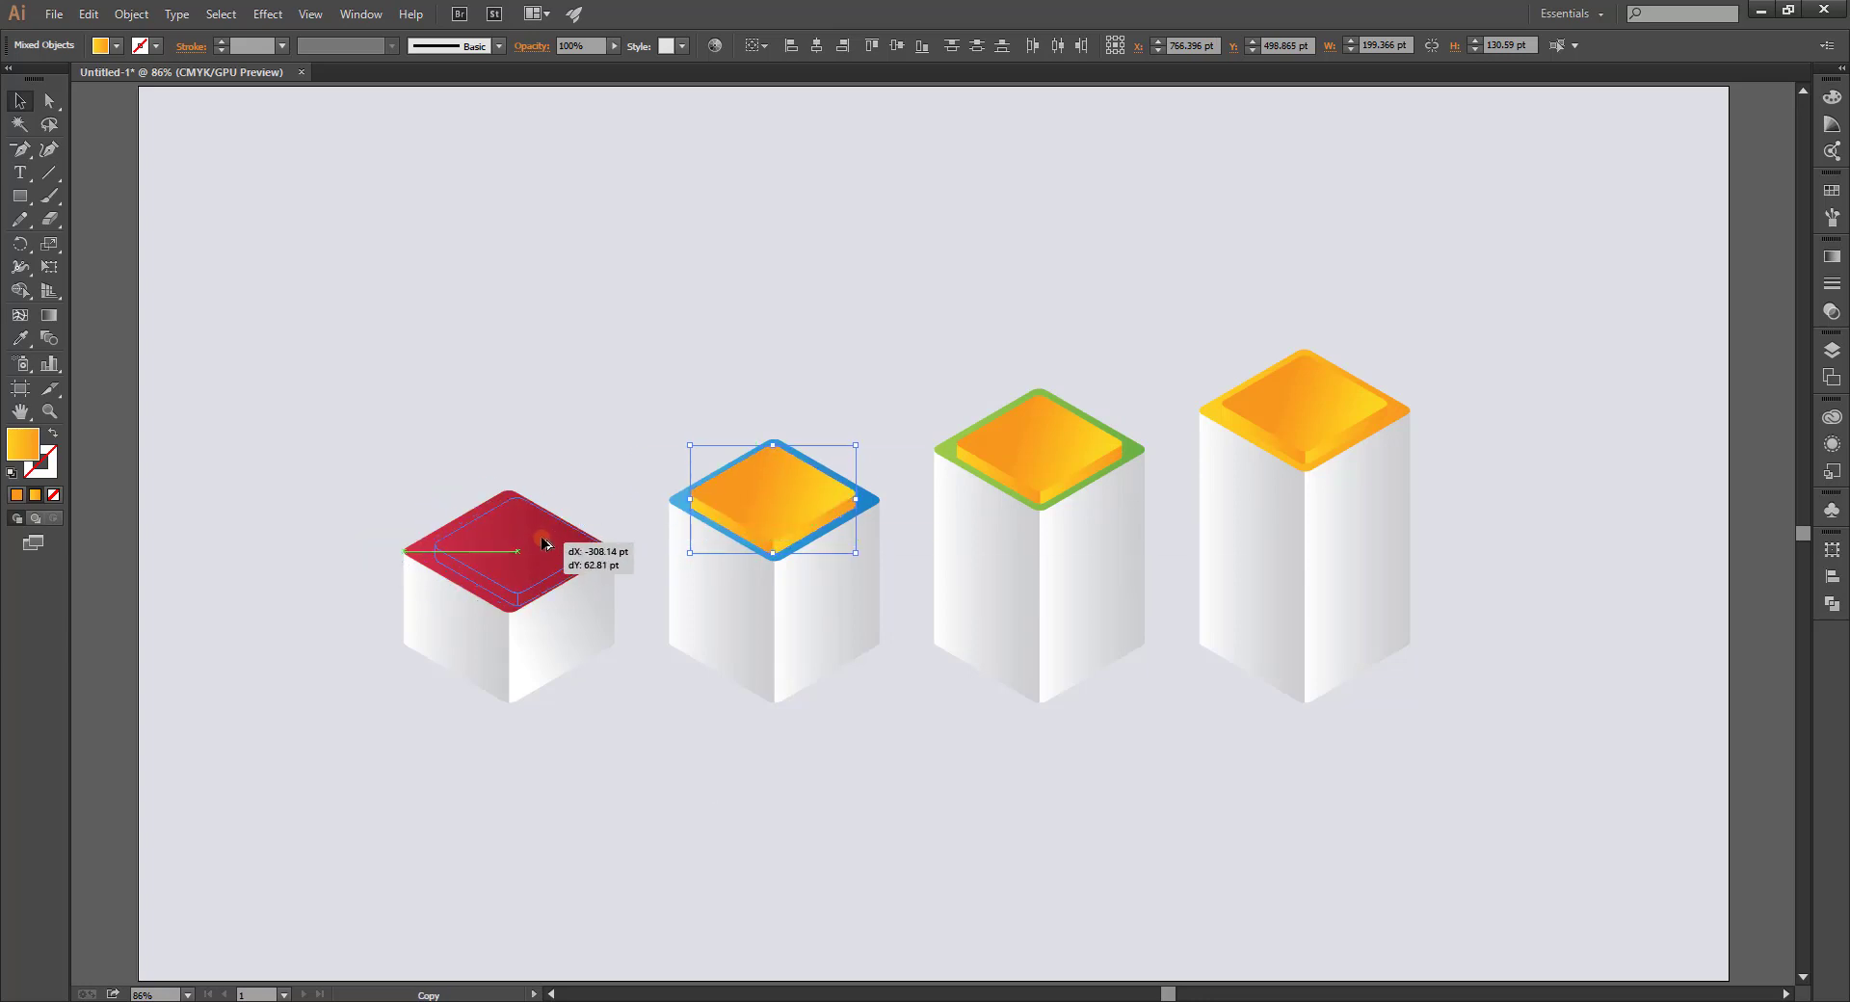
{"action": "left_click", "coordinate": [593, 403]}
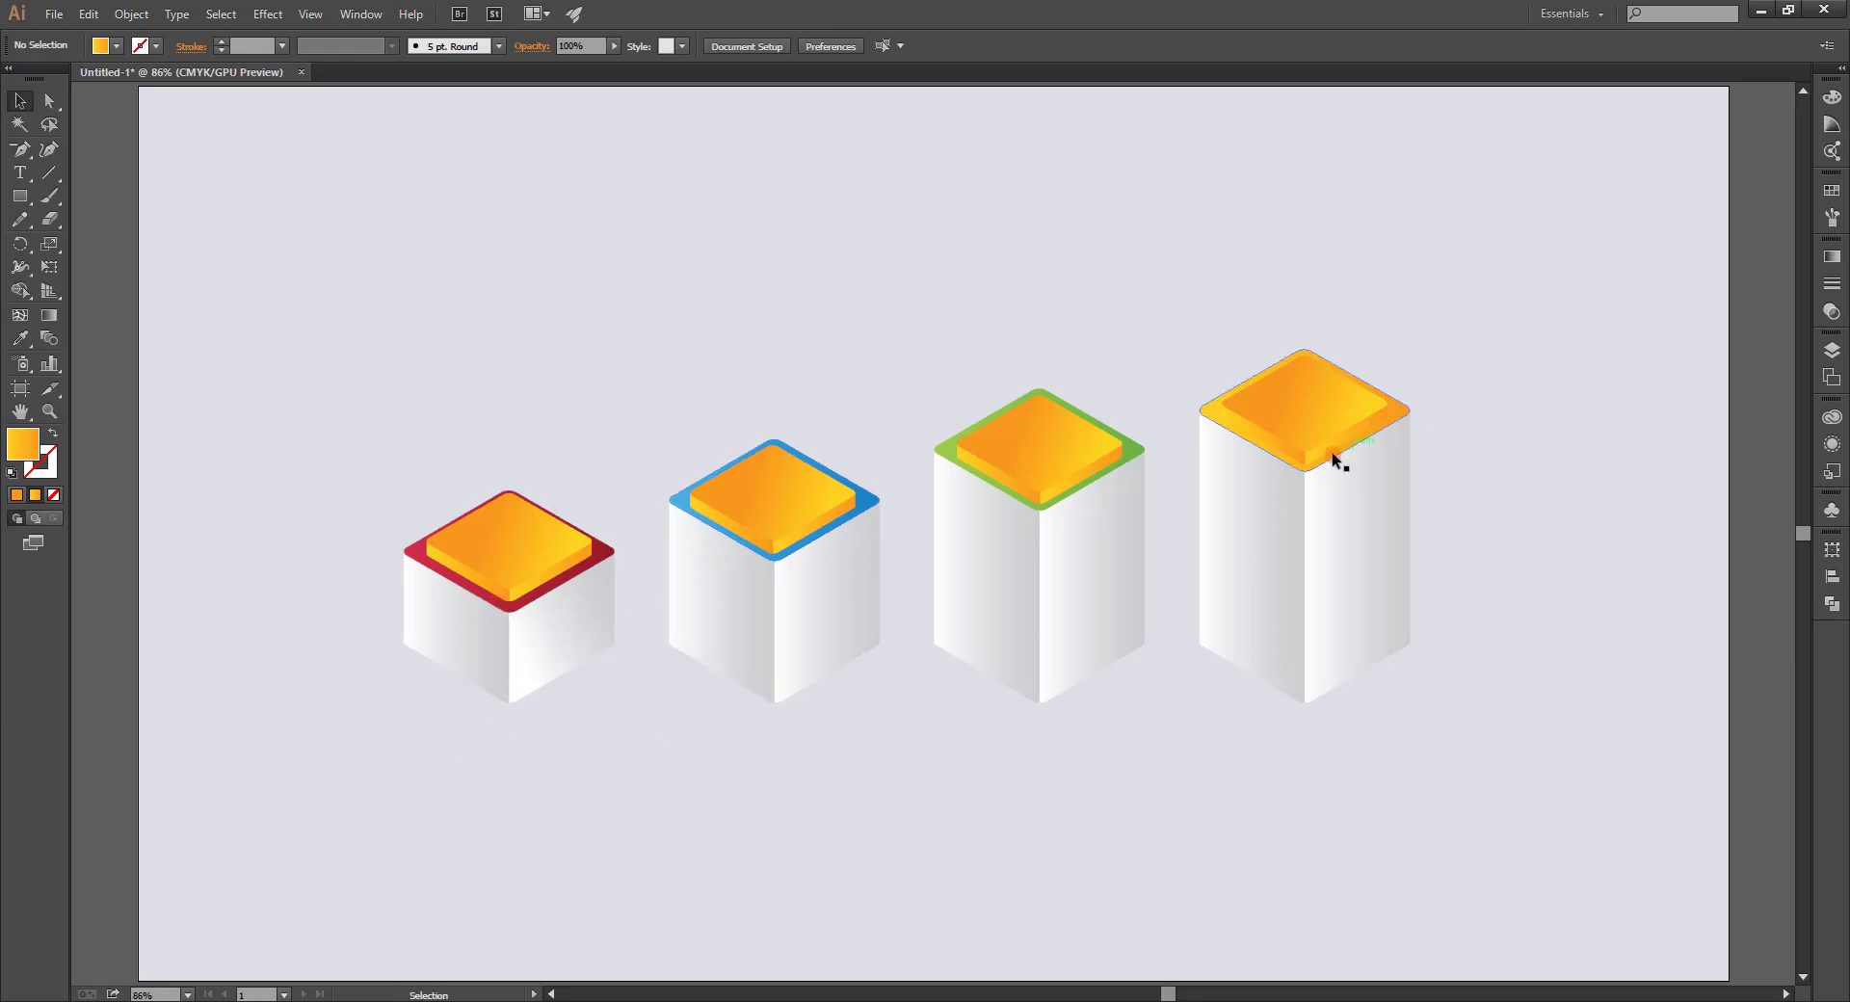
{"action": "left_click", "coordinate": [1287, 453], "text": "shift"}
{"action": "left_click", "coordinate": [1291, 409]}
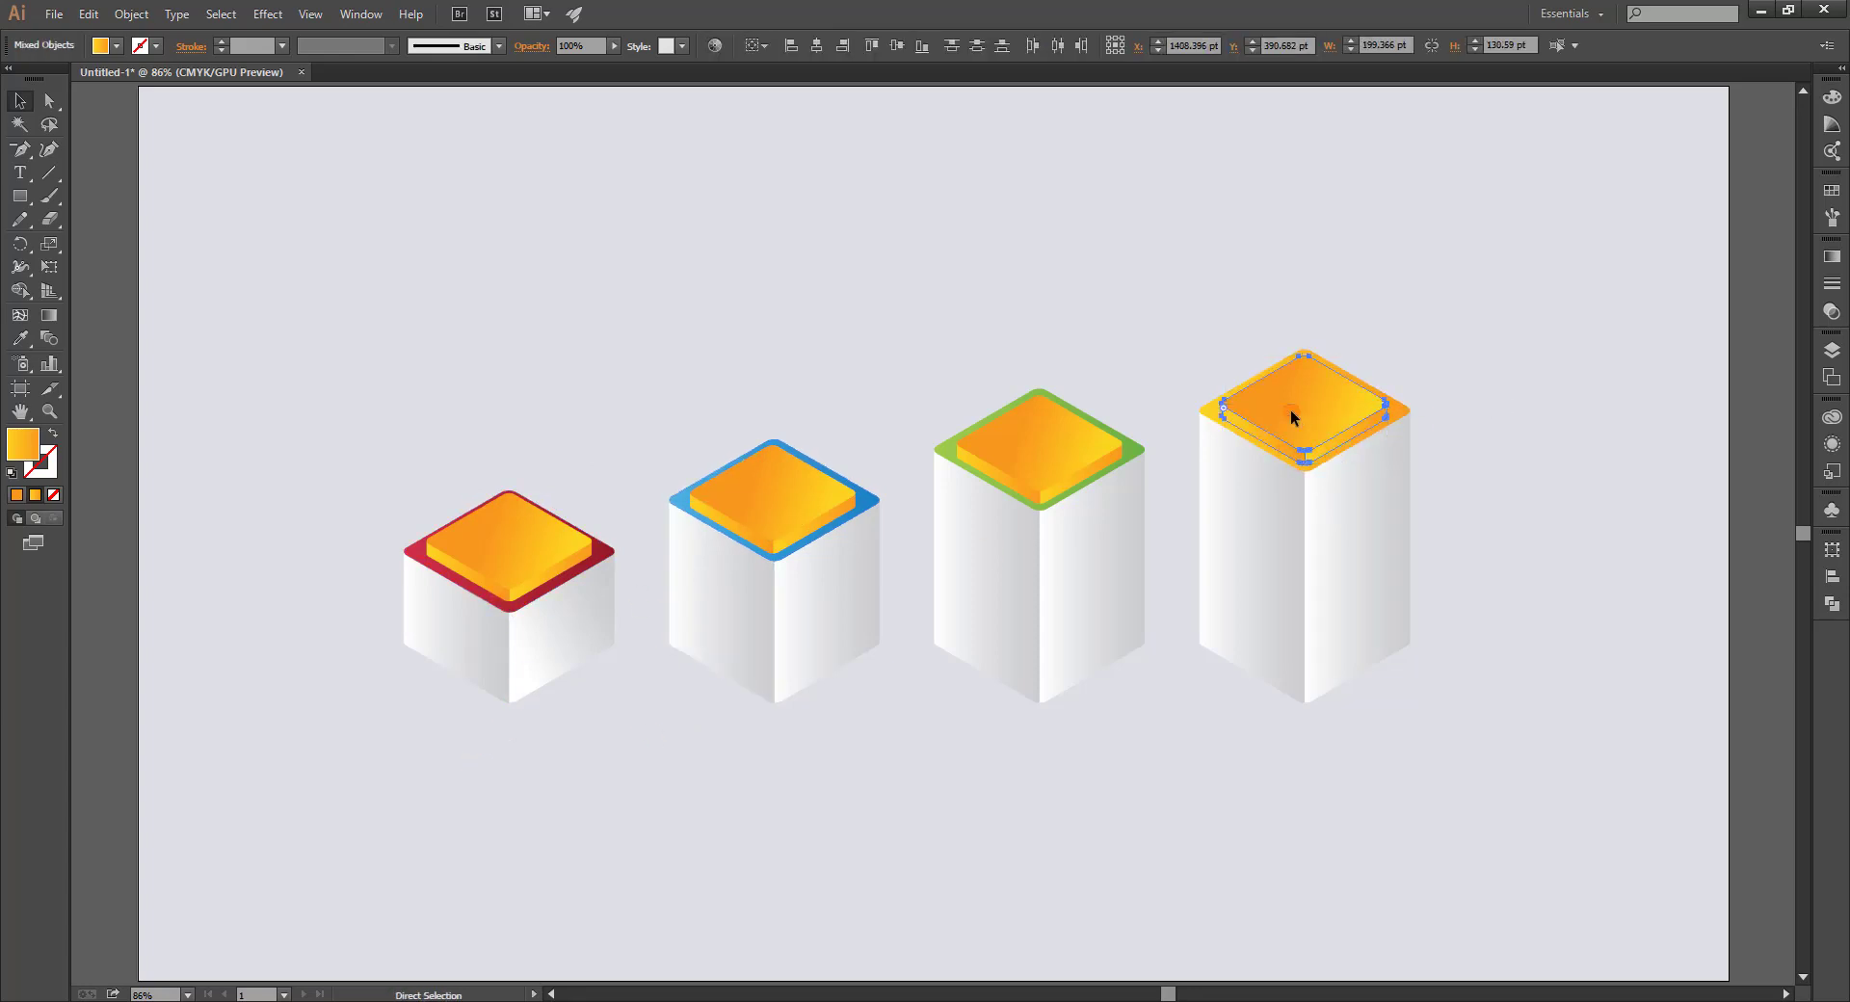
Add a previewed Drop Shadow to the tile, initially with a bright orange colour.
{"action": "left_click", "coordinate": [260, 13]}
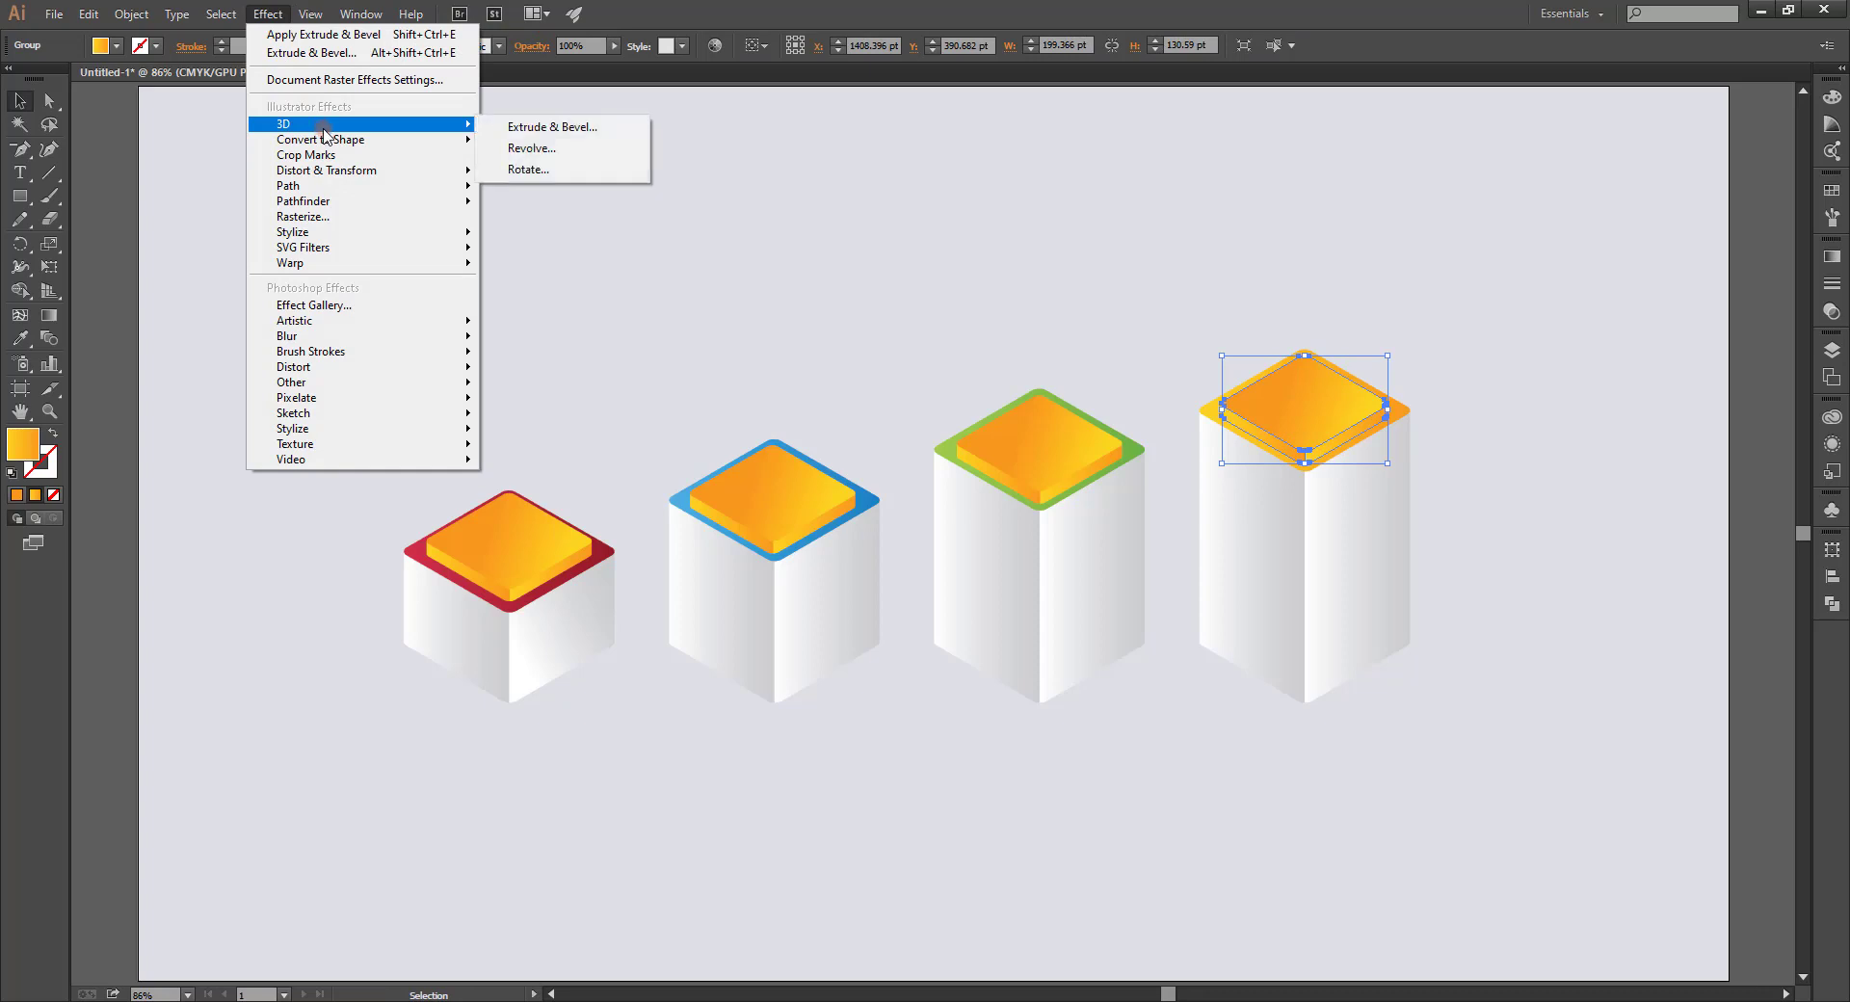
{"action": "mouse_move", "coordinate": [293, 231]}
{"action": "left_click", "coordinate": [541, 234]}
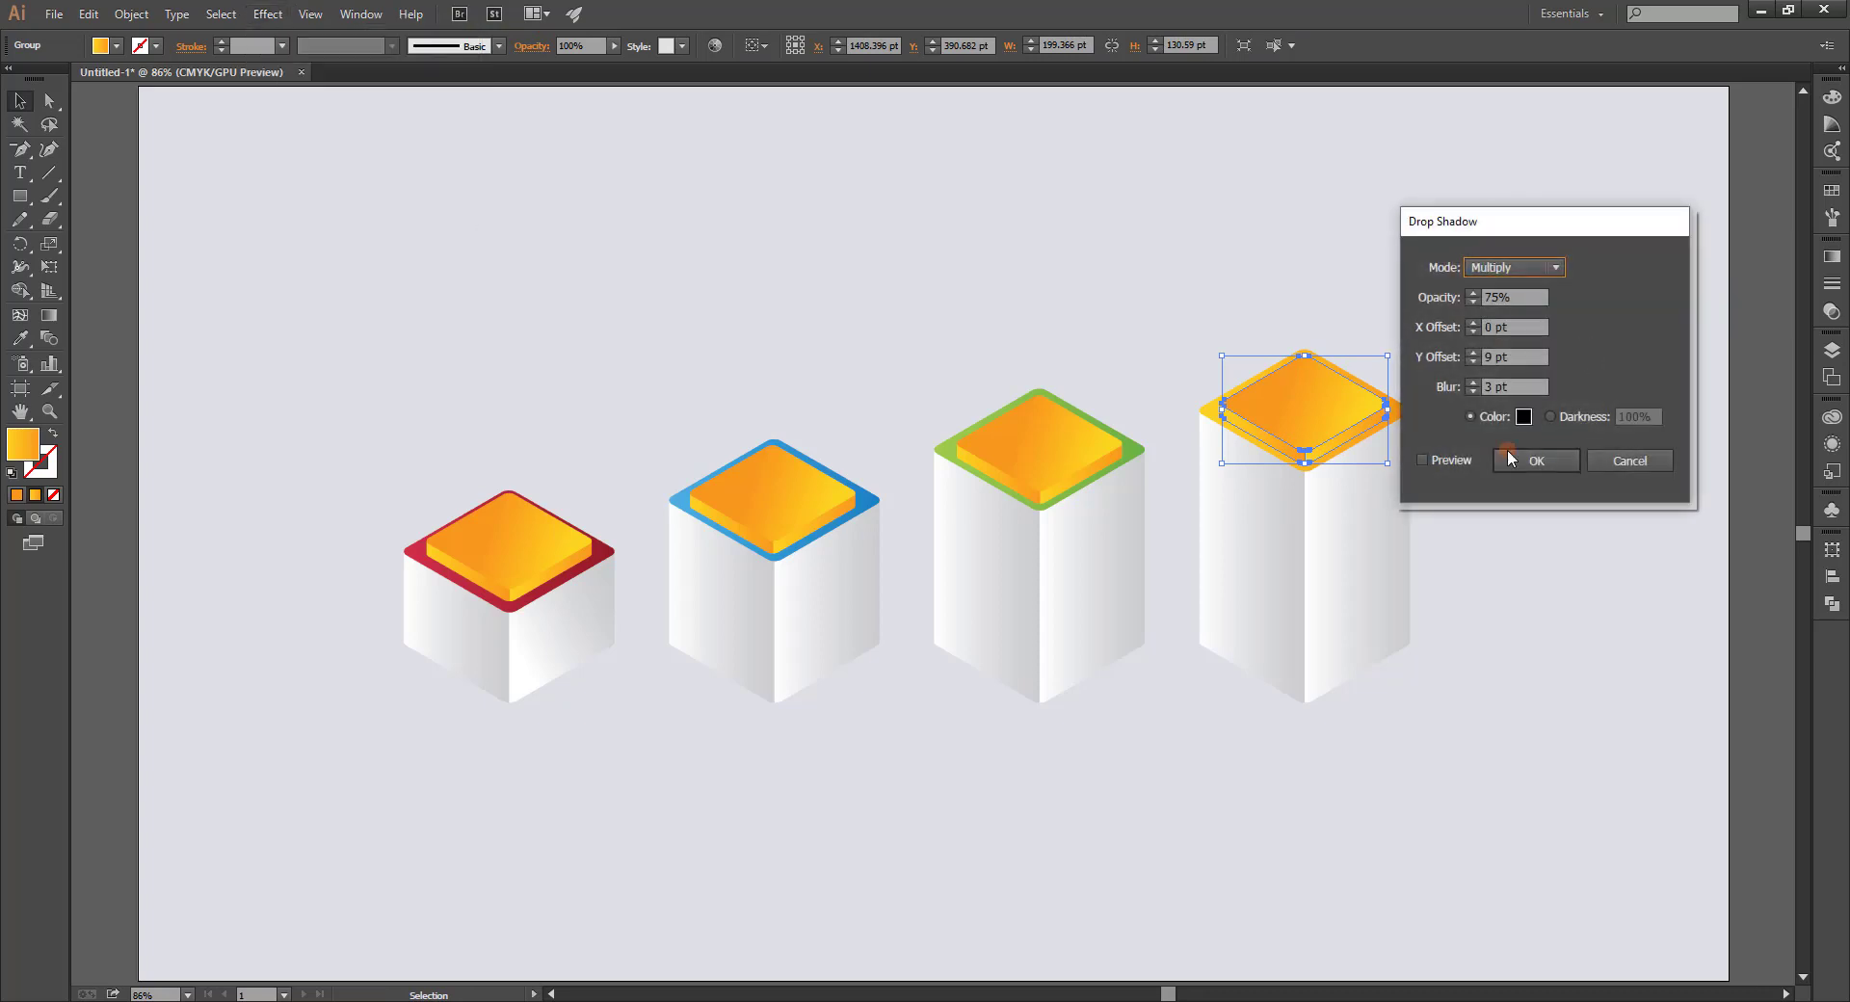
{"action": "left_click", "coordinate": [1424, 459]}
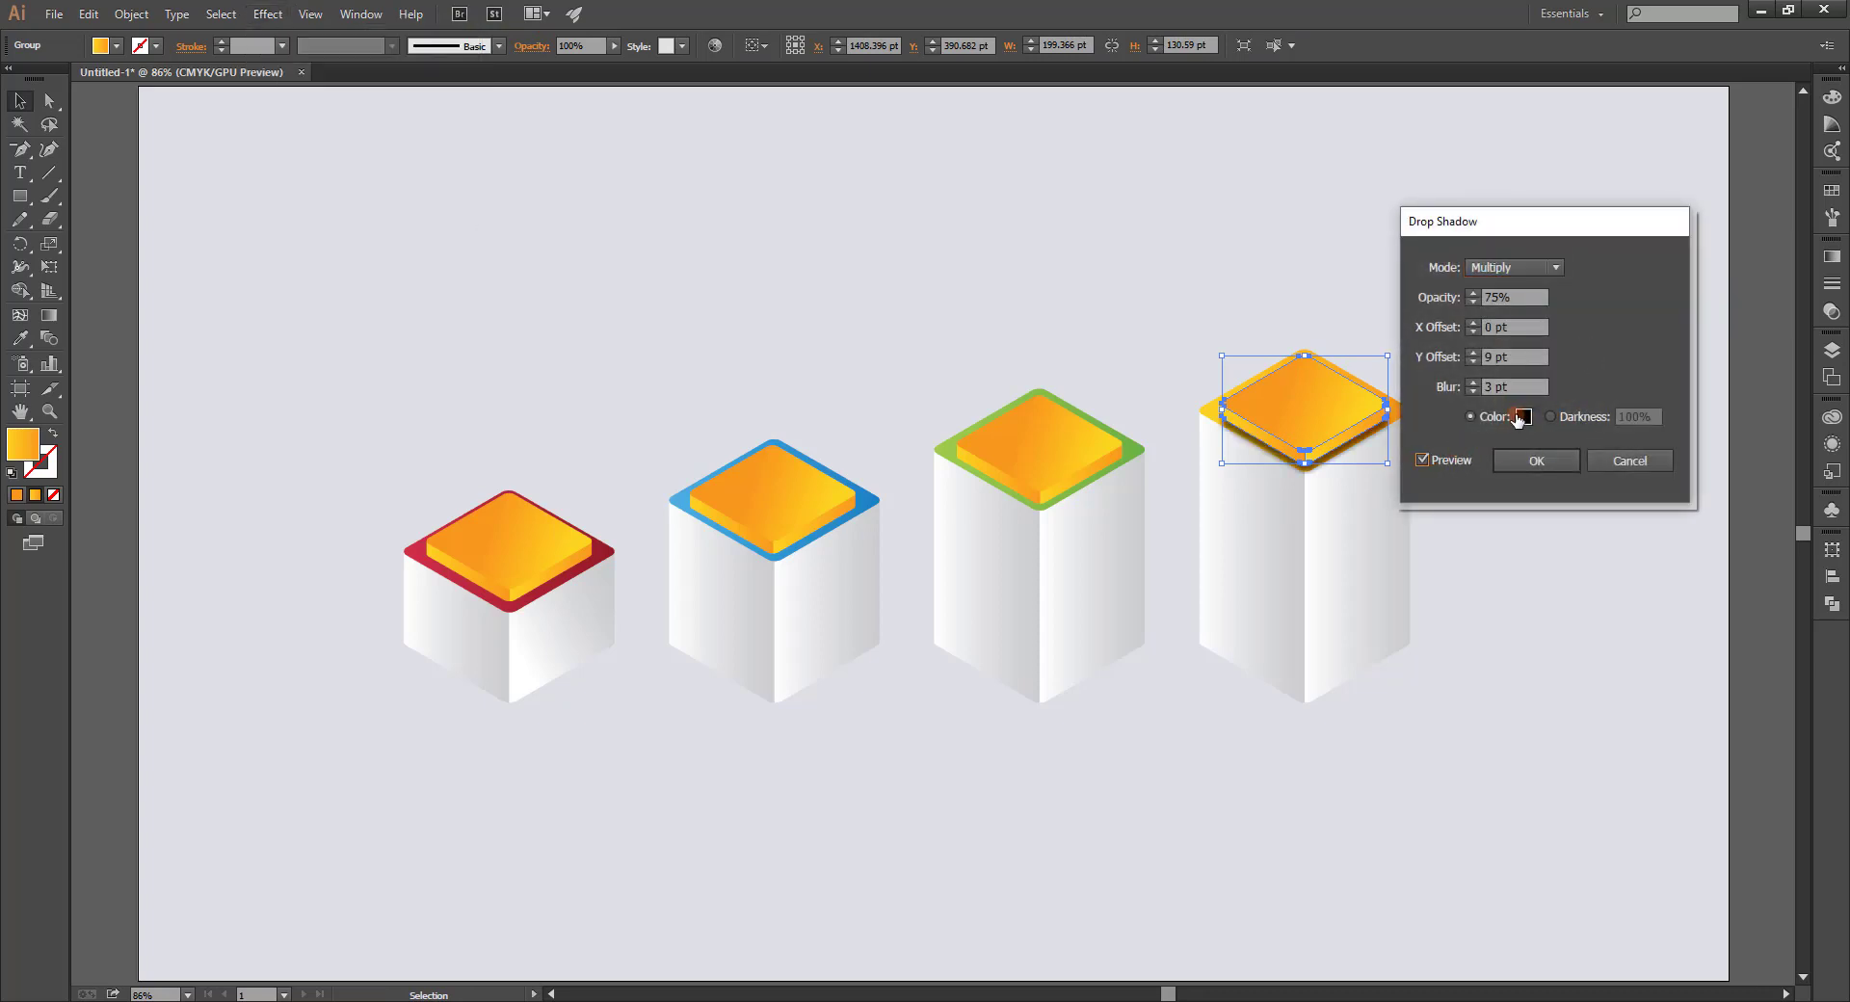
{"action": "left_click", "coordinate": [1519, 416]}
{"action": "left_click_drag", "start_coordinate": [682, 544], "coordinate": [681, 567]}
{"action": "left_click", "coordinate": [626, 409]}
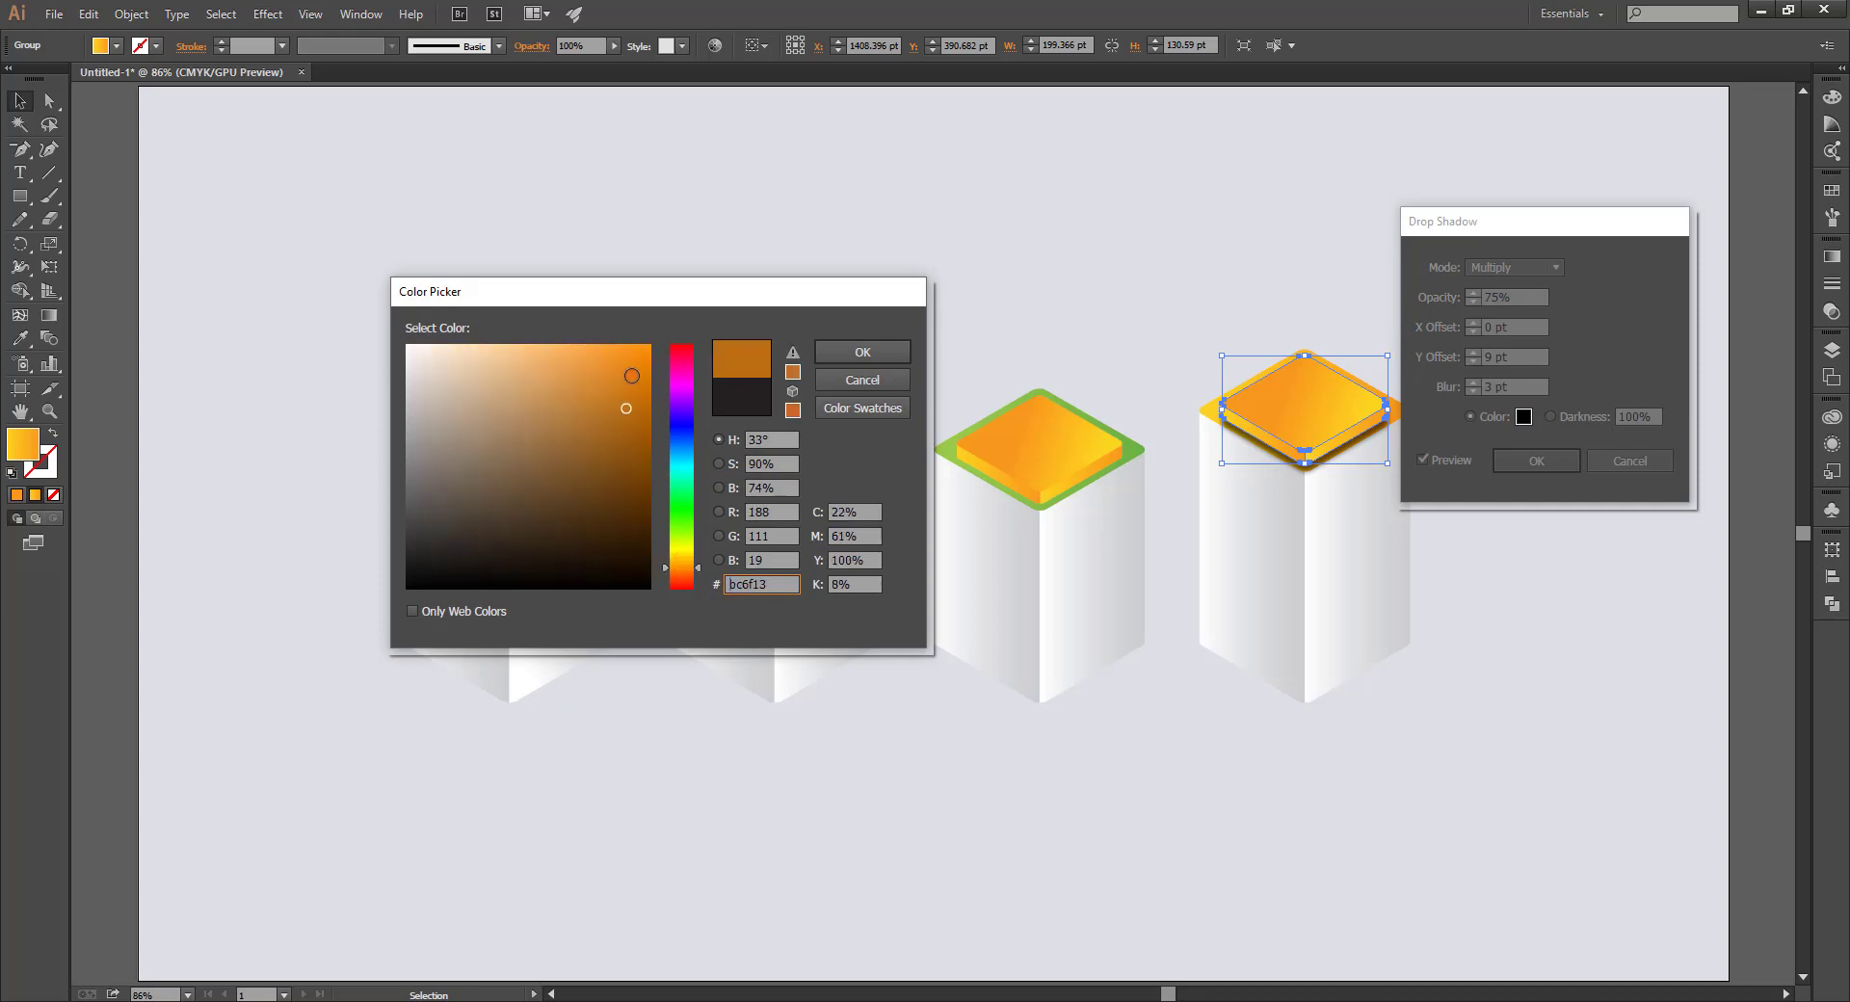
{"action": "left_click_drag", "start_coordinate": [632, 375], "coordinate": [739, 342]}
{"action": "left_click", "coordinate": [844, 354]}
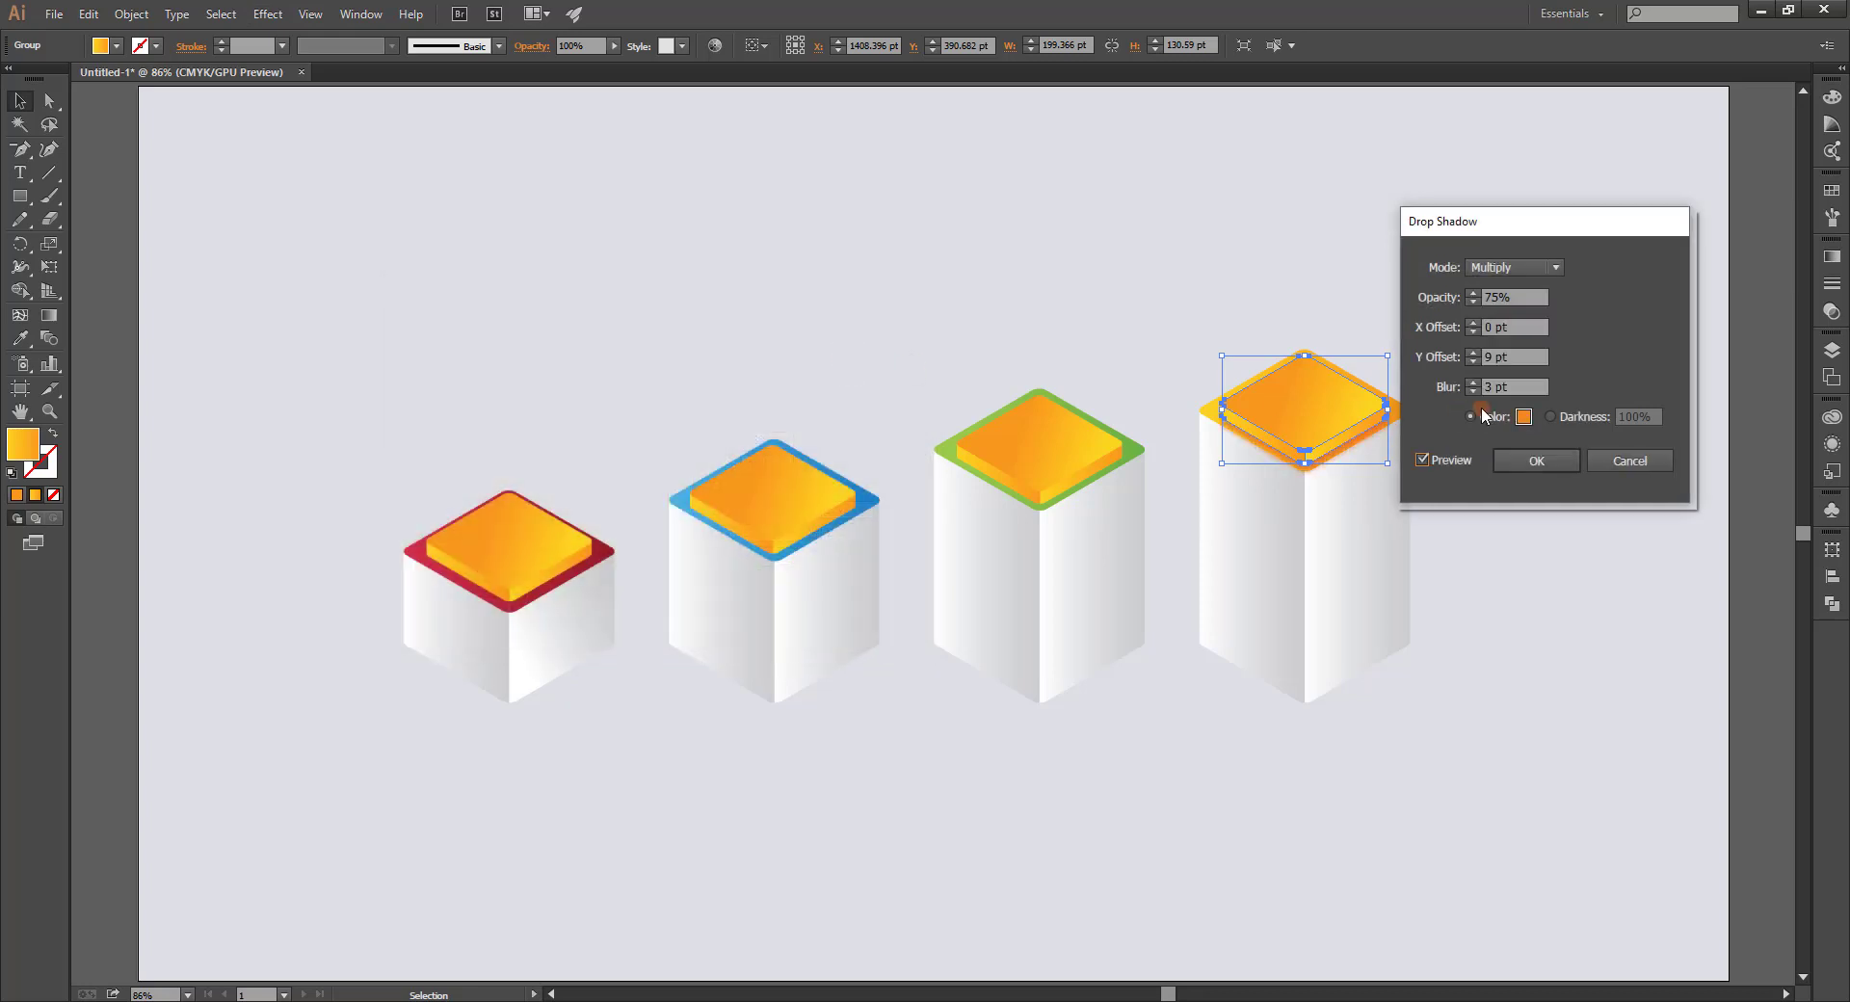
Darken the shadow colour to brown and apply the drop shadow.
{"action": "left_click_drag", "start_coordinate": [1528, 220], "coordinate": [1583, 198]}
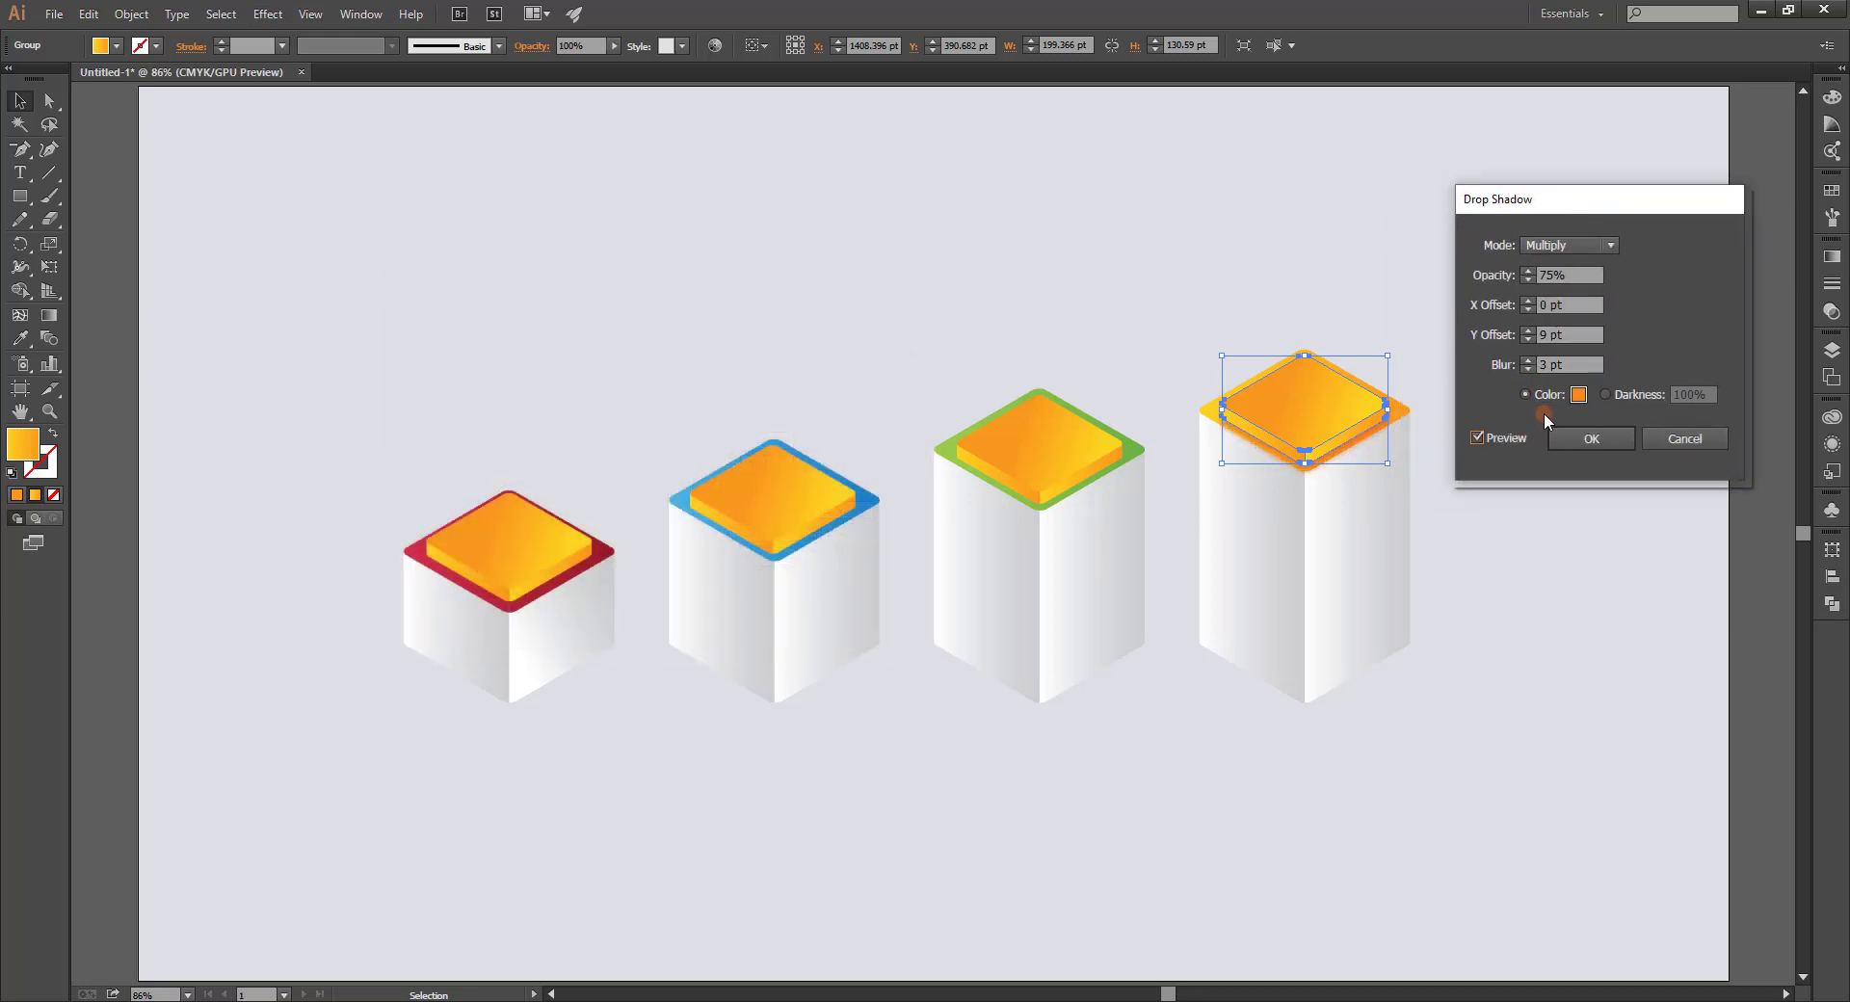
{"action": "left_click", "coordinate": [1577, 396]}
{"action": "left_click_drag", "start_coordinate": [653, 497], "coordinate": [640, 455]}
{"action": "left_click", "coordinate": [825, 359]}
{"action": "left_click", "coordinate": [1591, 440]}
{"action": "left_click", "coordinate": [1519, 516]}
Recolour the tile on the green box with the green swatch.
{"action": "left_click", "coordinate": [1011, 480]}
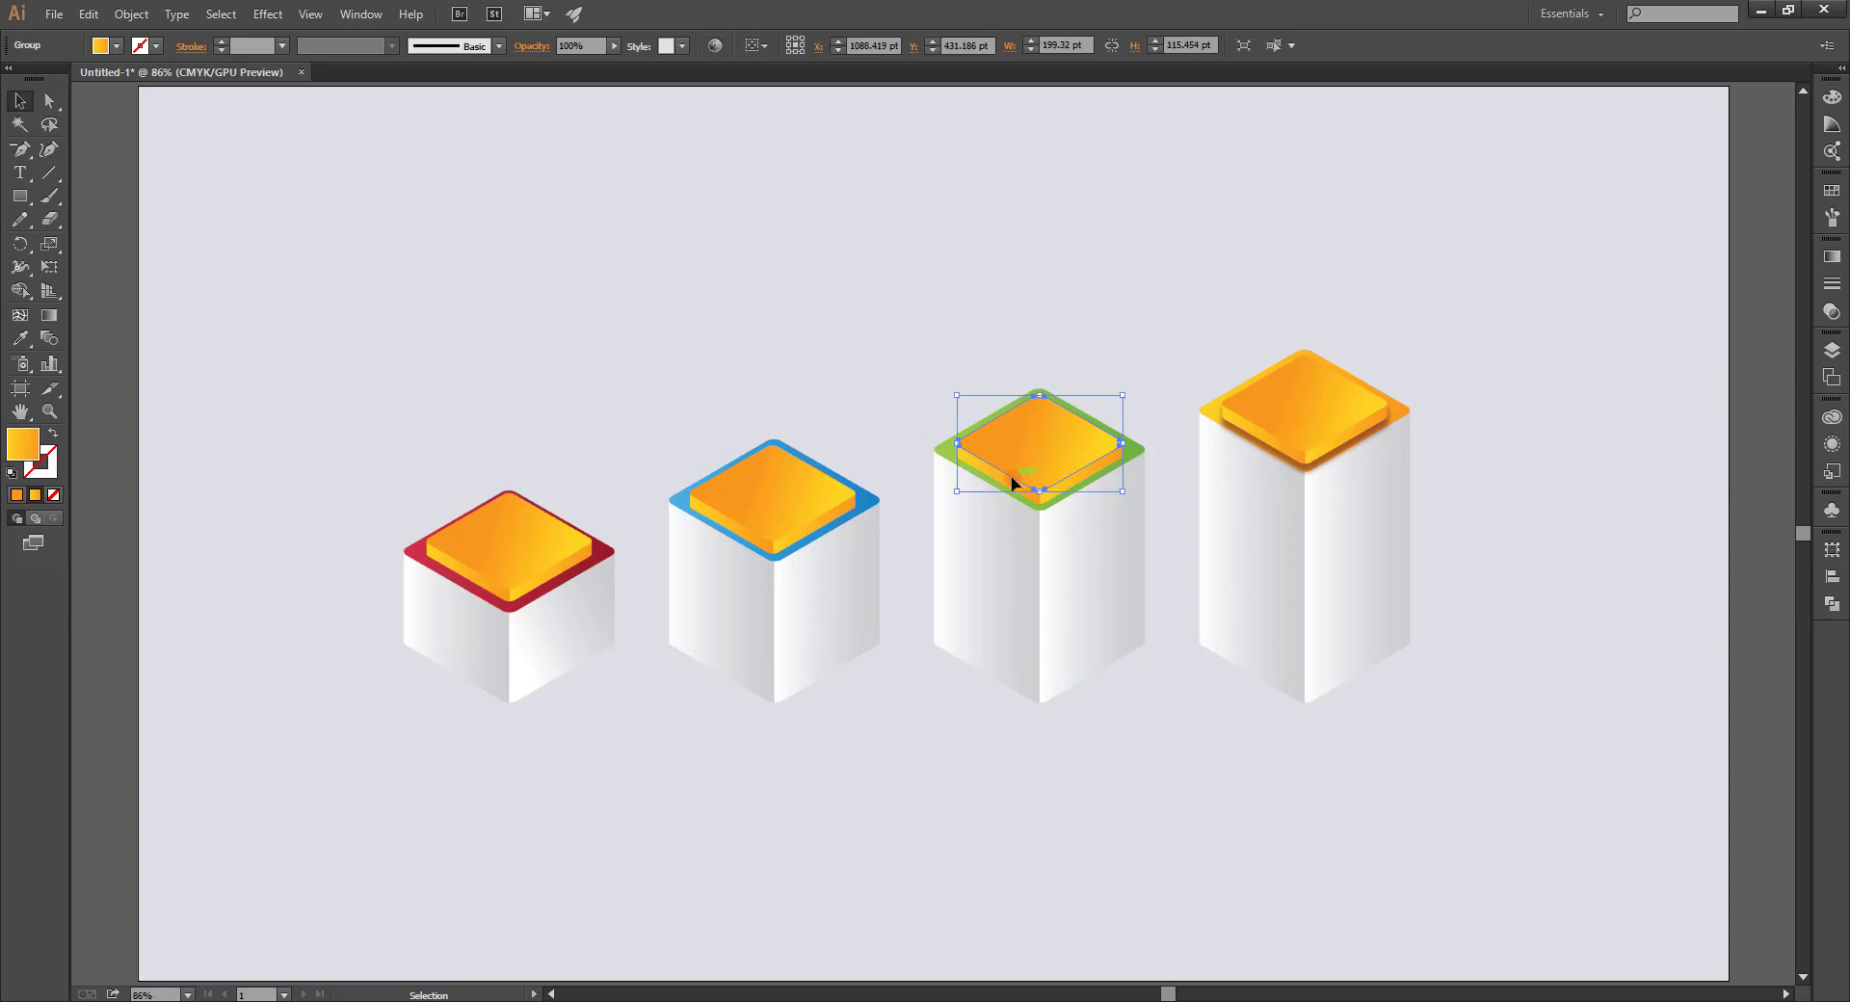
{"action": "left_click", "coordinate": [1050, 493], "text": "shift"}
{"action": "scroll", "coordinate": [459, 564], "scroll_direction": "left", "scroll_amount": 3}
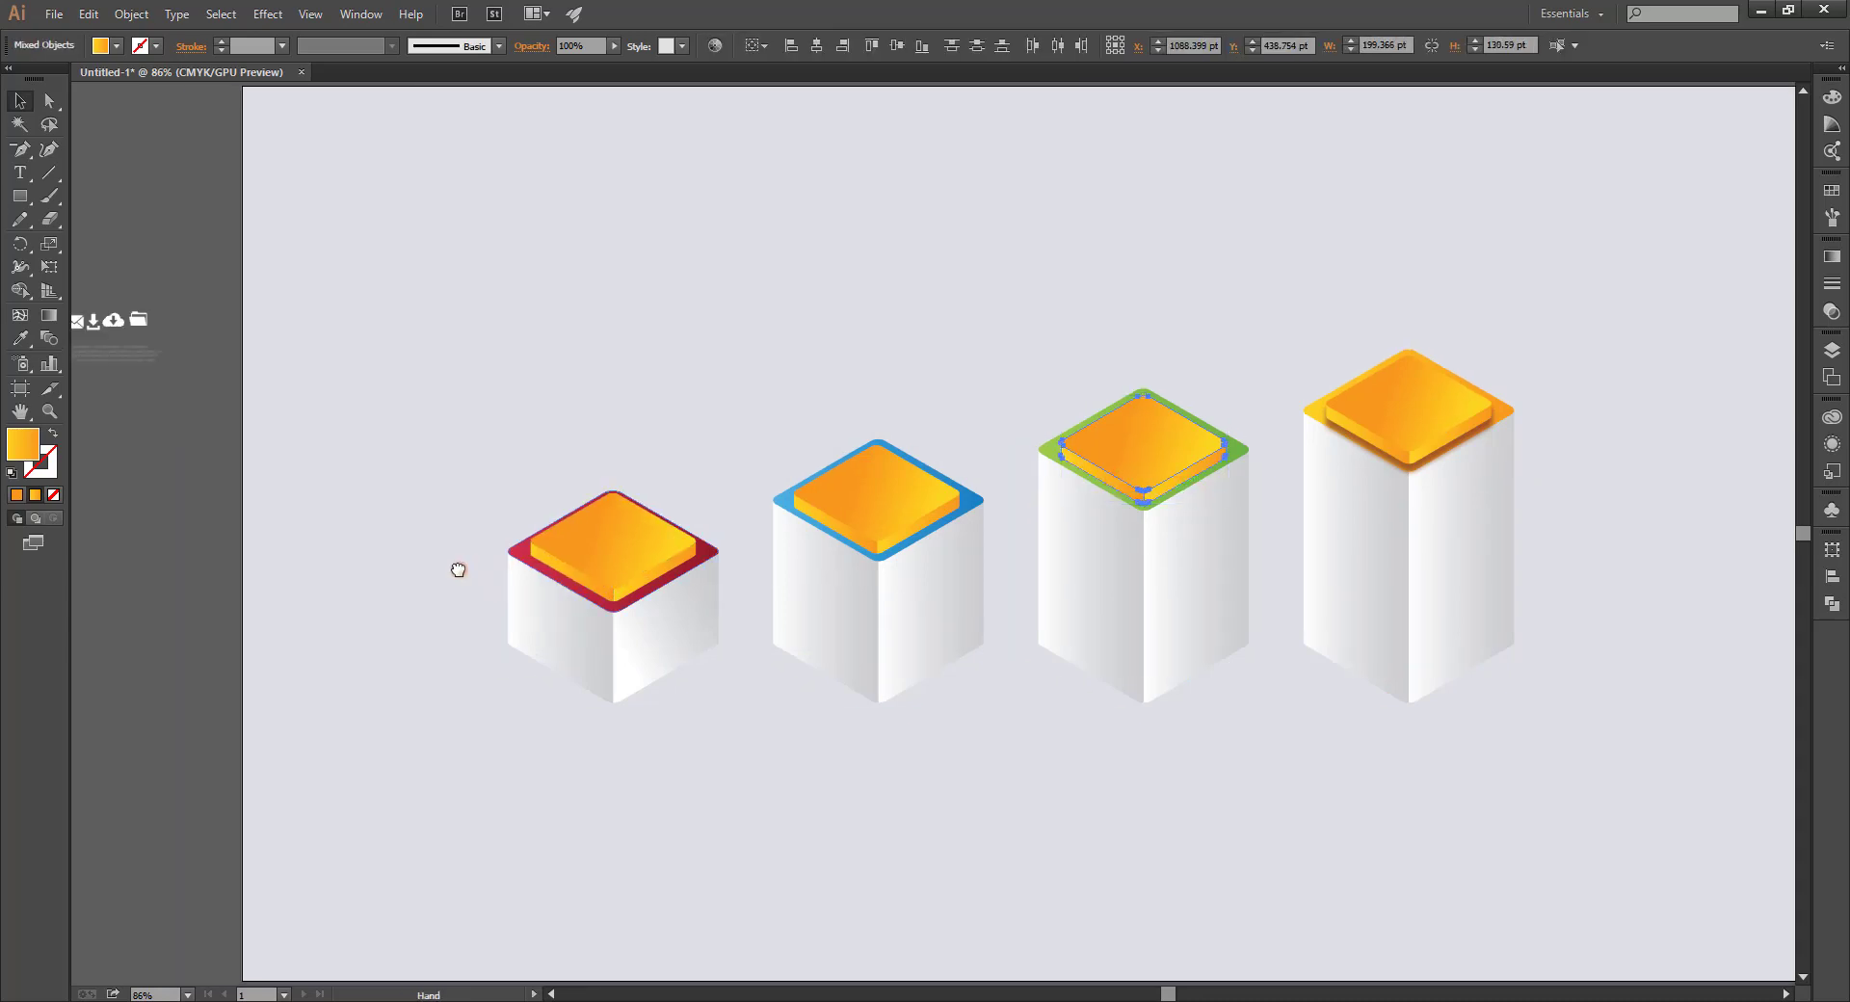
{"action": "scroll", "coordinate": [456, 546], "scroll_direction": "left", "scroll_amount": 2}
{"action": "scroll", "coordinate": [457, 546], "scroll_direction": "left", "scroll_amount": 1}
{"action": "key", "text": "i"}
{"action": "left_click", "coordinate": [164, 397]}
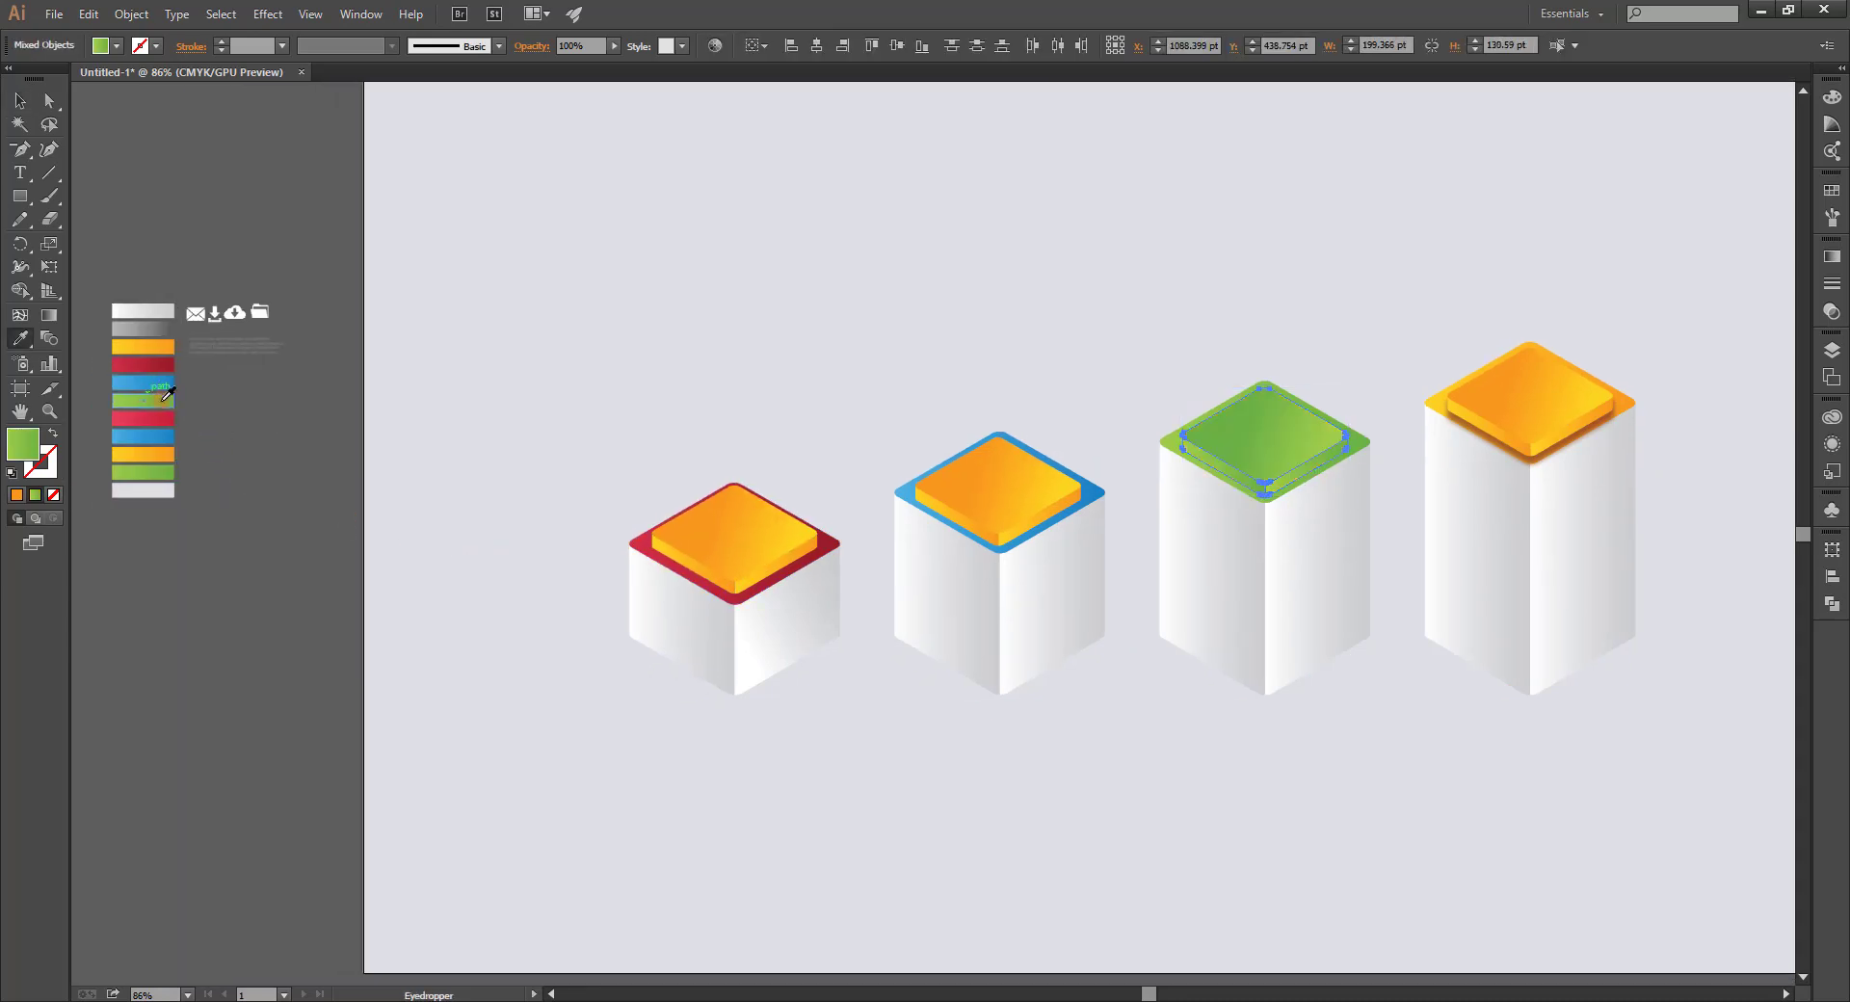
{"action": "key", "text": "v"}
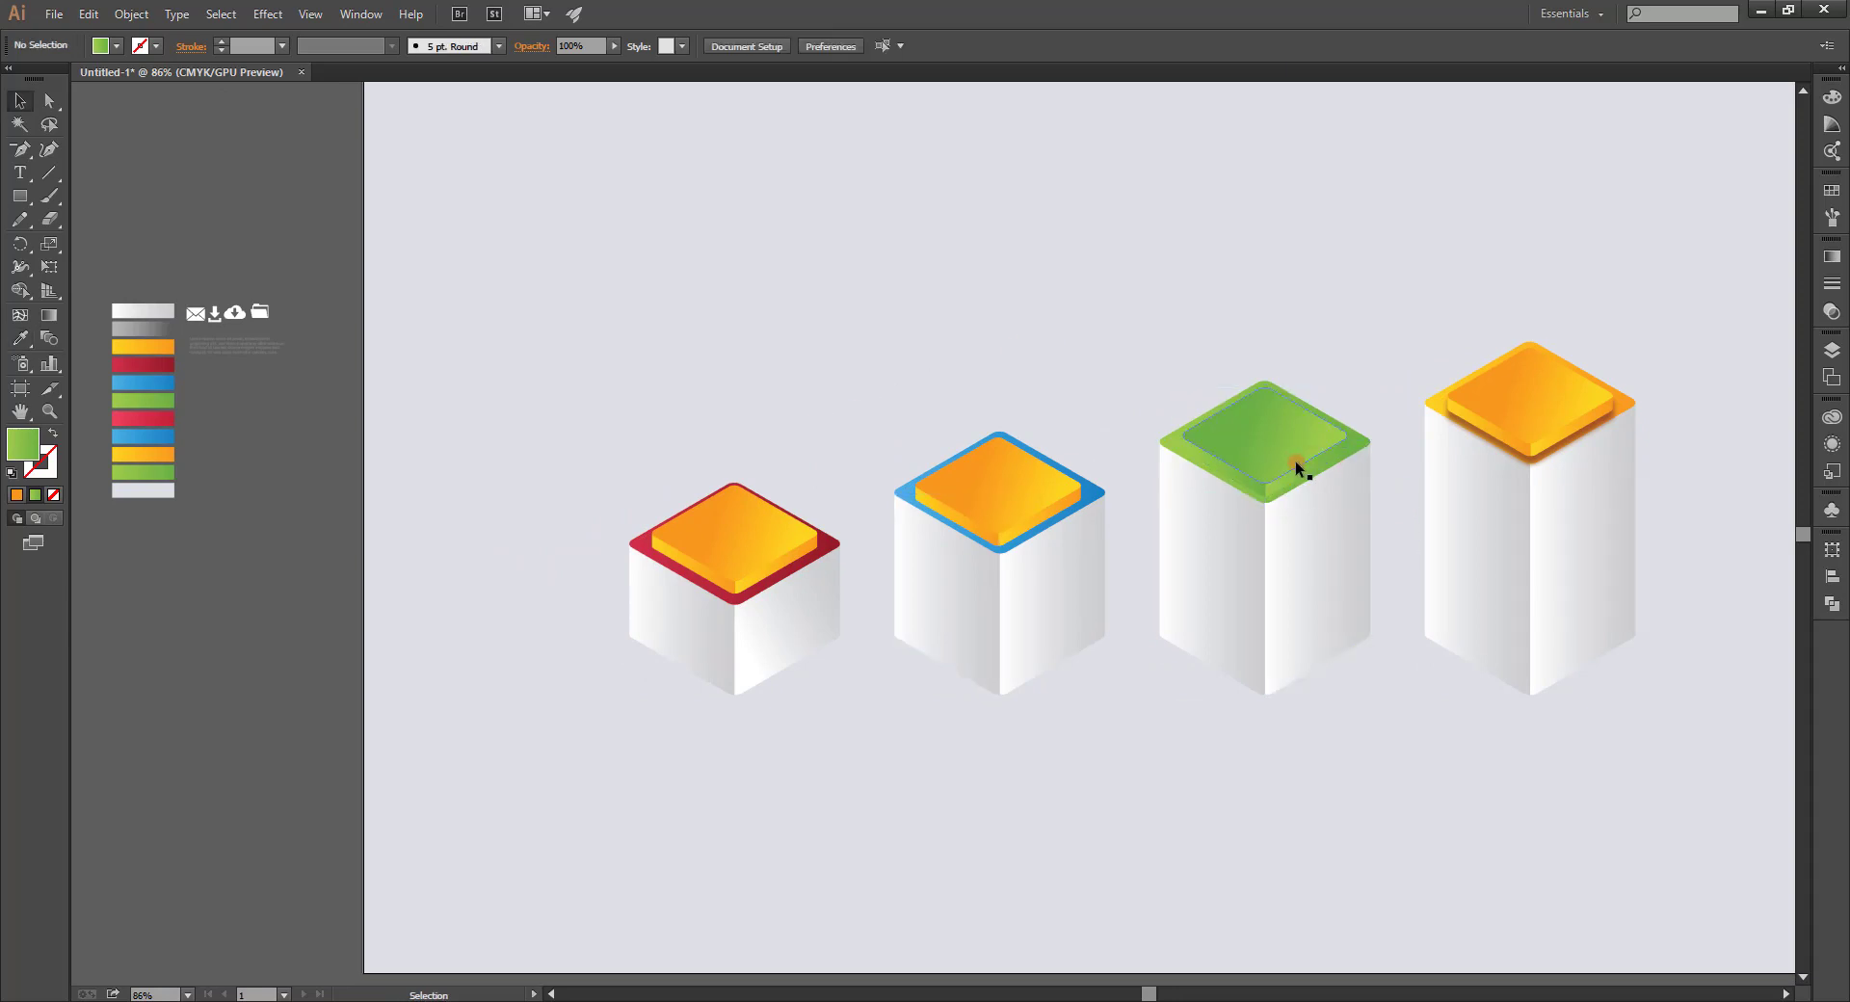
Redraw the green tile top's gradient and reselect the whole green tile group.
{"action": "left_click", "coordinate": [1285, 457]}
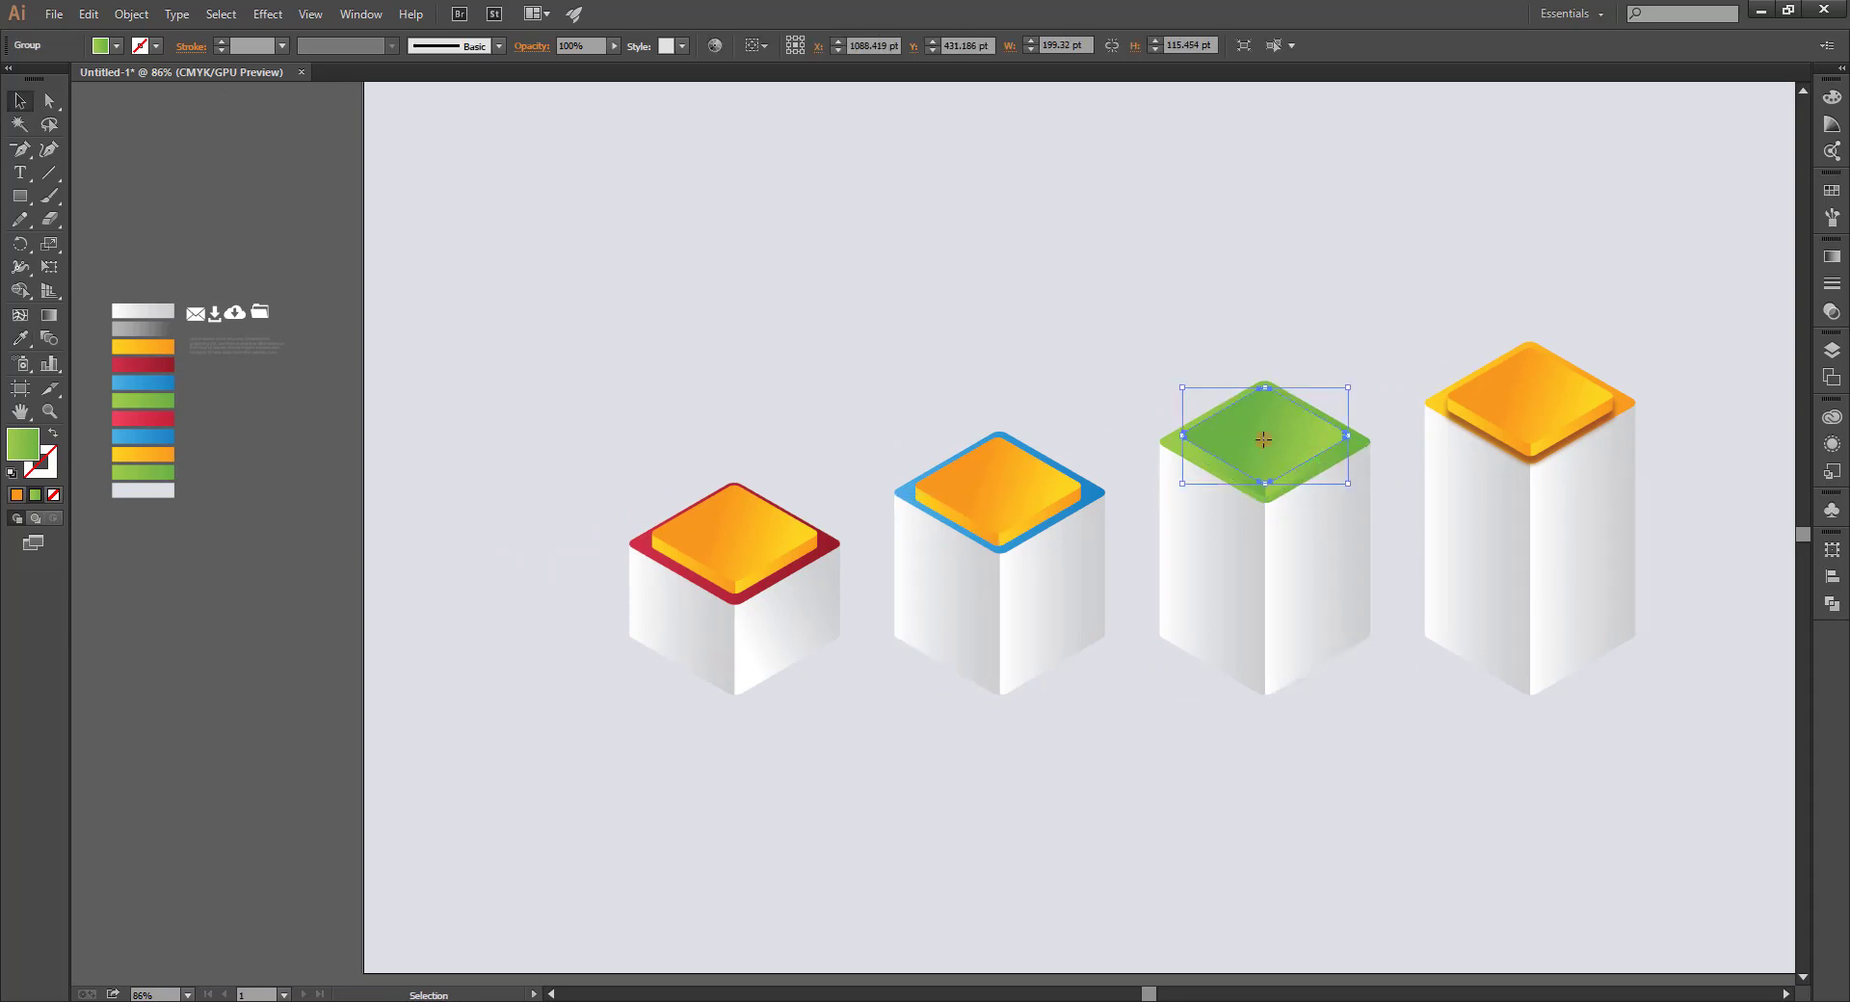
{"action": "key", "text": "g"}
{"action": "mouse_move", "coordinate": [1242, 425]}
{"action": "left_mouse_down"}
{"action": "mouse_move", "coordinate": [1343, 439]}
{"action": "mouse_move", "coordinate": [1234, 428]}
{"action": "left_mouse_up"}
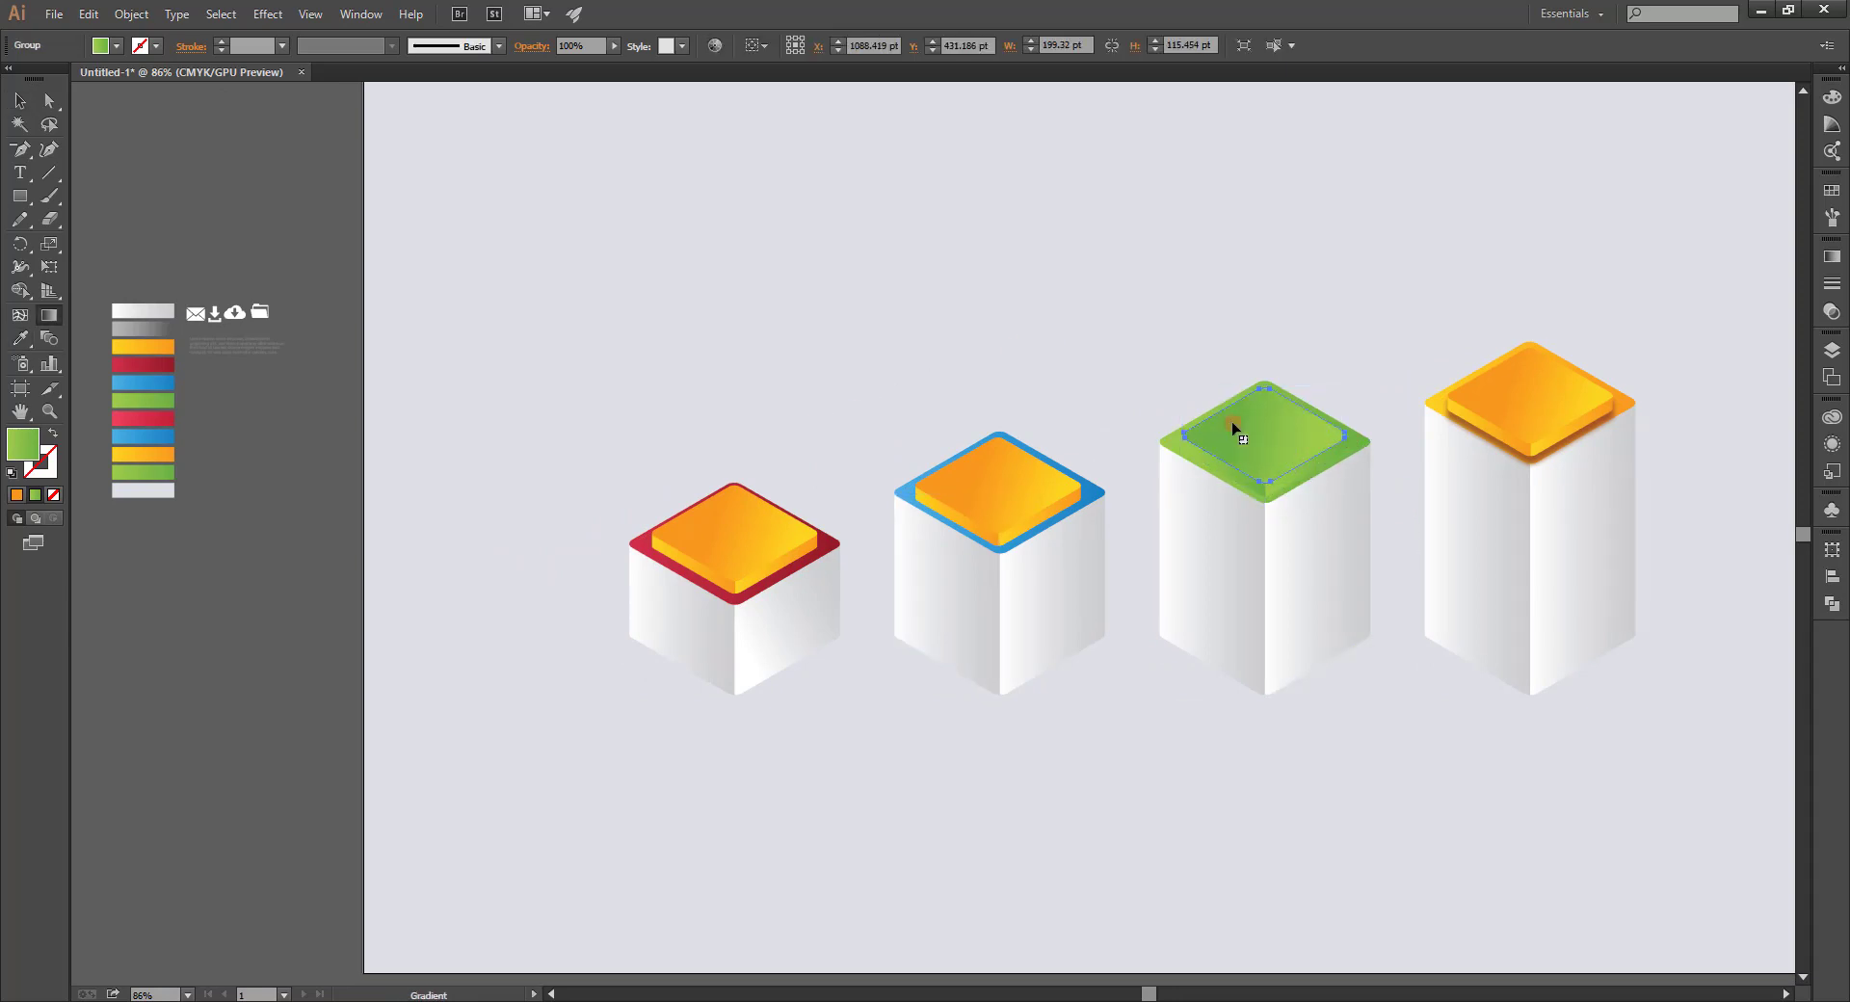
{"action": "left_click", "coordinate": [19, 100]}
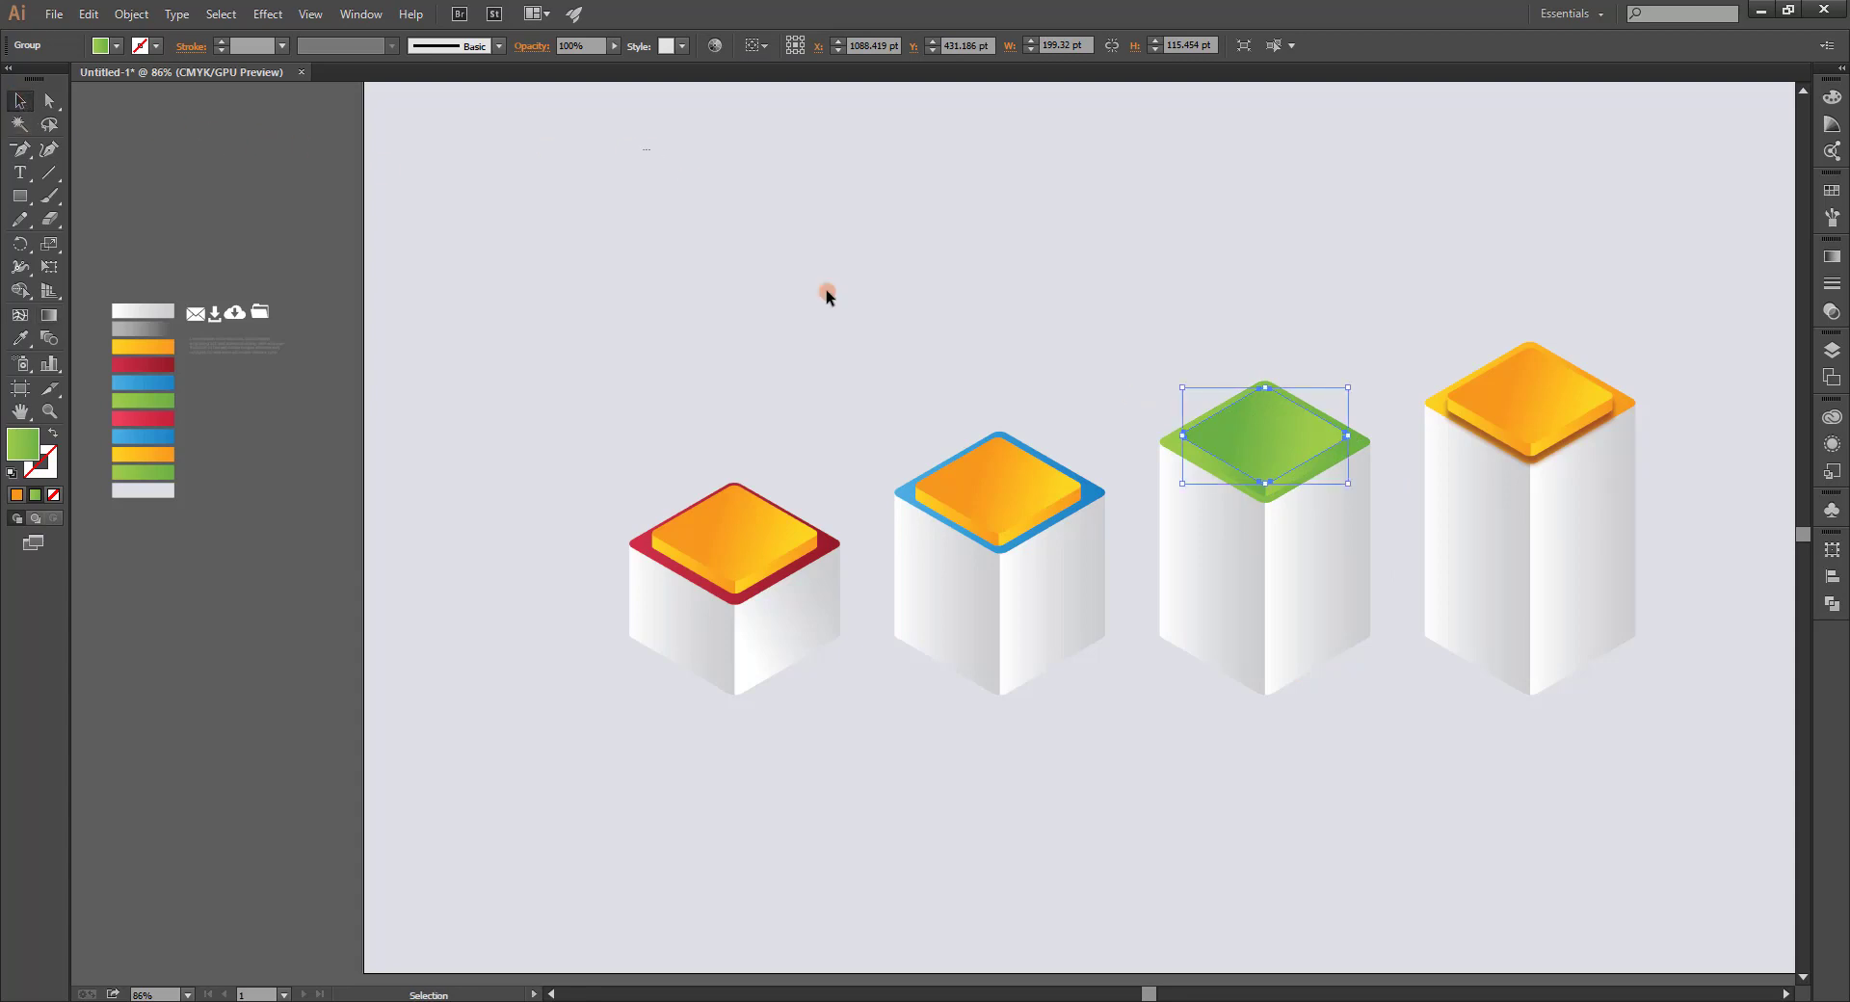
{"action": "left_click", "coordinate": [1216, 463], "text": "shift"}
{"action": "left_click", "coordinate": [1309, 468], "text": "shift"}
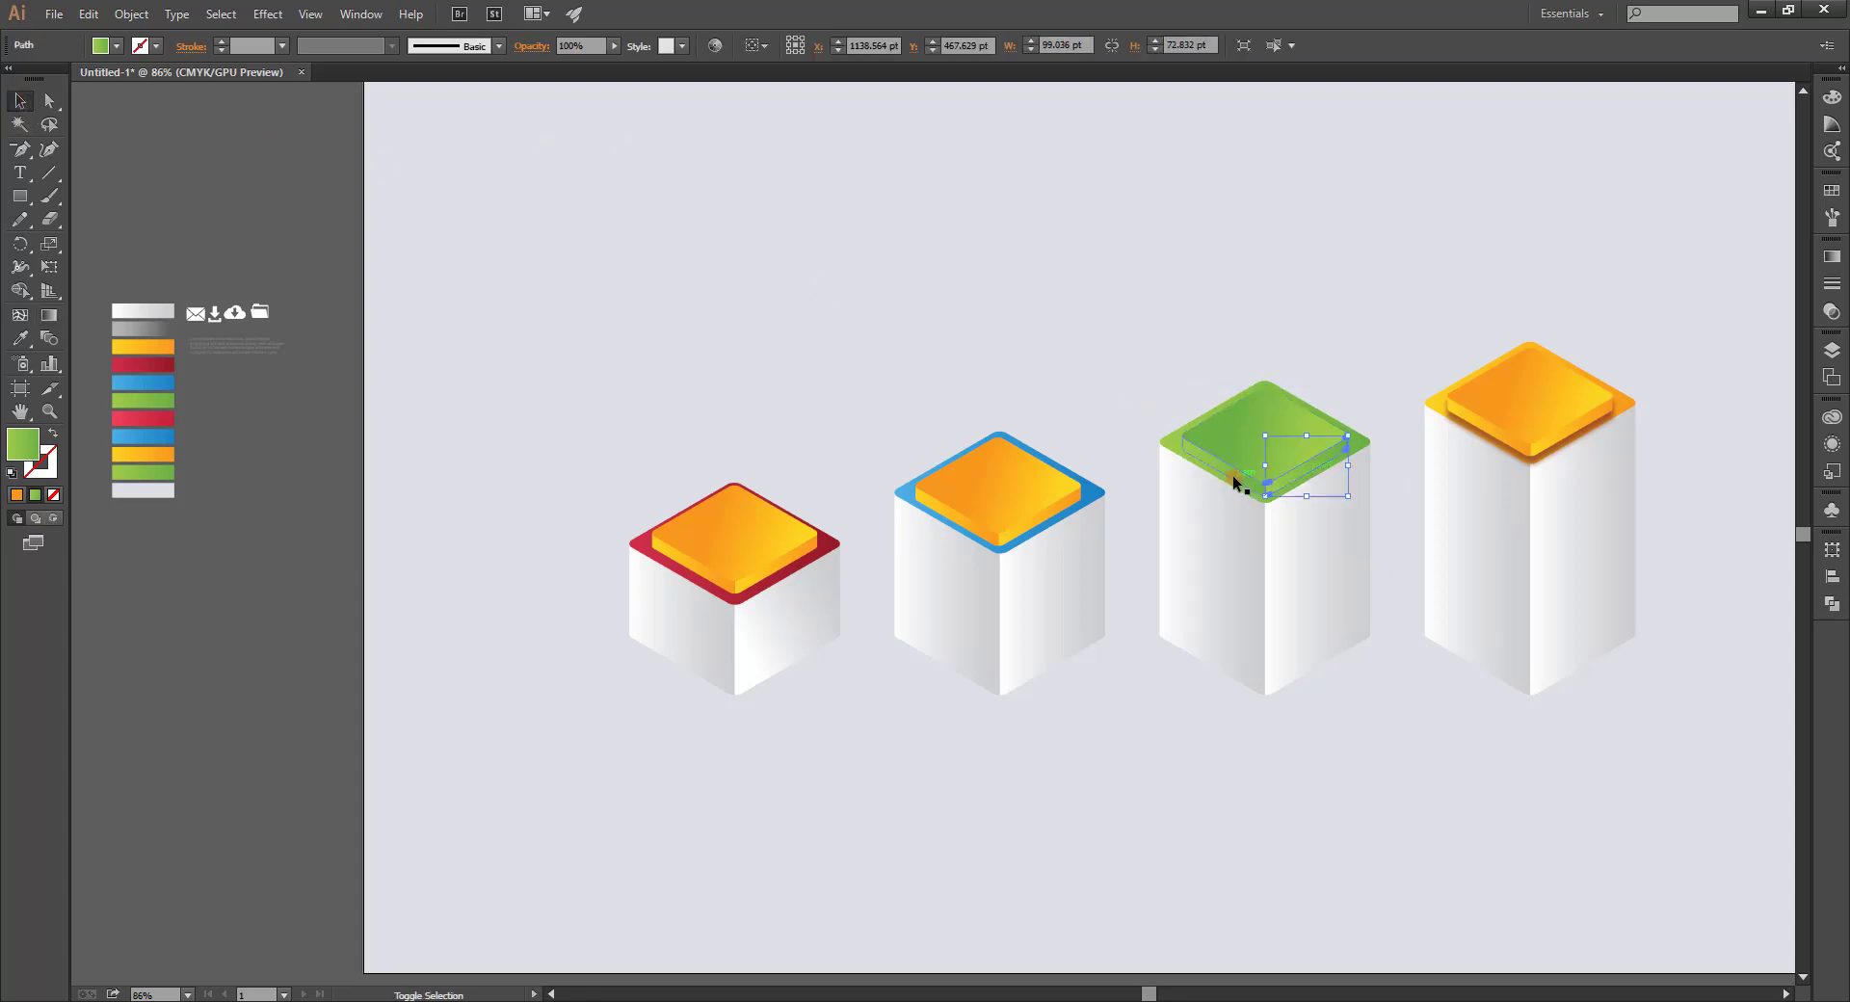
{"action": "left_click", "coordinate": [1246, 428], "text": "shift"}
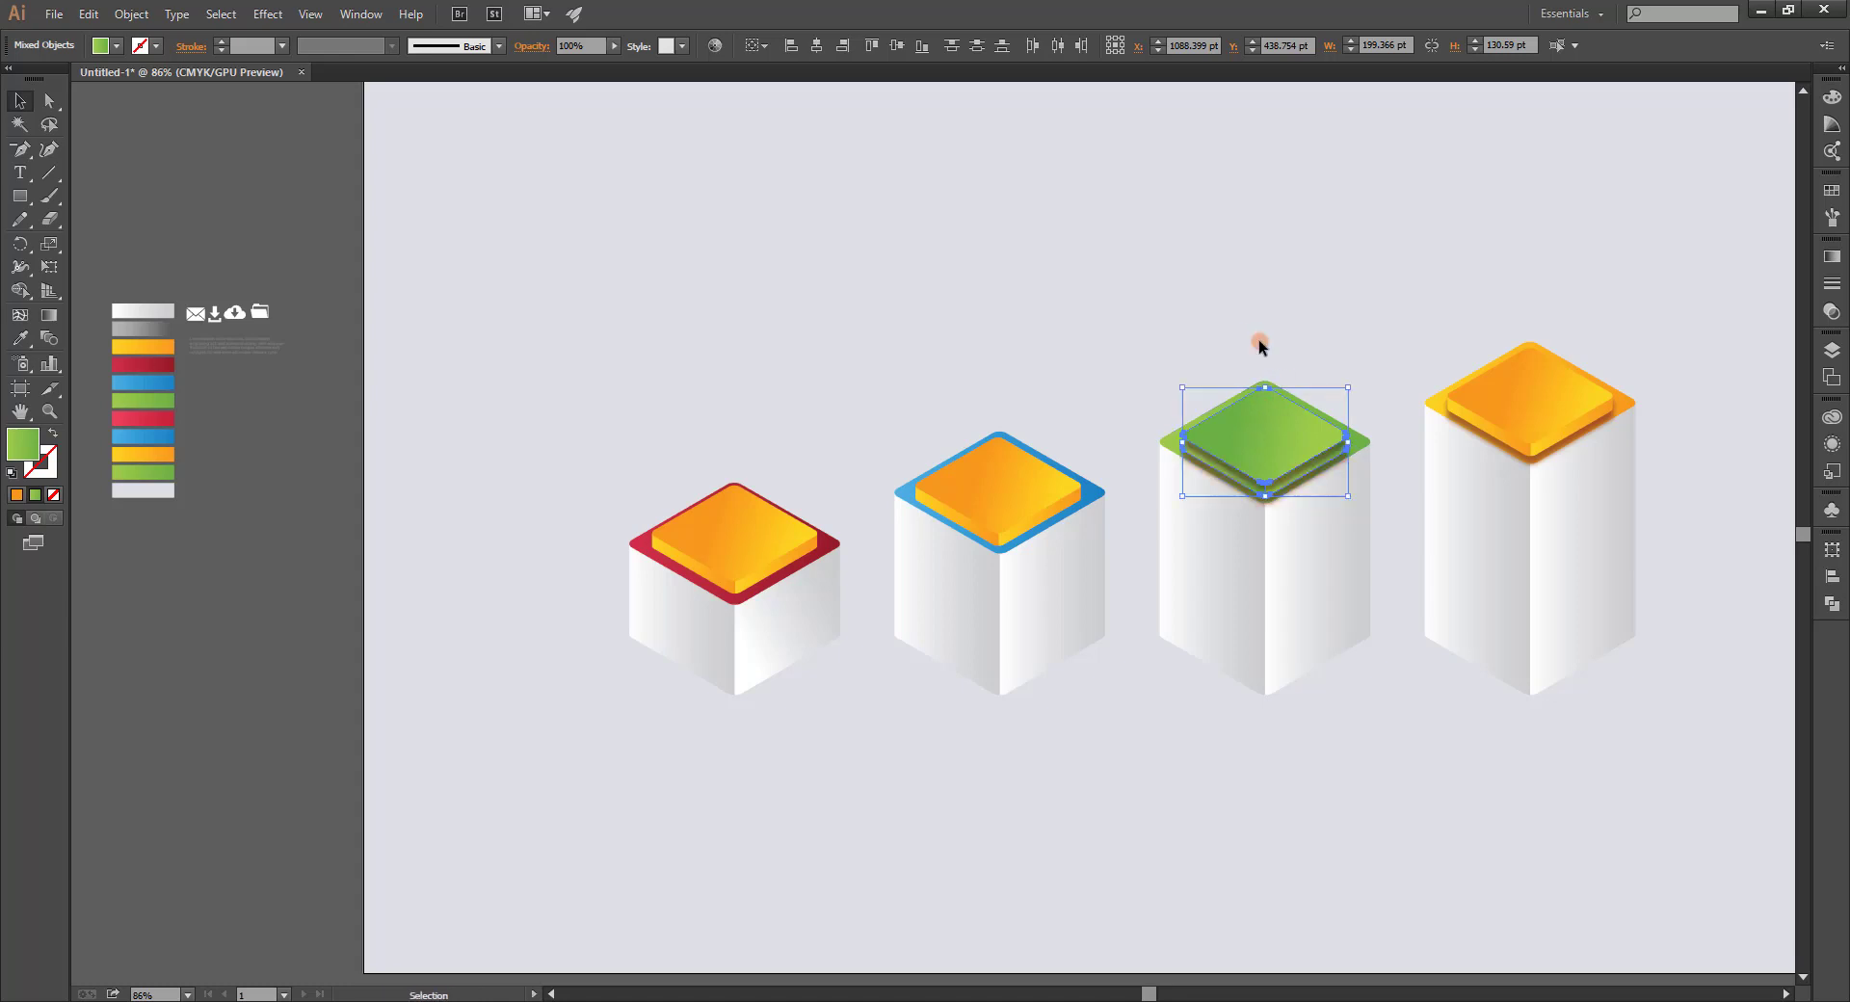
{"action": "key", "text": "ctrl"}
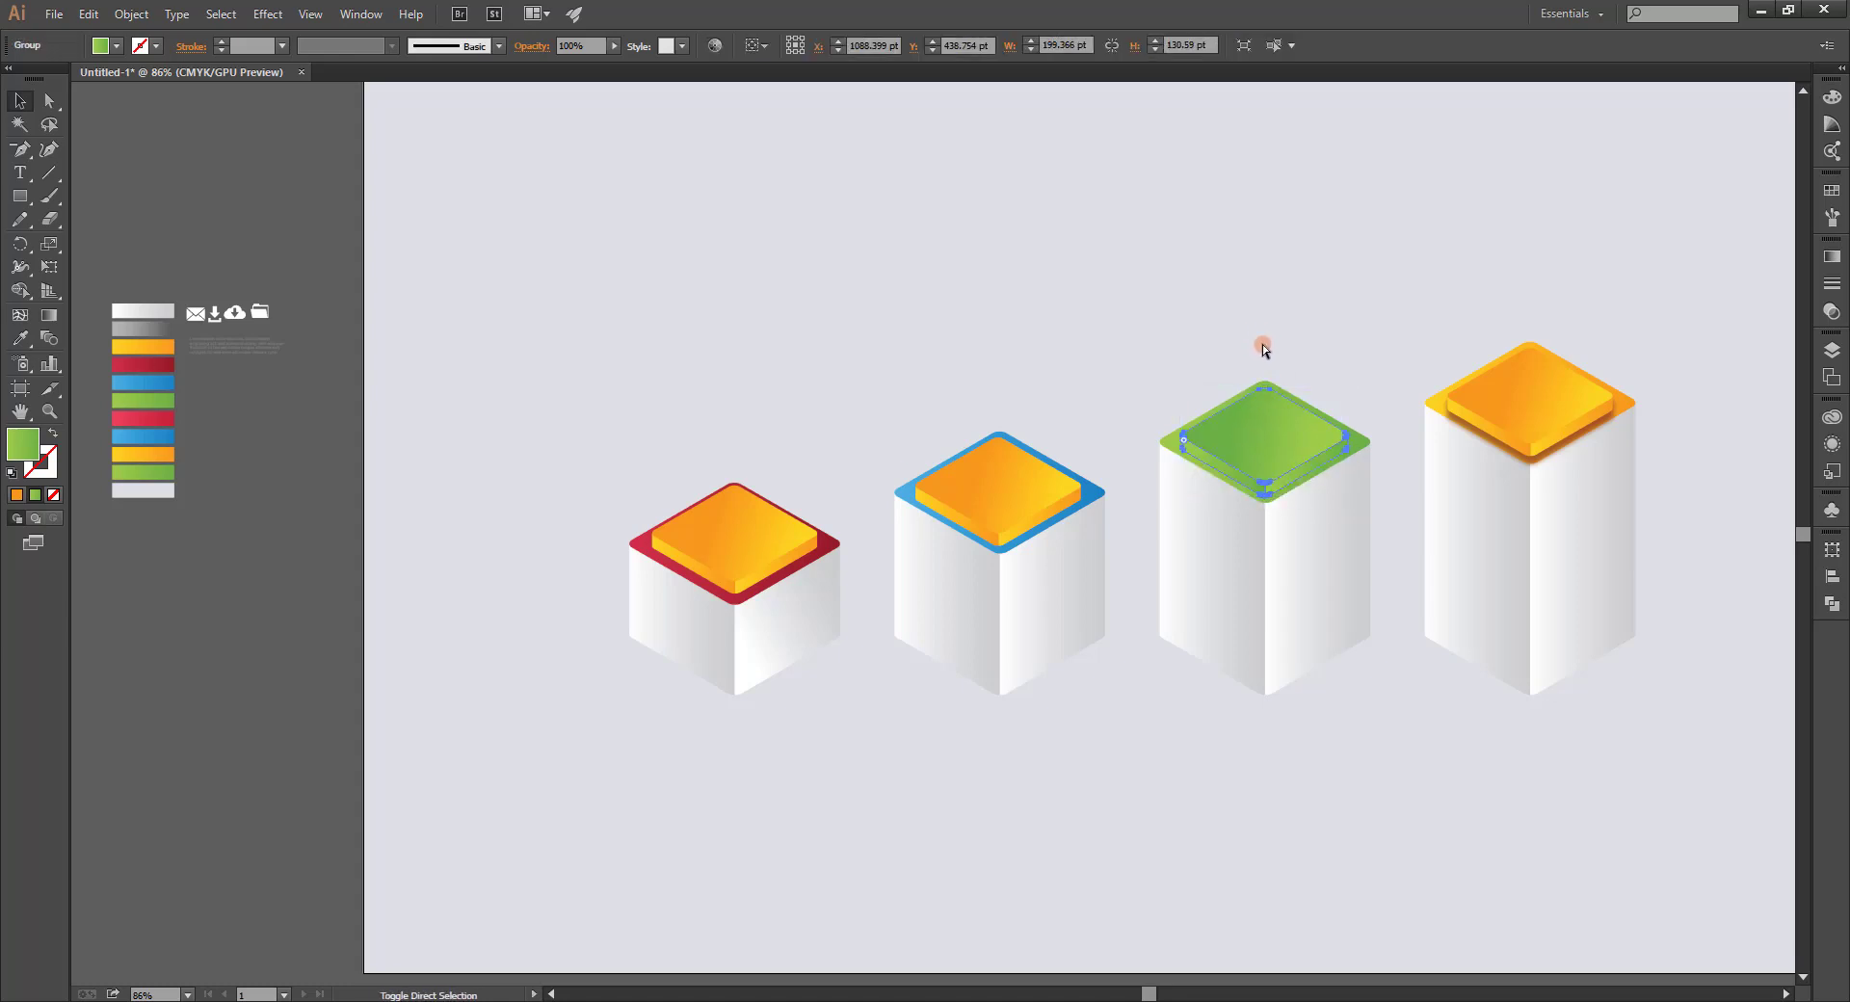
{"action": "left_click", "coordinate": [1252, 350]}
{"action": "left_click", "coordinate": [1257, 447]}
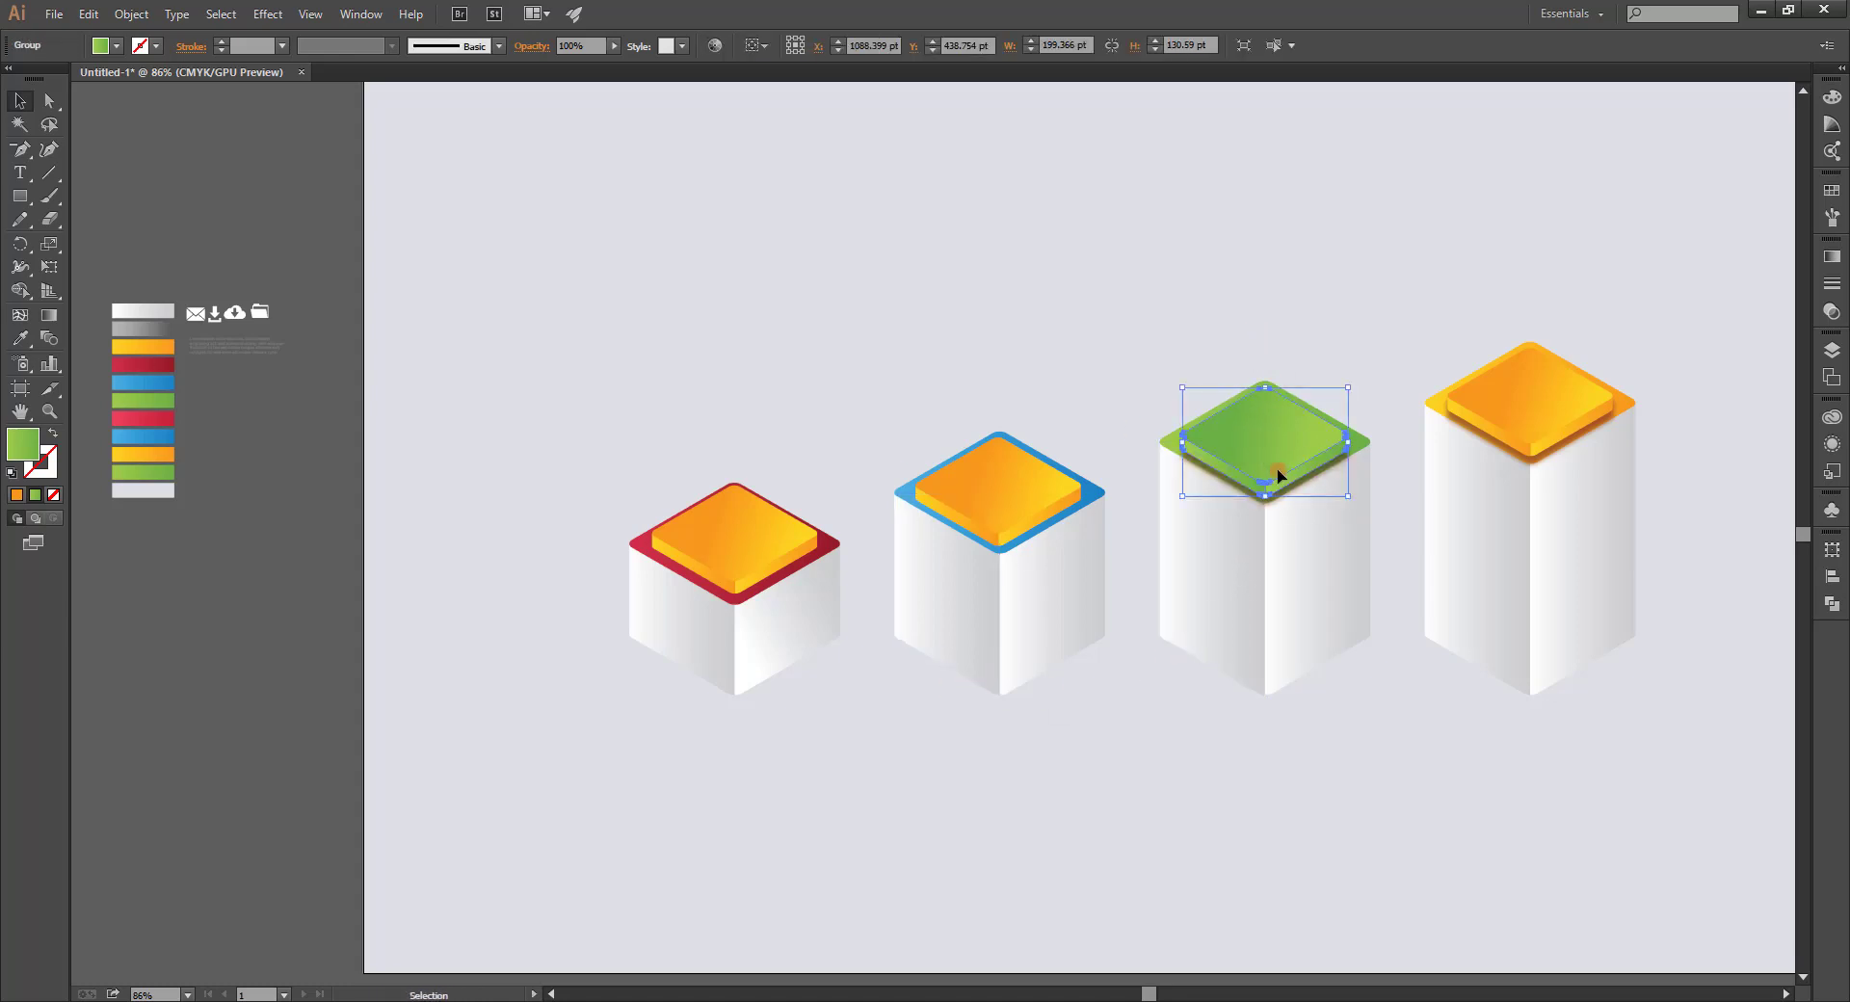
Change the green tile's drop shadow colour to dark green via the Appearance panel.
{"action": "left_click", "coordinate": [1833, 512]}
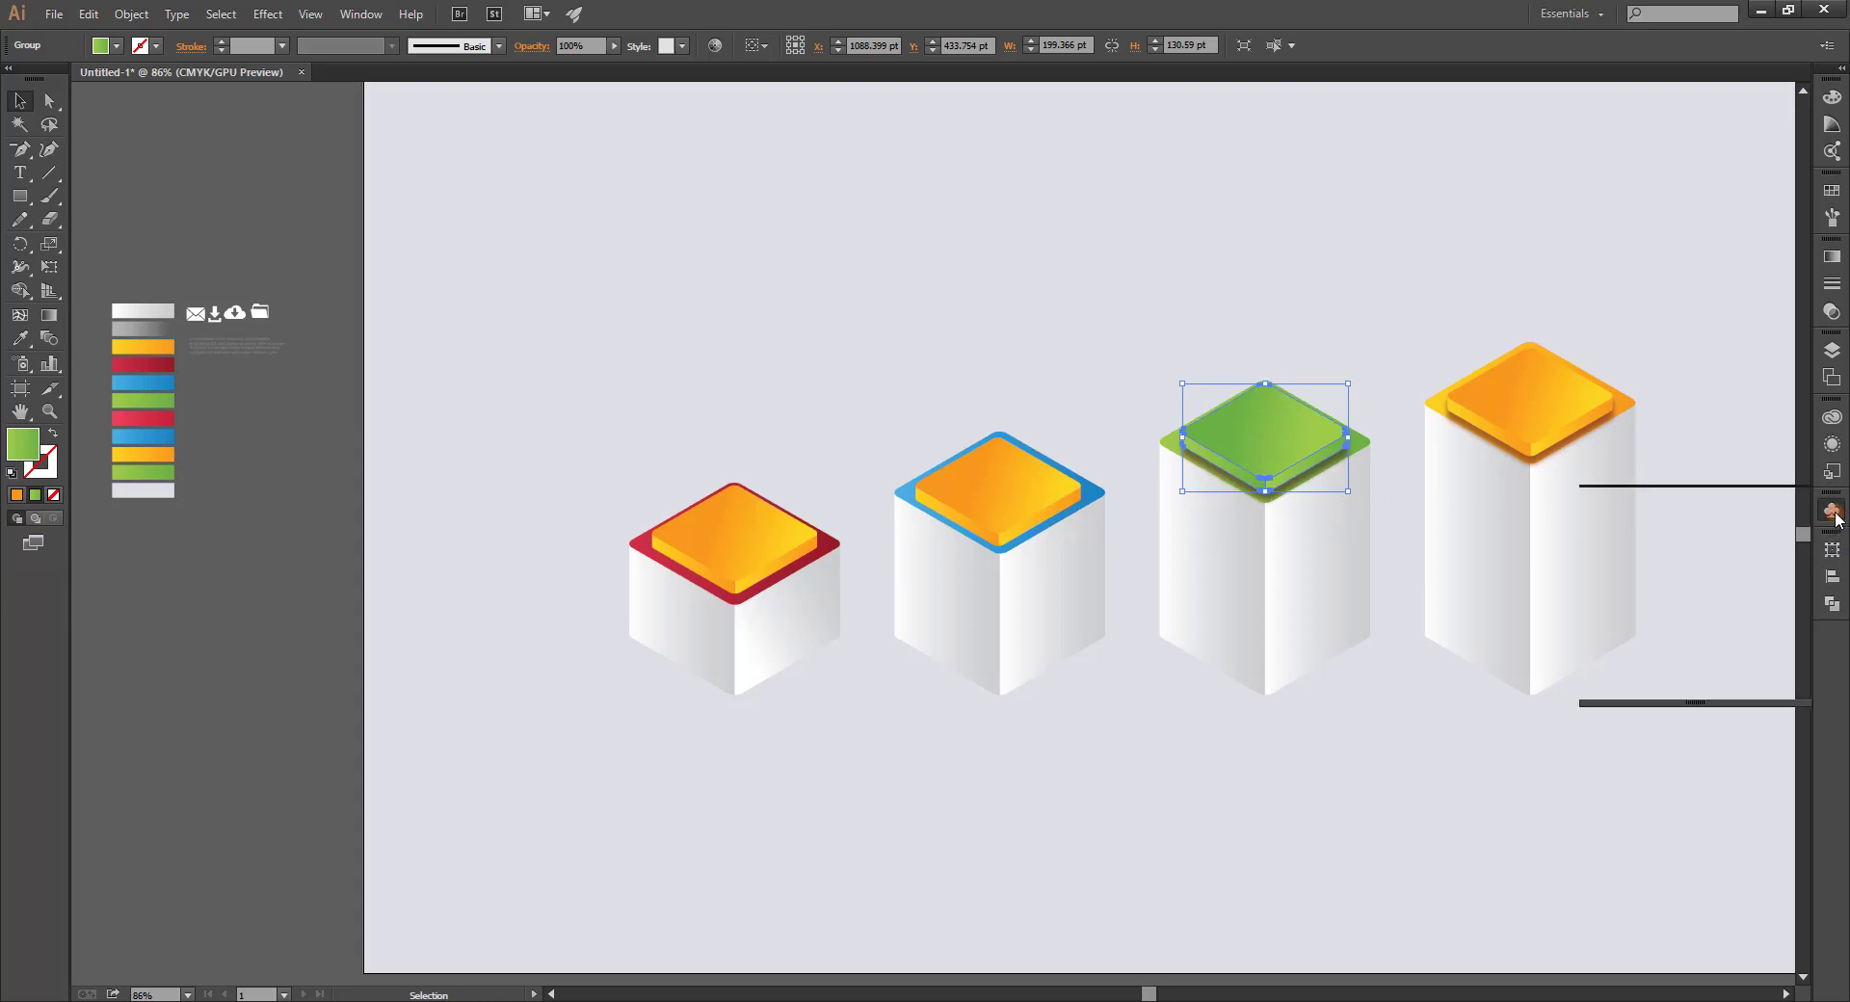
{"action": "left_click", "coordinate": [1831, 474]}
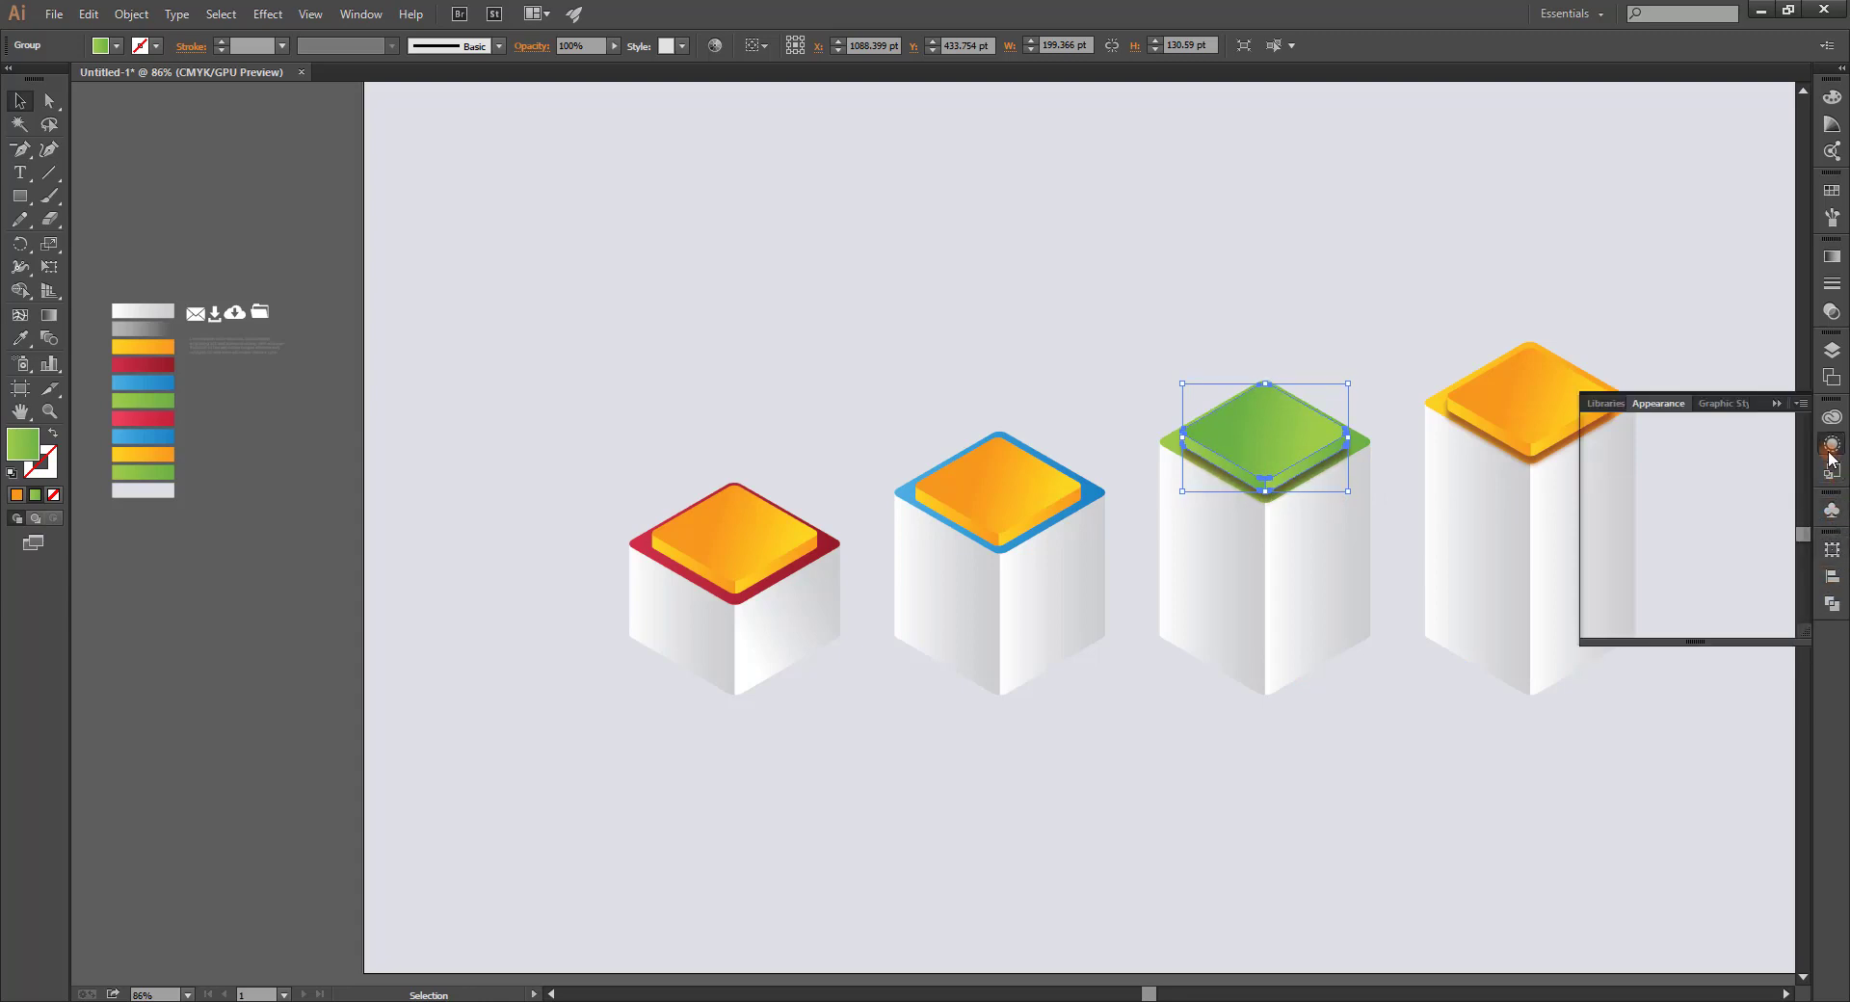
{"action": "left_click", "coordinate": [1668, 477]}
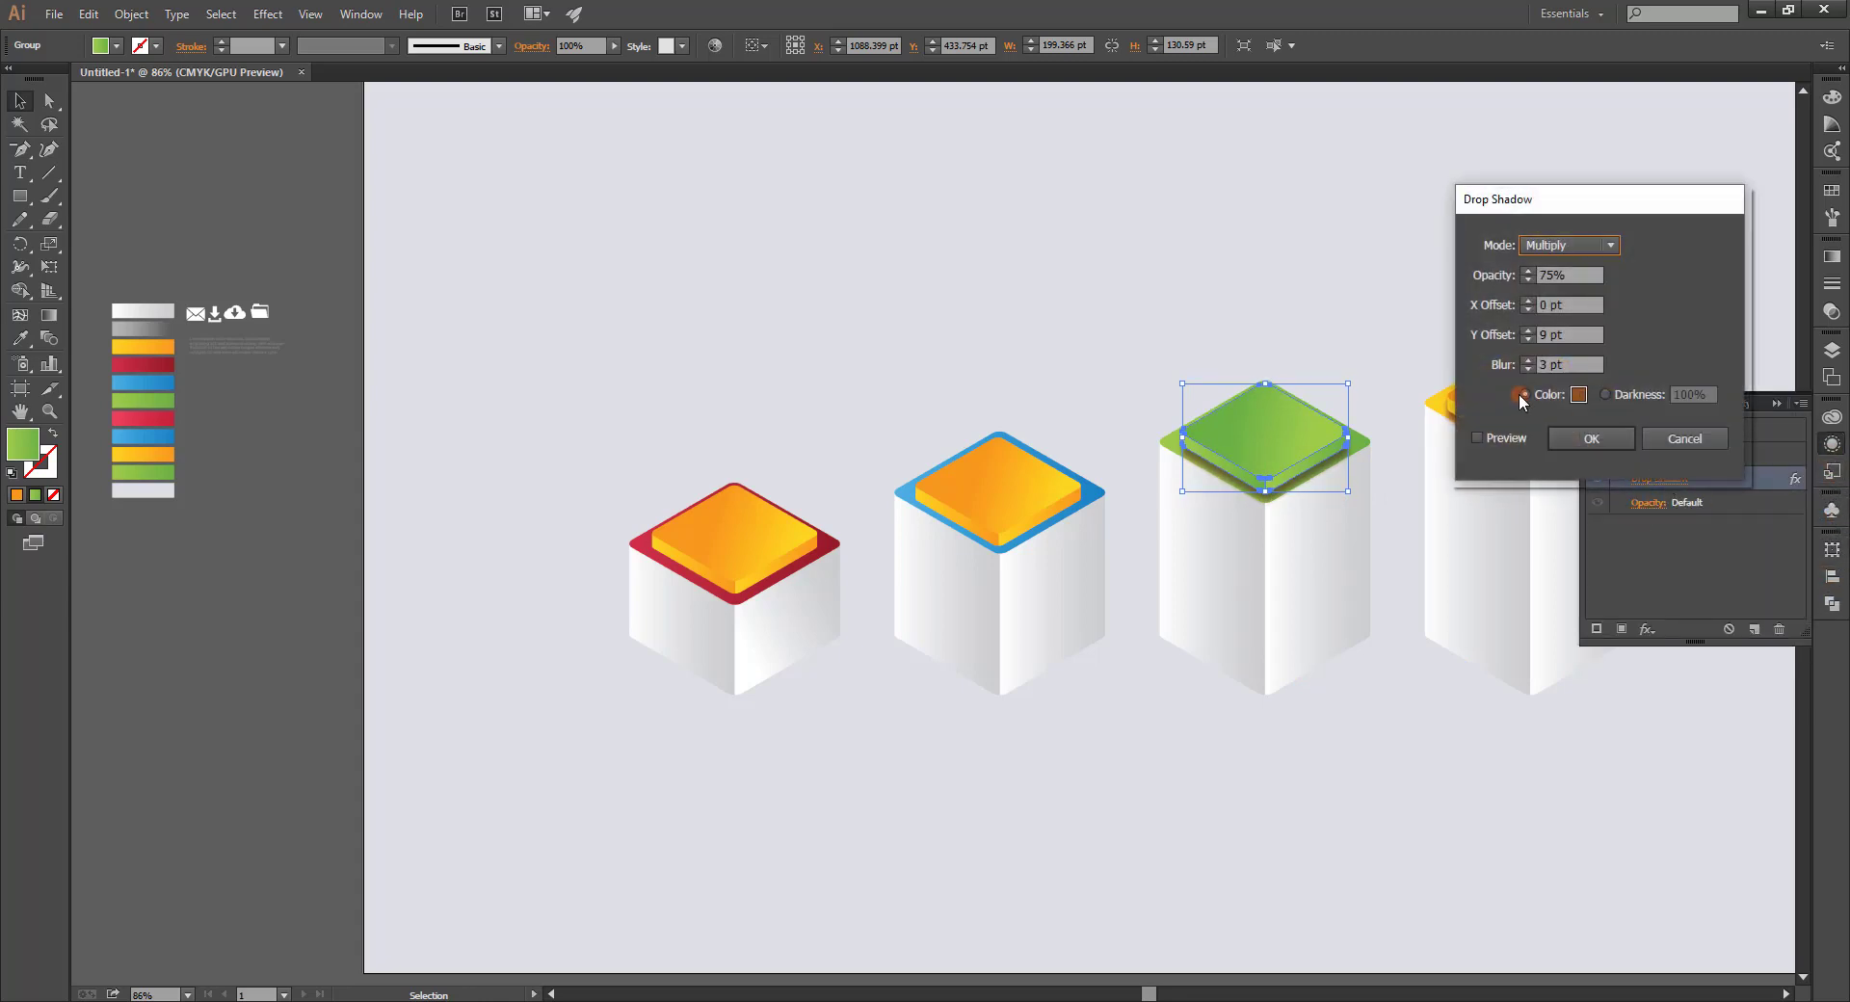
{"action": "left_click", "coordinate": [1577, 395]}
{"action": "left_click", "coordinate": [683, 494]}
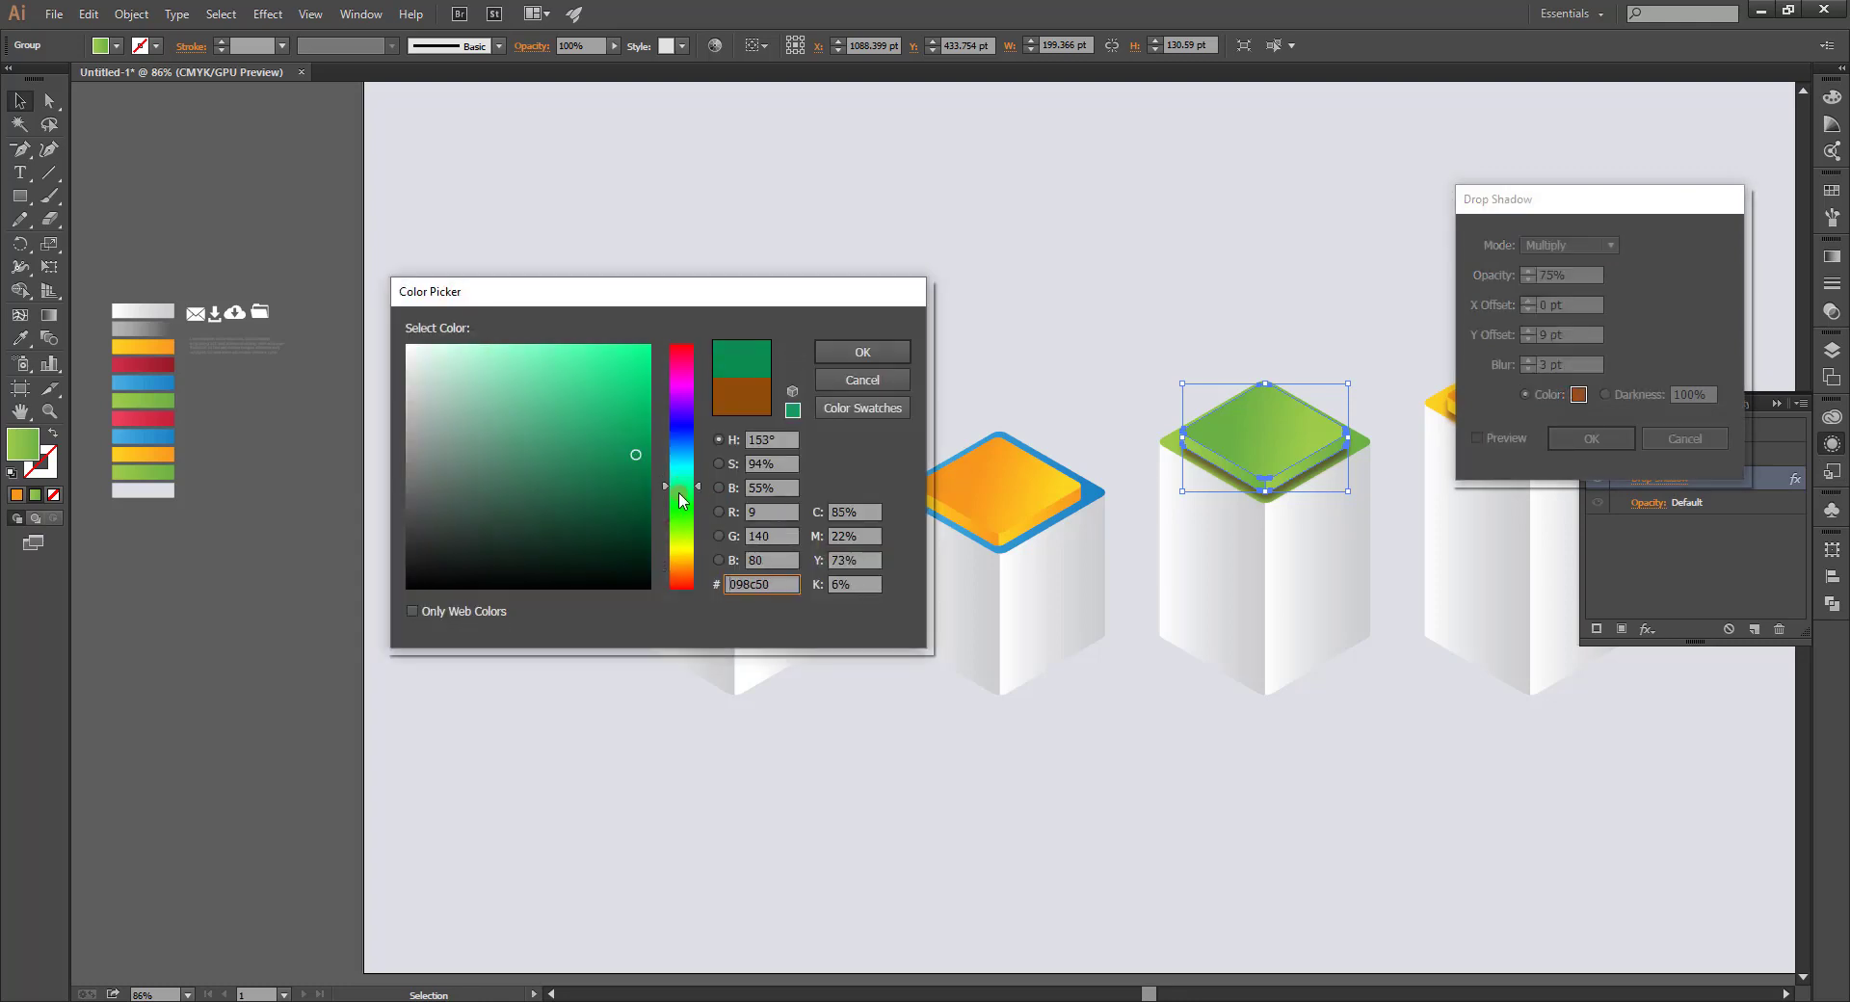
{"action": "left_click", "coordinate": [641, 479]}
{"action": "left_click", "coordinate": [884, 353]}
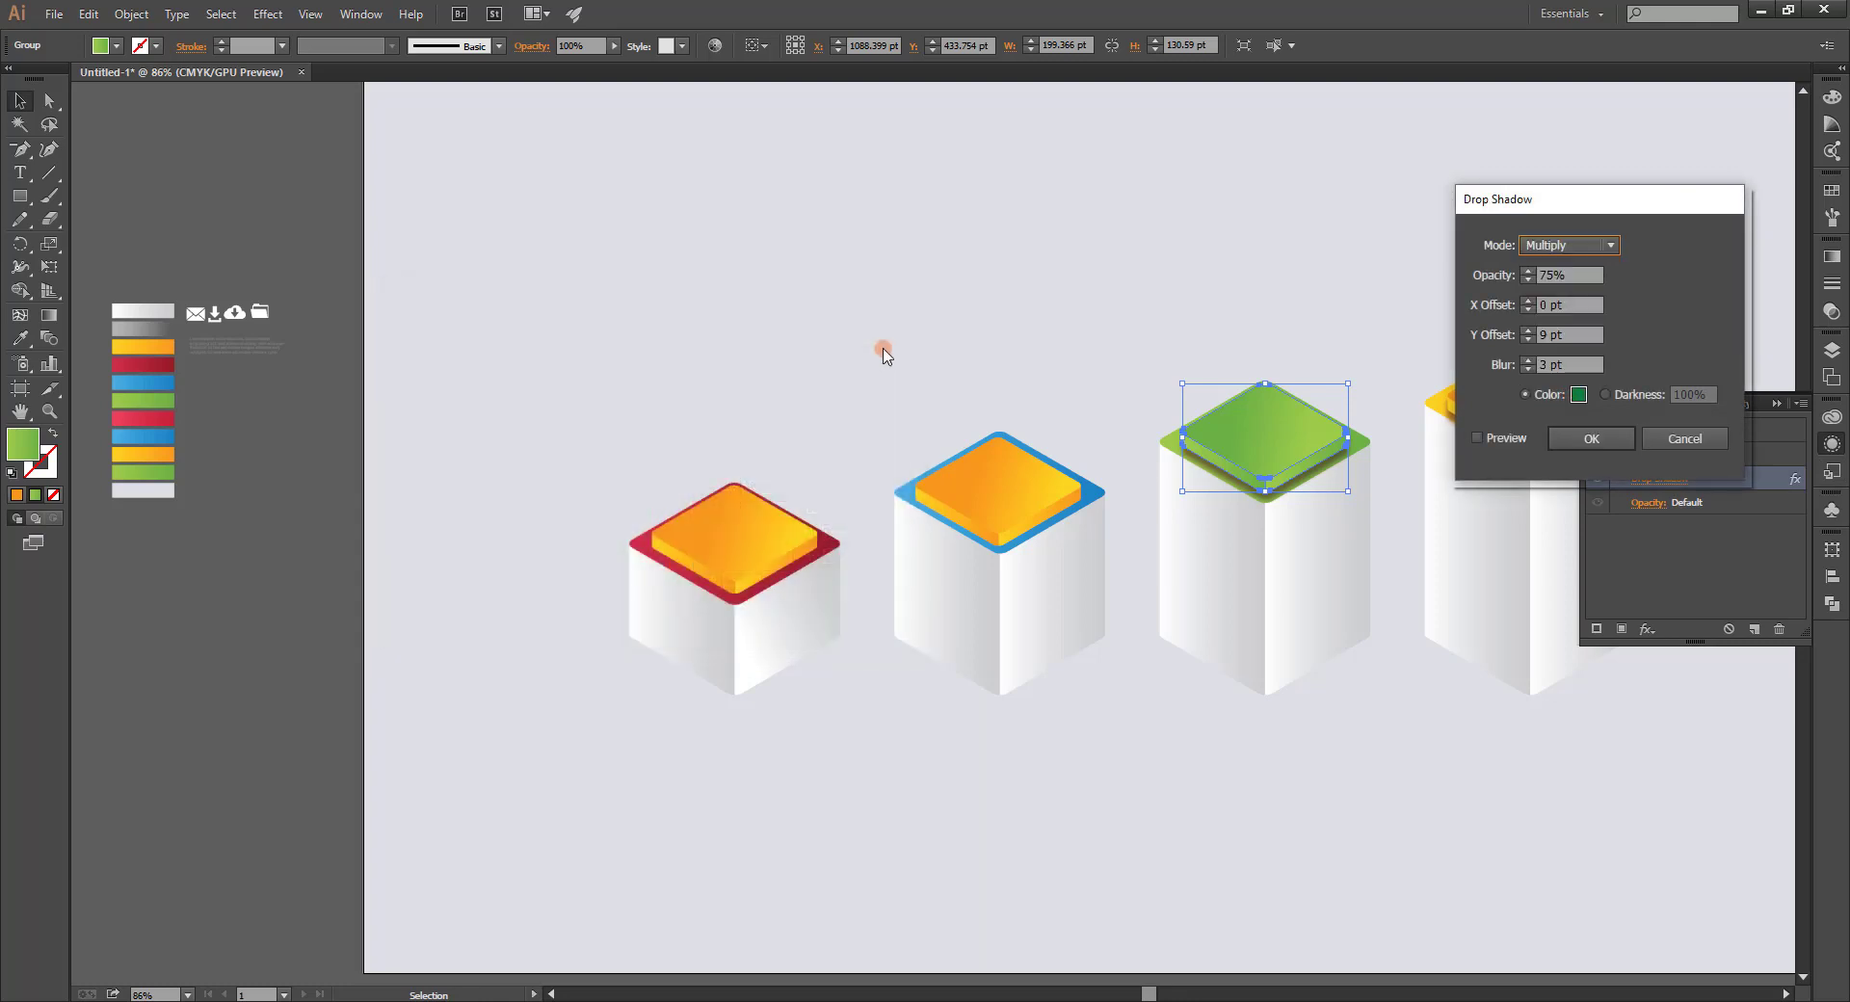
{"action": "left_click", "coordinate": [1591, 438]}
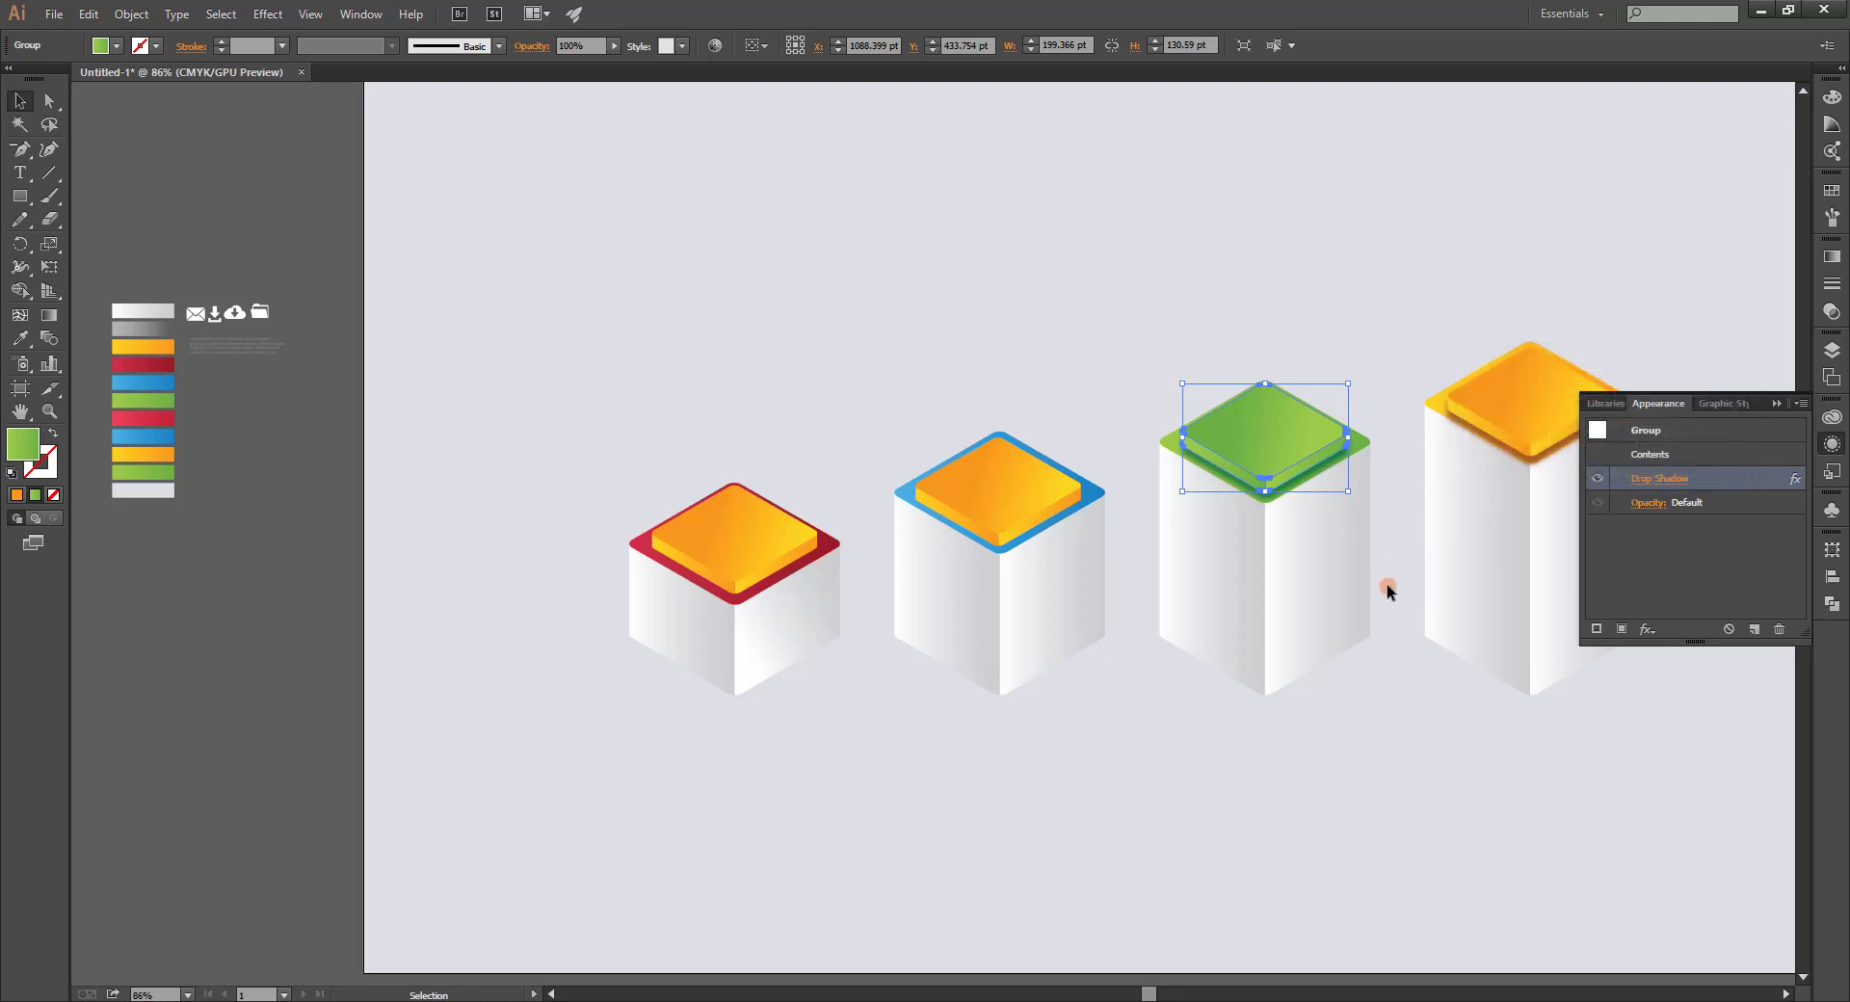
{"action": "left_click", "coordinate": [1328, 691]}
{"action": "left_click_drag", "start_coordinate": [1270, 667], "coordinate": [1207, 660]}
{"action": "left_click", "coordinate": [957, 508]}
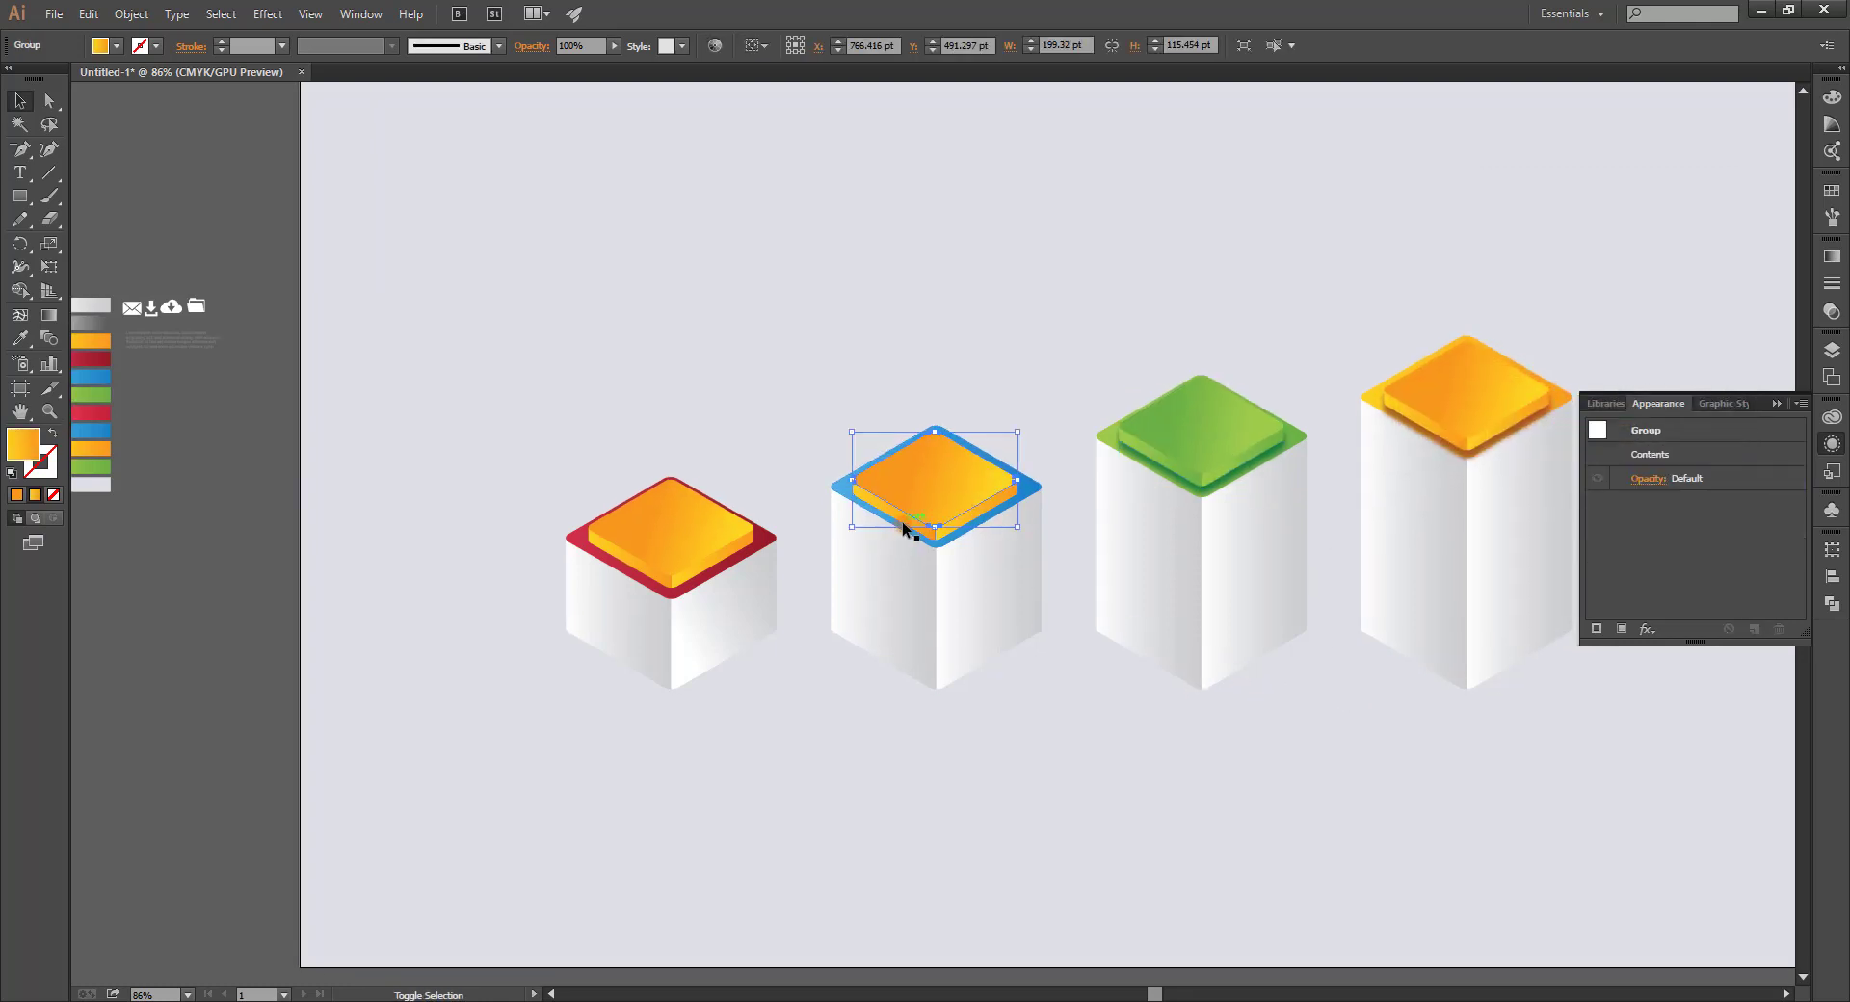
Recolour the second cube's top with the blue swatch.
{"action": "left_click", "coordinate": [952, 518]}
{"action": "left_click", "coordinate": [955, 472]}
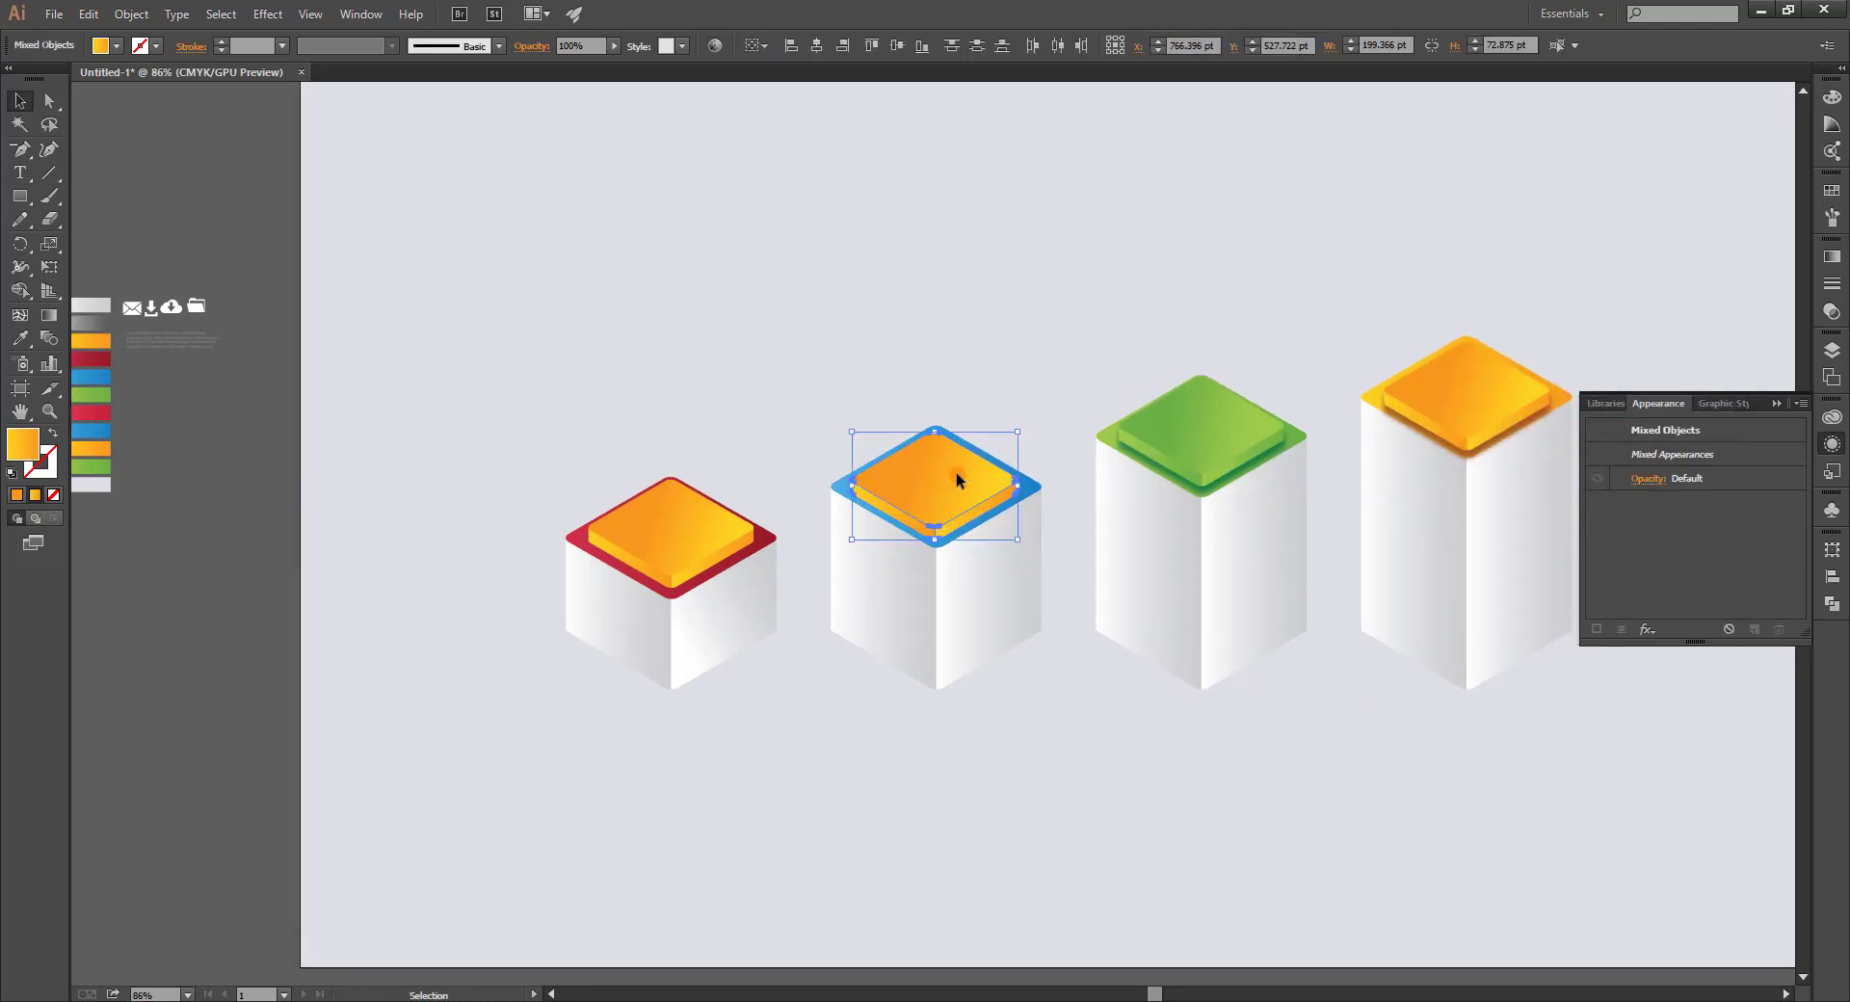
{"action": "key", "text": "a"}
{"action": "key", "text": "i"}
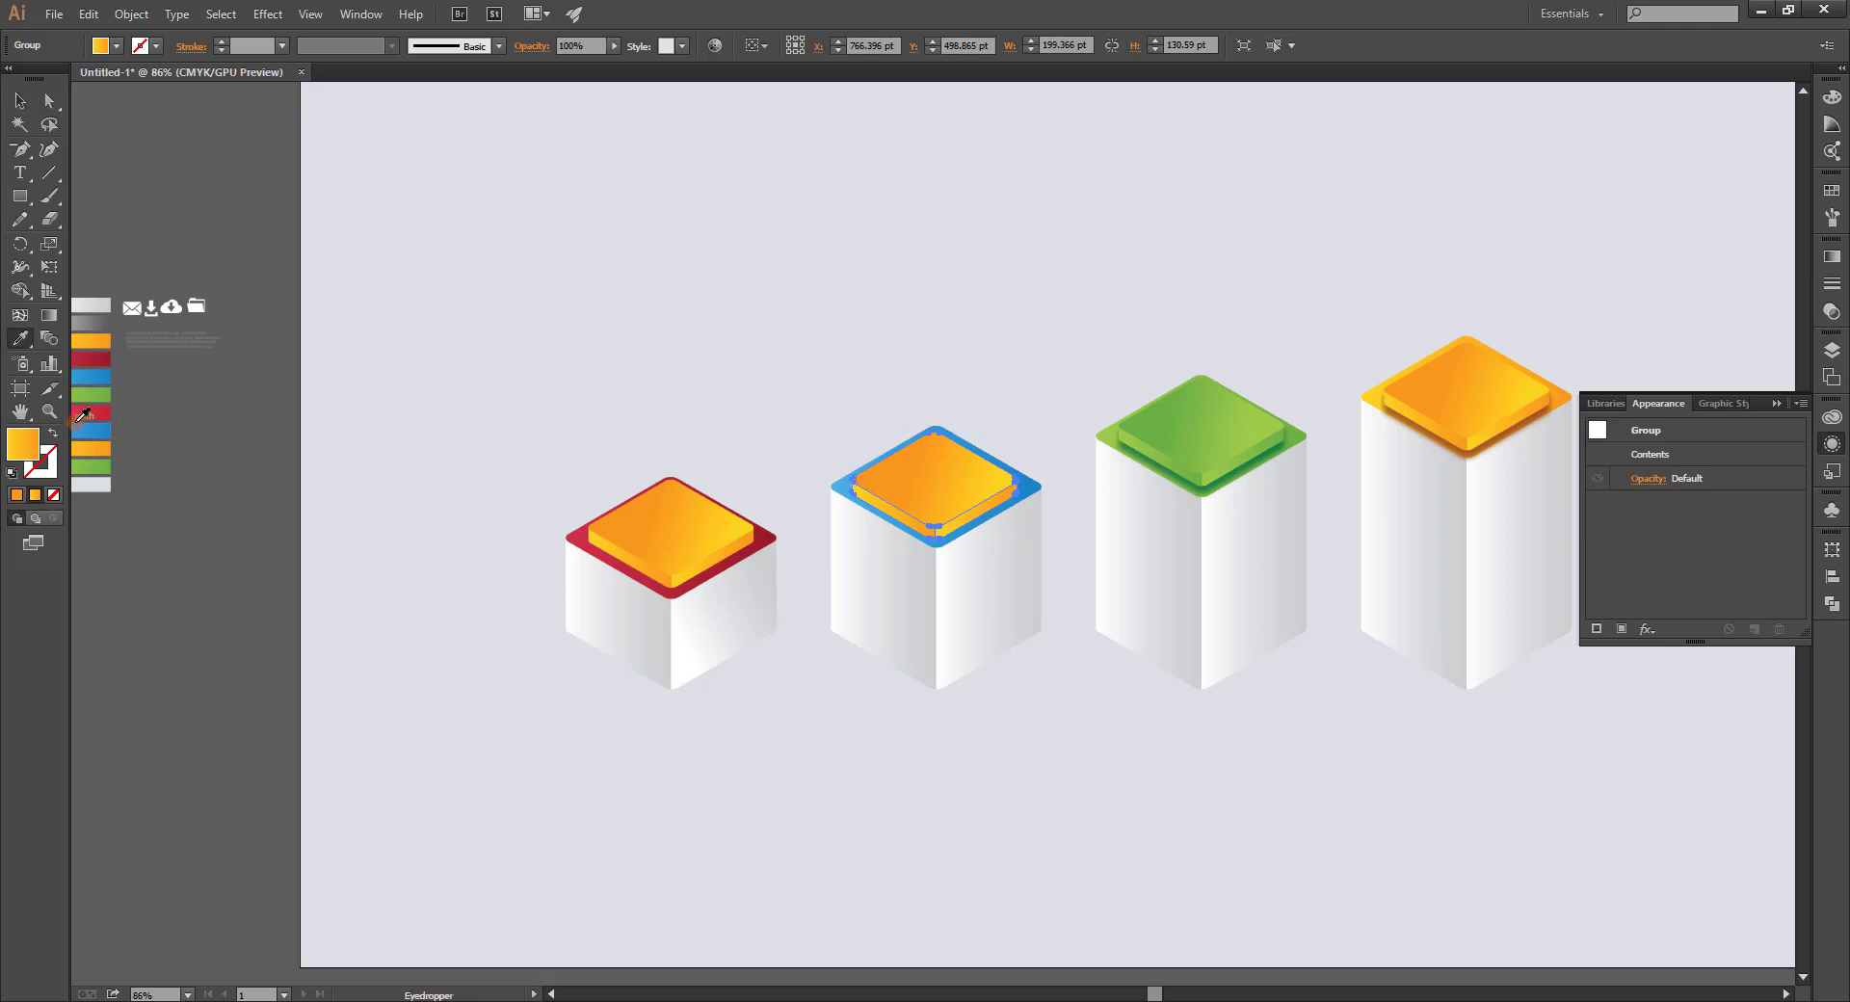
{"action": "left_click", "coordinate": [100, 377]}
{"action": "left_click", "coordinate": [20, 100]}
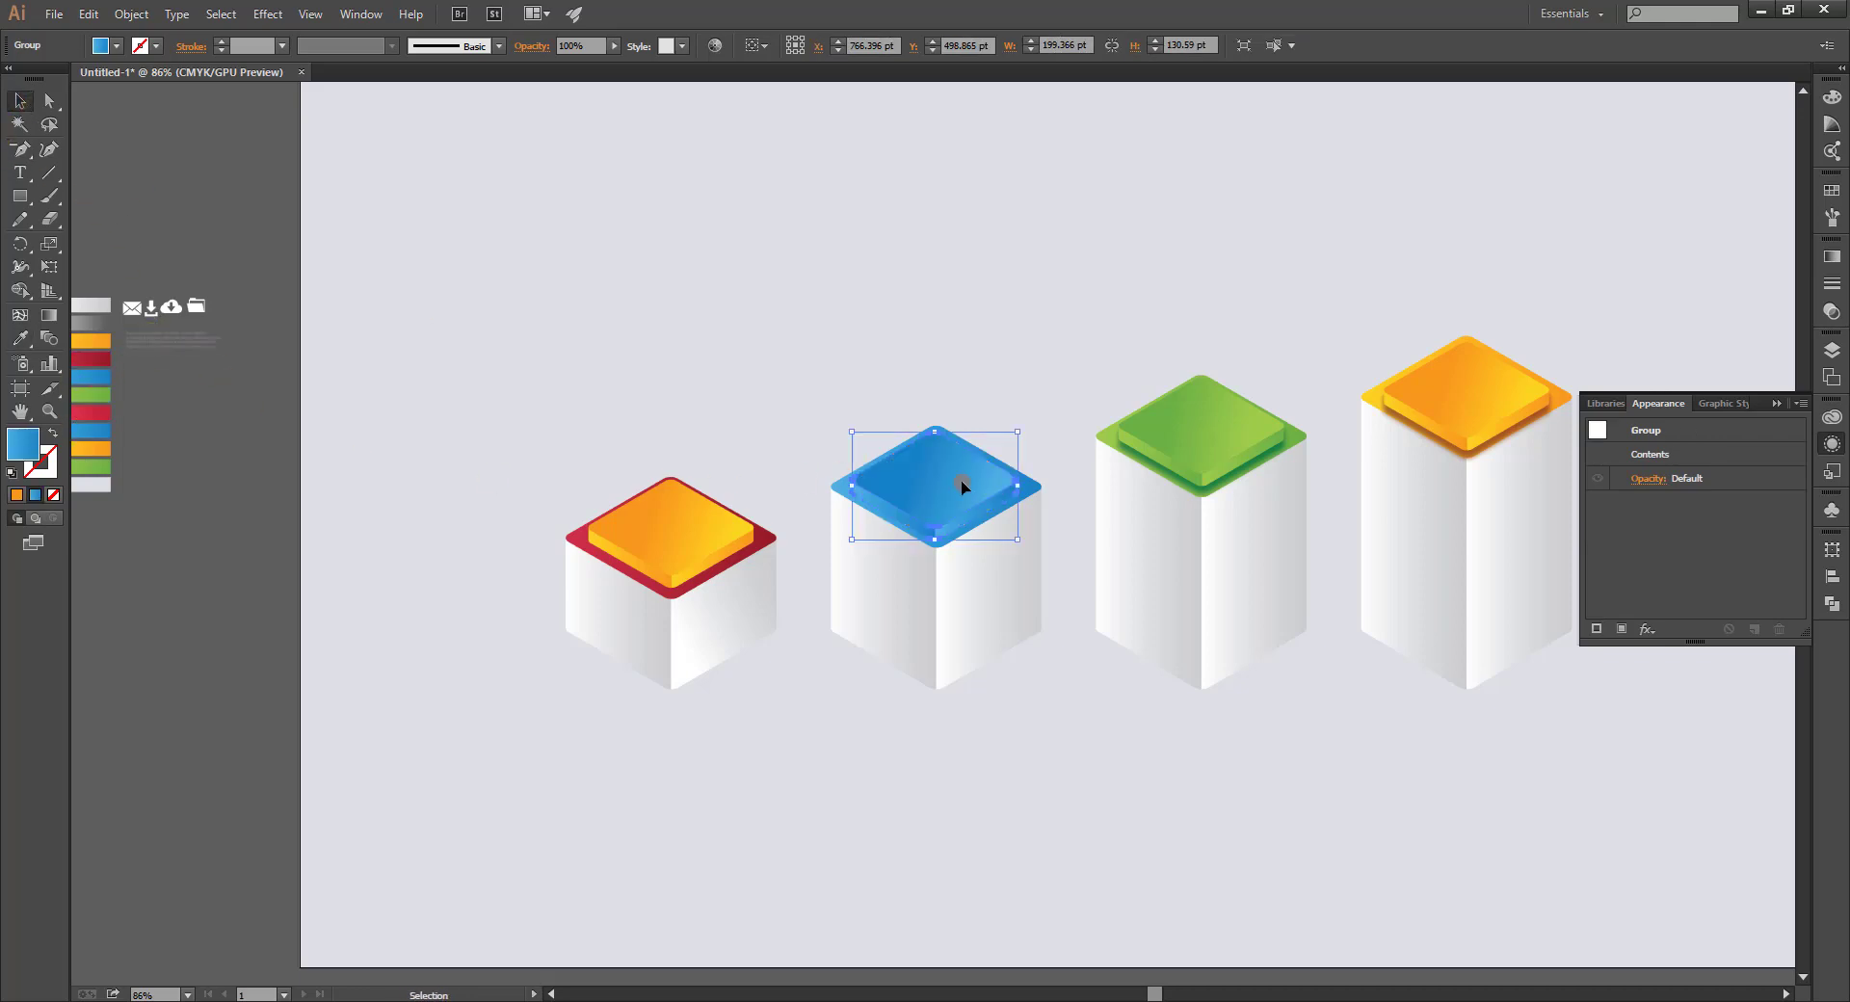
Ungroup the blue top, redo its gradient for even shading, and regroup the pieces.
{"action": "right_click", "coordinate": [962, 482]}
{"action": "left_click", "coordinate": [1050, 594]}
{"action": "left_click", "coordinate": [951, 493]}
{"action": "key", "text": "g"}
{"action": "left_click_drag", "start_coordinate": [888, 451], "coordinate": [991, 475]}
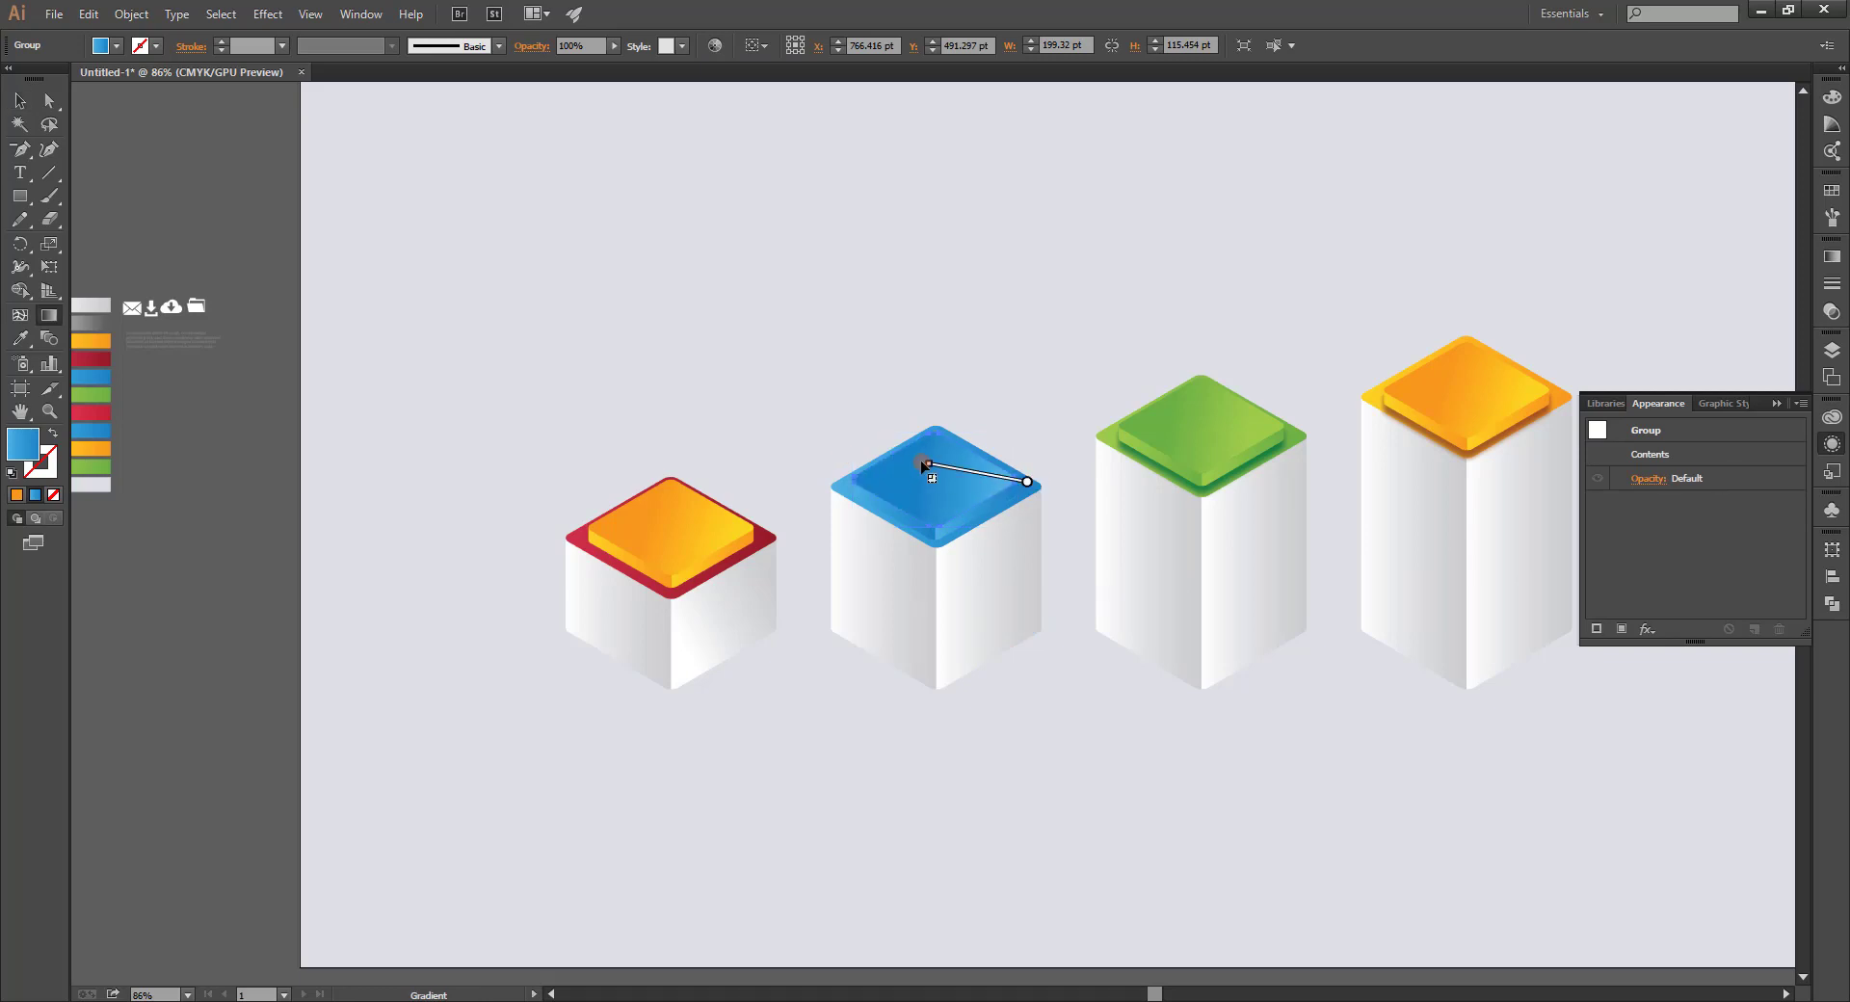
{"action": "left_click_drag", "start_coordinate": [920, 469], "coordinate": [916, 459]}
{"action": "key", "text": "v"}
{"action": "left_click_drag", "start_coordinate": [923, 535], "coordinate": [963, 482]}
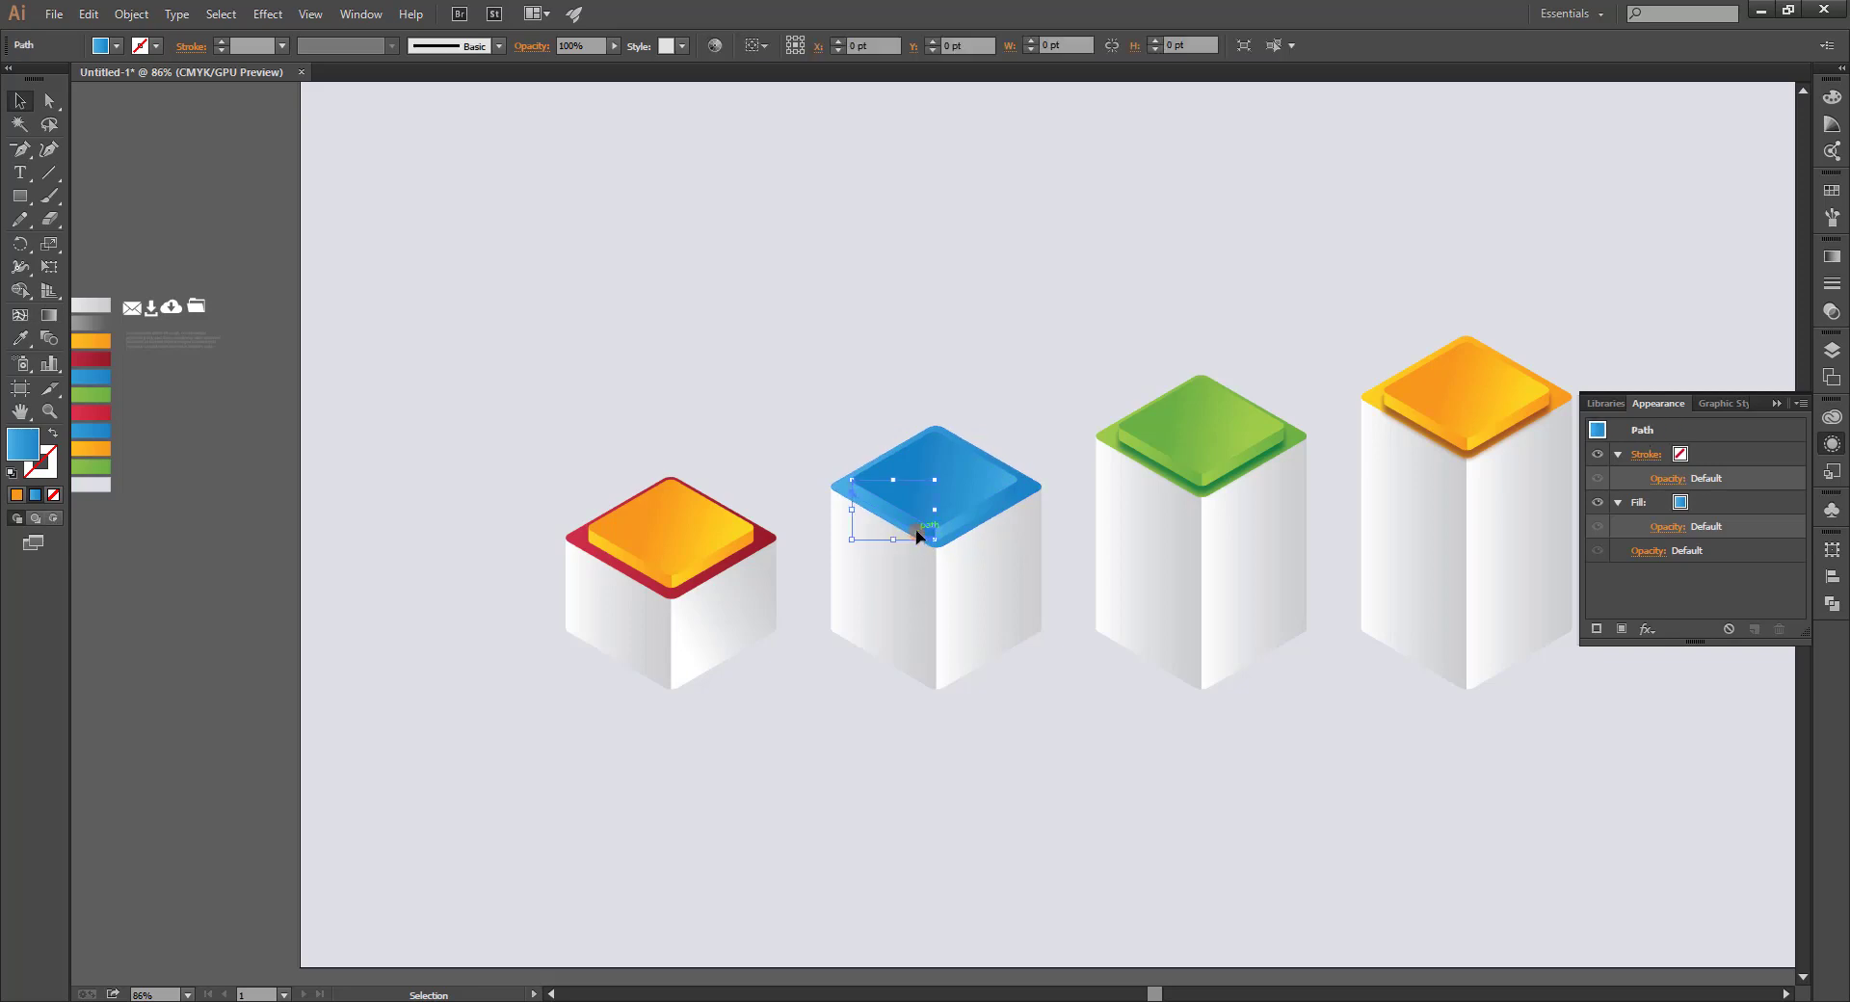
{"action": "key", "text": "ctrl+g"}
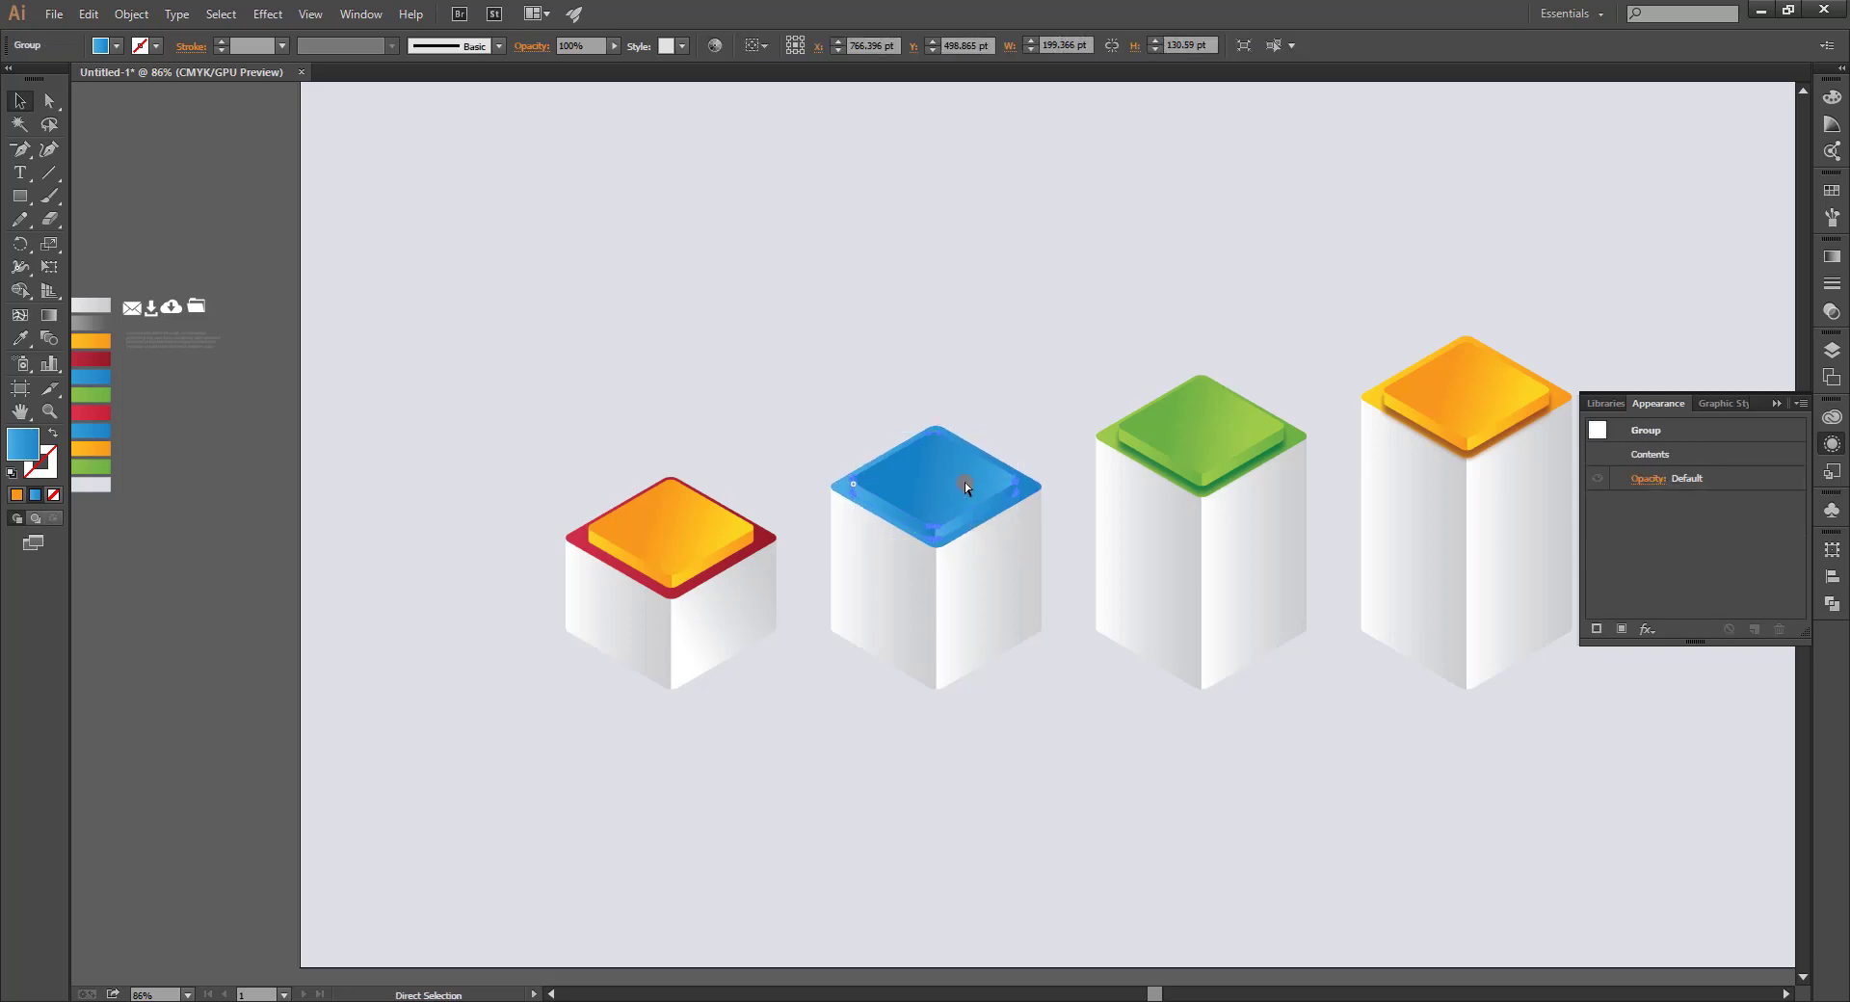
Give the blue top a dark blue drop shadow.
{"action": "key", "text": "shift+ctrl+e"}
{"action": "left_click", "coordinate": [1665, 481]}
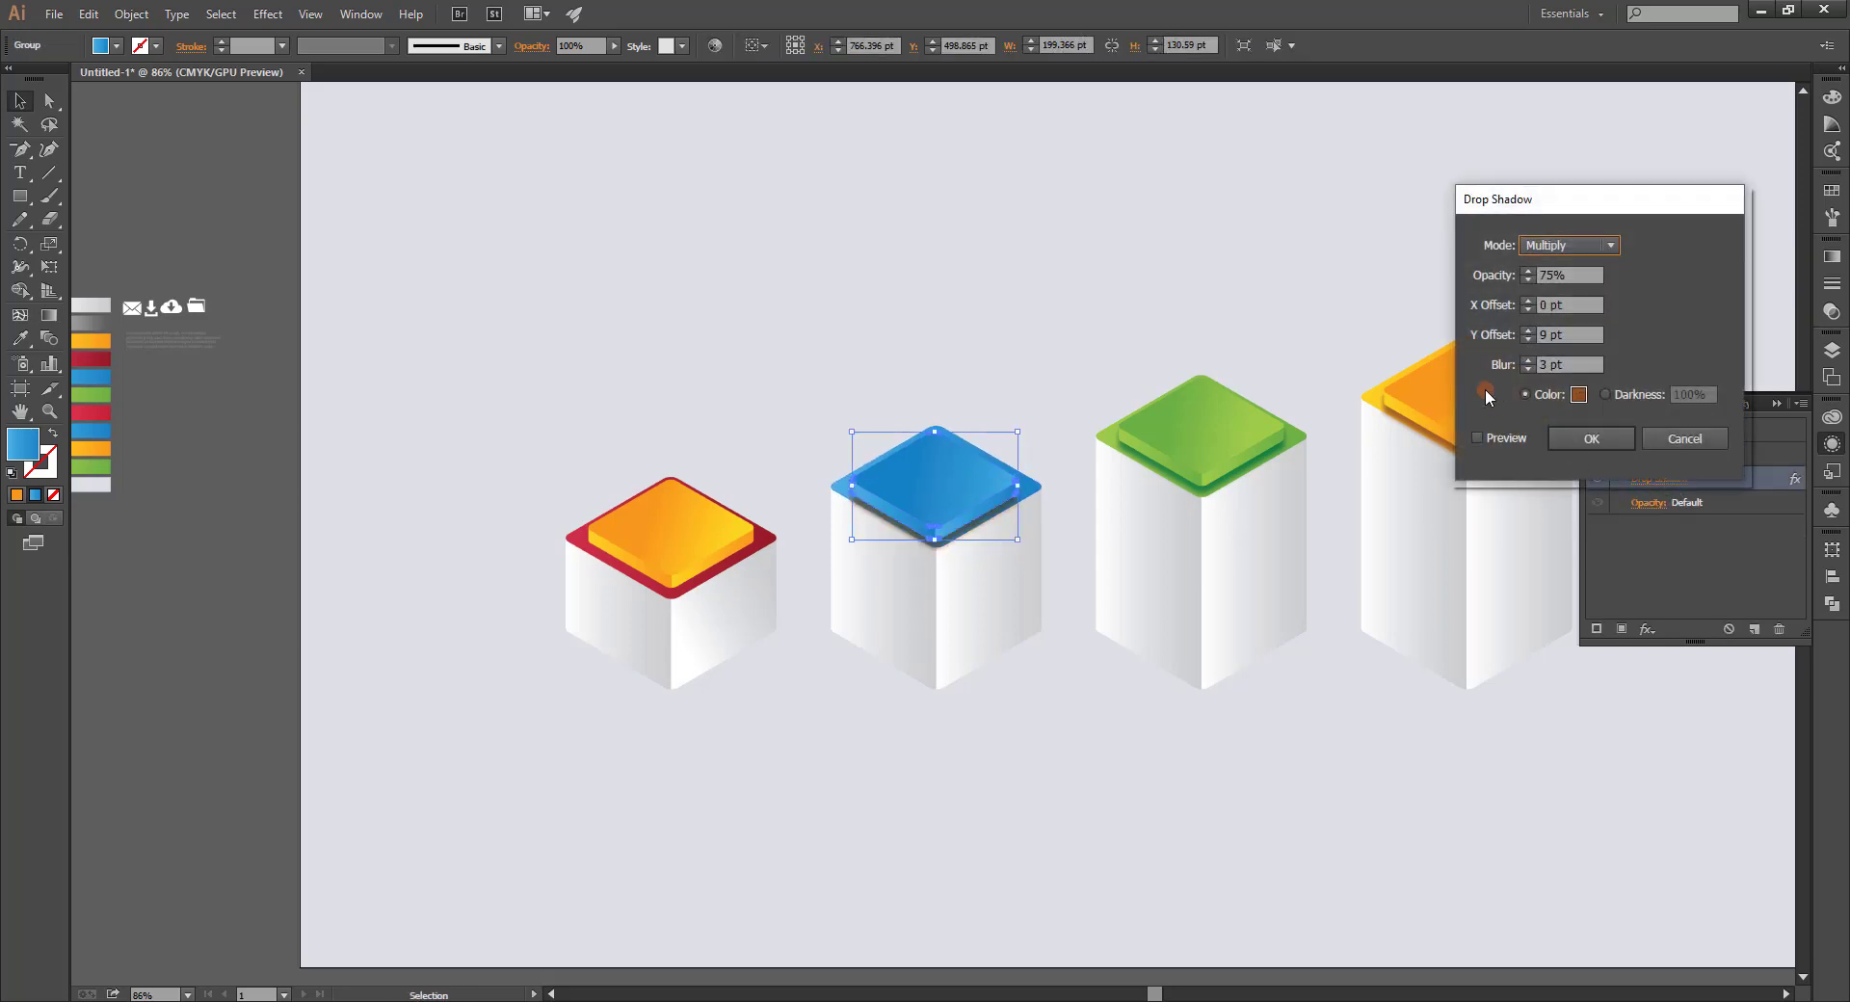
{"action": "left_click", "coordinate": [1579, 394]}
{"action": "mouse_move", "coordinate": [682, 450]}
{"action": "left_mouse_down"}
{"action": "mouse_move", "coordinate": [653, 434]}
{"action": "mouse_move", "coordinate": [664, 457]}
{"action": "mouse_move", "coordinate": [683, 450]}
{"action": "left_mouse_up"}
{"action": "left_click", "coordinate": [641, 452]}
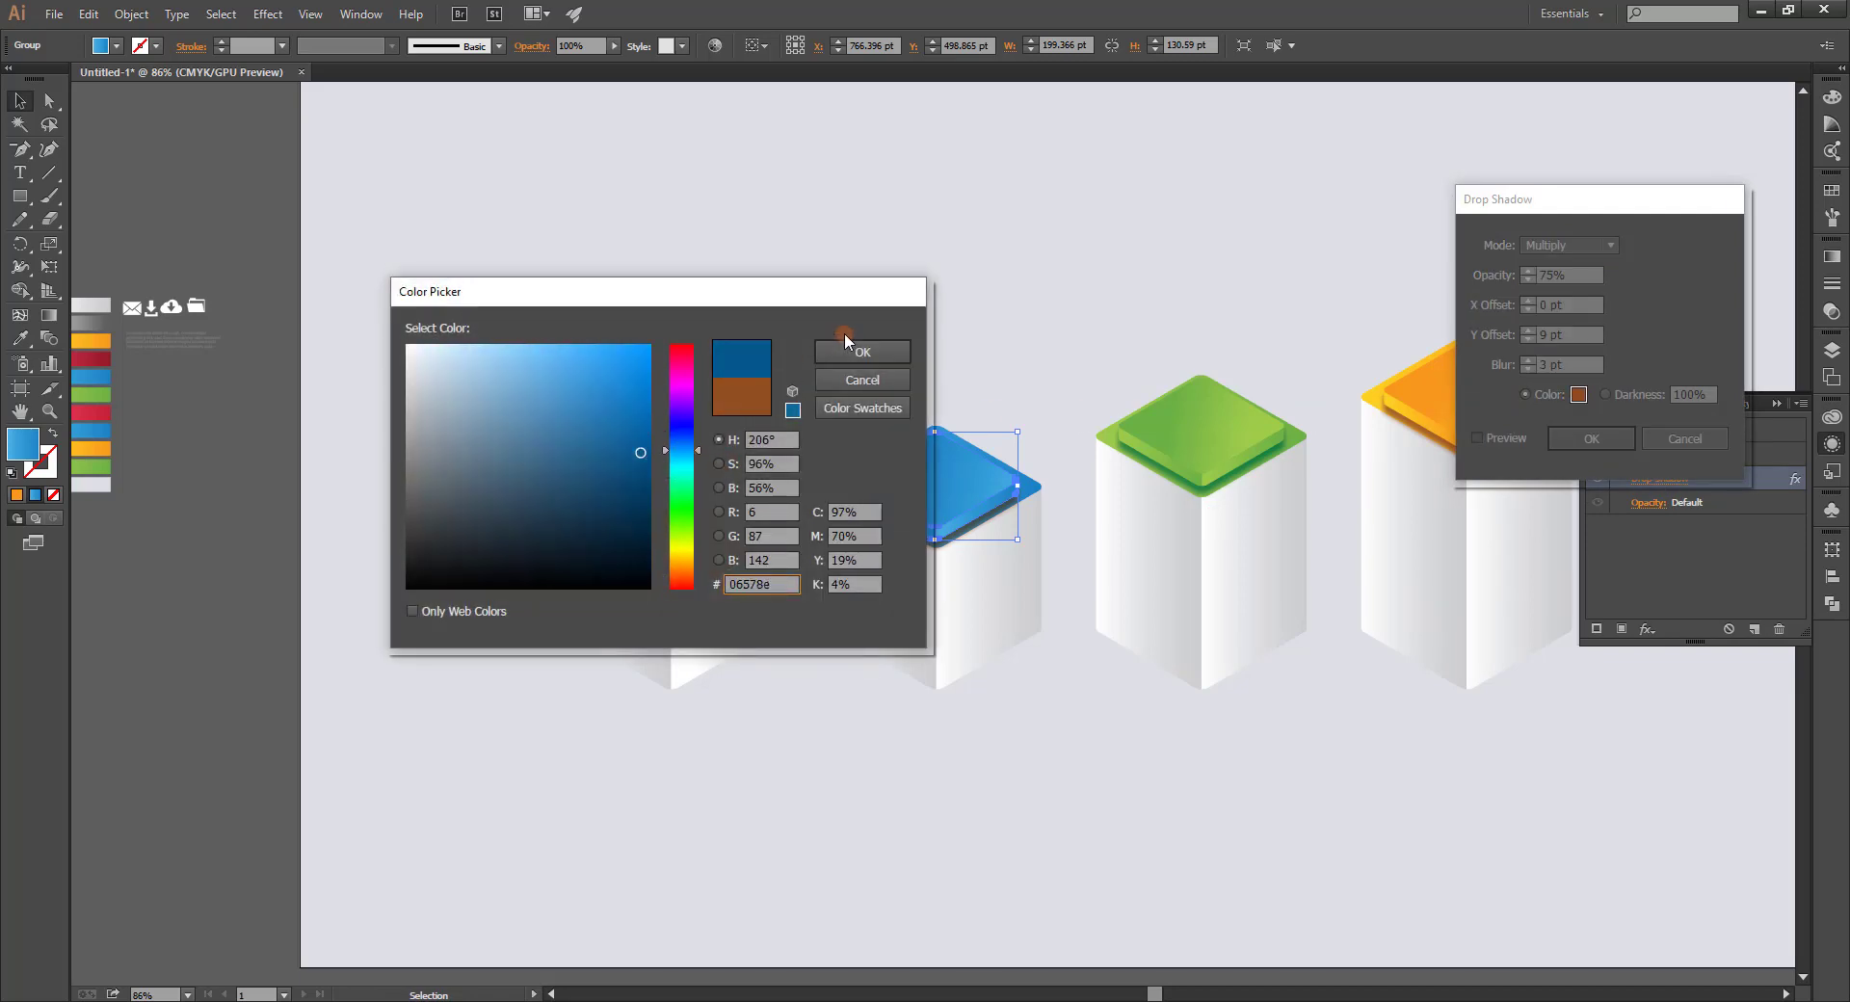
{"action": "left_click", "coordinate": [846, 342]}
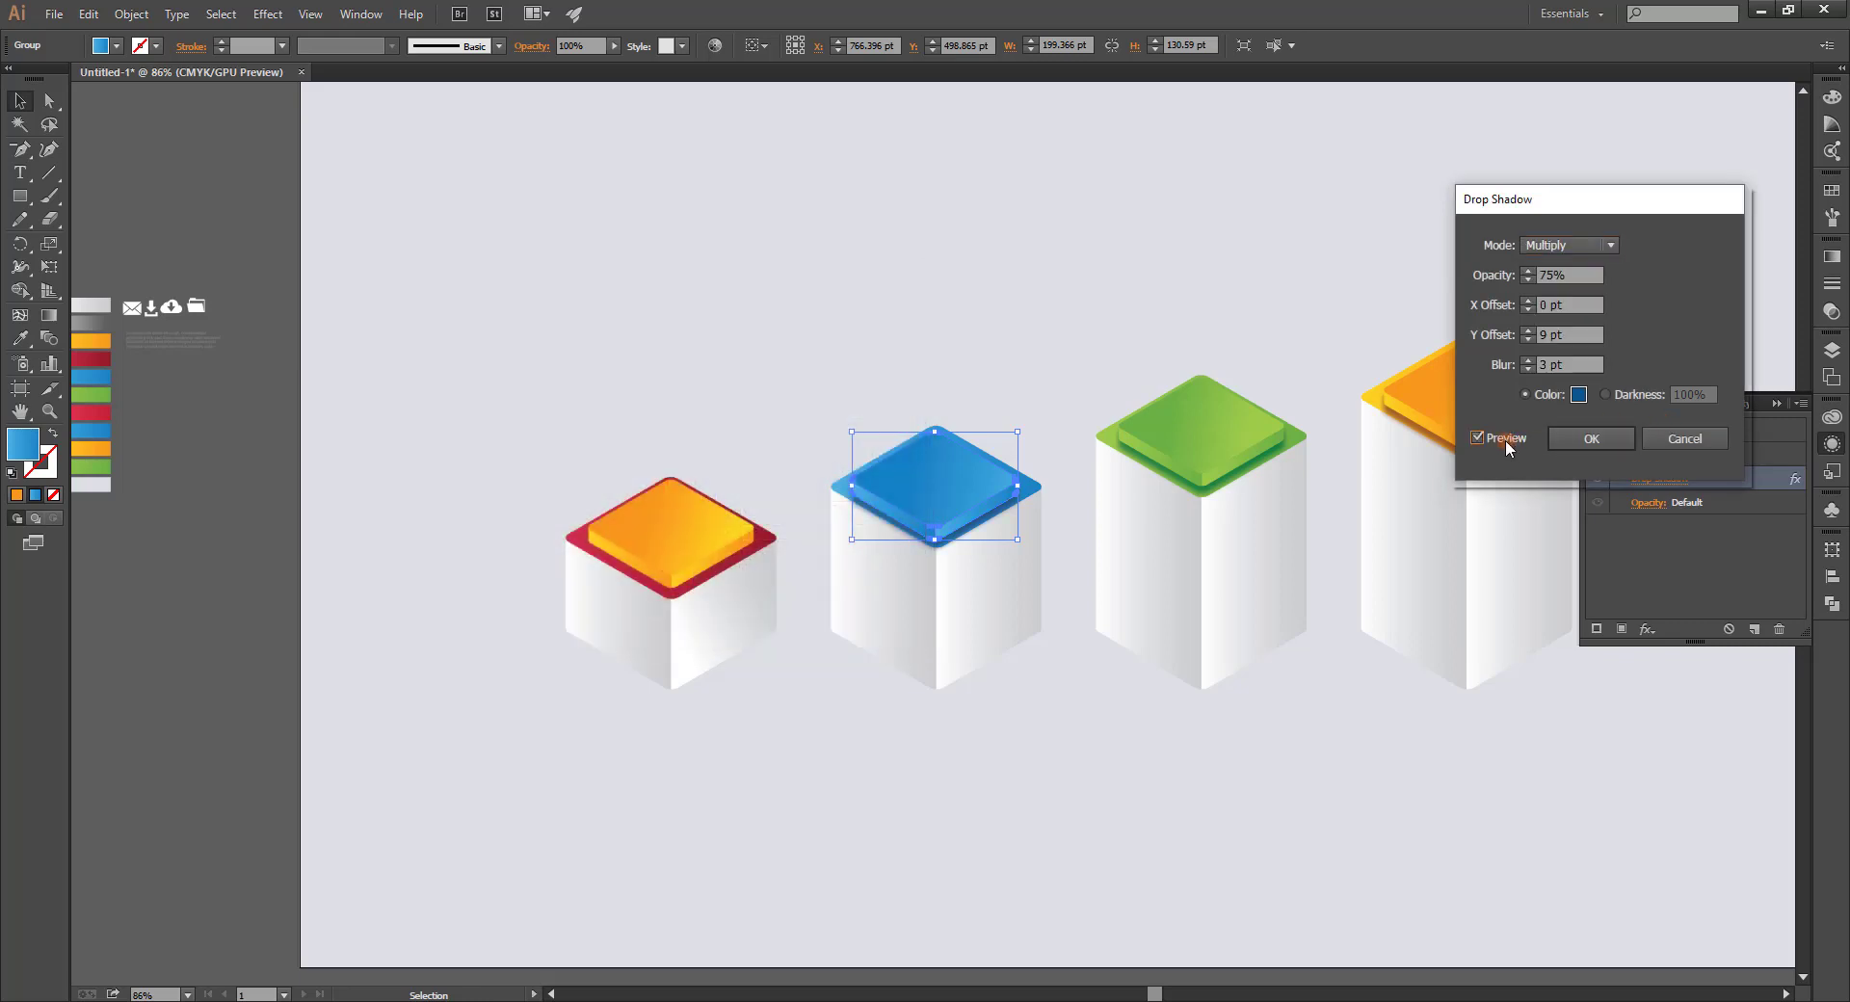
{"action": "key", "text": "Return"}
{"action": "left_click", "coordinate": [859, 663]}
{"action": "left_click", "coordinate": [604, 568]}
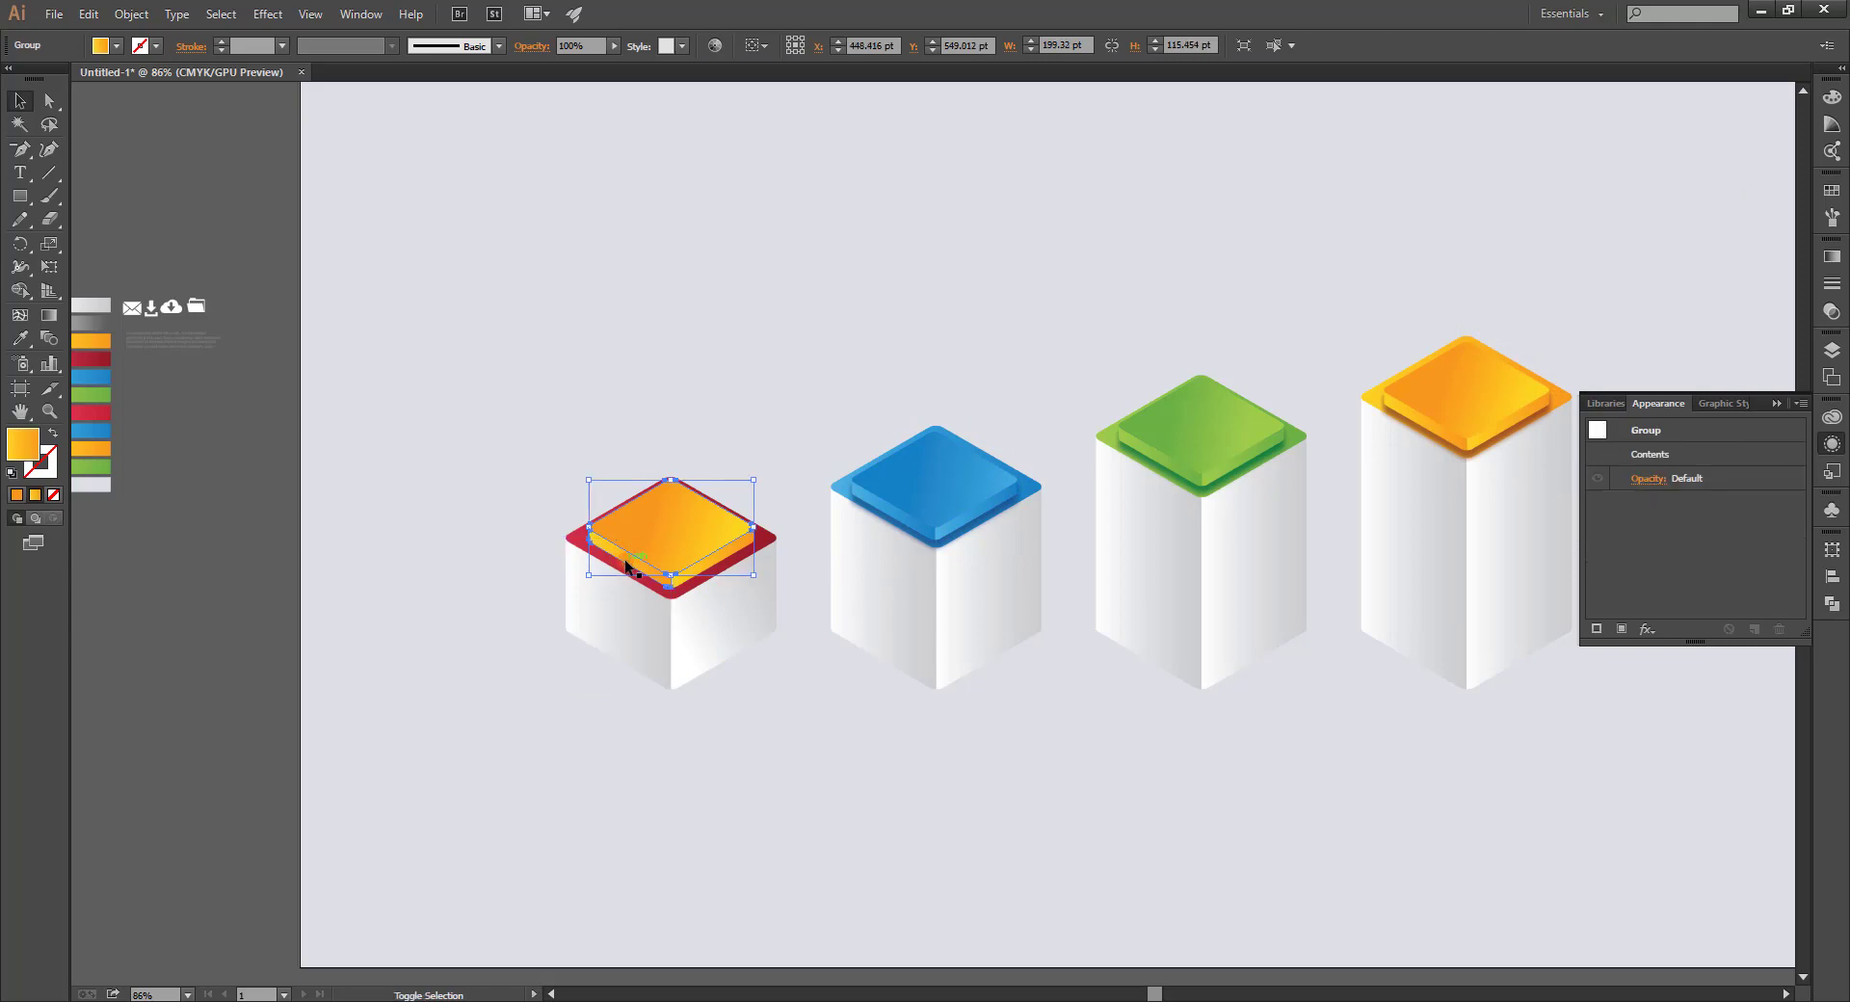
Recolour the first cube's top with the red swatch and group its pieces.
{"action": "left_click", "coordinate": [709, 570], "text": "shift"}
{"action": "left_click", "coordinate": [91, 358]}
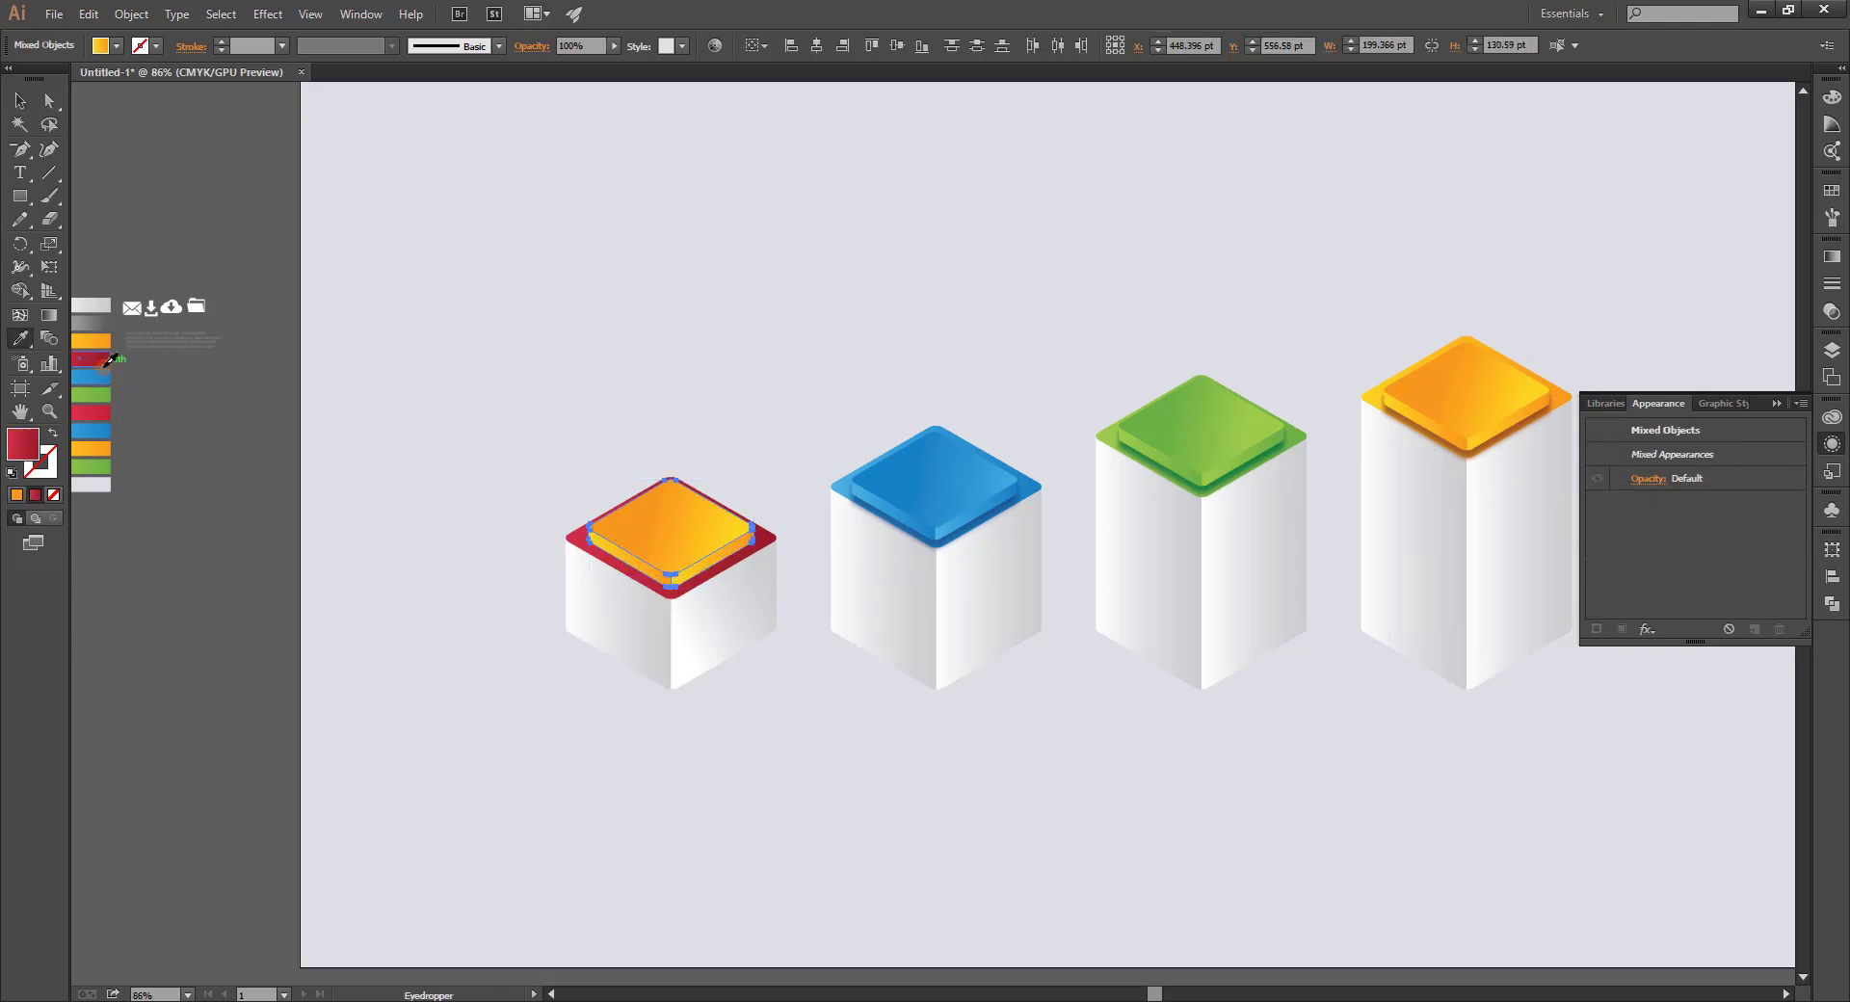
{"action": "left_click", "coordinate": [631, 677]}
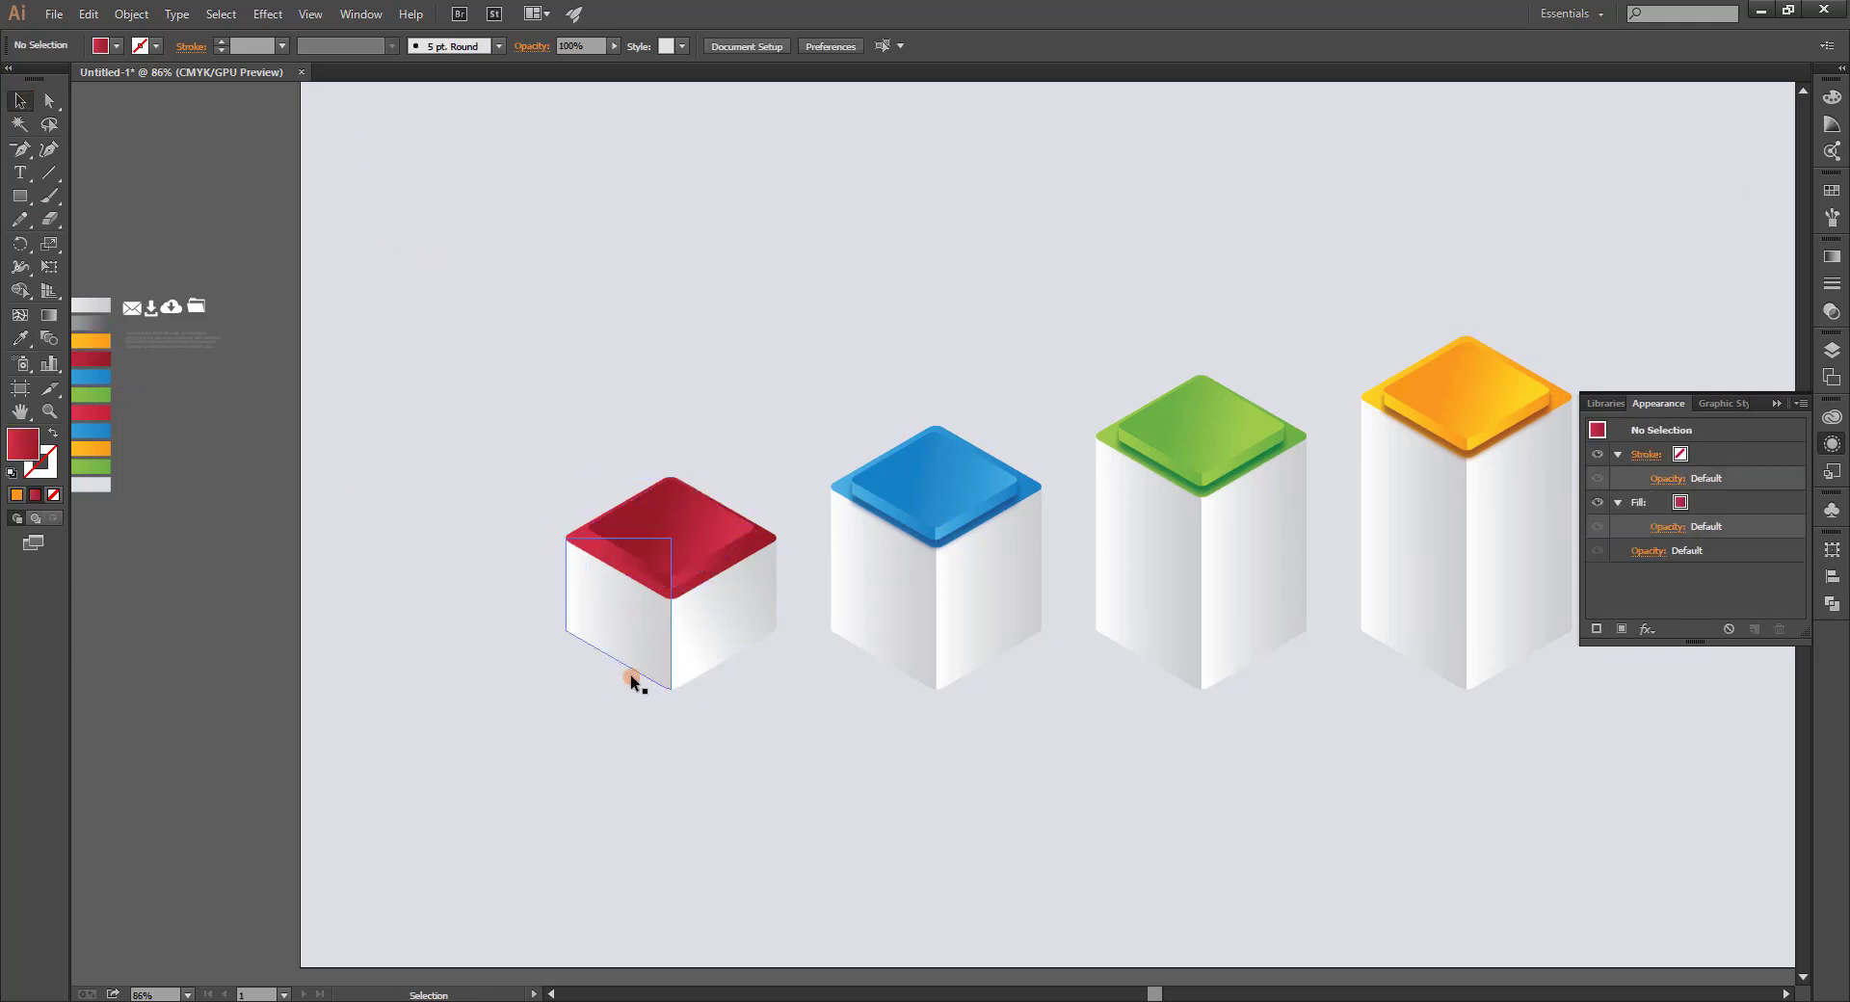
{"action": "left_click", "coordinate": [718, 537]}
{"action": "left_click", "coordinate": [706, 576], "text": "shift"}
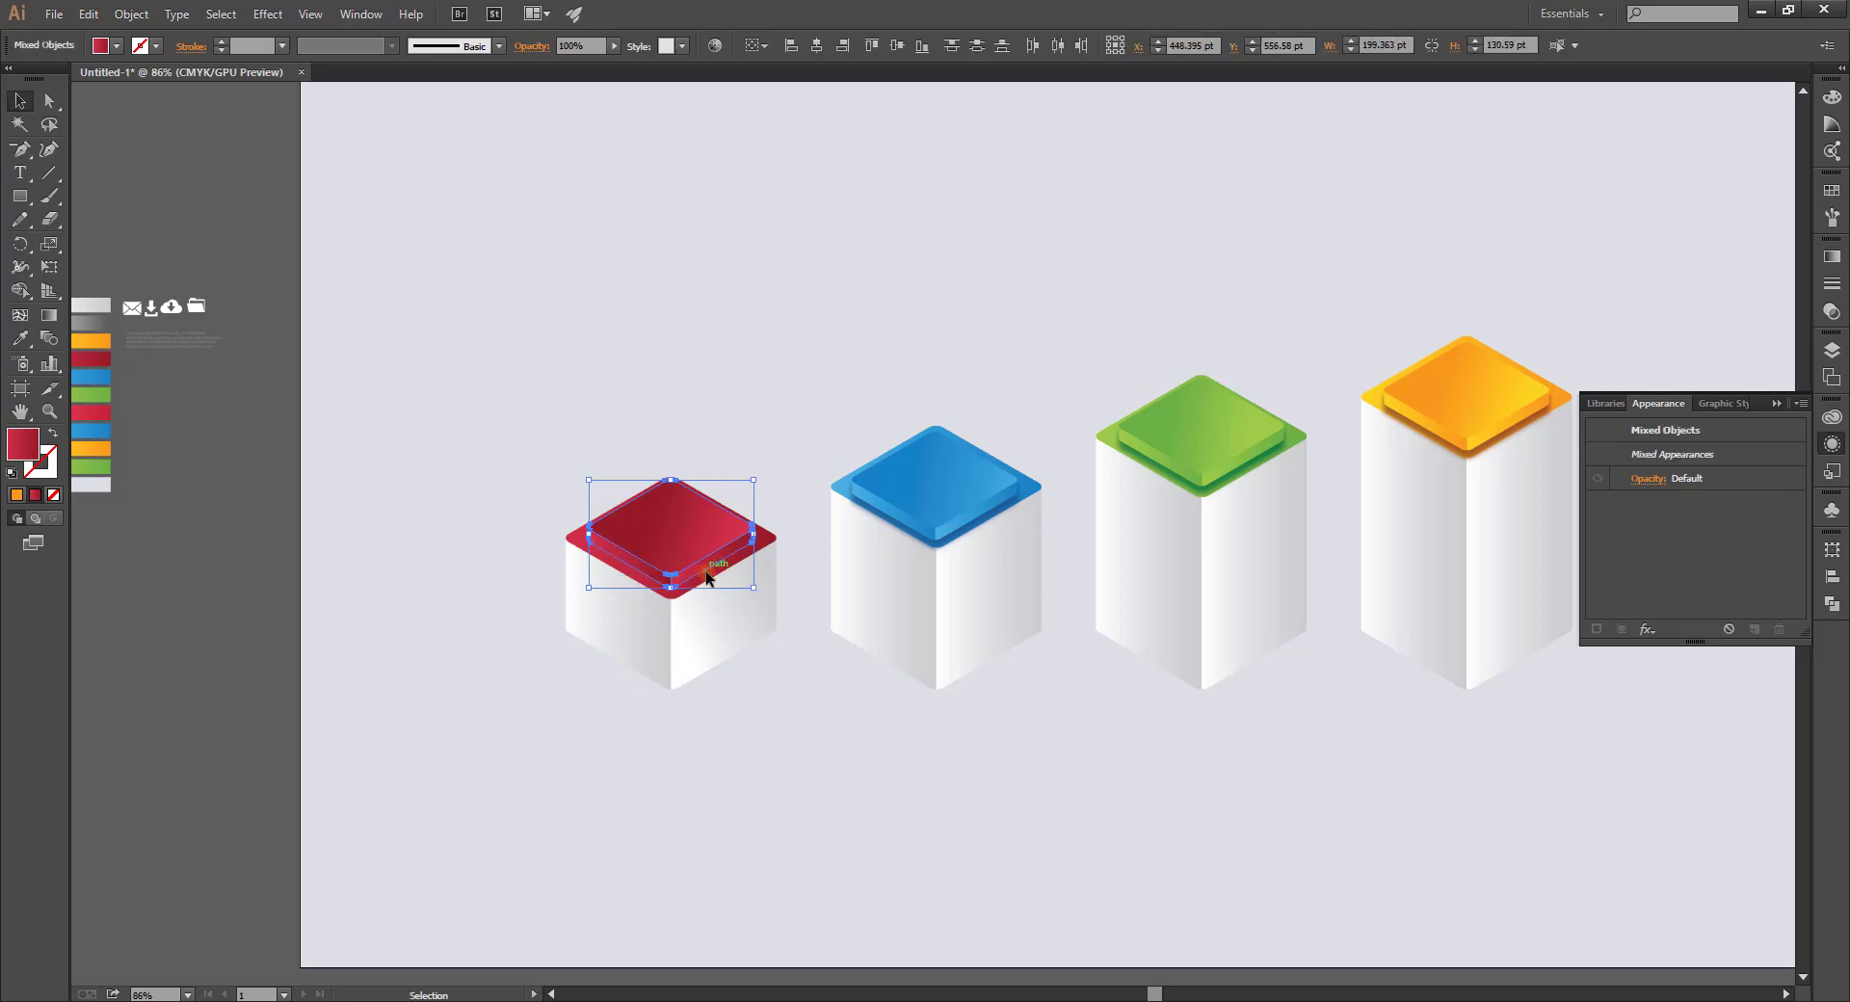
{"action": "key", "text": "ctrl+g"}
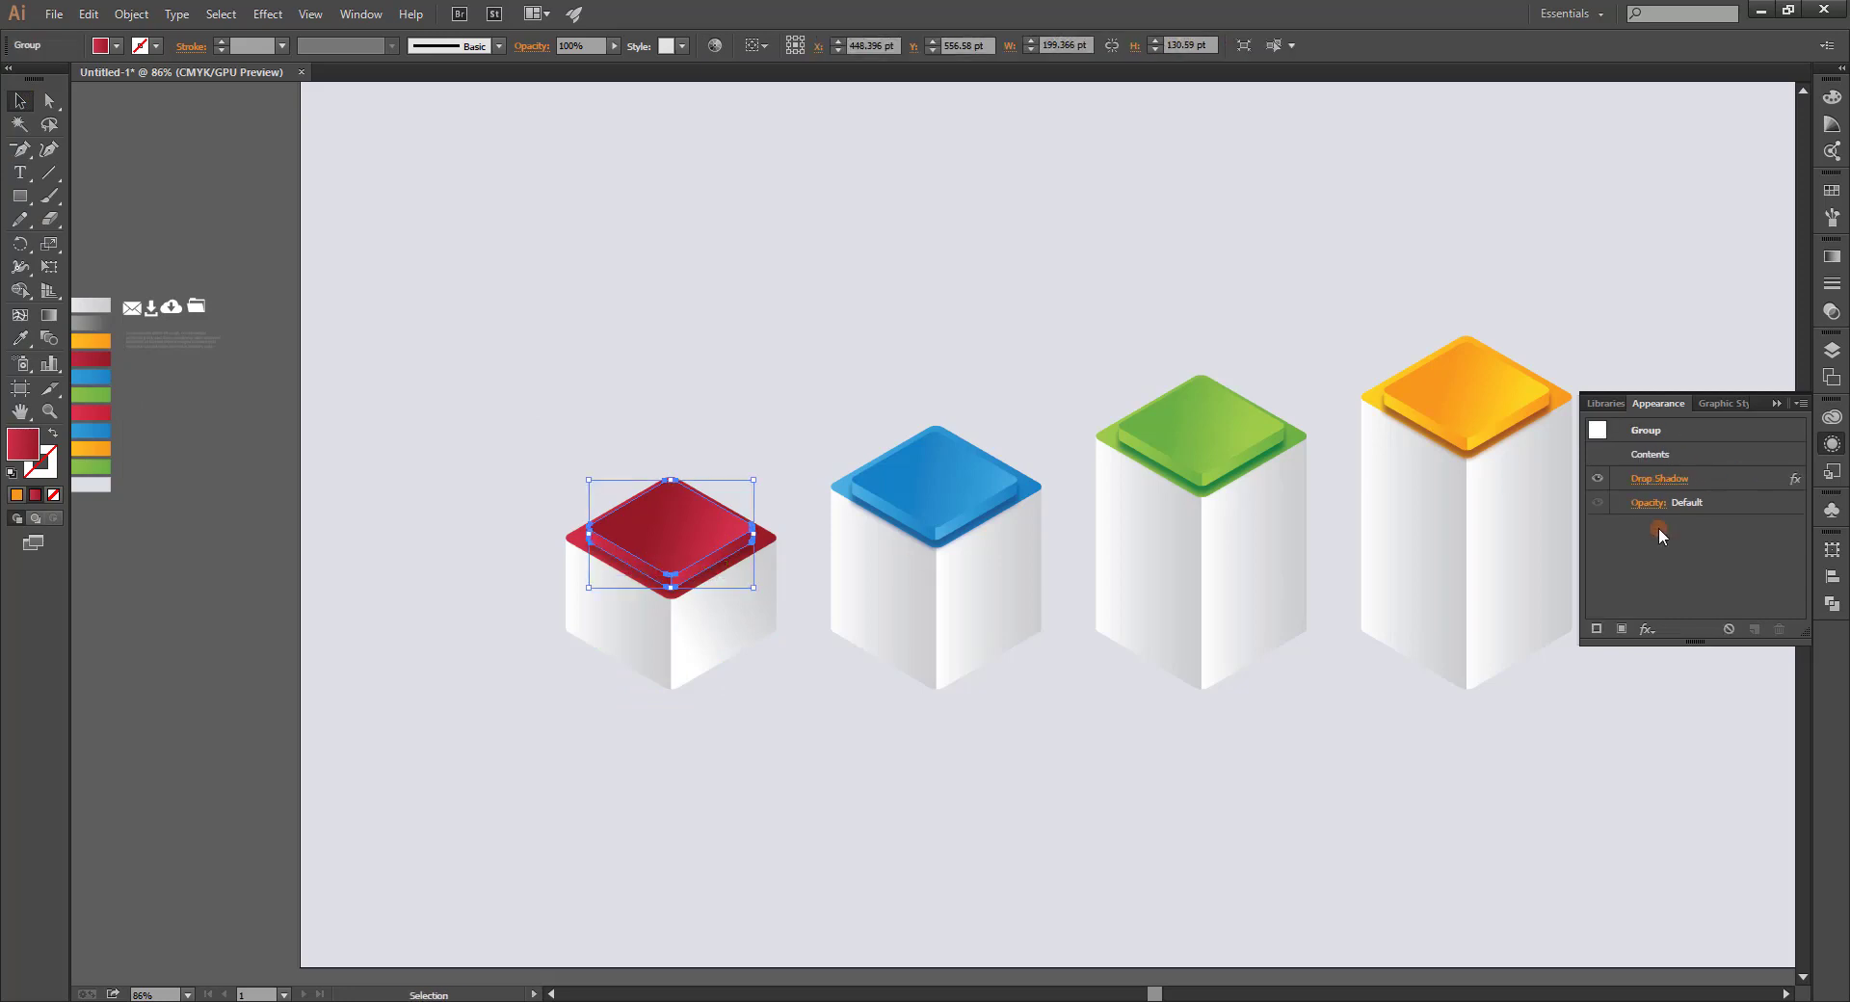
Set the red top's drop shadow colour to a strong red.
{"action": "left_click", "coordinate": [1672, 480]}
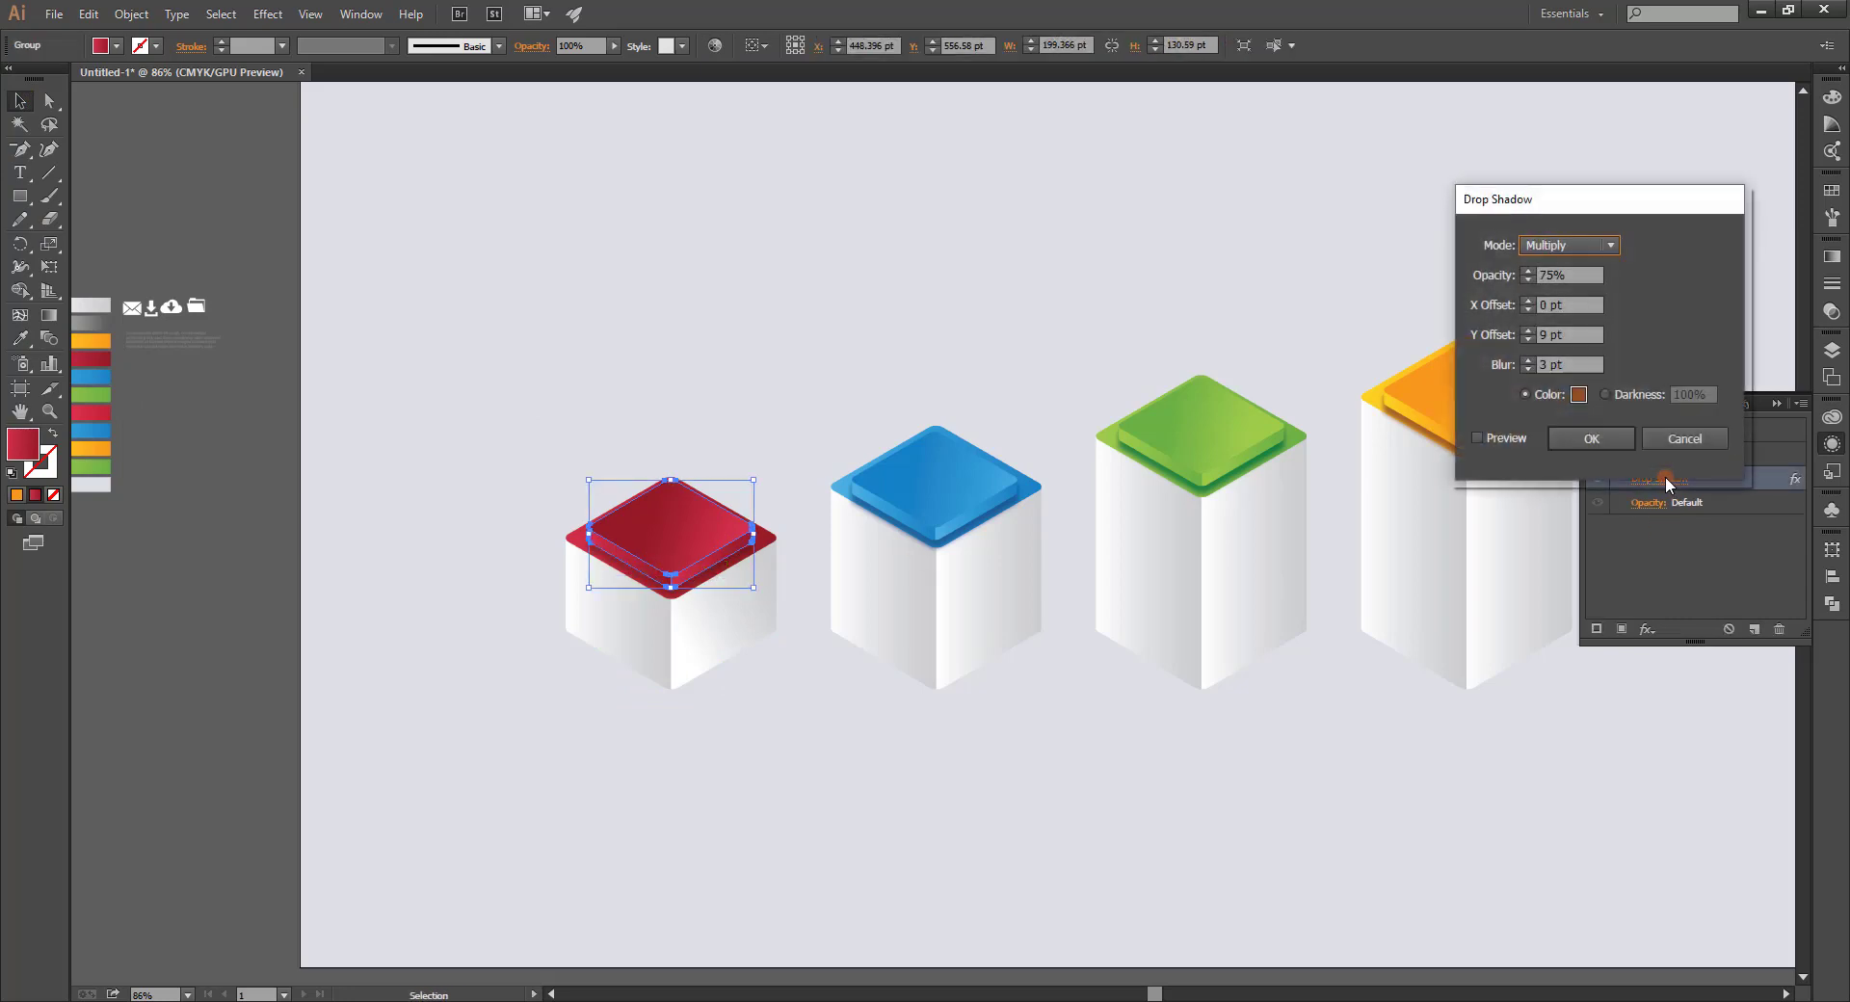
{"action": "left_click", "coordinate": [1477, 437]}
{"action": "left_click", "coordinate": [1578, 394]}
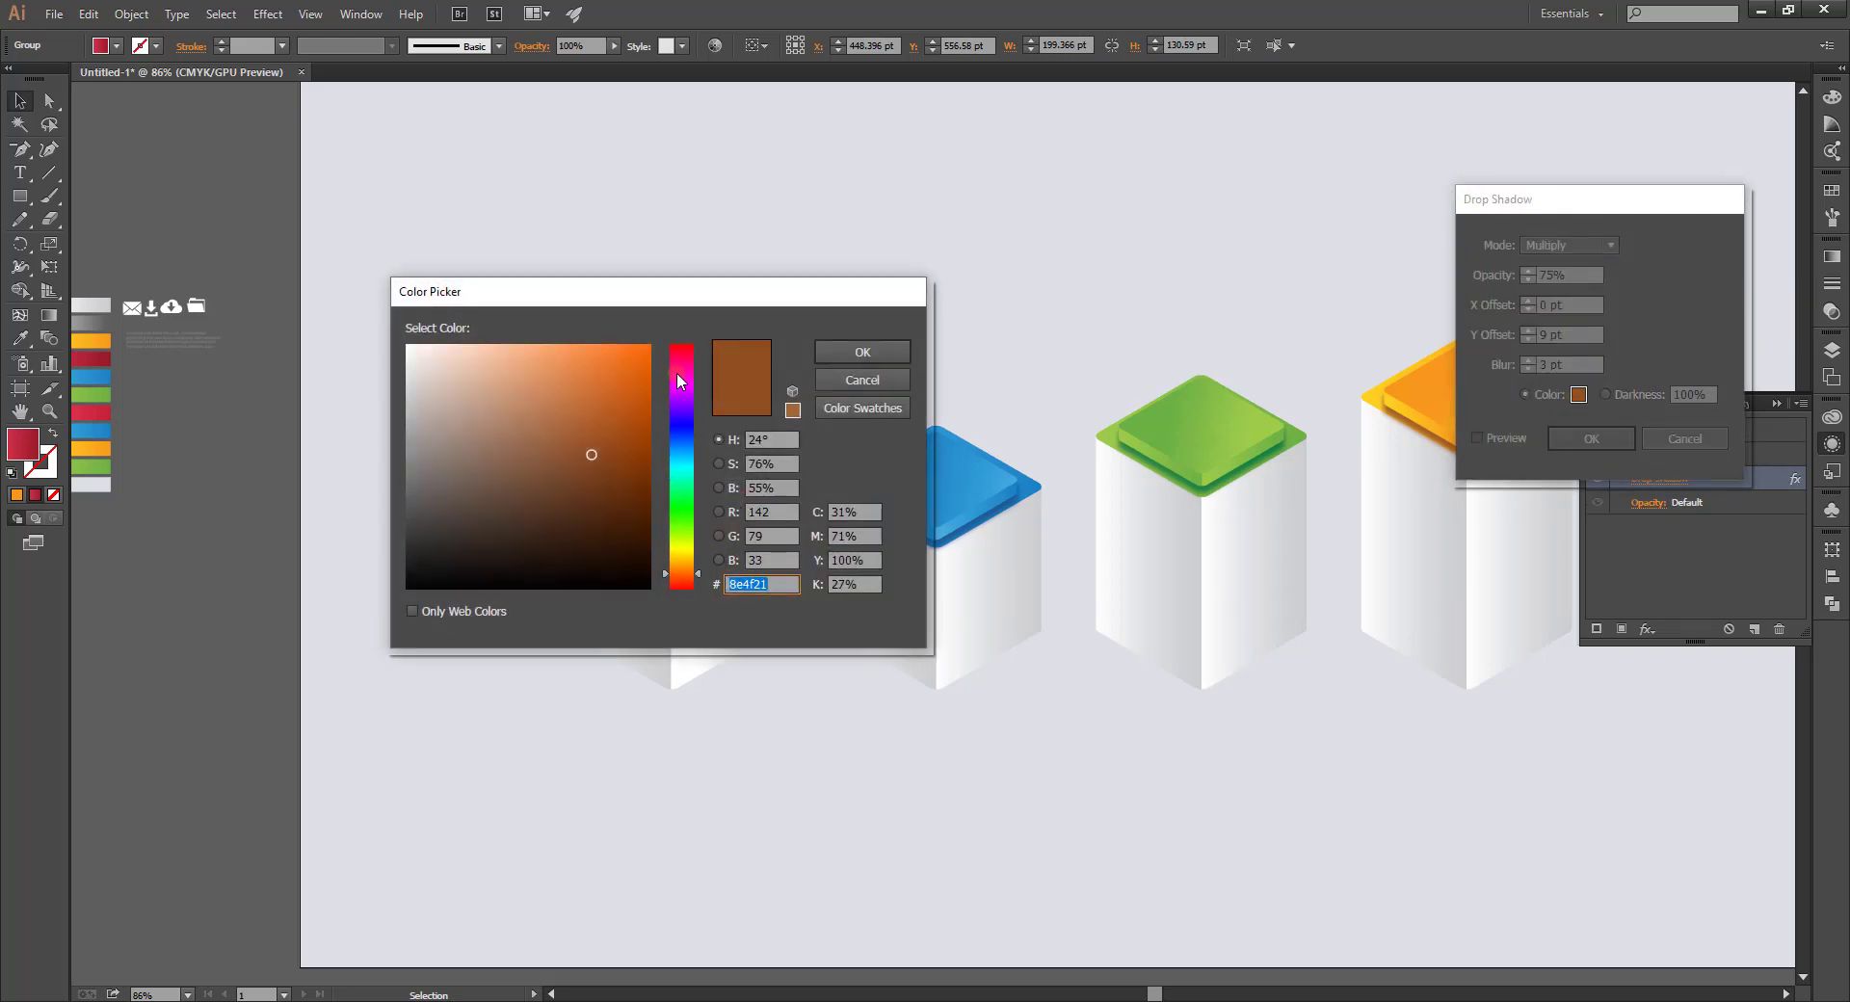
{"action": "left_click_drag", "start_coordinate": [677, 374], "coordinate": [679, 344]}
{"action": "left_click", "coordinate": [653, 443]}
{"action": "left_click", "coordinate": [844, 355]}
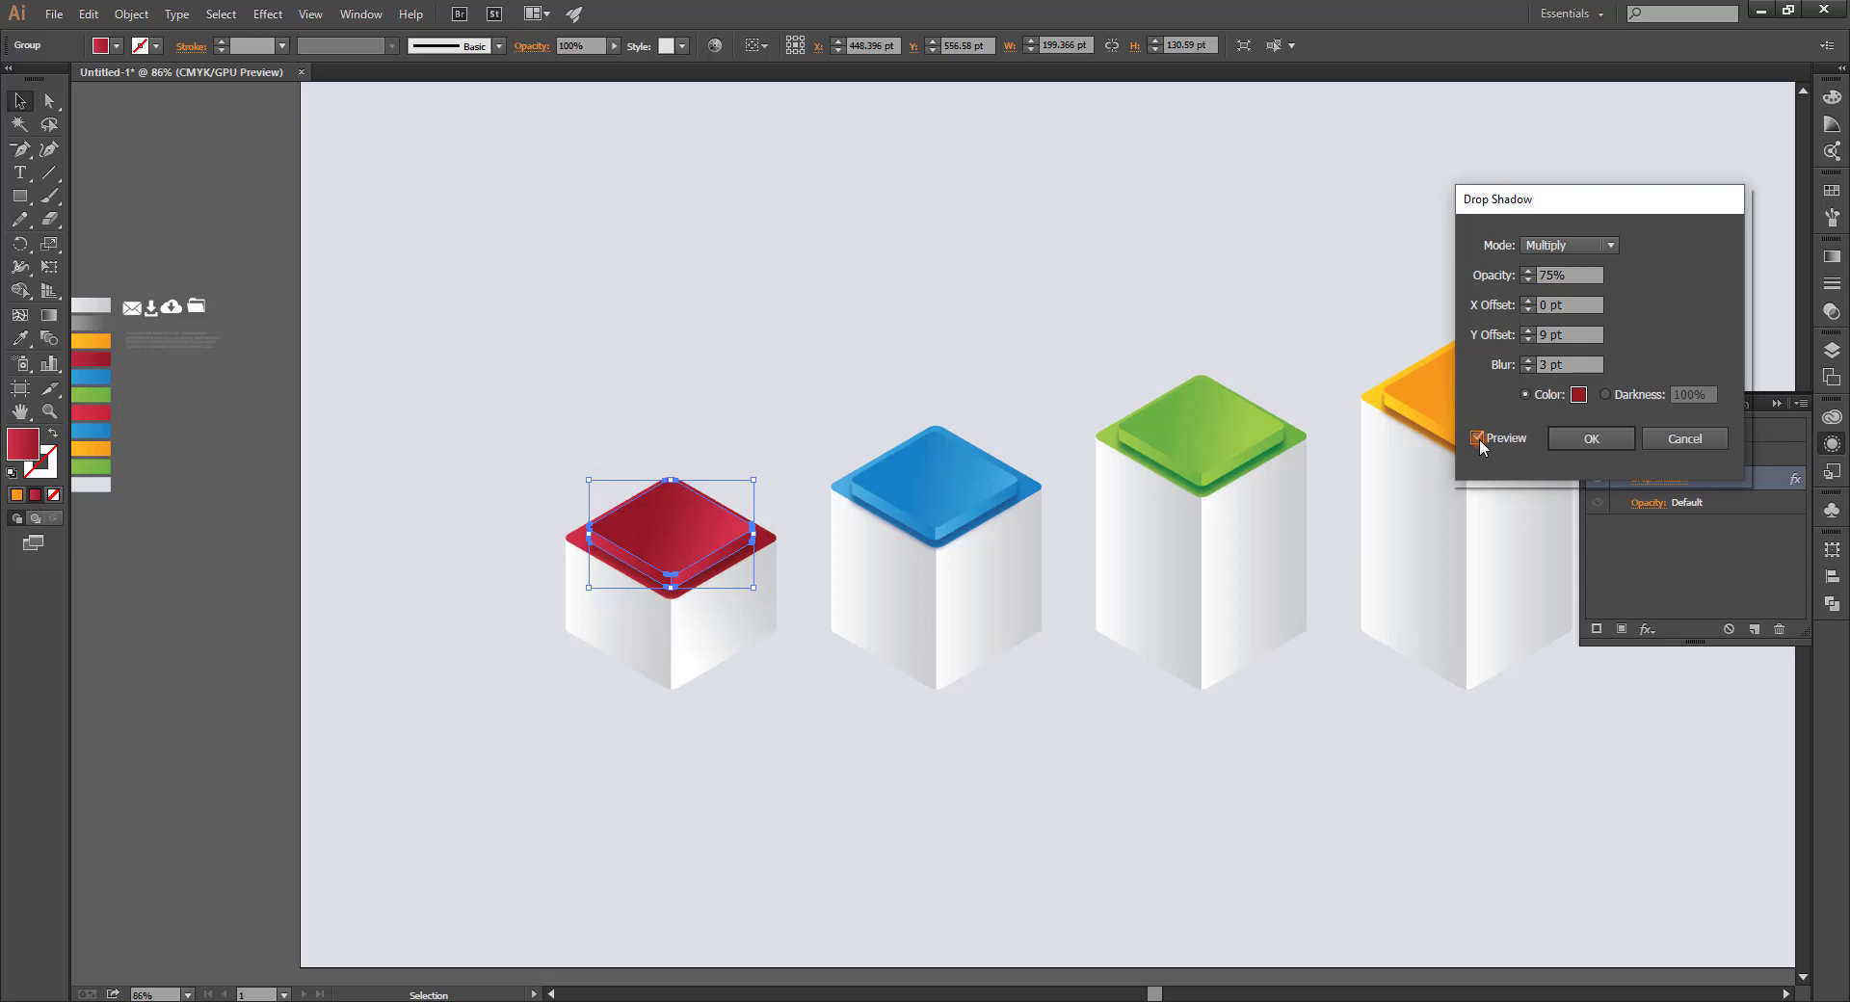
Darken the shadow colour to 600000 maroon, apply it, and fit the artboard in view.
{"action": "left_click", "coordinate": [1578, 394]}
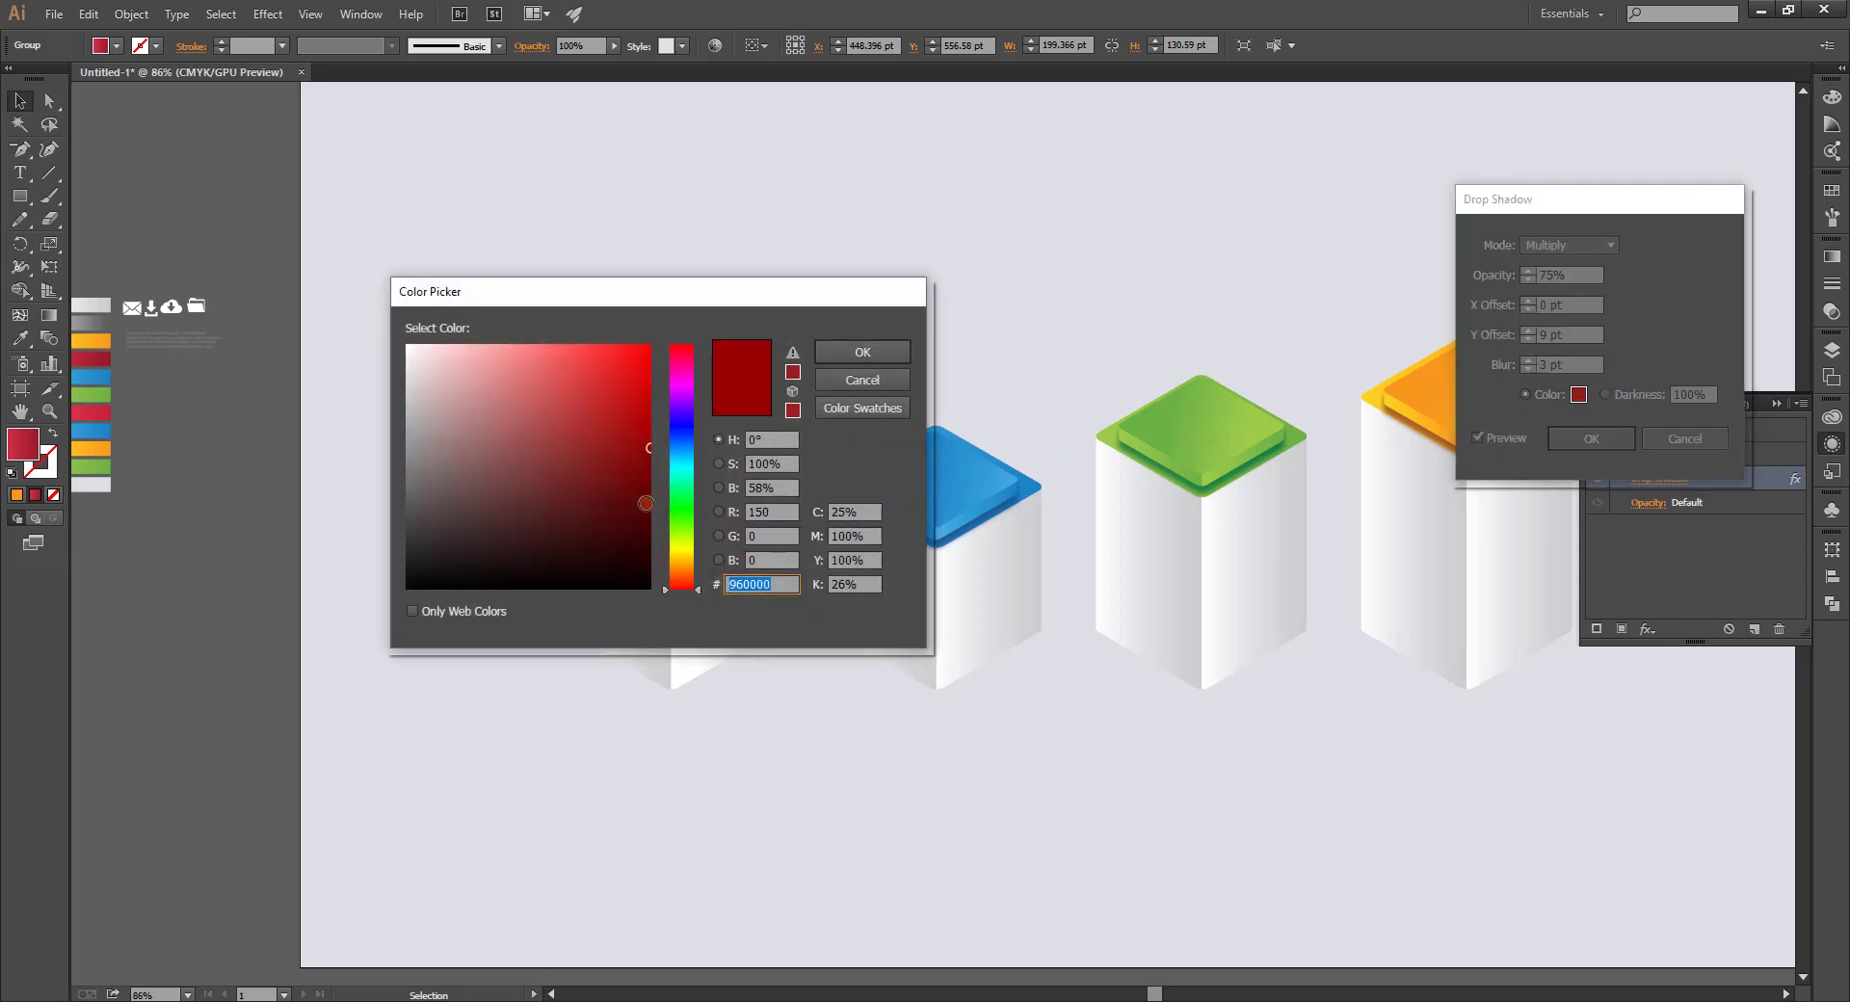
{"action": "type", "text": "600000"}
{"action": "left_click", "coordinate": [859, 349]}
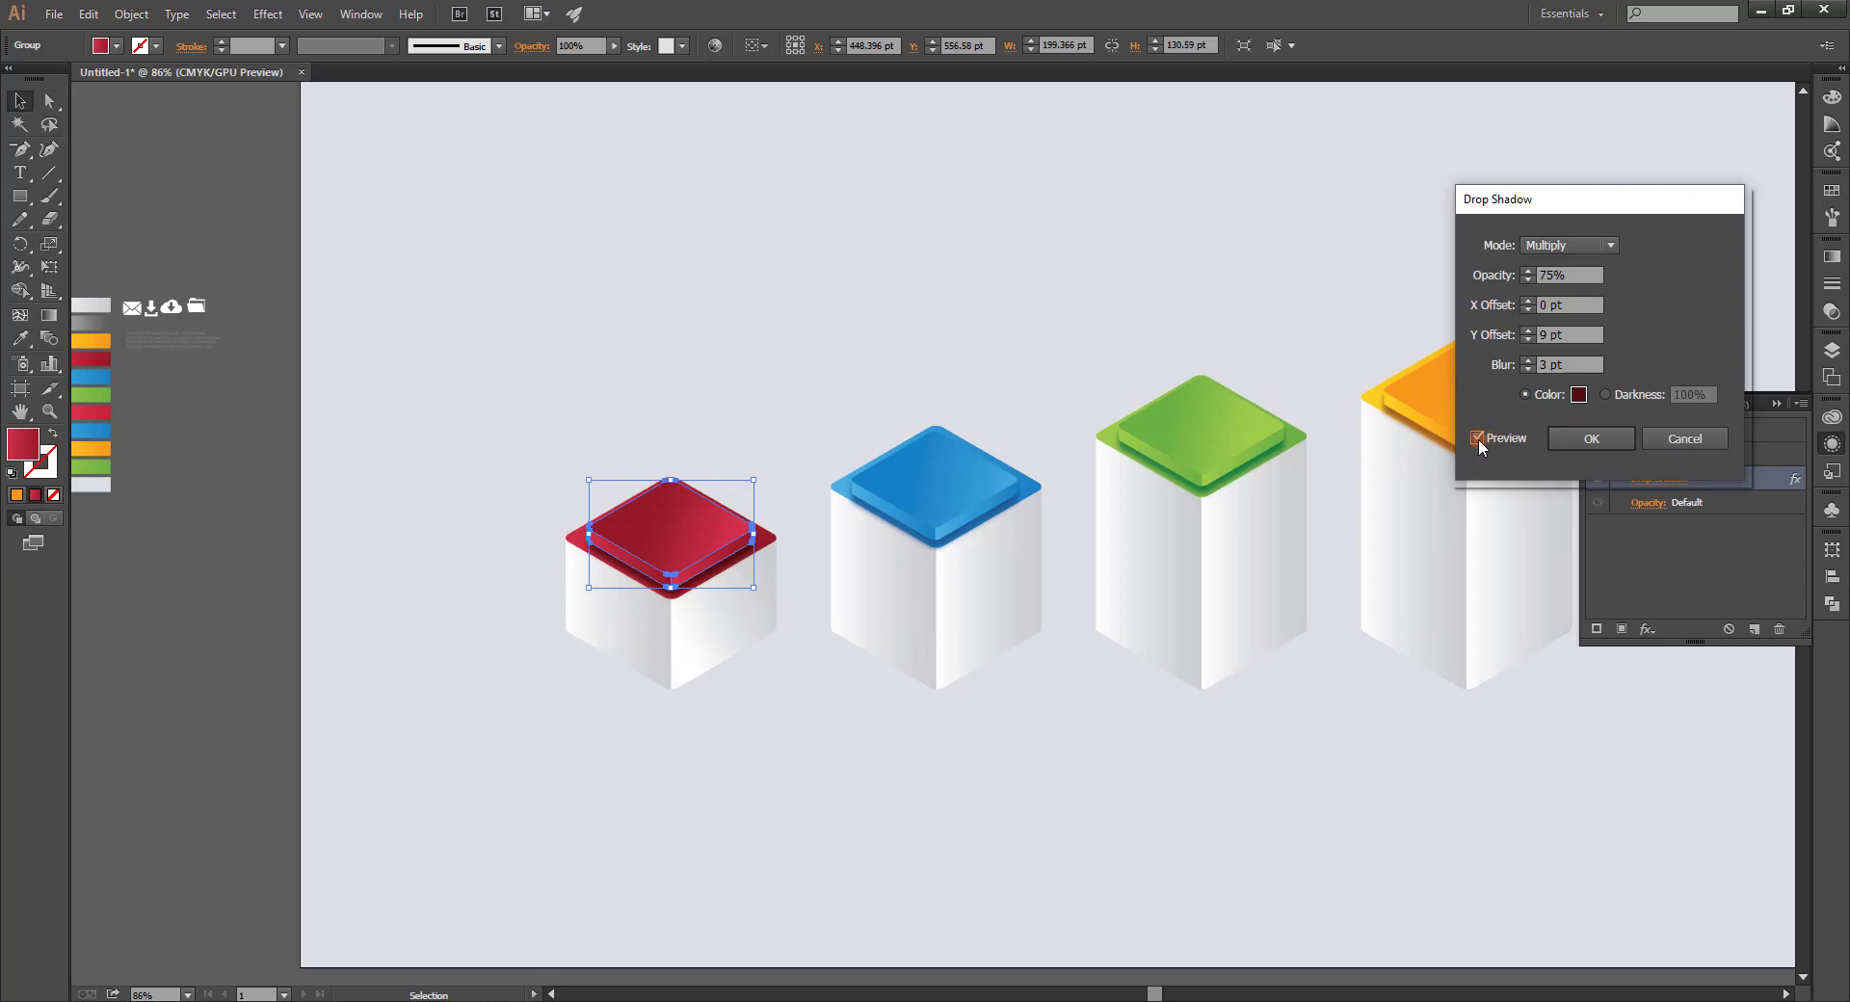
{"action": "left_click", "coordinate": [1591, 439]}
{"action": "left_click", "coordinate": [1071, 344]}
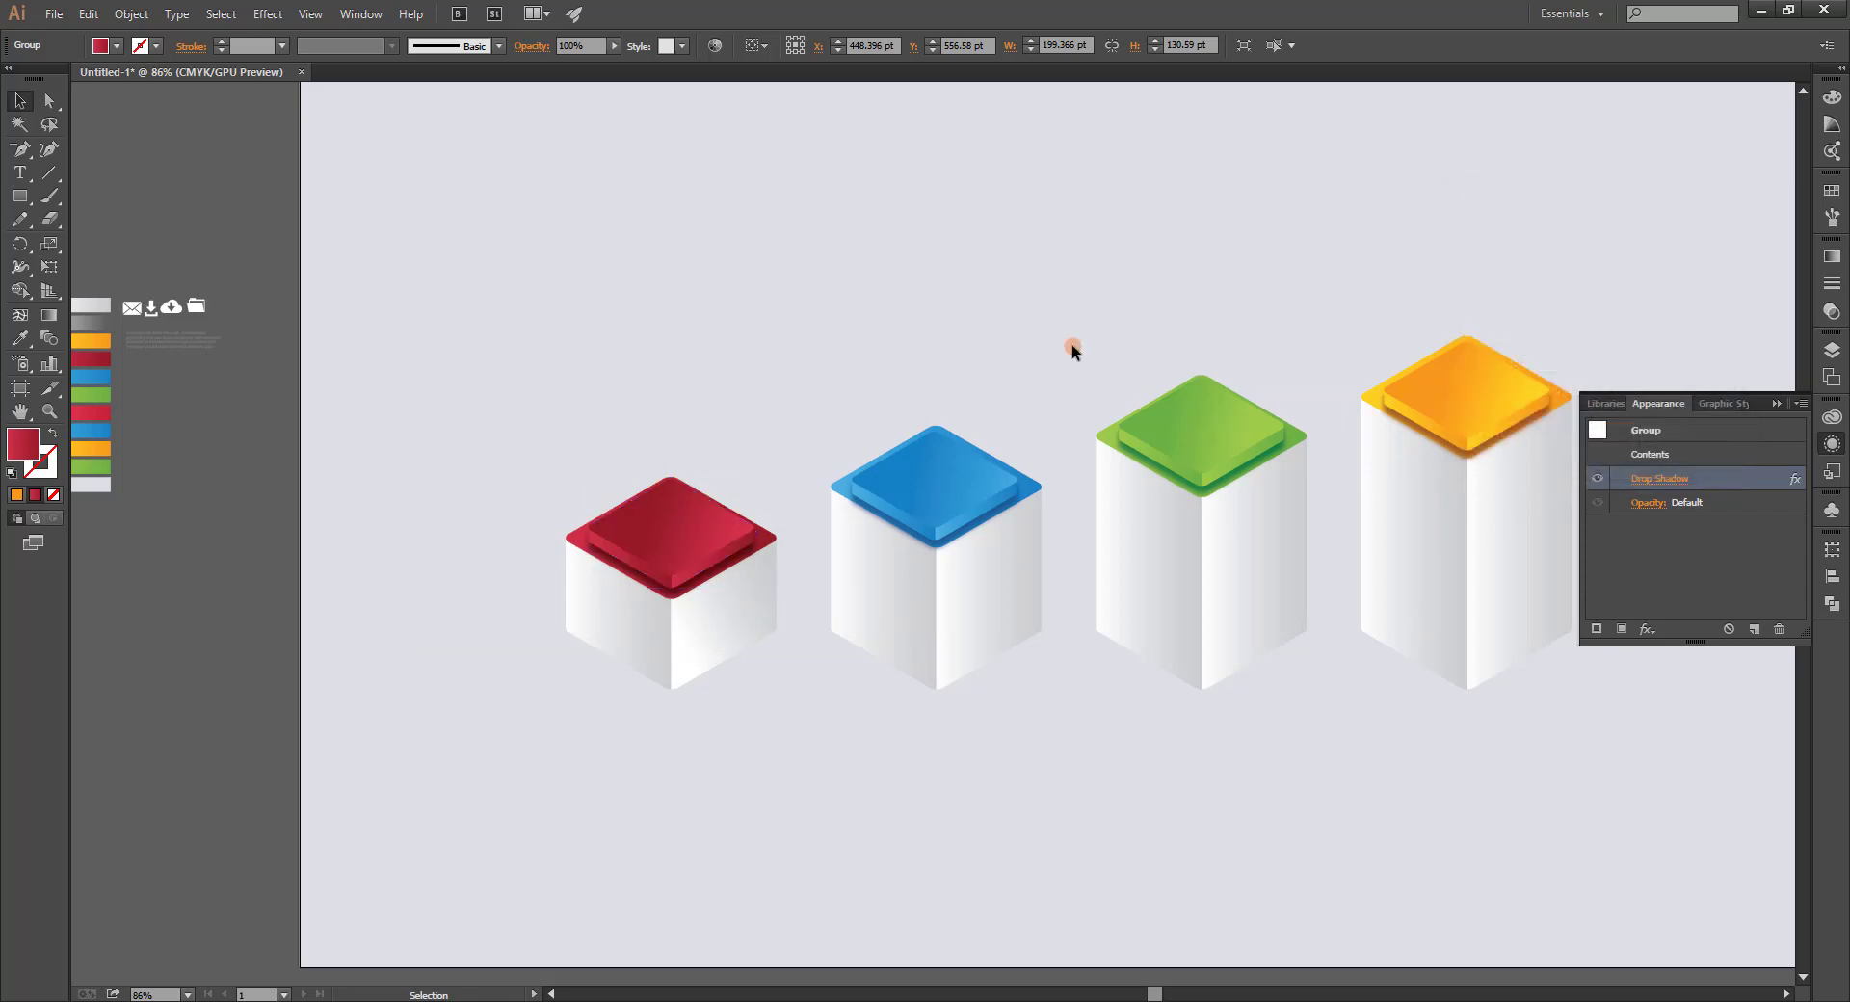
{"action": "left_click", "coordinate": [1782, 401]}
{"action": "key", "text": "ctrl+0"}
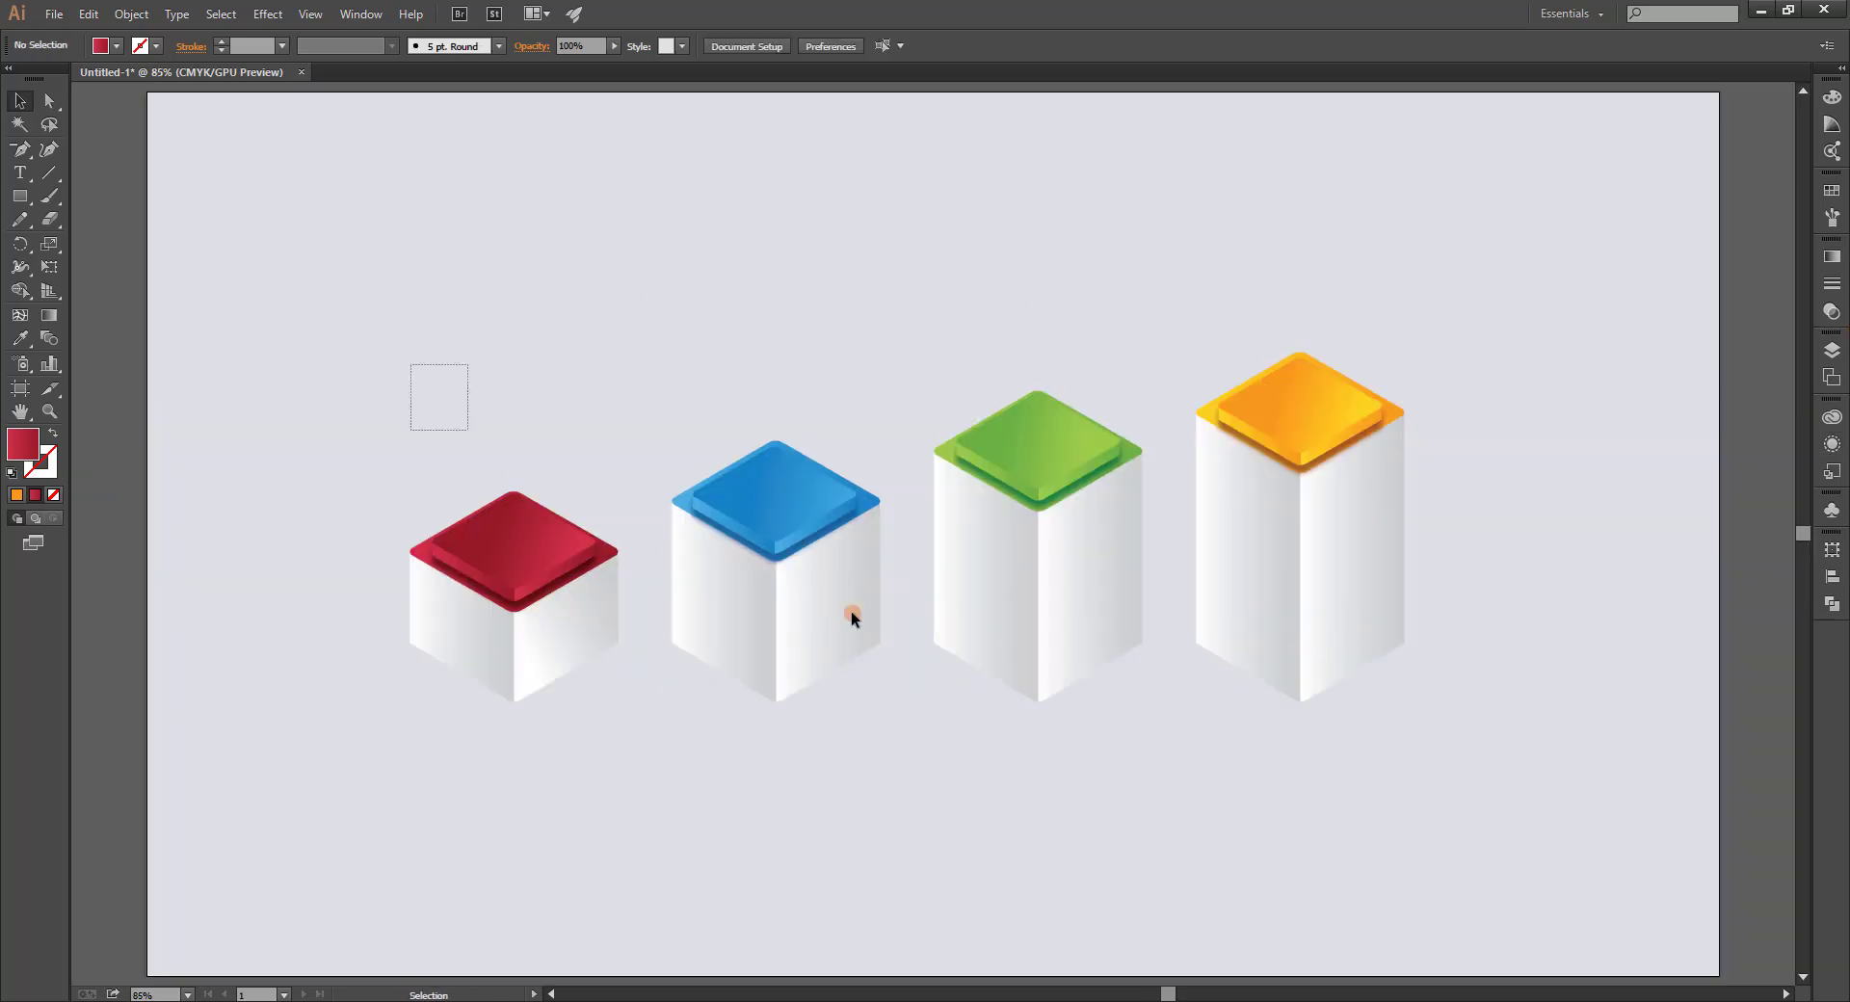
Select all four cubes and nudge them slightly down.
{"action": "left_click_drag", "start_coordinate": [405, 362], "coordinate": [1425, 708]}
{"action": "left_click_drag", "start_coordinate": [1342, 652], "coordinate": [1345, 667]}
{"action": "left_click", "coordinate": [1004, 761]}
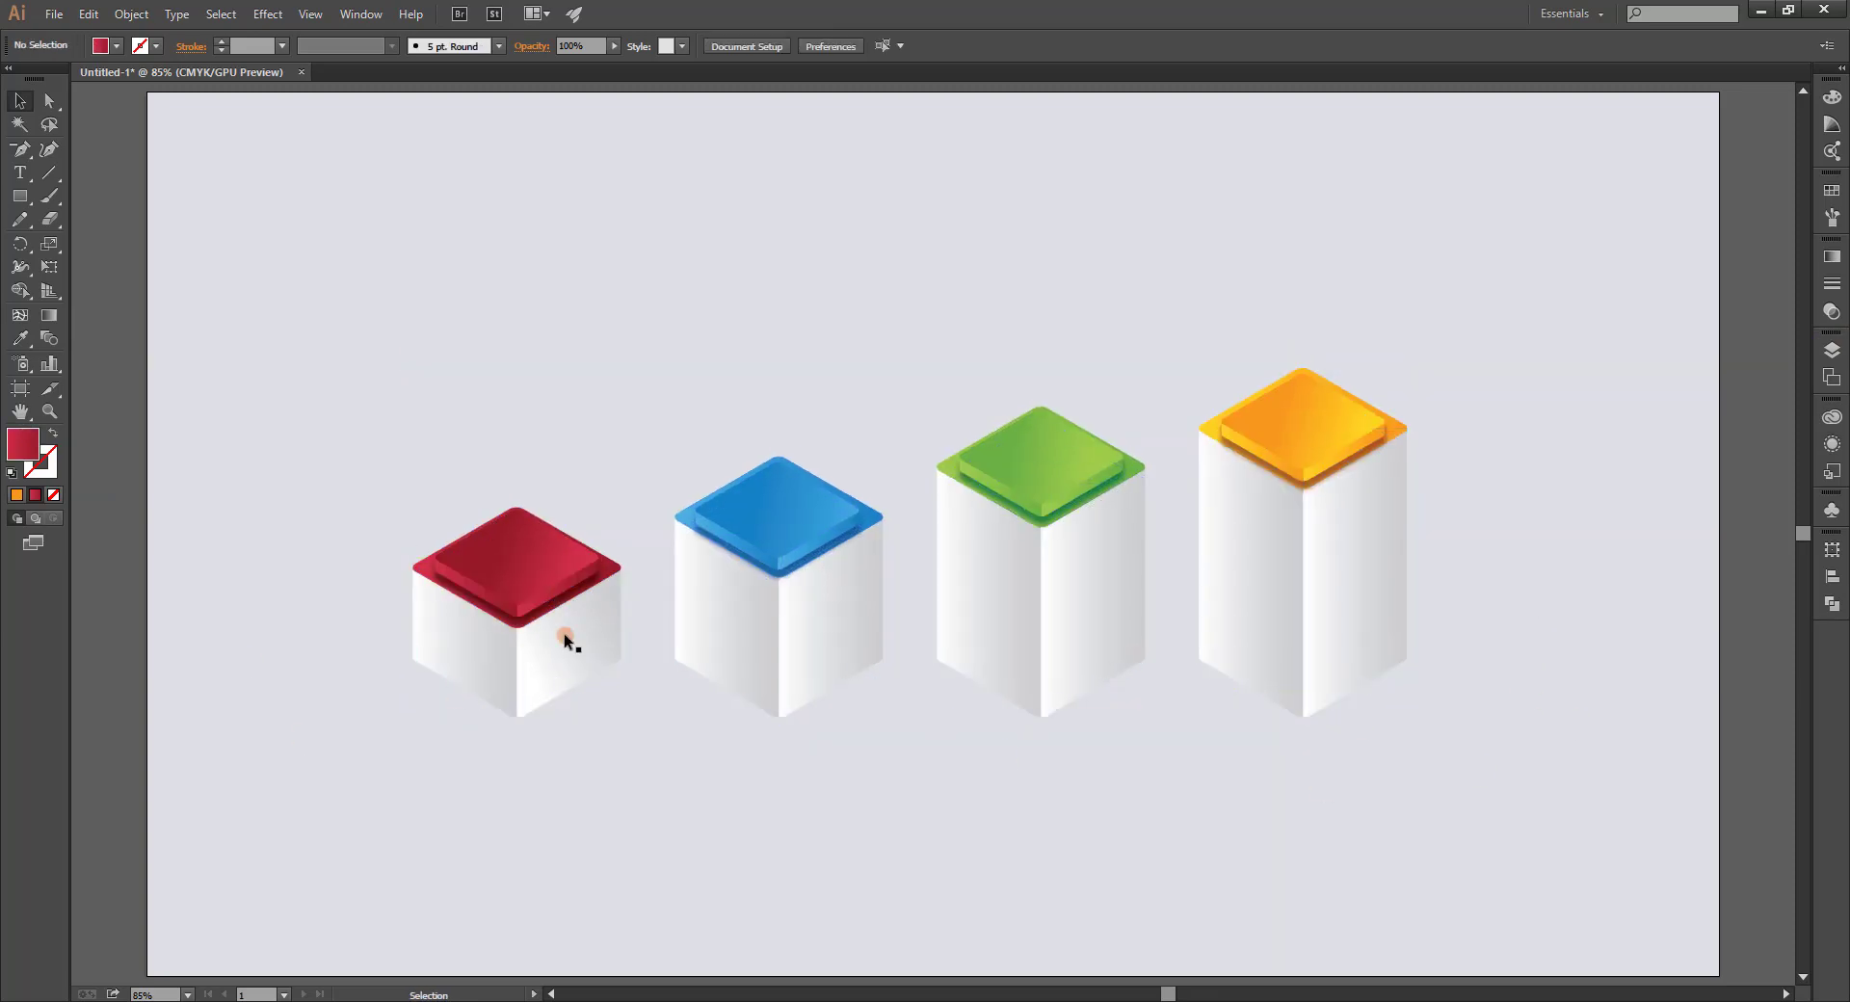
Draw a tall rectangle and resize it to sit just below the red cube.
{"action": "left_click", "coordinate": [20, 200]}
{"action": "left_click_drag", "start_coordinate": [300, 236], "coordinate": [451, 399]}
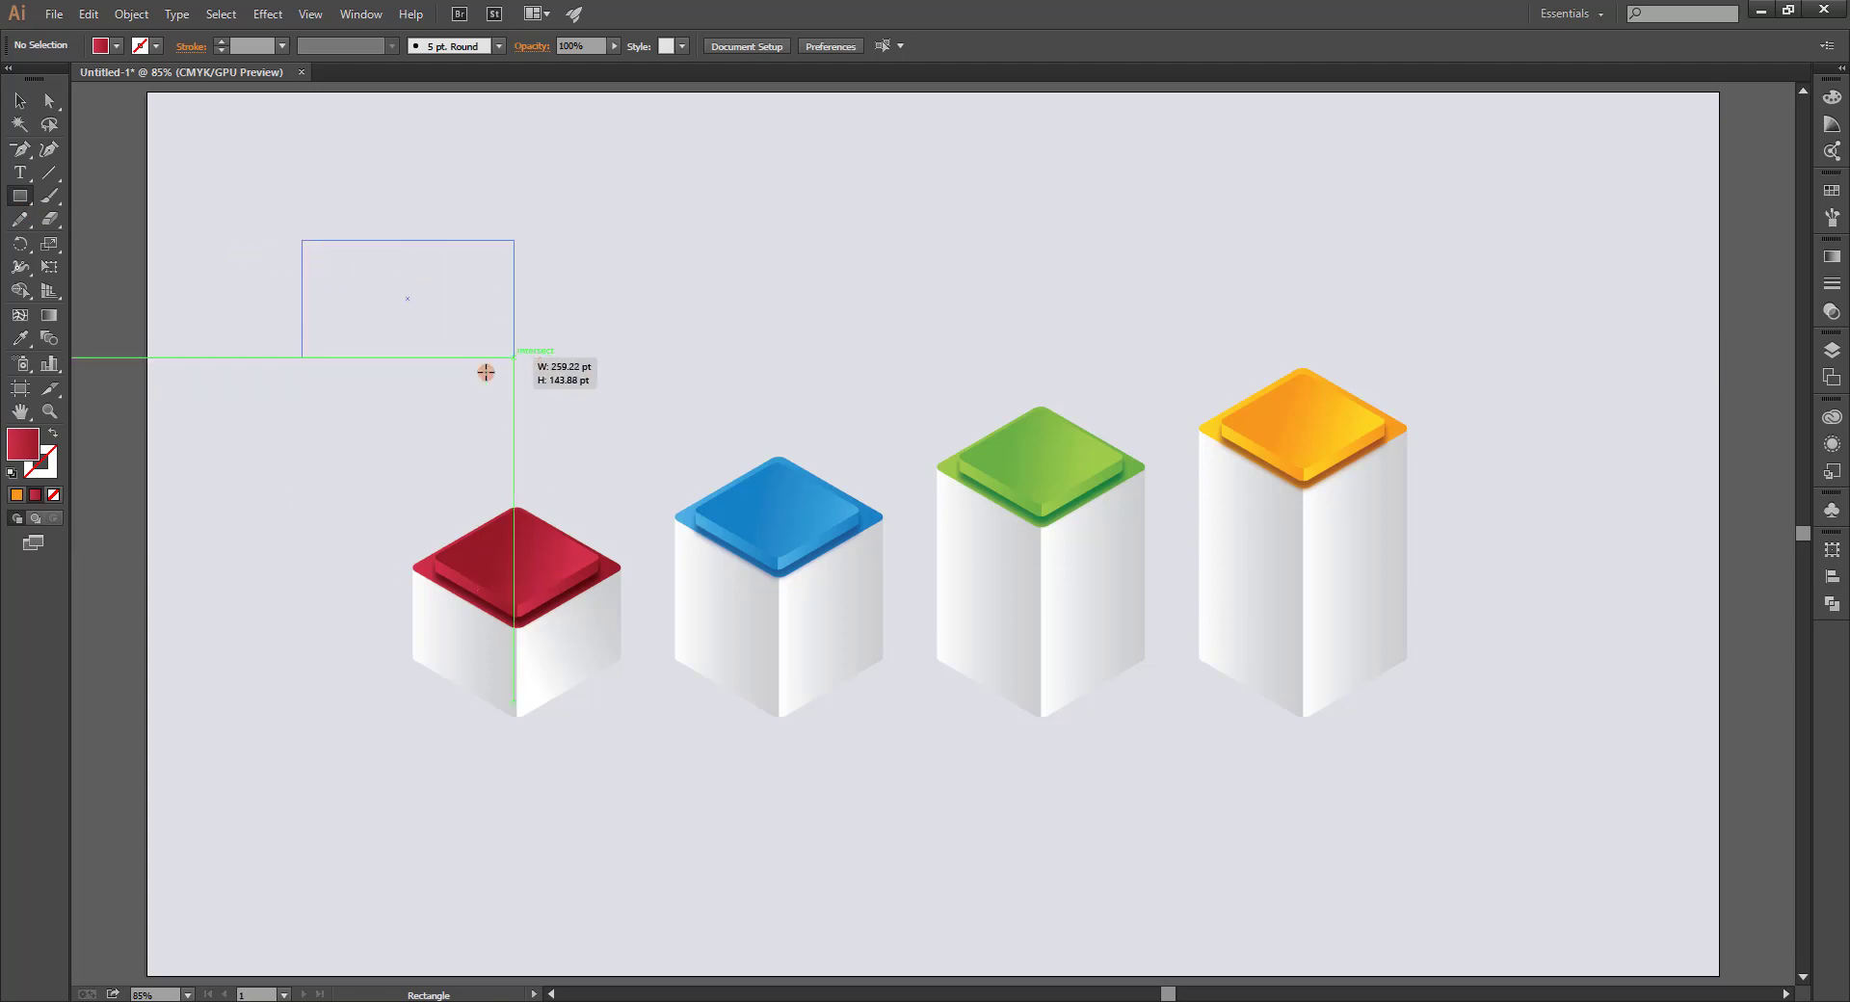
{"action": "key", "text": "ctrl+z"}
{"action": "key", "text": "v"}
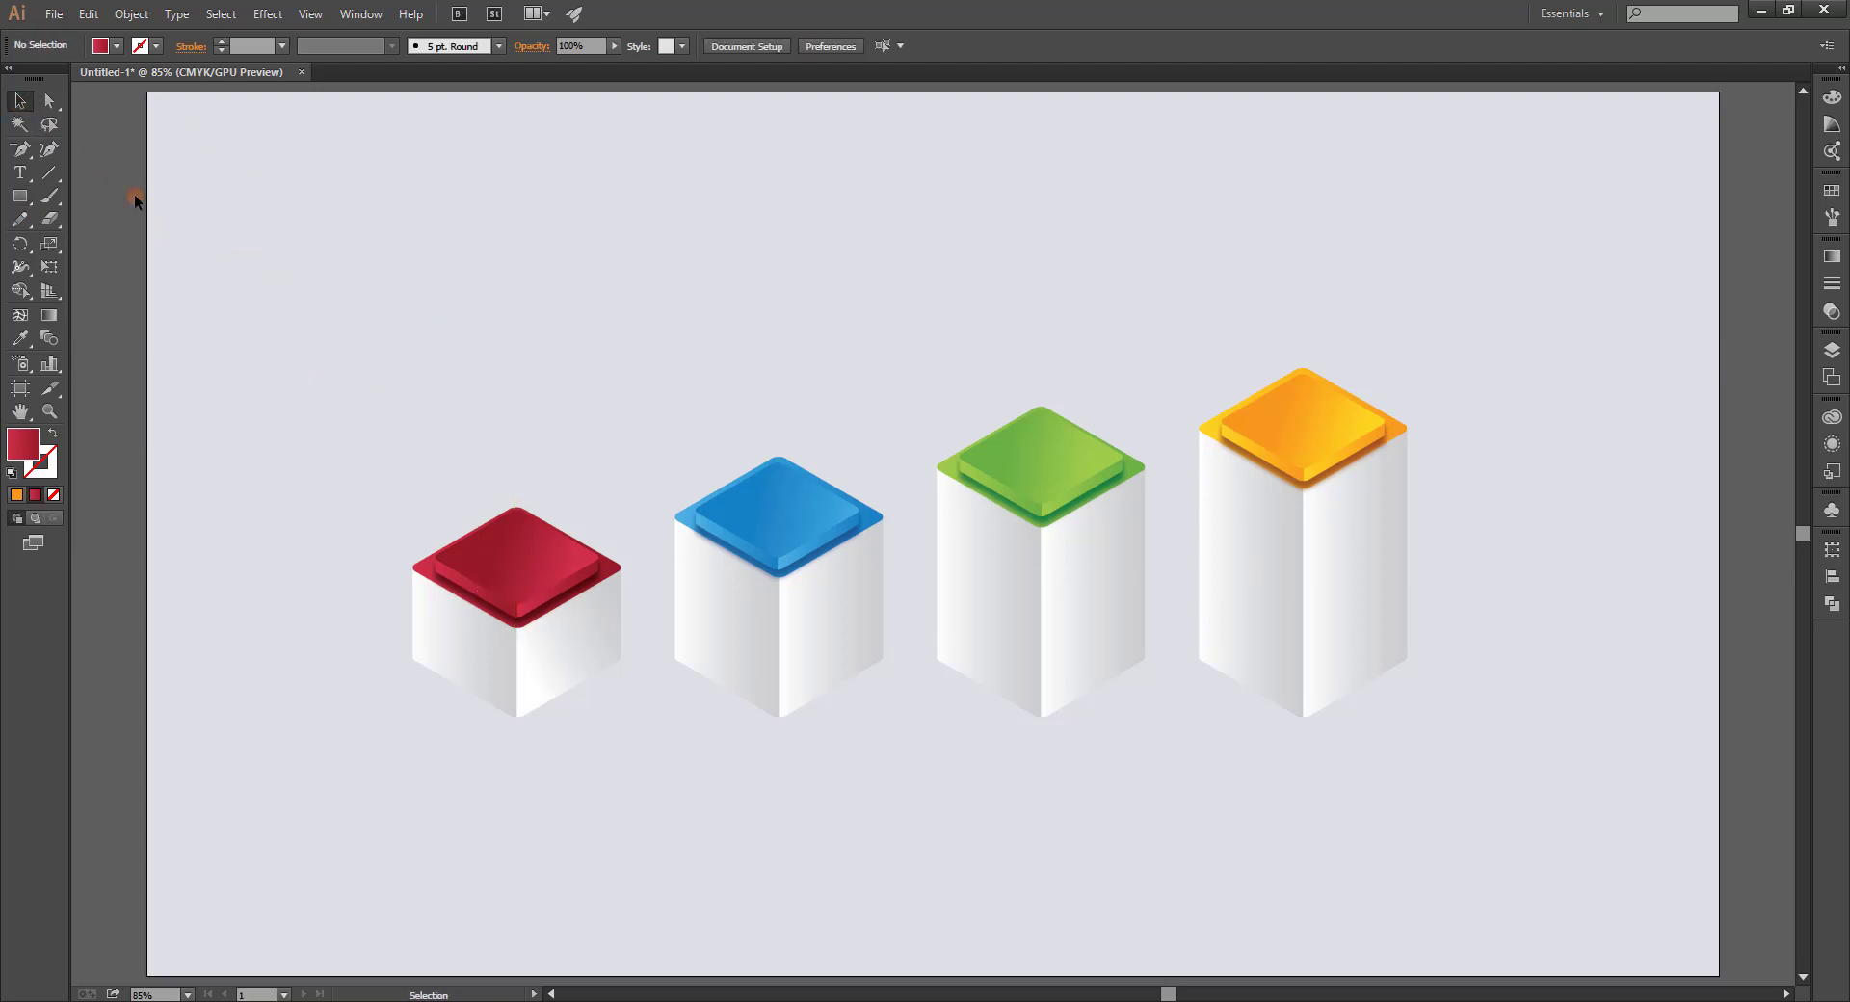
{"action": "key", "text": "m"}
{"action": "mouse_move", "coordinate": [291, 241]}
{"action": "left_mouse_down"}
{"action": "mouse_move", "coordinate": [380, 381]}
{"action": "mouse_move", "coordinate": [537, 821]}
{"action": "left_mouse_up"}
{"action": "key", "text": "v"}
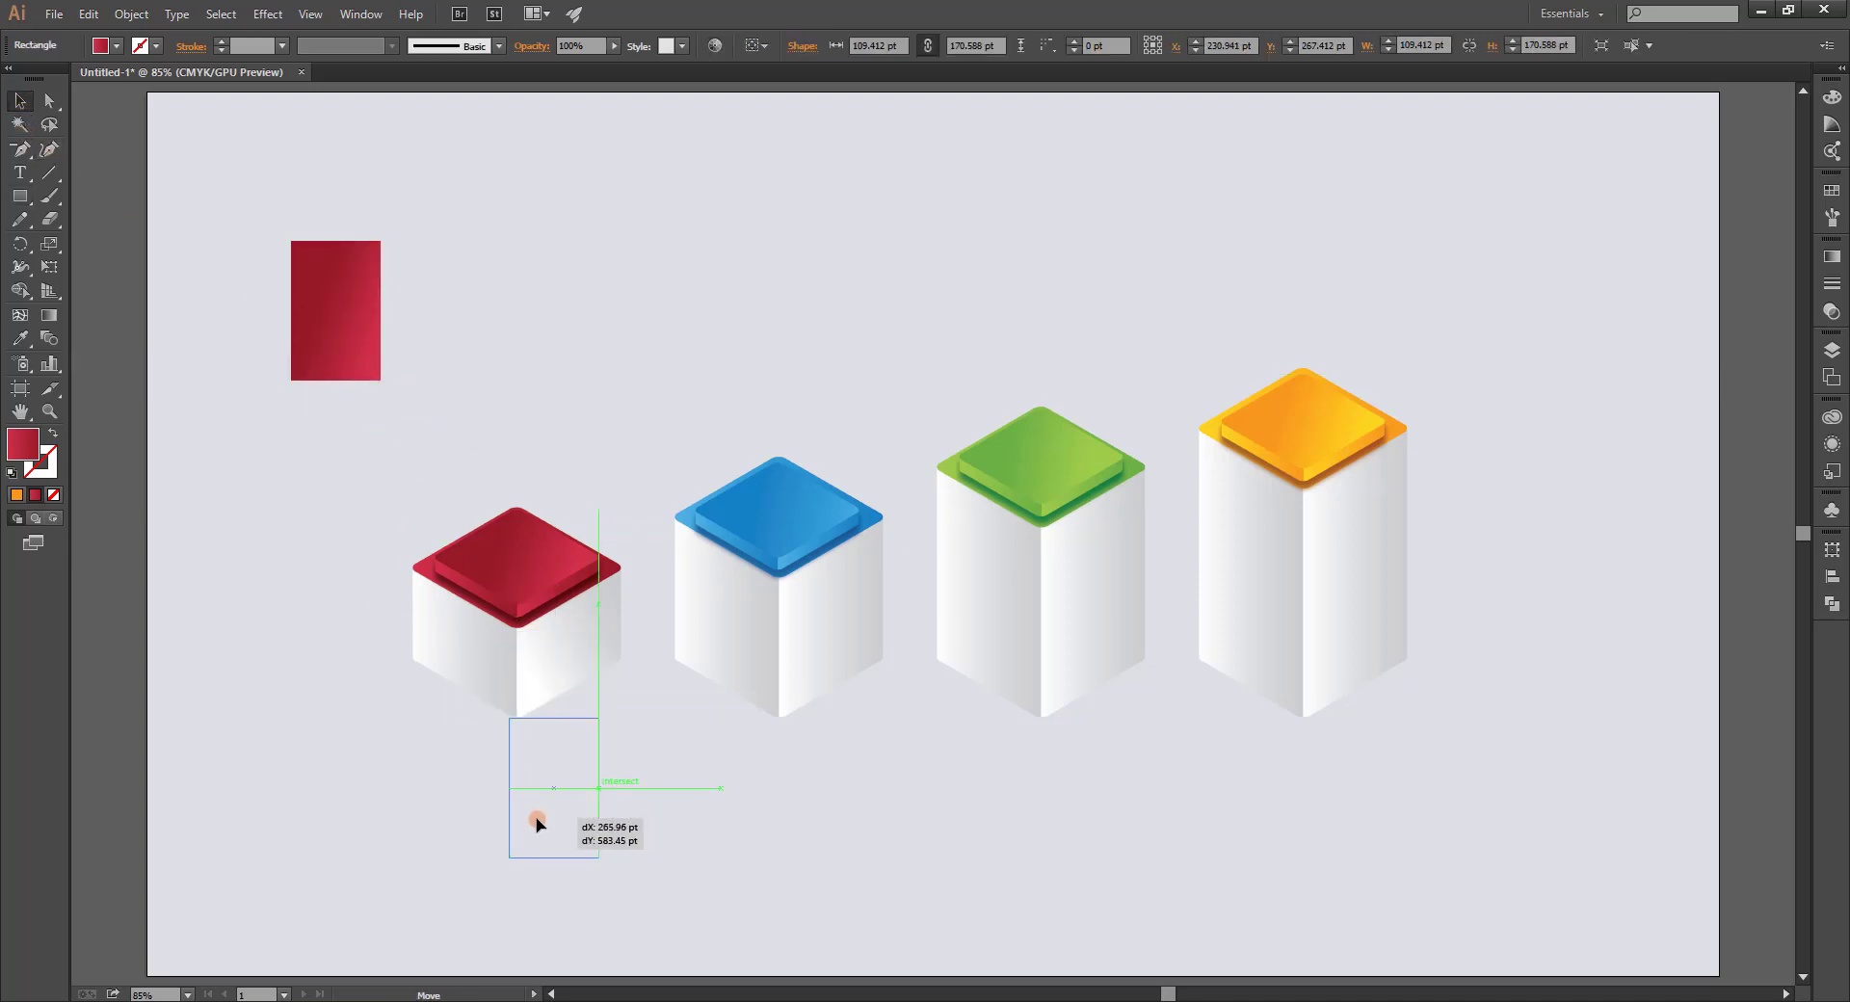
{"action": "mouse_move", "coordinate": [537, 821]}
{"action": "left_mouse_down"}
{"action": "mouse_move", "coordinate": [492, 747]}
{"action": "mouse_move", "coordinate": [518, 730]}
{"action": "left_mouse_up"}
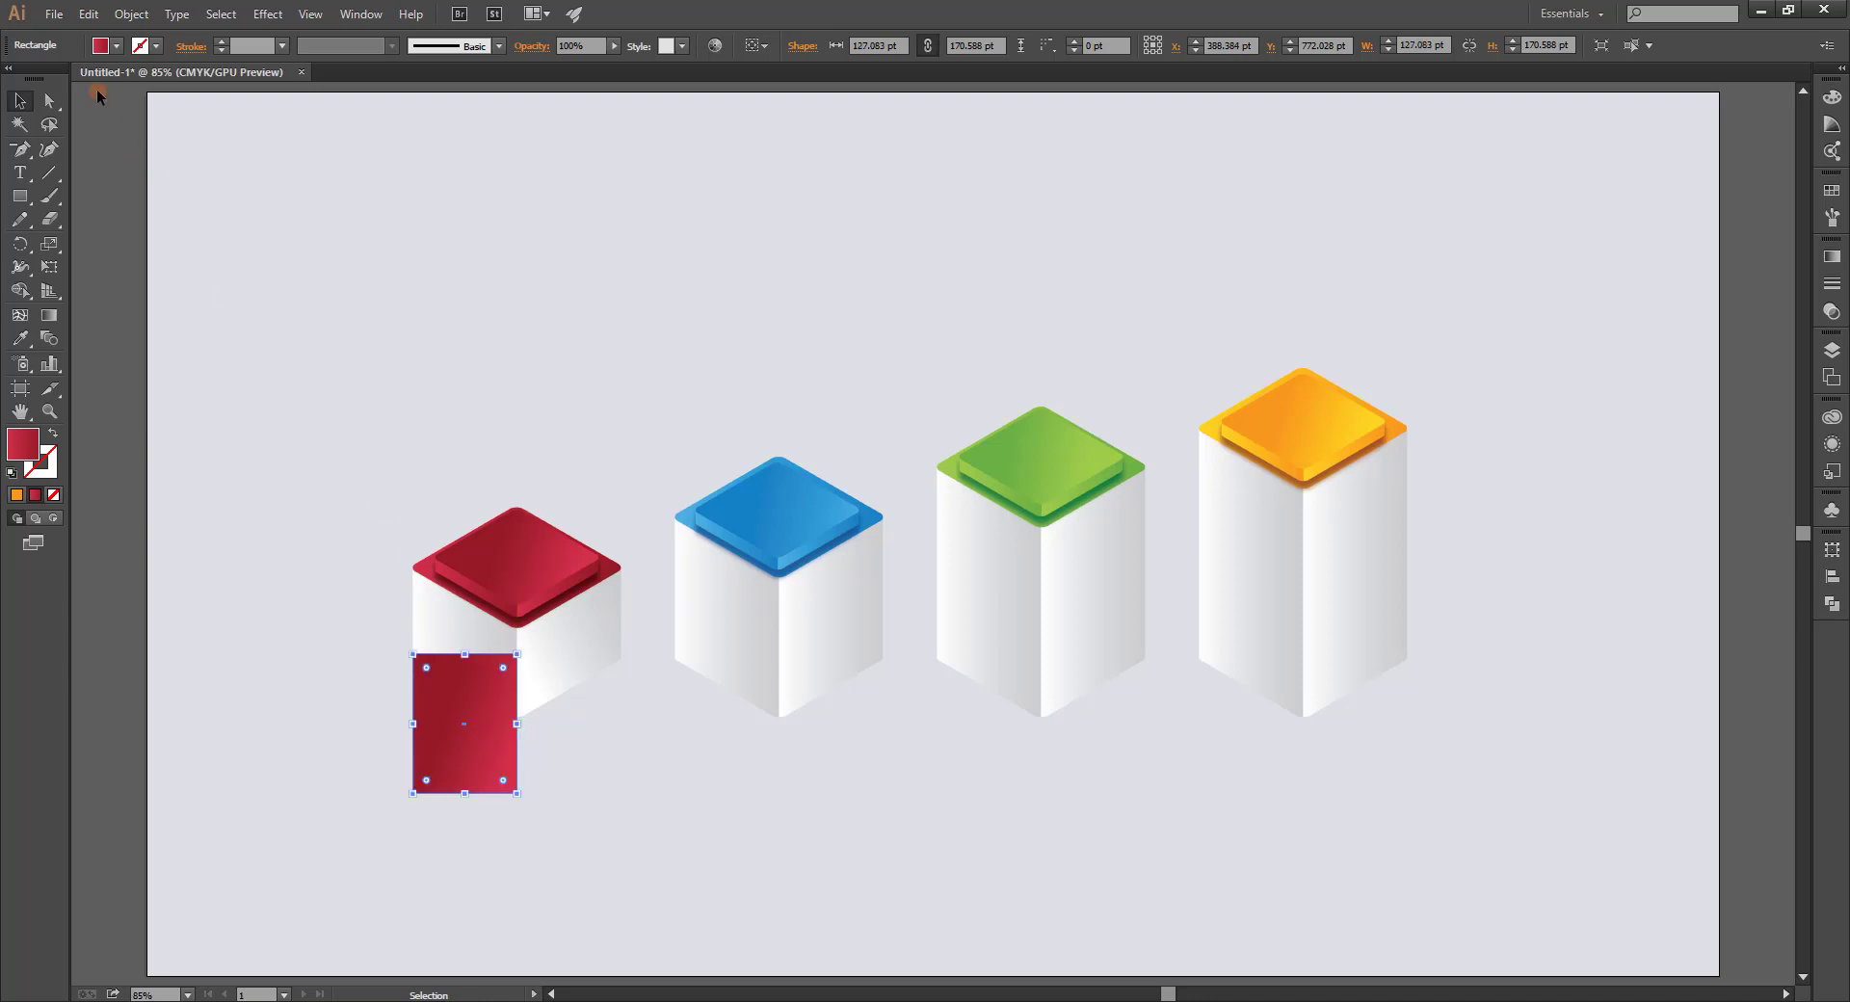
{"action": "left_click", "coordinate": [383, 469]}
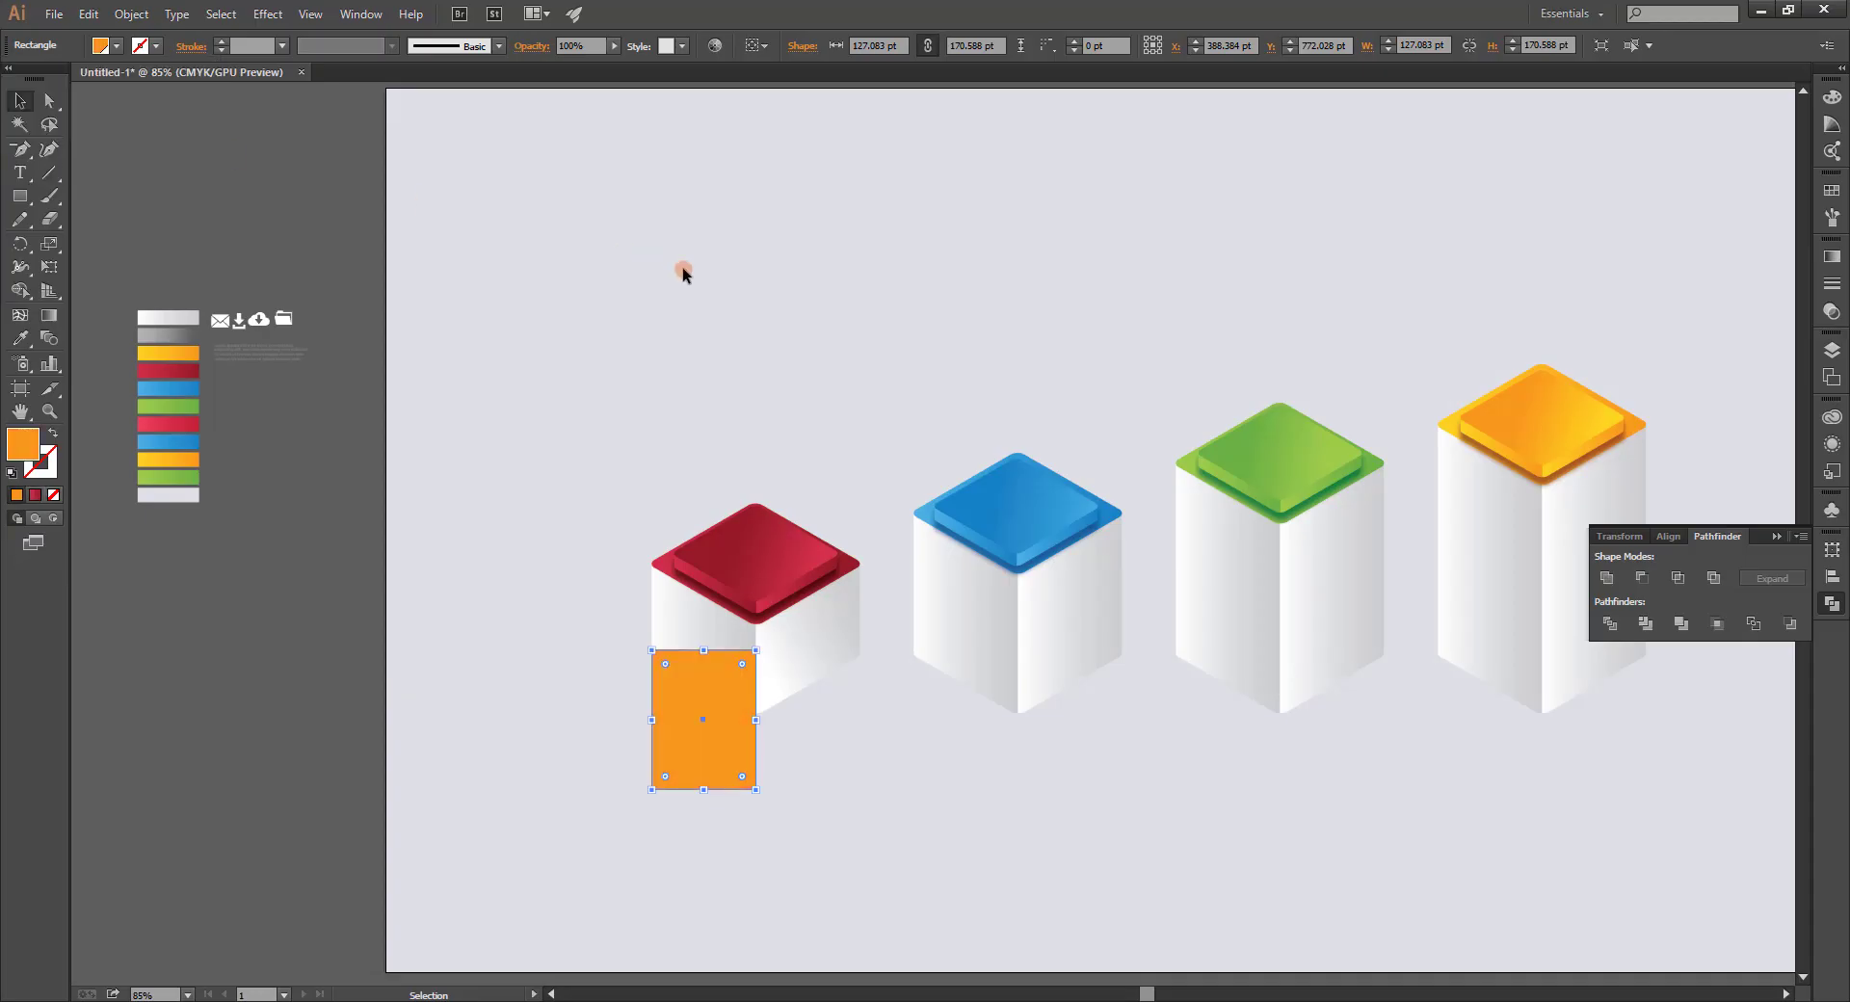
{"action": "left_click", "coordinate": [683, 273]}
Lay the orange rectangle flat with a 3D Rotate effect using the Isometric Top preset.
{"action": "left_click", "coordinate": [742, 725]}
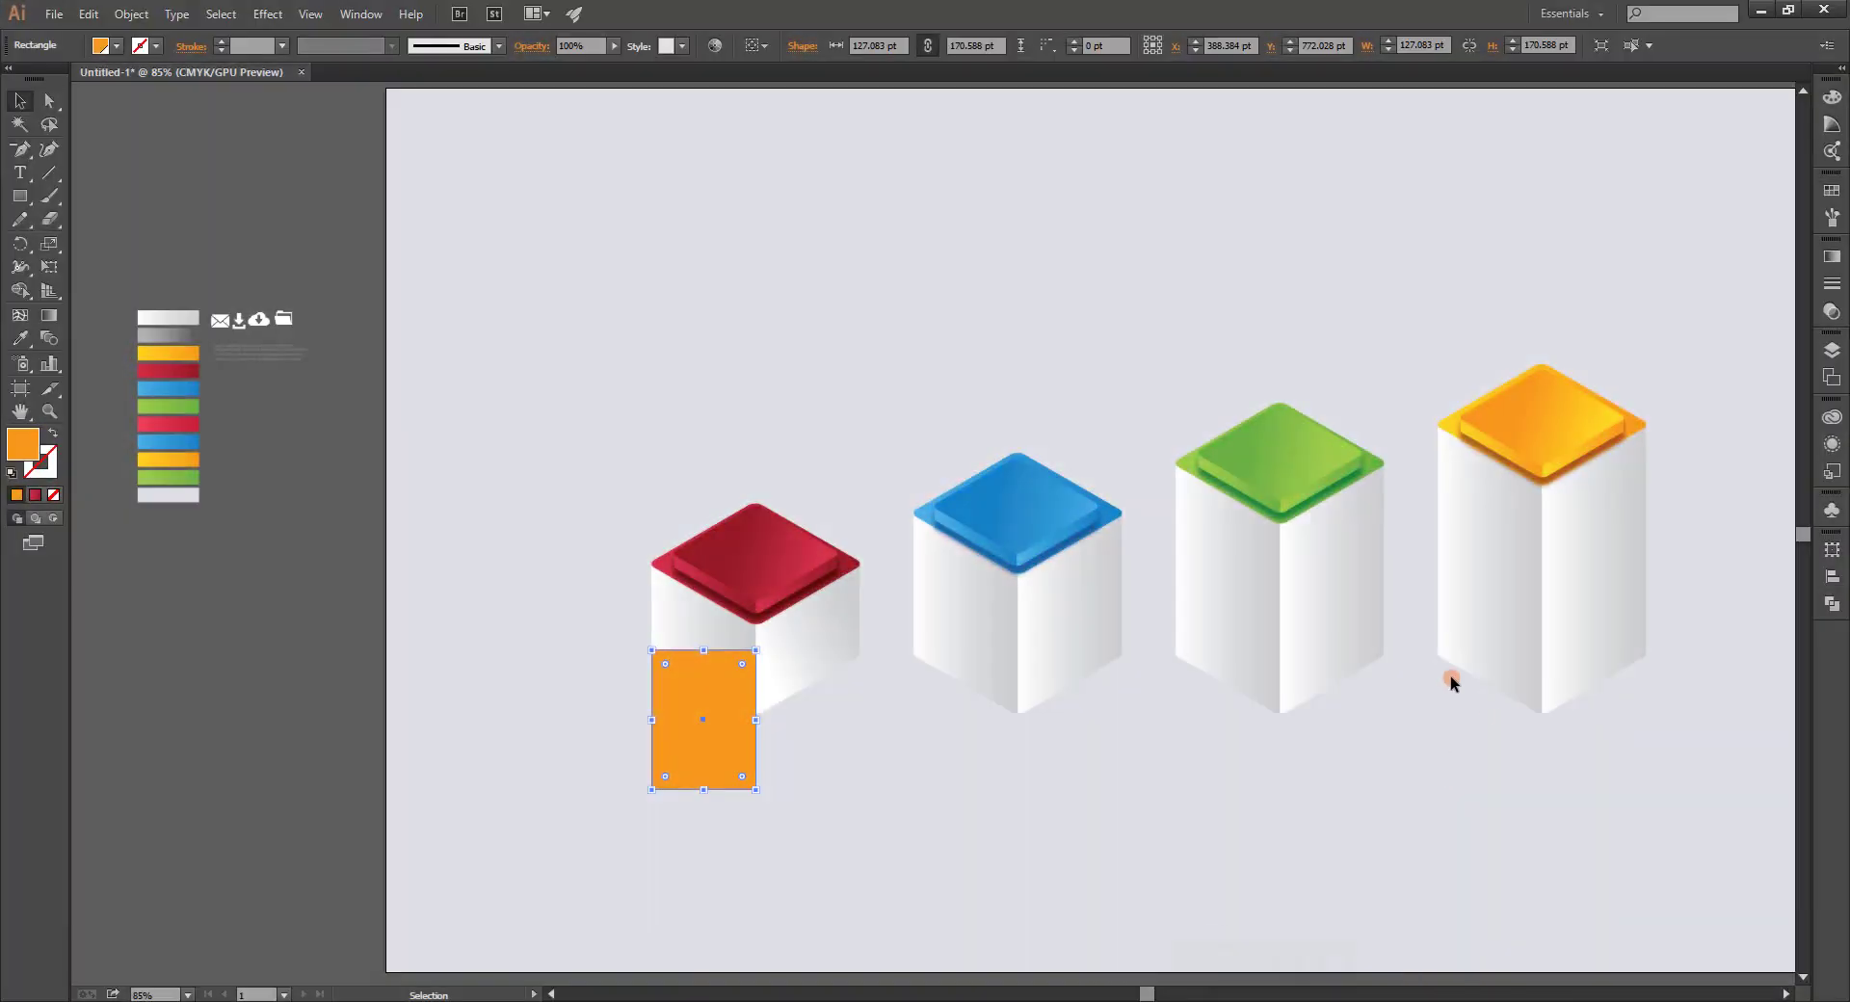
{"action": "left_click", "coordinate": [854, 816]}
{"action": "left_click", "coordinate": [734, 753]}
{"action": "left_click", "coordinate": [268, 13]}
{"action": "left_click", "coordinate": [517, 169]}
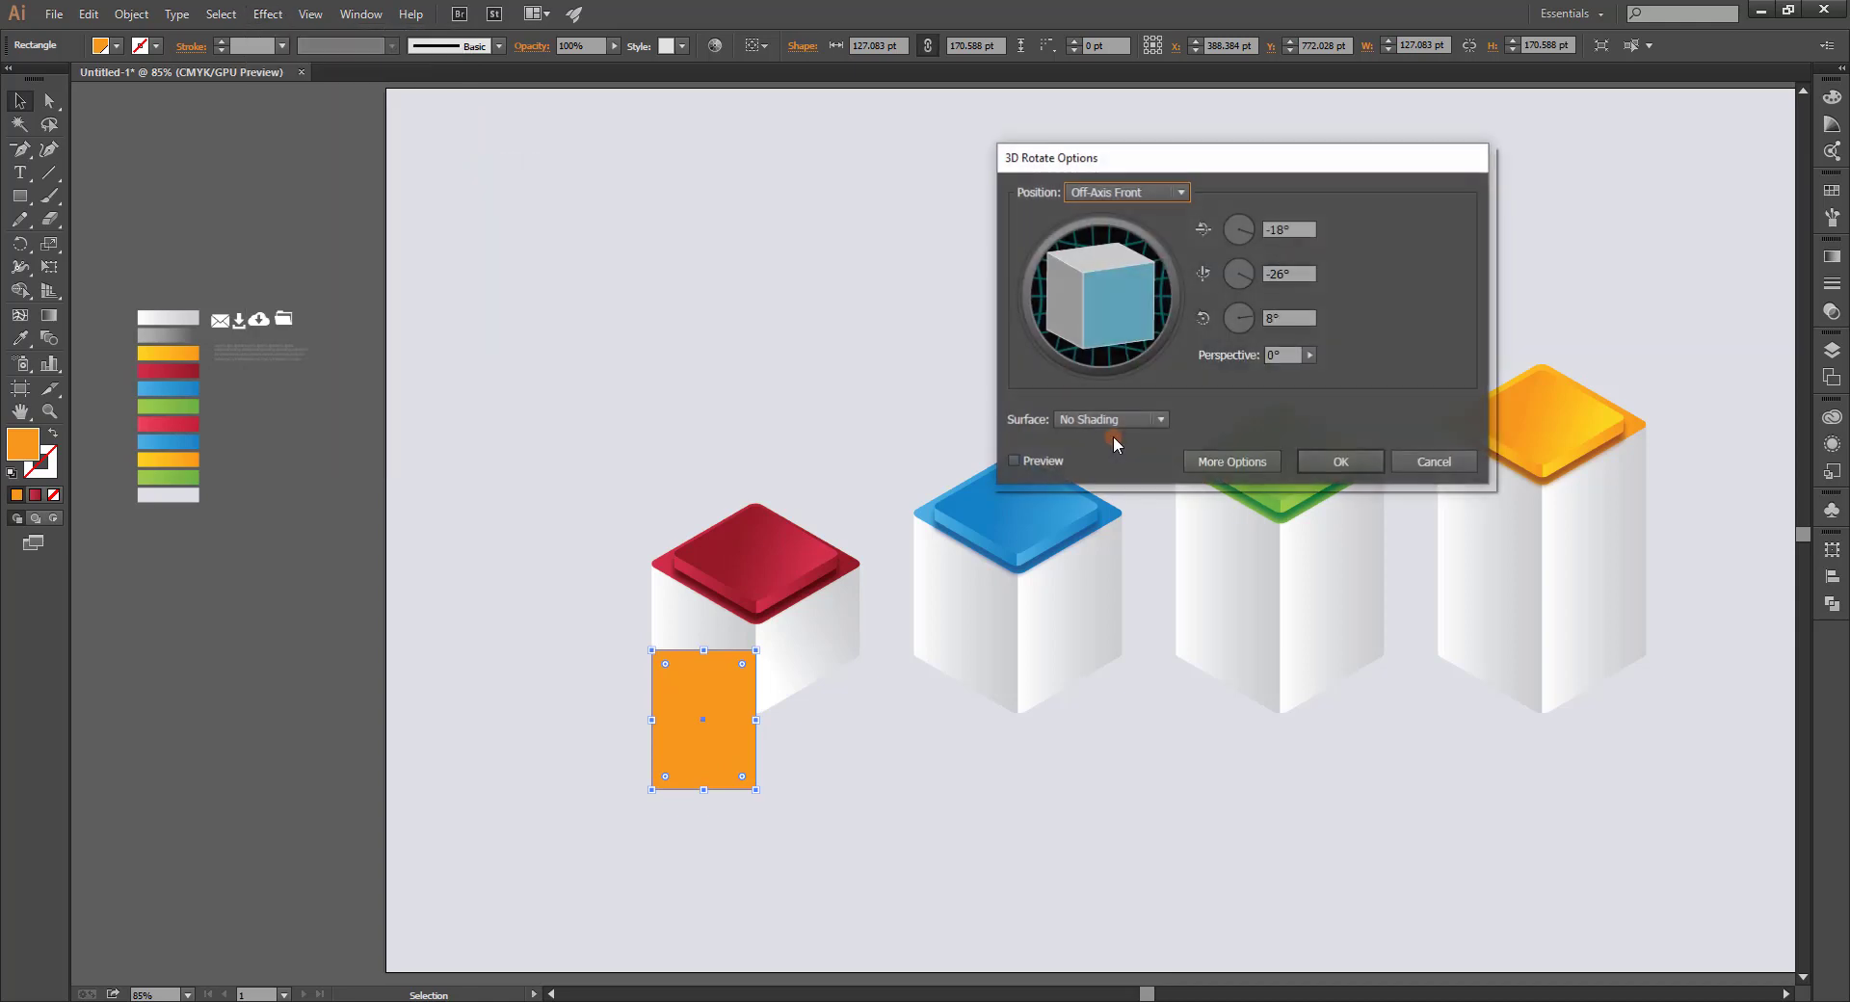
{"action": "left_click", "coordinate": [1126, 193]}
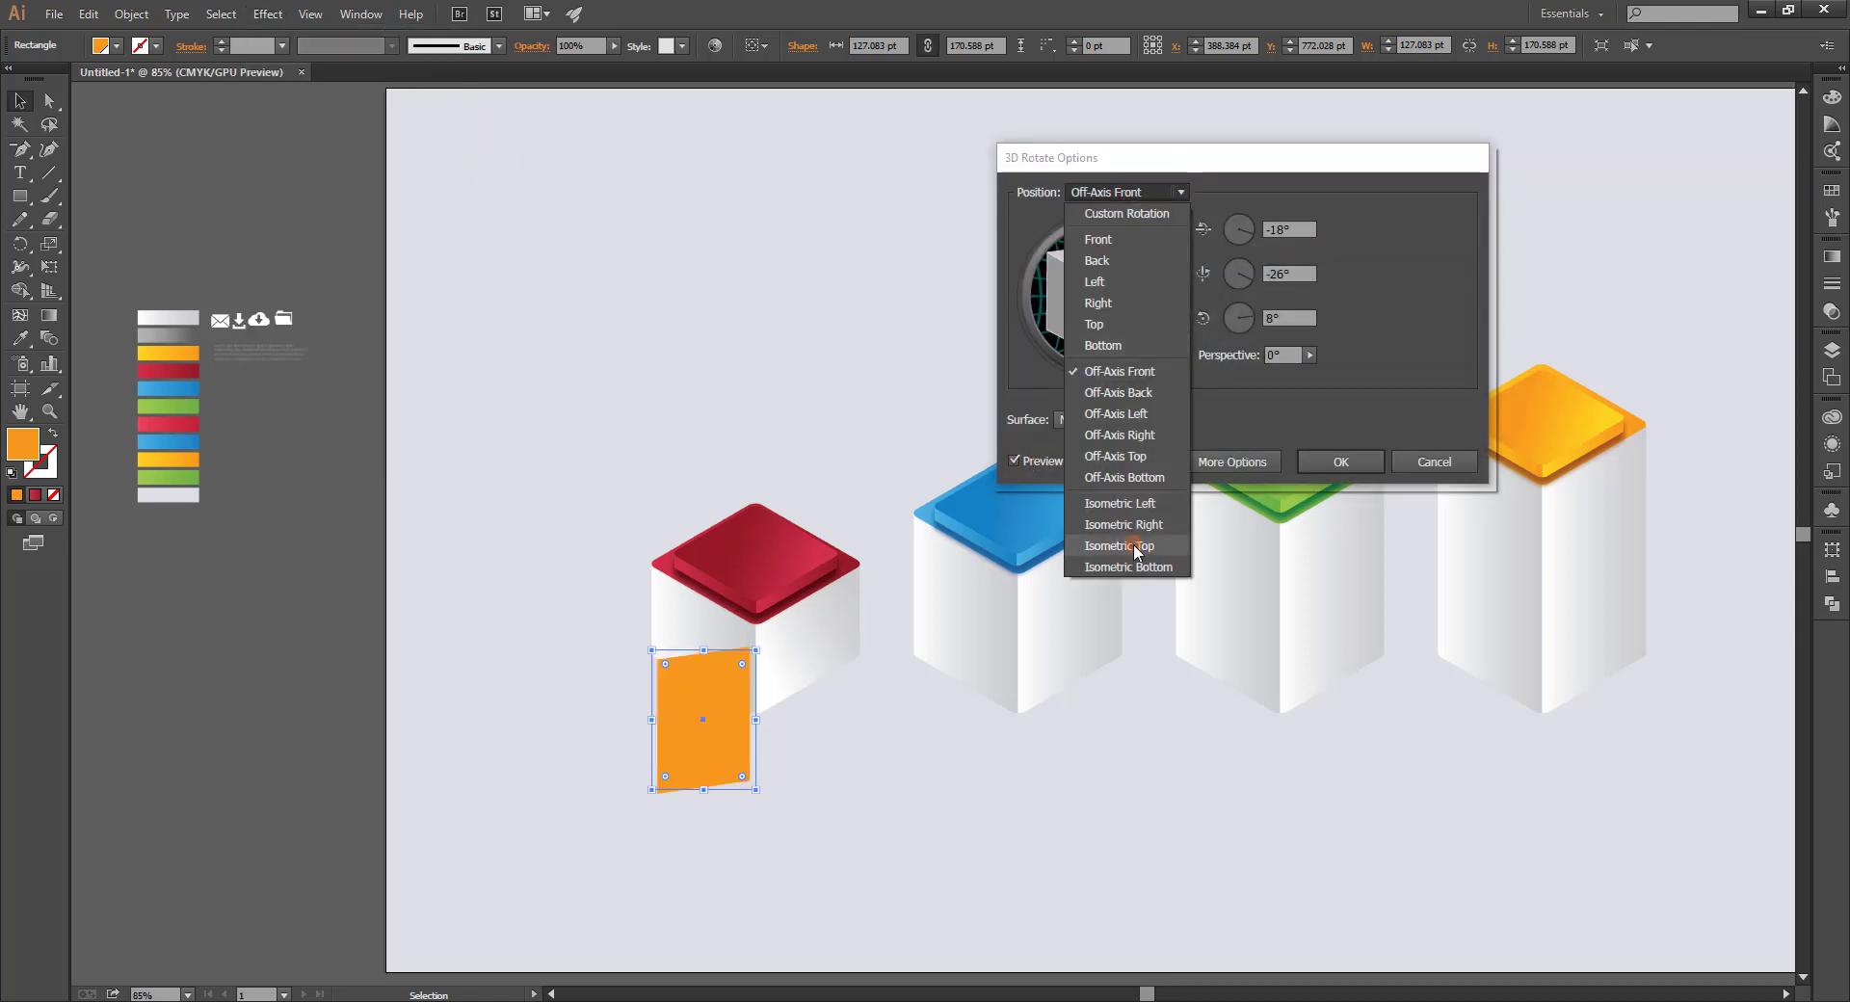
{"action": "left_click", "coordinate": [1125, 540]}
{"action": "left_click", "coordinate": [1340, 462]}
Move the orange rhombus beside the red cube, expand its appearance, and enlarge it.
{"action": "left_click_drag", "start_coordinate": [708, 747], "coordinate": [835, 729]}
{"action": "left_click", "coordinate": [88, 14]}
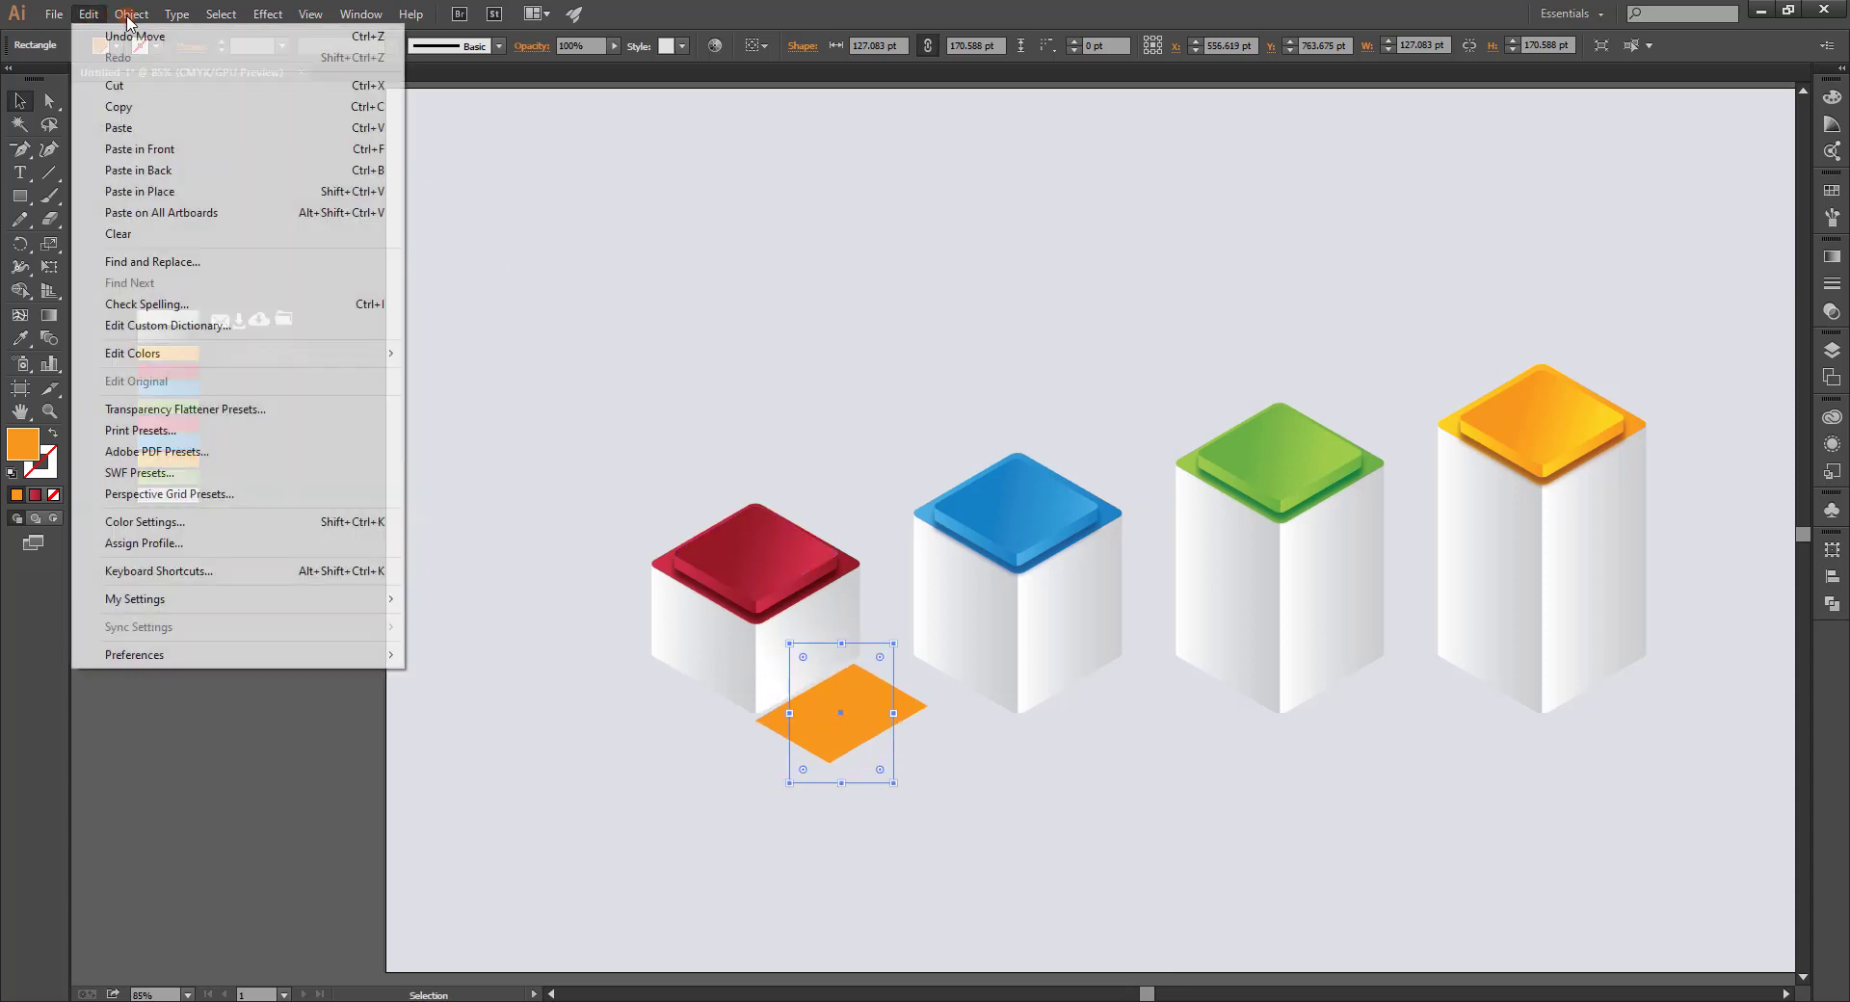
{"action": "left_click", "coordinate": [231, 242]}
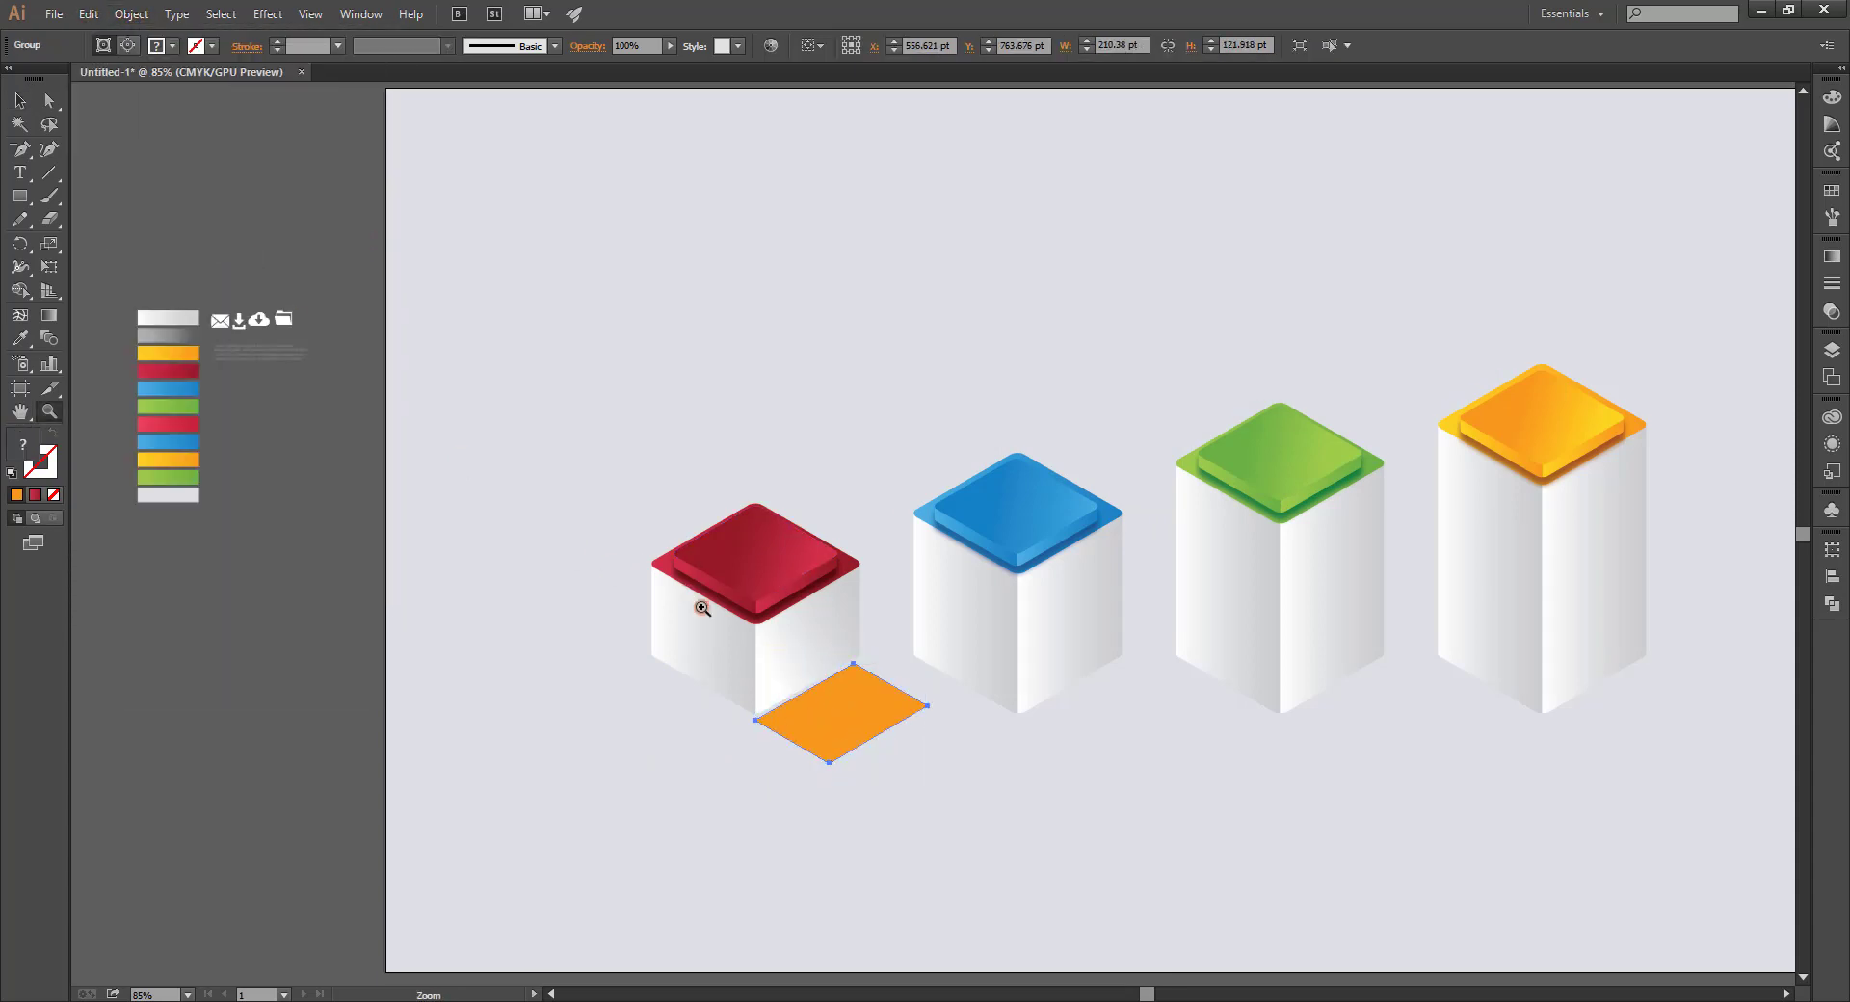
{"action": "scroll", "coordinate": [963, 702], "scroll_direction": "up", "scroll_amount": 2}
{"action": "scroll", "coordinate": [896, 606], "scroll_direction": "up", "scroll_amount": 2}
{"action": "left_click_drag", "start_coordinate": [957, 767], "coordinate": [956, 752]}
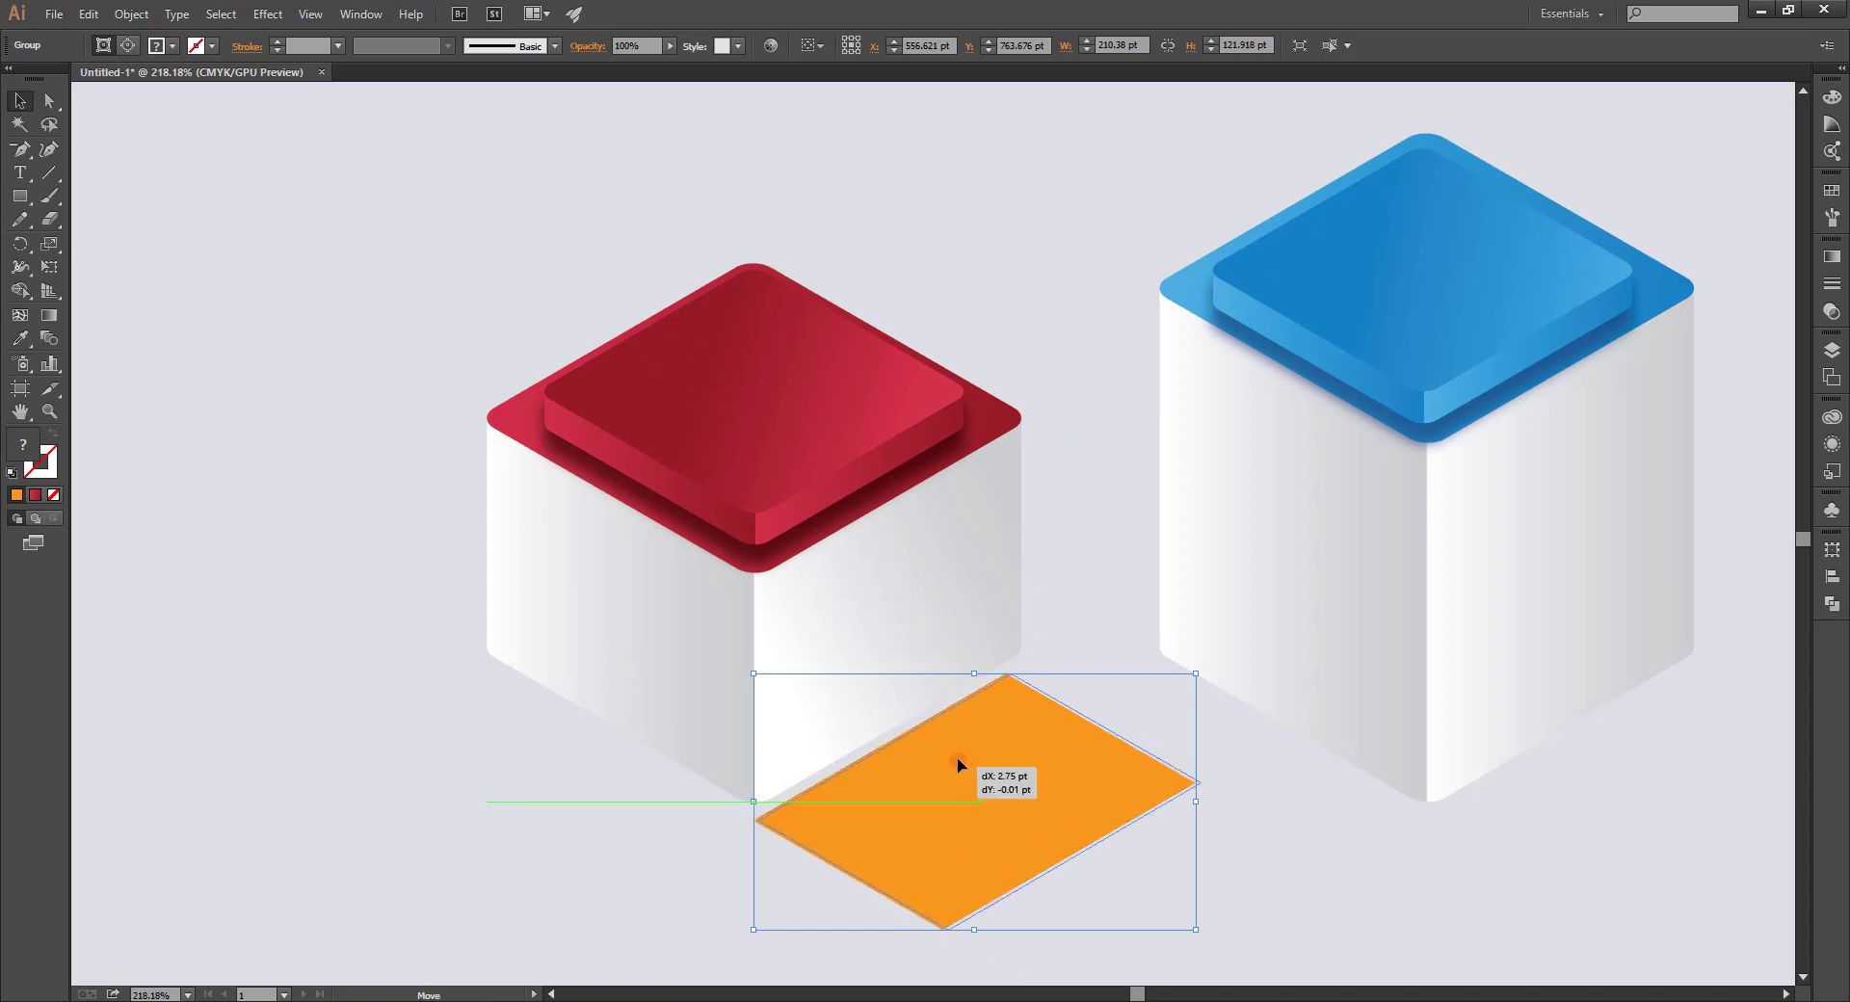
{"action": "left_click_drag", "start_coordinate": [1195, 660], "coordinate": [1221, 650]}
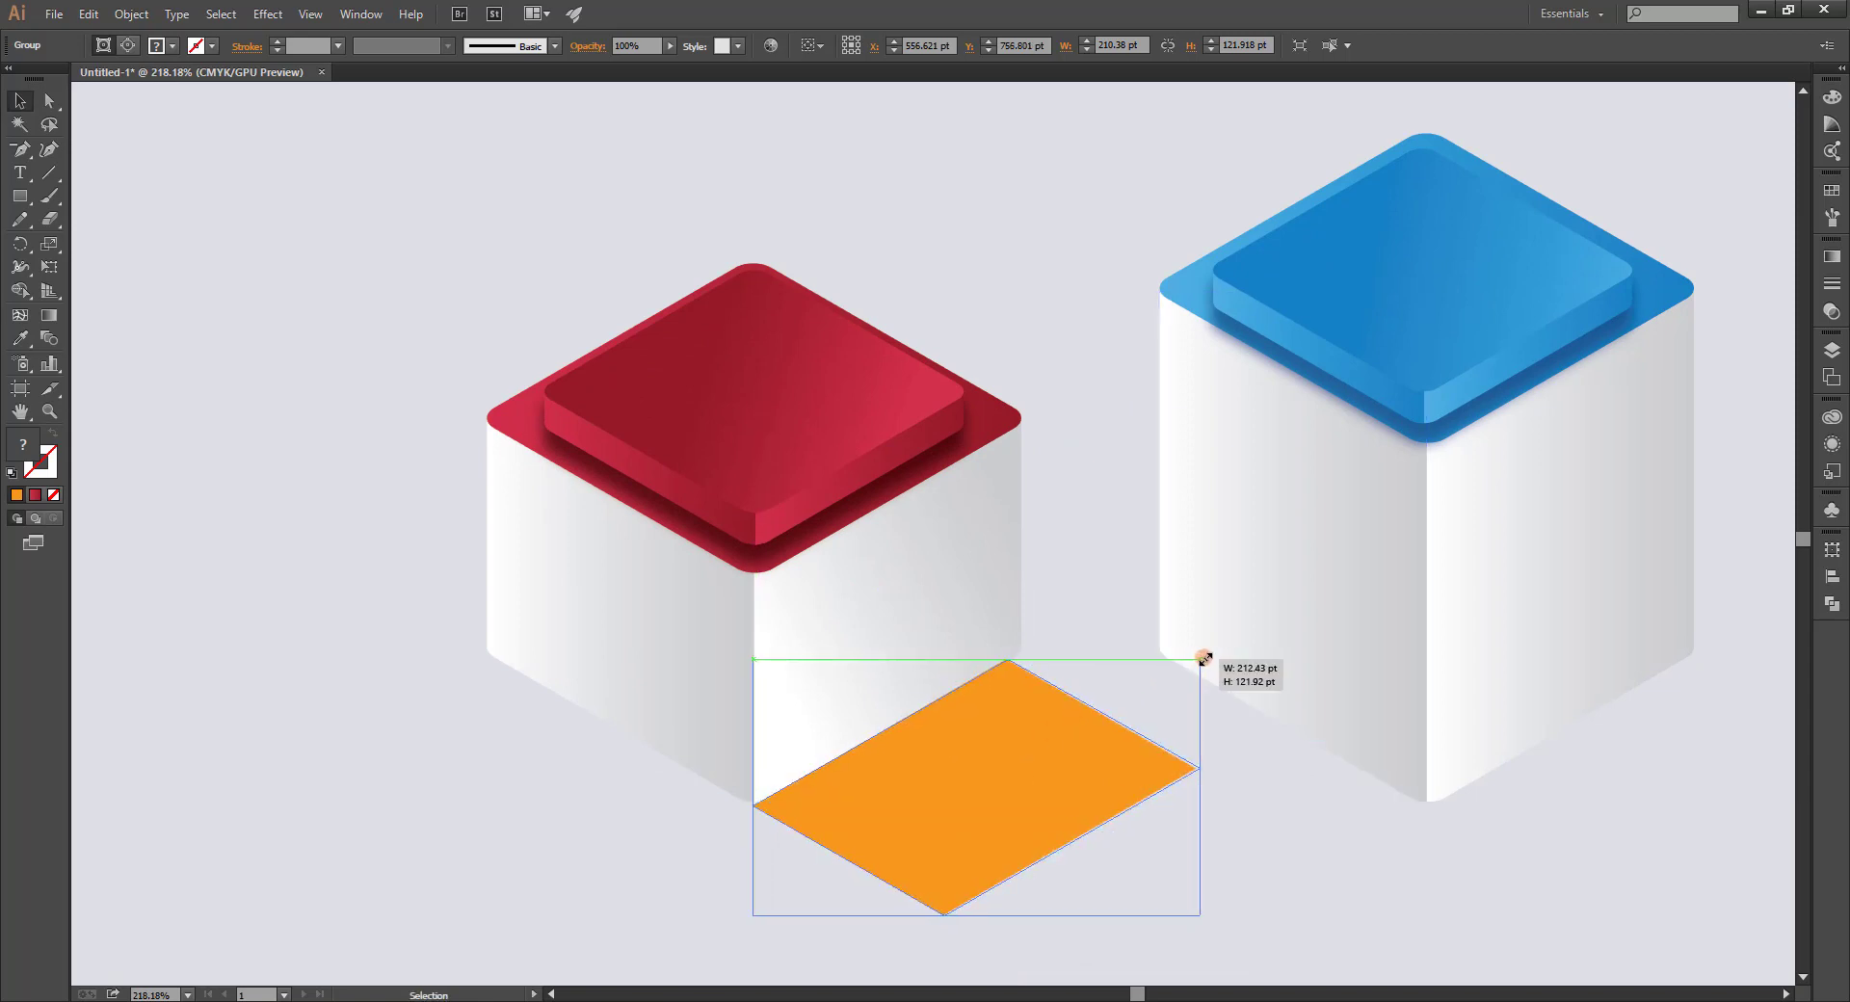
Bring the red cube in front of the rhombus and reselect the rhombus.
{"action": "left_click", "coordinate": [1130, 630]}
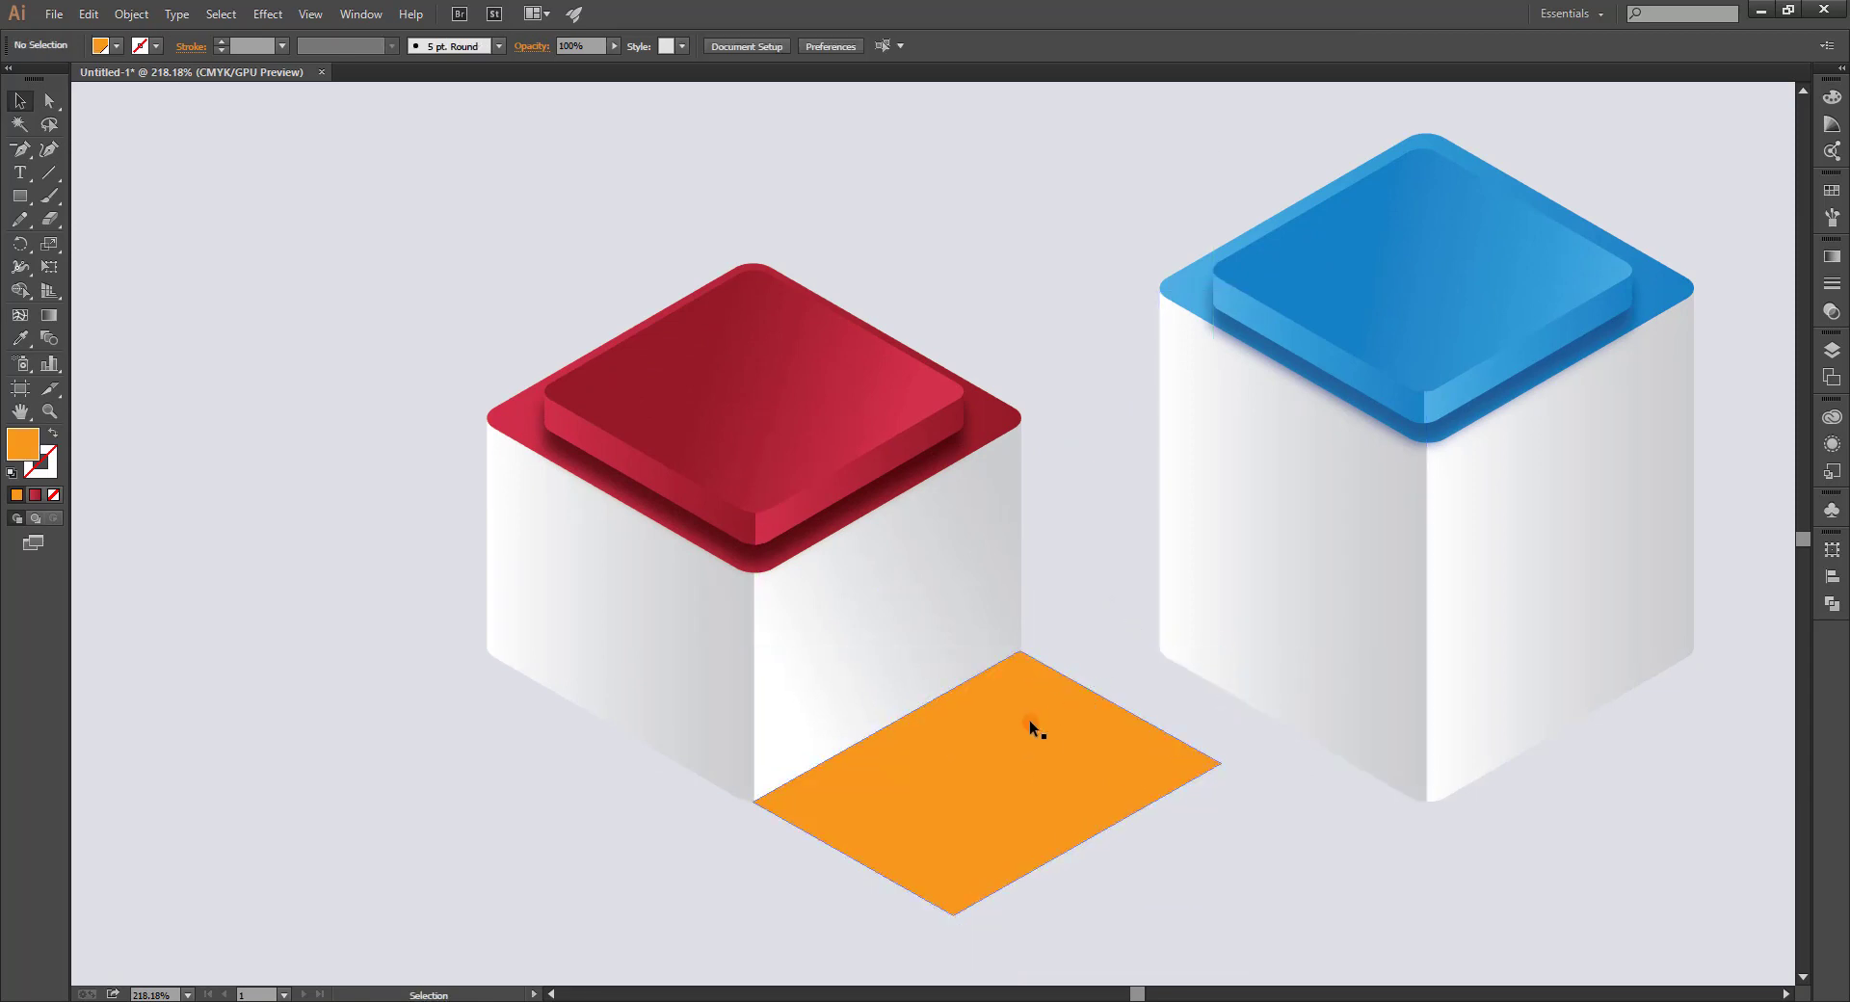
{"action": "left_click", "coordinate": [1029, 720]}
{"action": "left_click", "coordinate": [879, 566]}
{"action": "right_click", "coordinate": [892, 562]}
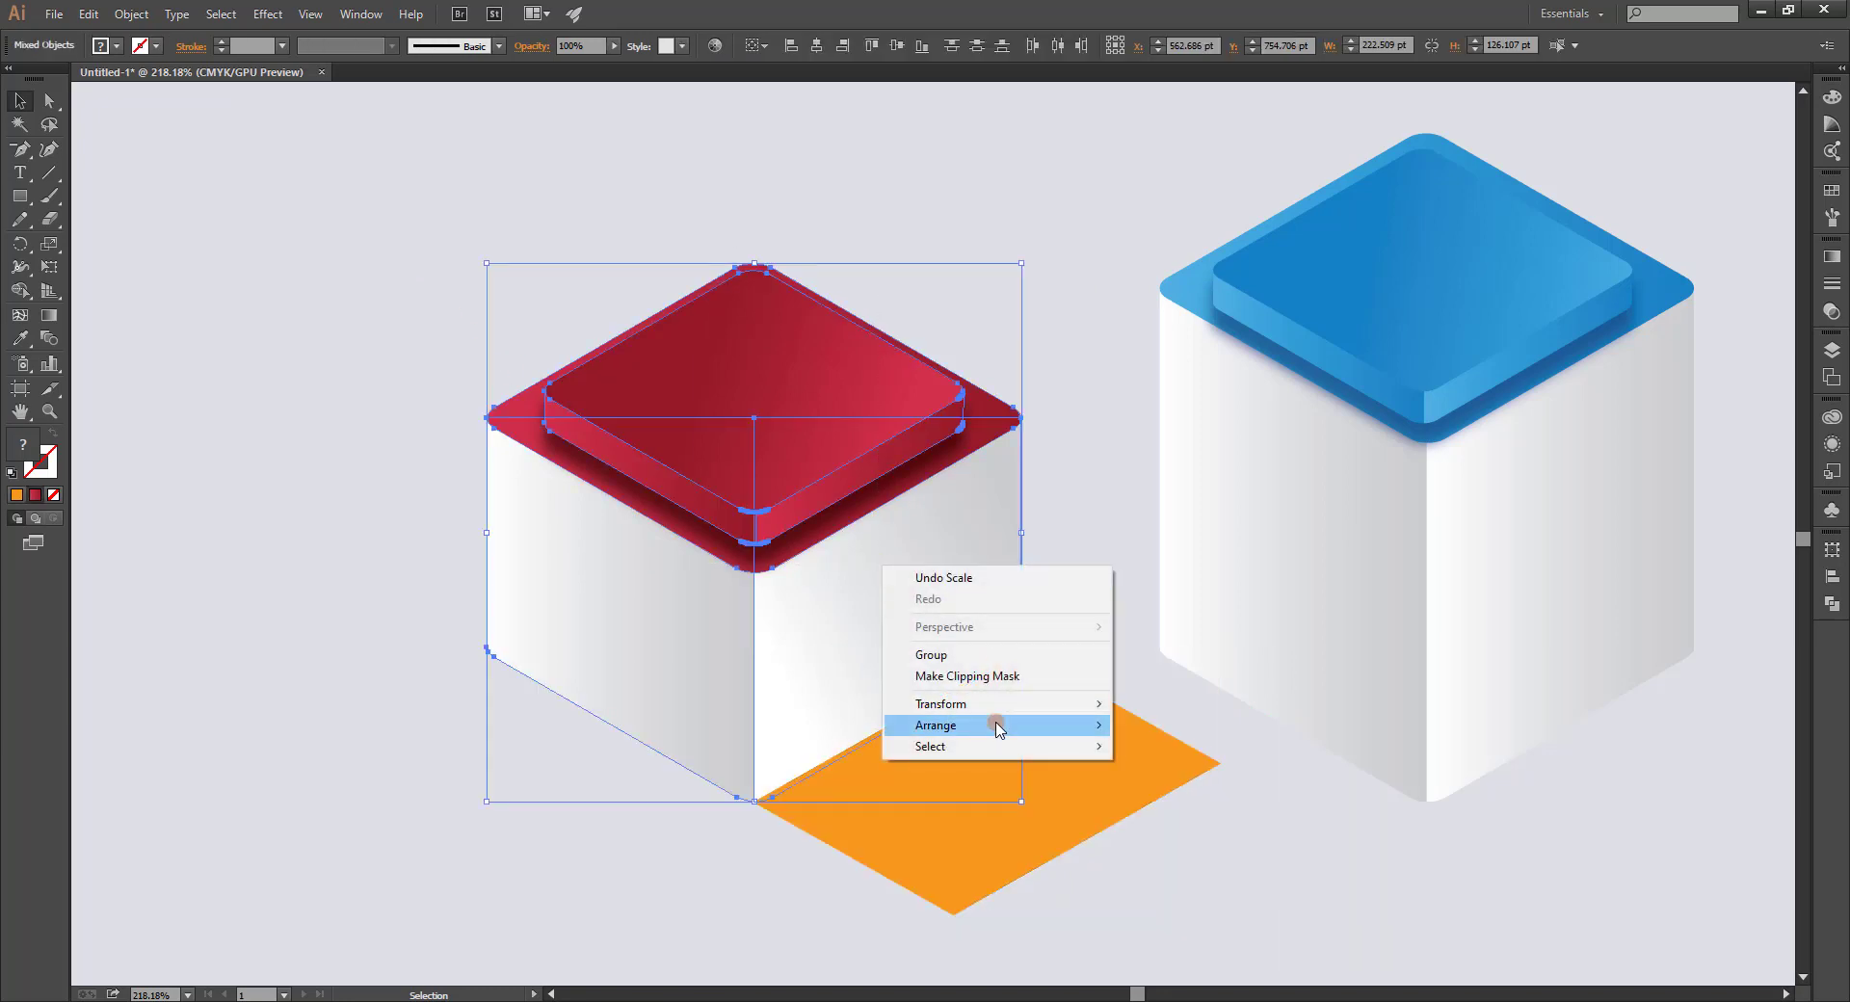
{"action": "left_click", "coordinate": [1156, 719]}
{"action": "left_click", "coordinate": [1170, 798]}
{"action": "left_click", "coordinate": [1120, 815]}
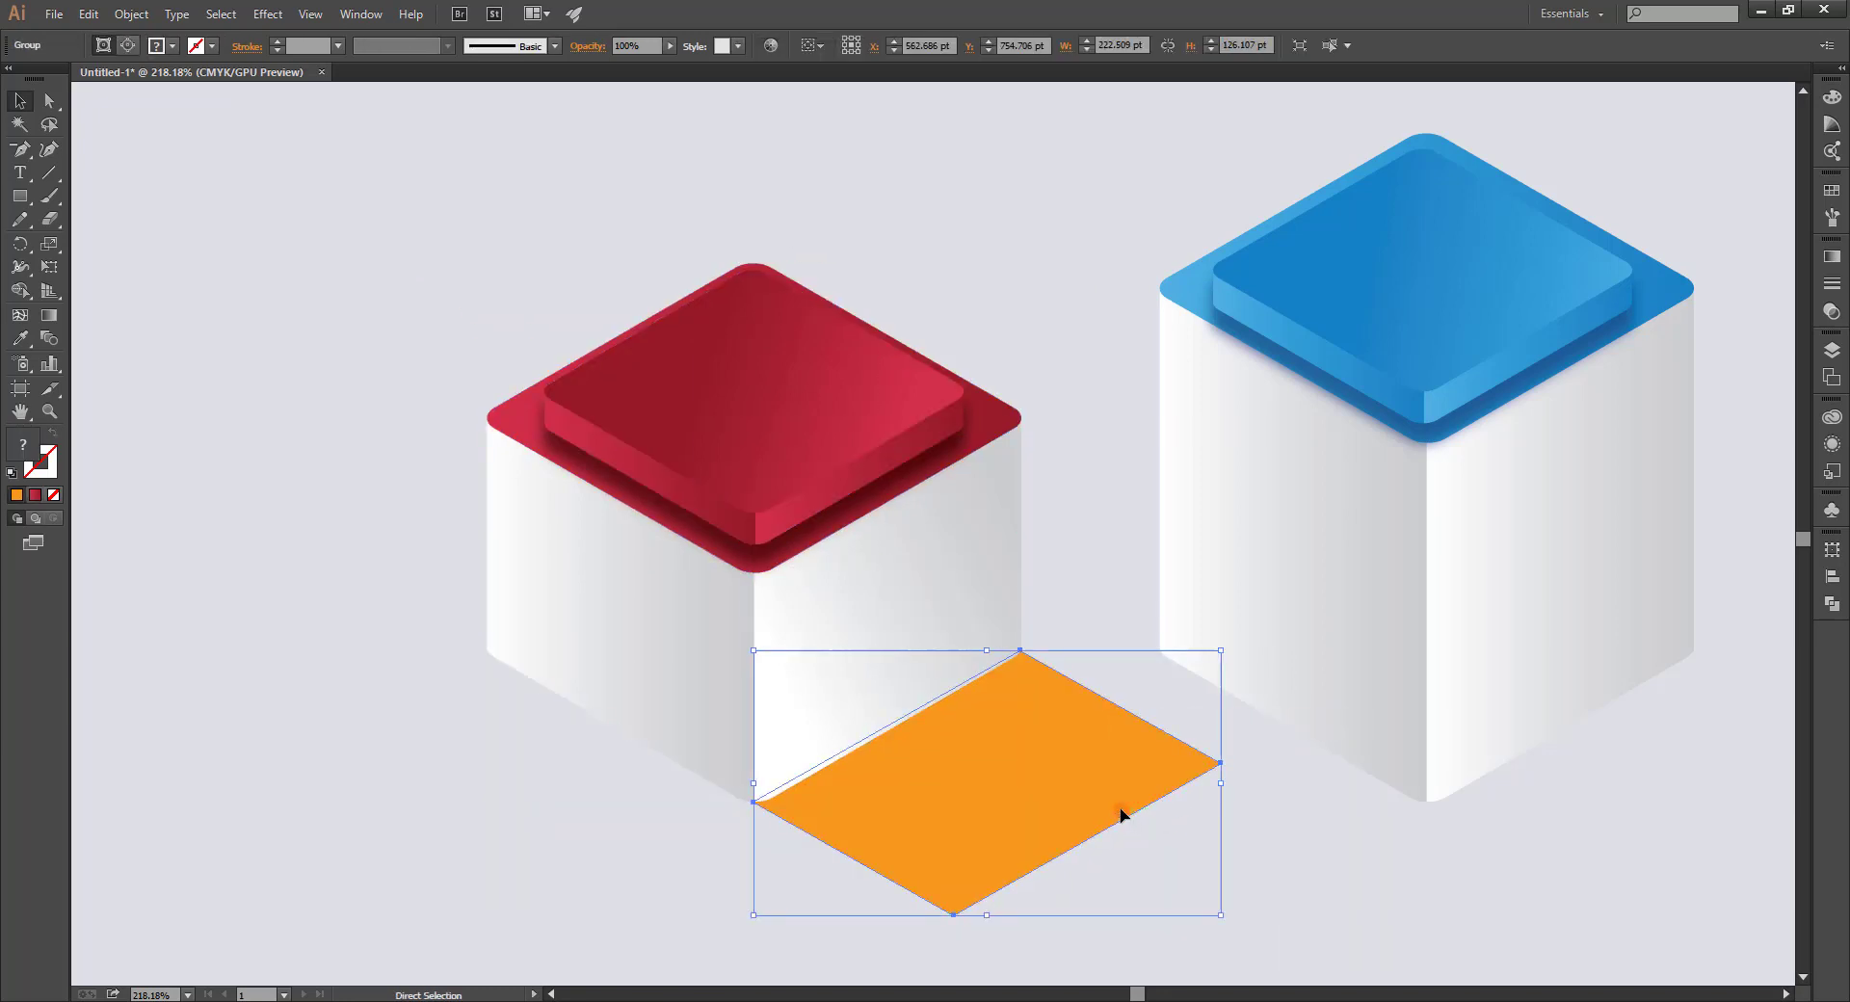
{"action": "key", "text": "ctrl+0"}
Merge the expanded rhombus parts into a single path with Pathfinder Unite.
{"action": "left_click_drag", "start_coordinate": [231, 318], "coordinate": [373, 343]}
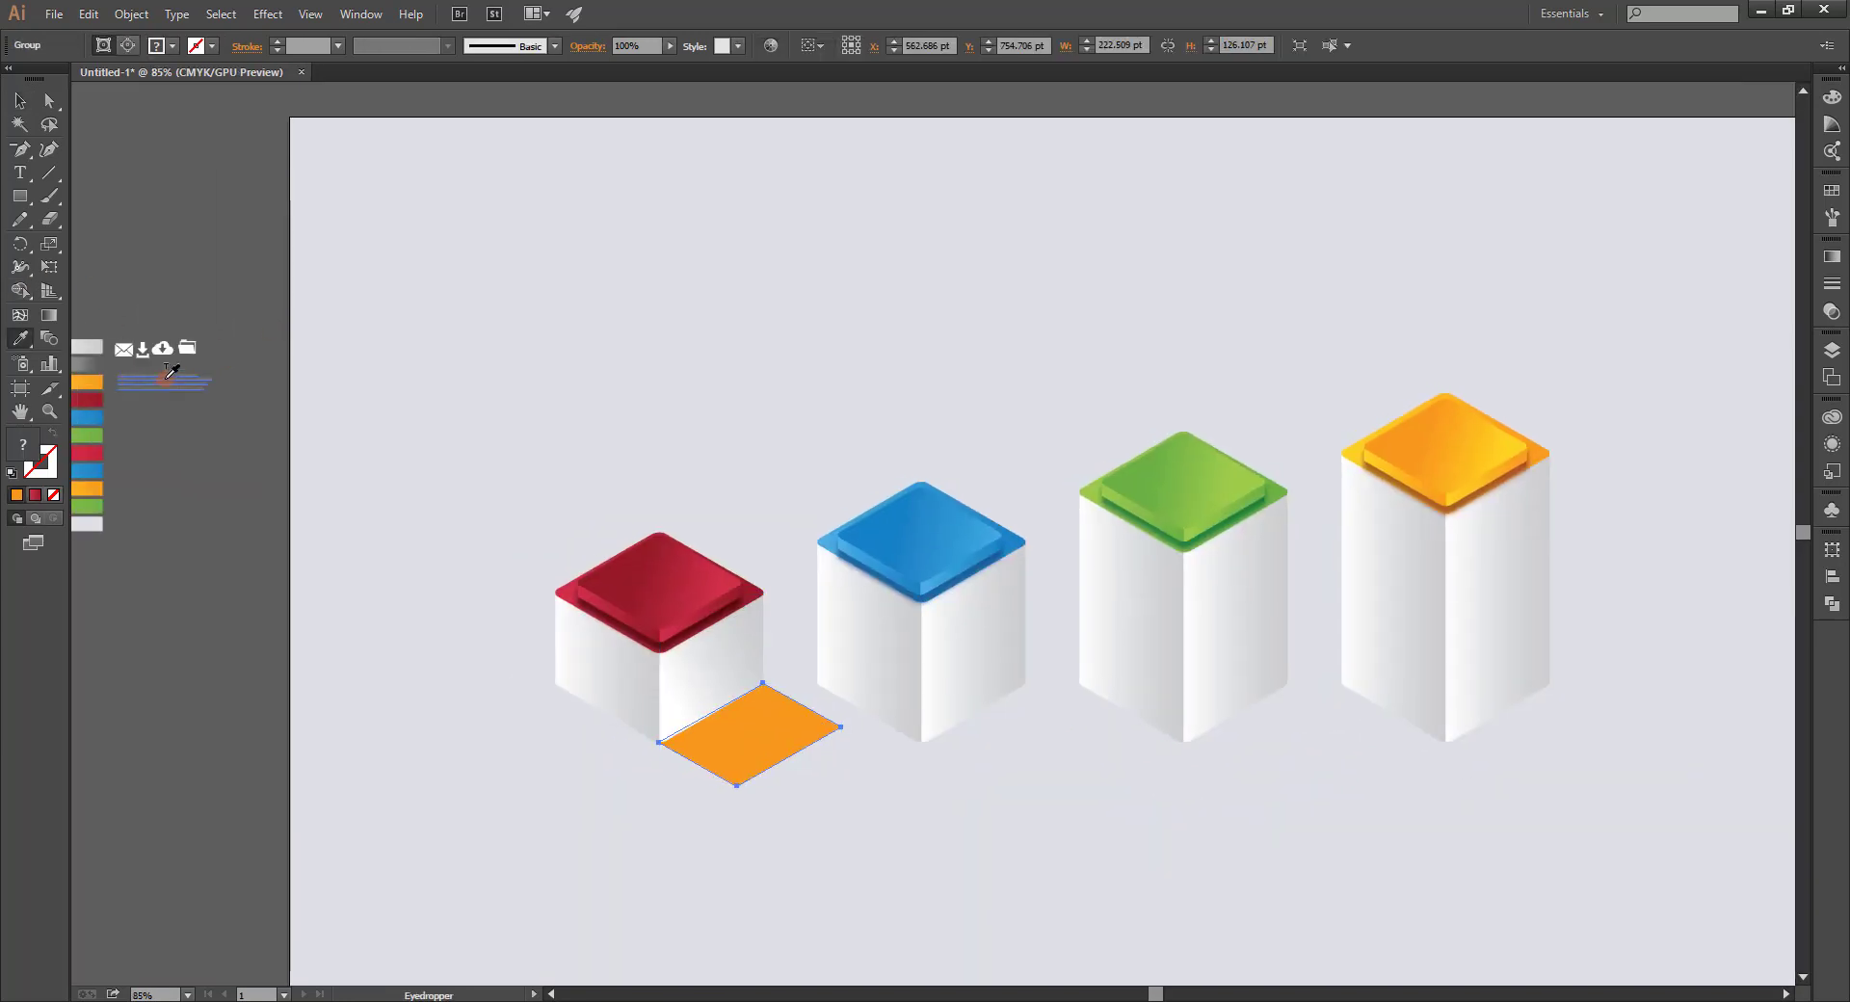
{"action": "left_click", "coordinate": [122, 20]}
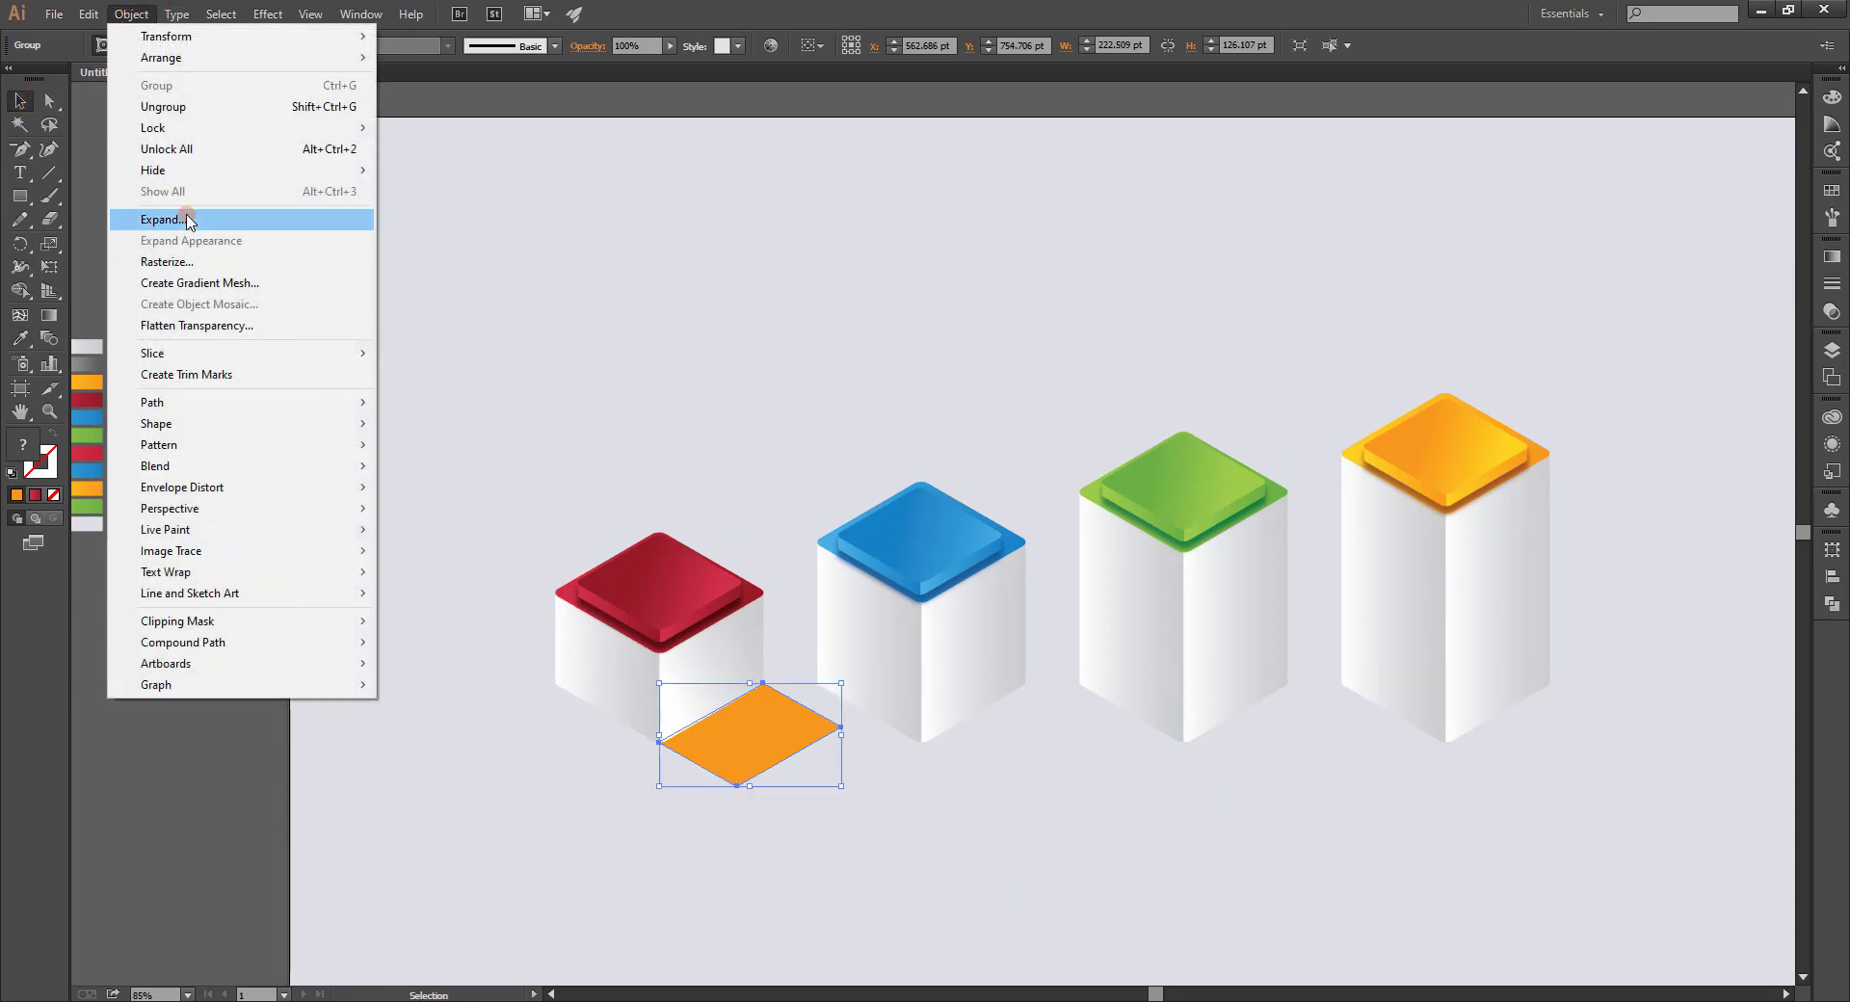
{"action": "key", "text": "Escape"}
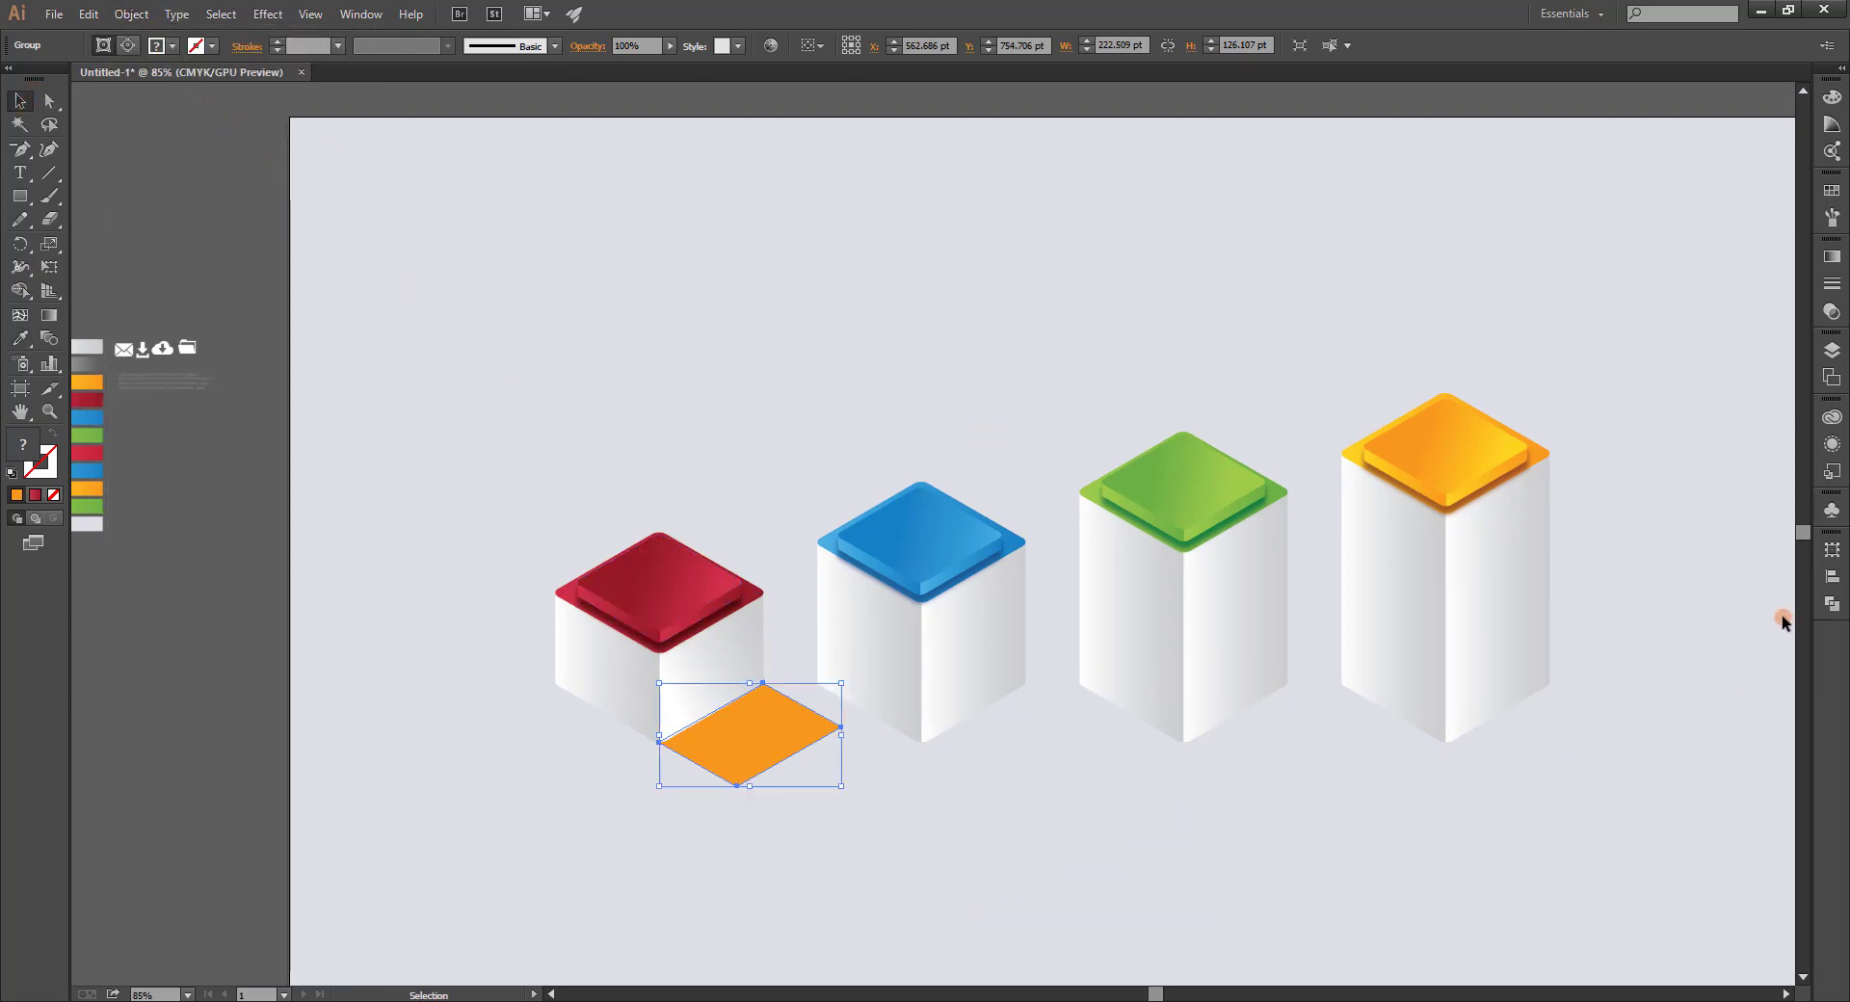
{"action": "left_click", "coordinate": [1832, 603]}
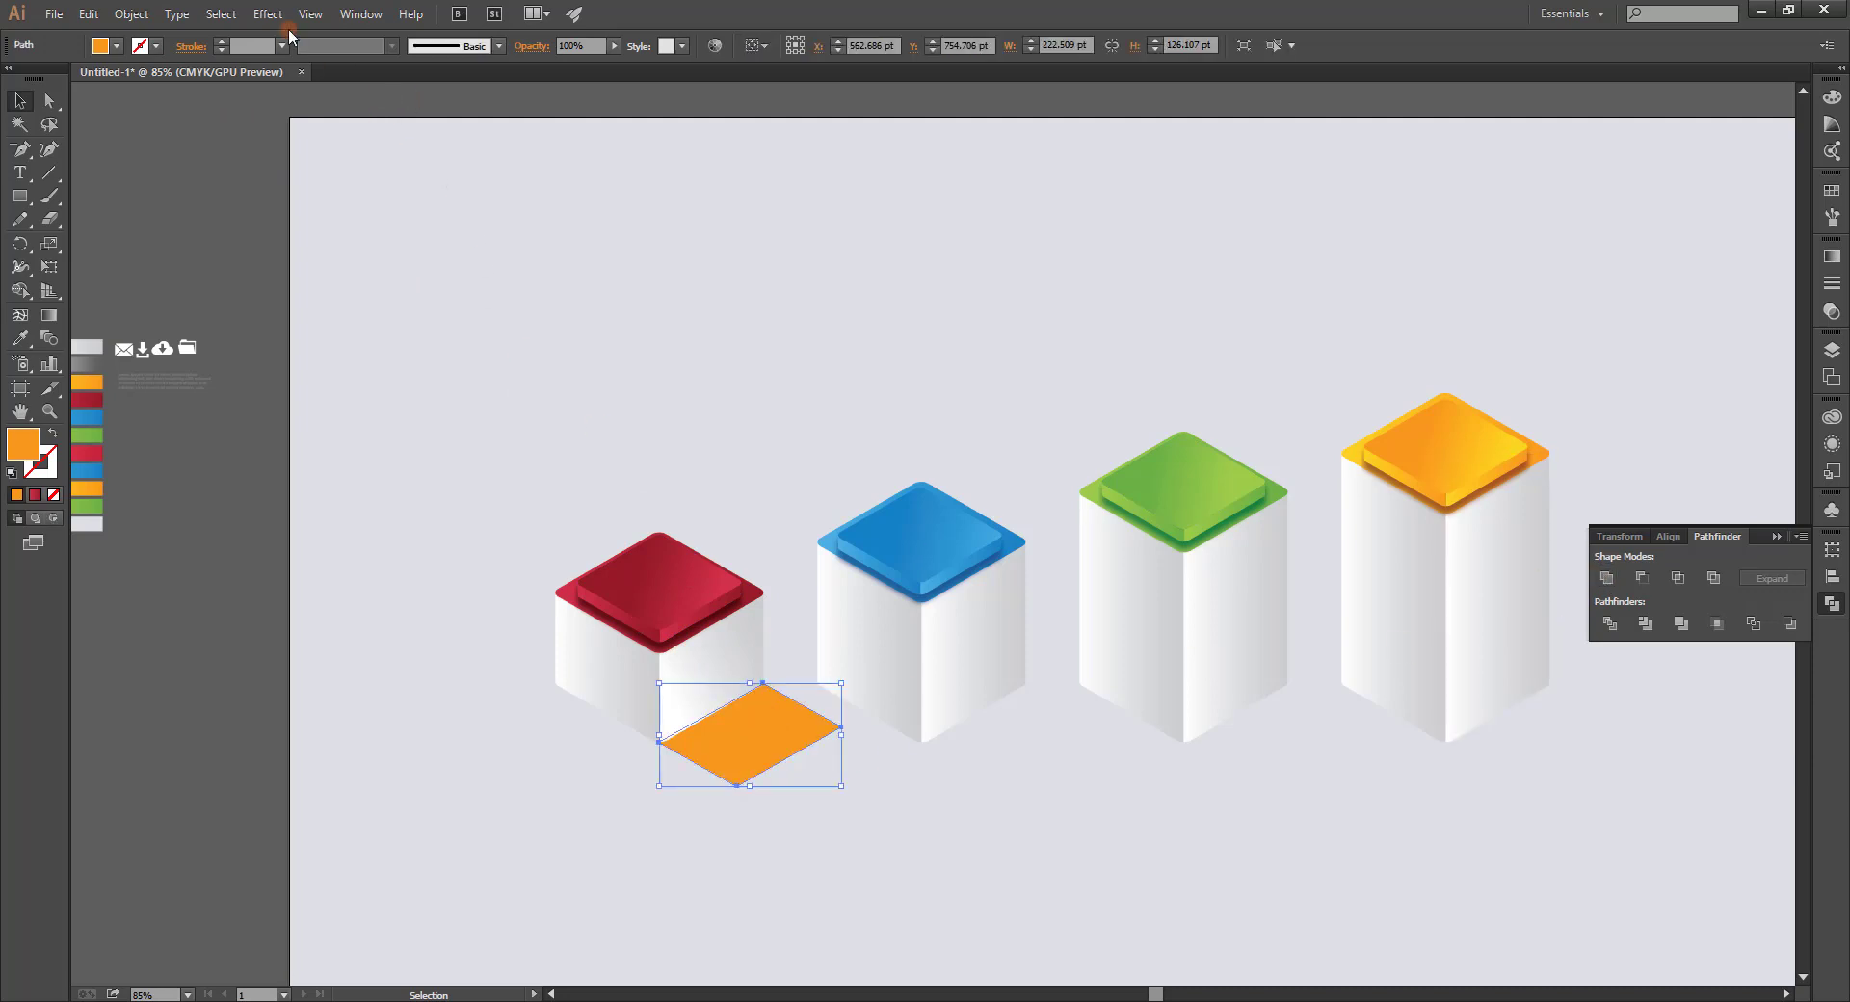
{"action": "left_click", "coordinate": [131, 13]}
{"action": "key", "text": "Escape"}
{"action": "right_click", "coordinate": [754, 702]}
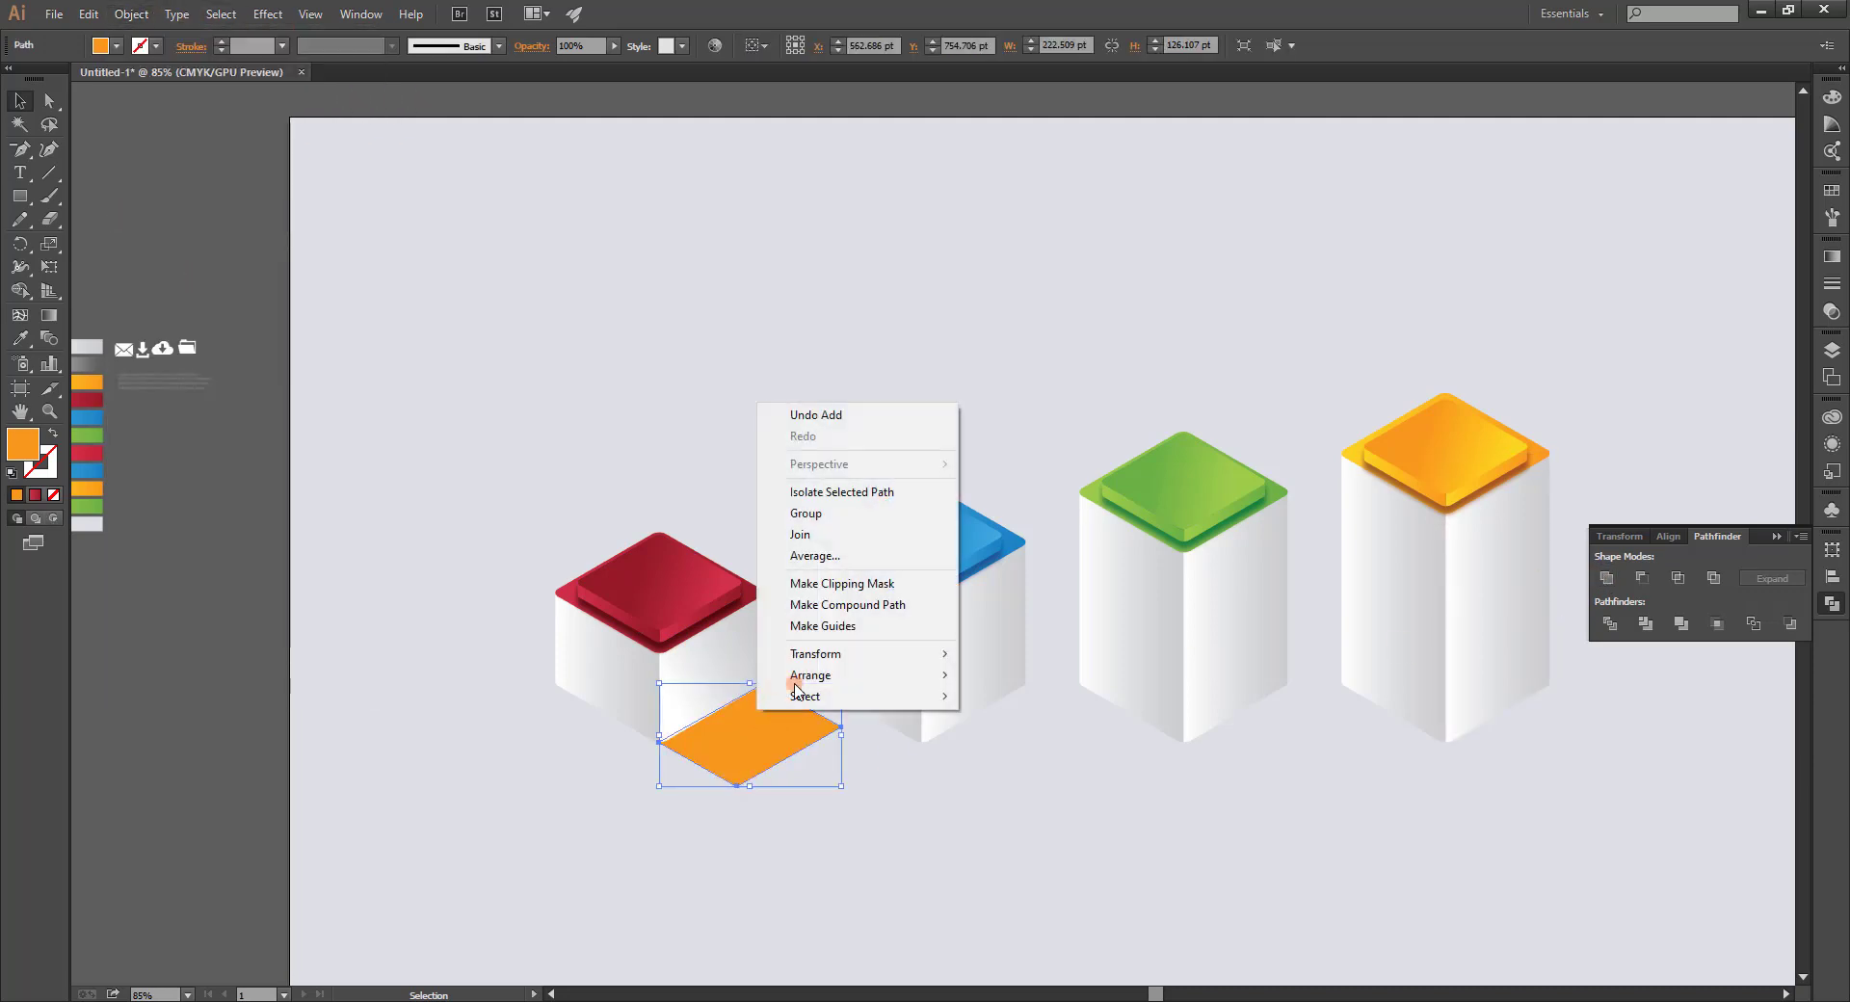
{"action": "left_click", "coordinate": [725, 754]}
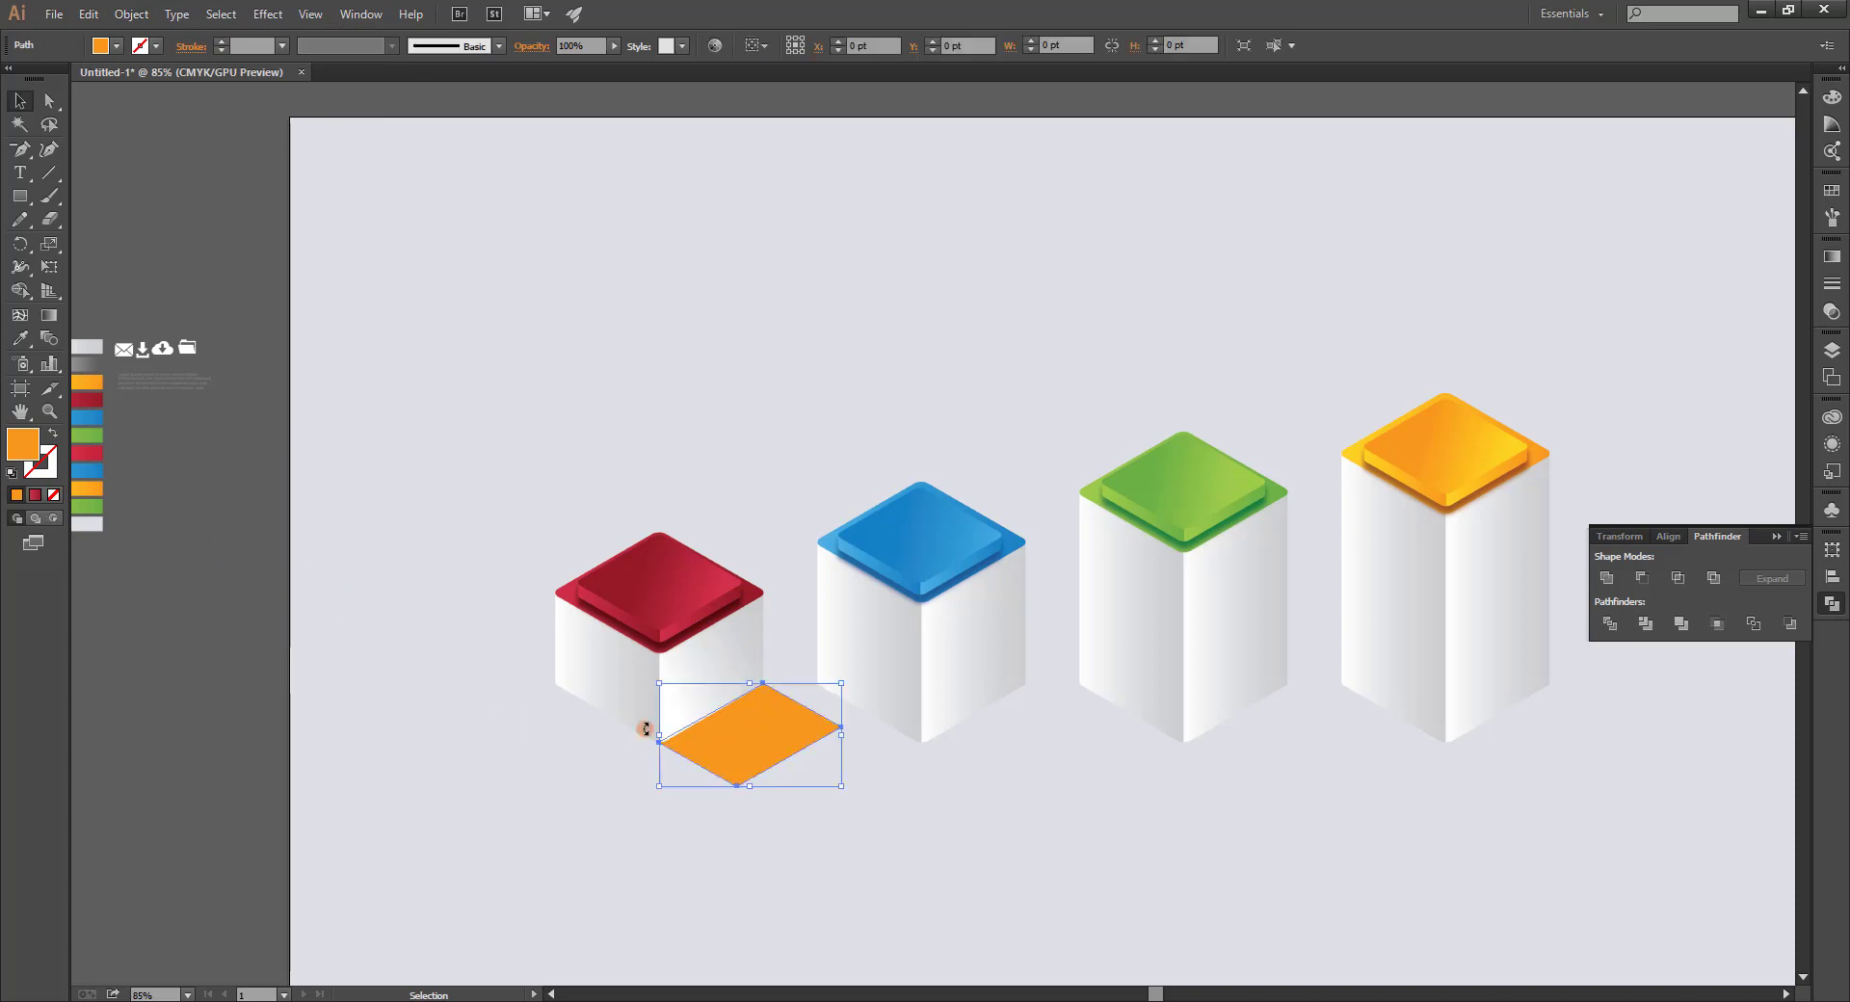
Fill the shape with the grey gradient swatch, running outward from the cube.
{"action": "scroll", "coordinate": [645, 729], "scroll_direction": "left", "scroll_amount": 3}
{"action": "key", "text": "i"}
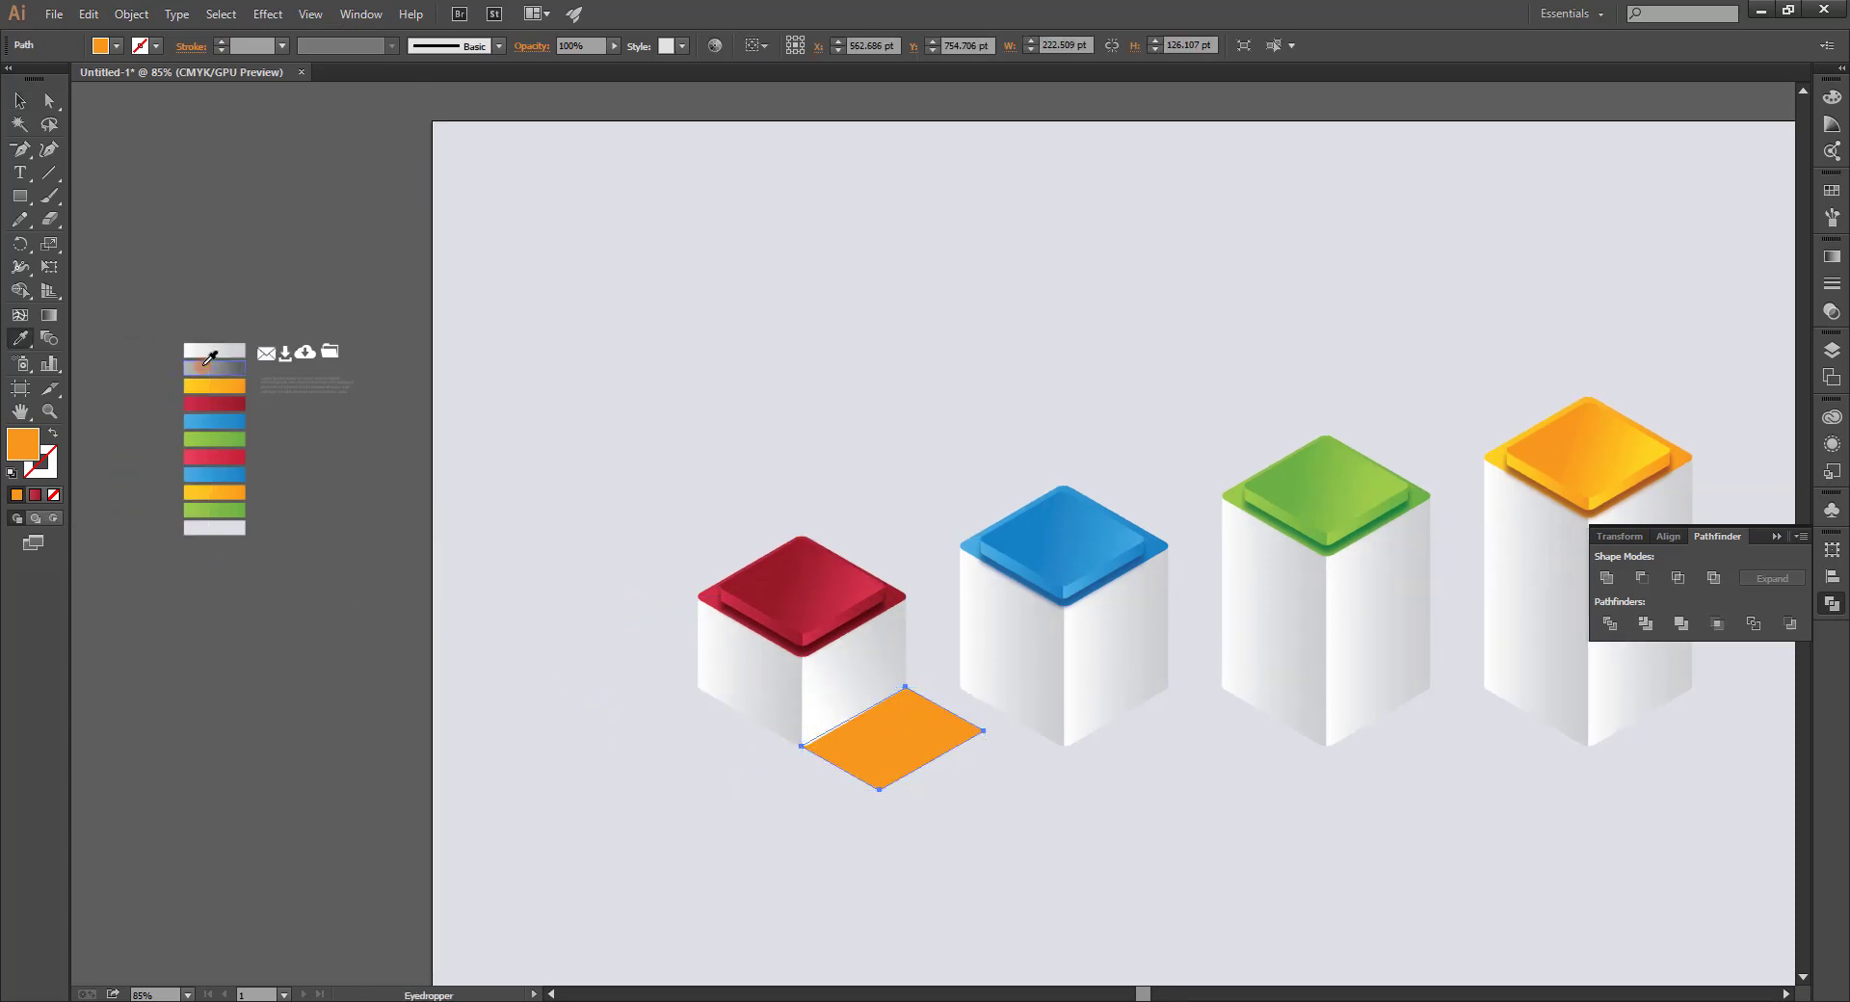
{"action": "left_click", "coordinate": [206, 366]}
{"action": "key", "text": "v"}
{"action": "left_click", "coordinate": [1079, 755]}
{"action": "left_click", "coordinate": [857, 750]}
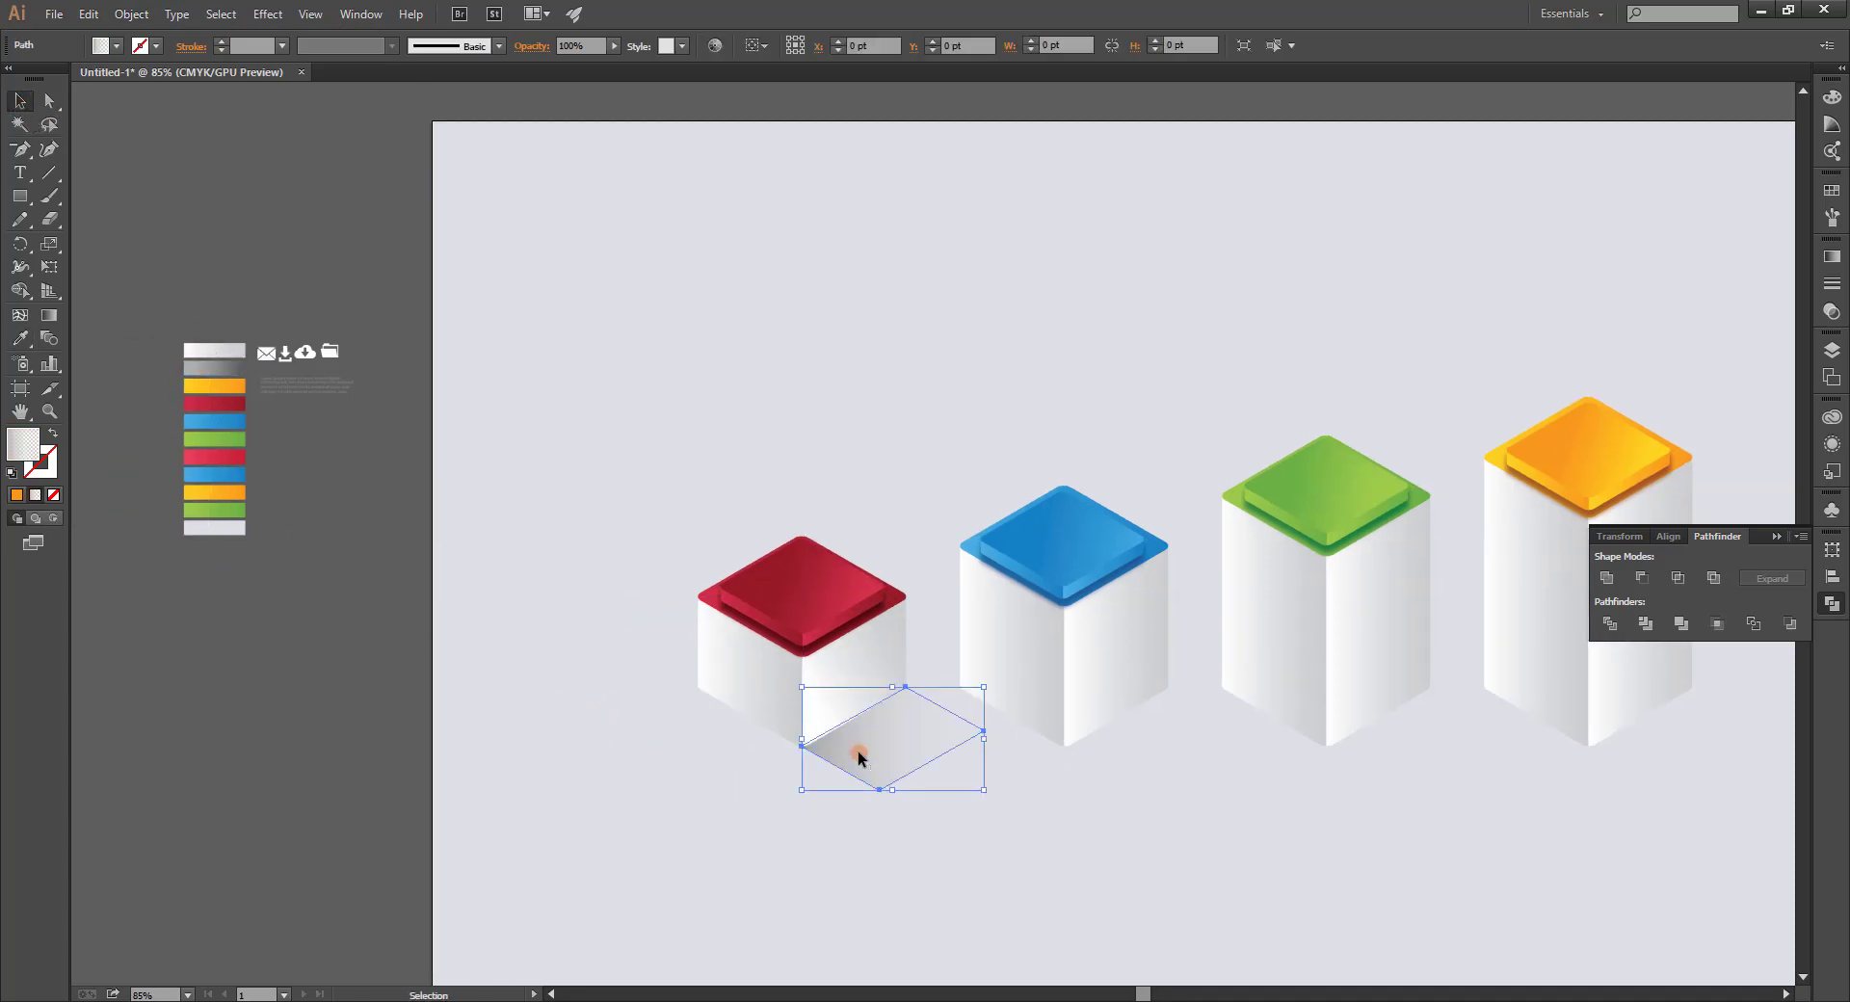
{"action": "key", "text": "g"}
{"action": "left_click_drag", "start_coordinate": [864, 706], "coordinate": [937, 764]}
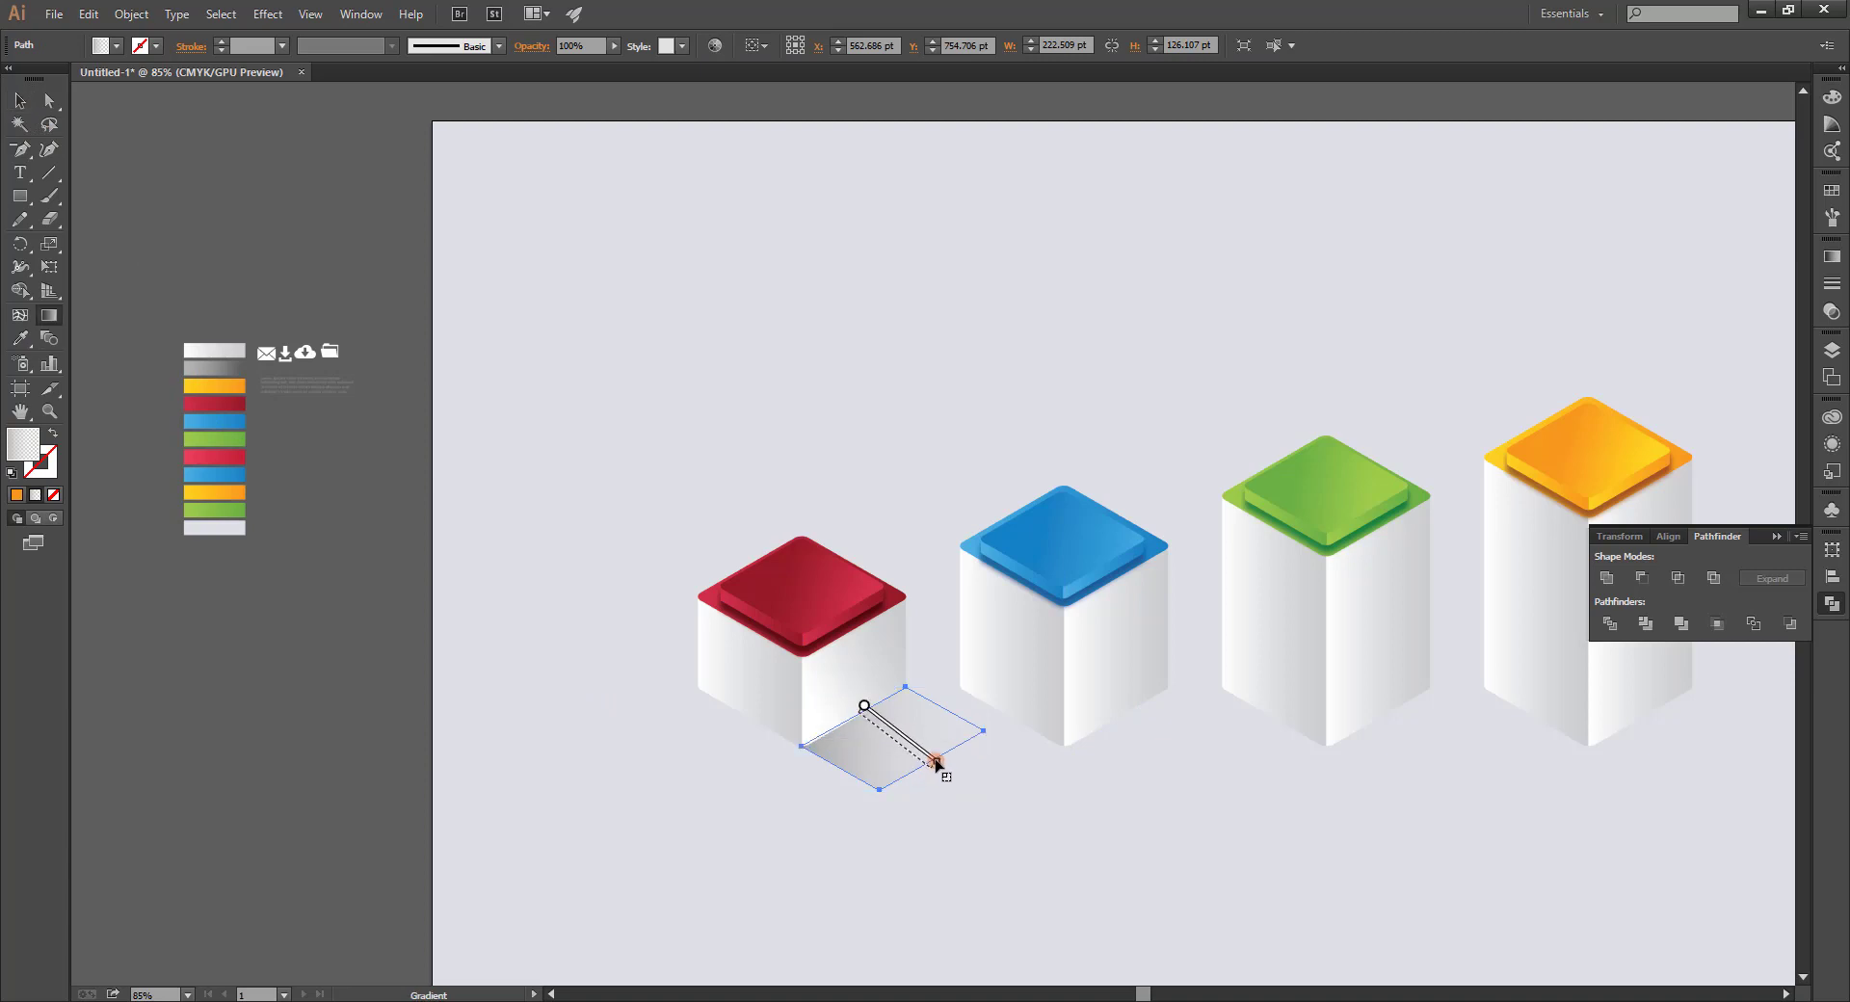
{"action": "key", "text": "v"}
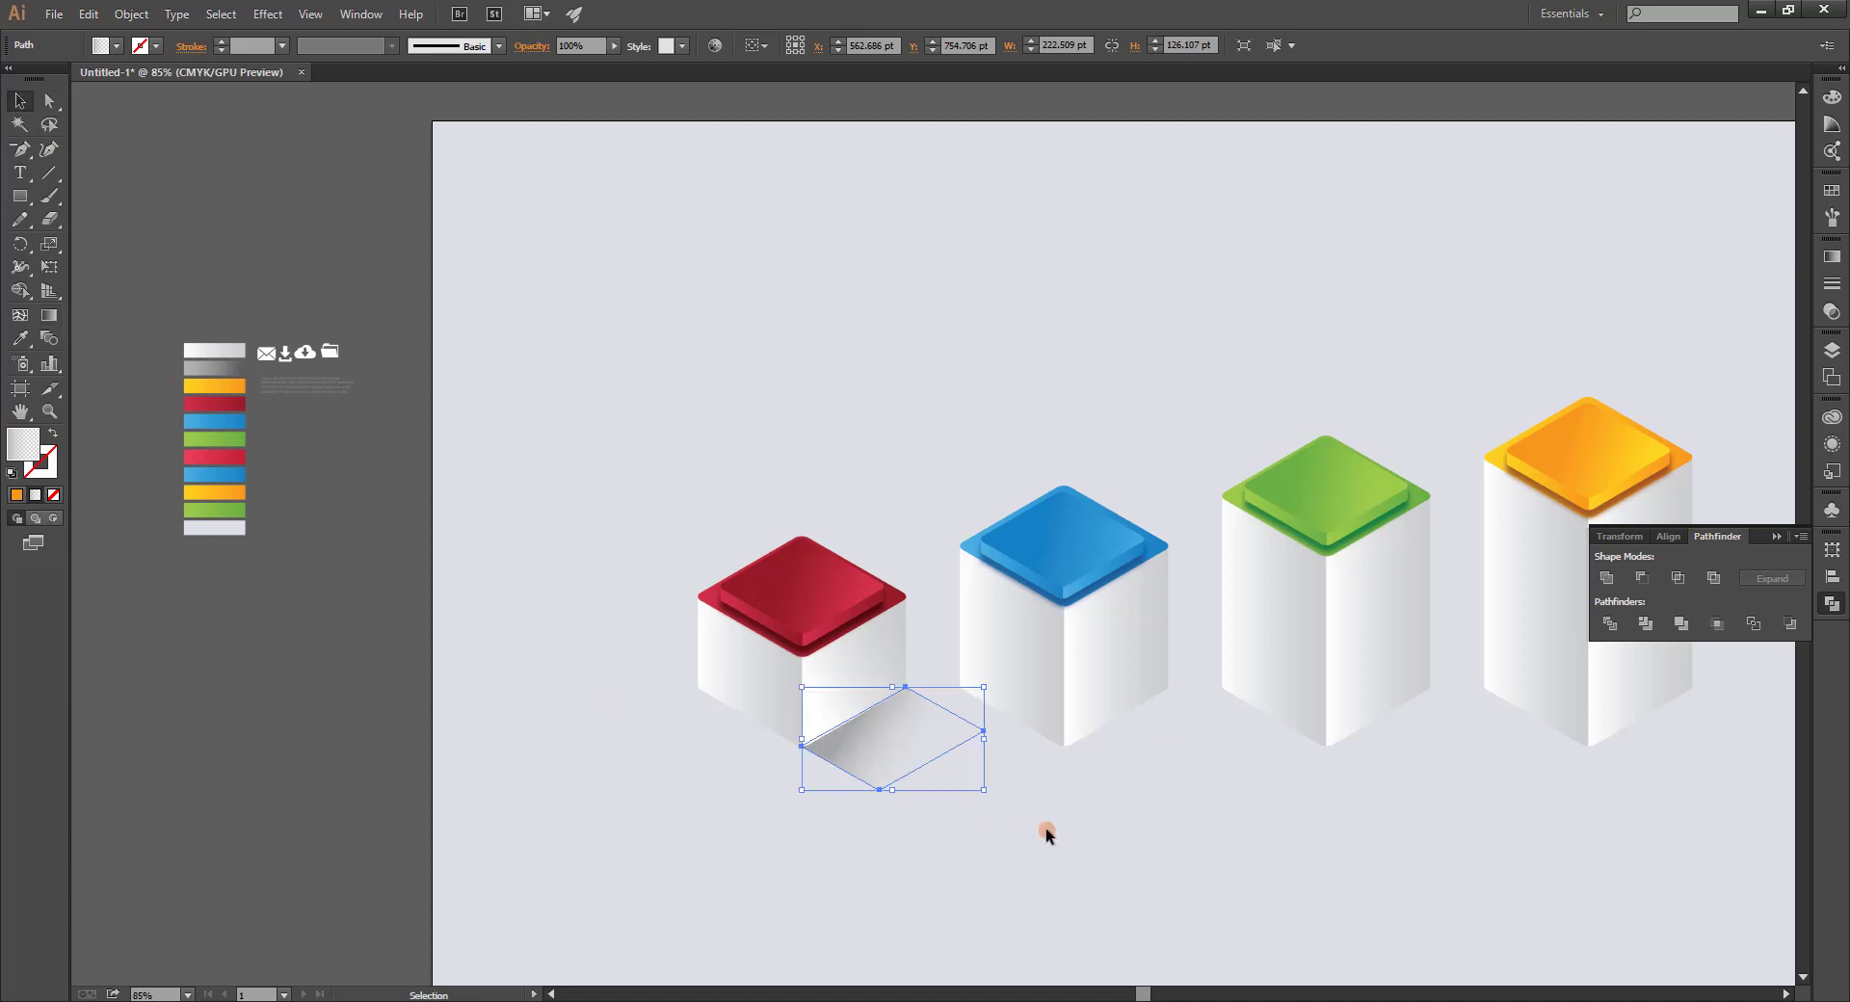
Alt-drag a copy of the shadow toward the blue cube.
{"action": "left_click", "coordinate": [1046, 834]}
{"action": "scroll", "coordinate": [892, 859], "scroll_direction": "right", "scroll_amount": 2}
{"action": "mouse_move", "coordinate": [748, 792]}
{"action": "left_mouse_down"}
{"action": "mouse_move", "coordinate": [984, 802]}
{"action": "mouse_move", "coordinate": [928, 800]}
{"action": "left_mouse_up"}
Place shadow copies under the blue, green and orange cubes, with the cubes brought to front.
{"action": "left_click_drag", "start_coordinate": [1119, 839], "coordinate": [913, 847]}
{"action": "left_click_drag", "start_coordinate": [601, 479], "coordinate": [1301, 650]}
{"action": "right_click", "coordinate": [1301, 651]}
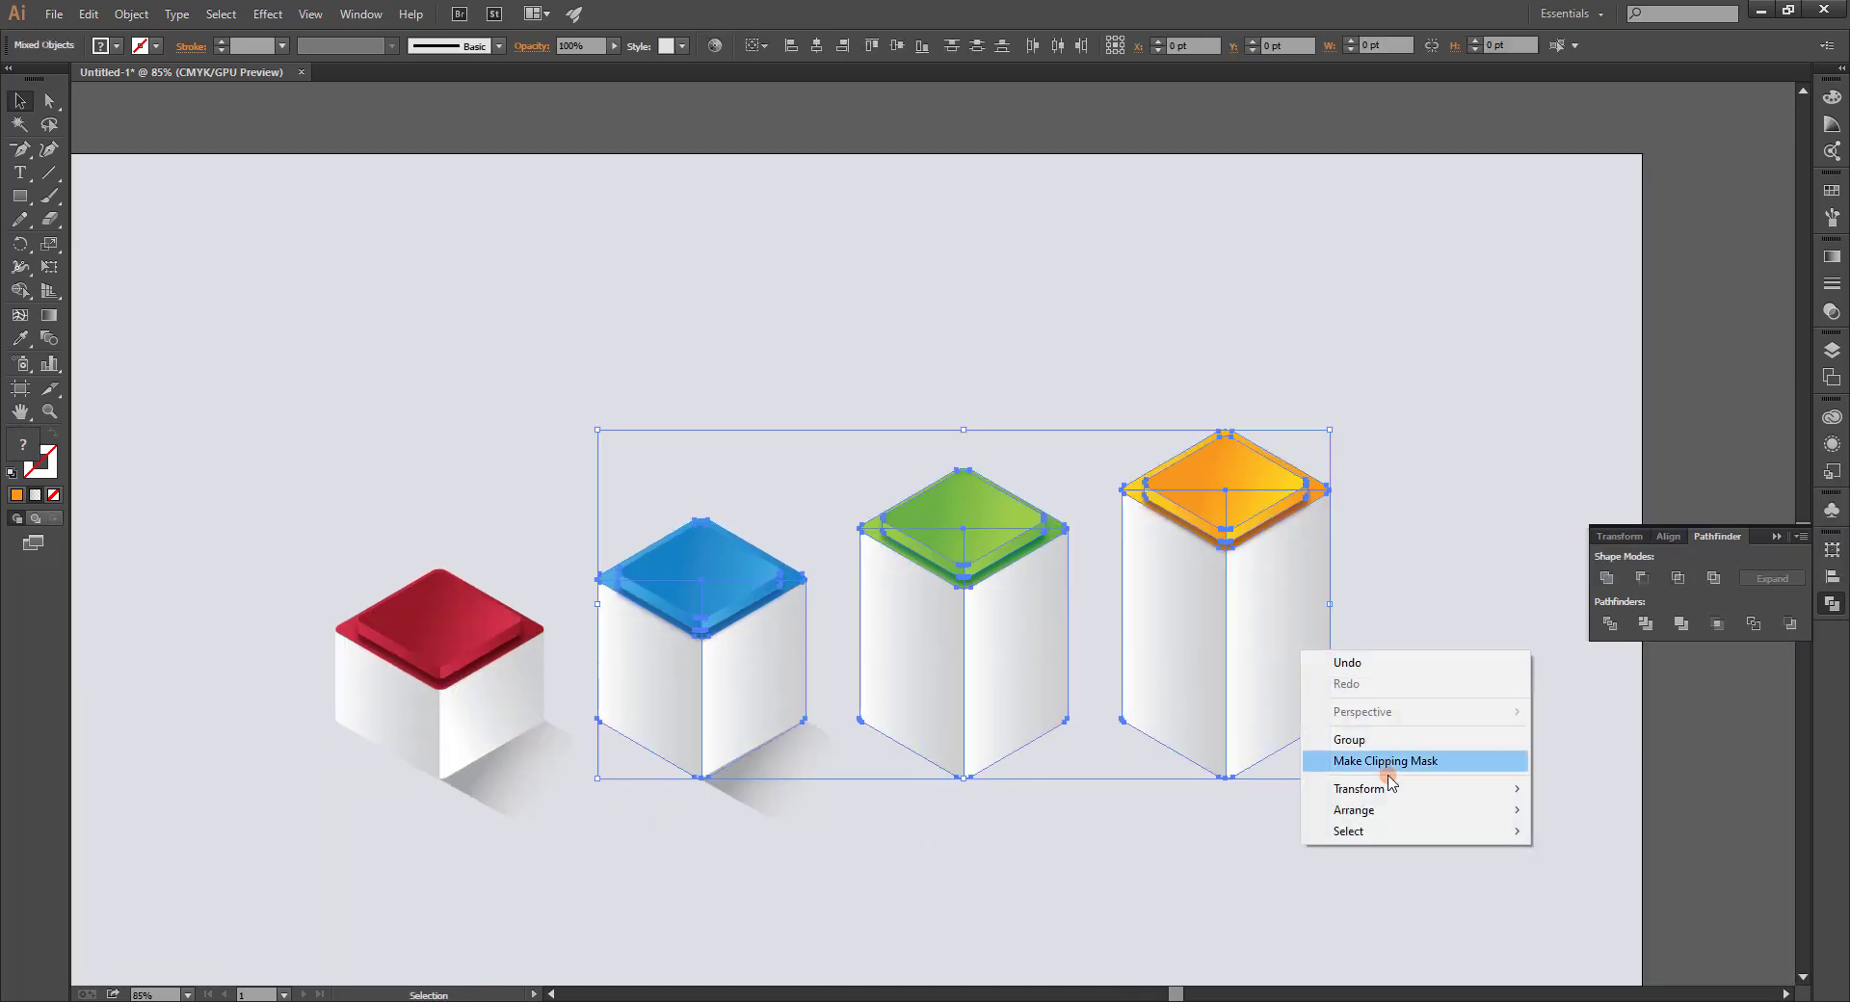
{"action": "left_click", "coordinate": [1571, 810]}
{"action": "left_click", "coordinate": [853, 807]}
{"action": "left_click_drag", "start_coordinate": [914, 808], "coordinate": [1321, 793]}
{"action": "left_click", "coordinate": [1466, 755]}
{"action": "left_click", "coordinate": [1778, 545]}
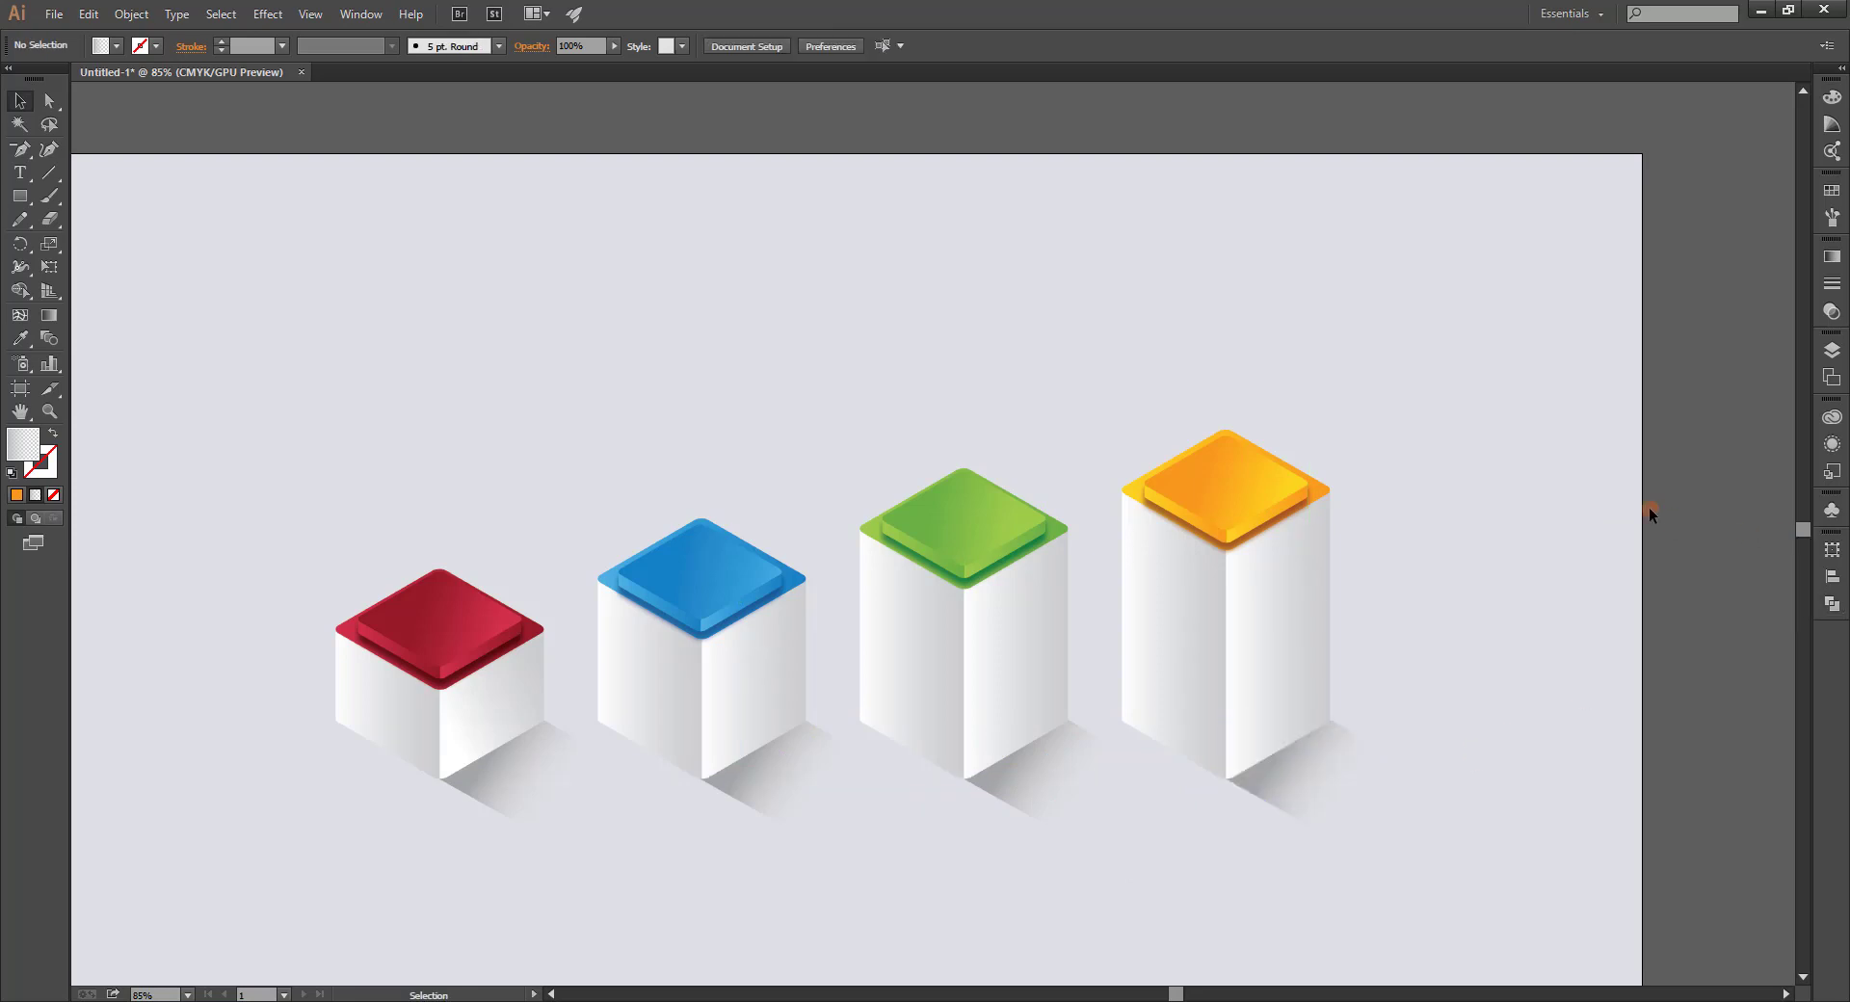
Shift all four cubes and their shadows slightly right and down.
{"action": "key", "text": "ctrl+0"}
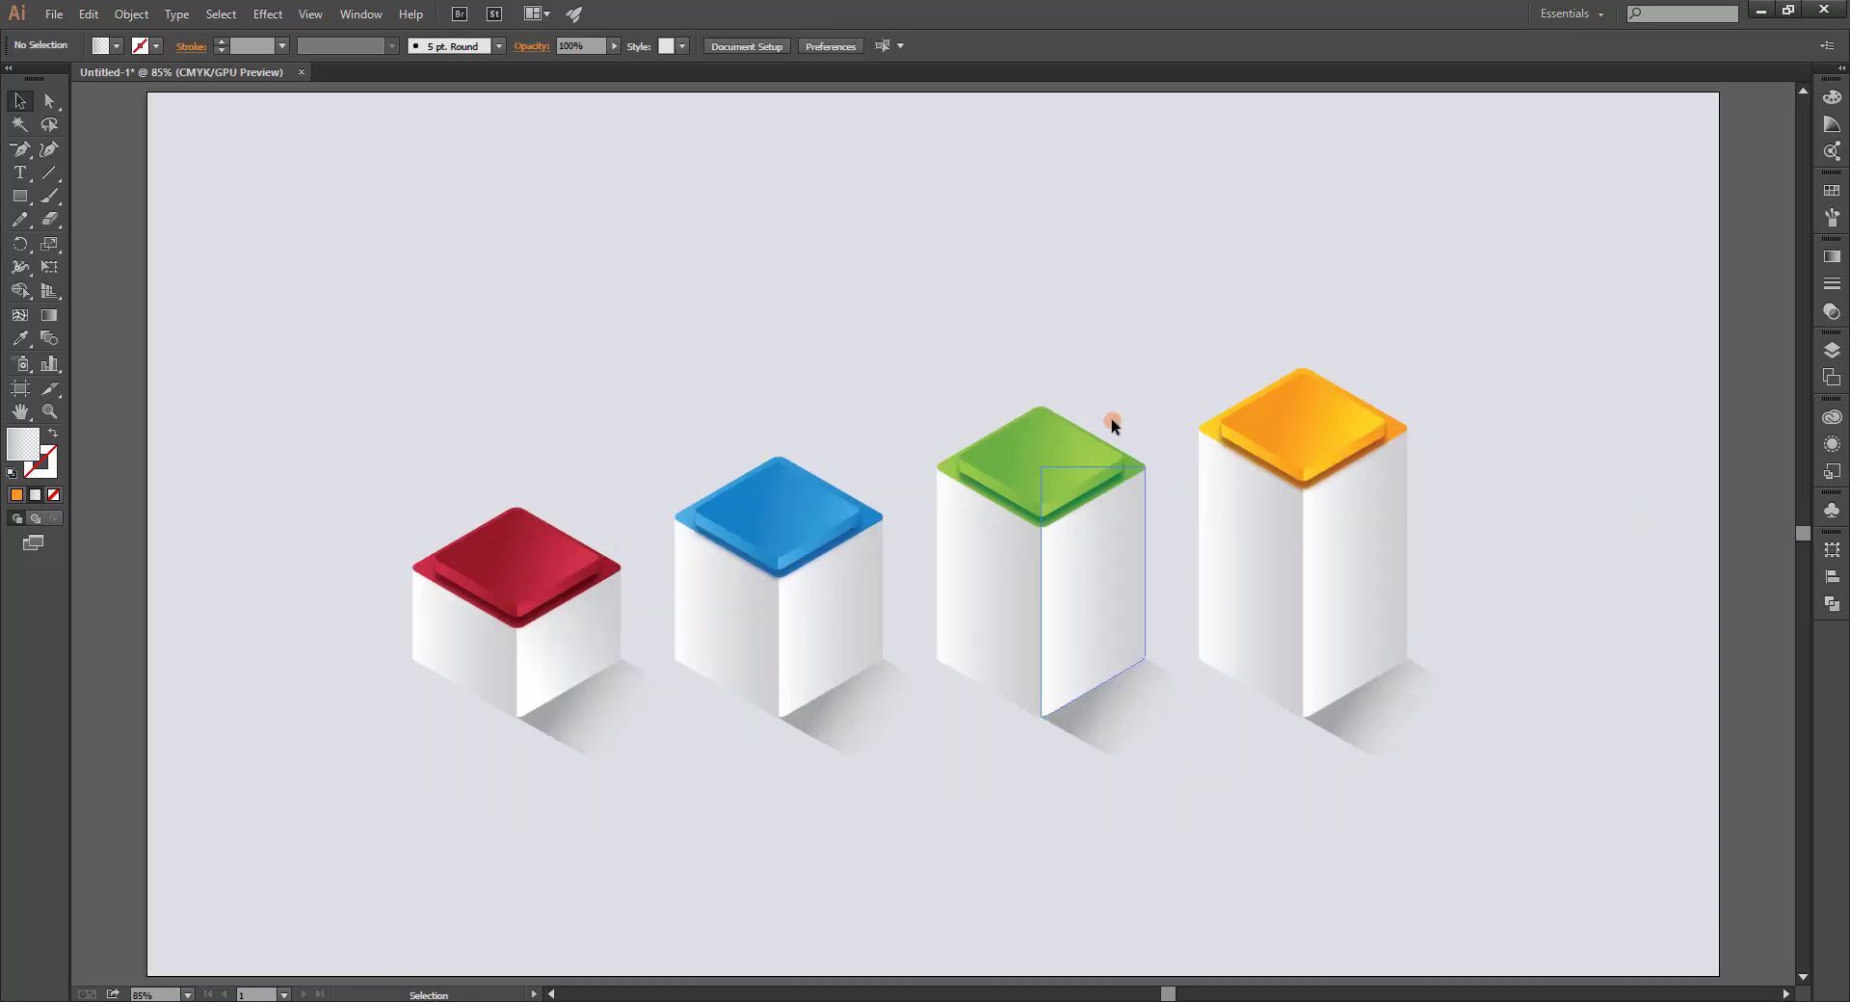
{"action": "left_click_drag", "start_coordinate": [413, 398], "coordinate": [1433, 743]}
{"action": "left_click_drag", "start_coordinate": [1344, 628], "coordinate": [1362, 641]}
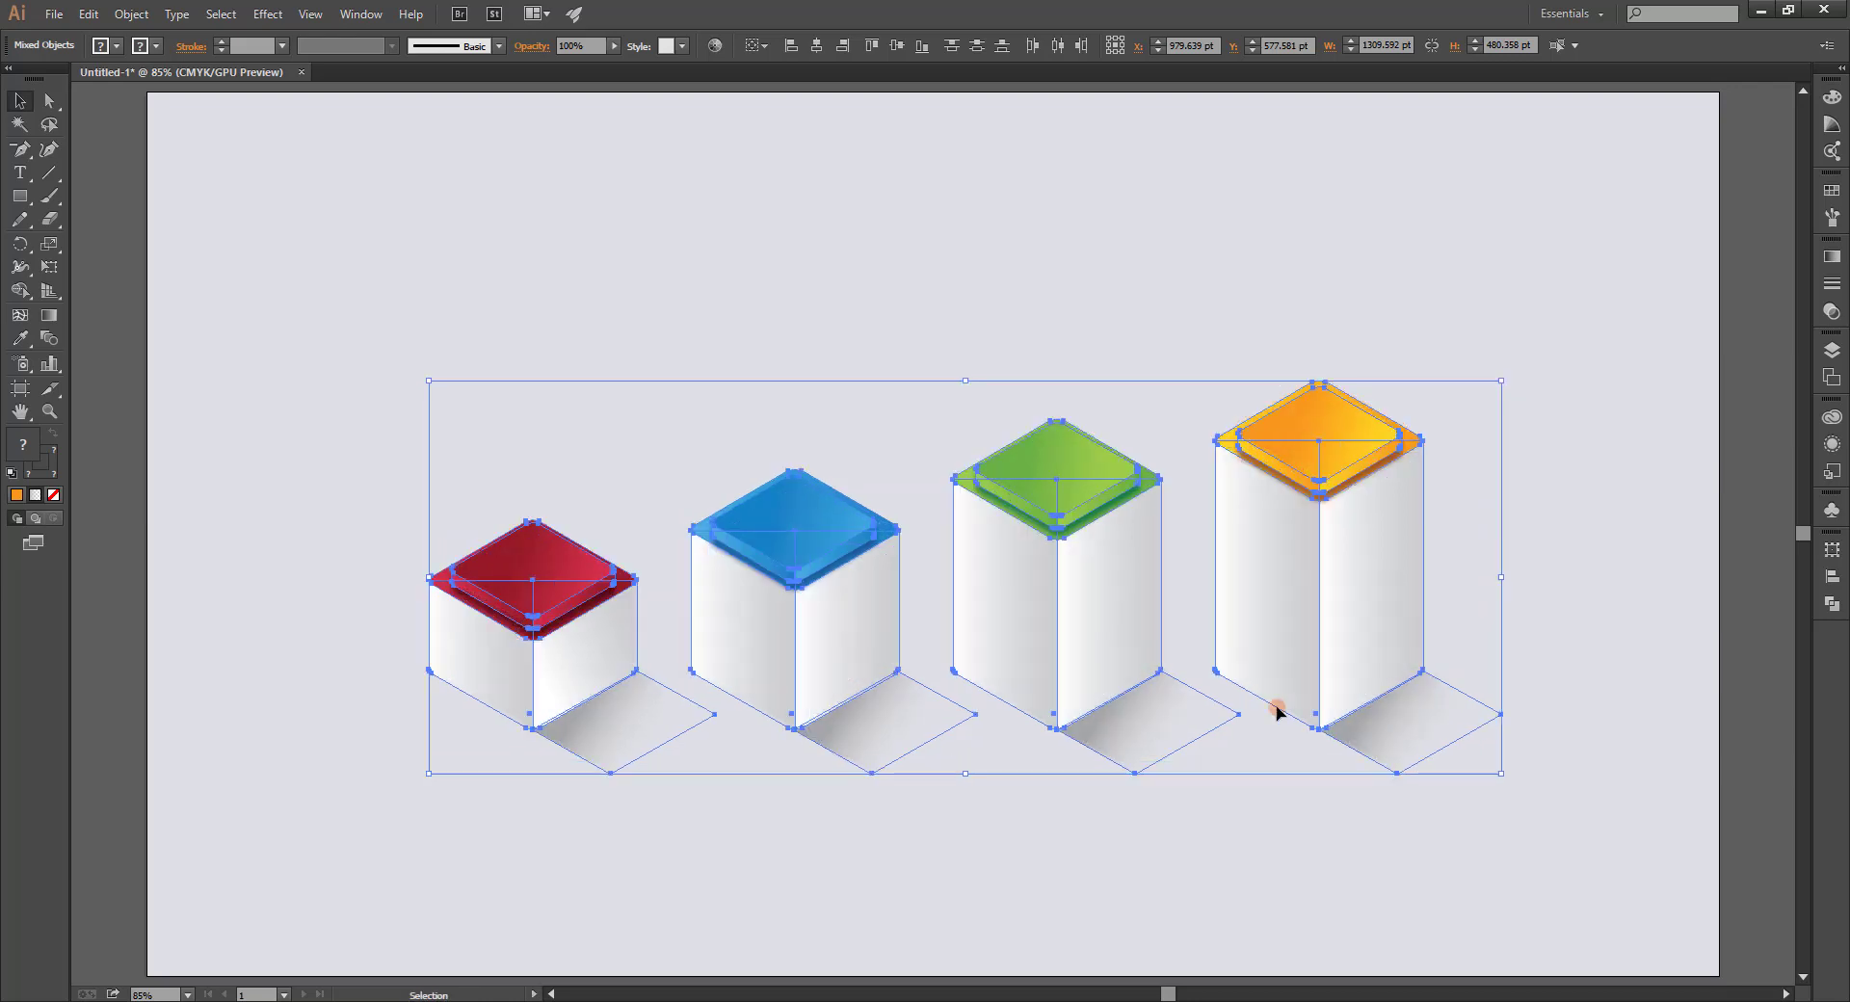
{"action": "left_click", "coordinate": [1210, 796]}
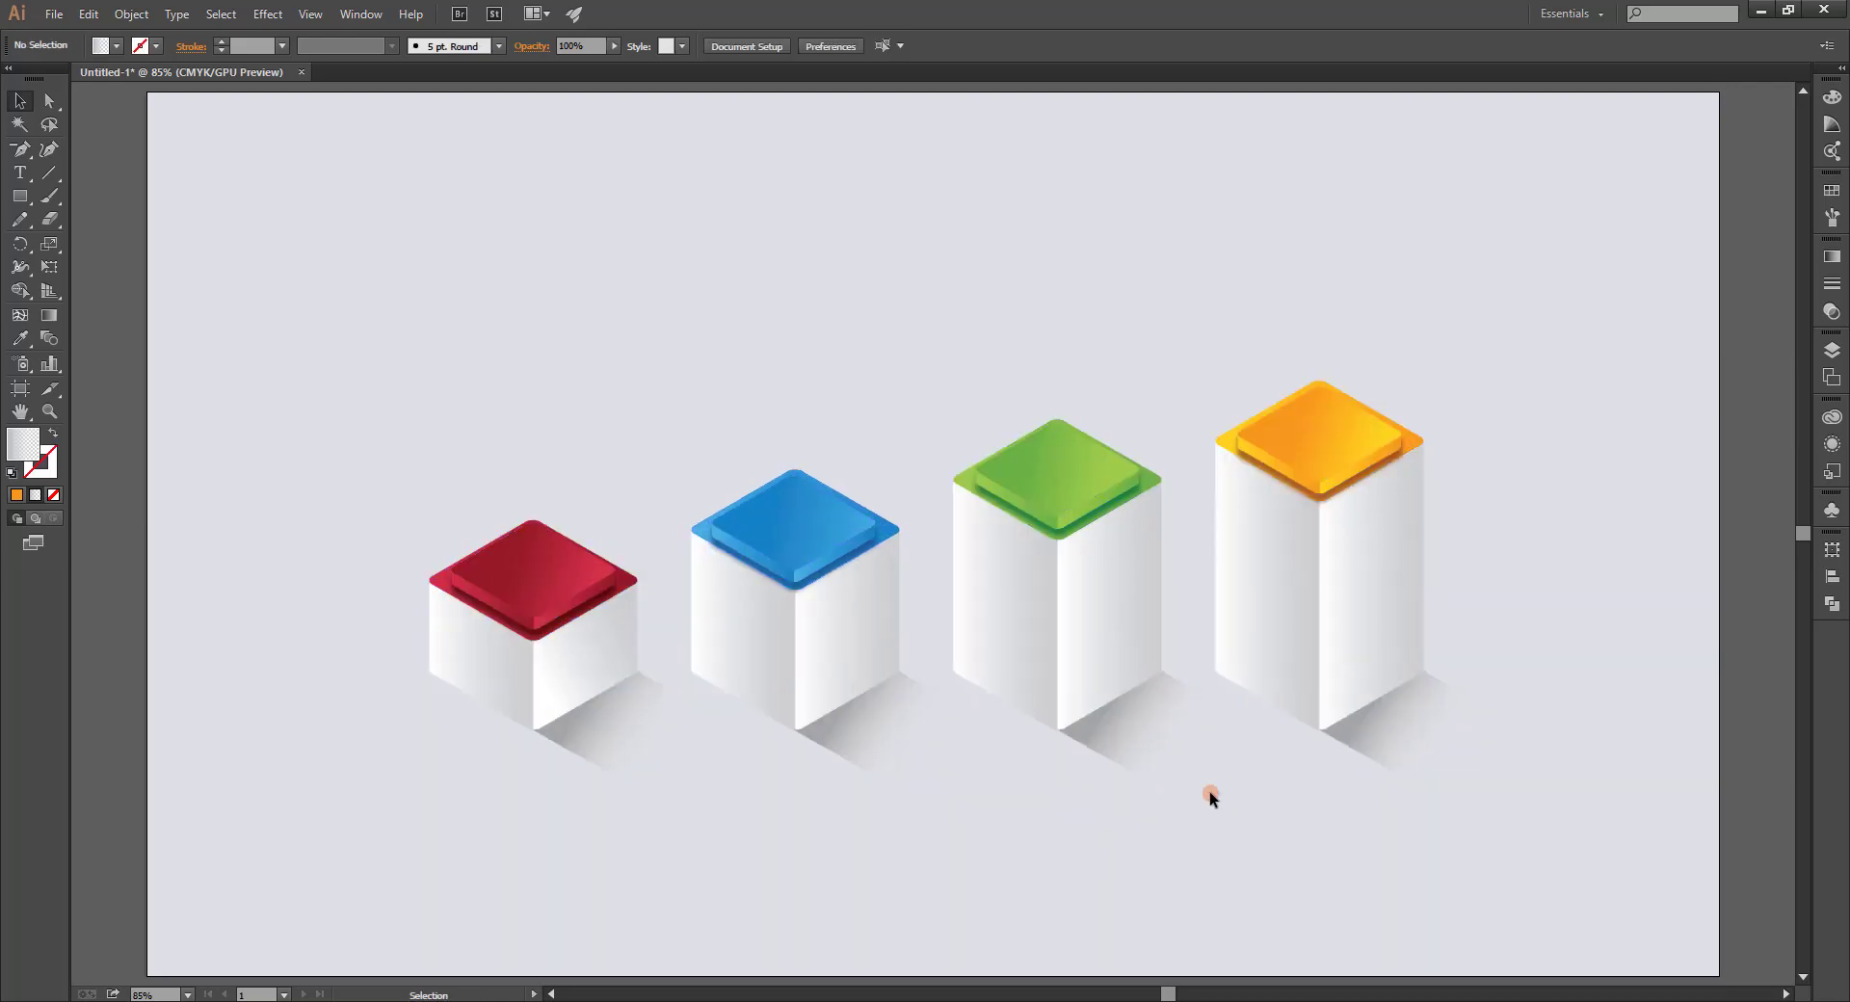
{"action": "left_click", "coordinate": [20, 174]}
Type the two-line label 'STEP NO 01' above the red cube and centre-align it.
{"action": "left_click", "coordinate": [569, 307]}
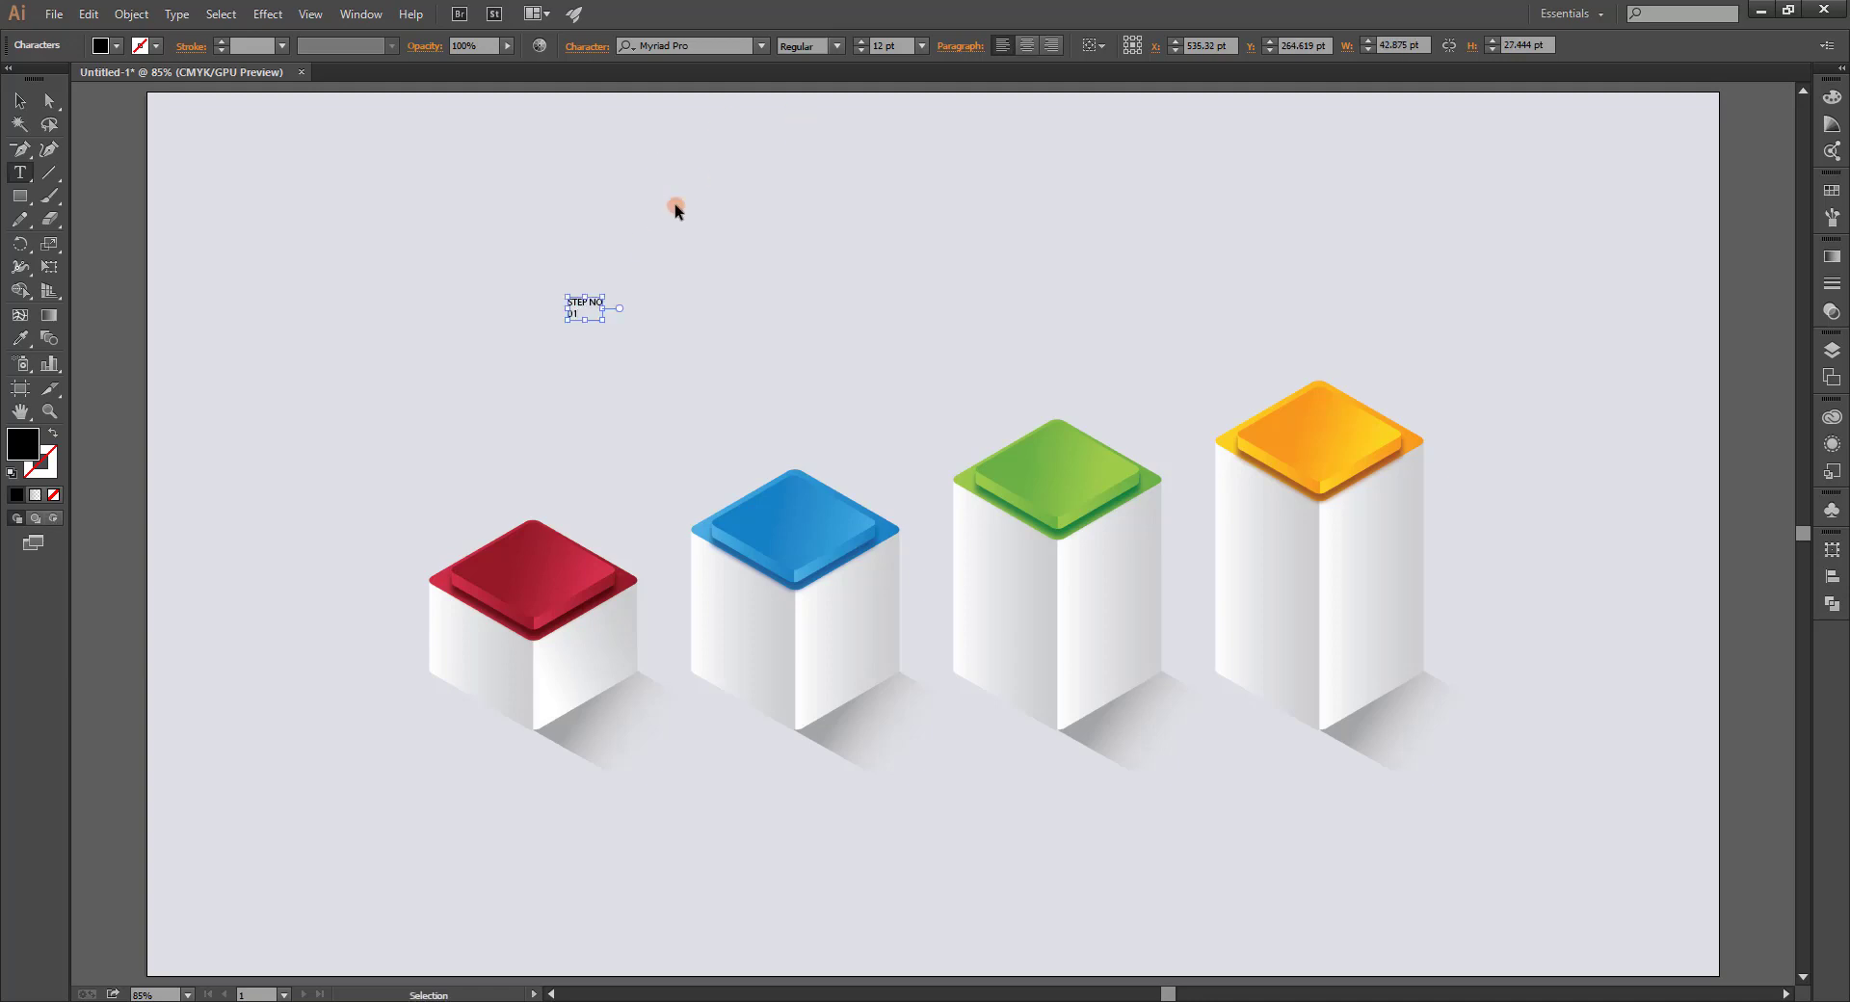
{"action": "left_click", "coordinate": [1029, 46]}
{"action": "key", "text": "ctrl+a"}
{"action": "left_click", "coordinate": [1029, 44]}
{"action": "left_click", "coordinate": [21, 99]}
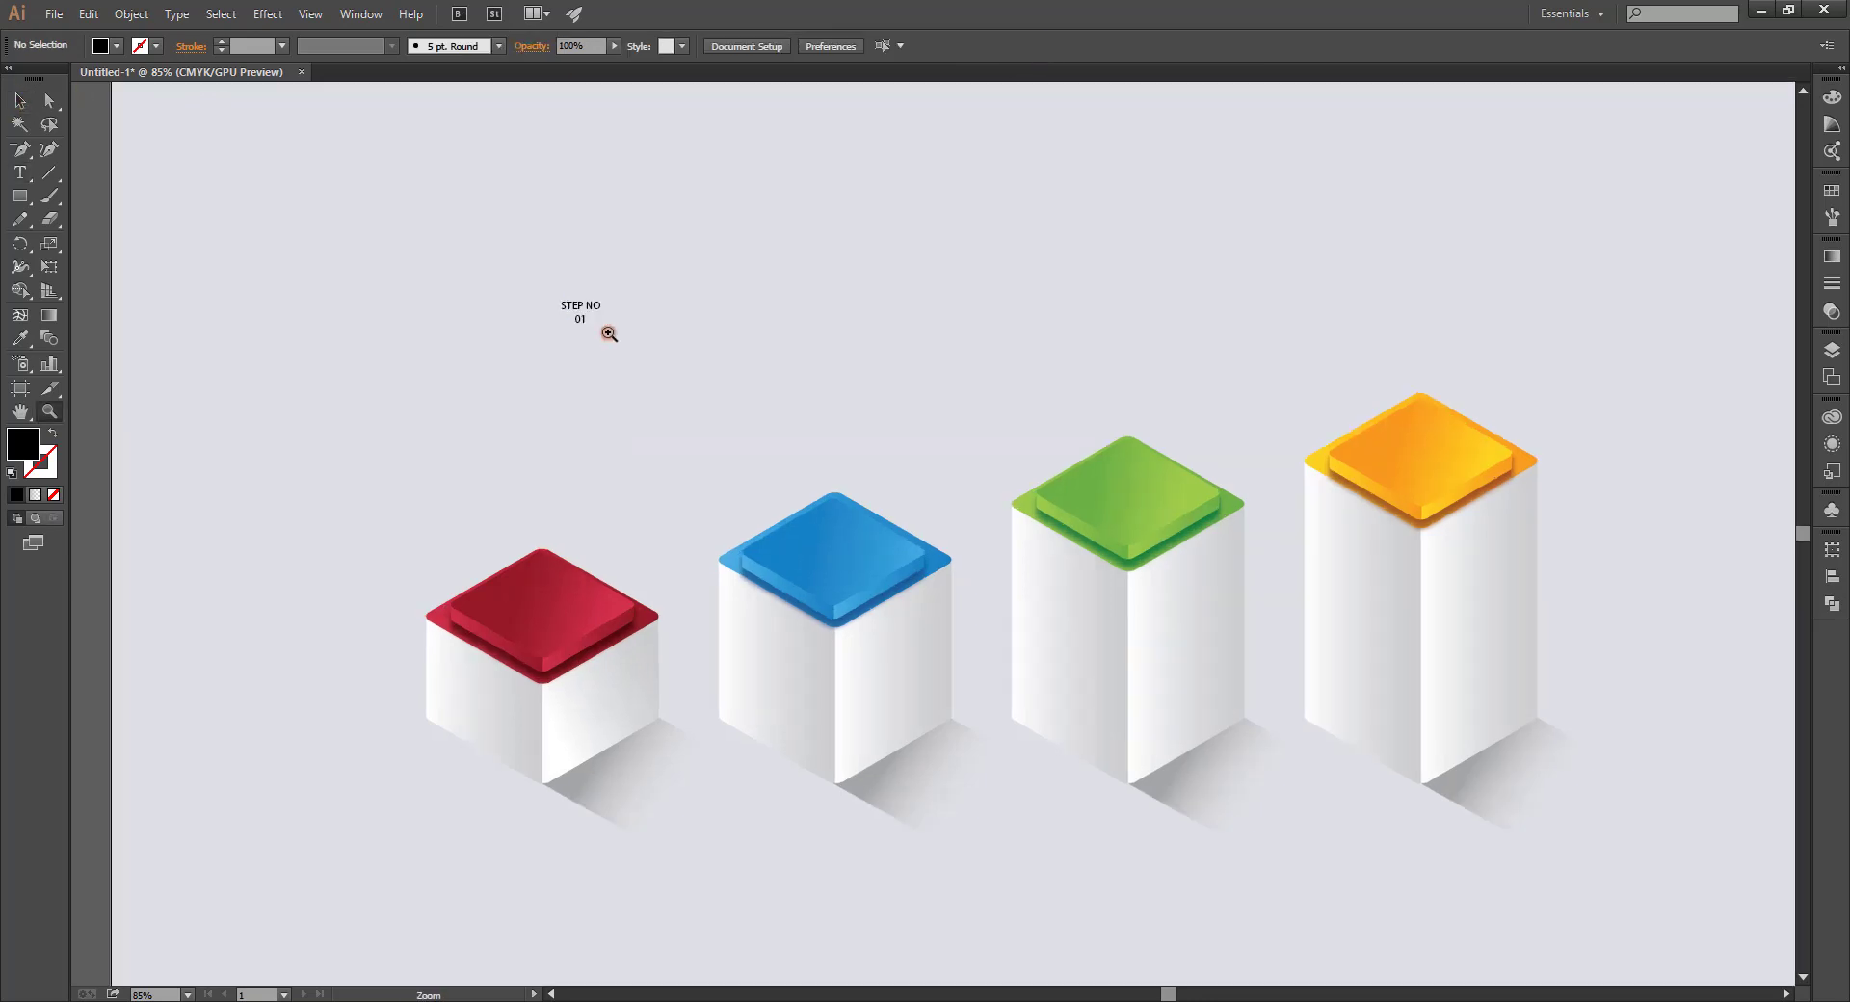
{"action": "scroll", "coordinate": [607, 330], "scroll_direction": "up", "scroll_amount": 4}
{"action": "left_click", "coordinate": [723, 343]}
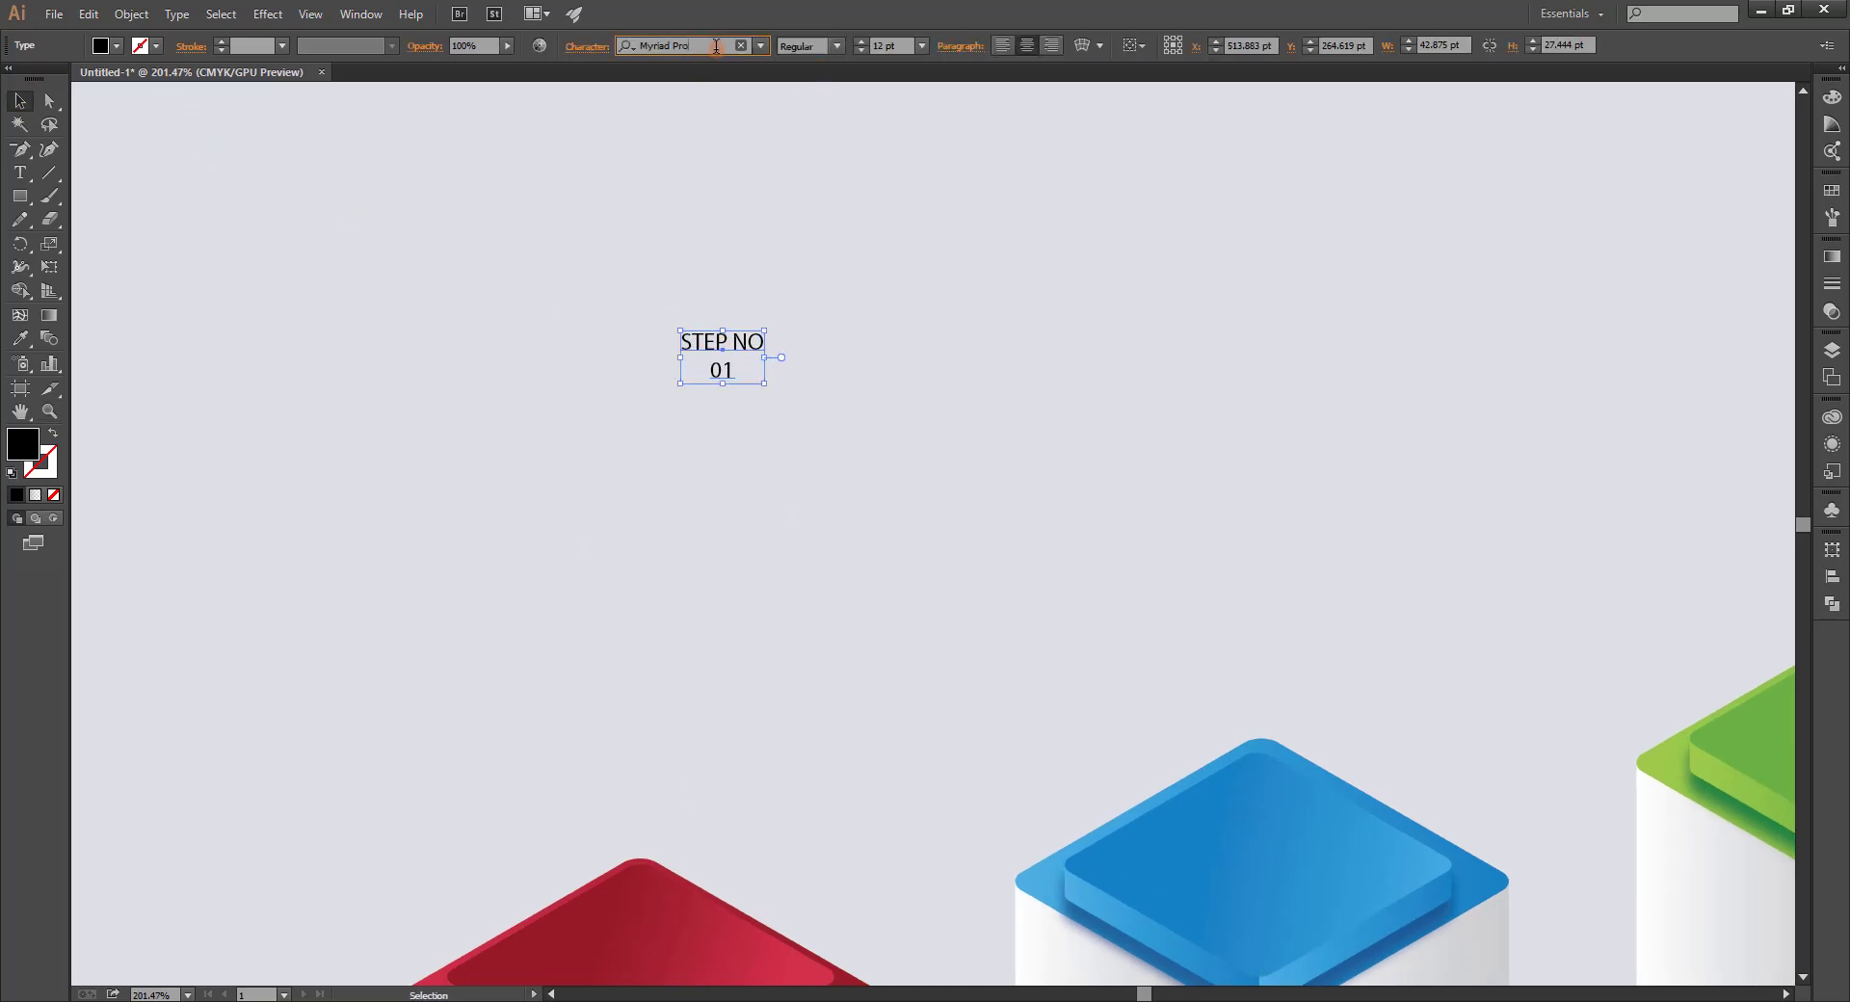
Set the label font to Open Sans Bold and enlarge '01' to 44 pt.
{"action": "type", "text": "open"}
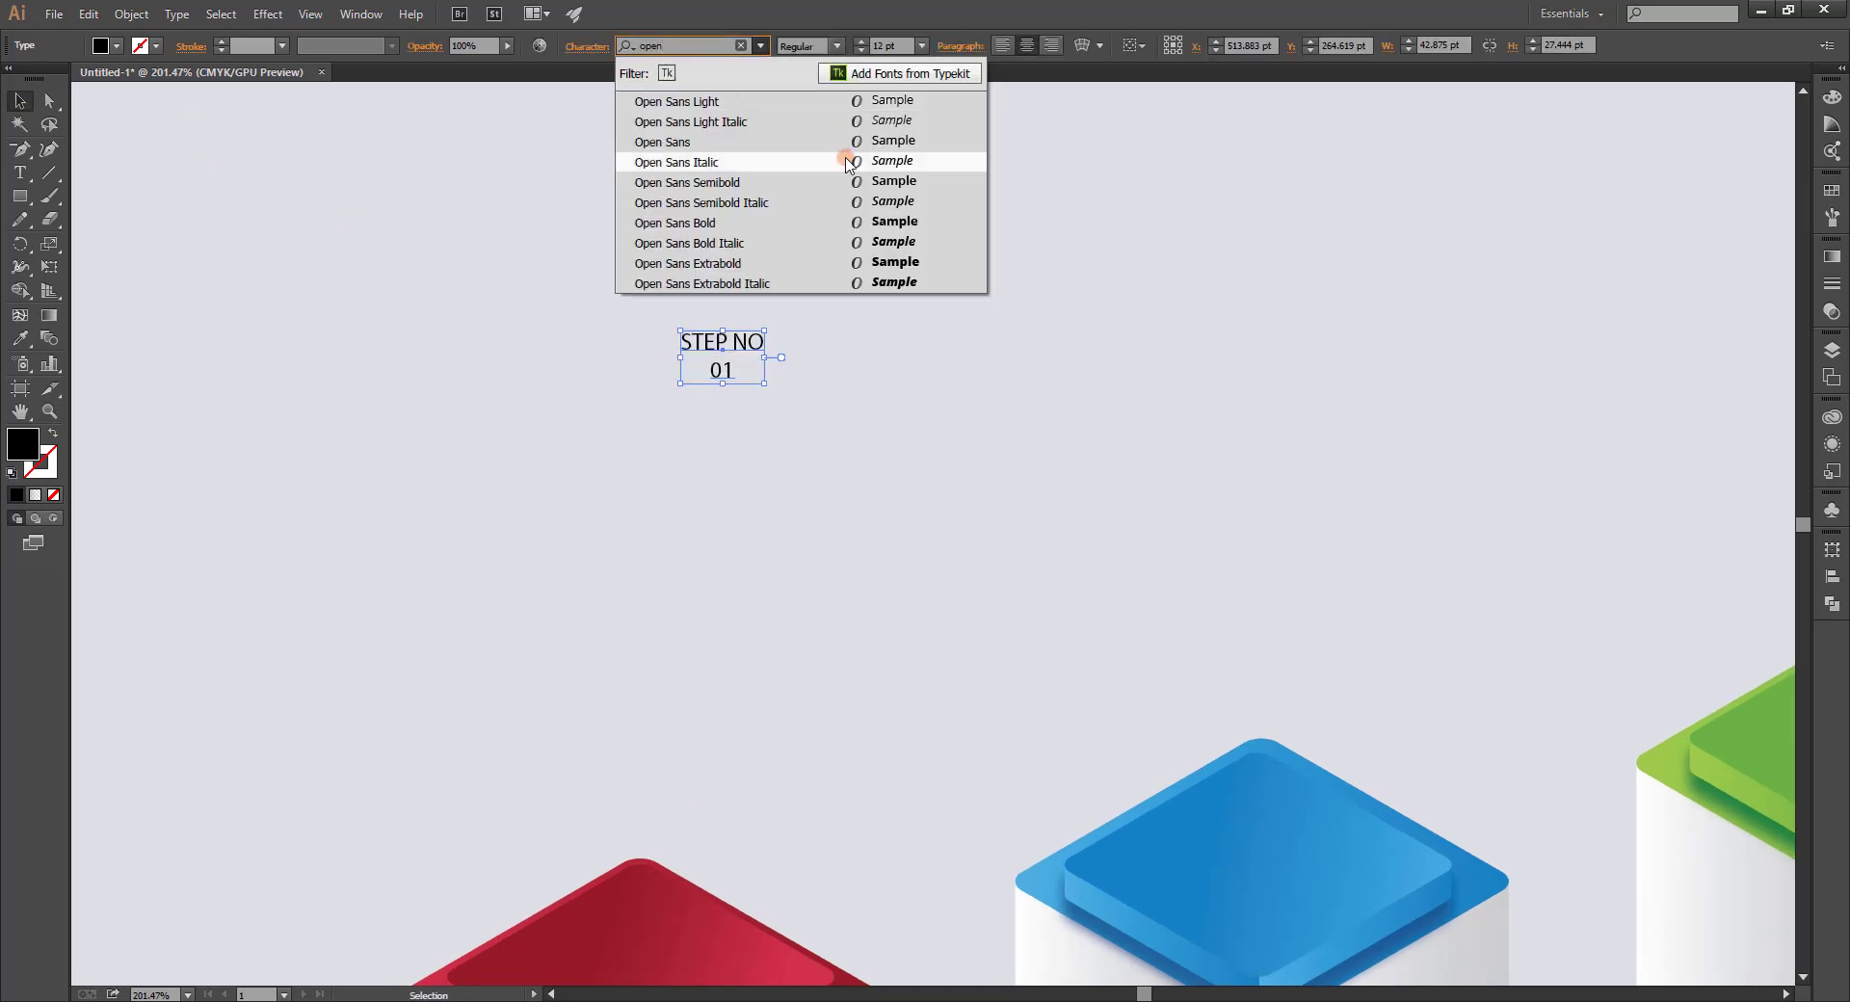
{"action": "left_click", "coordinate": [901, 223]}
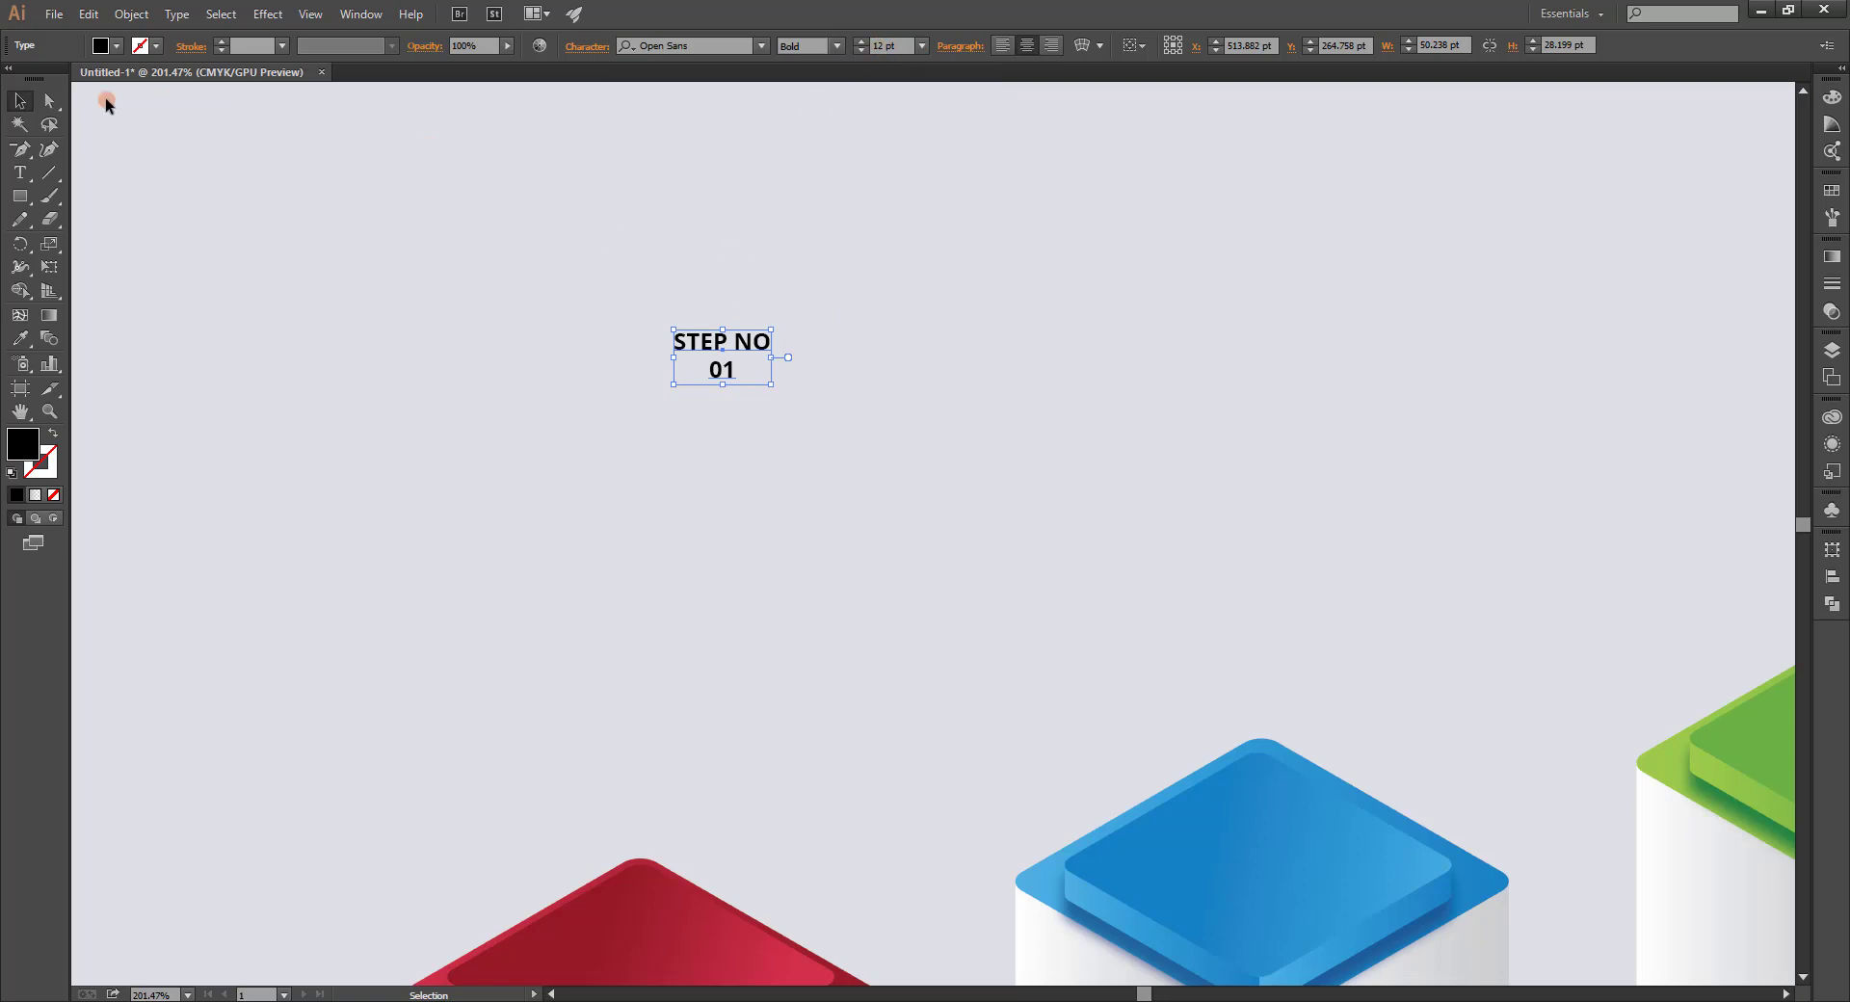
{"action": "left_click", "coordinate": [19, 172]}
{"action": "double_click", "coordinate": [722, 370]}
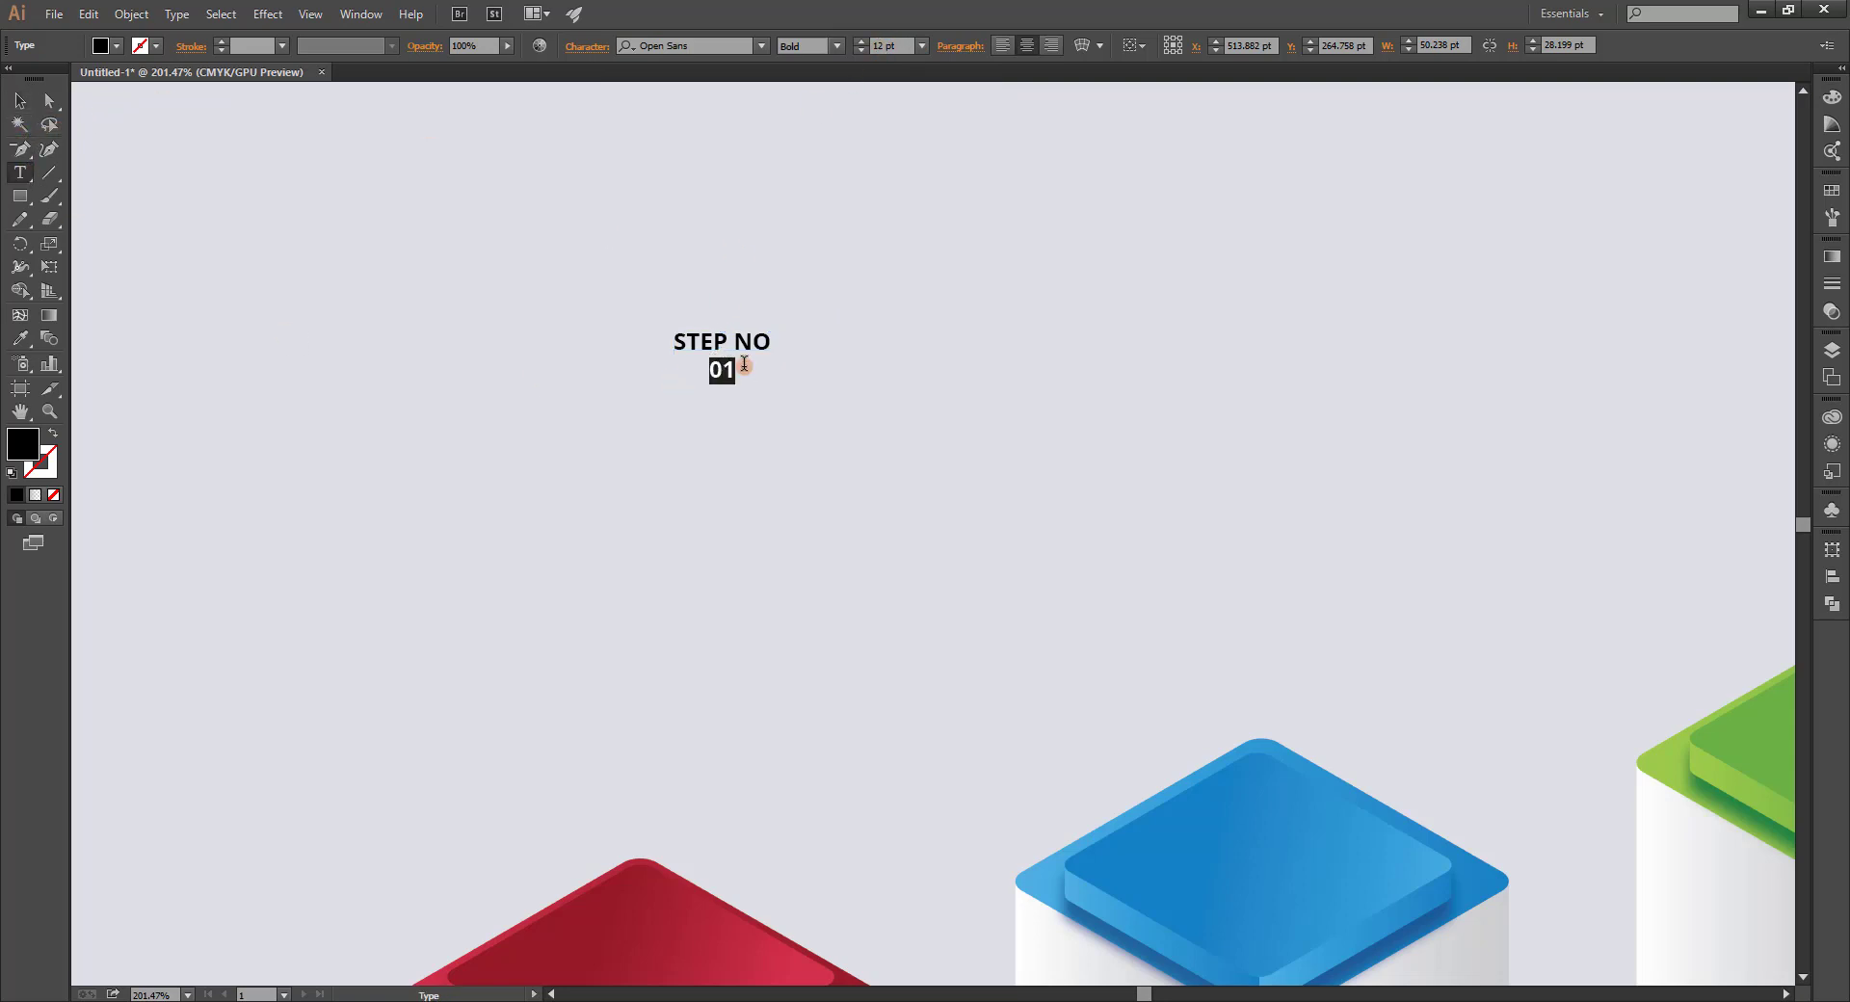
{"action": "left_click", "coordinate": [889, 45]}
{"action": "scroll", "coordinate": [889, 45], "scroll_direction": "up", "scroll_amount": 2}
{"action": "scroll", "coordinate": [890, 46], "scroll_direction": "up", "scroll_amount": 10}
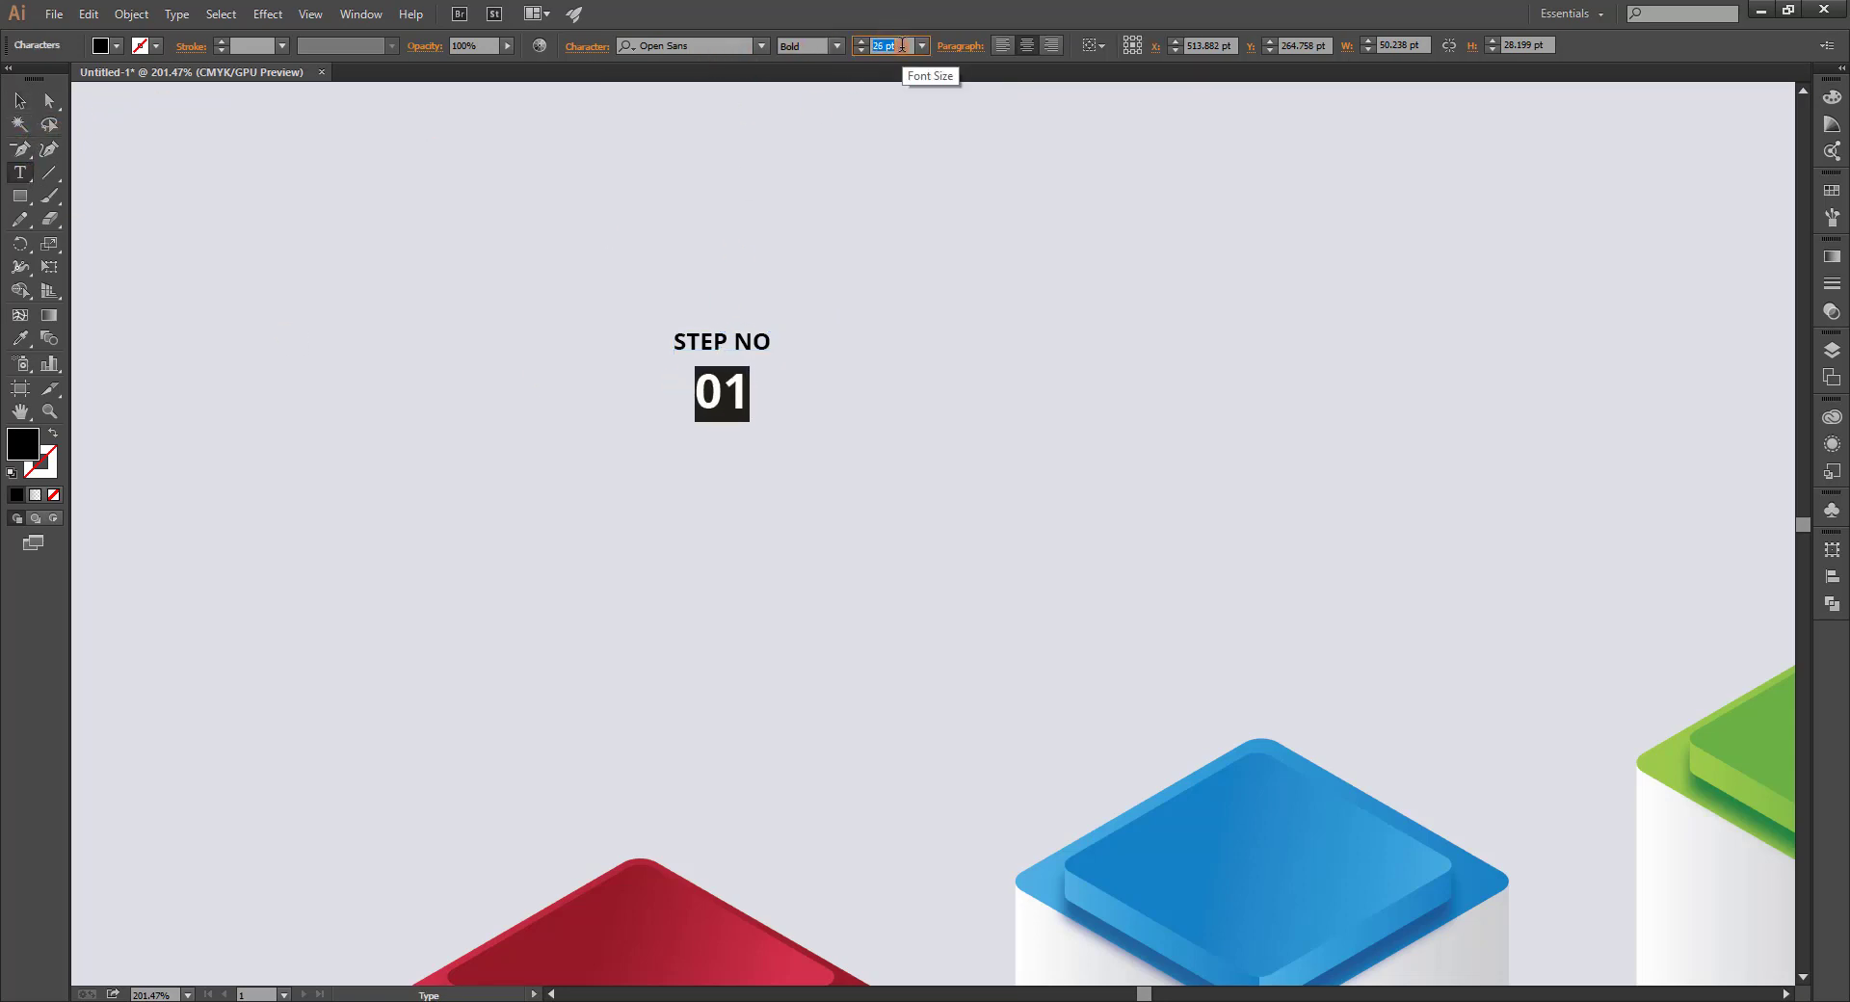
{"action": "scroll", "coordinate": [889, 45], "scroll_direction": "up", "scroll_amount": 13}
{"action": "scroll", "coordinate": [905, 45], "scroll_direction": "up", "scroll_amount": 3}
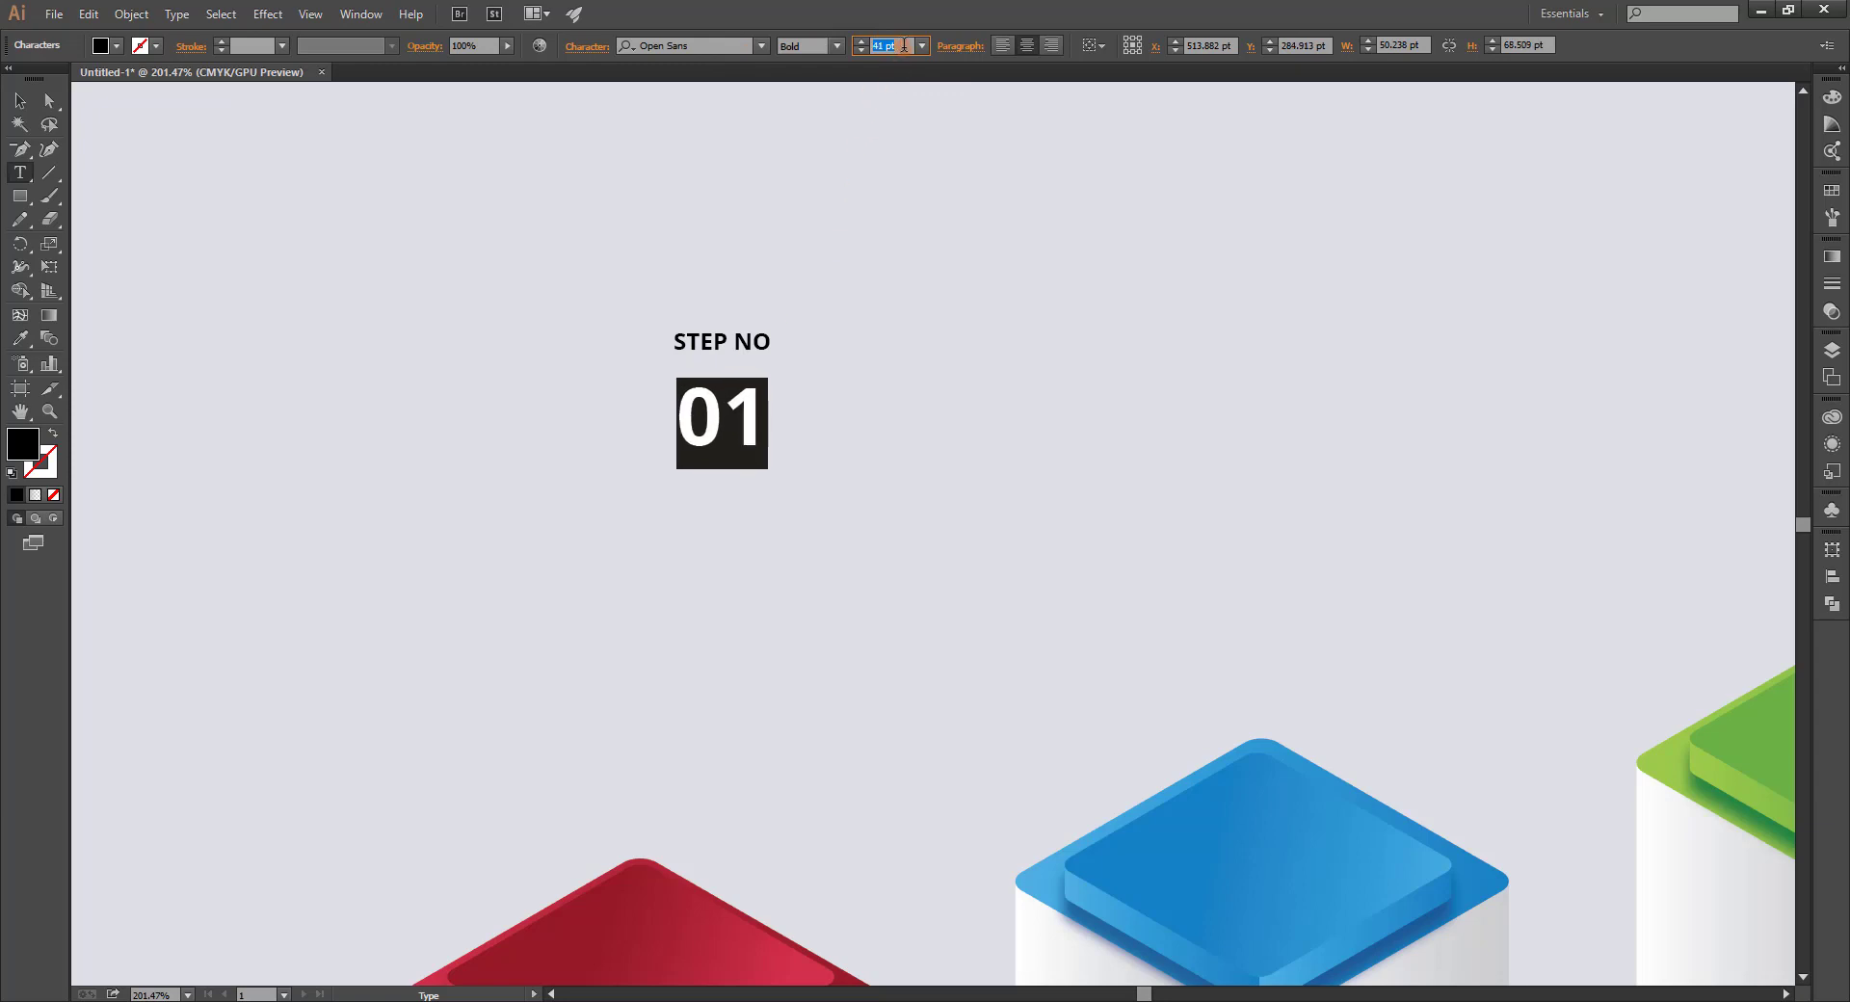
{"action": "scroll", "coordinate": [905, 45], "scroll_direction": "up", "scroll_amount": 2}
{"action": "scroll", "coordinate": [904, 46], "scroll_direction": "up", "scroll_amount": 2}
Tighten the leading between the label's lines in the Character panel.
{"action": "key", "text": "ctrl+a"}
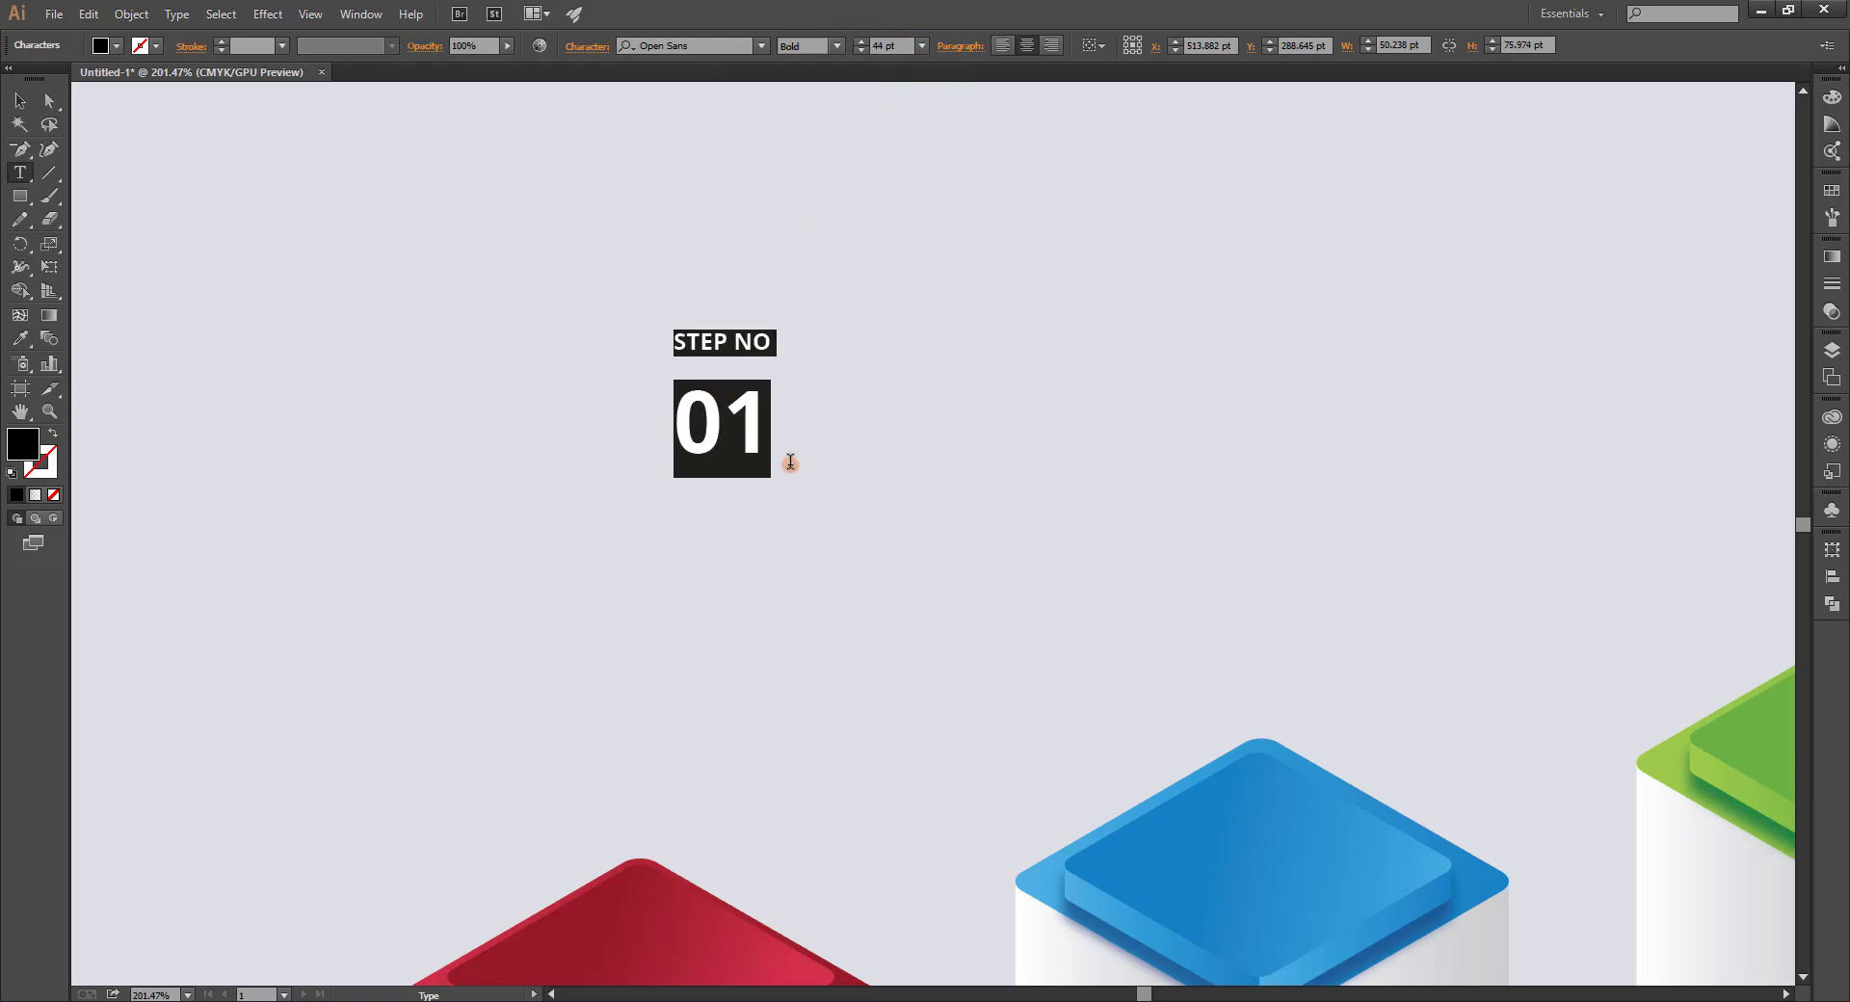
{"action": "left_click", "coordinate": [588, 46]}
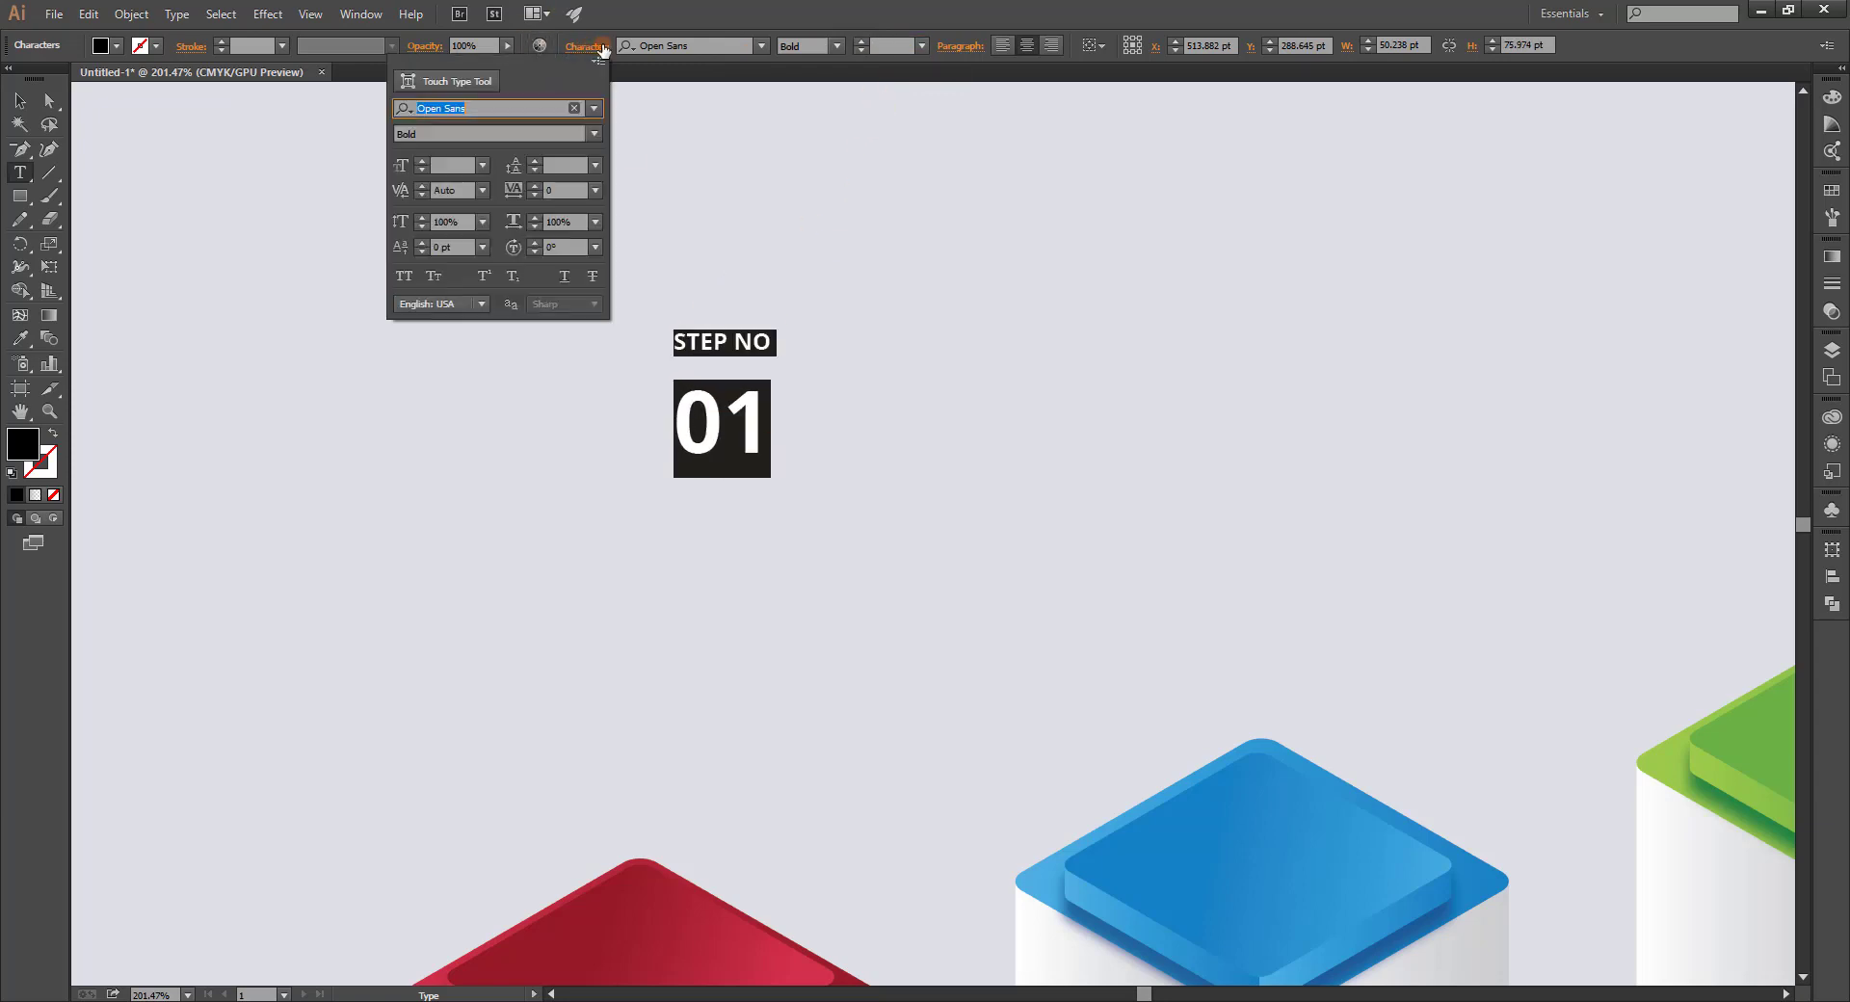
{"action": "left_click", "coordinate": [571, 162]}
{"action": "scroll", "coordinate": [572, 162], "scroll_direction": "down", "scroll_amount": 5}
{"action": "scroll", "coordinate": [575, 164], "scroll_direction": "up", "scroll_amount": 3}
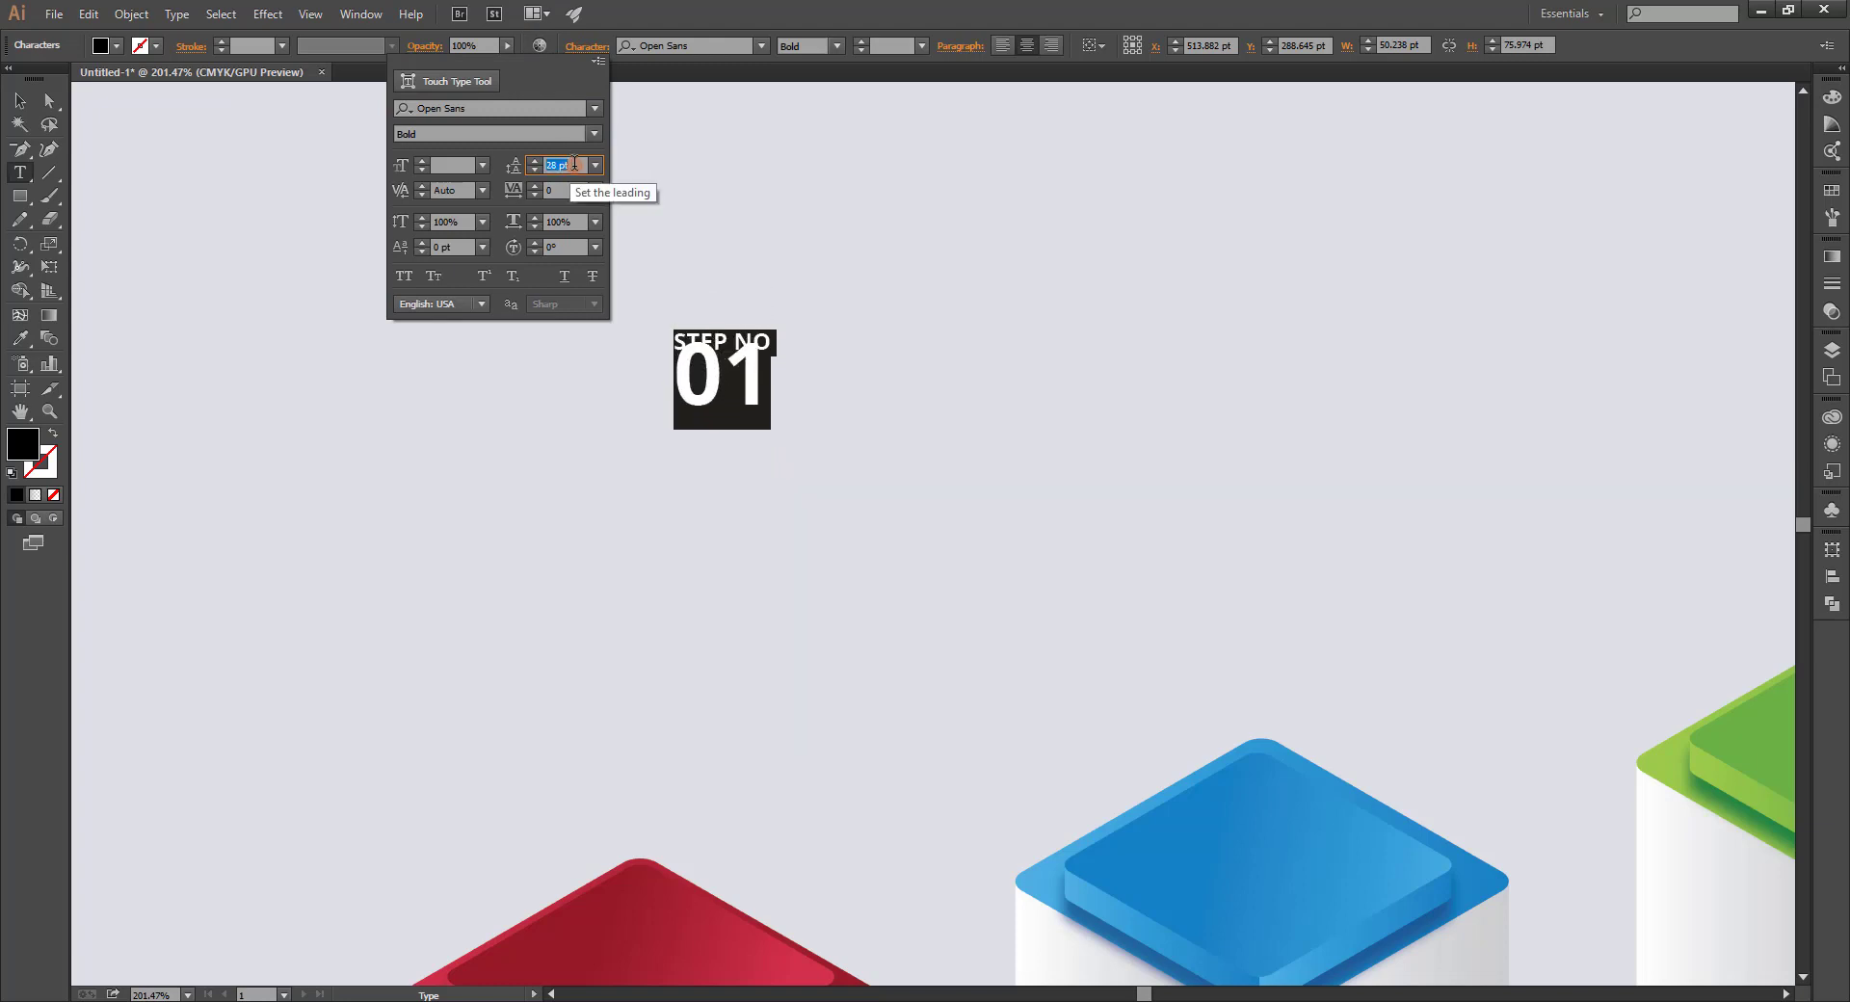
{"action": "scroll", "coordinate": [574, 164], "scroll_direction": "up", "scroll_amount": 5}
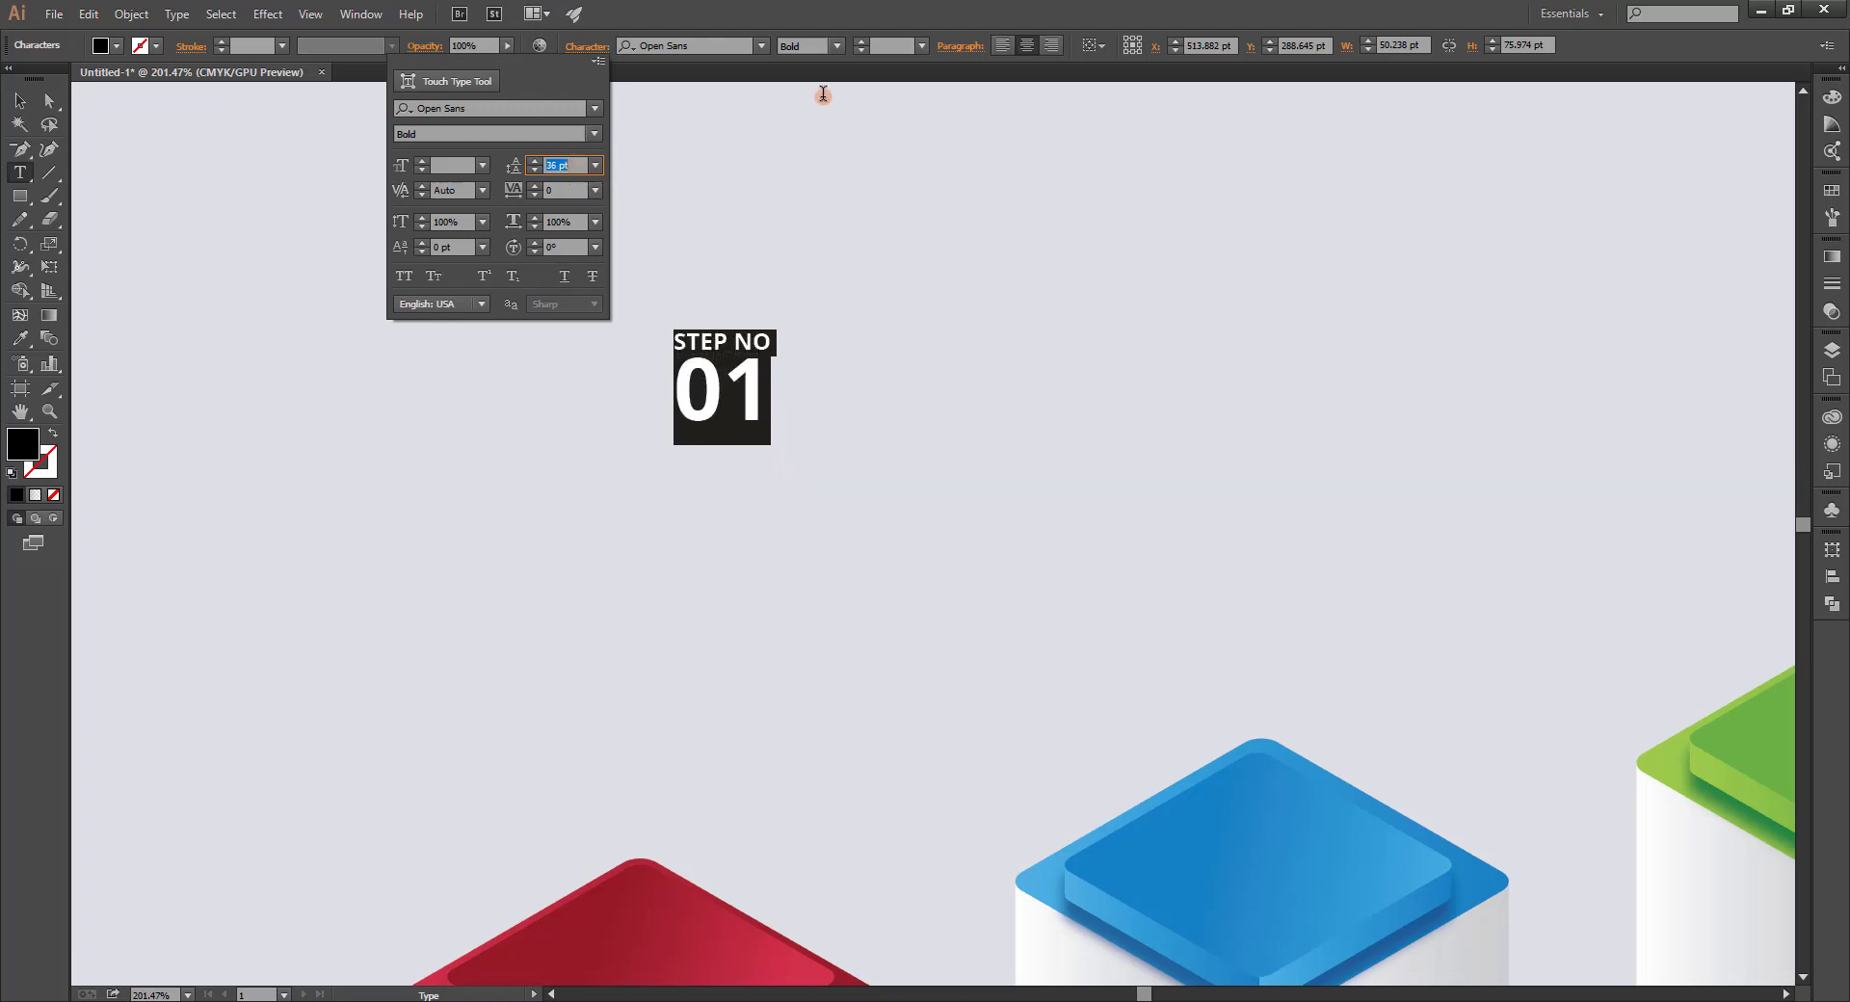
{"action": "left_click", "coordinate": [692, 373]}
{"action": "left_click", "coordinate": [732, 376]}
{"action": "double_click", "coordinate": [732, 375]}
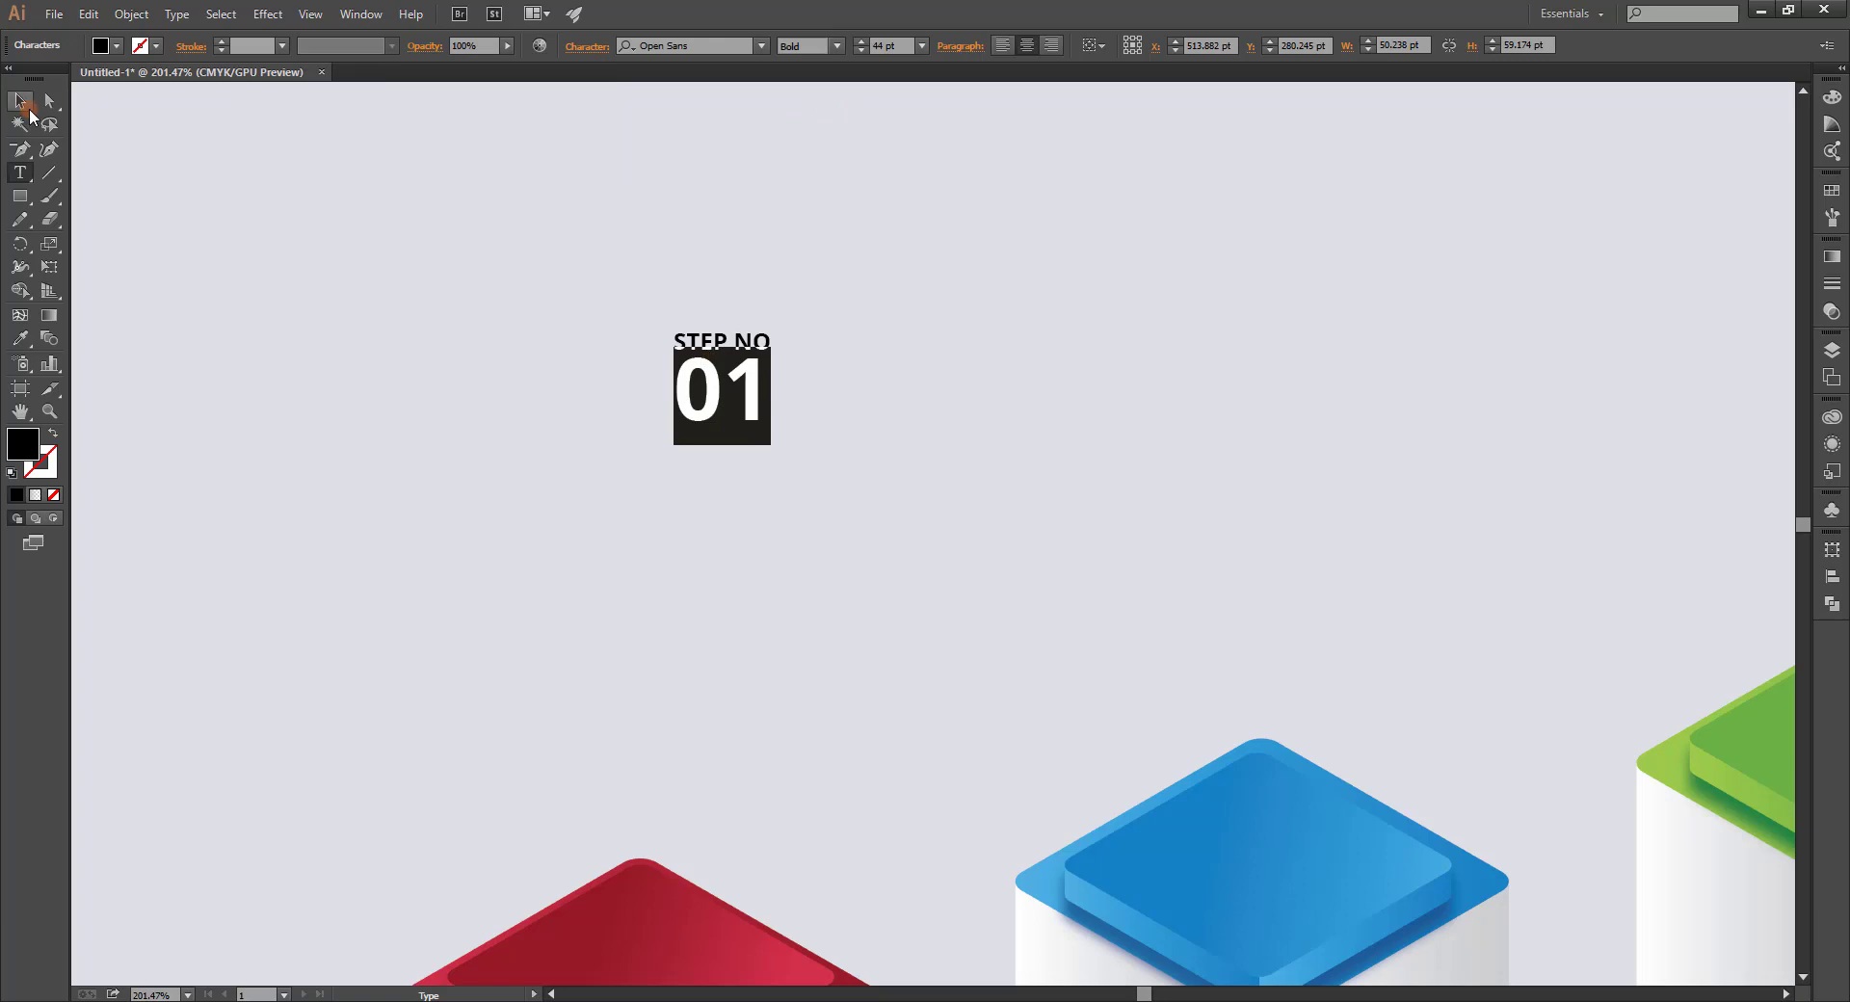
Fill the STEP NO 01 label with white.
{"action": "left_click", "coordinate": [19, 99]}
{"action": "left_click", "coordinate": [116, 45]}
{"action": "left_click", "coordinate": [47, 85]}
{"action": "left_click", "coordinate": [535, 292]}
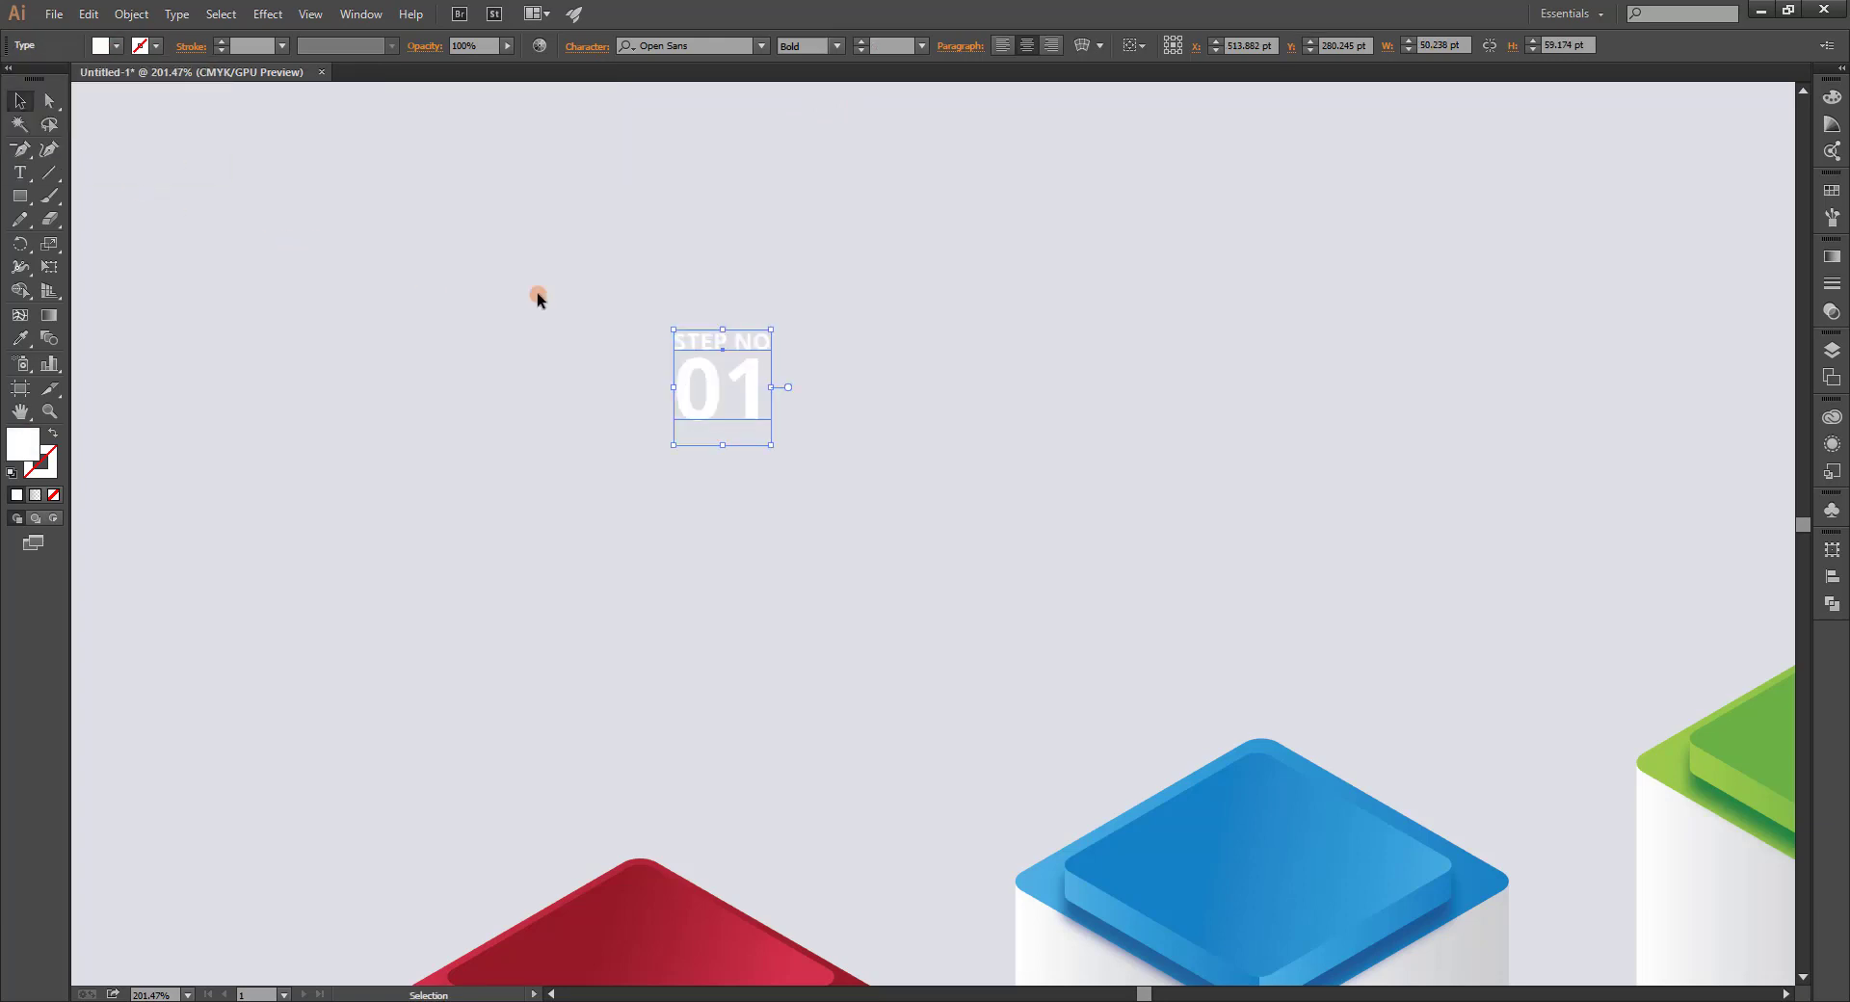
Apply 3D Rotate to the label, settling on the Isometric Top preset after trying others.
{"action": "left_click", "coordinate": [280, 15]}
{"action": "mouse_move", "coordinate": [355, 123]}
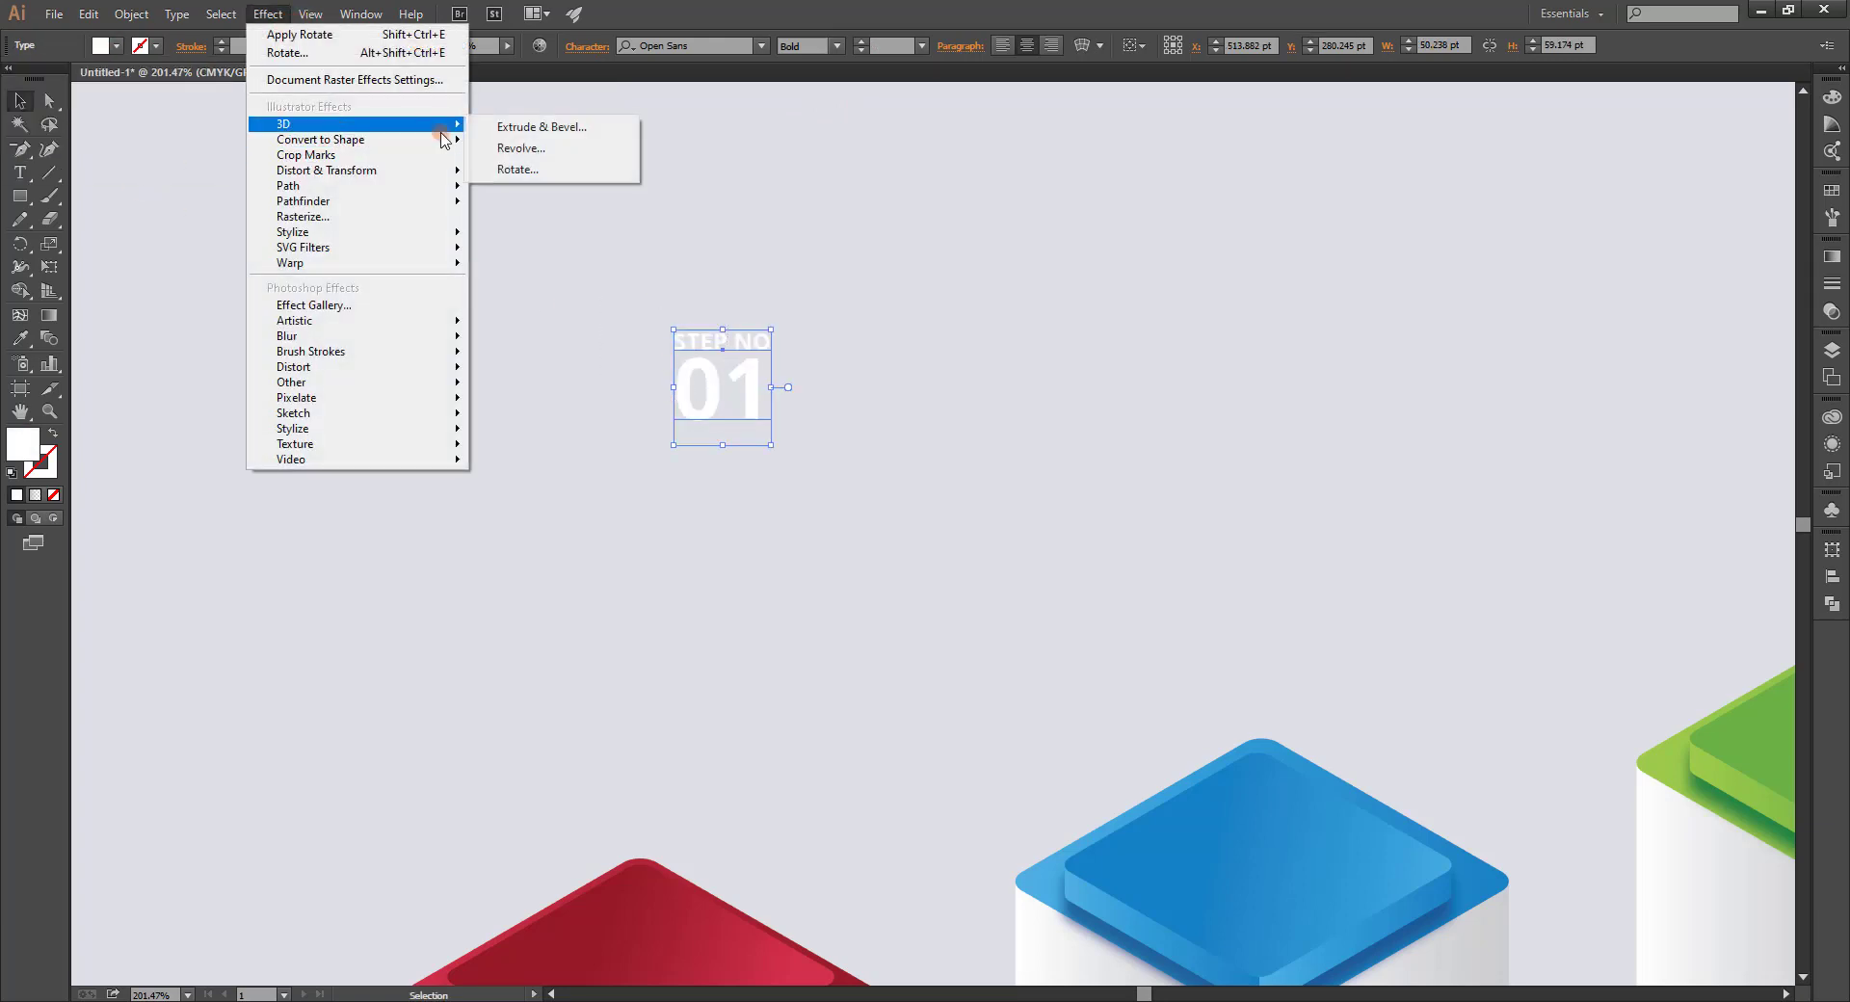
{"action": "left_click", "coordinate": [520, 168]}
{"action": "left_click", "coordinate": [1017, 460]}
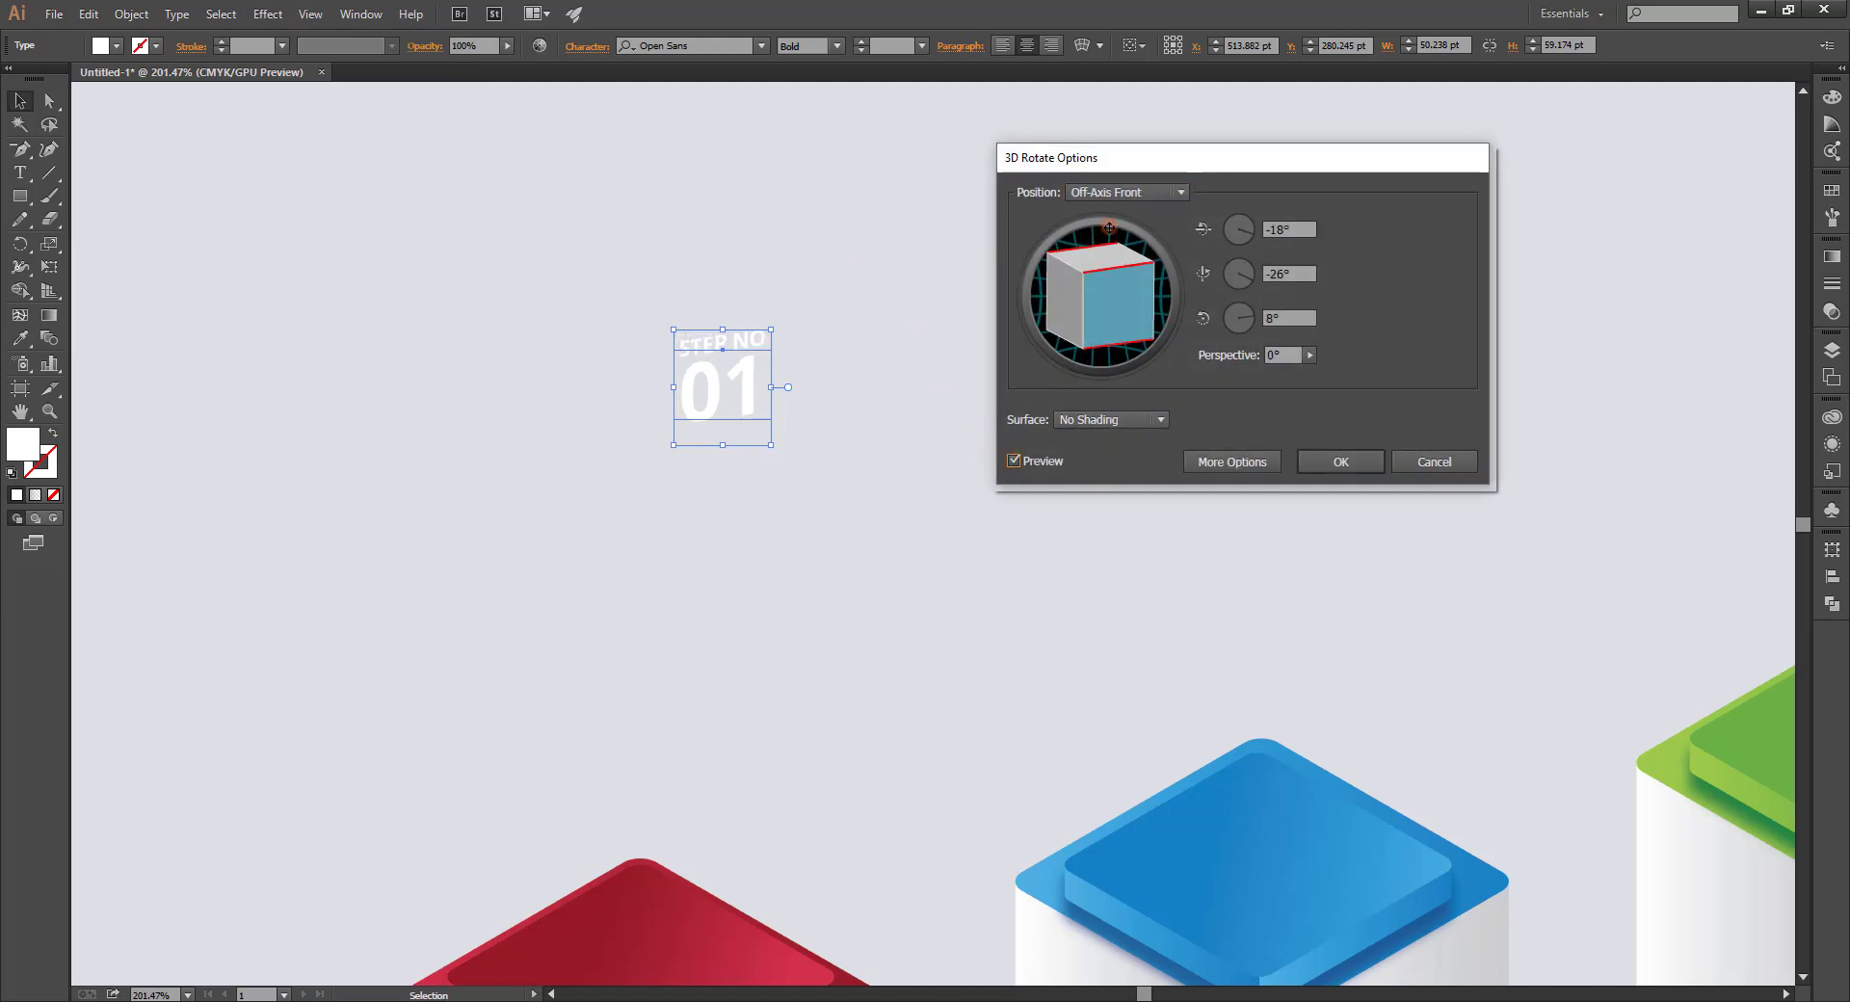
{"action": "left_click", "coordinate": [1118, 195]}
{"action": "left_click", "coordinate": [1119, 545]}
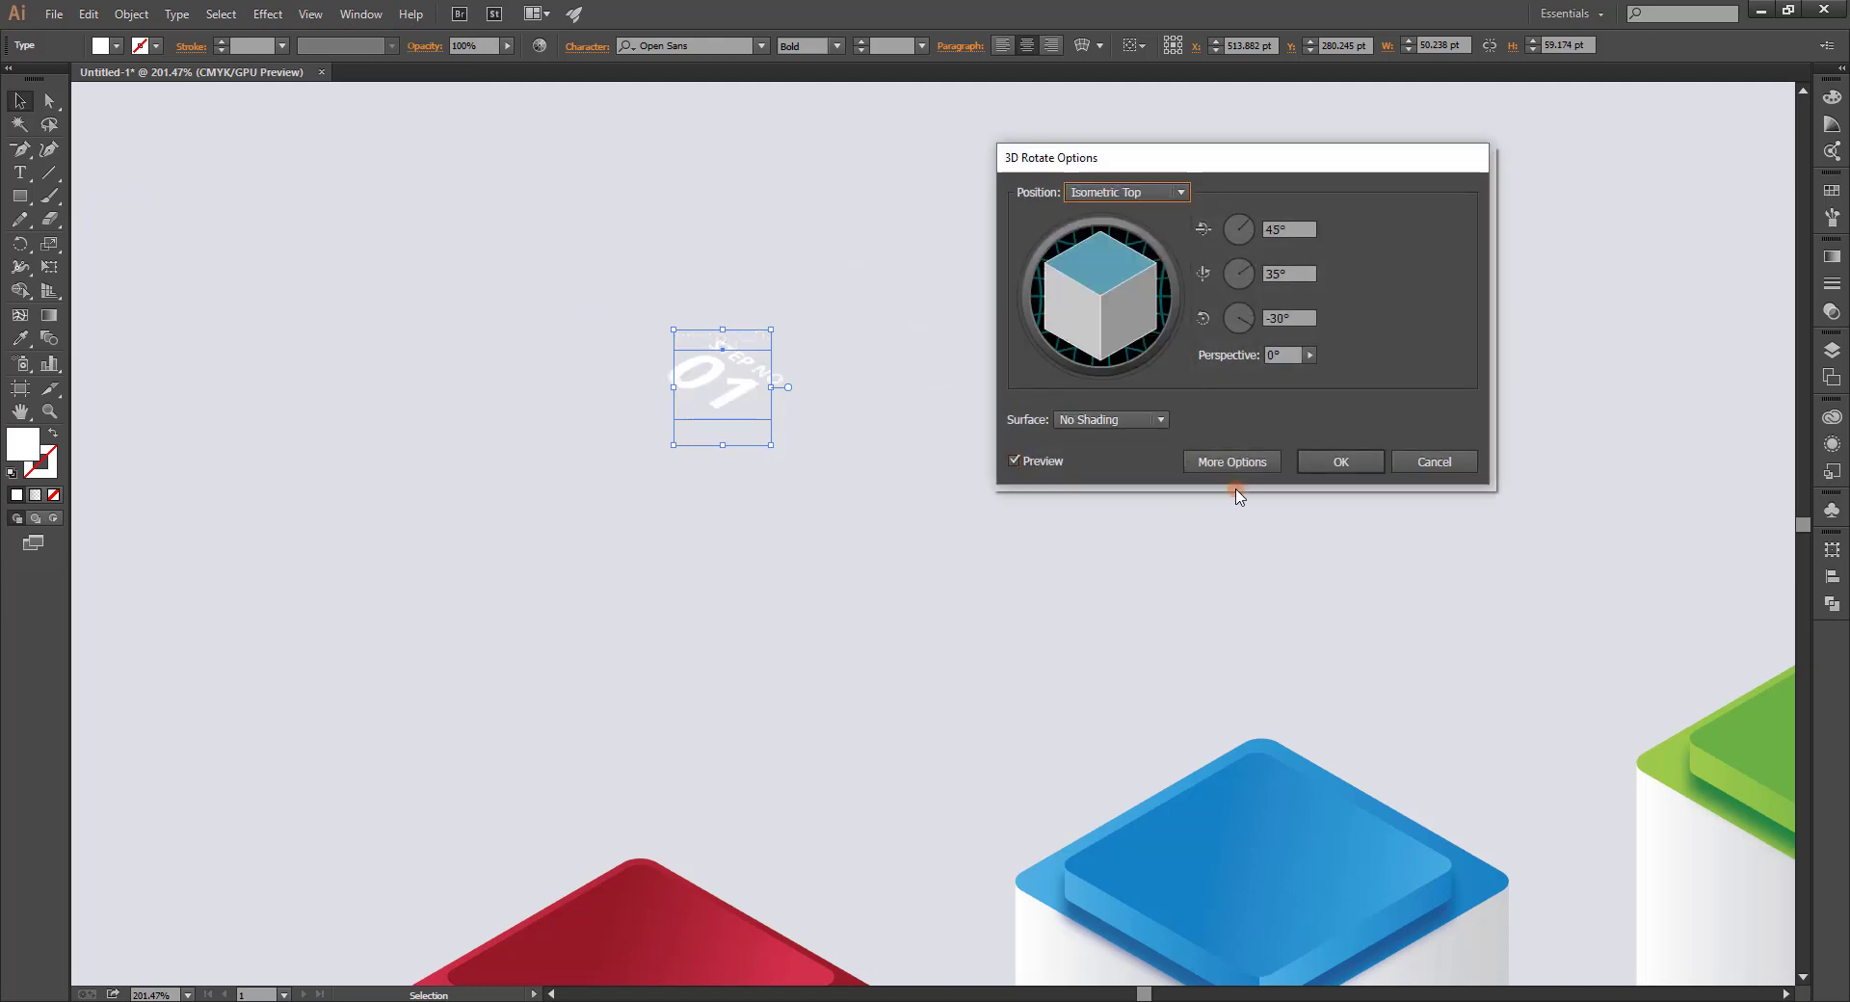
{"action": "left_click", "coordinate": [1171, 196]}
{"action": "left_click", "coordinate": [1144, 503]}
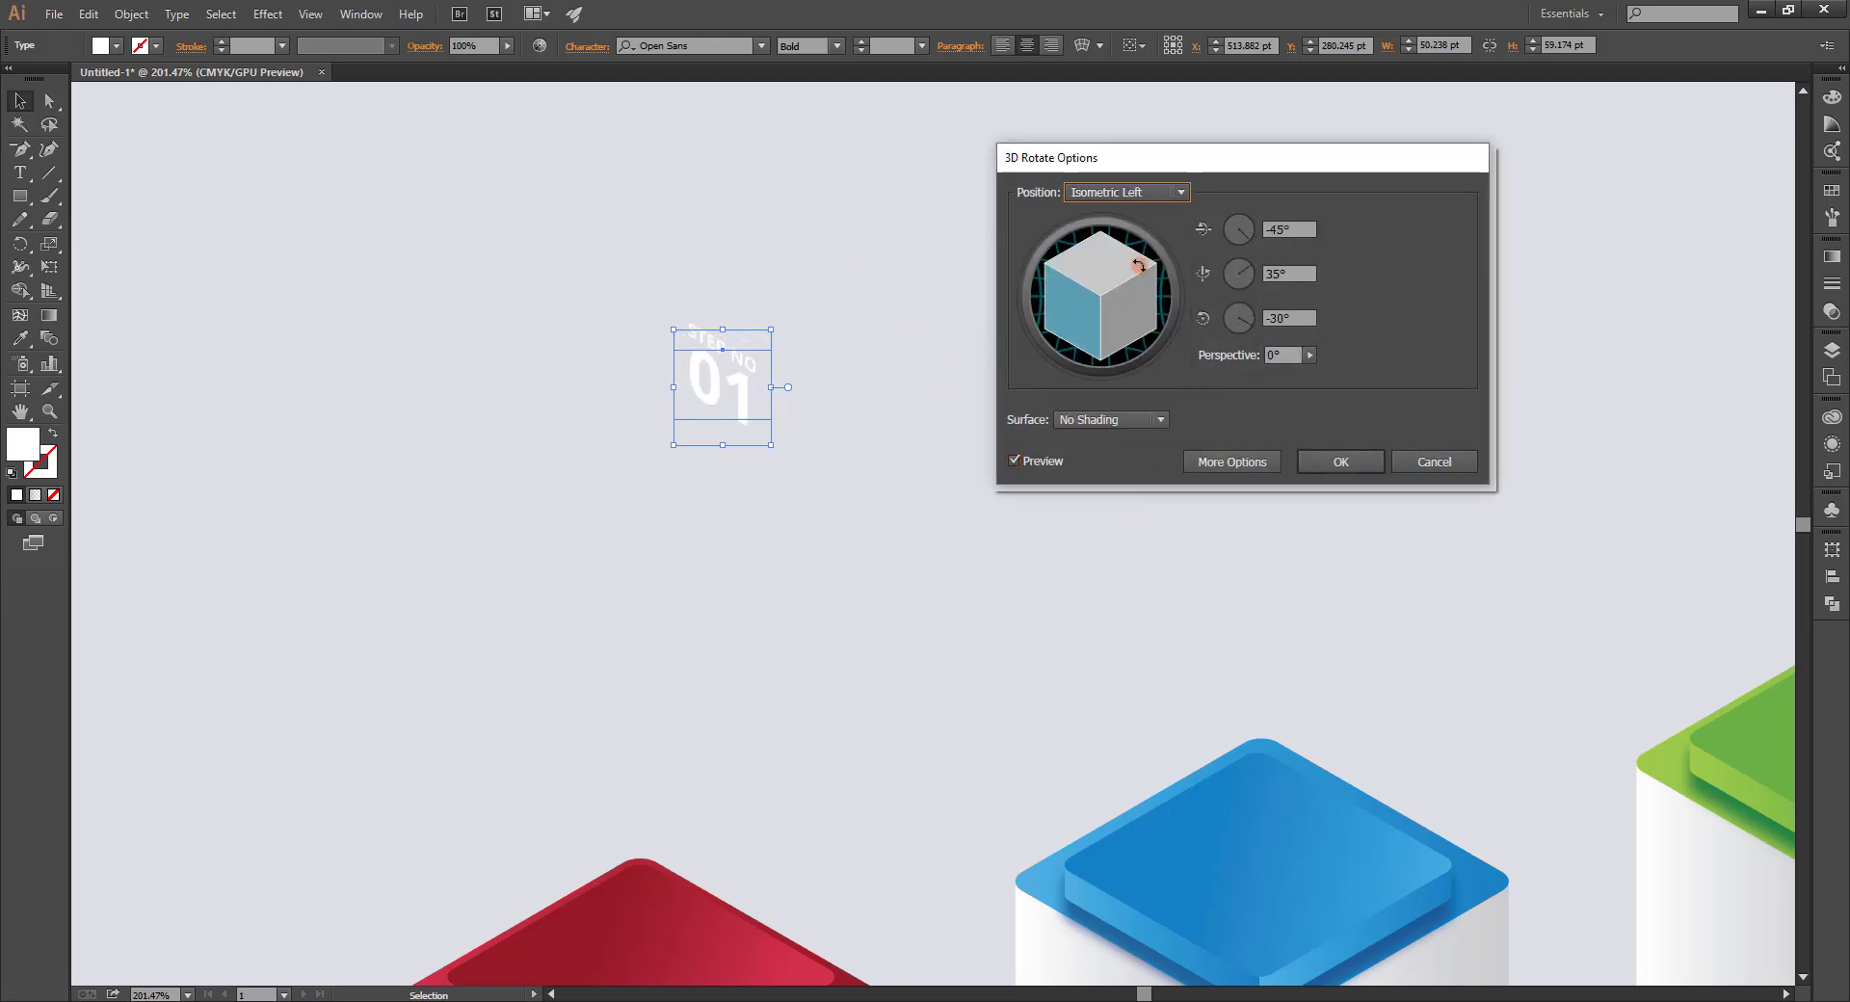
{"action": "left_click", "coordinate": [1153, 195]}
{"action": "left_click", "coordinate": [1154, 524]}
{"action": "left_click", "coordinate": [1149, 191]}
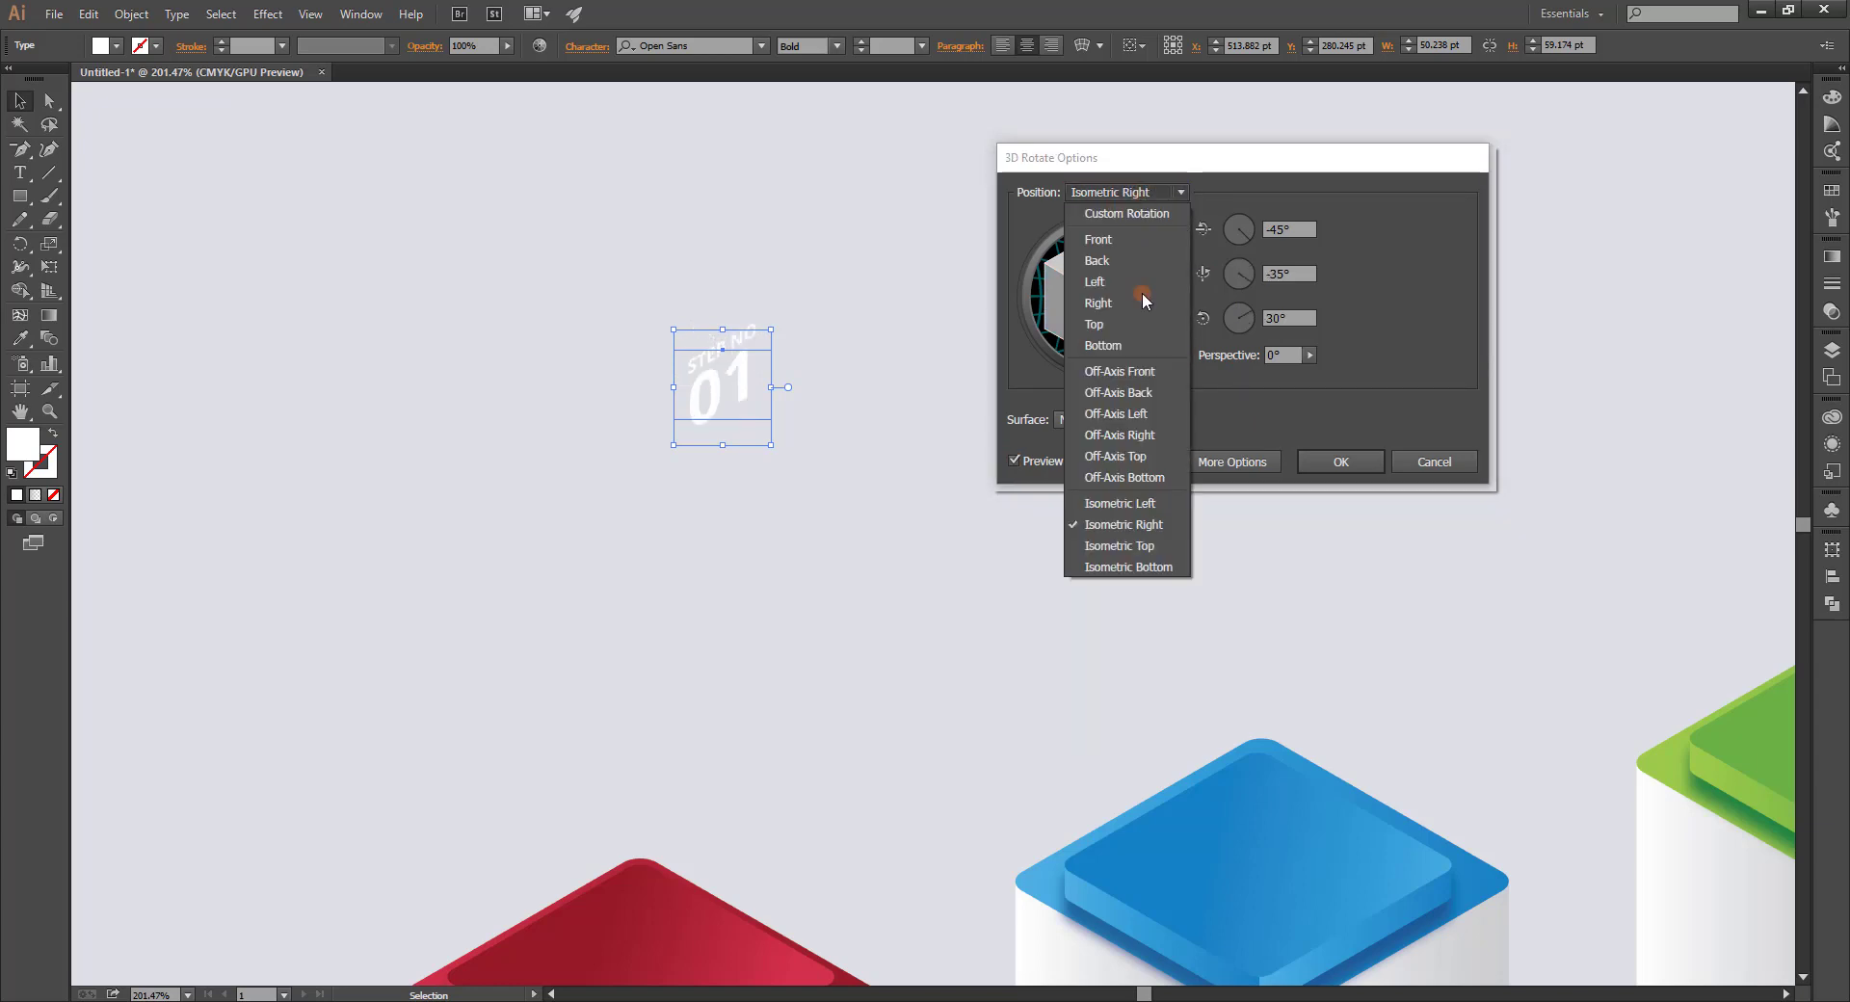
{"action": "left_click", "coordinate": [1157, 568]}
{"action": "left_click", "coordinate": [1151, 193]}
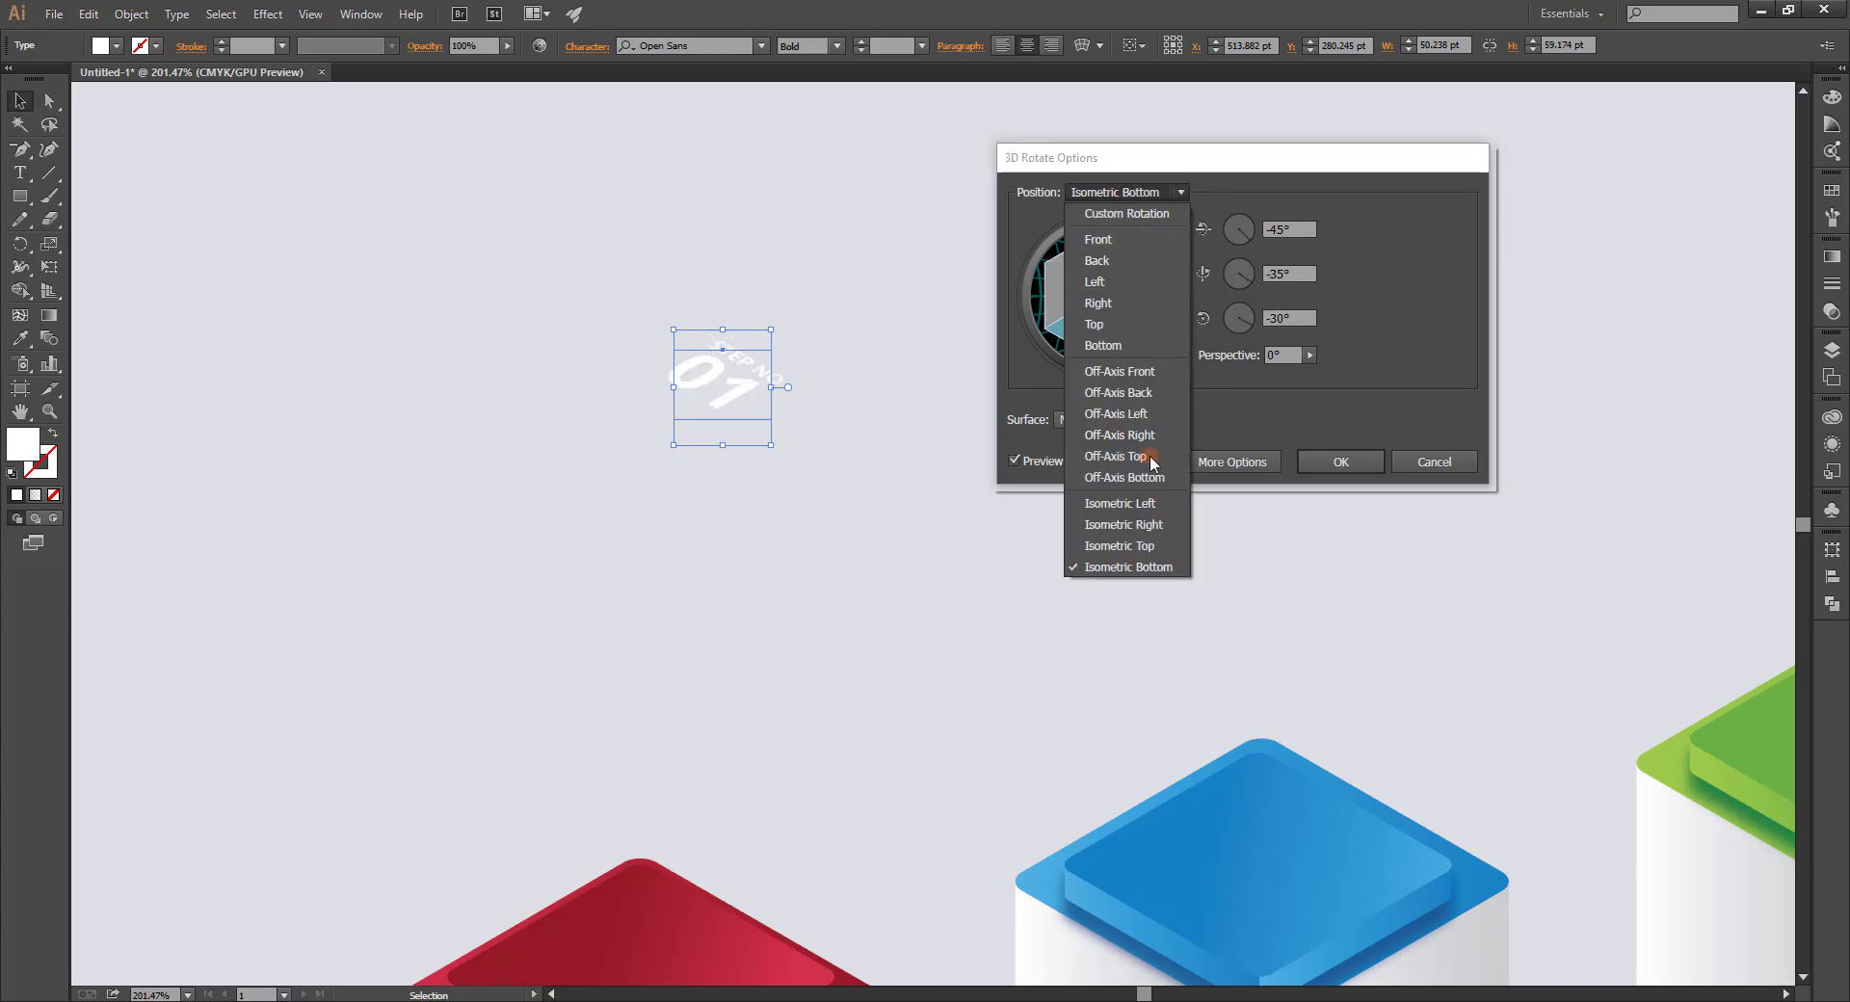
{"action": "left_click", "coordinate": [1154, 545]}
{"action": "left_click", "coordinate": [1129, 192]}
{"action": "left_click", "coordinate": [1156, 547]}
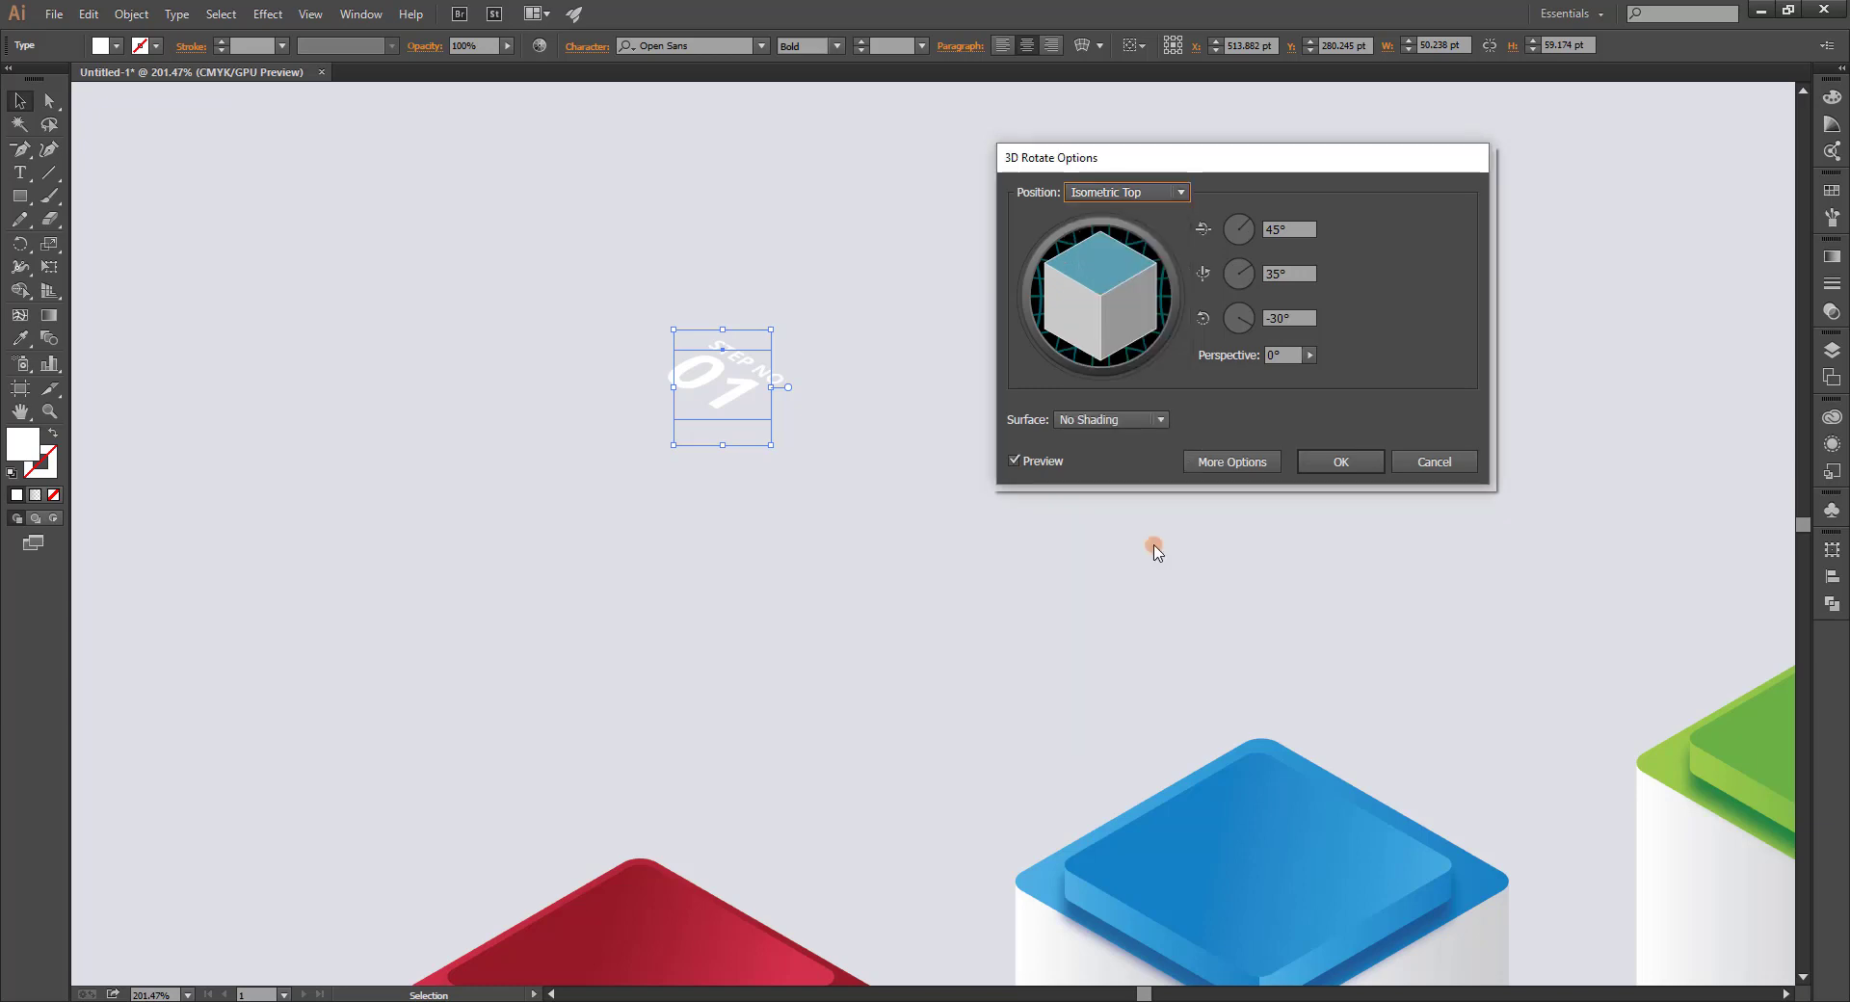
Set the rotation angles to -45° and 30°, apply, and move the label onto the cube tops.
{"action": "left_click", "coordinate": [1264, 318]}
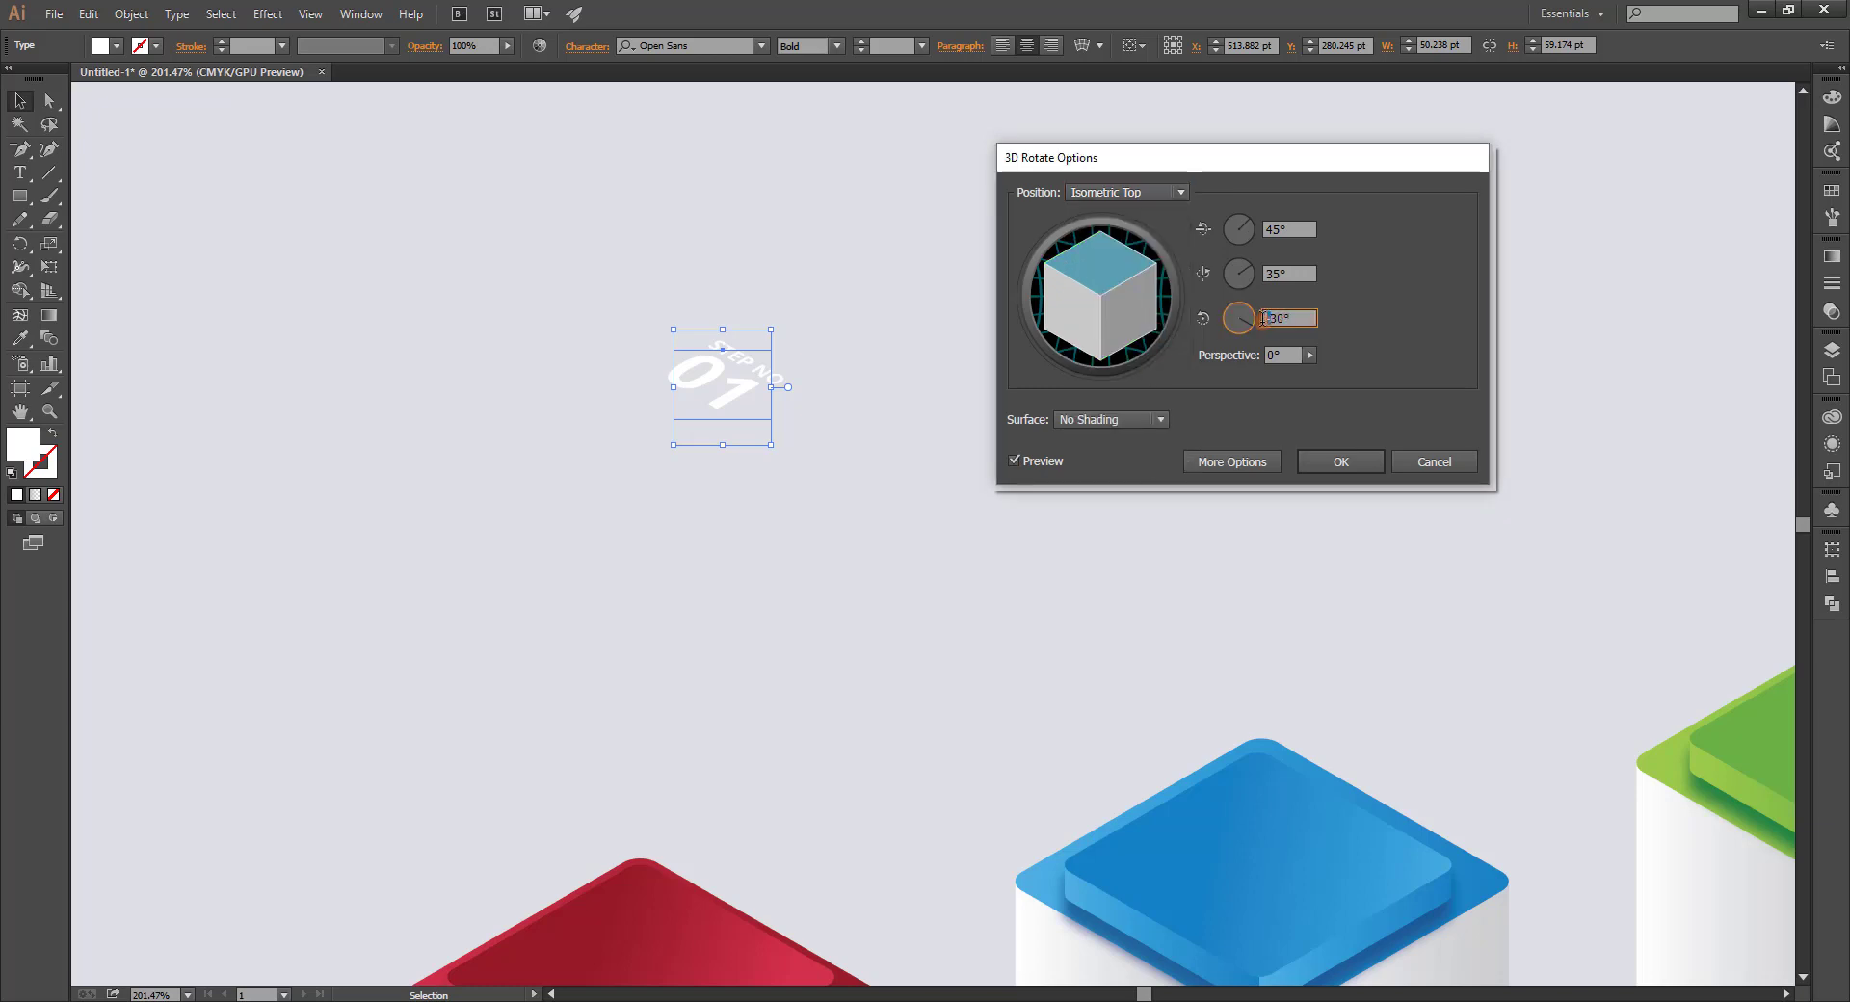
{"action": "type", "text": "30"}
{"action": "left_click", "coordinate": [1264, 228]}
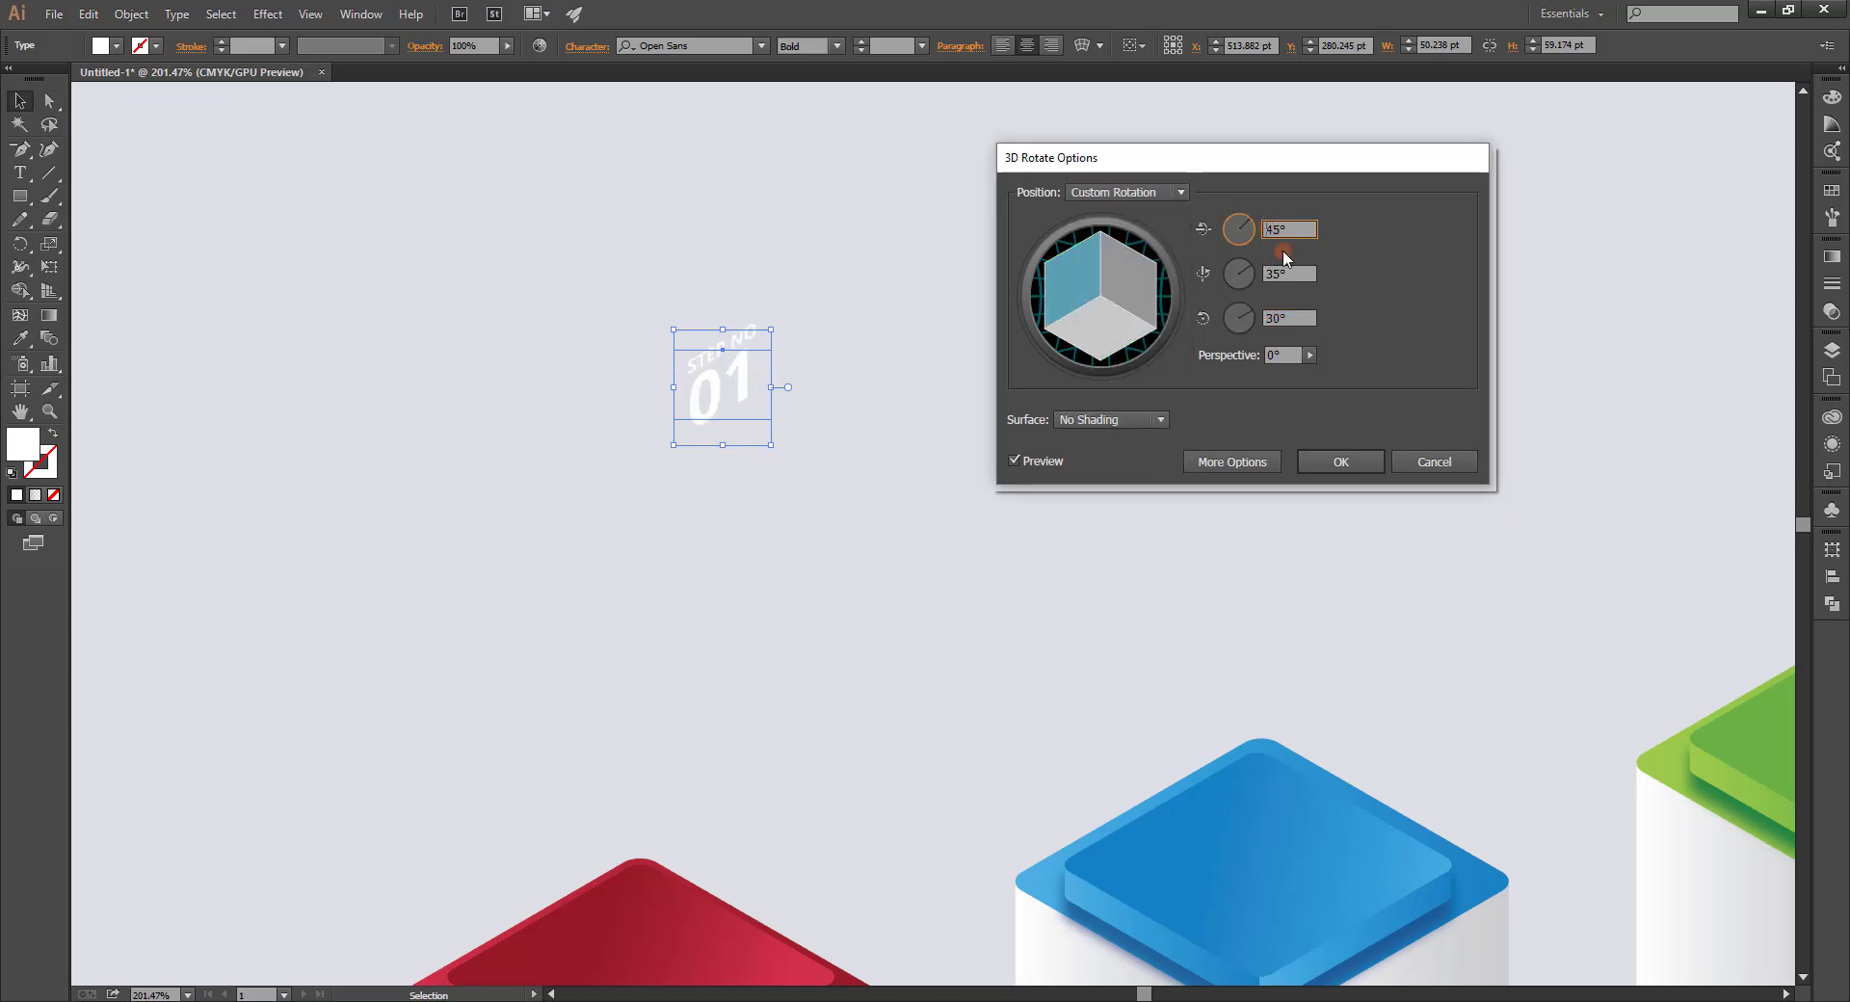
{"action": "type", "text": "-45"}
{"action": "left_click", "coordinate": [1268, 274]}
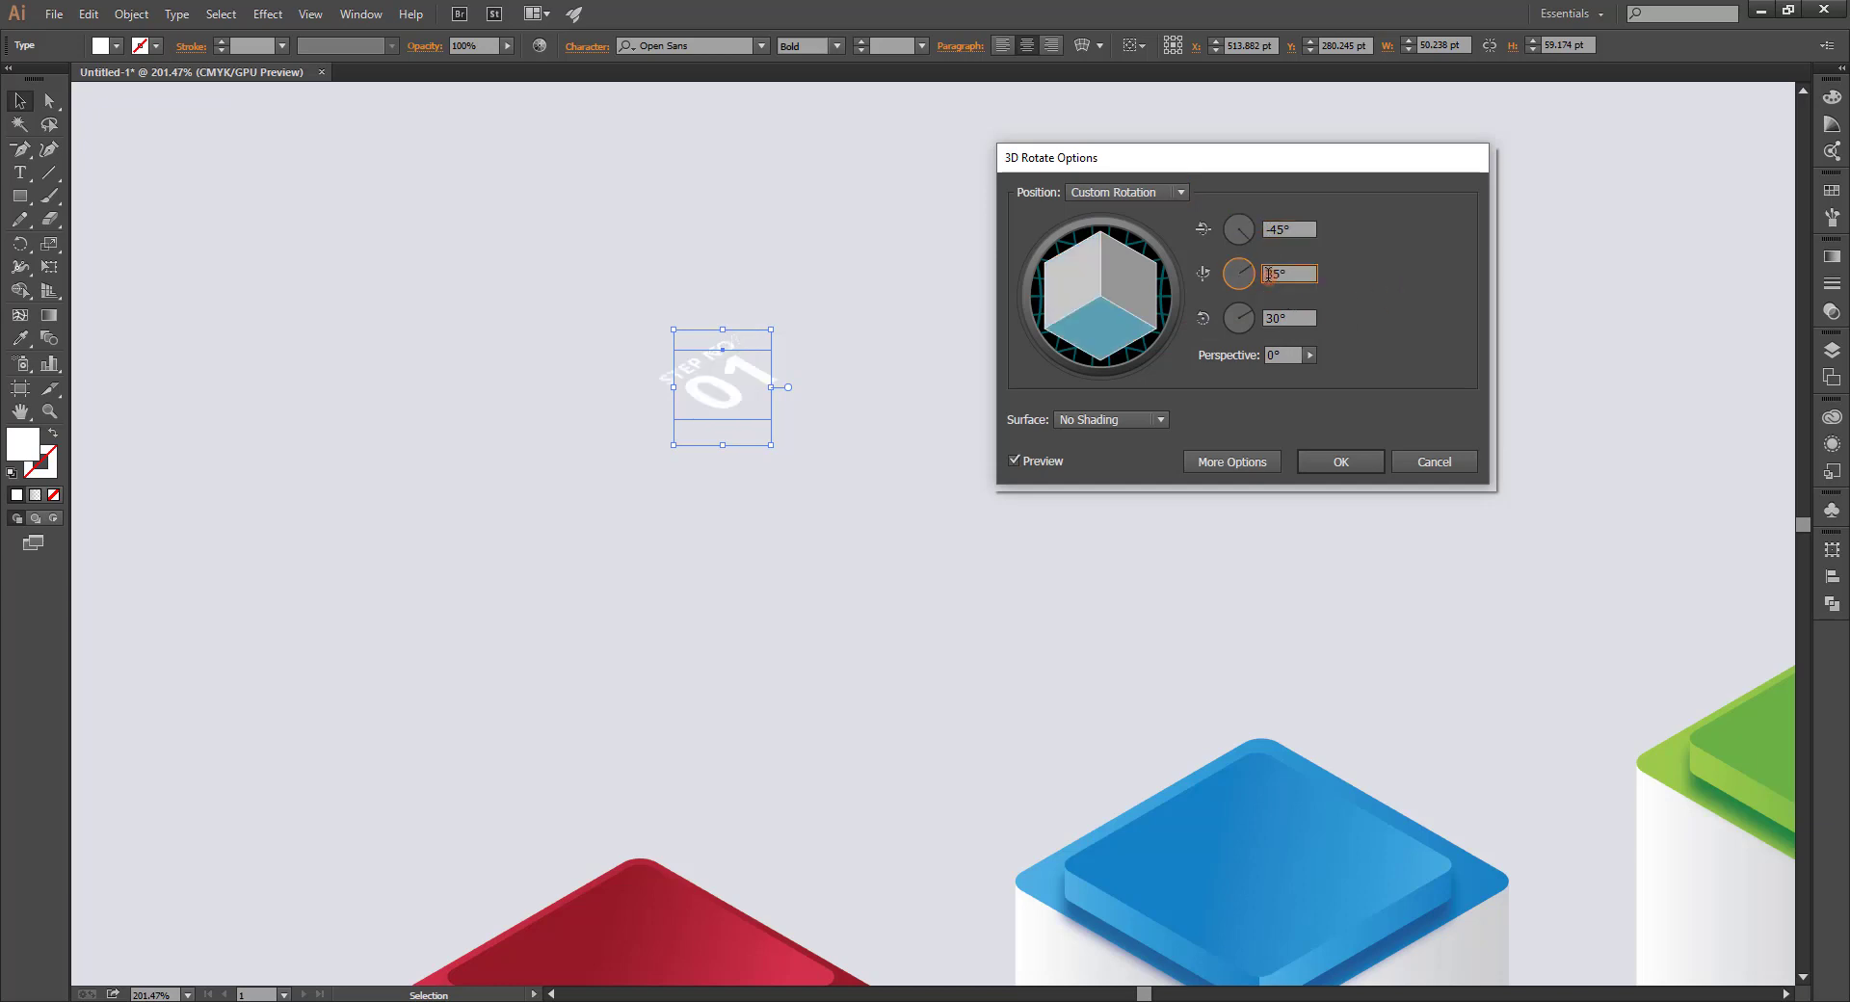
{"action": "left_click", "coordinate": [1342, 461]}
{"action": "scroll", "coordinate": [900, 607], "scroll_direction": "down", "scroll_amount": 4}
{"action": "mouse_move", "coordinate": [760, 234]}
{"action": "left_mouse_down"}
{"action": "mouse_move", "coordinate": [770, 800]}
{"action": "mouse_move", "coordinate": [722, 798]}
{"action": "mouse_move", "coordinate": [1395, 667]}
{"action": "left_mouse_up"}
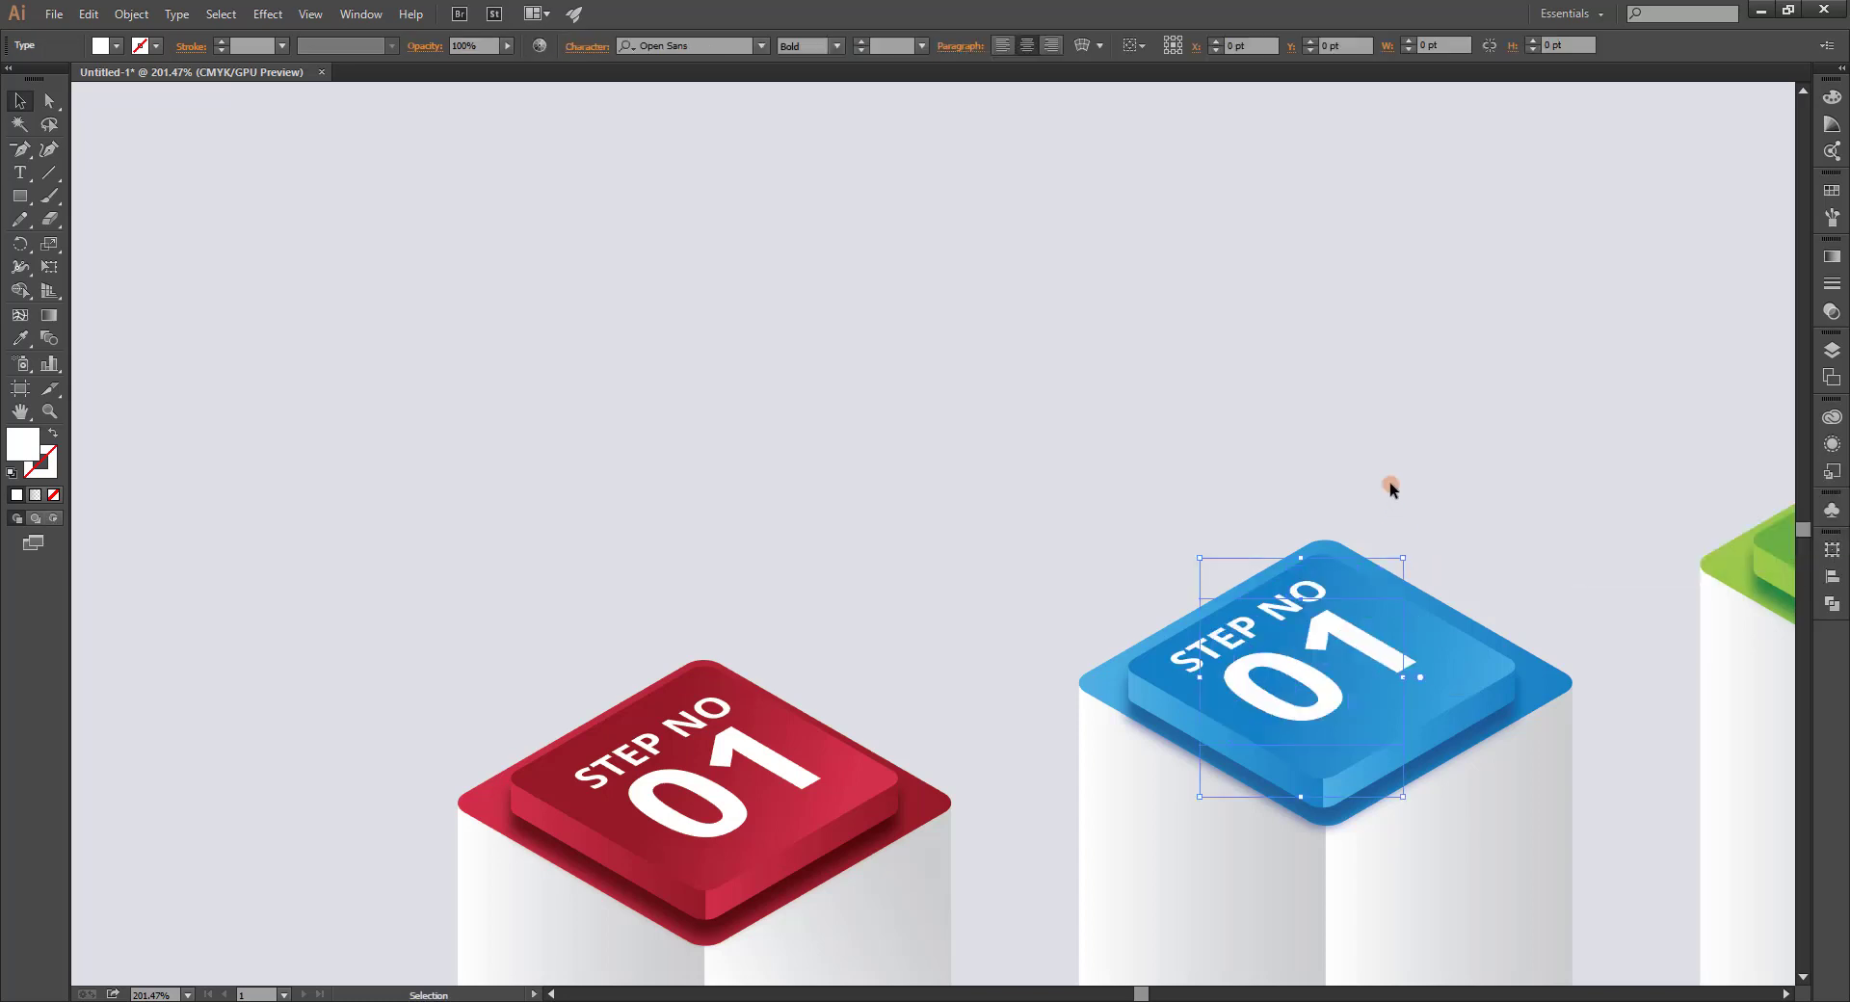
Align the label copy on the blue top and copy it onto the green and orange tops.
{"action": "scroll", "coordinate": [1387, 486], "scroll_direction": "right", "scroll_amount": 5}
{"action": "left_click_drag", "start_coordinate": [829, 656], "coordinate": [867, 635]}
{"action": "scroll", "coordinate": [991, 516], "scroll_direction": "right", "scroll_amount": 5}
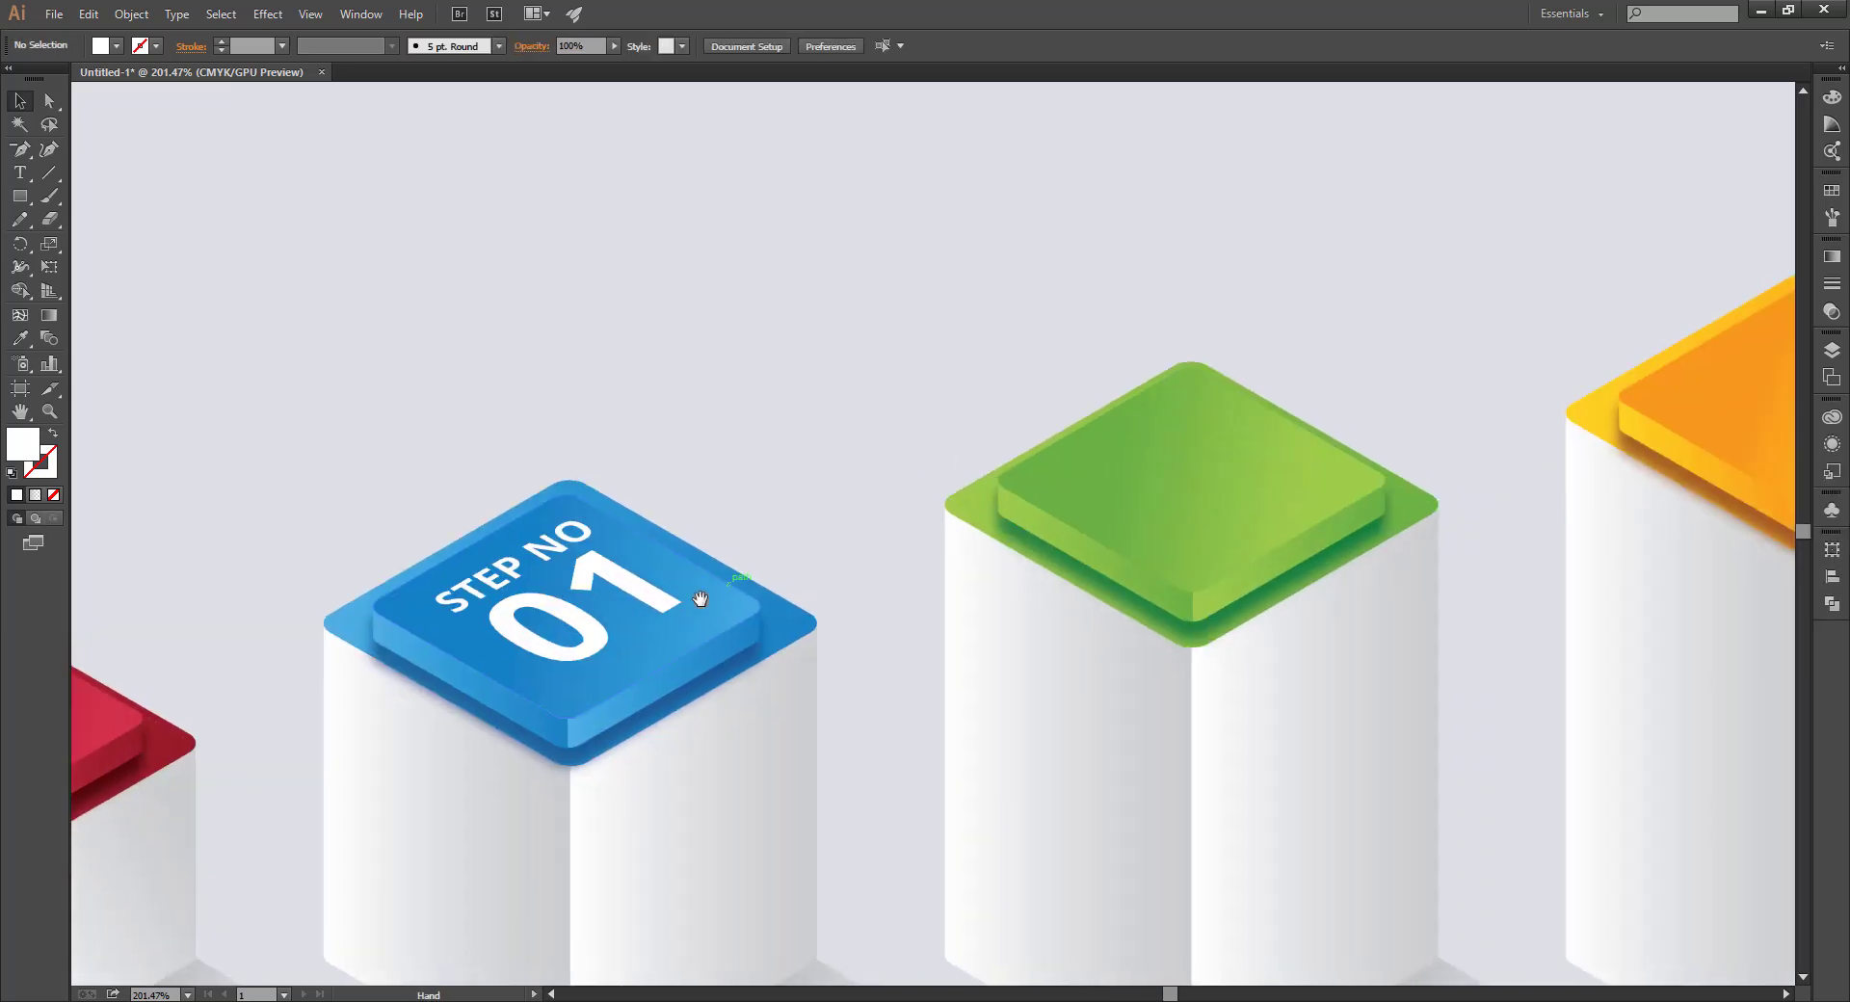
{"action": "left_click_drag", "start_coordinate": [571, 663], "coordinate": [1203, 488]}
{"action": "scroll", "coordinate": [1168, 355], "scroll_direction": "right", "scroll_amount": 5}
{"action": "left_click_drag", "start_coordinate": [709, 487], "coordinate": [1320, 415]}
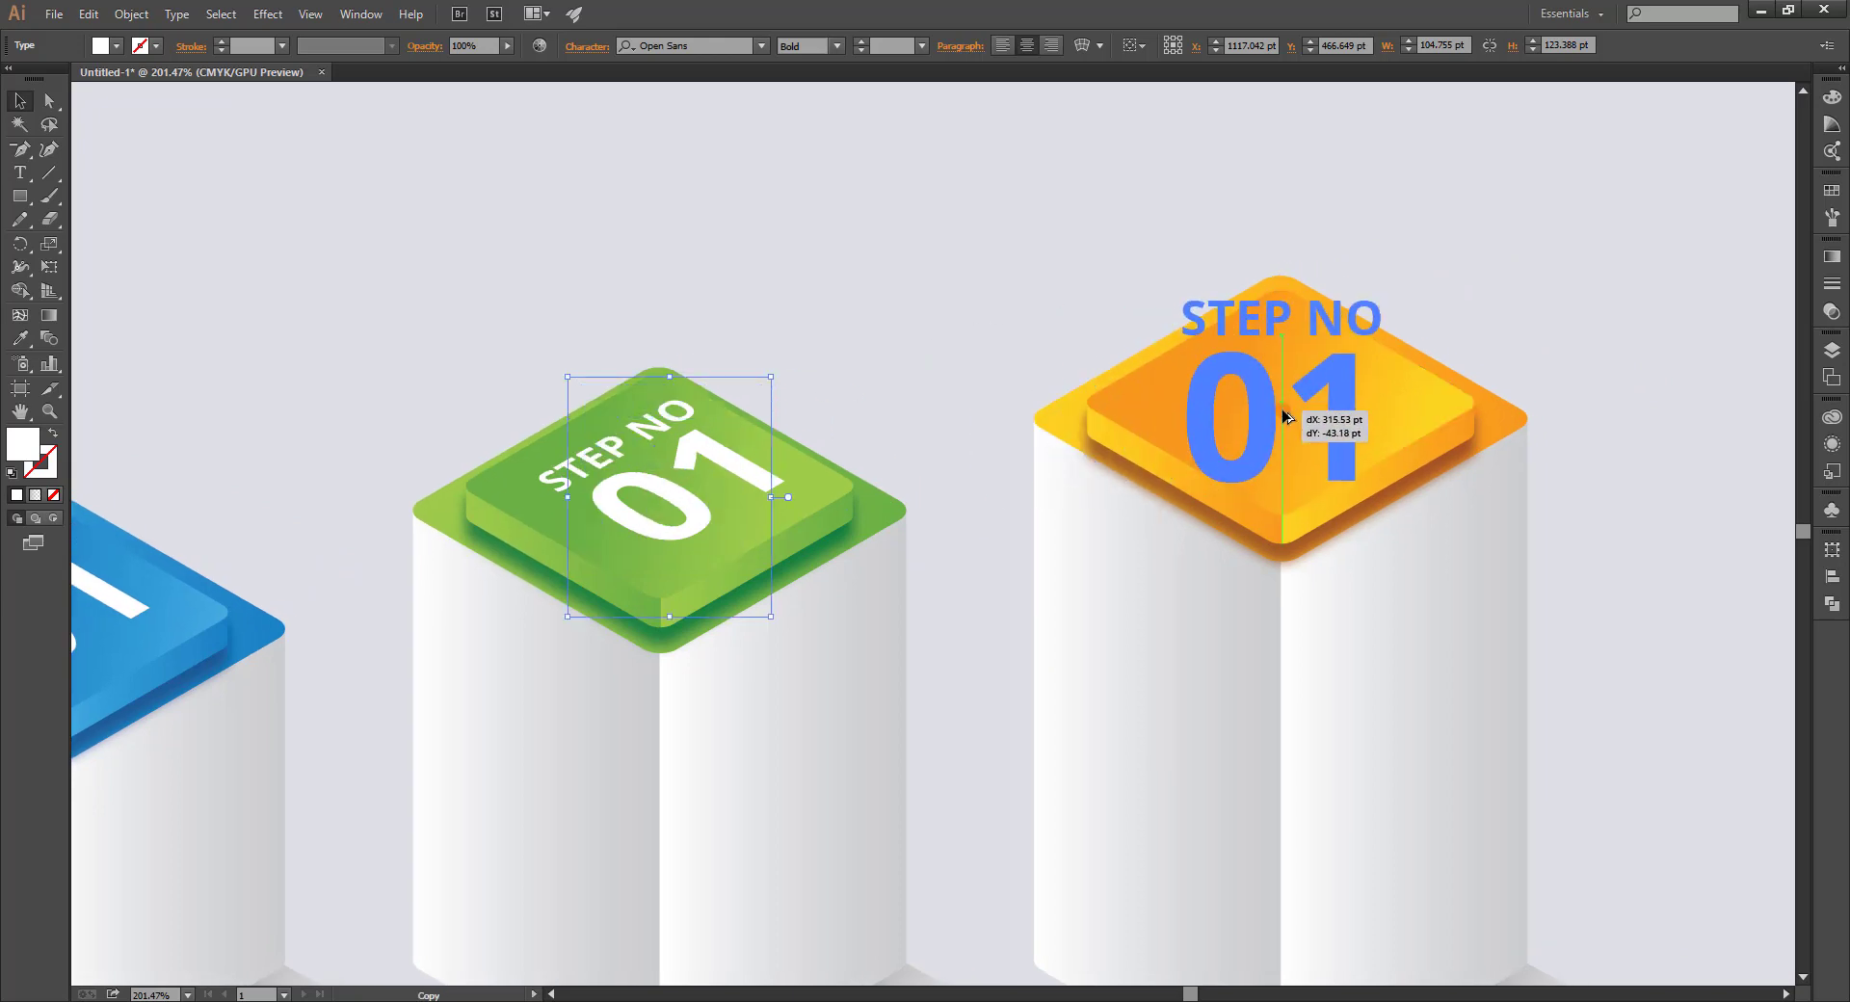
{"action": "left_click", "coordinate": [1344, 227]}
{"action": "key", "text": "ctrl+0"}
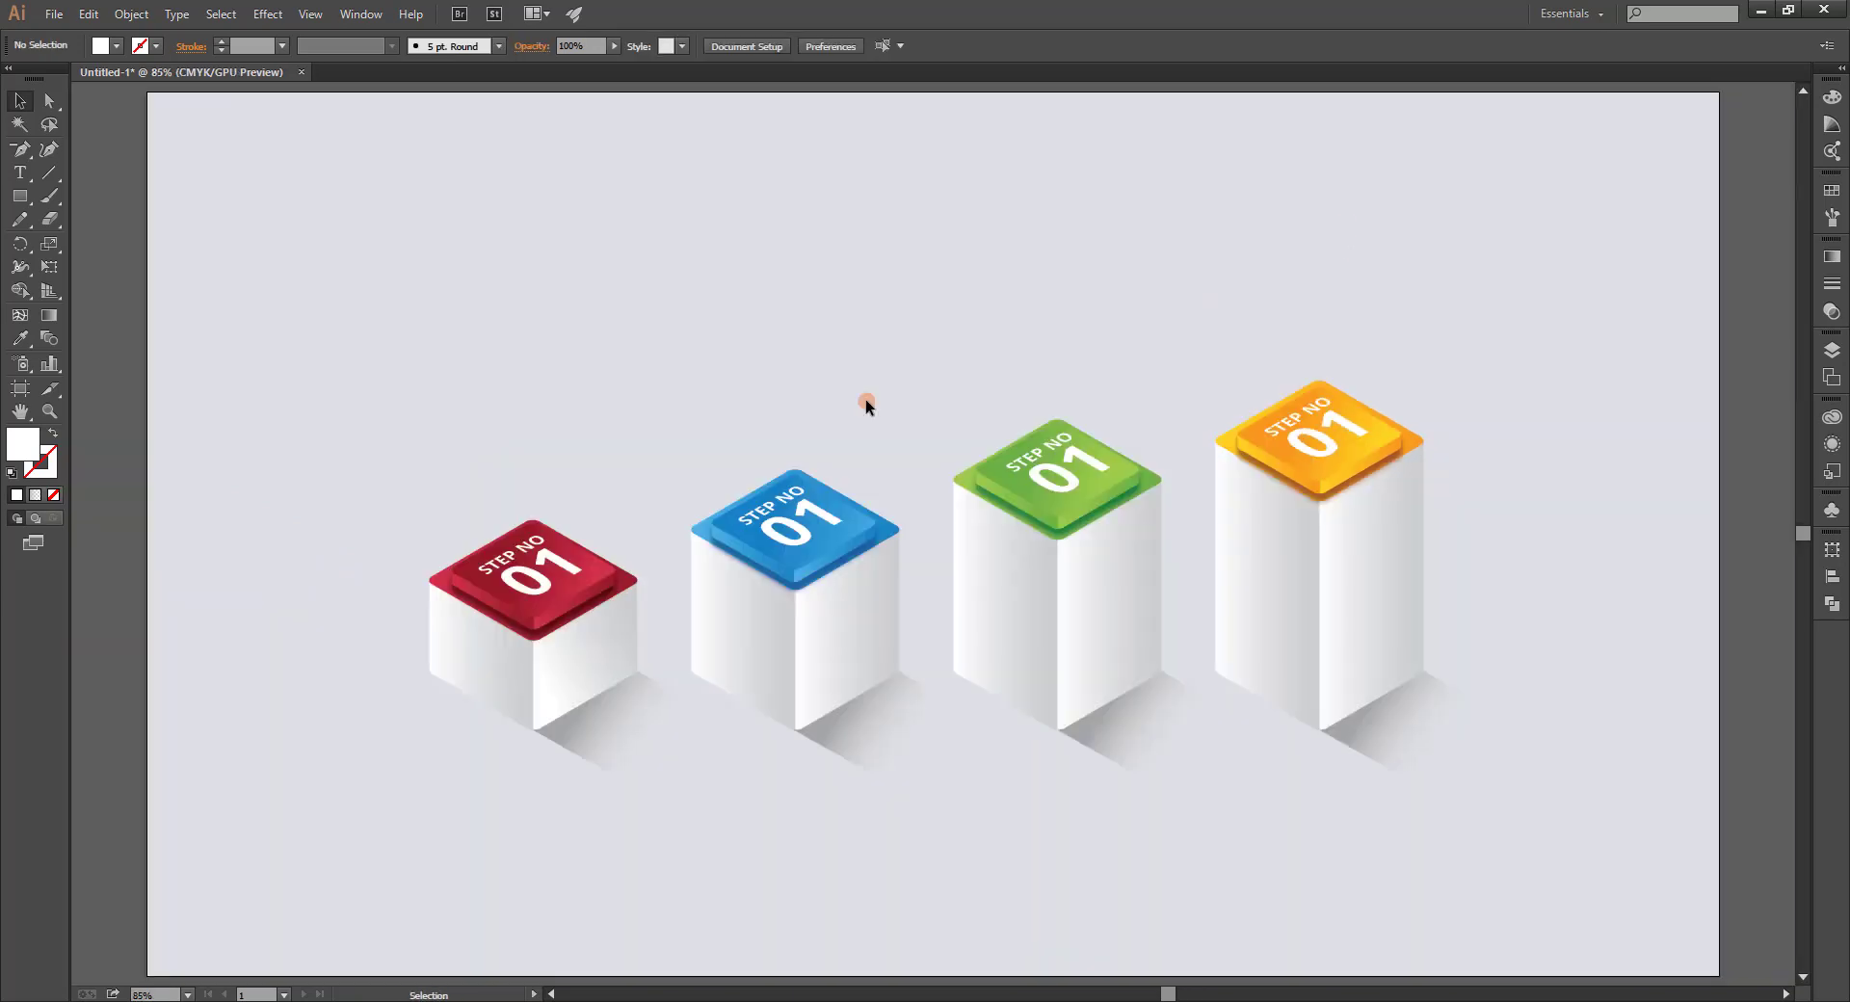
Renumber the blue, green and orange cube labels to 02, 03 and 04.
{"action": "key", "text": "t"}
{"action": "double_click", "coordinate": [813, 515]}
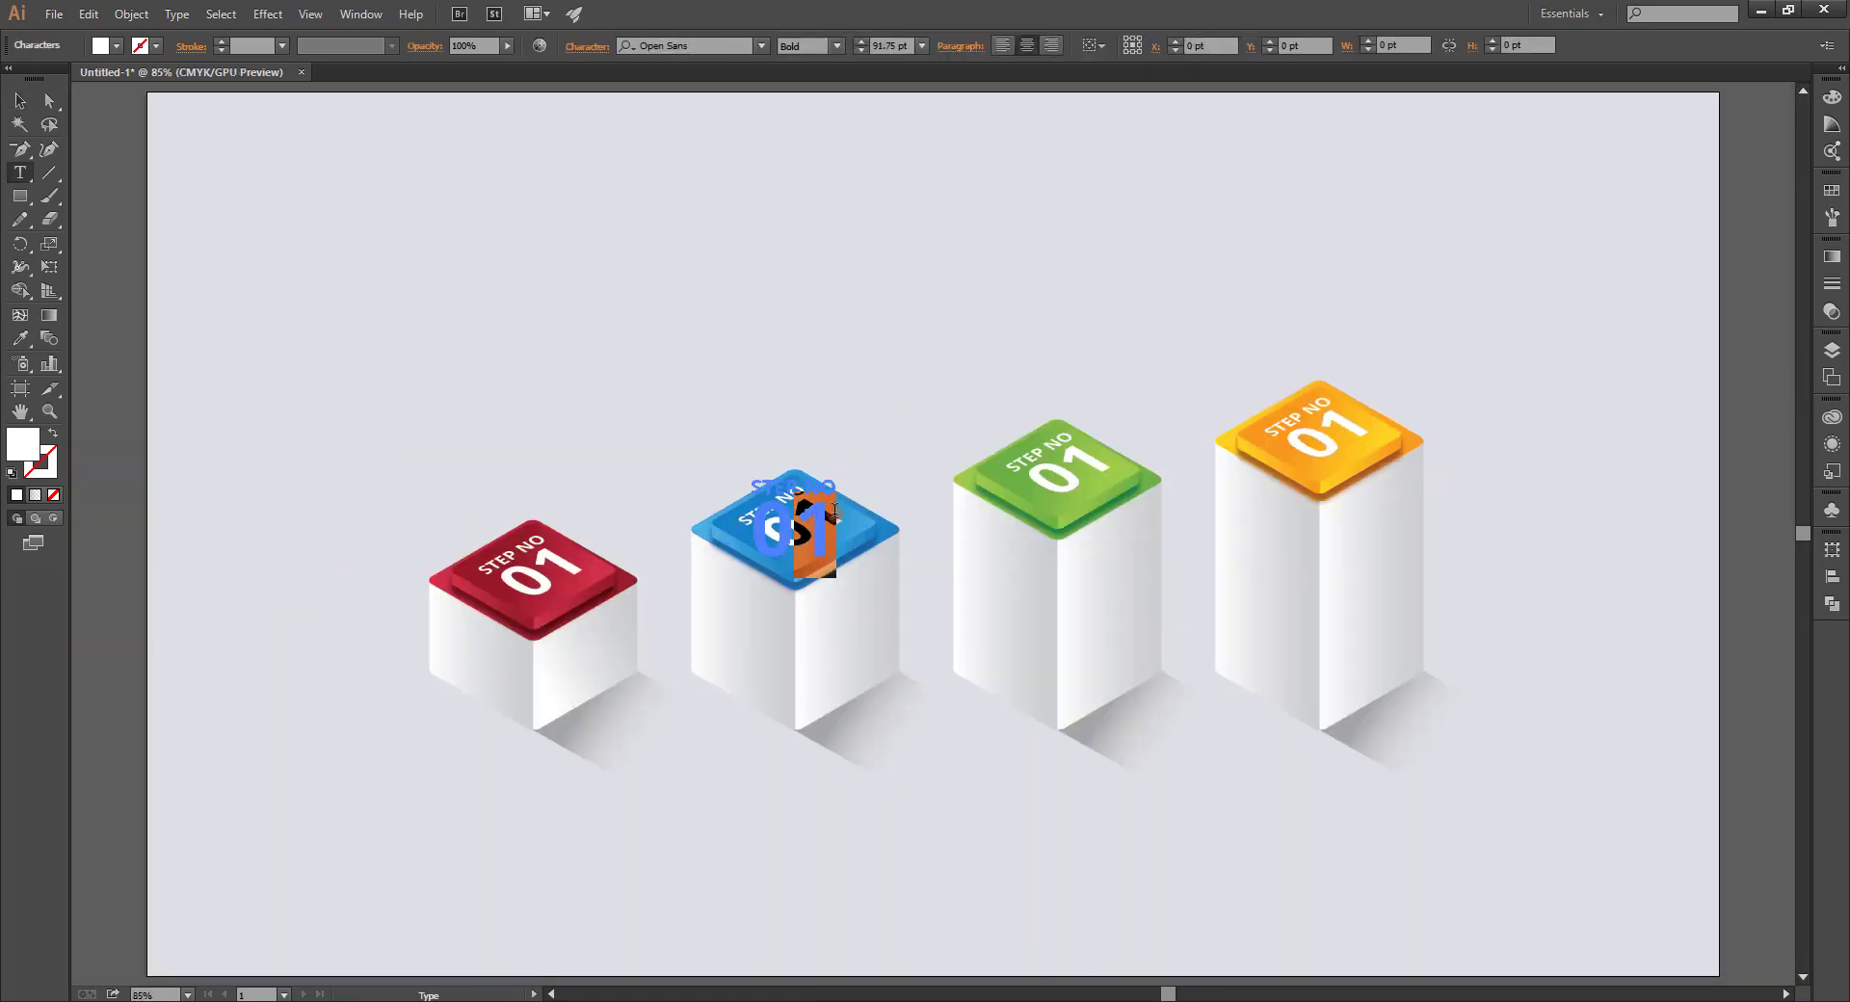
{"action": "type", "text": "02"}
{"action": "double_click", "coordinate": [1104, 459]}
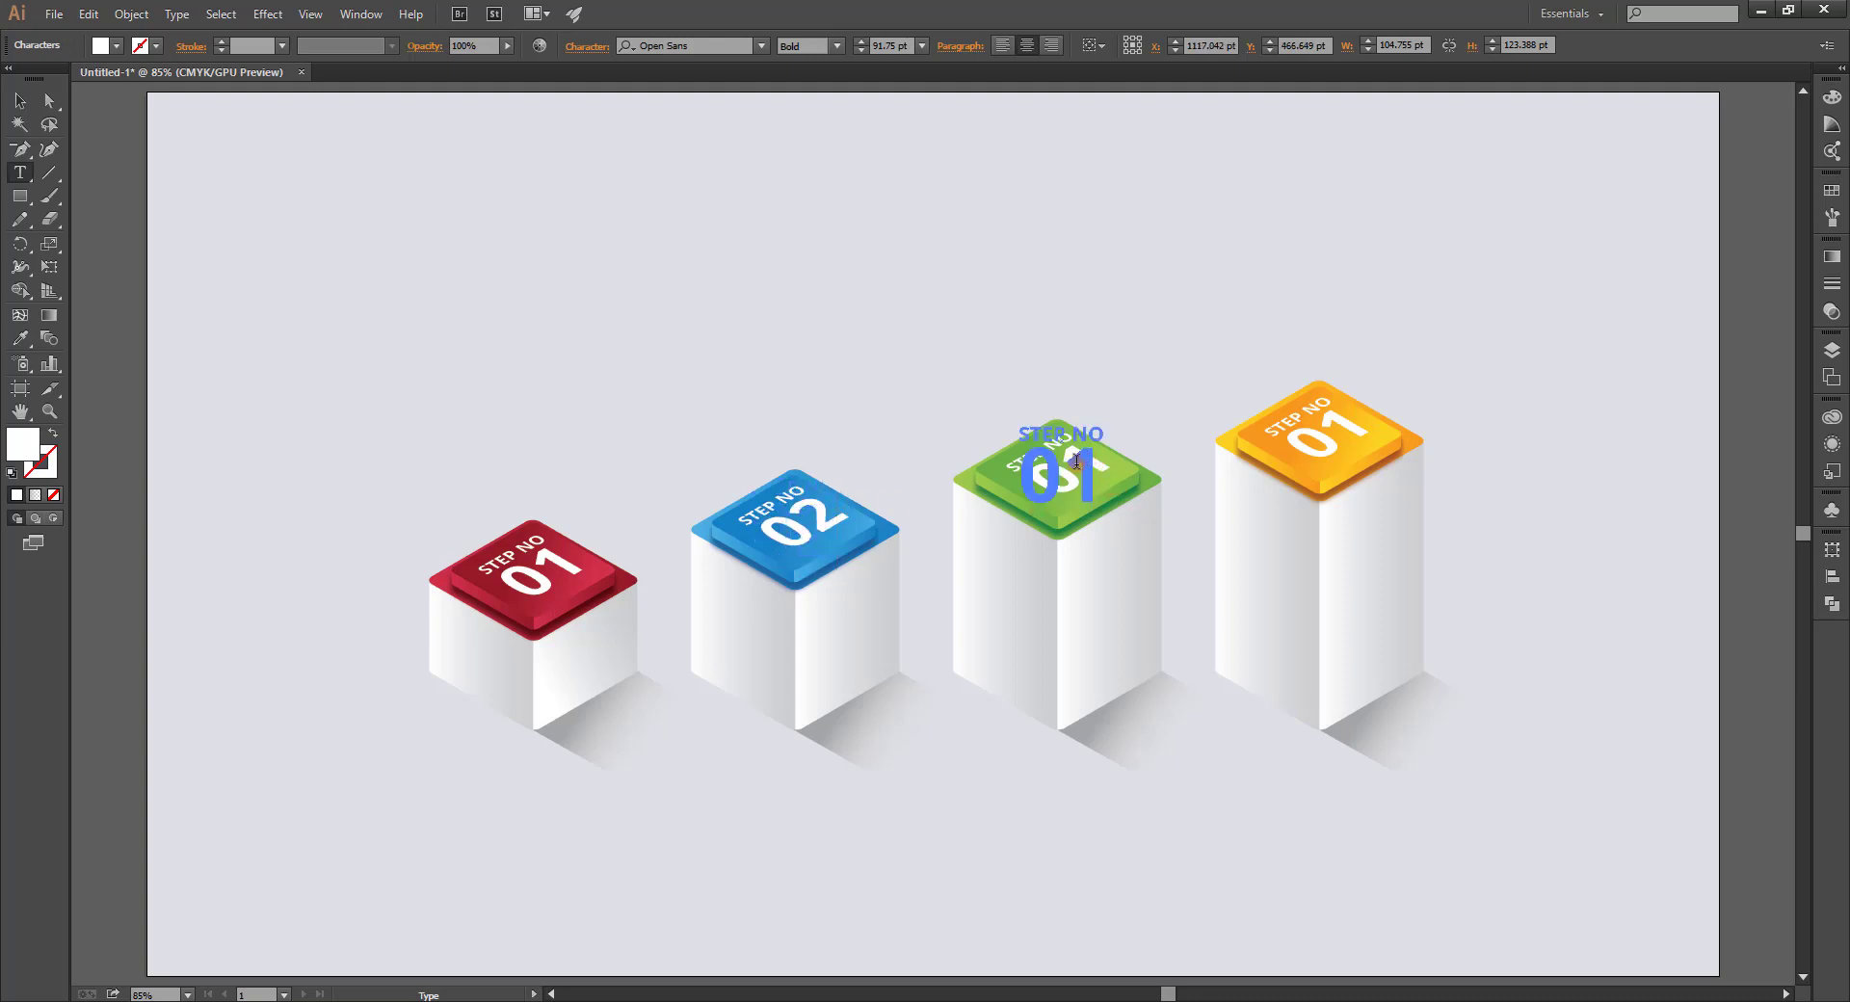
{"action": "type", "text": "03"}
{"action": "double_click", "coordinate": [1349, 430]}
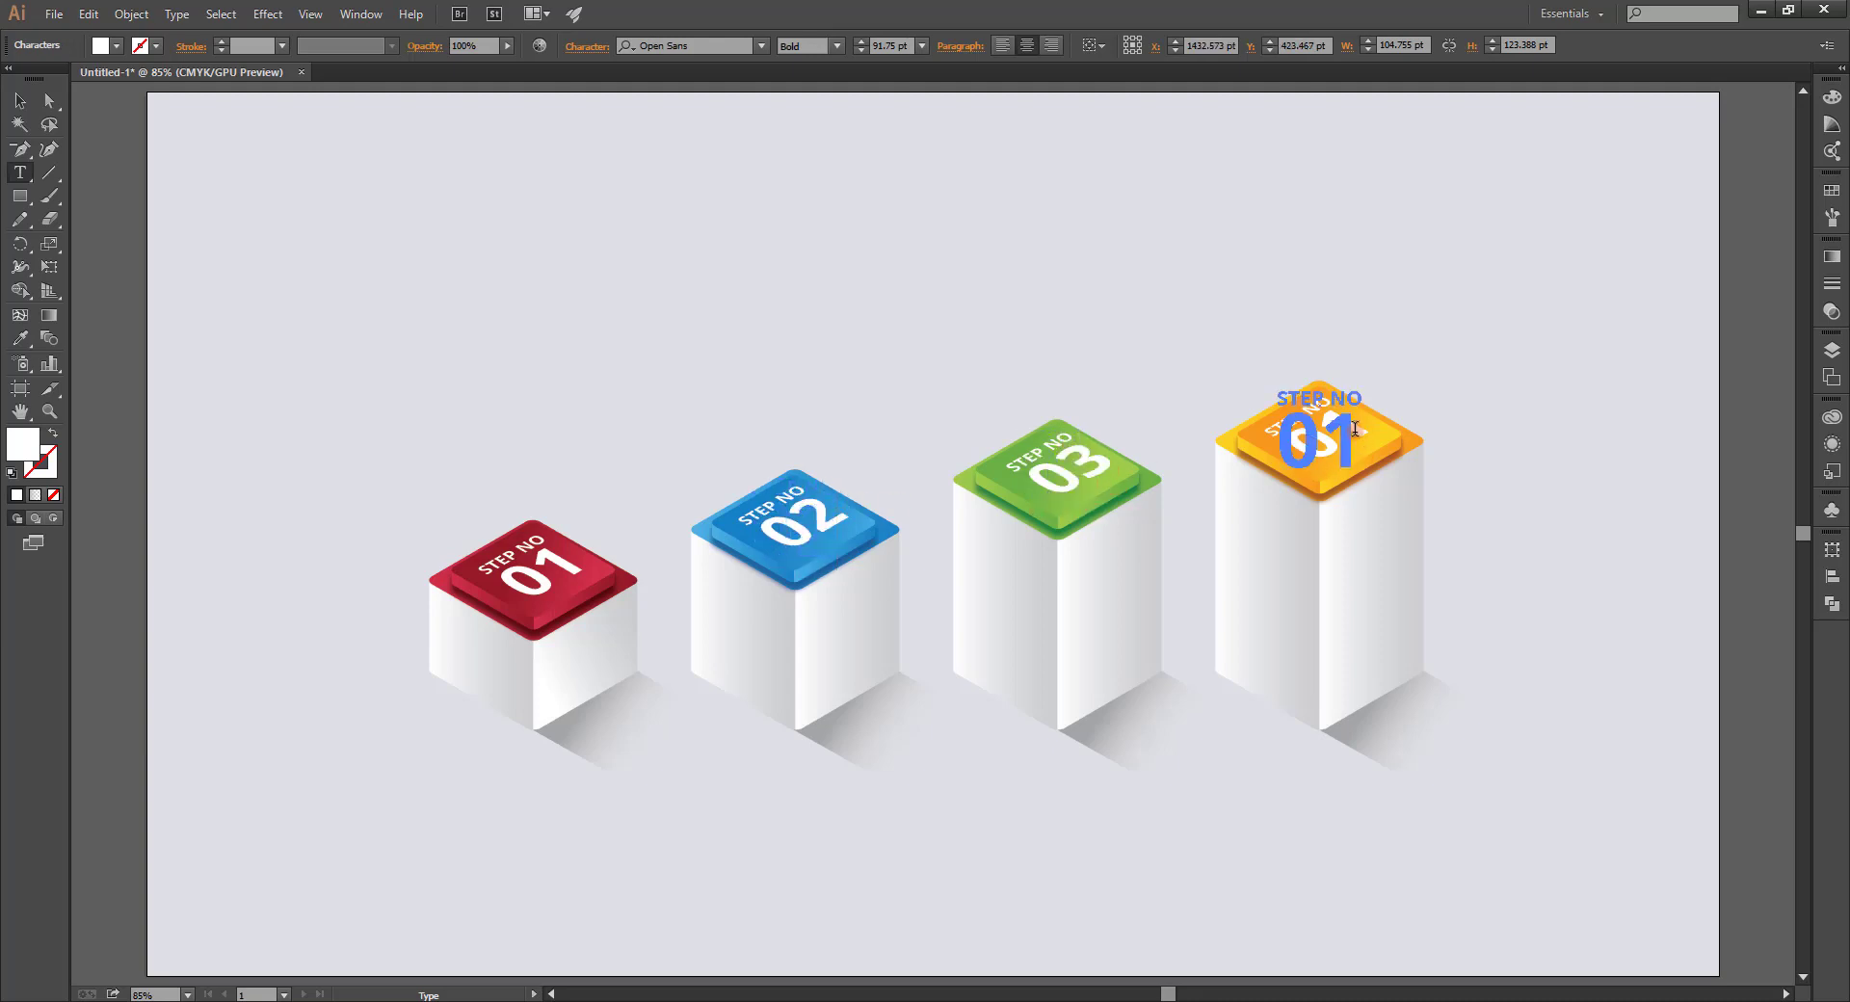
{"action": "double_click", "coordinate": [1340, 430]}
{"action": "type", "text": "04"}
{"action": "left_click", "coordinate": [19, 101]}
{"action": "left_click", "coordinate": [318, 347]}
Select the 01–04 step labels across the red, blue, green and orange cubes.
{"action": "left_click", "coordinate": [598, 583]}
{"action": "left_click", "coordinate": [827, 514], "text": "shift"}
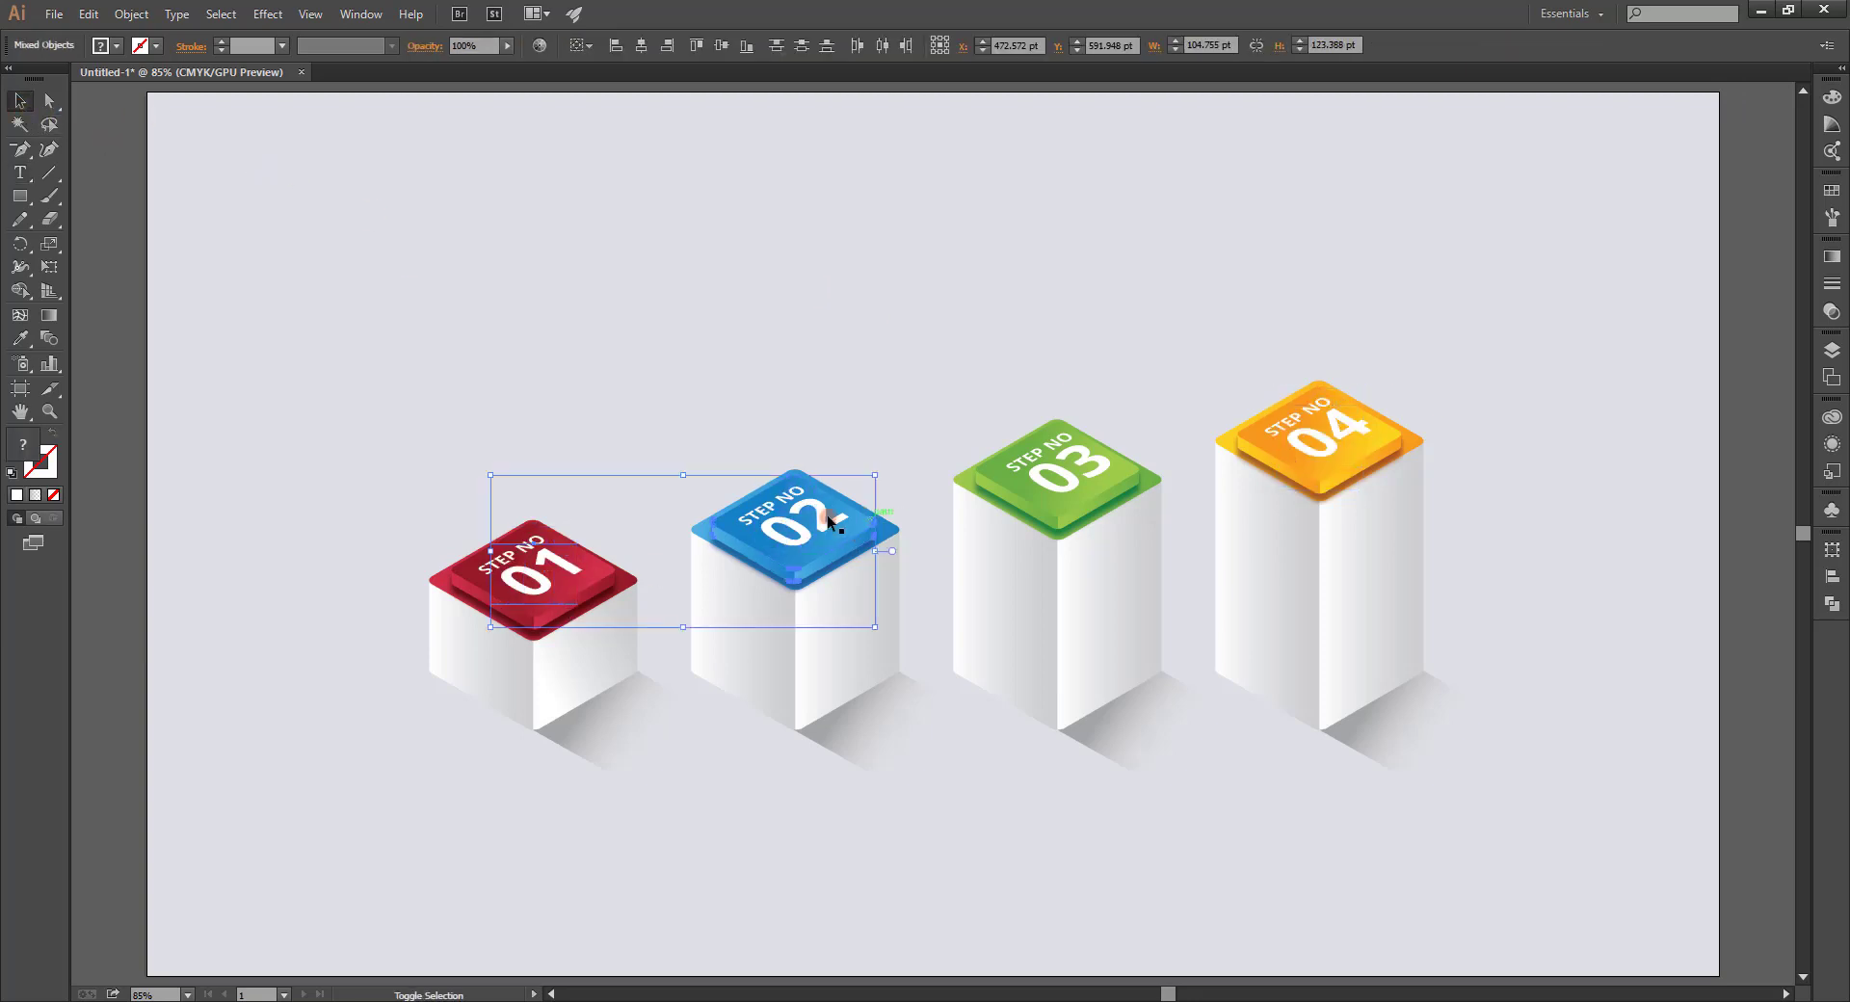
{"action": "left_click", "coordinate": [562, 570]}
{"action": "left_click", "coordinate": [761, 525], "text": "shift"}
{"action": "left_click", "coordinate": [1050, 489], "text": "shift"}
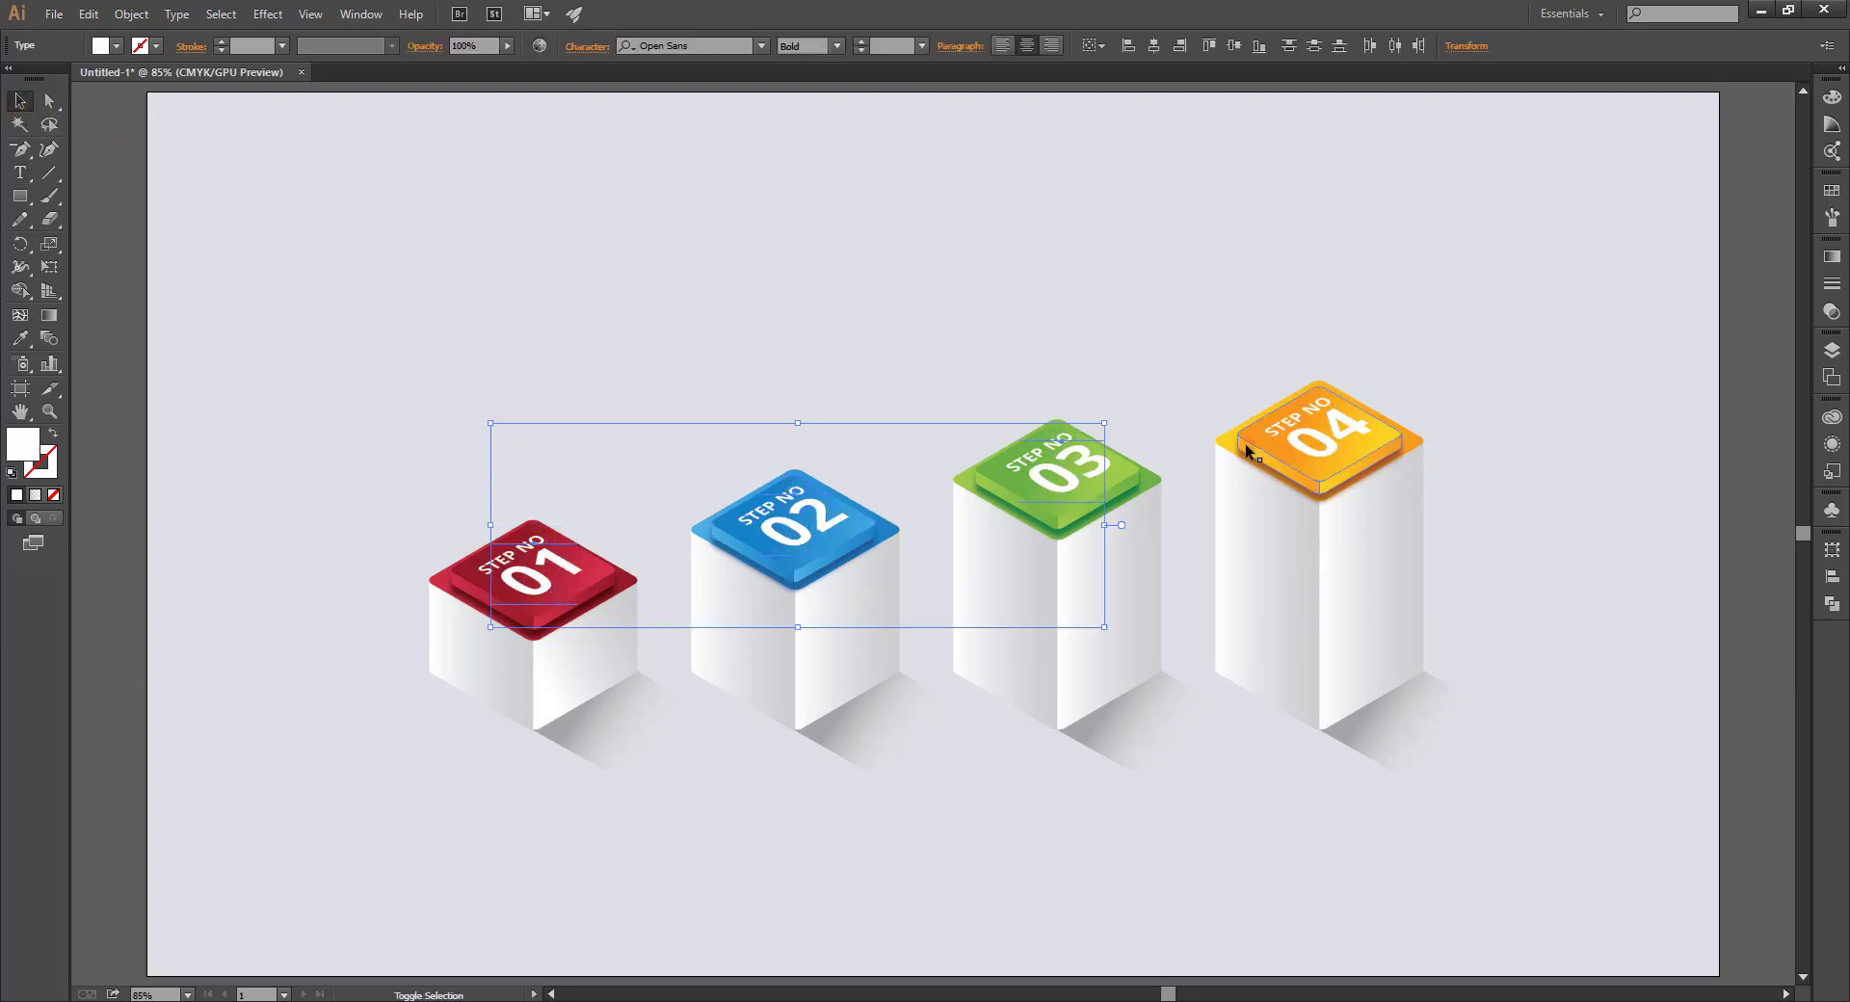
{"action": "left_click", "coordinate": [1291, 439], "text": "shift"}
Inspect the red 01 top group's existing drop shadow in Appearance, leaving it unchanged.
{"action": "left_click", "coordinate": [550, 236]}
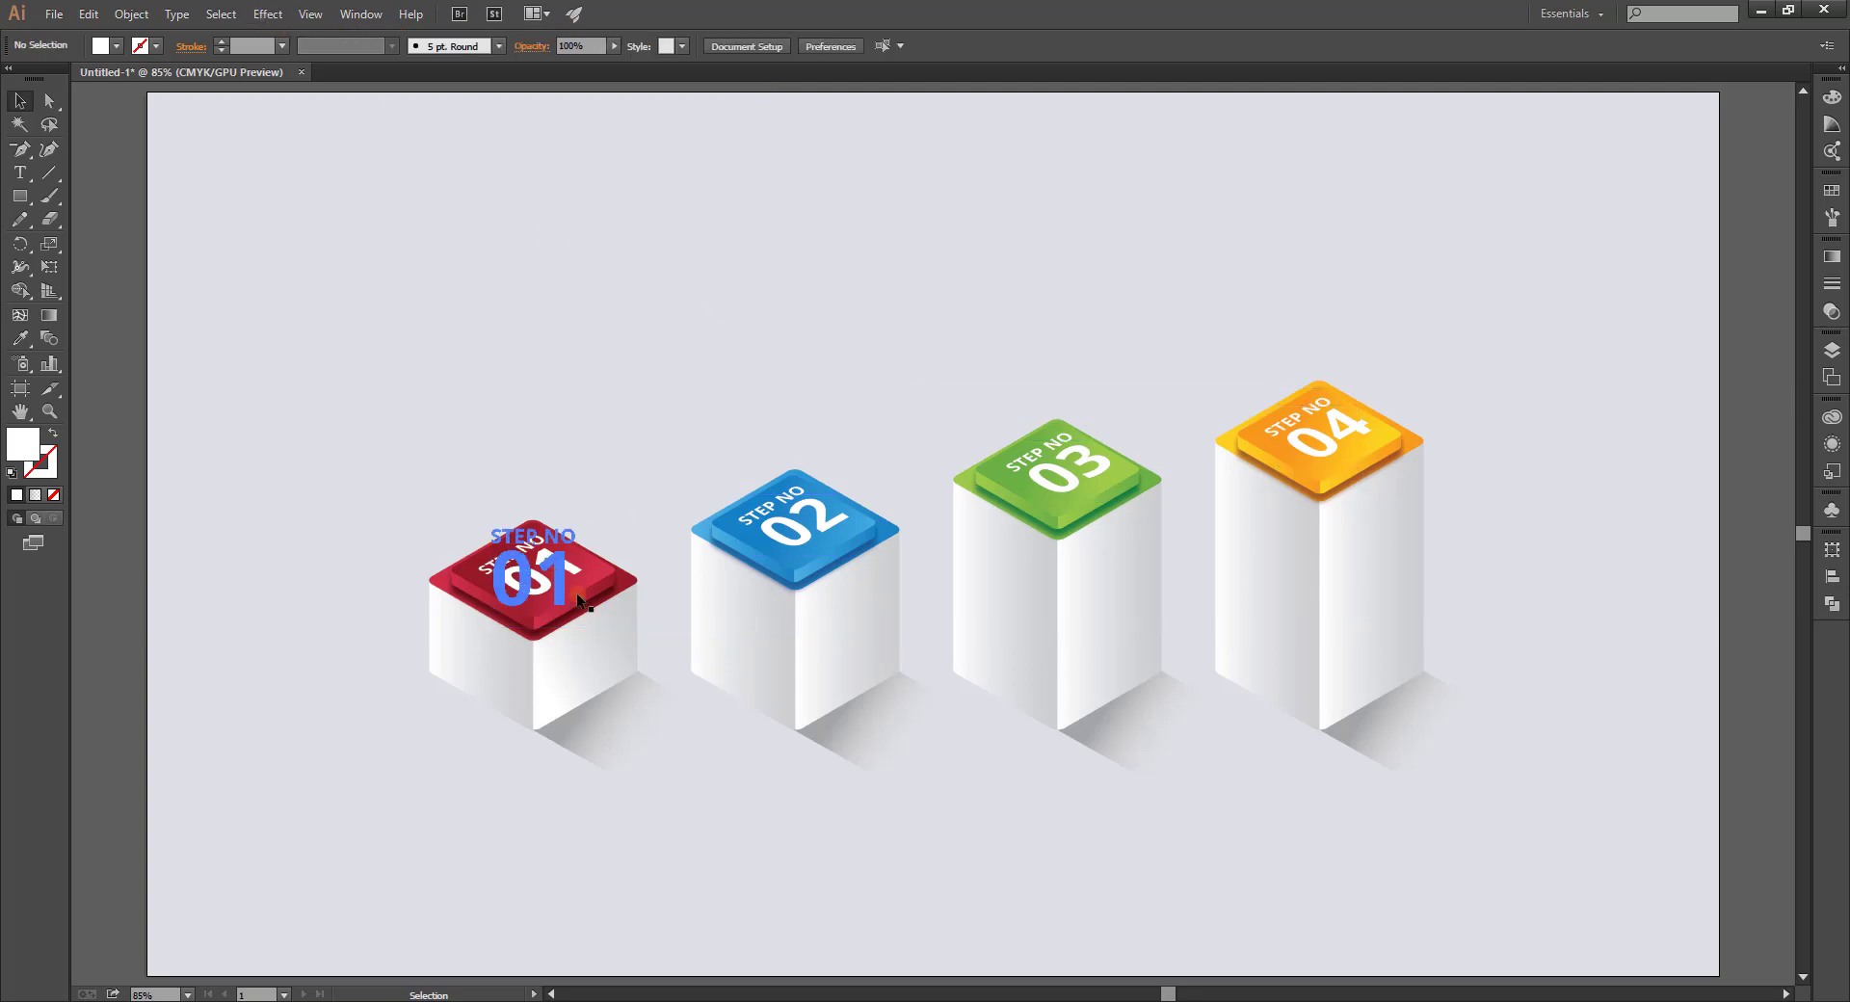
{"action": "left_click", "coordinate": [590, 597]}
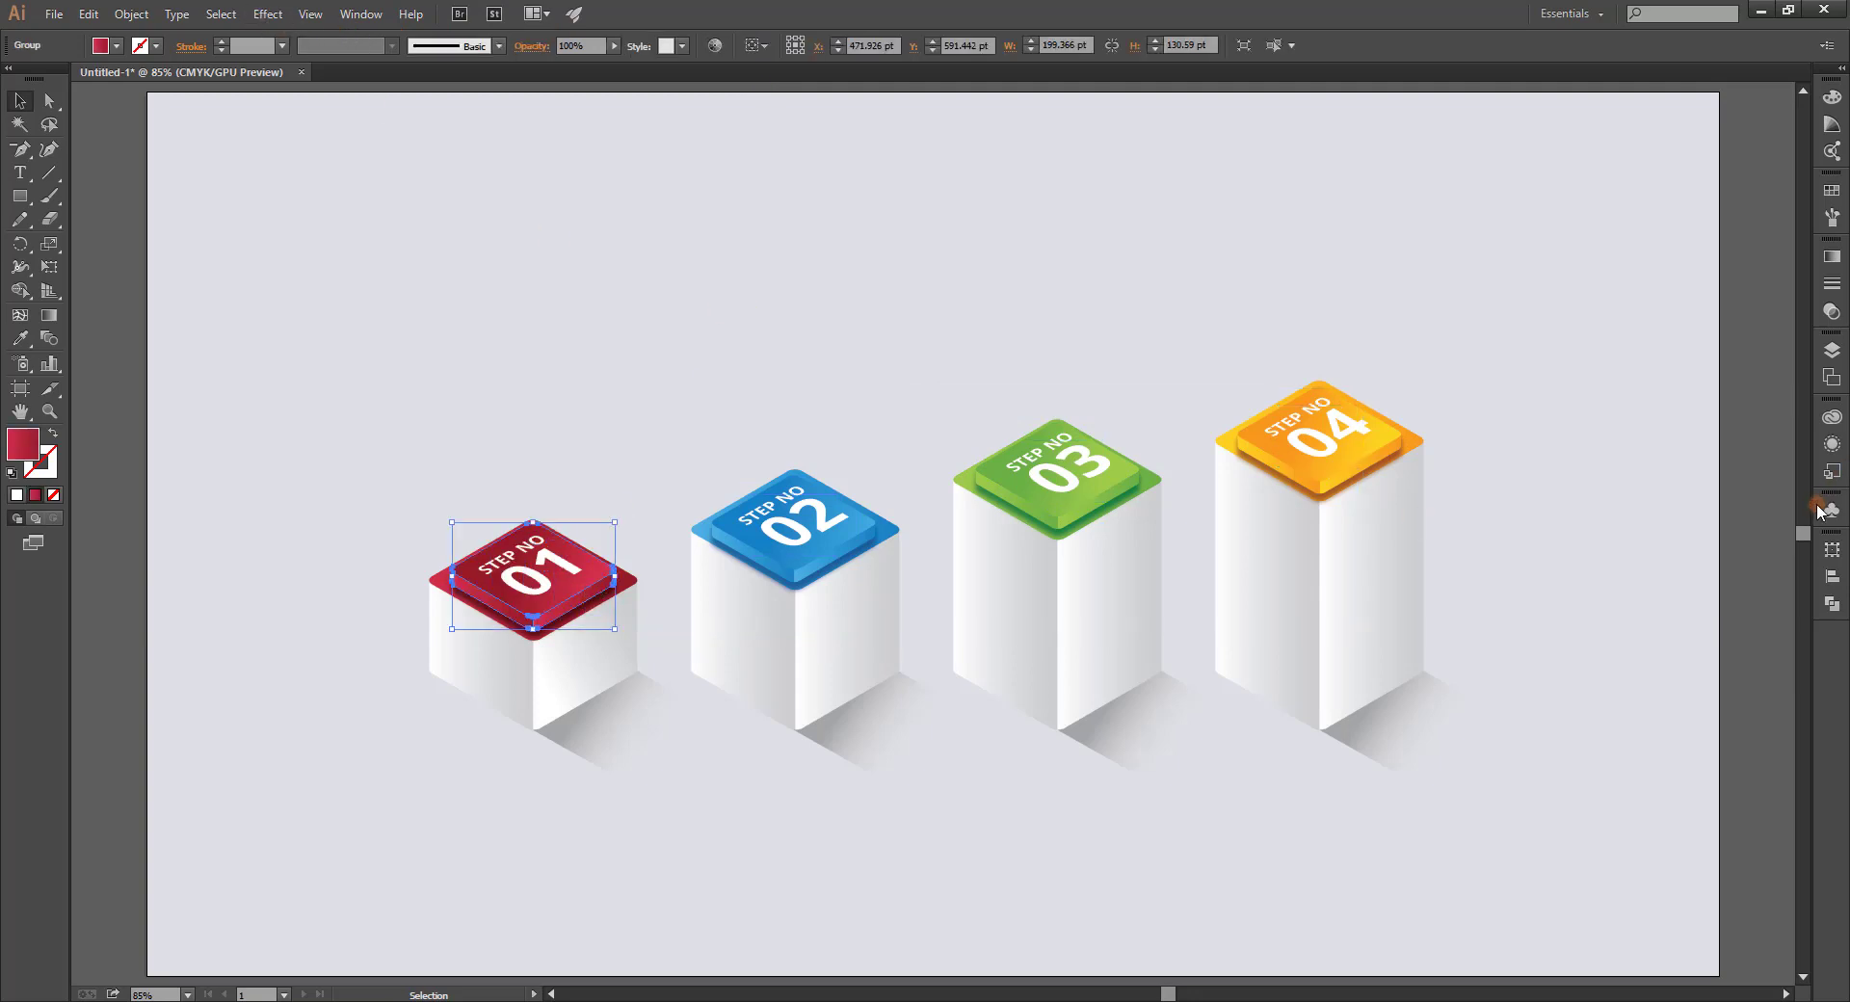
{"action": "left_click", "coordinate": [1829, 451]}
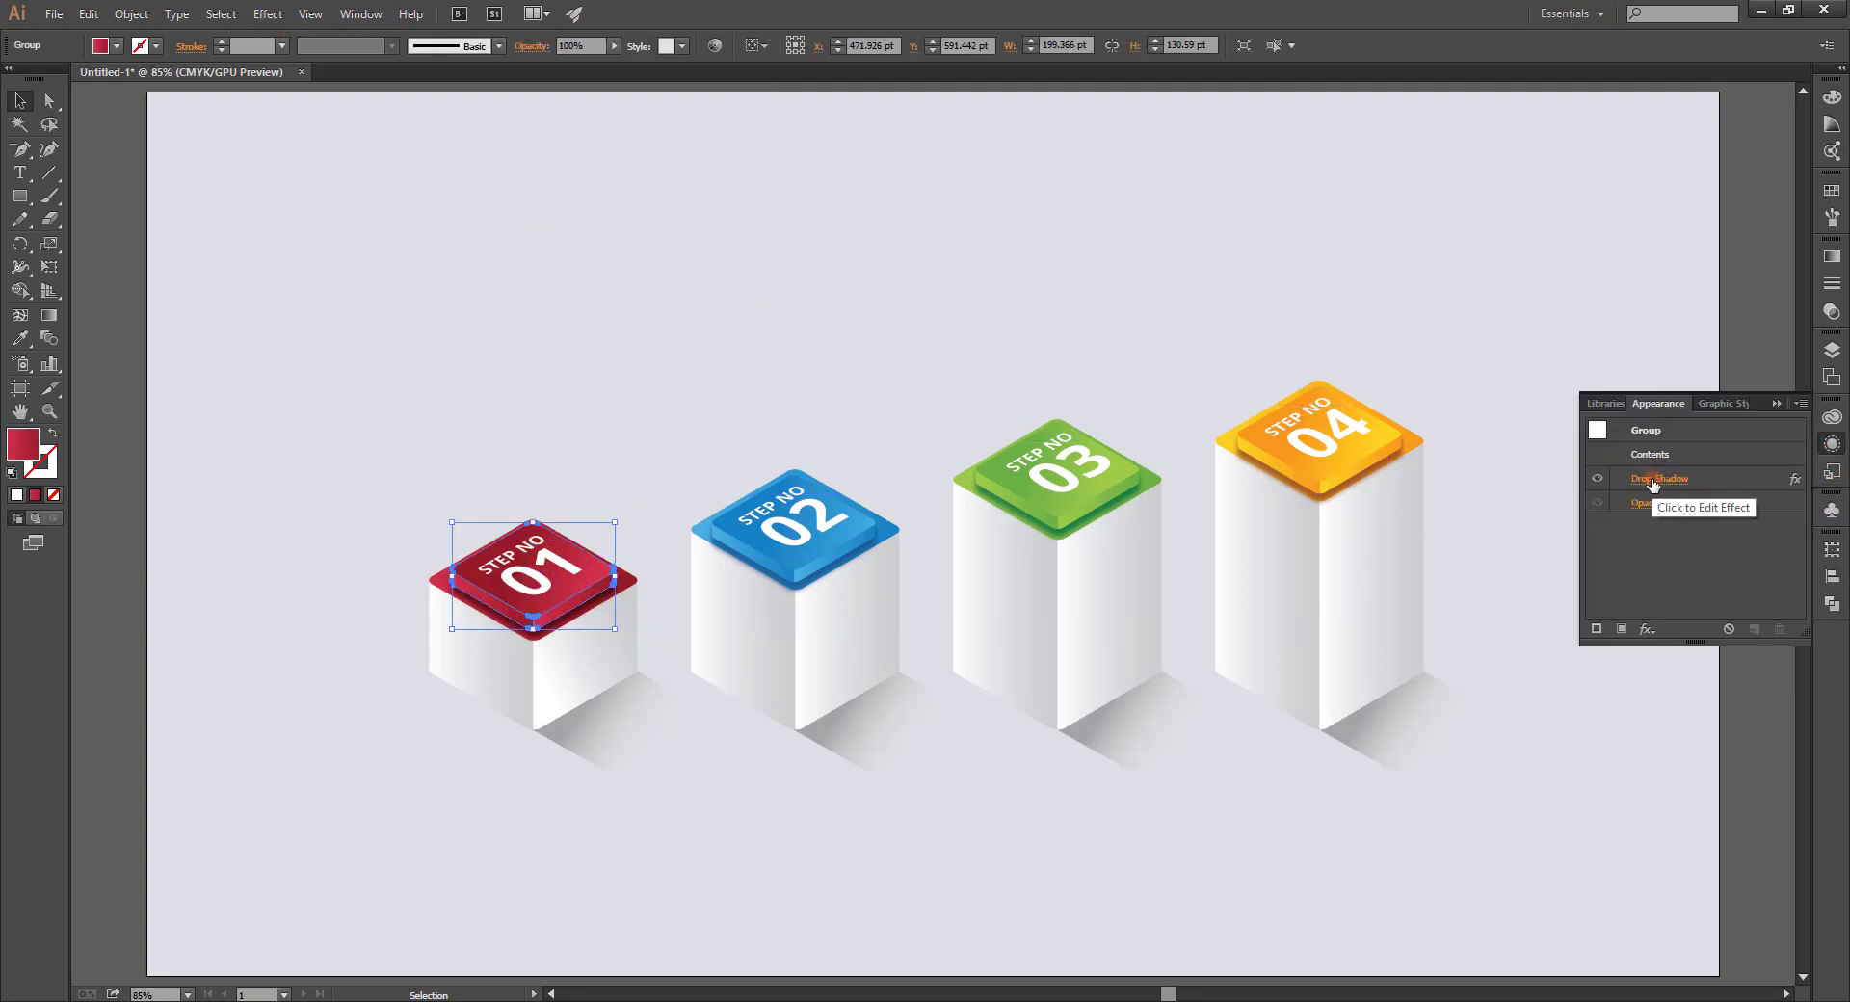
{"action": "left_click", "coordinate": [1659, 479]}
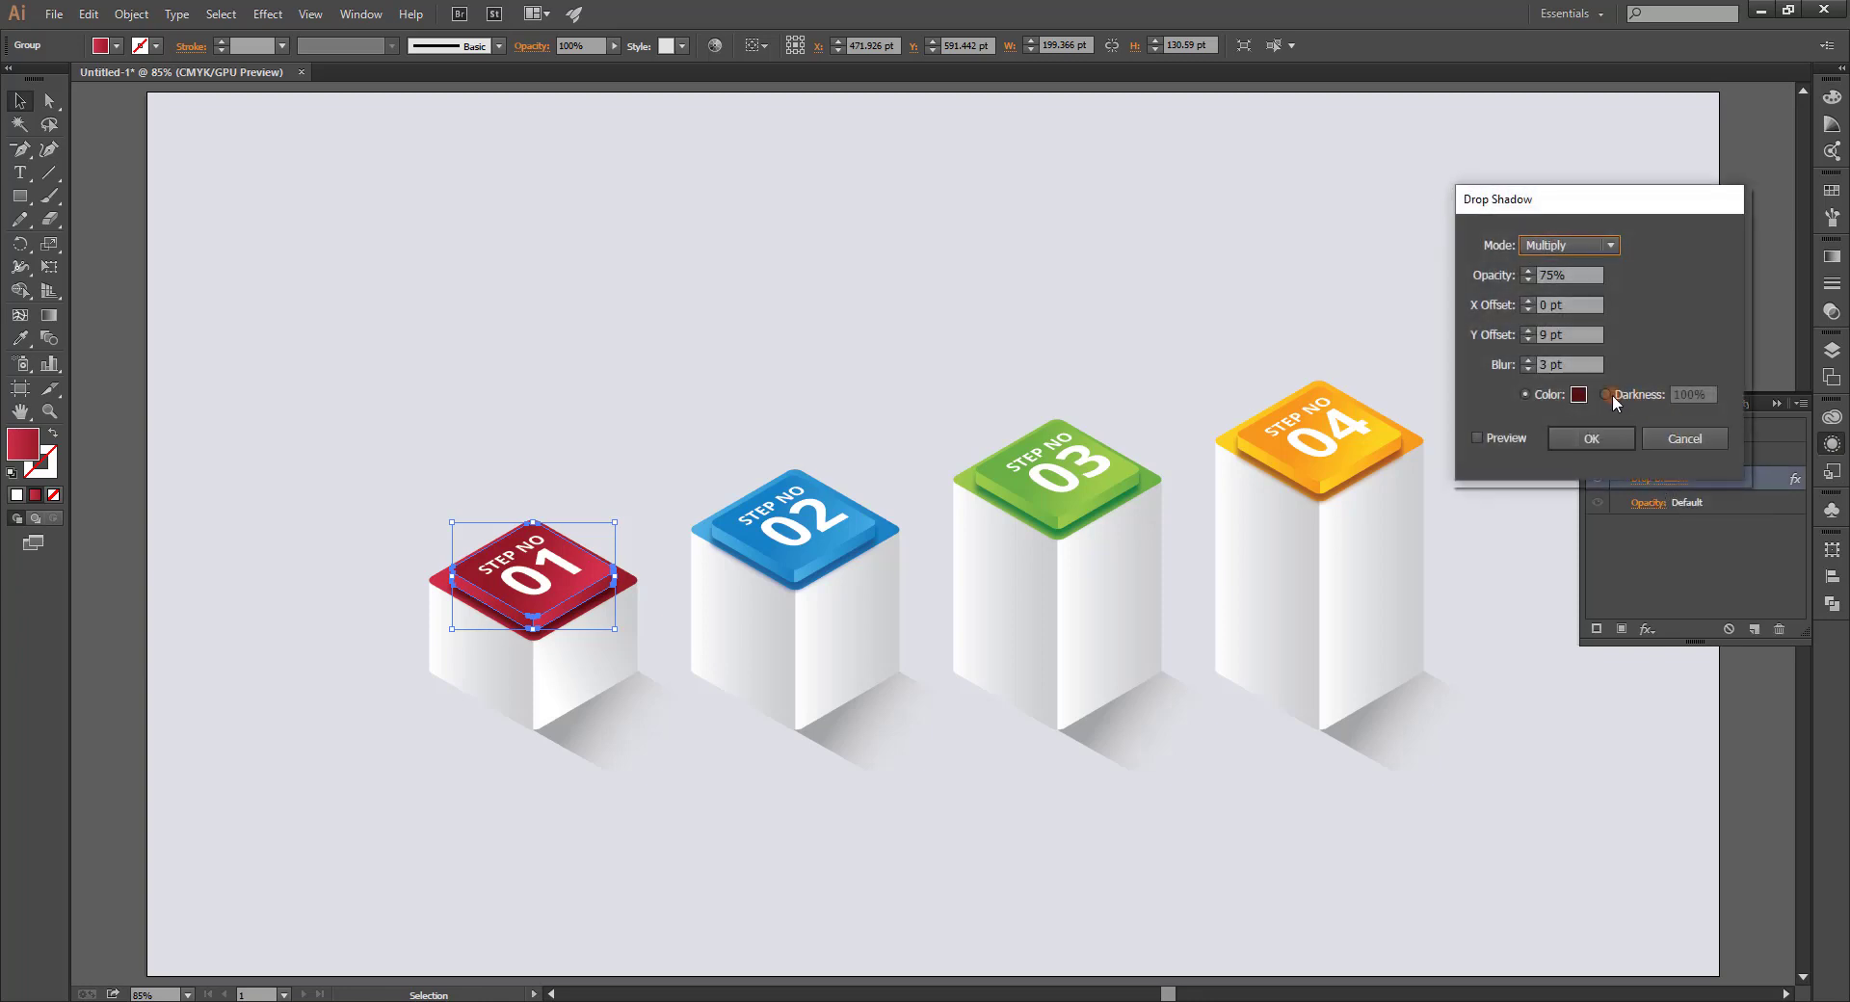
{"action": "left_click", "coordinate": [1677, 439]}
{"action": "left_click", "coordinate": [664, 568]}
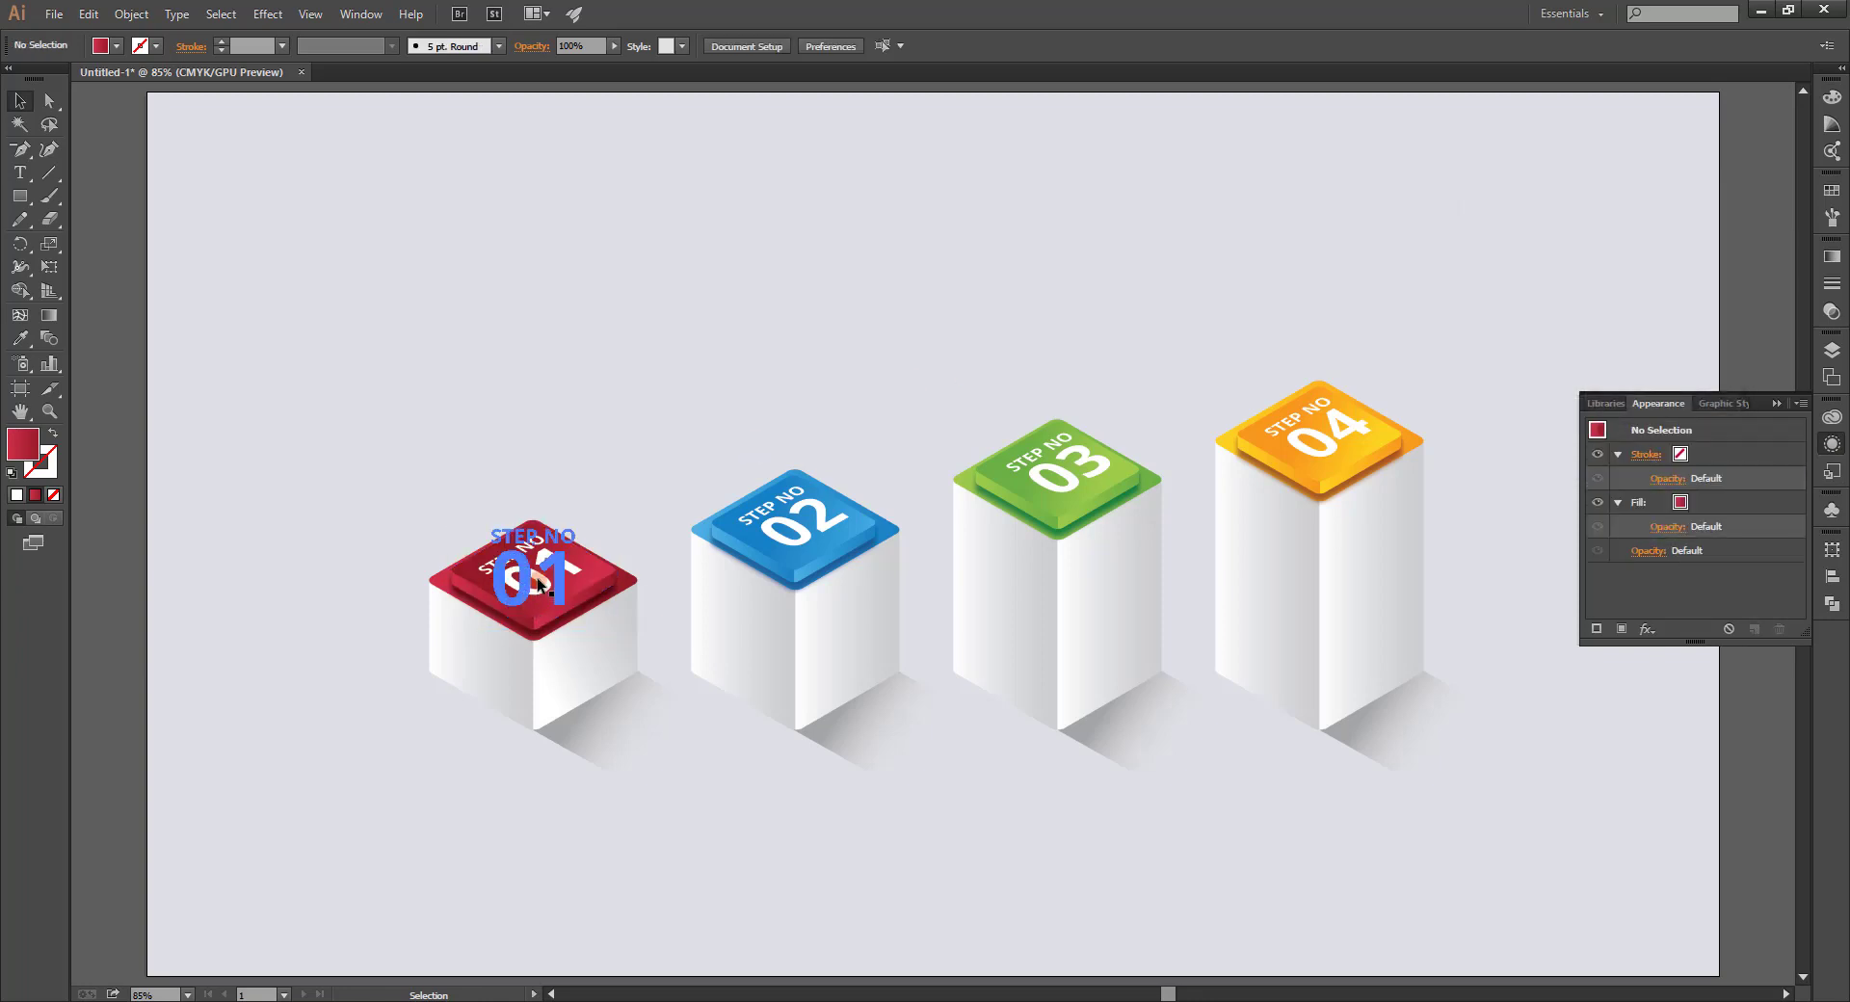
Reselect the STEP NO 01 text and add the 02–04 texts to the selection.
{"action": "left_click_drag", "start_coordinate": [487, 416], "coordinate": [1146, 467]}
{"action": "left_click", "coordinate": [941, 524]}
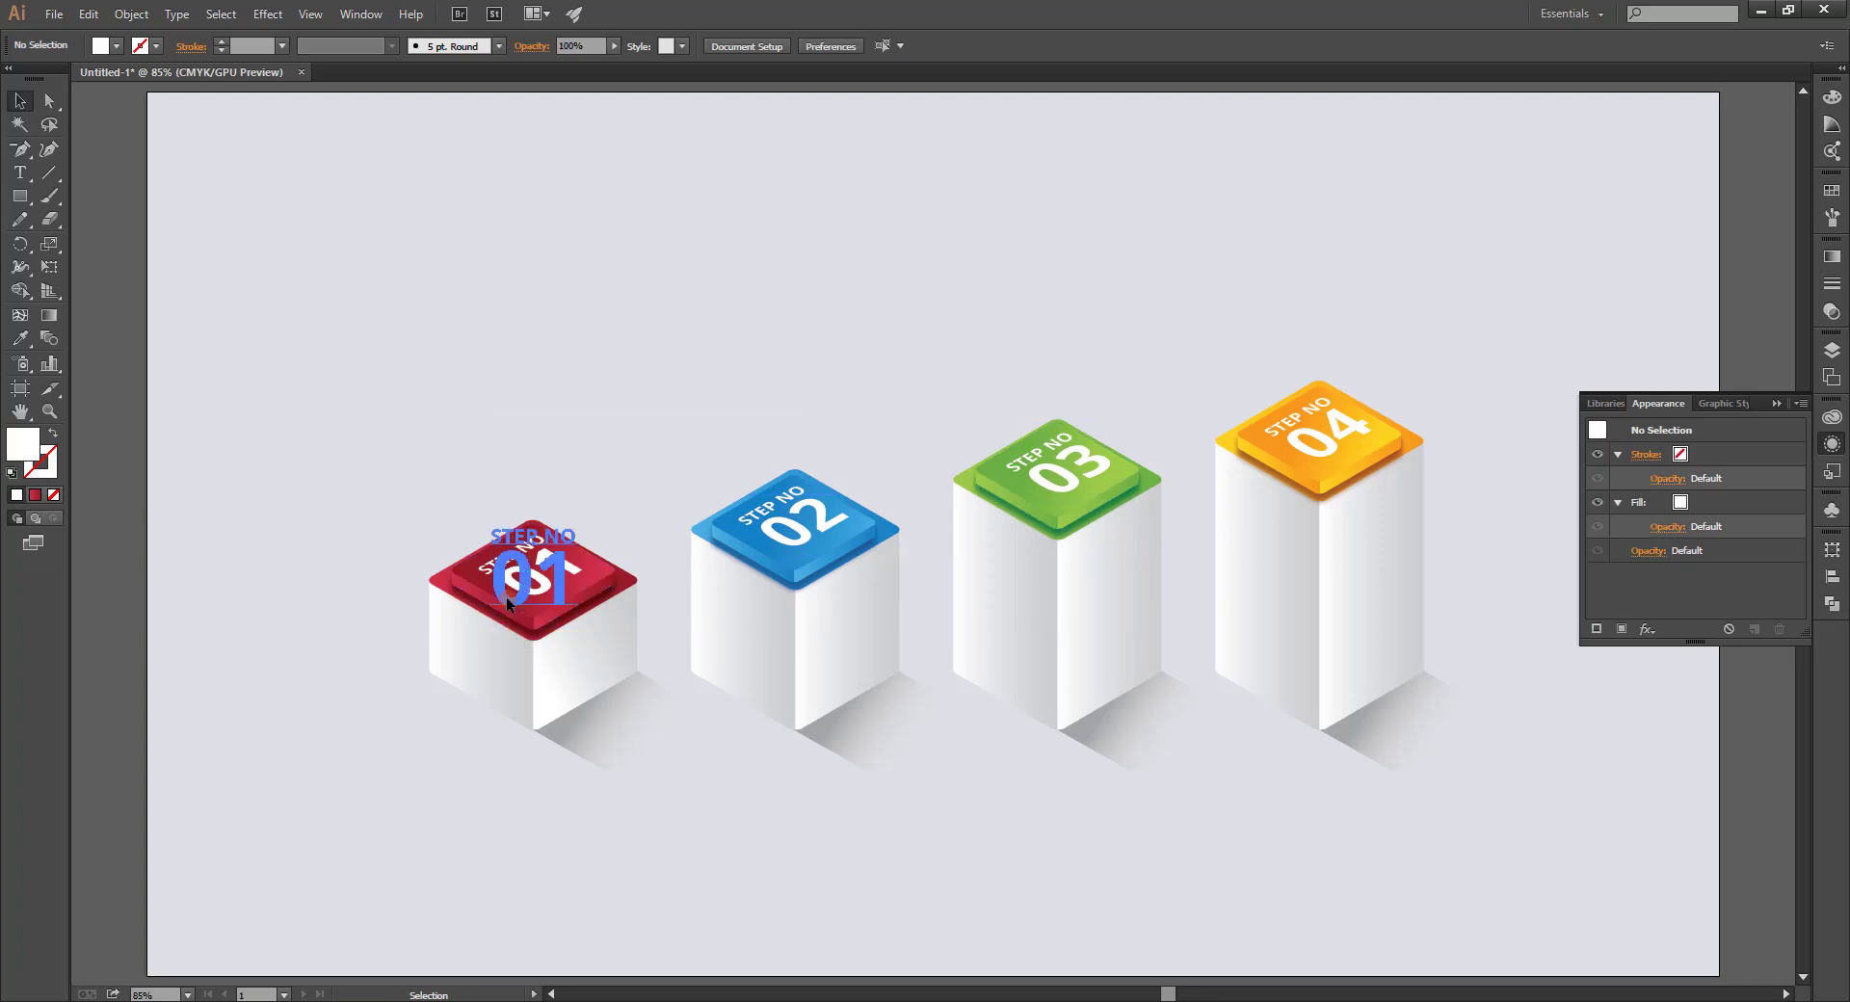
{"action": "left_click", "coordinate": [505, 598]}
{"action": "left_click", "coordinate": [757, 528], "text": "shift"}
{"action": "left_click", "coordinate": [761, 528], "text": "shift"}
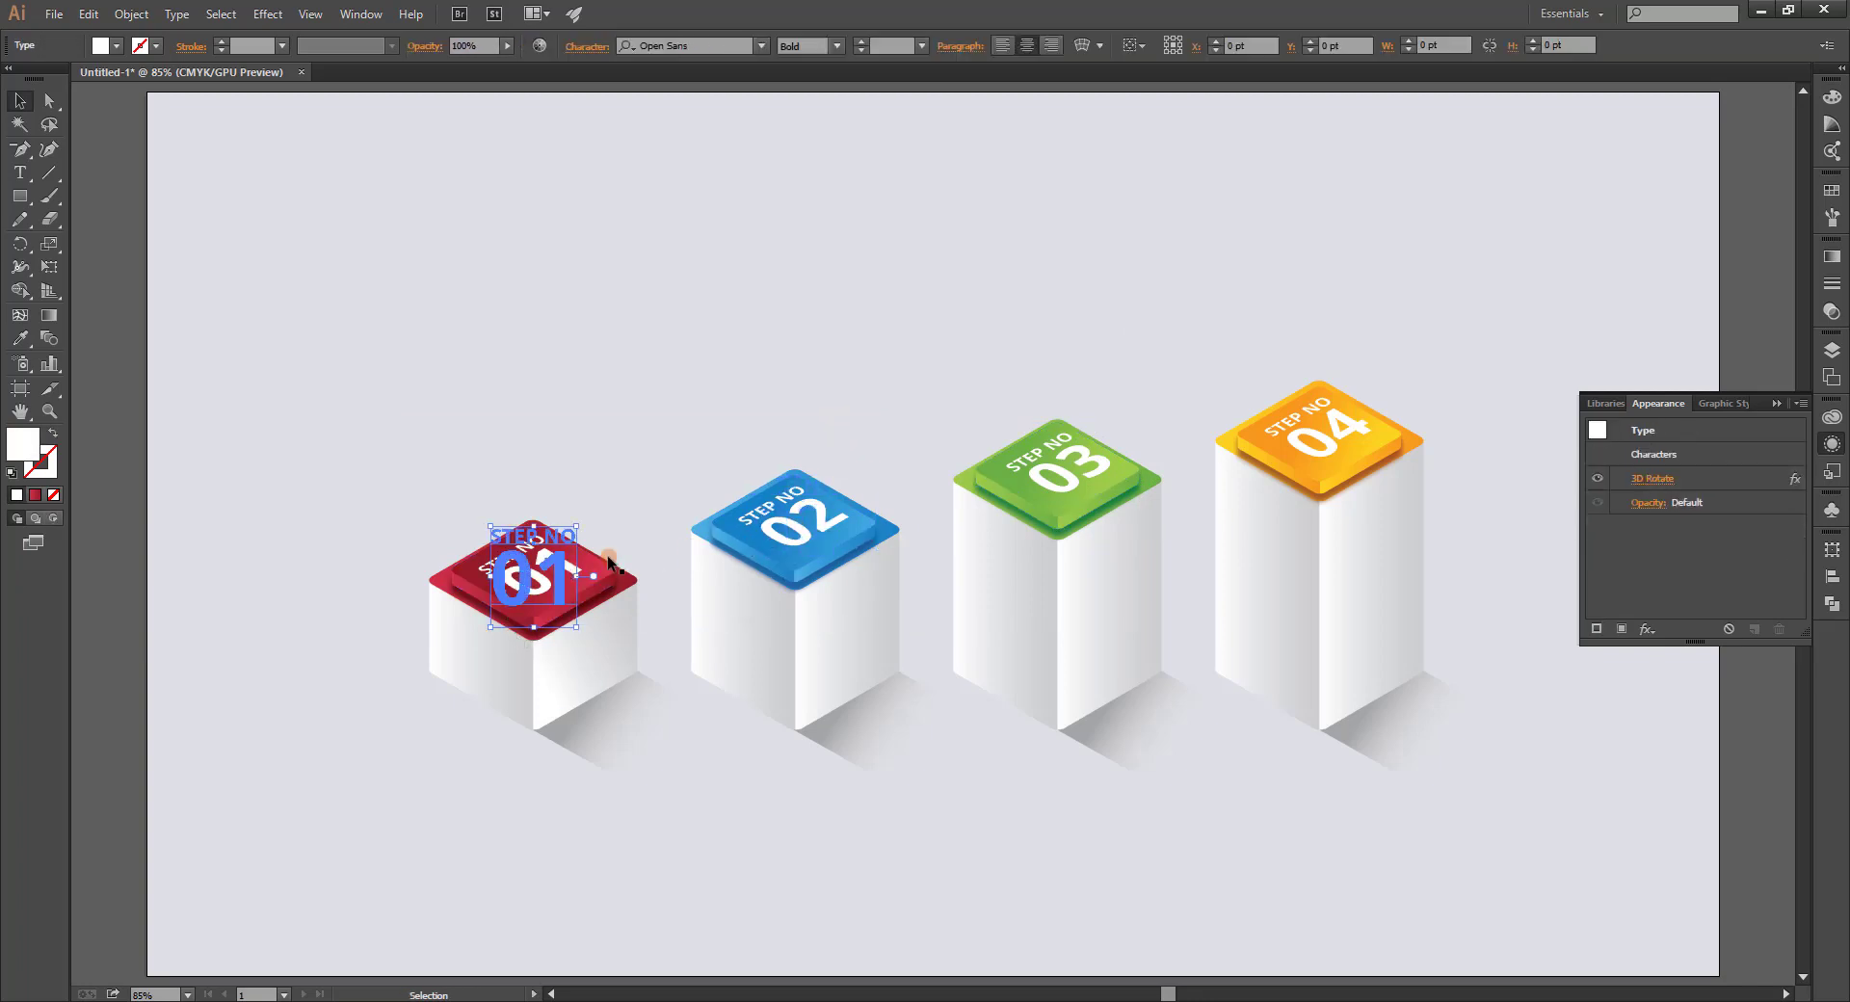
{"action": "left_click", "coordinate": [761, 528], "text": "shift"}
{"action": "left_click", "coordinate": [1025, 478], "text": "shift"}
{"action": "left_click", "coordinate": [1301, 440], "text": "shift"}
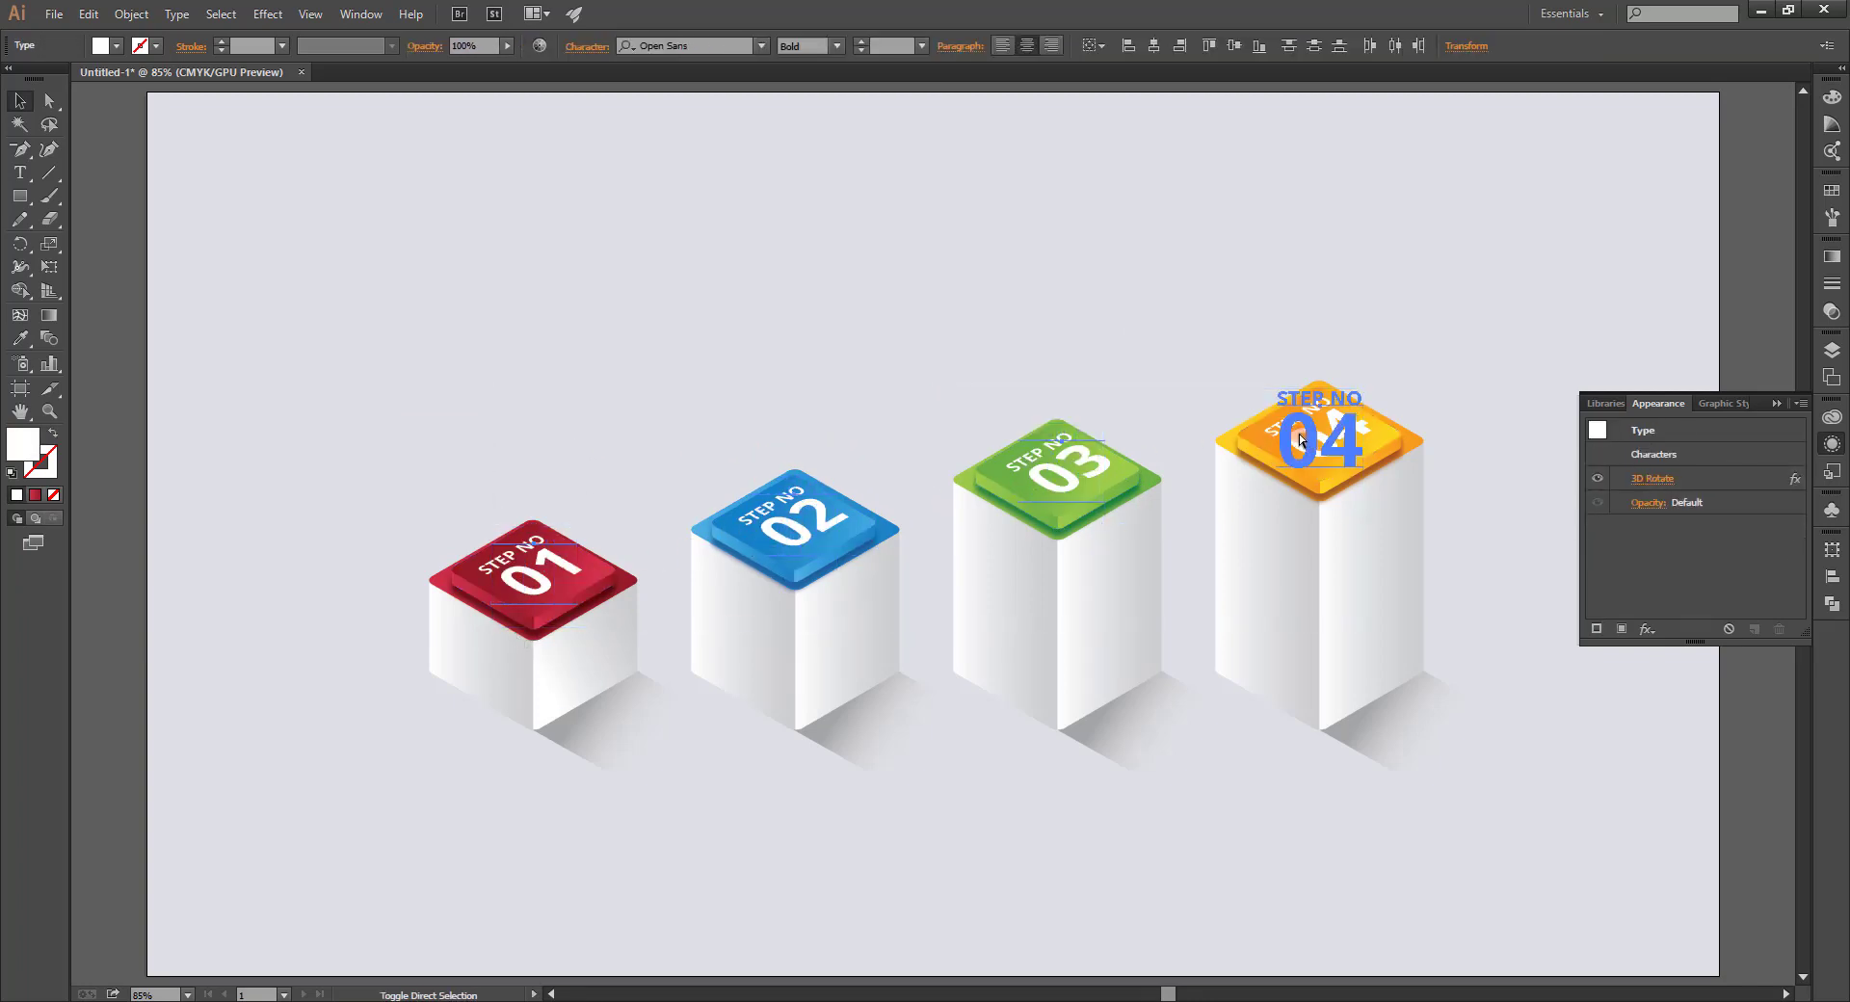
Give the STEP NO 01 text a dark red Multiply 75% drop shadow, Y 9 pt, blur 3 pt.
{"action": "key", "text": "shift+ctrl+e"}
{"action": "left_click", "coordinate": [1110, 549]}
{"action": "left_click", "coordinate": [532, 573]}
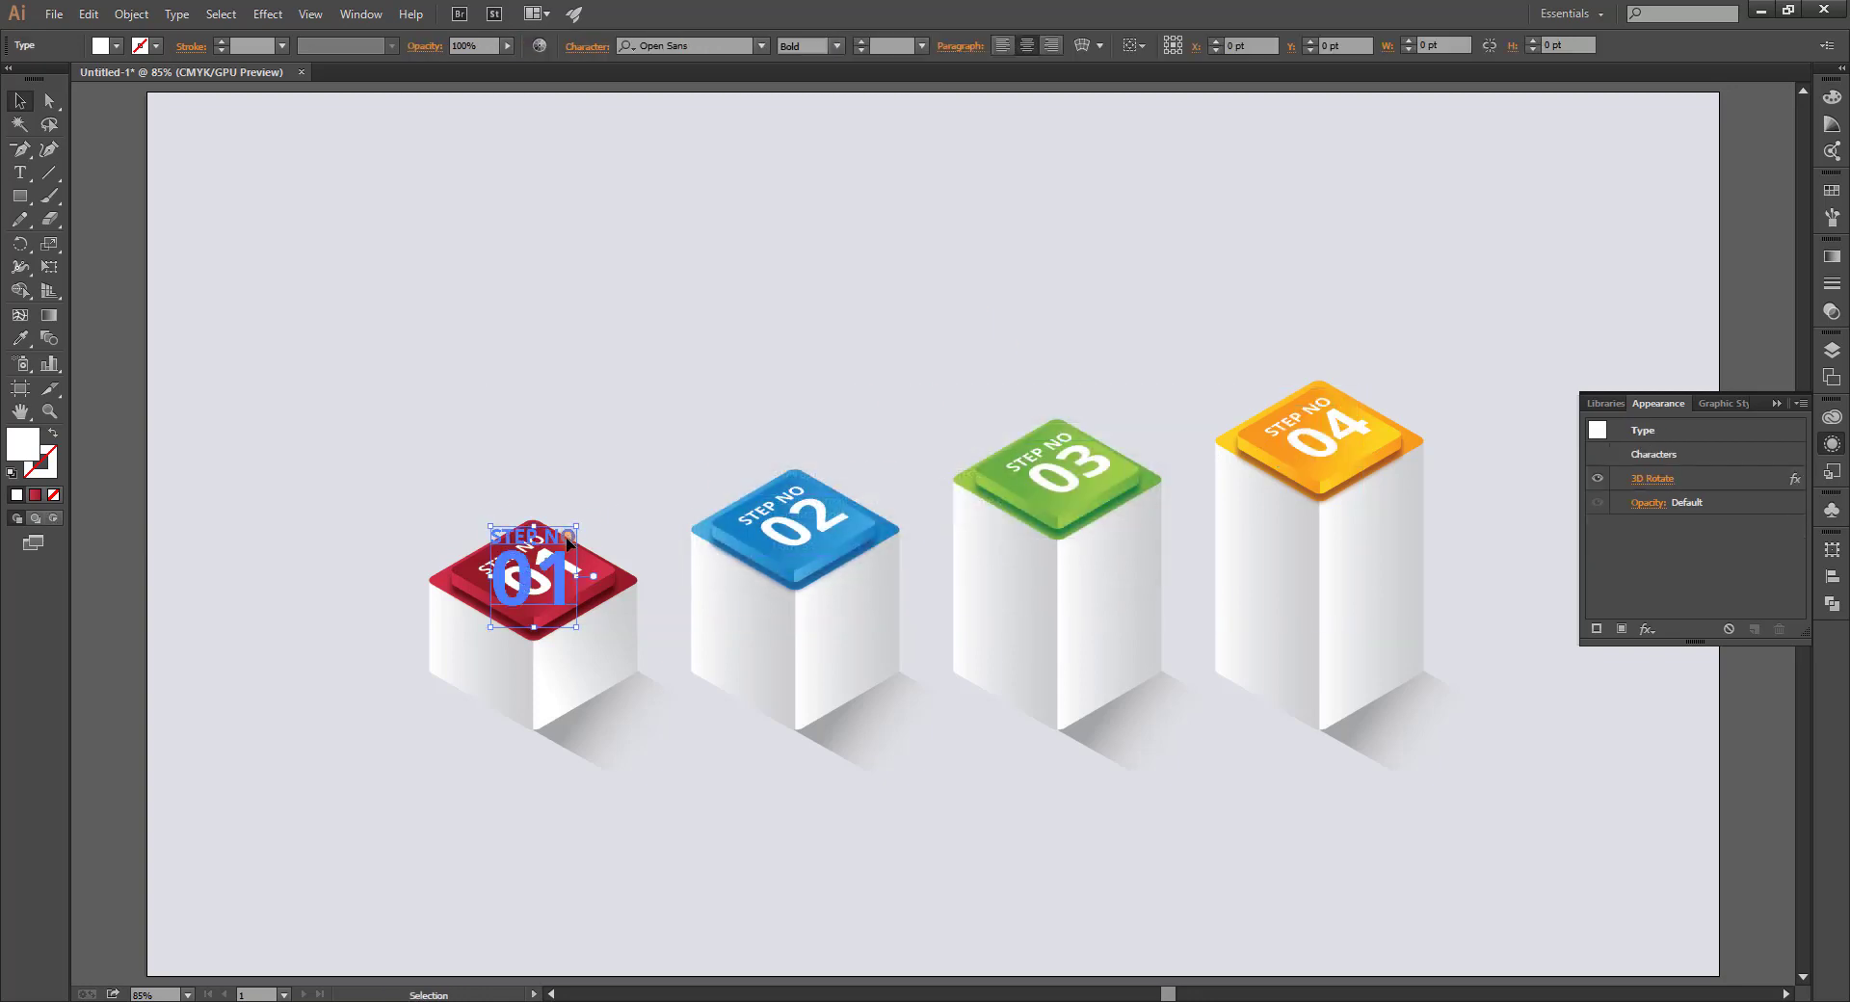
{"action": "left_click", "coordinate": [268, 14]}
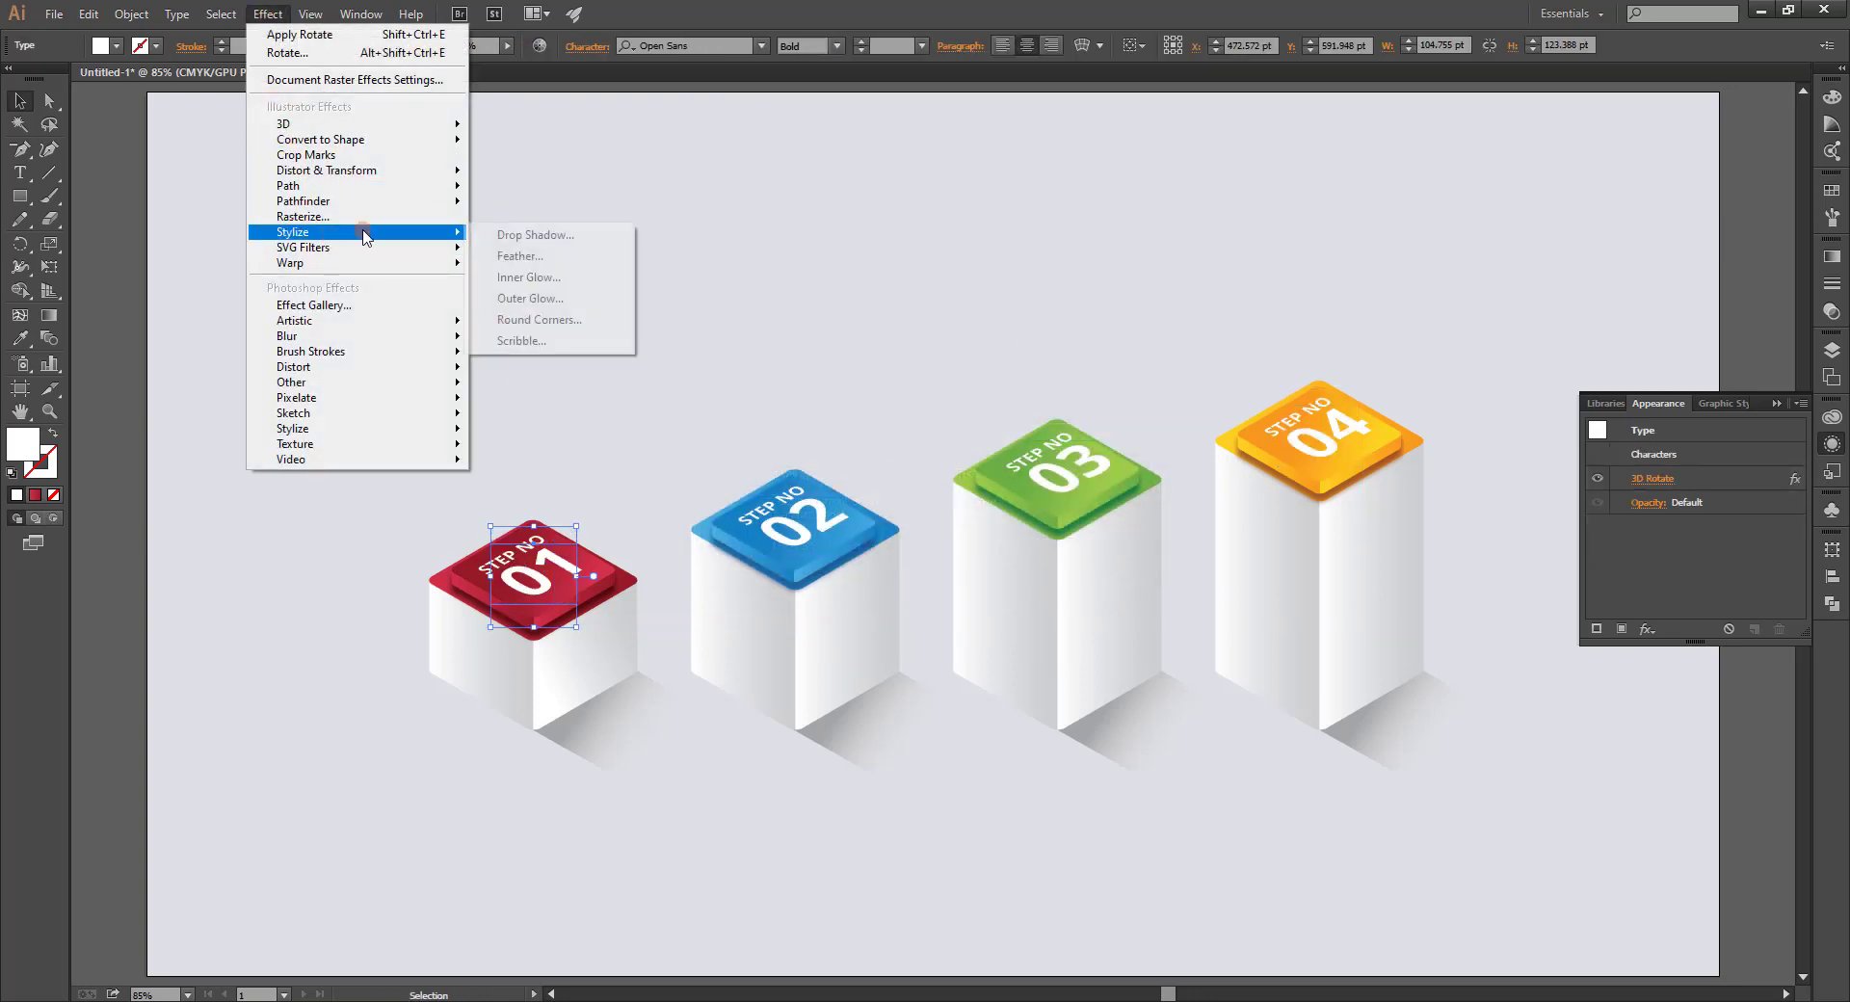
{"action": "left_click", "coordinate": [516, 235]}
{"action": "left_click", "coordinate": [1484, 438]}
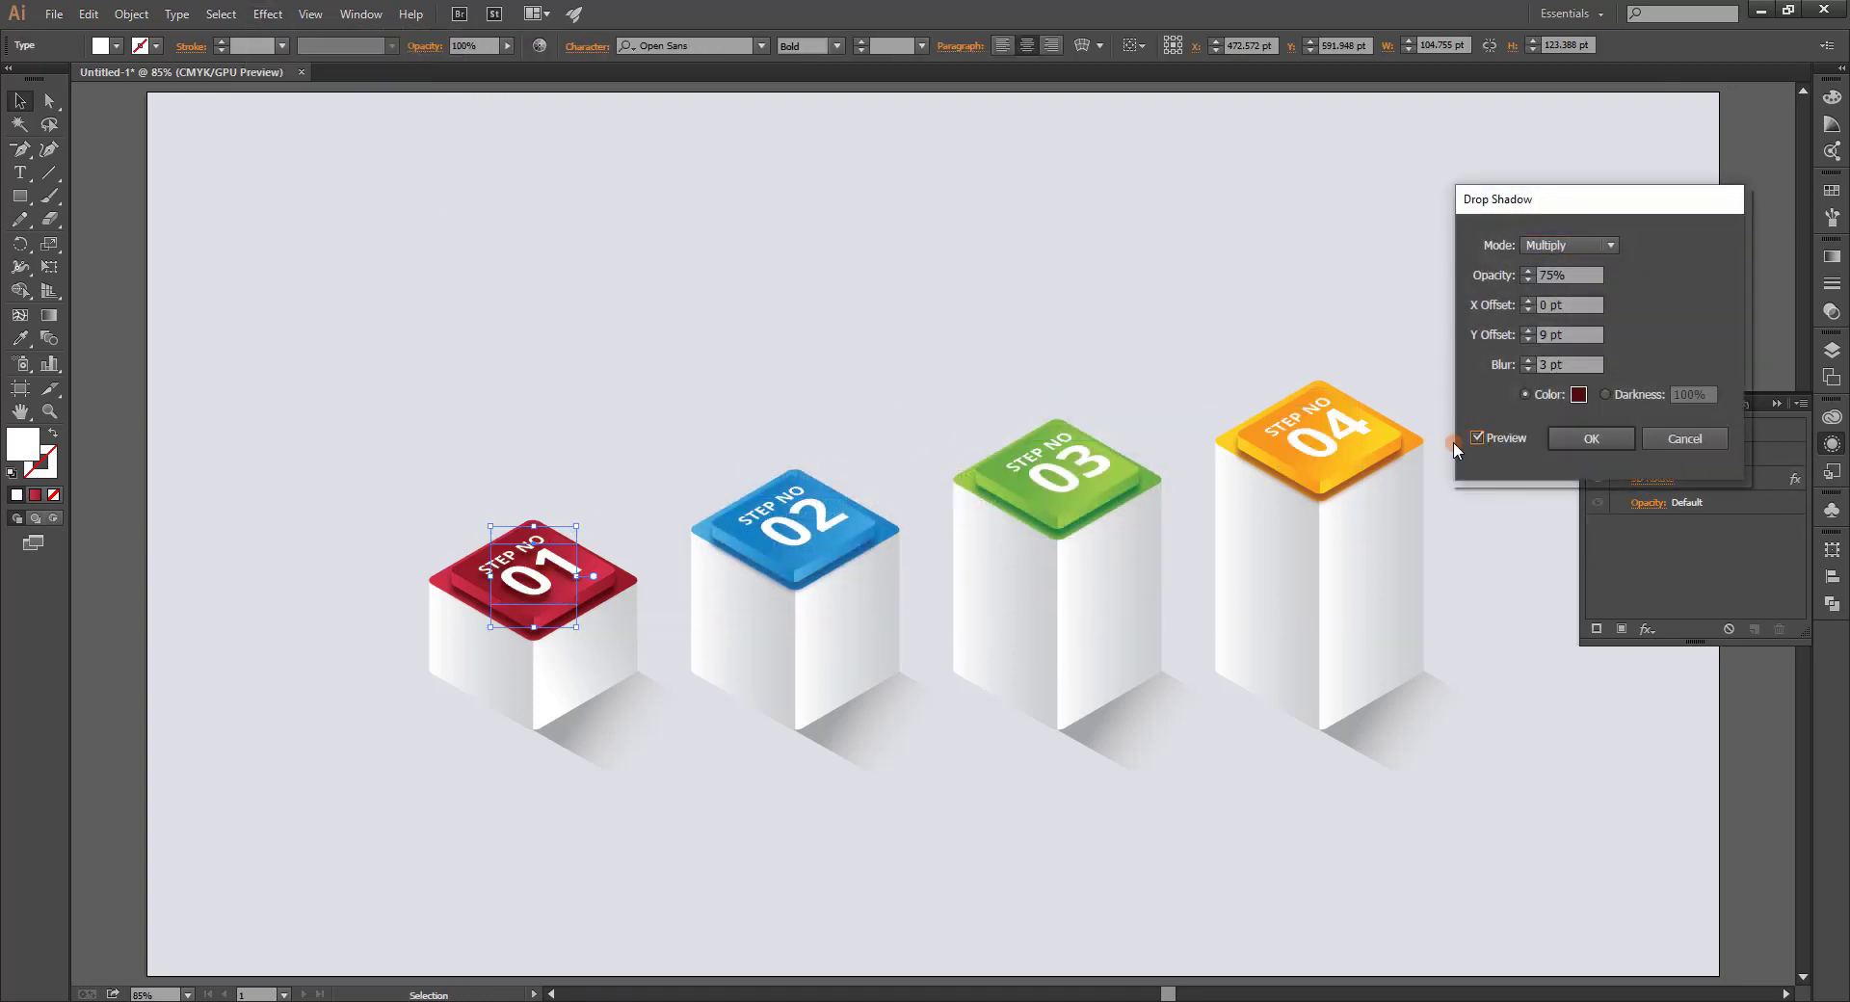
{"action": "left_click", "coordinate": [1585, 436]}
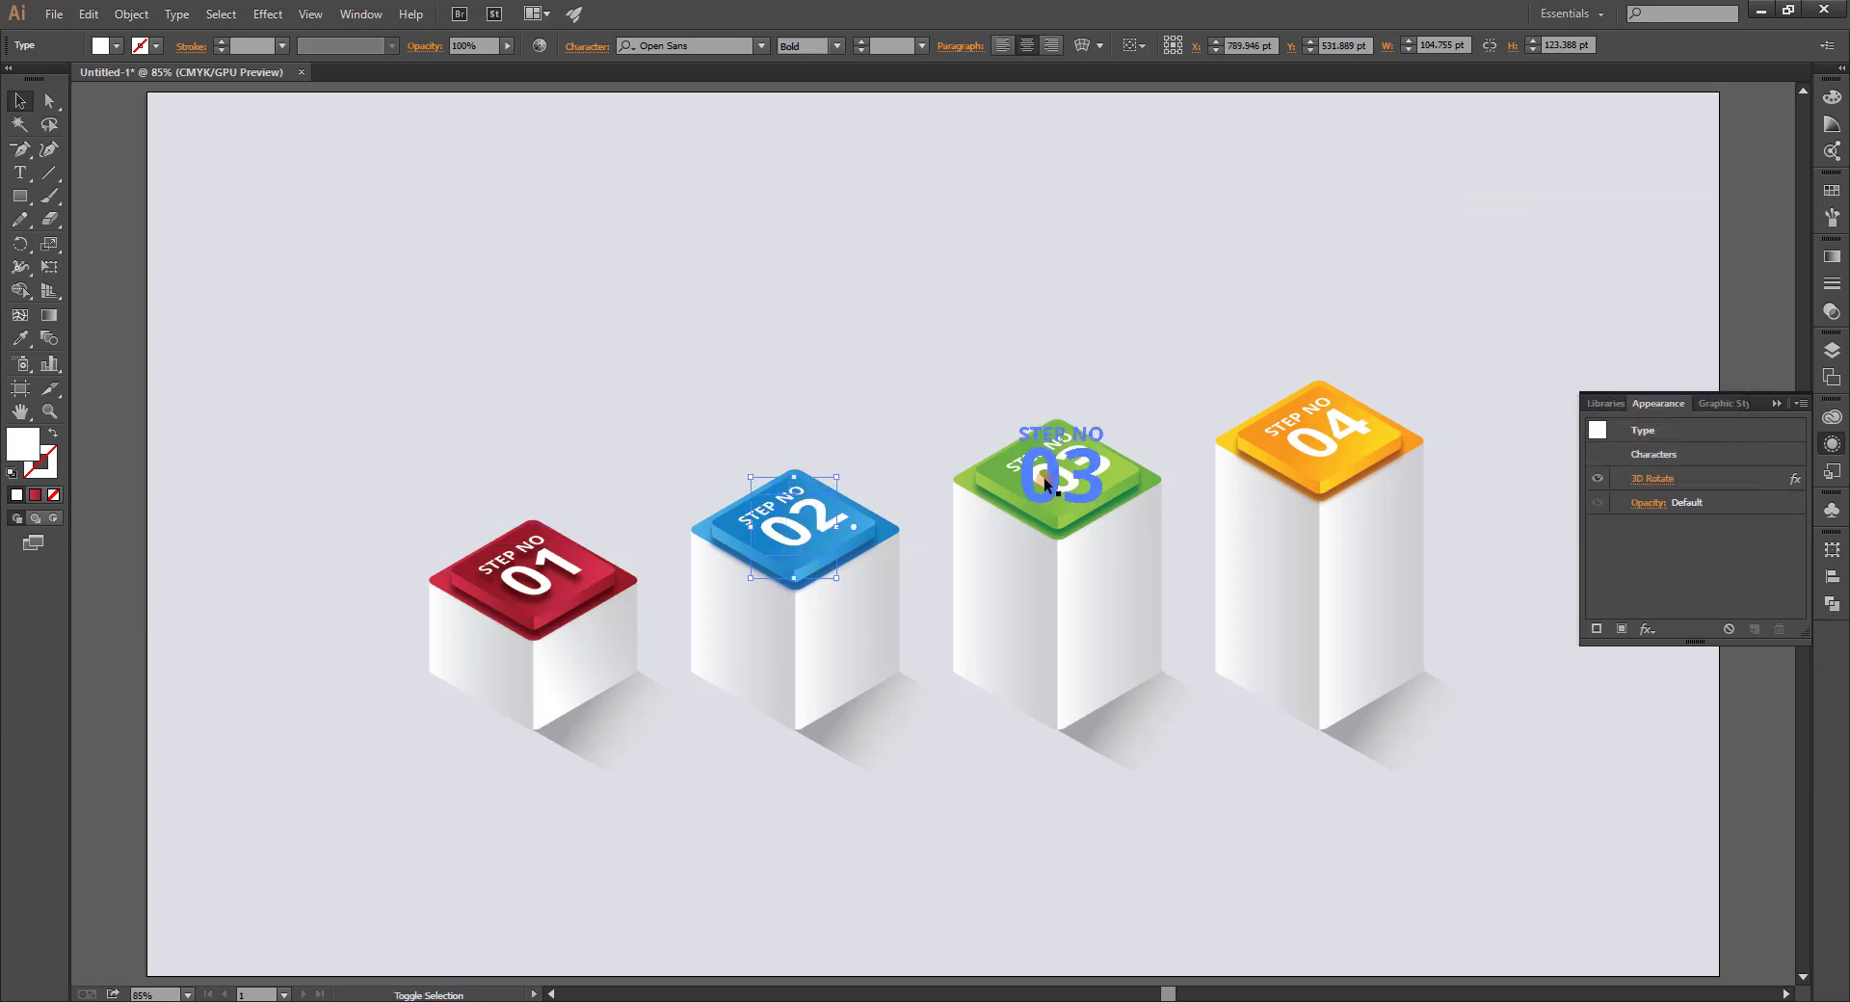
{"action": "left_click_drag", "start_coordinate": [746, 390], "coordinate": [1362, 578]}
Change the 02 text's drop shadow colour to dark blue (0f2854).
{"action": "left_click", "coordinate": [1157, 186]}
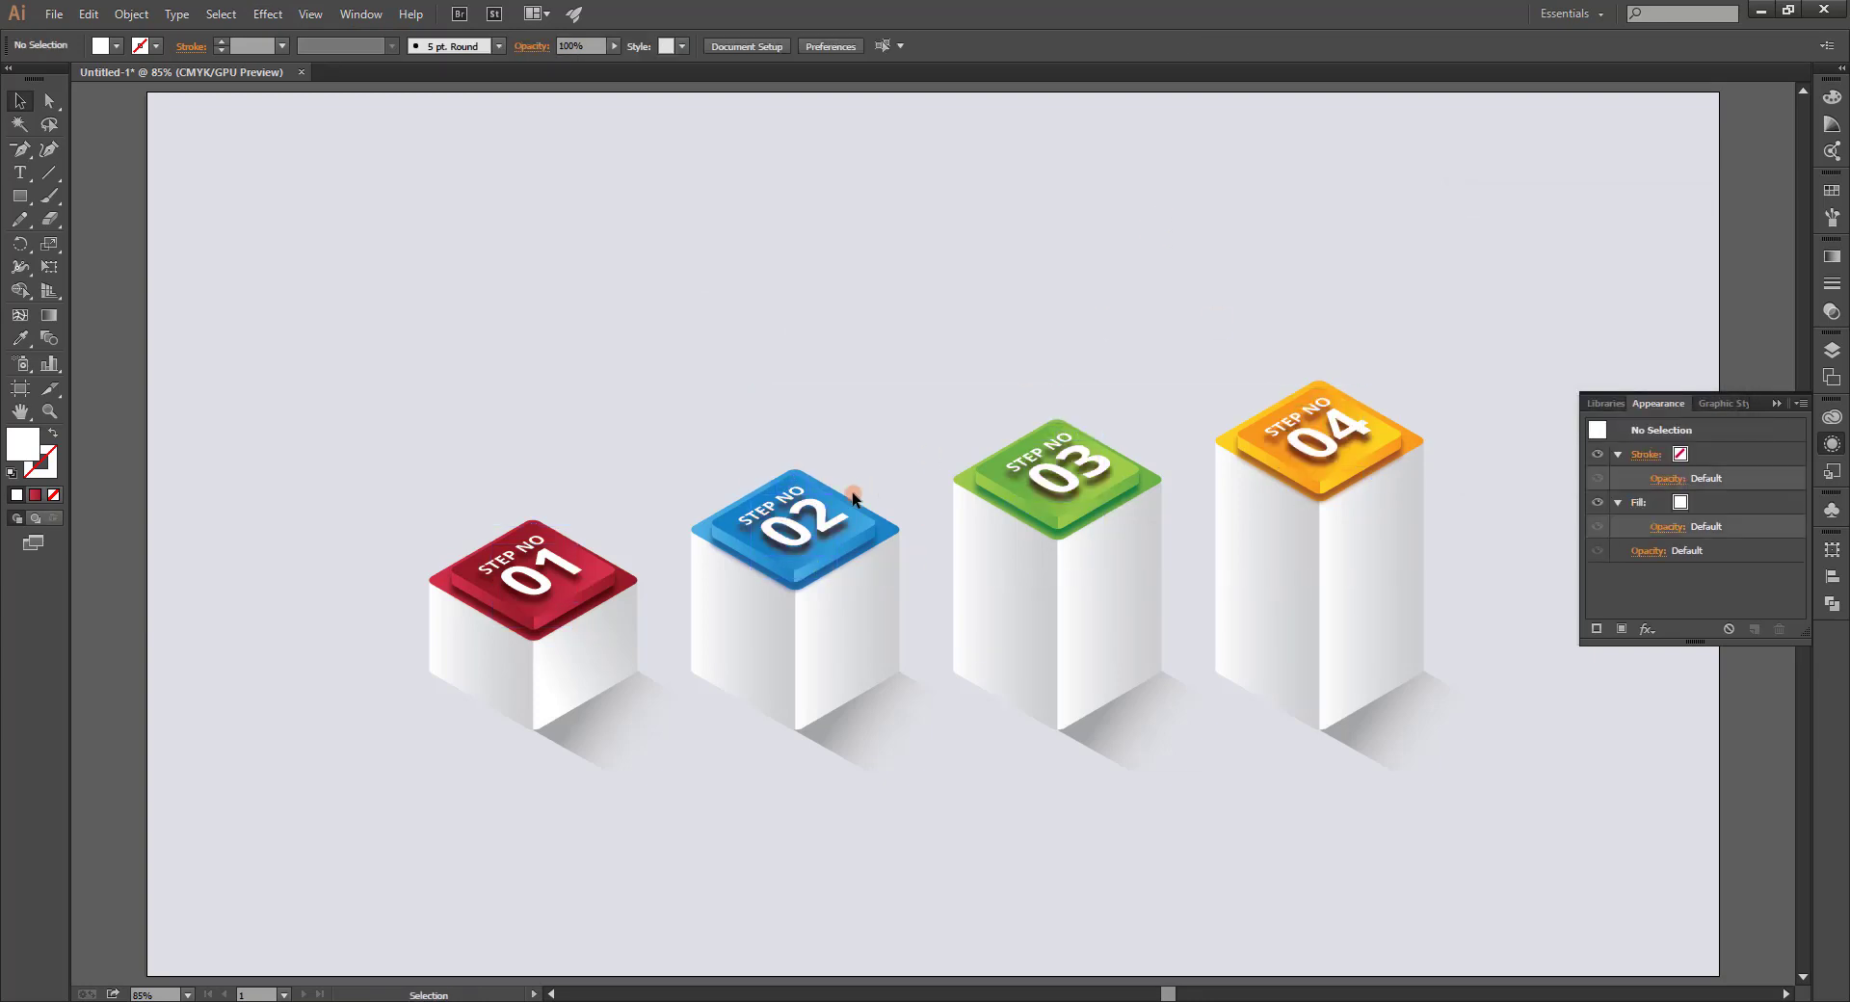
{"action": "left_click", "coordinate": [819, 516]}
{"action": "left_click", "coordinate": [1646, 503]}
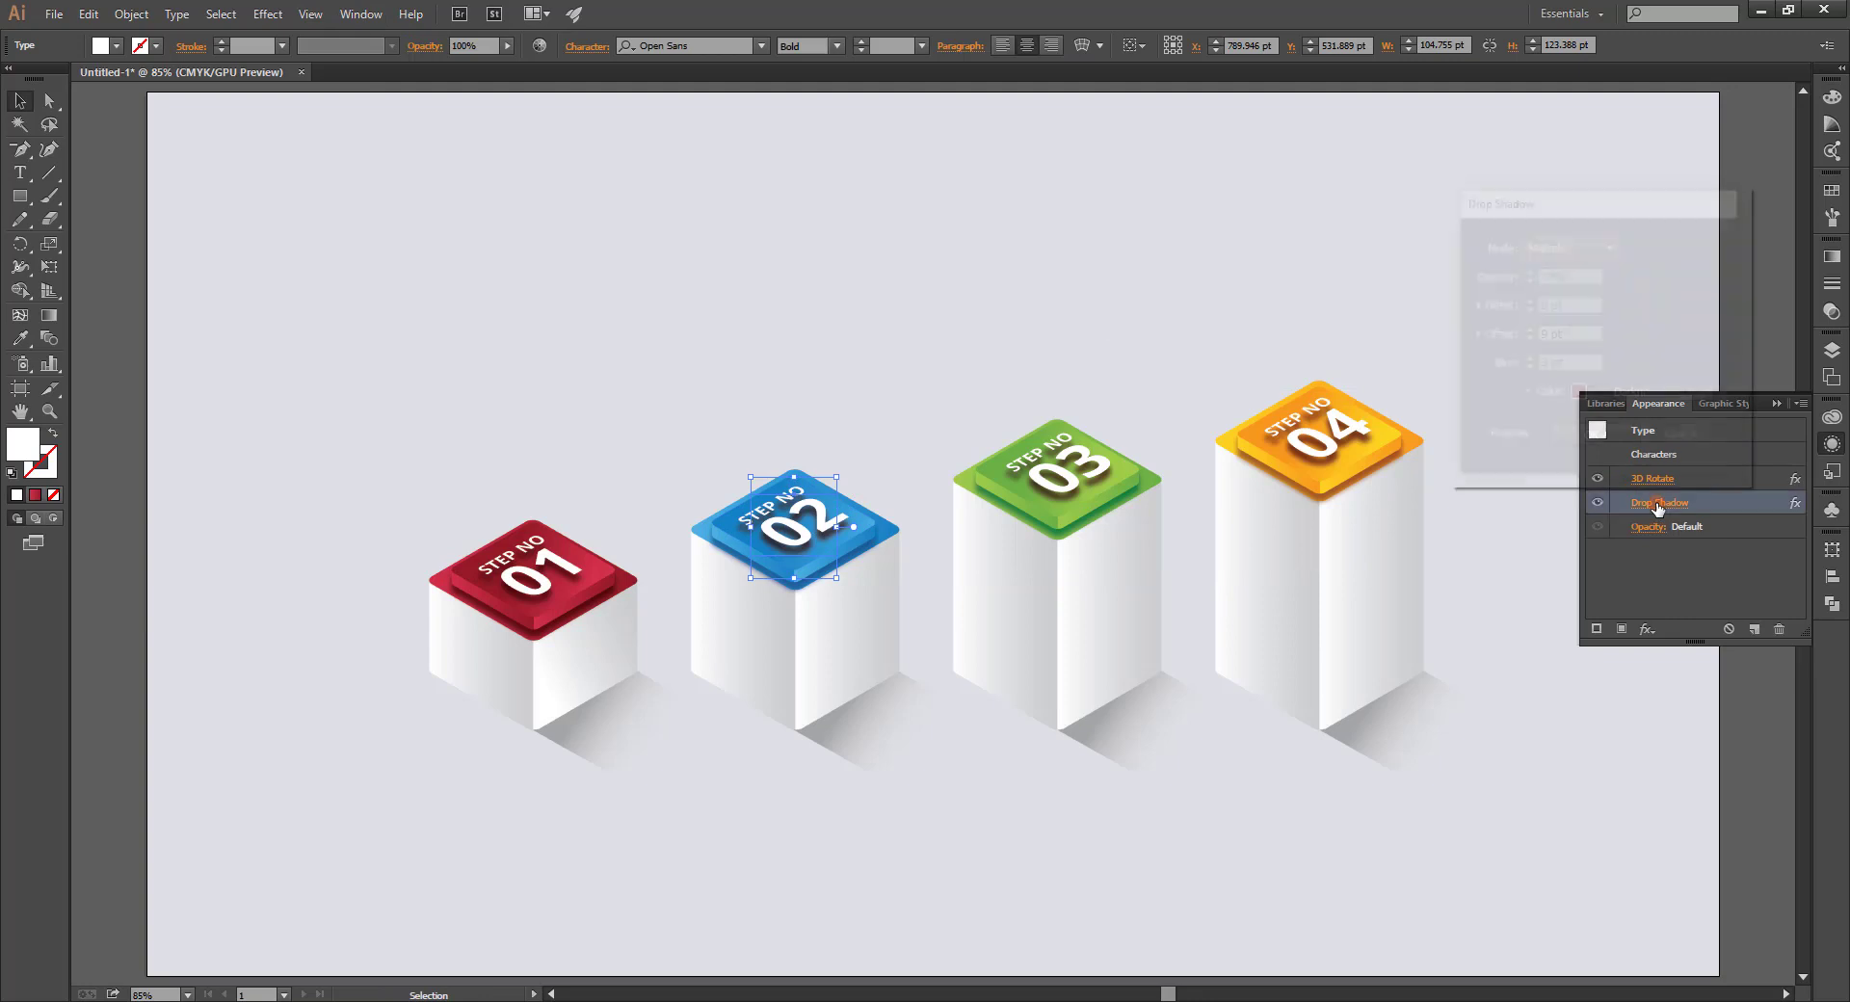
{"action": "left_click", "coordinate": [1577, 395]}
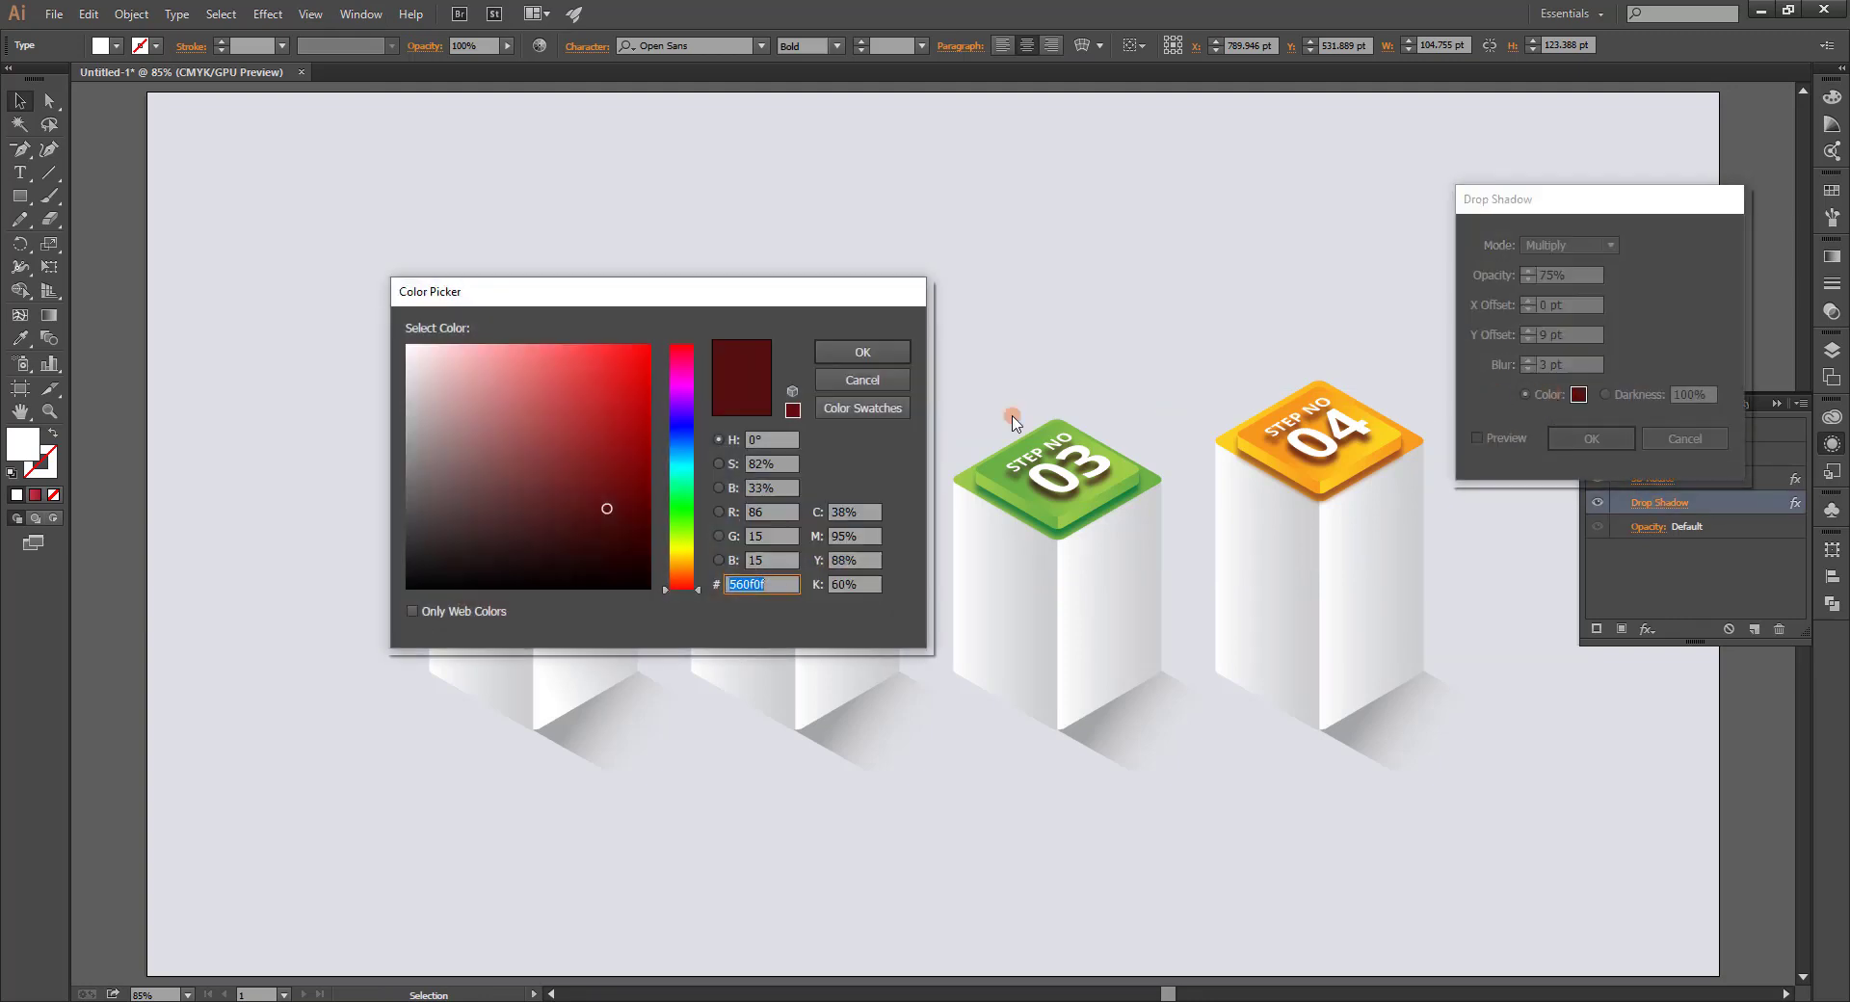
{"action": "left_click_drag", "start_coordinate": [655, 468], "coordinate": [664, 439]}
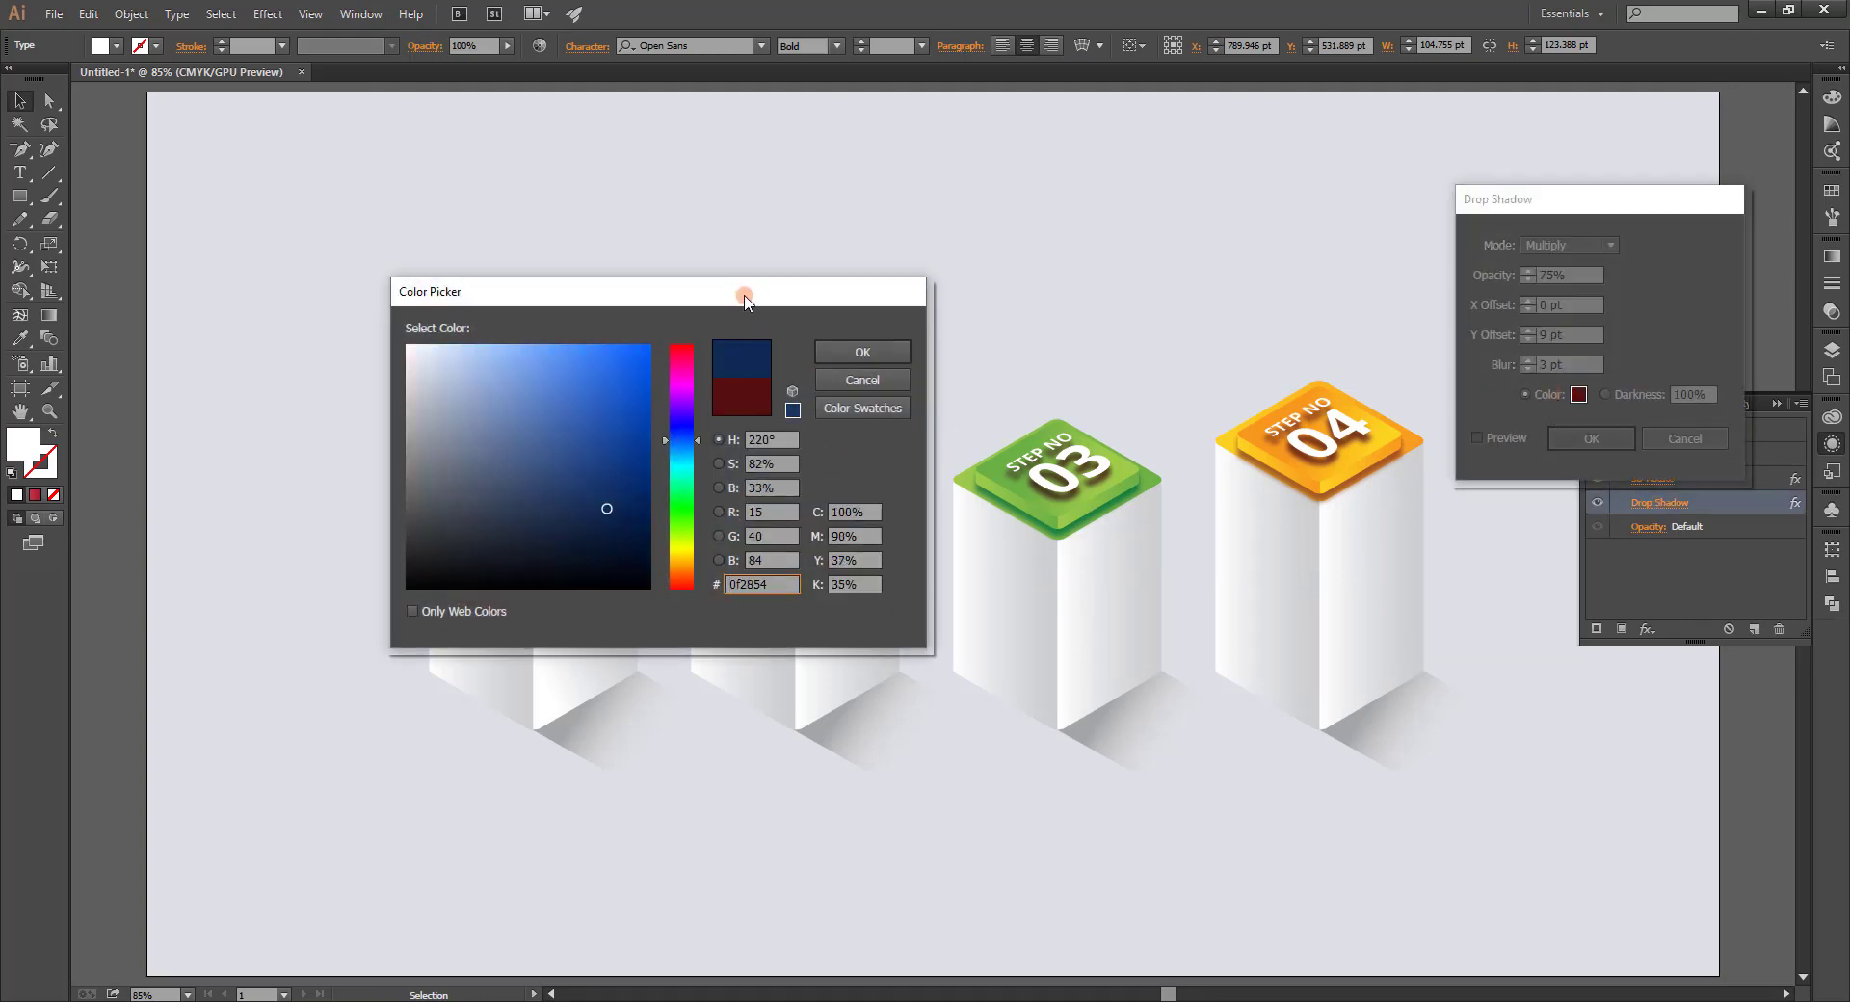
{"action": "left_click_drag", "start_coordinate": [743, 292], "coordinate": [723, 87]}
{"action": "left_click", "coordinate": [841, 141]}
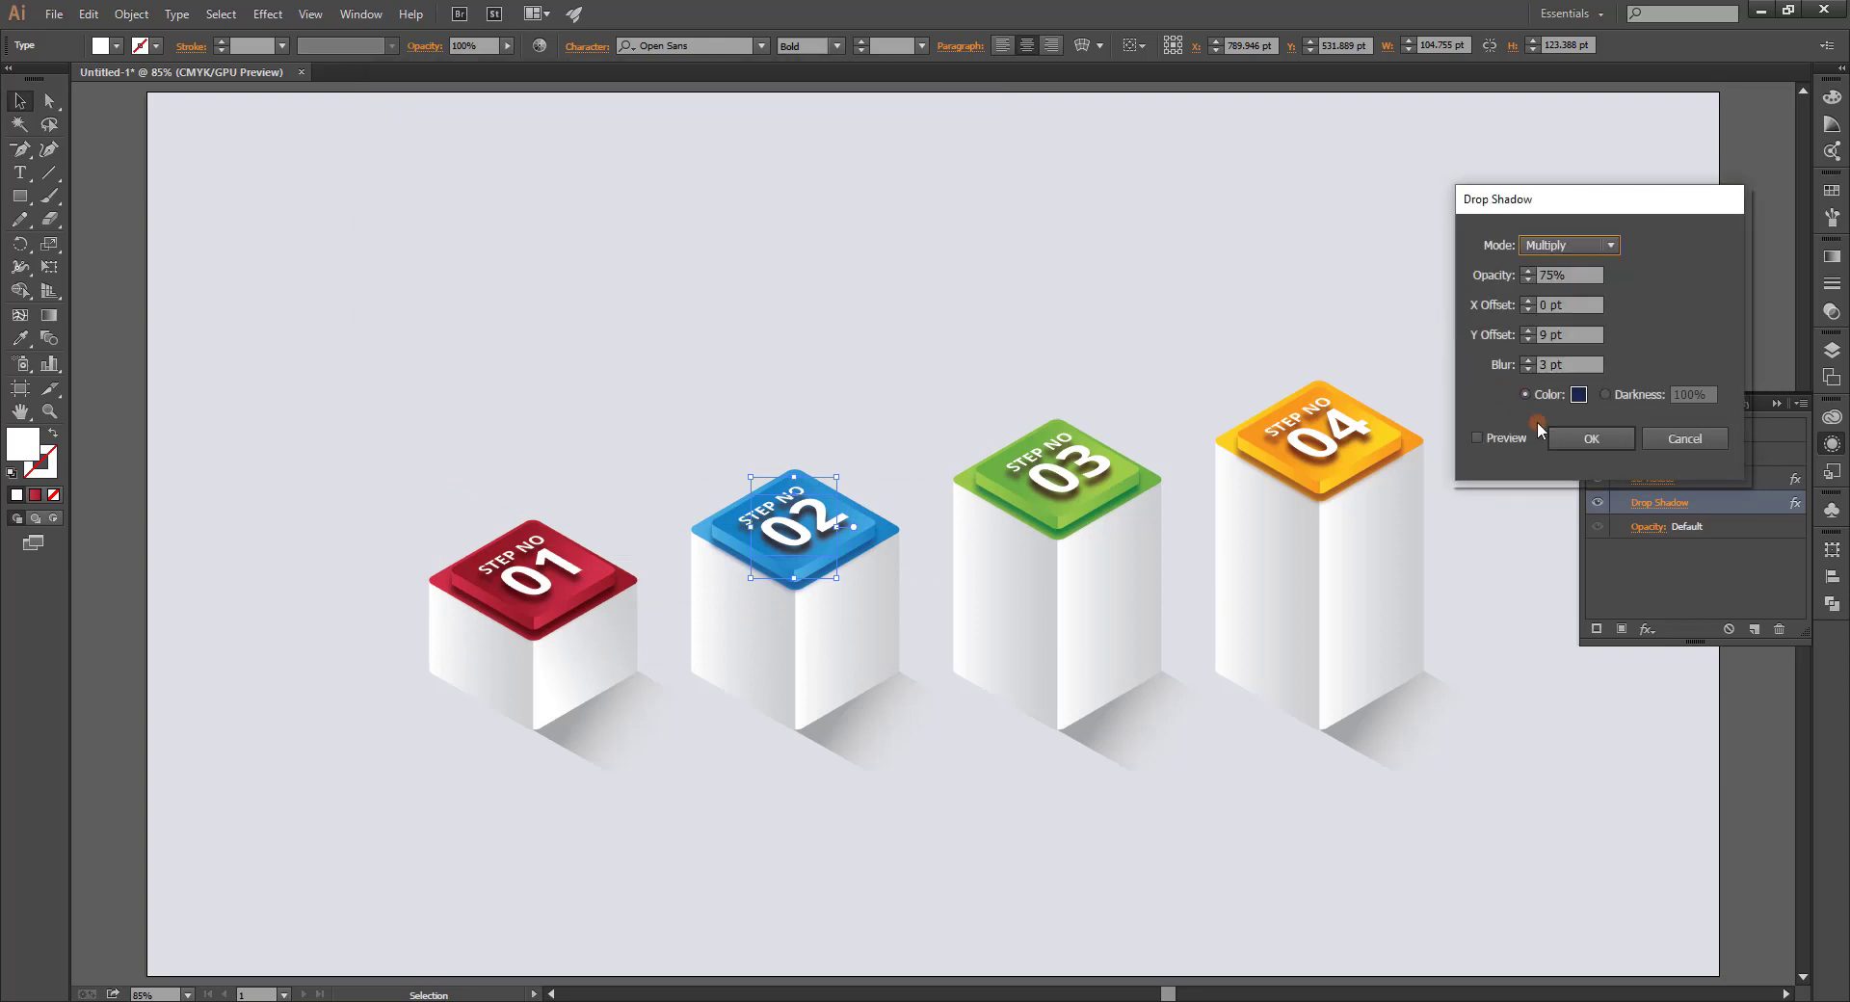
{"action": "left_click", "coordinate": [1590, 438]}
Change the 03 text's drop shadow colour to dark green.
{"action": "left_click", "coordinate": [1079, 483]}
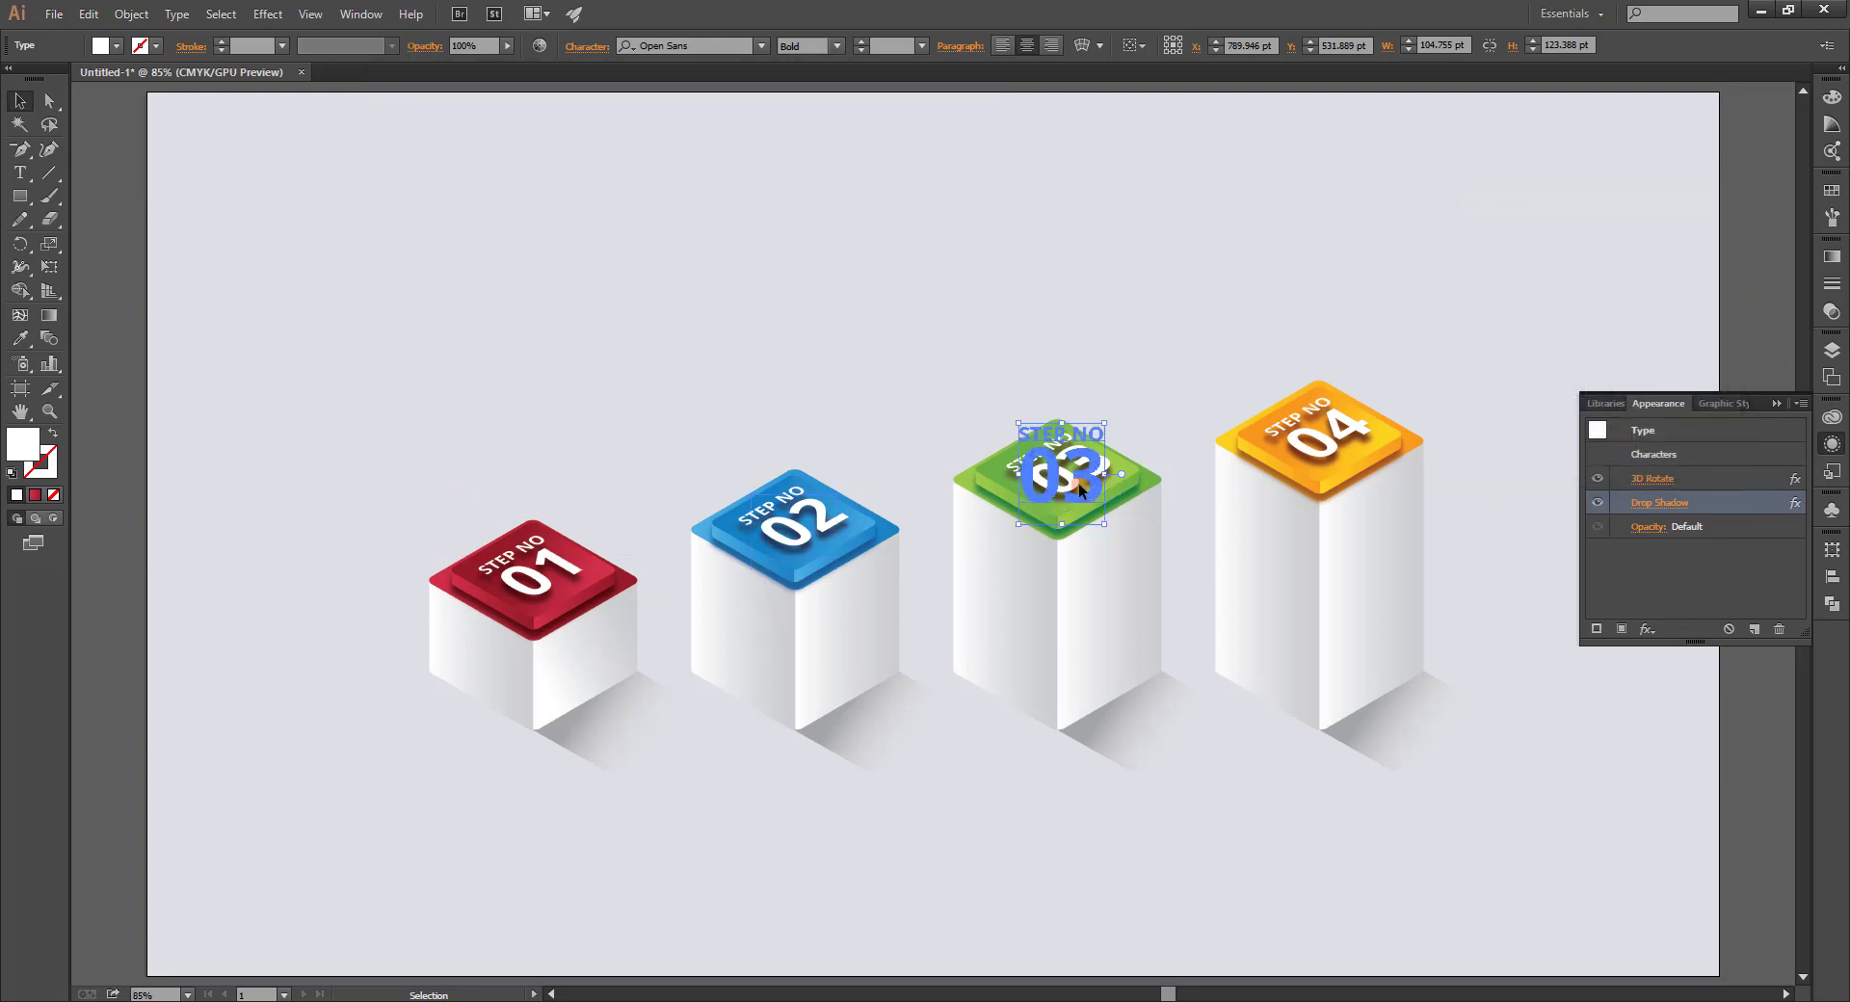
{"action": "left_click", "coordinate": [1657, 504]}
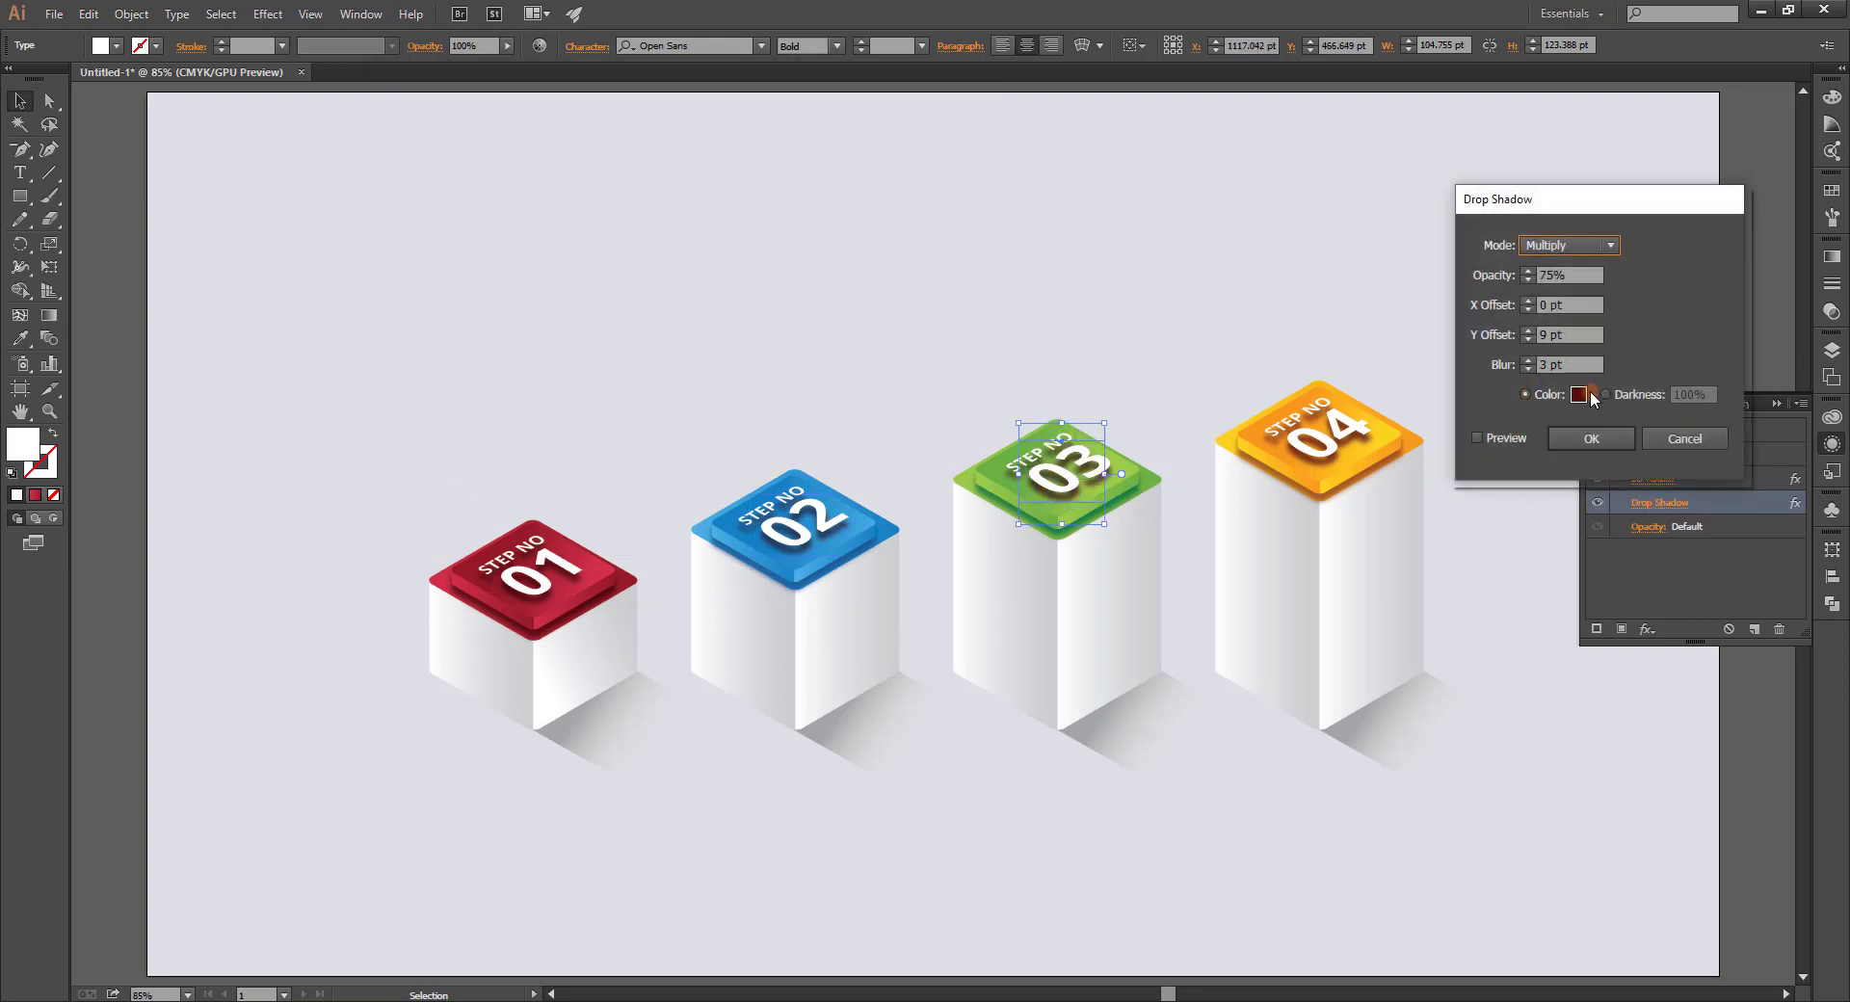
{"action": "left_click", "coordinate": [1578, 394]}
{"action": "left_click", "coordinate": [662, 289]}
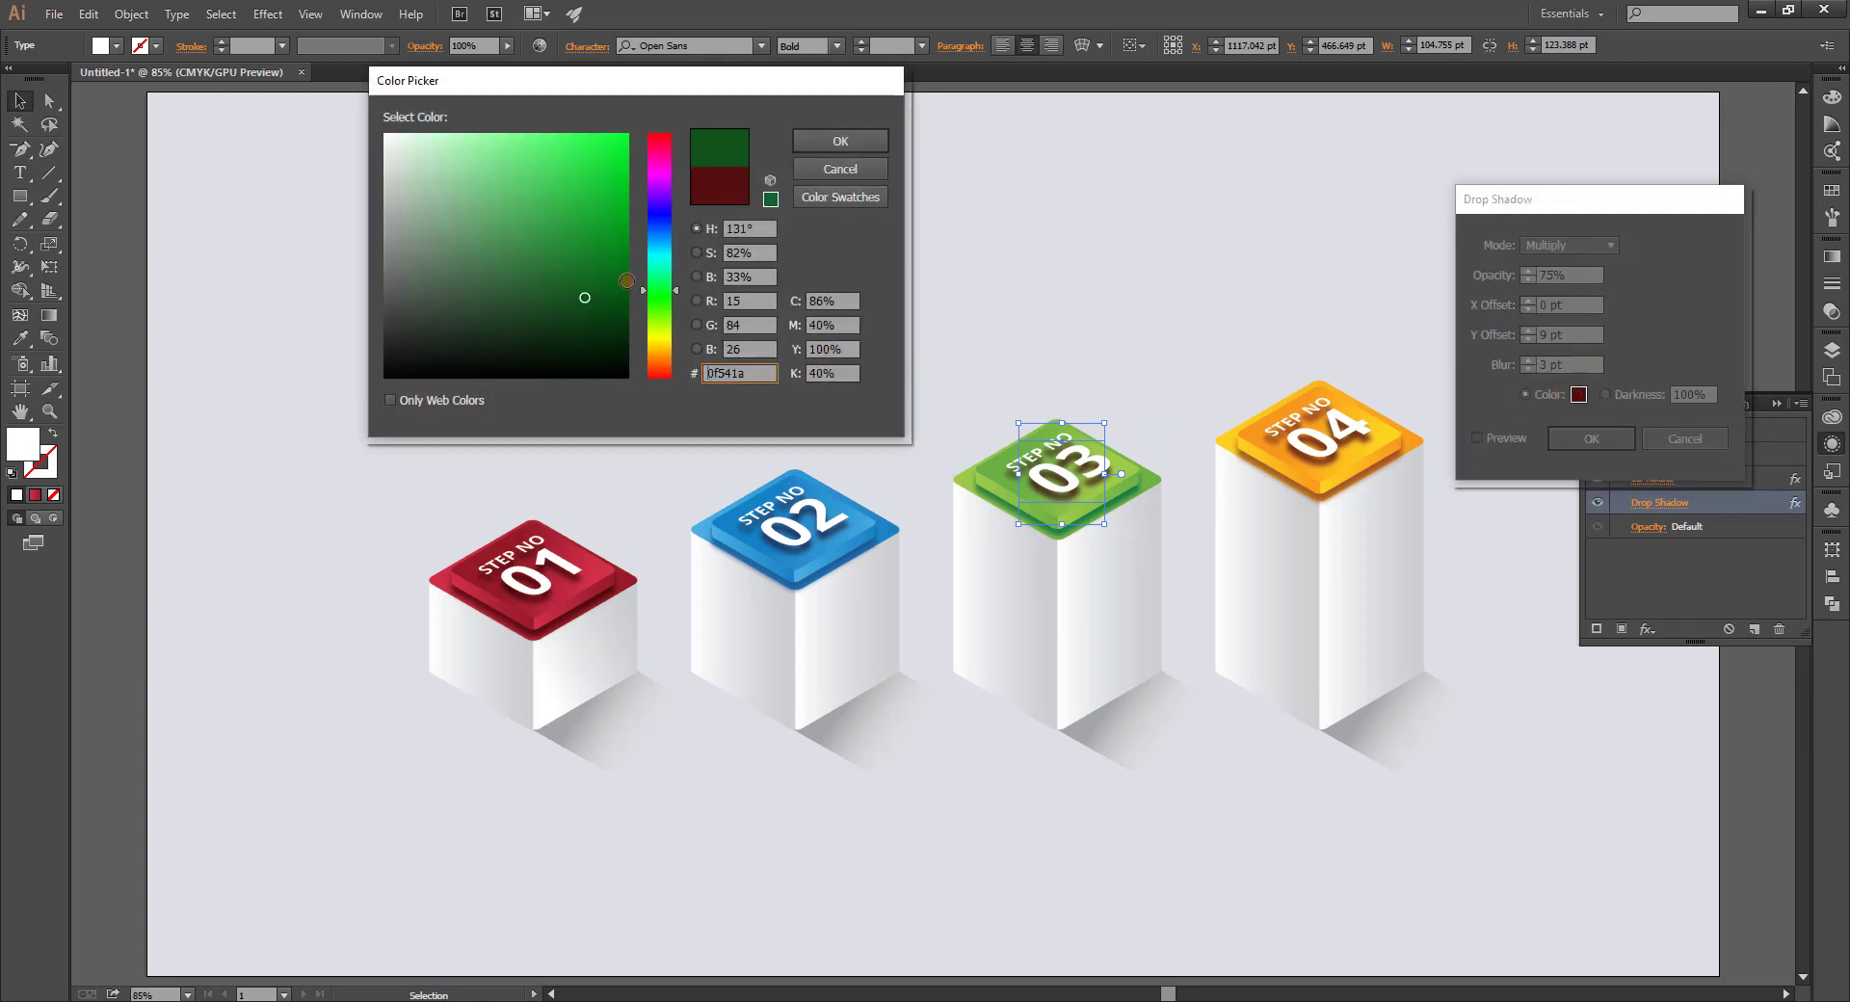
{"action": "left_click", "coordinate": [836, 140]}
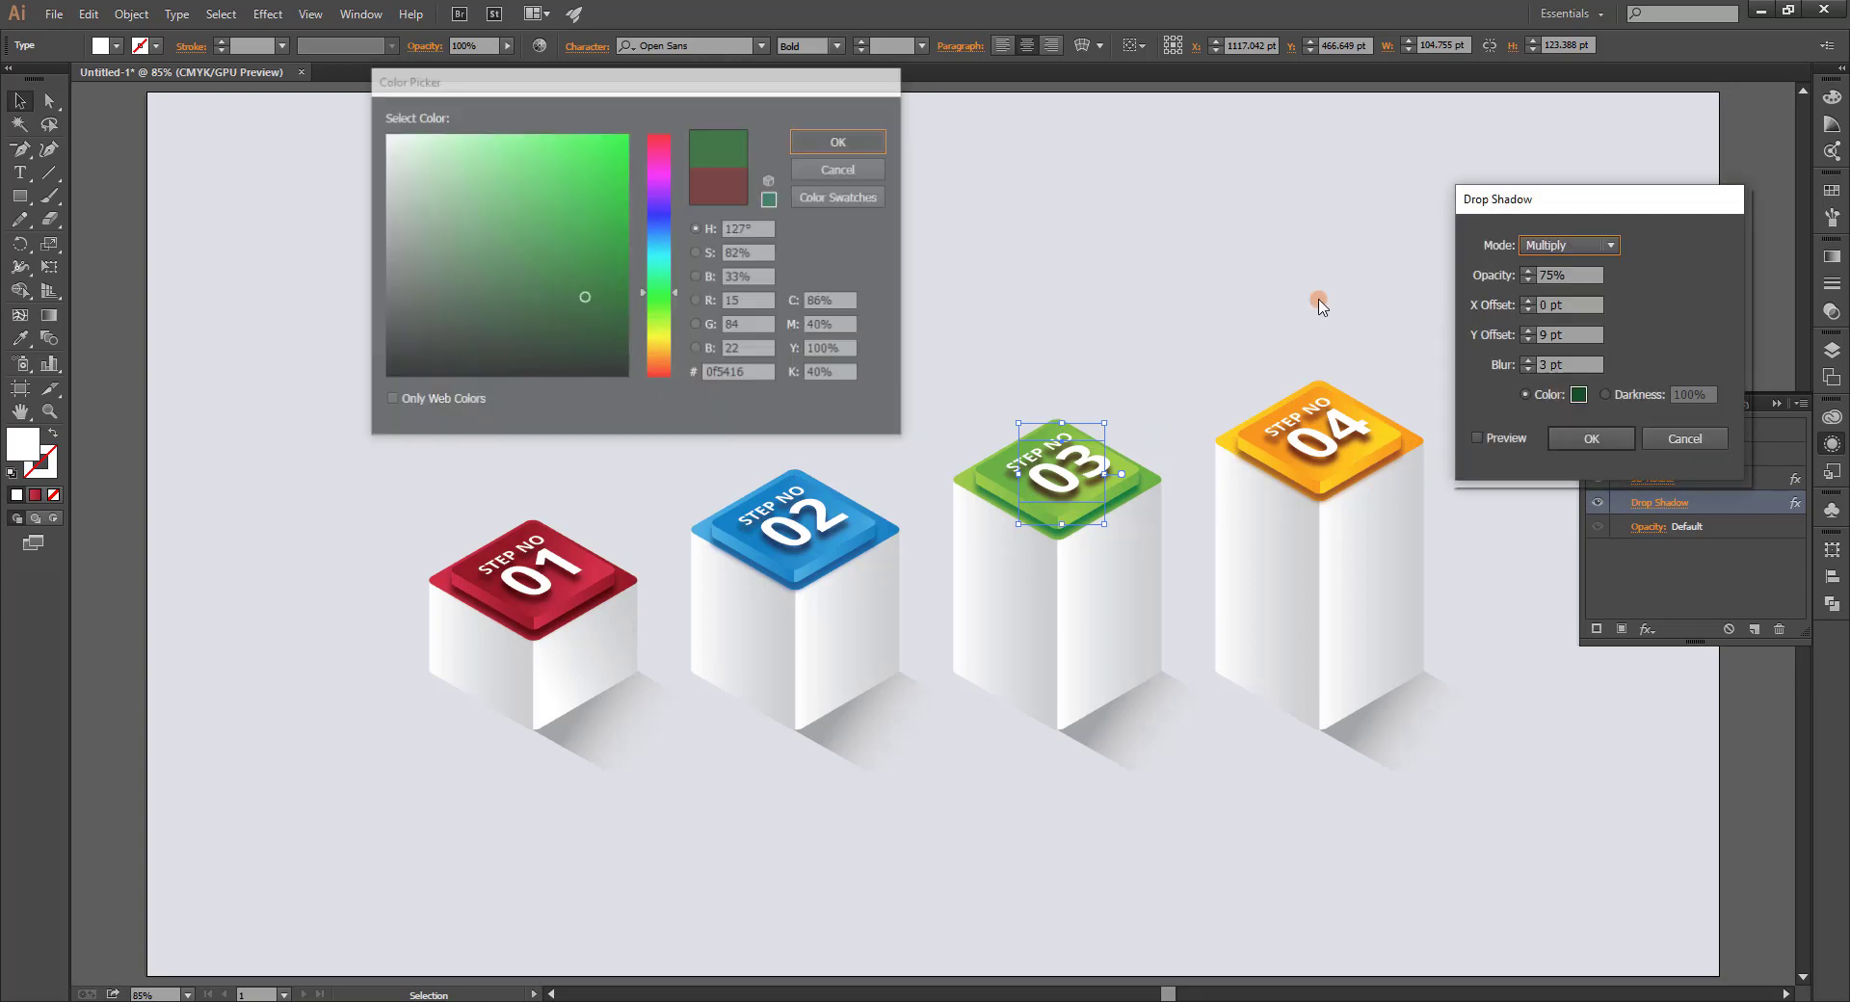
{"action": "left_click", "coordinate": [1477, 437]}
Pick a dark golden colour for the 04 text's drop shadow and preview it.
{"action": "left_click", "coordinate": [1627, 441]}
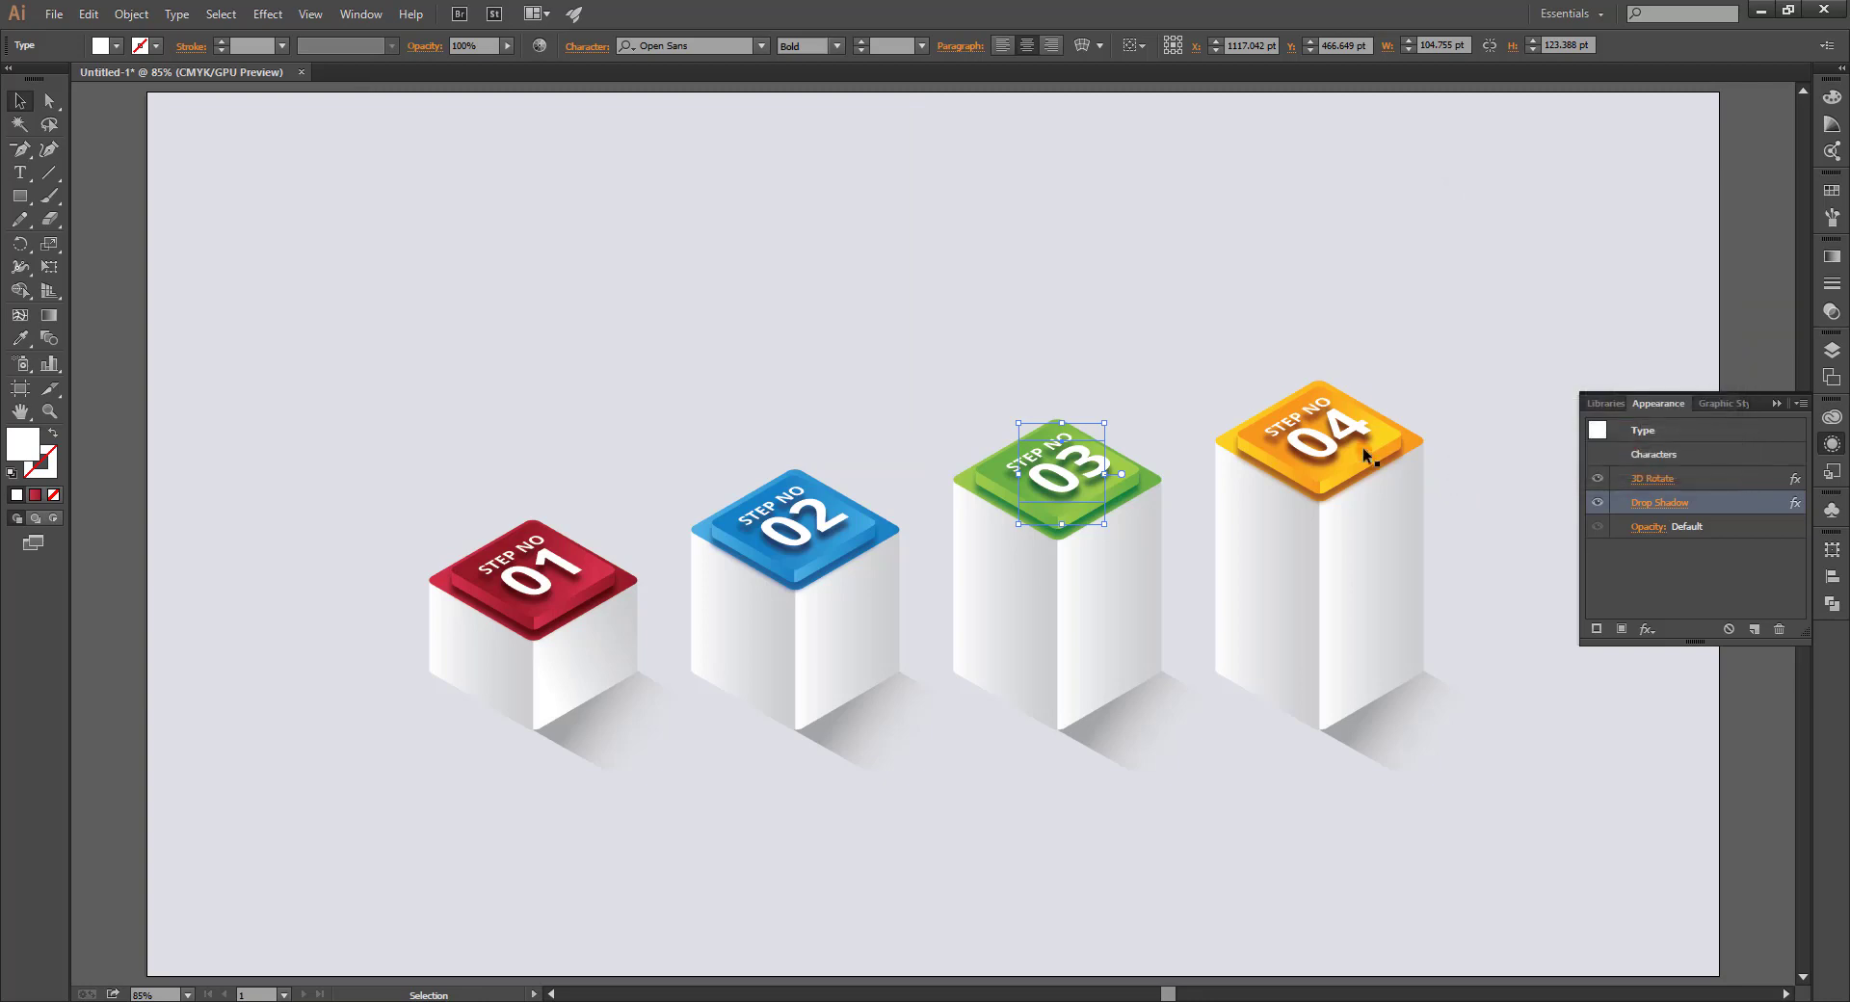
{"action": "left_click", "coordinate": [1361, 447]}
{"action": "left_click", "coordinate": [1659, 502]}
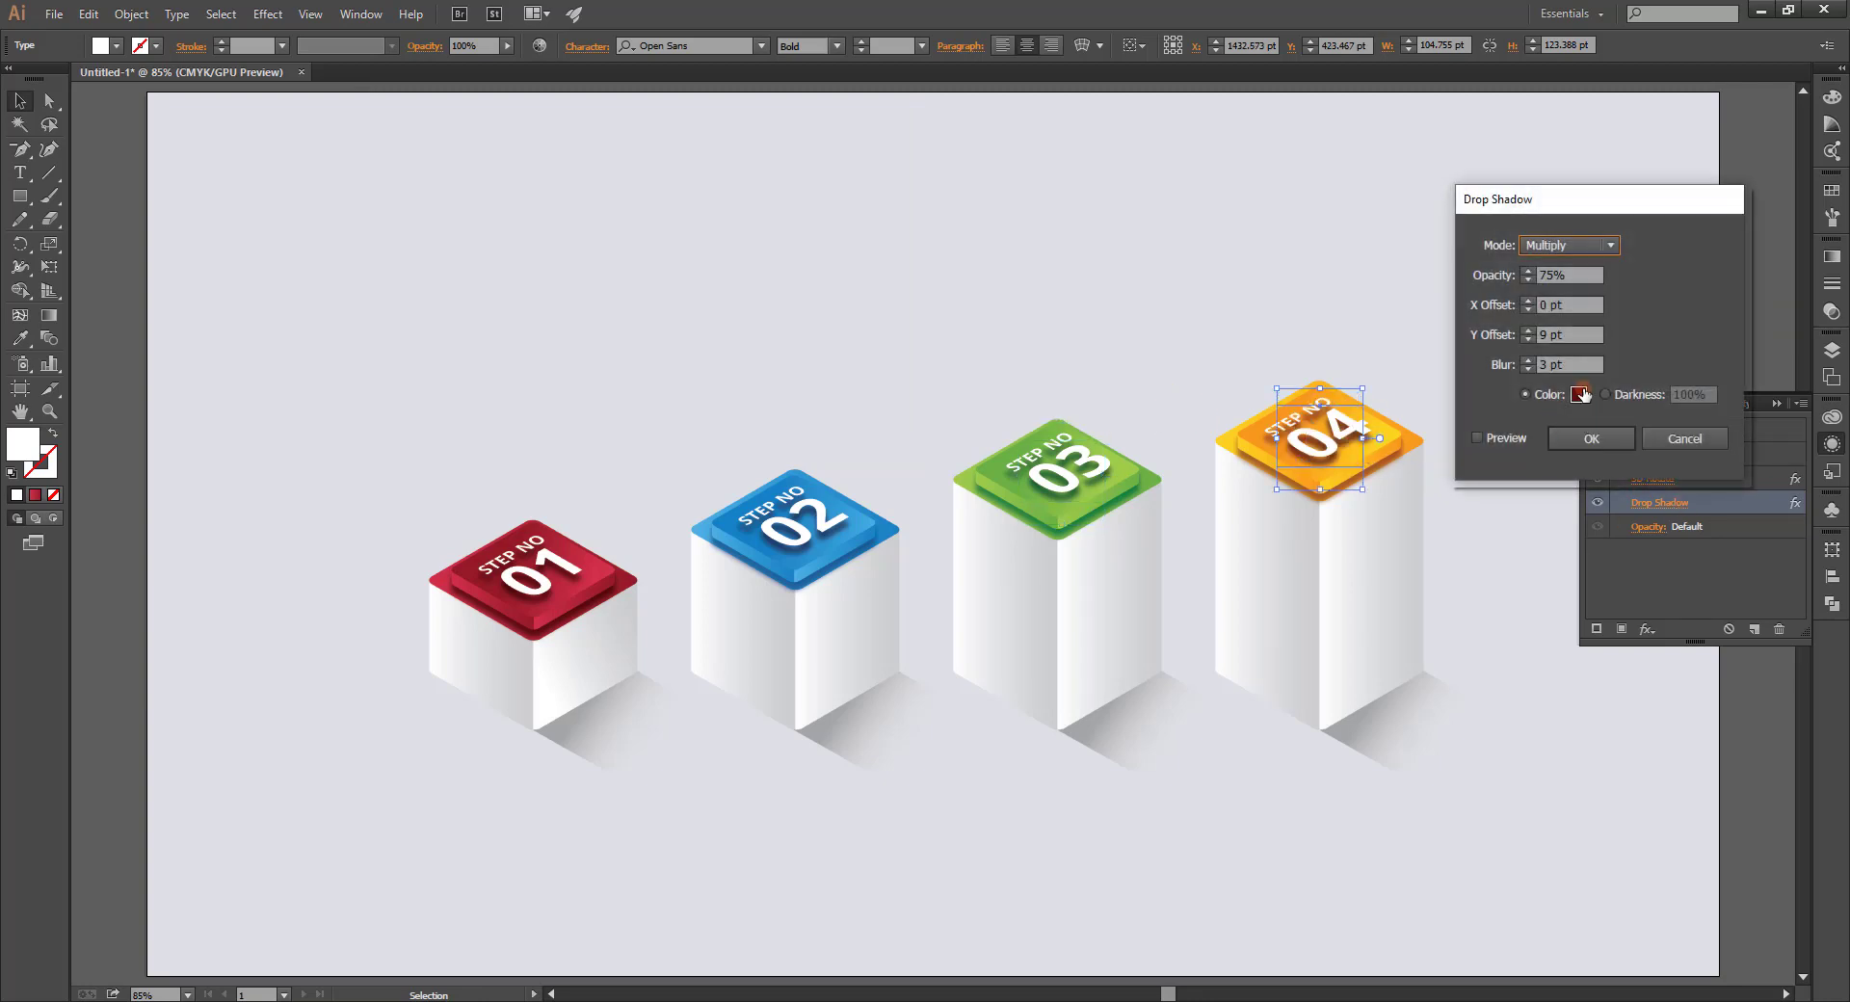
{"action": "left_click", "coordinate": [1579, 394]}
{"action": "left_click_drag", "start_coordinate": [667, 339], "coordinate": [668, 348]}
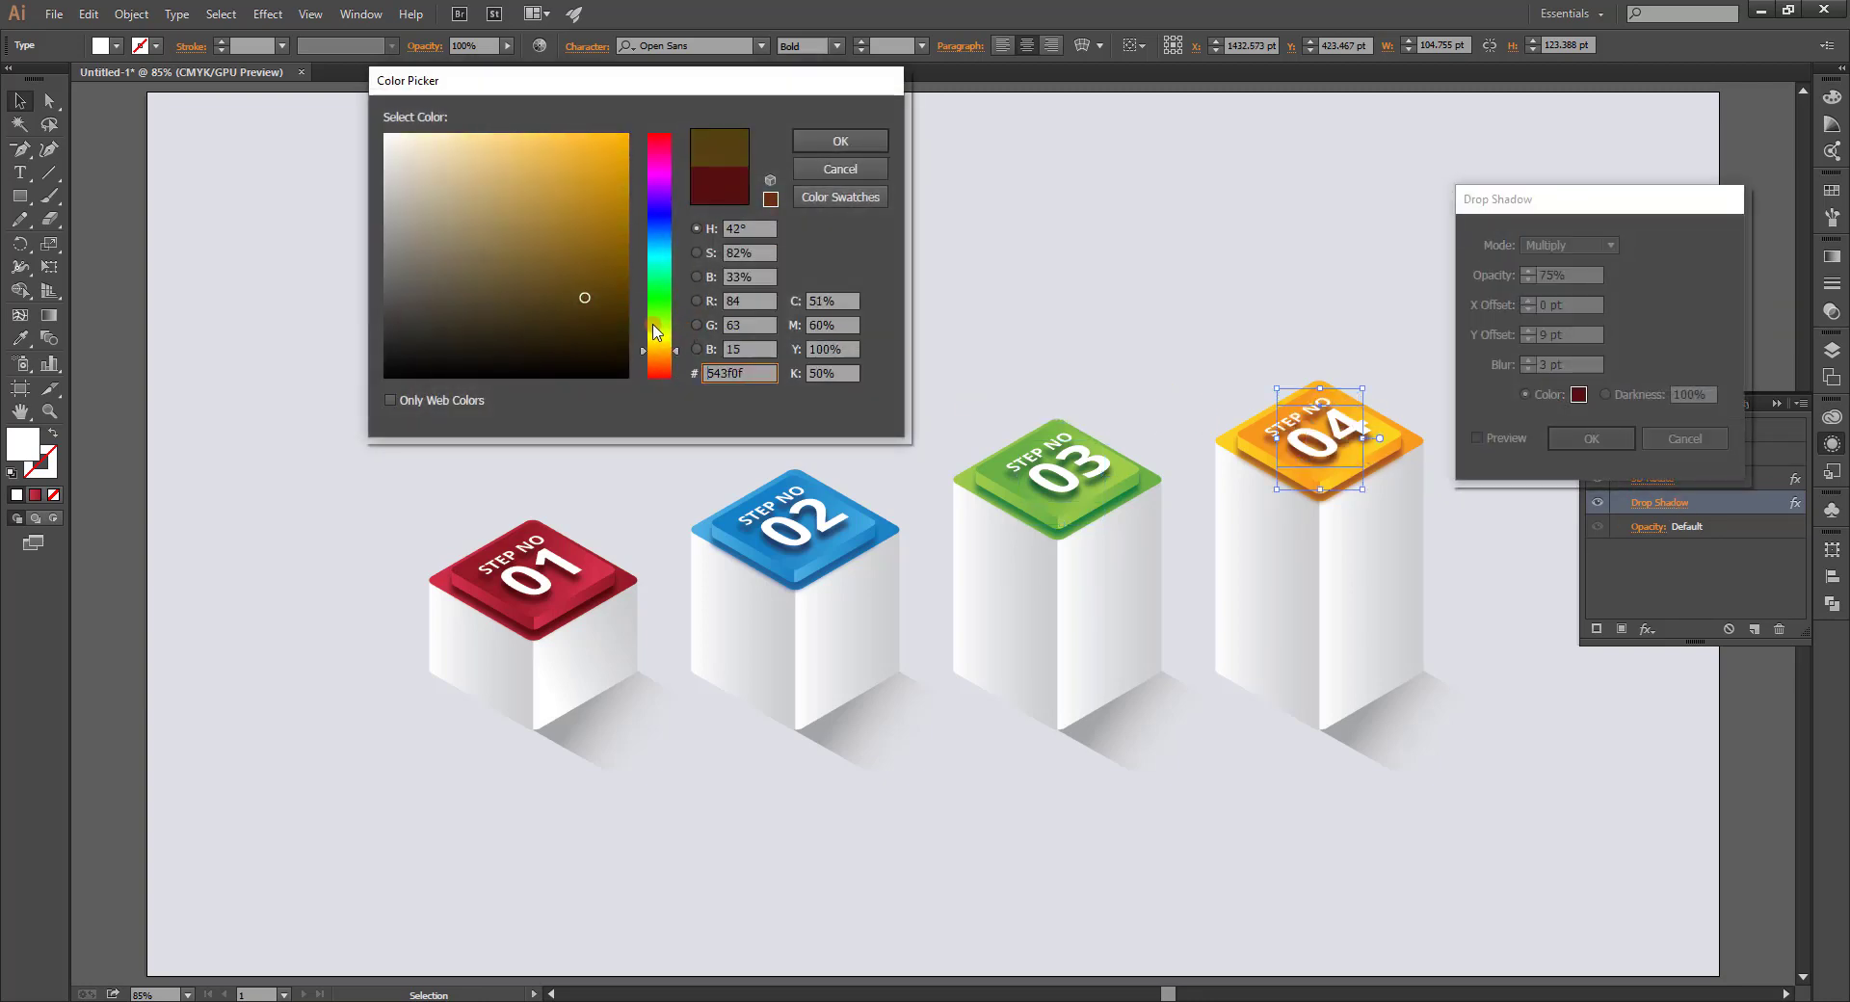
{"action": "left_click", "coordinate": [624, 263]}
{"action": "left_click_drag", "start_coordinate": [614, 270], "coordinate": [611, 253]}
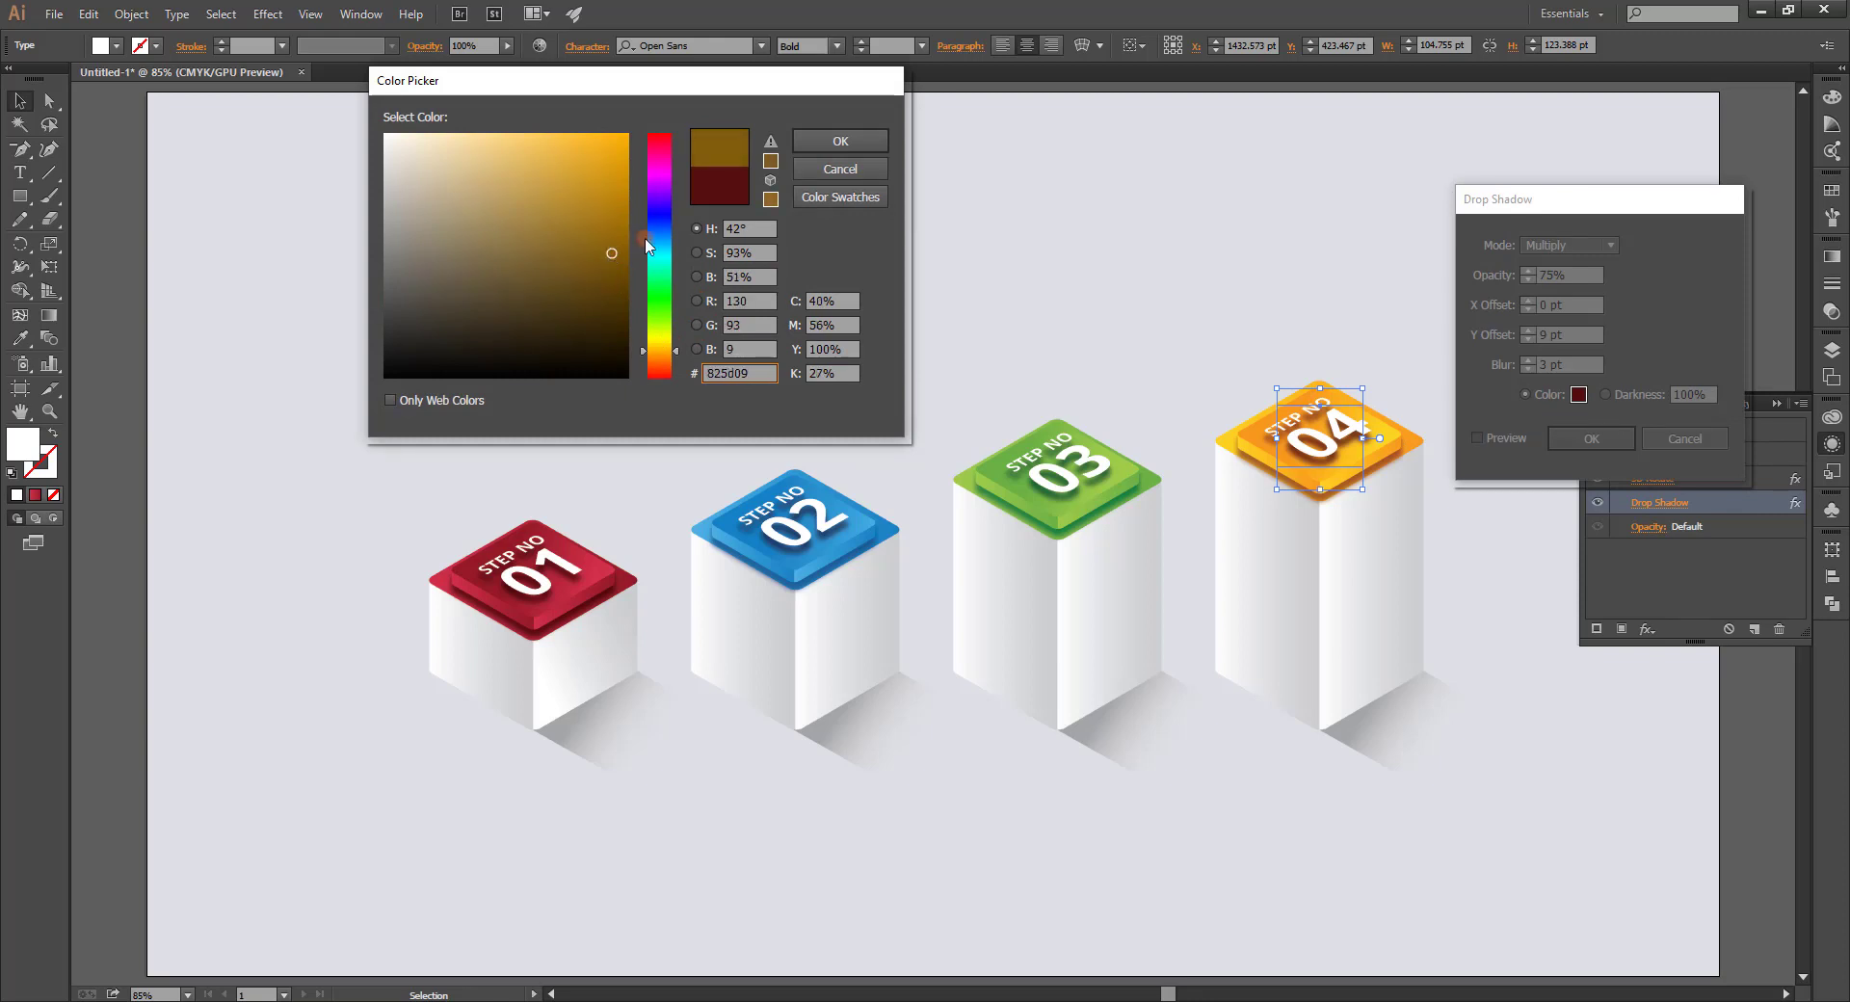
{"action": "left_click", "coordinate": [844, 142]}
{"action": "left_click", "coordinate": [1490, 437]}
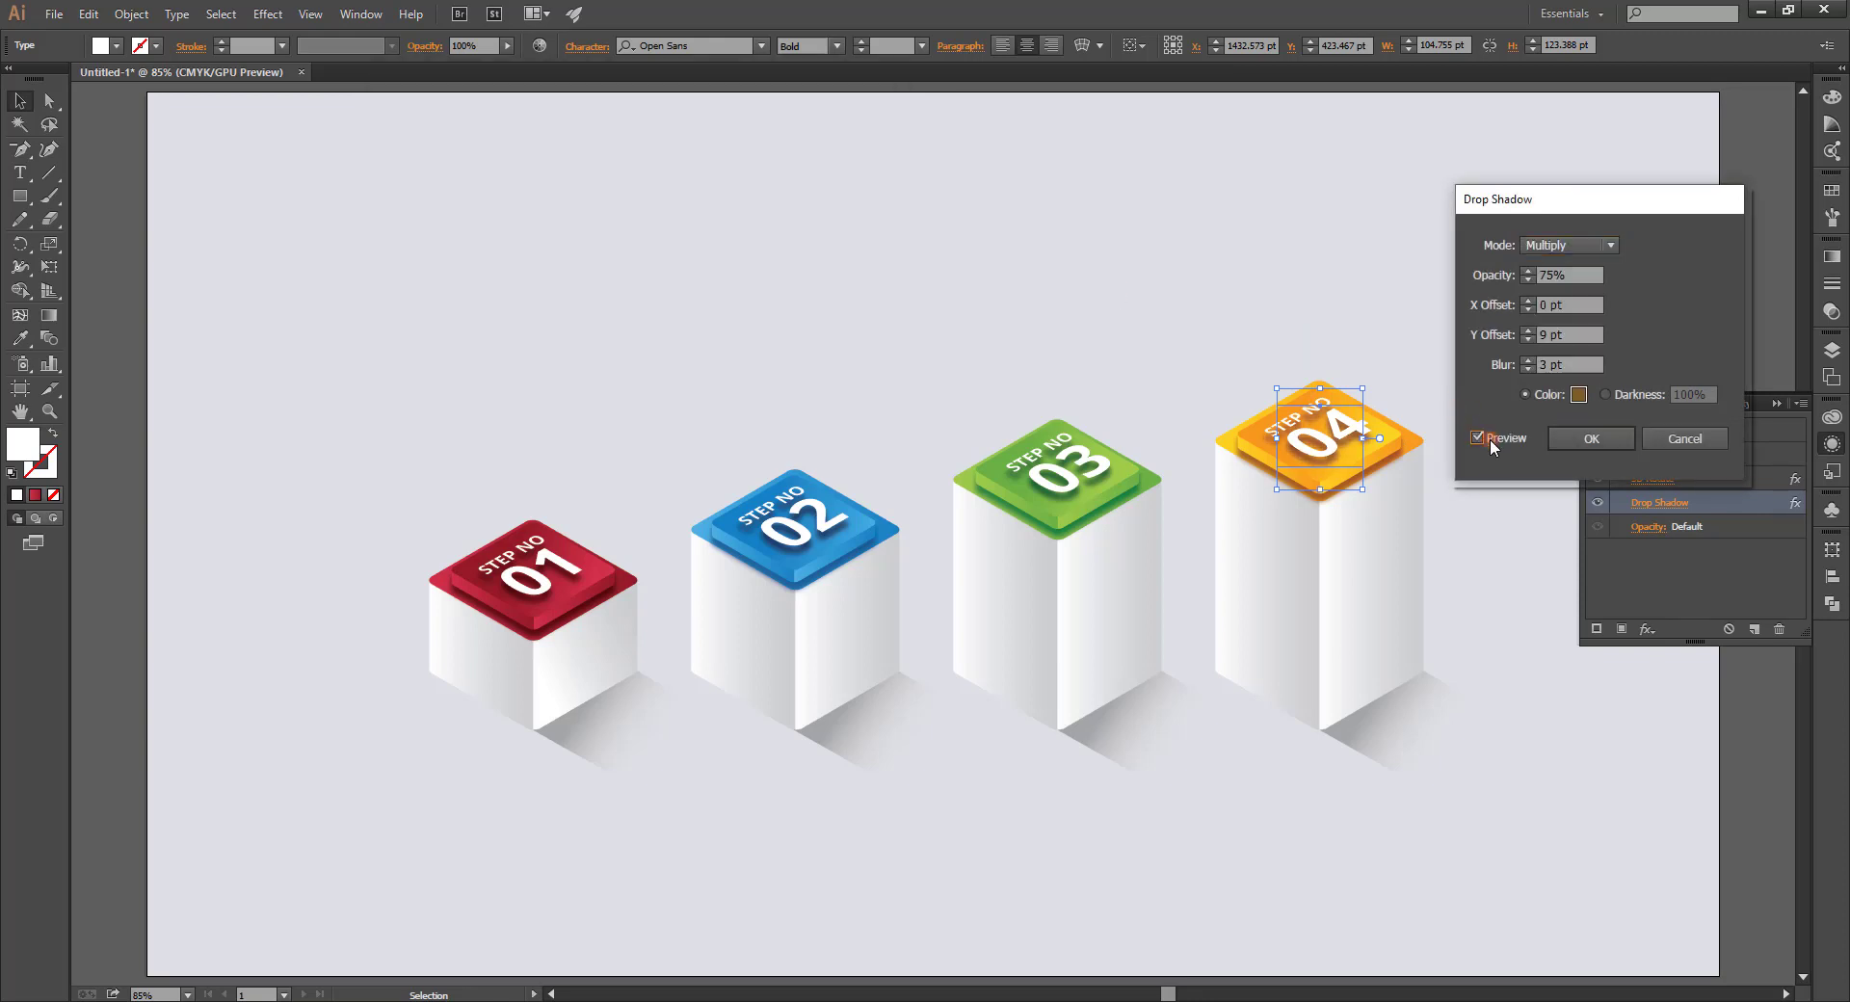
Fine-tune the 04 shadow to dark golden-brown, apply it, and deselect everything.
{"action": "left_click", "coordinate": [1578, 395]}
{"action": "left_click_drag", "start_coordinate": [627, 266], "coordinate": [623, 228]}
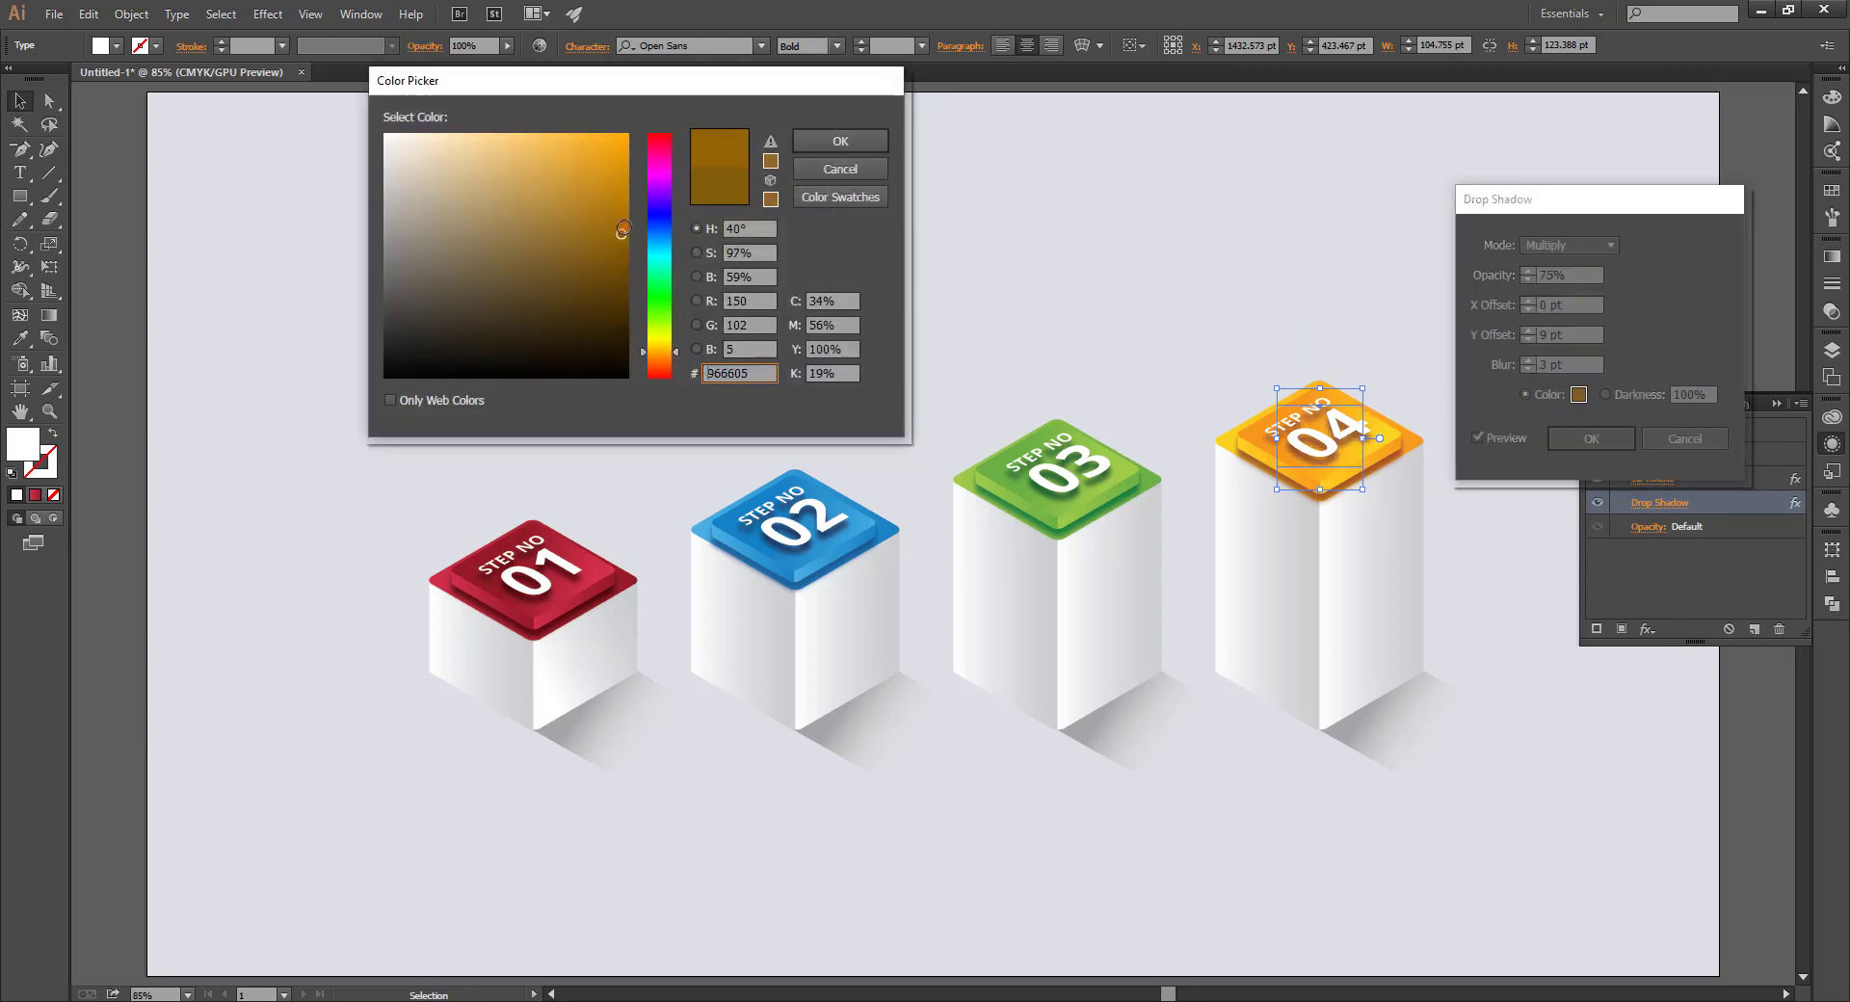
{"action": "left_click", "coordinate": [797, 141]}
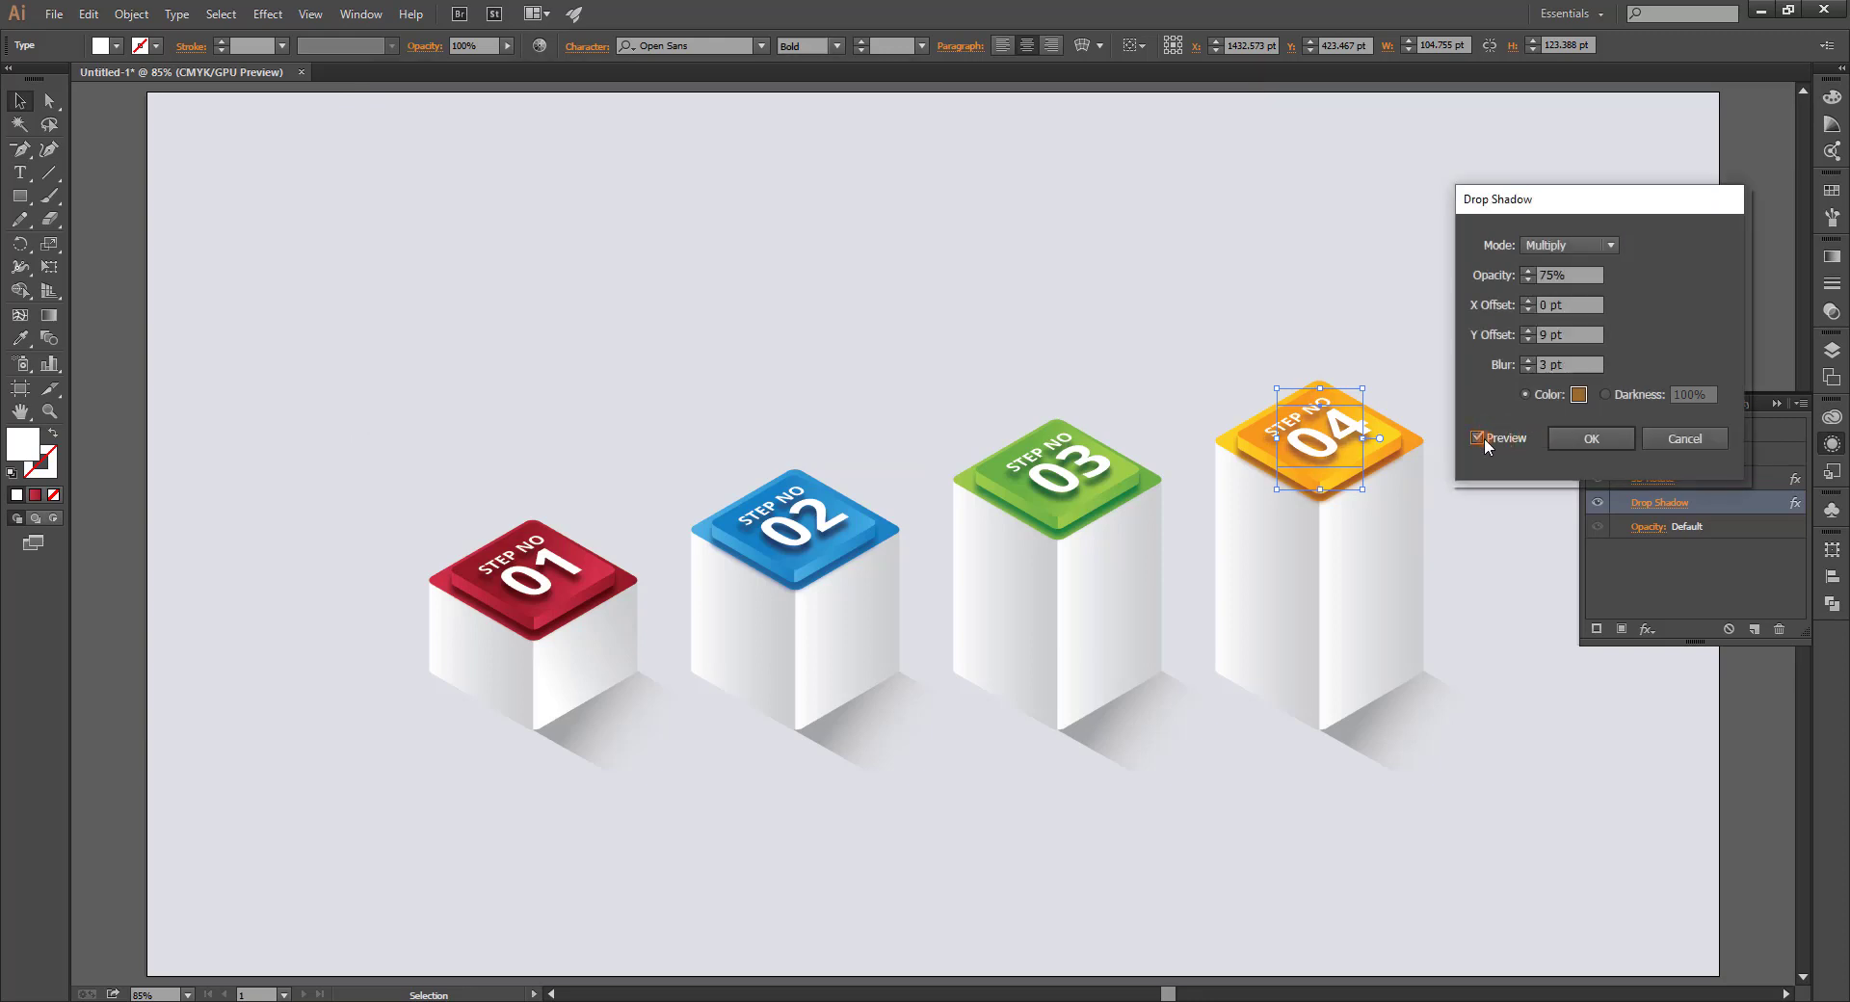
{"action": "left_click", "coordinate": [1578, 396]}
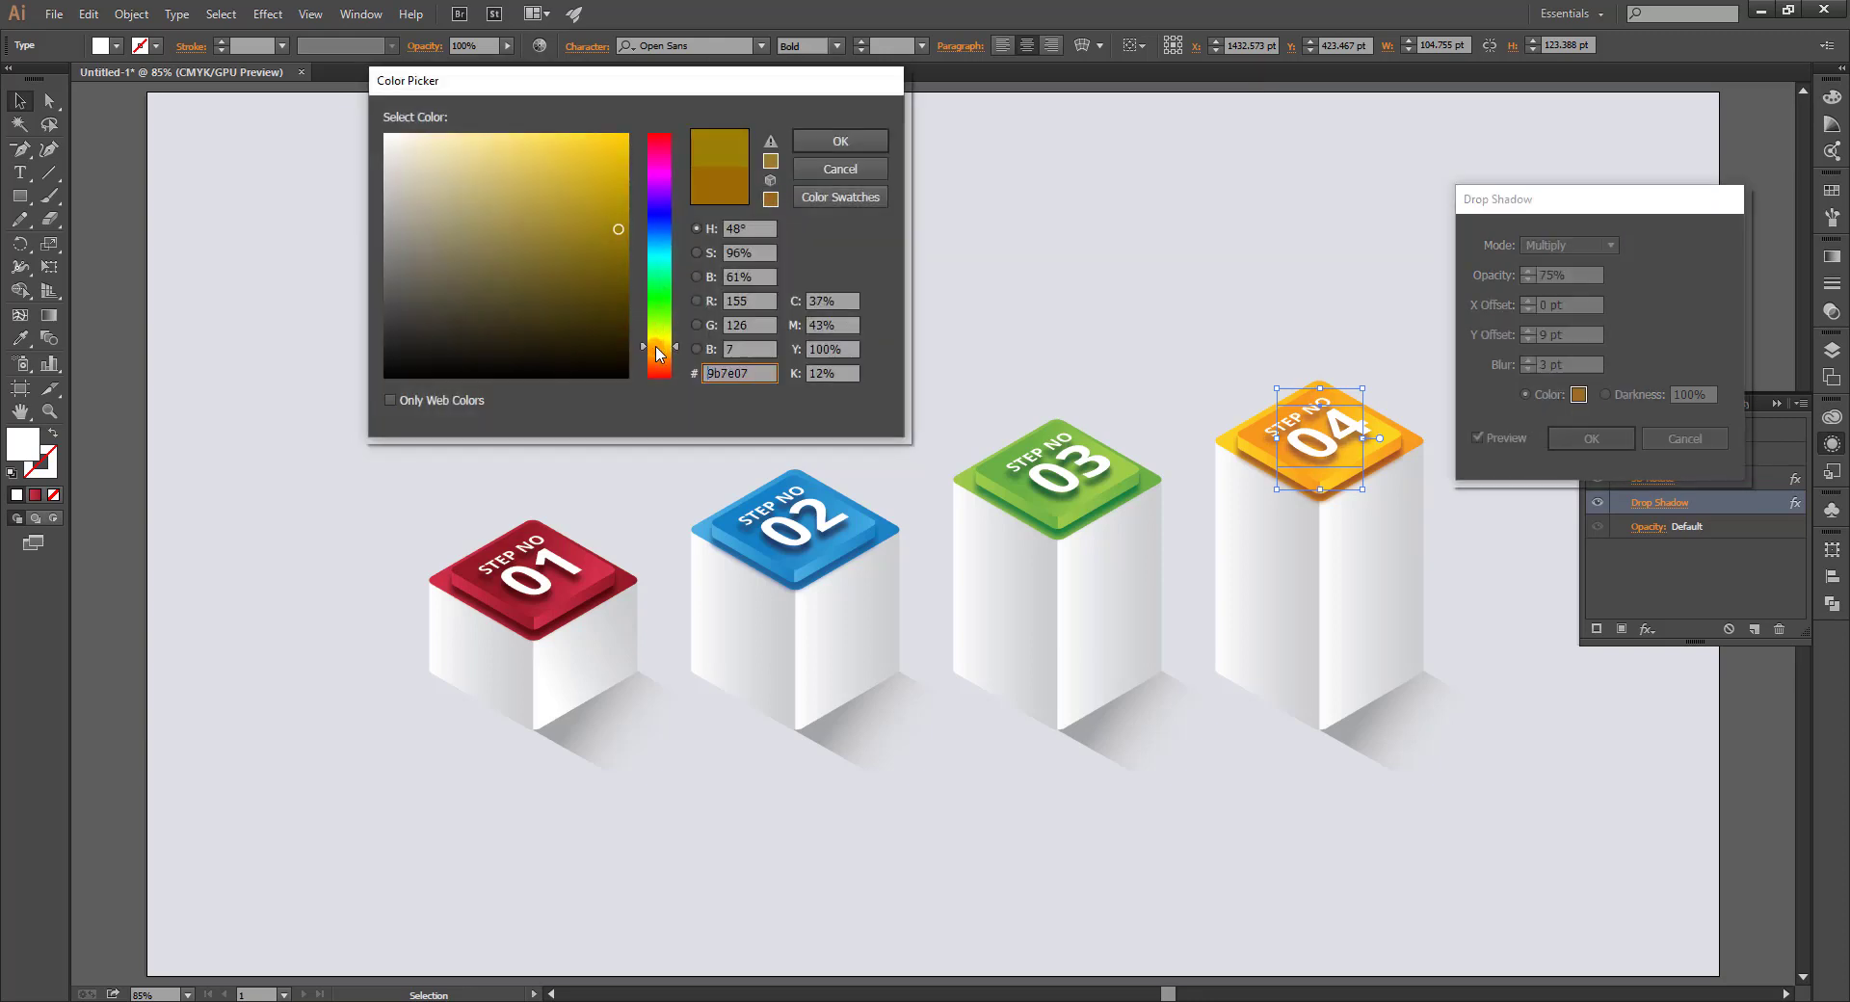
{"action": "left_click_drag", "start_coordinate": [624, 291], "coordinate": [625, 248]}
{"action": "left_click", "coordinate": [872, 141]}
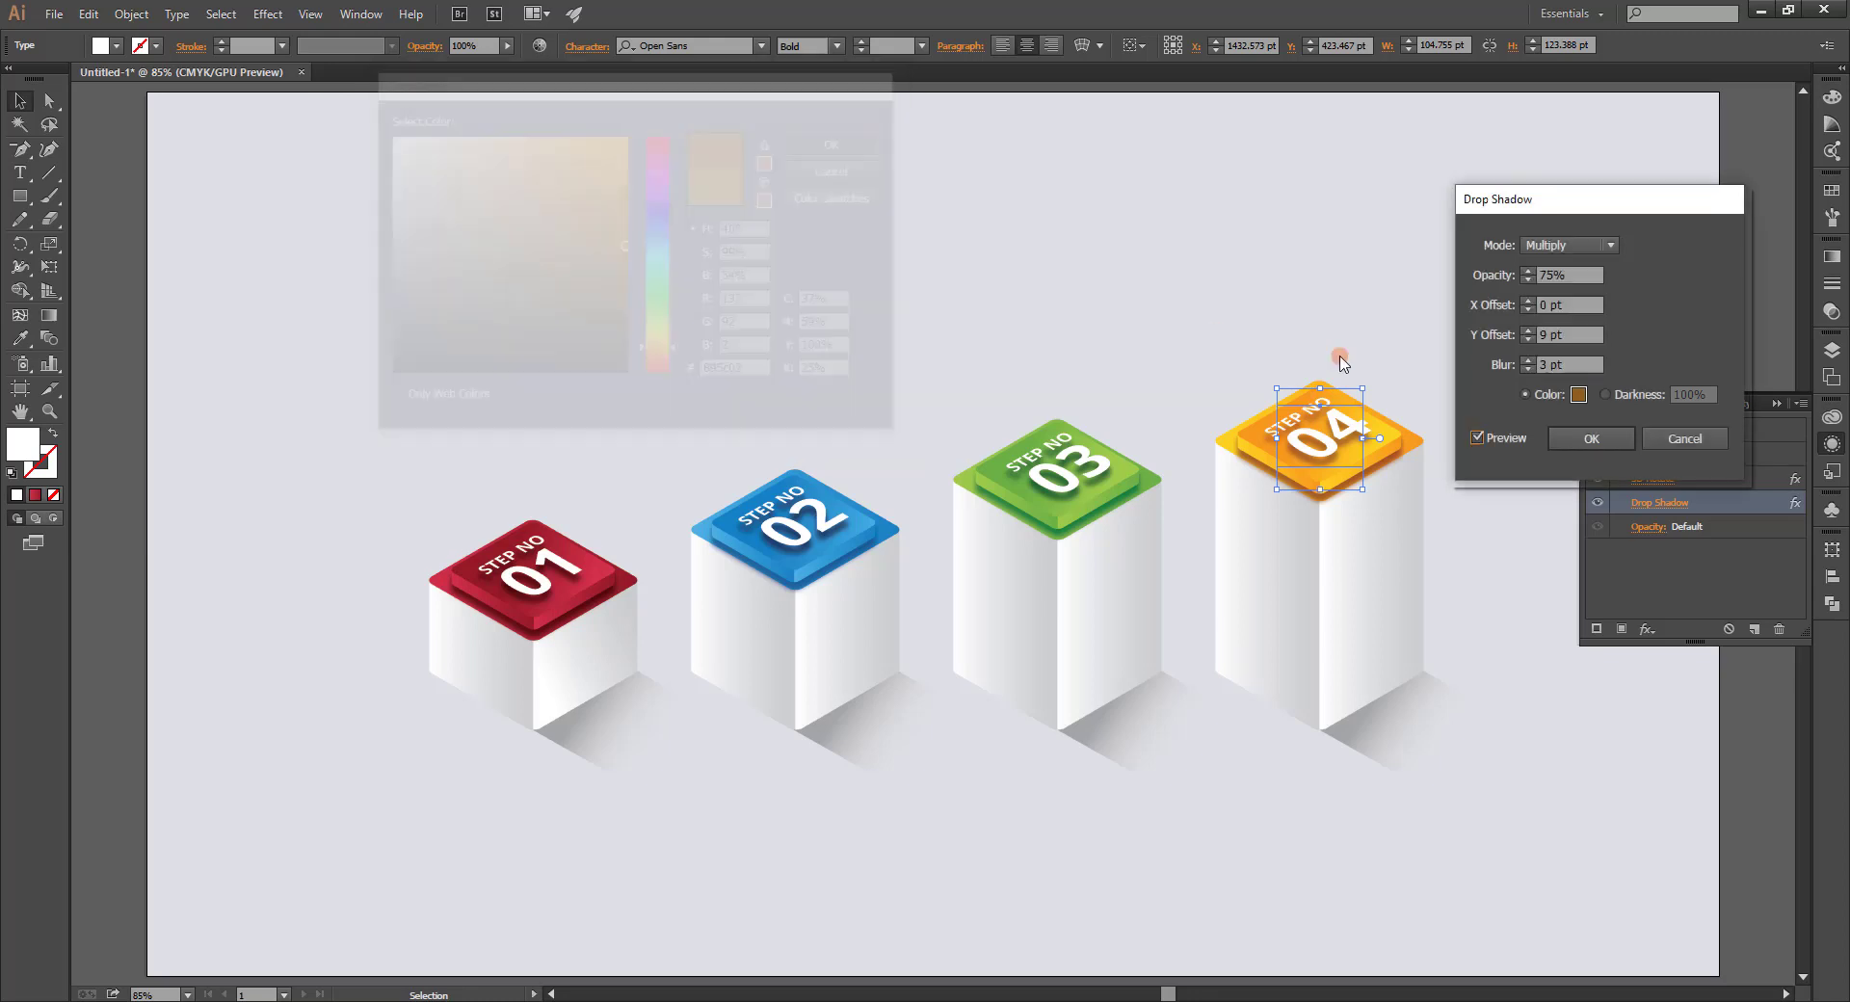
{"action": "left_click", "coordinate": [1569, 439]}
{"action": "left_click", "coordinate": [1627, 333]}
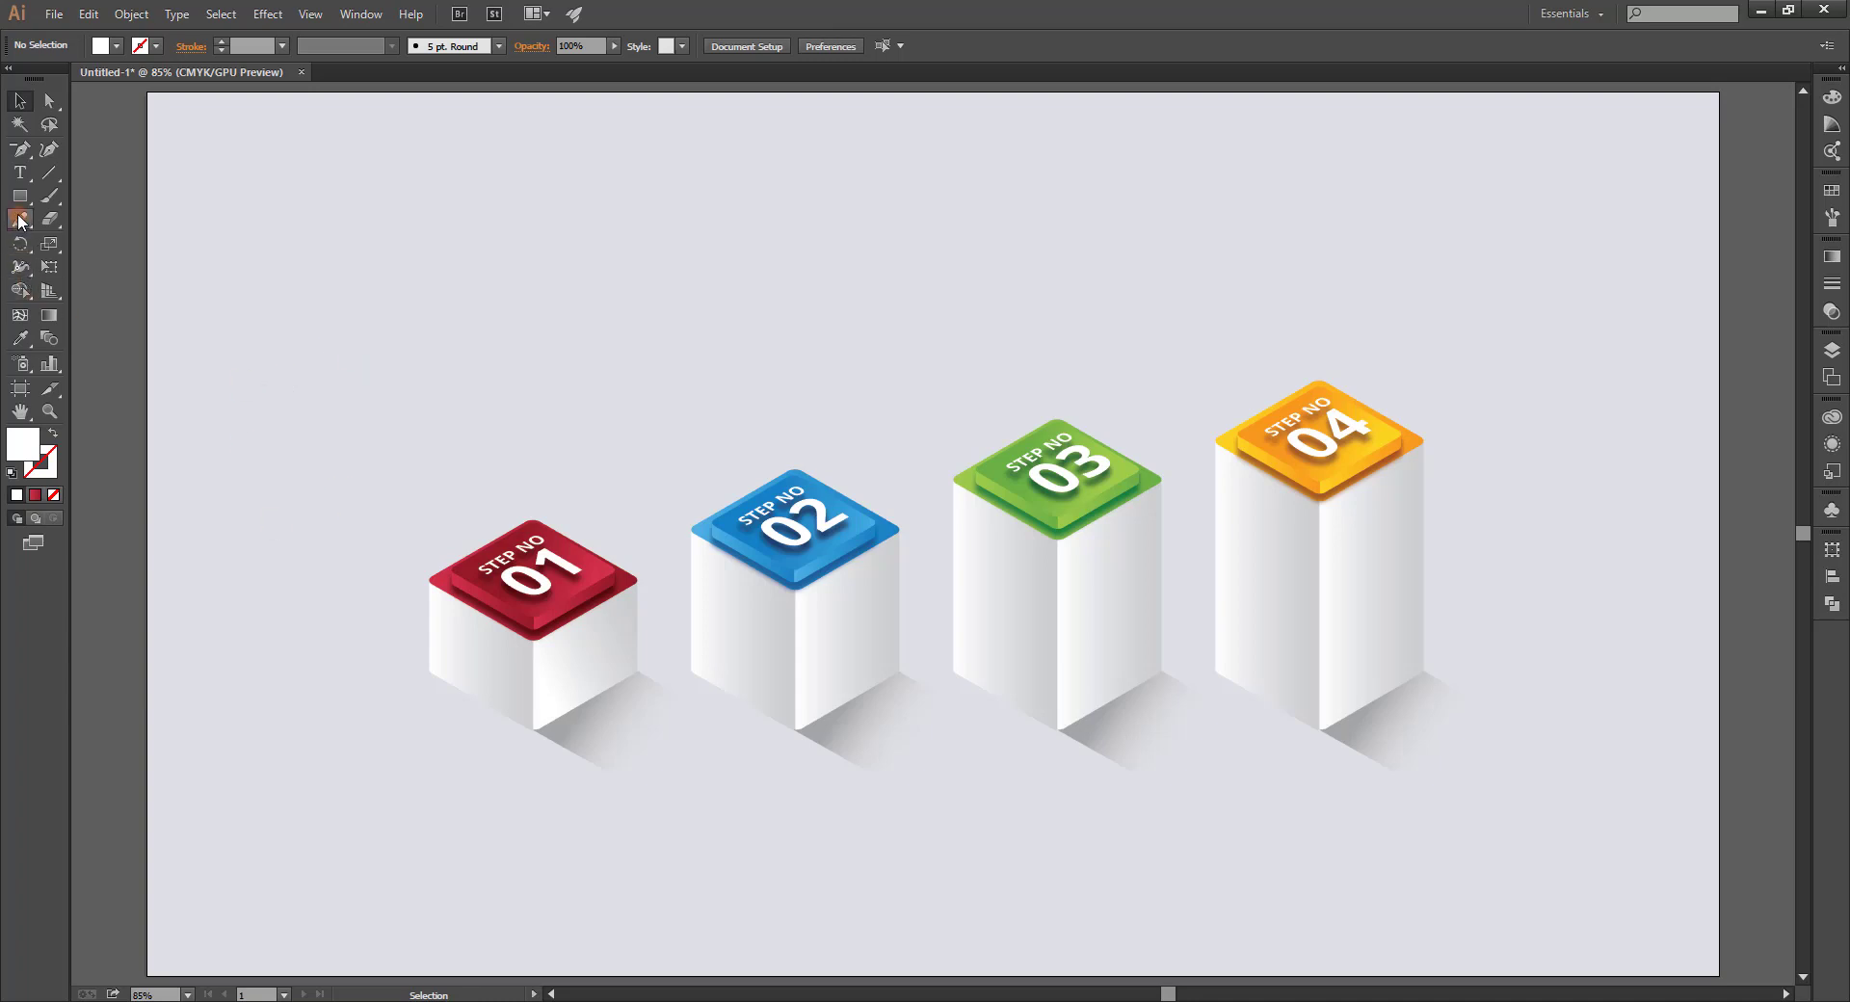
Create vertical text reading 'YOUR TEXT GOES HERE' with the Vertical Type Tool.
{"action": "left_click", "coordinate": [20, 173]}
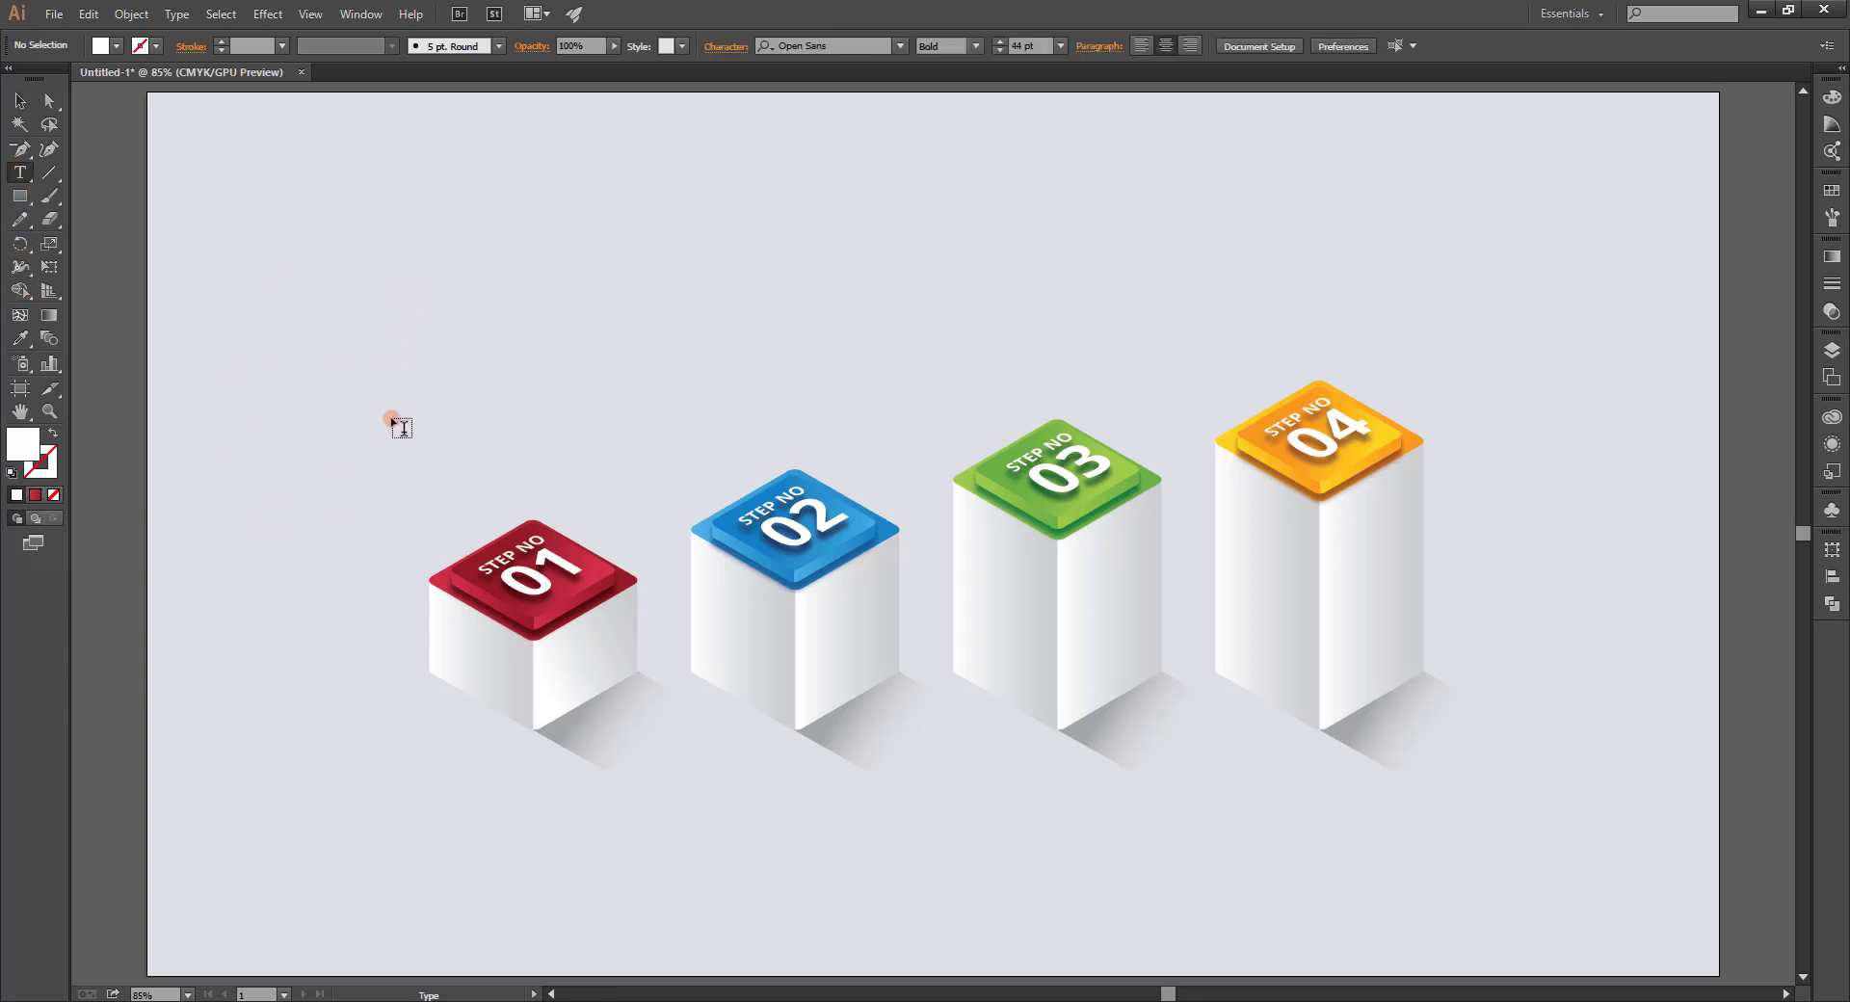
{"action": "left_click", "coordinate": [367, 280]}
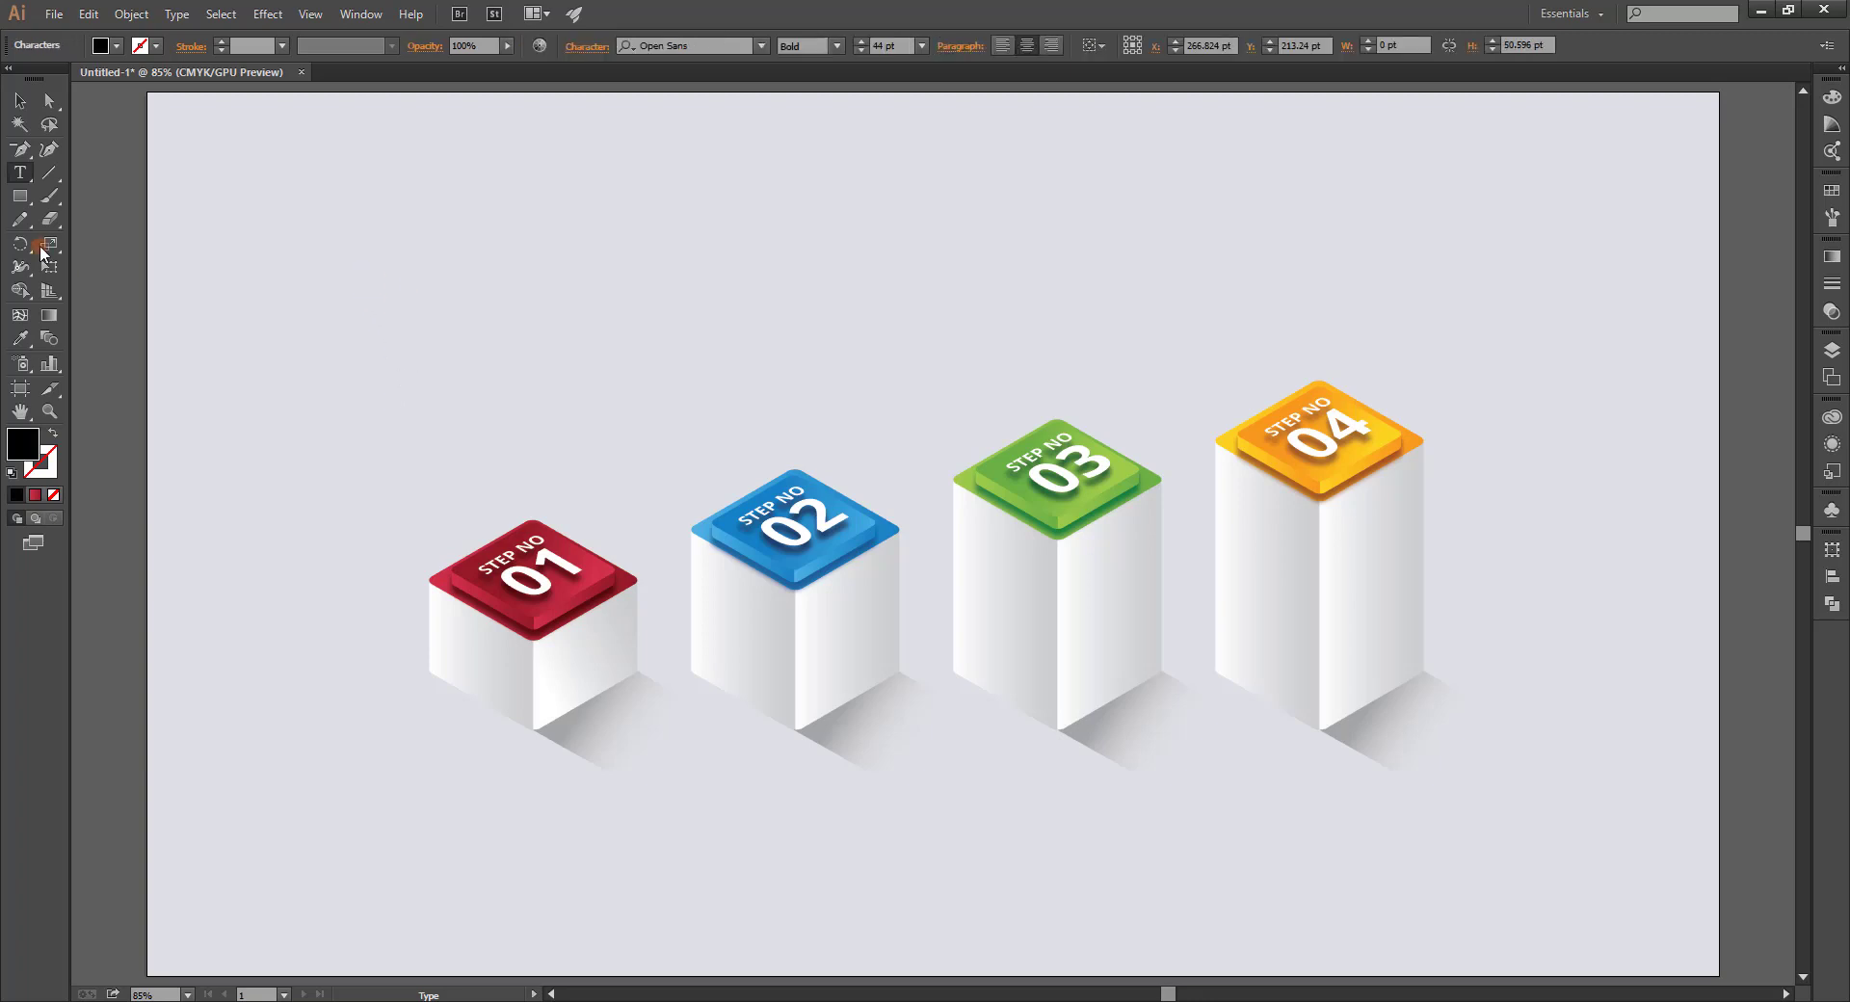
{"action": "left_click_drag", "start_coordinate": [19, 172], "coordinate": [96, 242]}
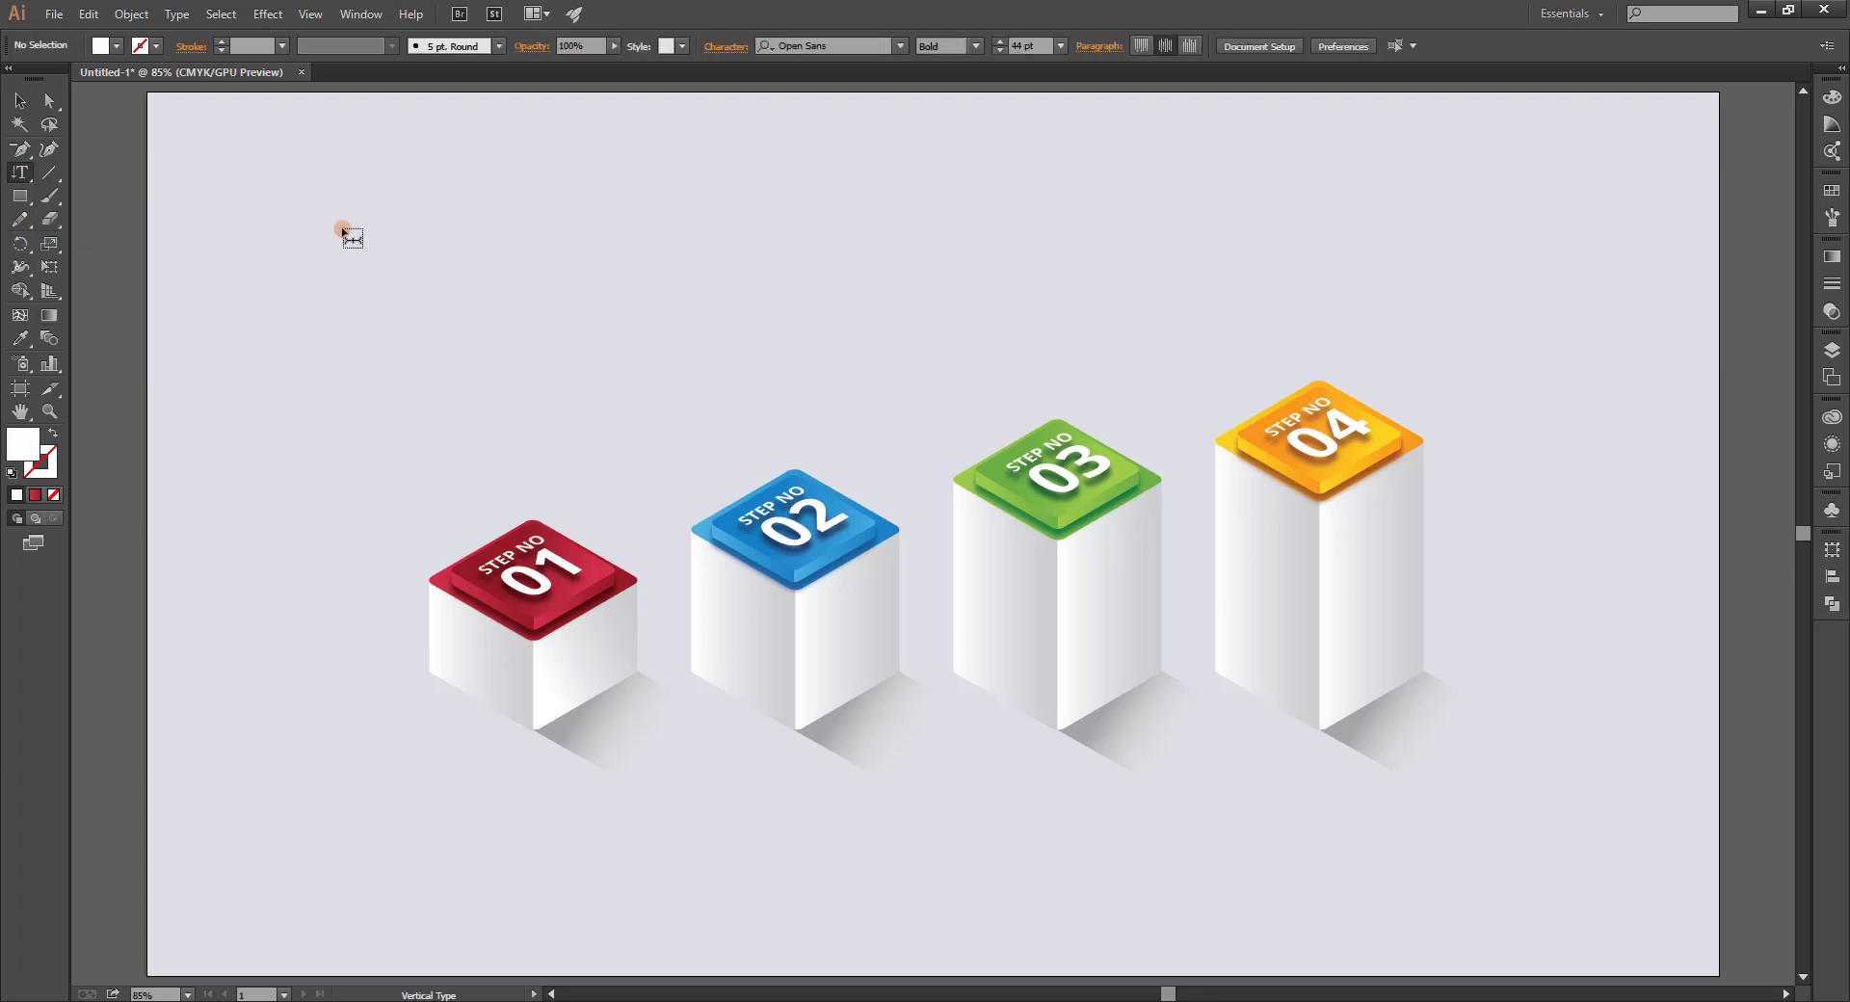
{"action": "left_click", "coordinate": [343, 232]}
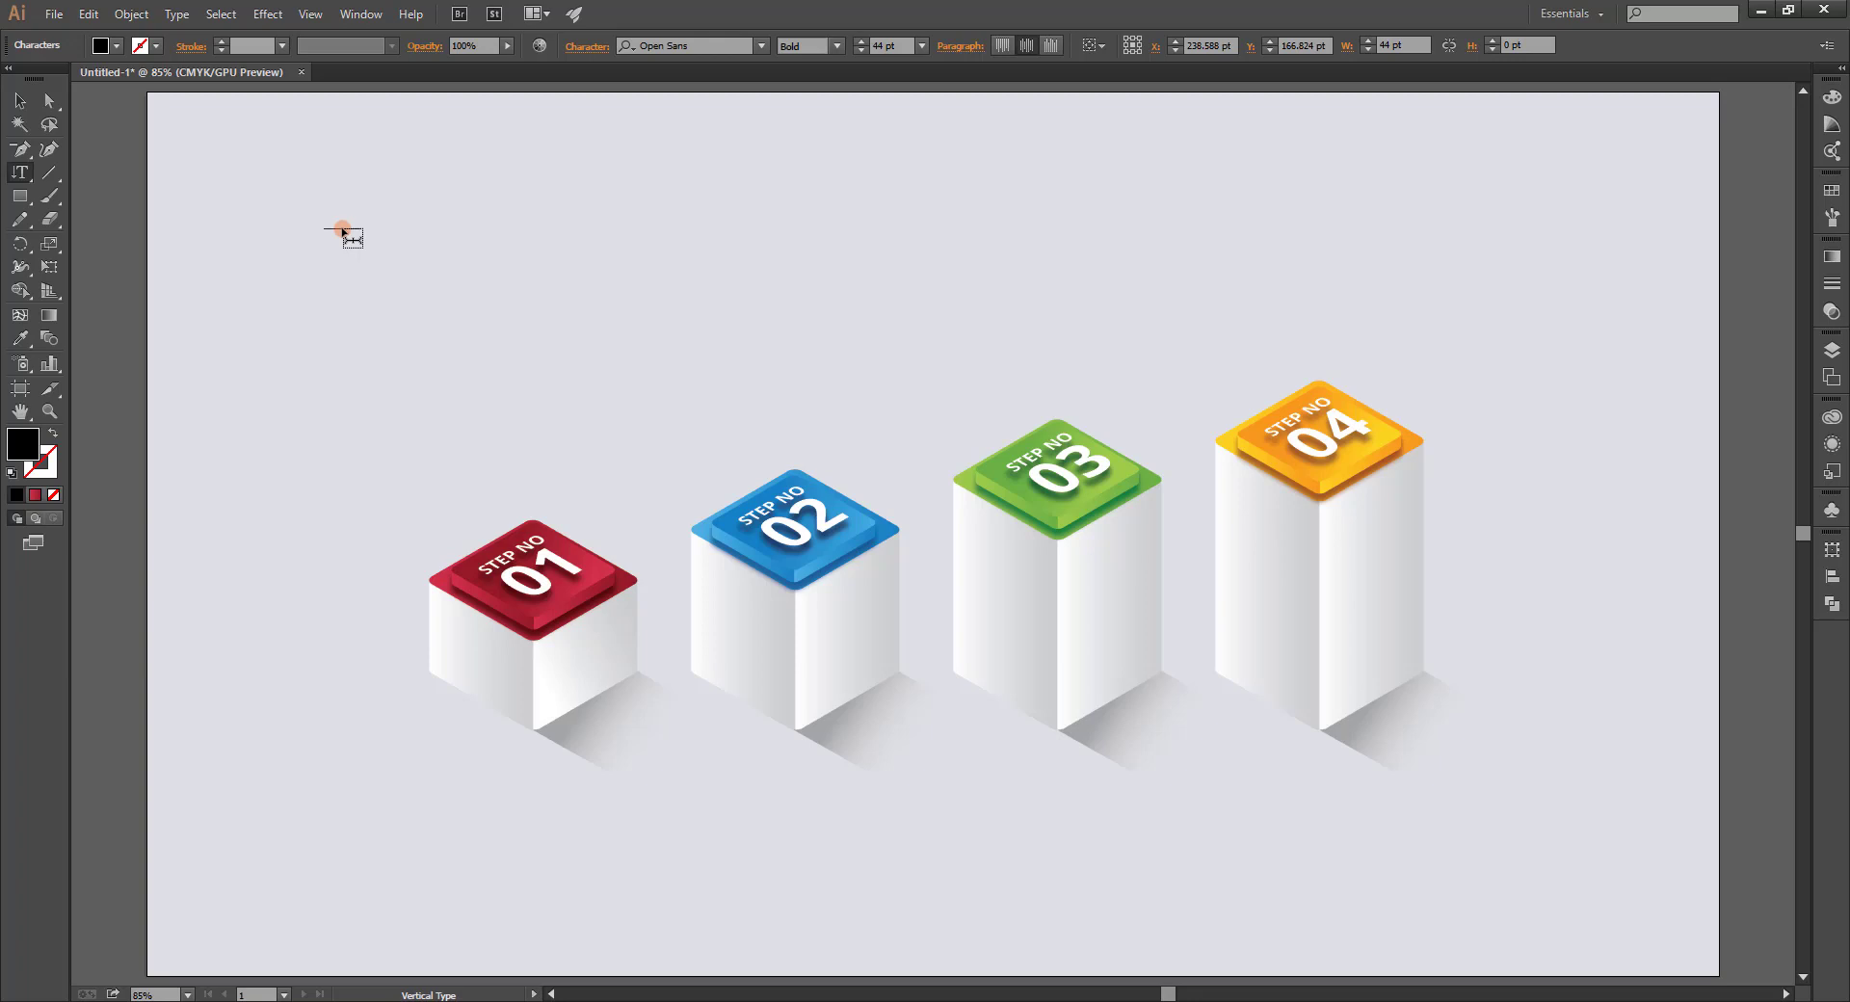
{"action": "type", "text": "YOU"}
{"action": "type", "text": "R TEXT GO"}
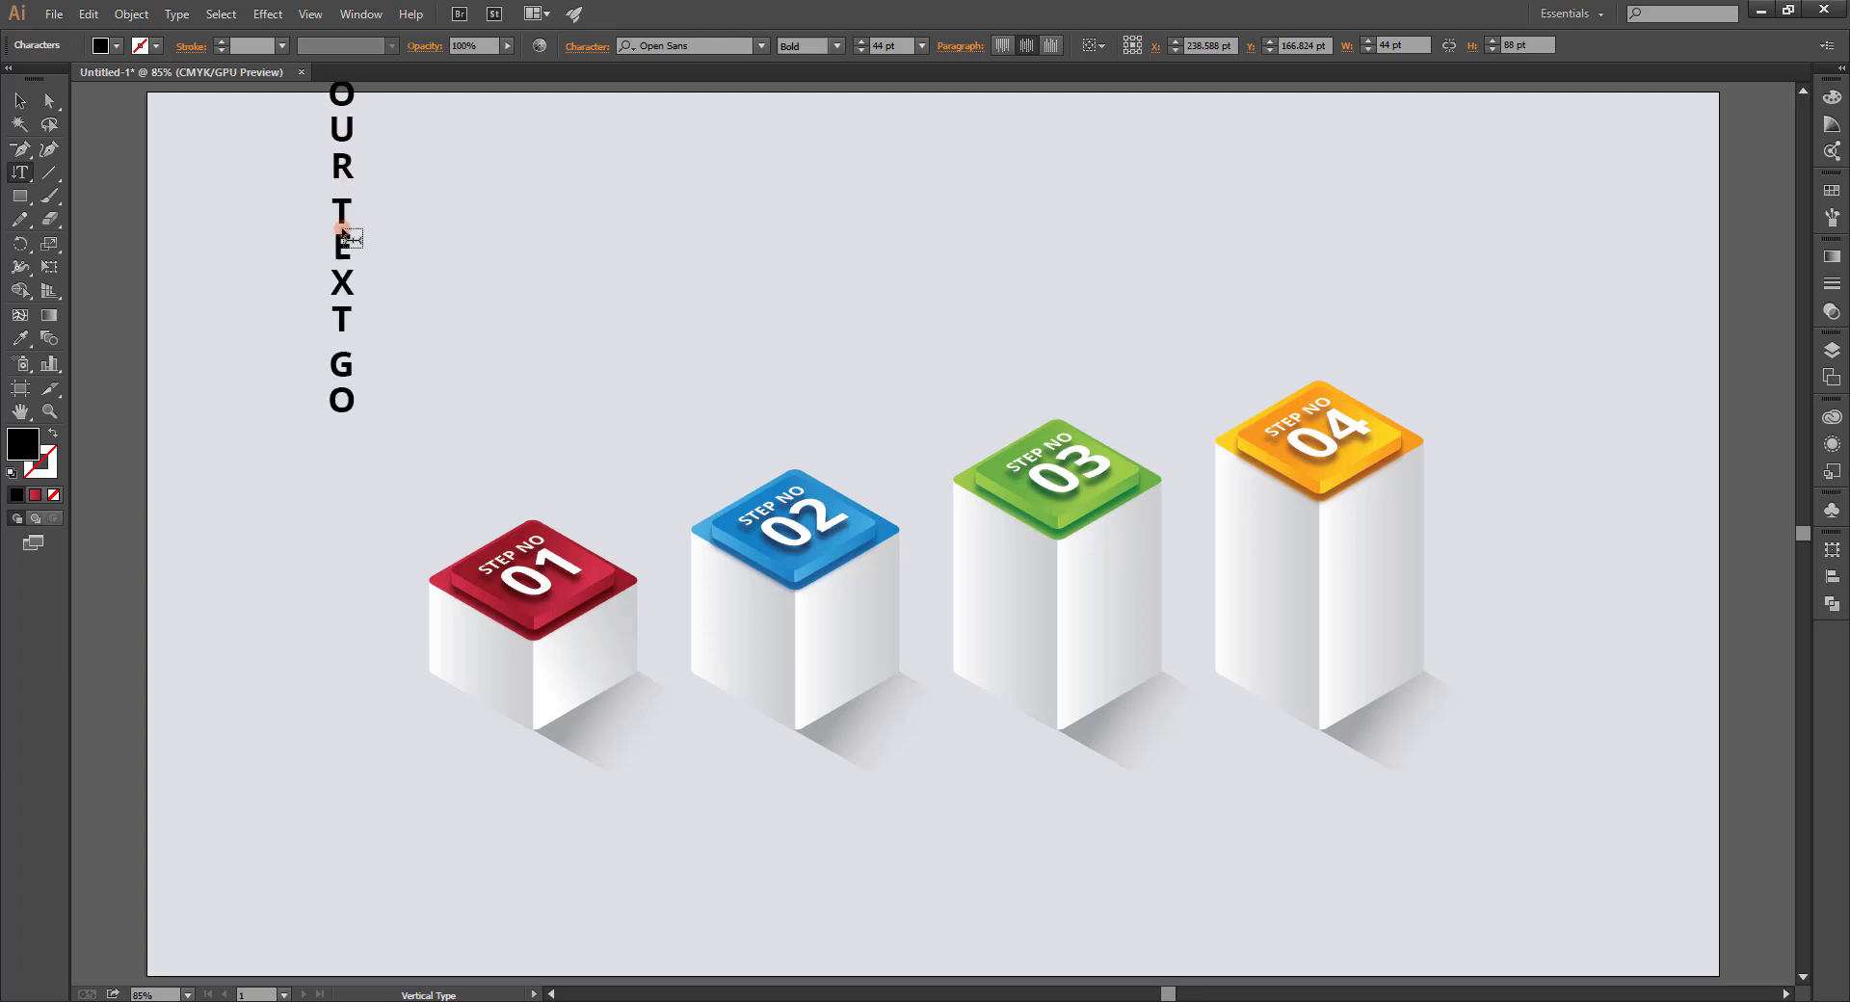
{"action": "type", "text": "ES HERE"}
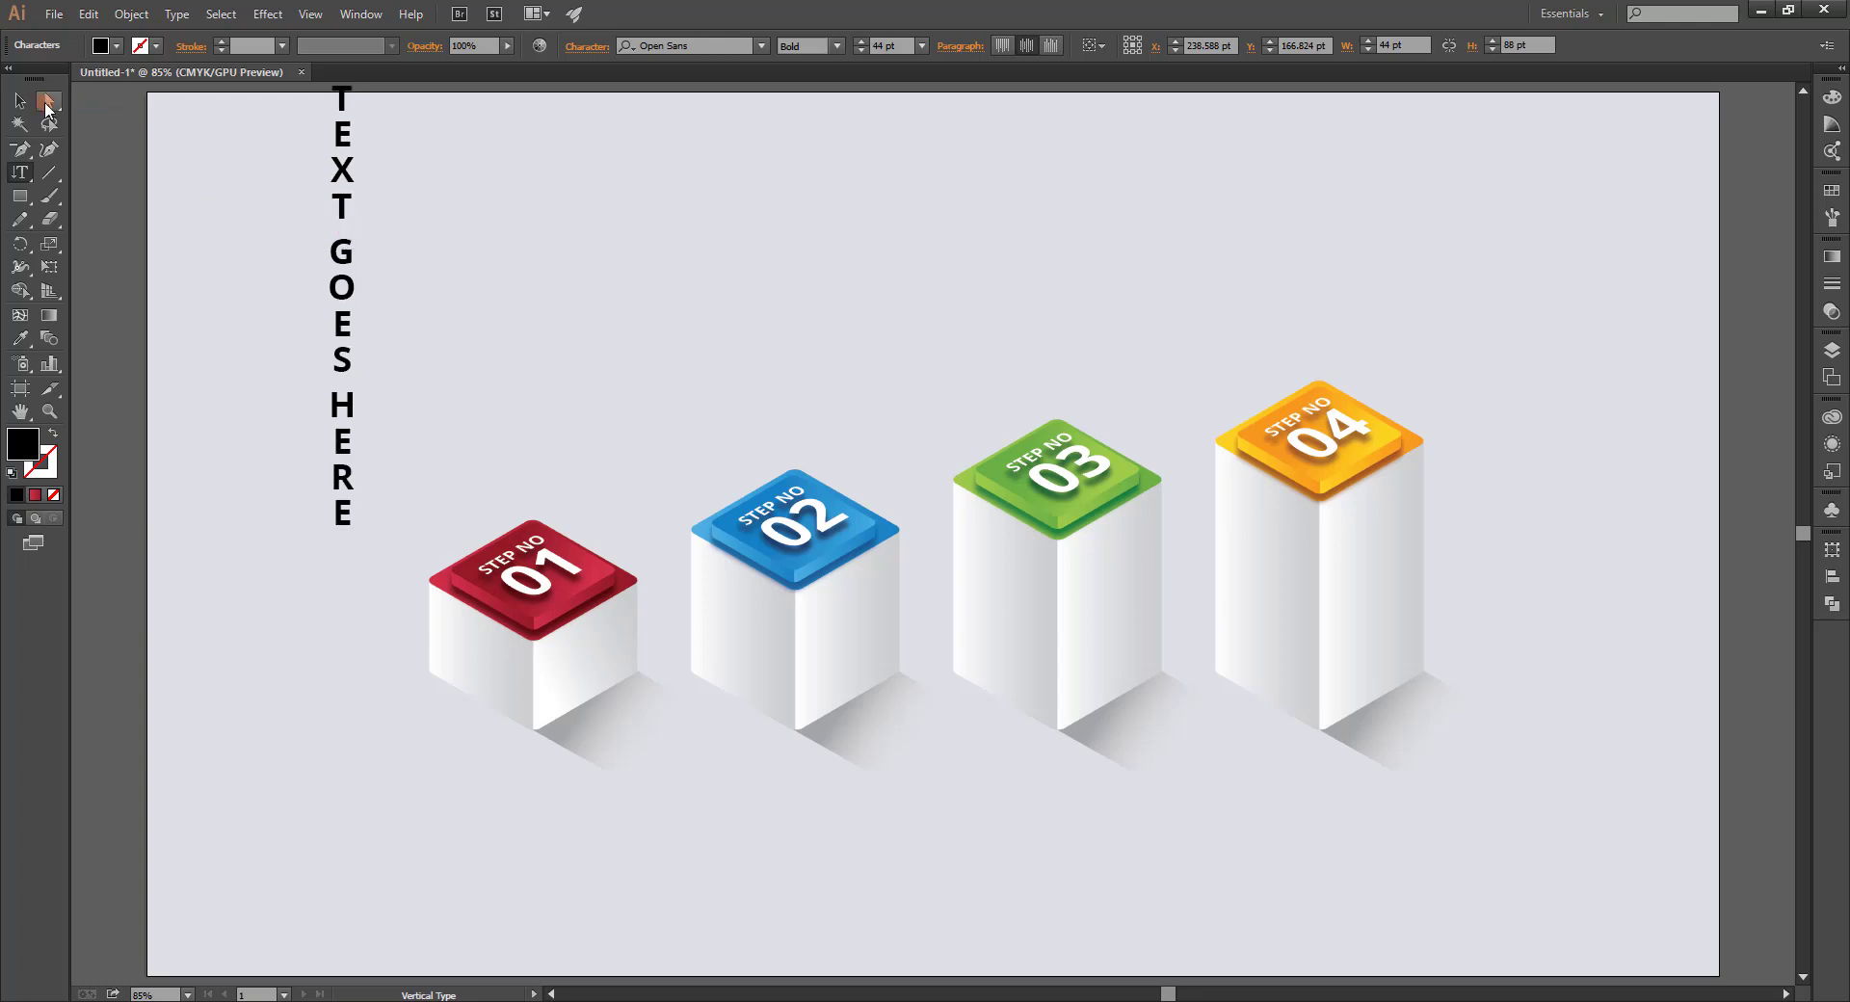
Shrink the vertical text and position it on the red STEP NO 01 box's front face.
{"action": "left_click", "coordinate": [21, 100]}
{"action": "left_click_drag", "start_coordinate": [364, 542], "coordinate": [413, 235]}
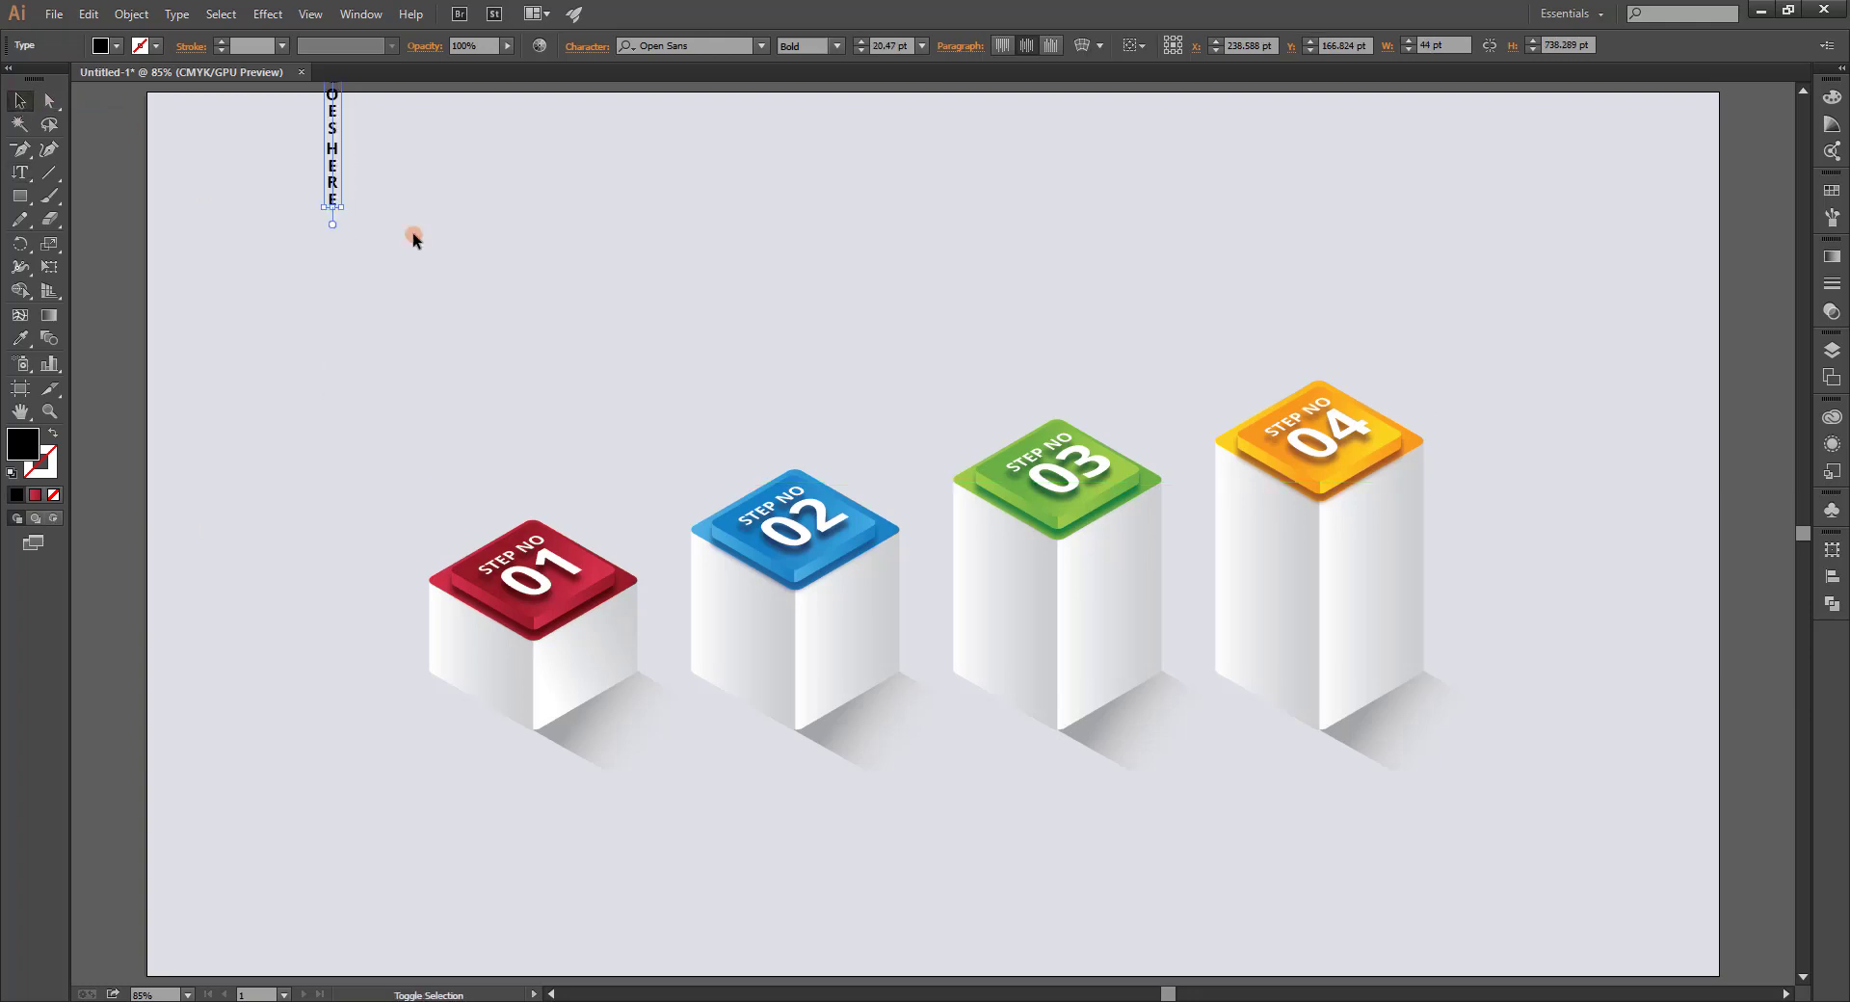
{"action": "left_click", "coordinate": [413, 235]}
{"action": "mouse_move", "coordinate": [338, 173]}
{"action": "left_mouse_down"}
{"action": "mouse_move", "coordinate": [547, 885]}
{"action": "mouse_move", "coordinate": [532, 853]}
{"action": "left_mouse_up"}
{"action": "left_click", "coordinate": [578, 793]}
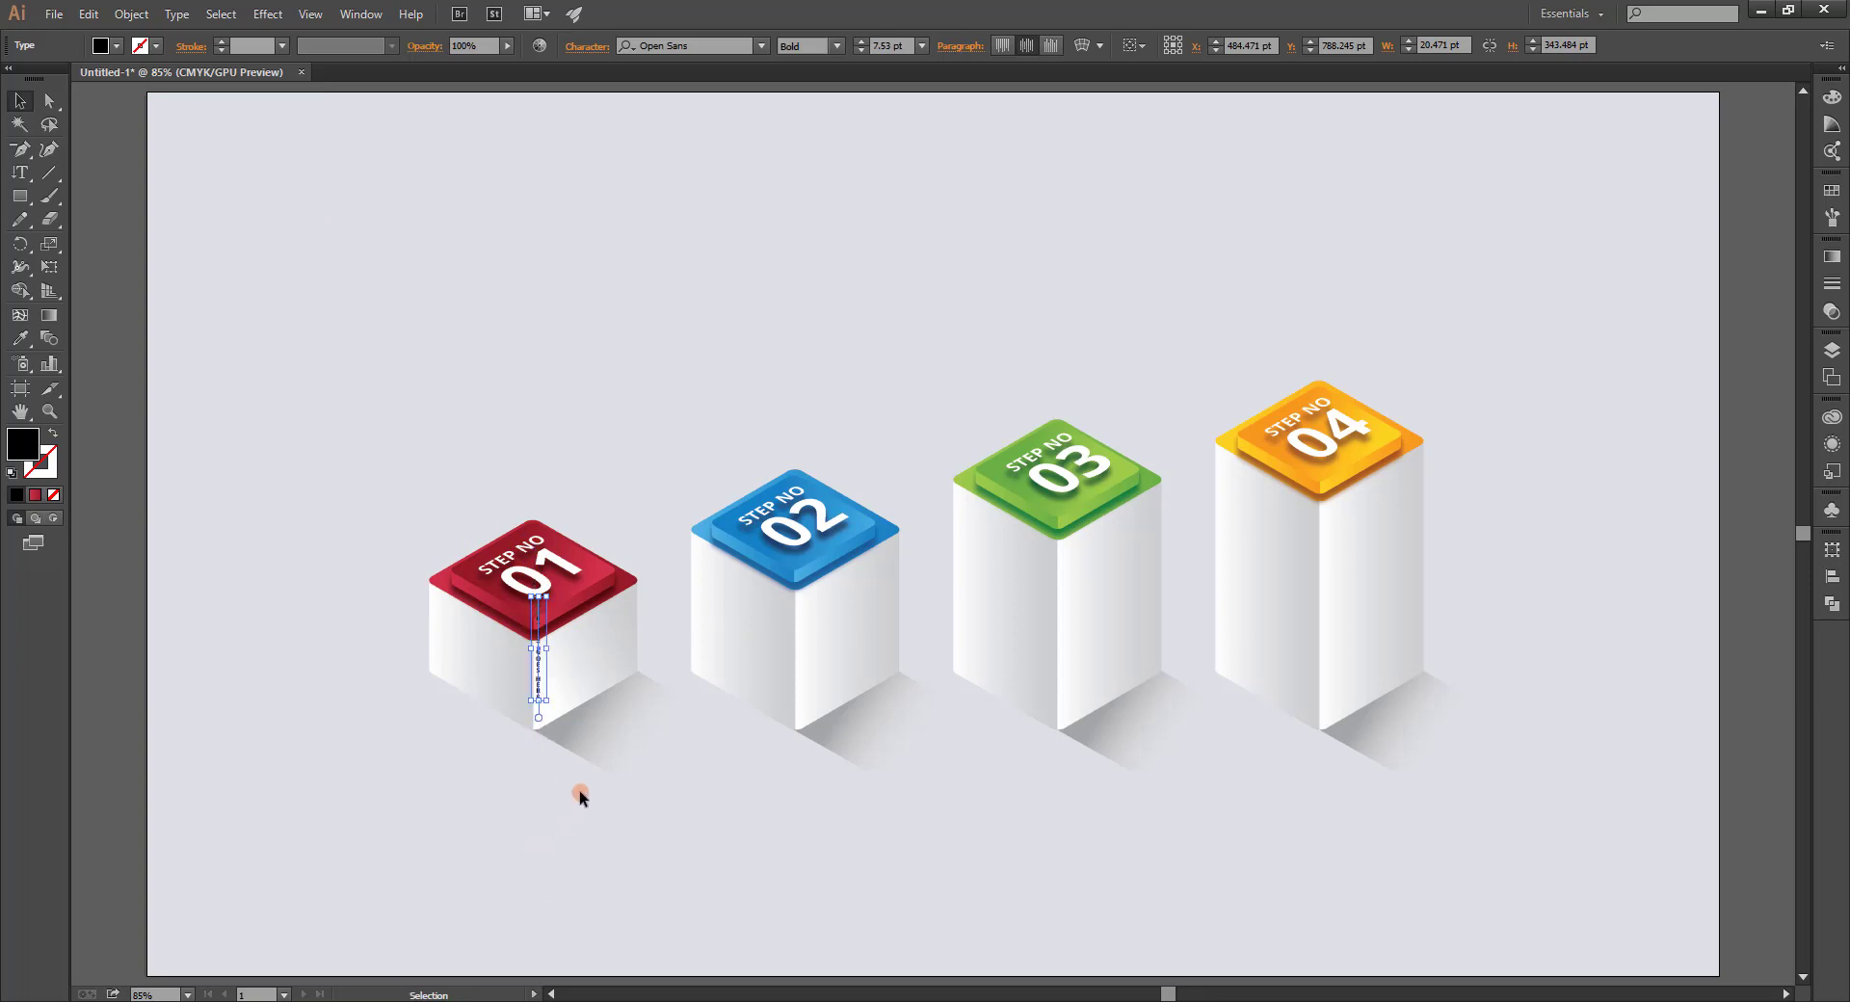
{"action": "key", "text": "z"}
{"action": "left_click", "coordinate": [608, 704]}
{"action": "scroll", "coordinate": [637, 721], "scroll_direction": "up", "scroll_amount": 3}
{"action": "key", "text": "v"}
{"action": "mouse_move", "coordinate": [520, 578]}
{"action": "left_mouse_down"}
{"action": "mouse_move", "coordinate": [896, 599]}
{"action": "mouse_move", "coordinate": [905, 569]}
{"action": "mouse_move", "coordinate": [659, 563]}
{"action": "mouse_move", "coordinate": [521, 614]}
{"action": "mouse_move", "coordinate": [527, 672]}
{"action": "mouse_move", "coordinate": [518, 609]}
{"action": "left_mouse_up"}
{"action": "left_click", "coordinate": [610, 345]}
{"action": "scroll", "coordinate": [984, 626], "scroll_direction": "down", "scroll_amount": 1}
Change the vertical label's wording to OPCTION and zoom in on the red box.
{"action": "left_click", "coordinate": [516, 615]}
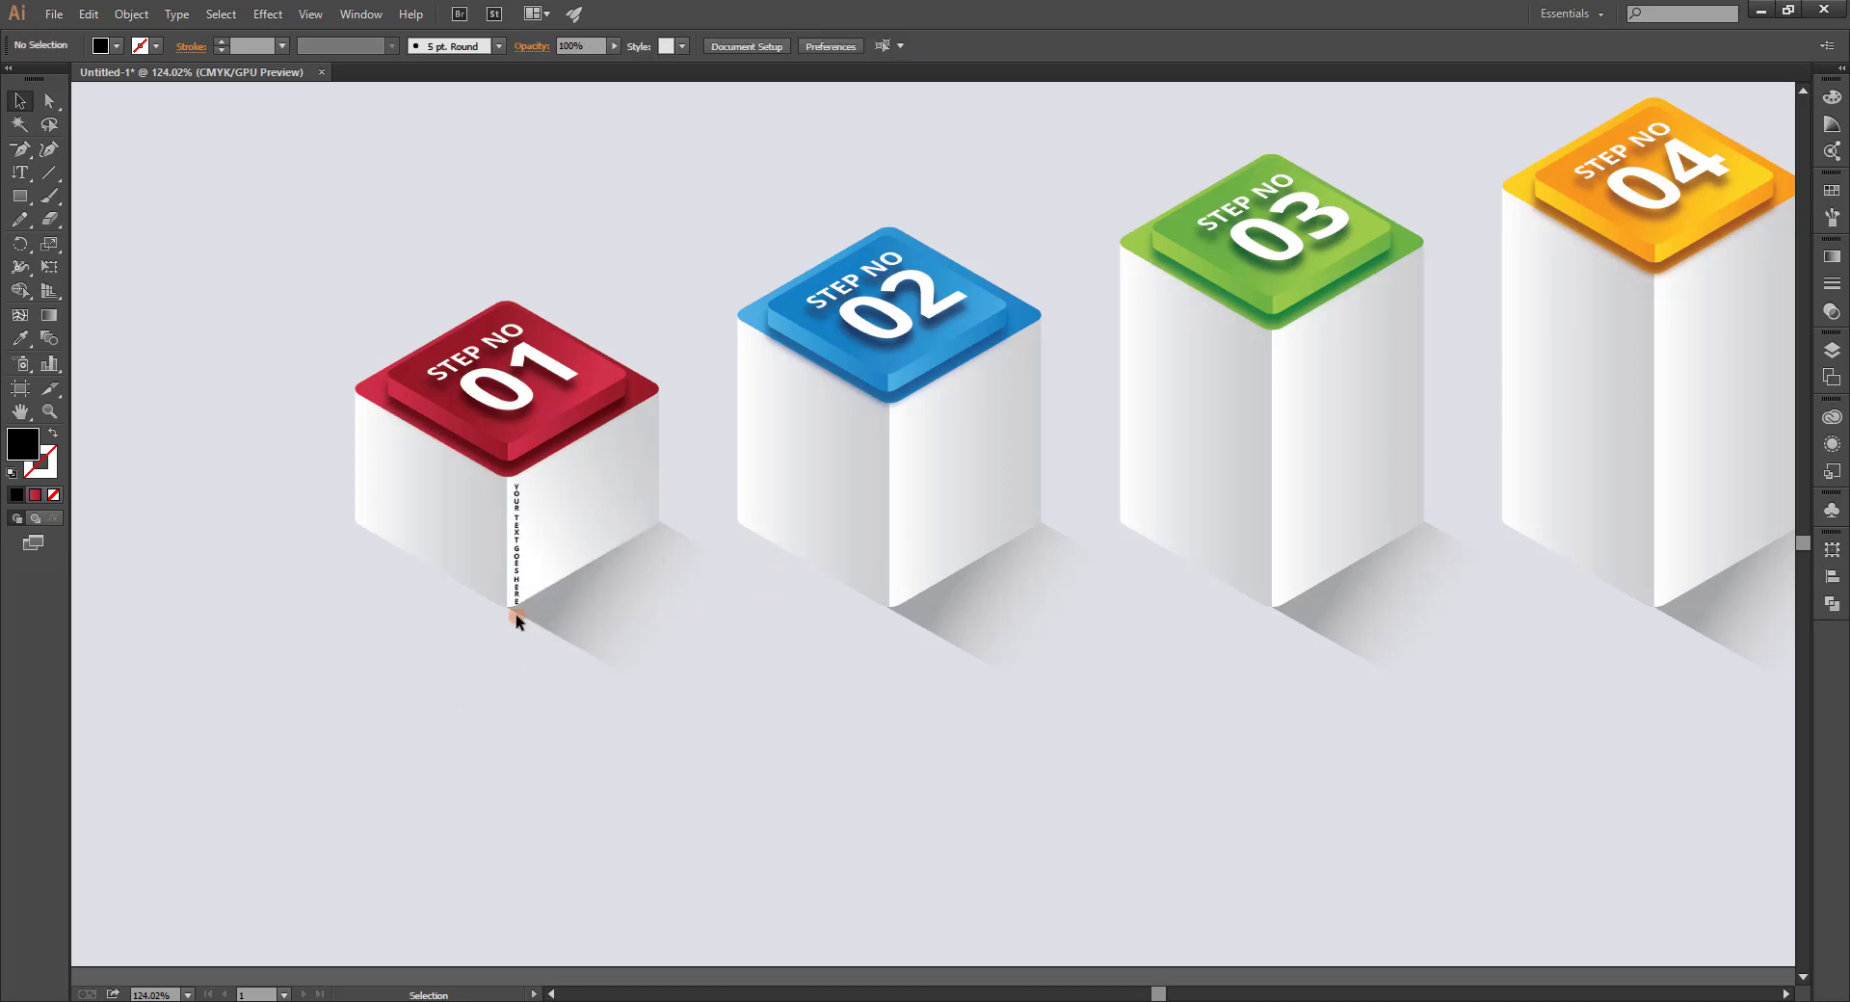
{"action": "left_click", "coordinate": [519, 572]}
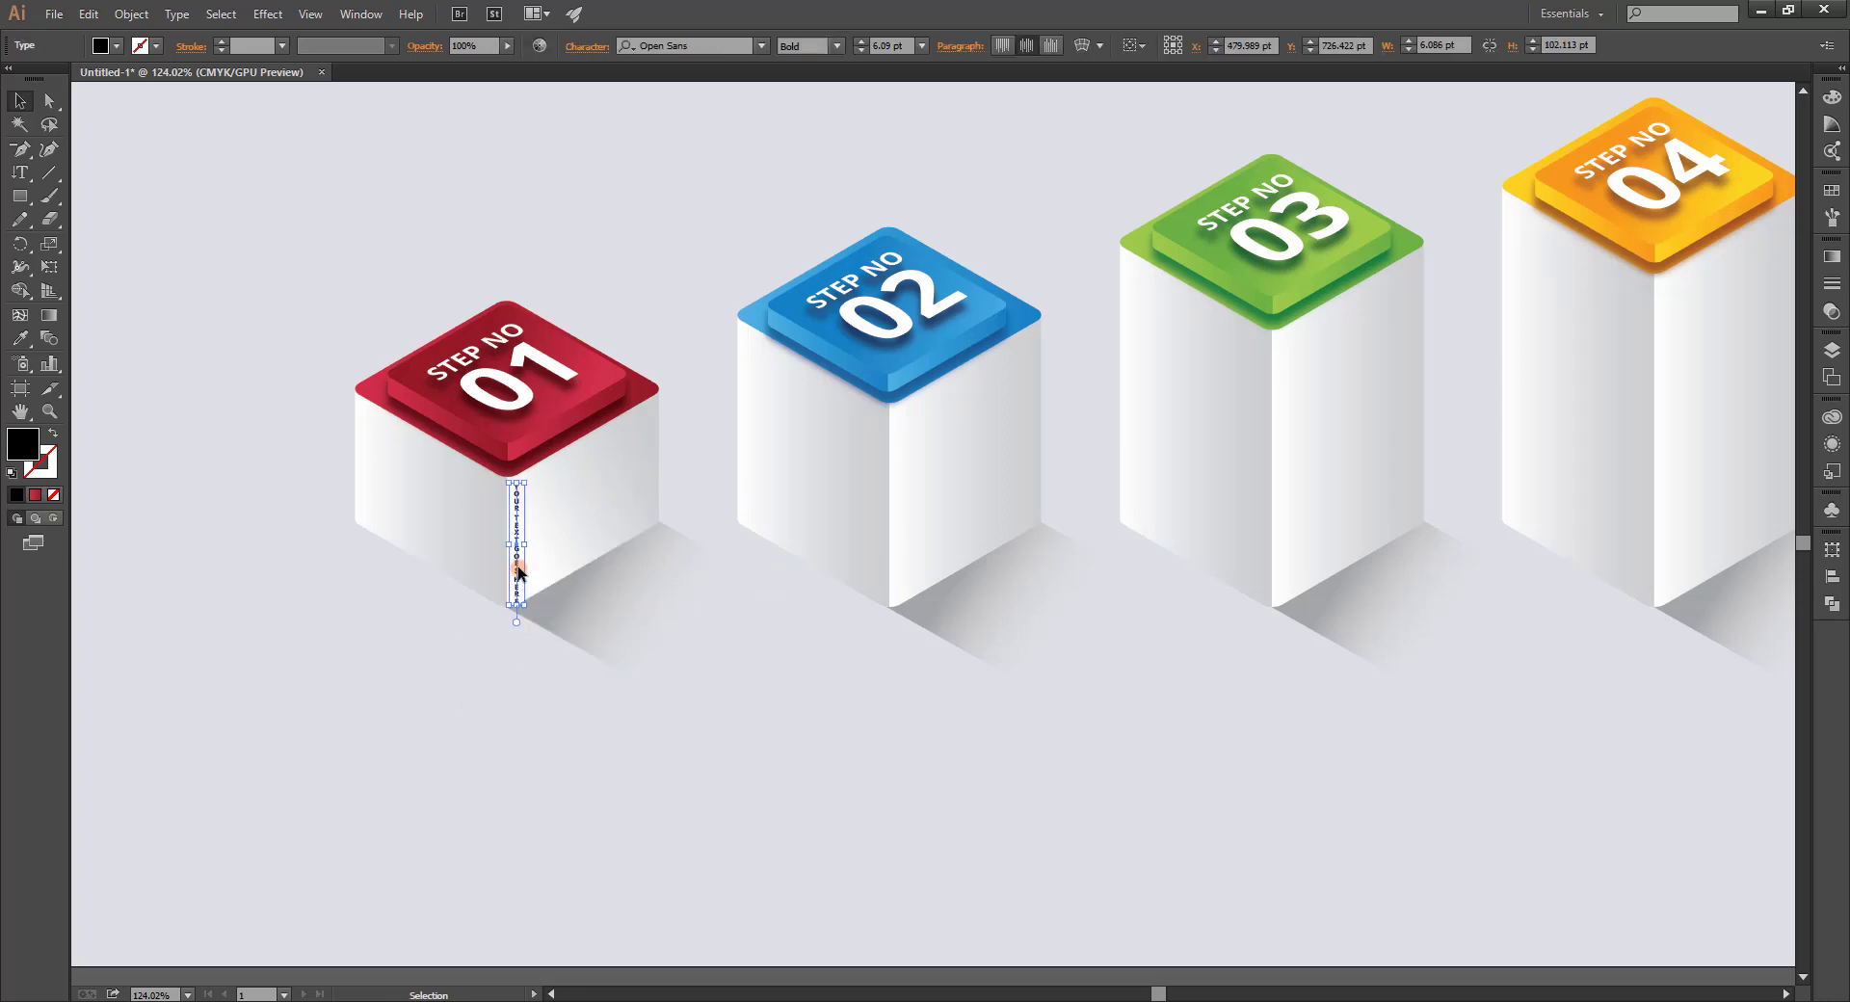
{"action": "double_click", "coordinate": [518, 572]}
{"action": "type", "text": "OPTION"}
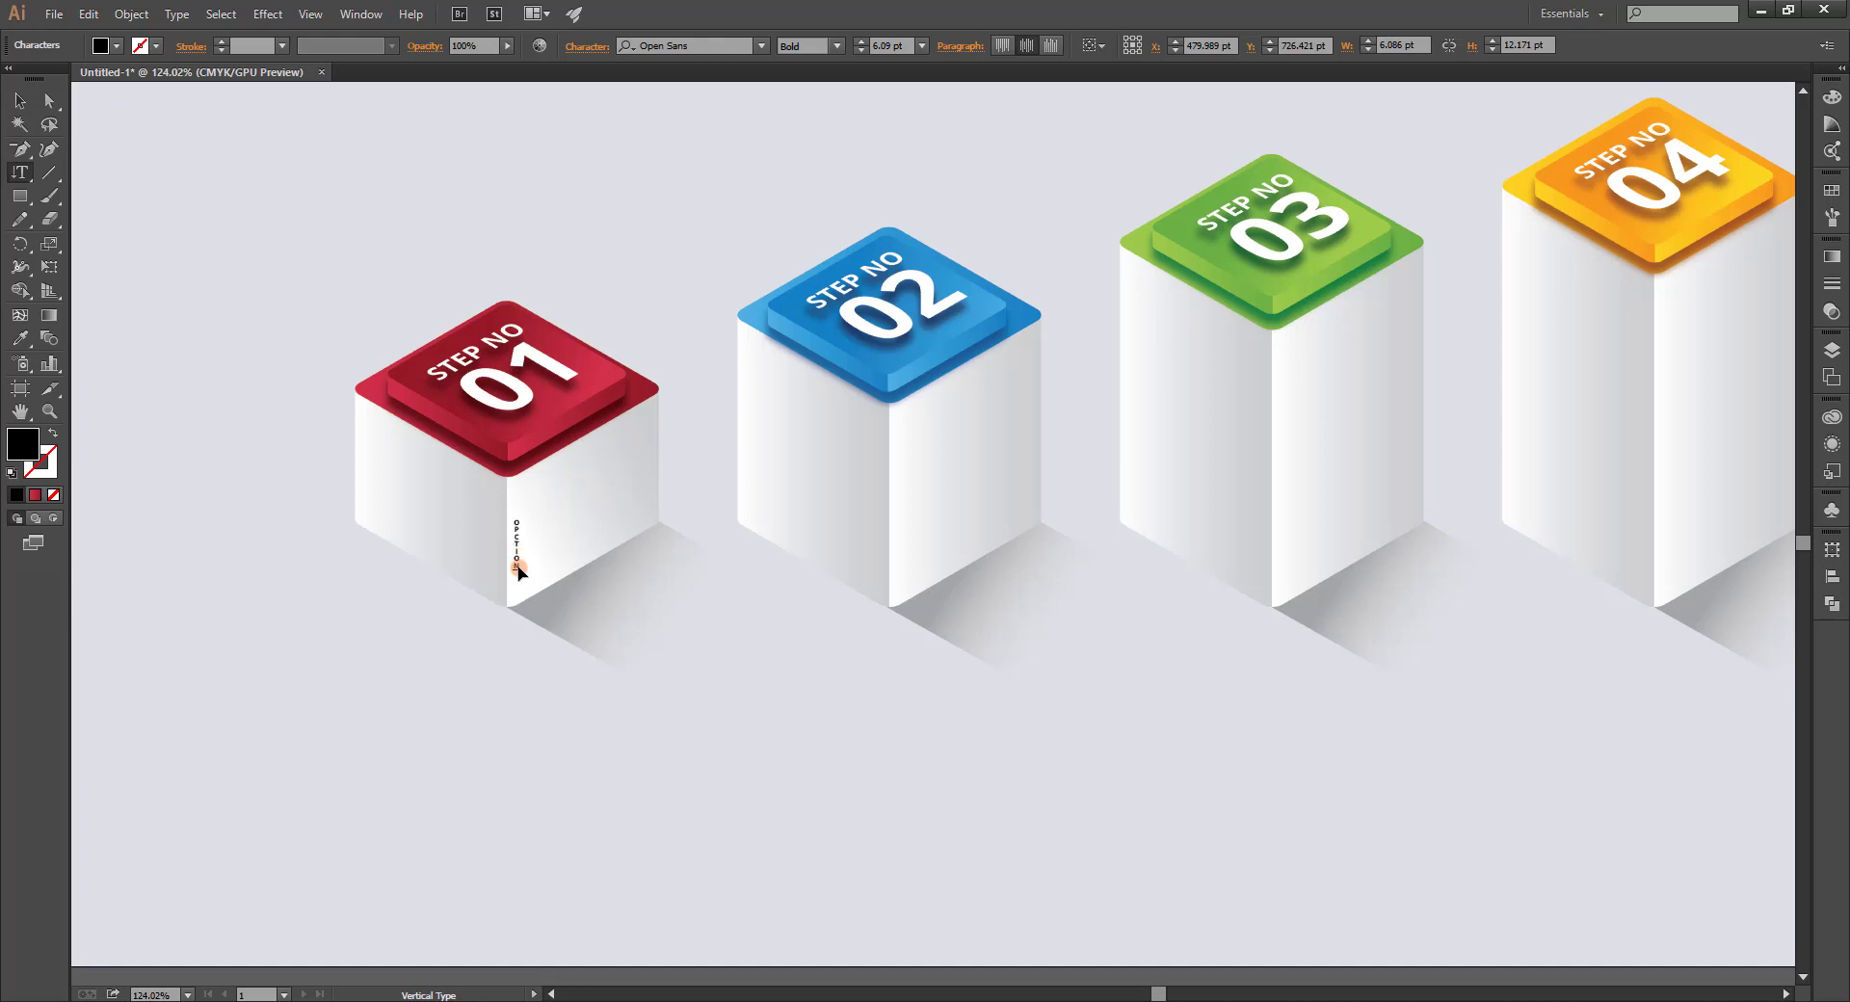
{"action": "key", "text": "Escape"}
{"action": "key", "text": "z"}
{"action": "left_click_drag", "start_coordinate": [490, 506], "coordinate": [714, 585]}
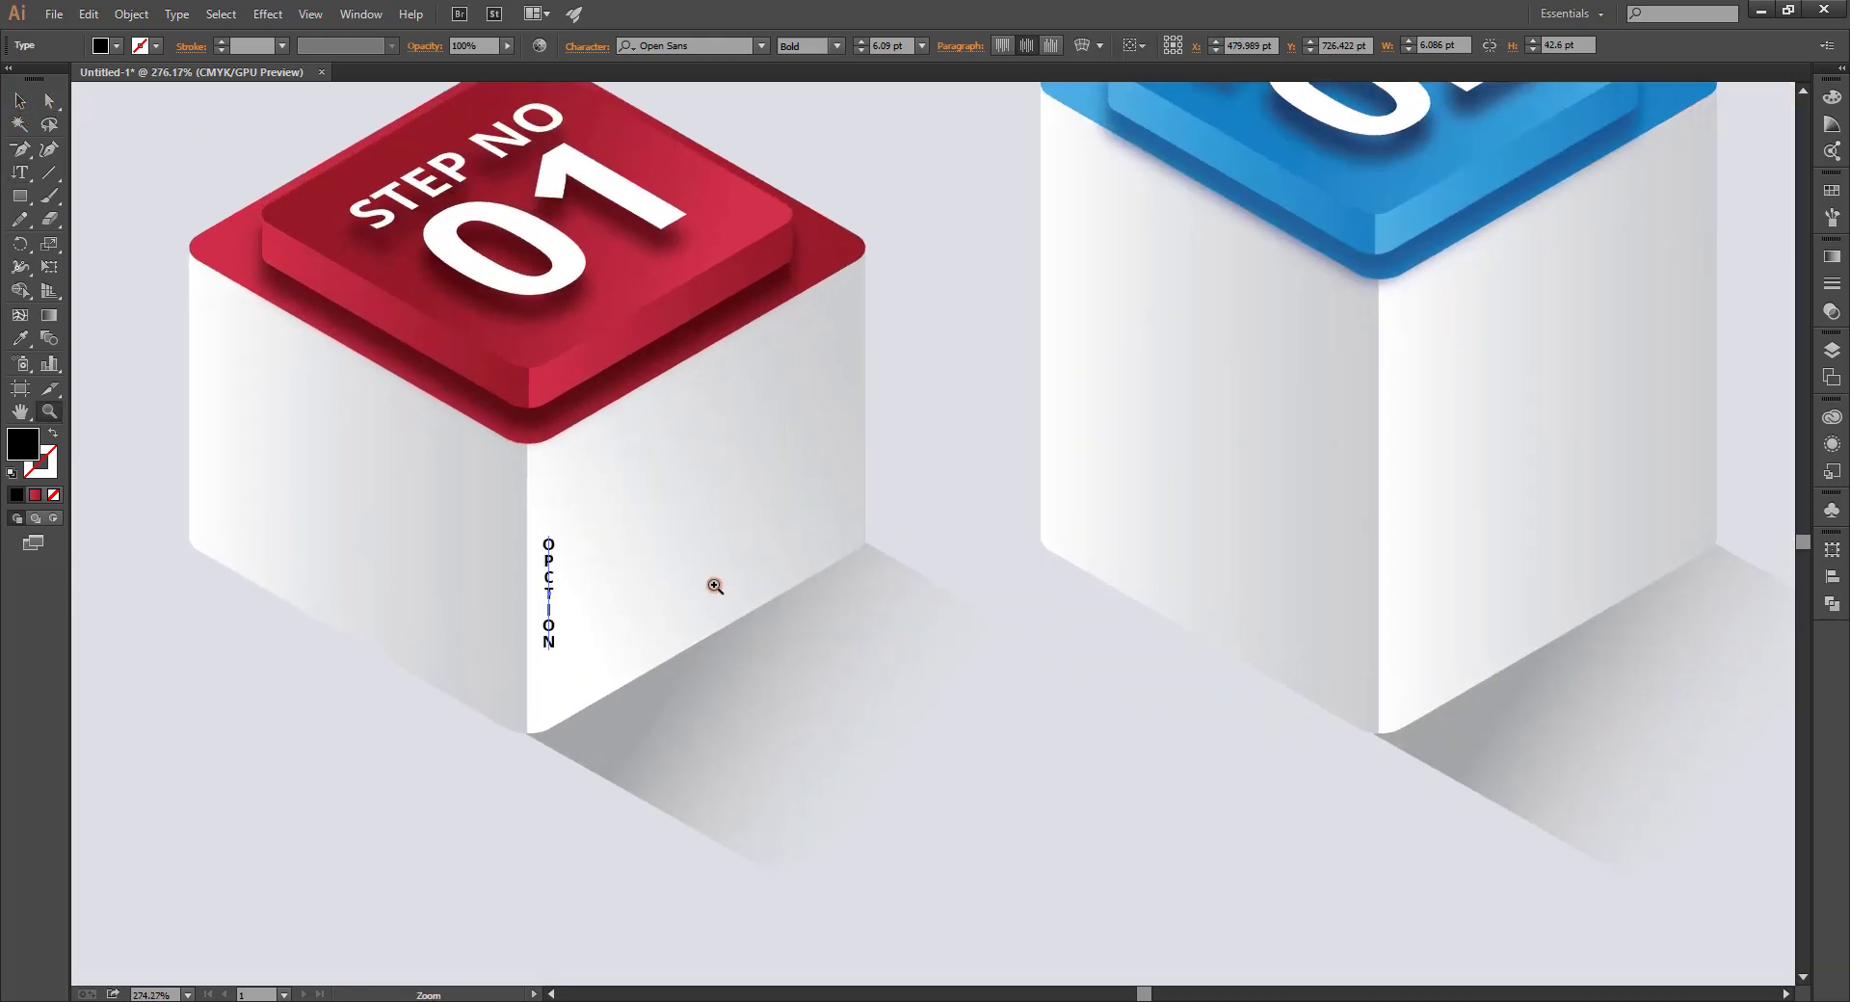
{"action": "key", "text": "v"}
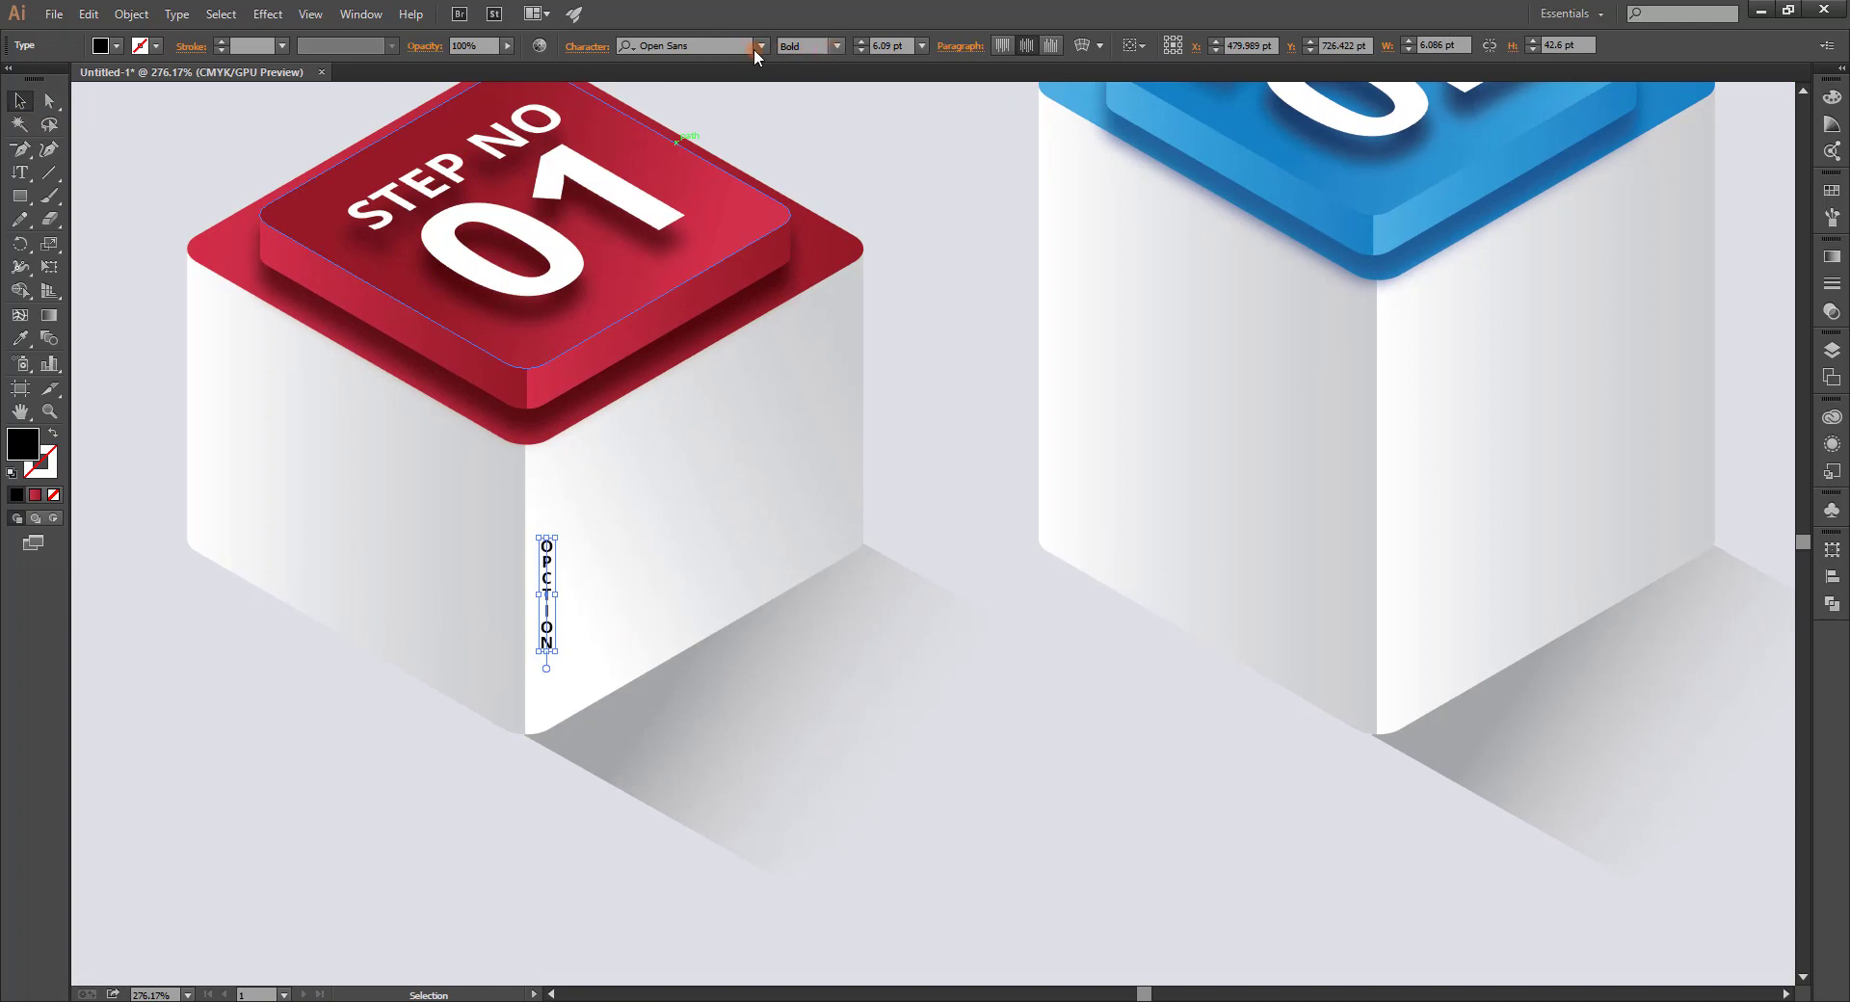
Set the label font to Evogria, enlarge it and reposition it on the face.
{"action": "left_click", "coordinate": [713, 45]}
{"action": "type", "text": "ev"}
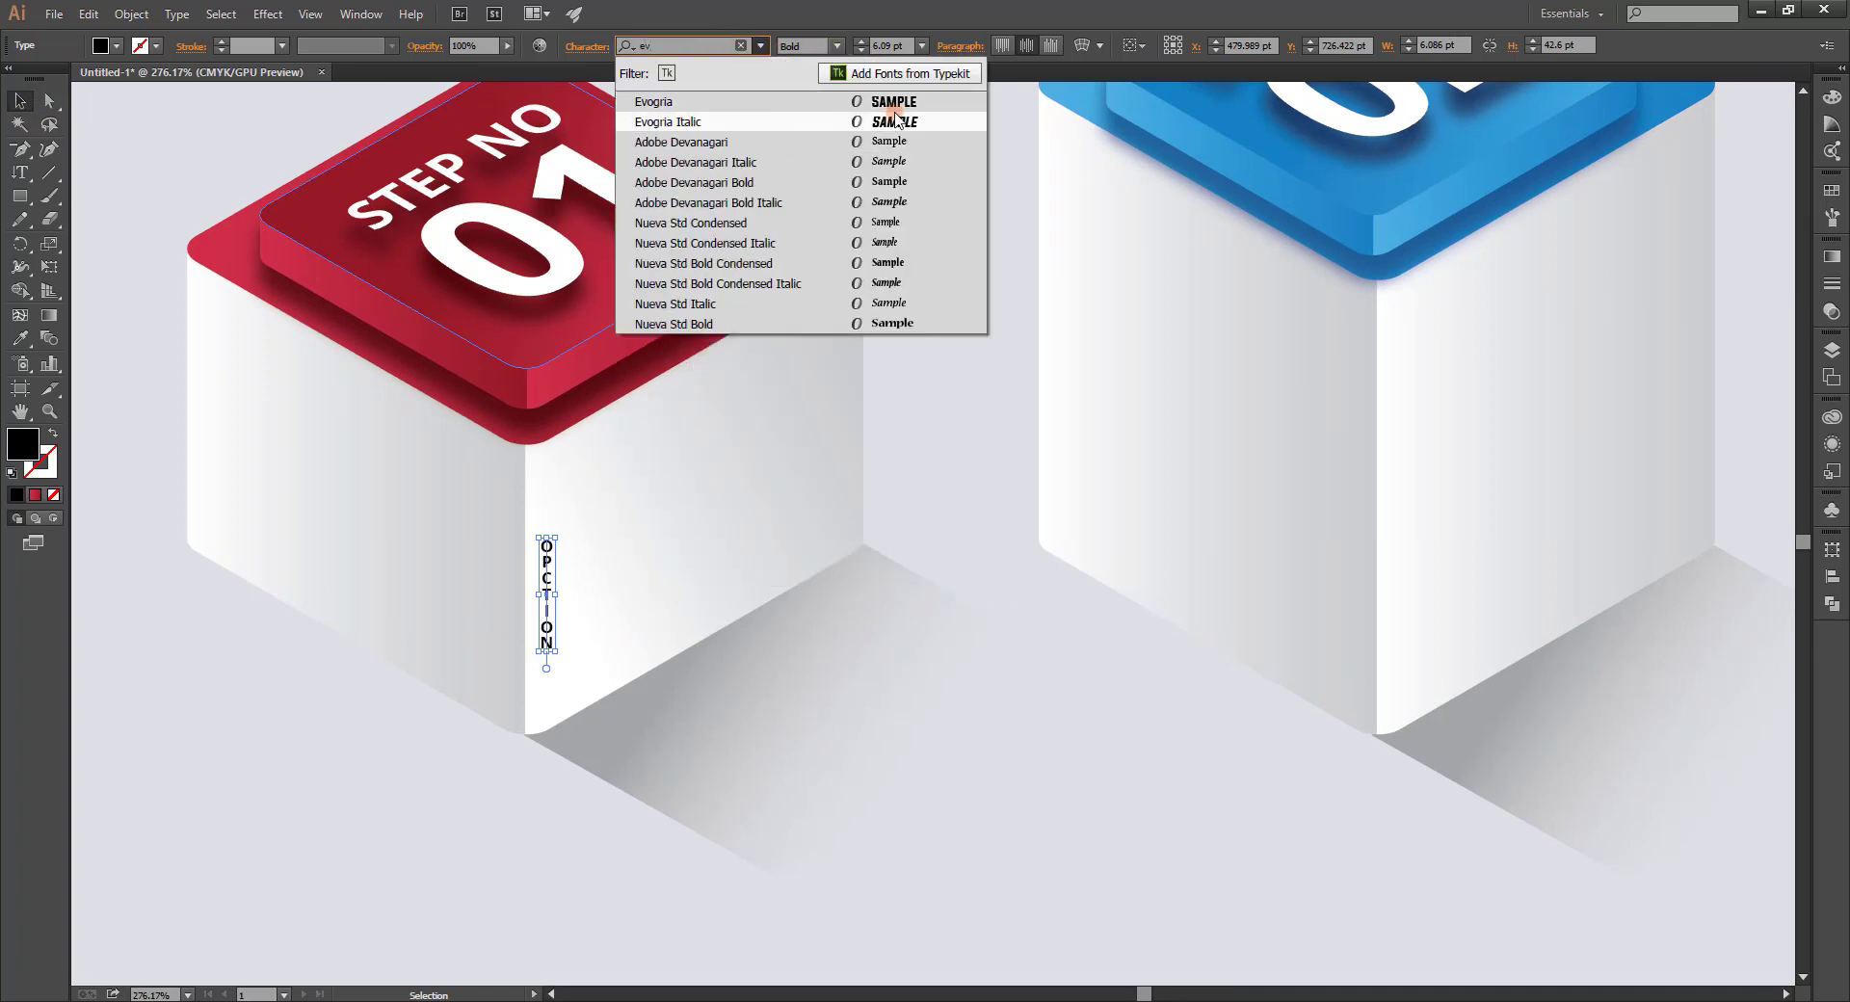
{"action": "key", "text": "Return"}
{"action": "left_click_drag", "start_coordinate": [556, 652], "coordinate": [582, 718]}
{"action": "left_click", "coordinate": [326, 633]}
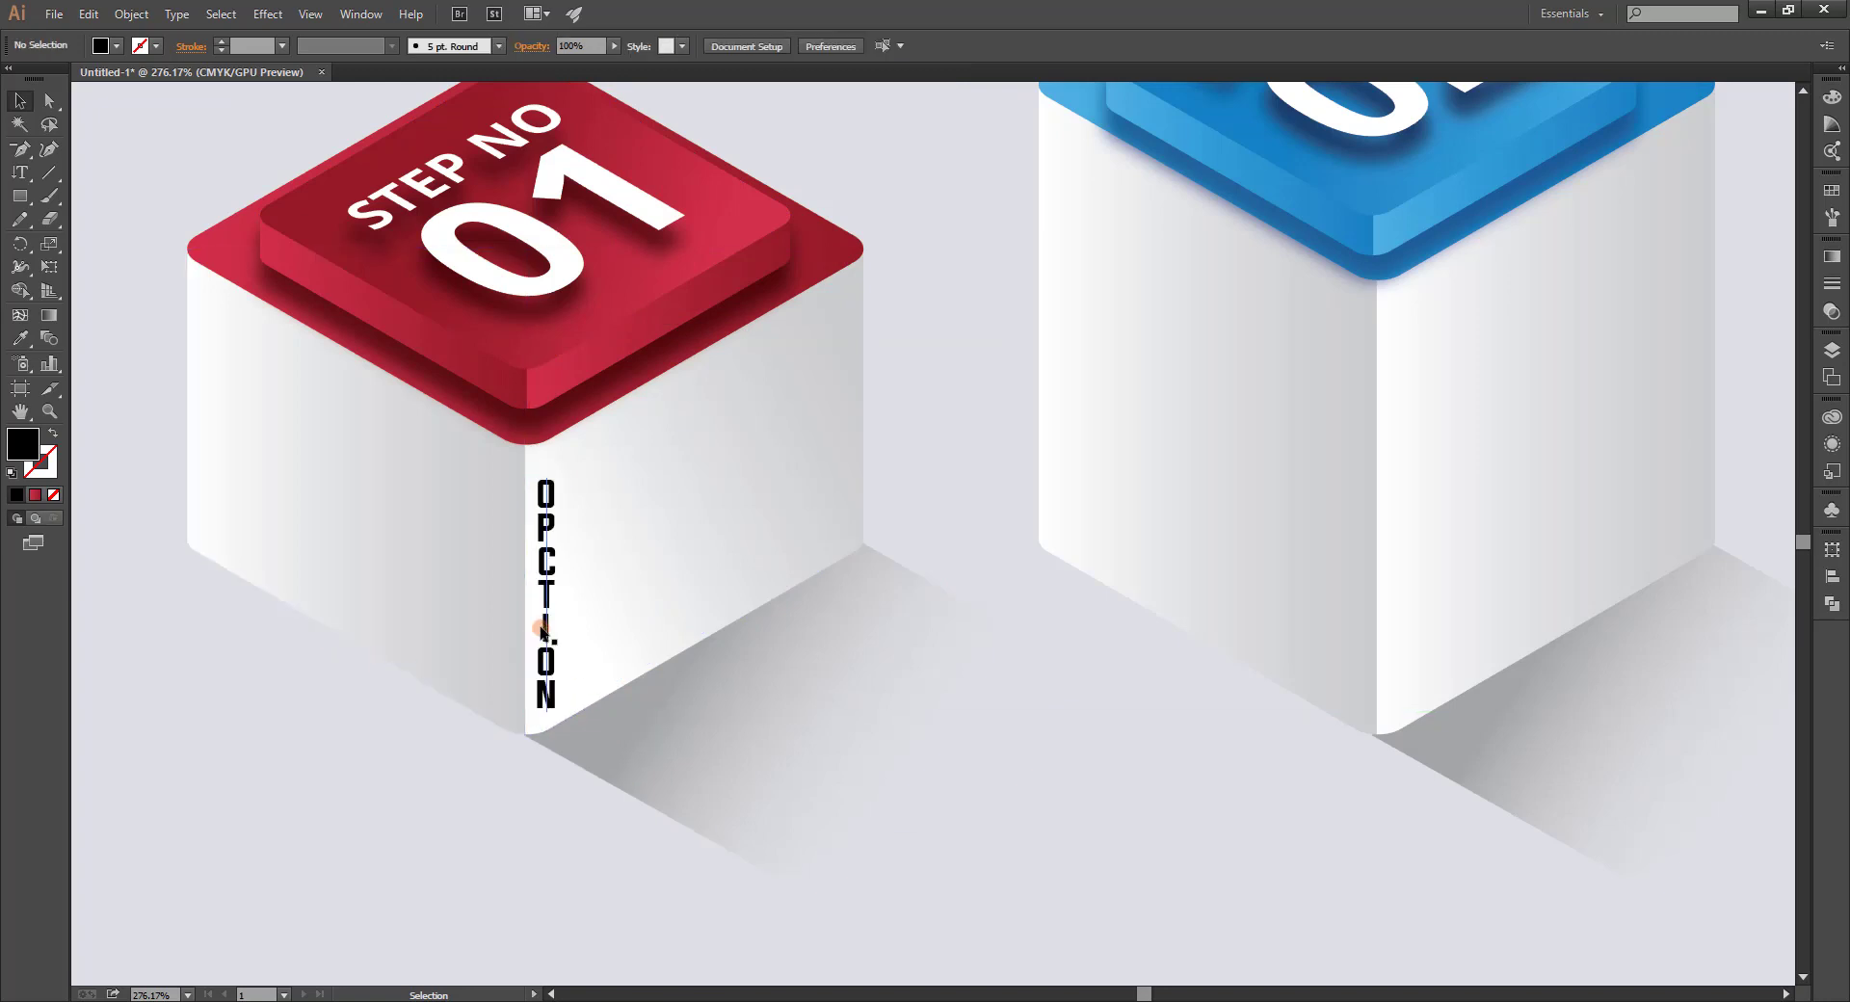
{"action": "left_click_drag", "start_coordinate": [541, 631], "coordinate": [547, 589]}
{"action": "left_click", "coordinate": [442, 674]}
Apply an Effect > 3D > Rotate with Isometric Right position to the OPCTION label.
{"action": "left_click", "coordinate": [268, 13]}
{"action": "mouse_move", "coordinate": [283, 123]}
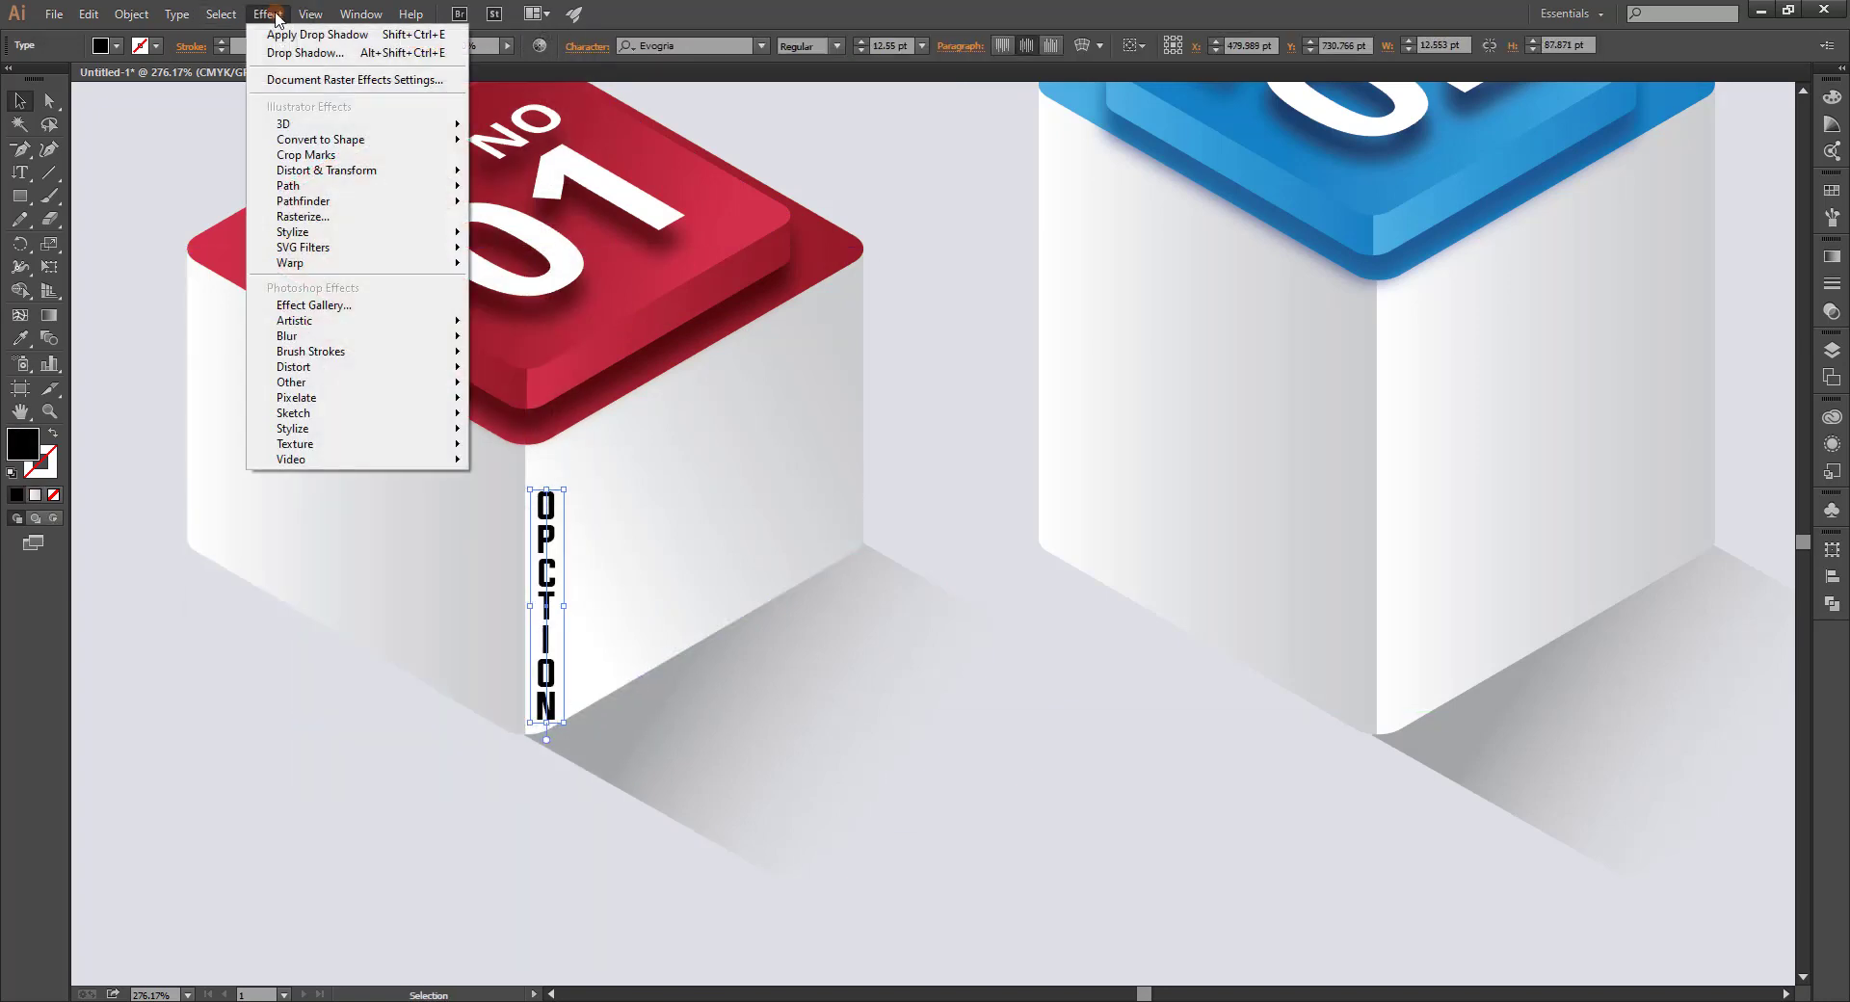
{"action": "left_click", "coordinate": [497, 171]}
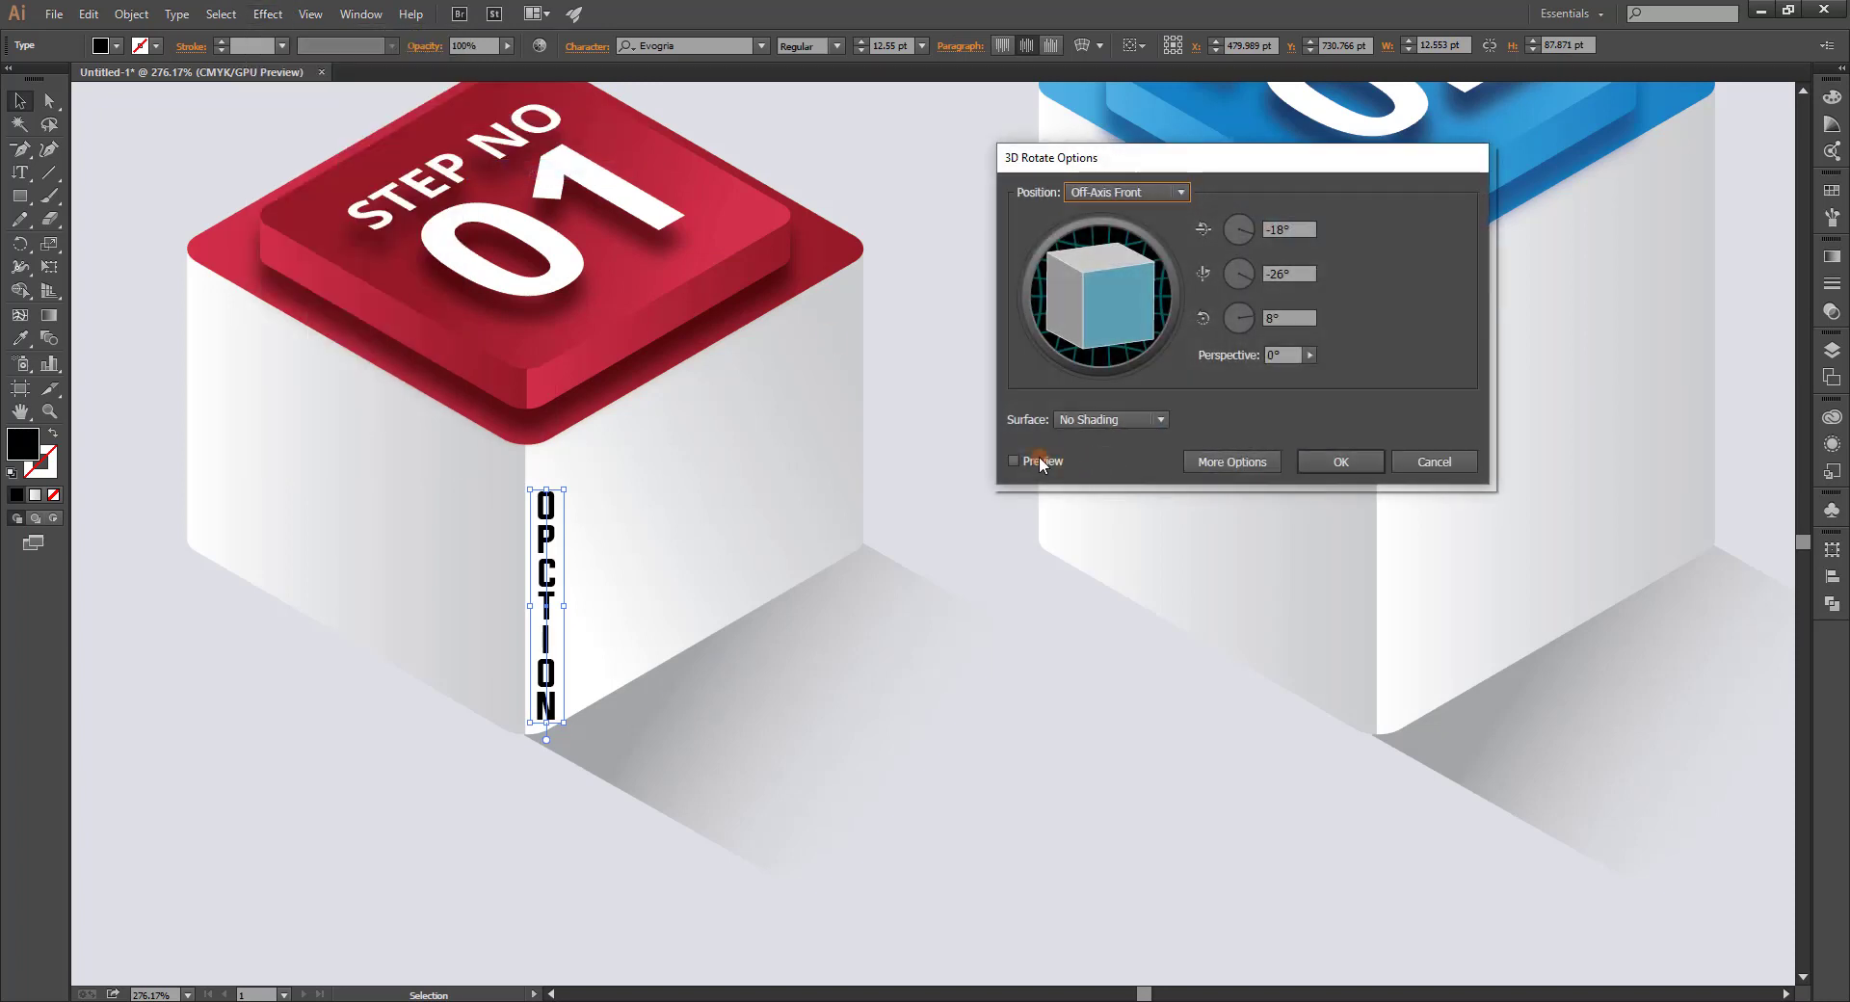
{"action": "left_click", "coordinate": [1040, 459]}
{"action": "left_click", "coordinate": [1162, 194]}
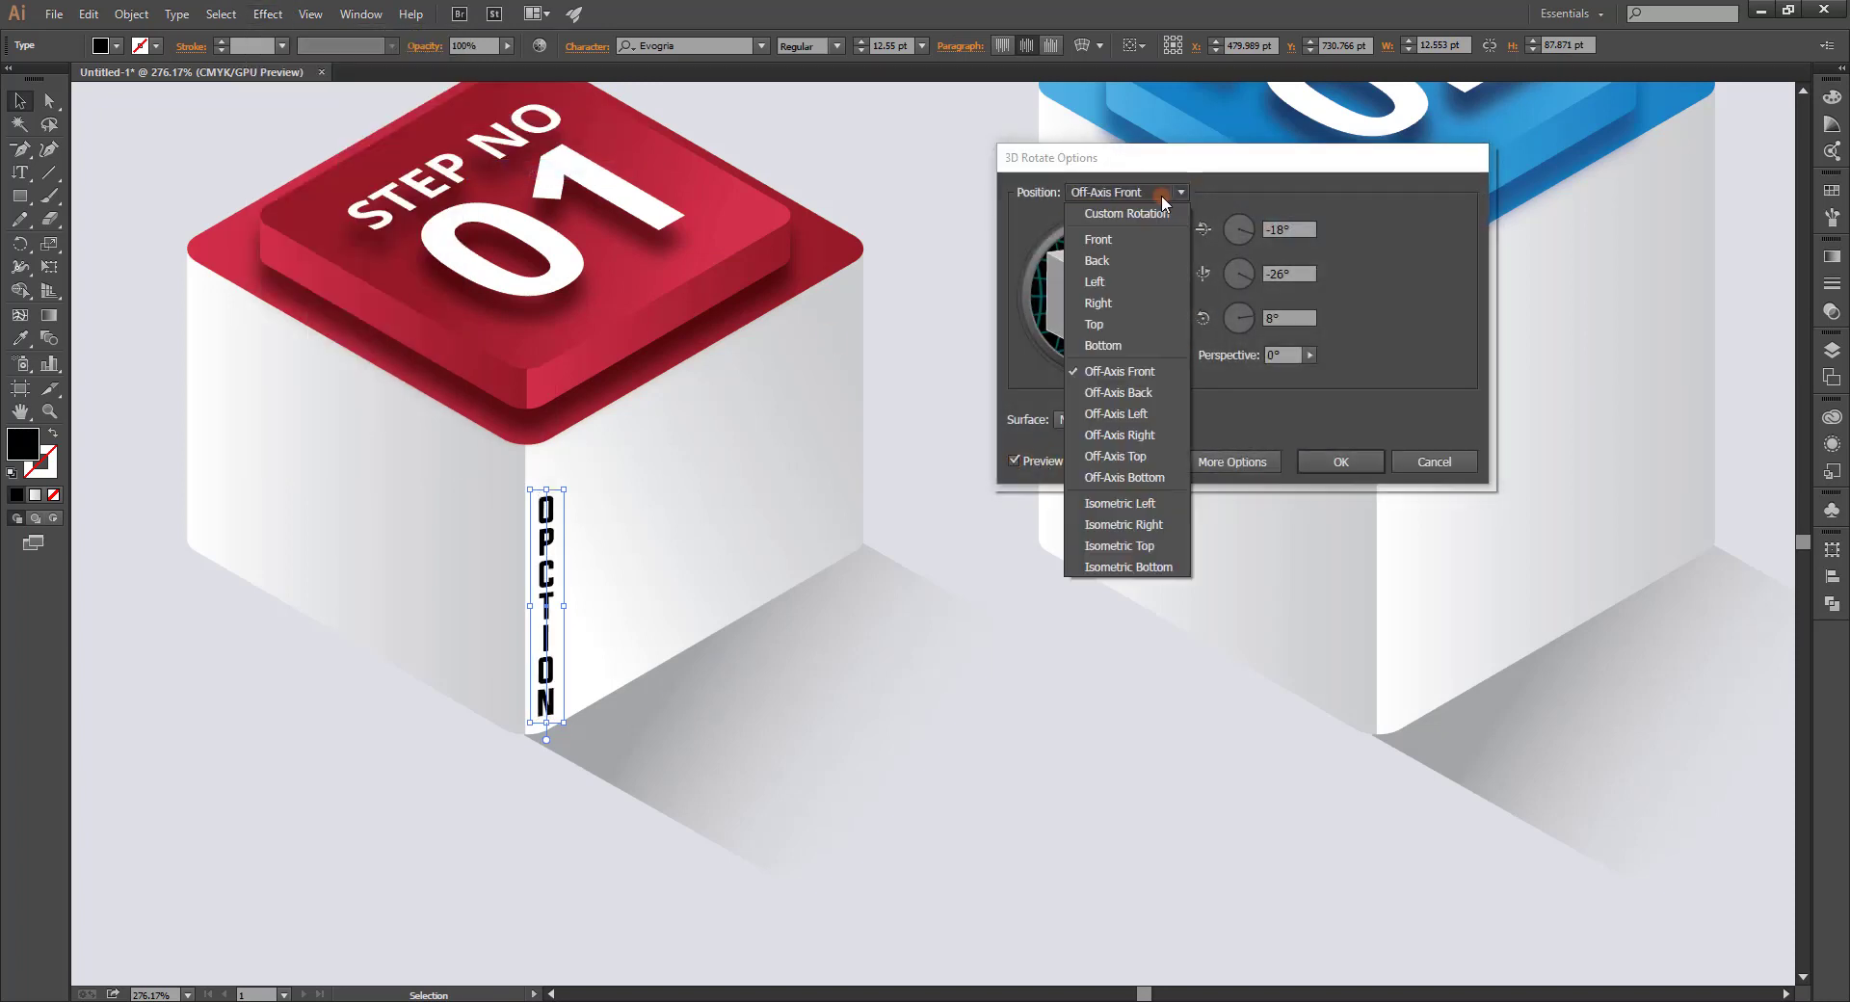
{"action": "left_click", "coordinate": [1142, 525]}
{"action": "left_click", "coordinate": [1340, 462]}
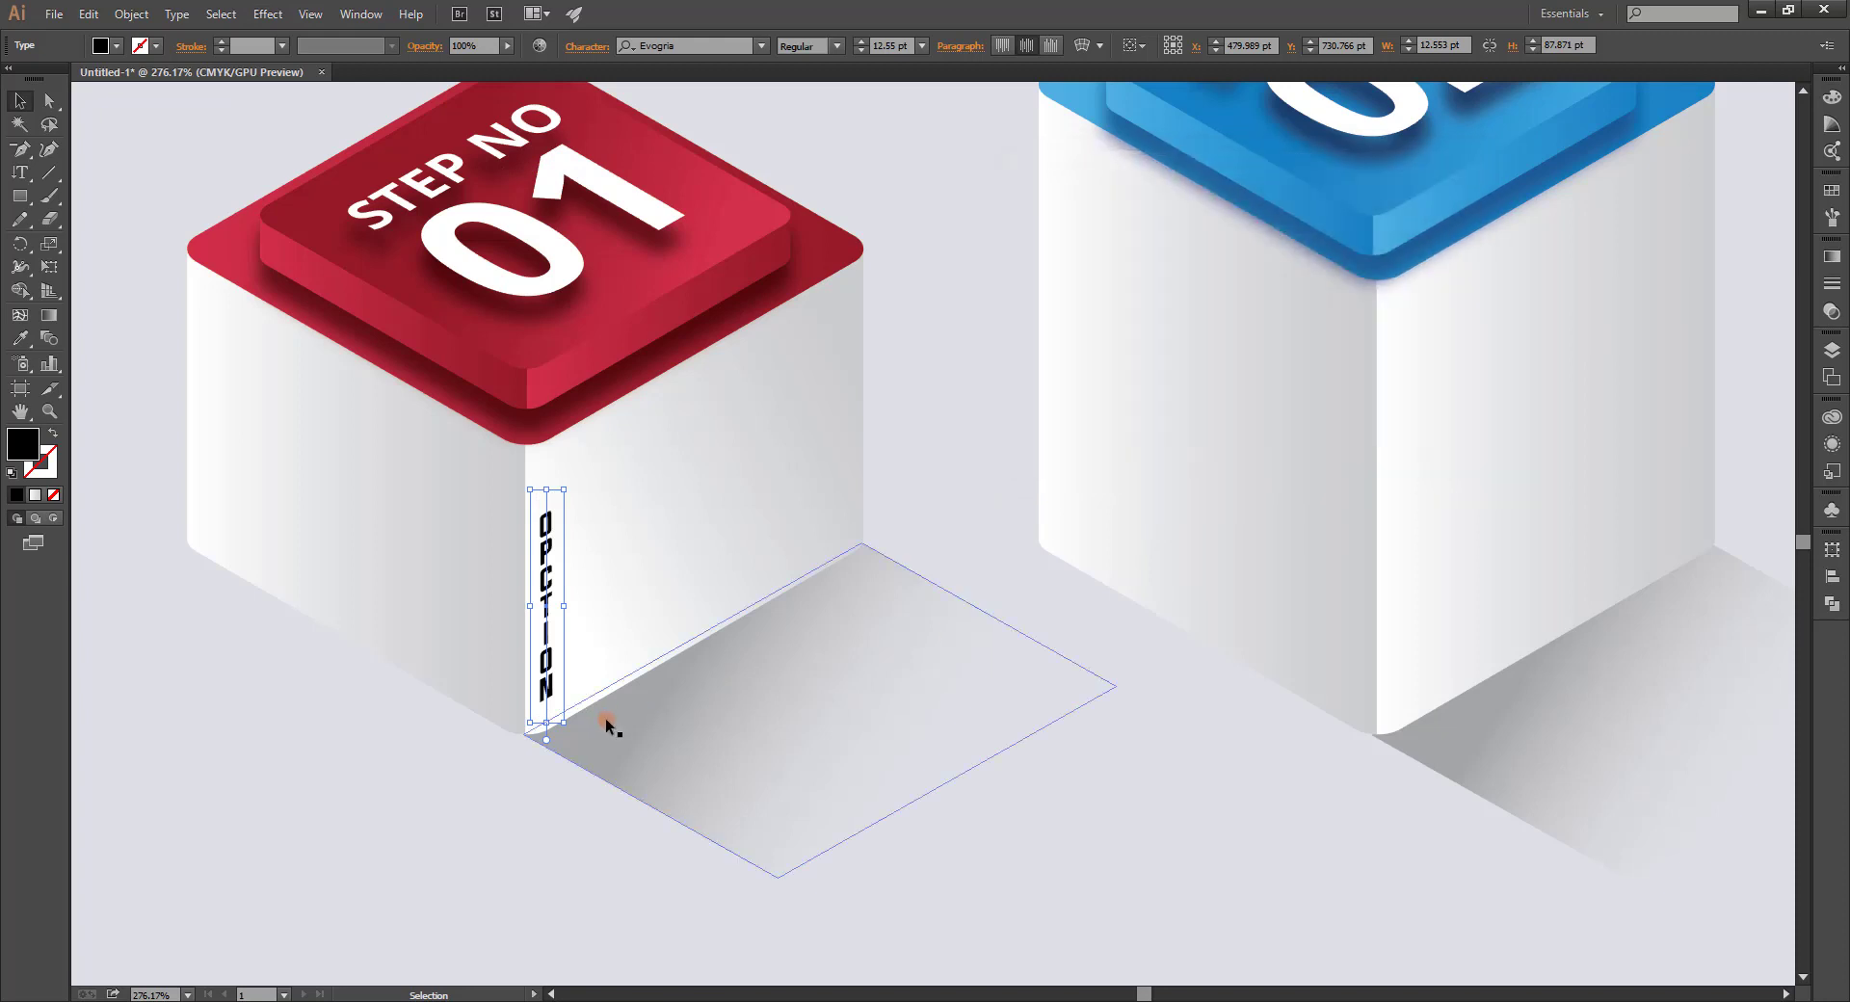
Resize the rotated label, move it higher on the face, and zoom out to all boxes.
{"action": "left_click_drag", "start_coordinate": [562, 723], "coordinate": [571, 736]}
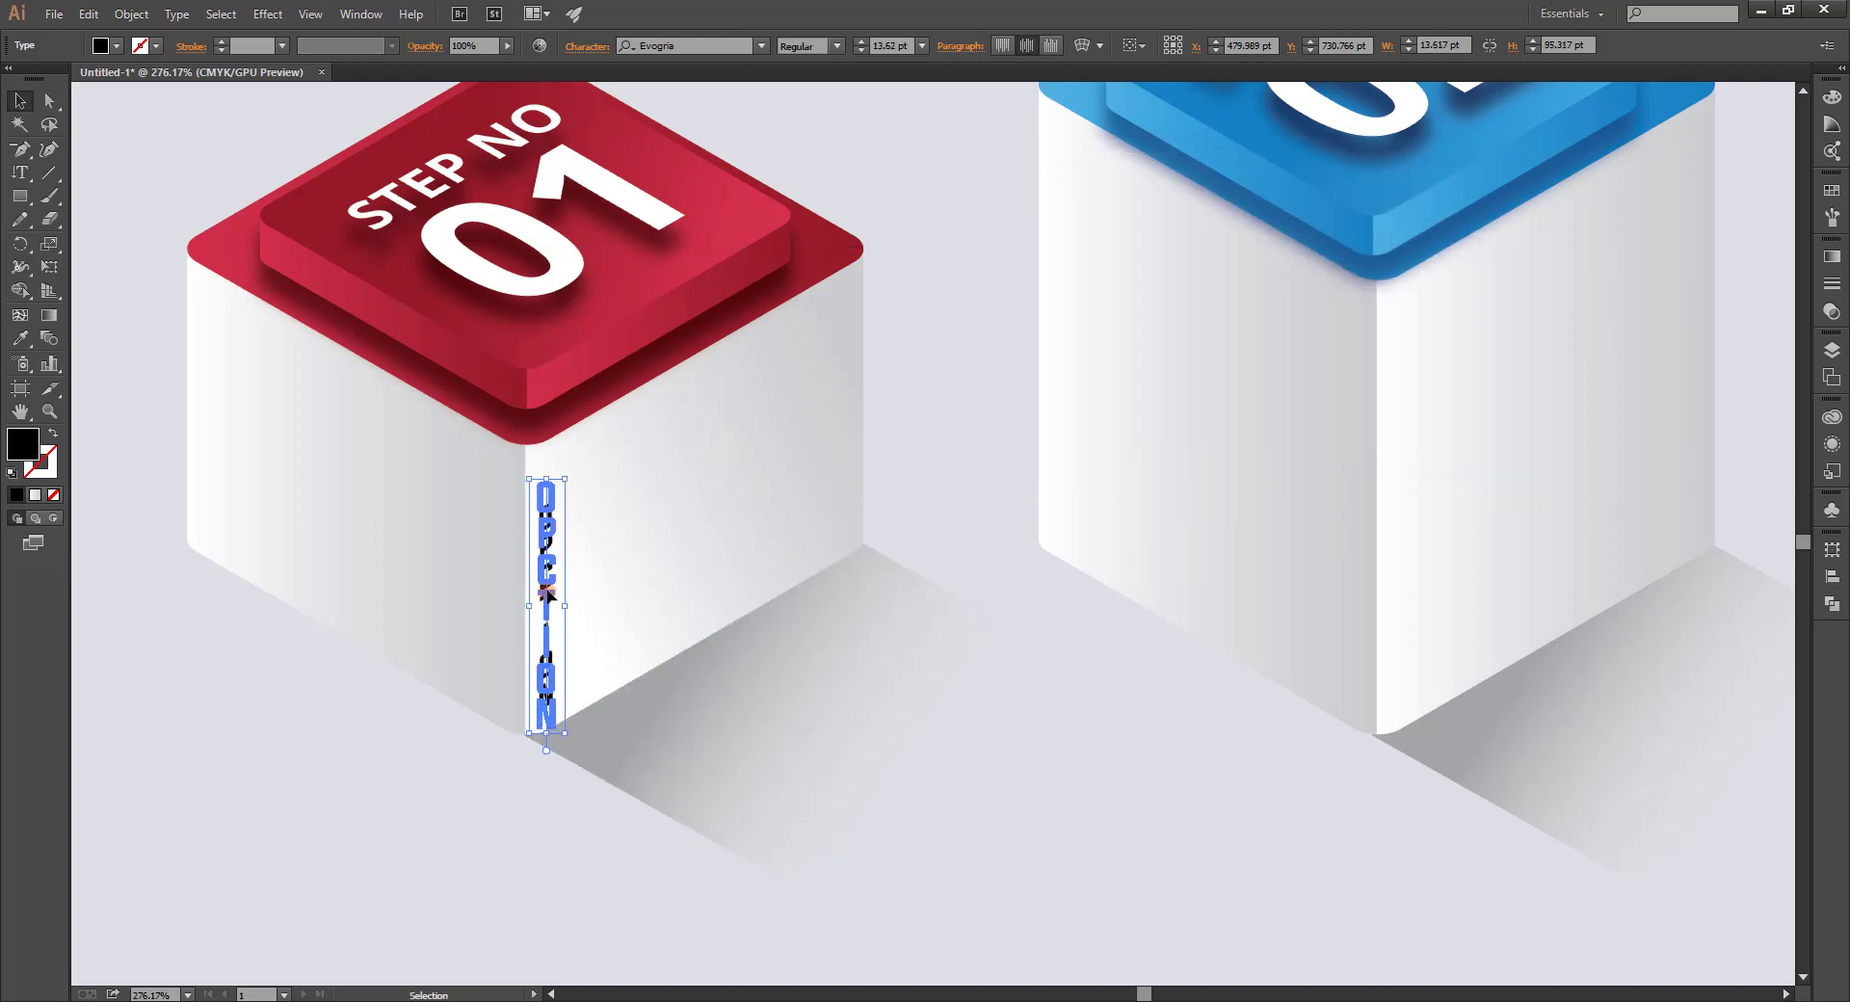
{"action": "left_click_drag", "start_coordinate": [550, 597], "coordinate": [546, 567]}
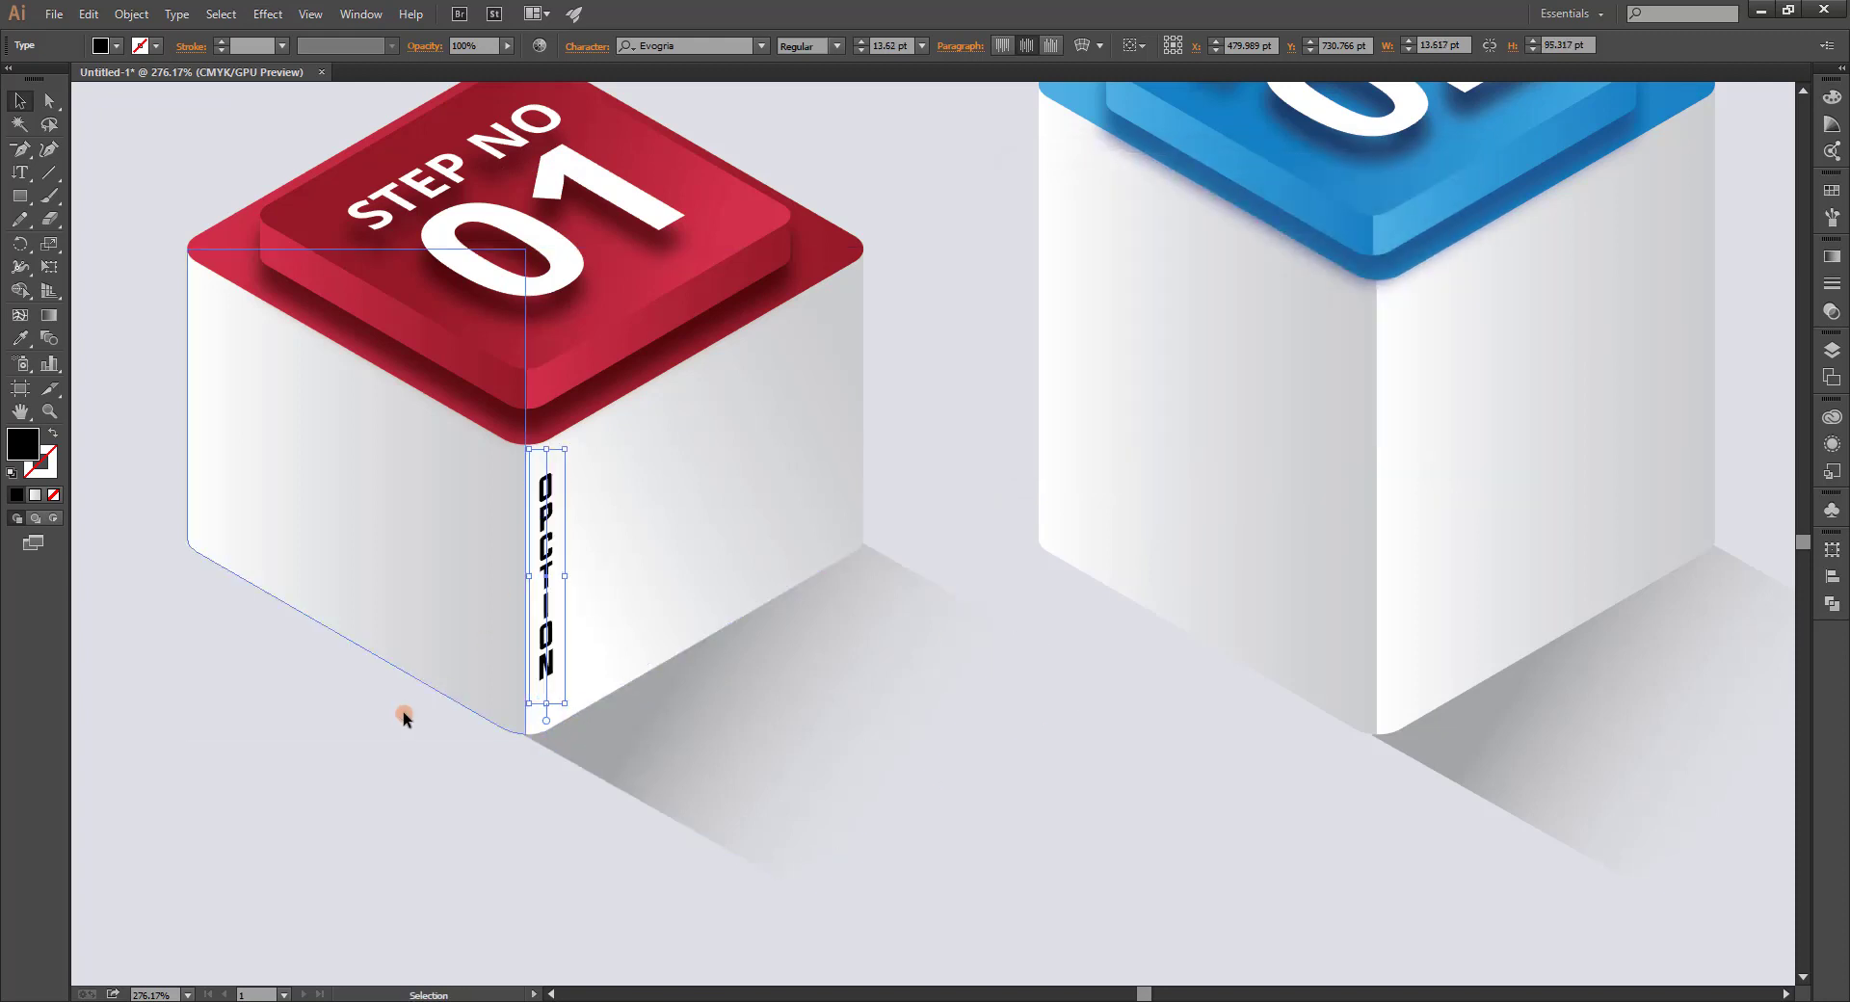
{"action": "left_click", "coordinate": [568, 706], "text": "shift"}
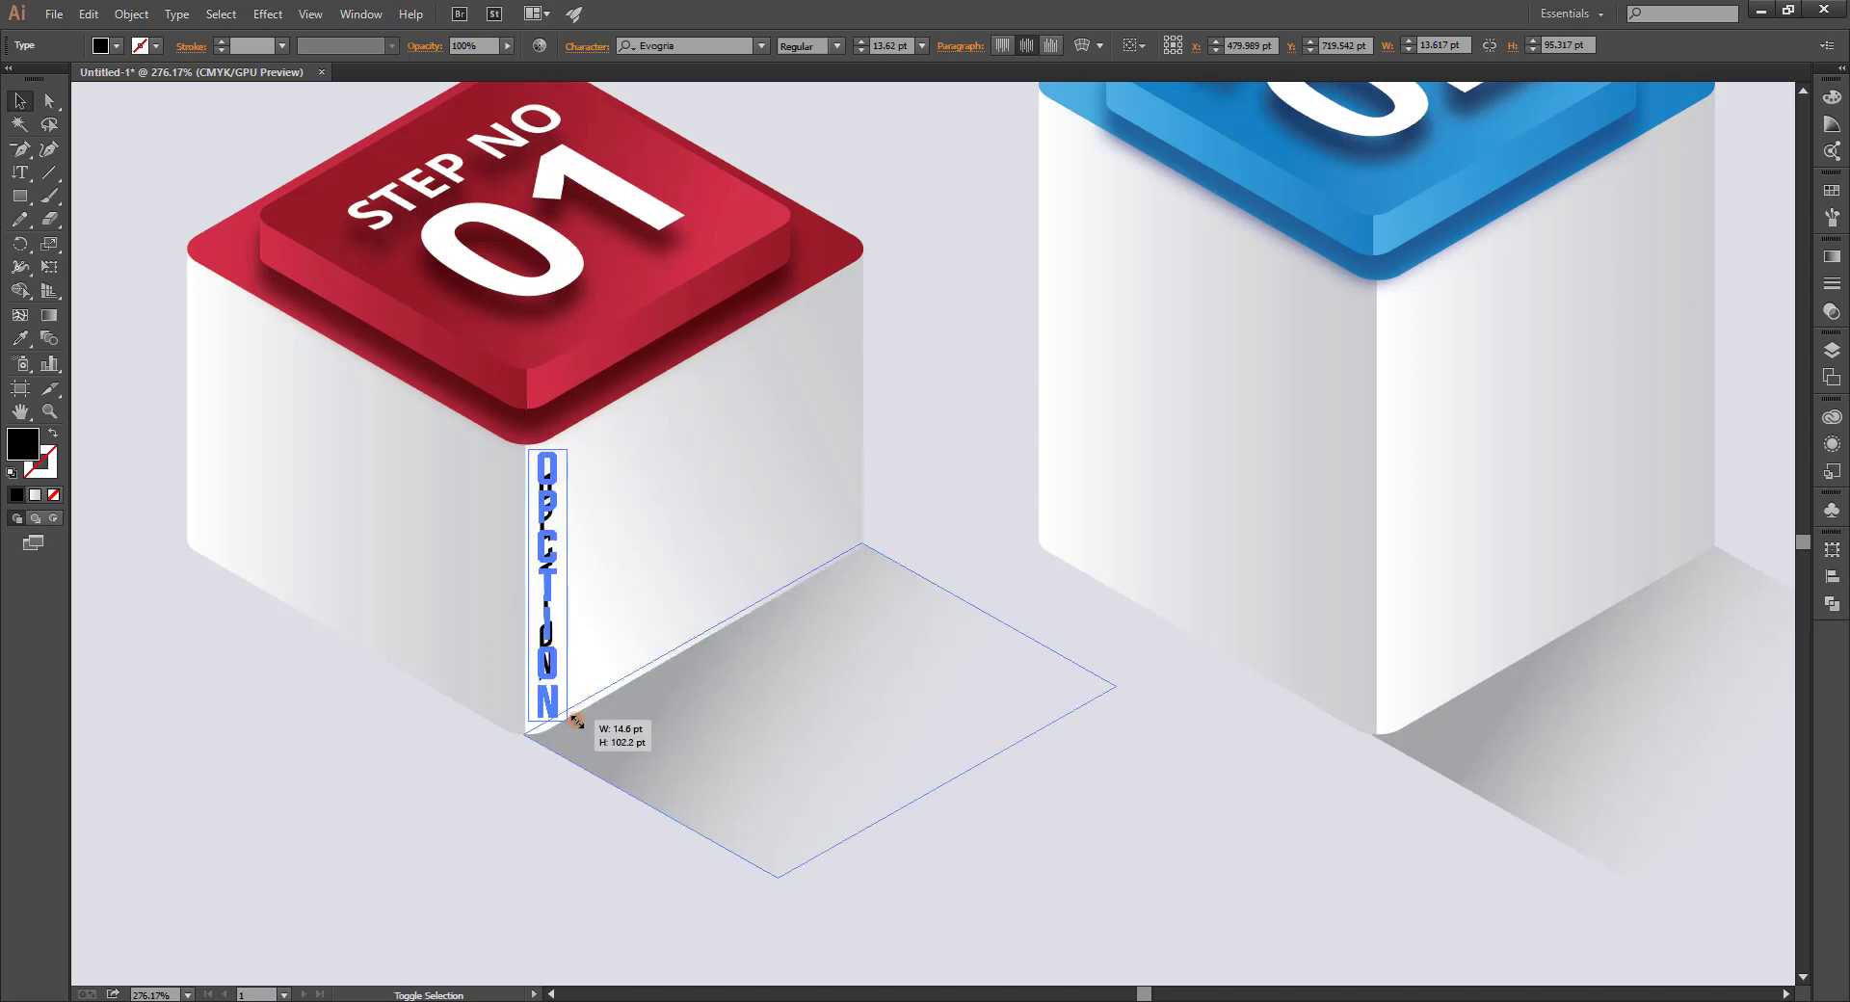
{"action": "left_click", "coordinate": [395, 781]}
{"action": "key", "text": "ctrl+0"}
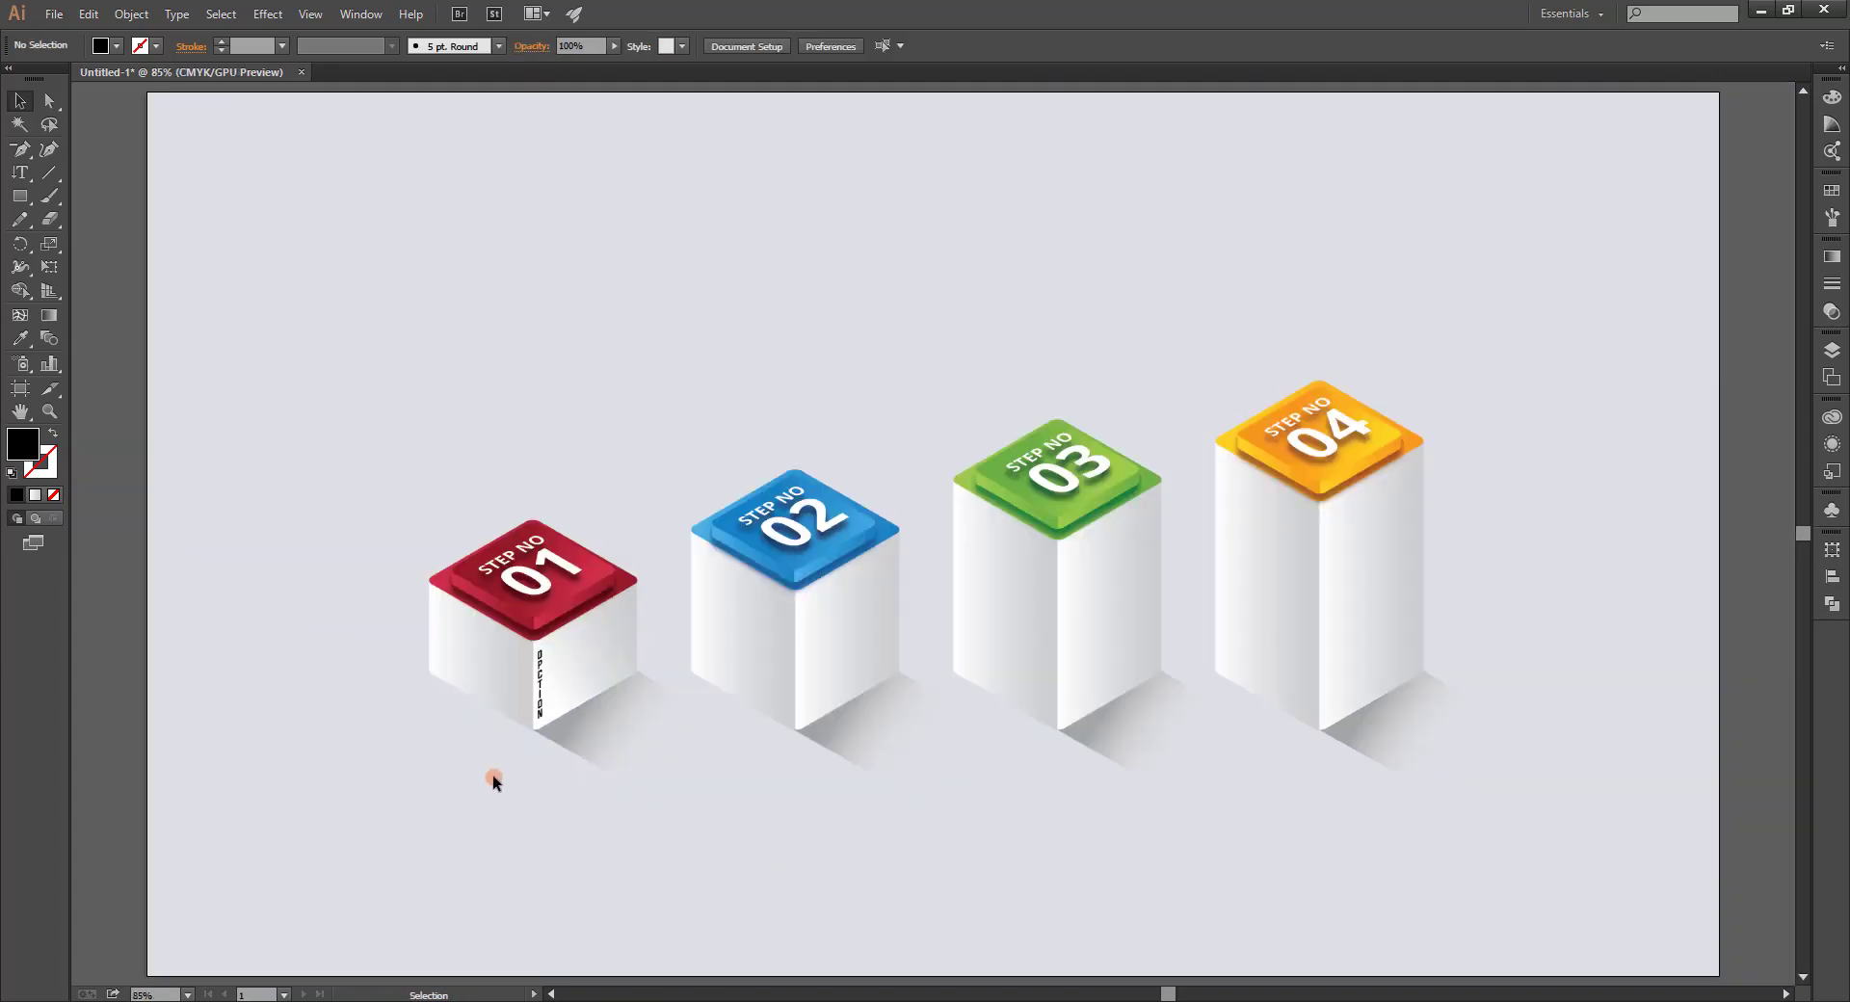
Copy the OPCTION label onto the other boxes and convert all four labels to outlines.
{"action": "left_click_drag", "start_coordinate": [540, 687], "coordinate": [809, 643]}
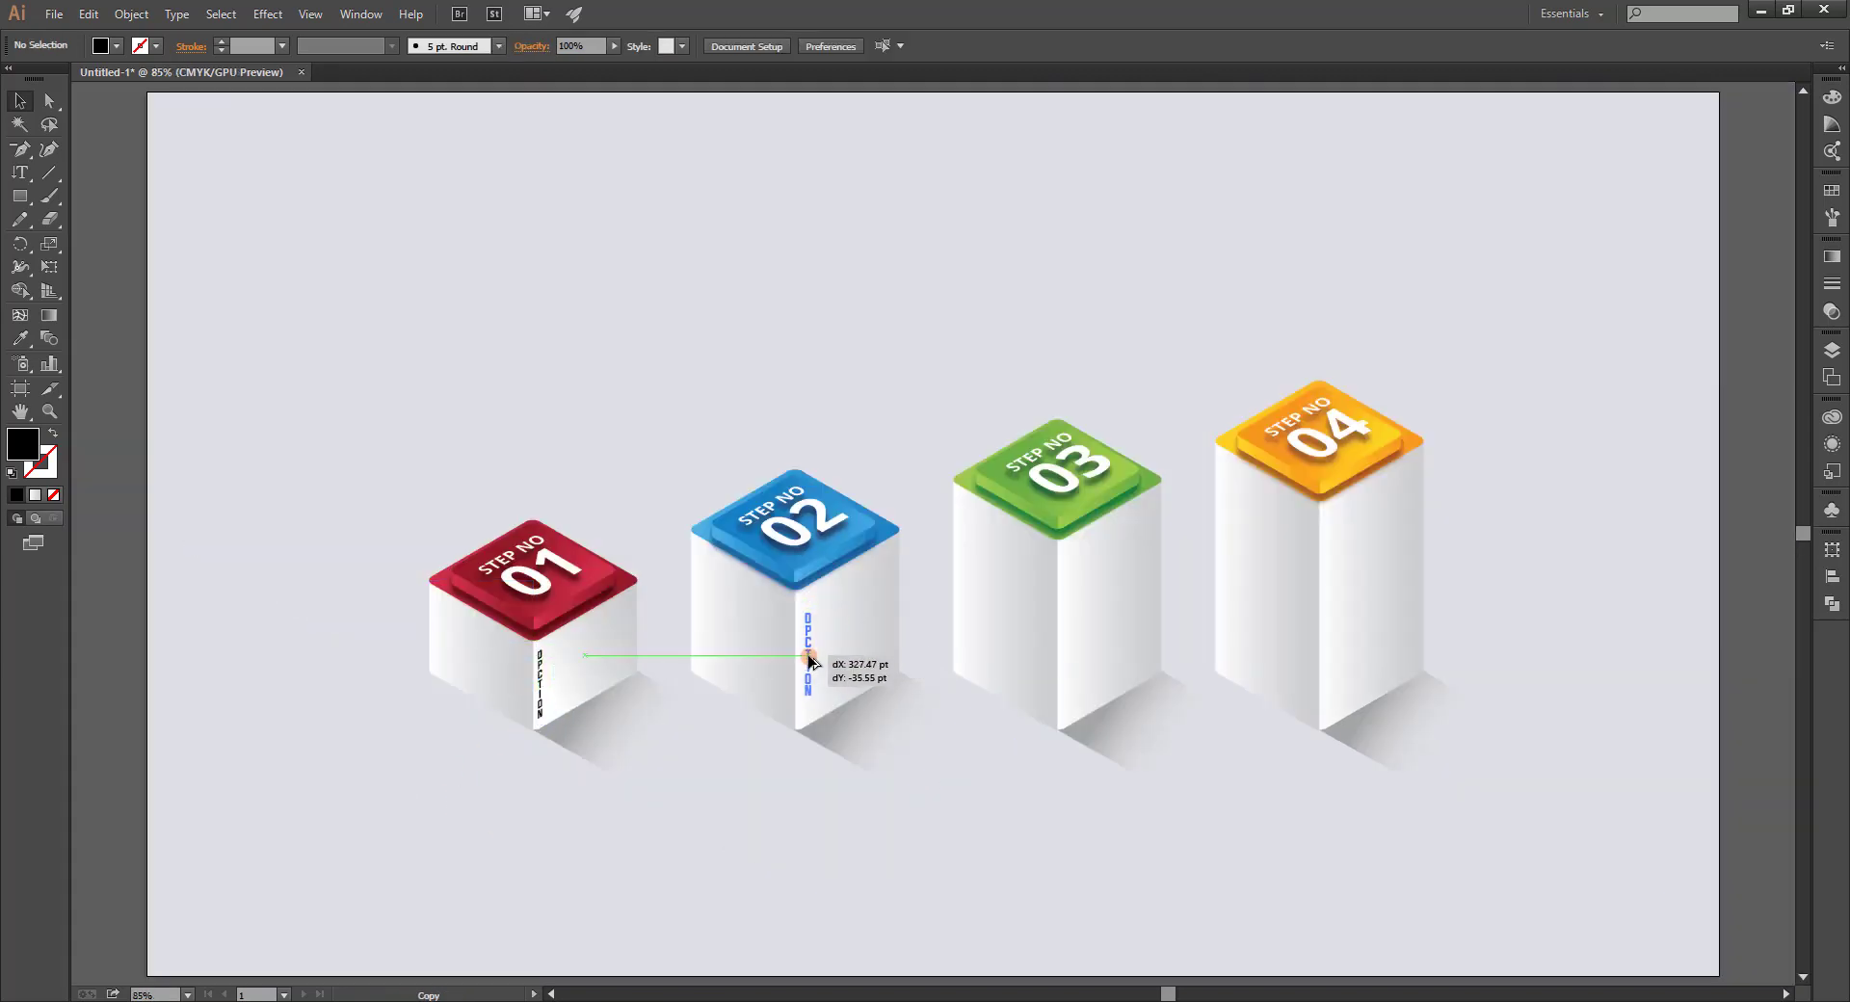
{"action": "mouse_move", "coordinate": [810, 644]}
{"action": "left_mouse_down"}
{"action": "mouse_move", "coordinate": [810, 681]}
{"action": "mouse_move", "coordinate": [1067, 691]}
{"action": "left_mouse_up"}
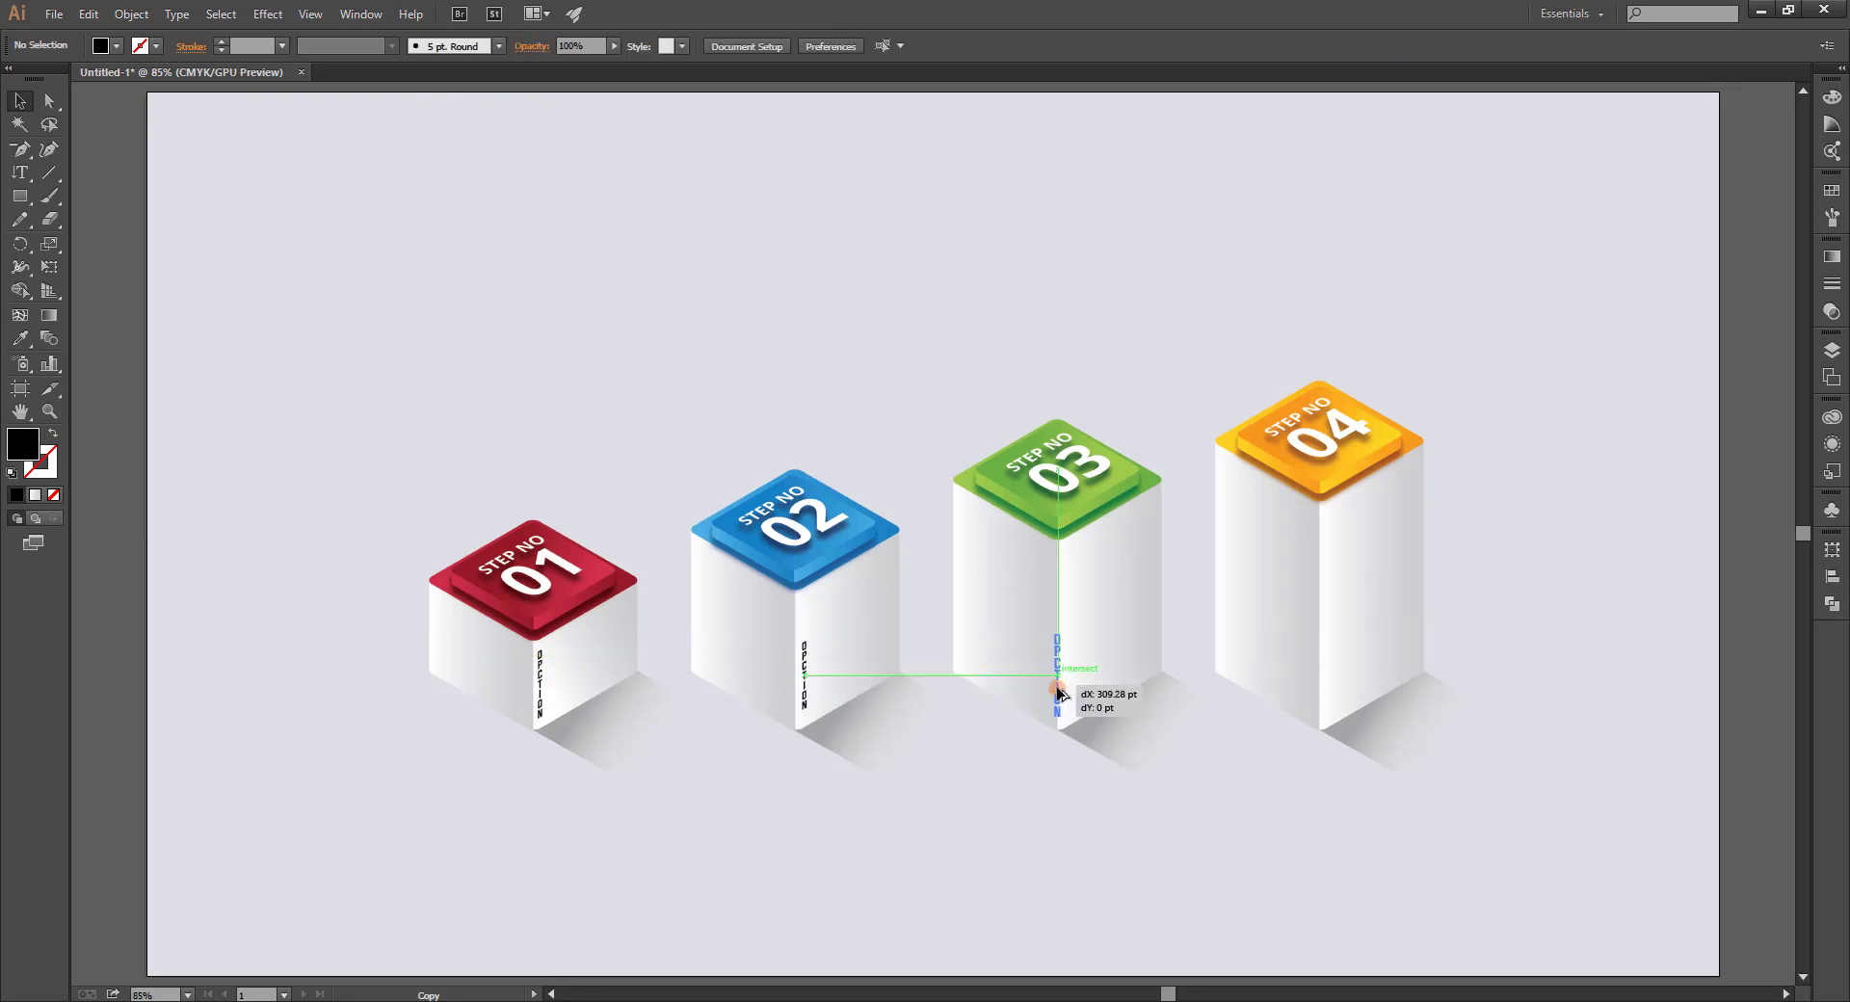
{"action": "left_click", "coordinate": [996, 840]}
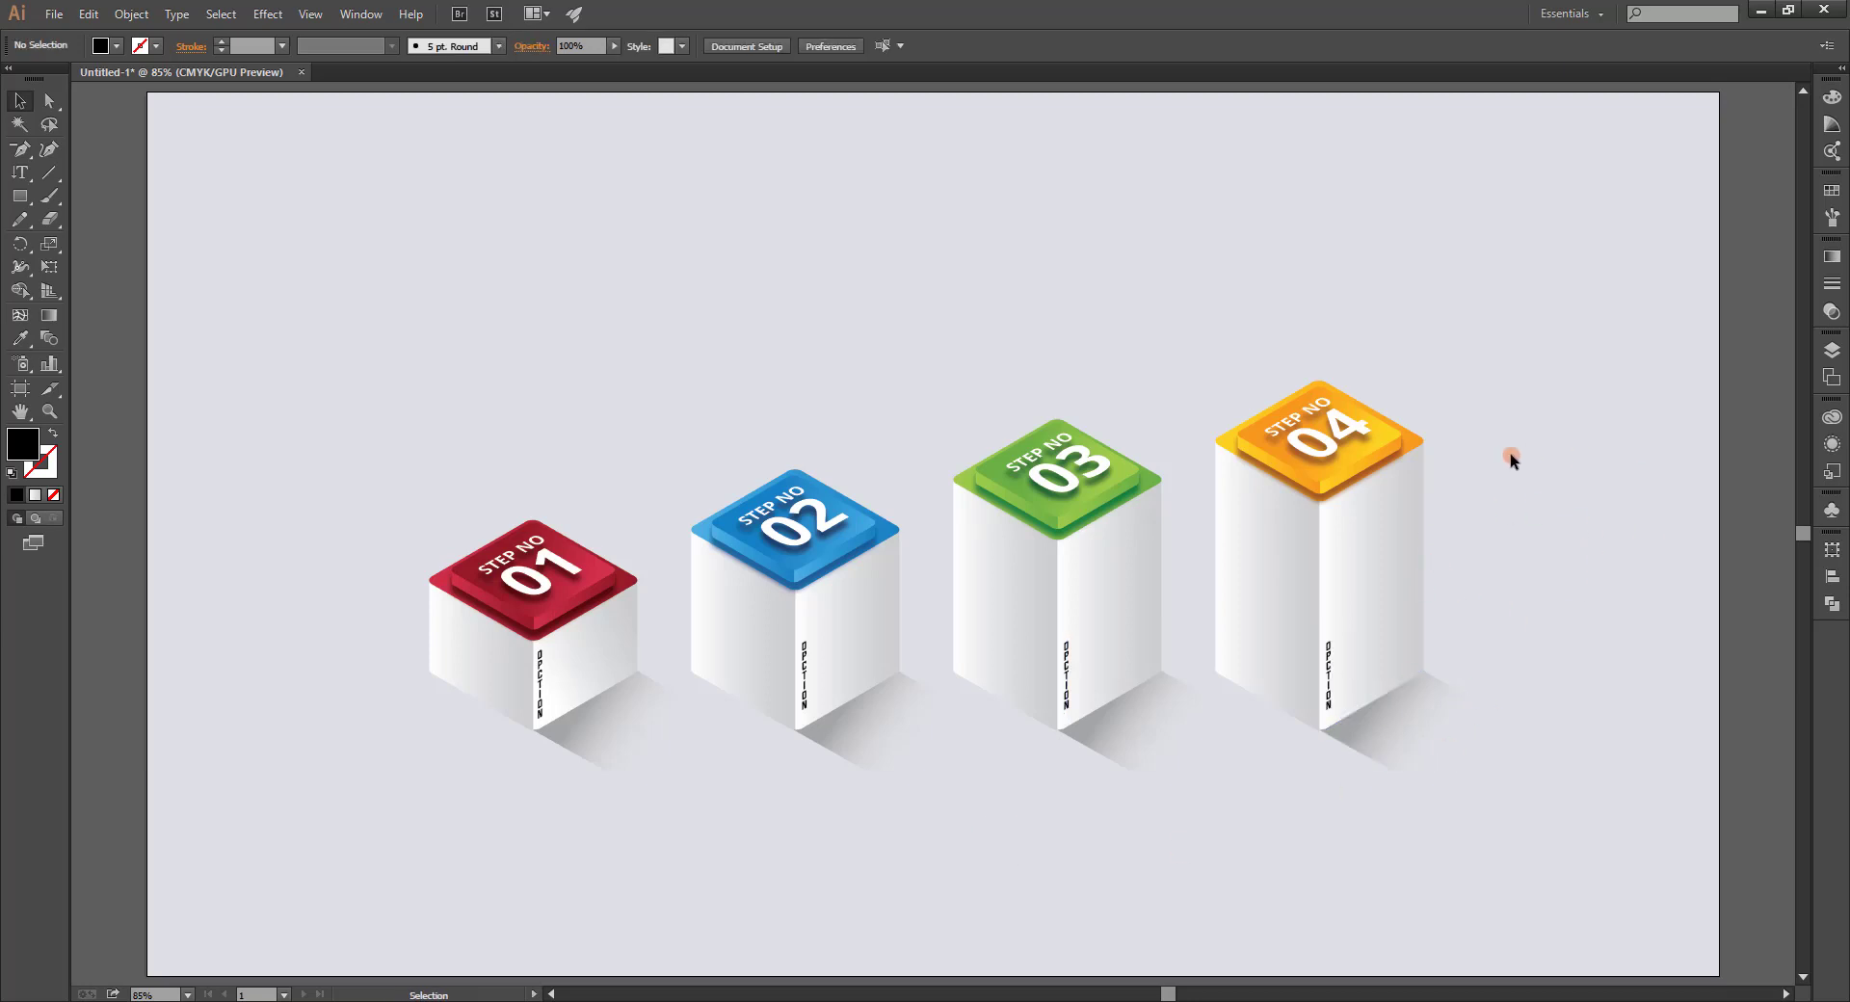
{"action": "left_click", "coordinate": [806, 679]}
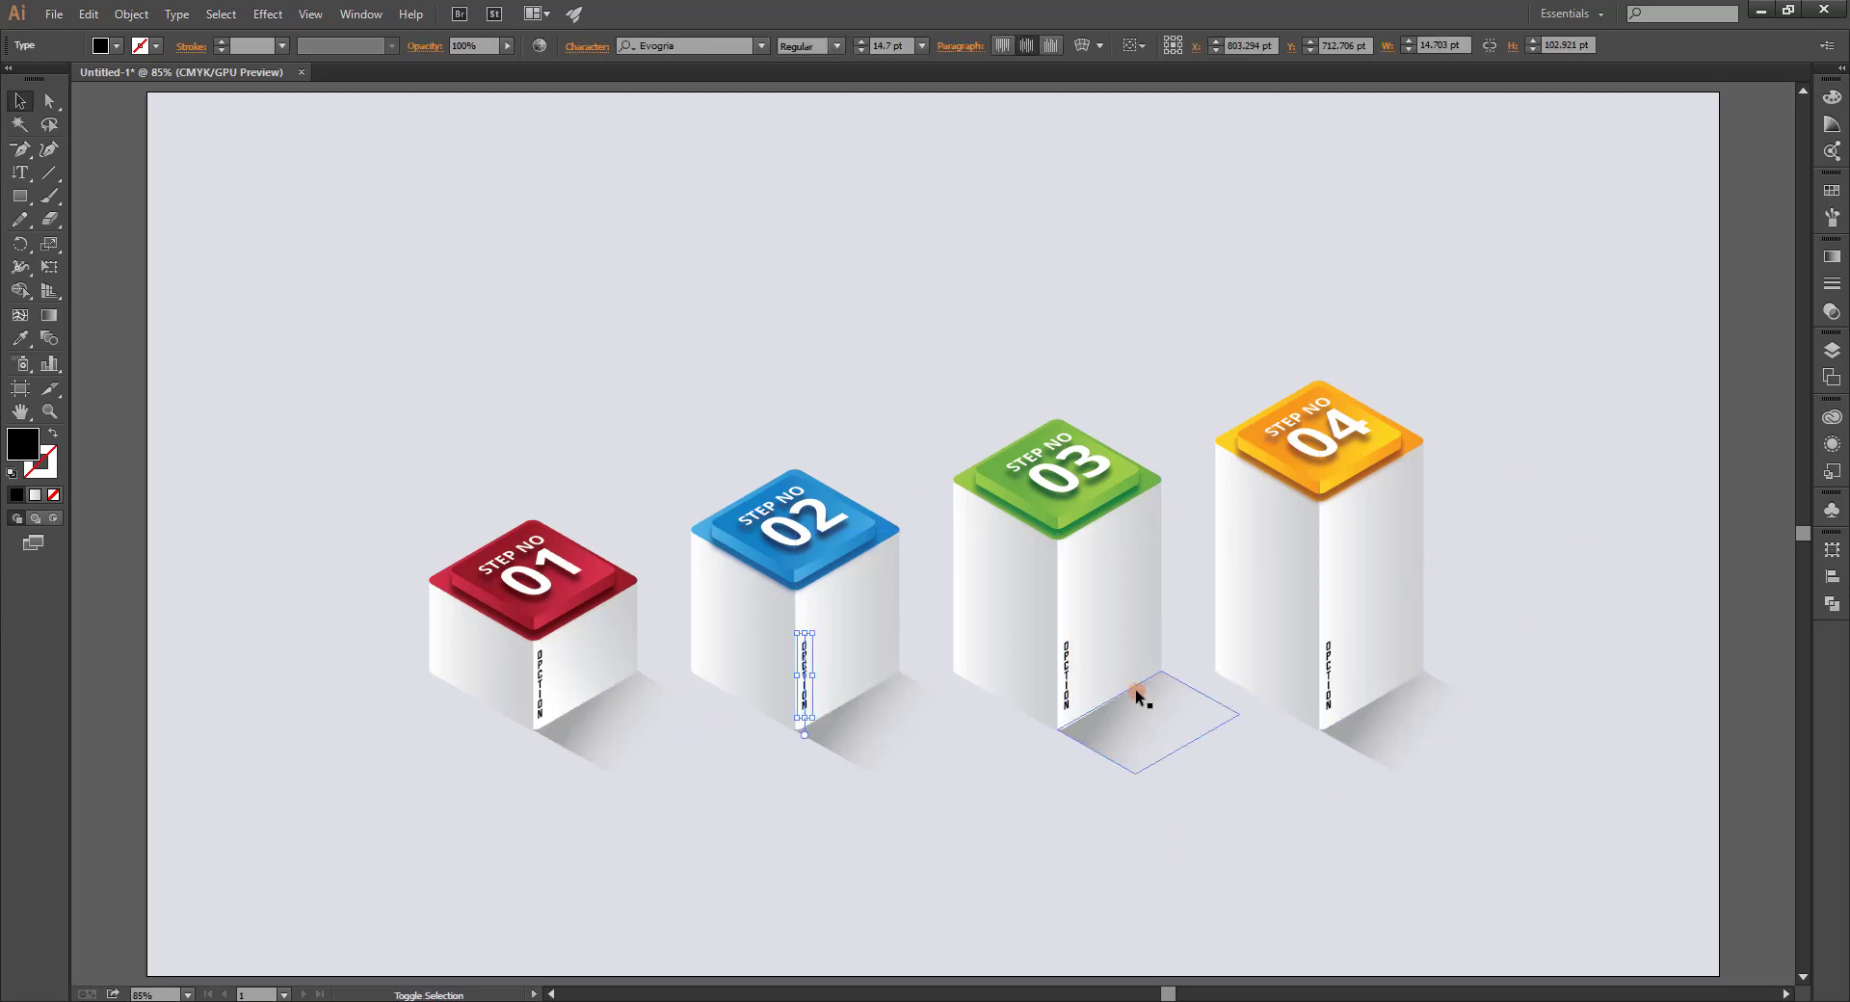
{"action": "left_click", "coordinate": [1068, 679], "text": "shift"}
{"action": "left_click", "coordinate": [1331, 674], "text": "shift"}
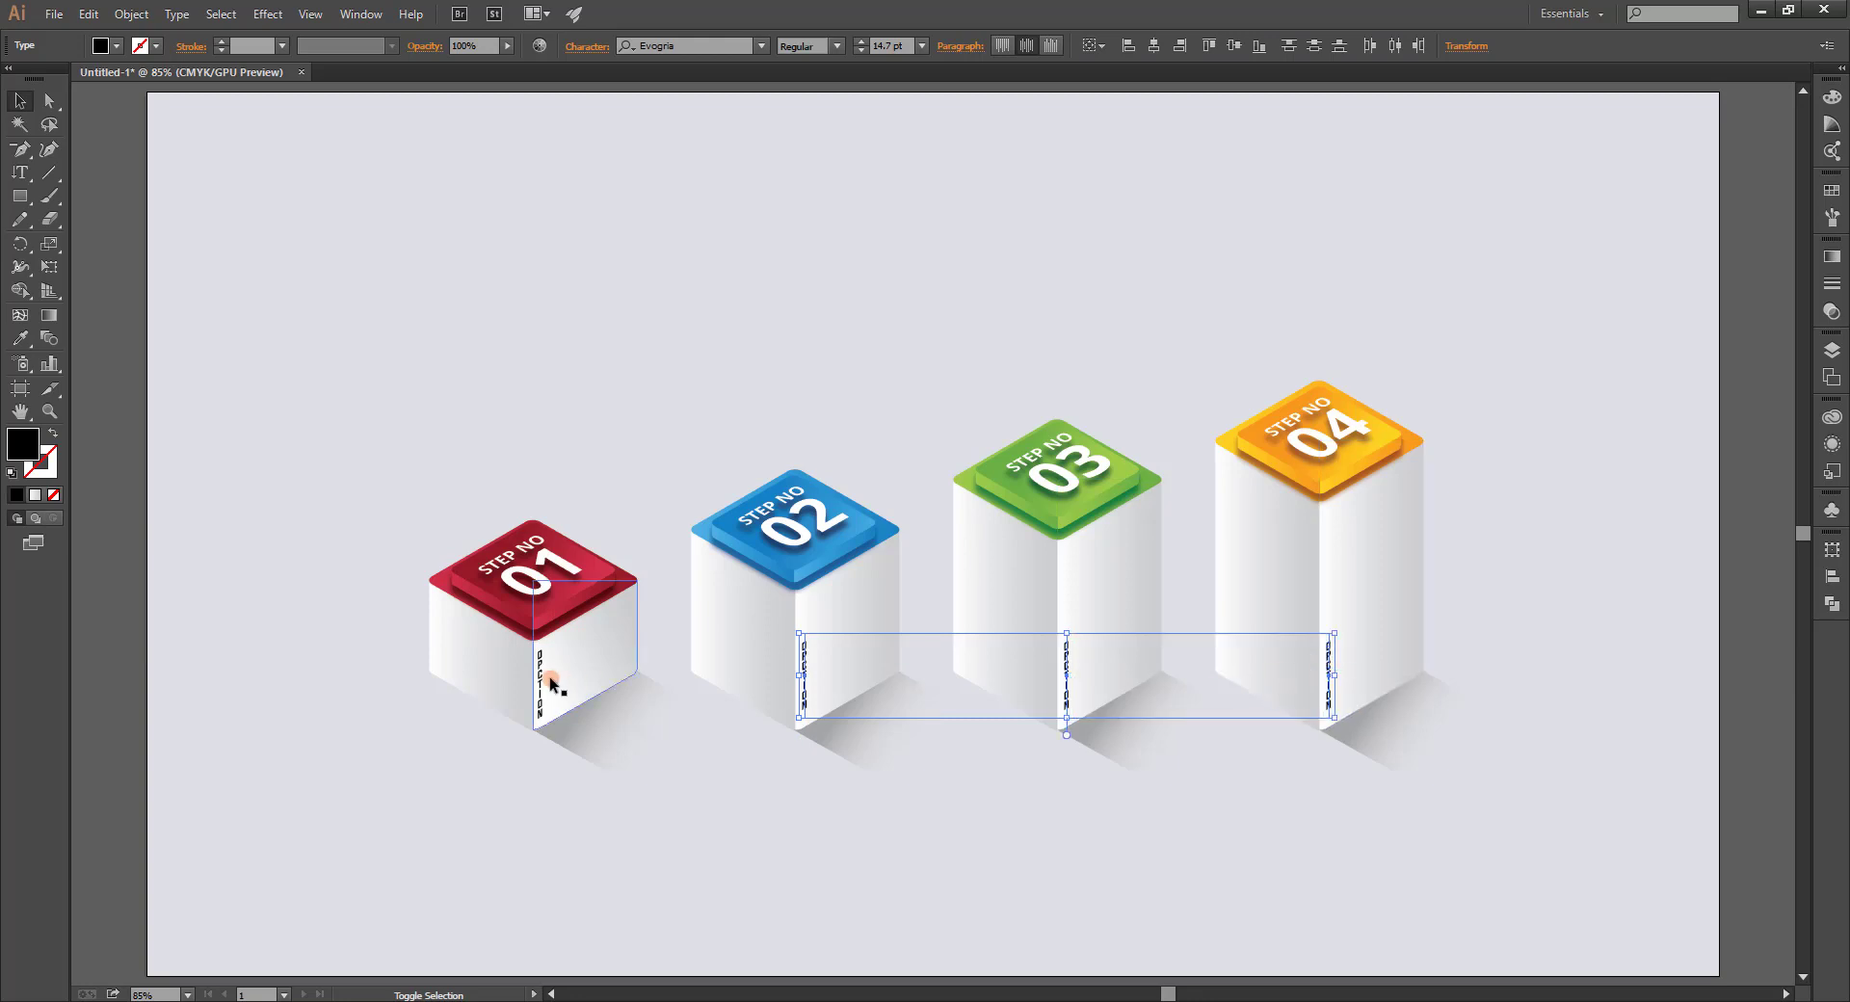
{"action": "left_click", "coordinate": [543, 679], "text": "shift"}
{"action": "right_click", "coordinate": [541, 690]}
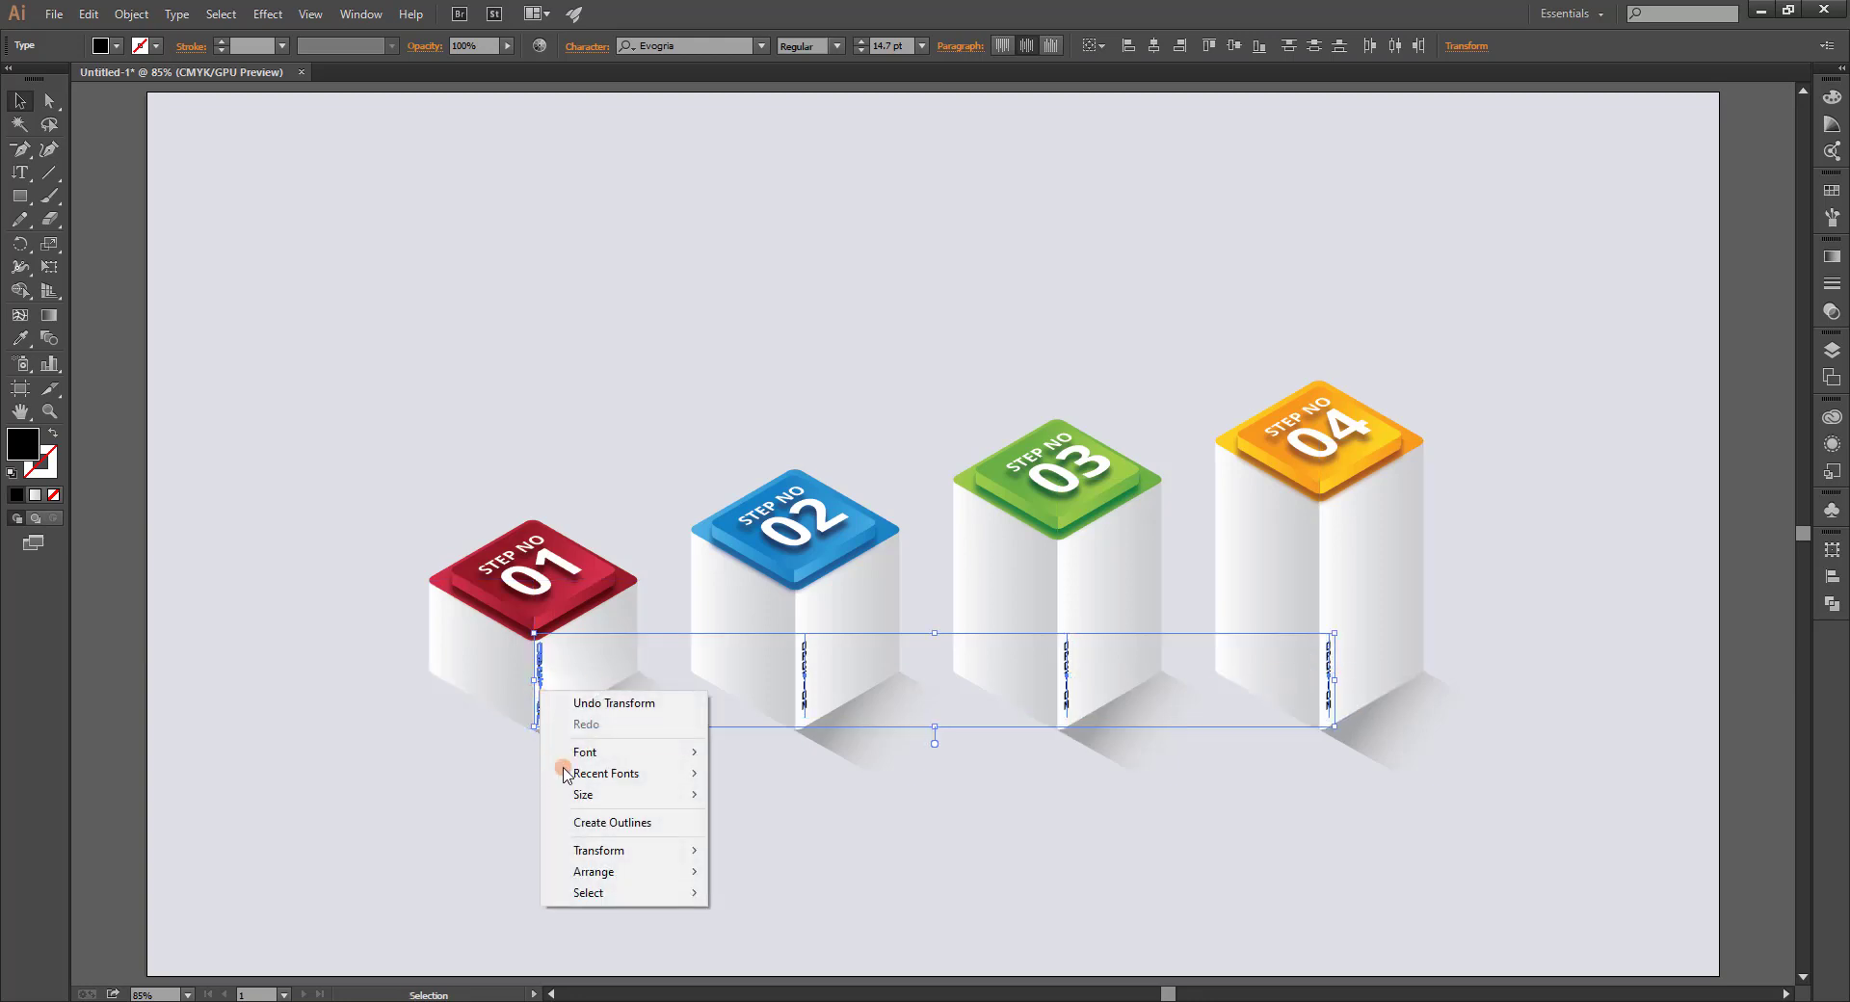
{"action": "left_click", "coordinate": [601, 822]}
Eyedropper the 01 label red and the 02 label blue from their box tops.
{"action": "left_click", "coordinate": [538, 694]}
{"action": "key", "text": "i"}
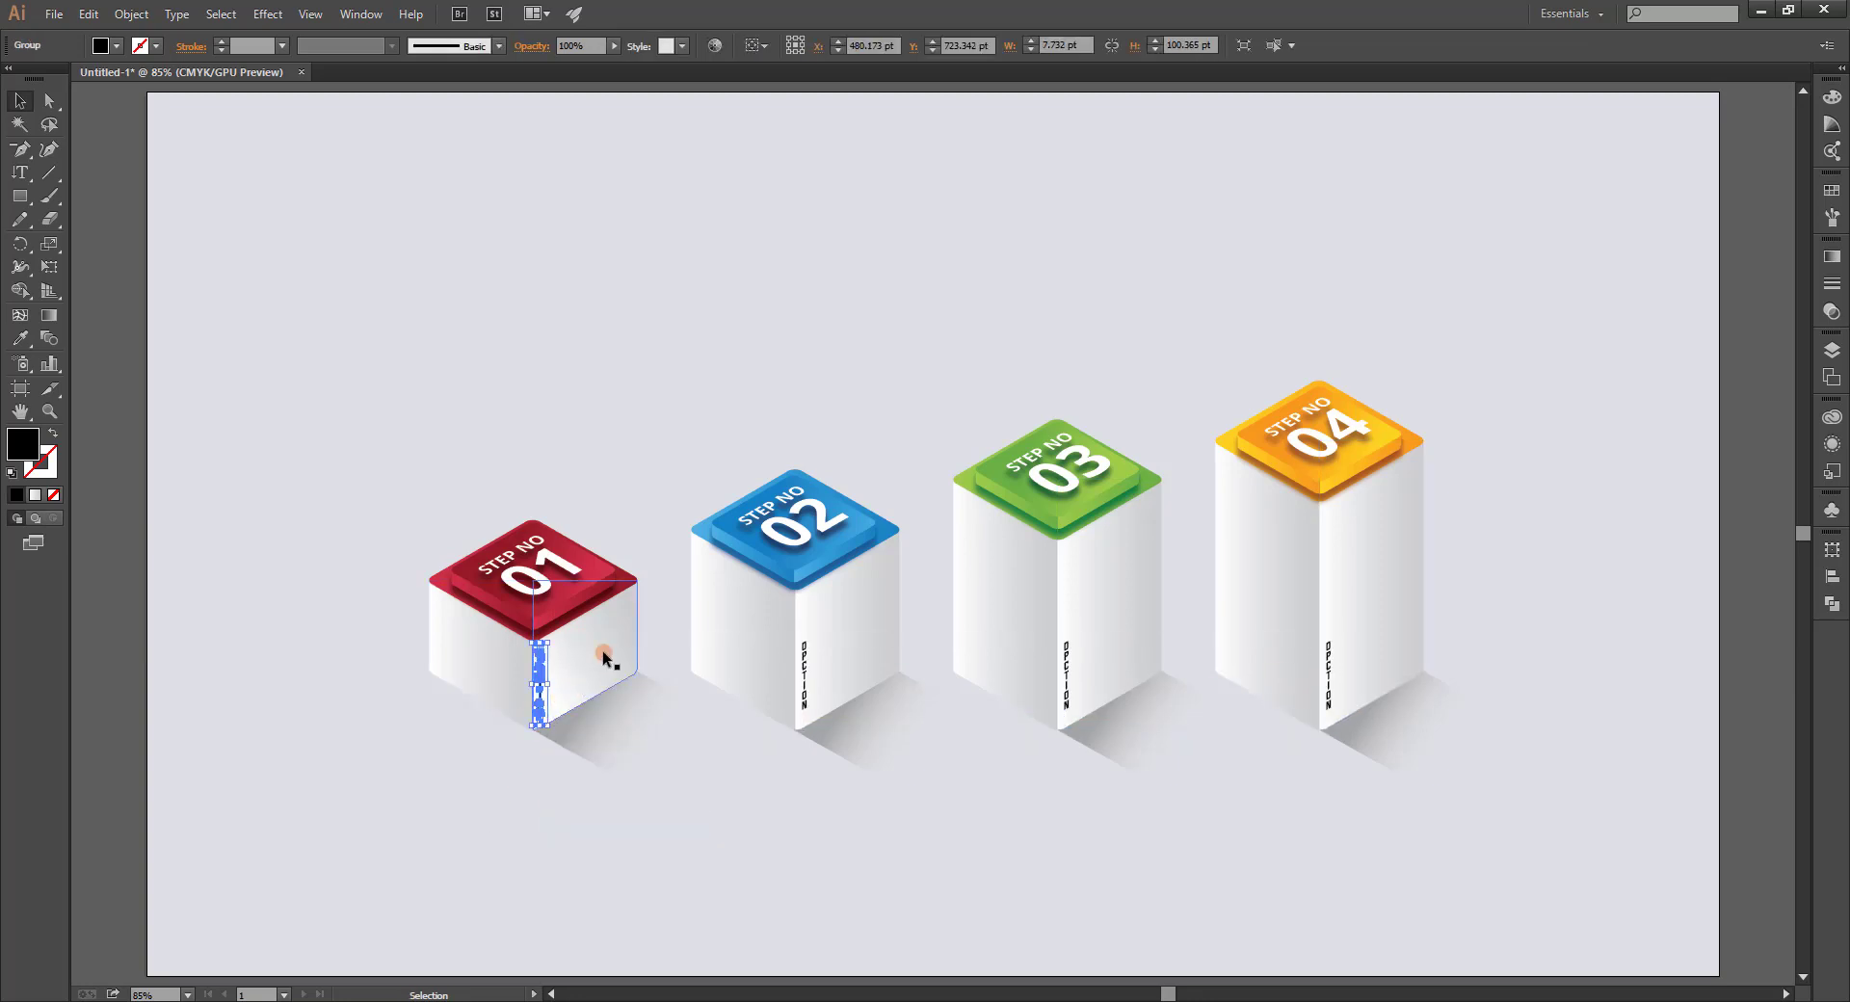
{"action": "left_click", "coordinate": [598, 640]}
{"action": "left_click", "coordinate": [598, 549]}
{"action": "key", "text": "v"}
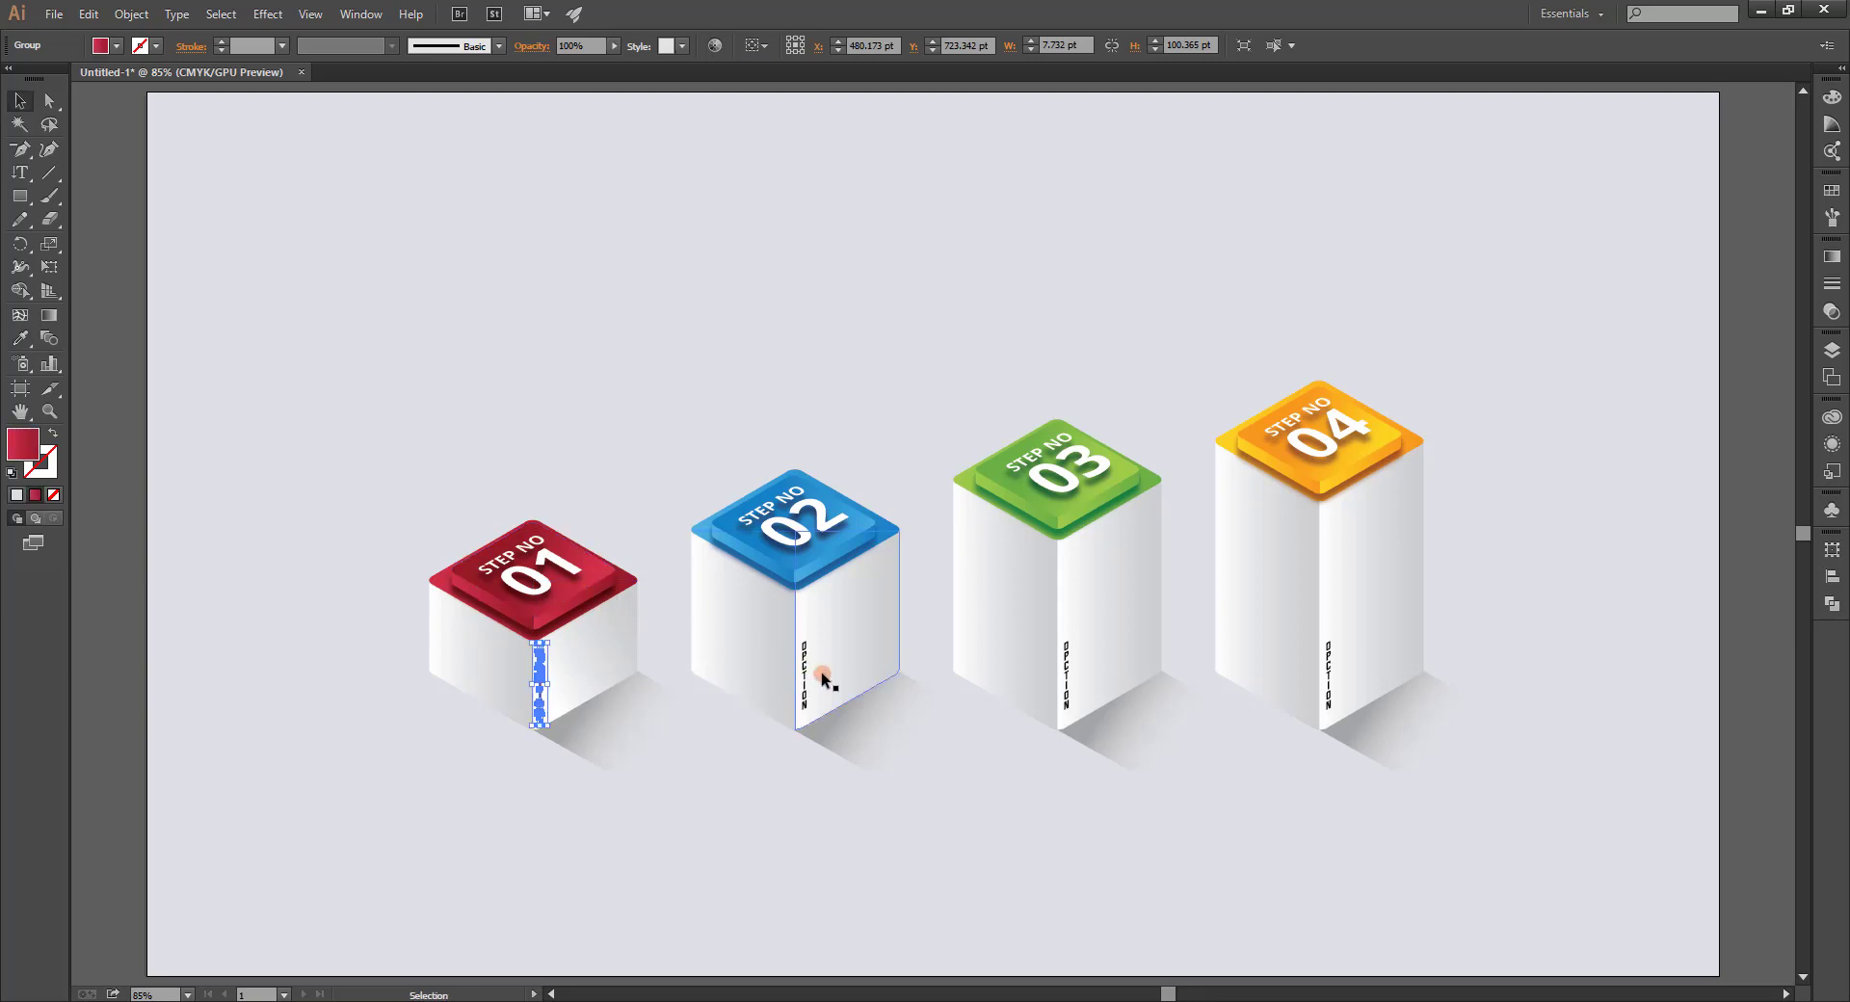
{"action": "left_click", "coordinate": [805, 671]}
{"action": "key", "text": "i"}
{"action": "left_click", "coordinate": [762, 544]}
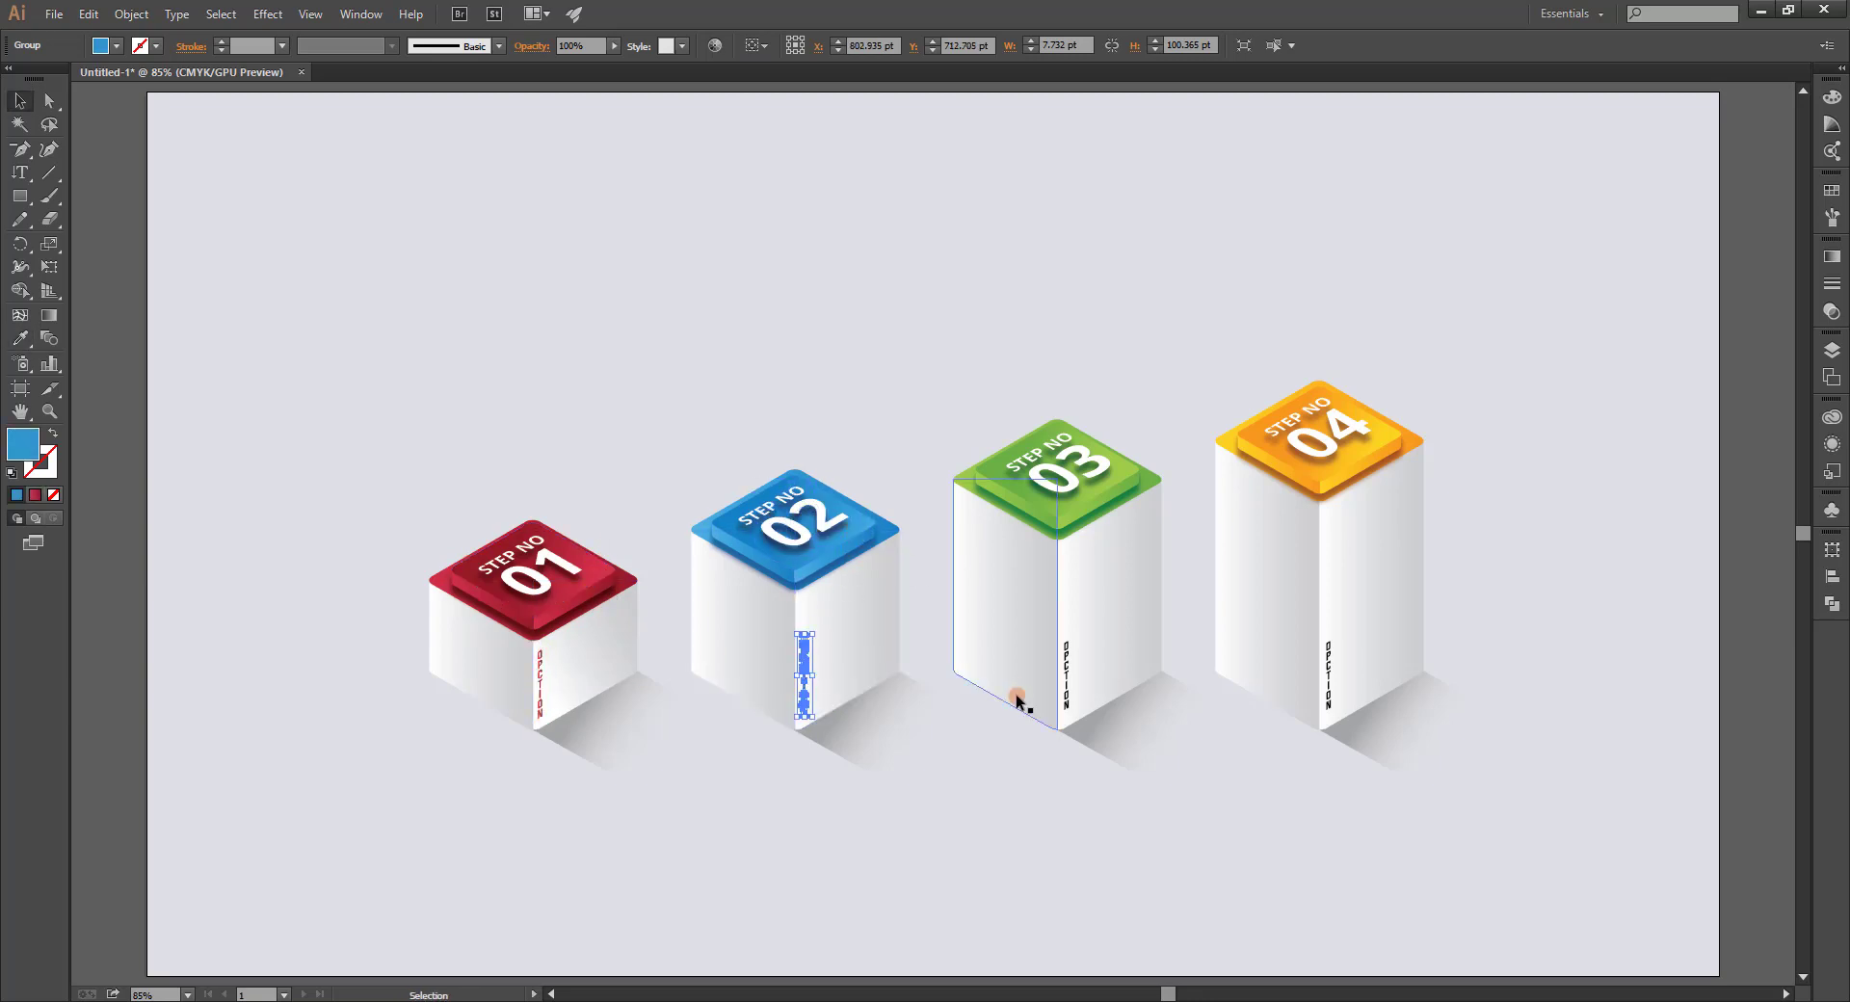
{"action": "key", "text": "v"}
Colour the 03 label green and the 04 label orange, undoing a mistaken face fill.
{"action": "left_click", "coordinate": [1072, 682]}
{"action": "key", "text": "i"}
{"action": "left_click", "coordinate": [1118, 475]}
{"action": "key", "text": "v"}
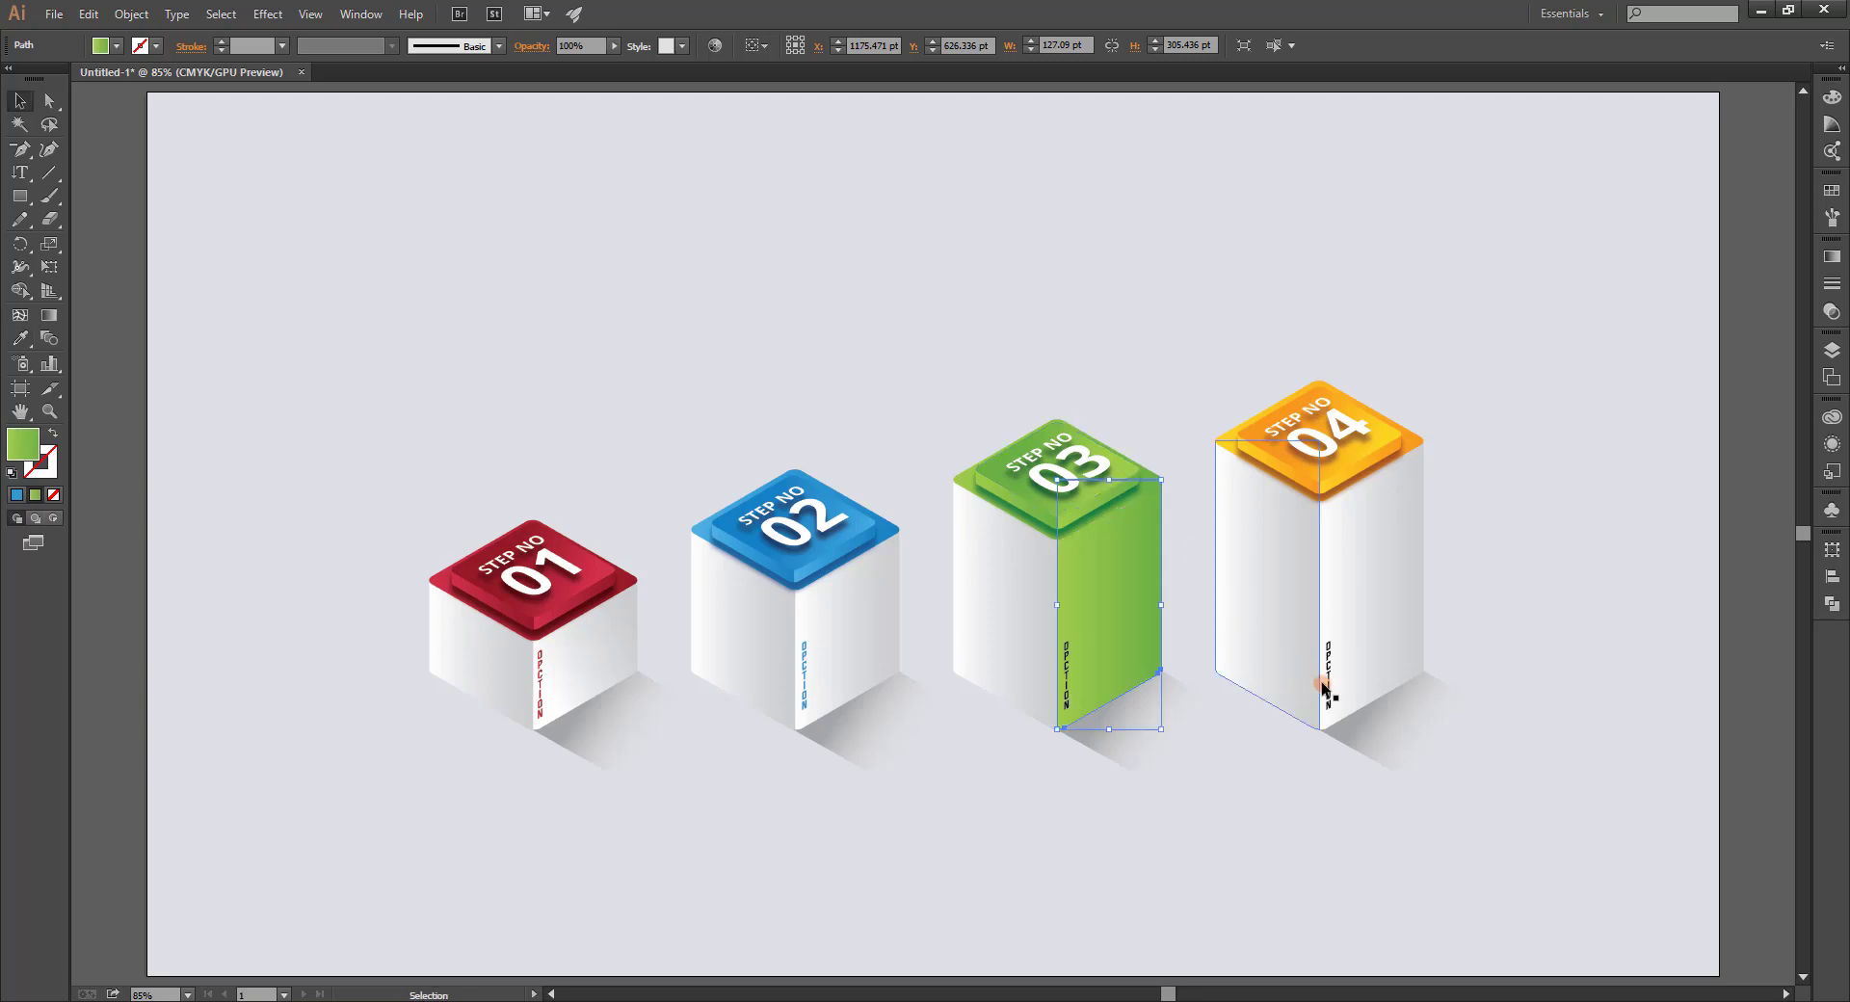
{"action": "key", "text": "ctrl+z"}
{"action": "left_click", "coordinate": [1104, 813]}
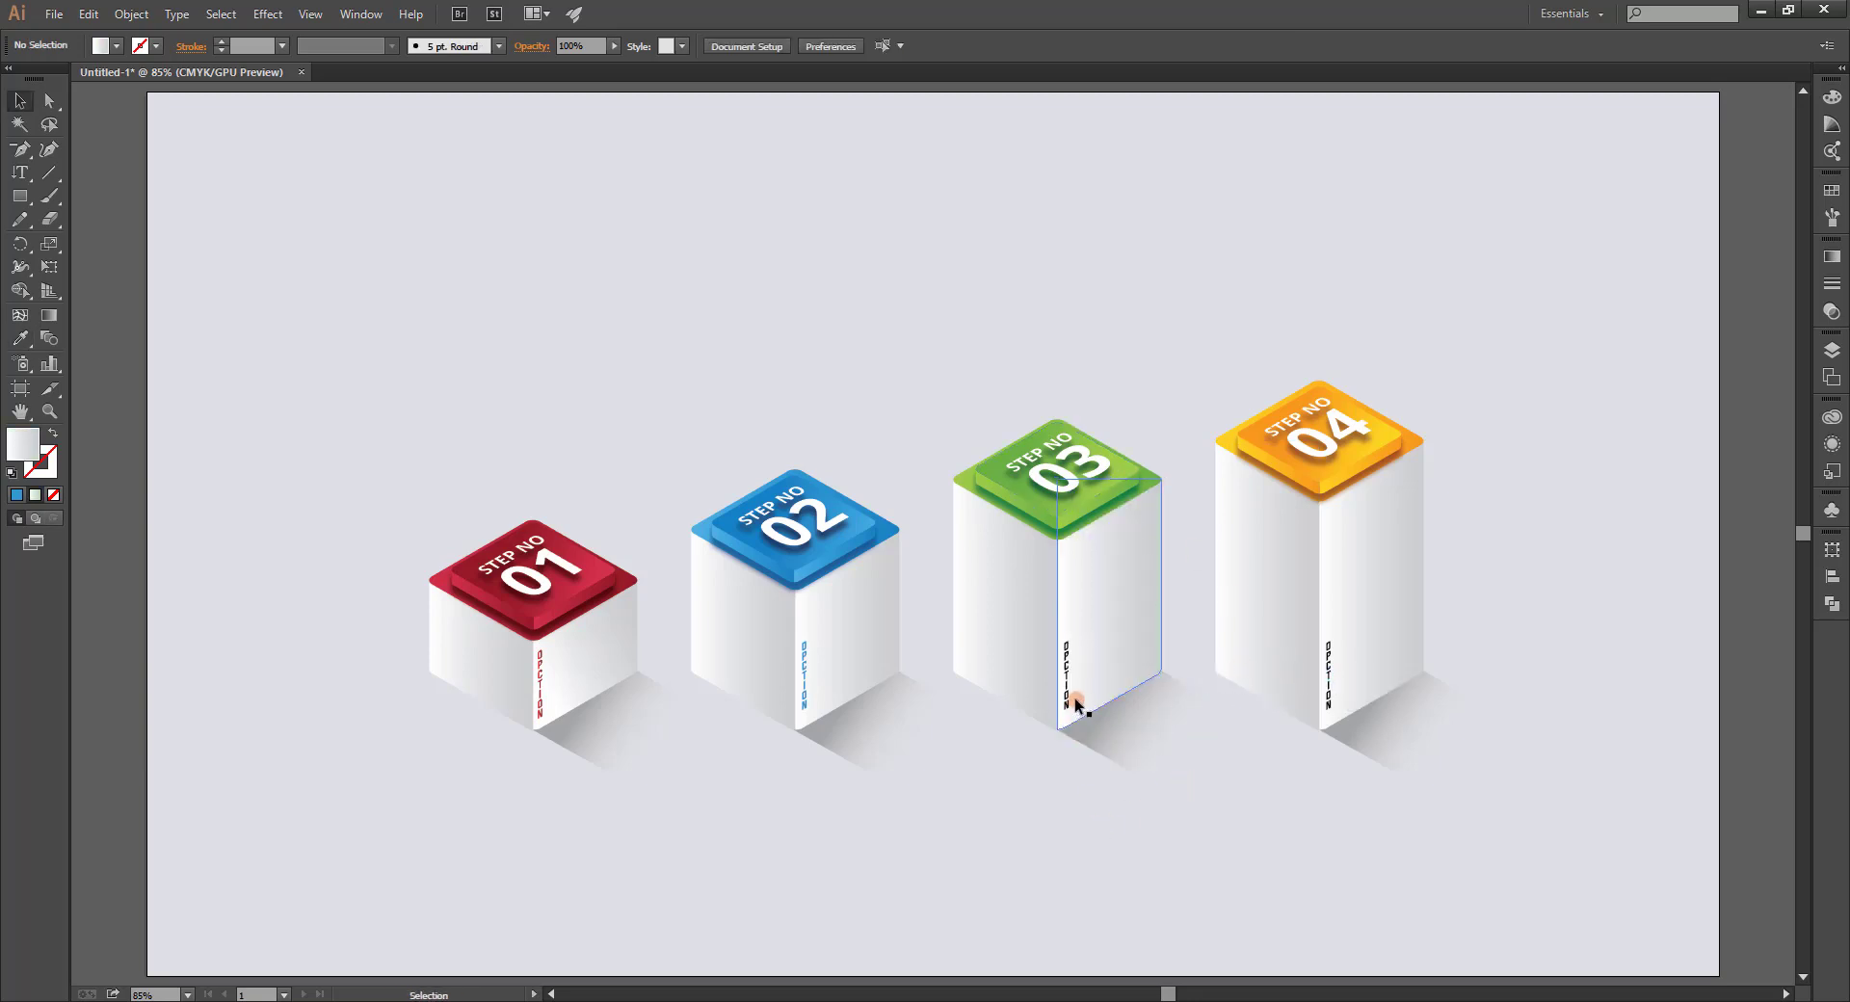
{"action": "left_click", "coordinate": [1067, 699]}
{"action": "key", "text": "i"}
{"action": "left_click", "coordinate": [1127, 474]}
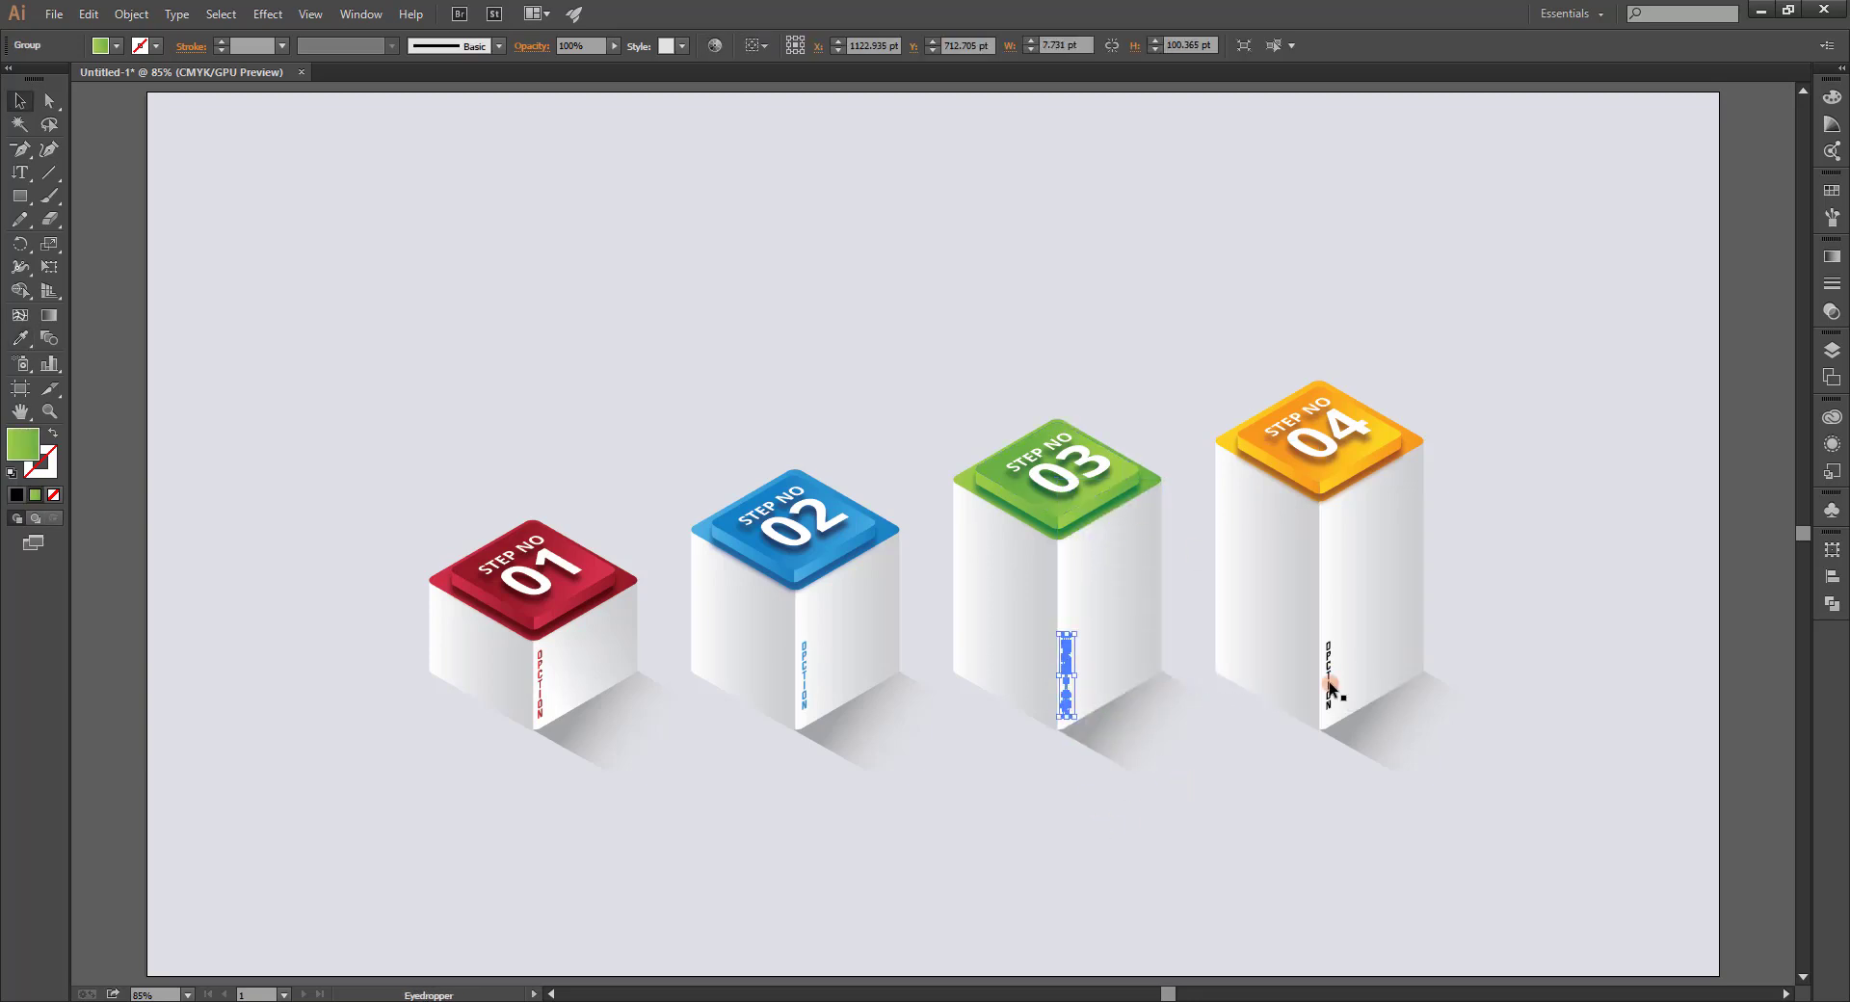
{"action": "left_click", "coordinate": [1329, 662], "text": "ctrl"}
{"action": "left_click", "coordinate": [1384, 515]}
{"action": "left_click", "coordinate": [1482, 356], "text": "ctrl"}
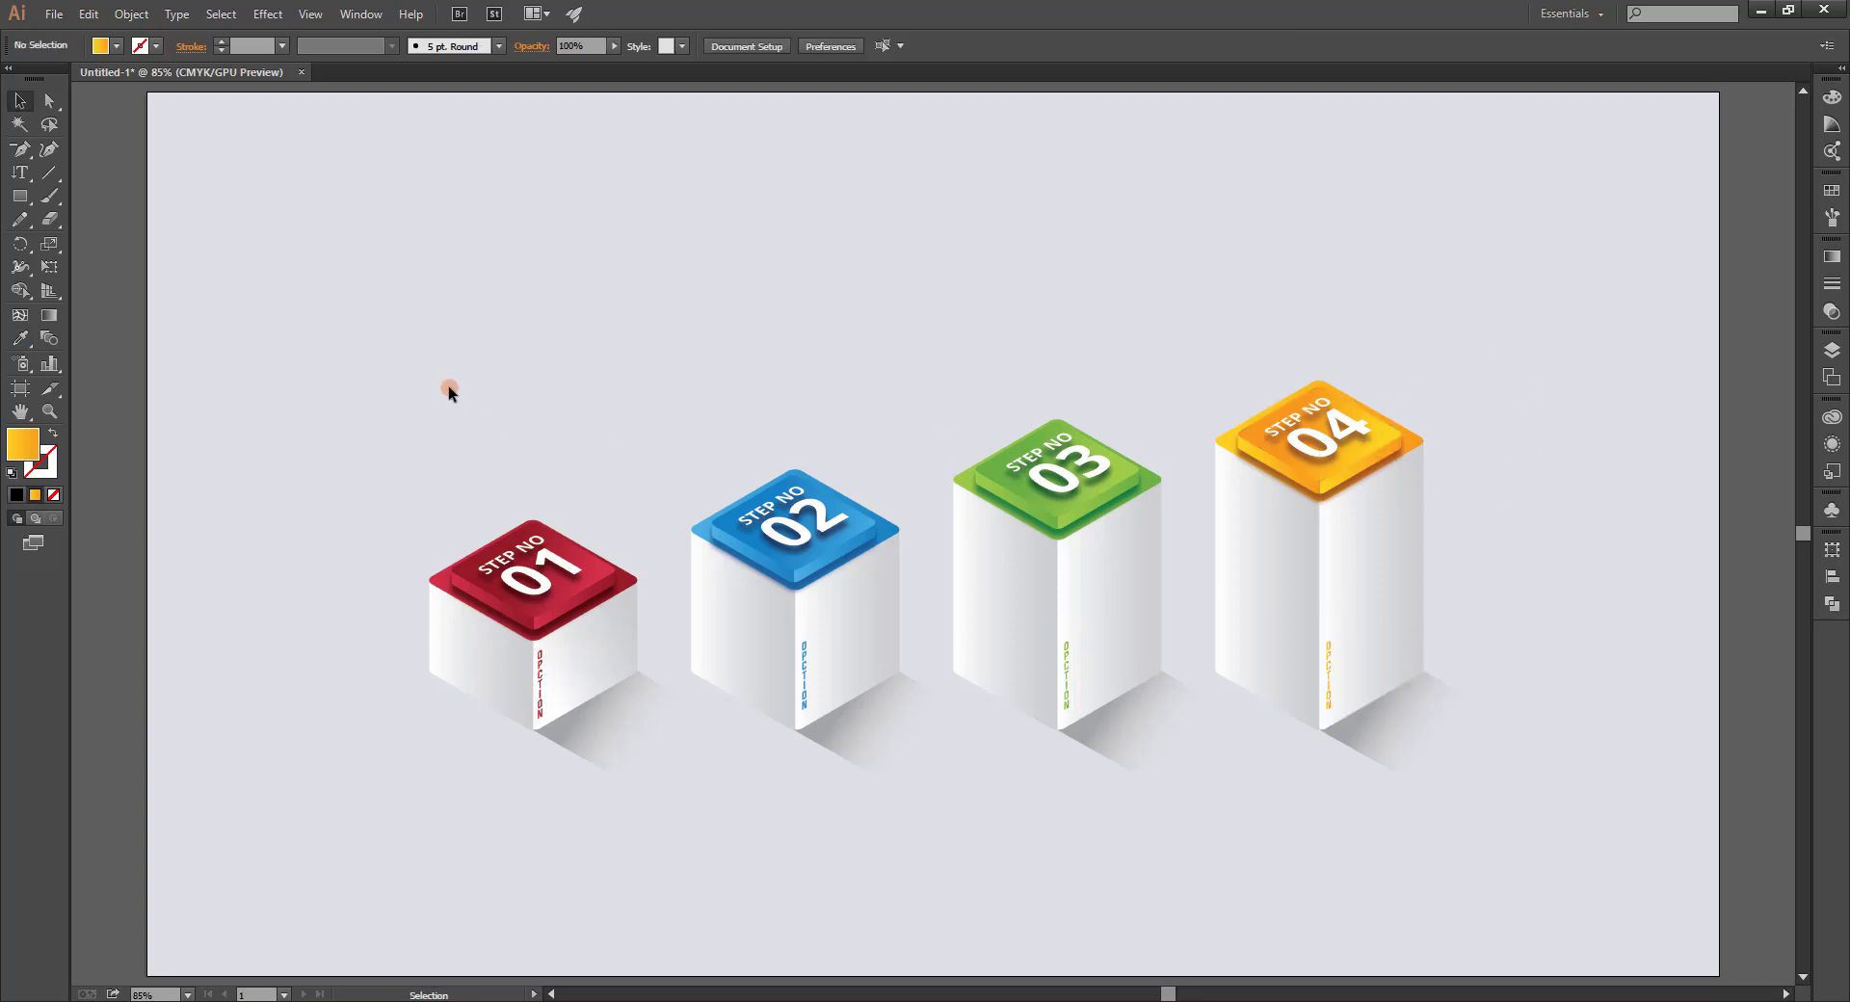
Alt-drag a copy of the red top plate to float beside a box and nudge it into place.
{"action": "left_click_drag", "start_coordinate": [449, 390], "coordinate": [1570, 760]}
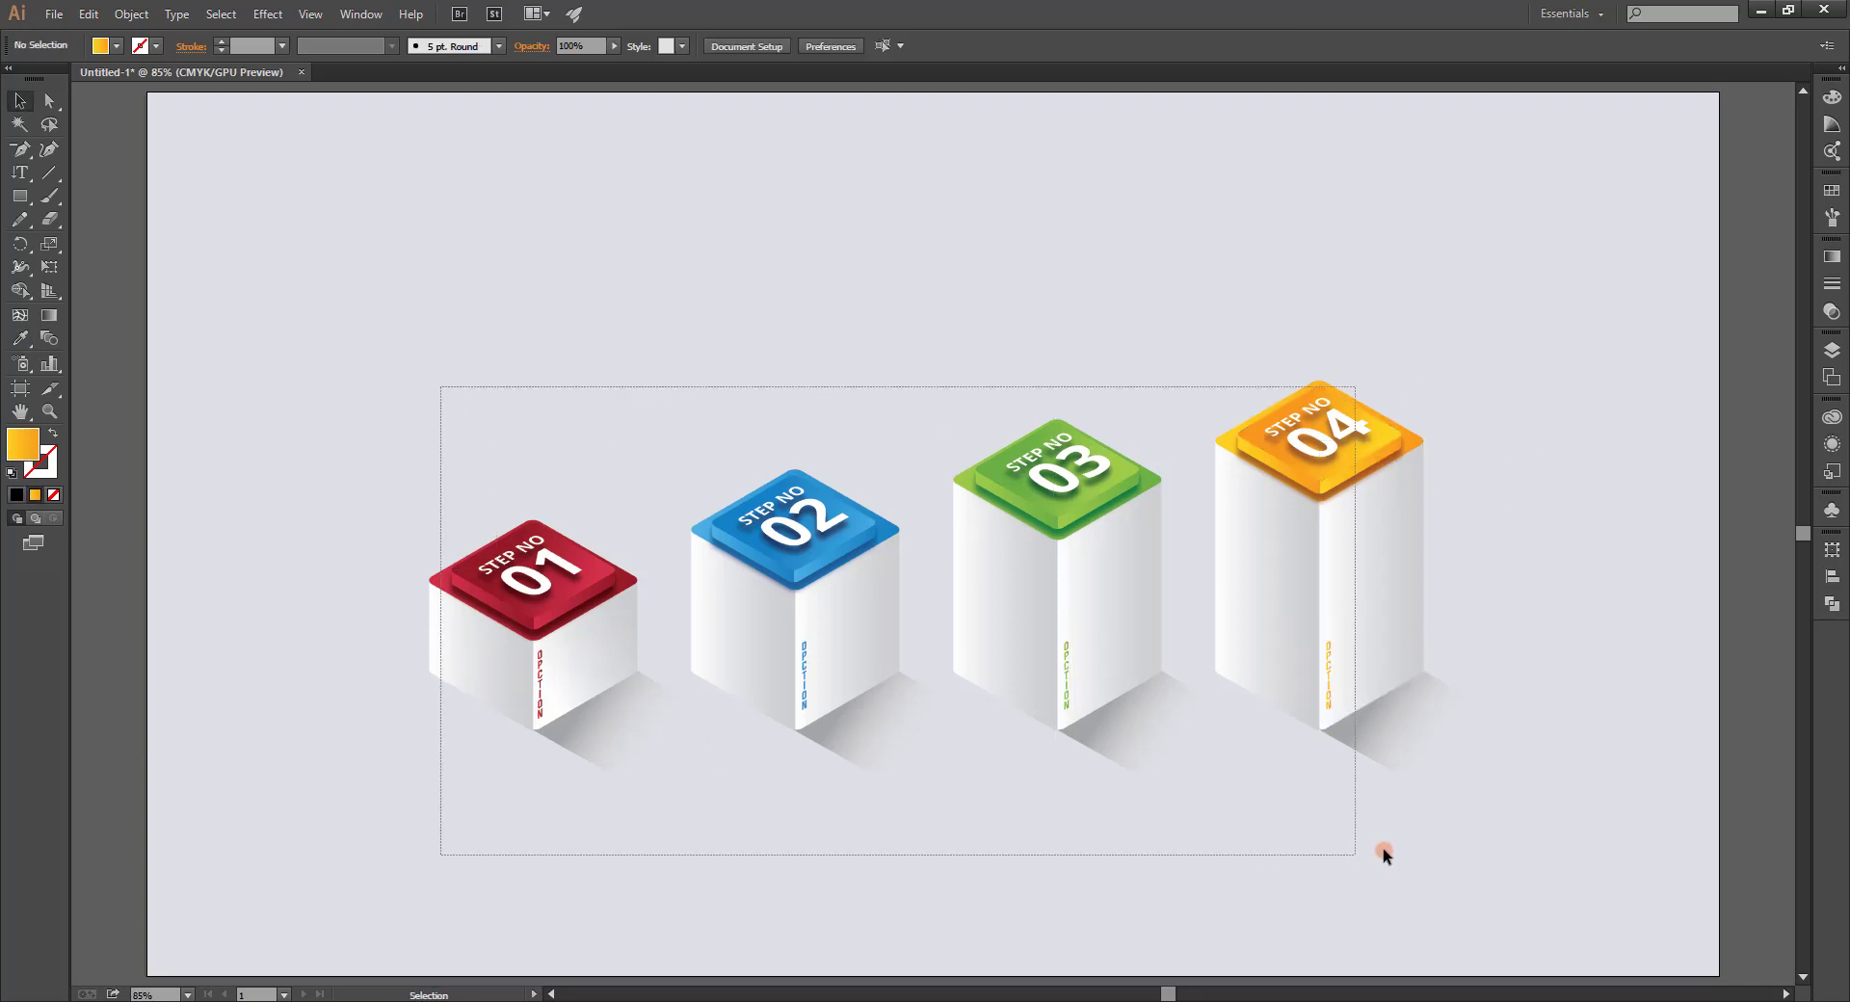
{"action": "left_click", "coordinate": [923, 349]}
{"action": "left_click_drag", "start_coordinate": [19, 196], "coordinate": [114, 257]}
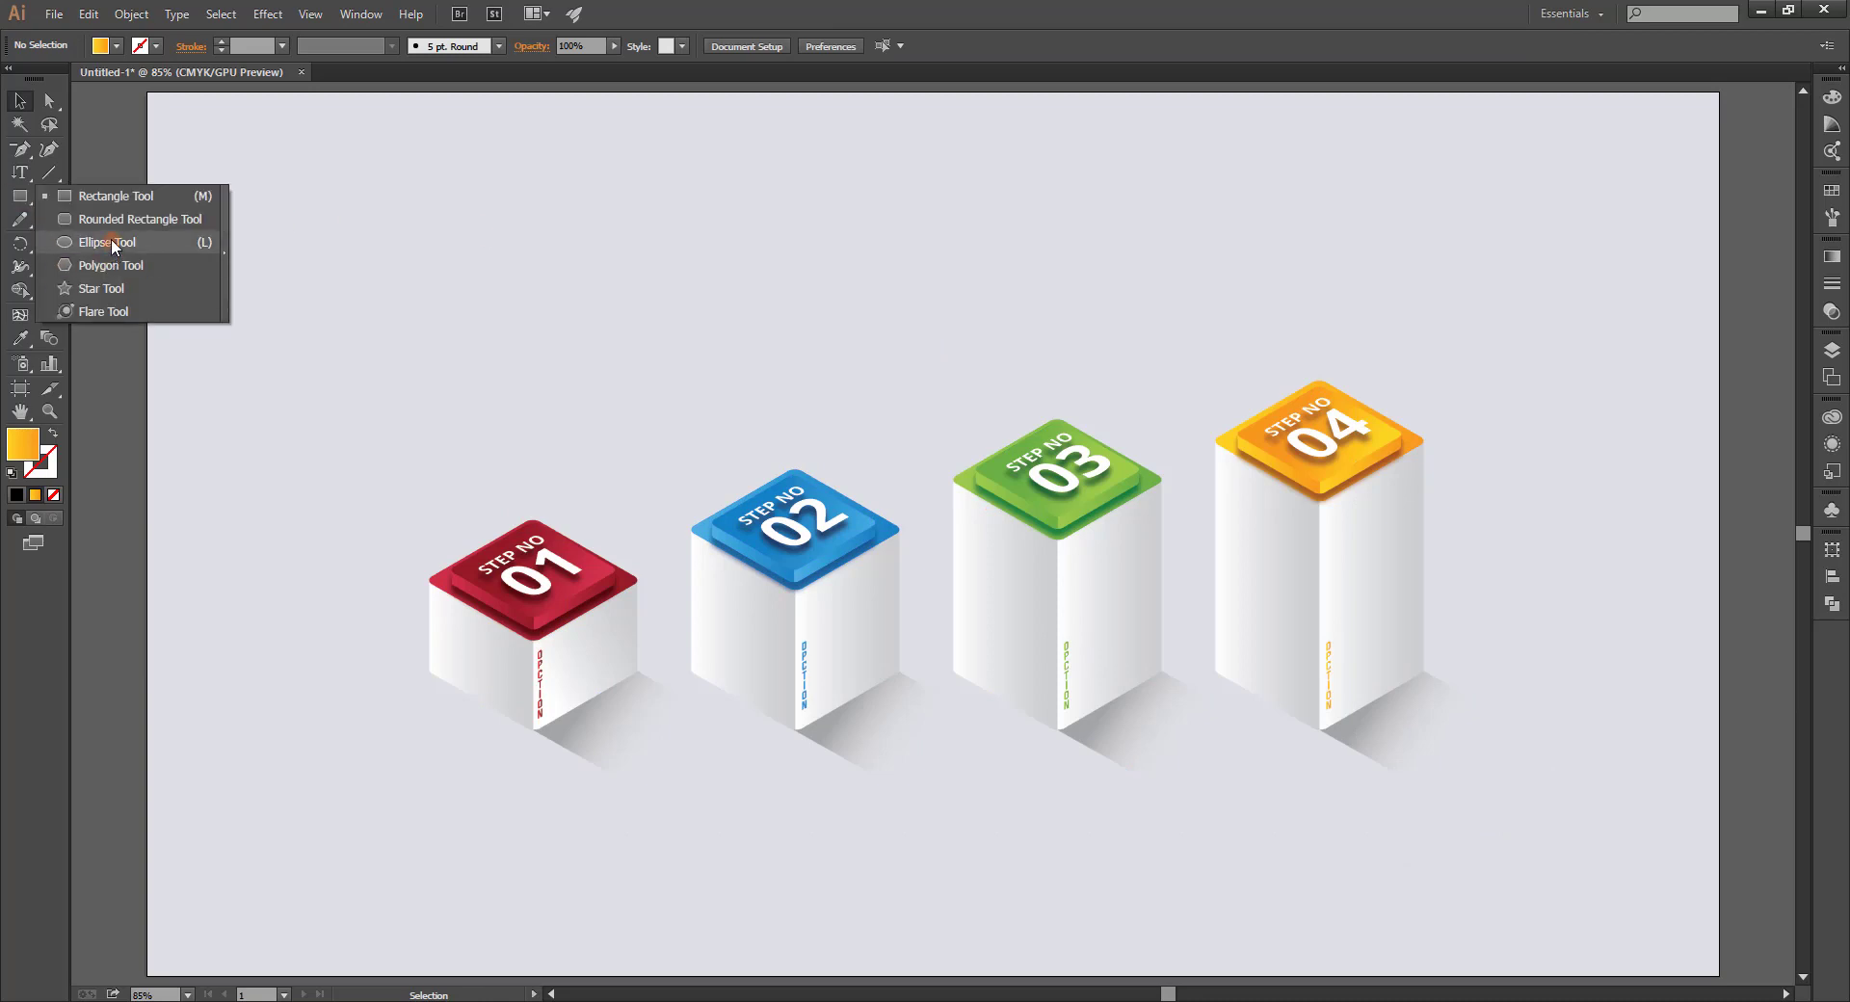
{"action": "left_click_drag", "start_coordinate": [111, 229], "coordinate": [531, 290]}
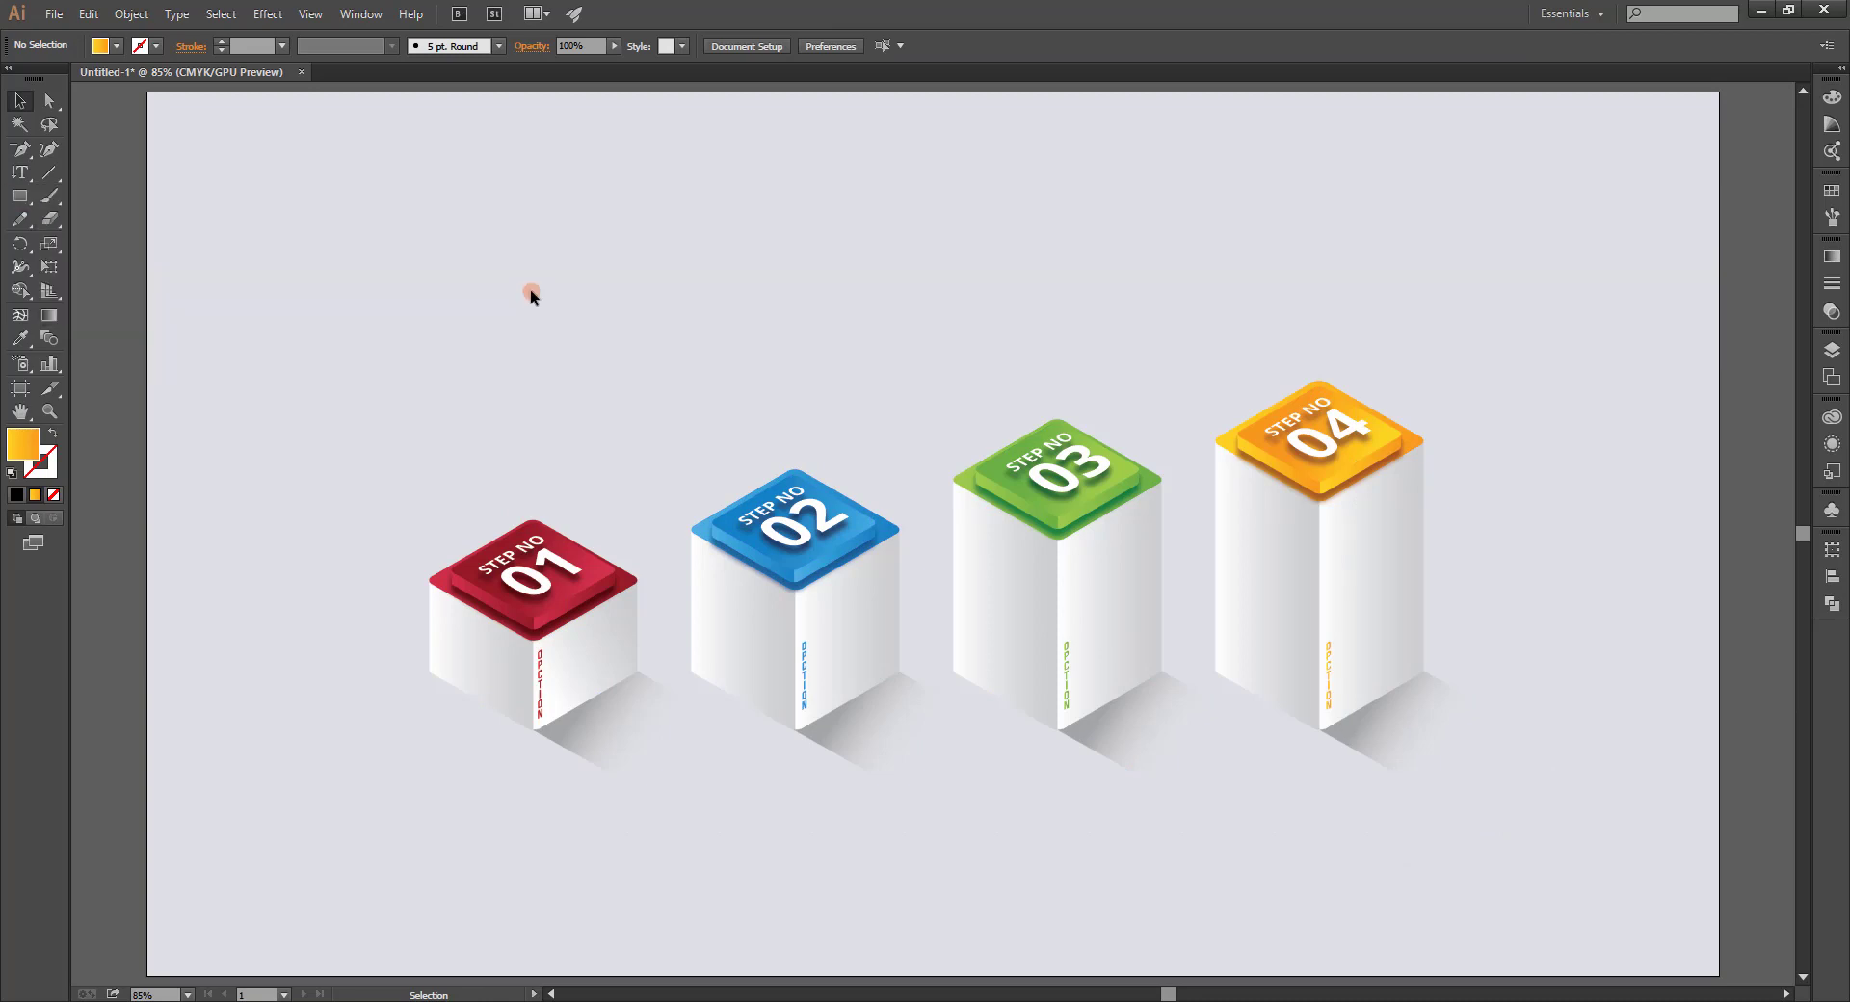
{"action": "left_click", "coordinate": [620, 594]}
{"action": "left_click", "coordinate": [581, 569]}
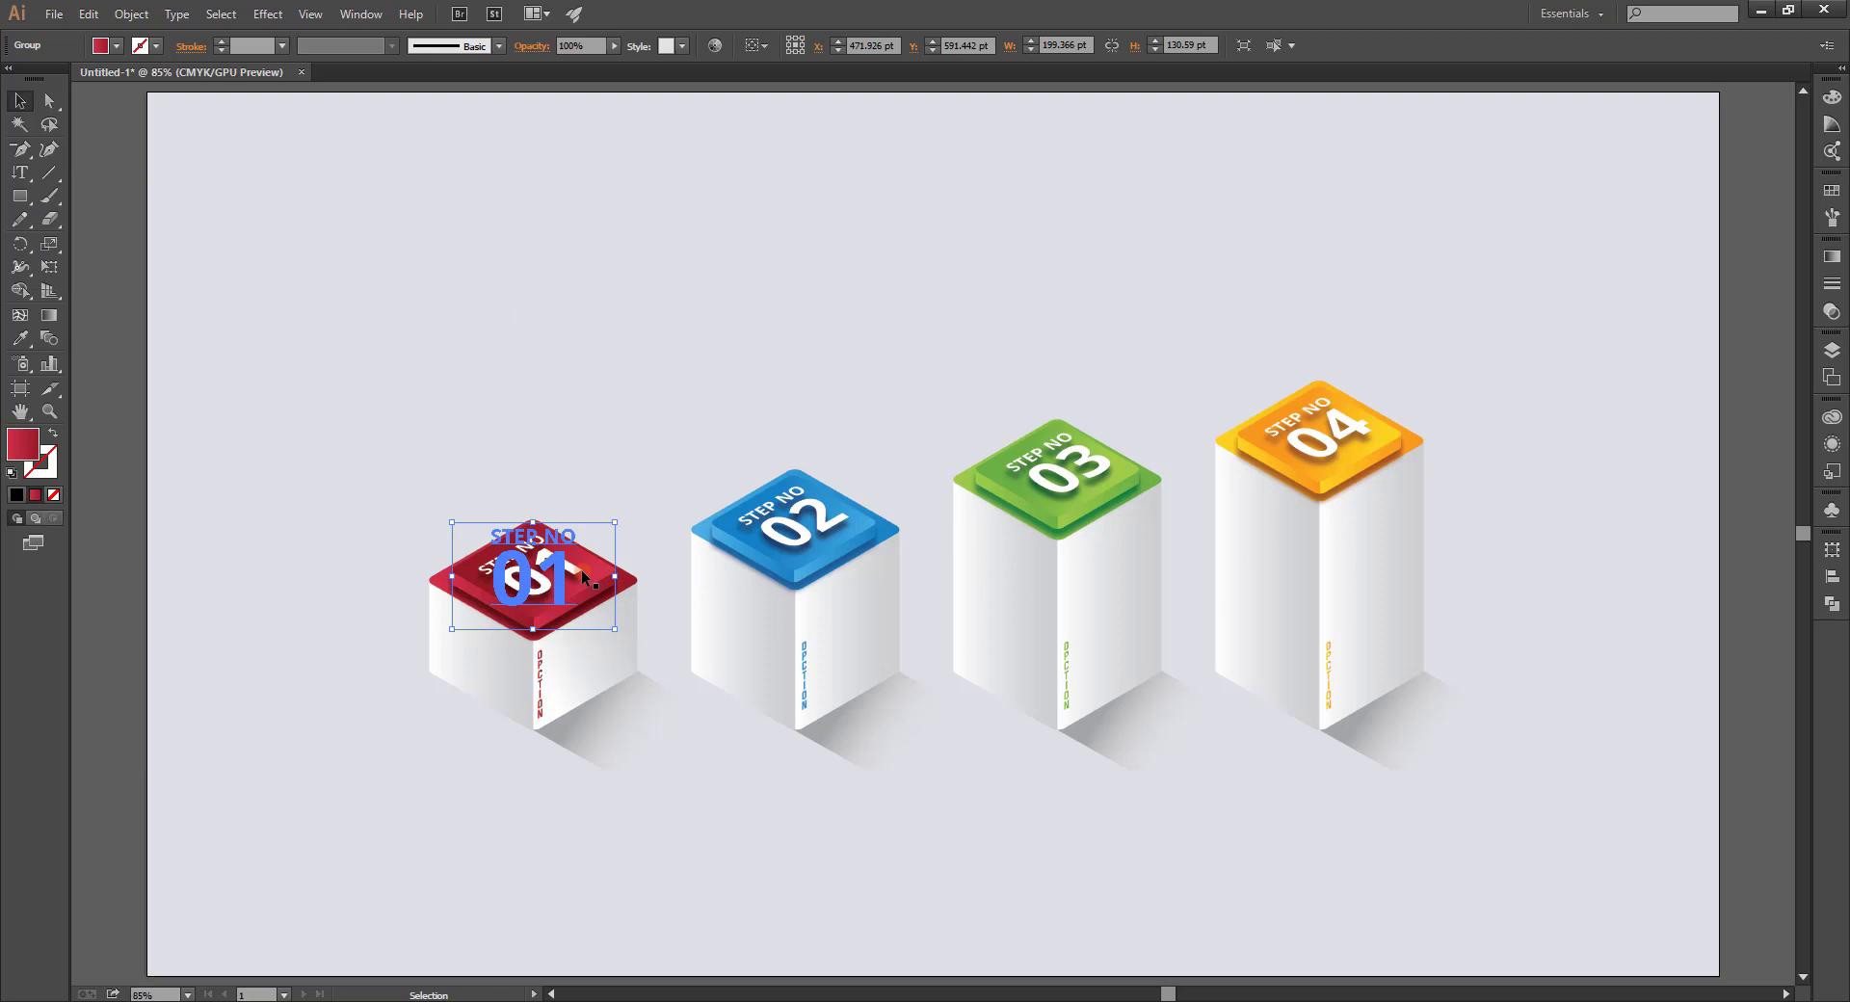
{"action": "left_click_drag", "start_coordinate": [580, 569], "coordinate": [628, 382]}
{"action": "key", "text": "ctrl+z"}
{"action": "mouse_move", "coordinate": [609, 562]}
{"action": "left_mouse_down"}
{"action": "mouse_move", "coordinate": [620, 486]}
{"action": "mouse_move", "coordinate": [564, 464]}
{"action": "mouse_move", "coordinate": [421, 528]}
{"action": "mouse_move", "coordinate": [1245, 393]}
{"action": "left_mouse_up"}
{"action": "left_click_drag", "start_coordinate": [423, 529], "coordinate": [421, 543]}
Recolour the plates beside boxes 02, 03 and 04 to blue, green and orange.
{"action": "left_click", "coordinate": [704, 487]}
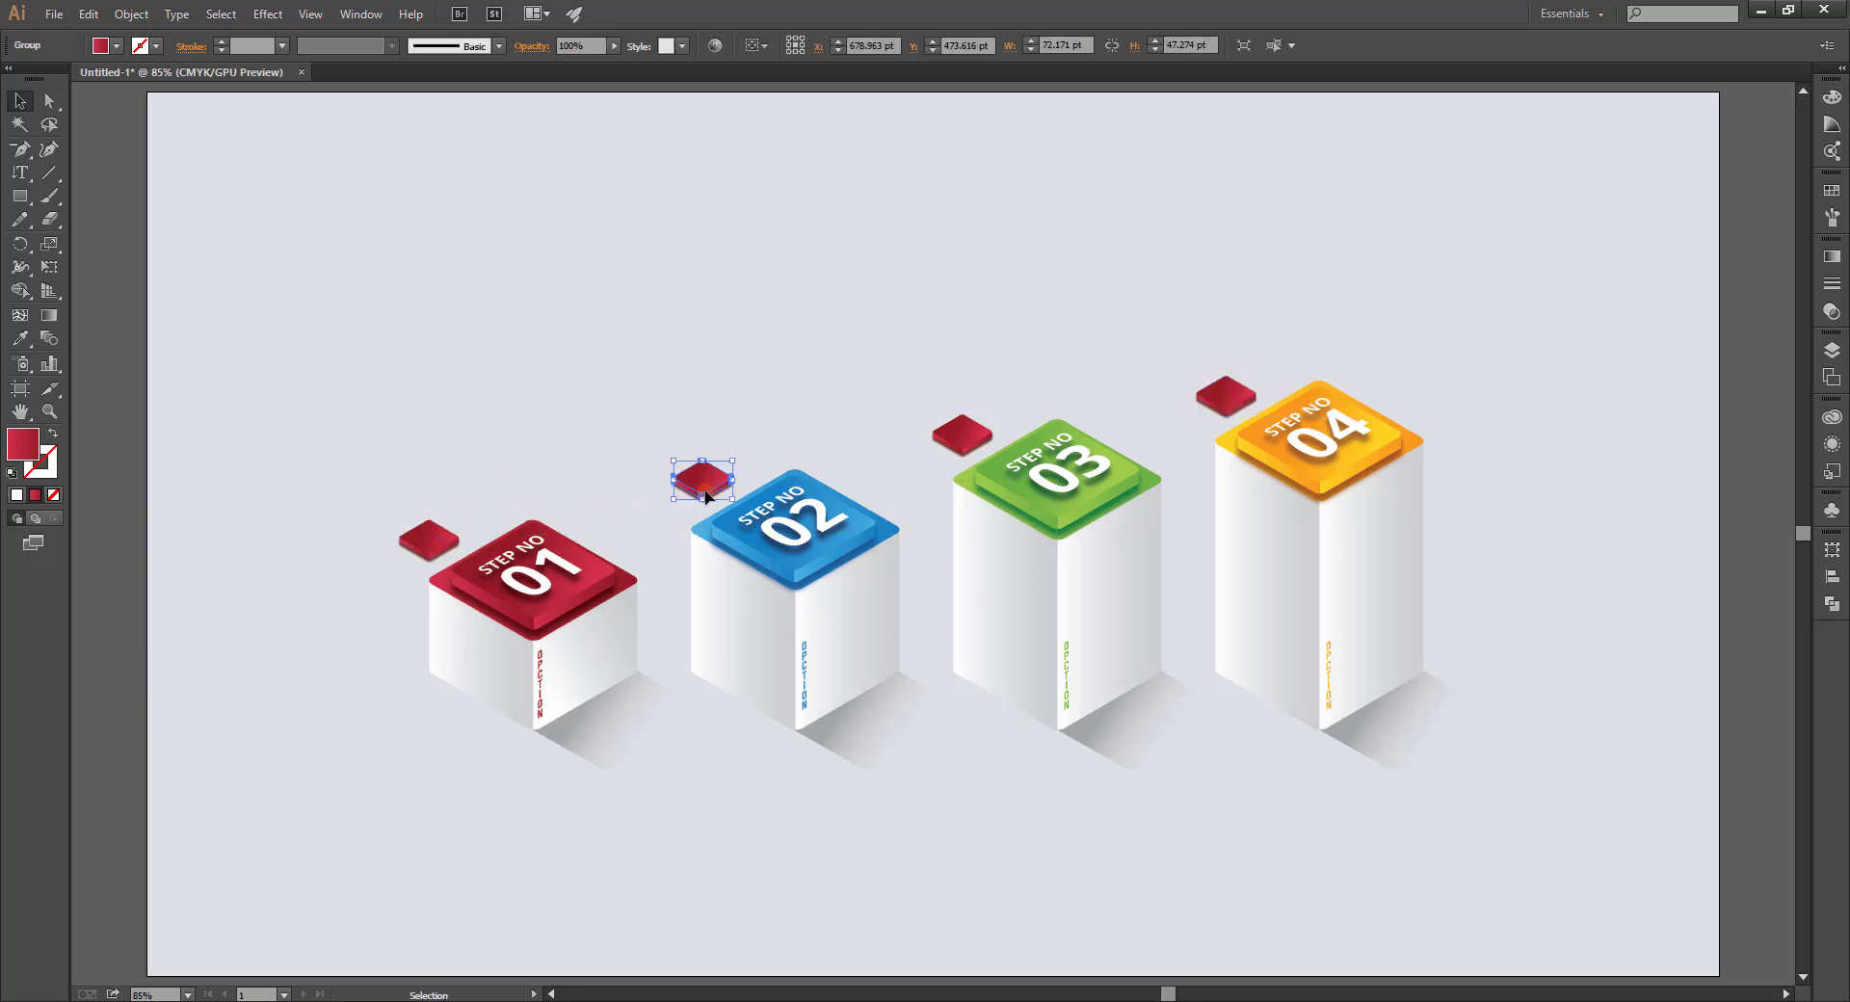
{"action": "key", "text": "i"}
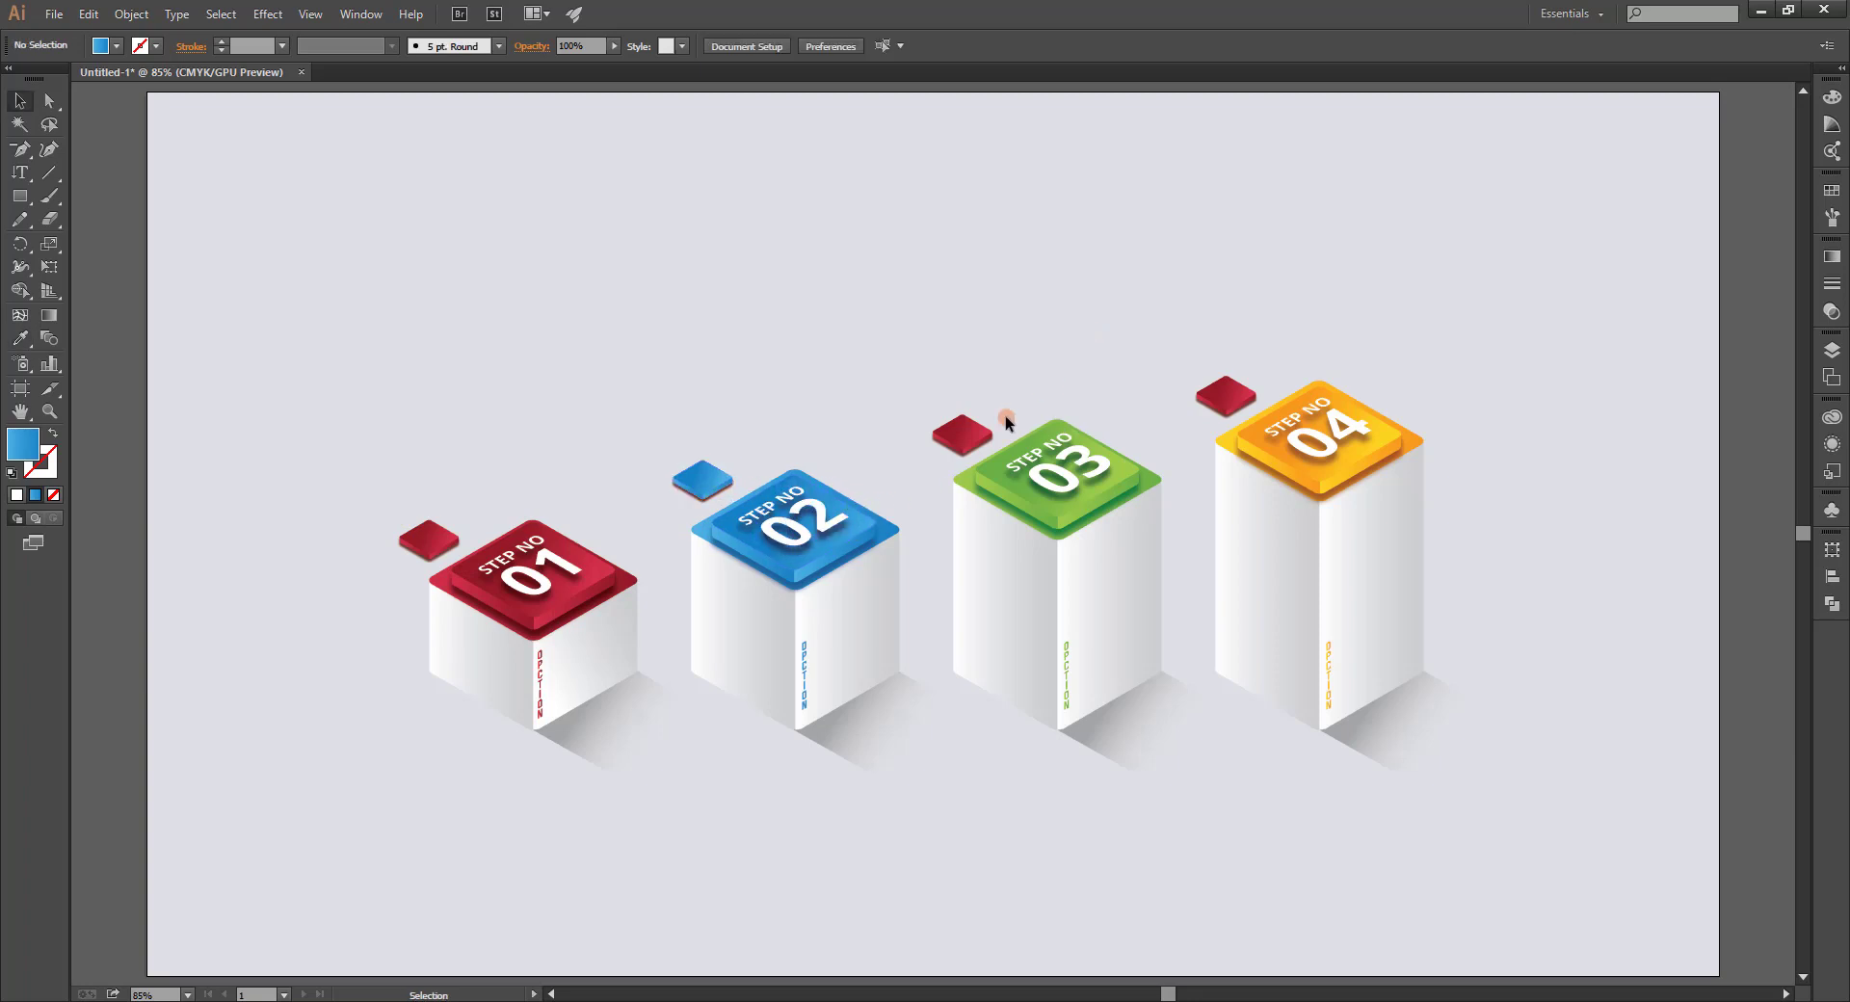
{"action": "left_click", "coordinate": [962, 434], "text": "ctrl"}
{"action": "left_click", "coordinate": [1019, 462]}
{"action": "left_click", "coordinate": [1222, 403], "text": "ctrl"}
{"action": "left_click", "coordinate": [1320, 434]}
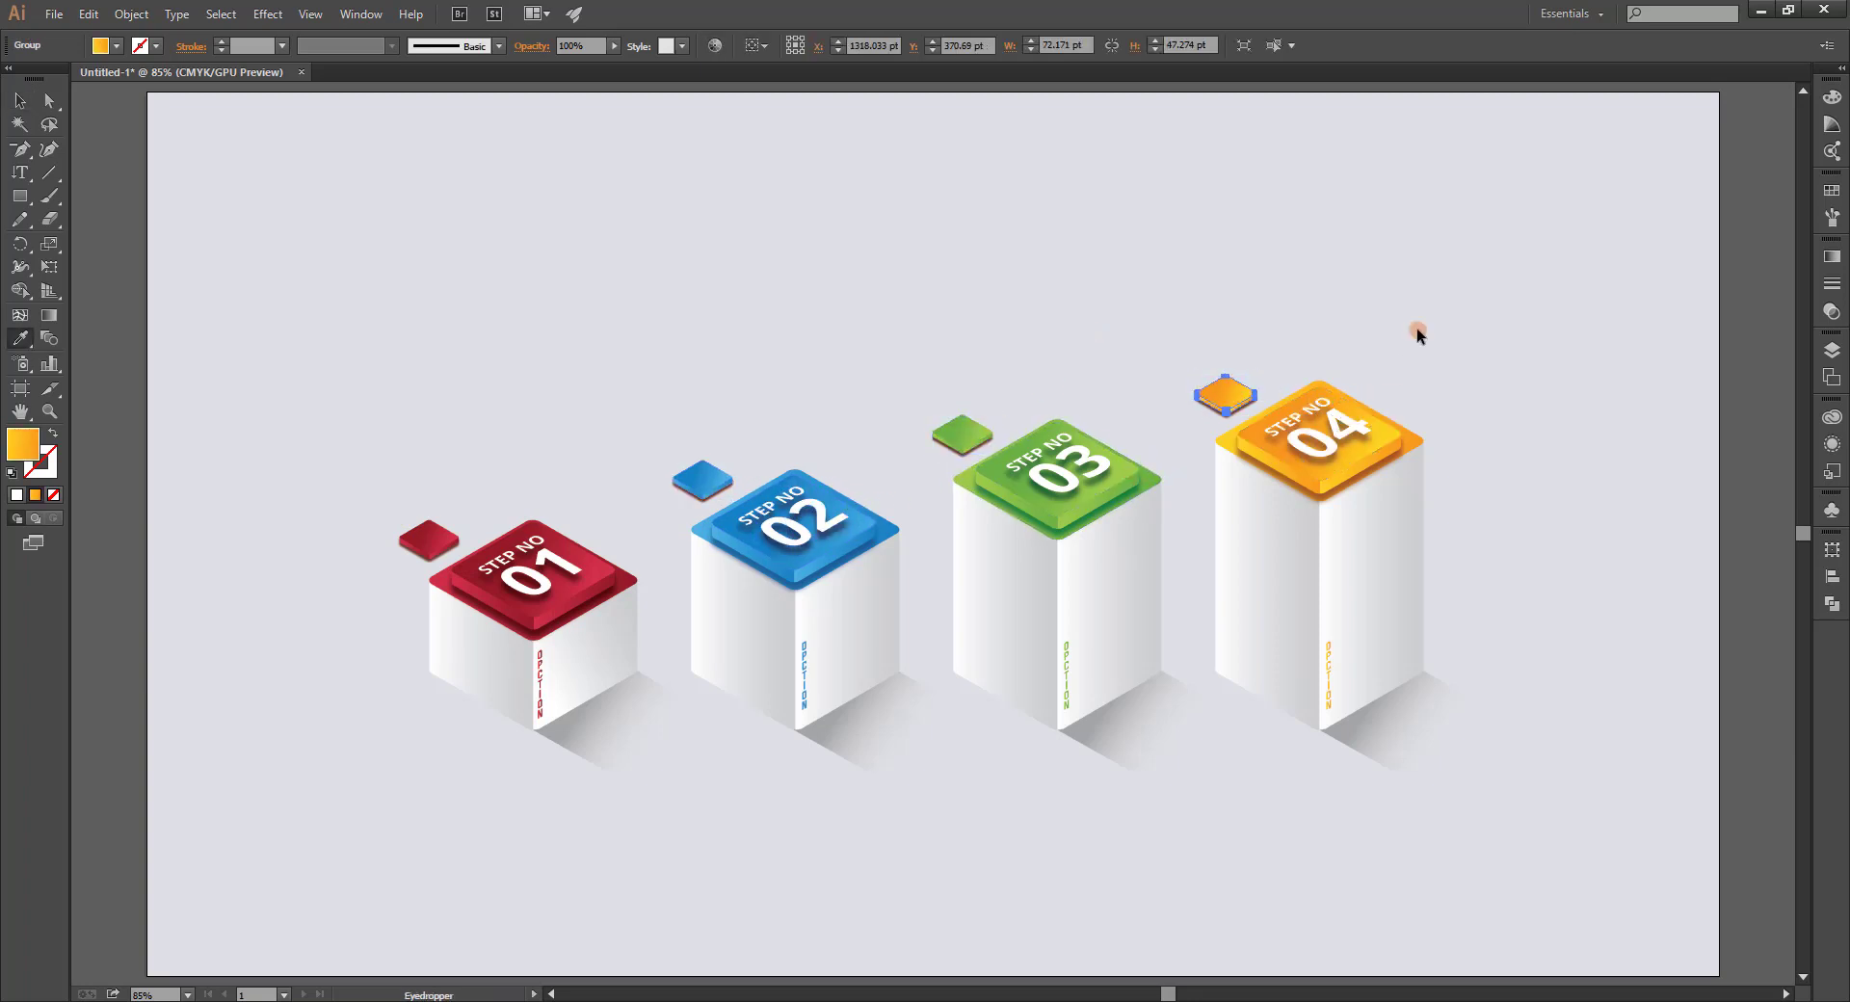
{"action": "left_click", "coordinate": [702, 479], "text": "ctrl"}
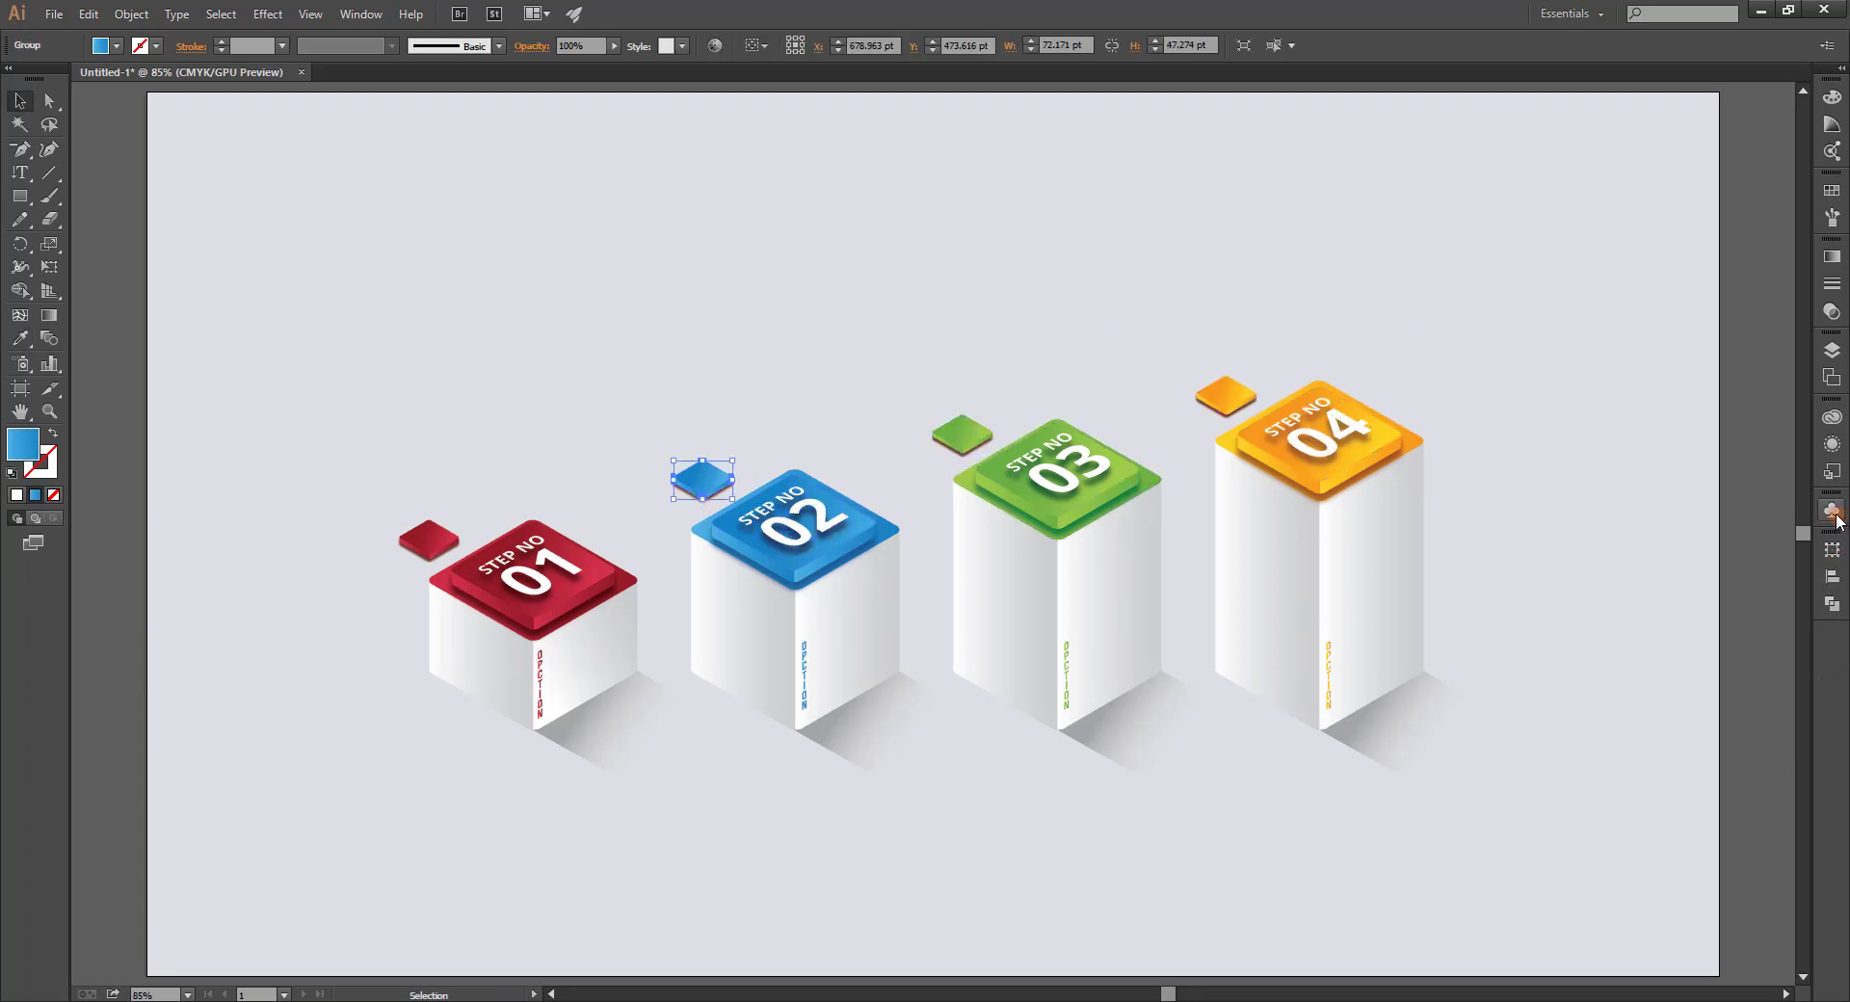
Change the blue plate's drop shadow colour to dark blue.
{"action": "left_click", "coordinate": [1832, 445]}
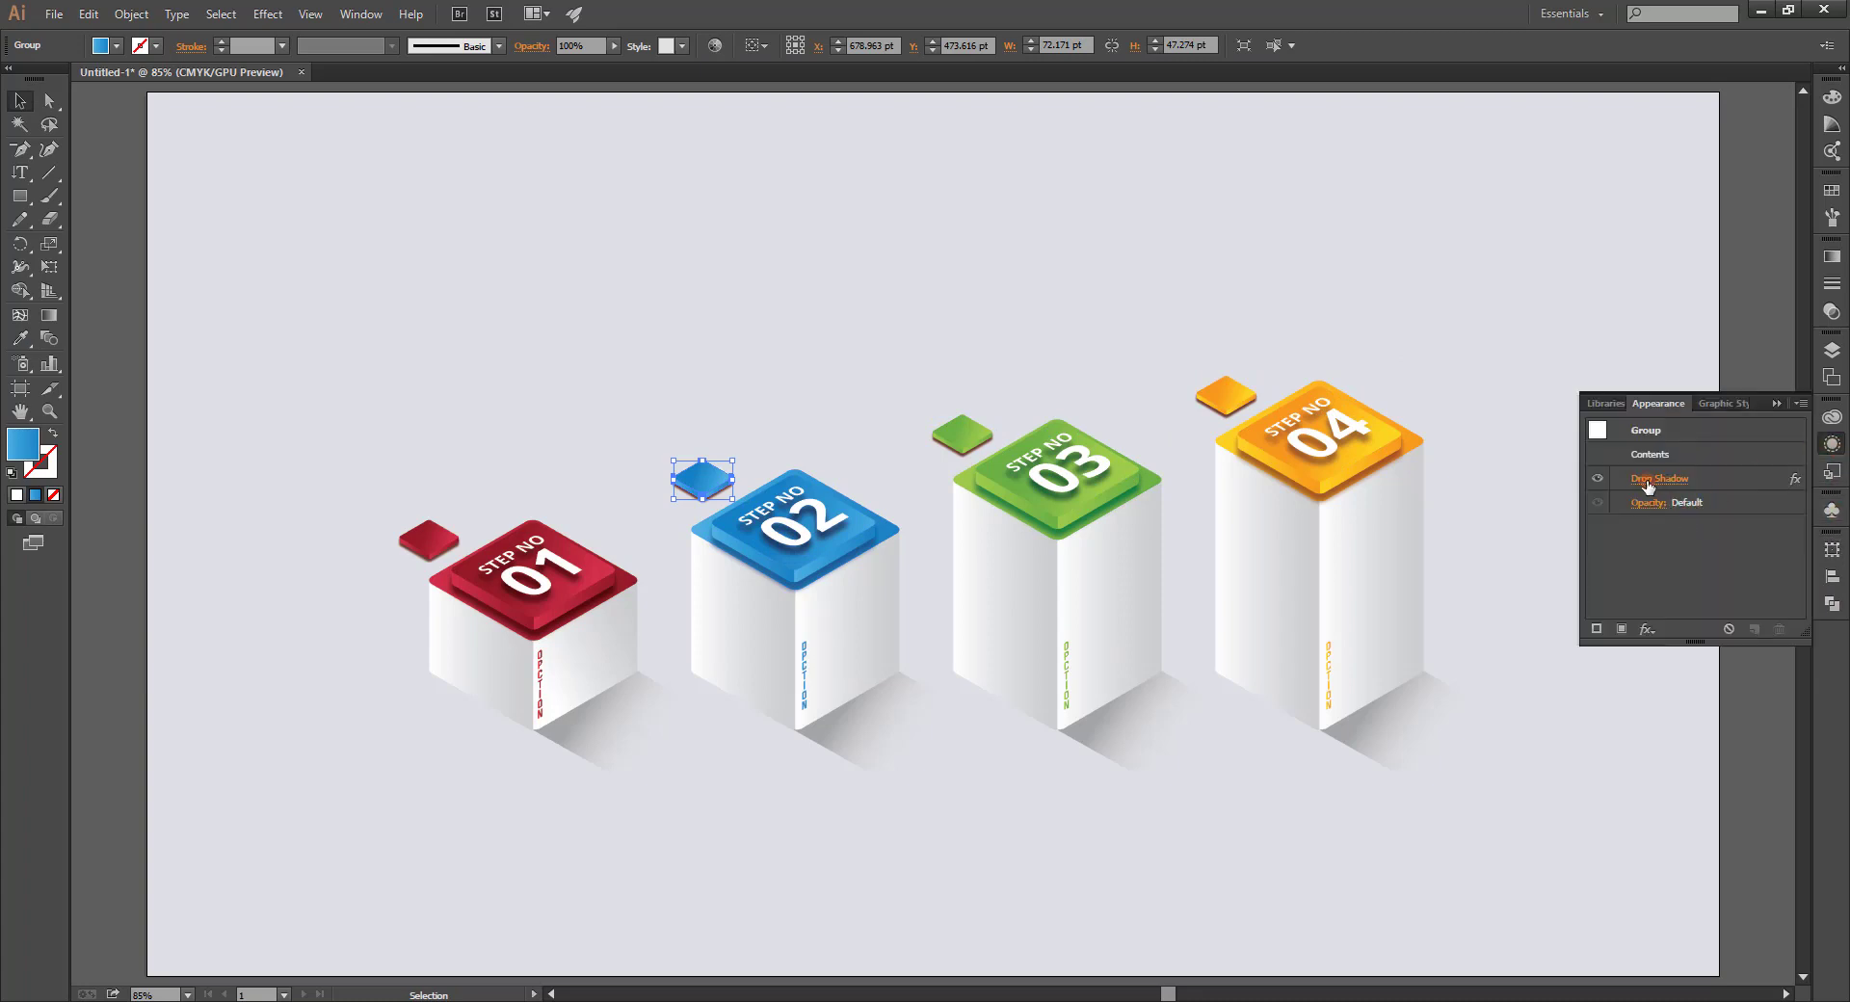
{"action": "left_click", "coordinate": [1648, 479]}
{"action": "left_click", "coordinate": [1579, 394]}
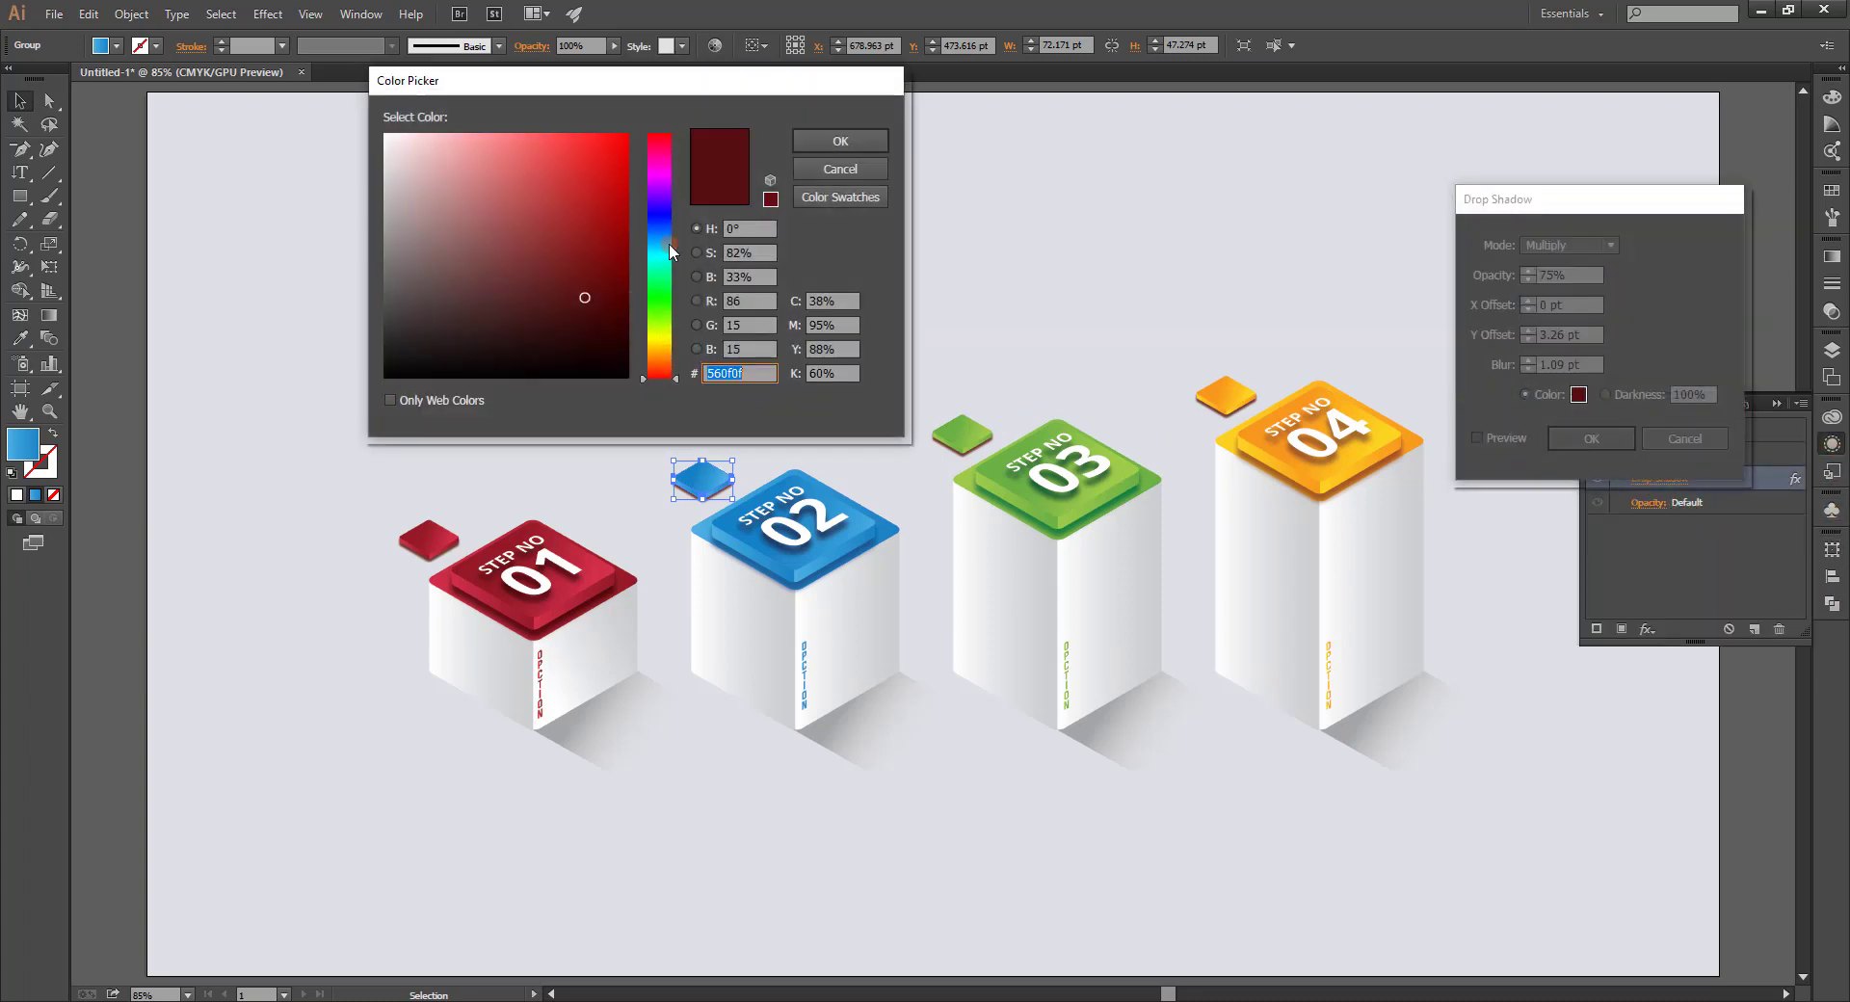
{"action": "left_click", "coordinate": [671, 252]}
{"action": "left_click", "coordinate": [840, 141]}
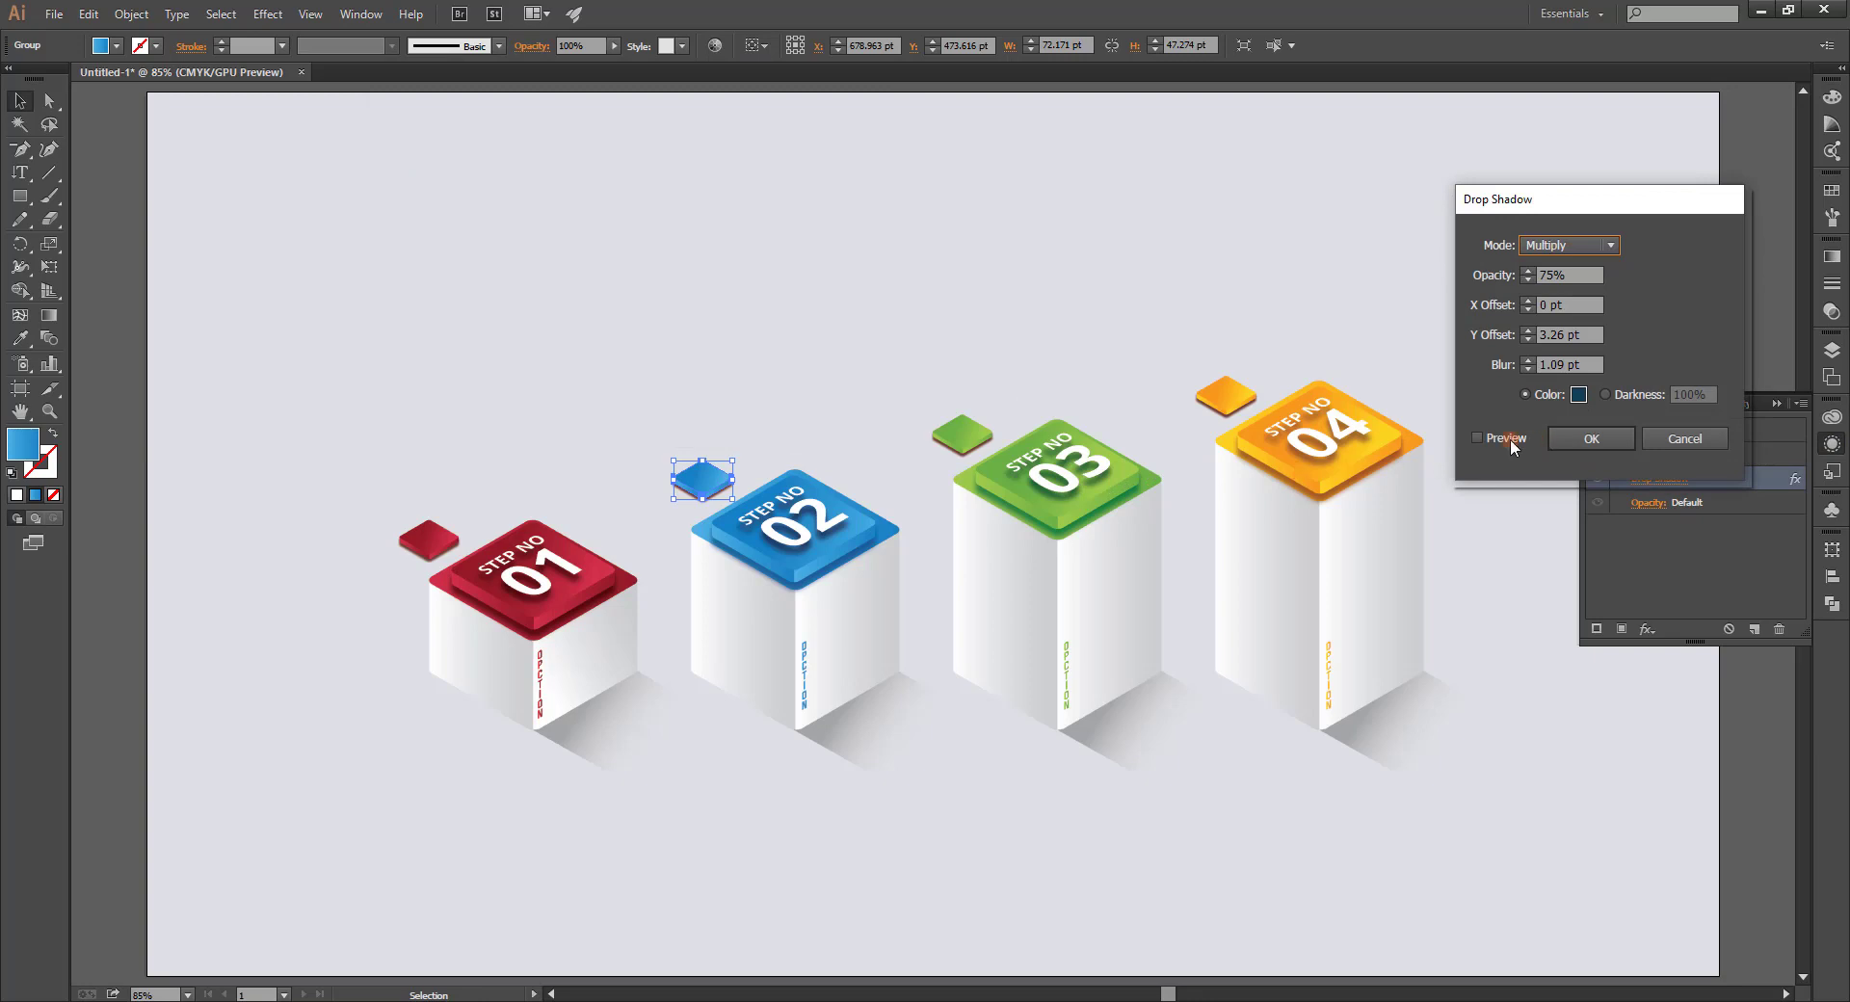
{"action": "left_click", "coordinate": [1570, 437]}
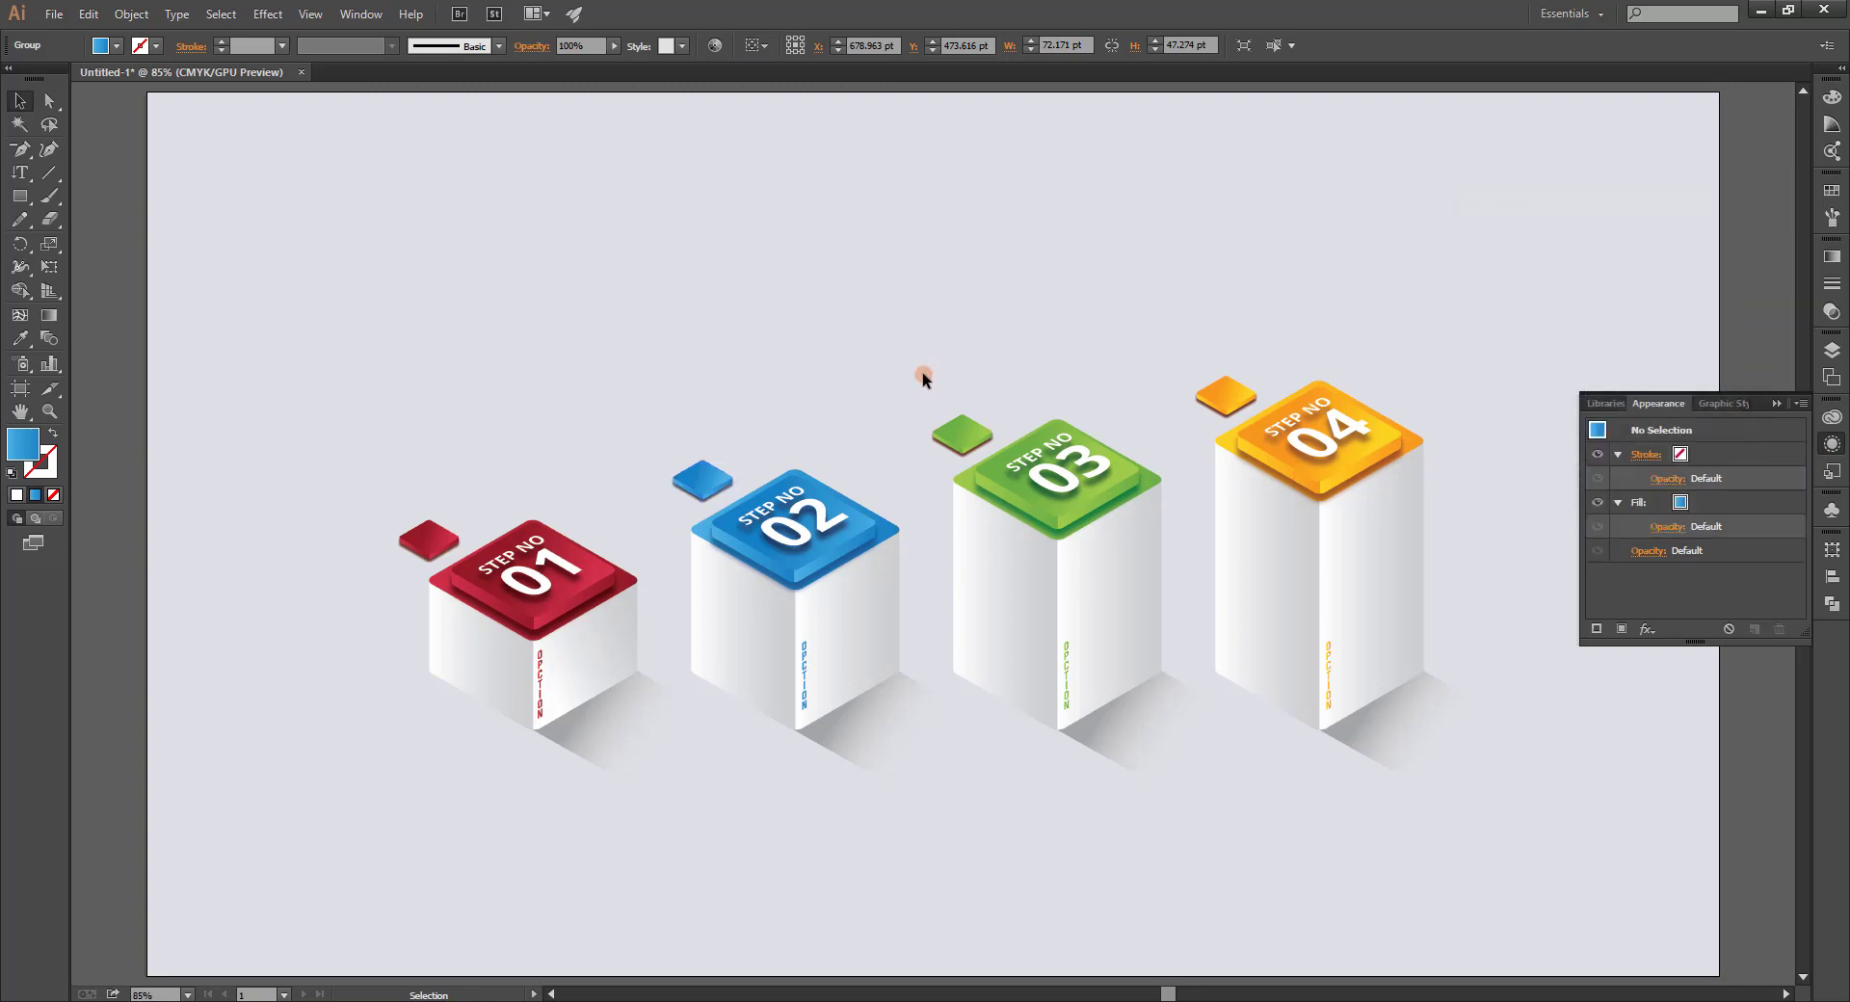
Change the green plate's drop shadow colour to dark green.
{"action": "left_click", "coordinate": [971, 424]}
{"action": "left_click", "coordinate": [1621, 478]}
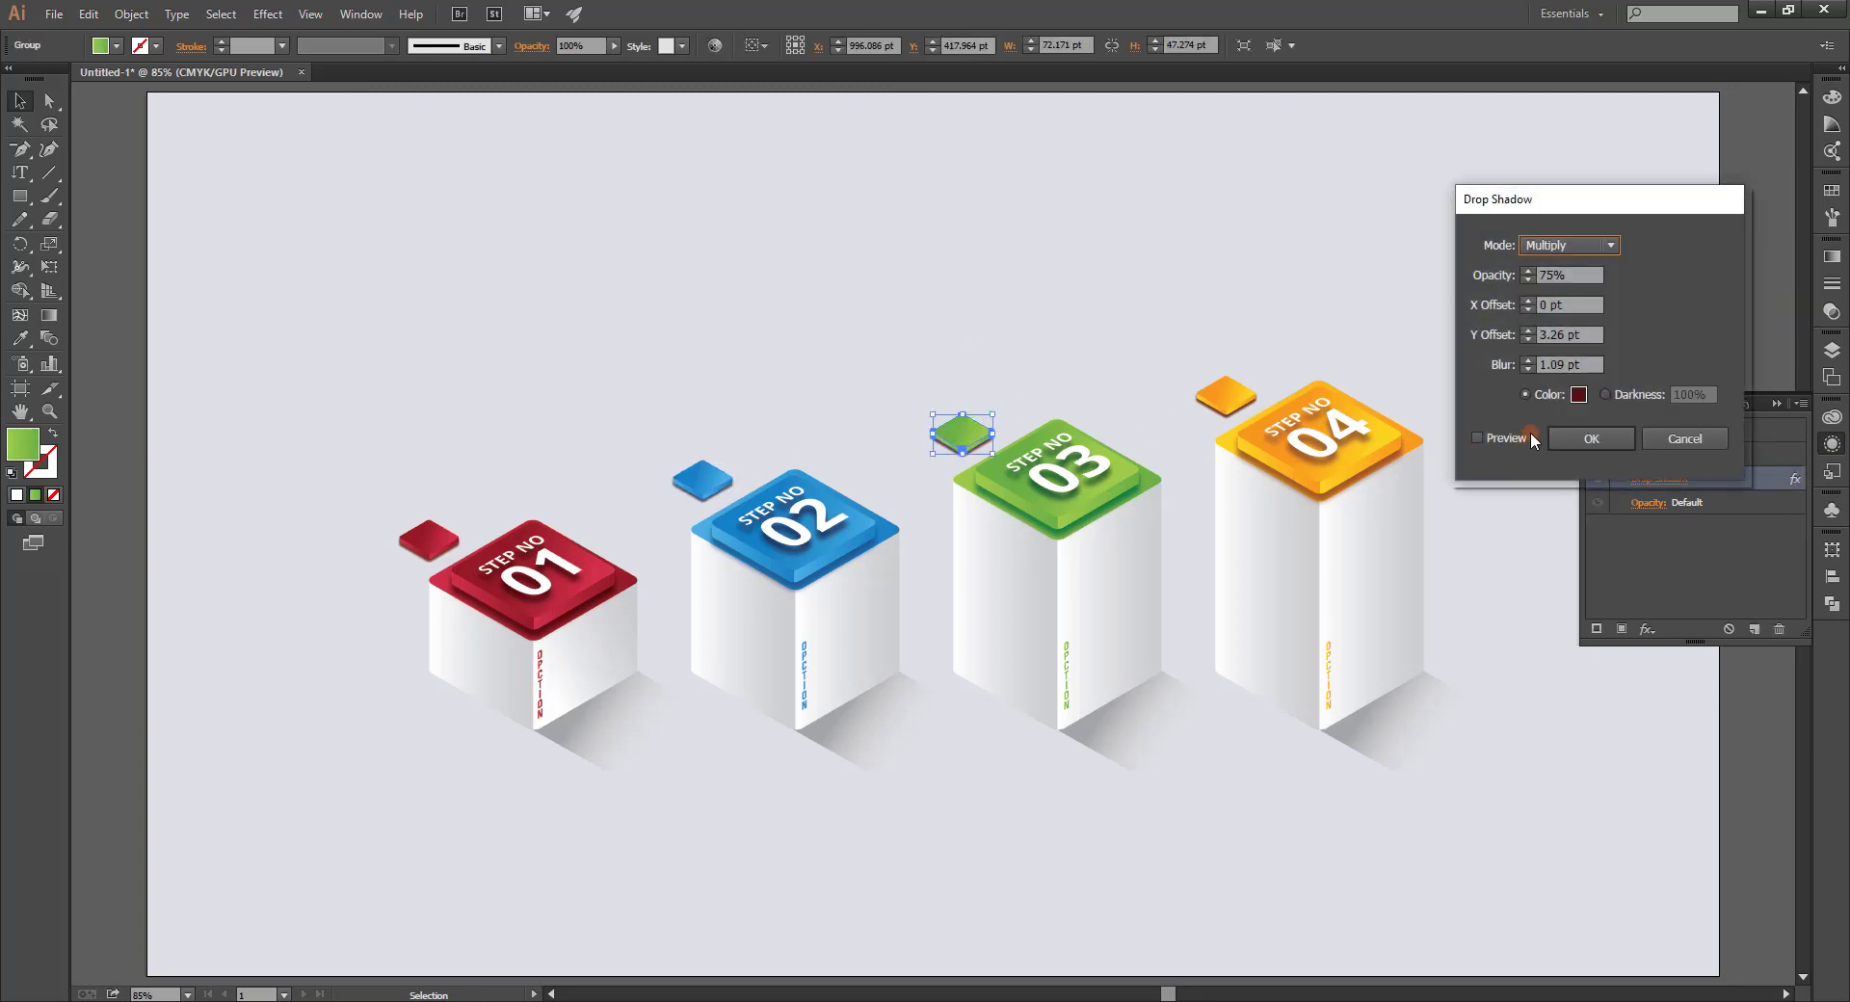
{"action": "left_click", "coordinate": [1578, 394]}
{"action": "left_click", "coordinate": [677, 300]}
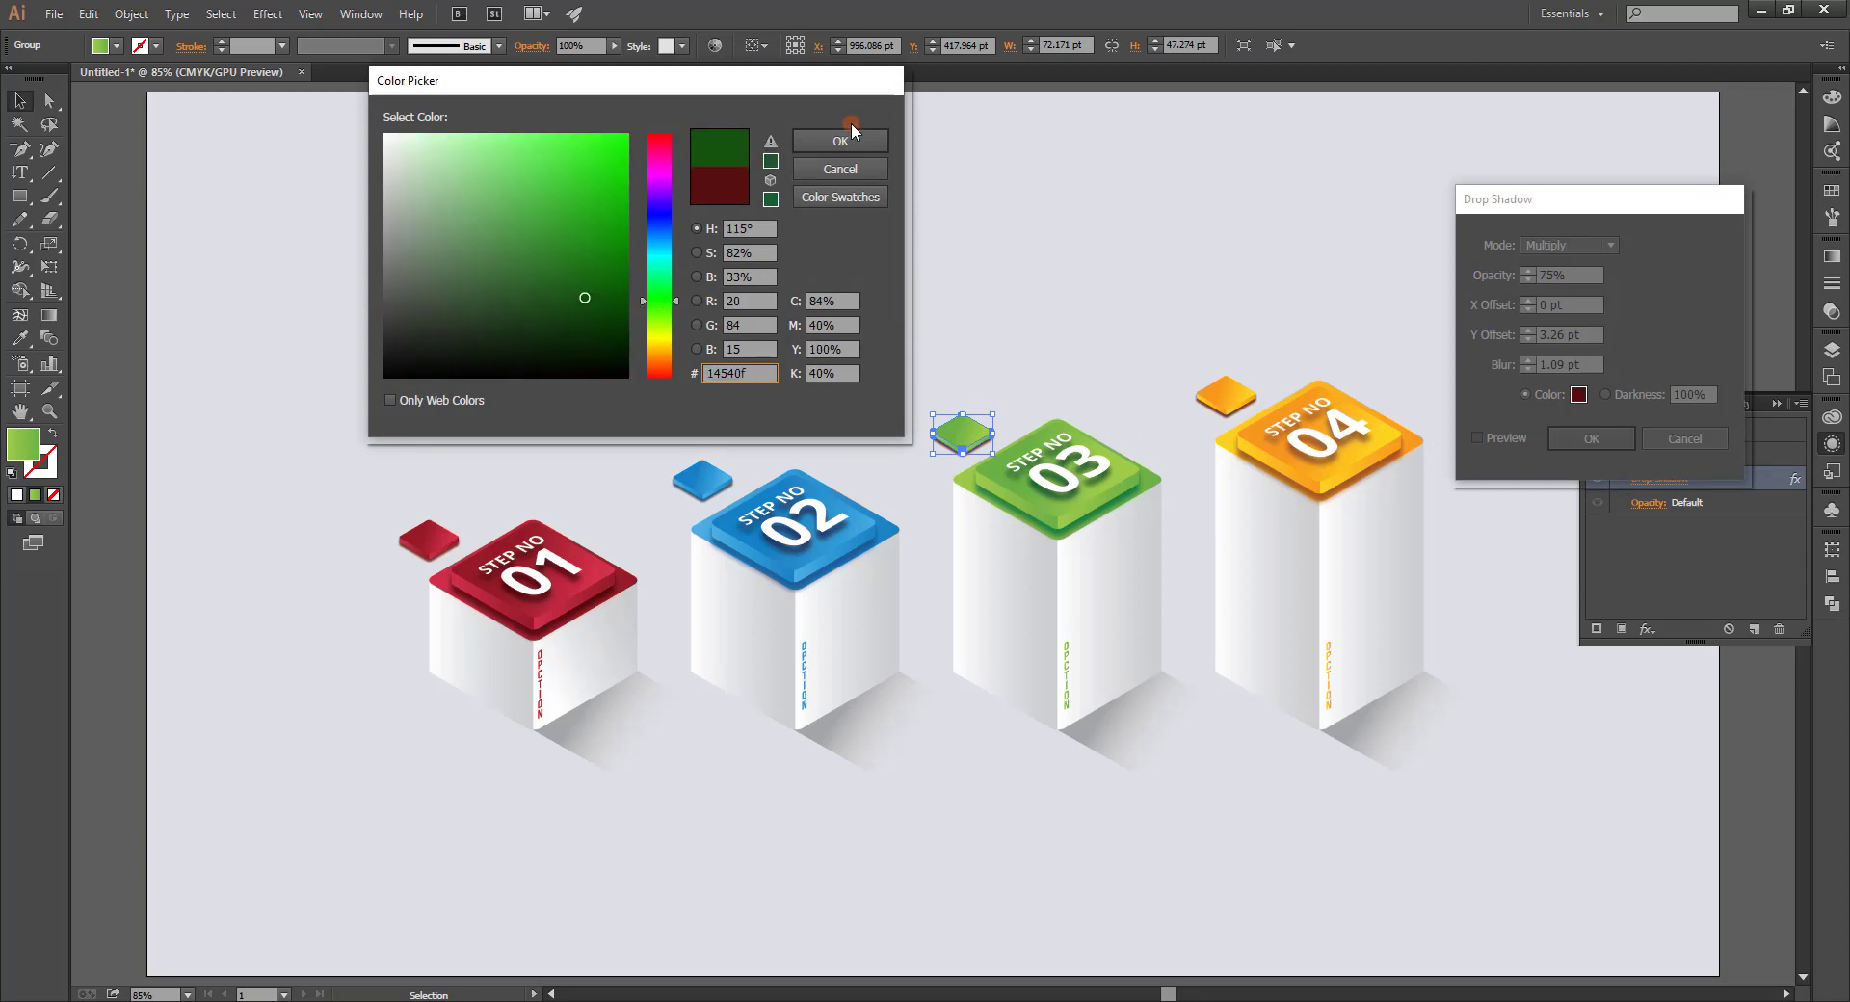
{"action": "left_click", "coordinate": [852, 132]}
{"action": "left_click", "coordinate": [1597, 438]}
Change the orange plate's drop shadow colour to brown, then pan left of the artboard.
{"action": "left_click", "coordinate": [1224, 395]}
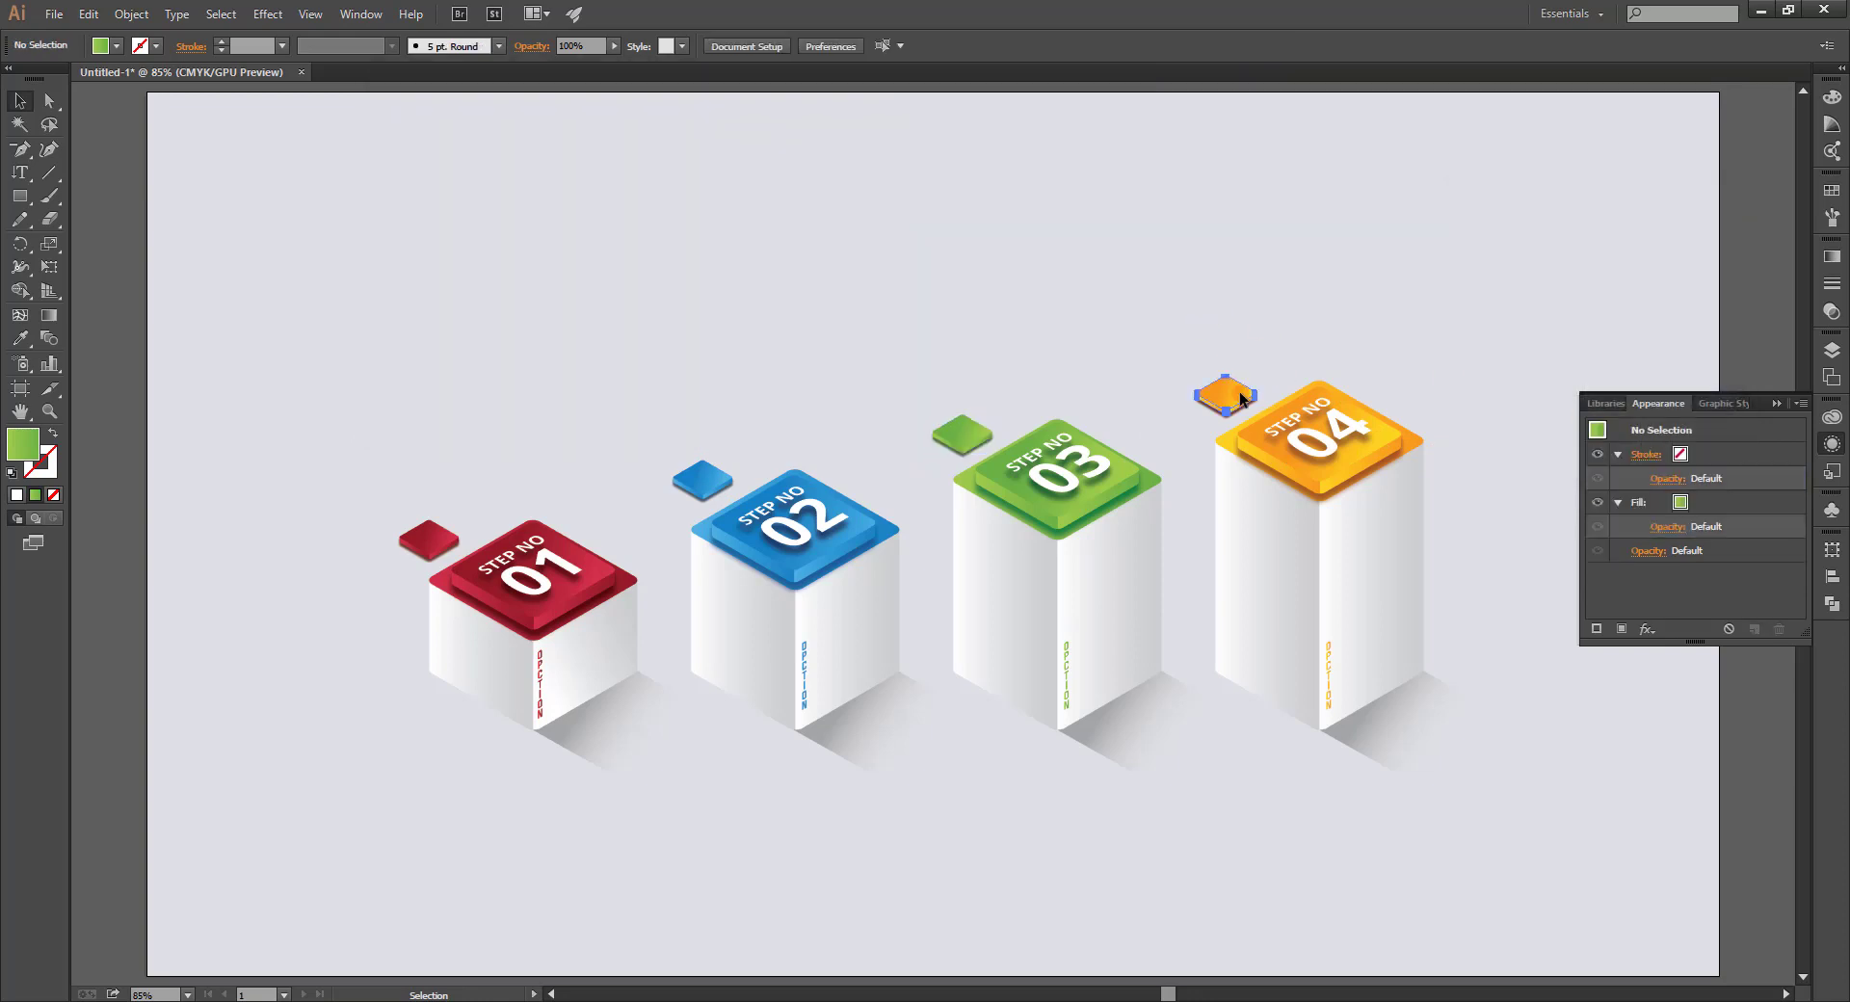
{"action": "left_click", "coordinate": [1624, 478]}
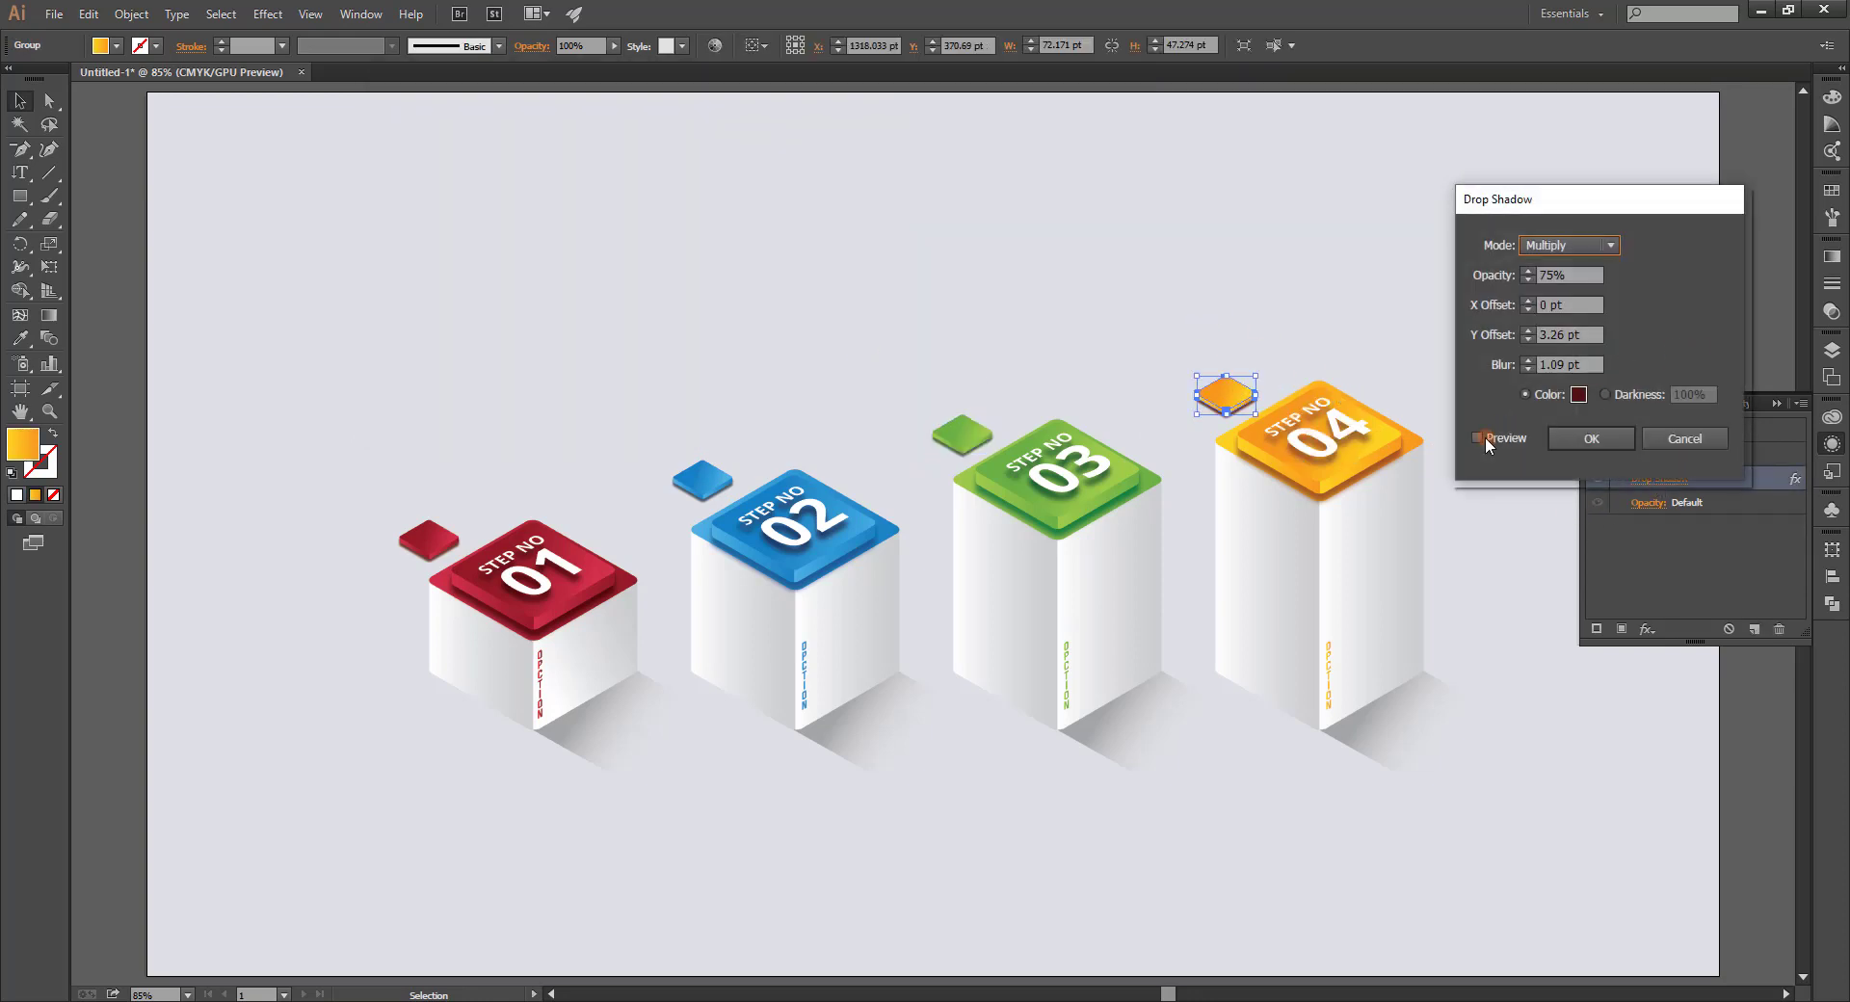
{"action": "left_click", "coordinate": [1576, 394]}
{"action": "left_click_drag", "start_coordinate": [658, 367], "coordinate": [659, 328]}
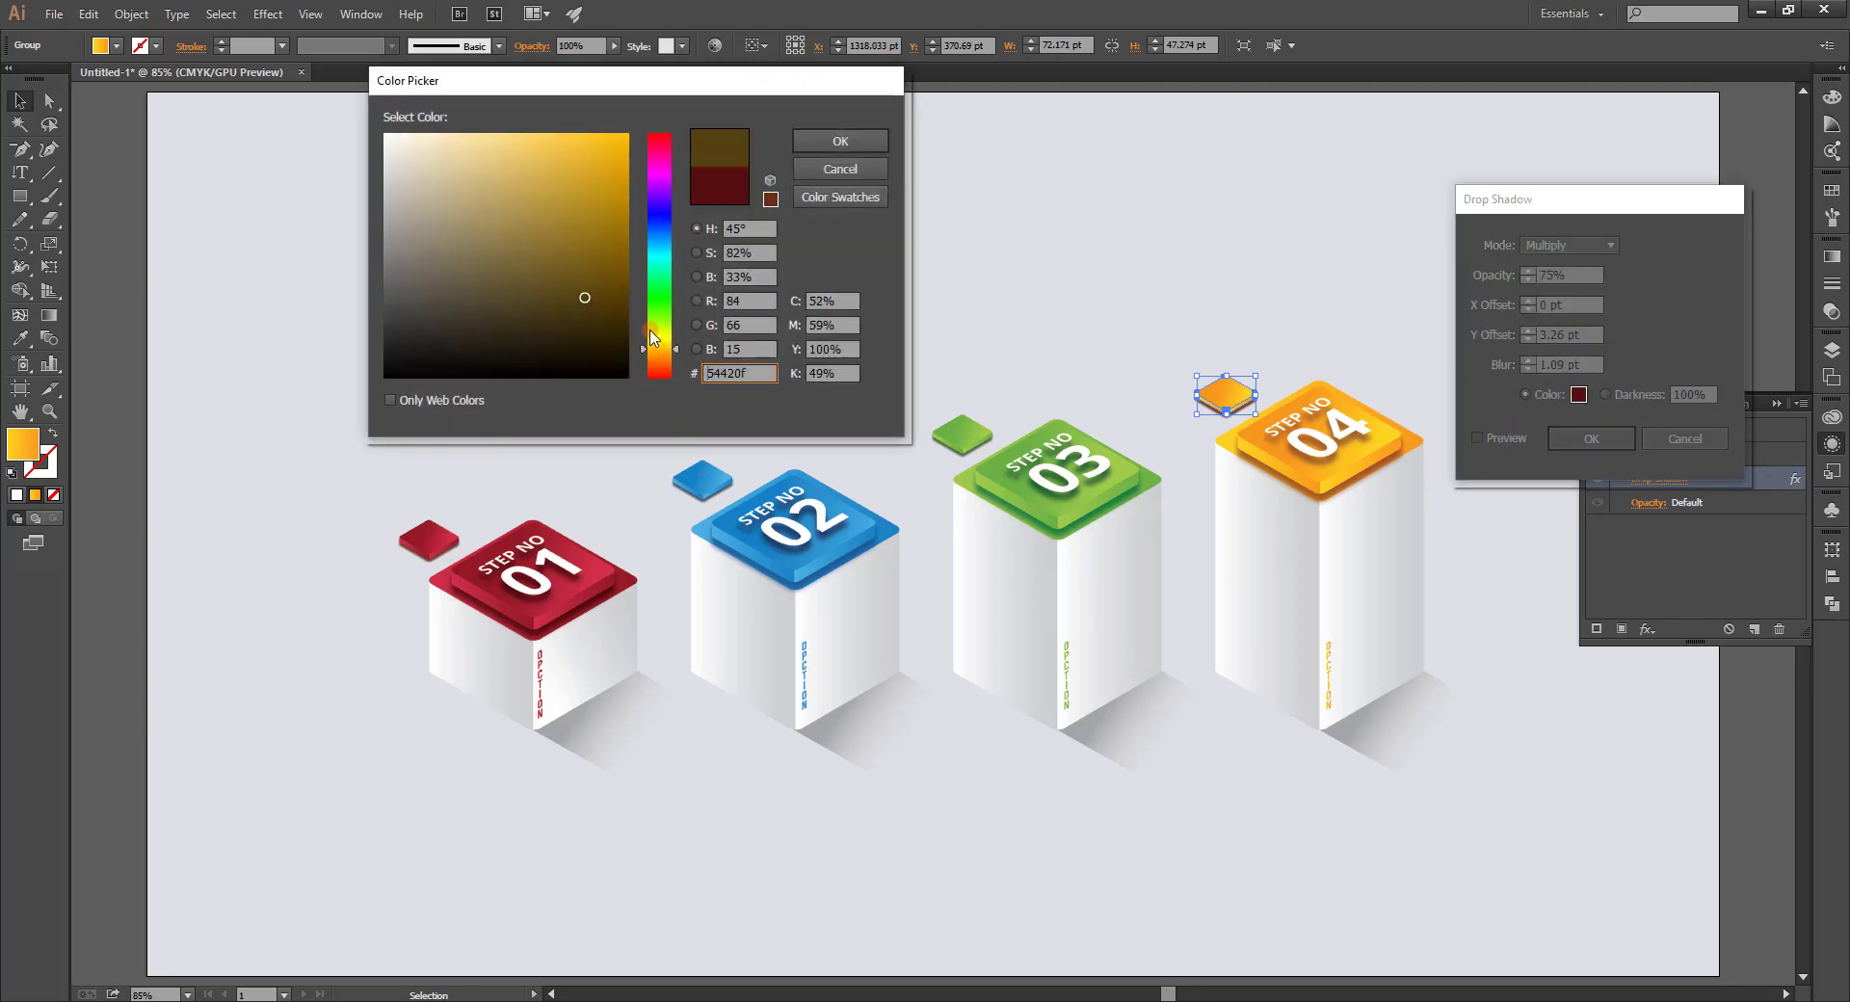
{"action": "left_click", "coordinate": [617, 263]}
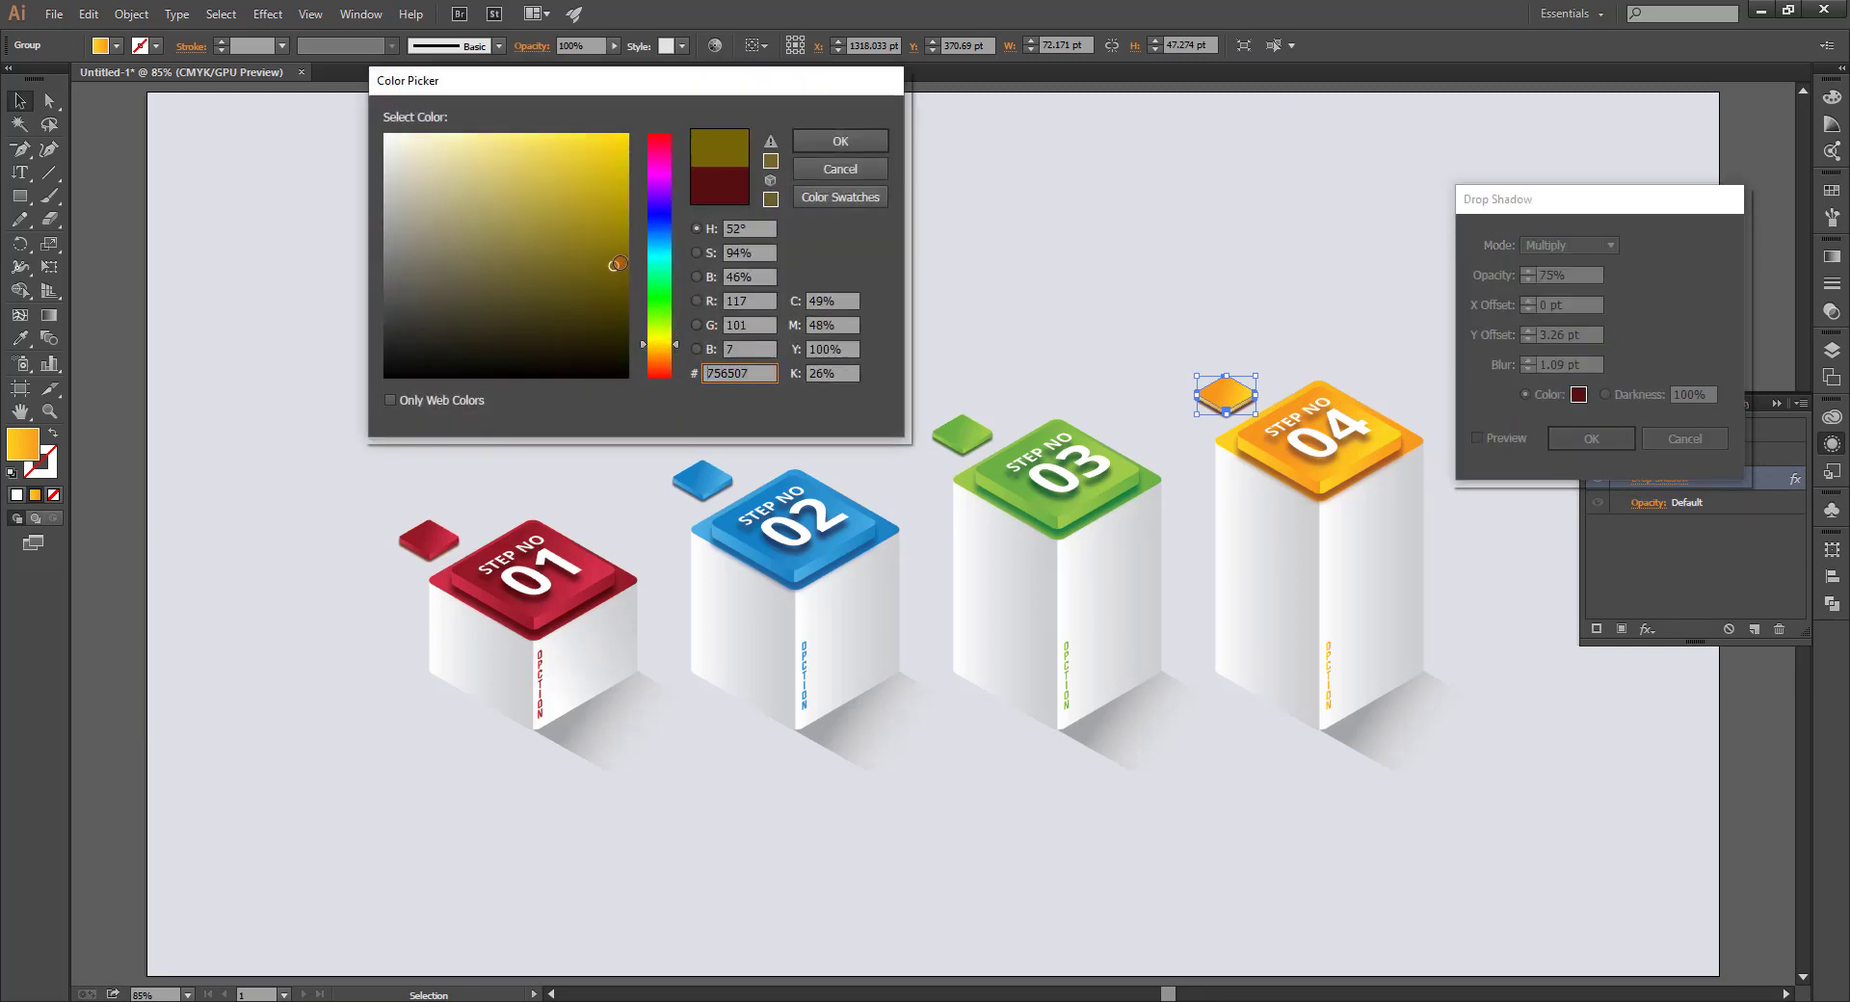
{"action": "left_click", "coordinate": [660, 351]}
{"action": "left_click", "coordinate": [840, 141]}
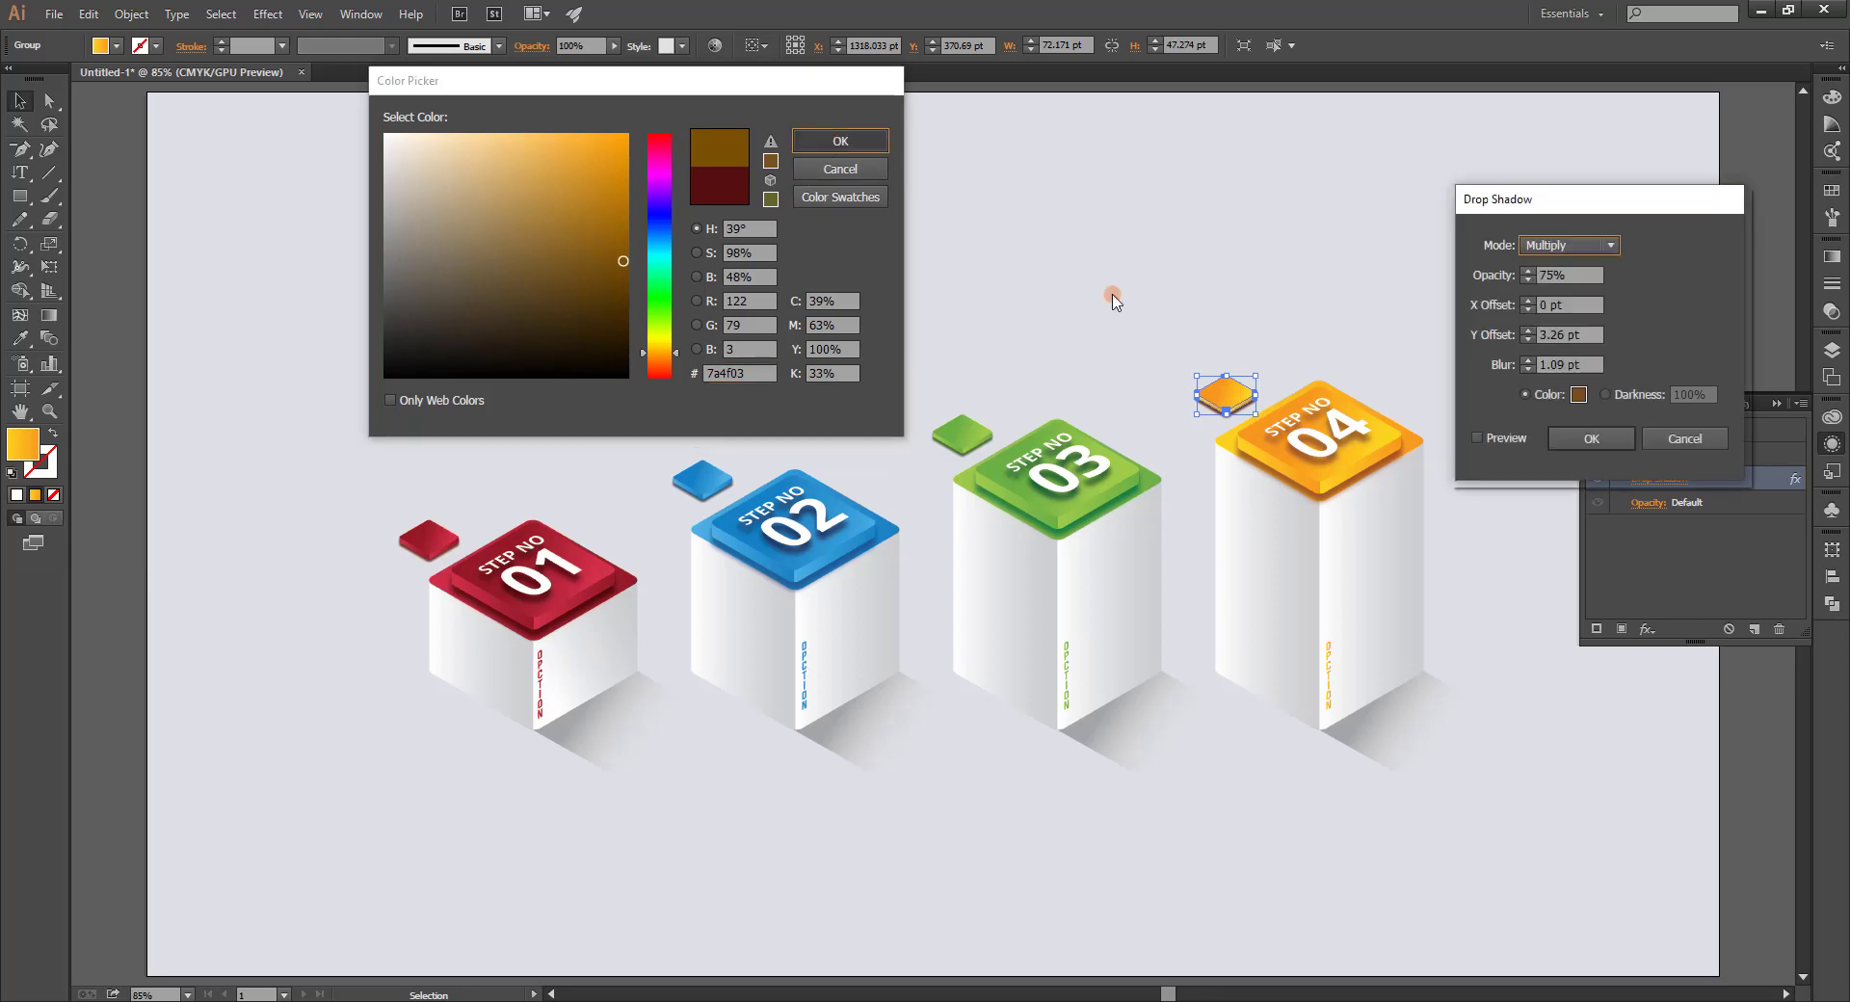
{"action": "left_click", "coordinate": [1639, 440]}
{"action": "left_click", "coordinate": [1214, 283]}
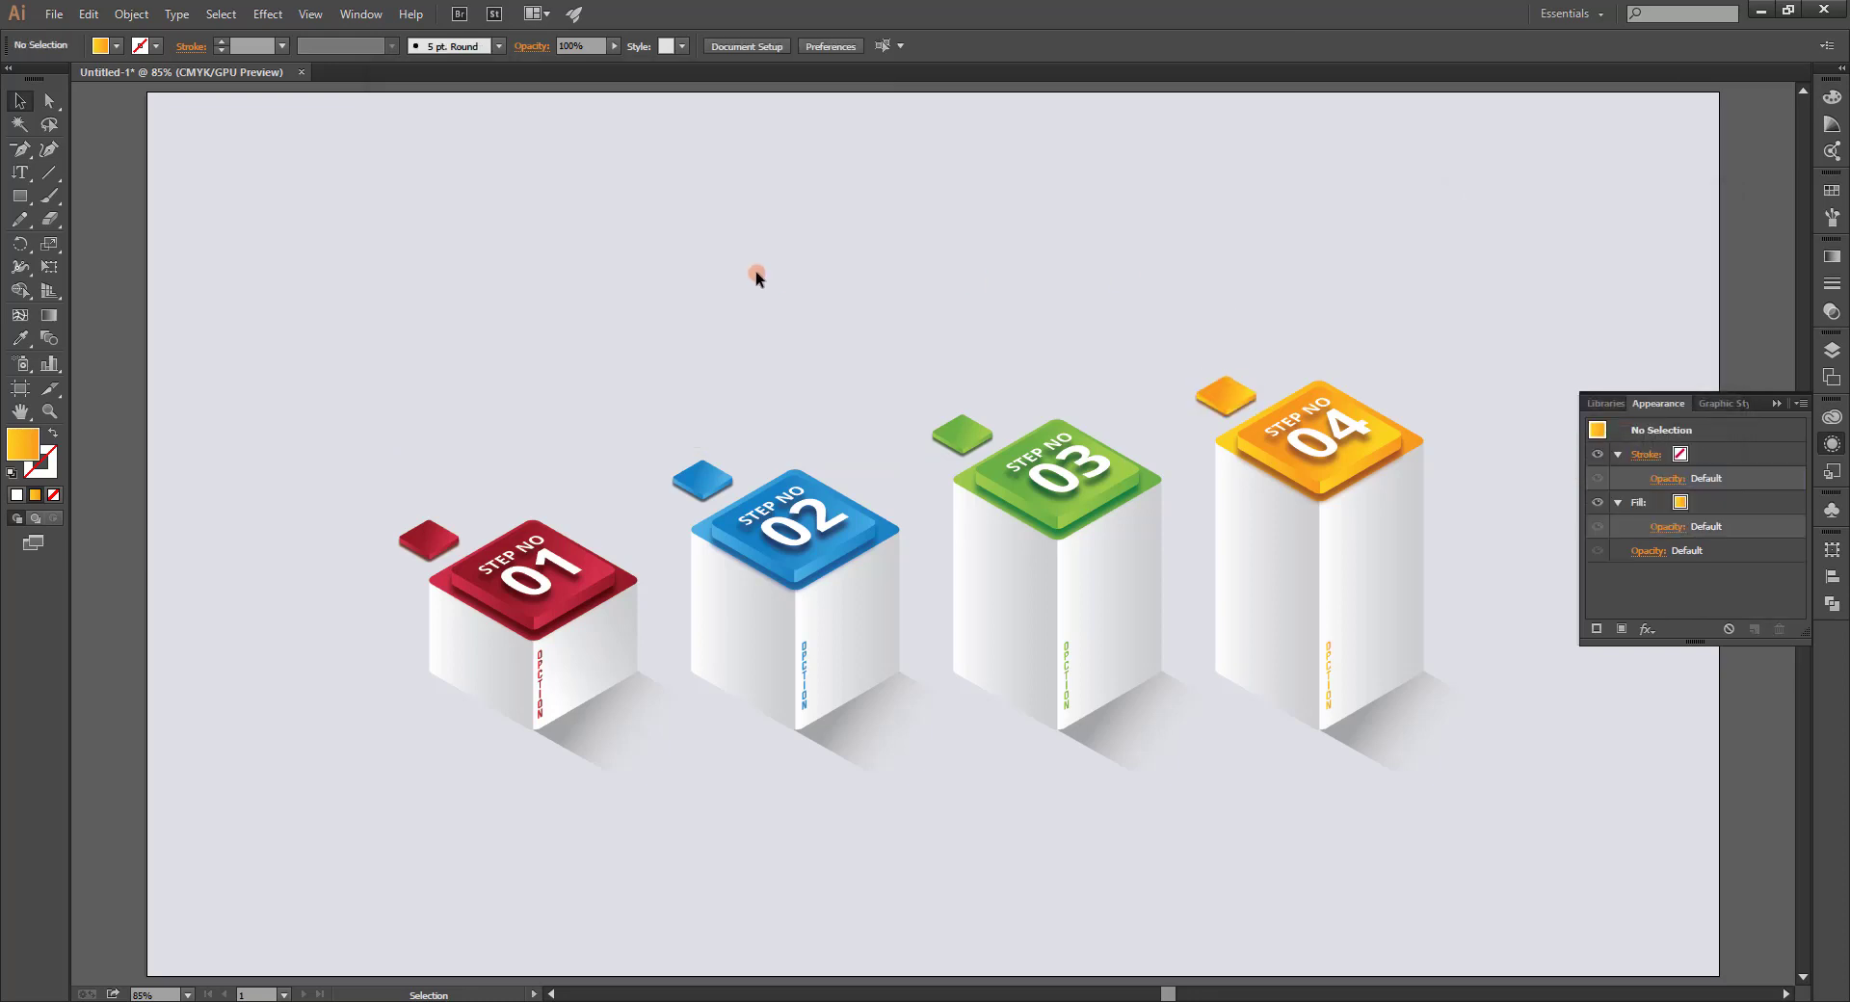
{"action": "left_click_drag", "start_coordinate": [755, 276], "coordinate": [931, 307]}
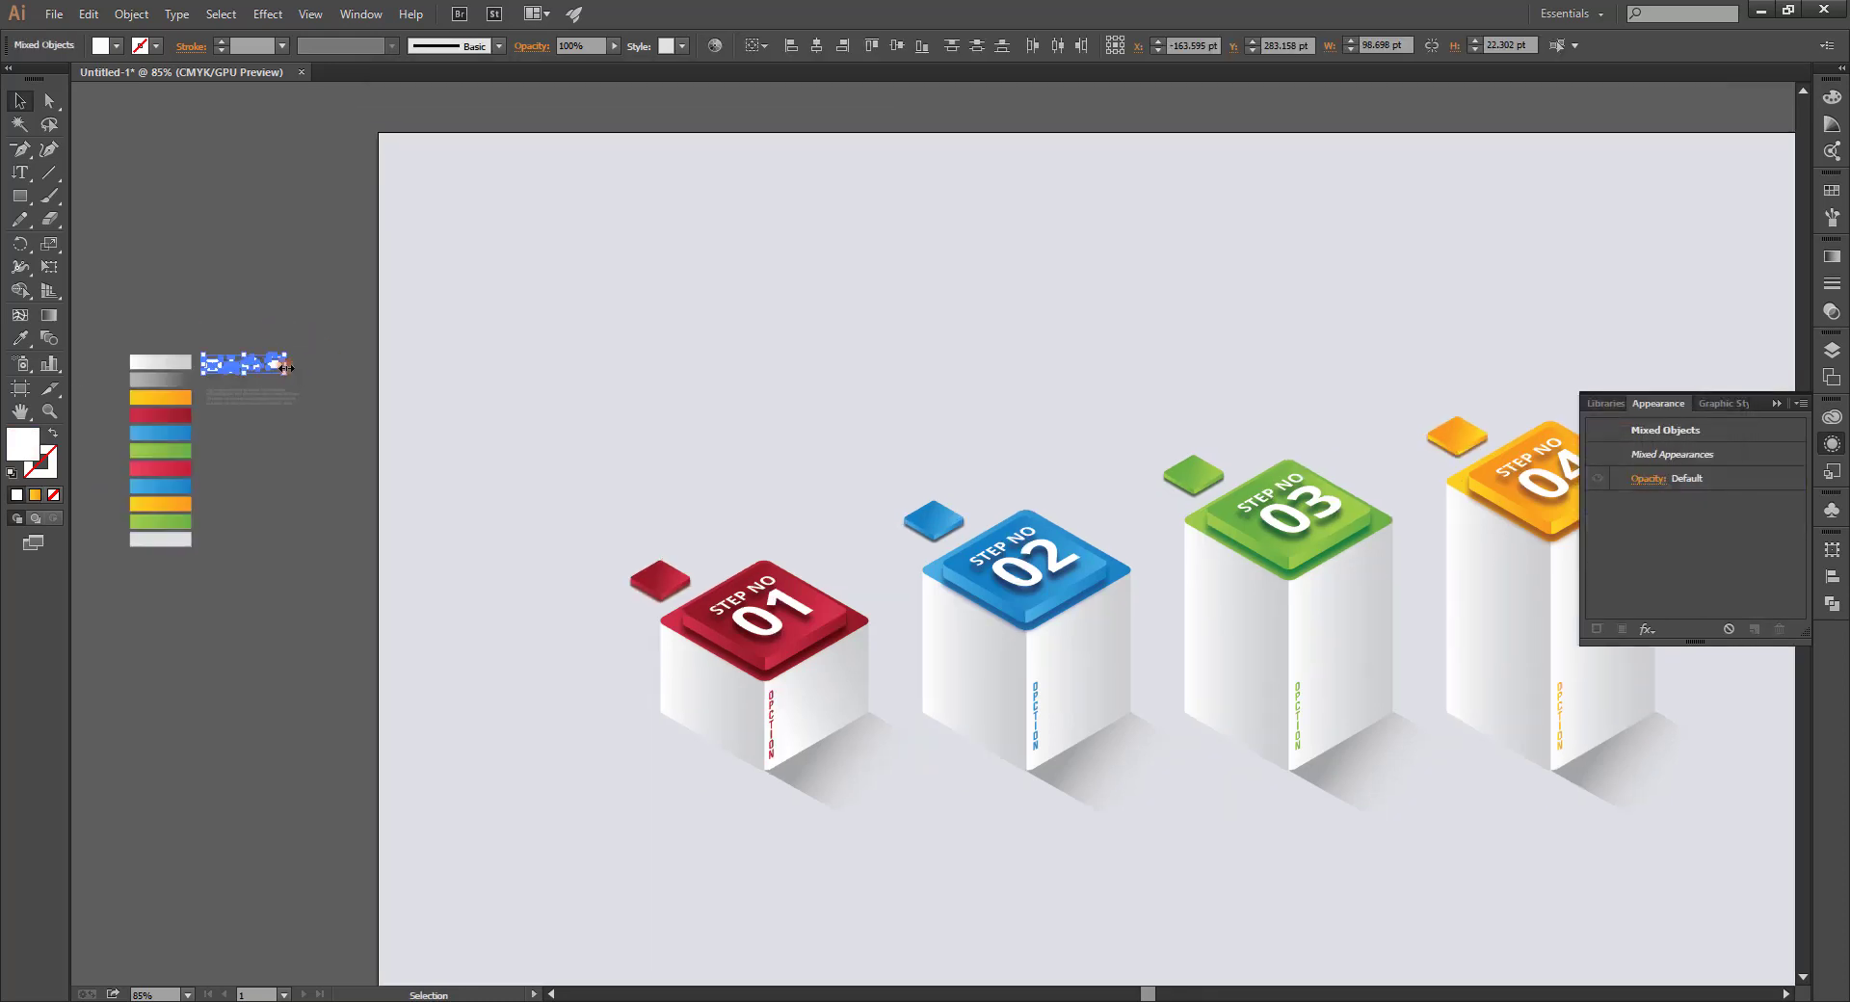
Bring the row of white icons to the front and enlarge them slightly.
{"action": "left_click_drag", "start_coordinate": [241, 363], "coordinate": [665, 463]}
{"action": "right_click", "coordinate": [717, 443]}
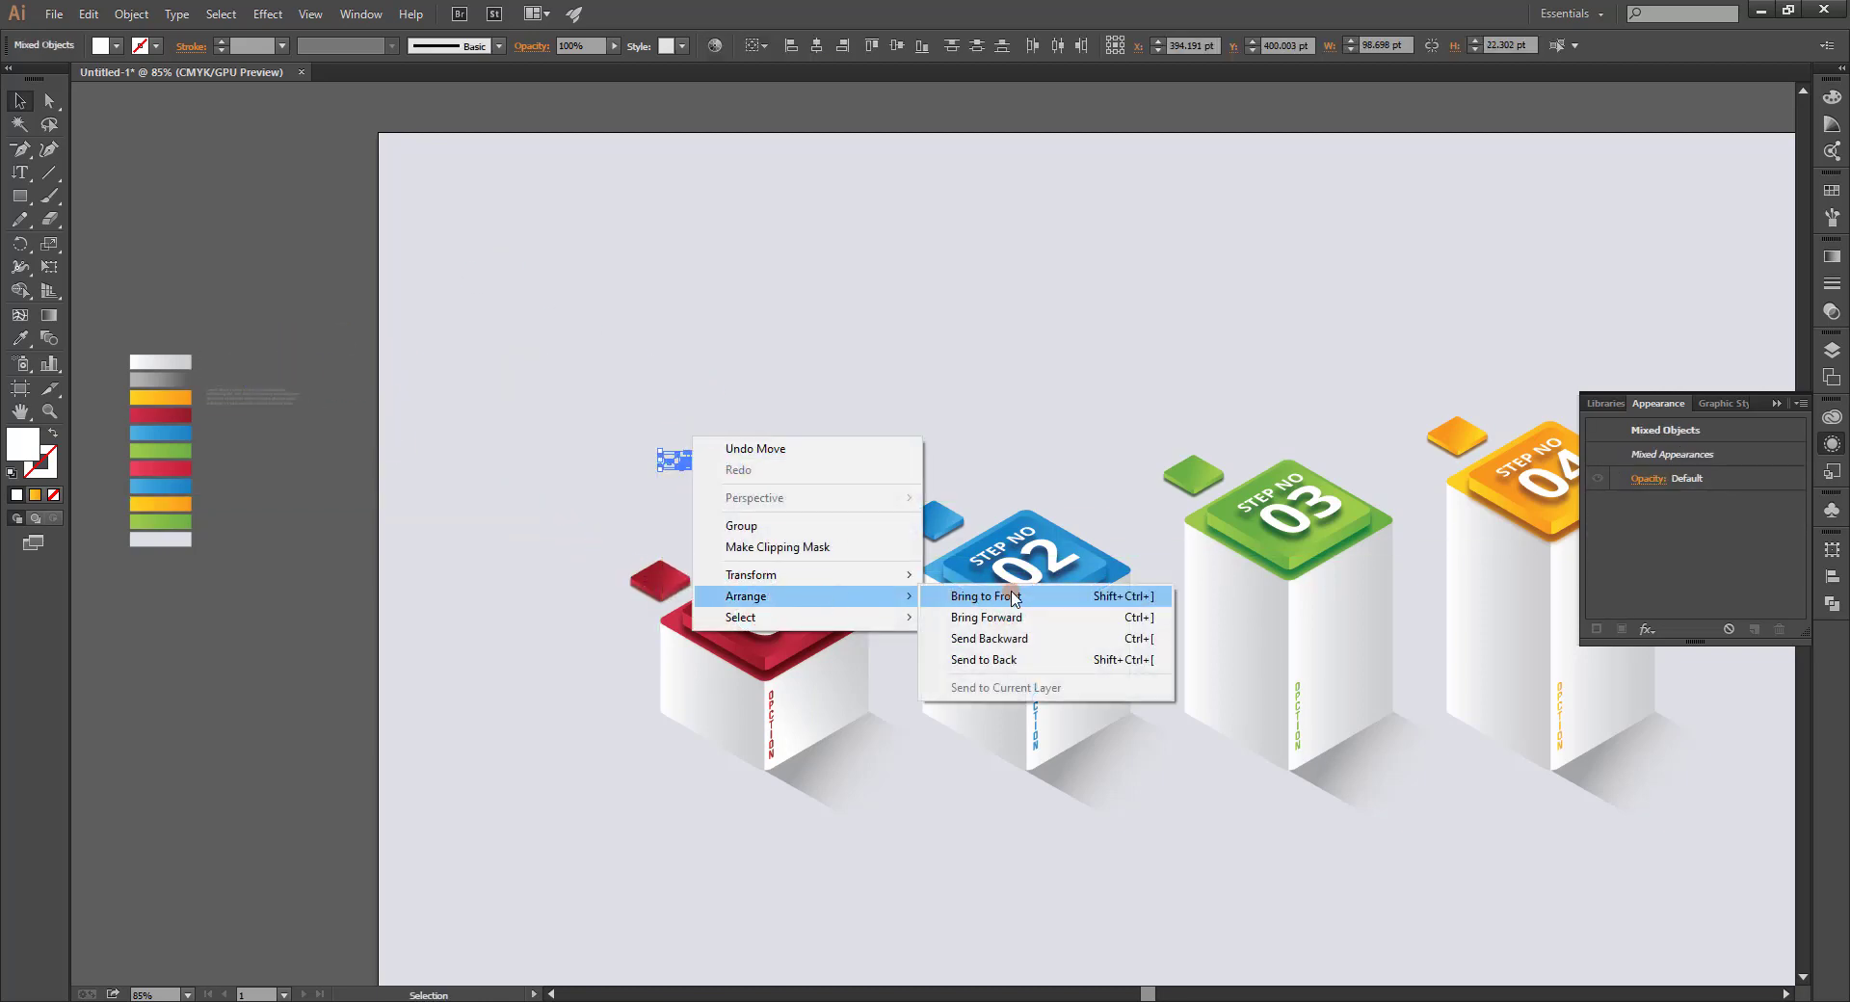
{"action": "left_click", "coordinate": [1007, 590]}
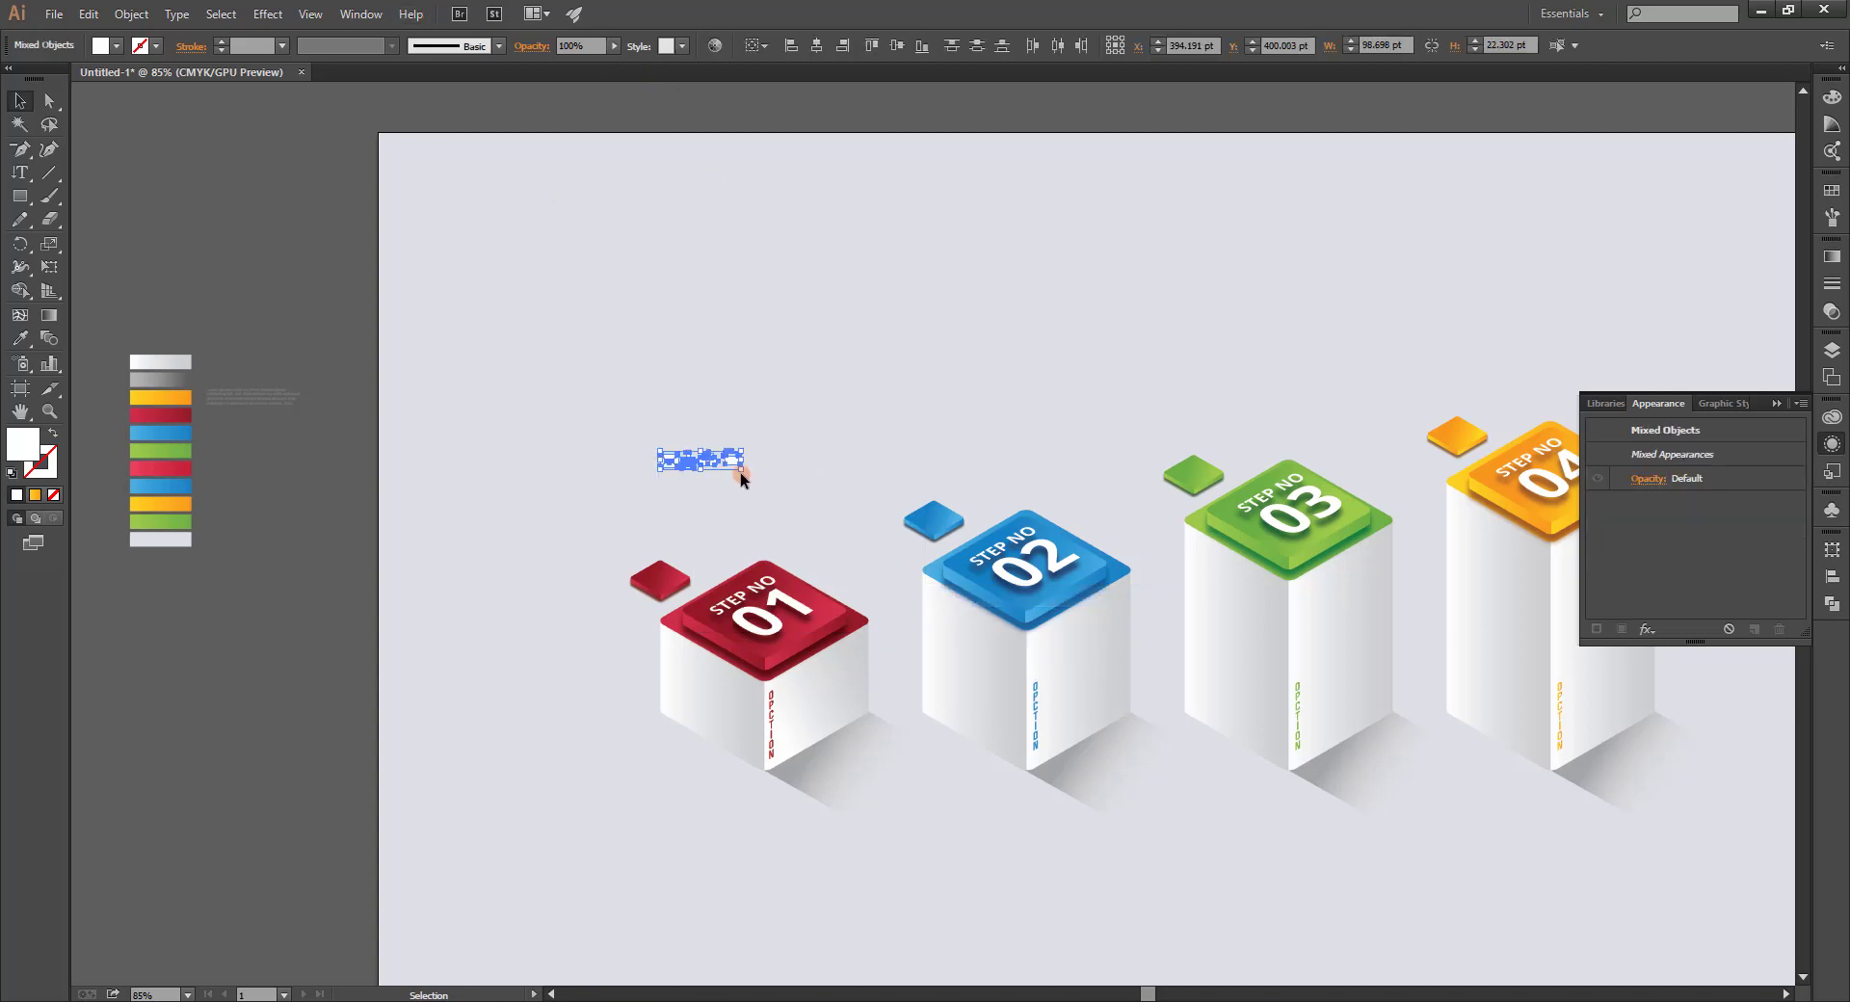
{"action": "left_click_drag", "start_coordinate": [744, 470], "coordinate": [755, 473]}
Apply a 3D Rotate effect with Isometric Top position to the icons.
{"action": "left_click", "coordinate": [268, 14]}
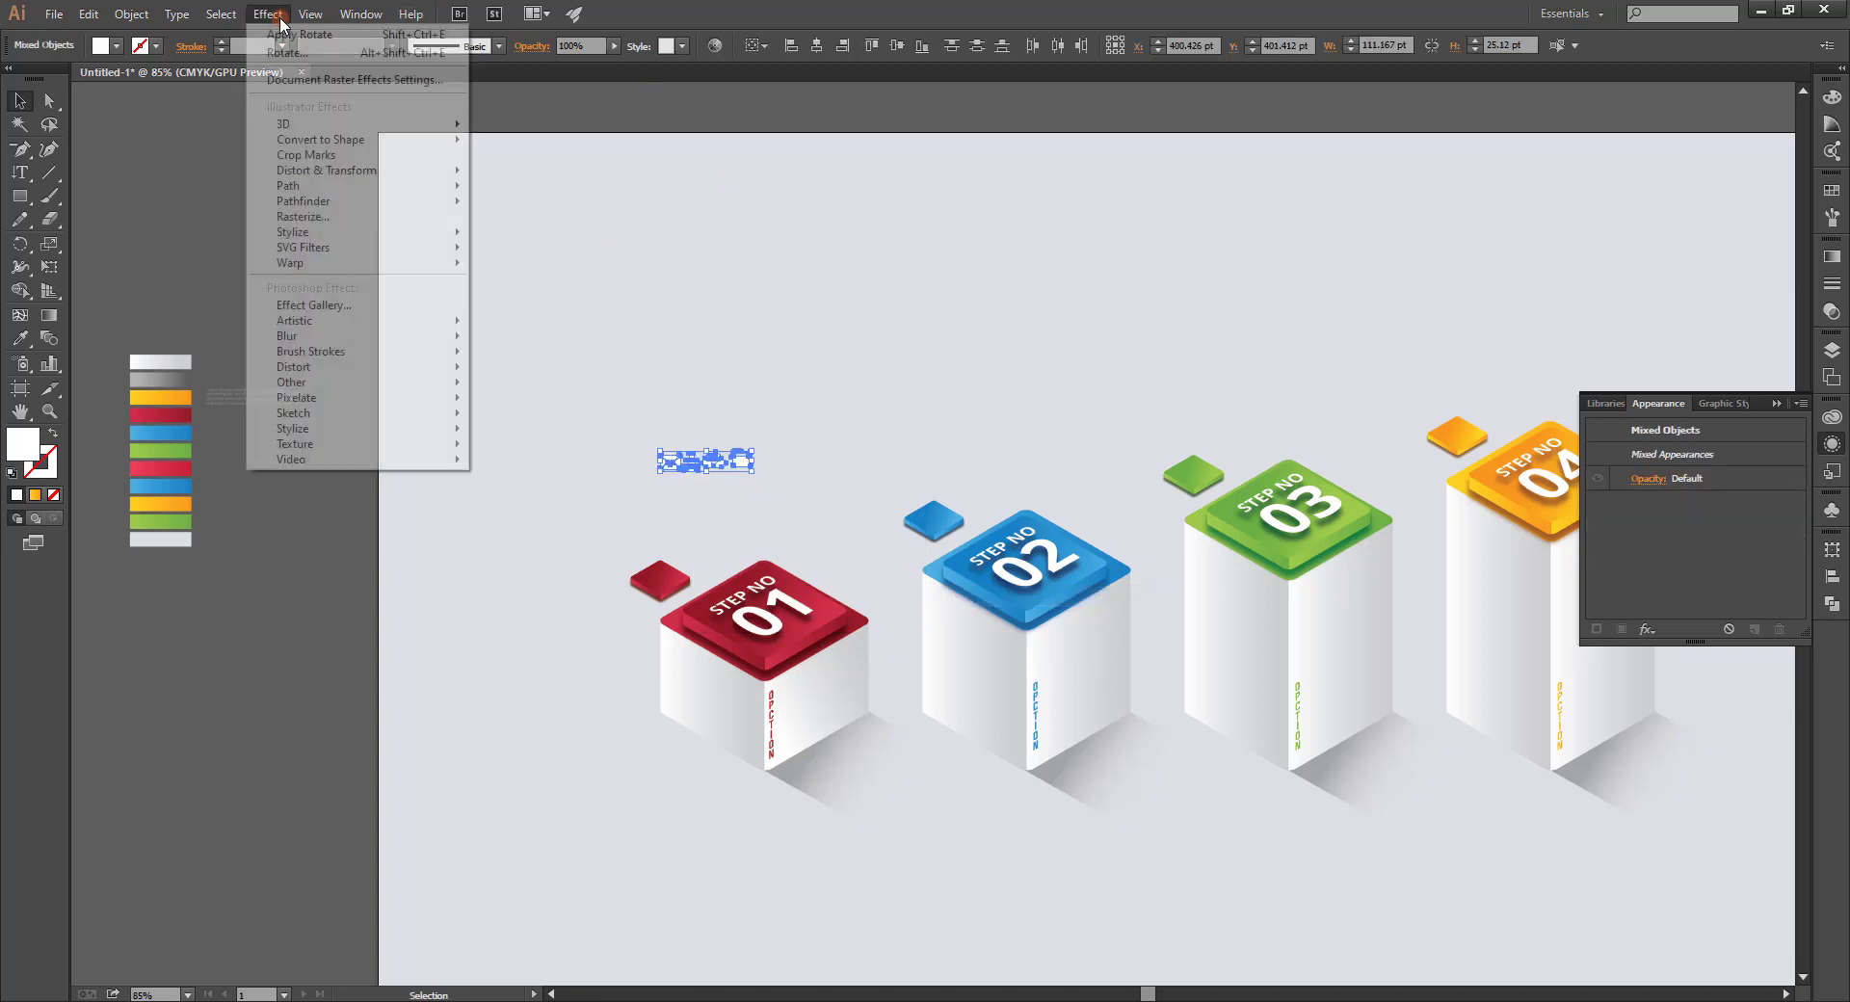
{"action": "mouse_move", "coordinate": [356, 124]}
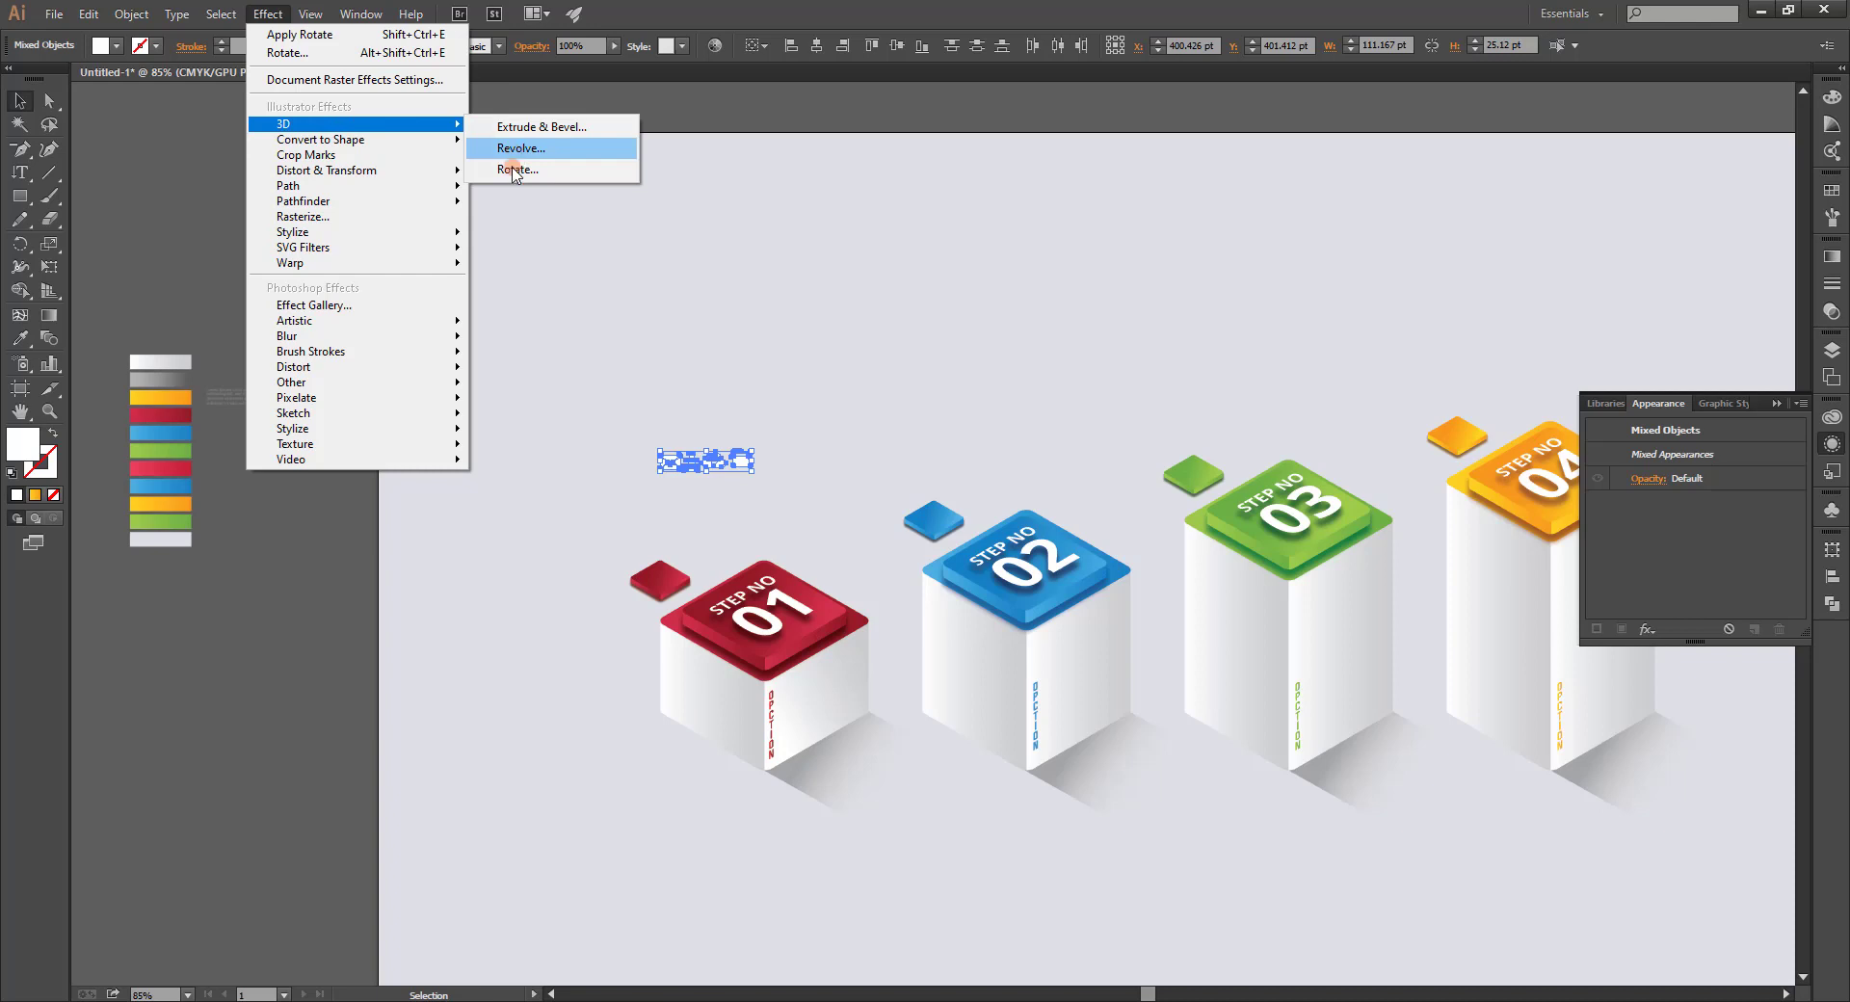
{"action": "left_click", "coordinate": [513, 170]}
{"action": "left_click", "coordinate": [1016, 461]}
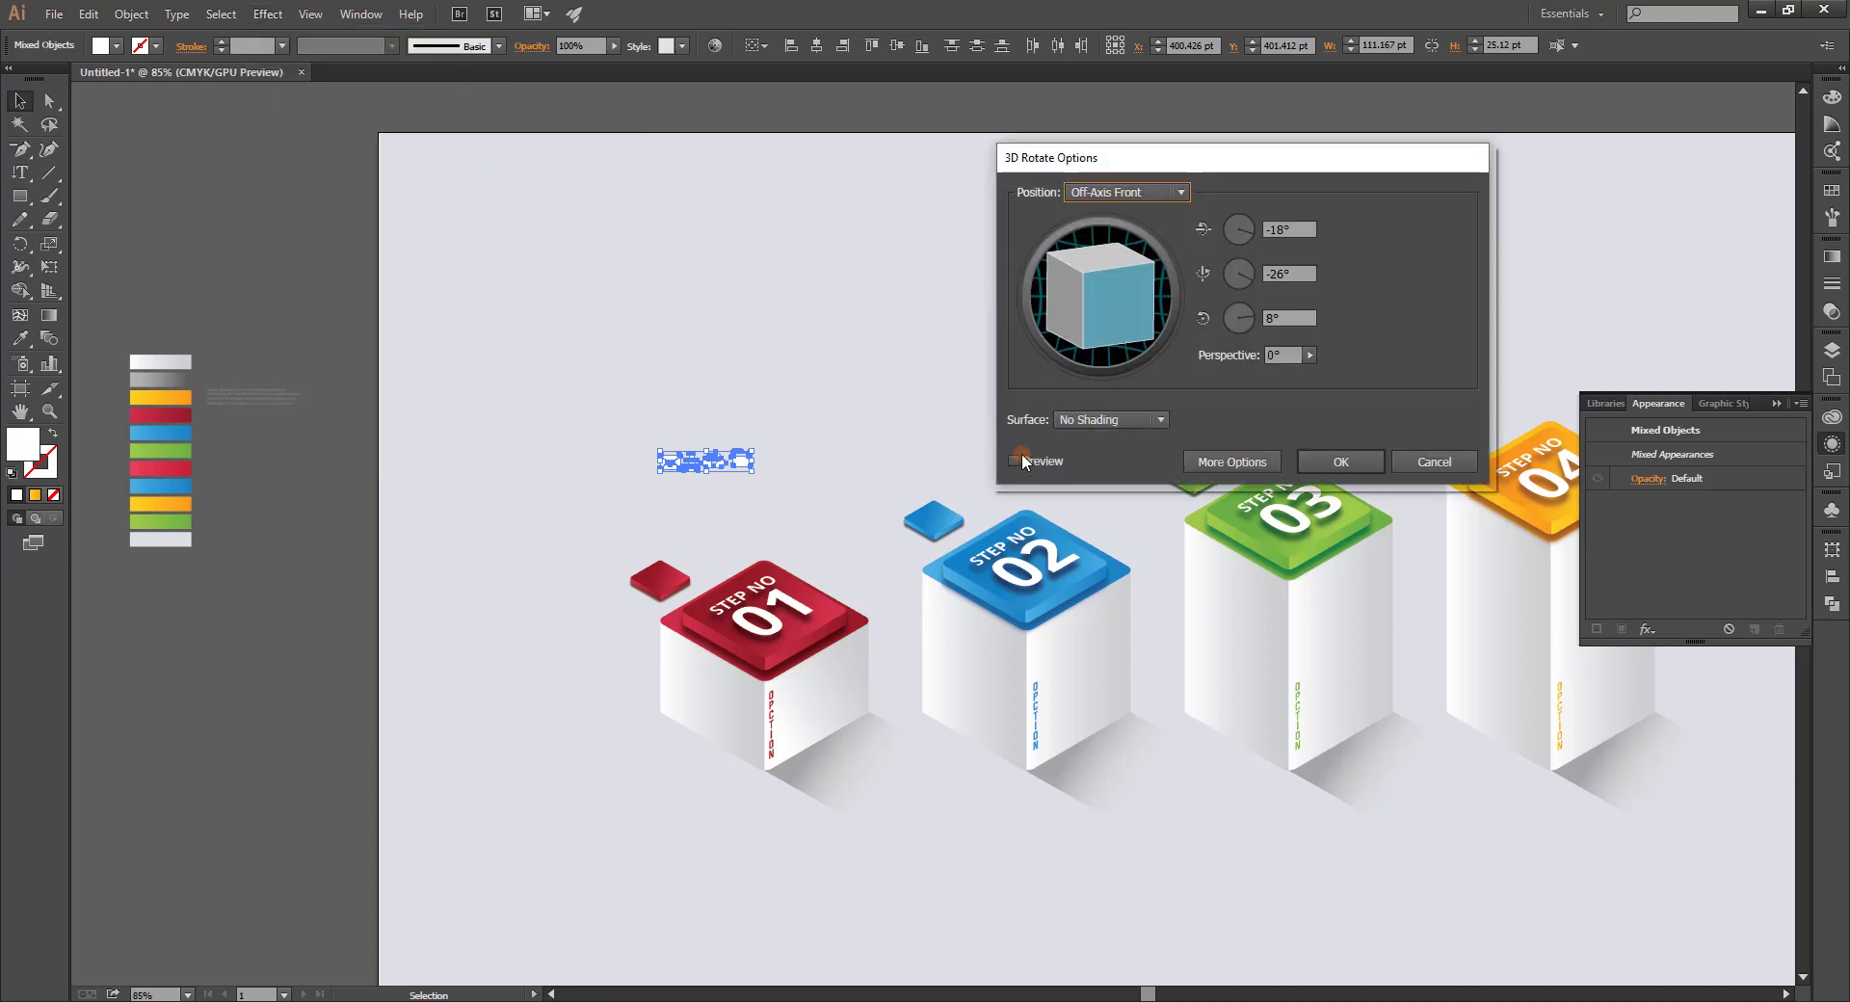
{"action": "left_click", "coordinate": [1152, 194]}
{"action": "left_click", "coordinate": [1131, 548]}
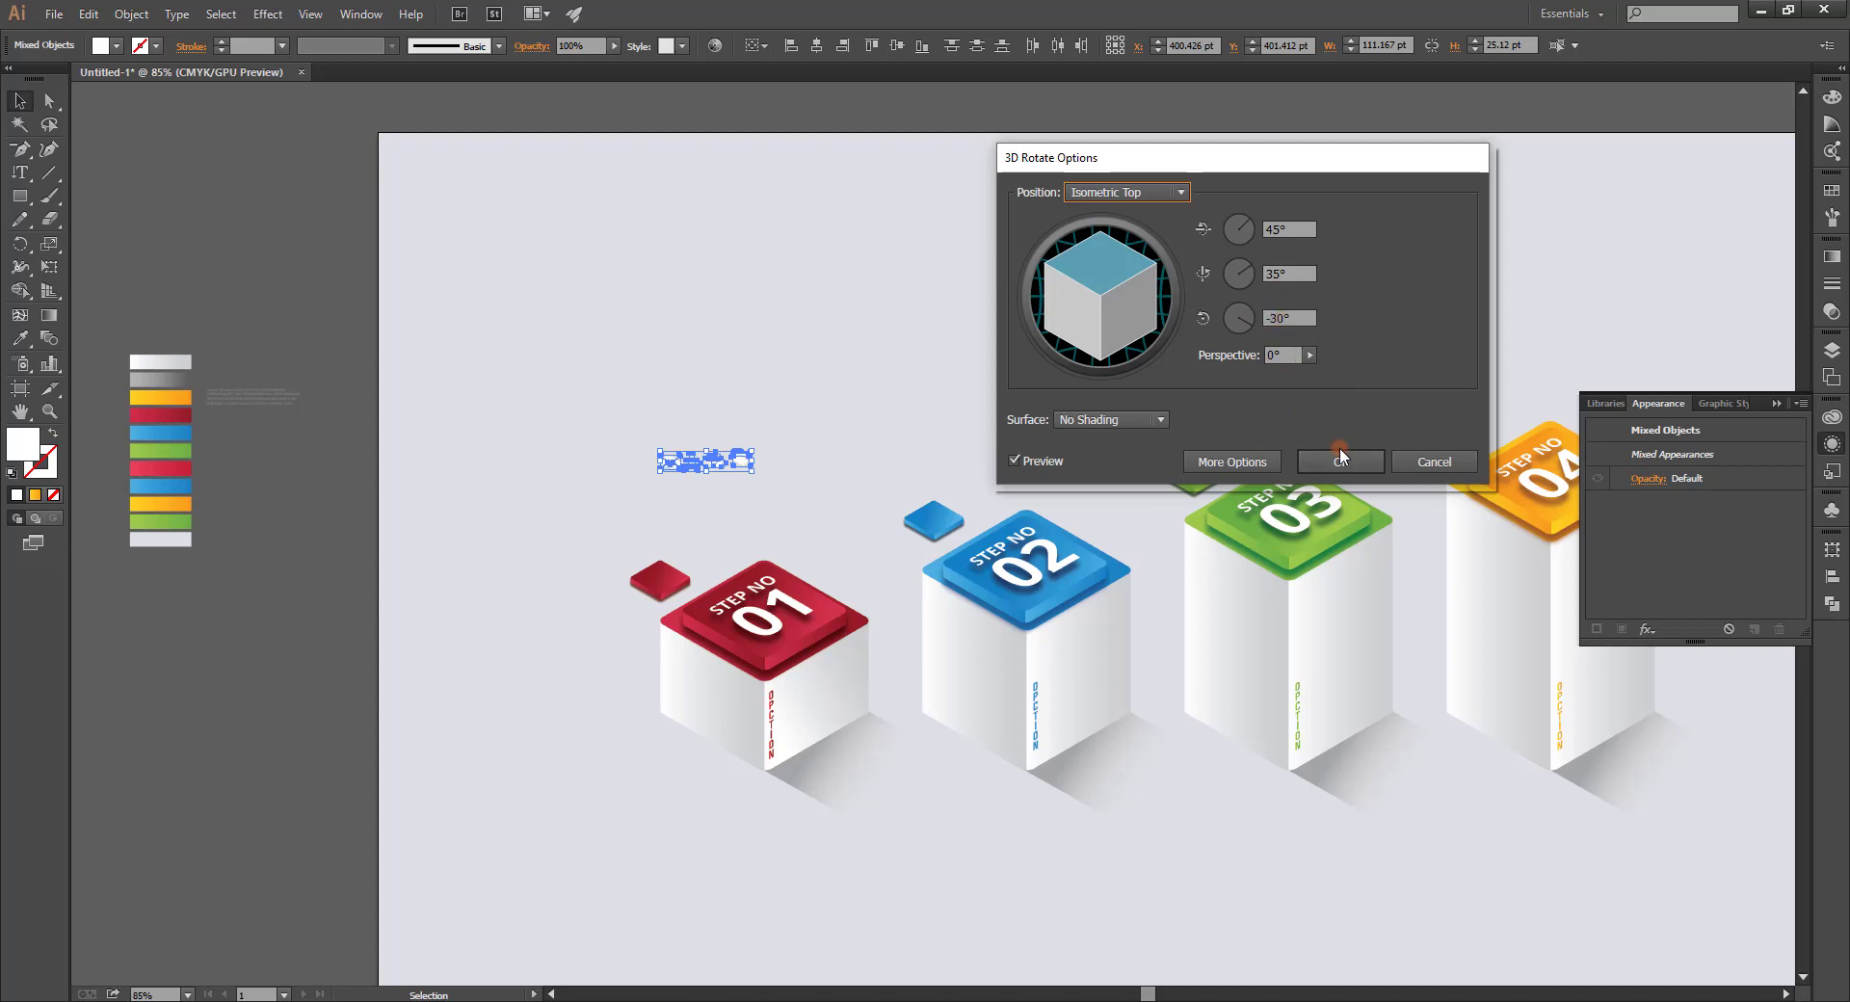
{"action": "left_click", "coordinate": [1341, 461]}
{"action": "left_click", "coordinate": [739, 481]}
Edit the icons' 3D Rotate settings to a custom first angle of -45°.
{"action": "left_click_drag", "start_coordinate": [847, 493], "coordinate": [847, 494]}
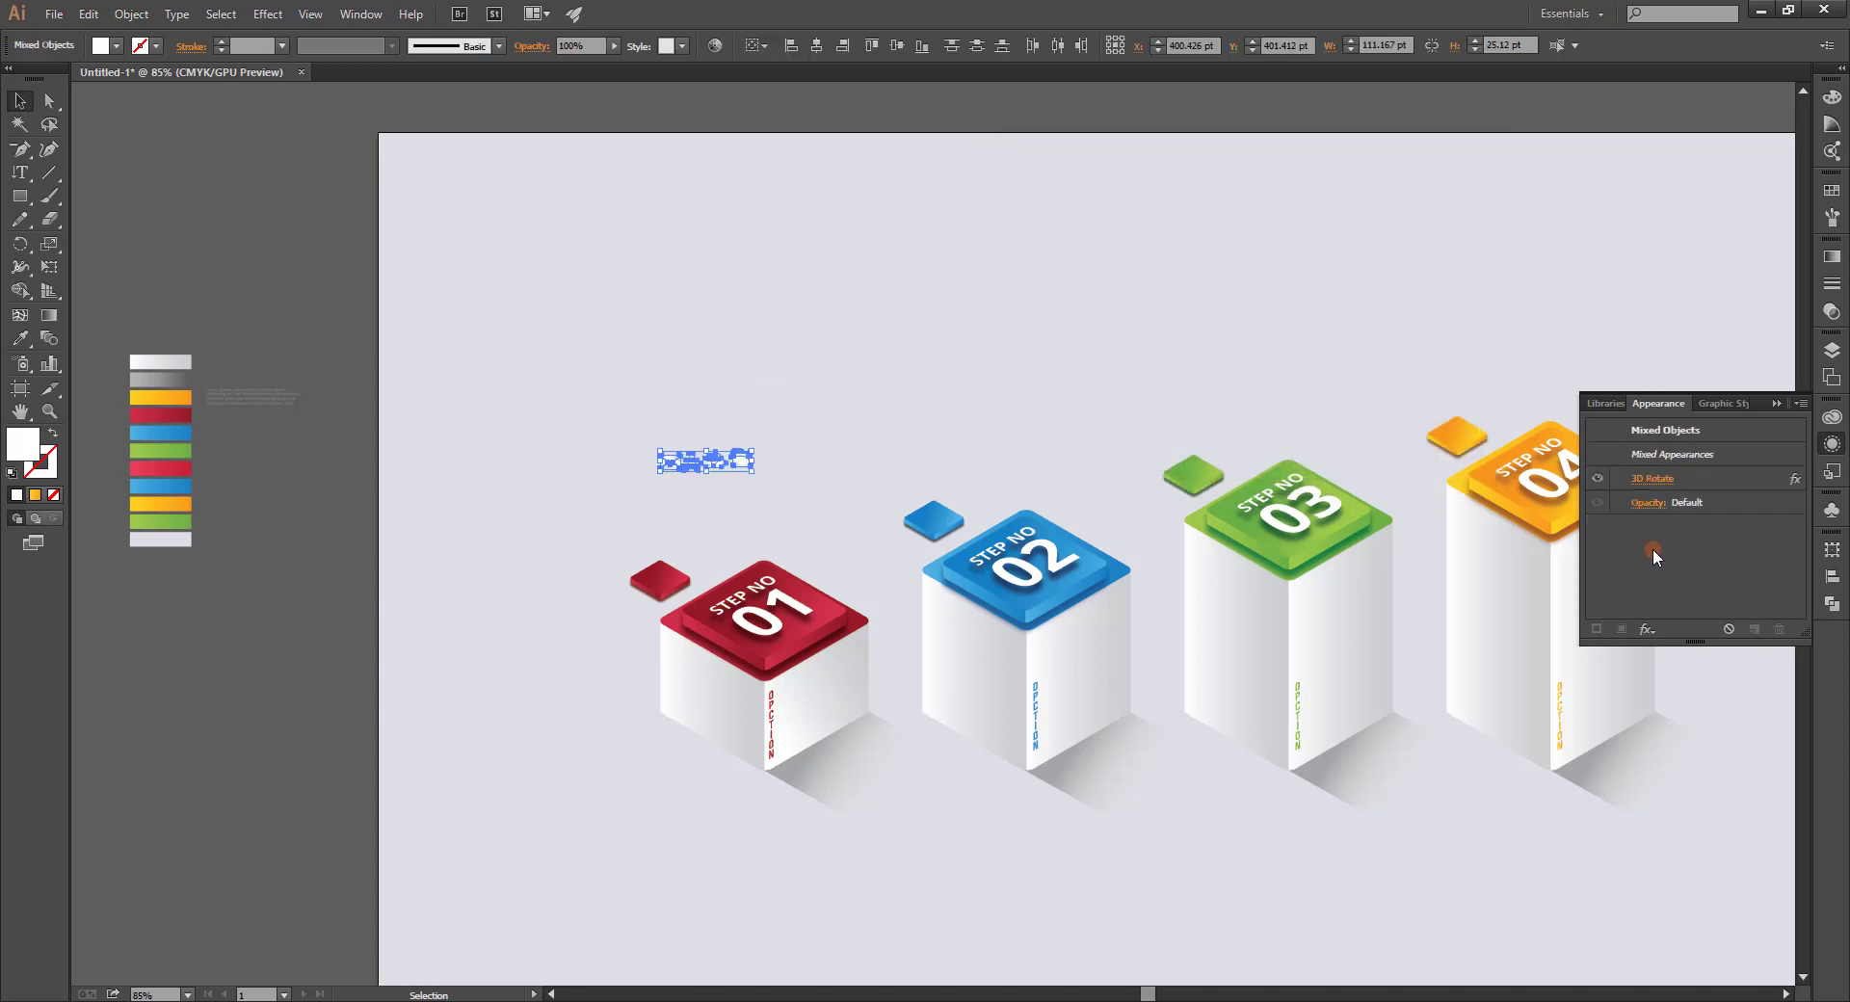
{"action": "left_click", "coordinate": [1657, 481]}
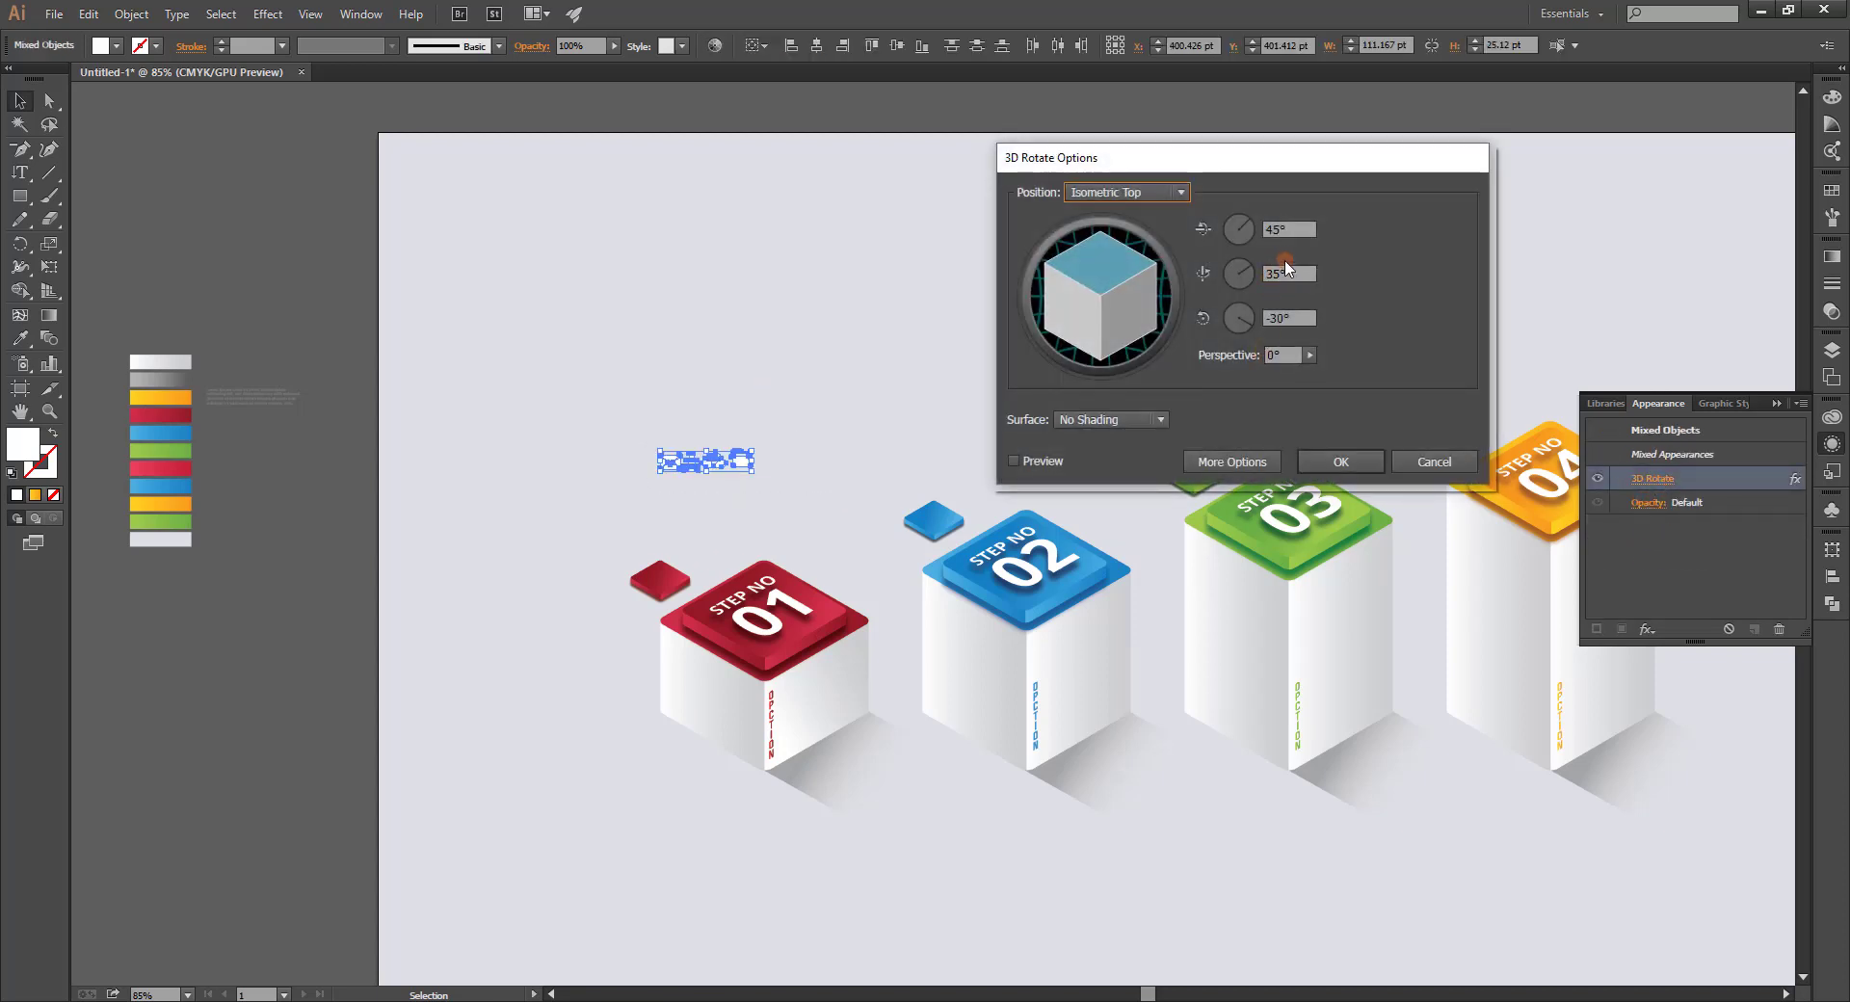
{"action": "left_click", "coordinate": [1267, 227]}
{"action": "type", "text": "-45"}
{"action": "left_click", "coordinate": [1276, 323]}
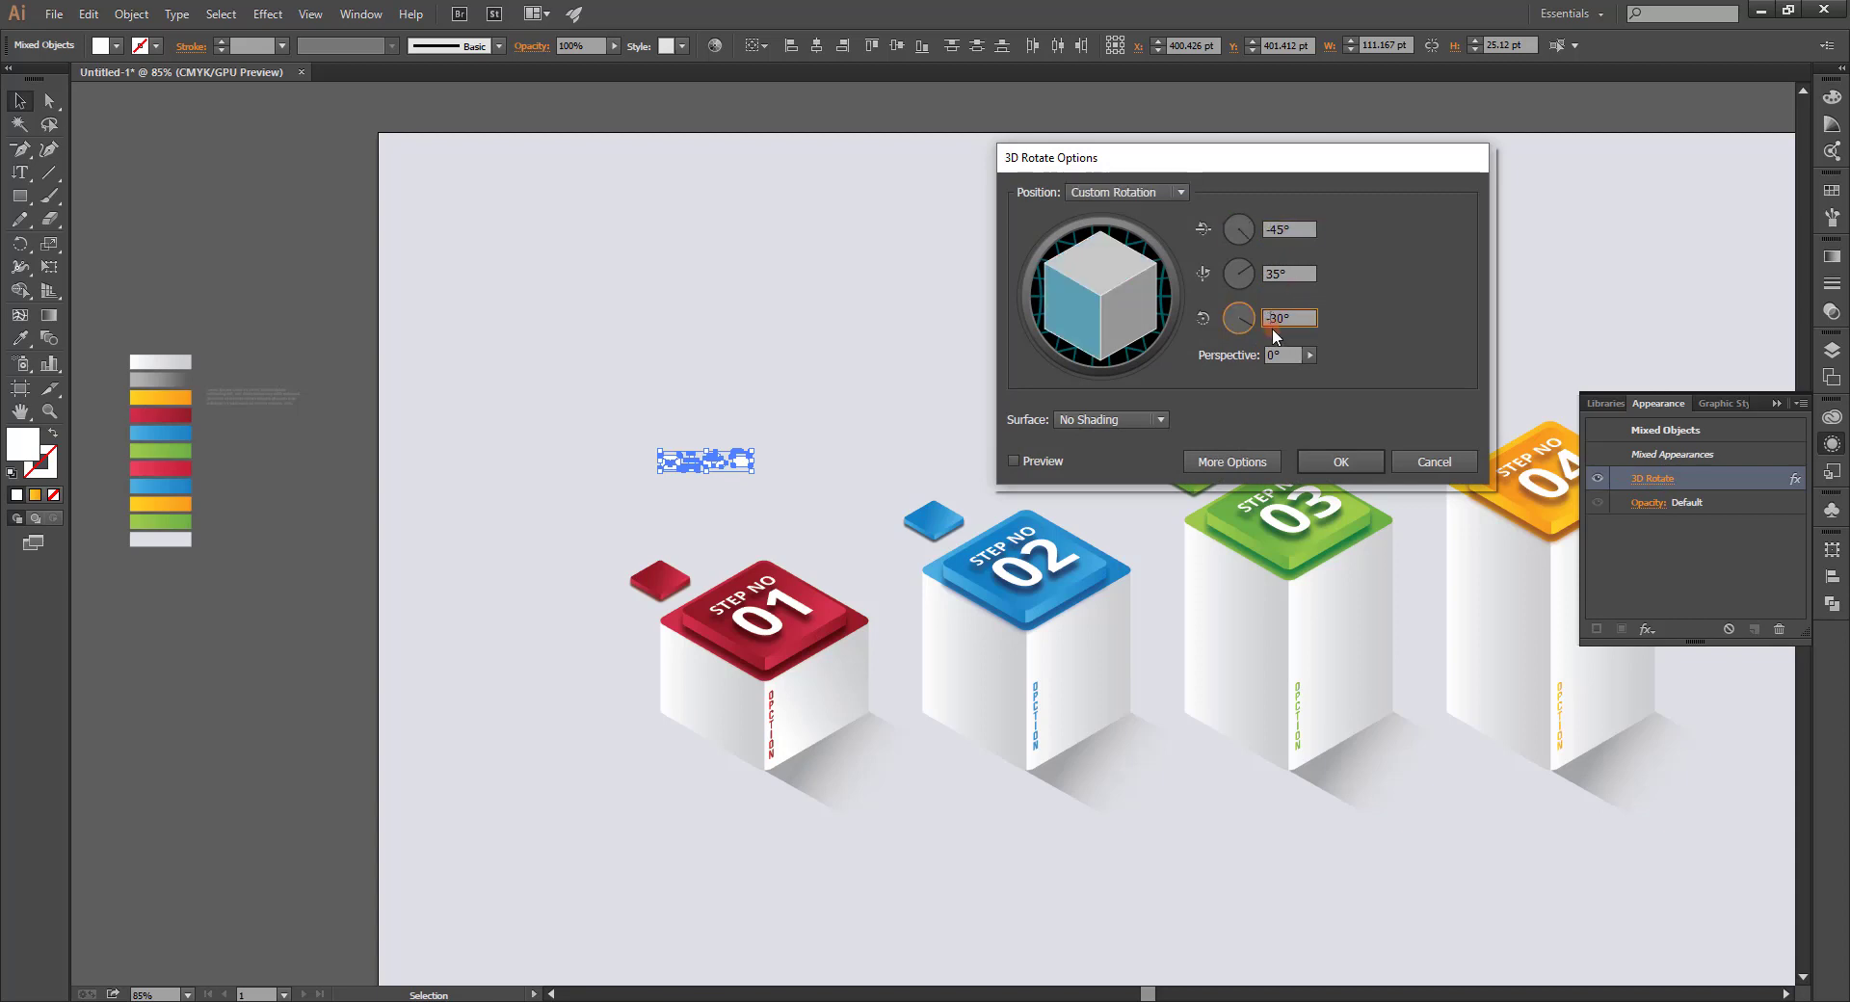
Confirm the icons' rotation and nudge the envelope icon into place on the red tile.
{"action": "left_click", "coordinate": [1339, 461]}
{"action": "left_click", "coordinate": [788, 424]}
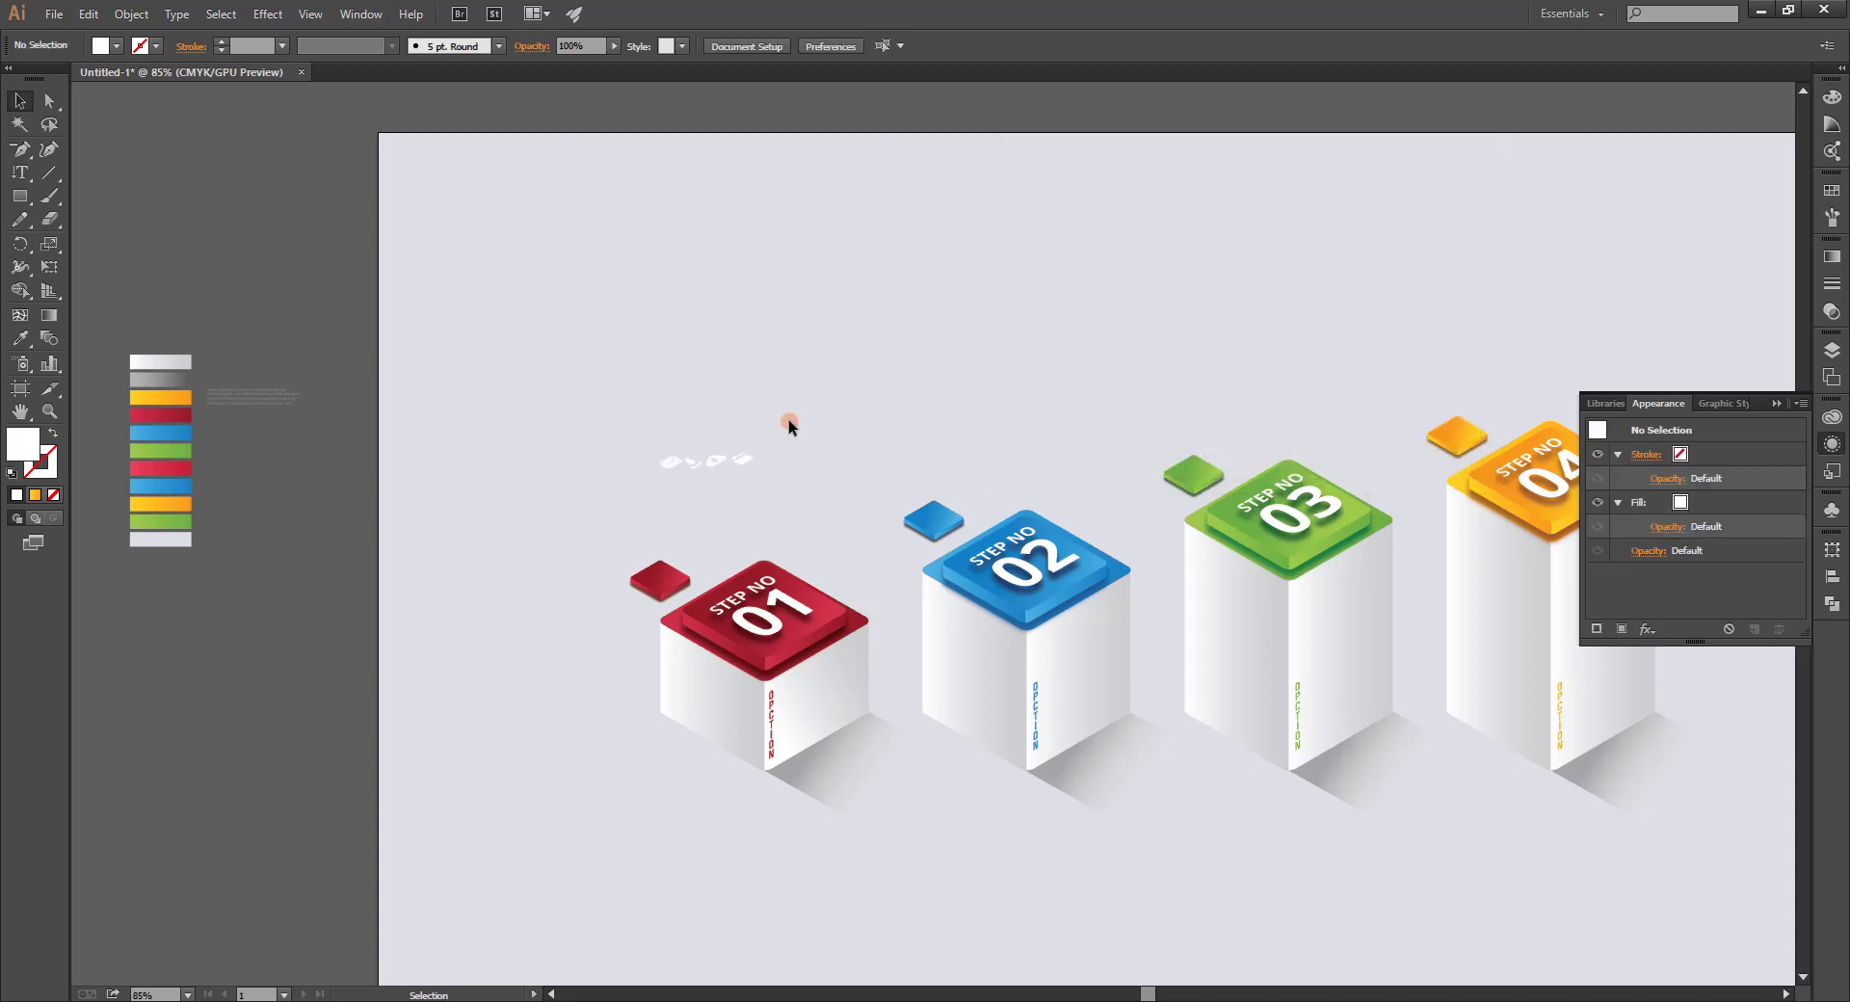
{"action": "left_click_drag", "start_coordinate": [671, 467], "coordinate": [661, 578]}
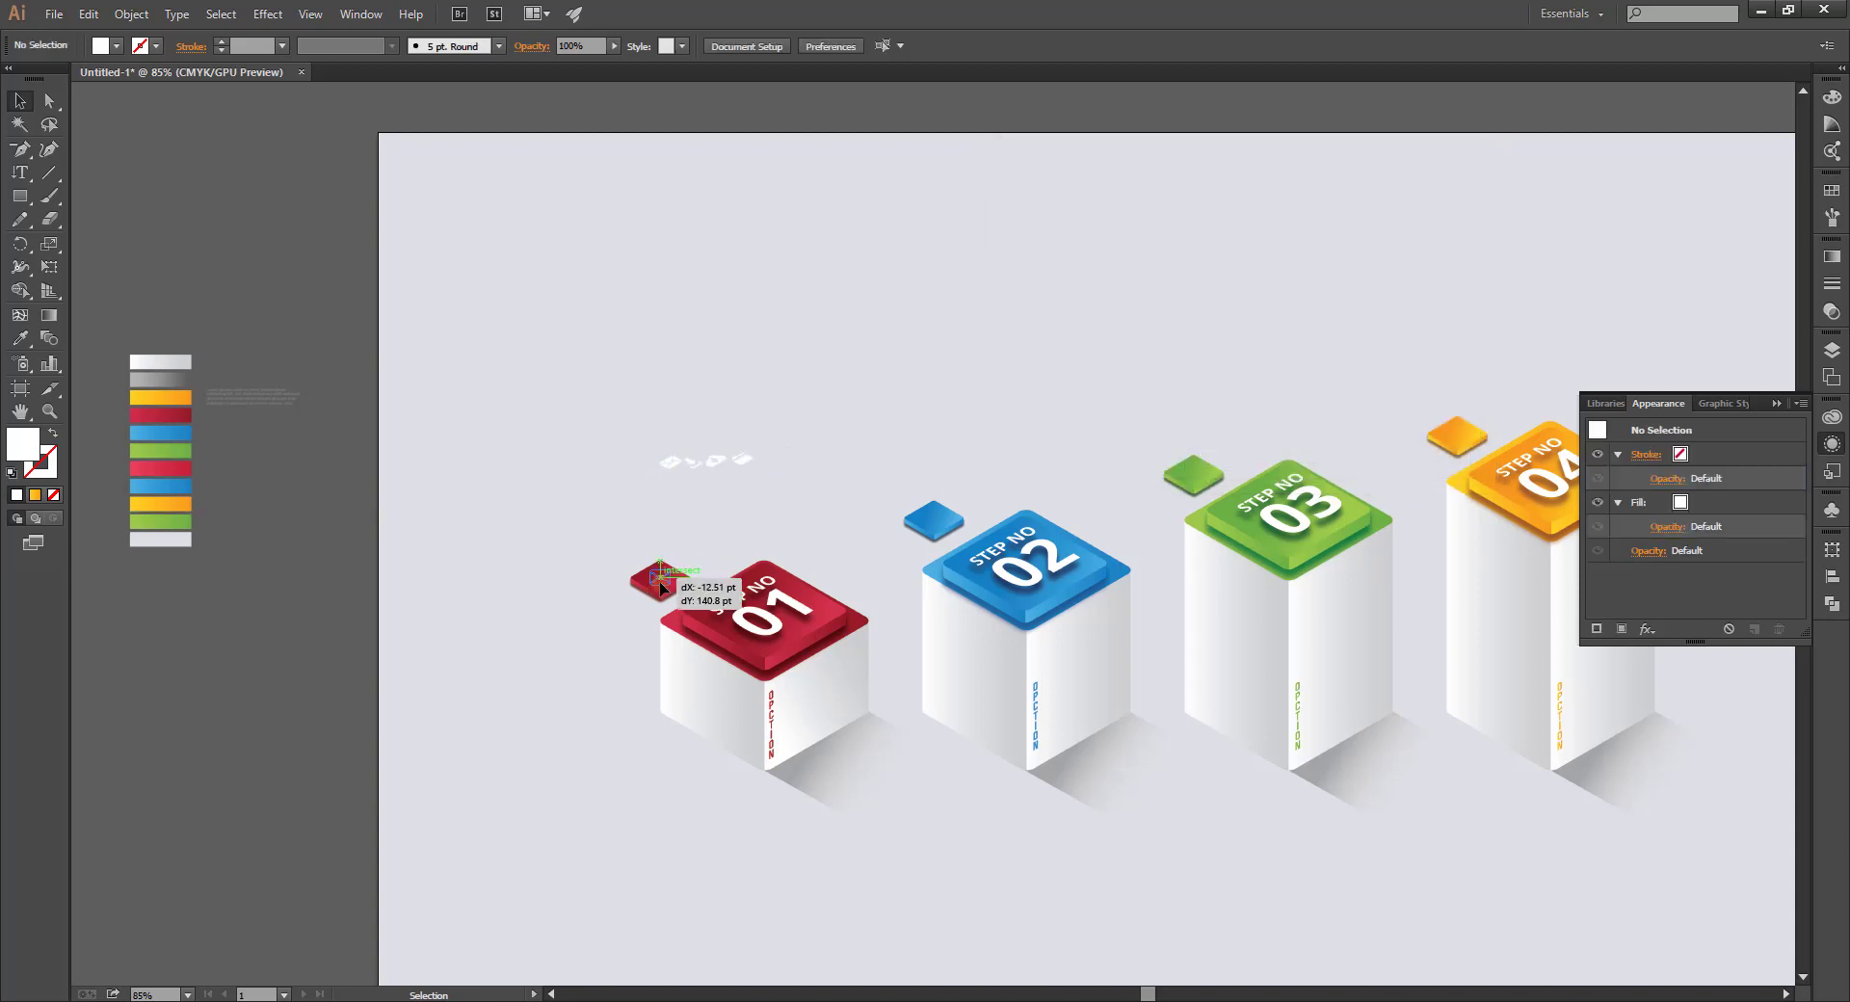
{"action": "key", "text": "z"}
{"action": "left_click", "coordinate": [732, 511]}
{"action": "left_click_drag", "start_coordinate": [858, 552], "coordinate": [803, 502]}
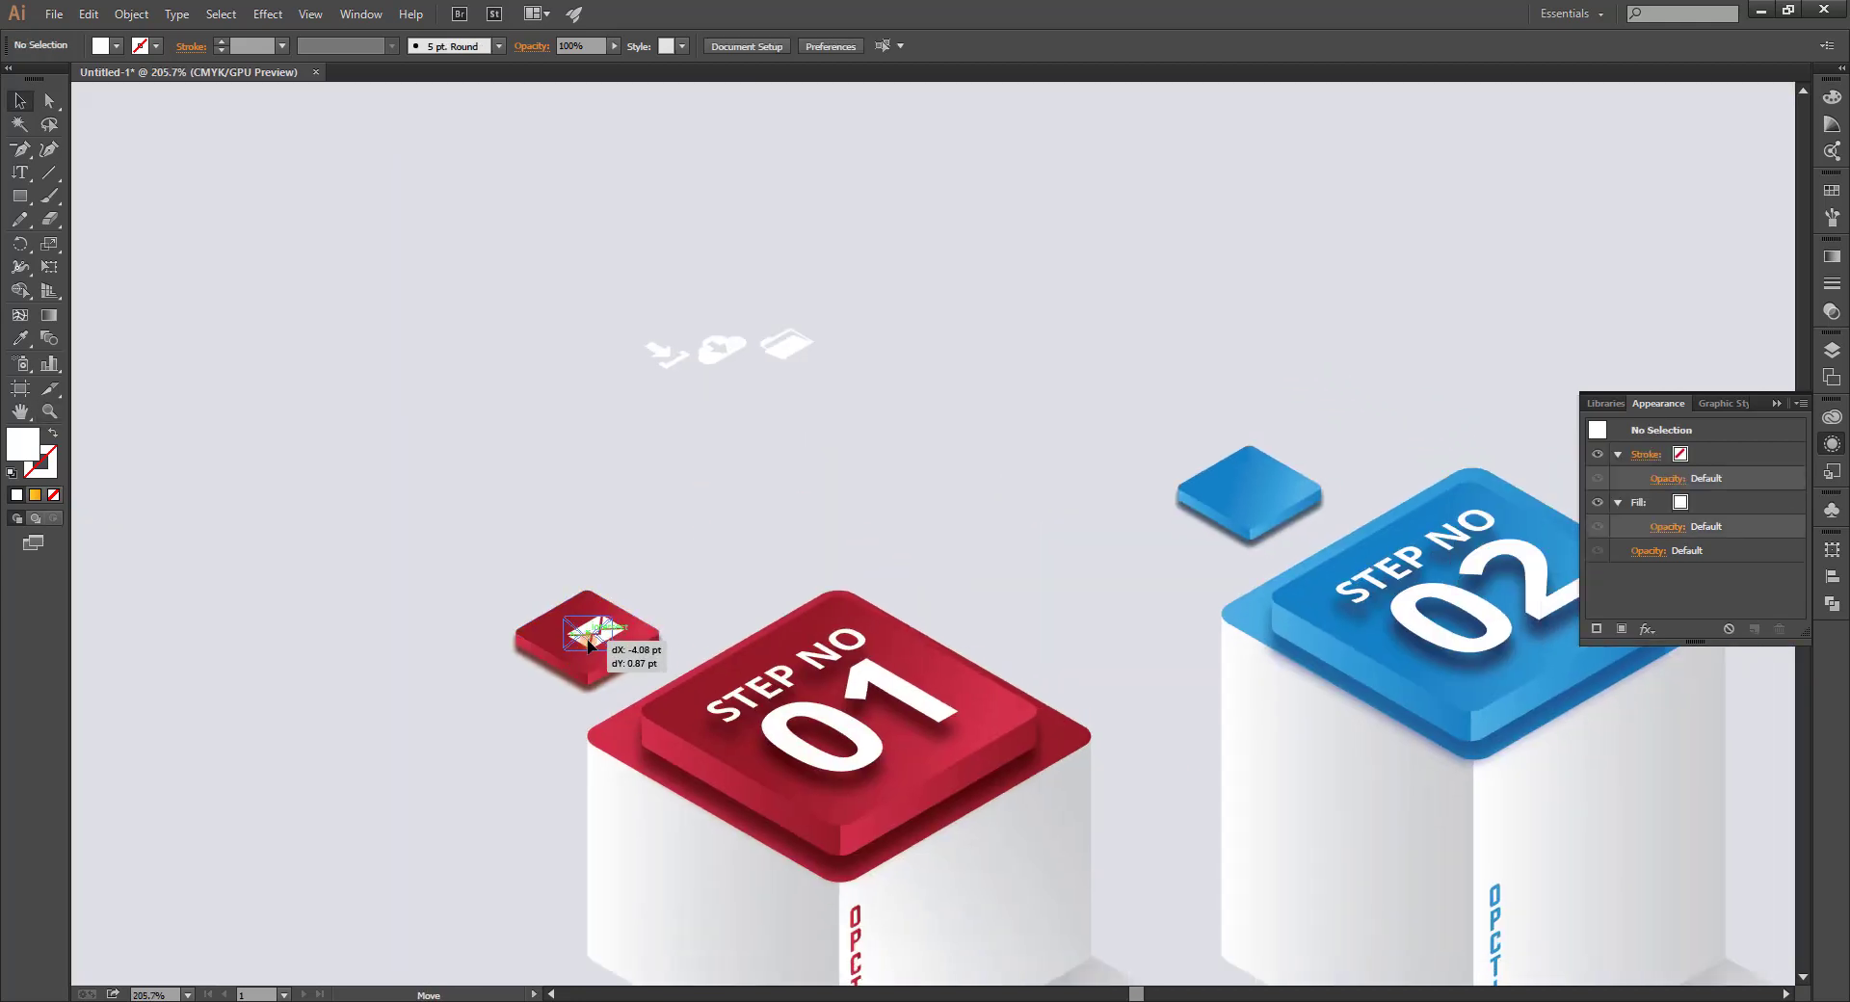
{"action": "left_click_drag", "start_coordinate": [589, 646], "coordinate": [590, 648]}
{"action": "left_click", "coordinate": [719, 466]}
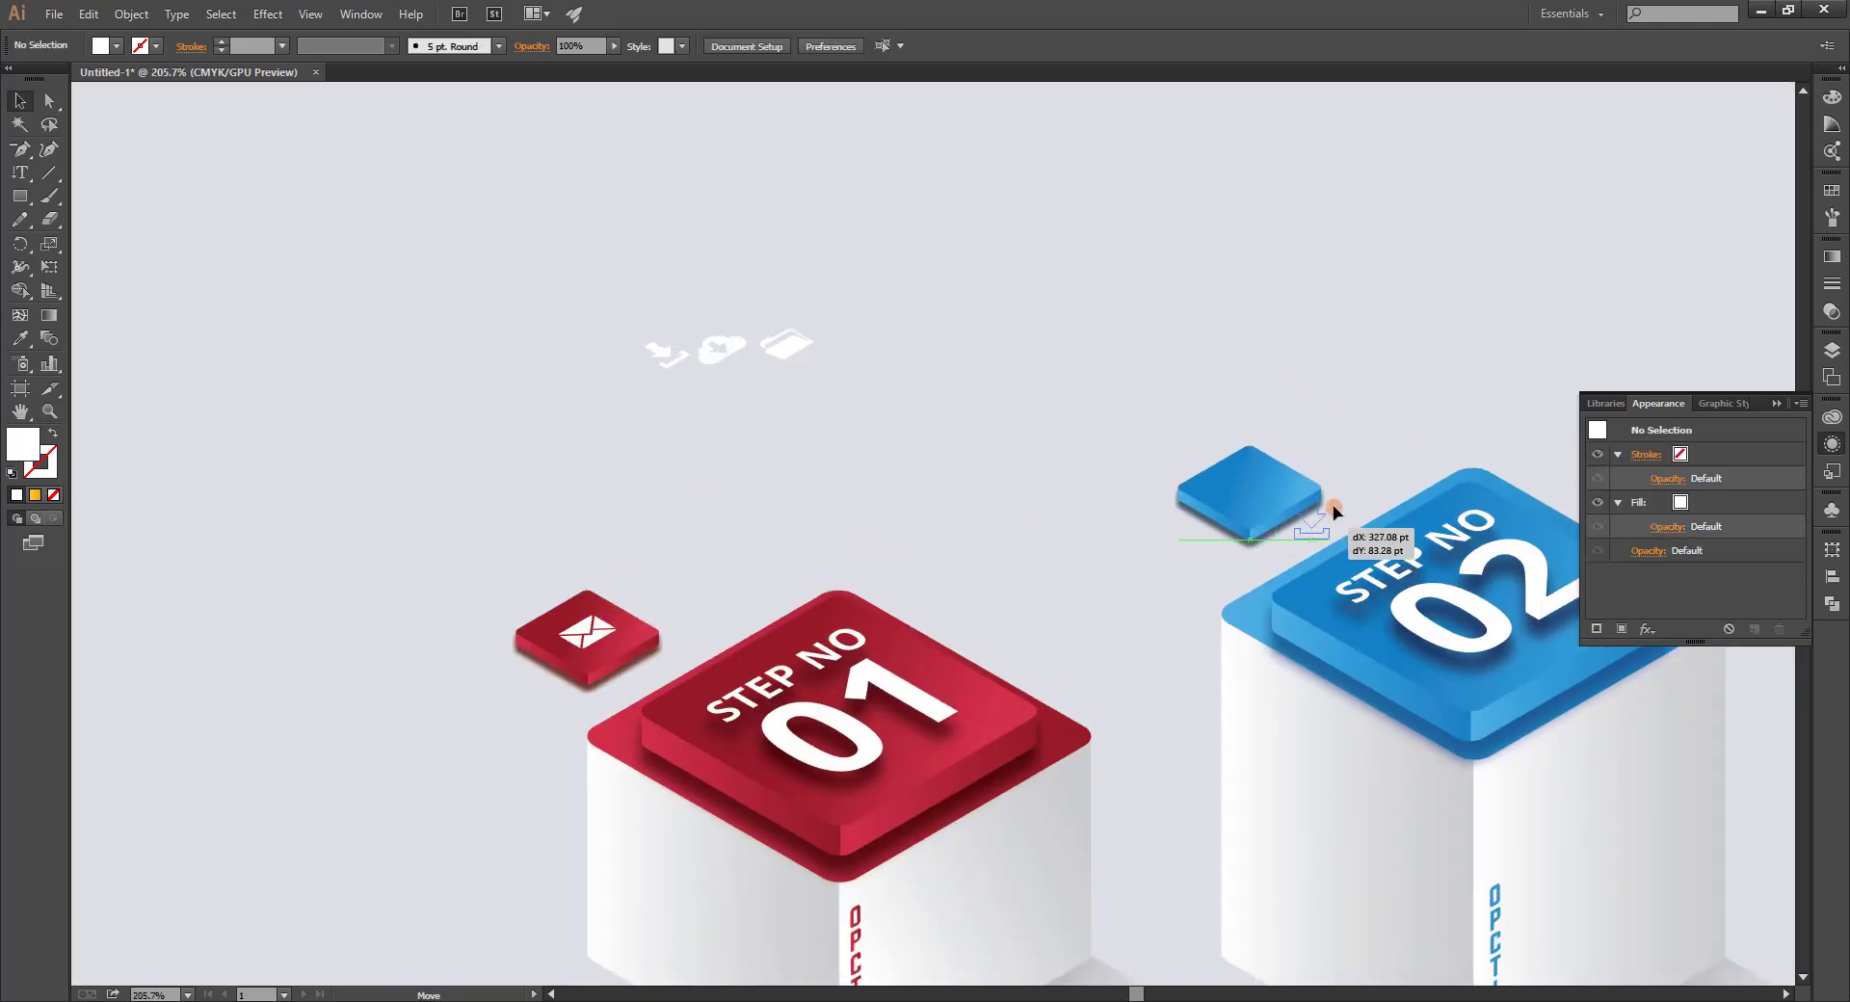
Place the download arrow on the blue tile, cloud on green, and folder on orange.
{"action": "left_click_drag", "start_coordinate": [681, 361], "coordinate": [1258, 490]}
{"action": "left_click_drag", "start_coordinate": [1334, 418], "coordinate": [945, 397]}
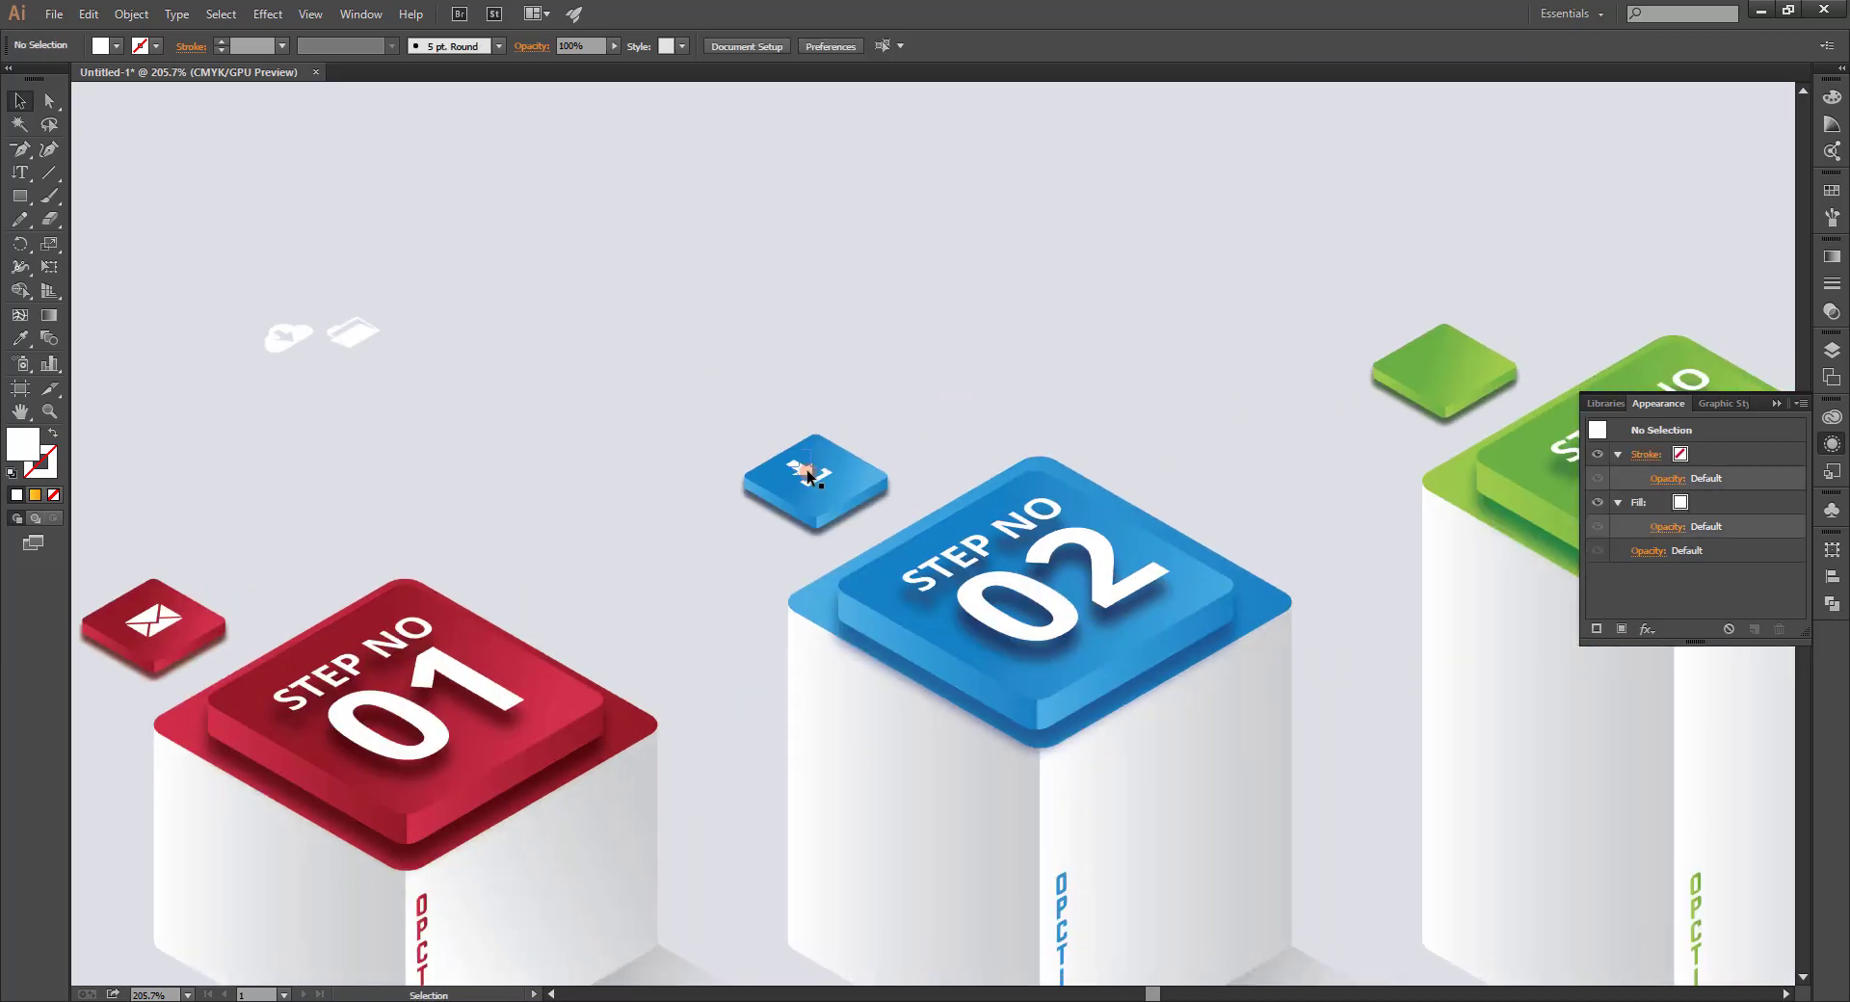
{"action": "left_click_drag", "start_coordinate": [265, 338], "coordinate": [1436, 364]}
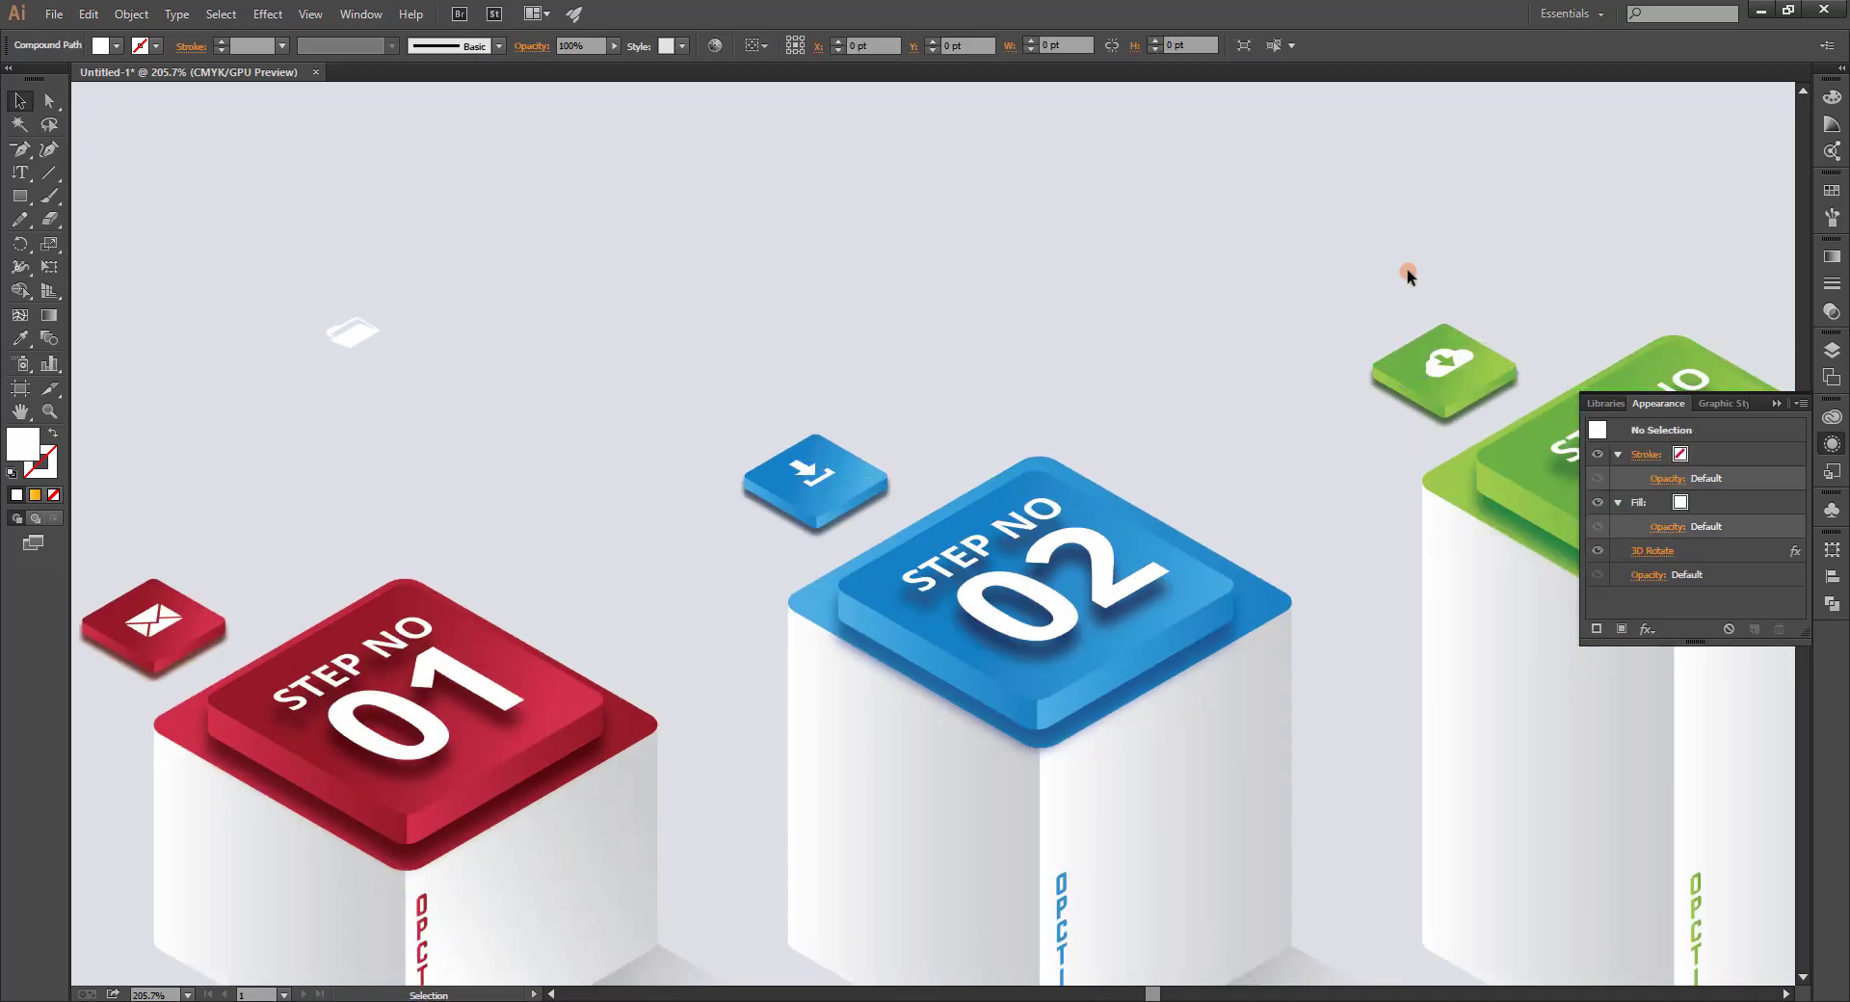
{"action": "mouse_move", "coordinate": [353, 332]}
{"action": "left_mouse_down"}
{"action": "mouse_move", "coordinate": [1587, 286]}
{"action": "mouse_move", "coordinate": [789, 383]}
{"action": "mouse_move", "coordinate": [1200, 411]}
{"action": "left_mouse_up"}
{"action": "left_click", "coordinate": [1142, 326]}
{"action": "key", "text": "ctrl+0"}
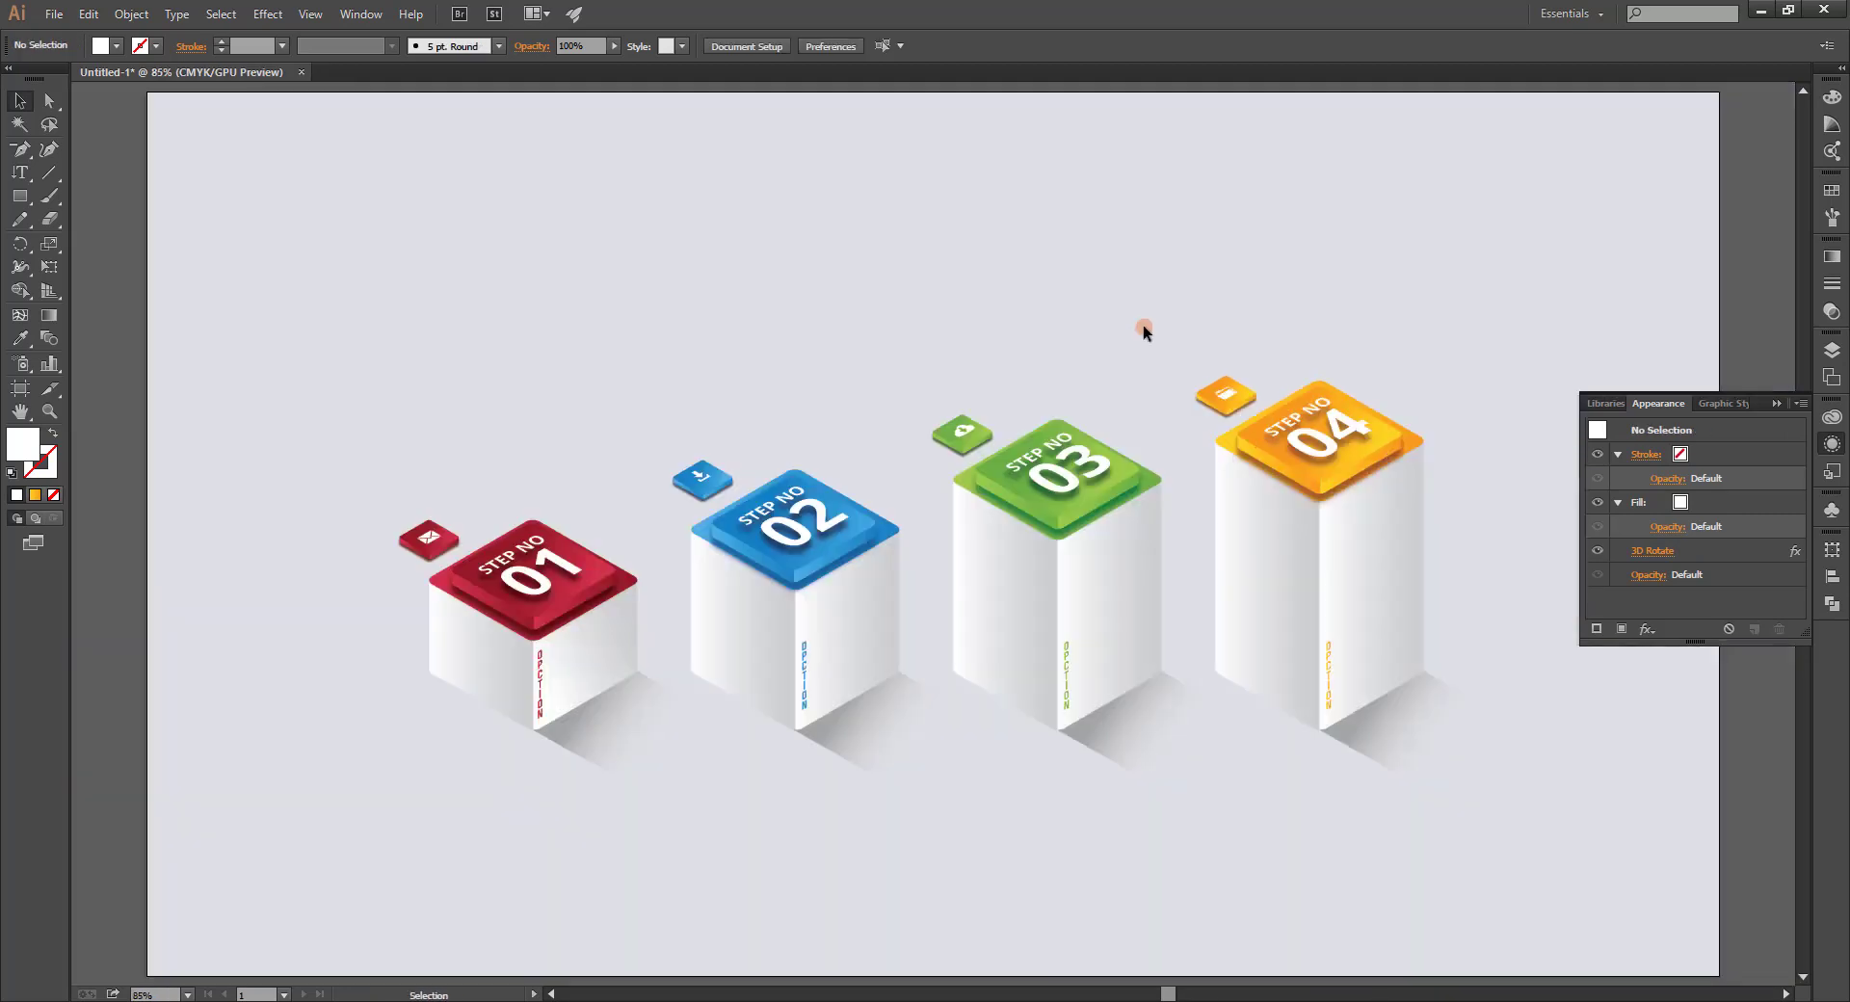
Select the folder icon, then check the cloud icon's inner paths with Direct Selection.
{"action": "left_click", "coordinate": [1247, 397]}
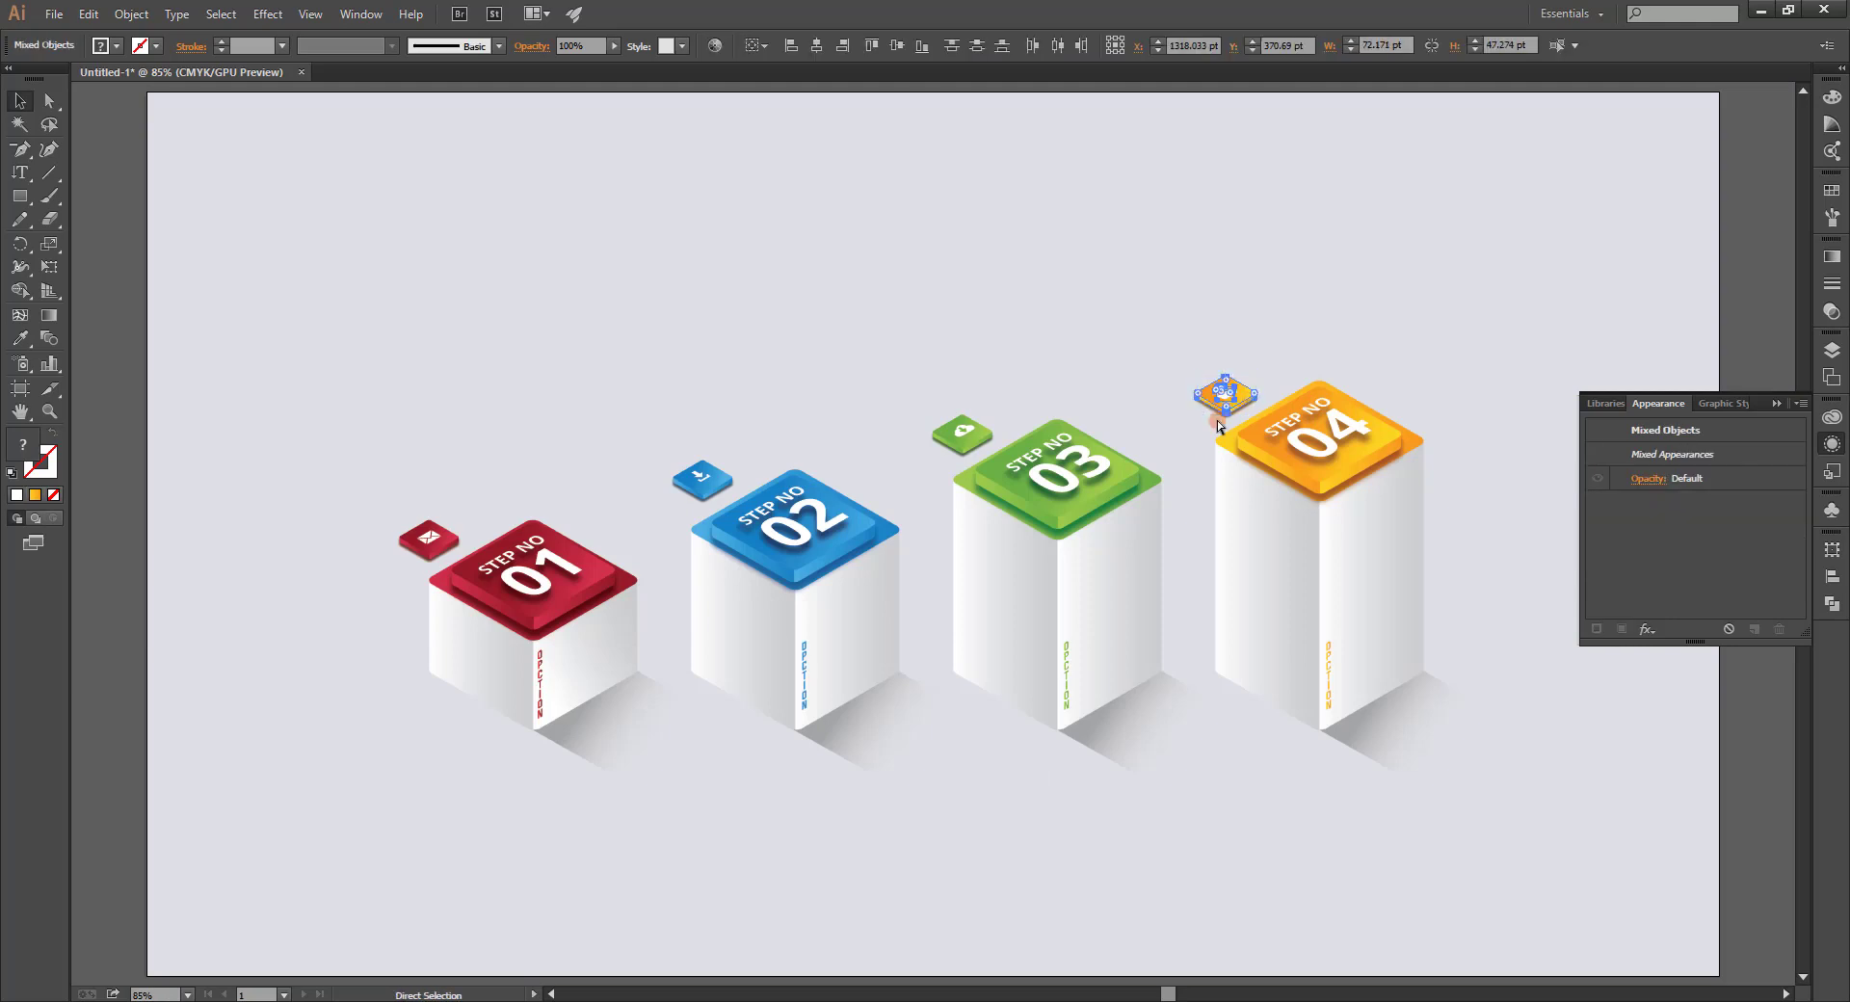
{"action": "left_click_drag", "start_coordinate": [981, 425], "coordinate": [998, 458]}
{"action": "key", "text": "a"}
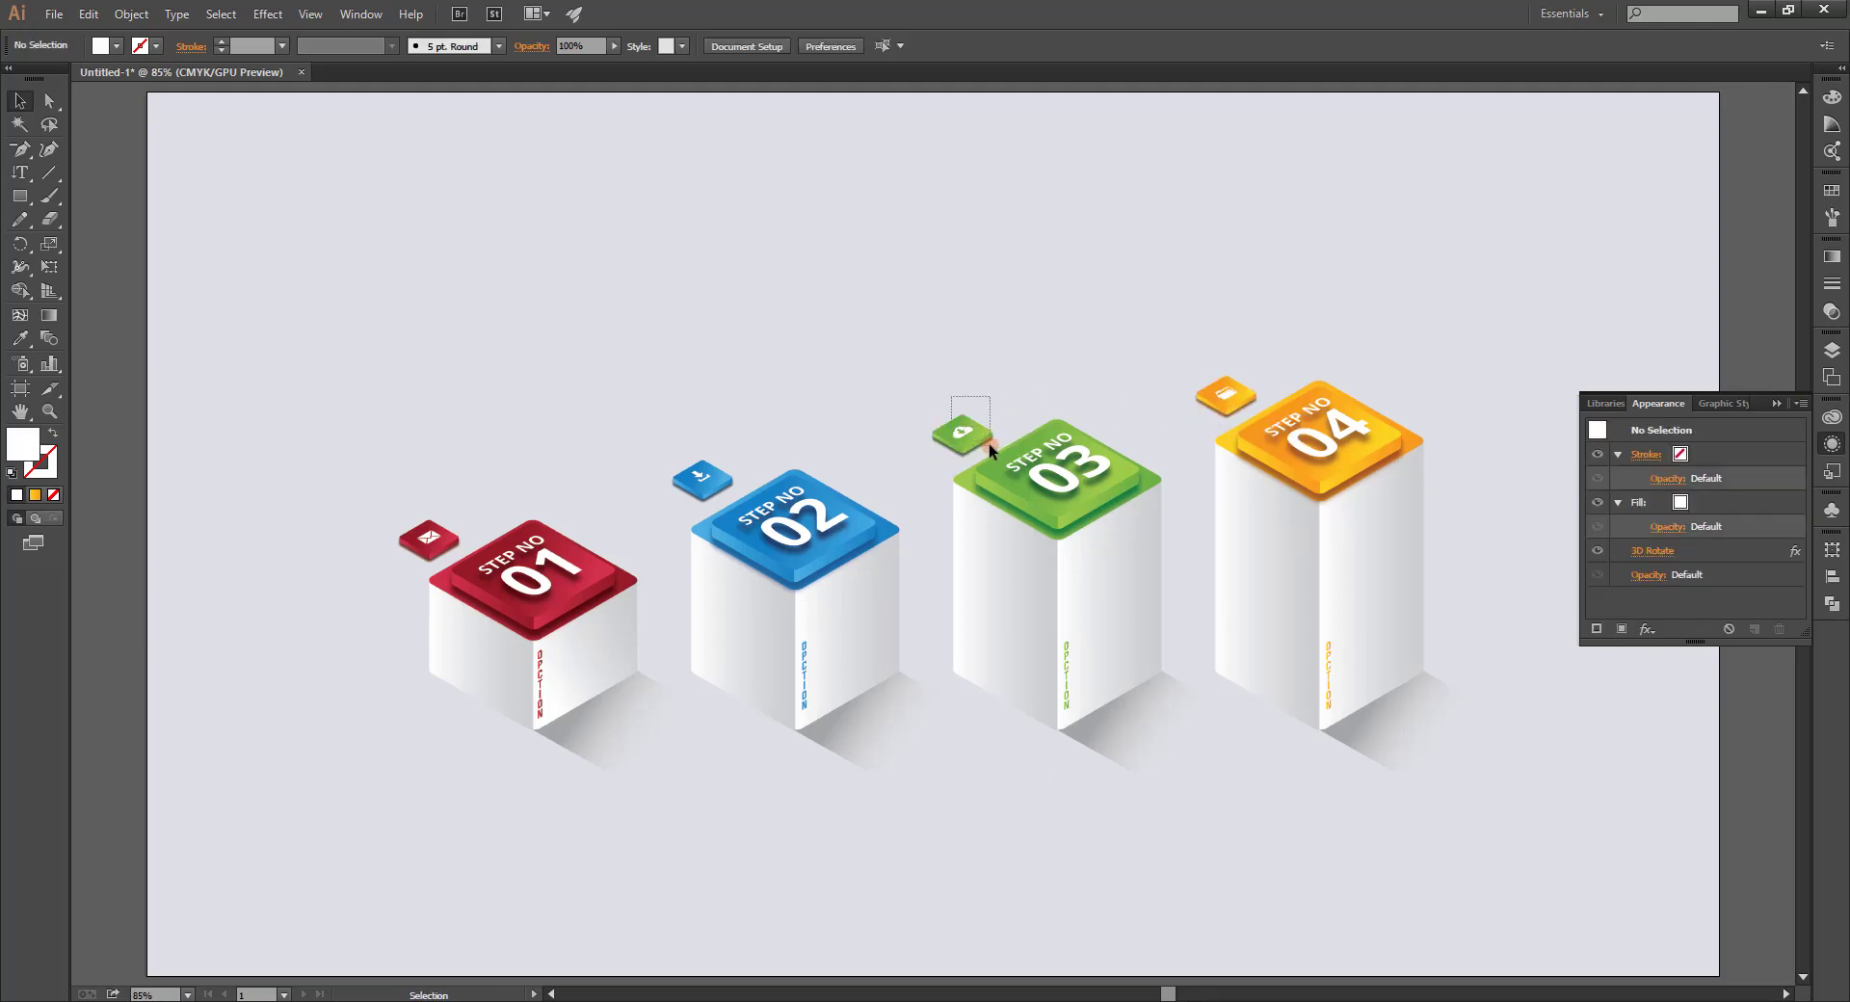
{"action": "left_click", "coordinate": [905, 421]}
{"action": "key", "text": "v"}
Check the inner paths of the download arrow and envelope icons with Direct Selection.
{"action": "left_click", "coordinate": [701, 476]}
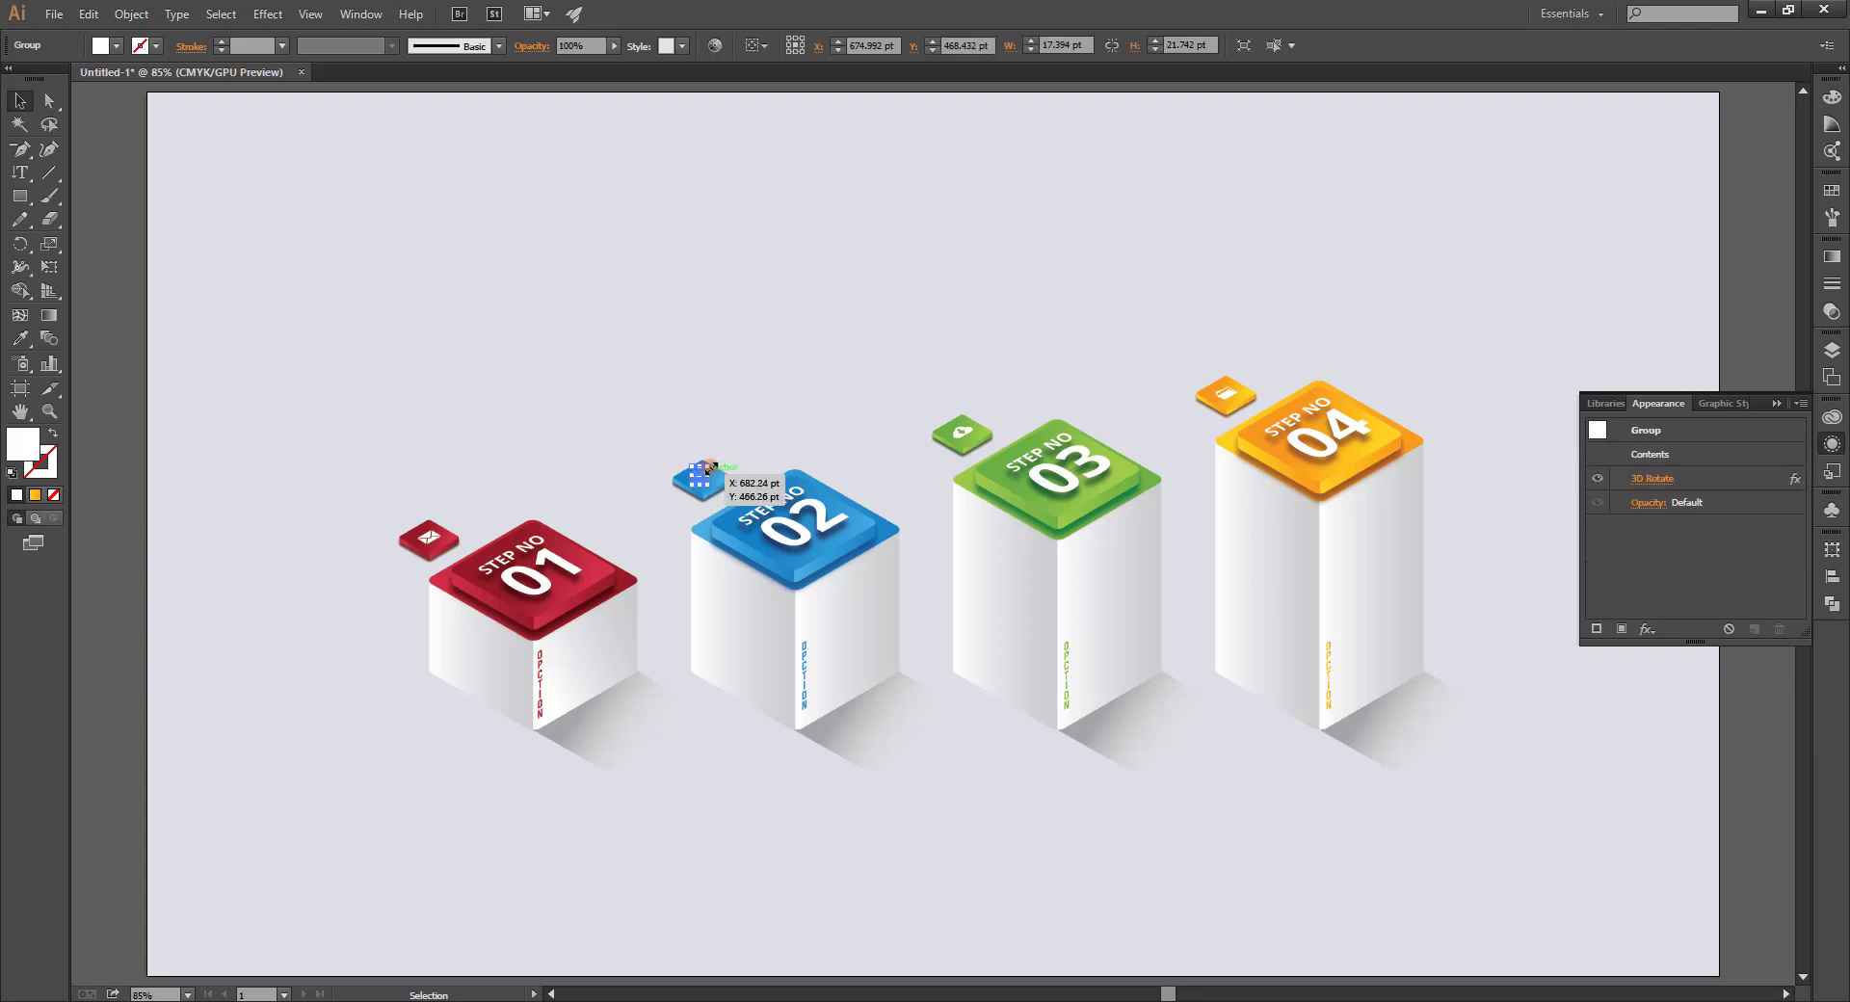
{"action": "left_click", "coordinate": [738, 417]}
{"action": "key", "text": "a"}
{"action": "left_click_drag", "start_coordinate": [726, 416], "coordinate": [673, 482]}
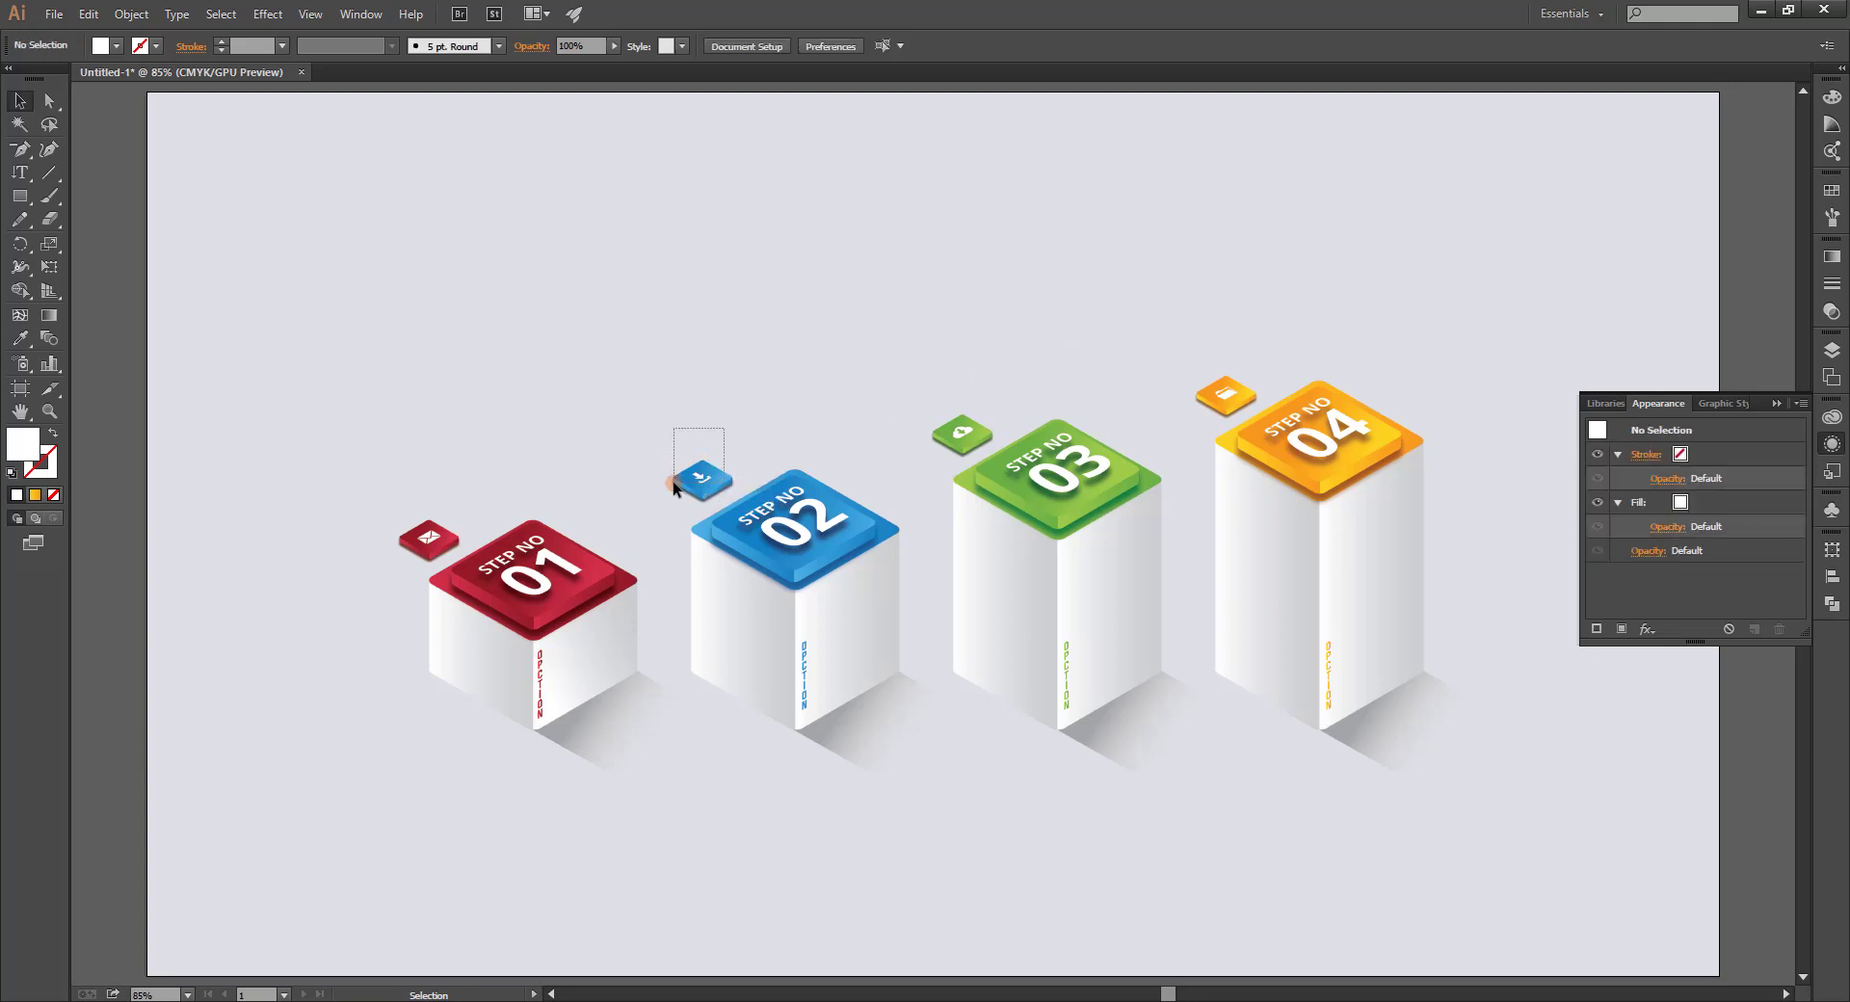
{"action": "left_click", "coordinate": [441, 475]}
{"action": "left_click_drag", "start_coordinate": [430, 528], "coordinate": [528, 438]}
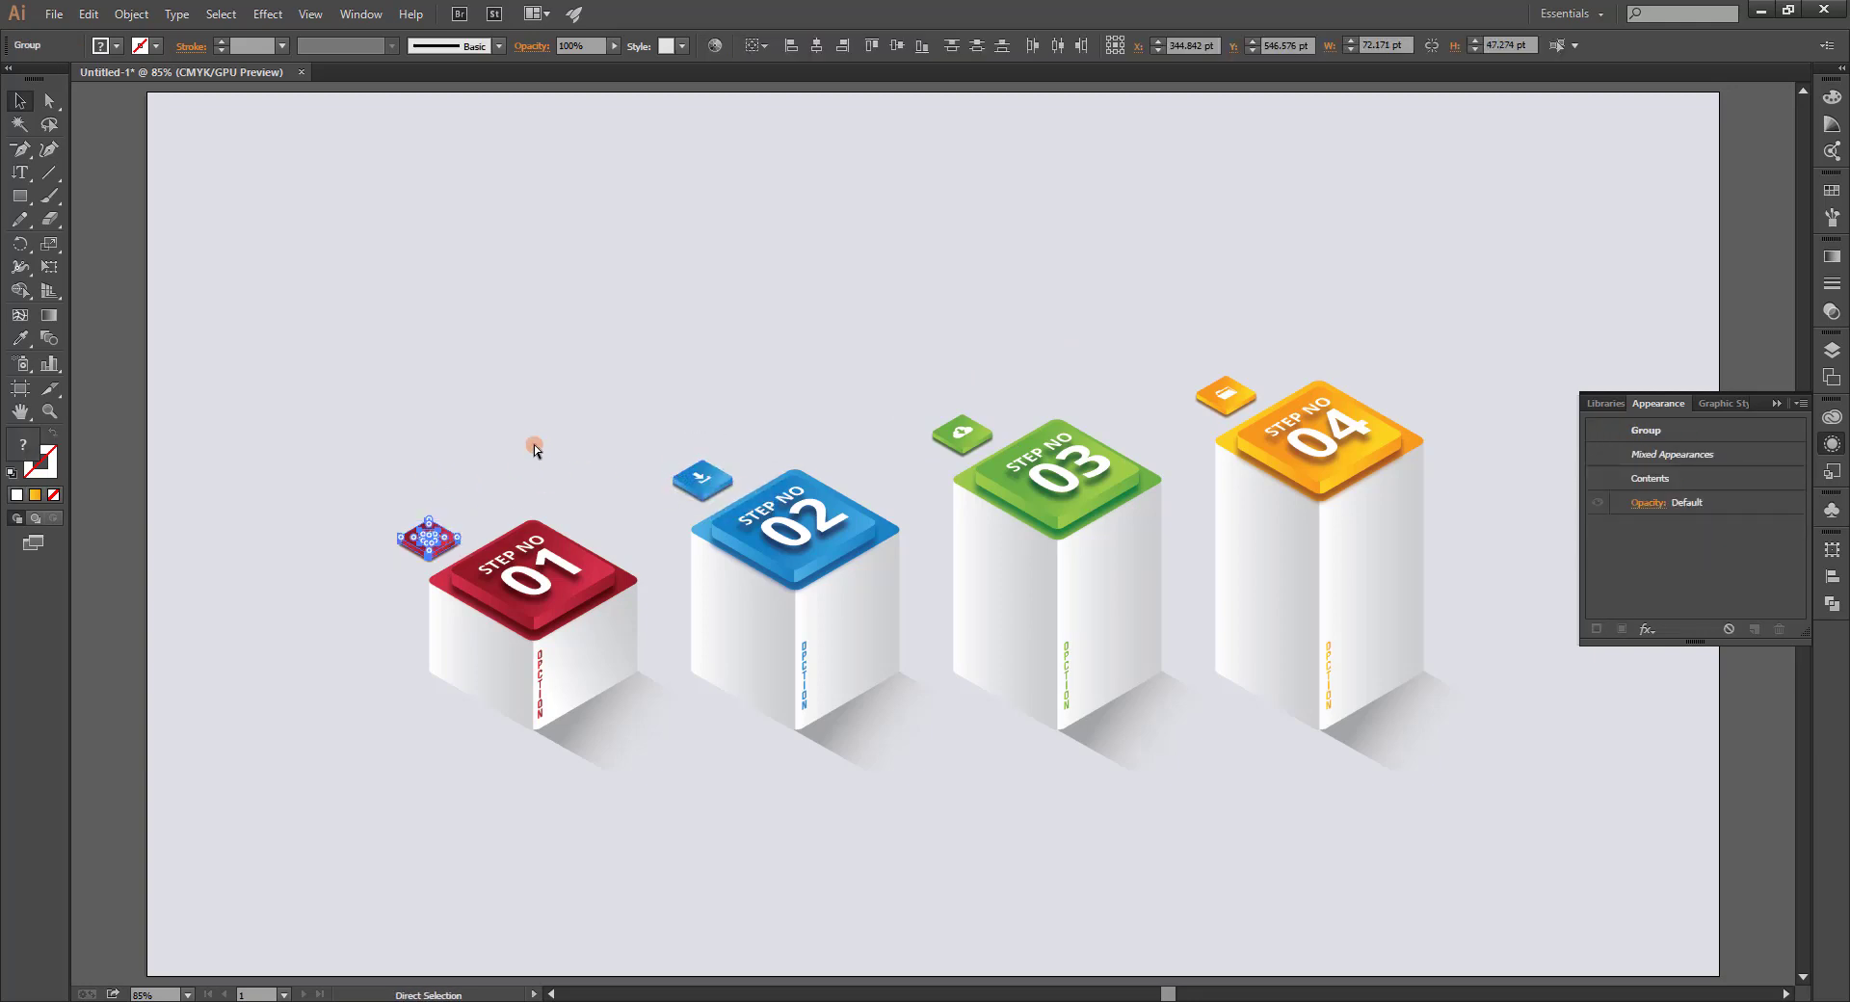
{"action": "key", "text": "v"}
{"action": "left_click", "coordinate": [575, 436]}
Zoom in on the first two tiles and nudge the red envelope tile into place.
{"action": "left_click", "coordinate": [709, 476]}
{"action": "scroll", "coordinate": [710, 466], "scroll_direction": "up", "scroll_amount": 5}
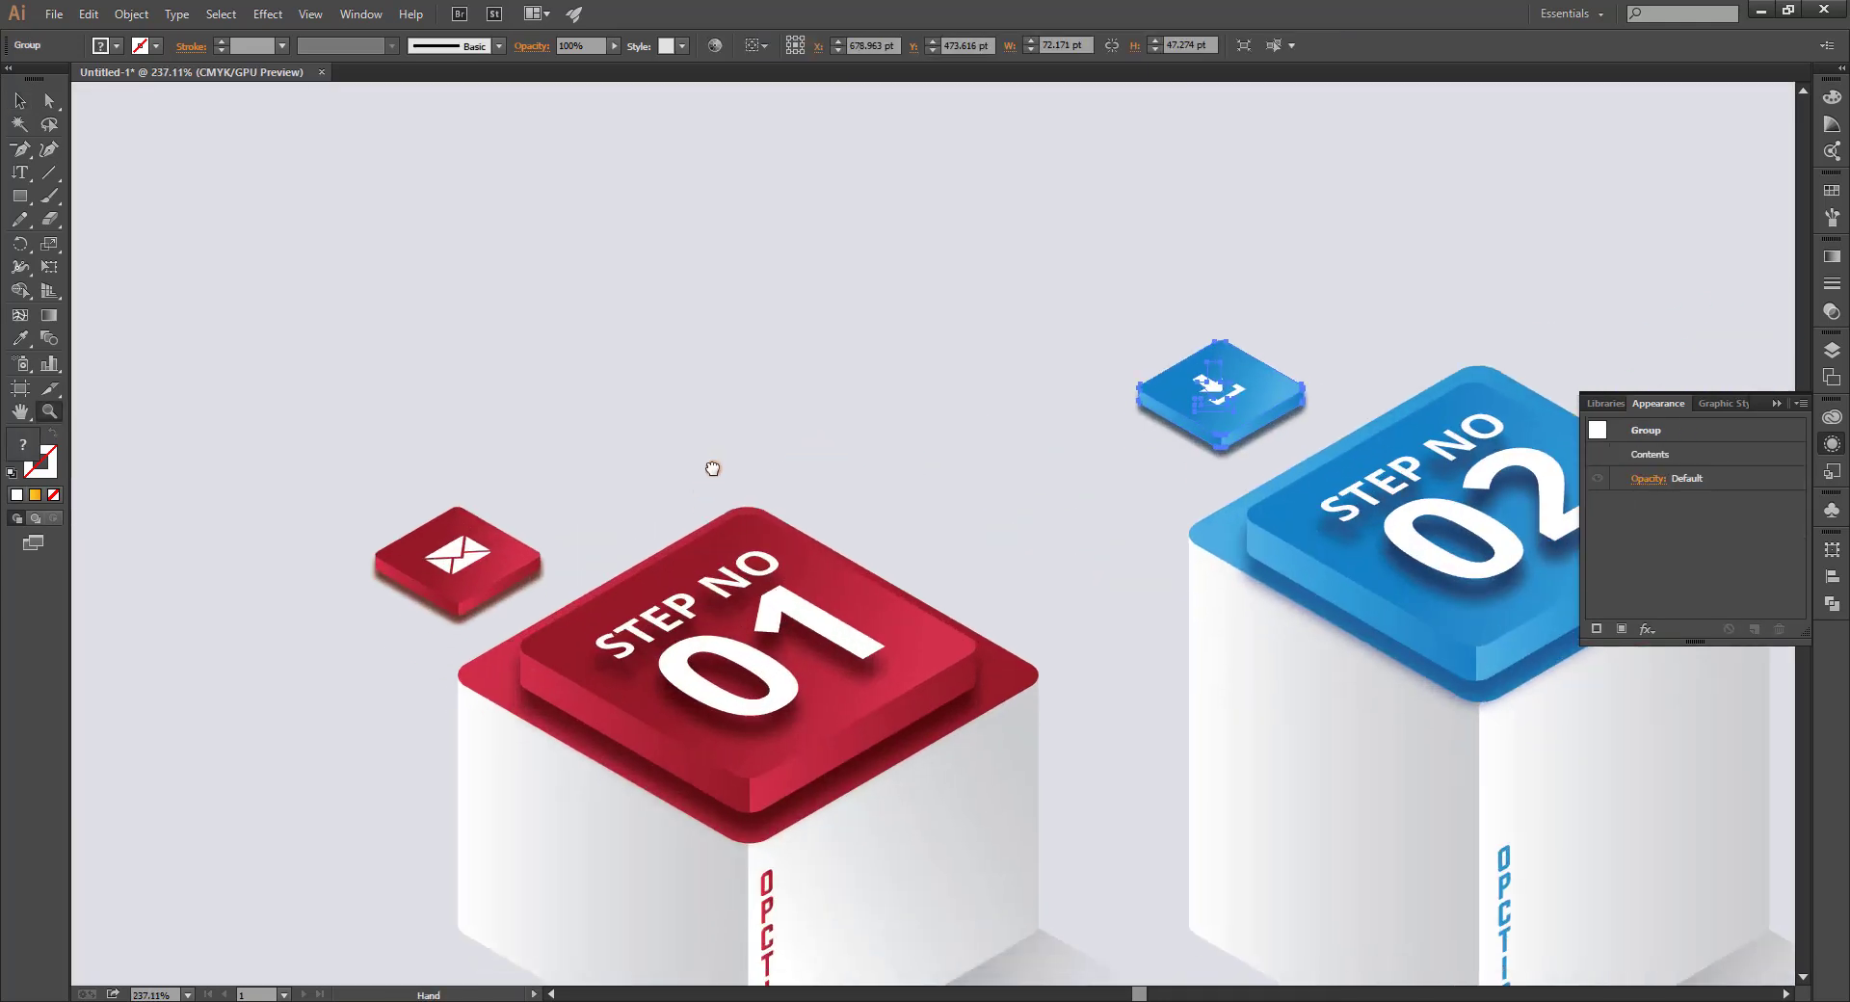
{"action": "left_click_drag", "start_coordinate": [457, 571], "coordinate": [456, 572]}
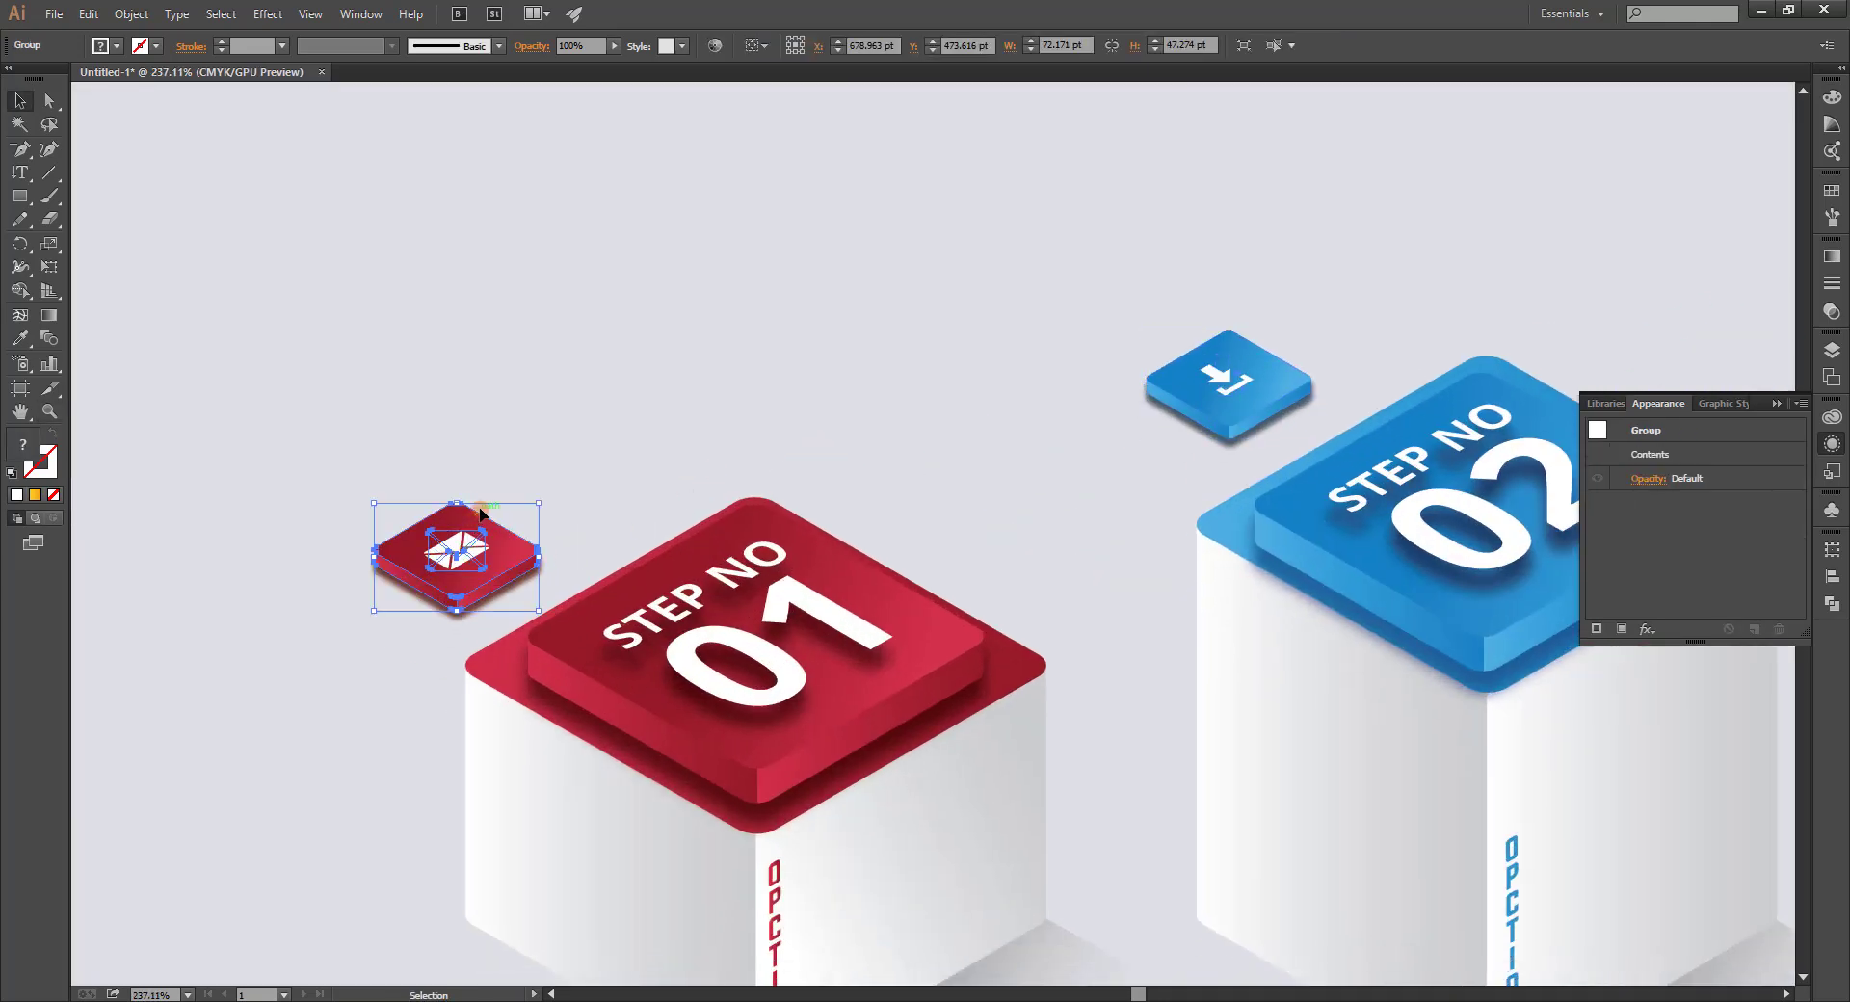
{"action": "left_click", "coordinate": [533, 402]}
{"action": "left_click_drag", "start_coordinate": [534, 403], "coordinate": [801, 177]}
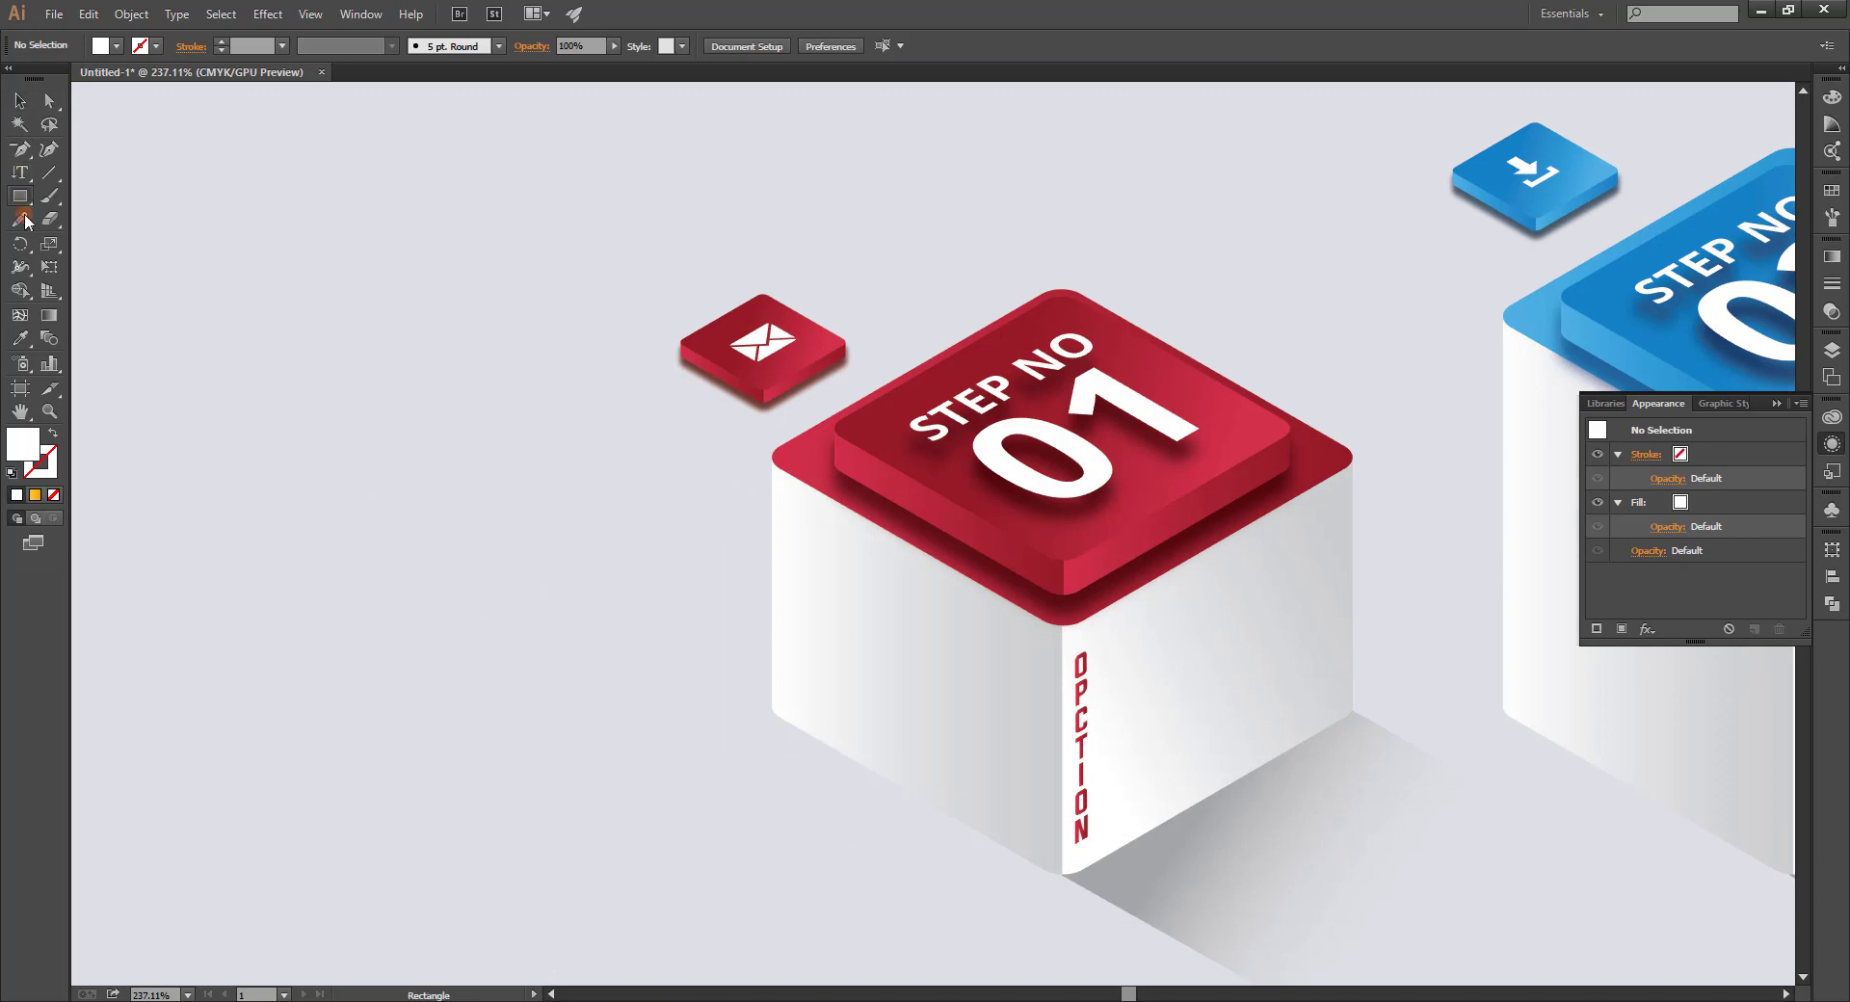
Draw a rounded rectangle left of the envelope tile as a red outline with no fill.
{"action": "left_click_drag", "start_coordinate": [297, 412], "coordinate": [489, 530]}
{"action": "key", "text": "ctrl+z"}
{"action": "mouse_move", "coordinate": [19, 195]}
{"action": "left_mouse_down"}
{"action": "mouse_move", "coordinate": [80, 254]}
{"action": "mouse_move", "coordinate": [90, 219]}
{"action": "left_mouse_up"}
{"action": "left_click_drag", "start_coordinate": [280, 344], "coordinate": [384, 437]}
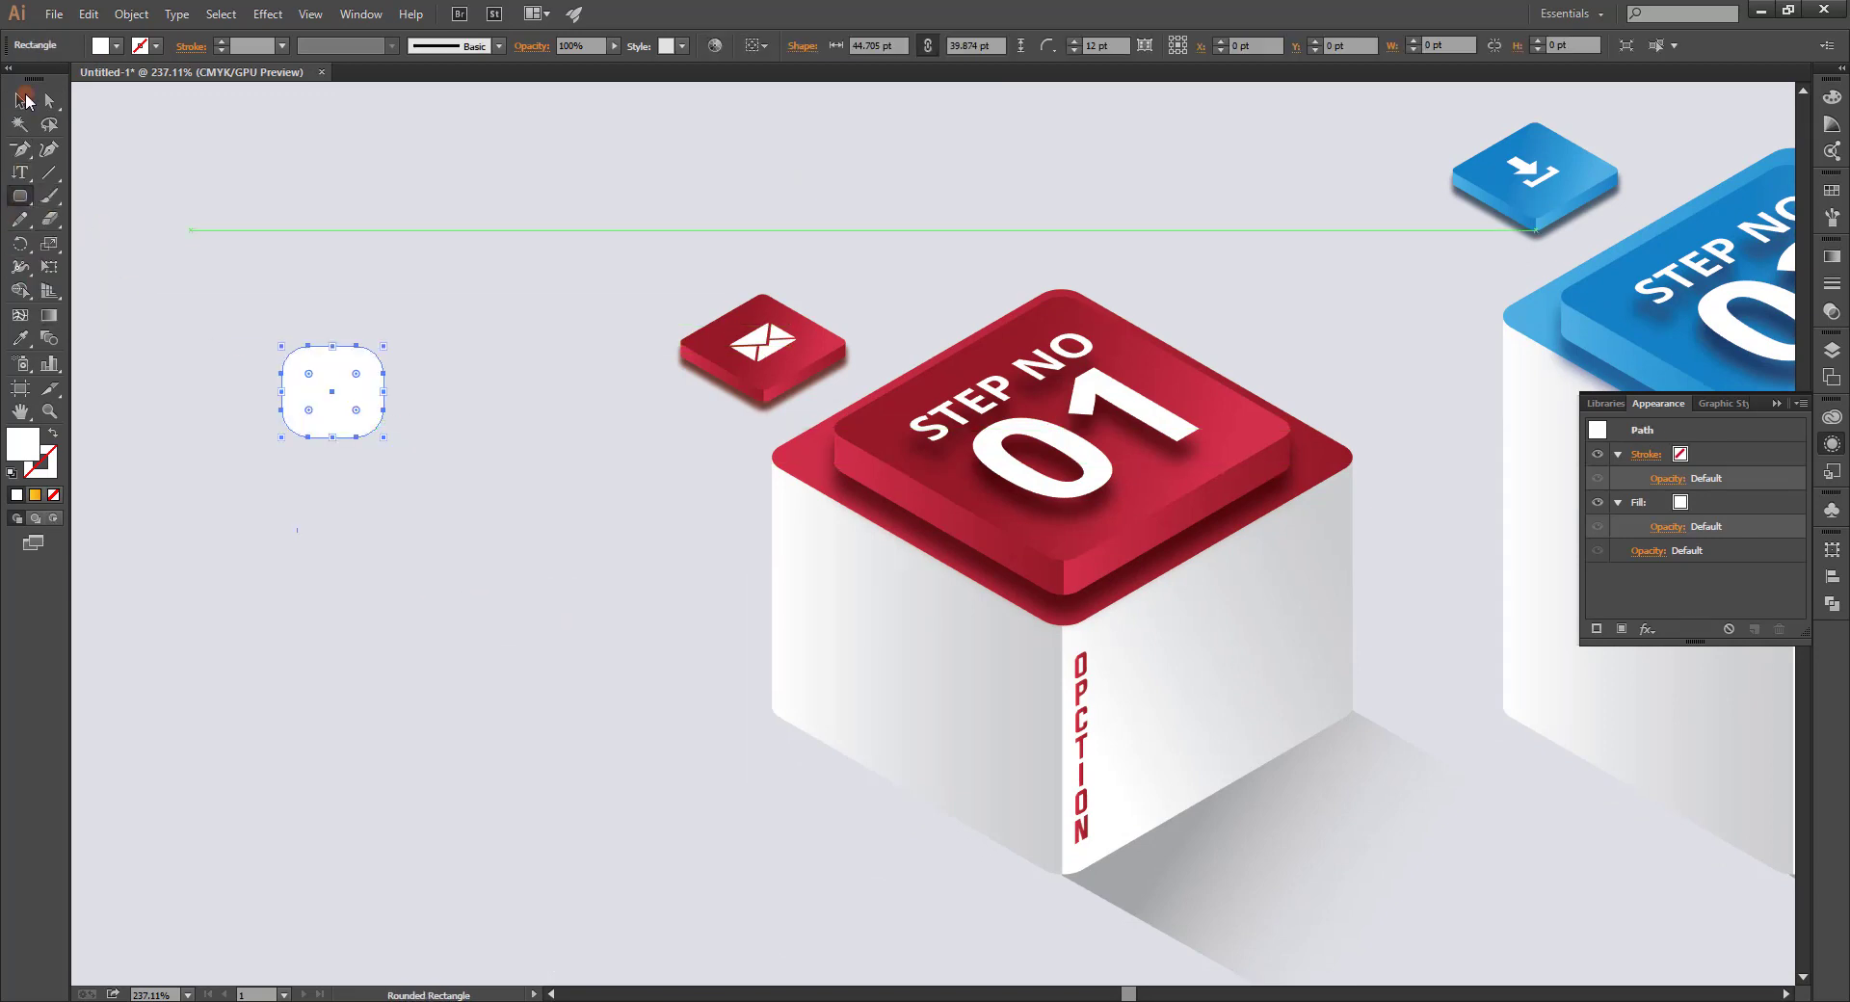
{"action": "key", "text": "i"}
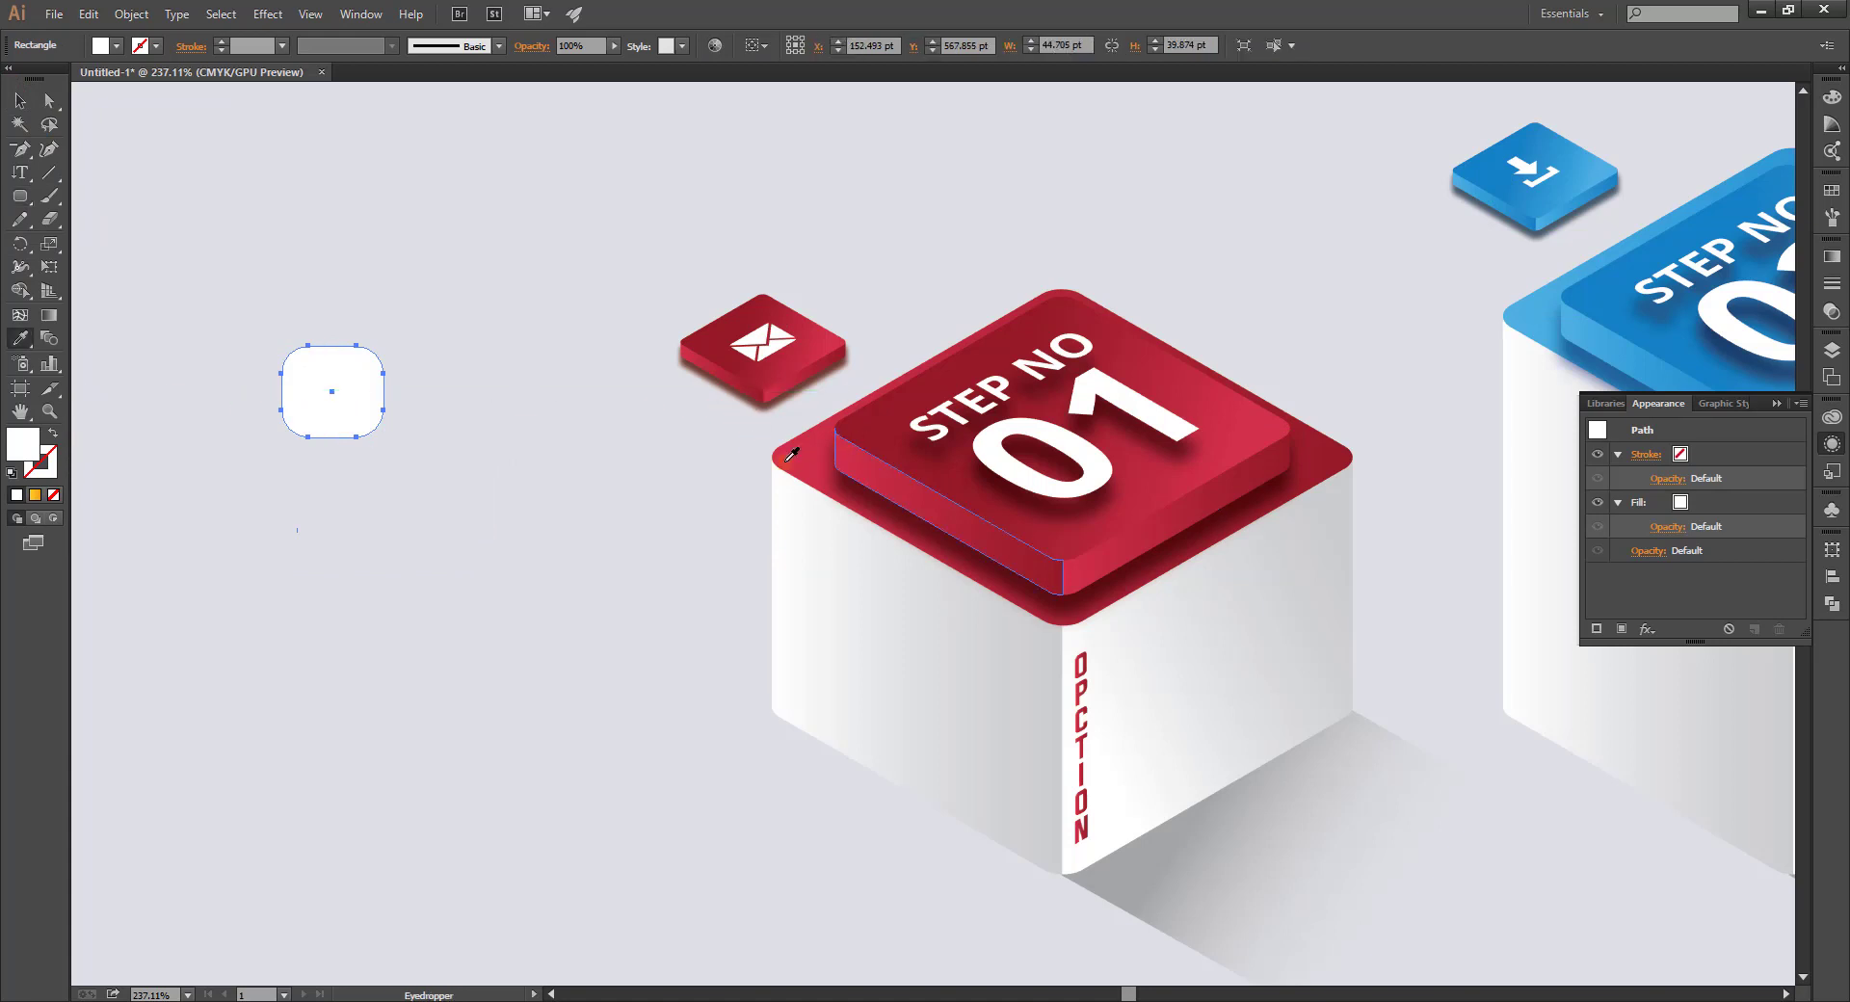
{"action": "left_click", "coordinate": [954, 520]}
{"action": "key", "text": "v"}
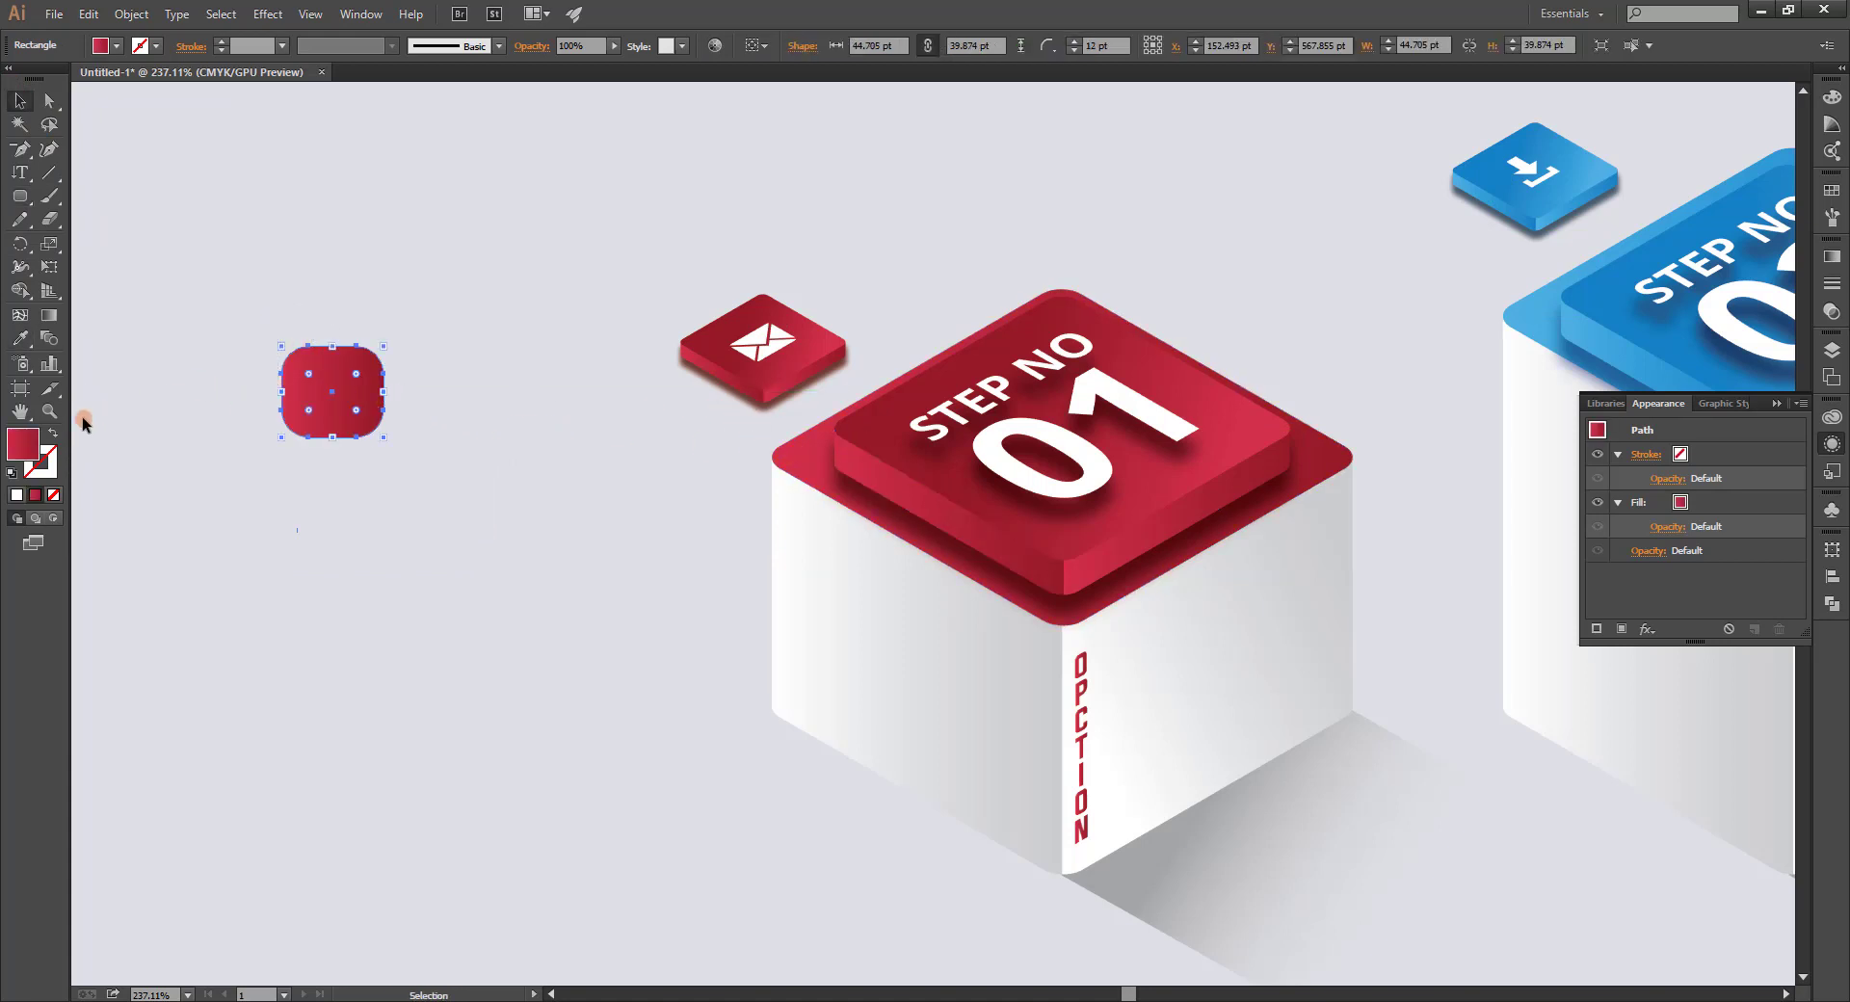
{"action": "key", "text": "shift+x"}
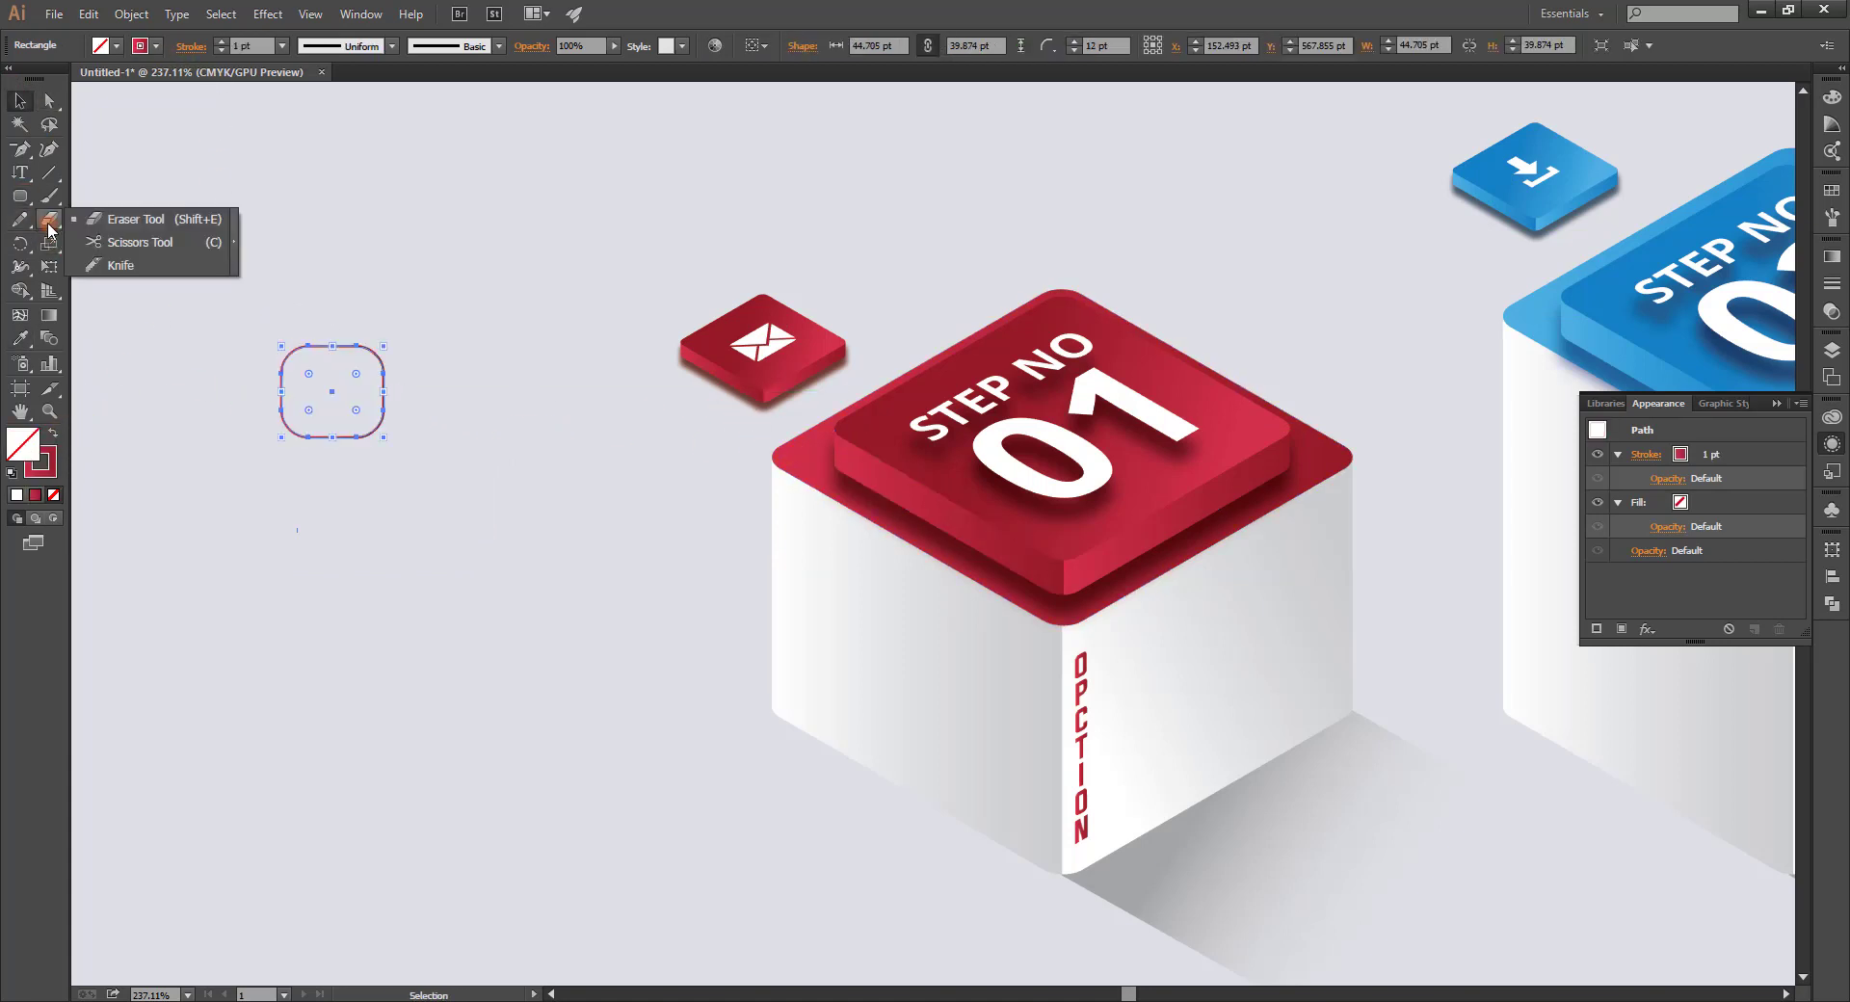
Cut the rounded rectangle's top edge with Scissors and delete its right half.
{"action": "left_click_drag", "start_coordinate": [52, 238], "coordinate": [116, 240]}
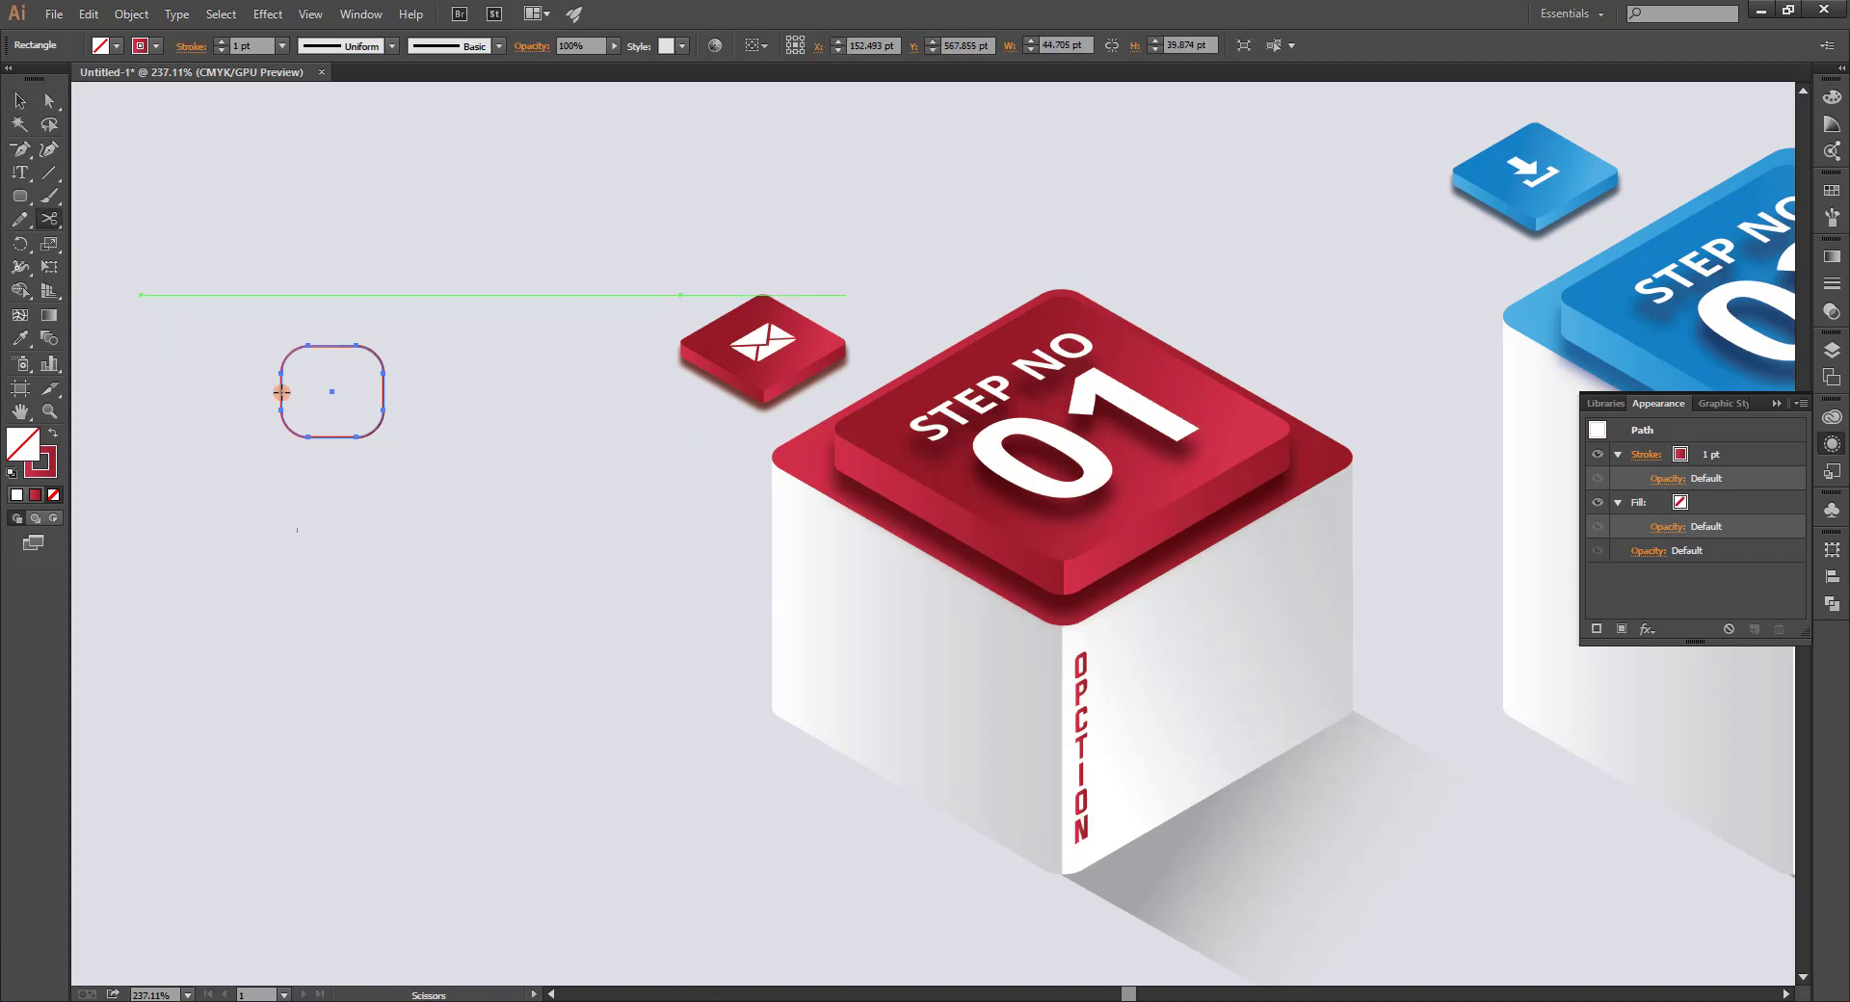
{"action": "left_click", "coordinate": [327, 344]}
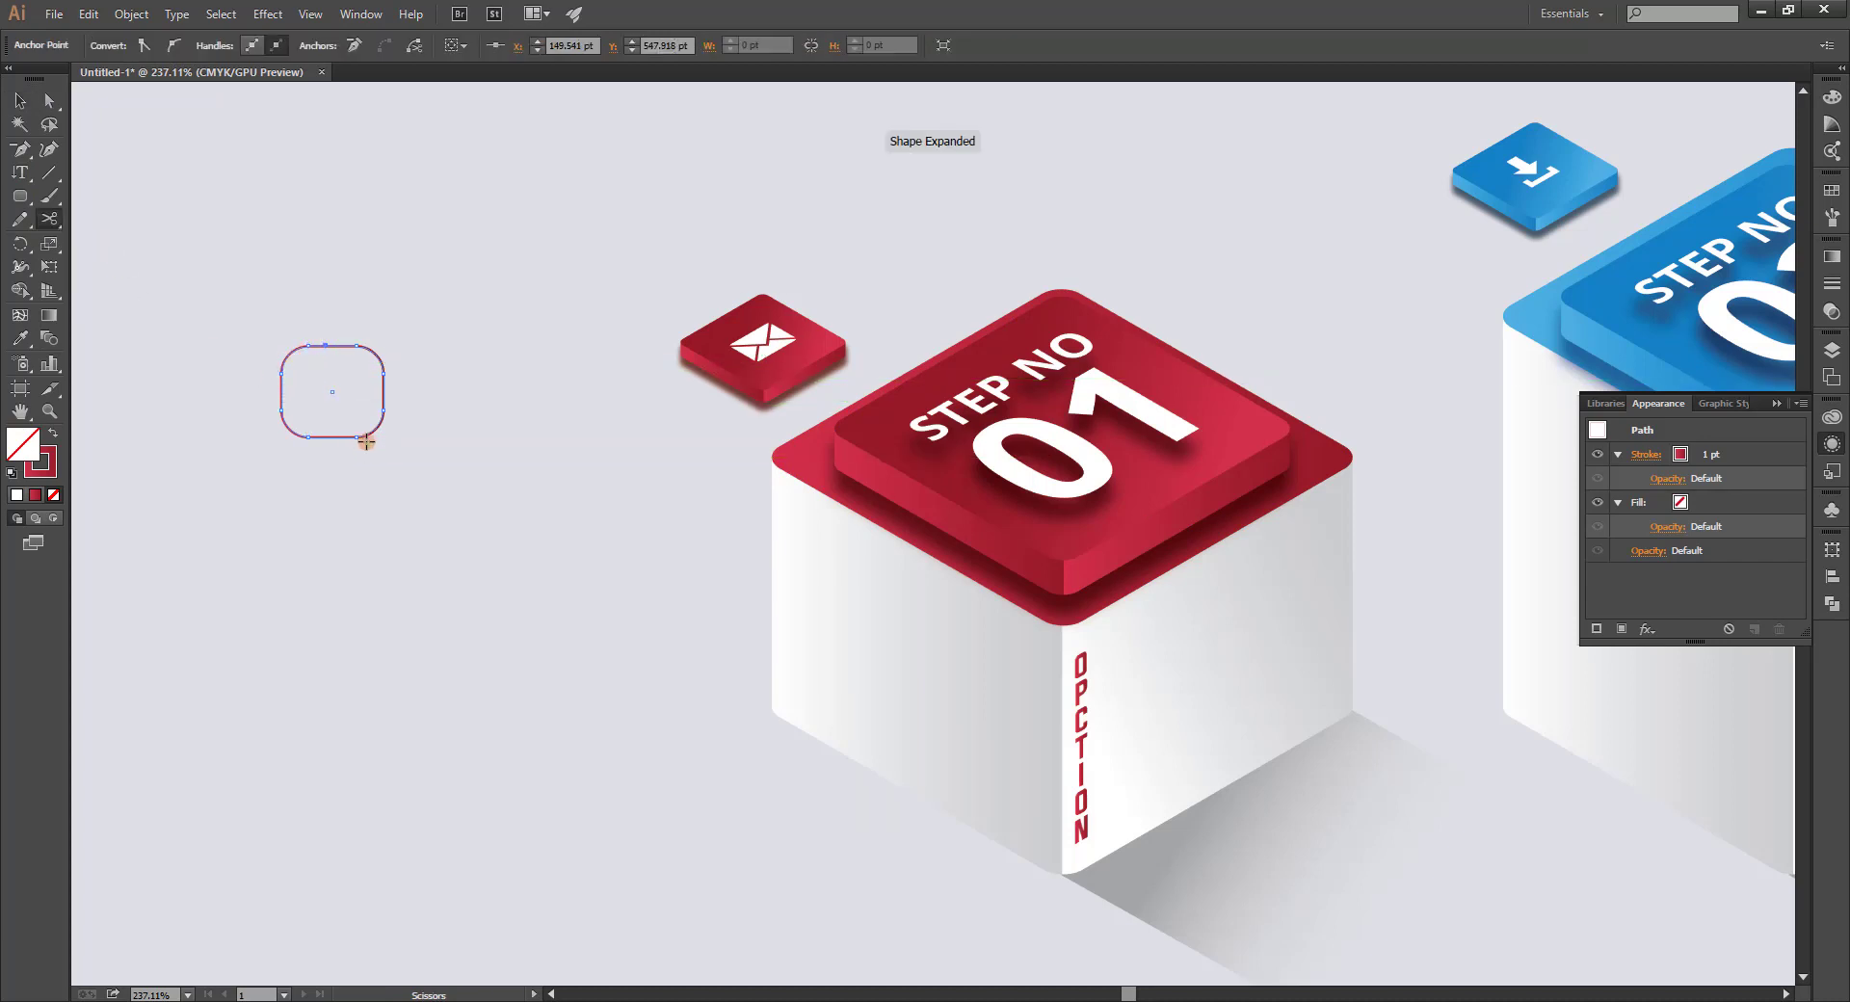
{"action": "key", "text": "v"}
{"action": "mouse_move", "coordinate": [441, 370]}
{"action": "left_mouse_down"}
{"action": "mouse_move", "coordinate": [339, 408]}
{"action": "mouse_move", "coordinate": [710, 511]}
{"action": "left_mouse_up"}
{"action": "key", "text": "Delete"}
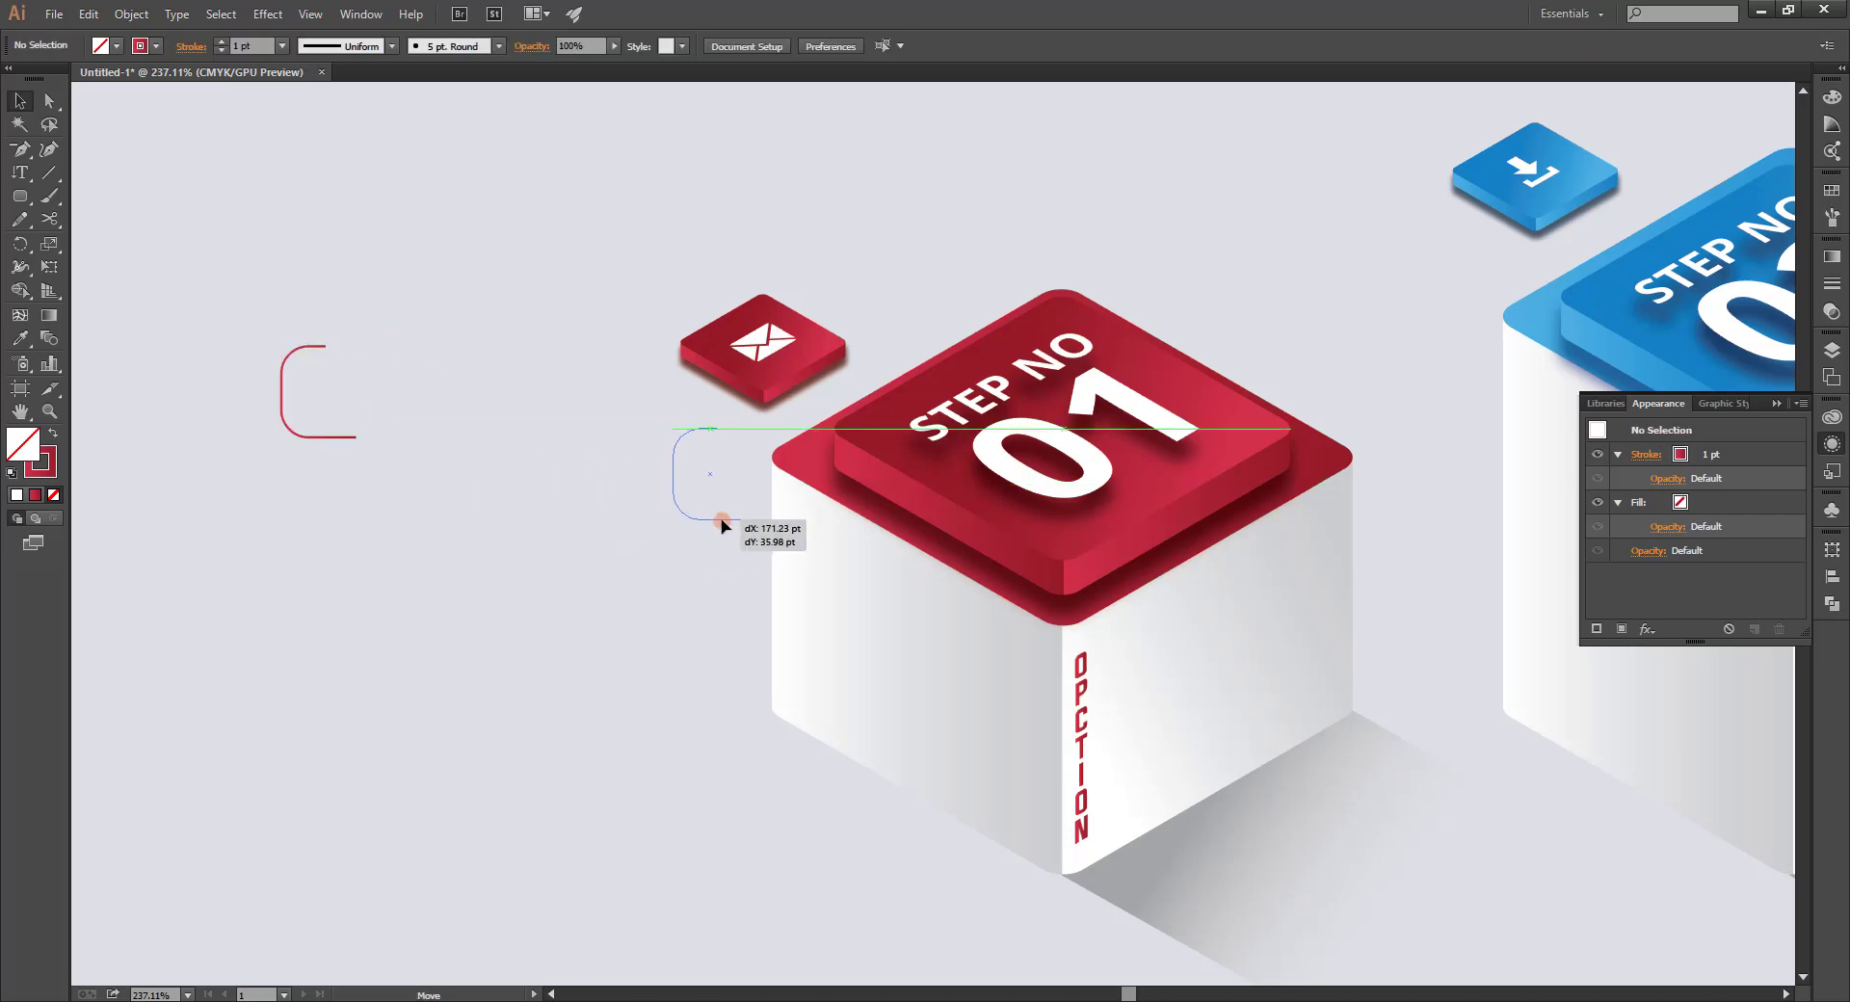
Lower the bracket's bottom anchors two steps to lengthen it.
{"action": "key", "text": "a"}
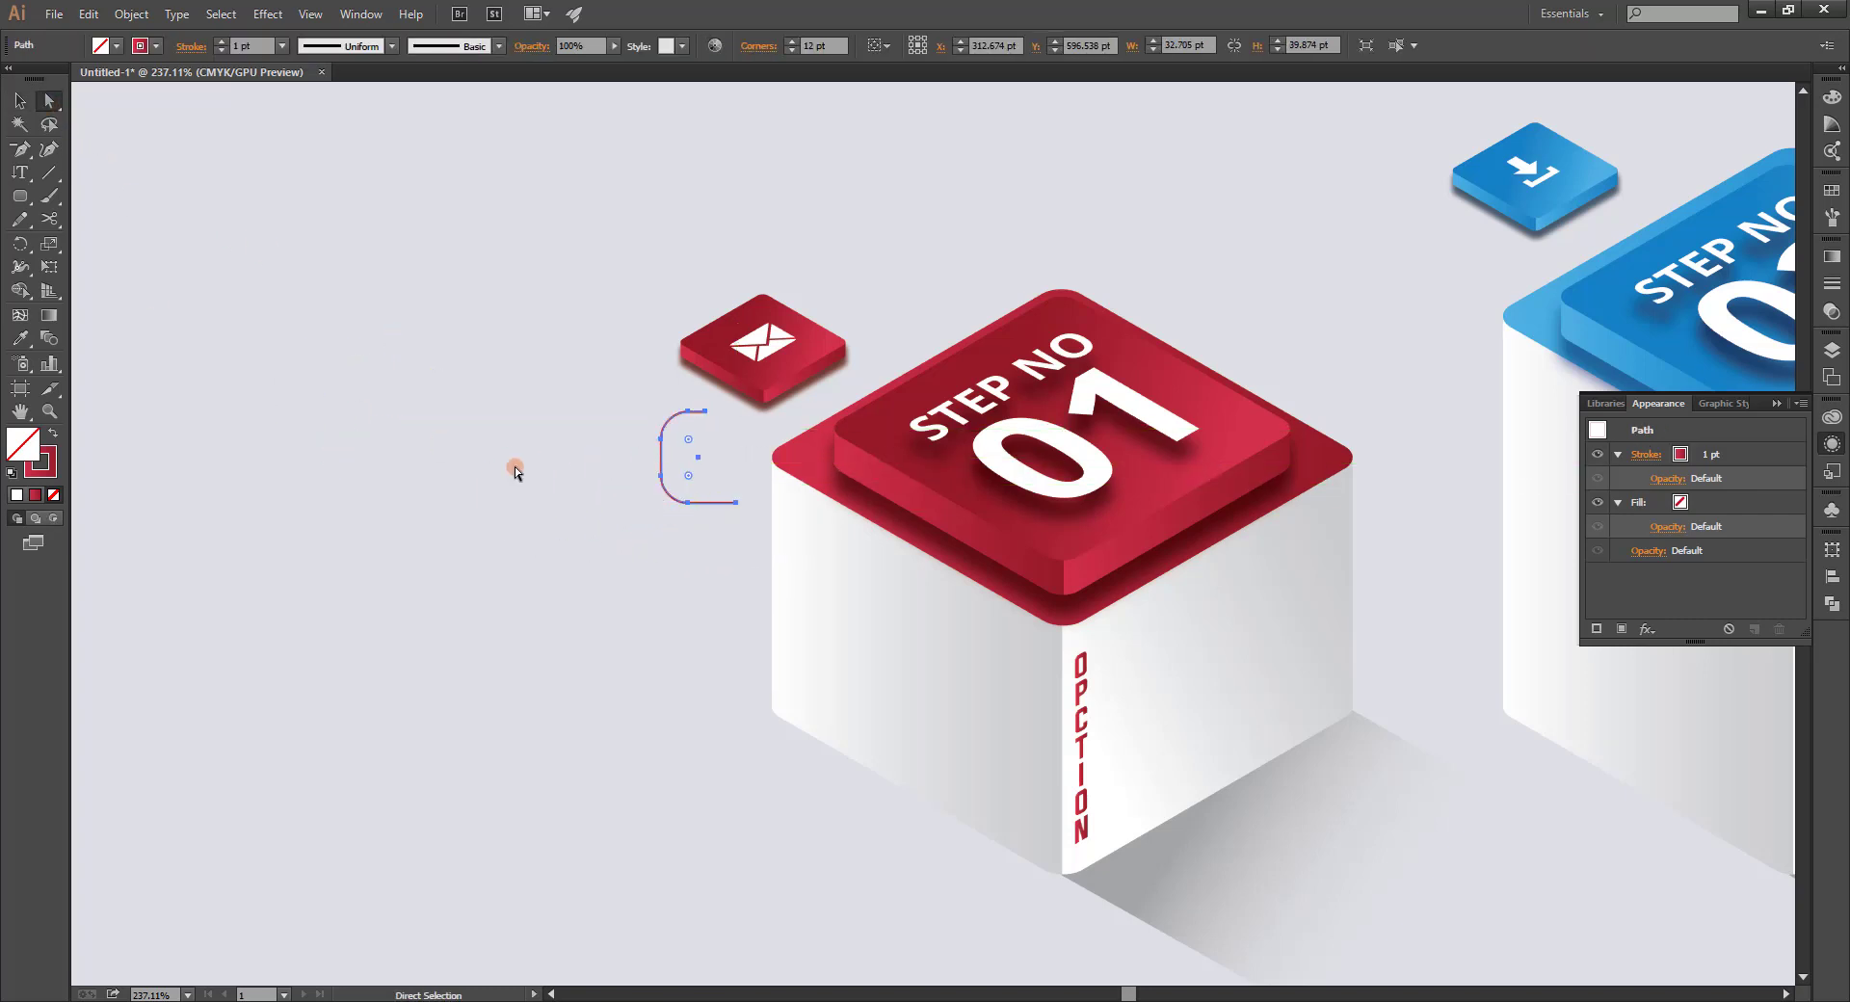
{"action": "left_click_drag", "start_coordinate": [578, 466], "coordinate": [736, 520]}
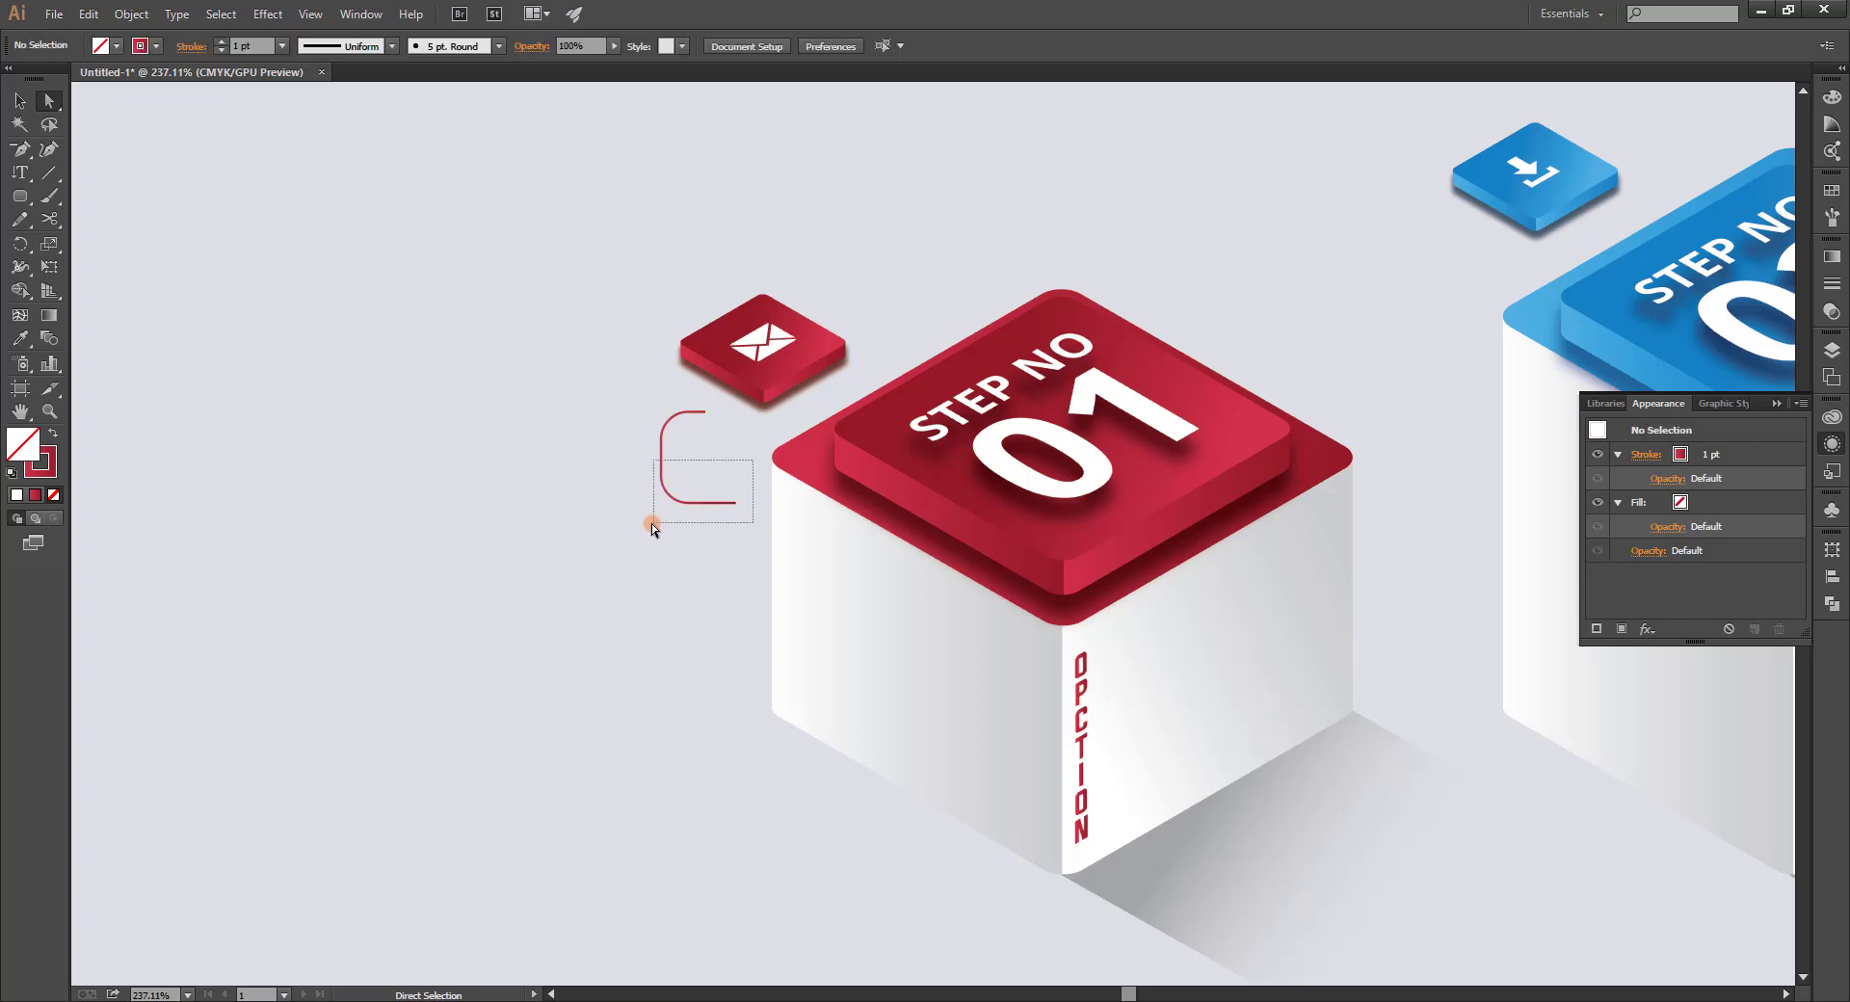
{"action": "key", "text": "Down"}
{"action": "key", "text": "Down"}
{"action": "key", "text": "Down"}
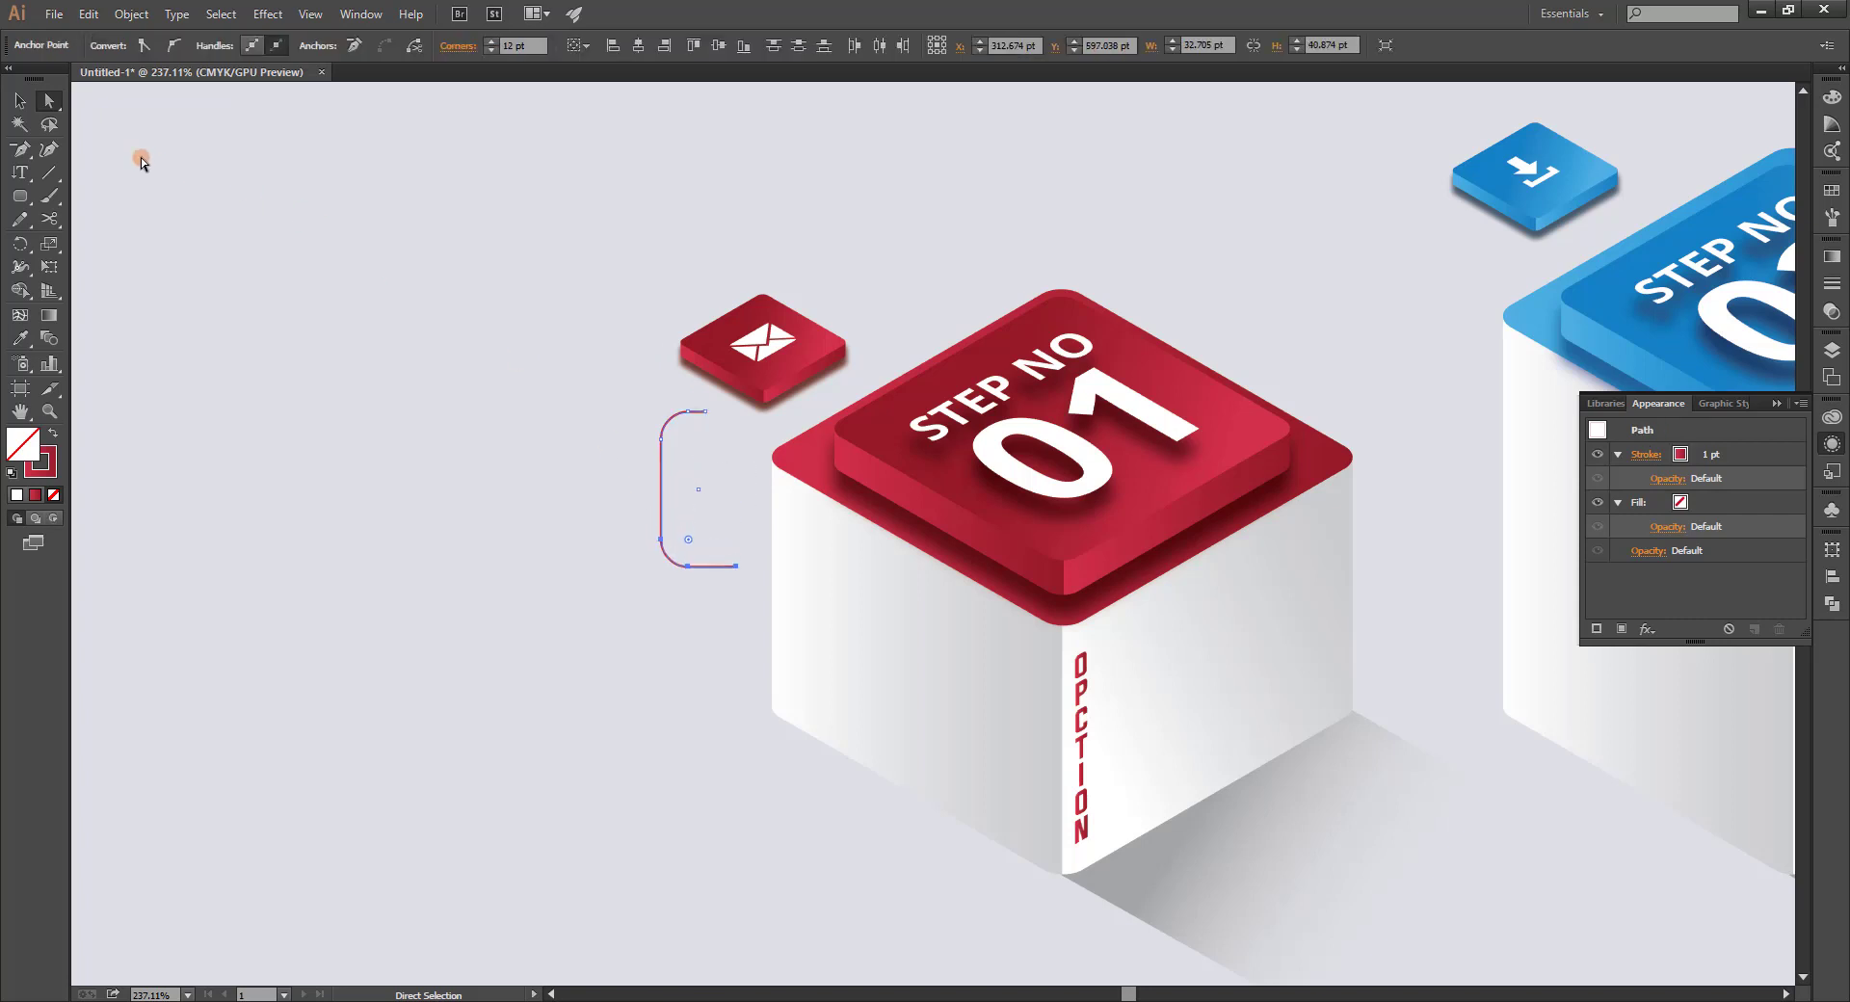
{"action": "key", "text": "Down"}
{"action": "key", "text": "Down"}
{"action": "key", "text": "Down"}
{"action": "left_click", "coordinate": [20, 100]}
Raise the envelope tile and move the red bracket up beside the STEP NO 01 box.
{"action": "key", "text": "ctrl+shift+a"}
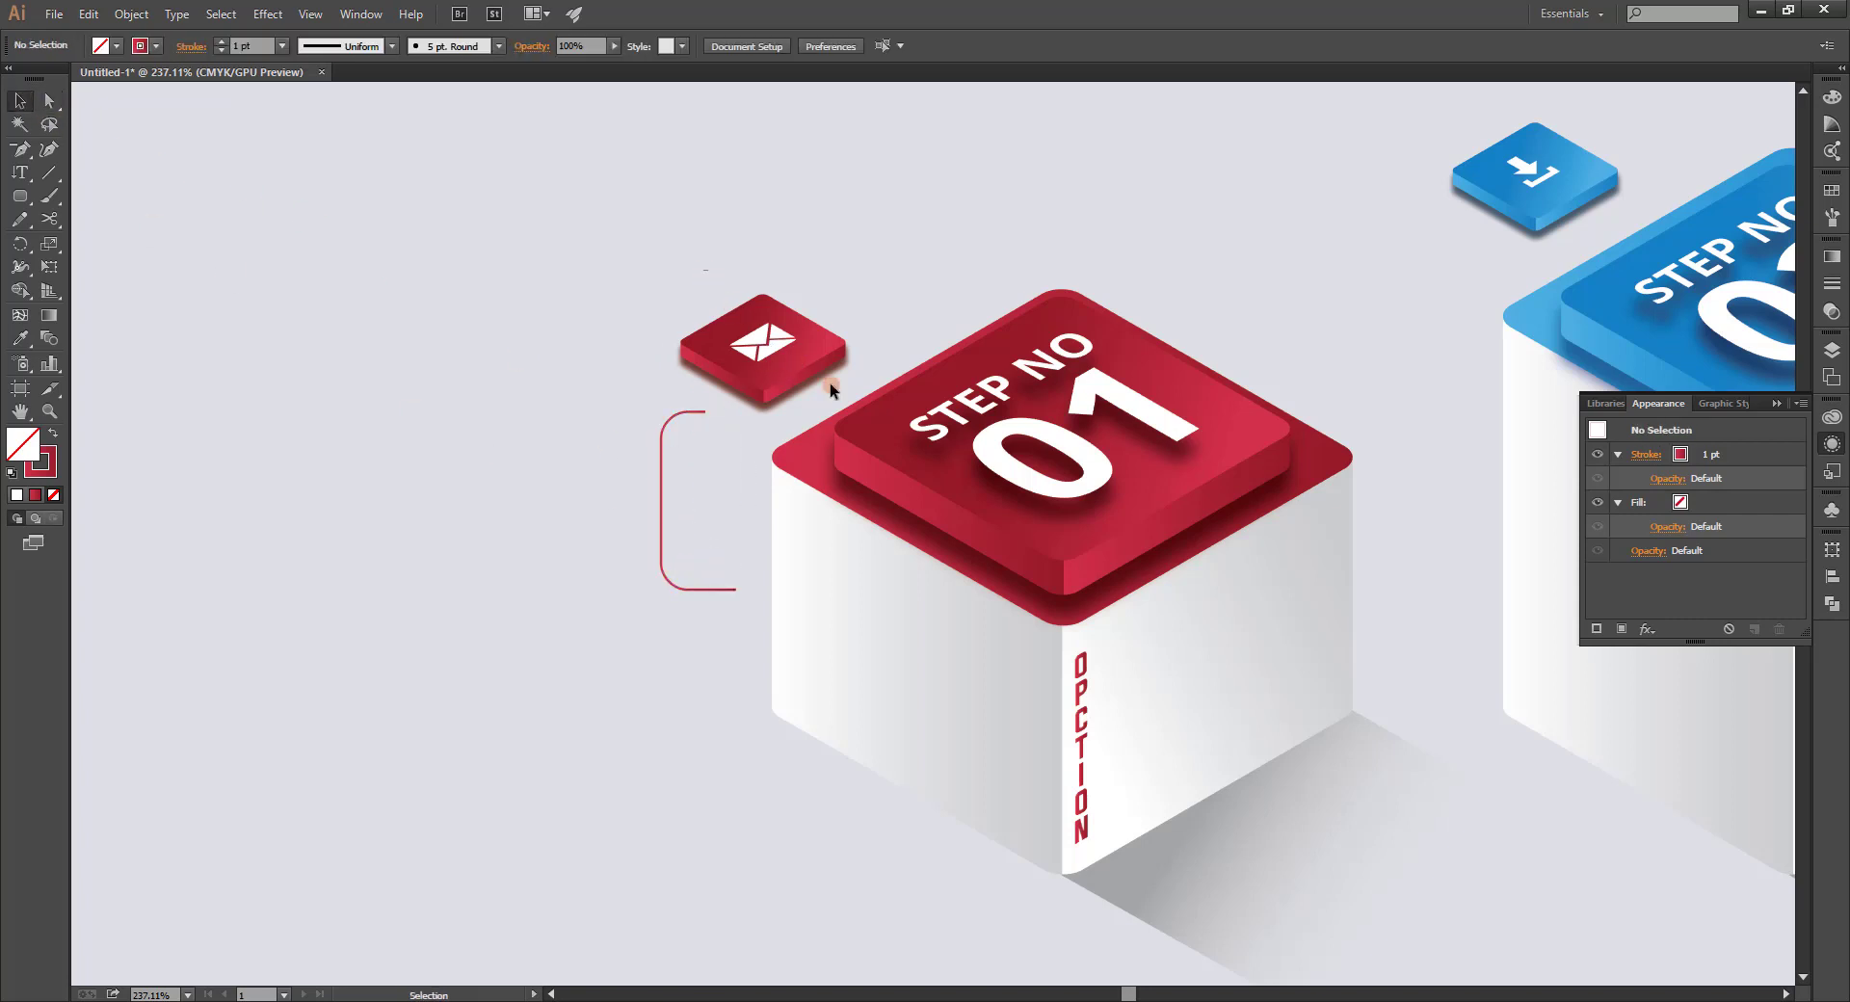
{"action": "left_click", "coordinate": [798, 329]}
{"action": "left_click_drag", "start_coordinate": [798, 330], "coordinate": [797, 246]}
{"action": "mouse_move", "coordinate": [686, 588]}
{"action": "left_mouse_down"}
{"action": "mouse_move", "coordinate": [695, 511]}
{"action": "mouse_move", "coordinate": [672, 494]}
{"action": "mouse_move", "coordinate": [735, 484]}
{"action": "left_mouse_up"}
Set the envelope tile above the bracket, then copy the bracket to the blue tile's download arrow.
{"action": "left_click", "coordinate": [650, 500]}
{"action": "left_click", "coordinate": [777, 255]}
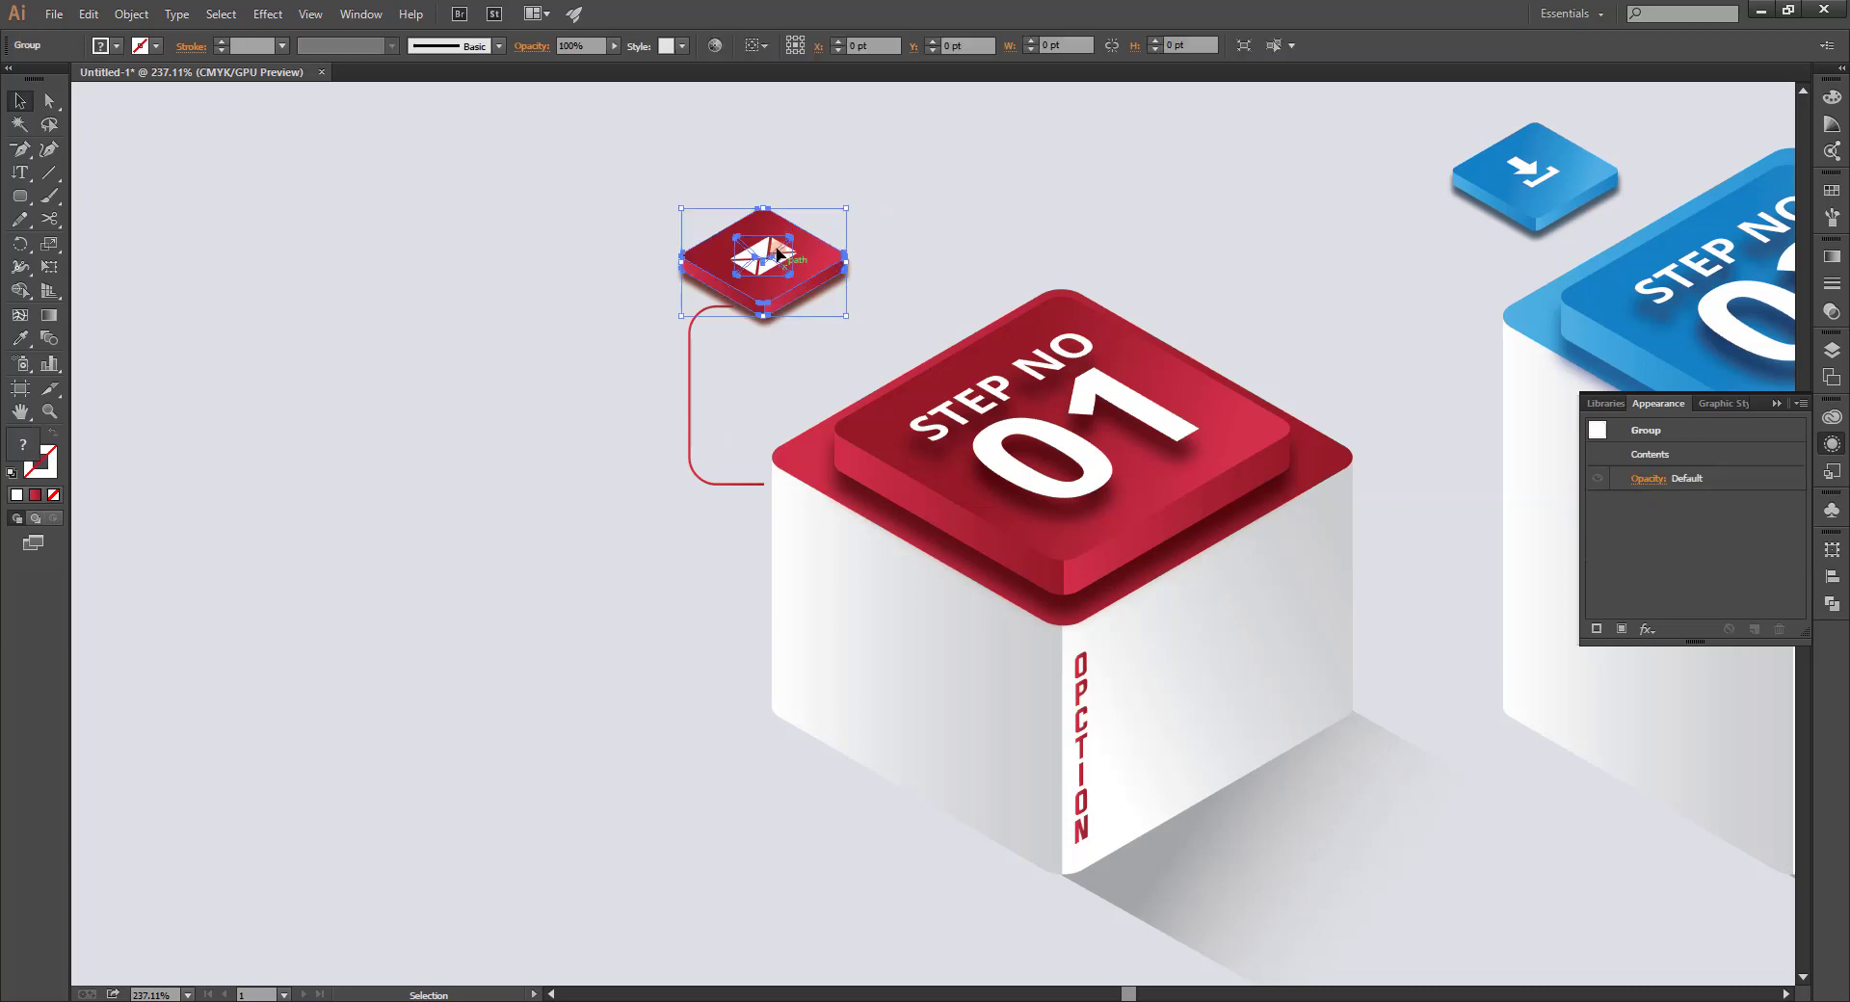
{"action": "left_click_drag", "start_coordinate": [778, 254], "coordinate": [830, 266]}
{"action": "left_click", "coordinate": [1040, 186]}
{"action": "mouse_move", "coordinate": [670, 402]}
{"action": "left_mouse_down"}
{"action": "mouse_move", "coordinate": [125, 505]}
{"action": "mouse_move", "coordinate": [791, 403]}
{"action": "mouse_move", "coordinate": [885, 383]}
{"action": "mouse_move", "coordinate": [881, 366]}
{"action": "left_mouse_up"}
{"action": "mouse_move", "coordinate": [1066, 250]}
{"action": "left_mouse_down"}
{"action": "mouse_move", "coordinate": [909, 324]}
{"action": "mouse_move", "coordinate": [994, 309]}
{"action": "mouse_move", "coordinate": [959, 279]}
{"action": "left_mouse_up"}
{"action": "left_click", "coordinate": [1078, 252]}
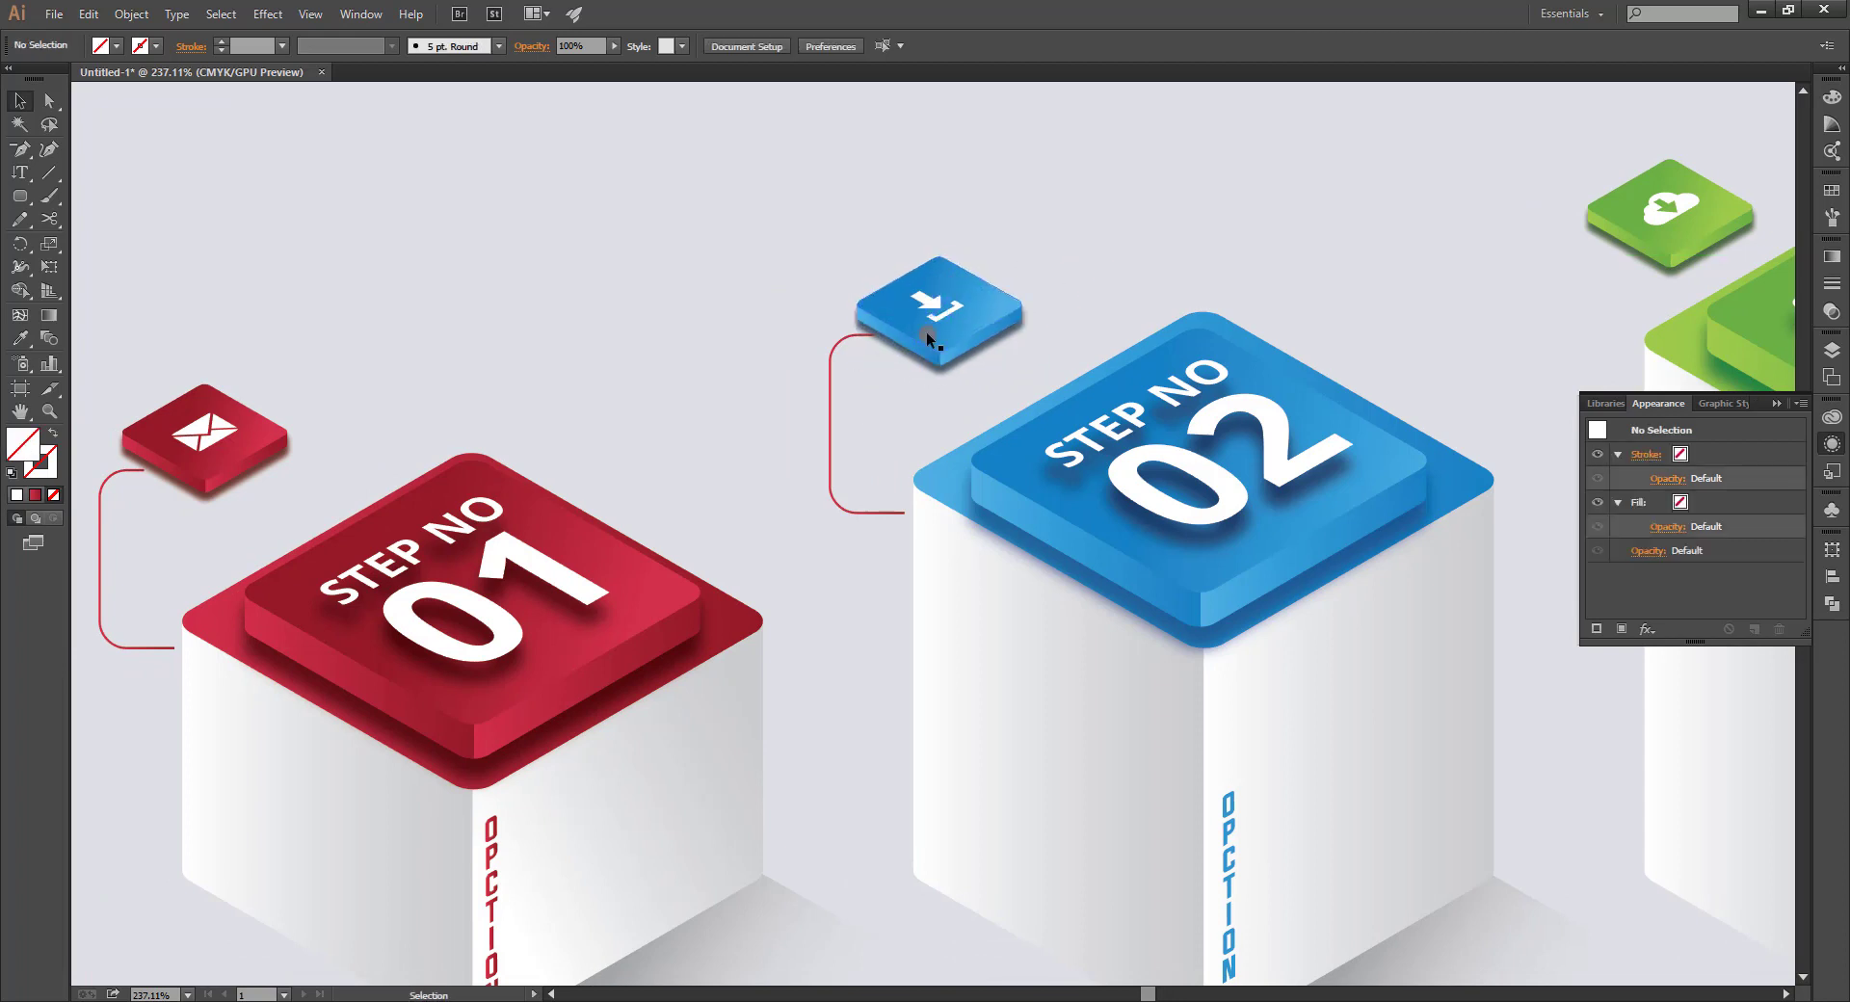
Copy the bracket beside the green tile, nudge it 1 pt left, and seat the cloud tile on top.
{"action": "mouse_move", "coordinate": [829, 412]}
{"action": "left_mouse_down"}
{"action": "mouse_move", "coordinate": [1561, 343]}
{"action": "mouse_move", "coordinate": [911, 448]}
{"action": "mouse_move", "coordinate": [961, 376]}
{"action": "left_mouse_up"}
{"action": "key", "text": "Left"}
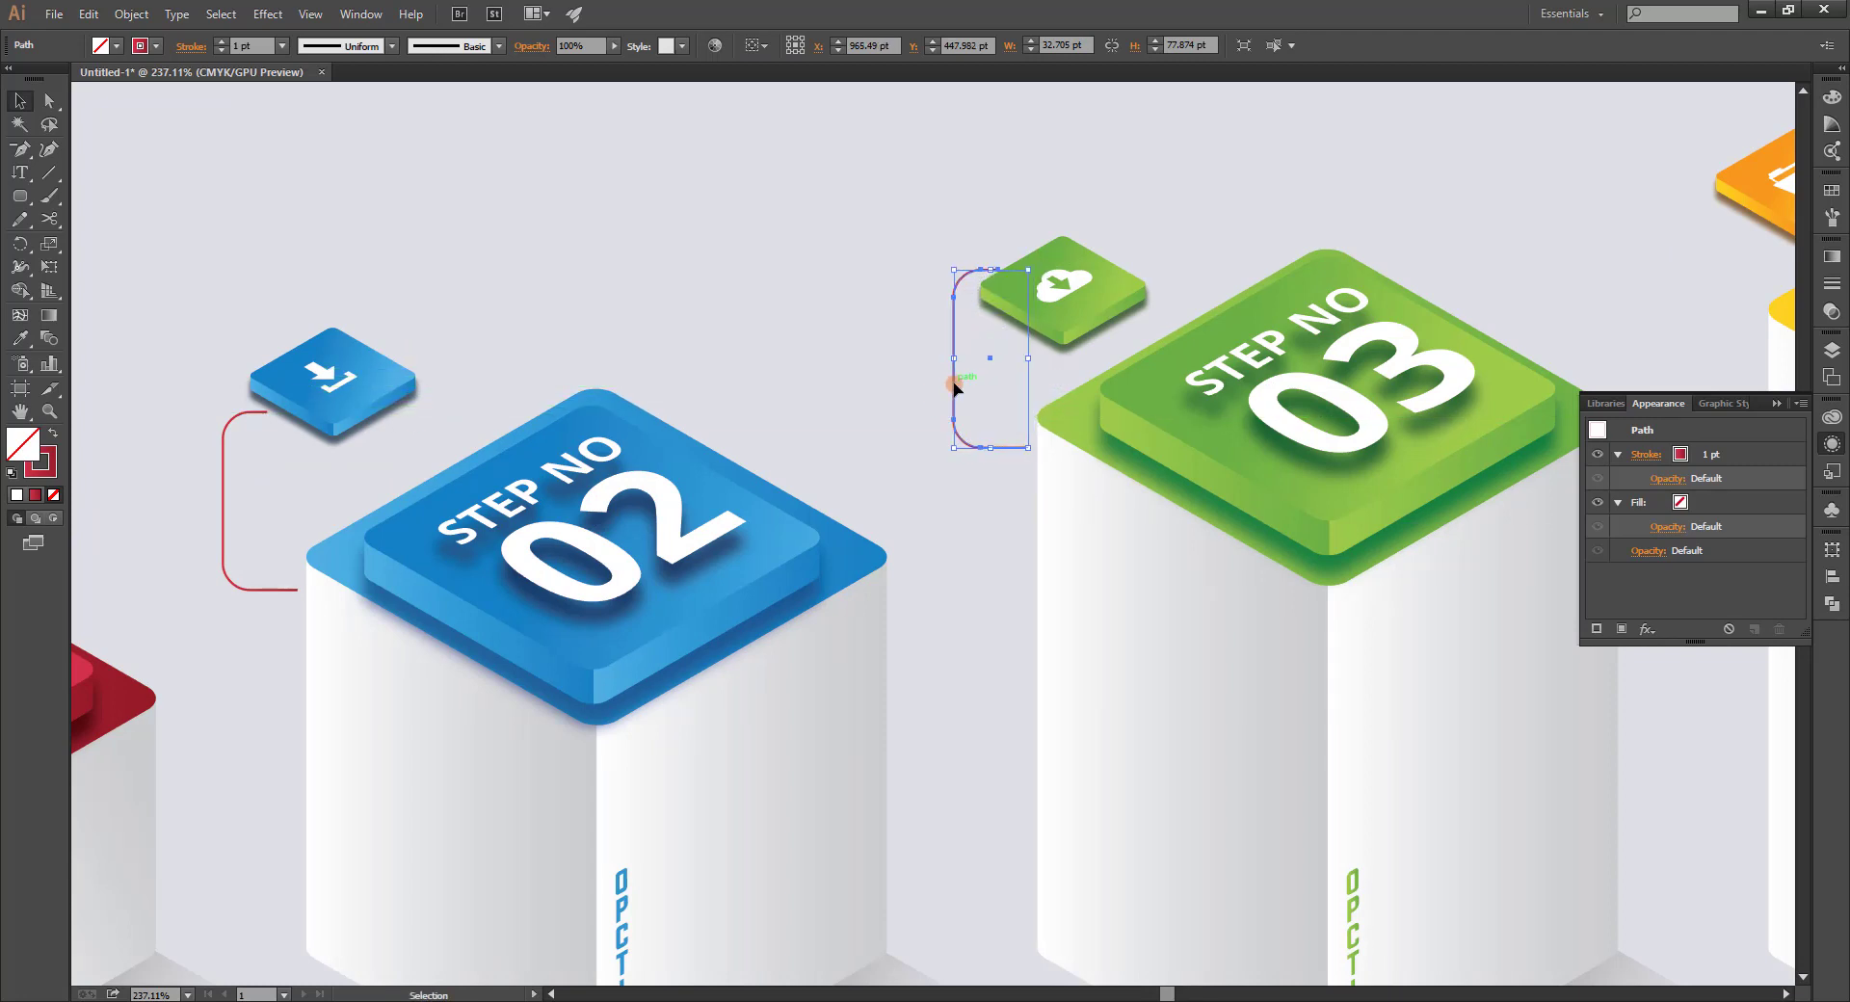
{"action": "left_click", "coordinate": [1002, 368]}
{"action": "mouse_move", "coordinate": [1070, 294]}
{"action": "left_mouse_down"}
{"action": "mouse_move", "coordinate": [1100, 252]}
{"action": "mouse_move", "coordinate": [1078, 260]}
{"action": "left_mouse_up"}
{"action": "left_click", "coordinate": [1244, 193]}
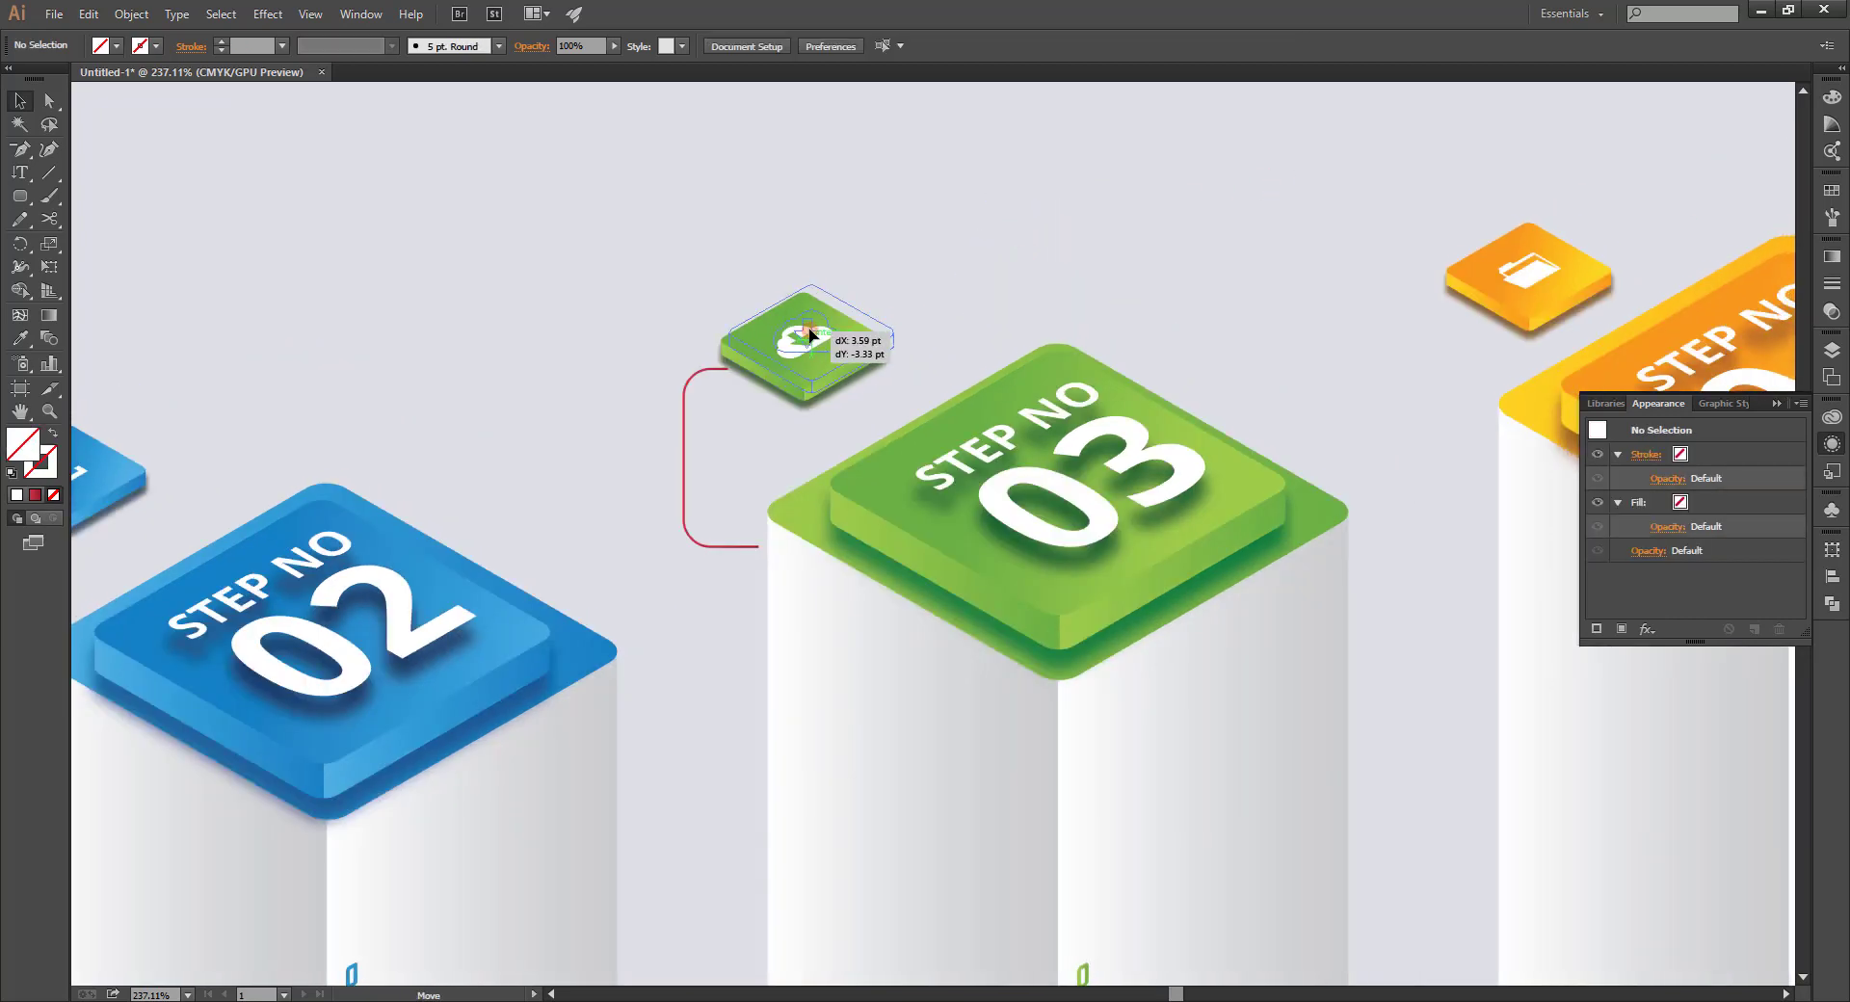
Copy the bracket to the orange folder tile, reposition that tile, and fit the artboard.
{"action": "left_click_drag", "start_coordinate": [811, 422], "coordinate": [286, 569]}
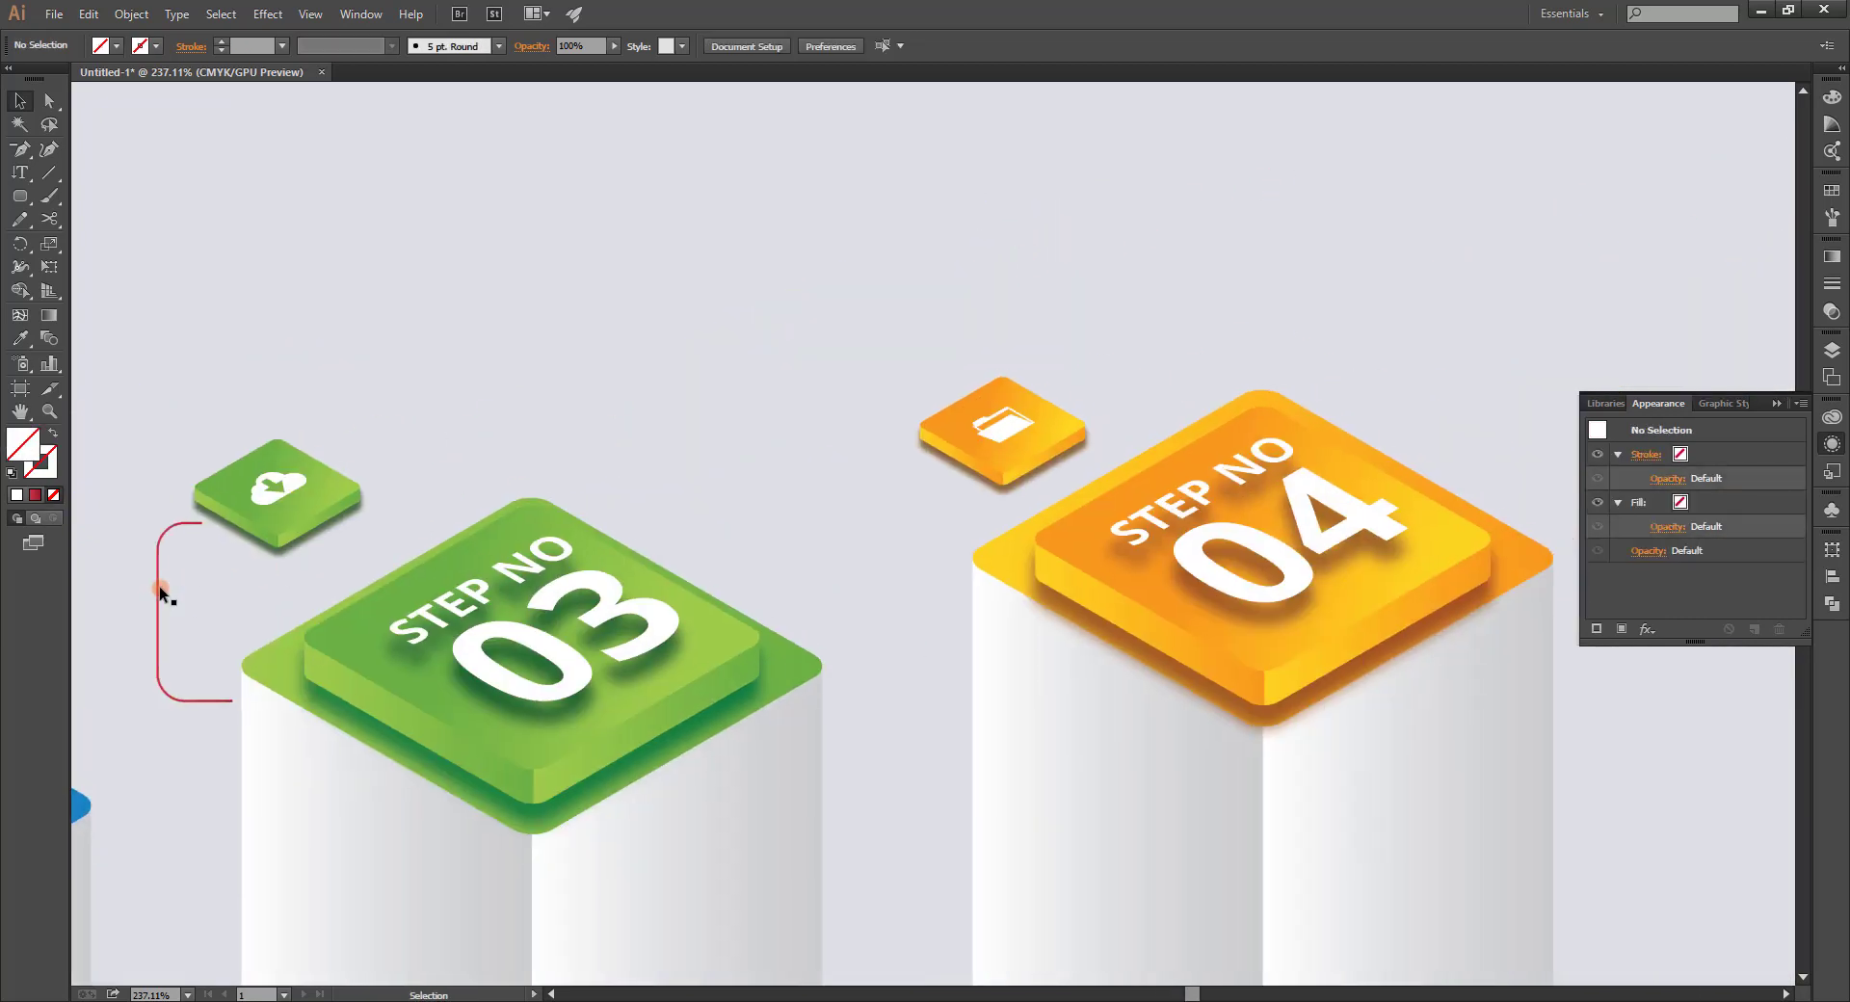
{"action": "left_click_drag", "start_coordinate": [159, 585], "coordinate": [892, 480]}
{"action": "mouse_move", "coordinate": [1013, 421]}
{"action": "left_mouse_down"}
{"action": "mouse_move", "coordinate": [1031, 380]}
{"action": "mouse_move", "coordinate": [1083, 364]}
{"action": "left_mouse_up"}
{"action": "left_click", "coordinate": [1071, 368]}
{"action": "left_click", "coordinate": [1103, 359]}
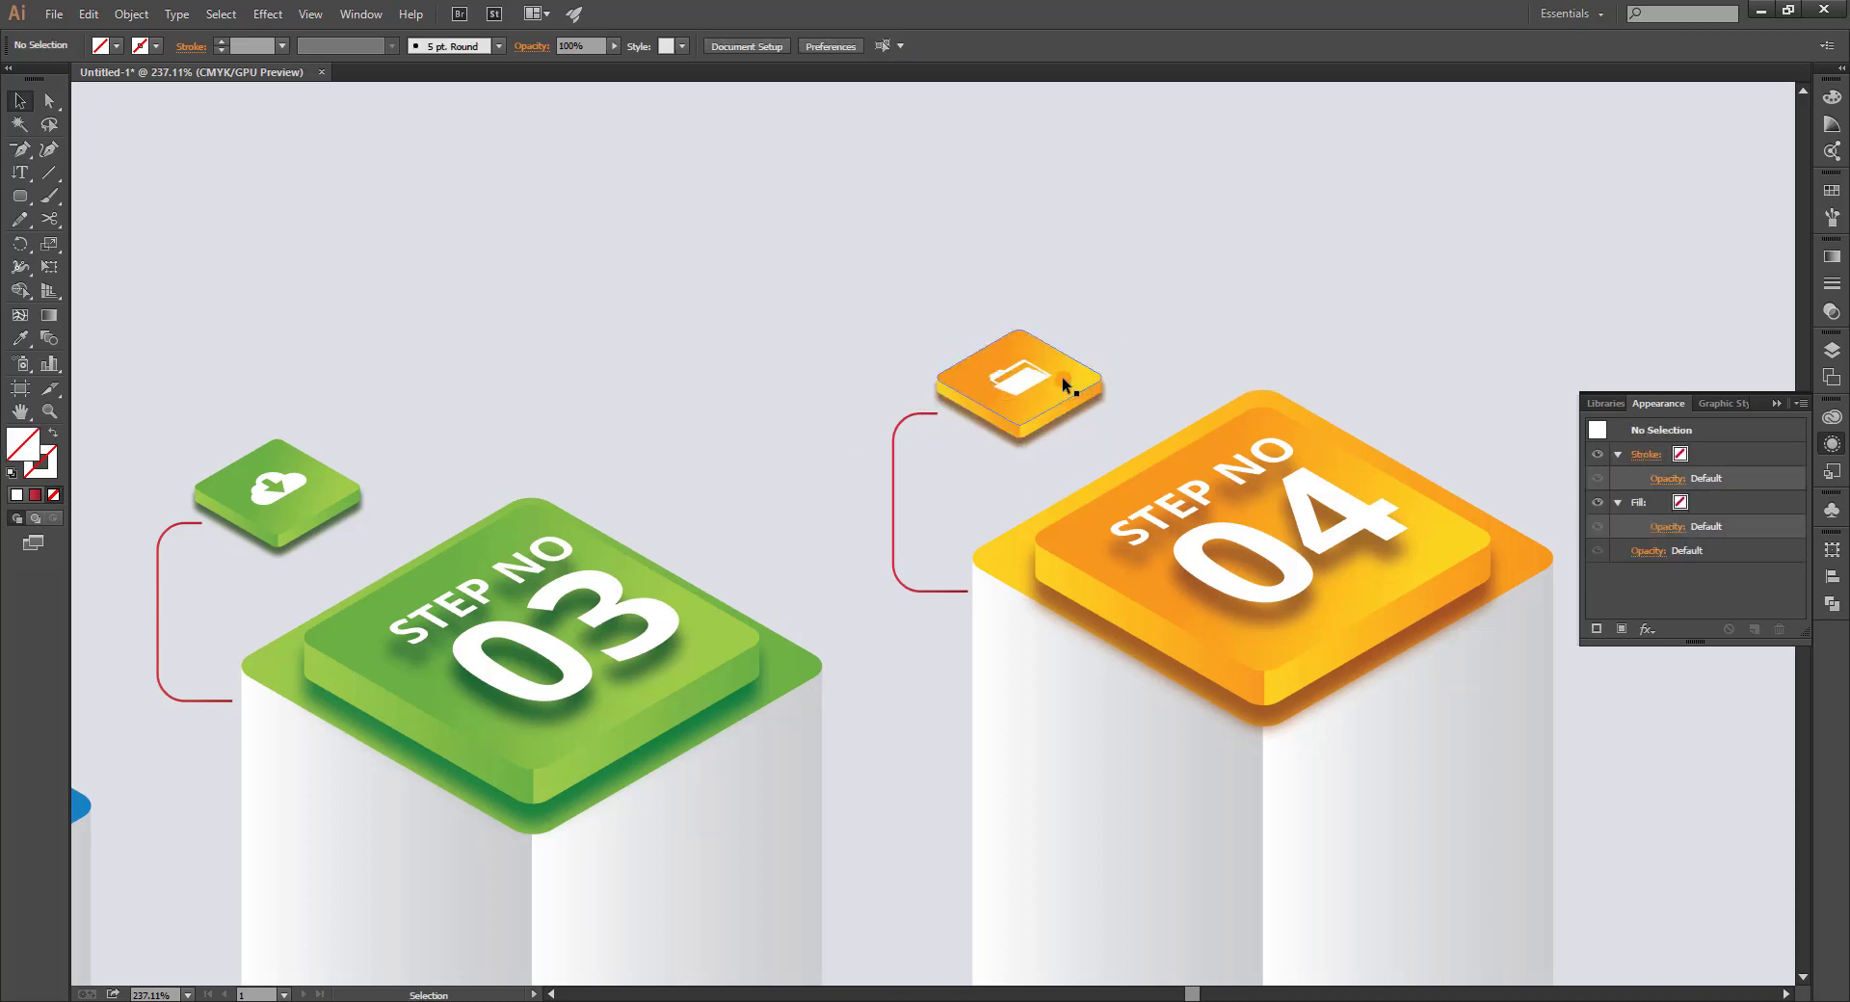
{"action": "left_click", "coordinate": [1062, 377]}
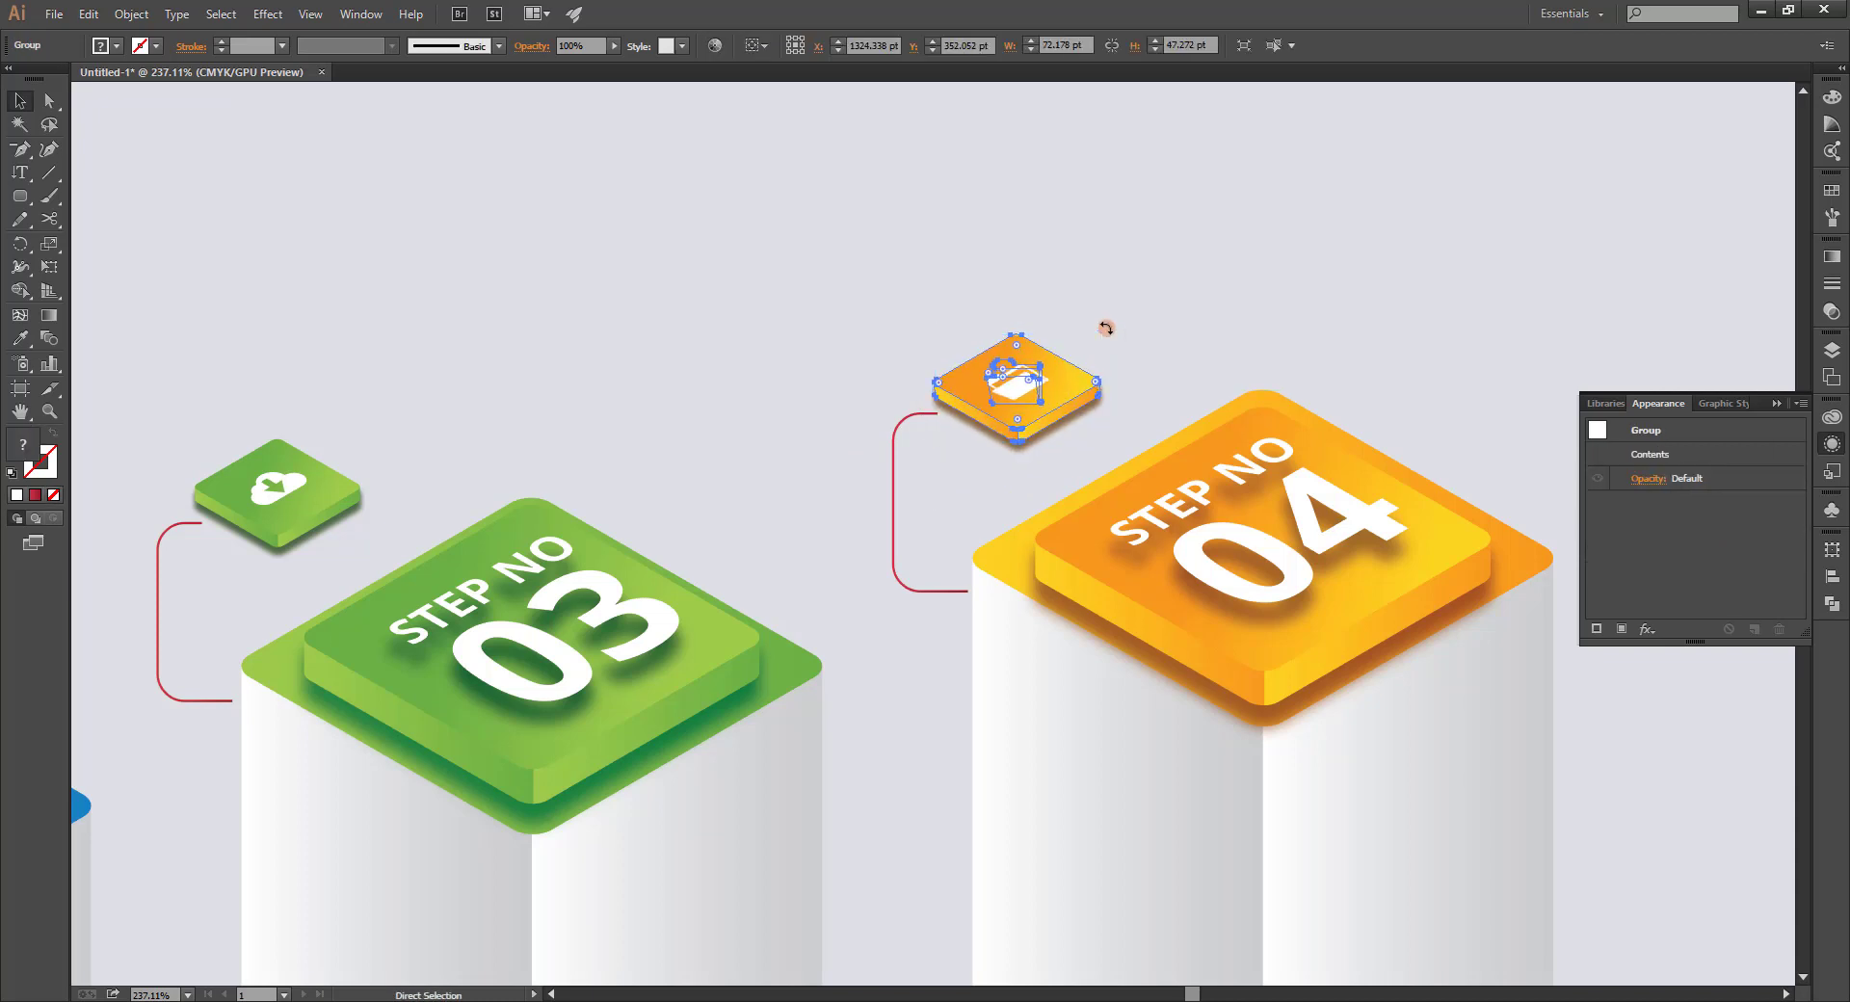
{"action": "key", "text": "ctrl+0"}
Eyedropper the blue, green and orange box colours onto their matching connectors.
{"action": "left_click", "coordinate": [675, 521]}
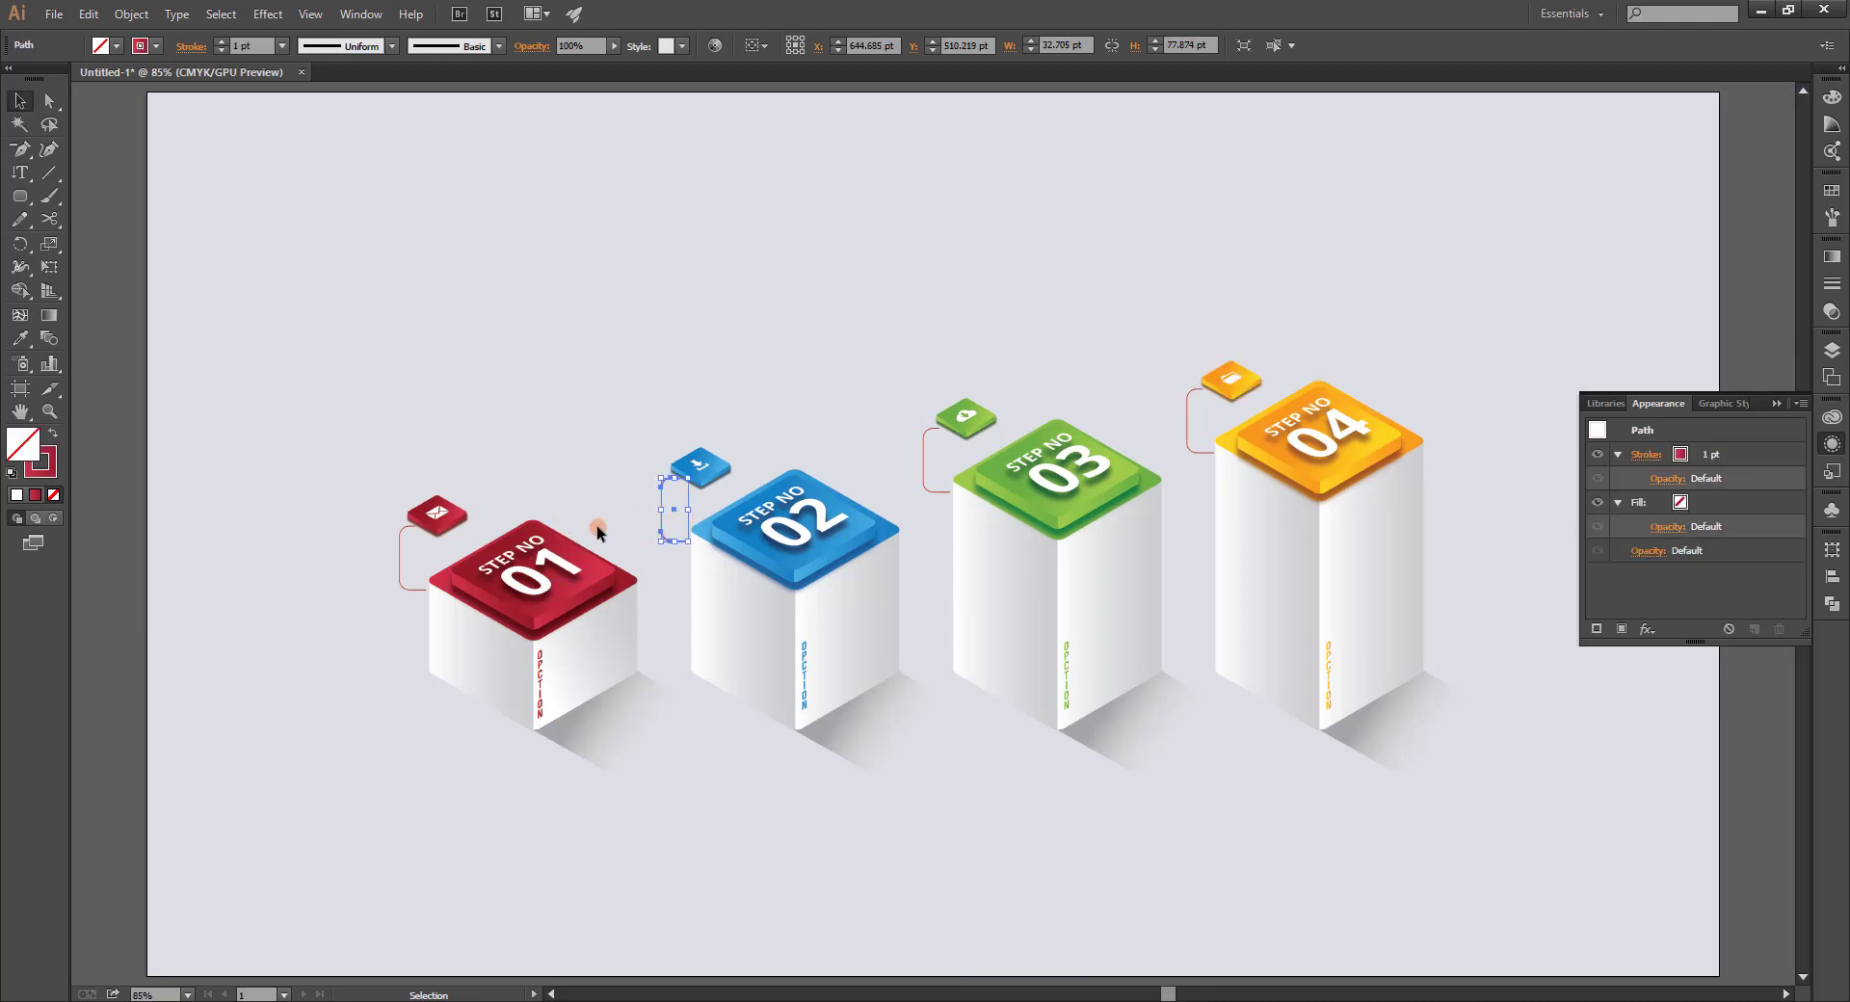
{"action": "key", "text": "i"}
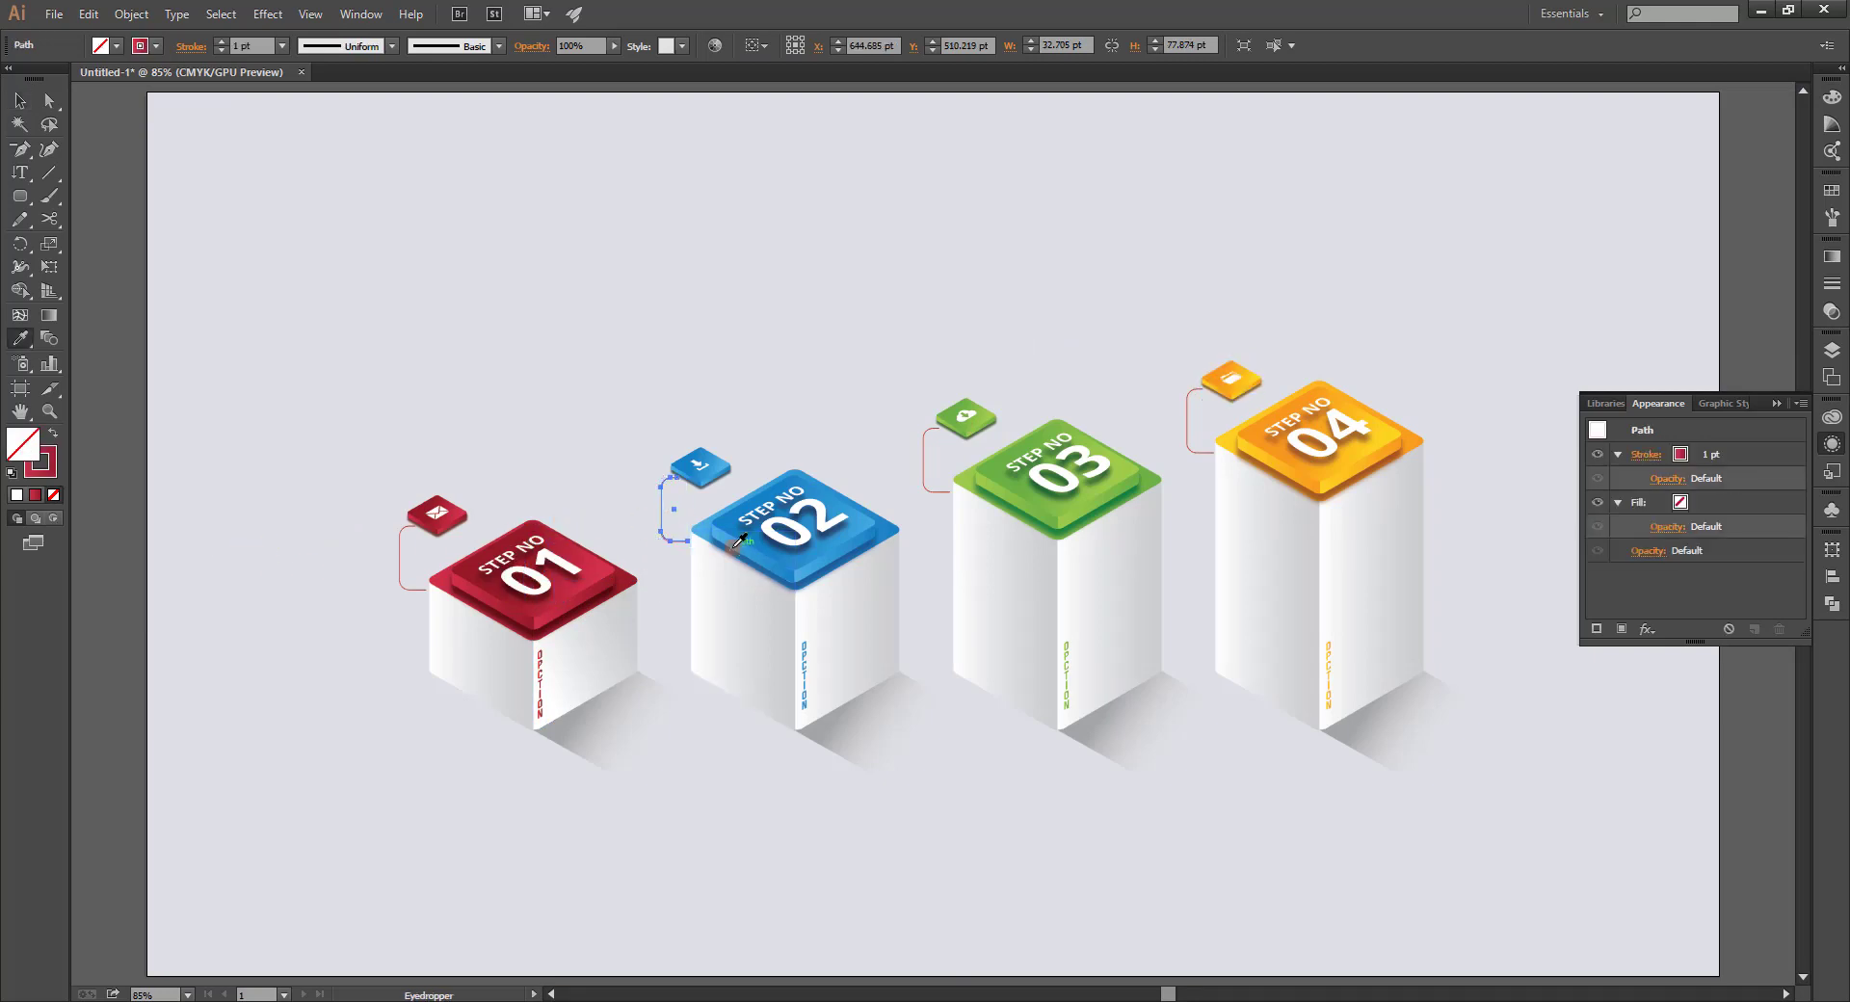
{"action": "left_click", "coordinate": [874, 525]}
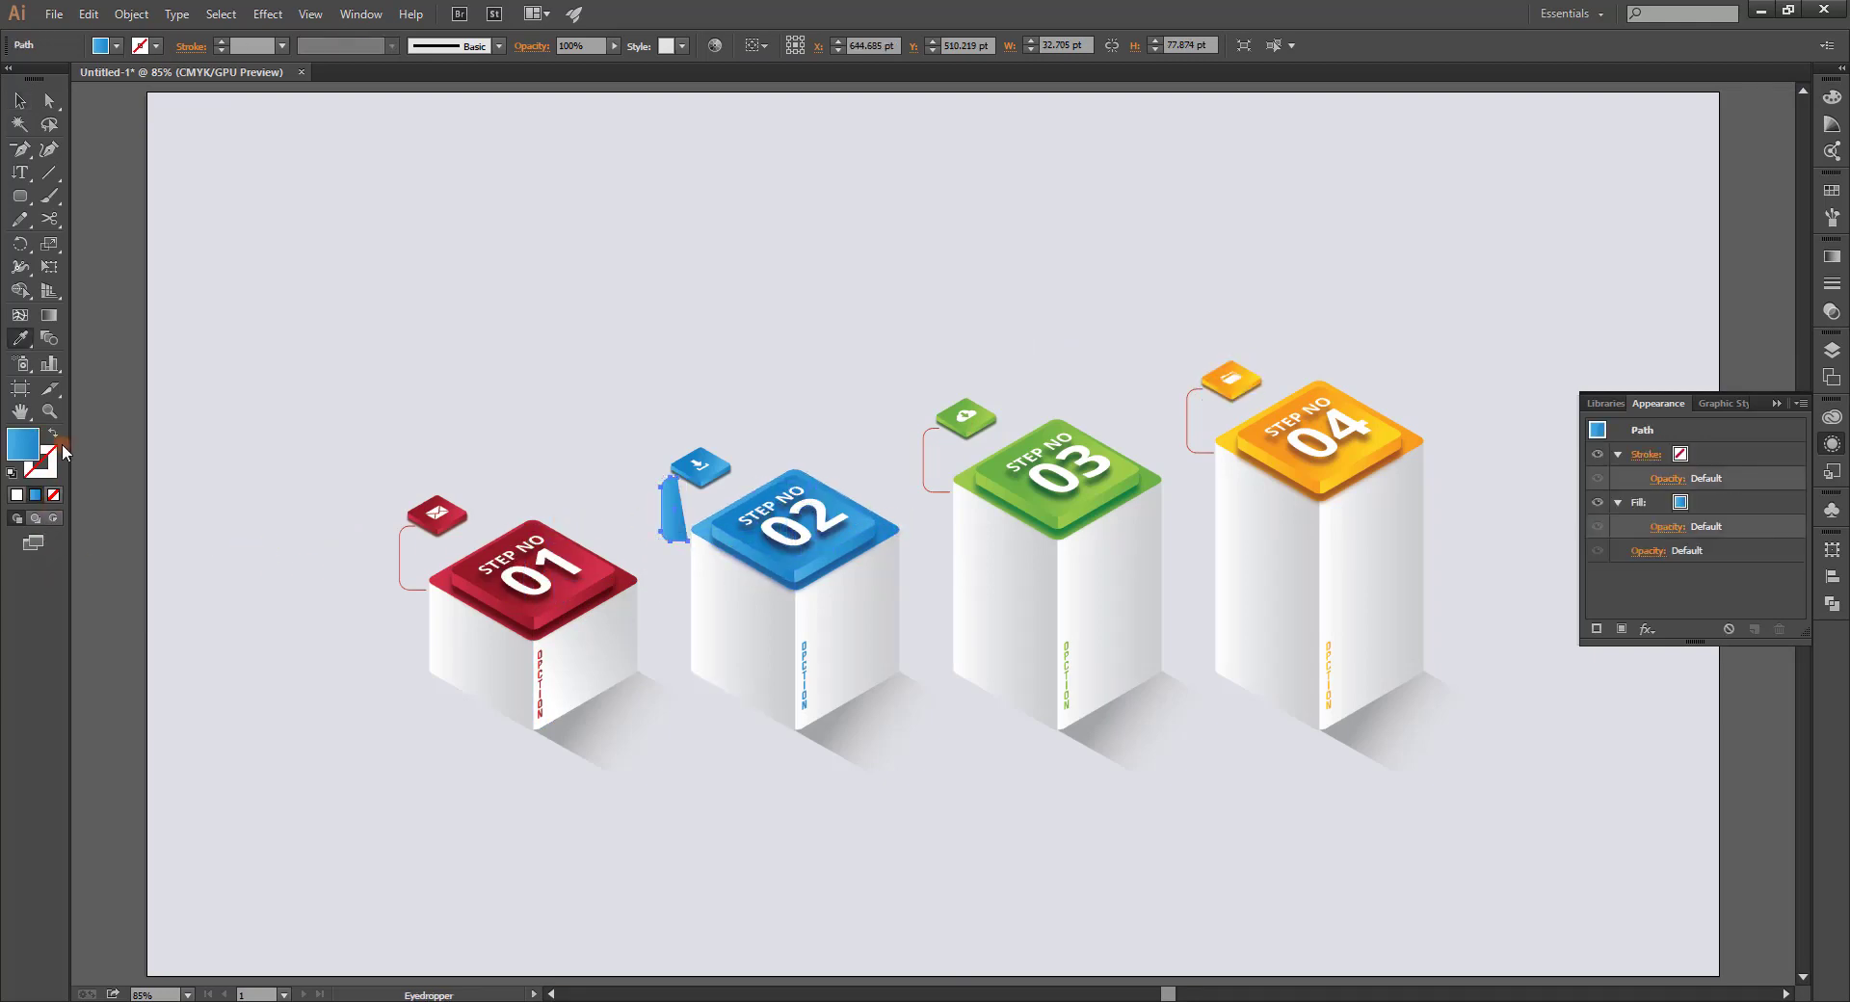
{"action": "key", "text": "v"}
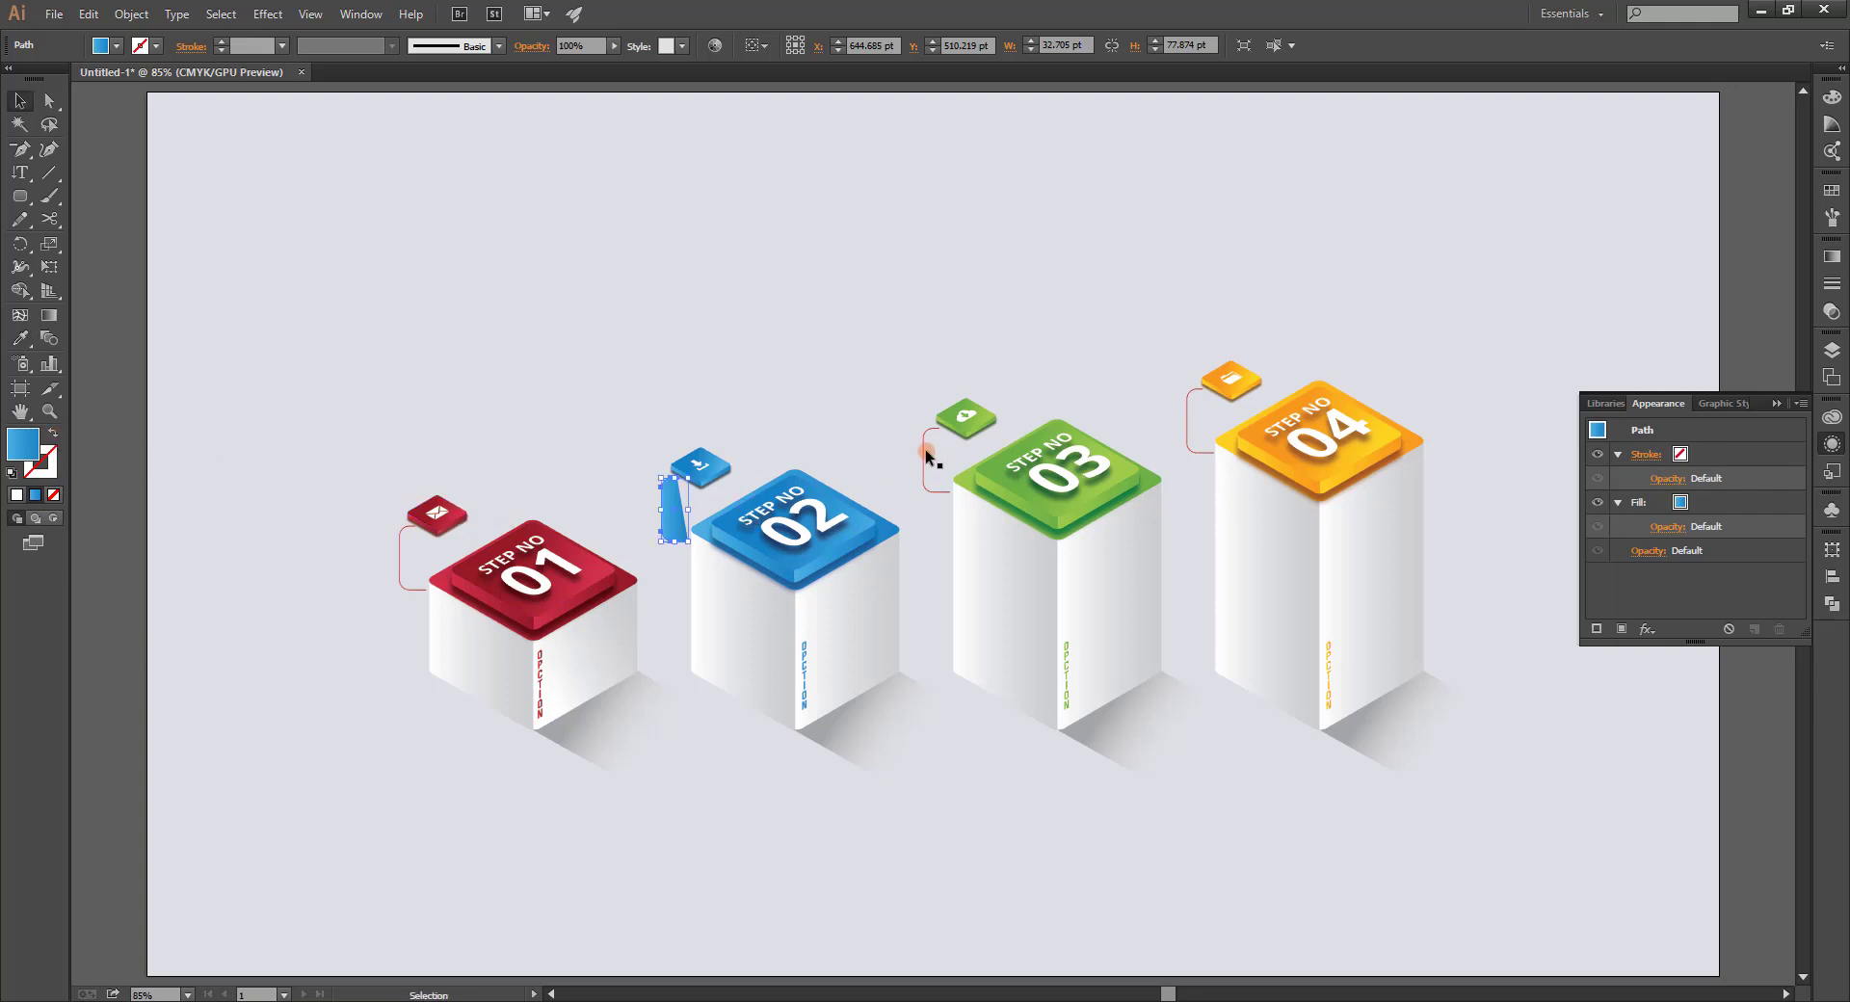
{"action": "left_click", "coordinate": [923, 455]}
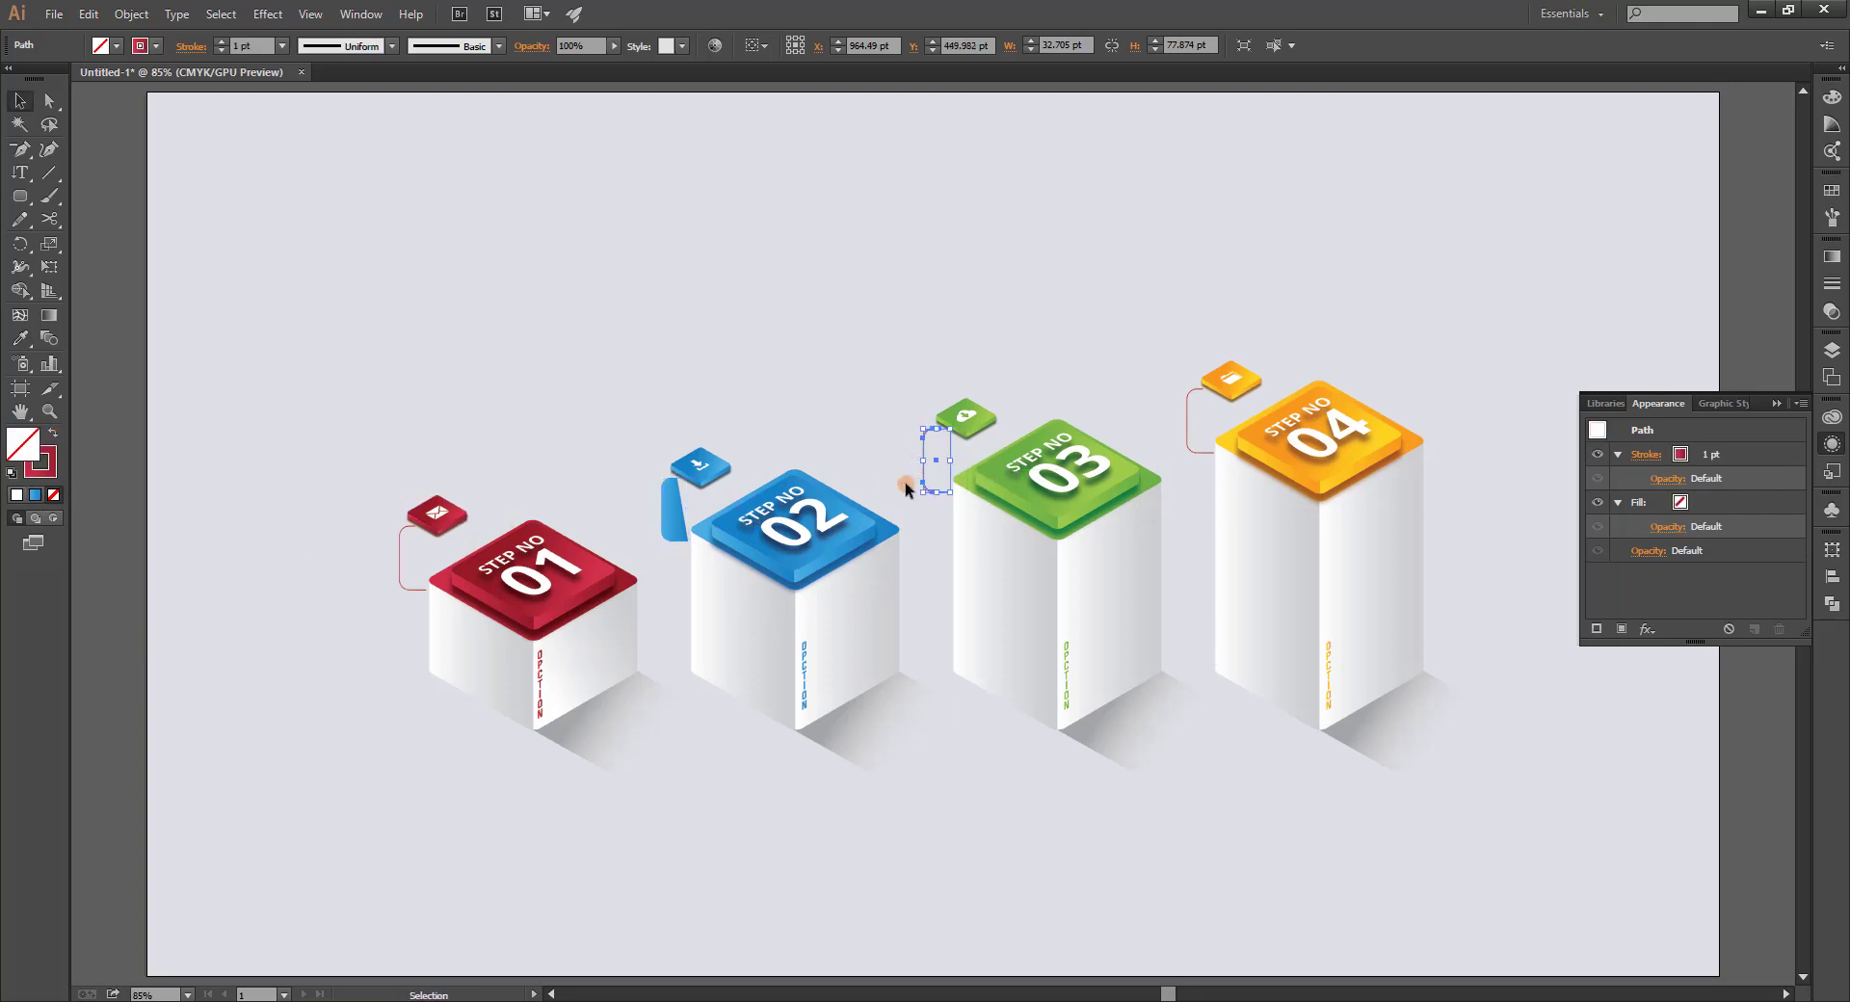
{"action": "key", "text": "i"}
{"action": "left_click", "coordinate": [1131, 467]}
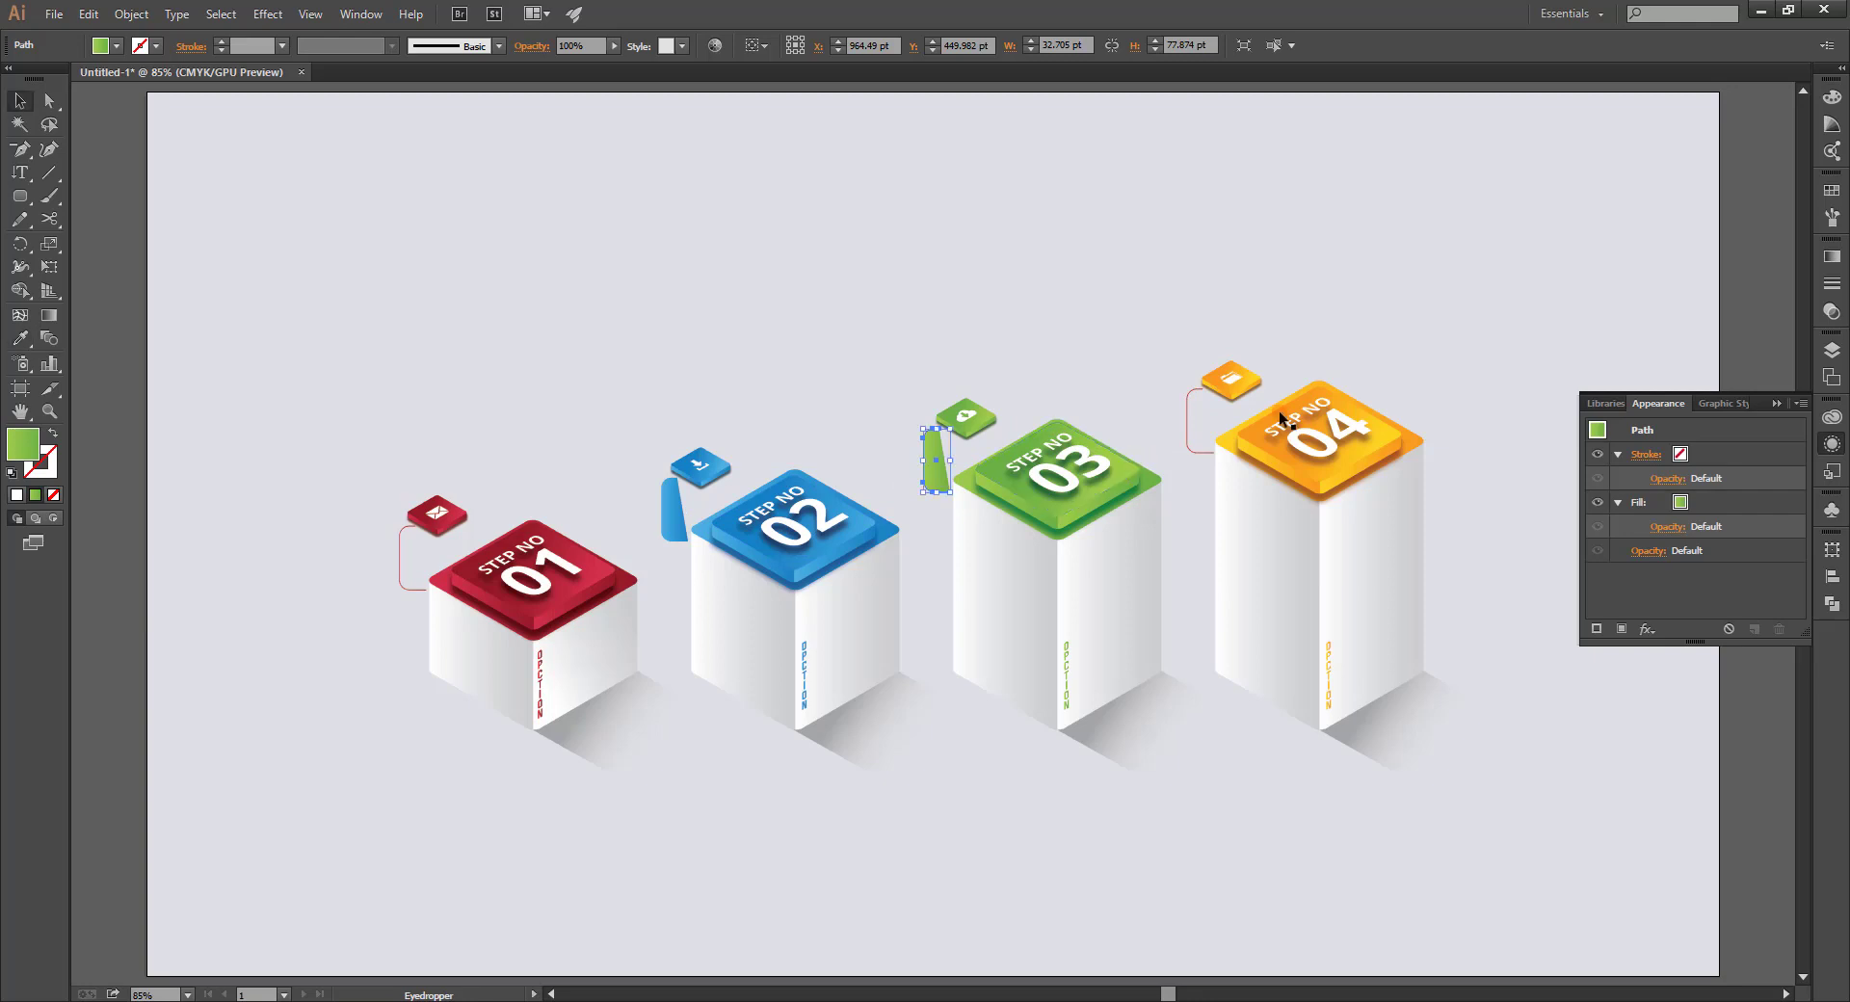
{"action": "left_click", "coordinate": [1194, 414], "text": "ctrl"}
{"action": "left_click", "coordinate": [1329, 424]}
{"action": "left_click", "coordinate": [964, 472], "text": "ctrl"}
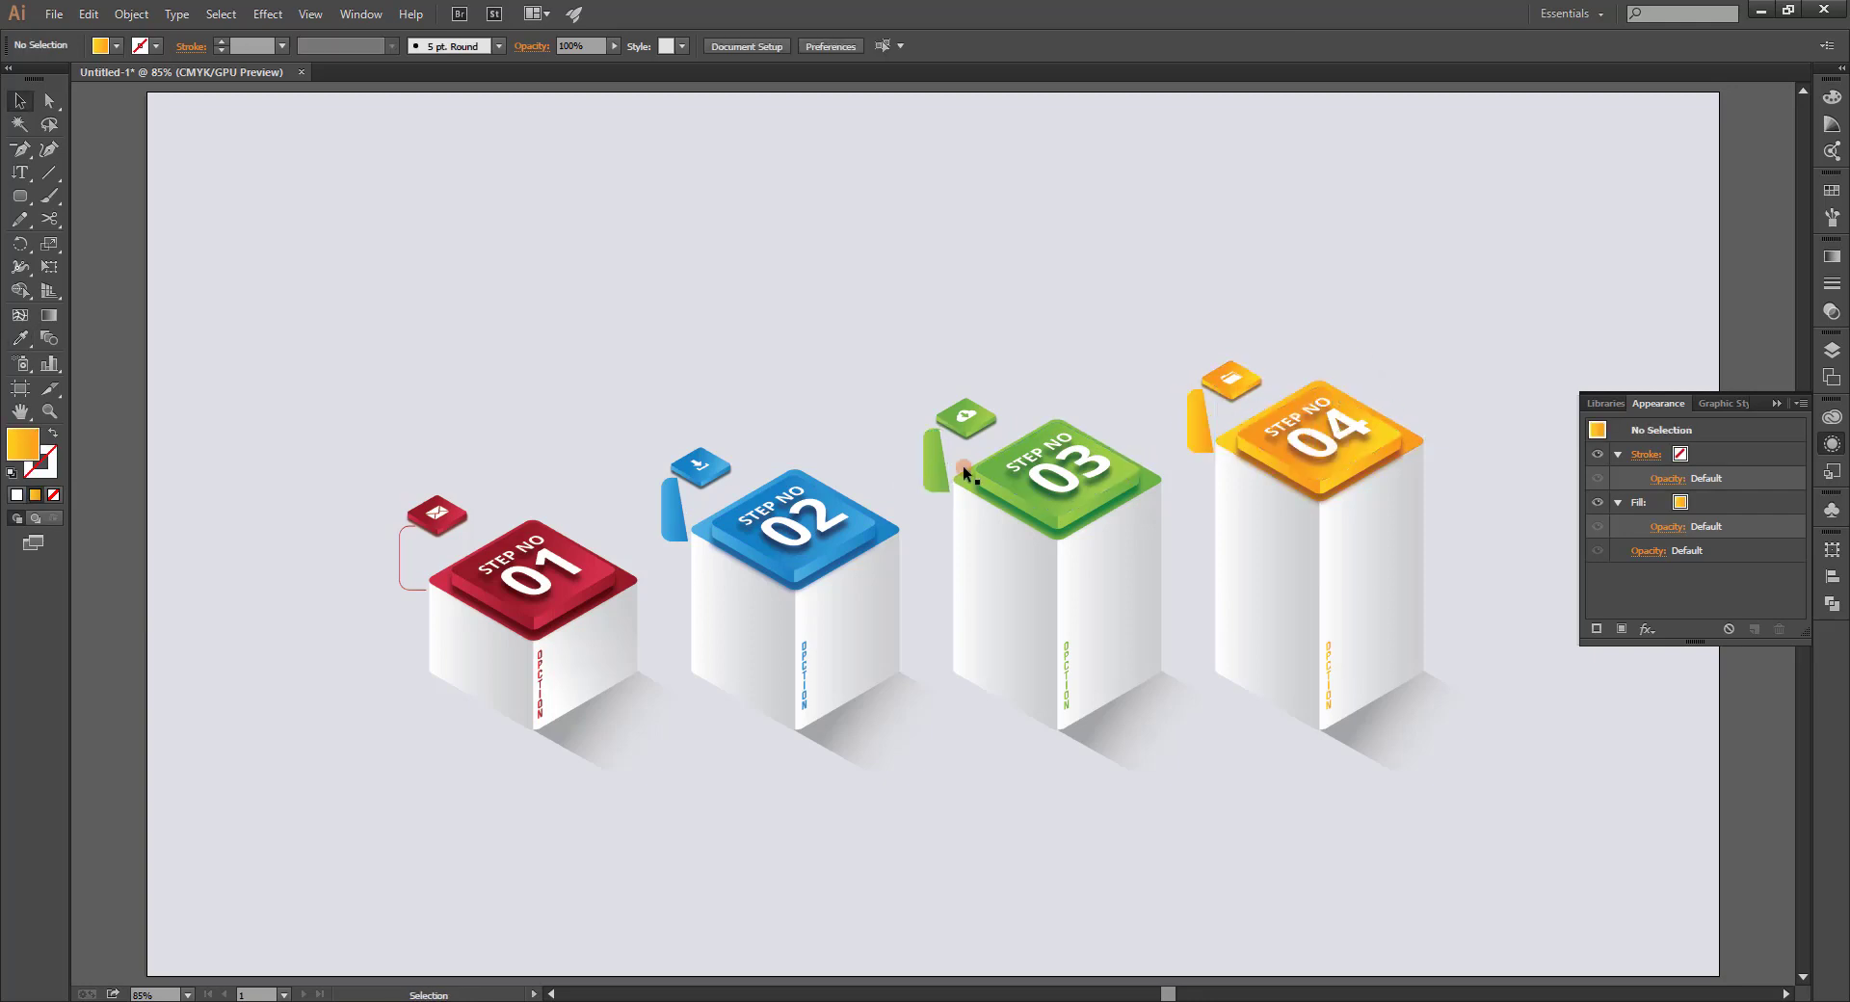
Swap fill to stroke on the blue, green and orange connectors so each becomes a thin outline.
{"action": "left_click", "coordinate": [673, 501], "text": "ctrl"}
{"action": "left_click", "coordinate": [941, 466], "text": "shift"}
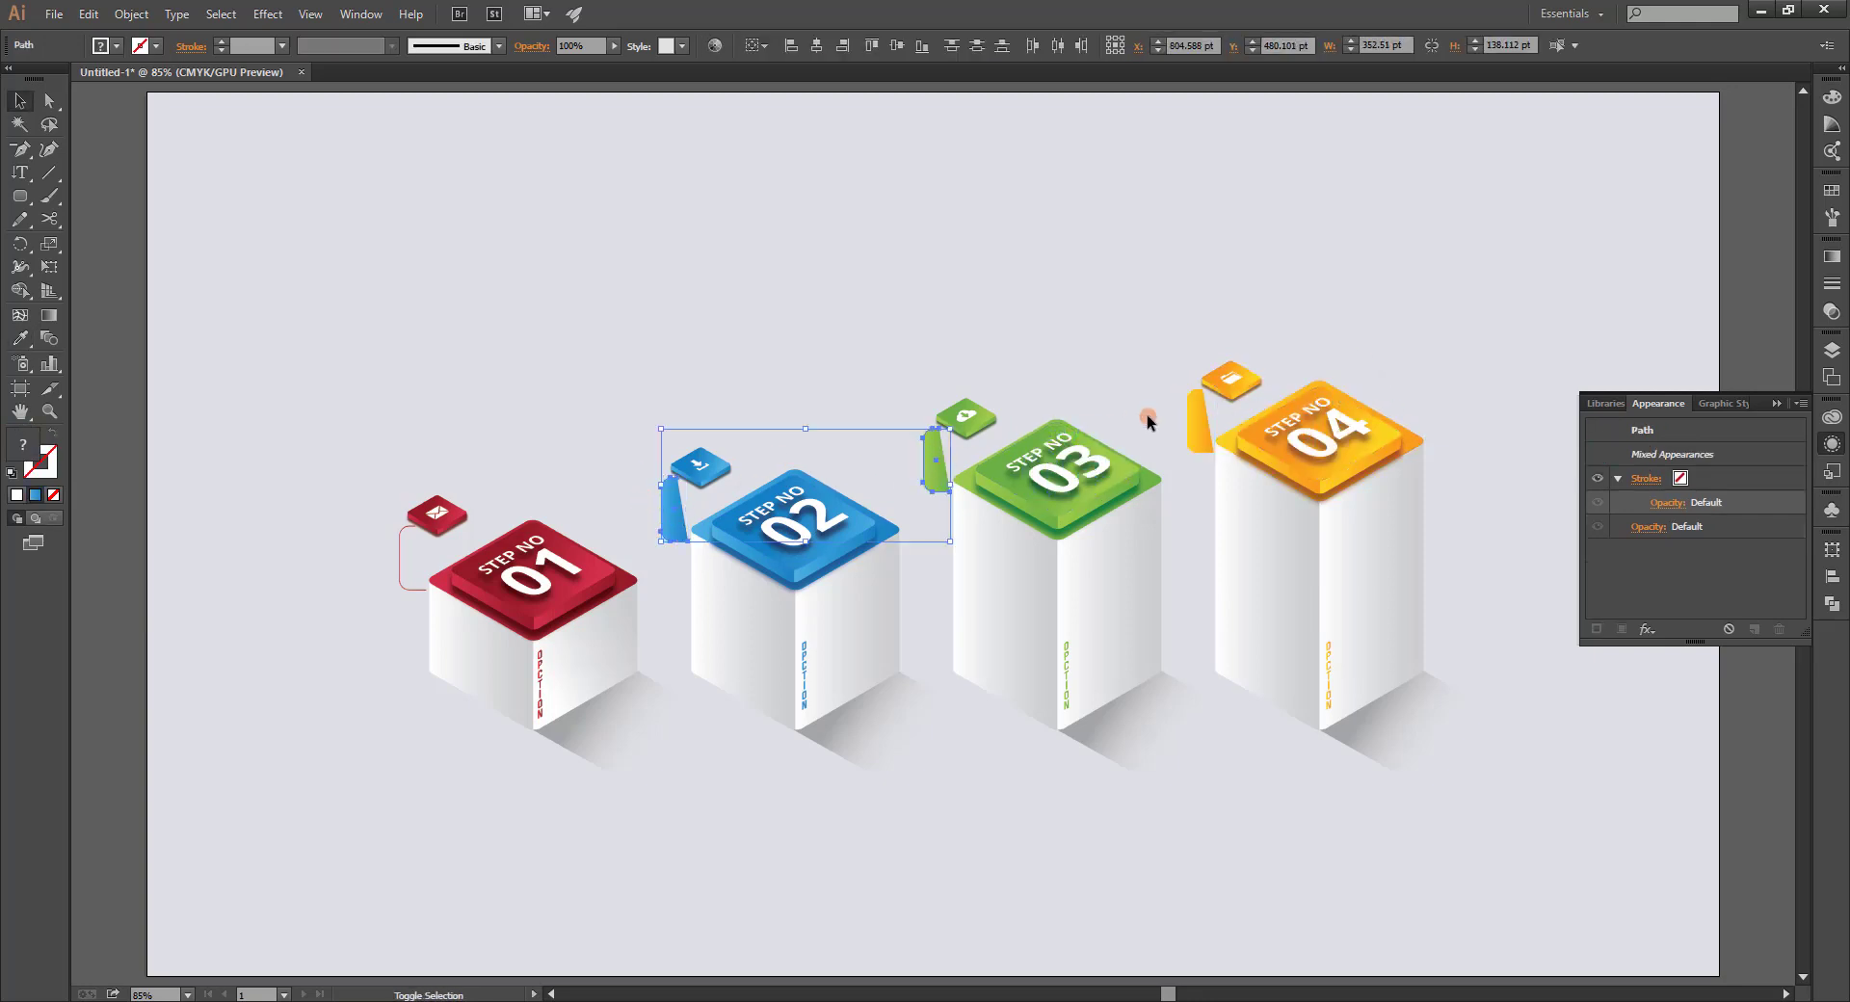
{"action": "left_click_drag", "start_coordinate": [1205, 432], "coordinate": [1206, 436]}
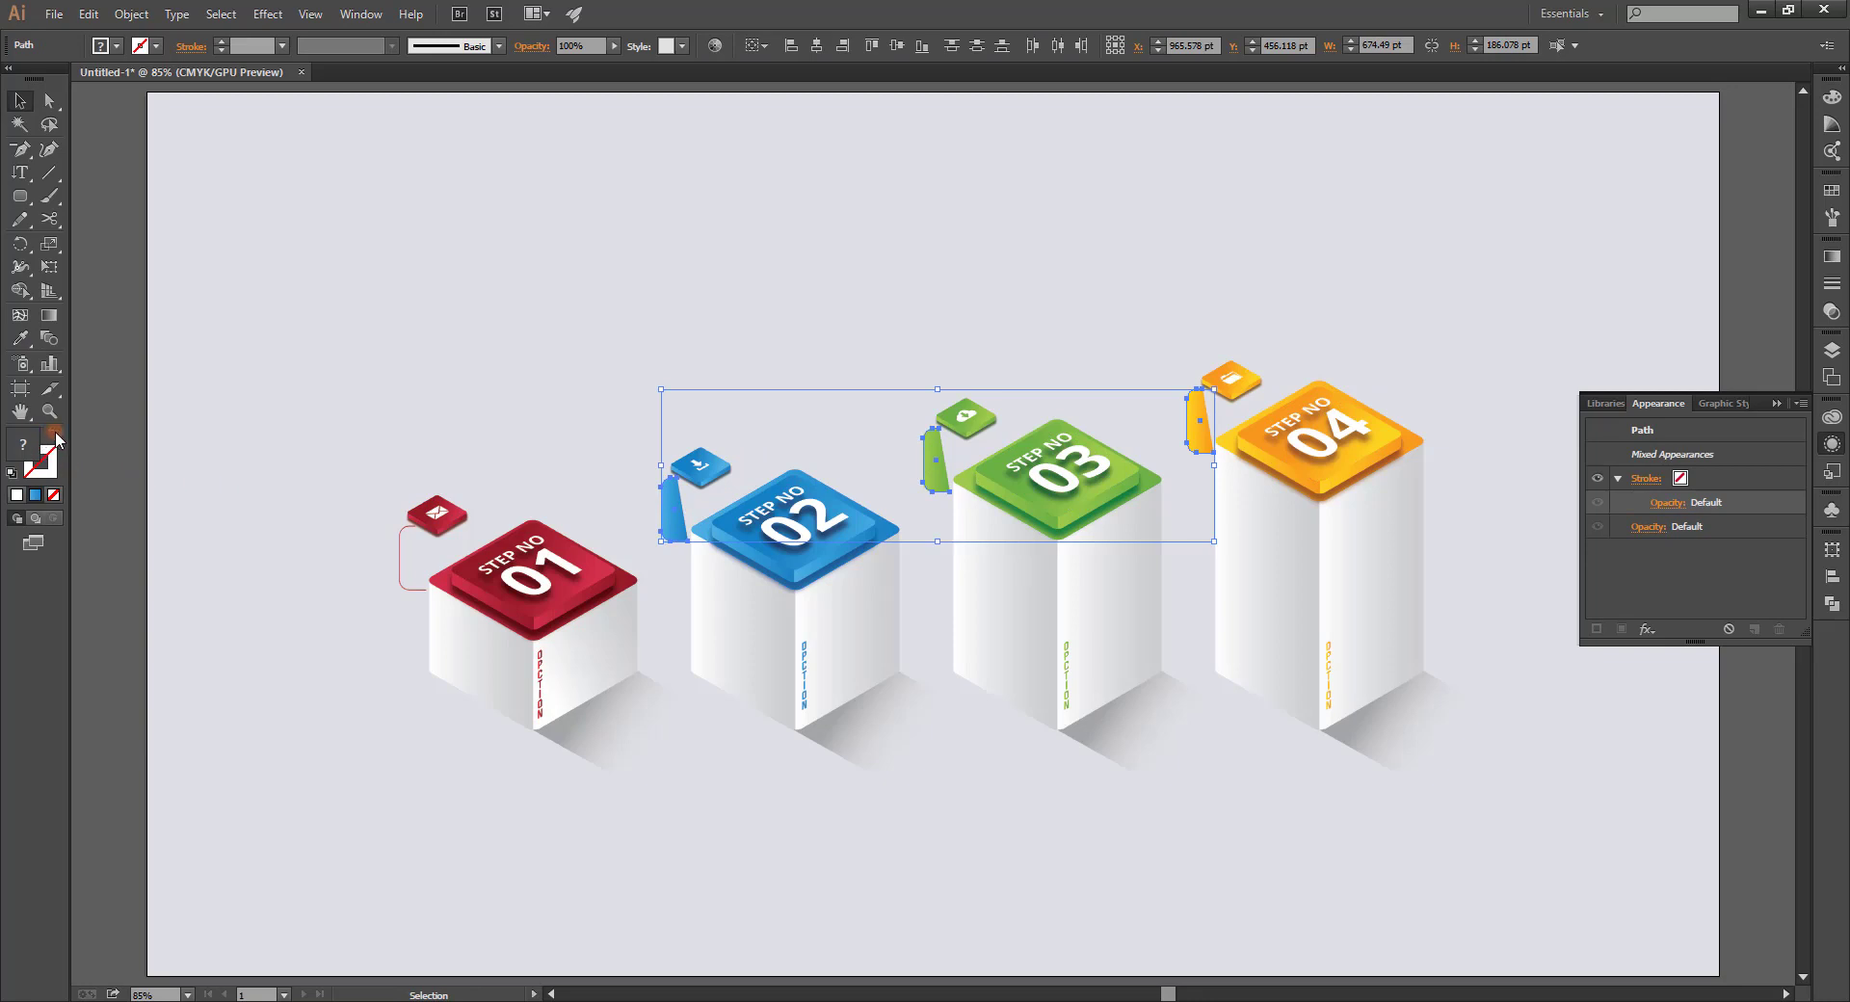
{"action": "left_click", "coordinate": [455, 446]}
{"action": "left_click", "coordinate": [673, 506]}
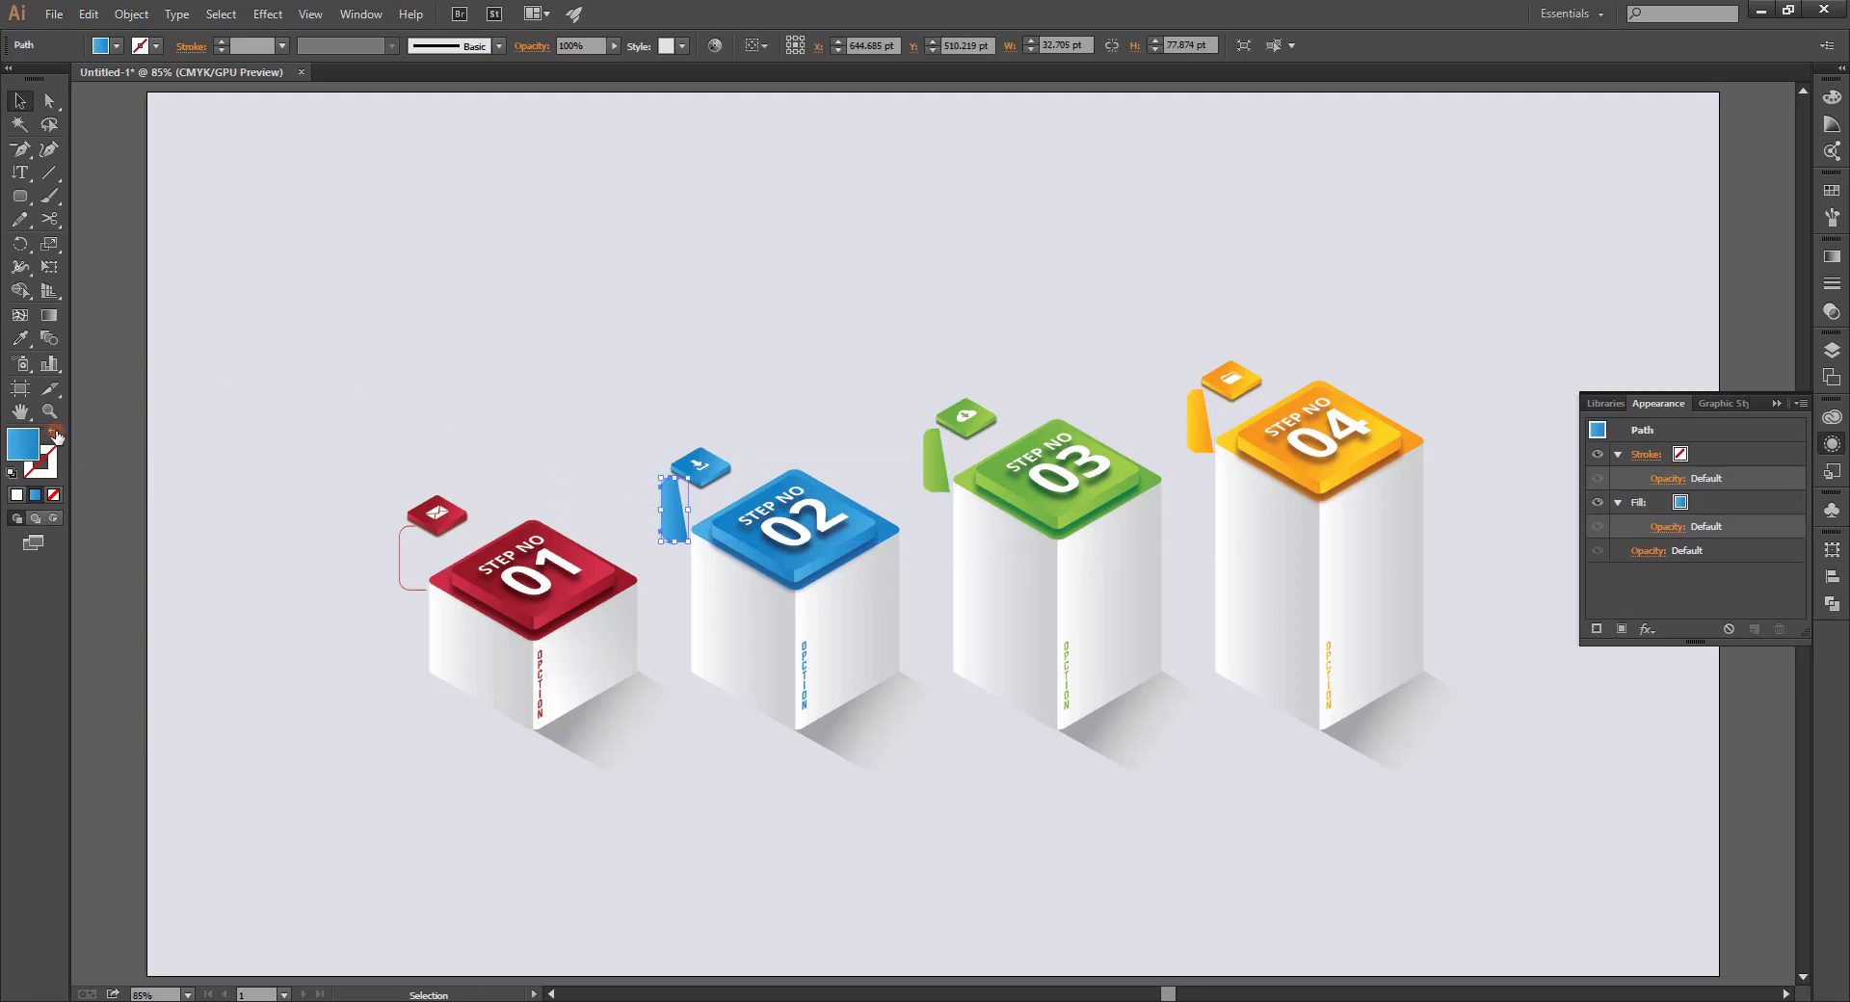
{"action": "left_click", "coordinate": [55, 435]}
{"action": "left_click", "coordinate": [933, 458]}
{"action": "left_click", "coordinate": [54, 435]}
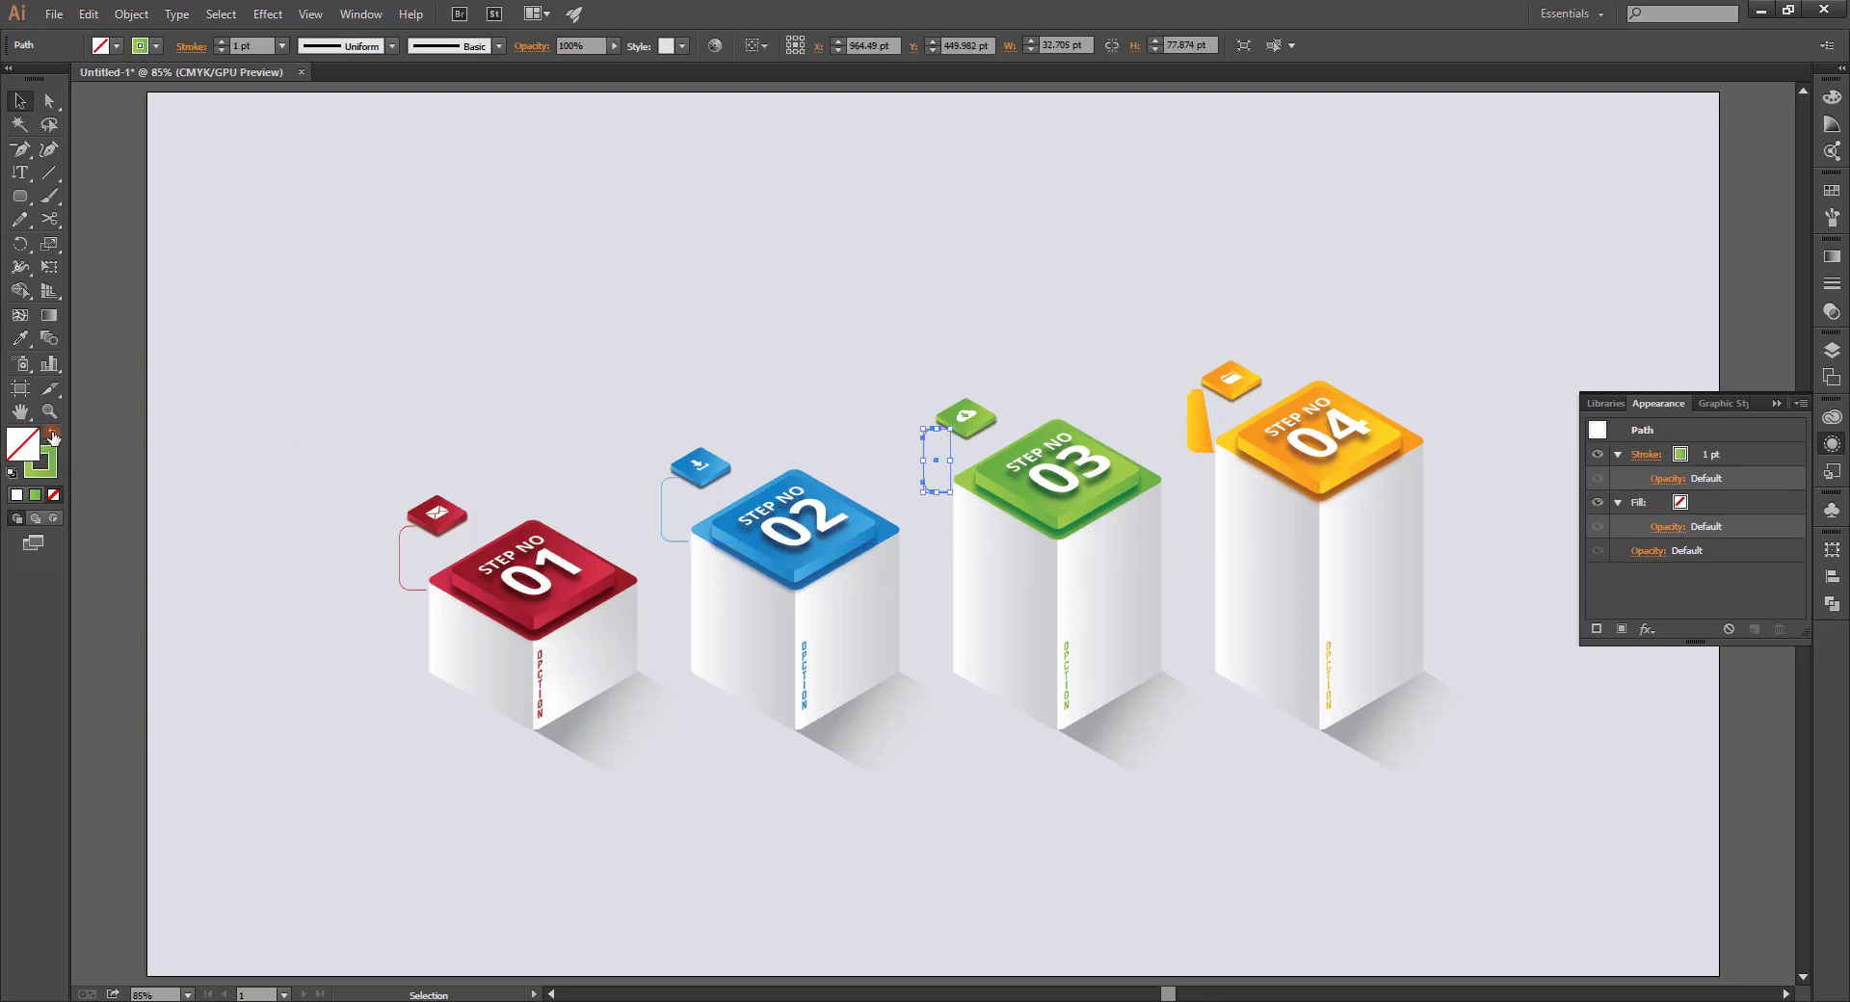
{"action": "left_click", "coordinate": [1199, 421]}
{"action": "left_click", "coordinate": [55, 436]}
{"action": "left_click", "coordinate": [399, 497]}
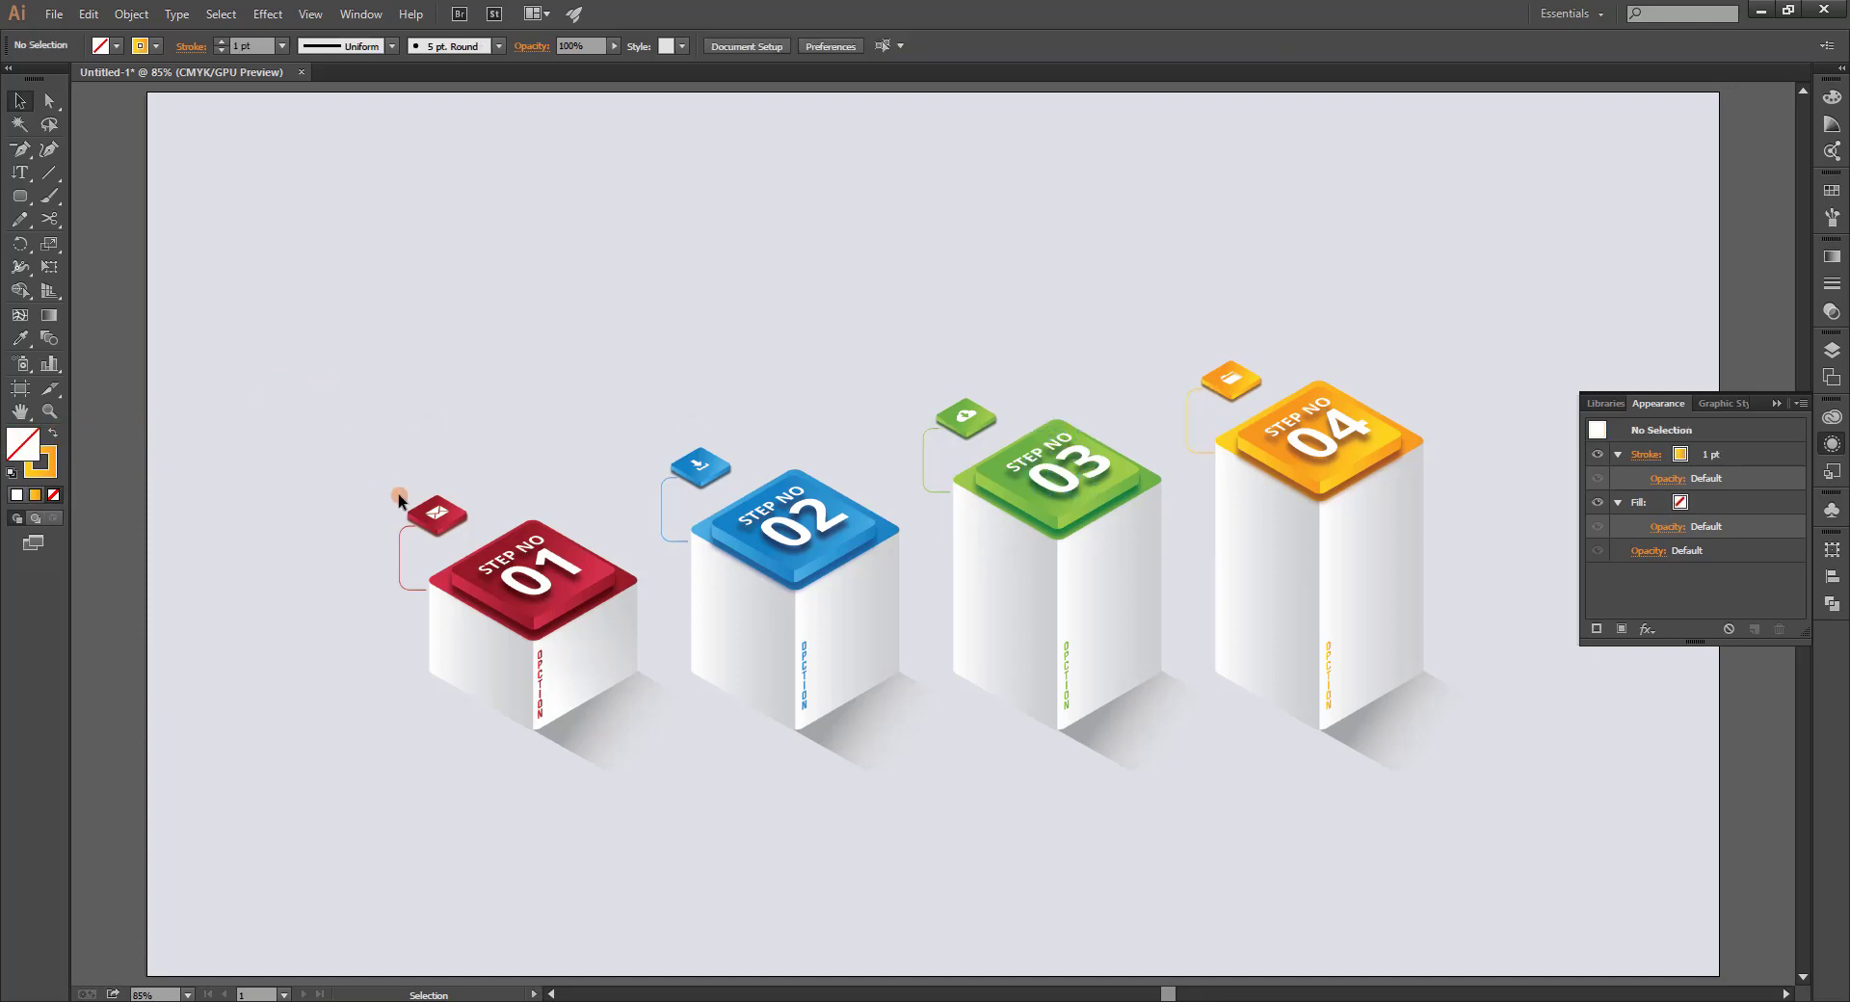
Select all four connectors and increase their stroke weight.
{"action": "left_click", "coordinate": [409, 552]}
{"action": "left_click", "coordinate": [663, 510], "text": "shift"}
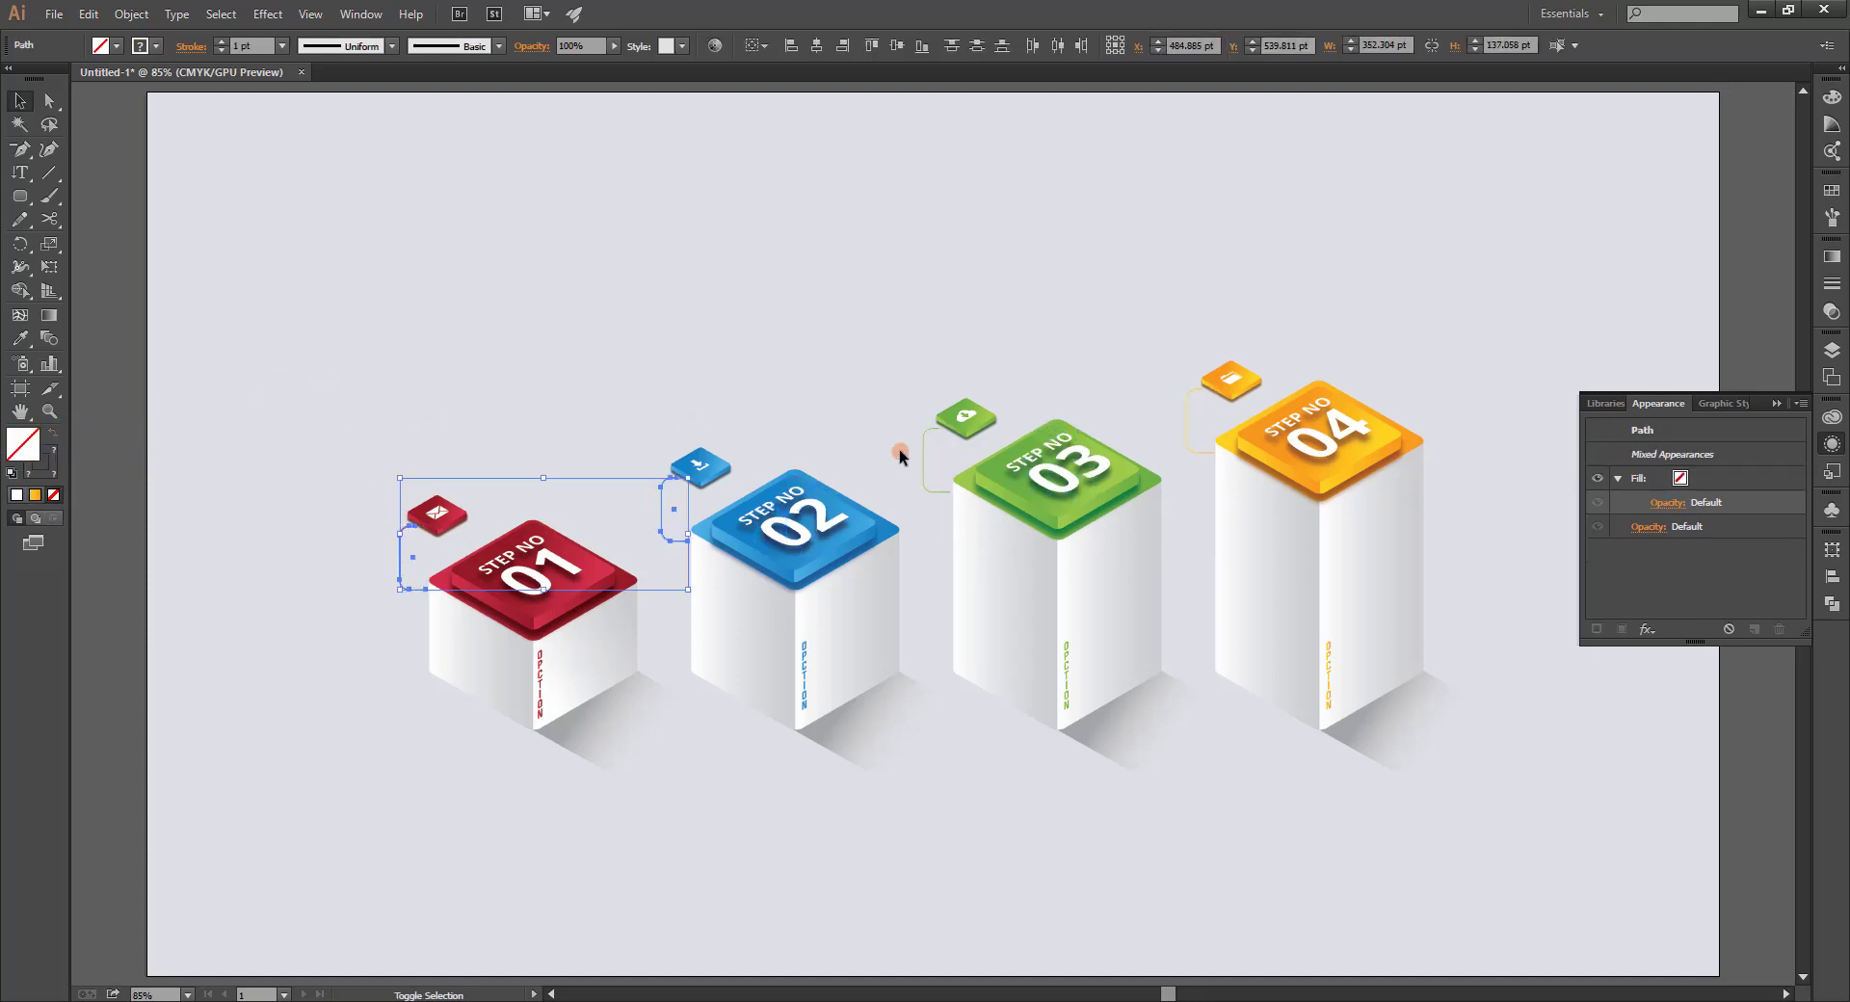
{"action": "left_click_drag", "start_coordinate": [928, 465], "coordinate": [930, 467]}
{"action": "left_click", "coordinate": [1188, 424], "text": "shift"}
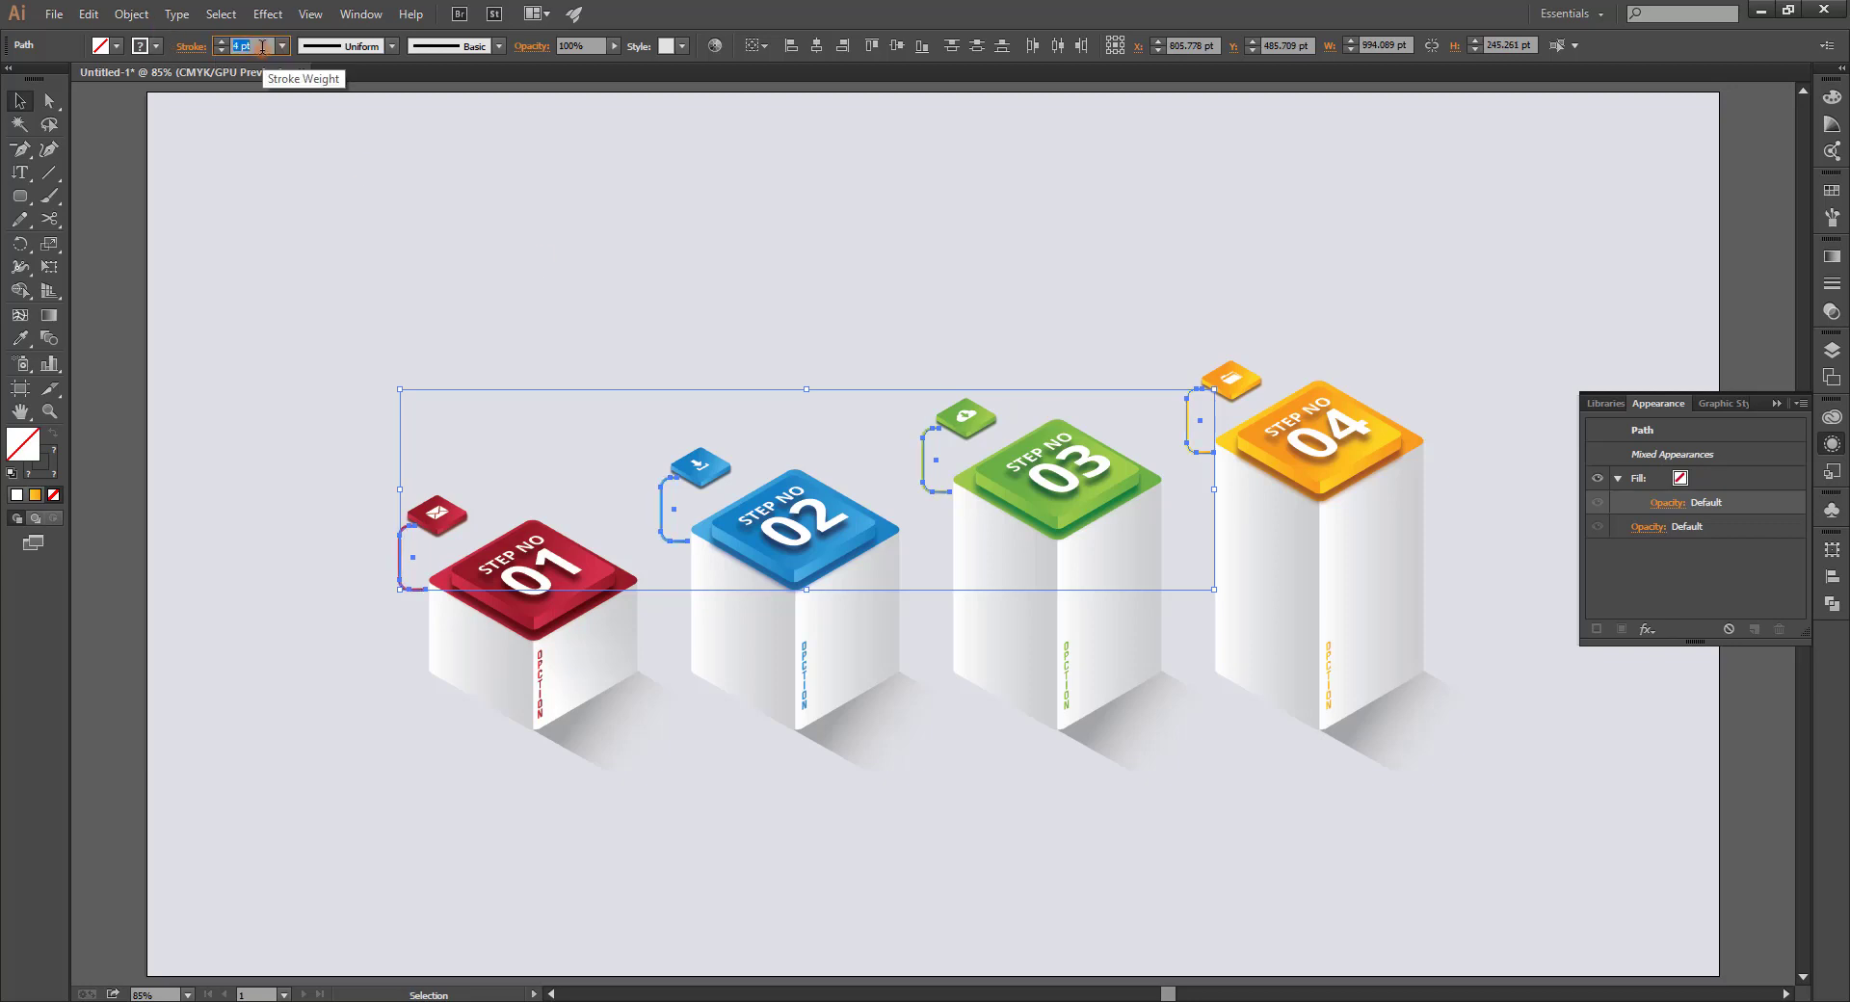
{"action": "left_click", "coordinate": [412, 361]}
Zoom in to inspect the Step 01 connector and red box.
{"action": "key", "text": "z"}
{"action": "left_click", "coordinate": [591, 475]}
{"action": "left_click_drag", "start_coordinate": [591, 475], "coordinate": [567, 371]}
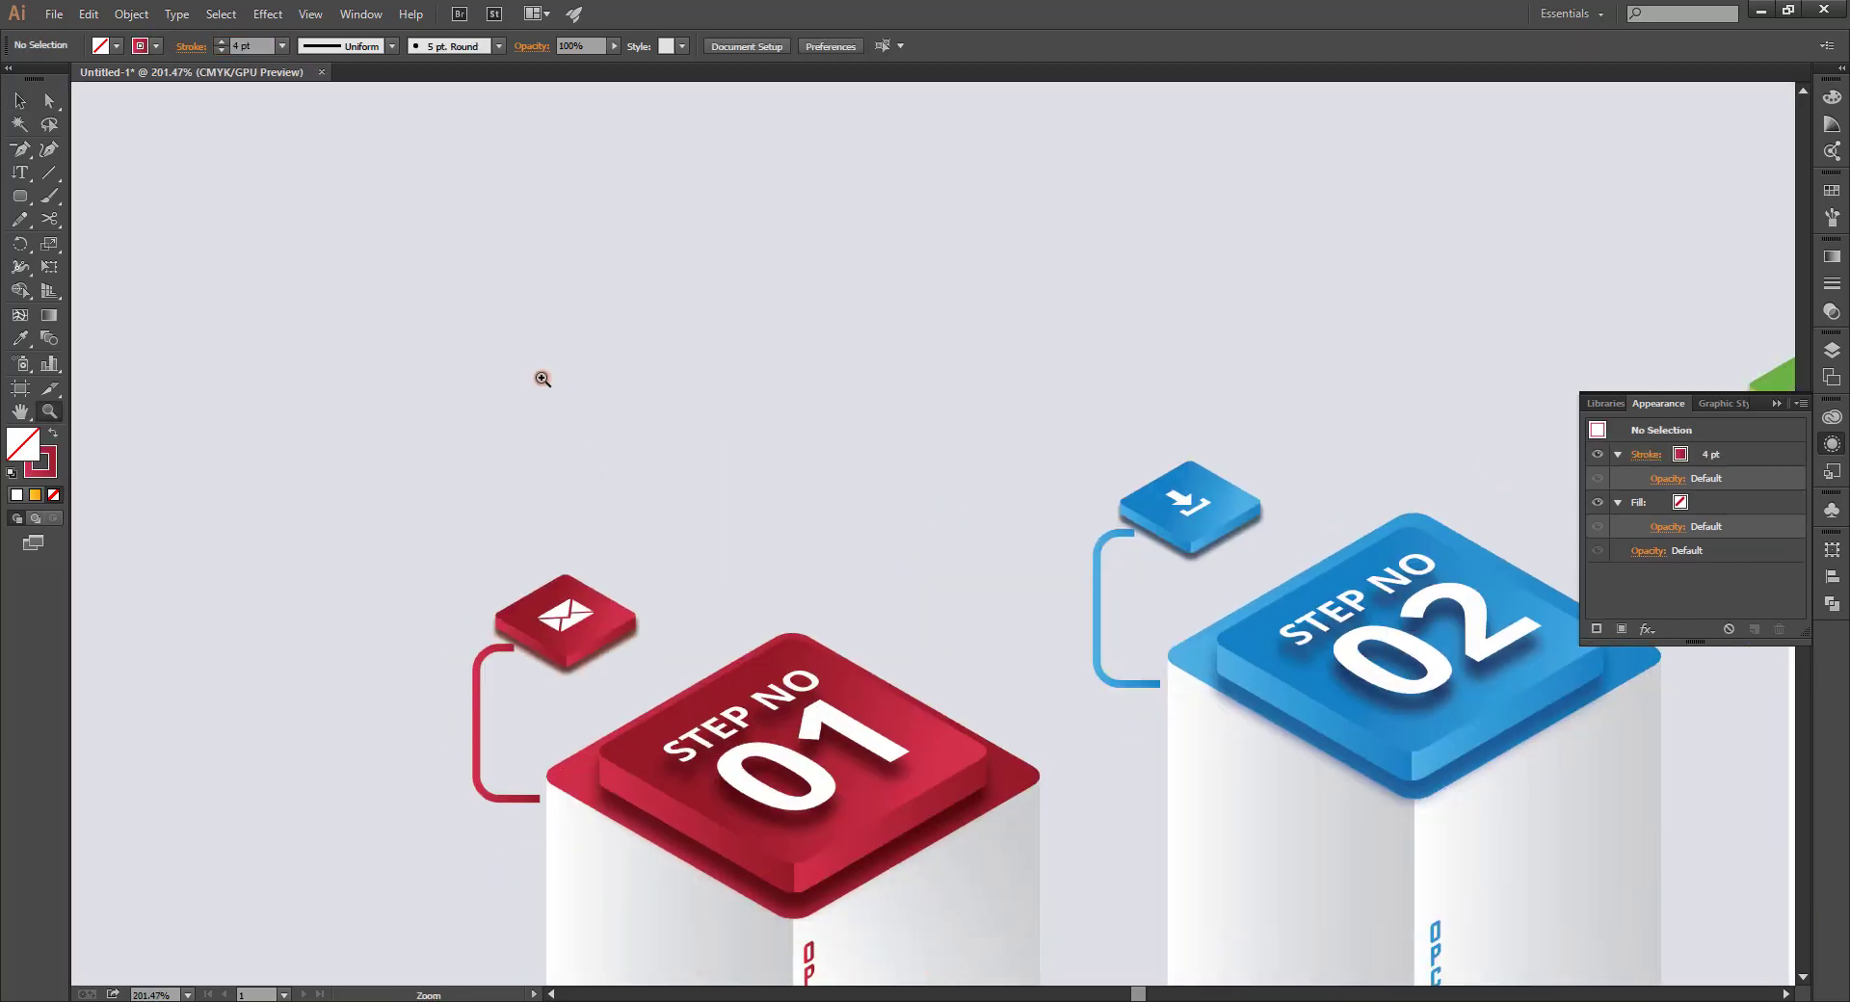
{"action": "key", "text": "ctrl+z"}
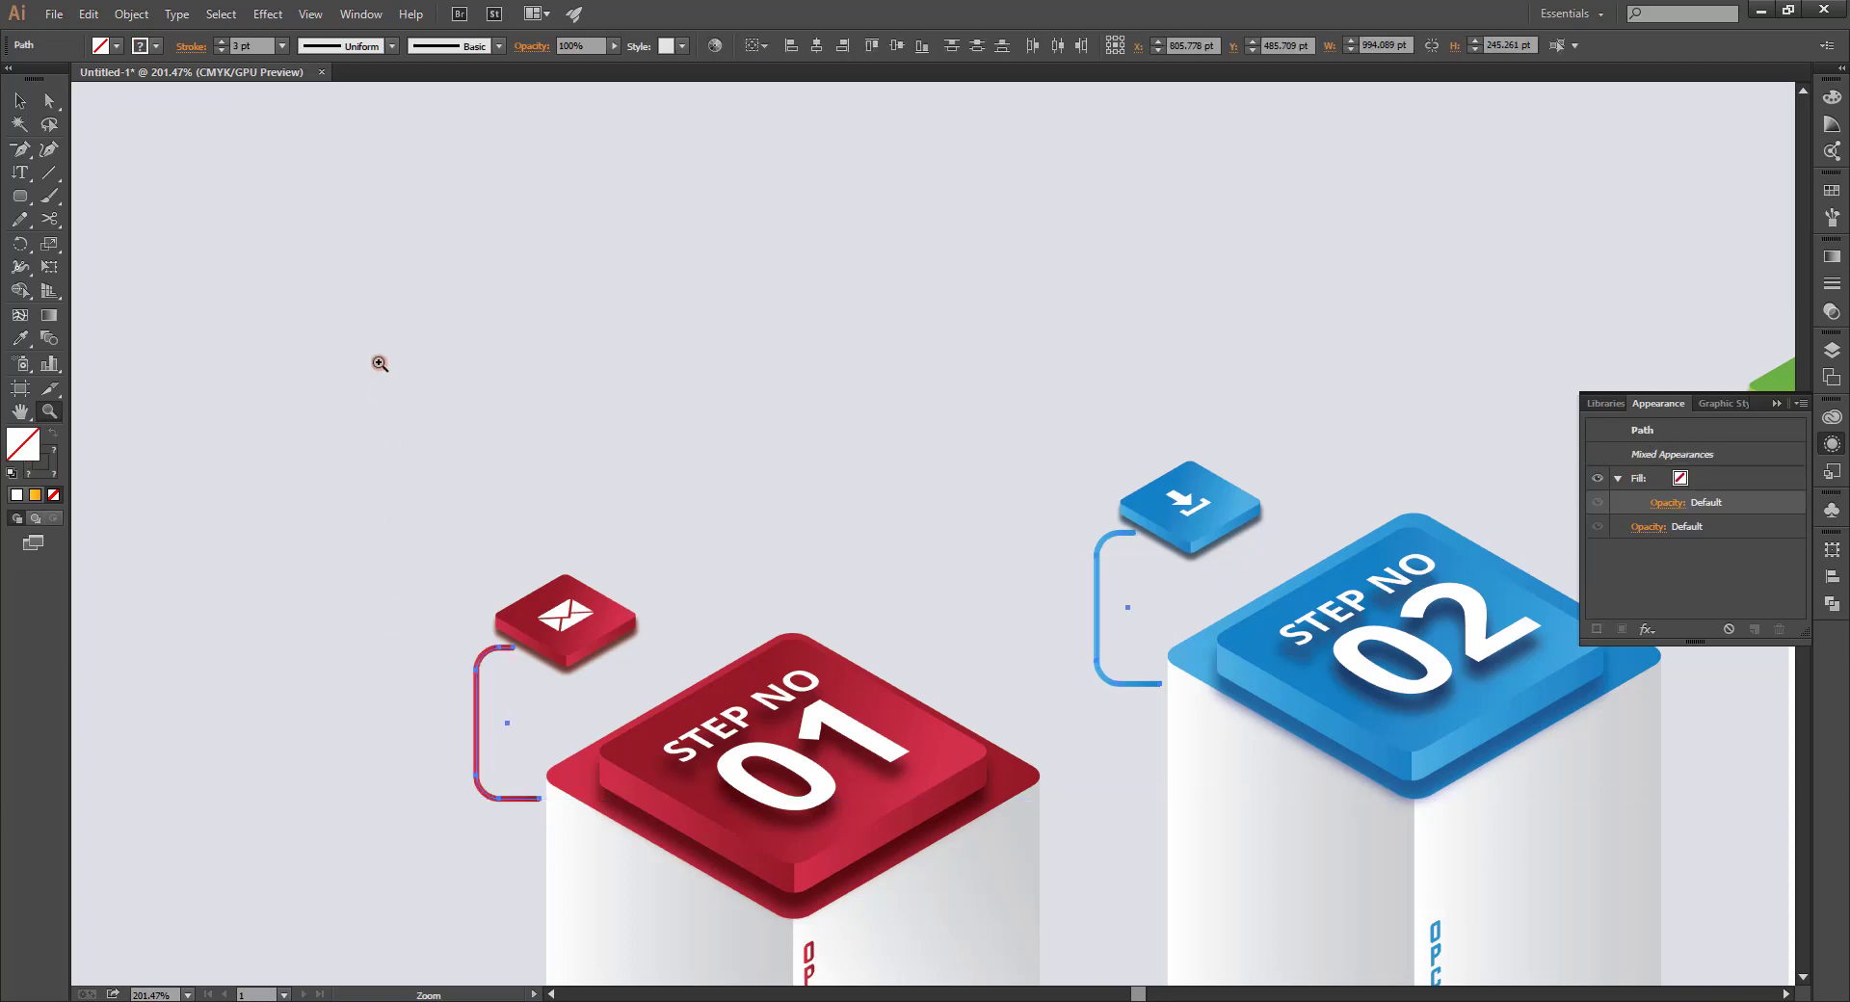
{"action": "left_click", "coordinate": [379, 363]}
{"action": "left_click_drag", "start_coordinate": [966, 709], "coordinate": [418, 189]}
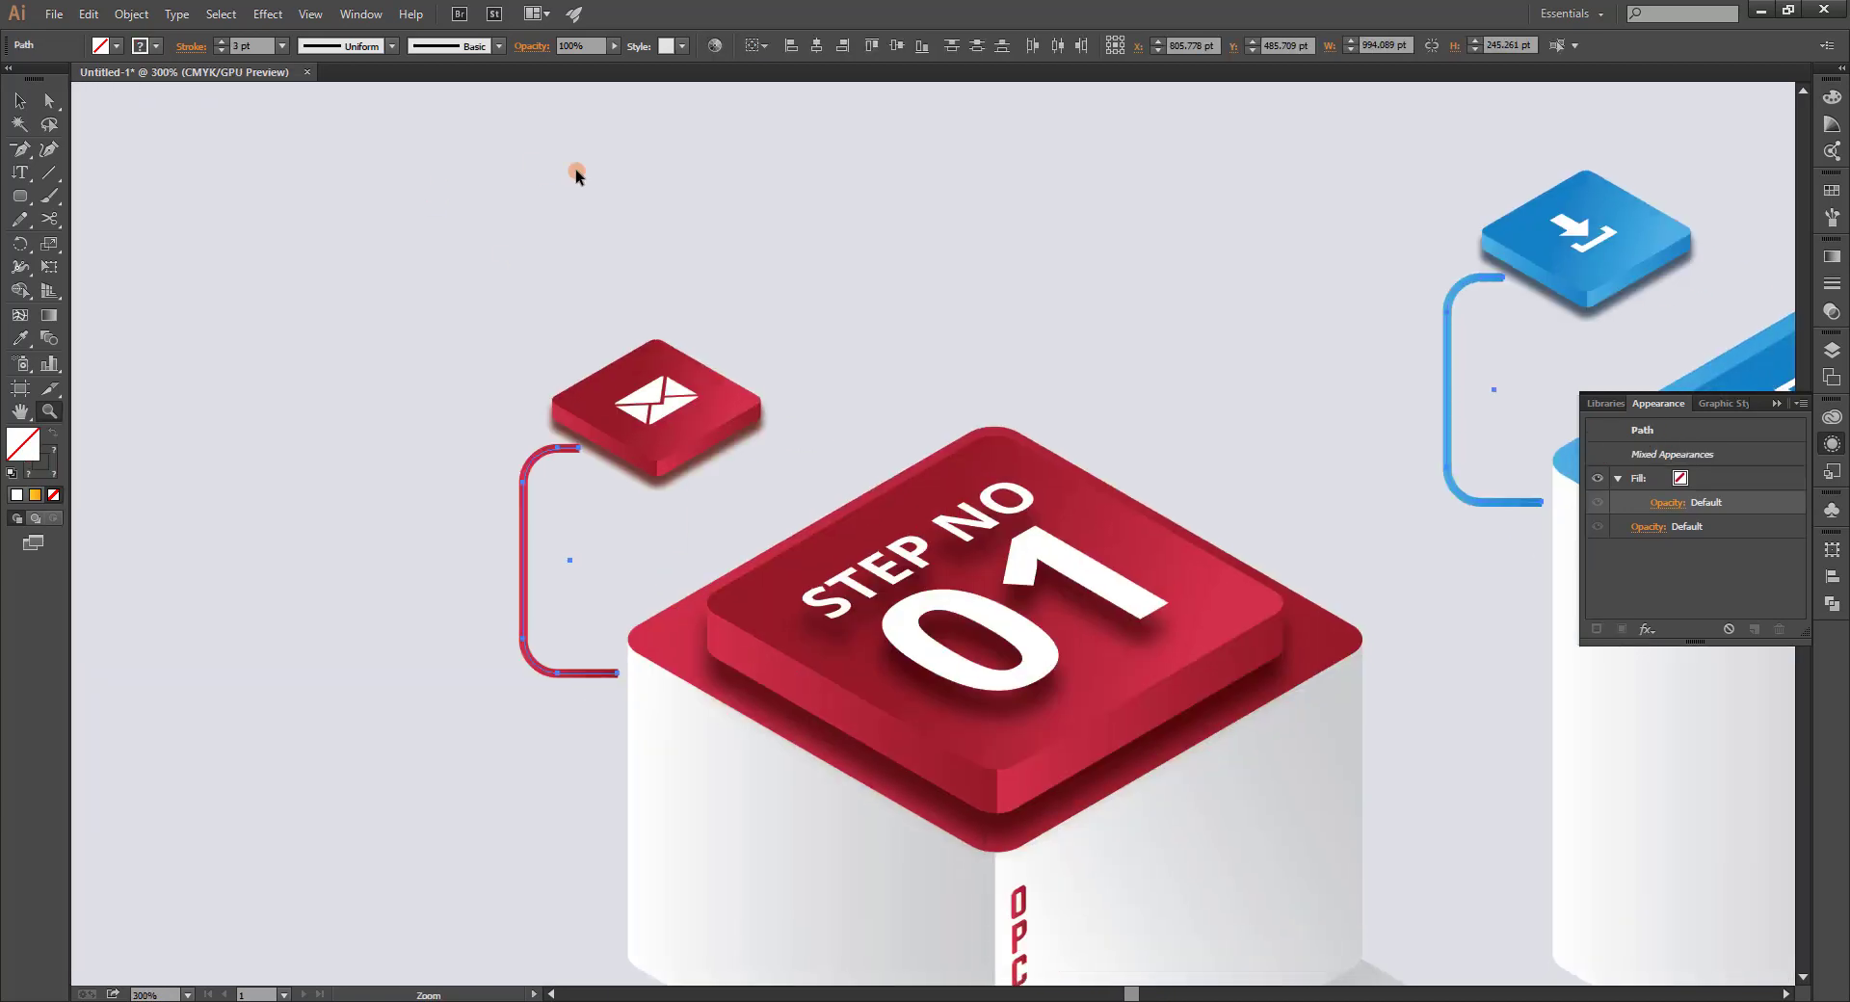
{"action": "key", "text": "v"}
At 150% zoom, select all four icon tiles and nudge them slightly upward.
{"action": "left_click", "coordinate": [742, 355]}
{"action": "key", "text": "ctrl+minus"}
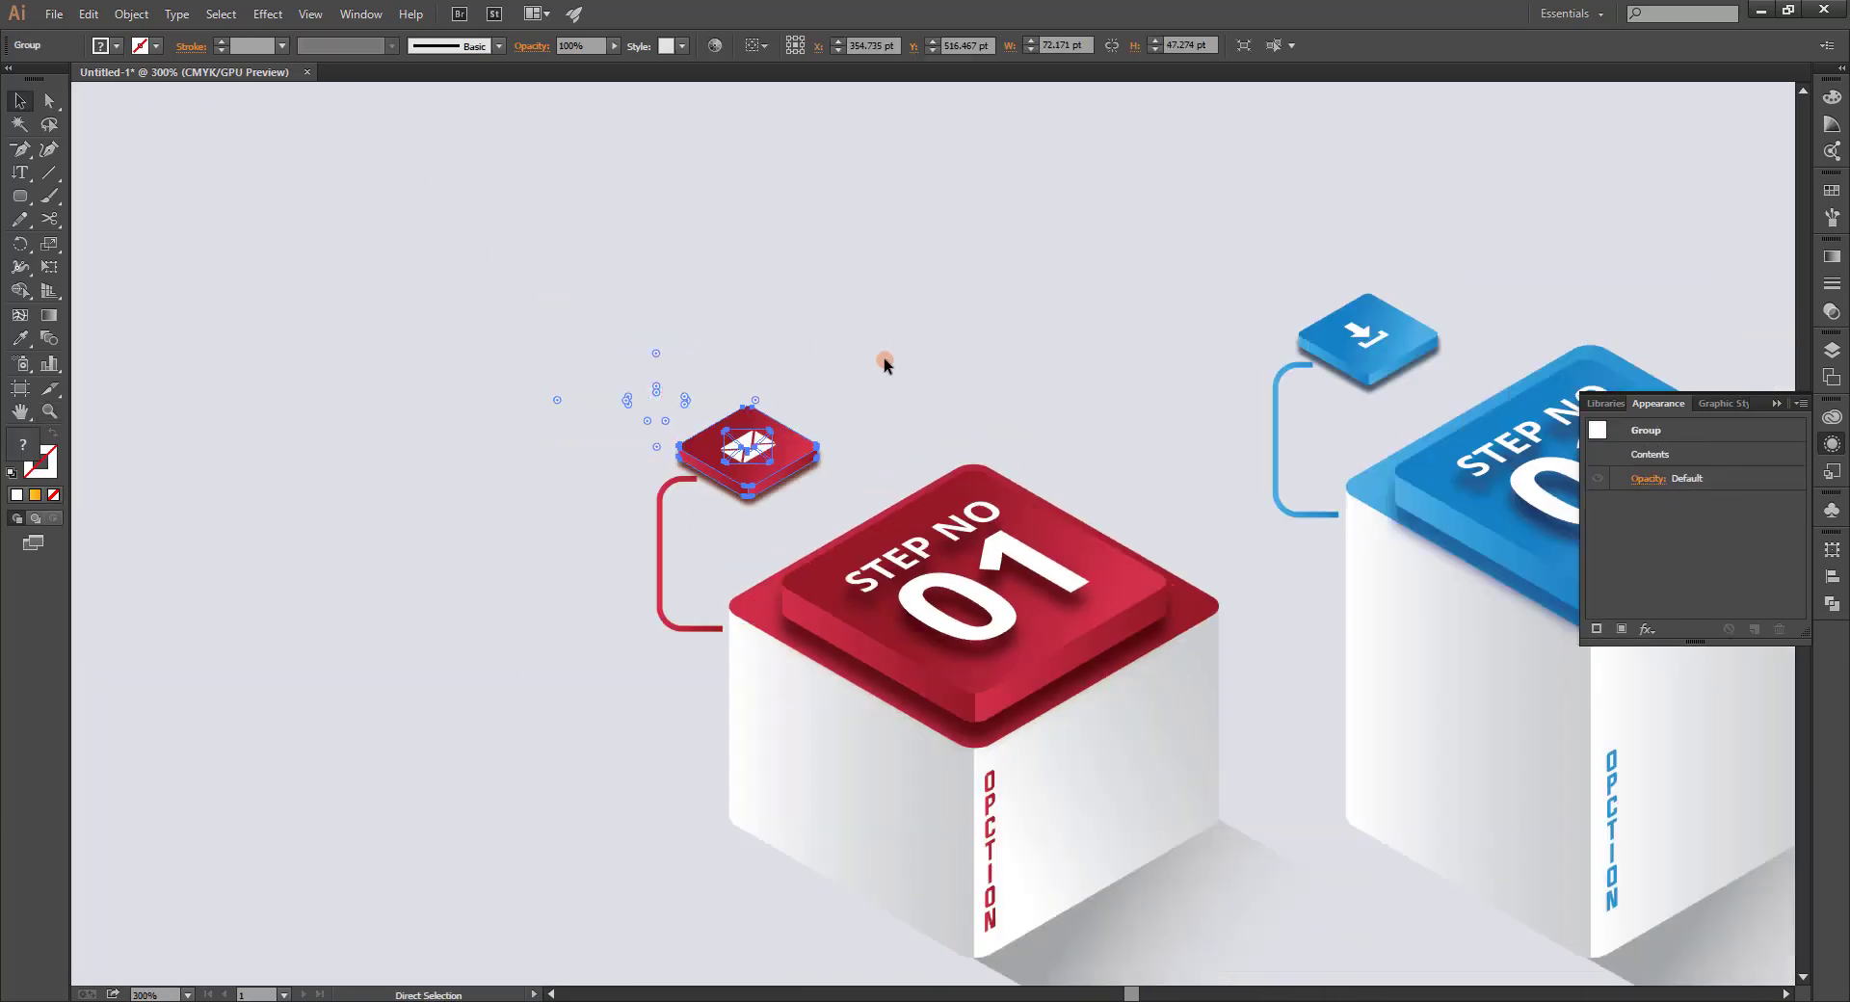
{"action": "key", "text": "ctrl+minus"}
{"action": "left_click", "coordinate": [683, 442], "text": "shift"}
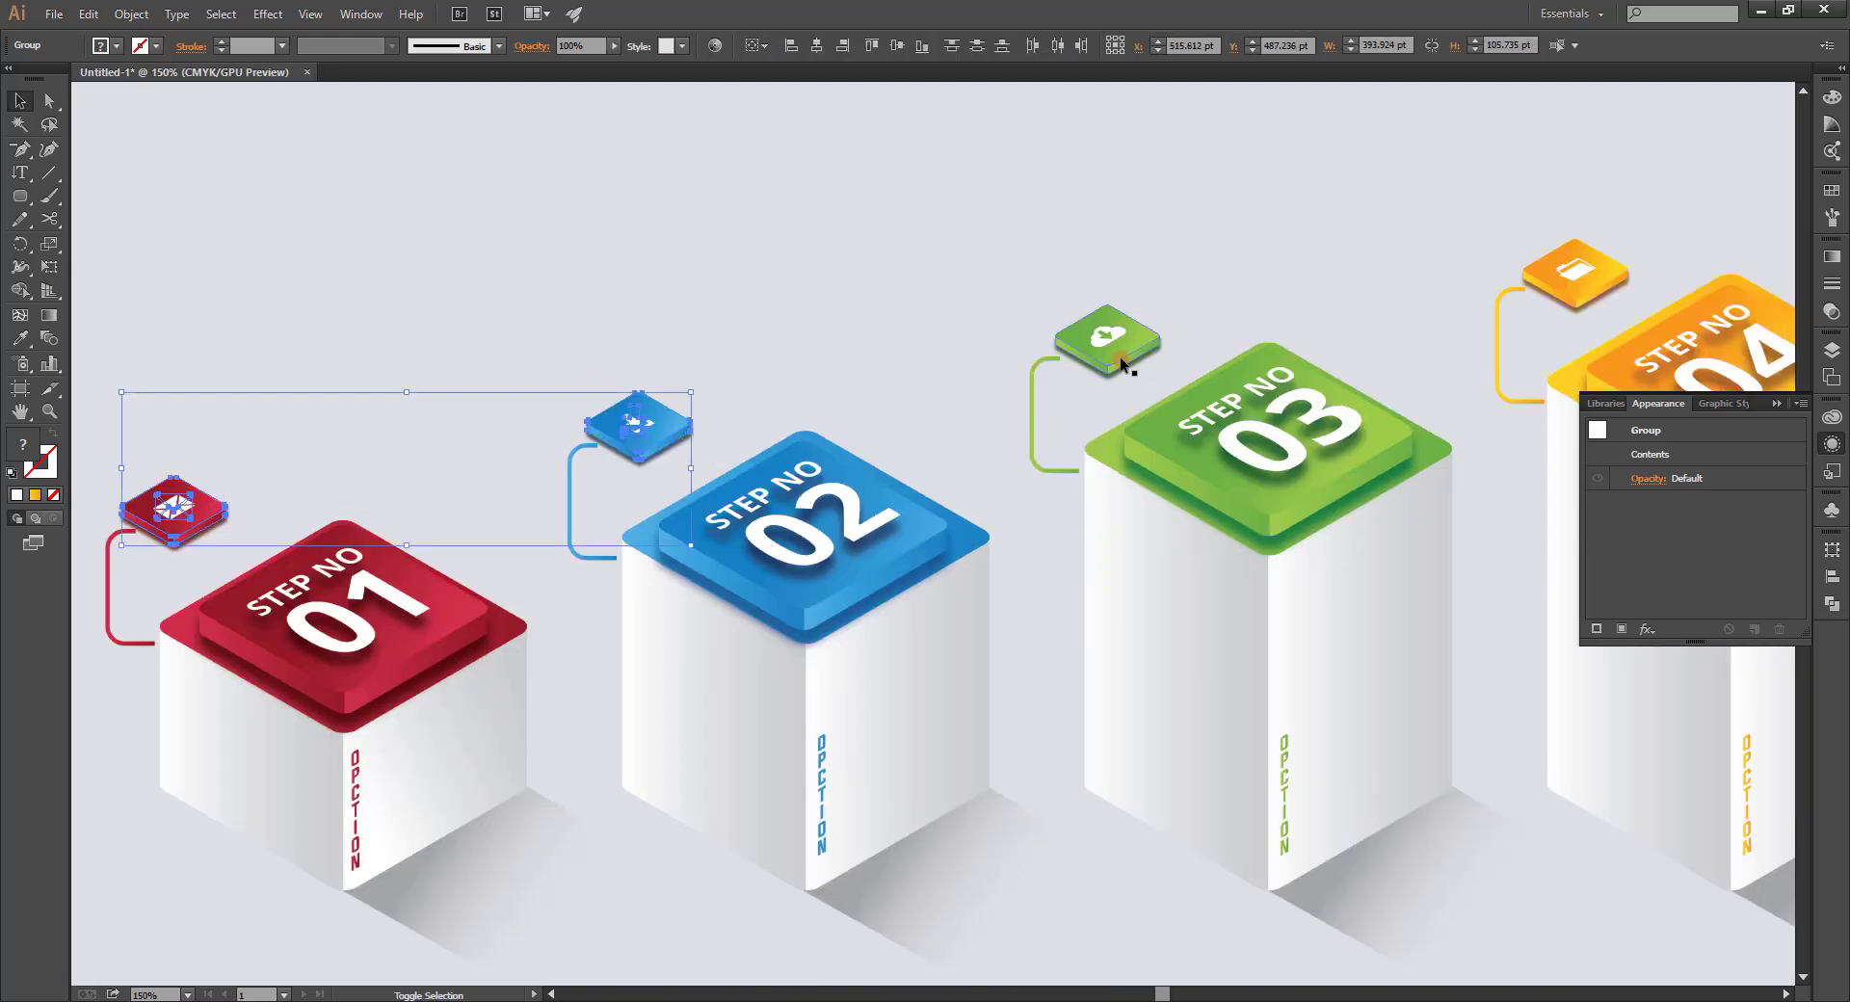
{"action": "left_click", "coordinate": [1152, 343], "text": "shift"}
{"action": "left_click", "coordinate": [1619, 280], "text": "shift"}
{"action": "key", "text": "Up"}
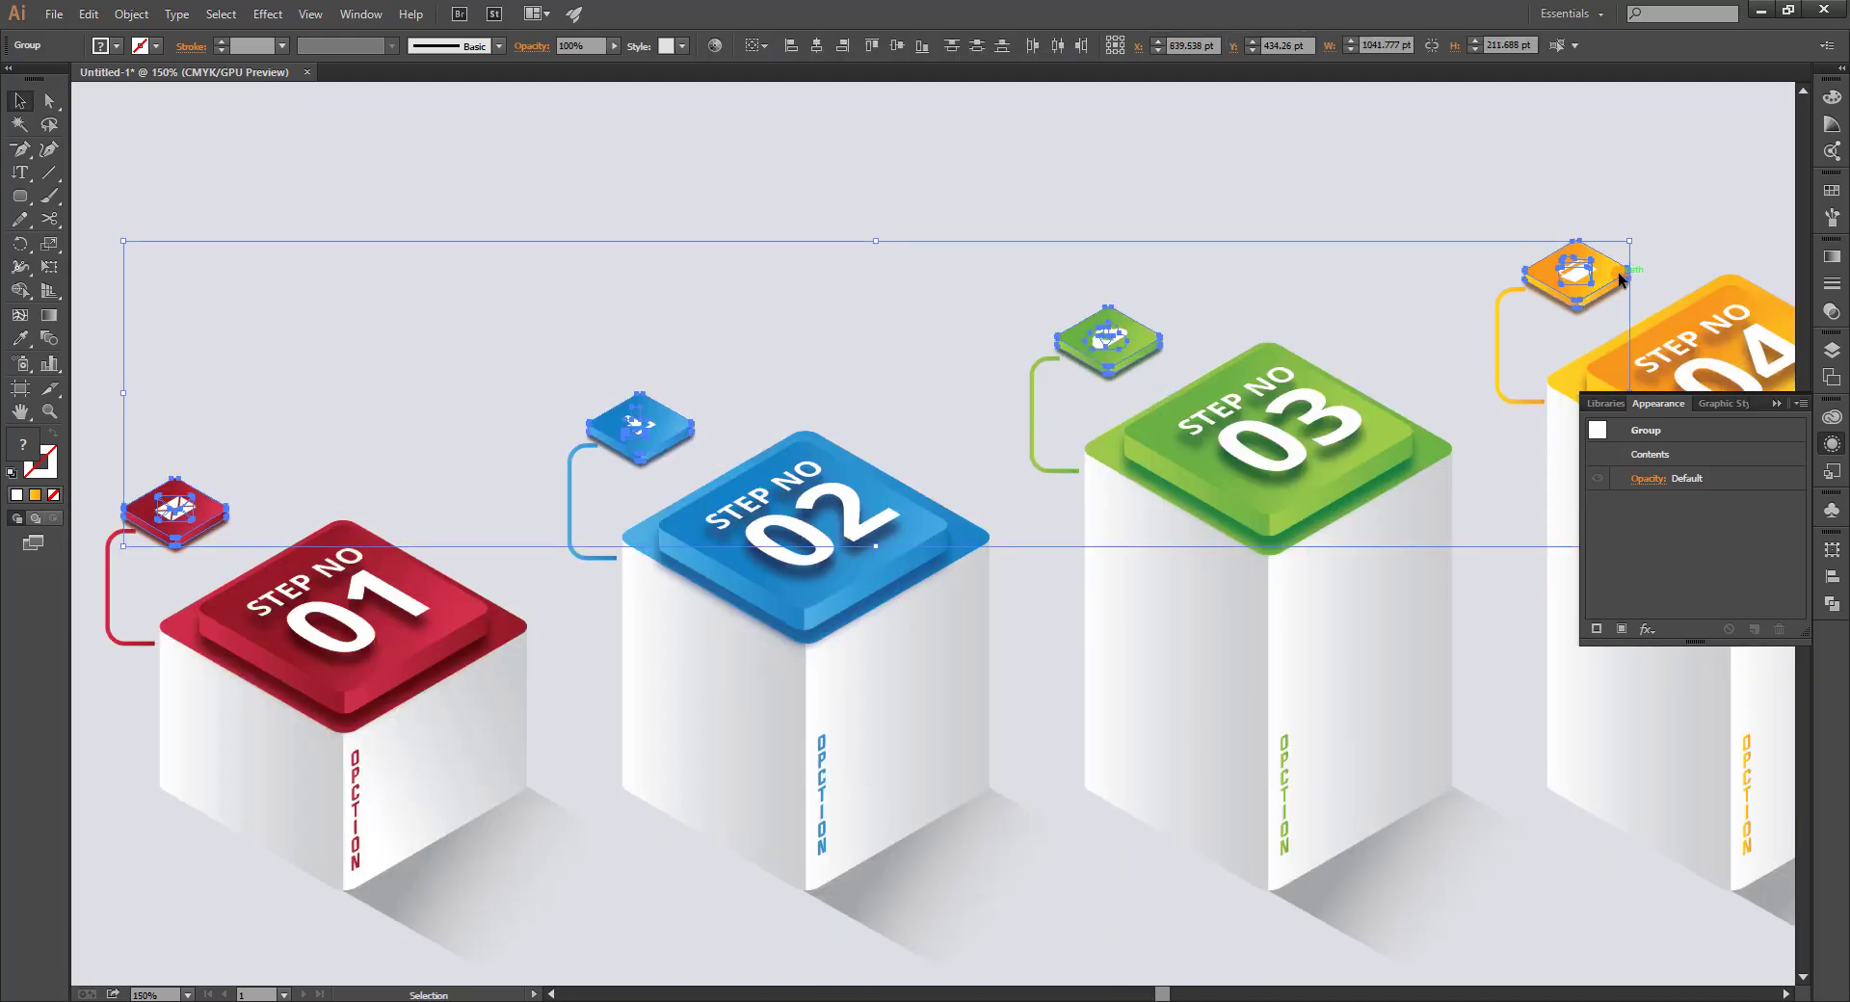
{"action": "key", "text": "Up"}
{"action": "key", "text": "Right"}
{"action": "key", "text": "Right"}
{"action": "key", "text": "Right"}
{"action": "key", "text": "Right"}
{"action": "key", "text": "Left"}
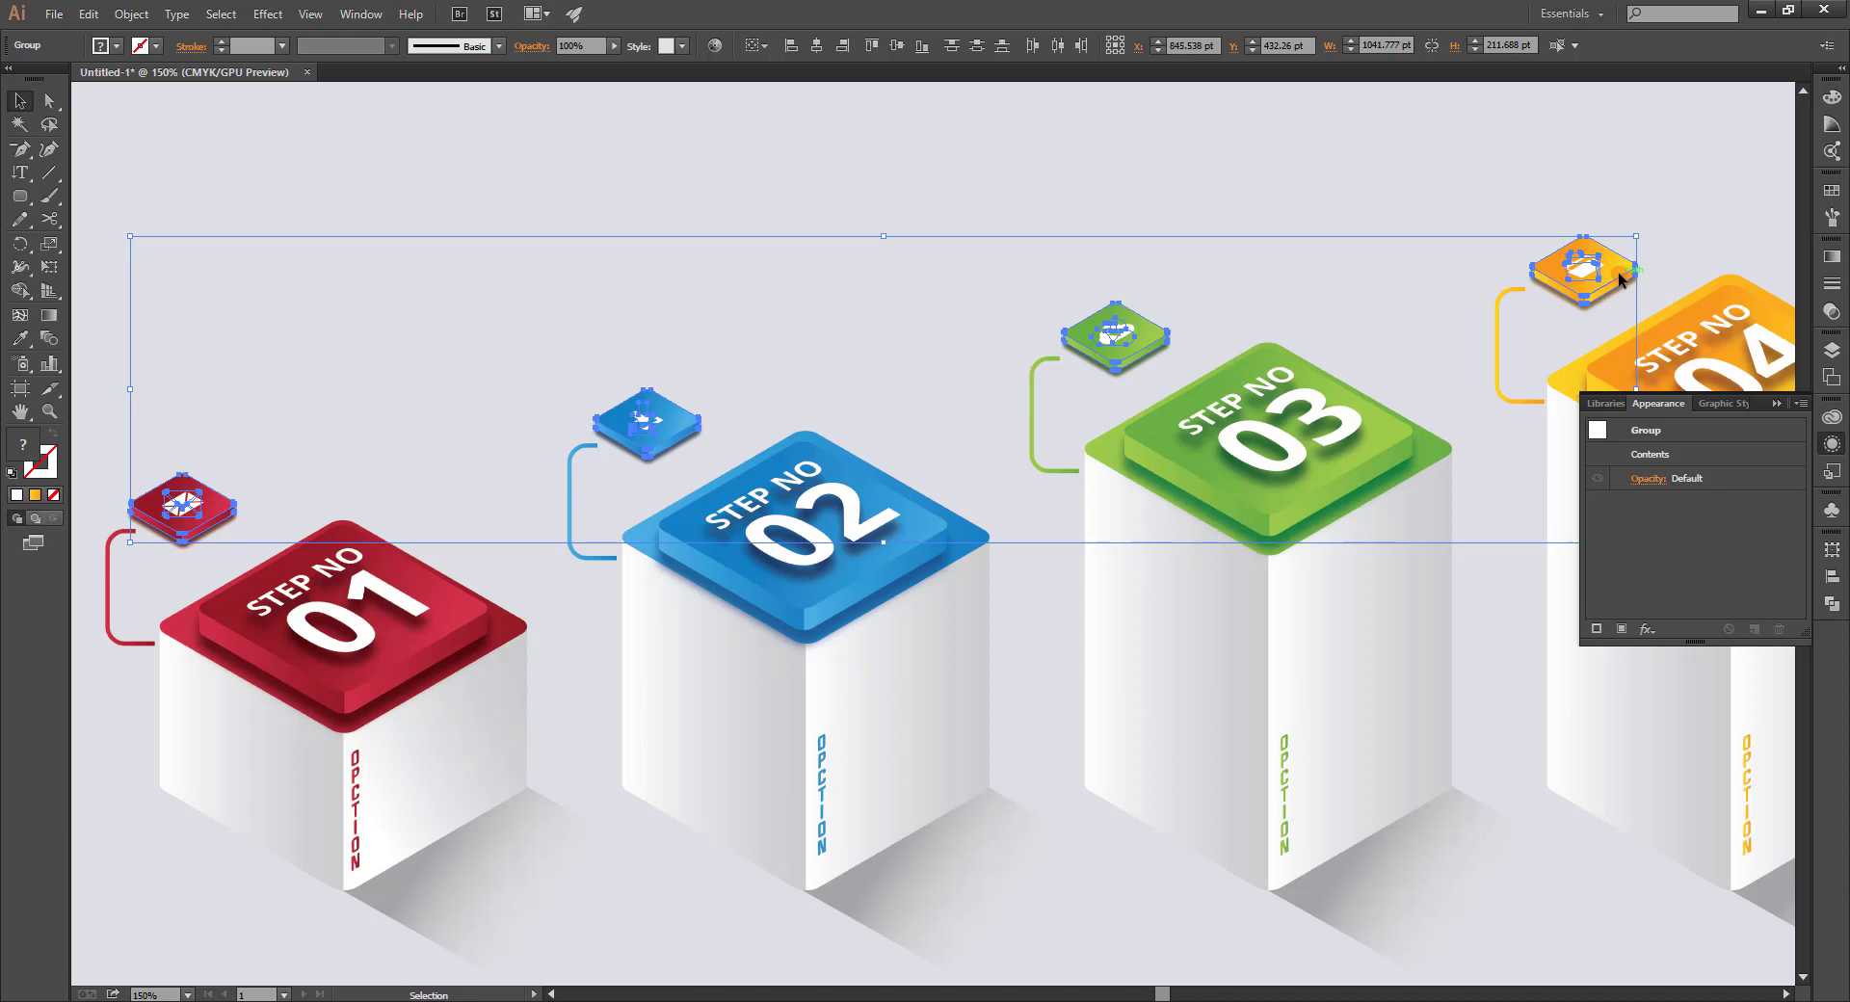
{"action": "key", "text": "Up"}
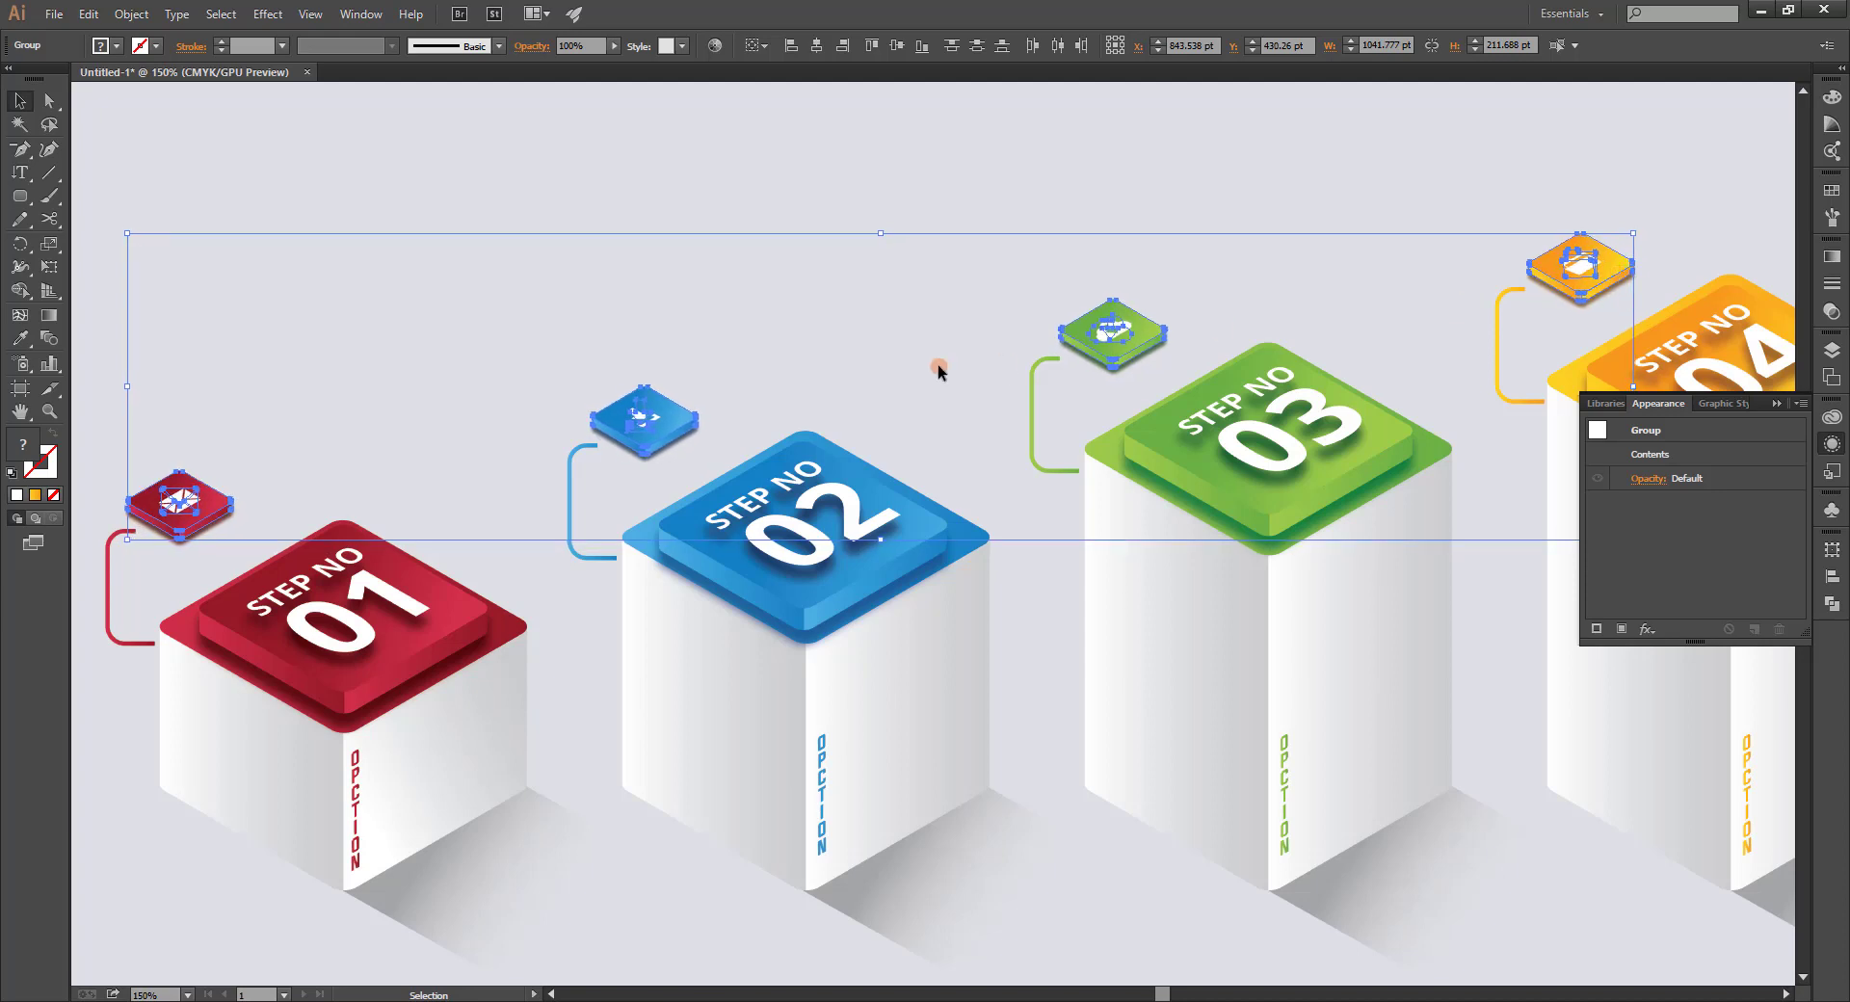
{"action": "left_click", "coordinate": [850, 284]}
Draw a 3-point star triangle and rotate it to point right.
{"action": "left_click_drag", "start_coordinate": [850, 284], "coordinate": [1180, 233]}
{"action": "mouse_move", "coordinate": [19, 195]}
{"action": "left_mouse_down"}
{"action": "mouse_move", "coordinate": [130, 263]}
{"action": "mouse_move", "coordinate": [114, 286]}
{"action": "left_mouse_up"}
{"action": "left_click", "coordinate": [749, 334]}
{"action": "type", "text": "3"}
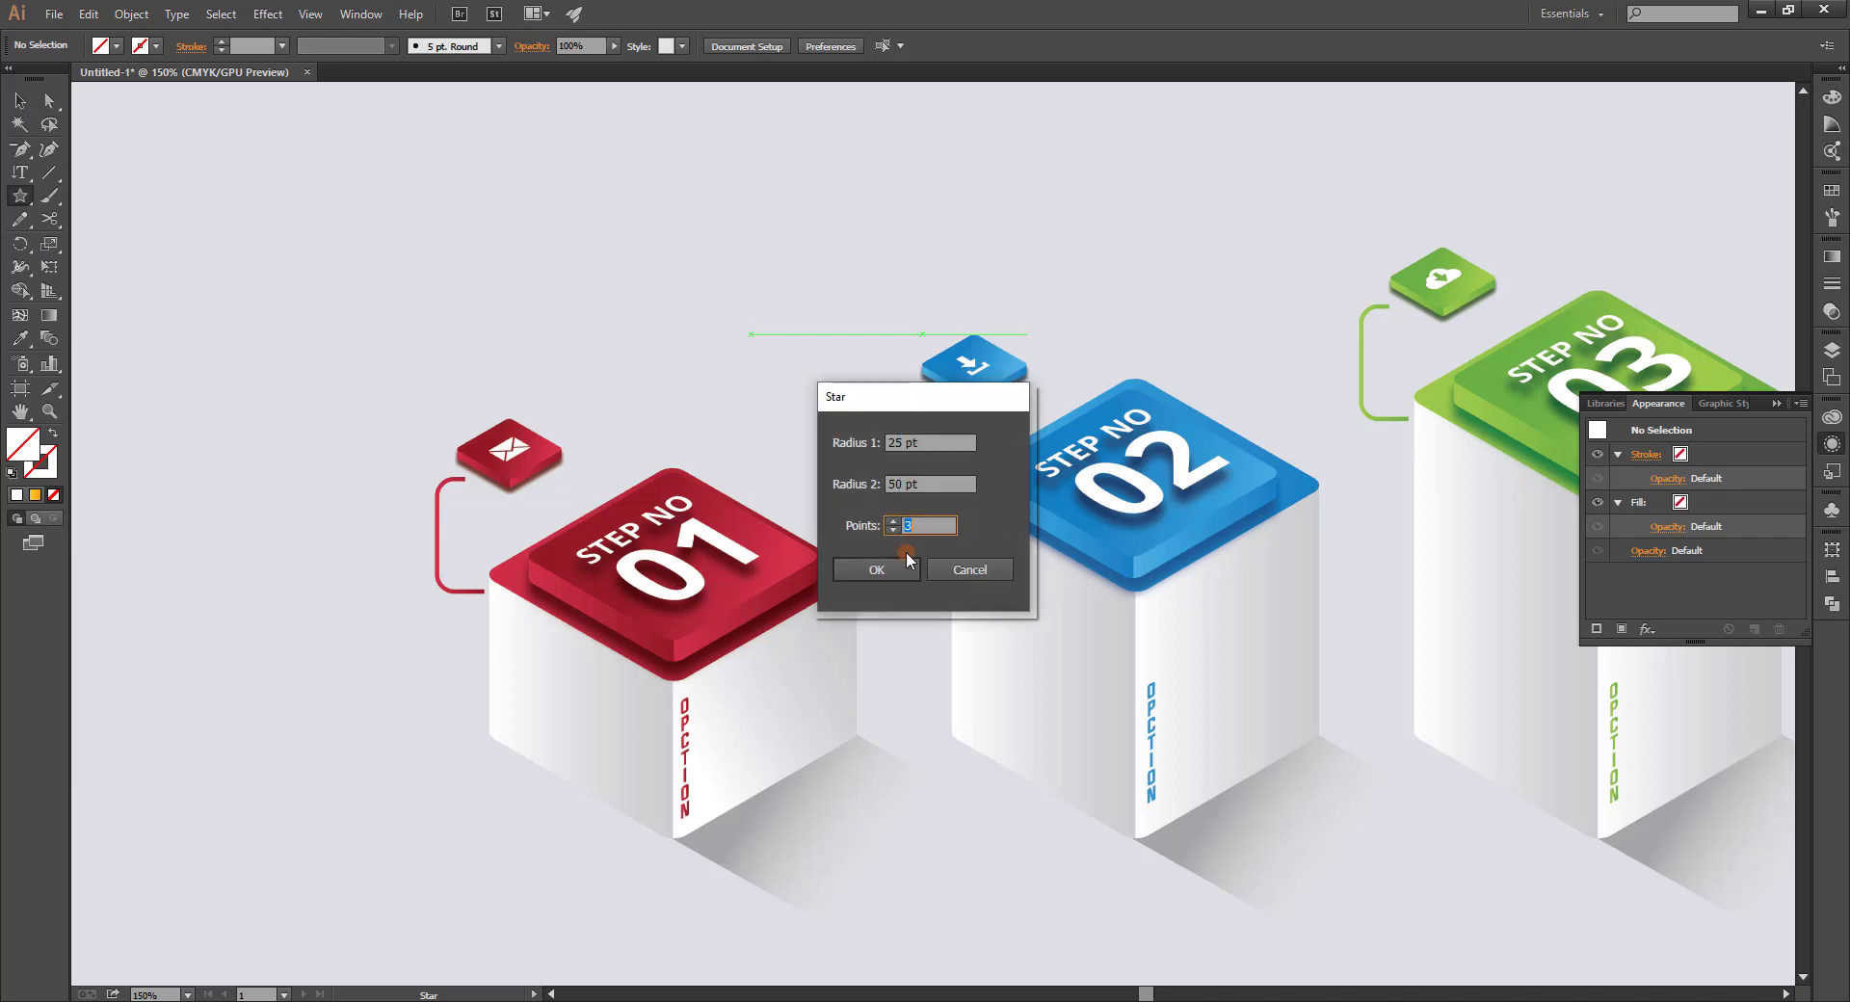
{"action": "left_click", "coordinate": [876, 569]}
{"action": "key", "text": "v"}
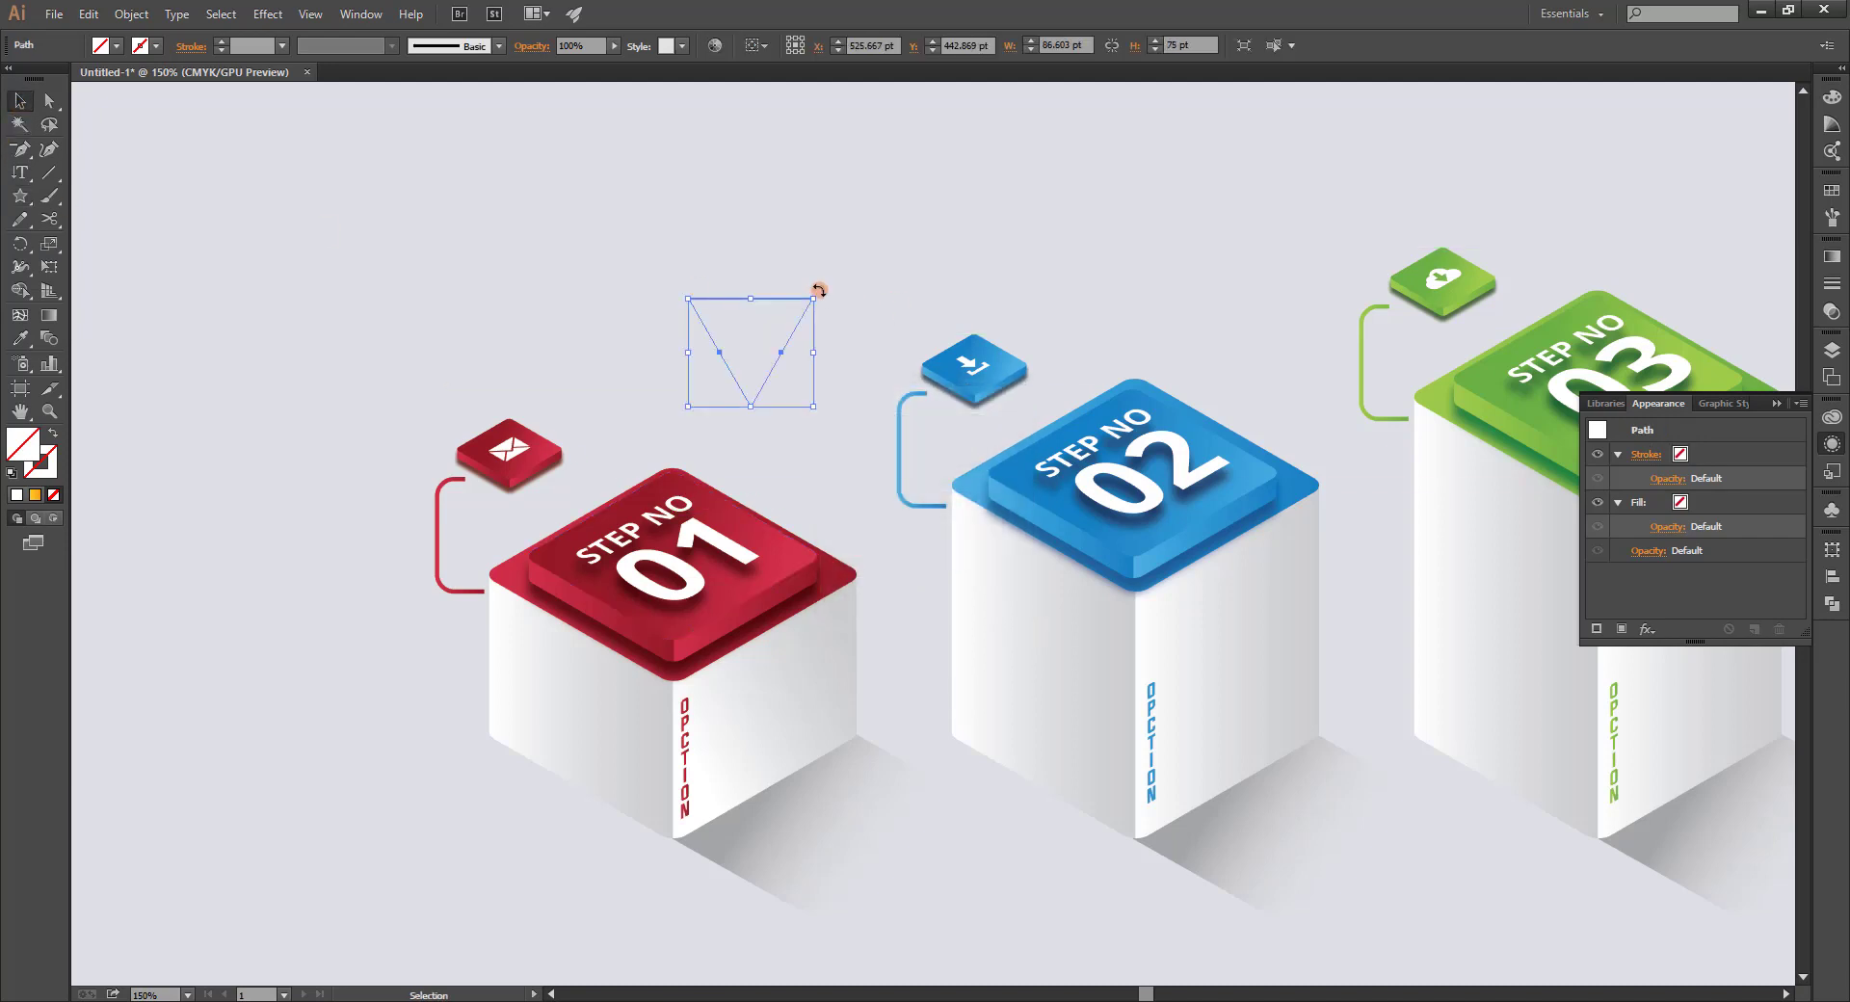
{"action": "mouse_move", "coordinate": [818, 289]}
{"action": "left_mouse_down"}
{"action": "mouse_move", "coordinate": [681, 289]}
{"action": "mouse_move", "coordinate": [693, 300]}
{"action": "left_mouse_up"}
Fill the triangle with box 01's red and scale it down to arrowhead size.
{"action": "key", "text": "i"}
{"action": "left_click", "coordinate": [785, 542]}
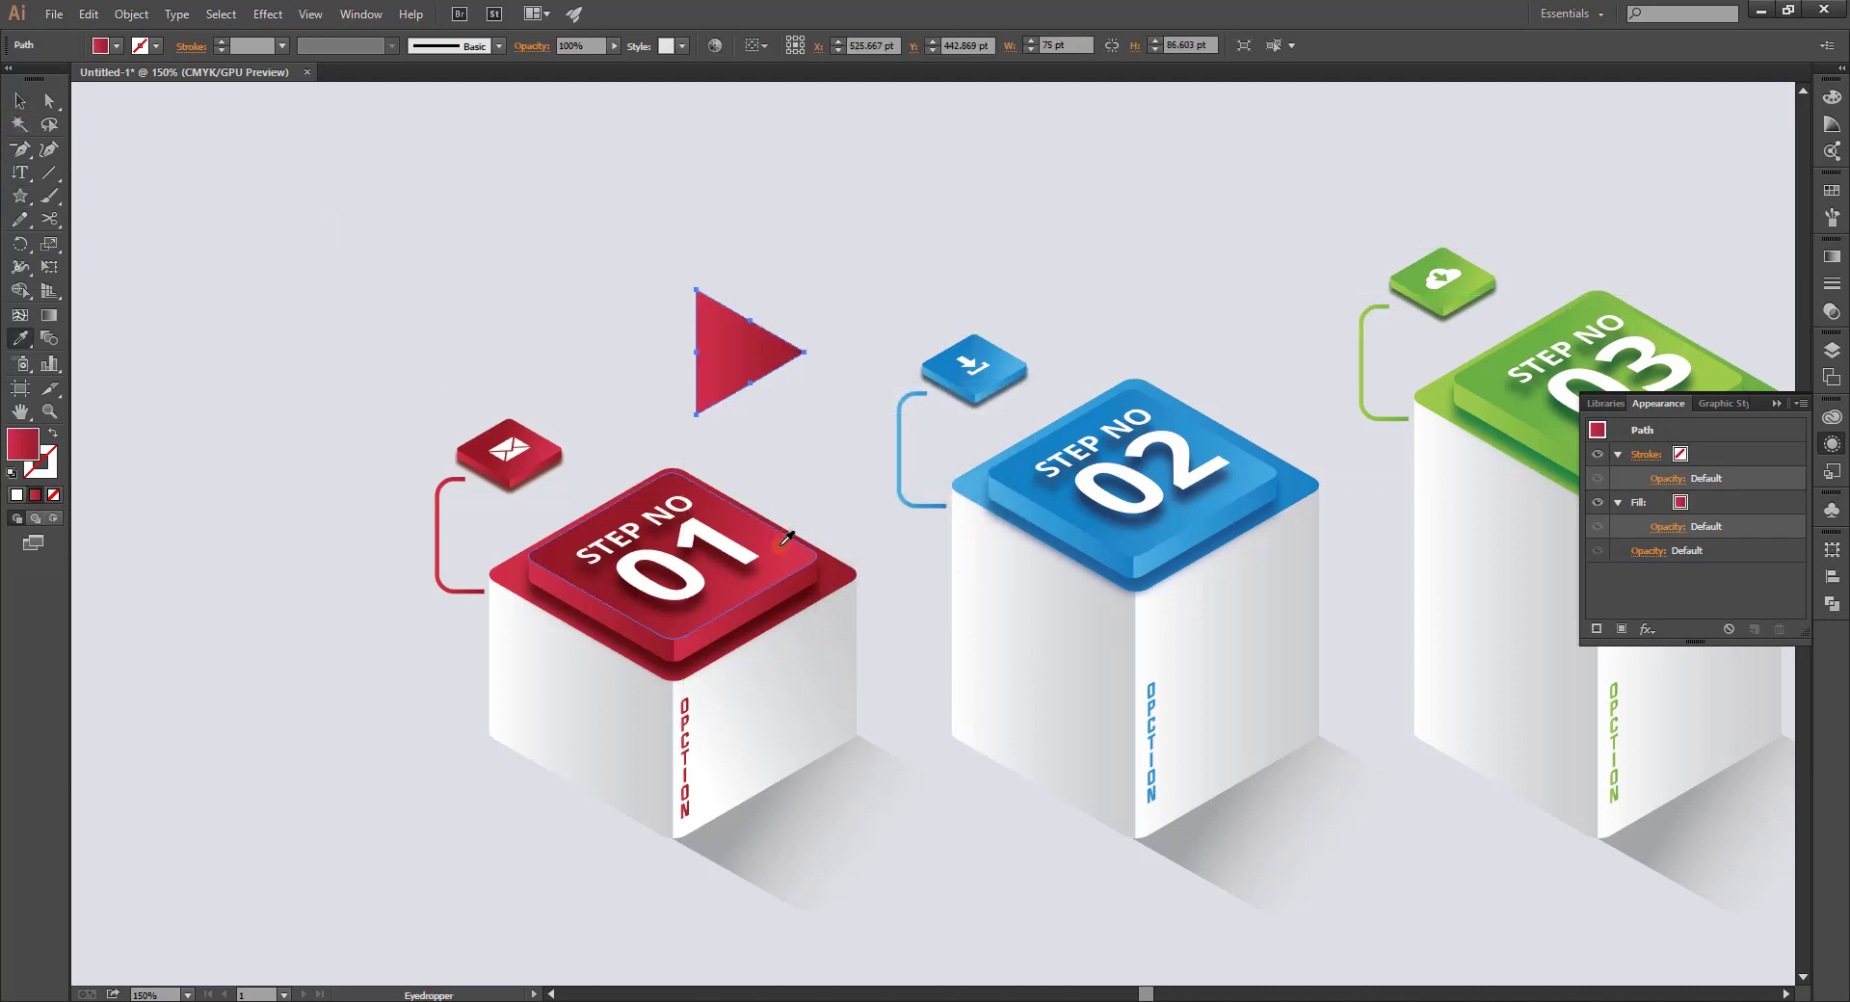
{"action": "key", "text": "v"}
{"action": "left_click_drag", "start_coordinate": [806, 416], "coordinate": [769, 381]}
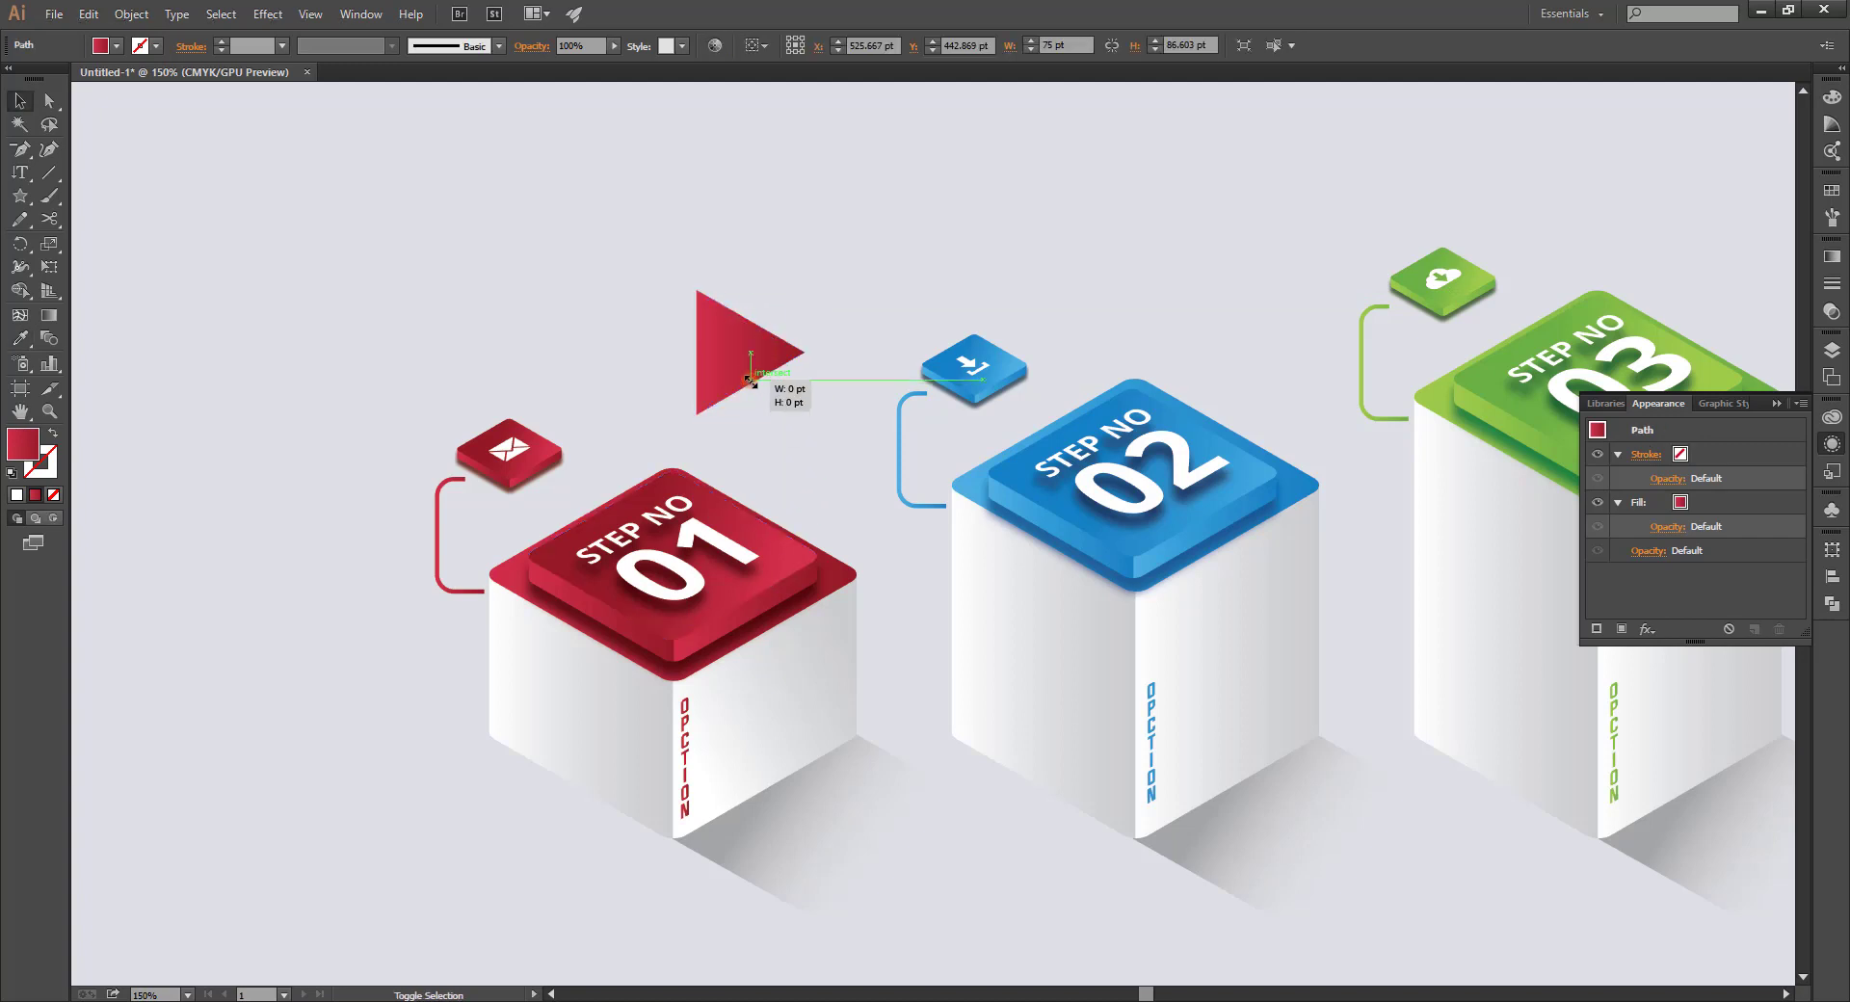
{"action": "left_click", "coordinate": [807, 343]}
{"action": "key", "text": "z"}
{"action": "mouse_move", "coordinate": [884, 330]}
{"action": "left_mouse_down"}
{"action": "mouse_move", "coordinate": [1042, 296]}
{"action": "mouse_move", "coordinate": [896, 223]}
{"action": "left_mouse_up"}
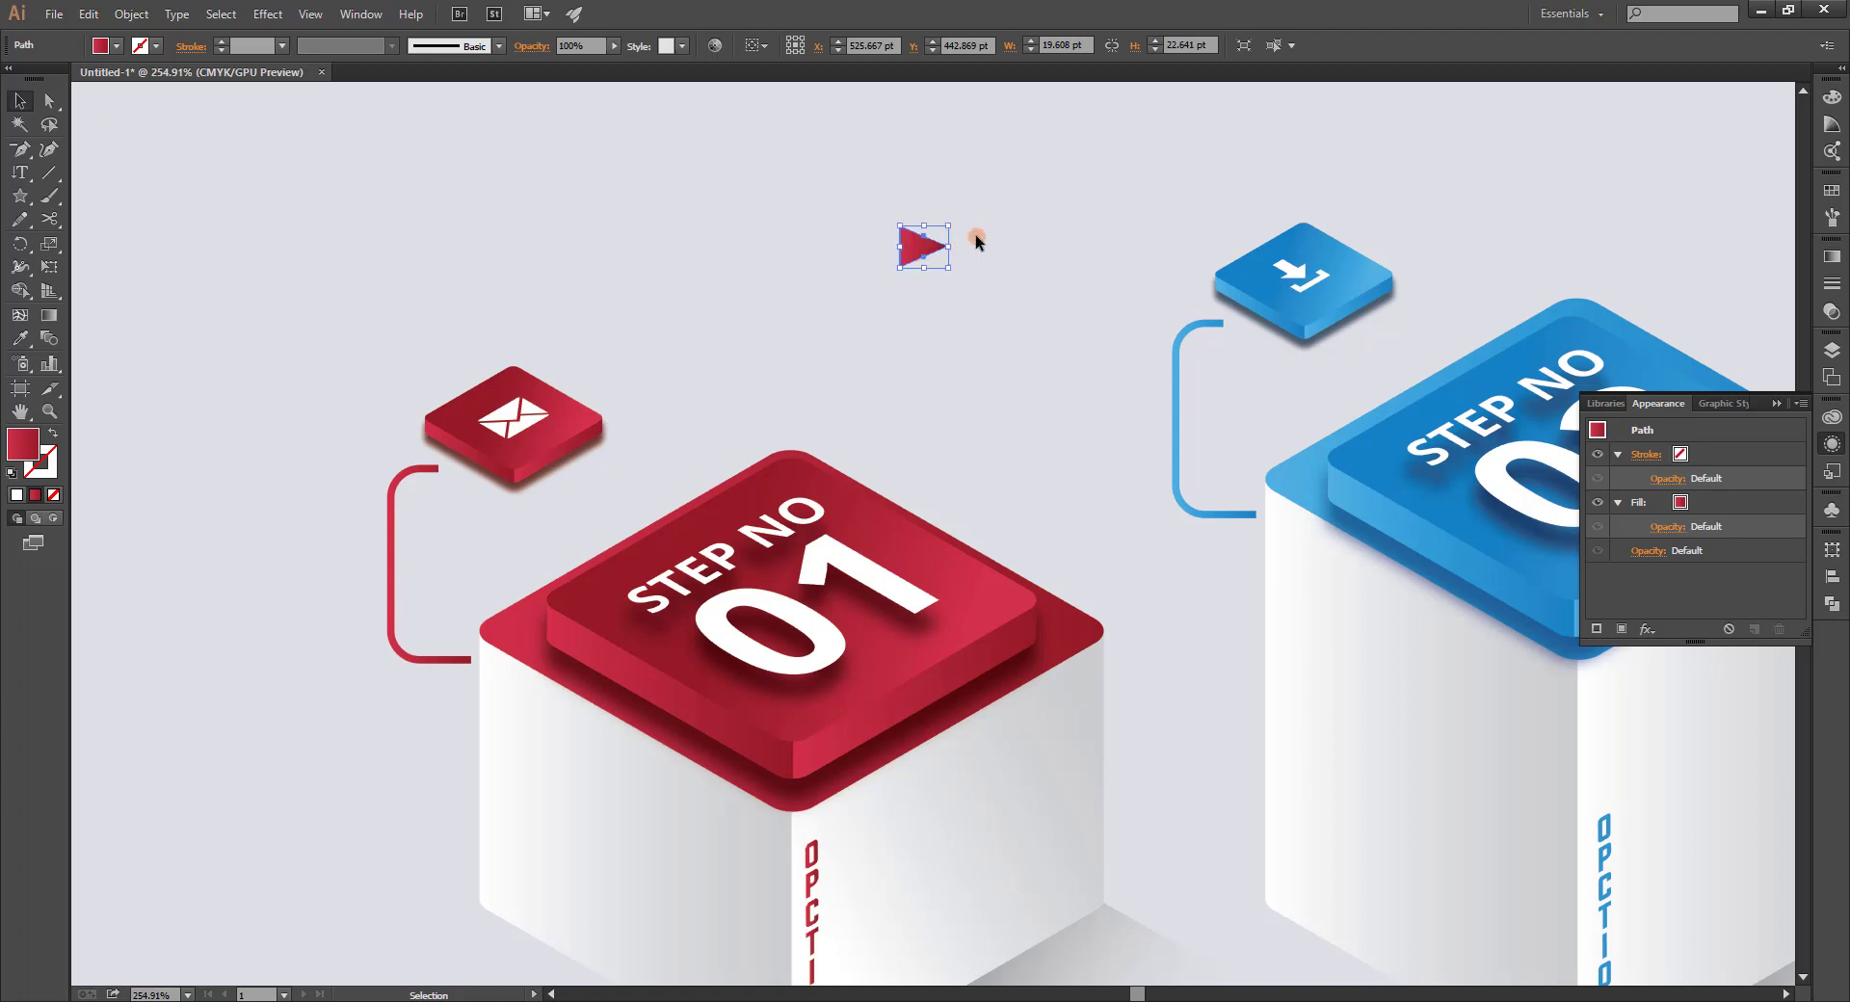
{"action": "key", "text": "v"}
{"action": "mouse_move", "coordinate": [947, 280]}
{"action": "left_mouse_down"}
{"action": "mouse_move", "coordinate": [430, 494]}
{"action": "mouse_move", "coordinate": [1230, 323]}
{"action": "left_mouse_up"}
{"action": "left_click", "coordinate": [963, 252]}
Recolour the arrowhead blue from box 02 and select it with the blue icon tile.
{"action": "left_click_drag", "start_coordinate": [1067, 399], "coordinate": [761, 457]}
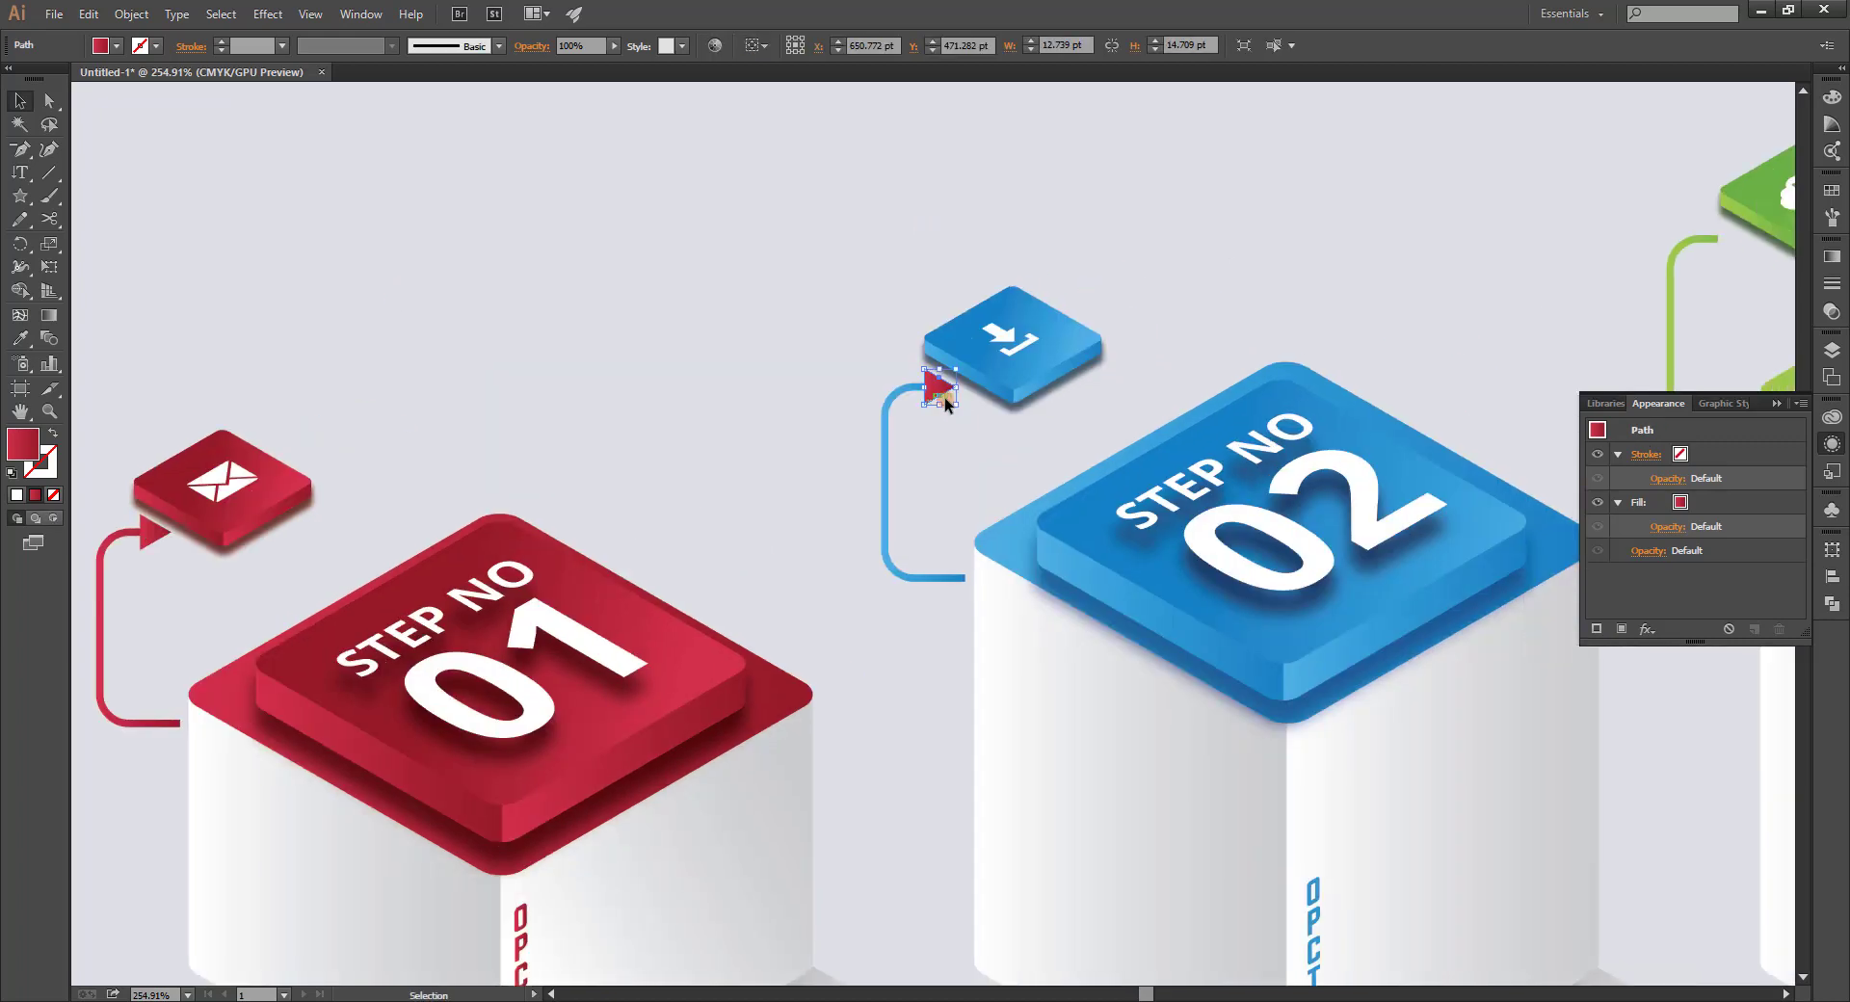
{"action": "key", "text": "i"}
{"action": "left_click", "coordinate": [1439, 555]}
{"action": "mouse_move", "coordinate": [1238, 405]}
{"action": "left_mouse_down"}
{"action": "mouse_move", "coordinate": [1002, 446]}
{"action": "mouse_move", "coordinate": [608, 465]}
{"action": "left_mouse_up"}
{"action": "key", "text": "v"}
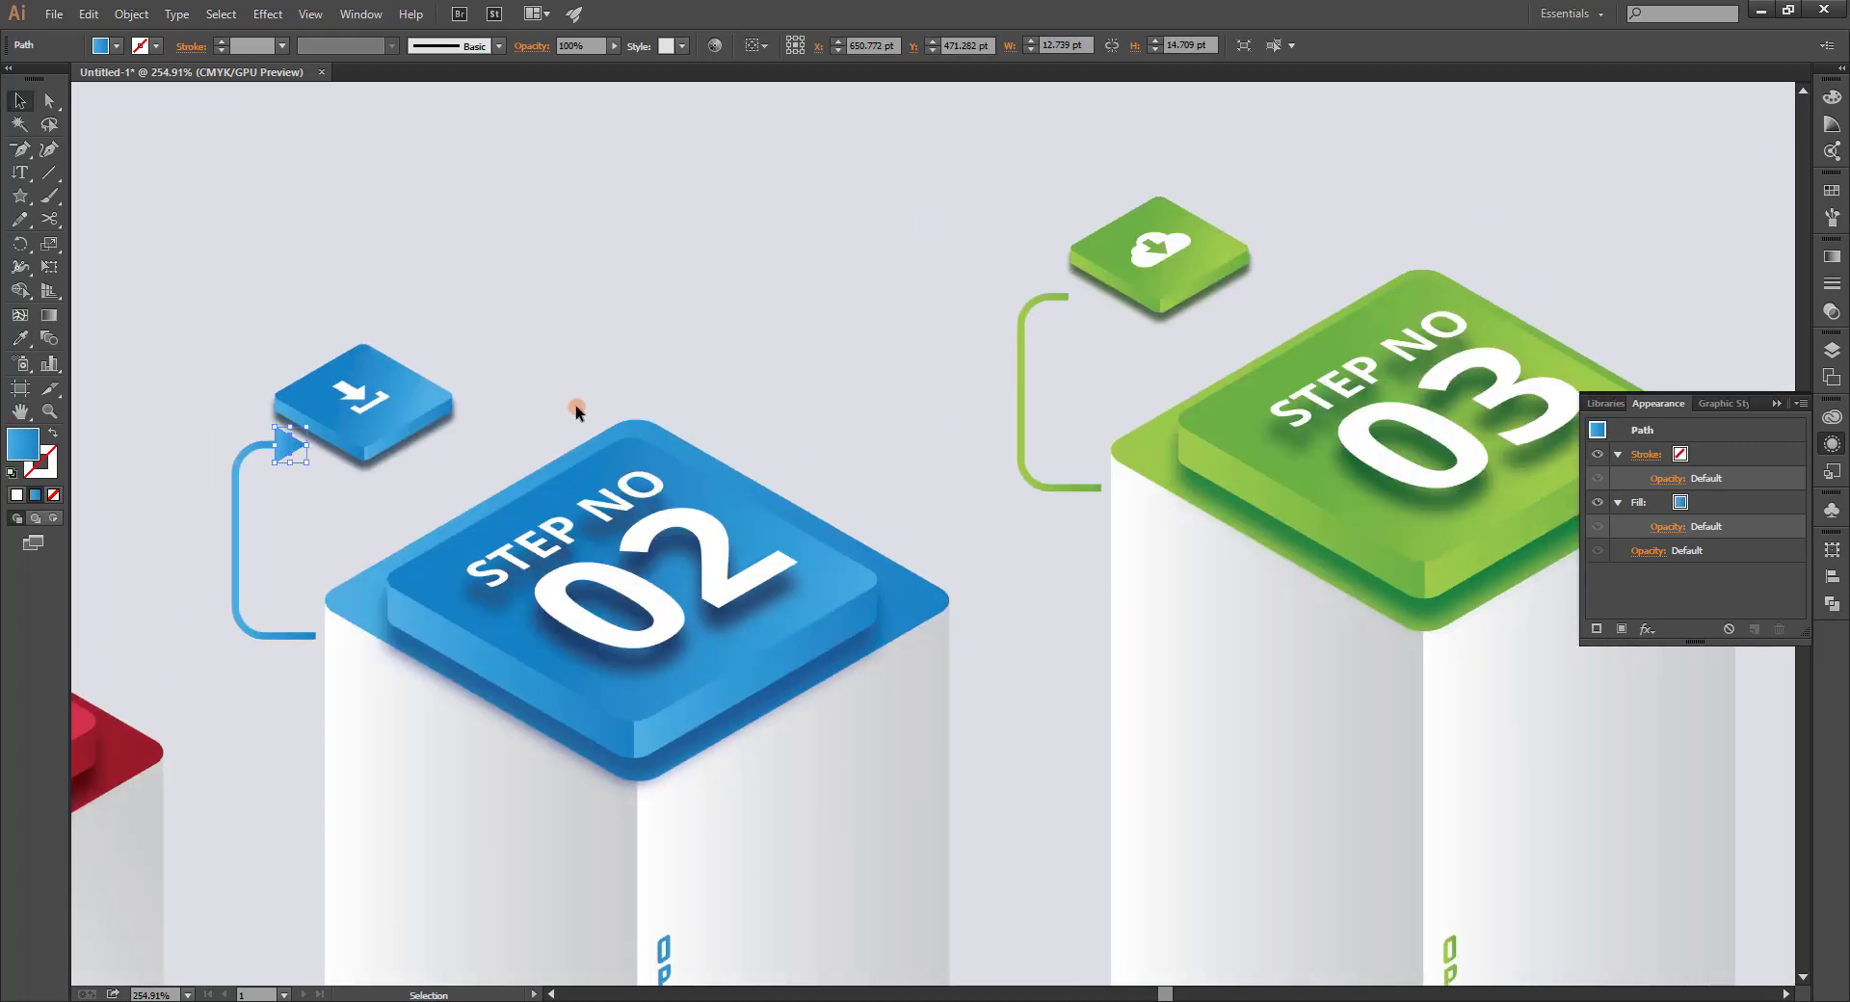
{"action": "mouse_move", "coordinate": [578, 405]}
{"action": "left_mouse_down"}
{"action": "mouse_move", "coordinate": [297, 451]}
{"action": "mouse_move", "coordinate": [1078, 309]}
{"action": "left_mouse_up"}
Duplicate the arrowhead beside the step 03 icon and recolour it green.
{"action": "key", "text": "alt+shift"}
{"action": "scroll", "coordinate": [1080, 370], "scroll_direction": "down", "scroll_amount": 2}
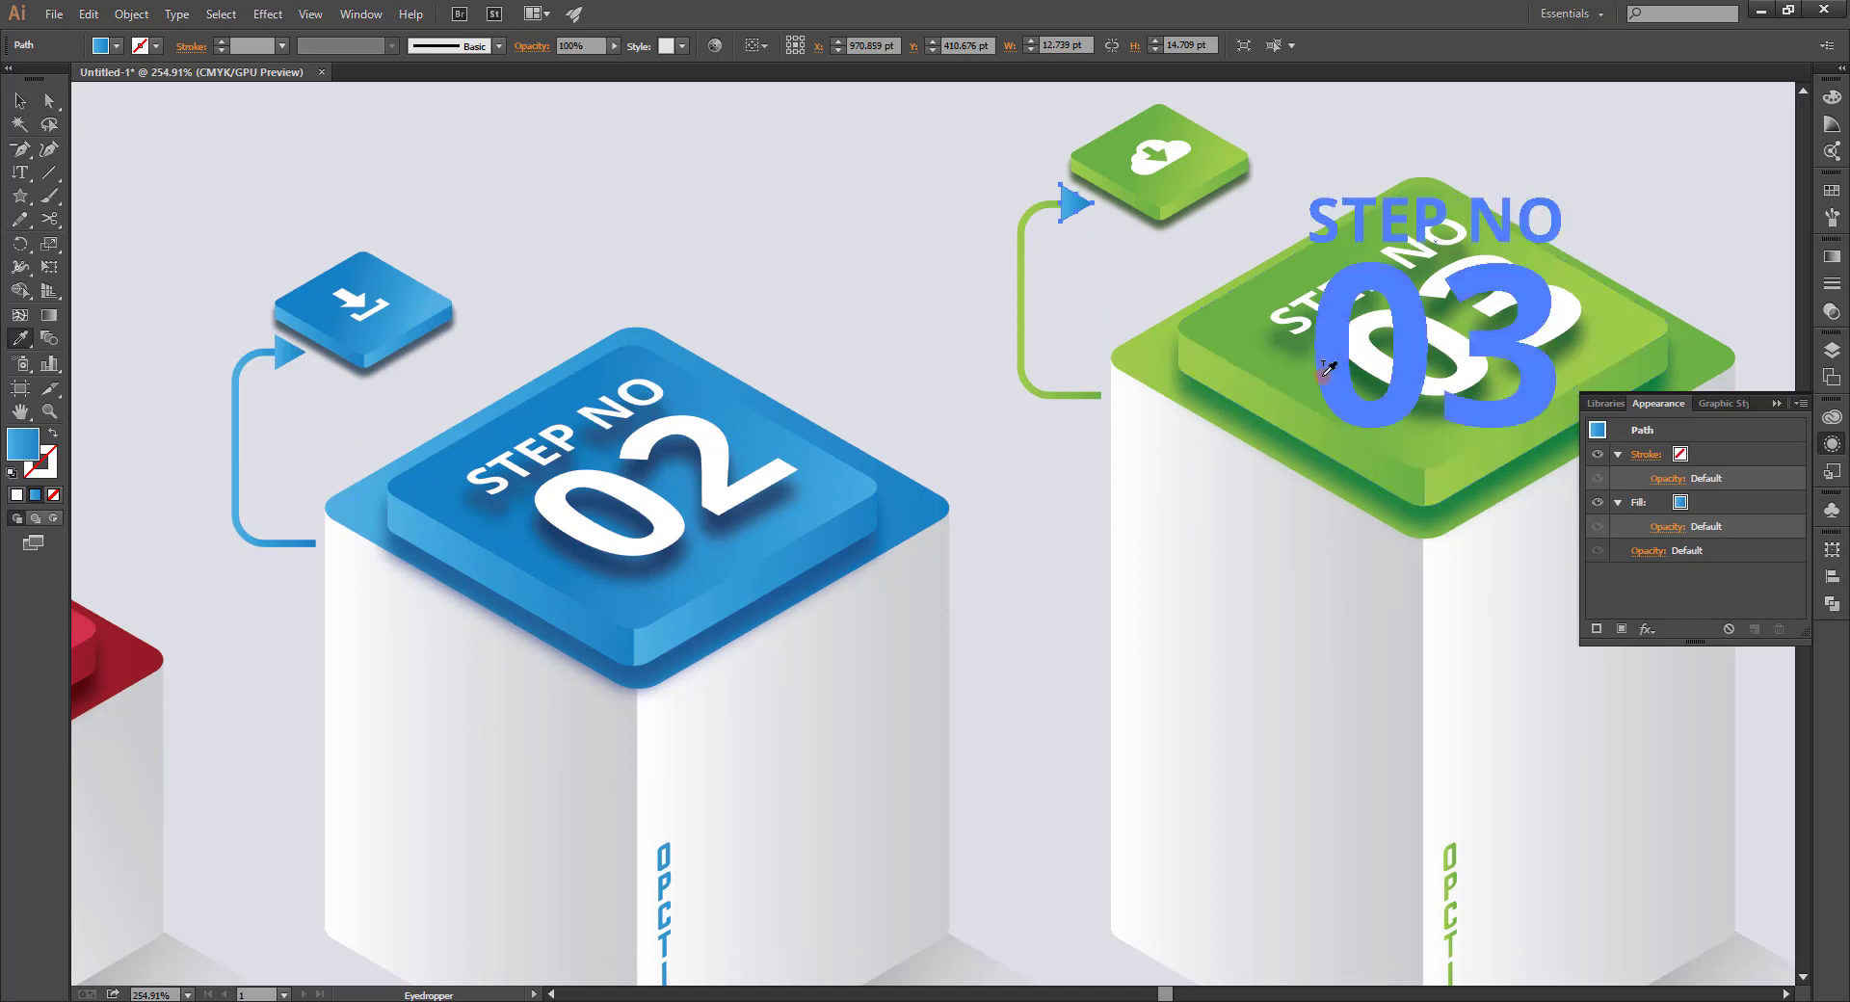
{"action": "left_click", "coordinate": [1282, 445]}
{"action": "scroll", "coordinate": [914, 442], "scroll_direction": "right", "scroll_amount": 10}
Copy the arrowhead to the step 04 icon, colour it orange, and fit the artboard.
{"action": "key", "text": "v"}
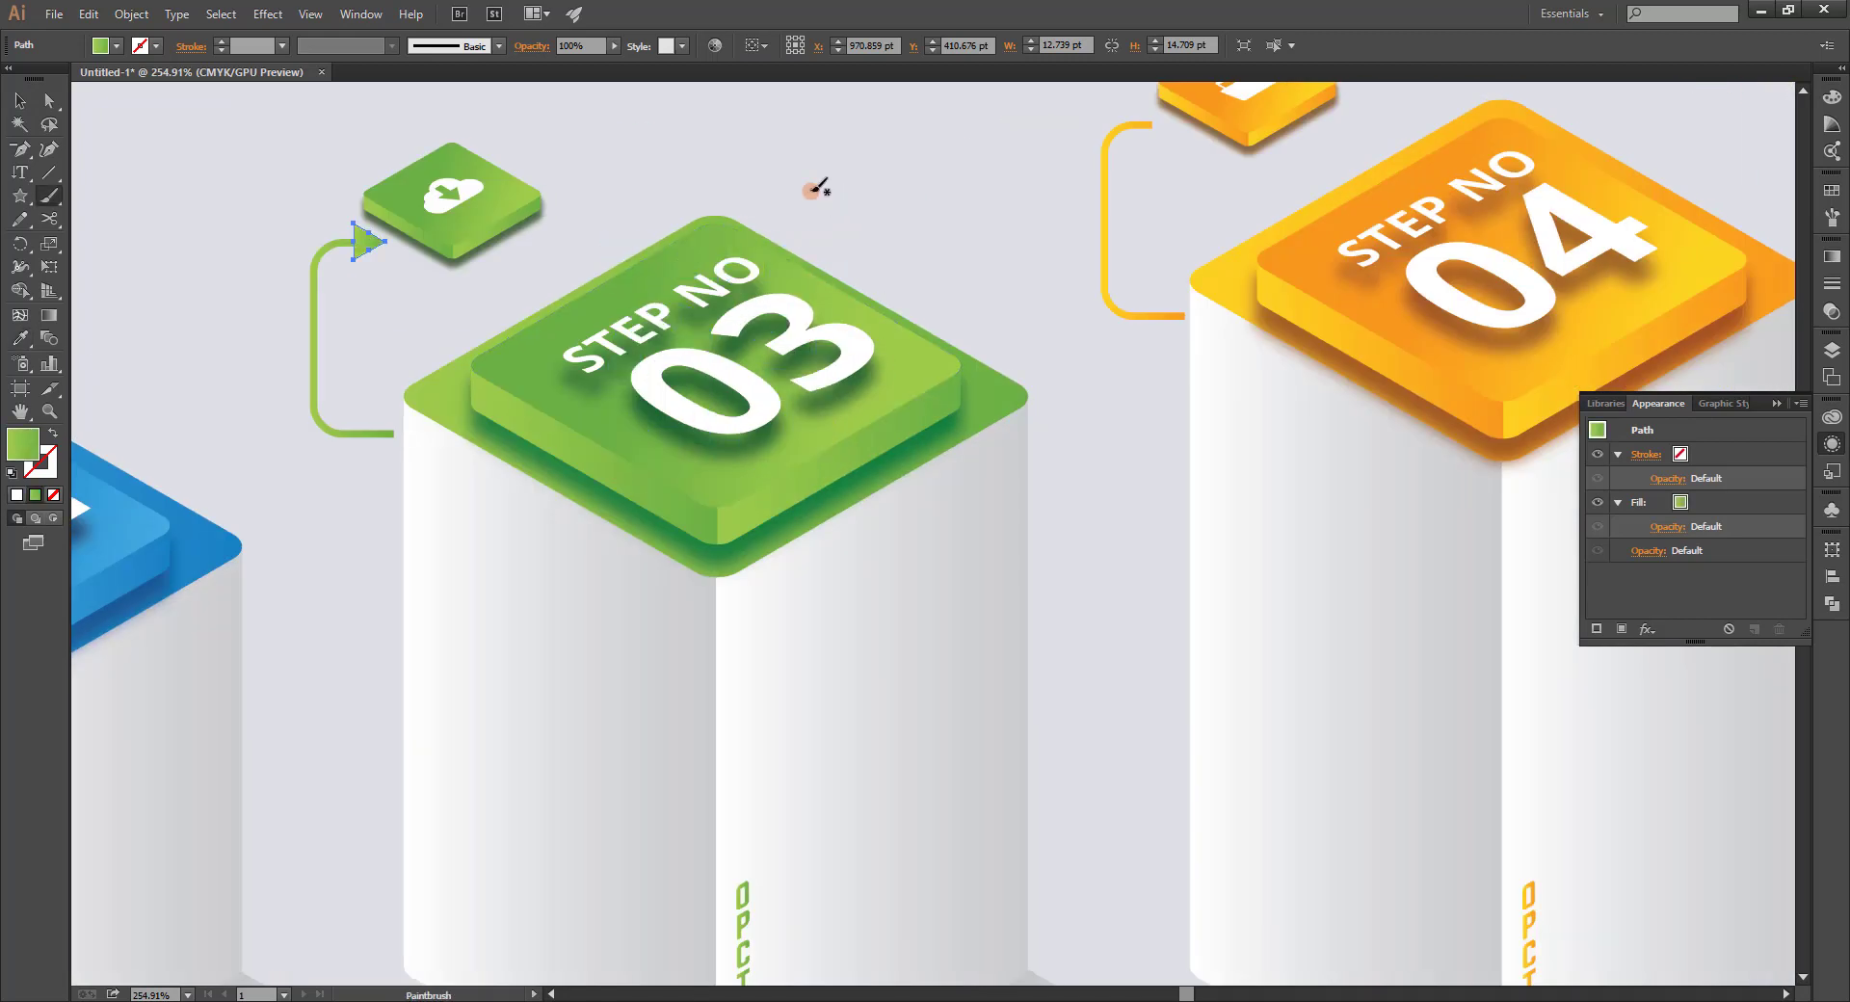
{"action": "left_click", "coordinate": [813, 186]}
{"action": "left_click_drag", "start_coordinate": [376, 245], "coordinate": [1171, 128]}
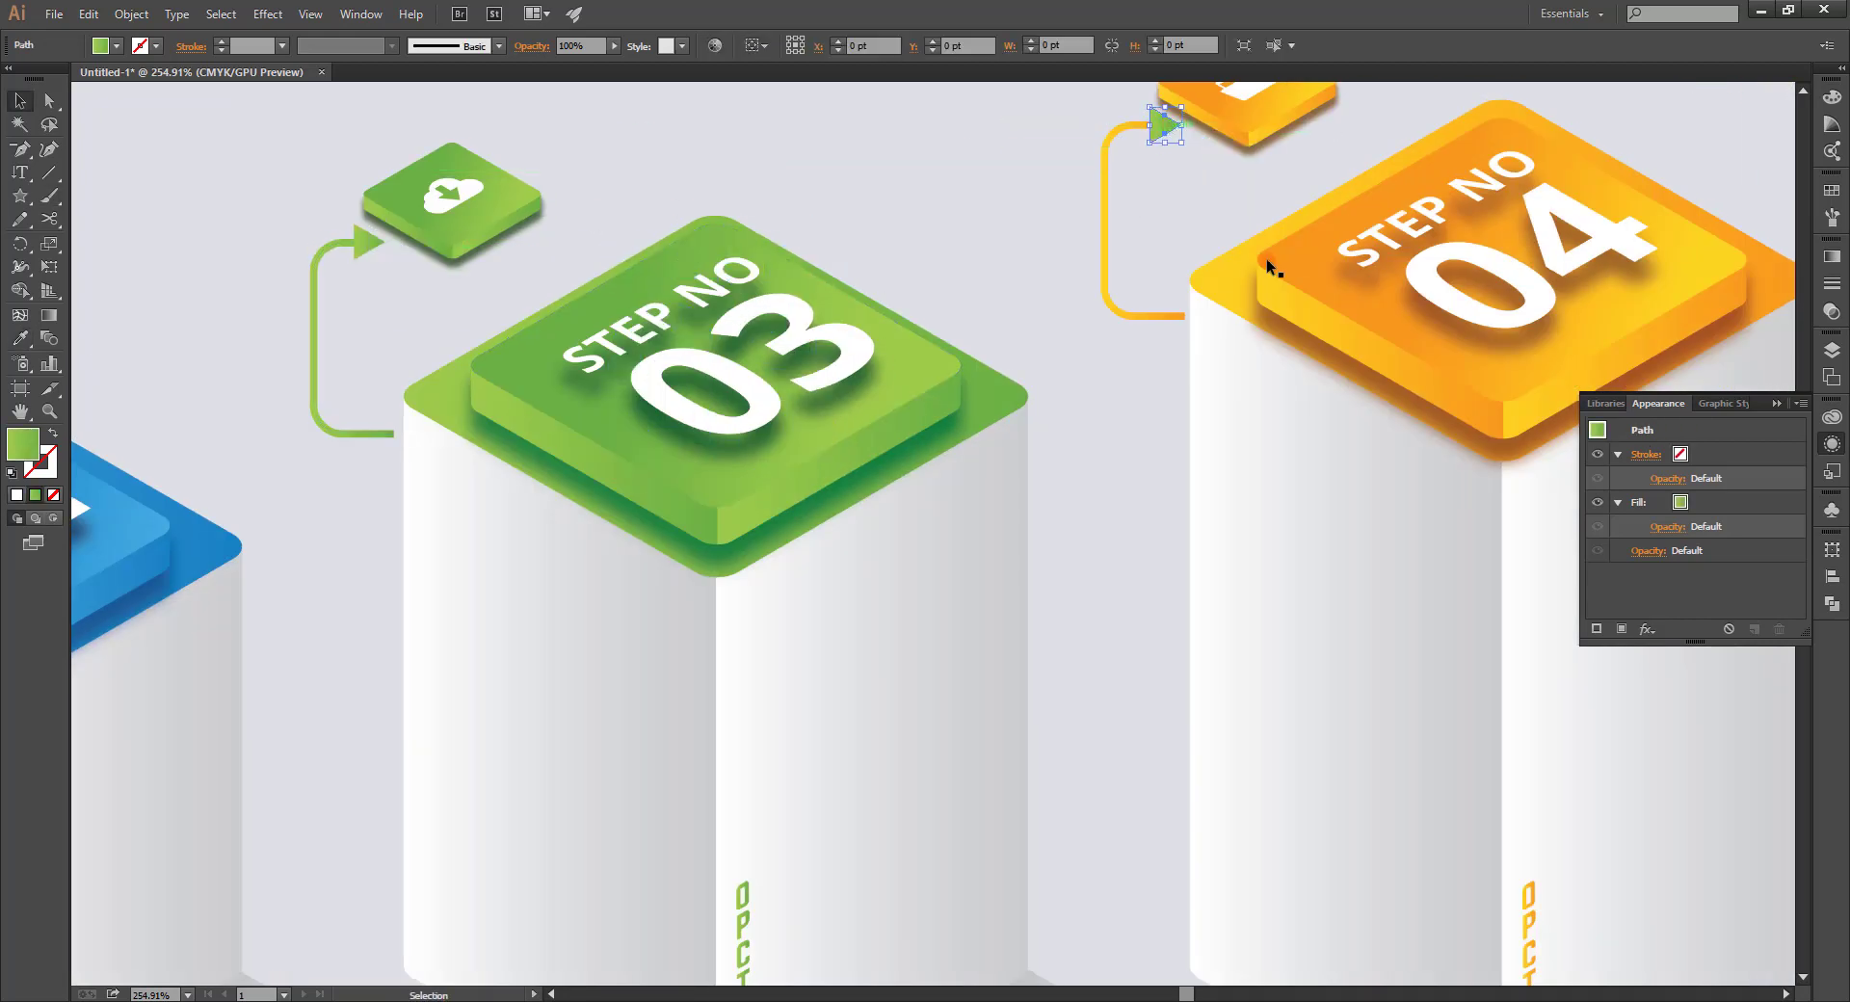
{"action": "scroll", "coordinate": [1266, 258], "scroll_direction": "right", "scroll_amount": 3}
{"action": "scroll", "coordinate": [1265, 258], "scroll_direction": "up", "scroll_amount": 1}
{"action": "key", "text": "i"}
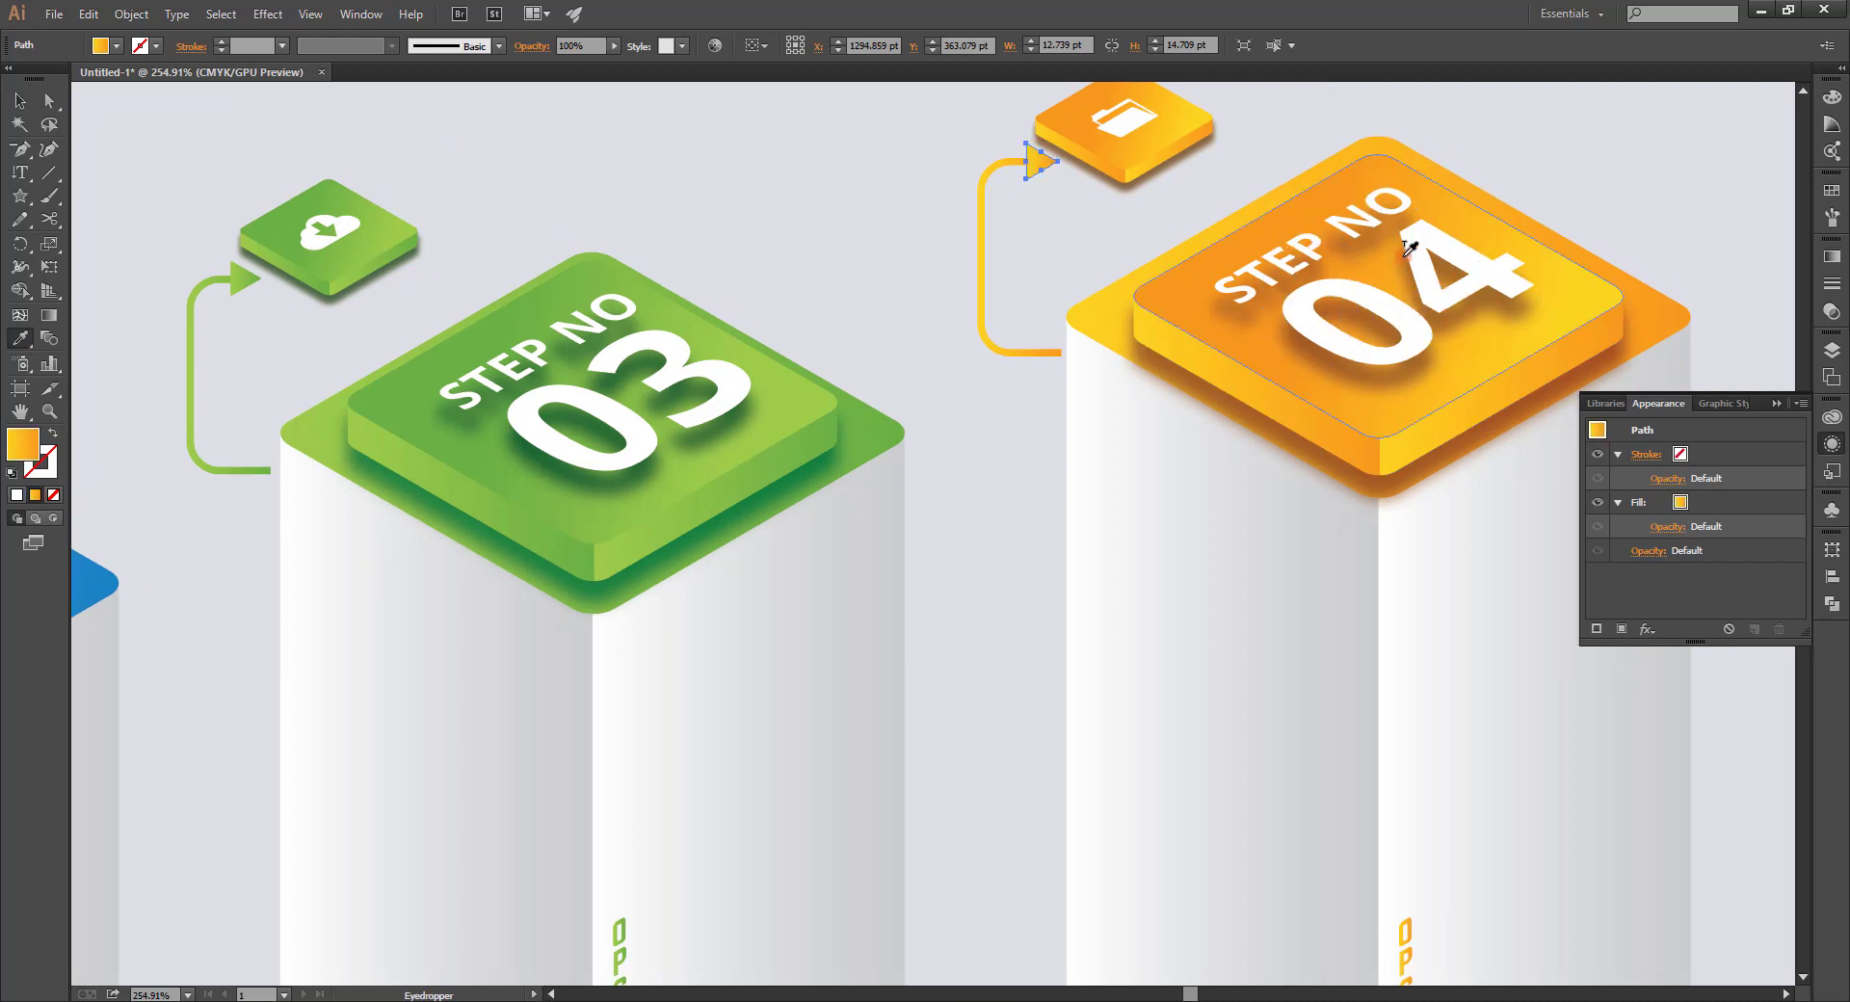
{"action": "key", "text": "v"}
{"action": "left_click", "coordinate": [991, 286]}
{"action": "key", "text": "ctrl+0"}
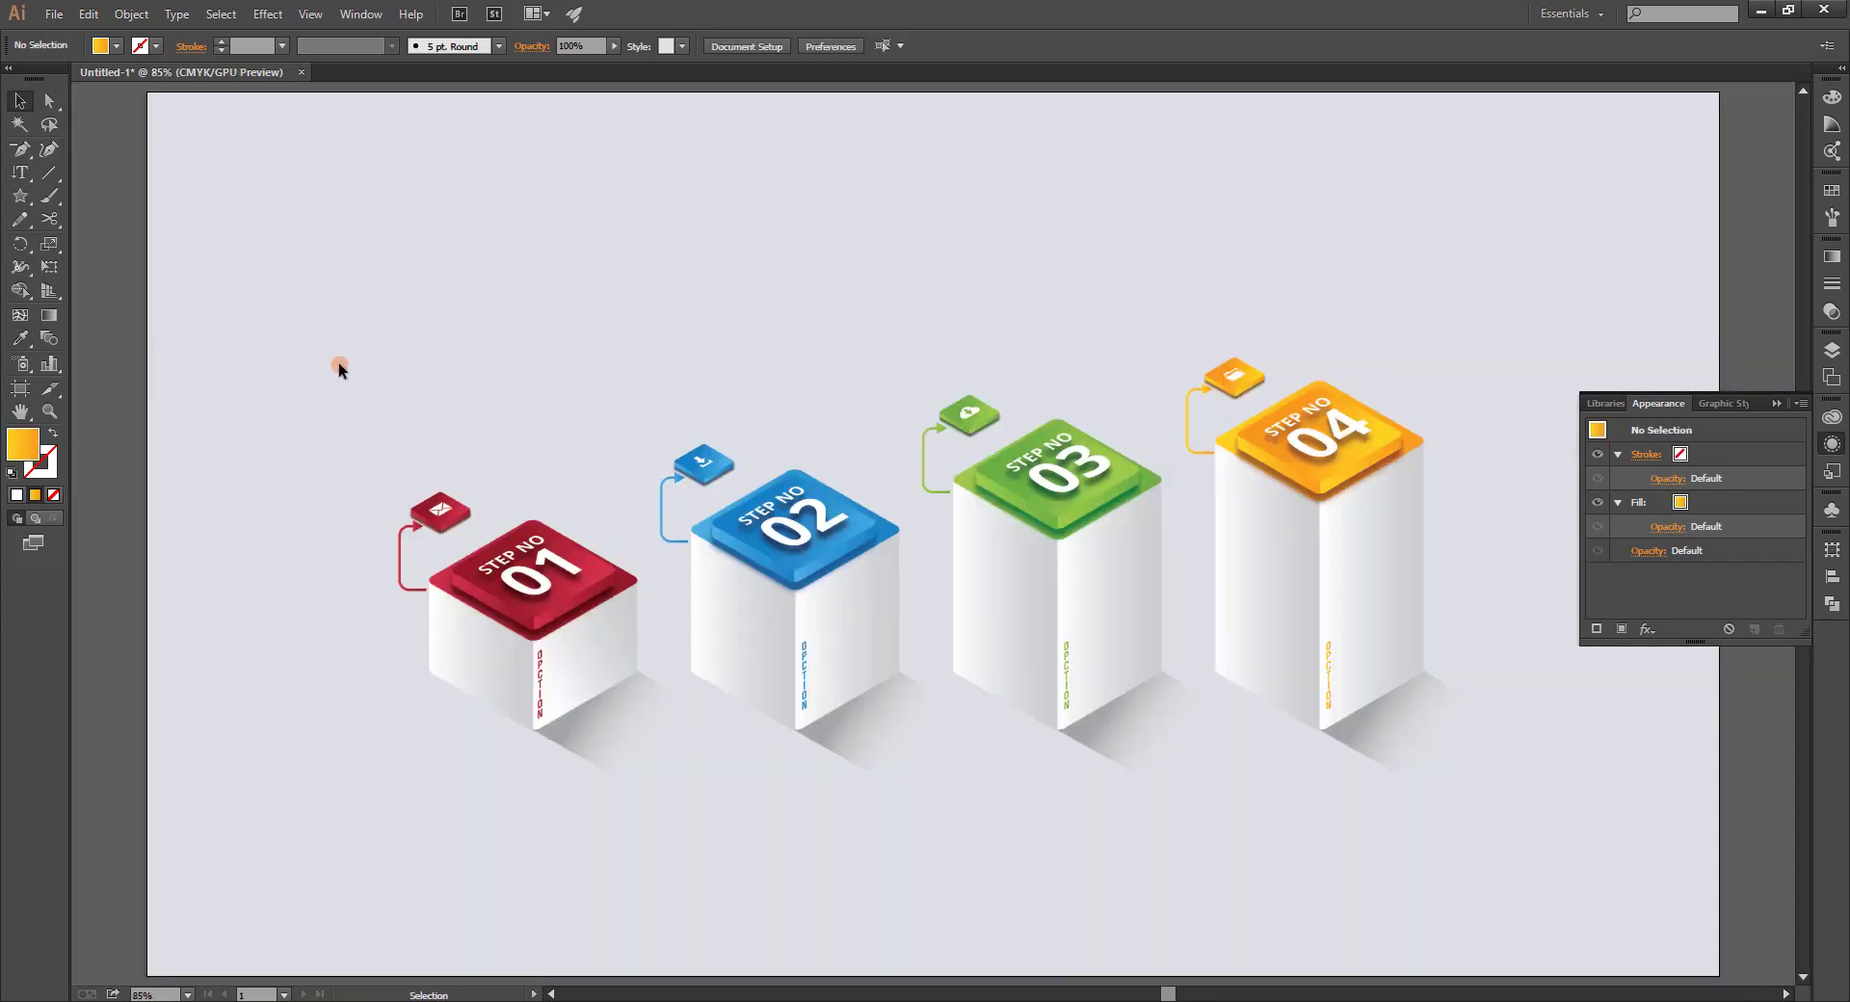
Group all the step boxes of the infographic together.
{"action": "left_click_drag", "start_coordinate": [339, 368], "coordinate": [1383, 784]}
{"action": "left_click_drag", "start_coordinate": [318, 268], "coordinate": [1517, 835]}
{"action": "key", "text": "a"}
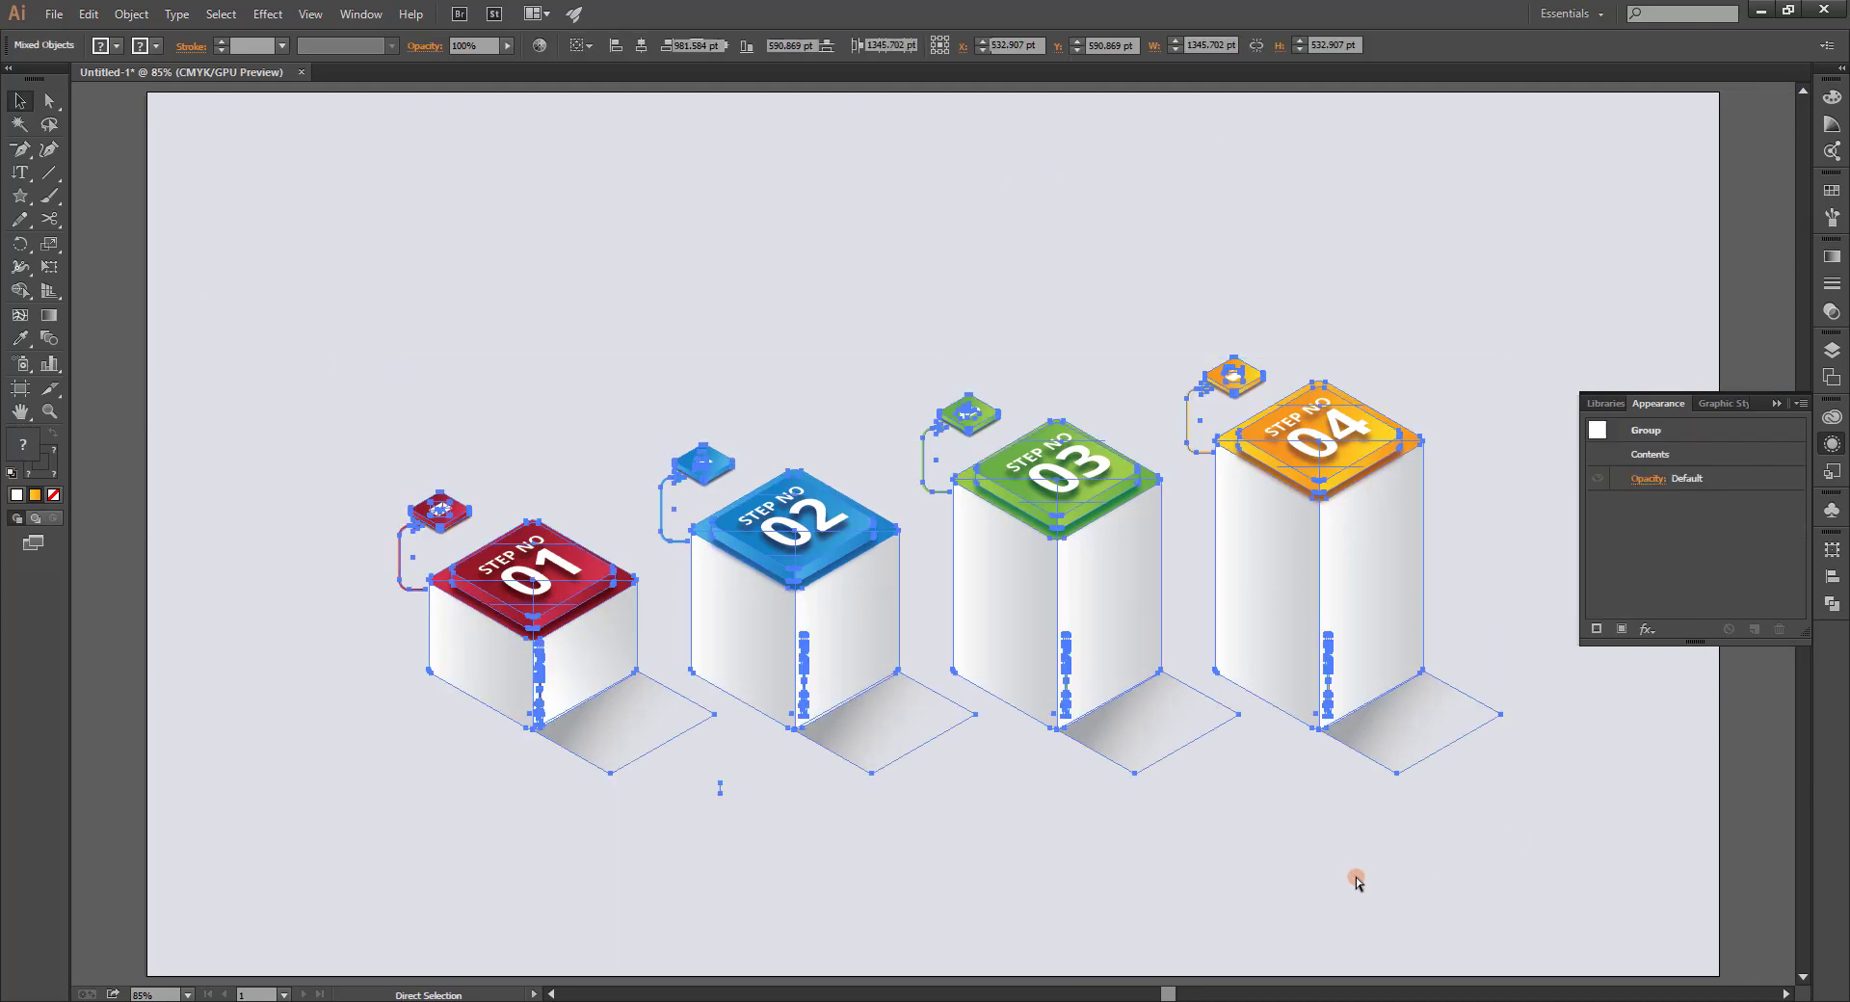
{"action": "left_click", "coordinate": [1194, 868]}
{"action": "mouse_move", "coordinate": [848, 869]}
{"action": "left_mouse_down"}
{"action": "mouse_move", "coordinate": [944, 863]}
{"action": "mouse_move", "coordinate": [900, 855]}
{"action": "left_mouse_up"}
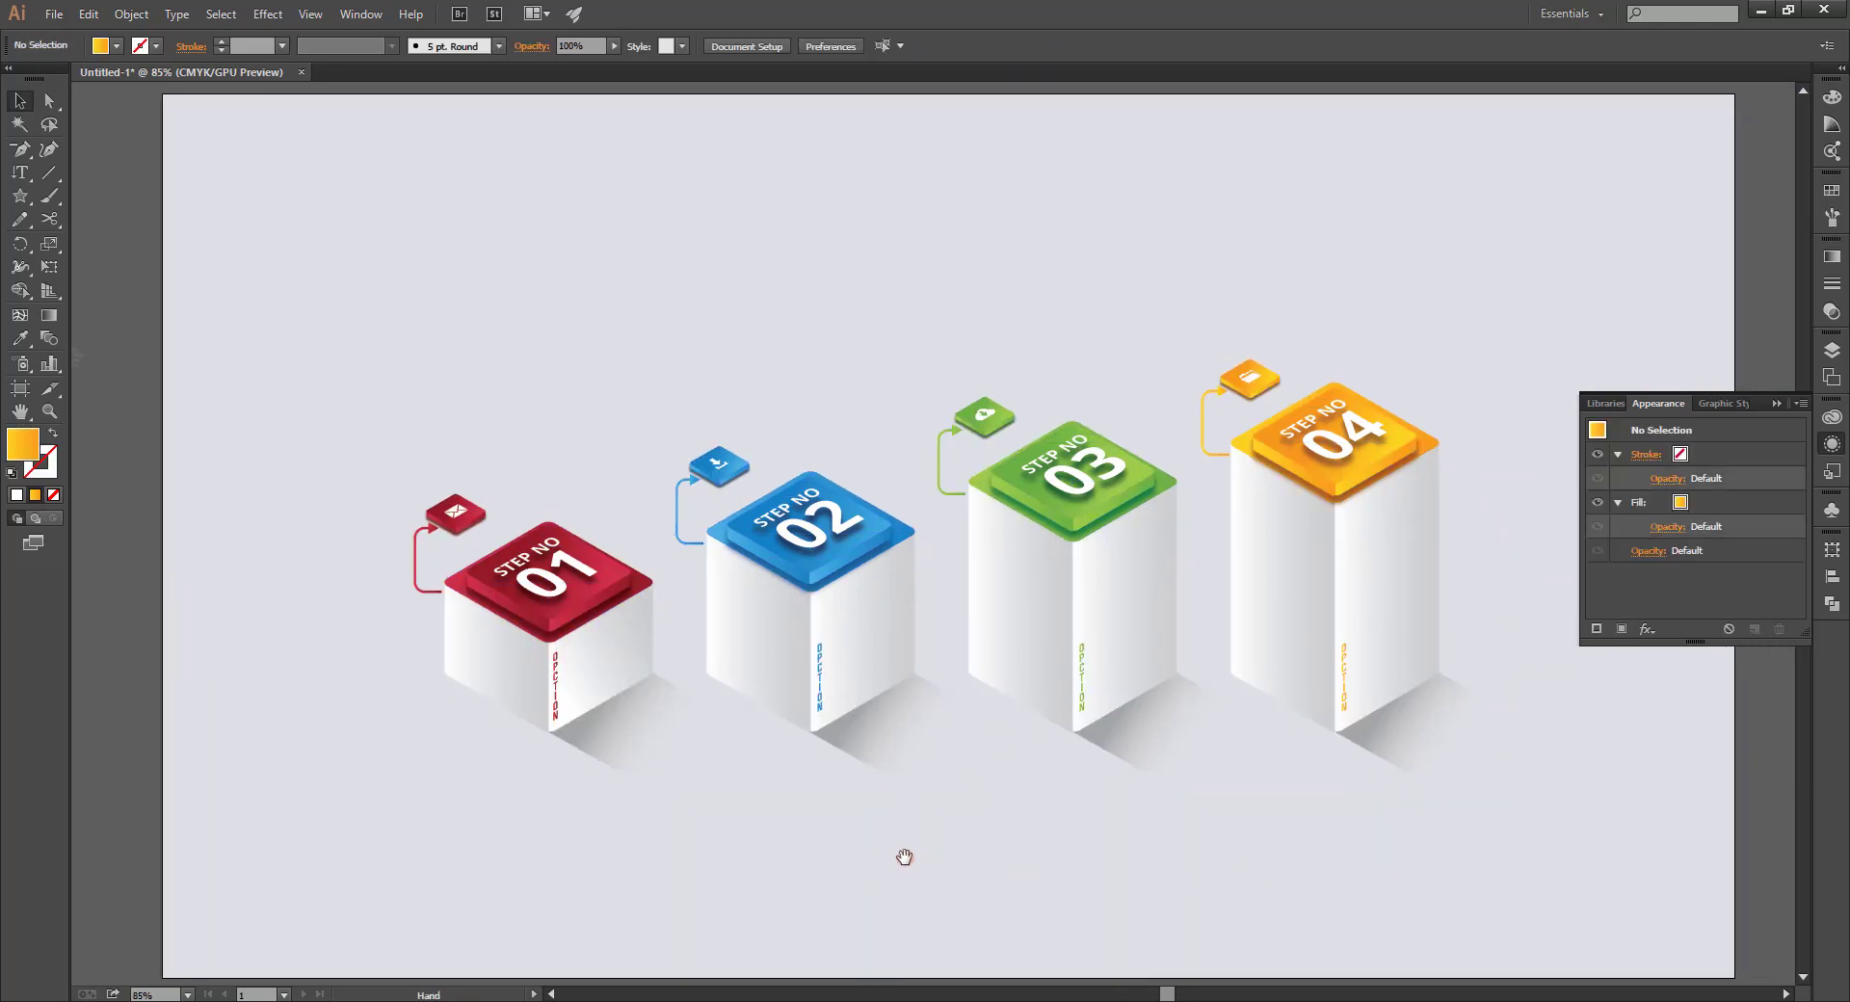
{"action": "left_click_drag", "start_coordinate": [1243, 371], "coordinate": [696, 366]}
{"action": "left_click", "coordinate": [528, 393]}
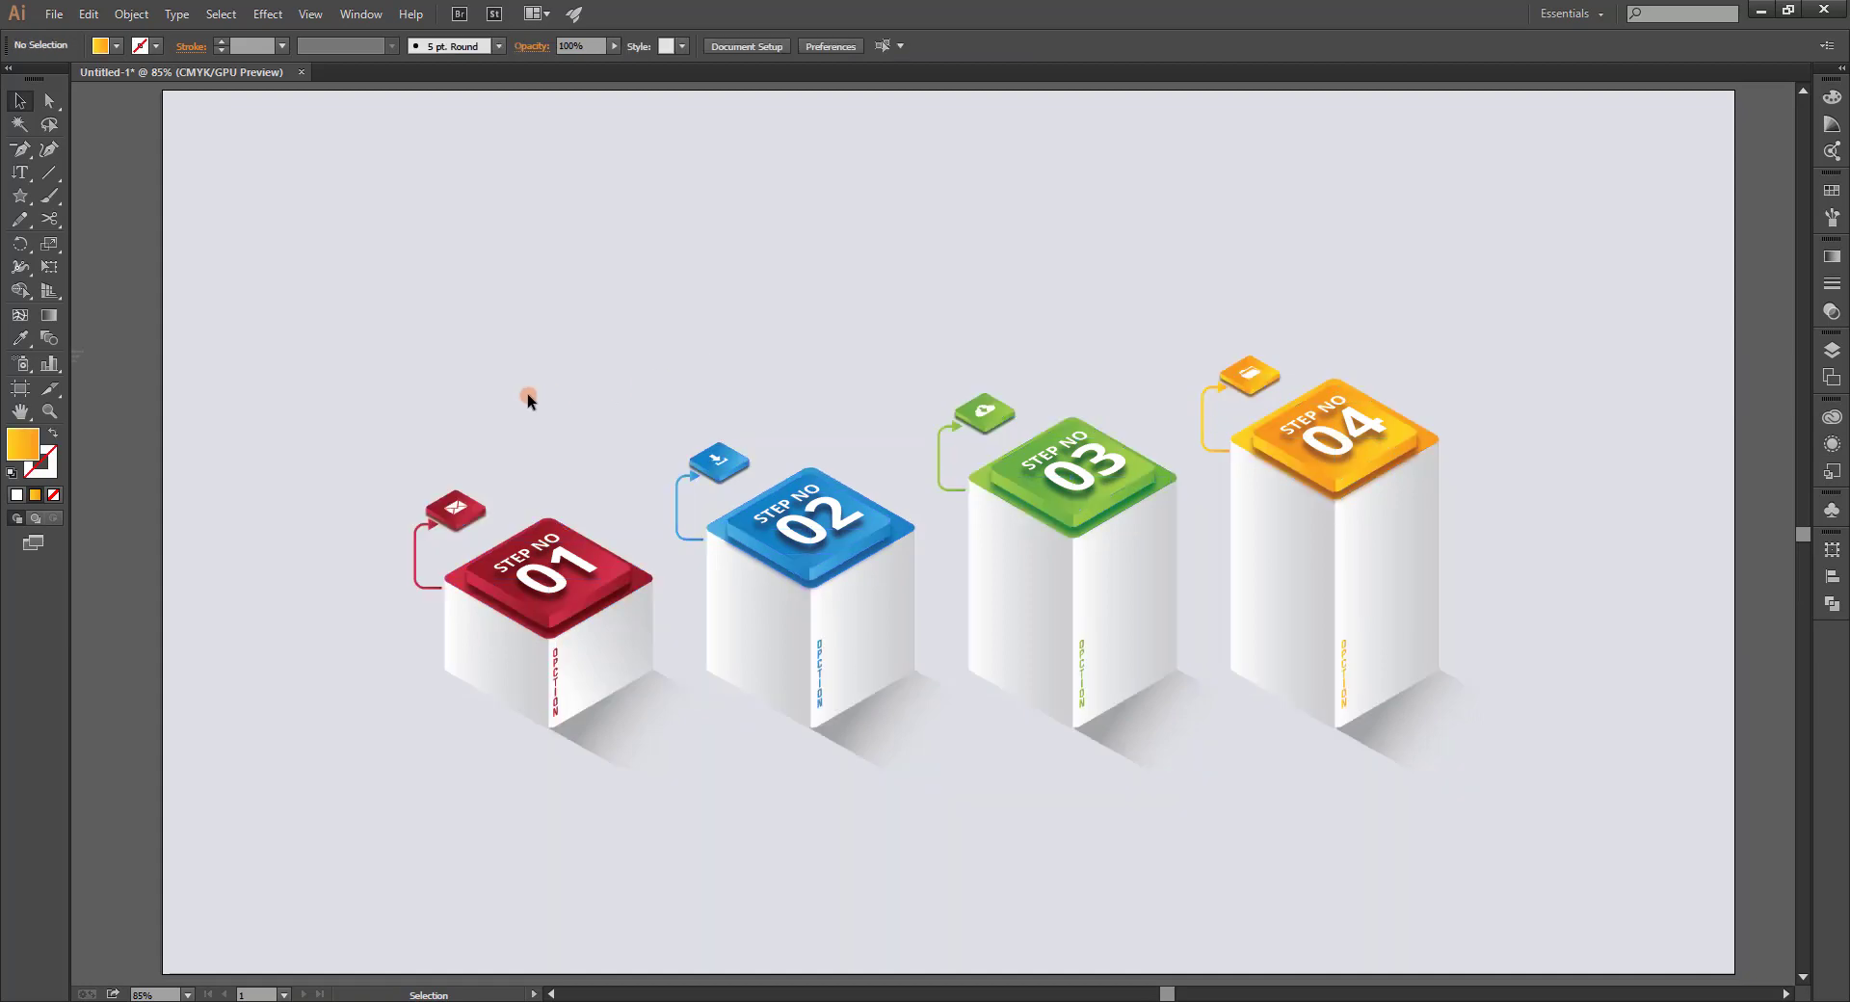
{"action": "mouse_move", "coordinate": [528, 393]}
{"action": "left_mouse_down"}
{"action": "mouse_move", "coordinate": [667, 385]}
{"action": "mouse_move", "coordinate": [611, 395]}
{"action": "left_mouse_up"}
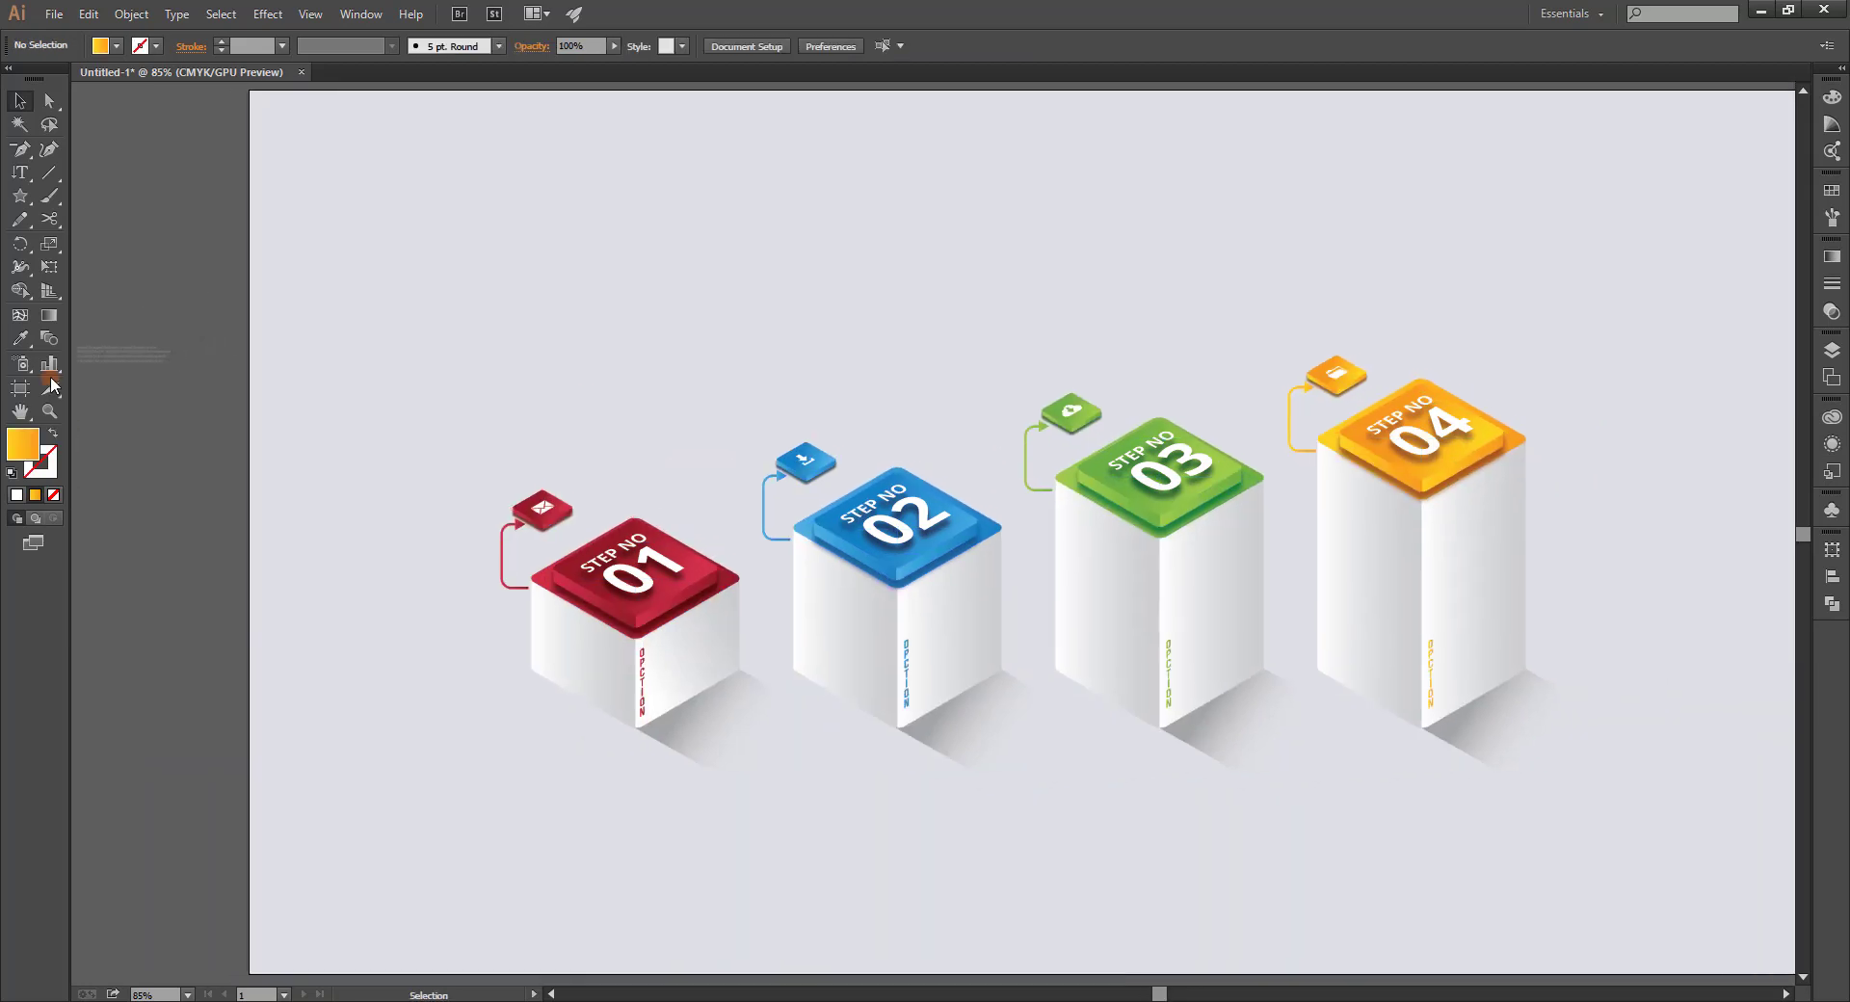
Convert the paragraph text below step 01 to outlines and enlarge it to about double width.
{"action": "left_click_drag", "start_coordinate": [109, 362], "coordinate": [689, 857]}
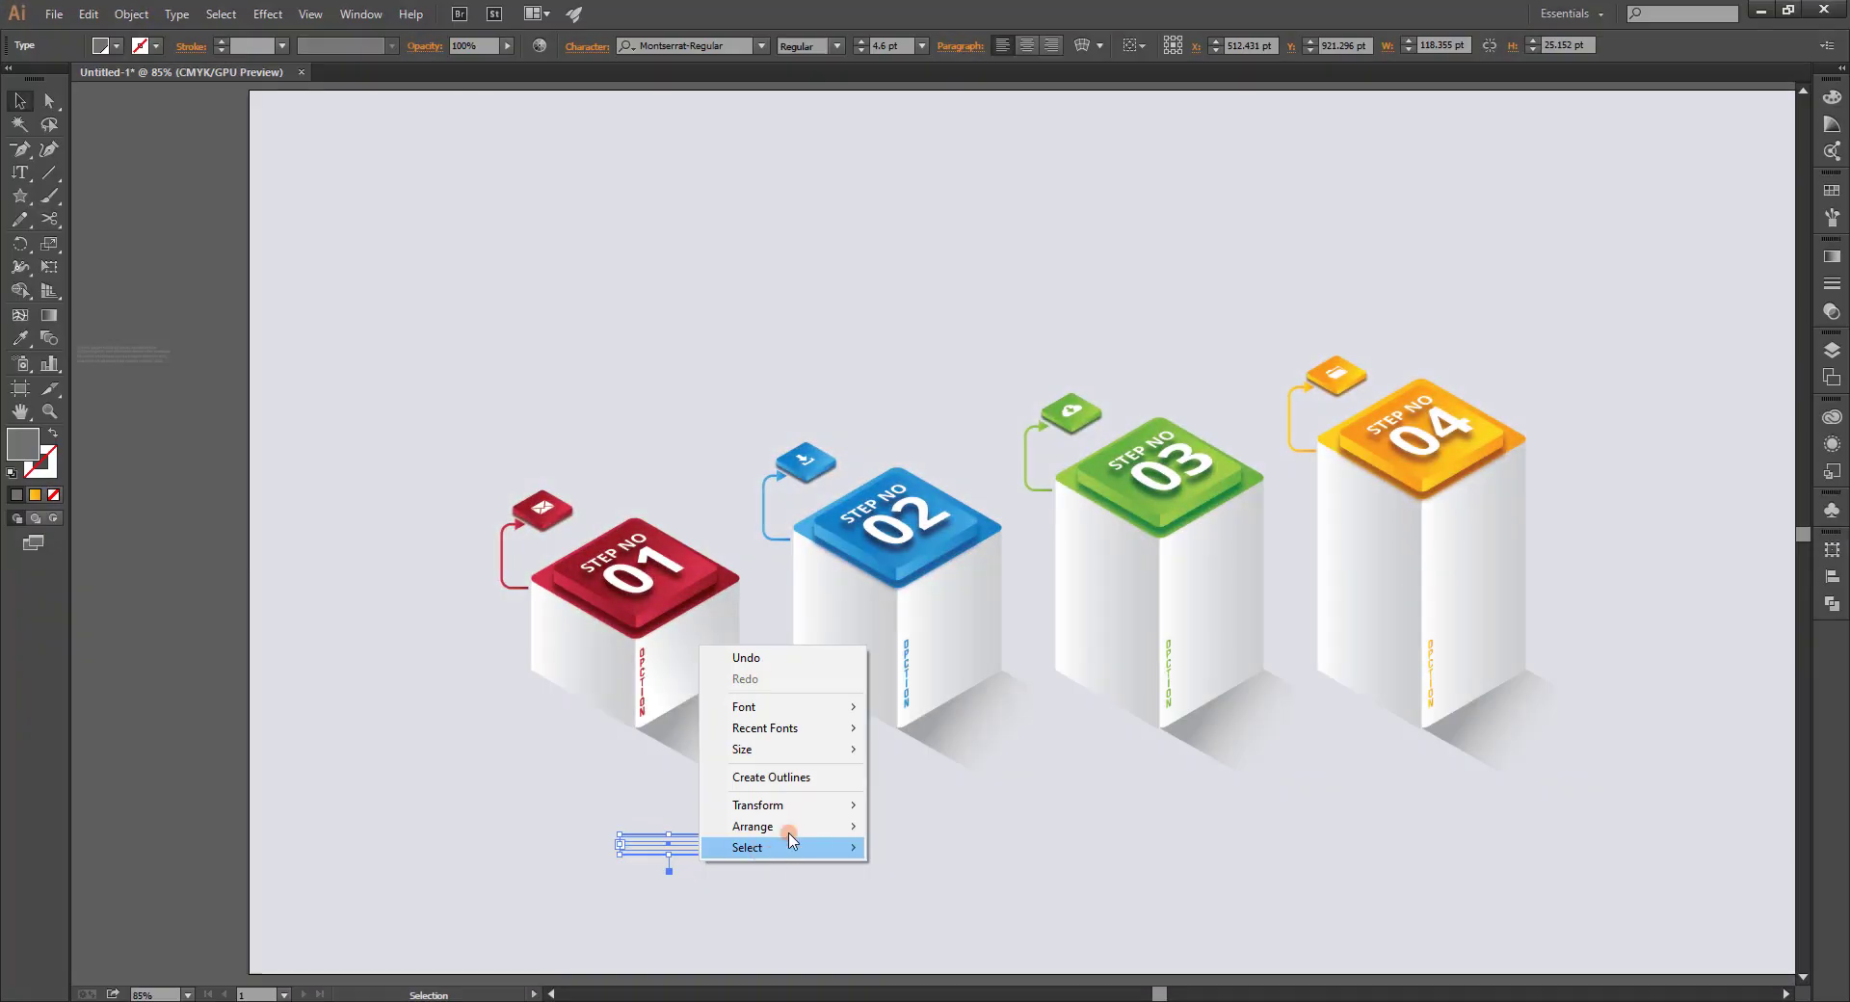
{"action": "right_click", "coordinate": [688, 857]}
{"action": "mouse_move", "coordinate": [753, 825]}
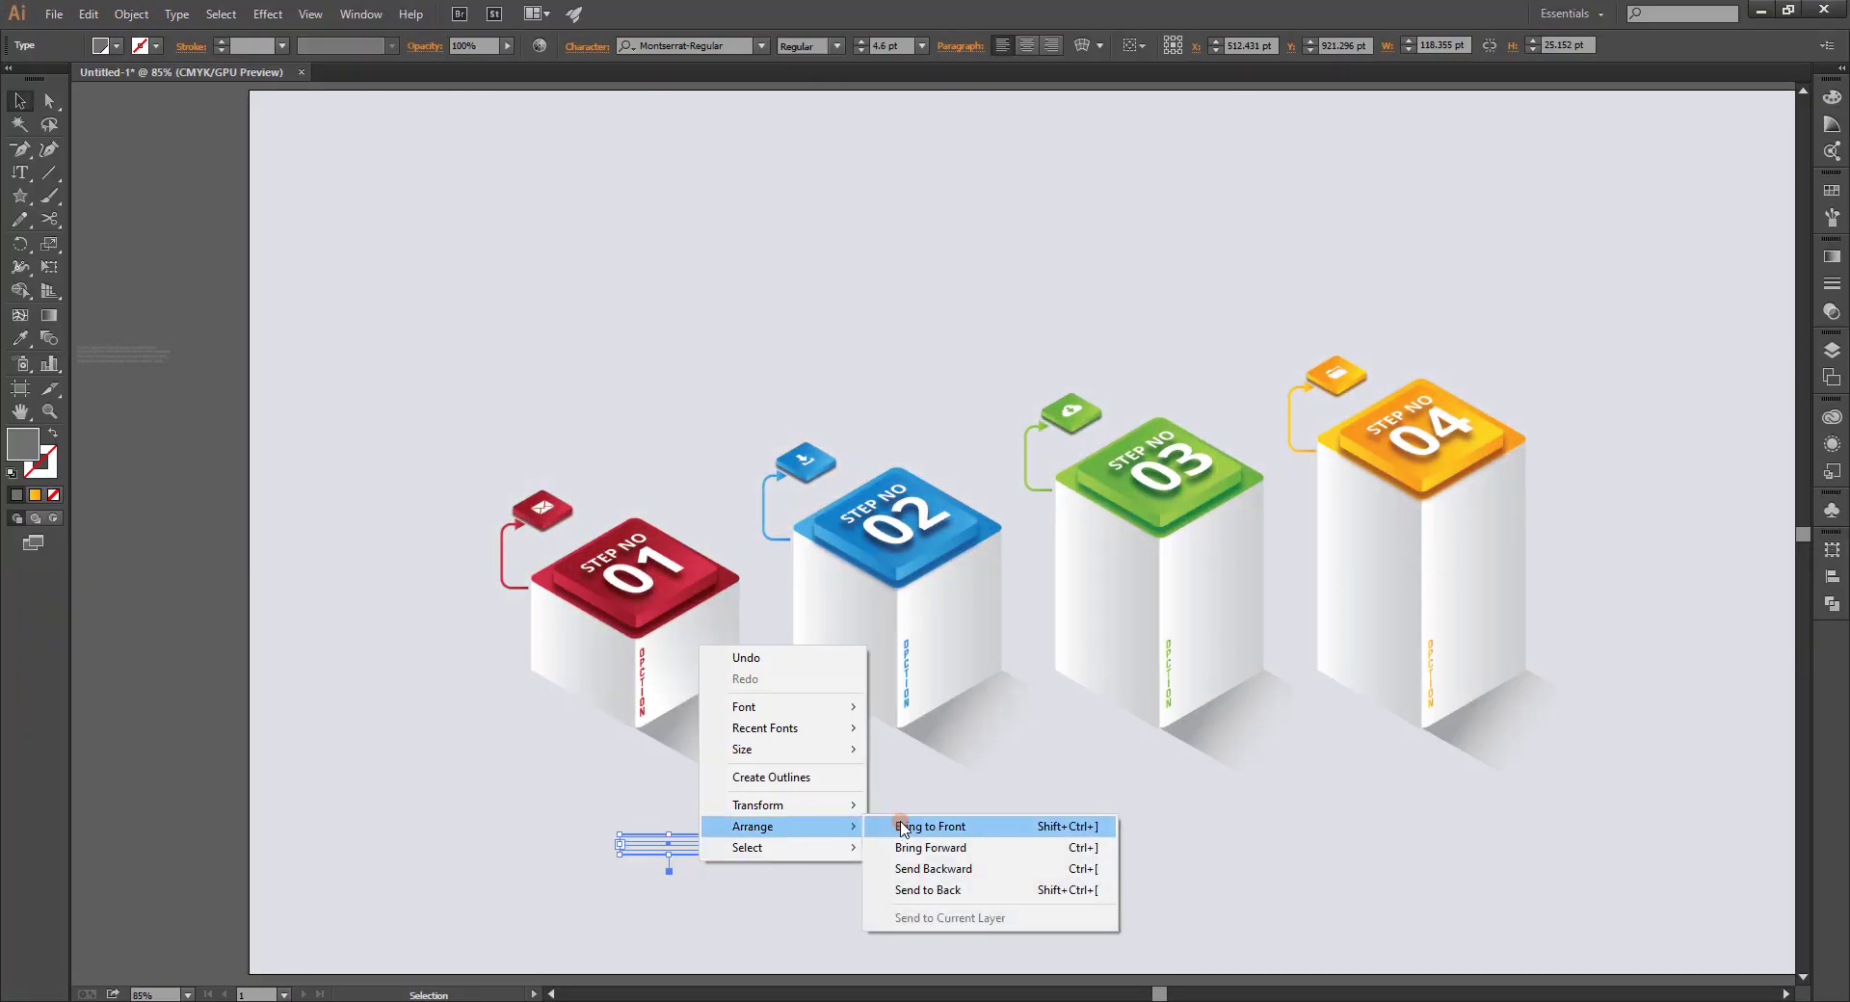
{"action": "left_click", "coordinate": [898, 826]}
{"action": "right_click", "coordinate": [696, 850]}
{"action": "left_click", "coordinate": [825, 761]}
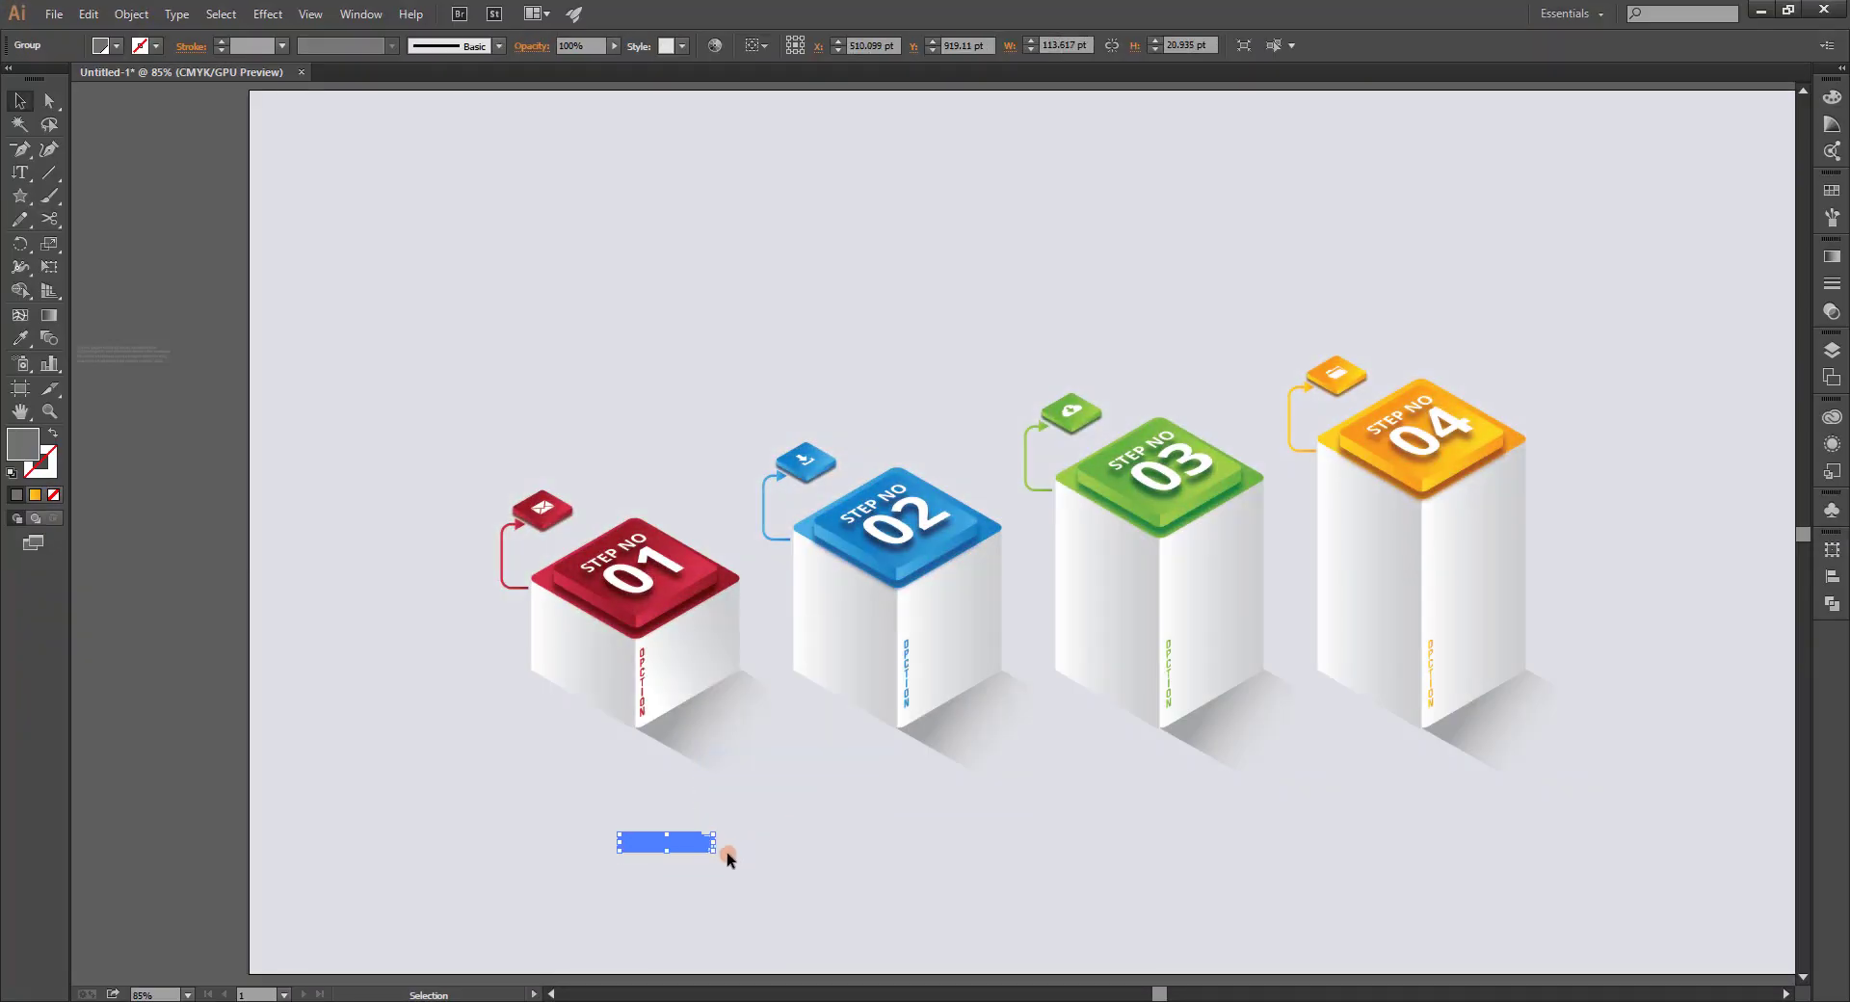
{"action": "mouse_move", "coordinate": [748, 865]}
{"action": "left_mouse_down"}
{"action": "mouse_move", "coordinate": [804, 869]}
{"action": "mouse_move", "coordinate": [802, 761]}
{"action": "mouse_move", "coordinate": [819, 807]}
{"action": "left_mouse_up"}
{"action": "left_click", "coordinate": [862, 853]}
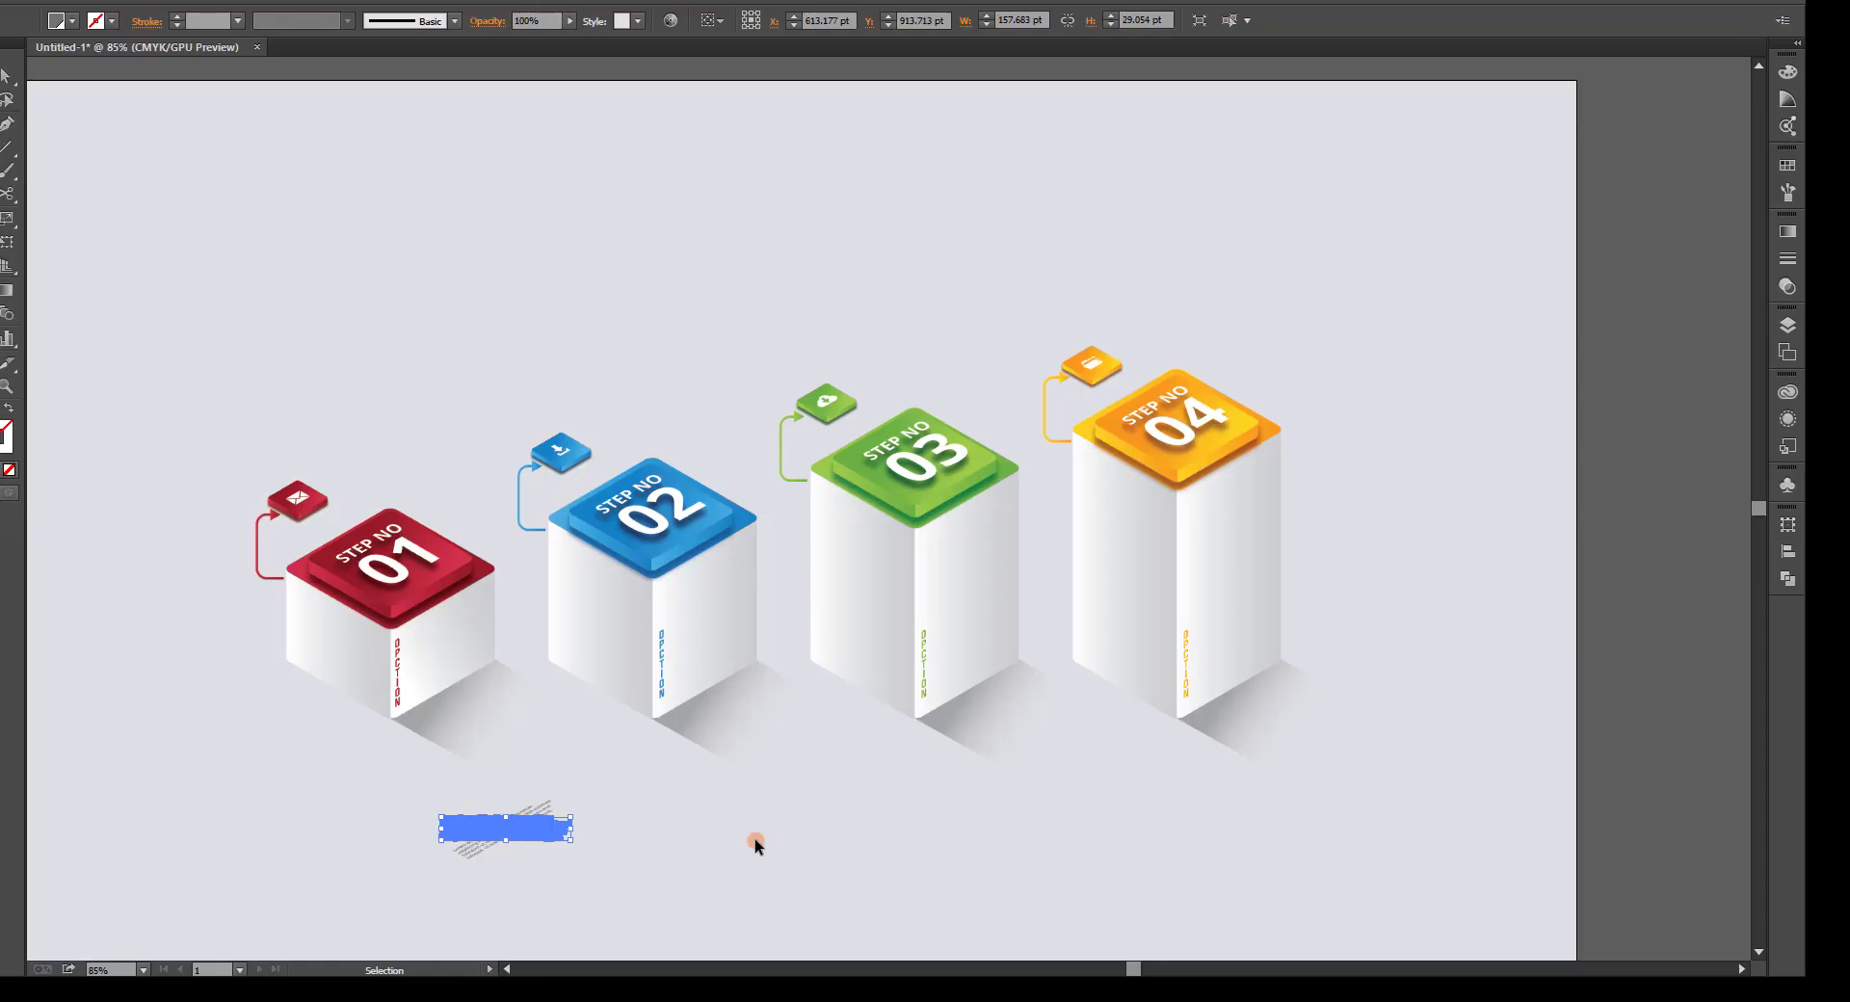
{"action": "mouse_move", "coordinate": [498, 786]}
{"action": "left_mouse_down"}
{"action": "mouse_move", "coordinate": [510, 730]}
{"action": "mouse_move", "coordinate": [487, 710]}
{"action": "mouse_move", "coordinate": [572, 815]}
{"action": "left_mouse_up"}
Apply 3D Rotate with the Isometric Right preset to the text, then expand its appearance.
{"action": "left_click", "coordinate": [236, 0]}
{"action": "left_click", "coordinate": [482, 142]}
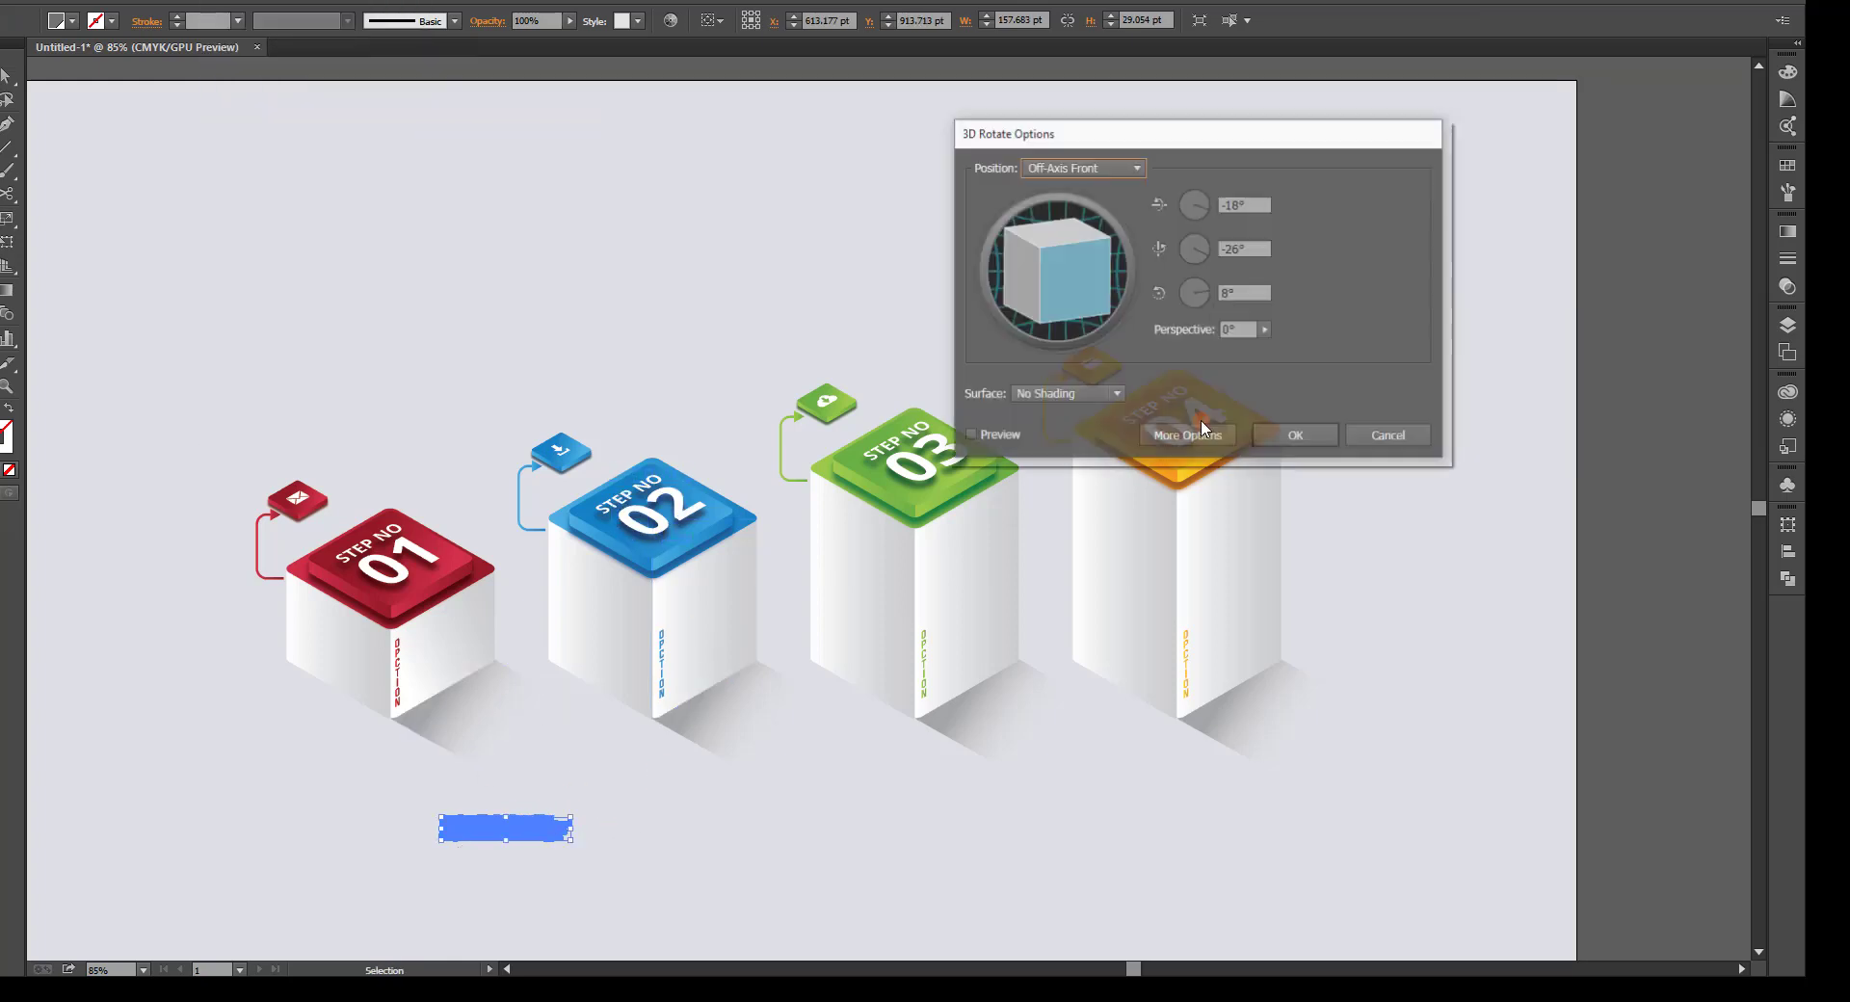
{"action": "left_click", "coordinate": [1137, 174]}
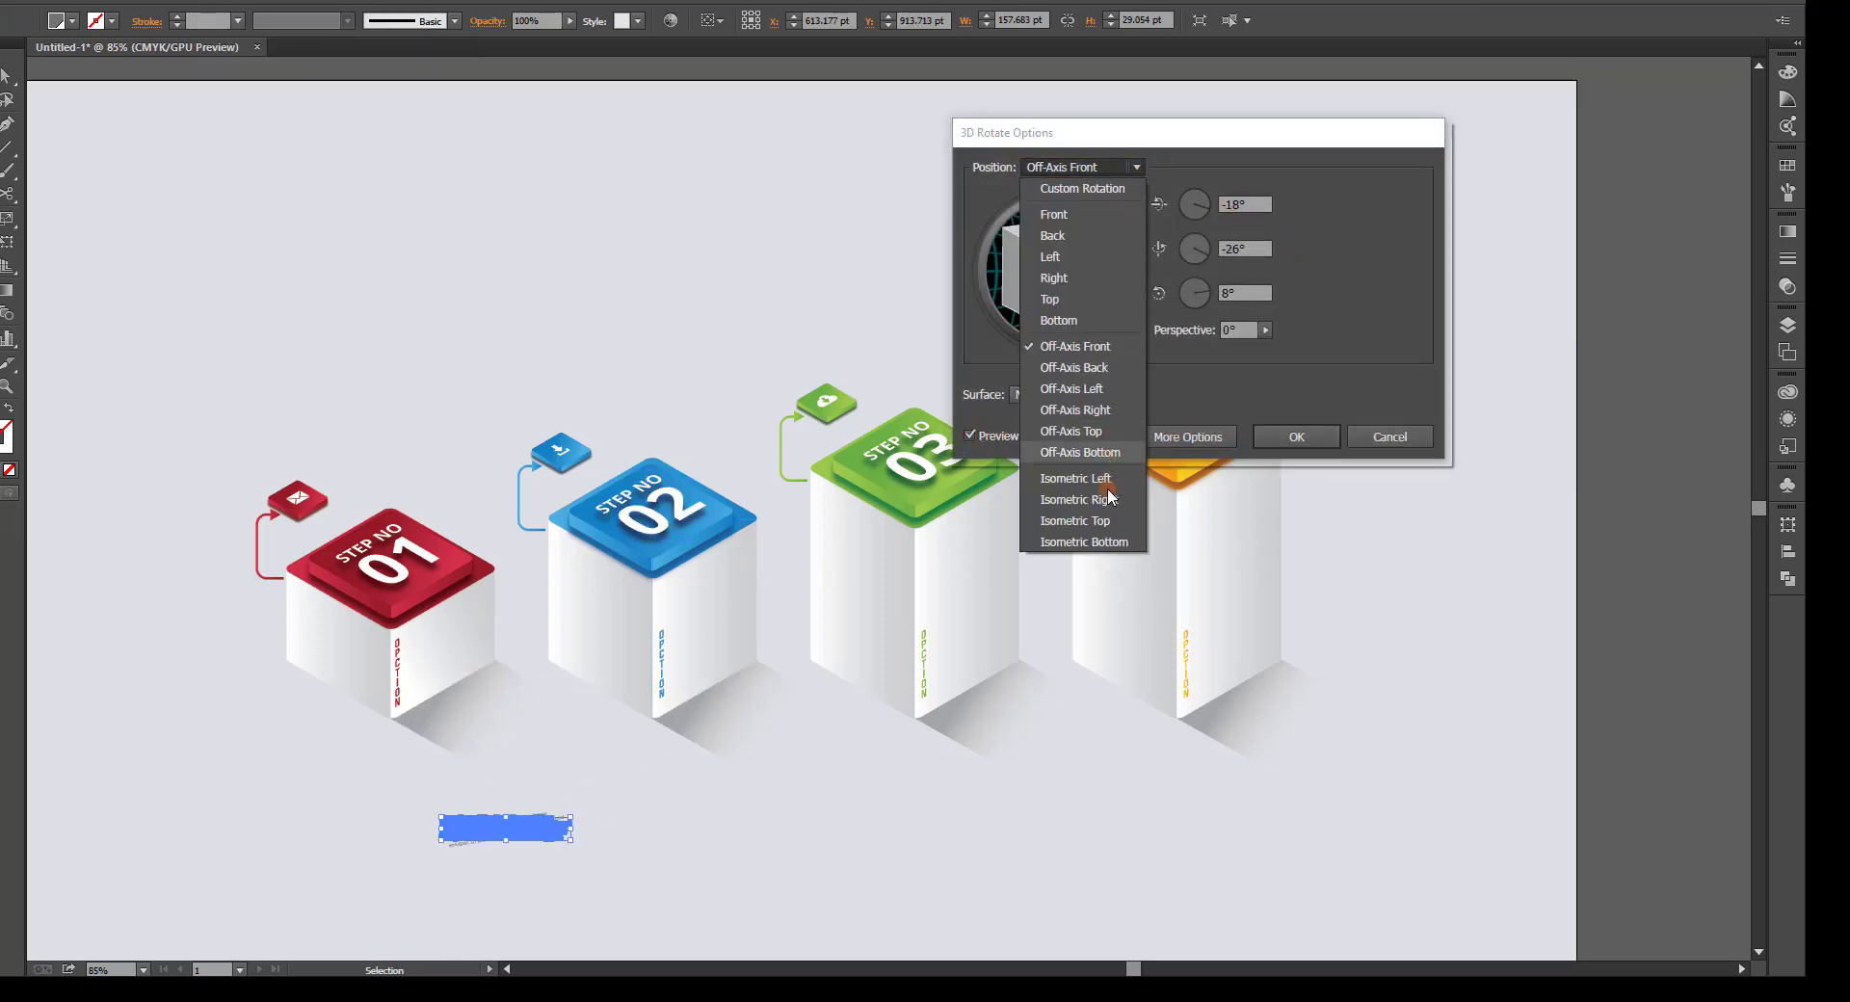
{"action": "left_click", "coordinate": [1111, 504]}
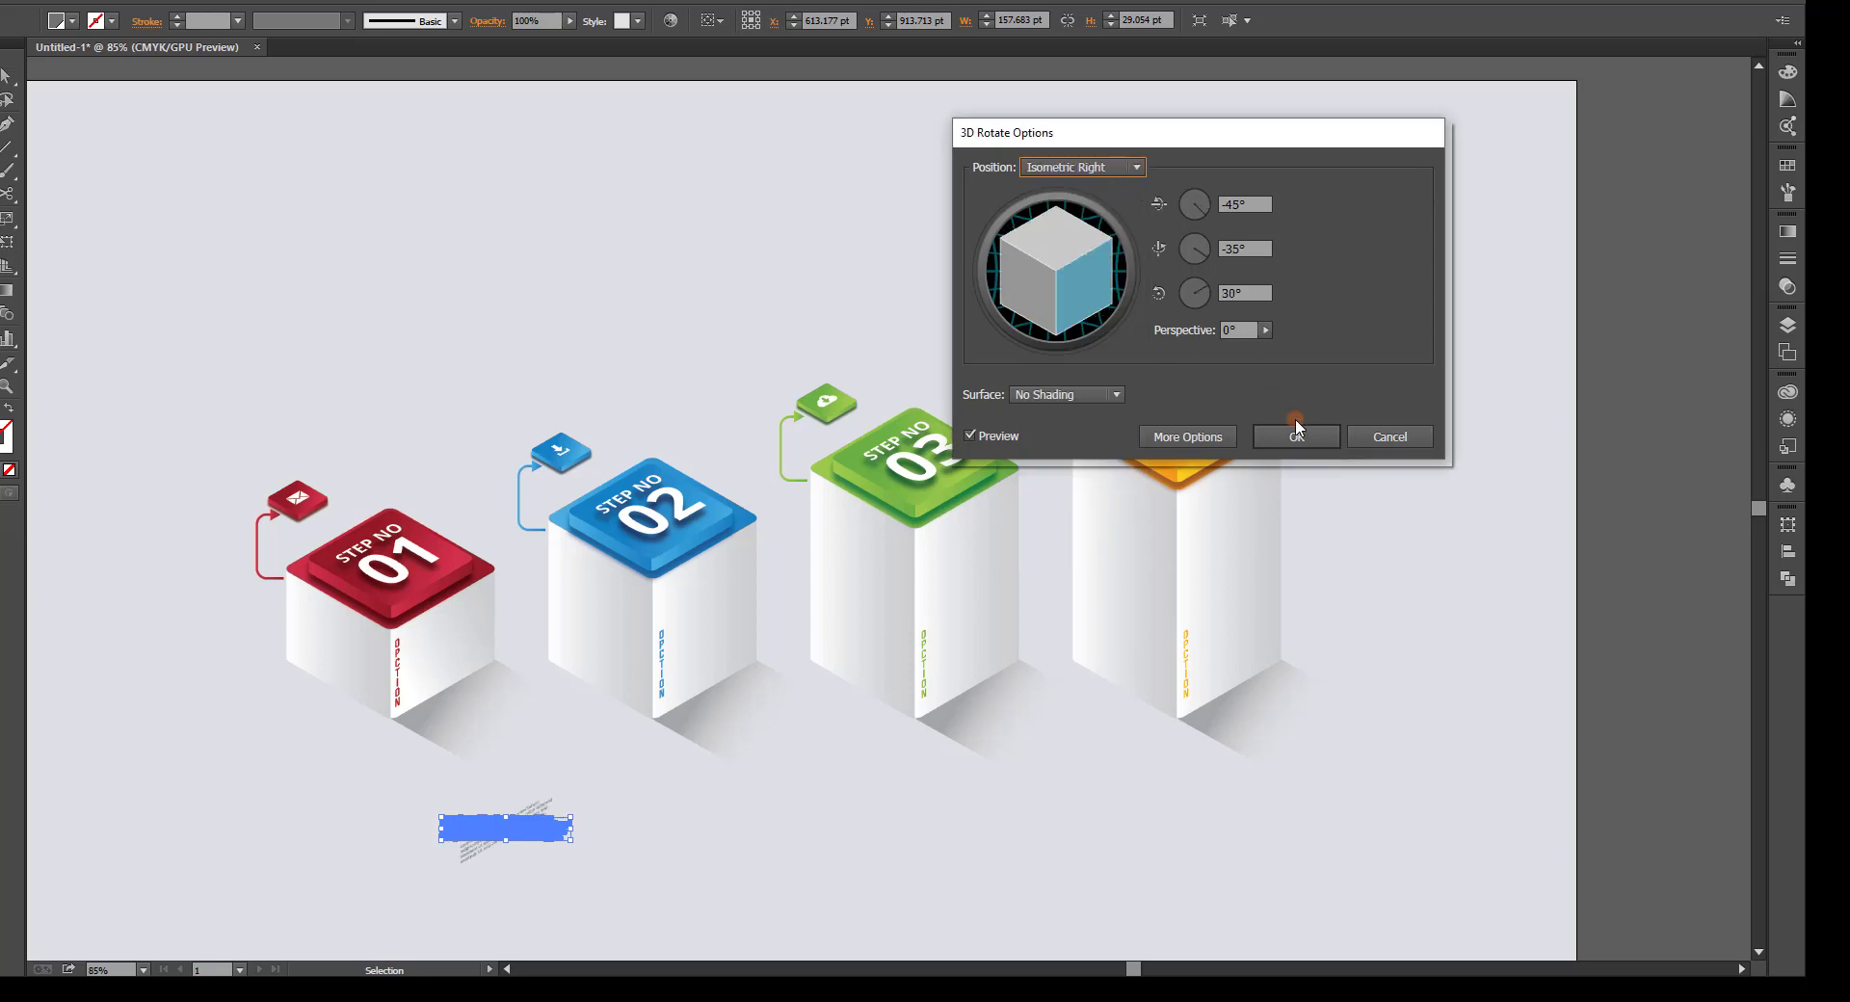
{"action": "left_click", "coordinate": [1296, 427]}
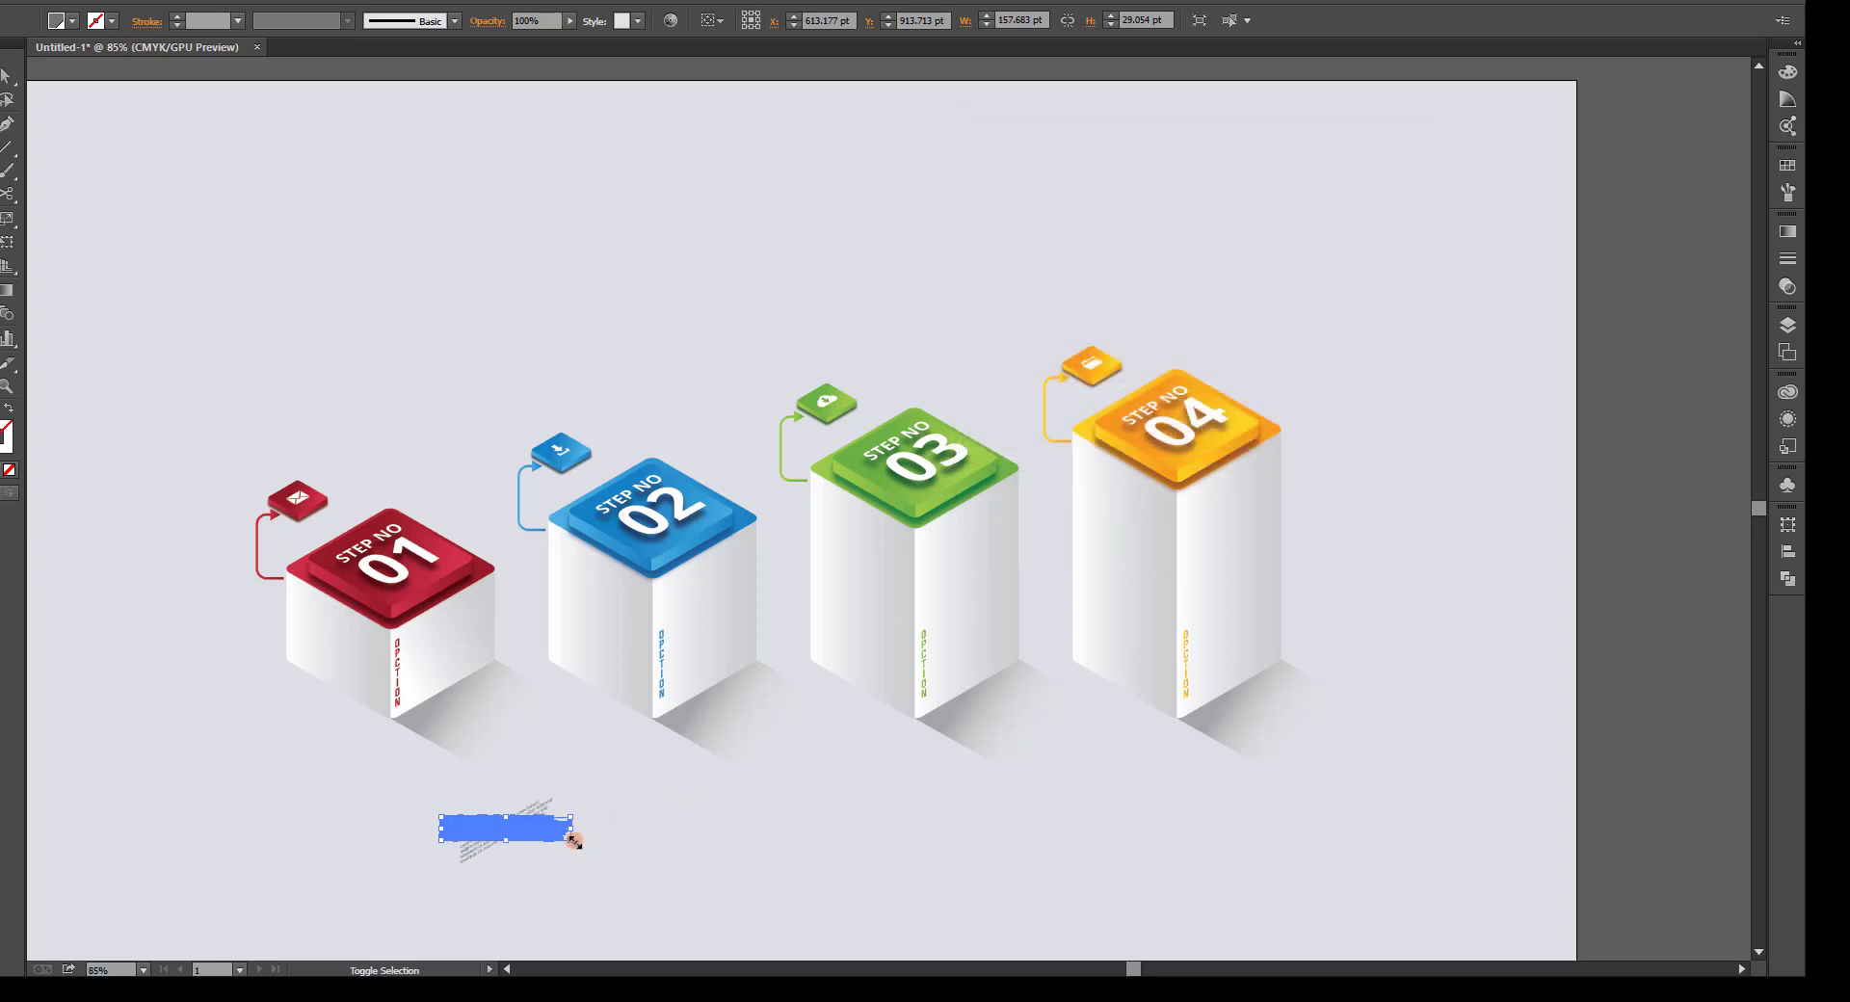
{"action": "left_click_drag", "start_coordinate": [574, 838], "coordinate": [557, 815]}
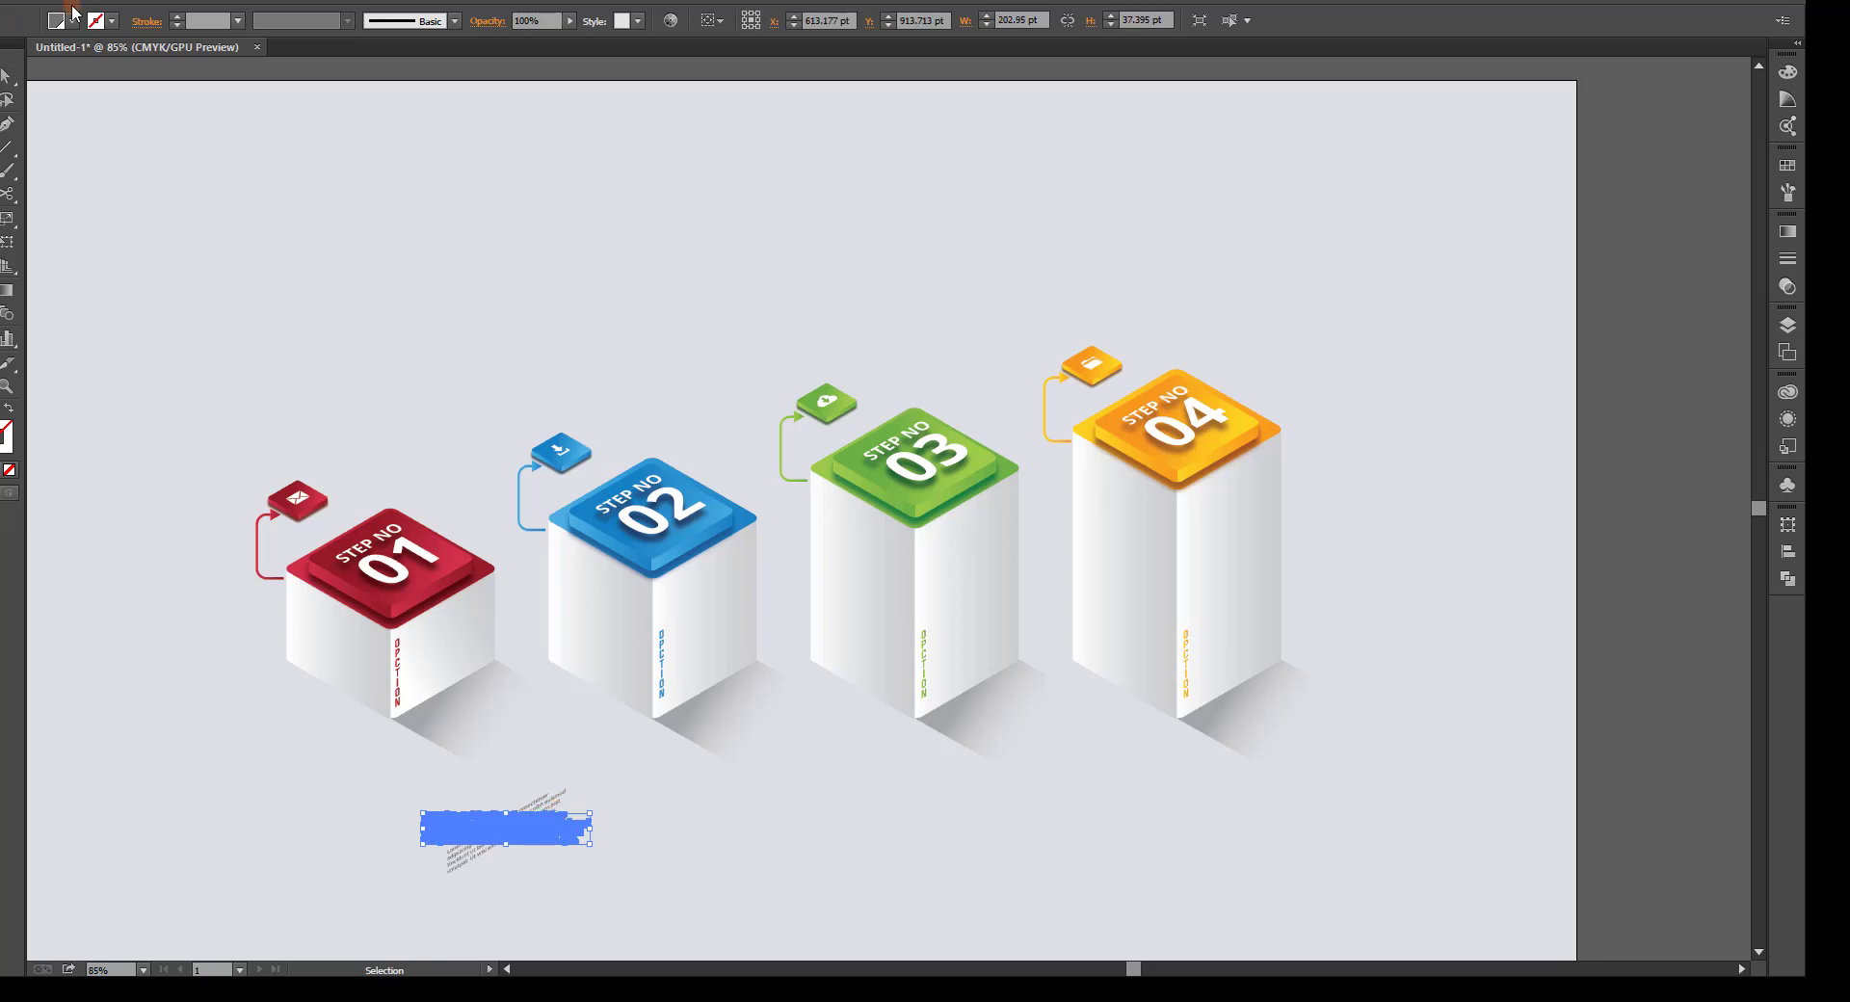
{"action": "left_click", "coordinate": [87, 2]}
{"action": "left_click", "coordinate": [149, 215]}
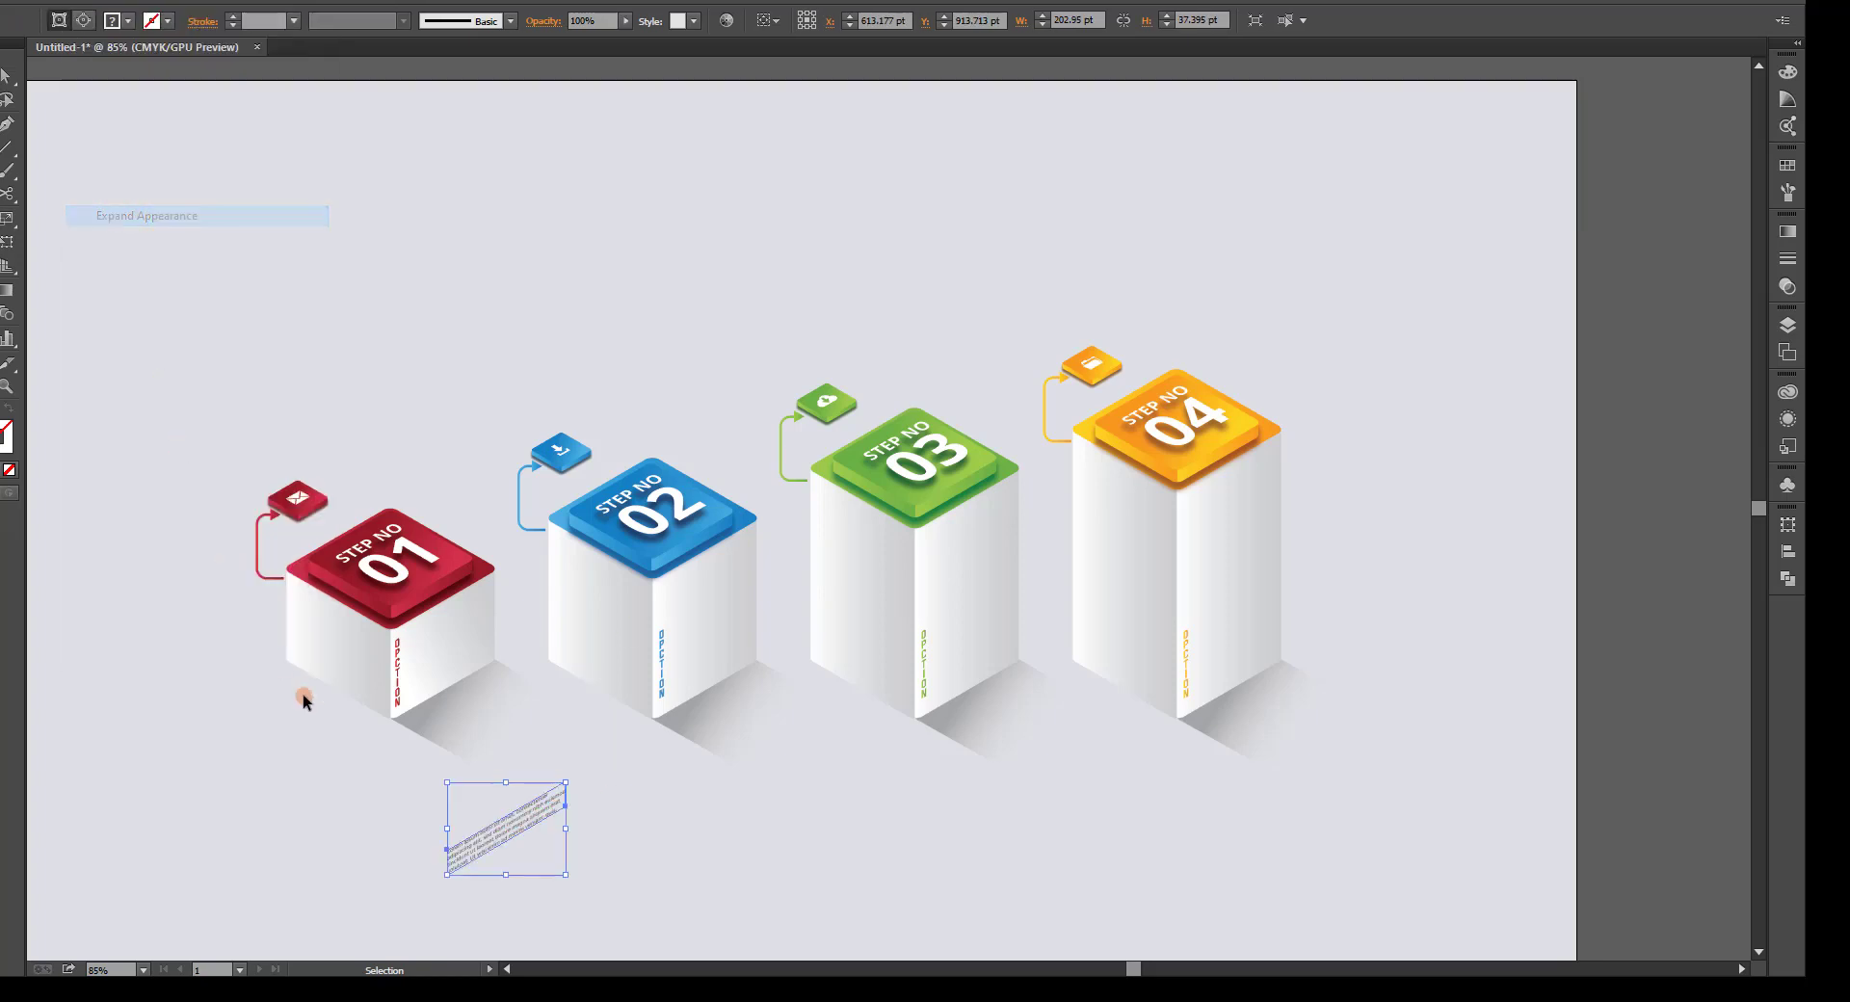
{"action": "left_click", "coordinate": [302, 694]}
Scale and fit the slanted text block onto step 01's right face.
{"action": "key", "text": "z"}
{"action": "scroll", "coordinate": [372, 733], "scroll_direction": "up", "scroll_amount": 1}
{"action": "scroll", "coordinate": [627, 706], "scroll_direction": "down", "scroll_amount": 3}
{"action": "scroll", "coordinate": [495, 445], "scroll_direction": "up", "scroll_amount": 1}
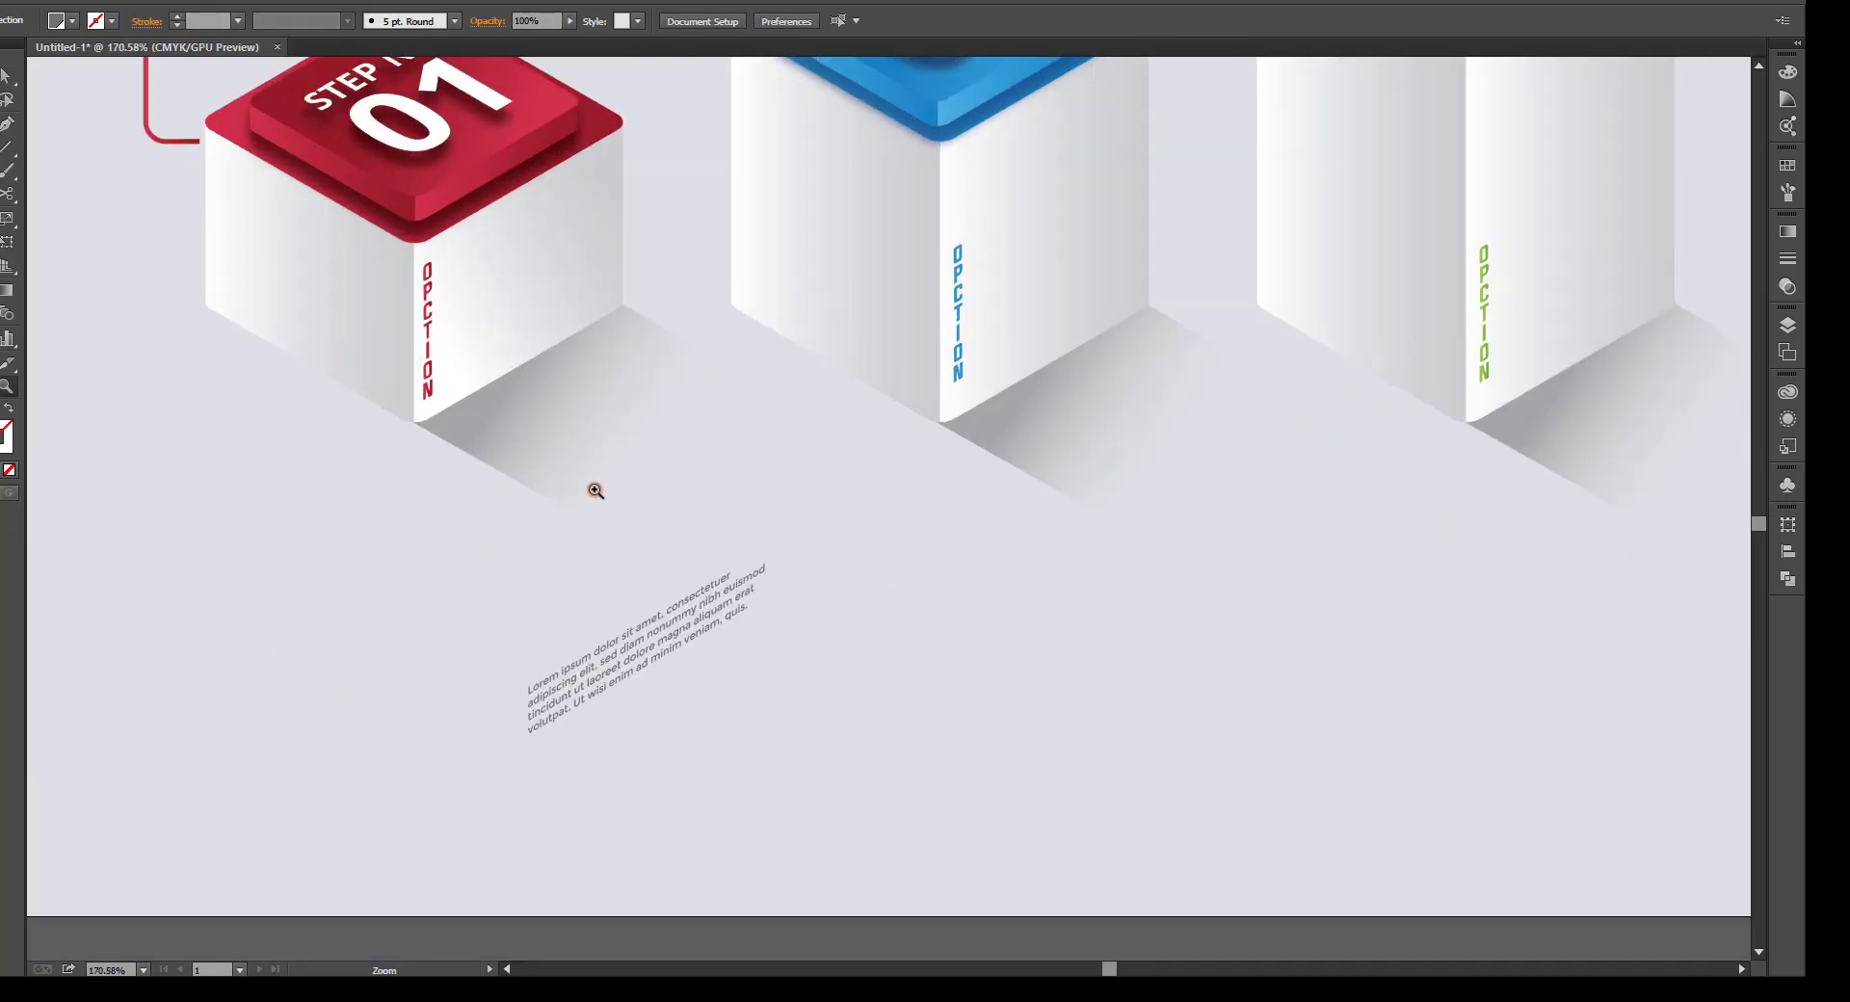
{"action": "left_click_drag", "start_coordinate": [601, 358], "coordinate": [644, 582]}
{"action": "left_click_drag", "start_coordinate": [653, 657], "coordinate": [586, 387]}
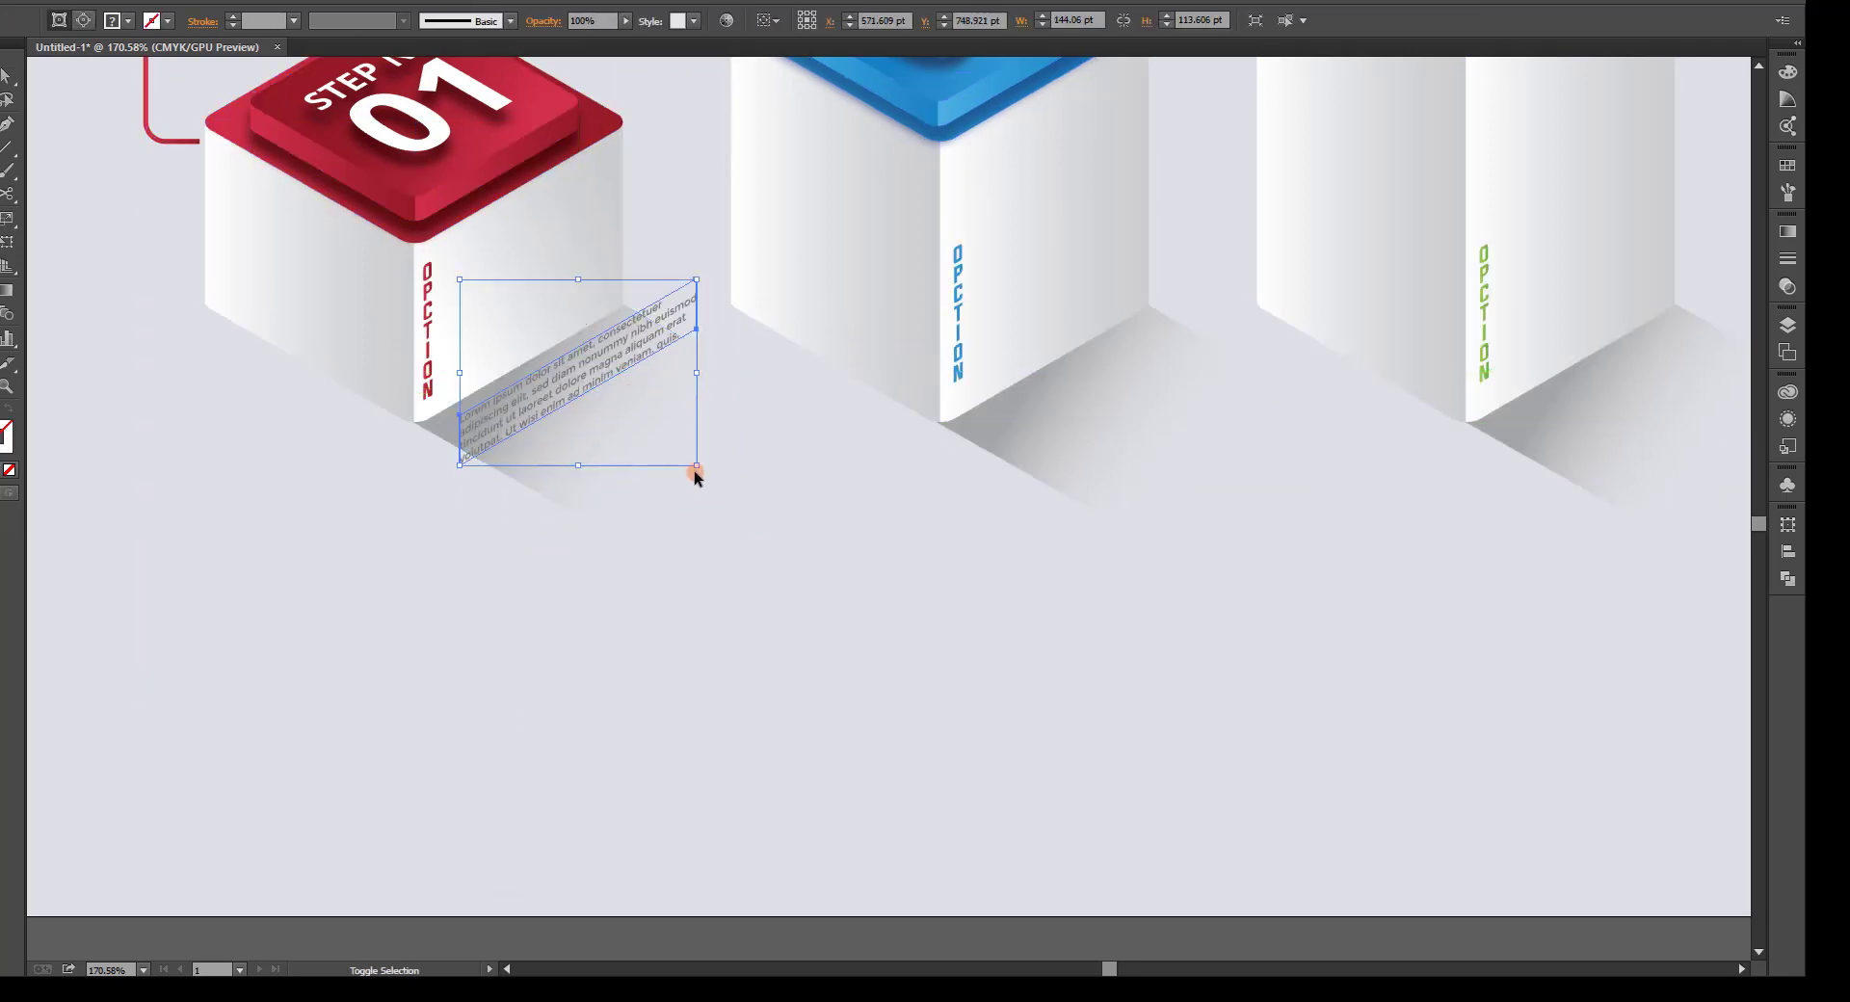
{"action": "left_click_drag", "start_coordinate": [694, 468], "coordinate": [650, 454]}
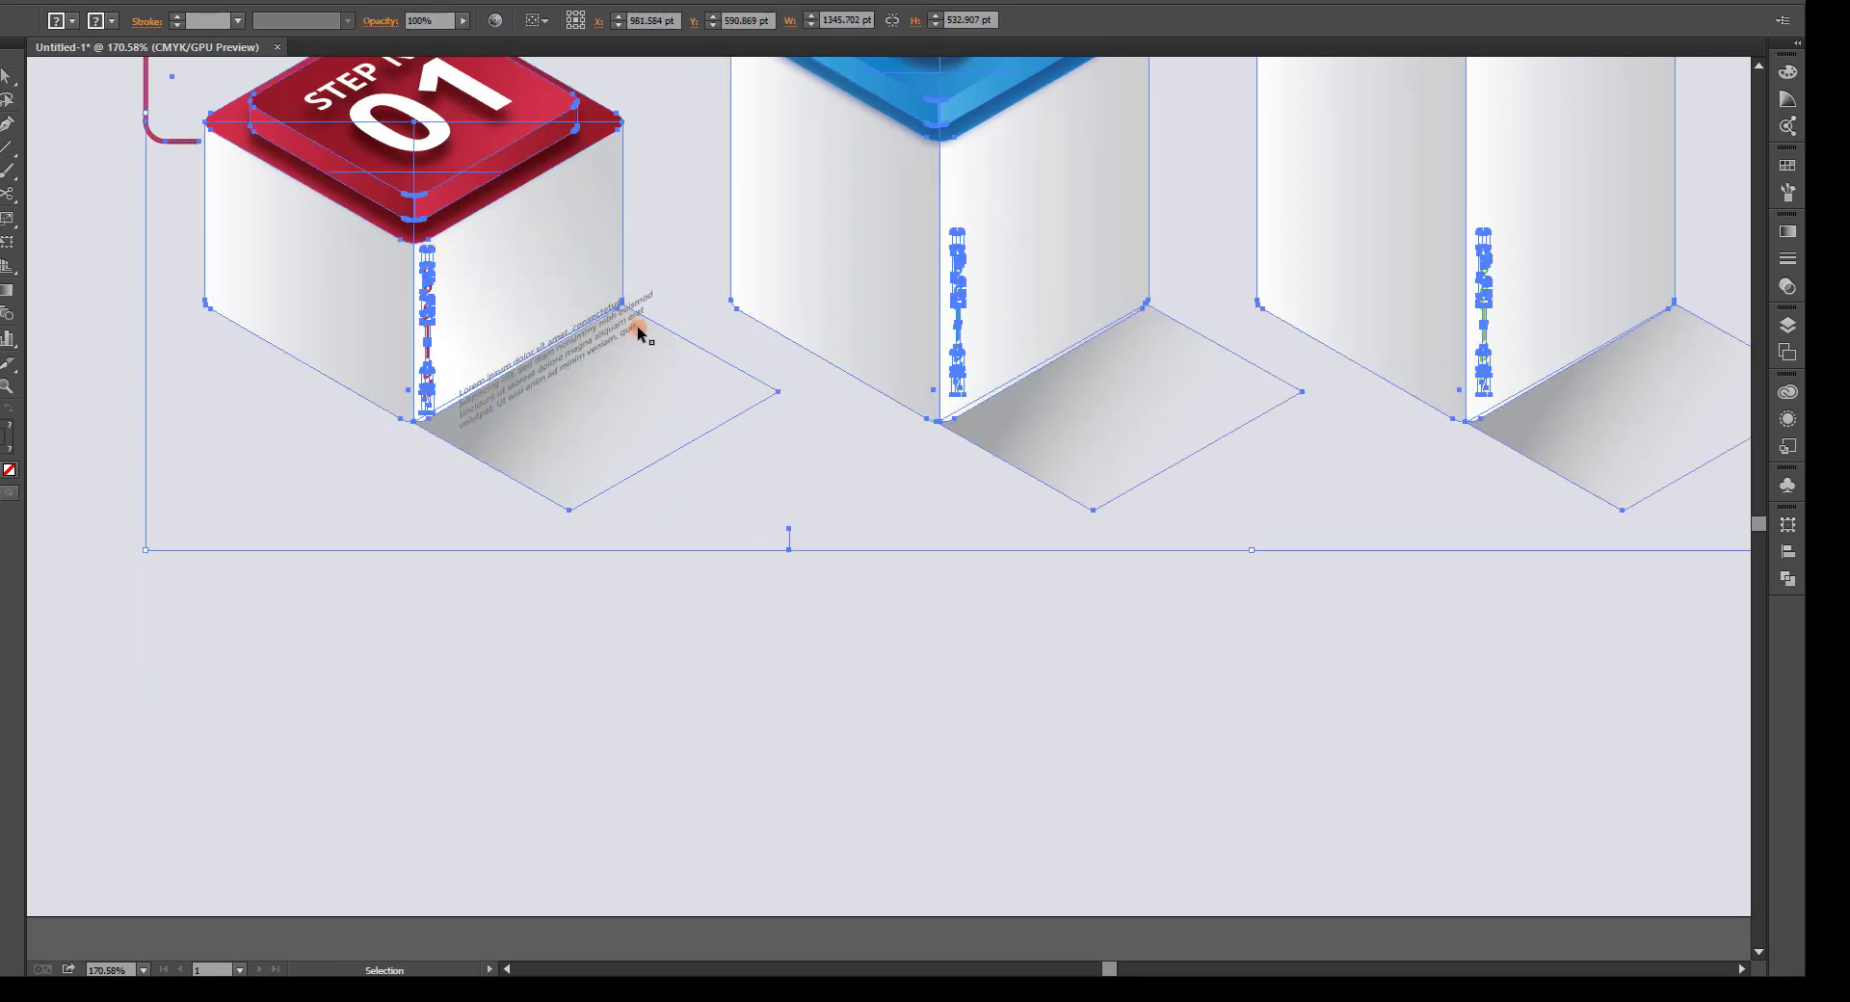
{"action": "mouse_move", "coordinate": [599, 336]}
{"action": "left_mouse_down"}
{"action": "mouse_move", "coordinate": [590, 366]}
{"action": "mouse_move", "coordinate": [565, 338]}
{"action": "left_mouse_up"}
{"action": "left_click_drag", "start_coordinate": [626, 400], "coordinate": [615, 399]}
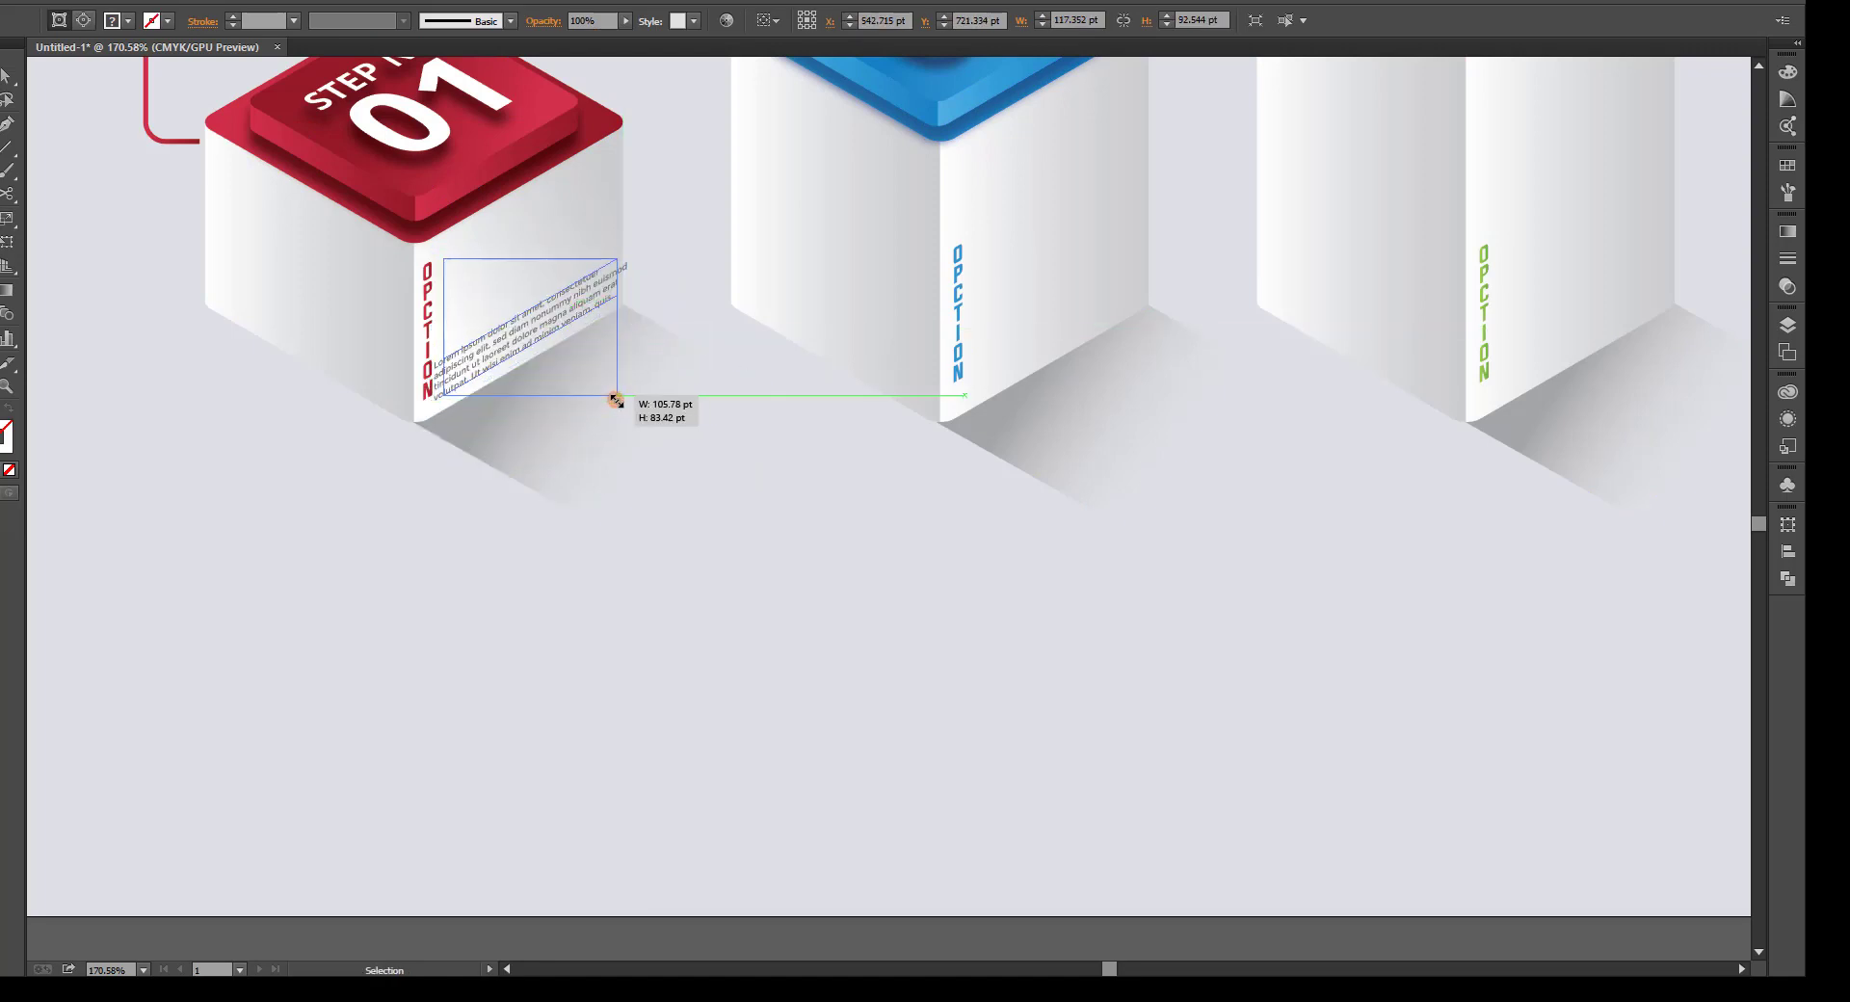
{"action": "key", "text": "ctrl+shift+a"}
{"action": "mouse_move", "coordinate": [577, 320]}
{"action": "left_mouse_down"}
{"action": "mouse_move", "coordinate": [575, 216]}
{"action": "mouse_move", "coordinate": [559, 266]}
{"action": "left_mouse_up"}
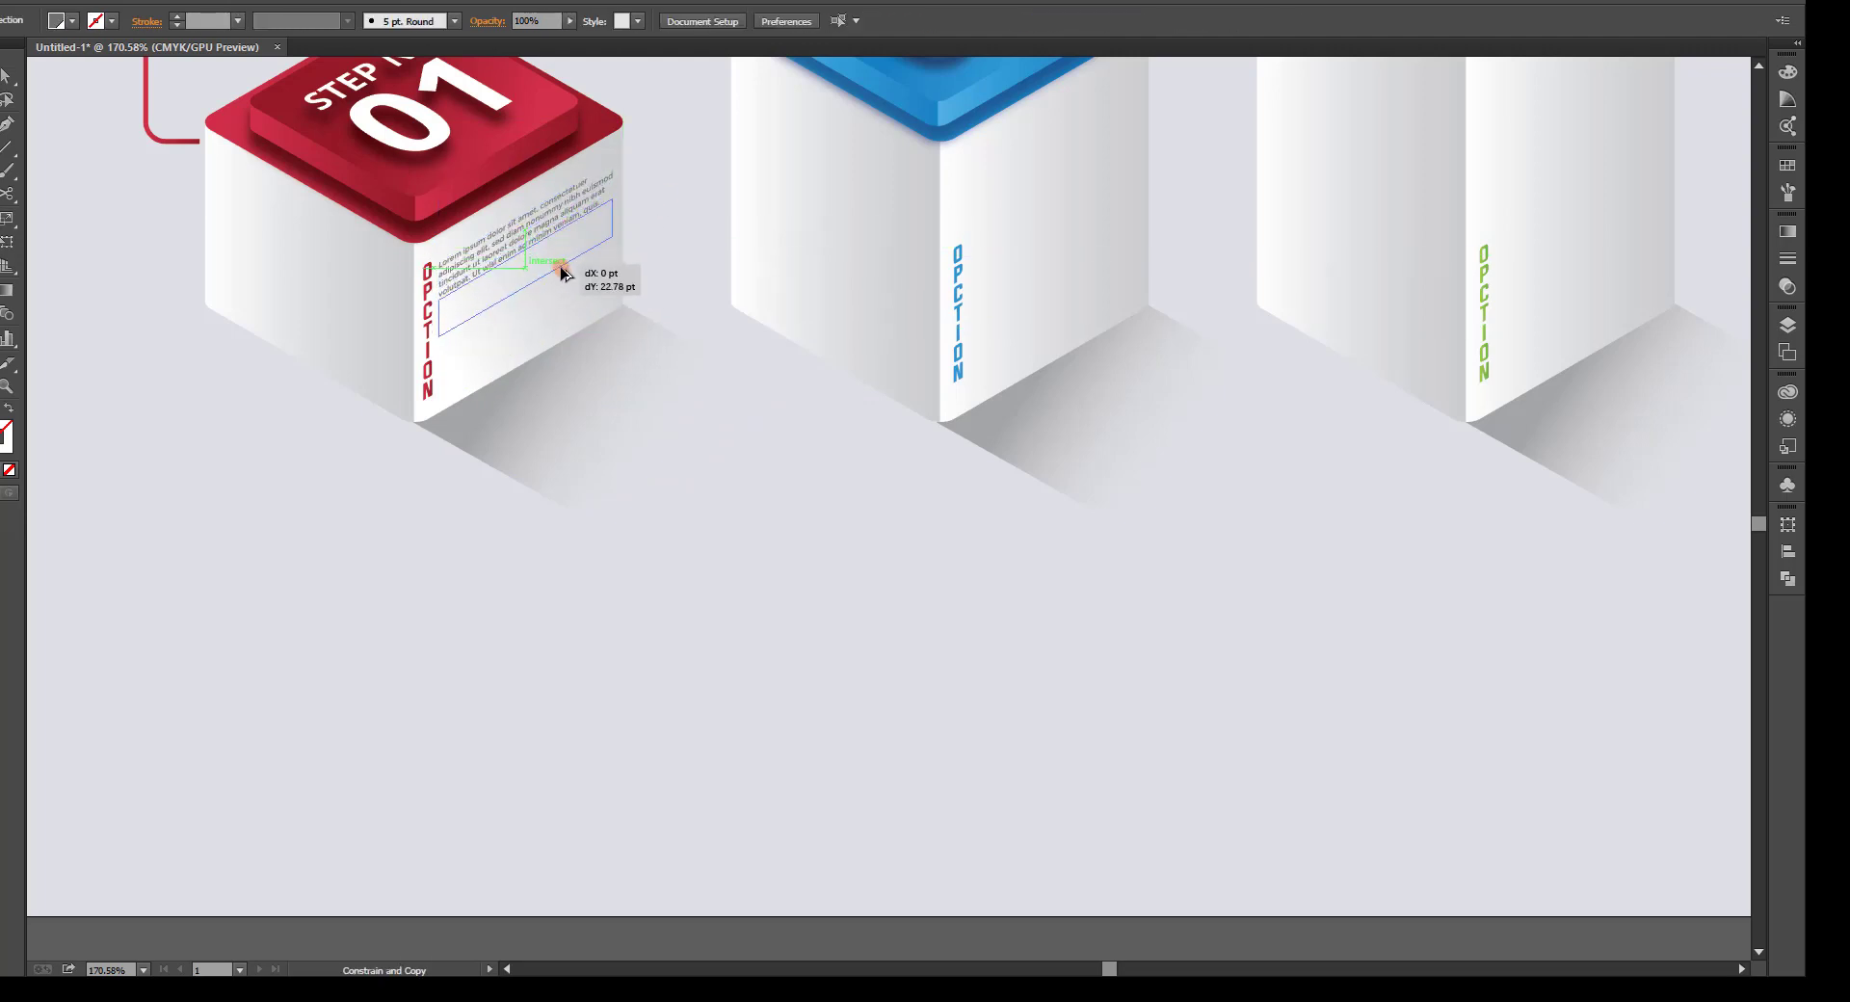
Repeat the copy with Ctrl+D and select all the text blocks together.
{"action": "key", "text": "ctrl+d"}
{"action": "key", "text": "v"}
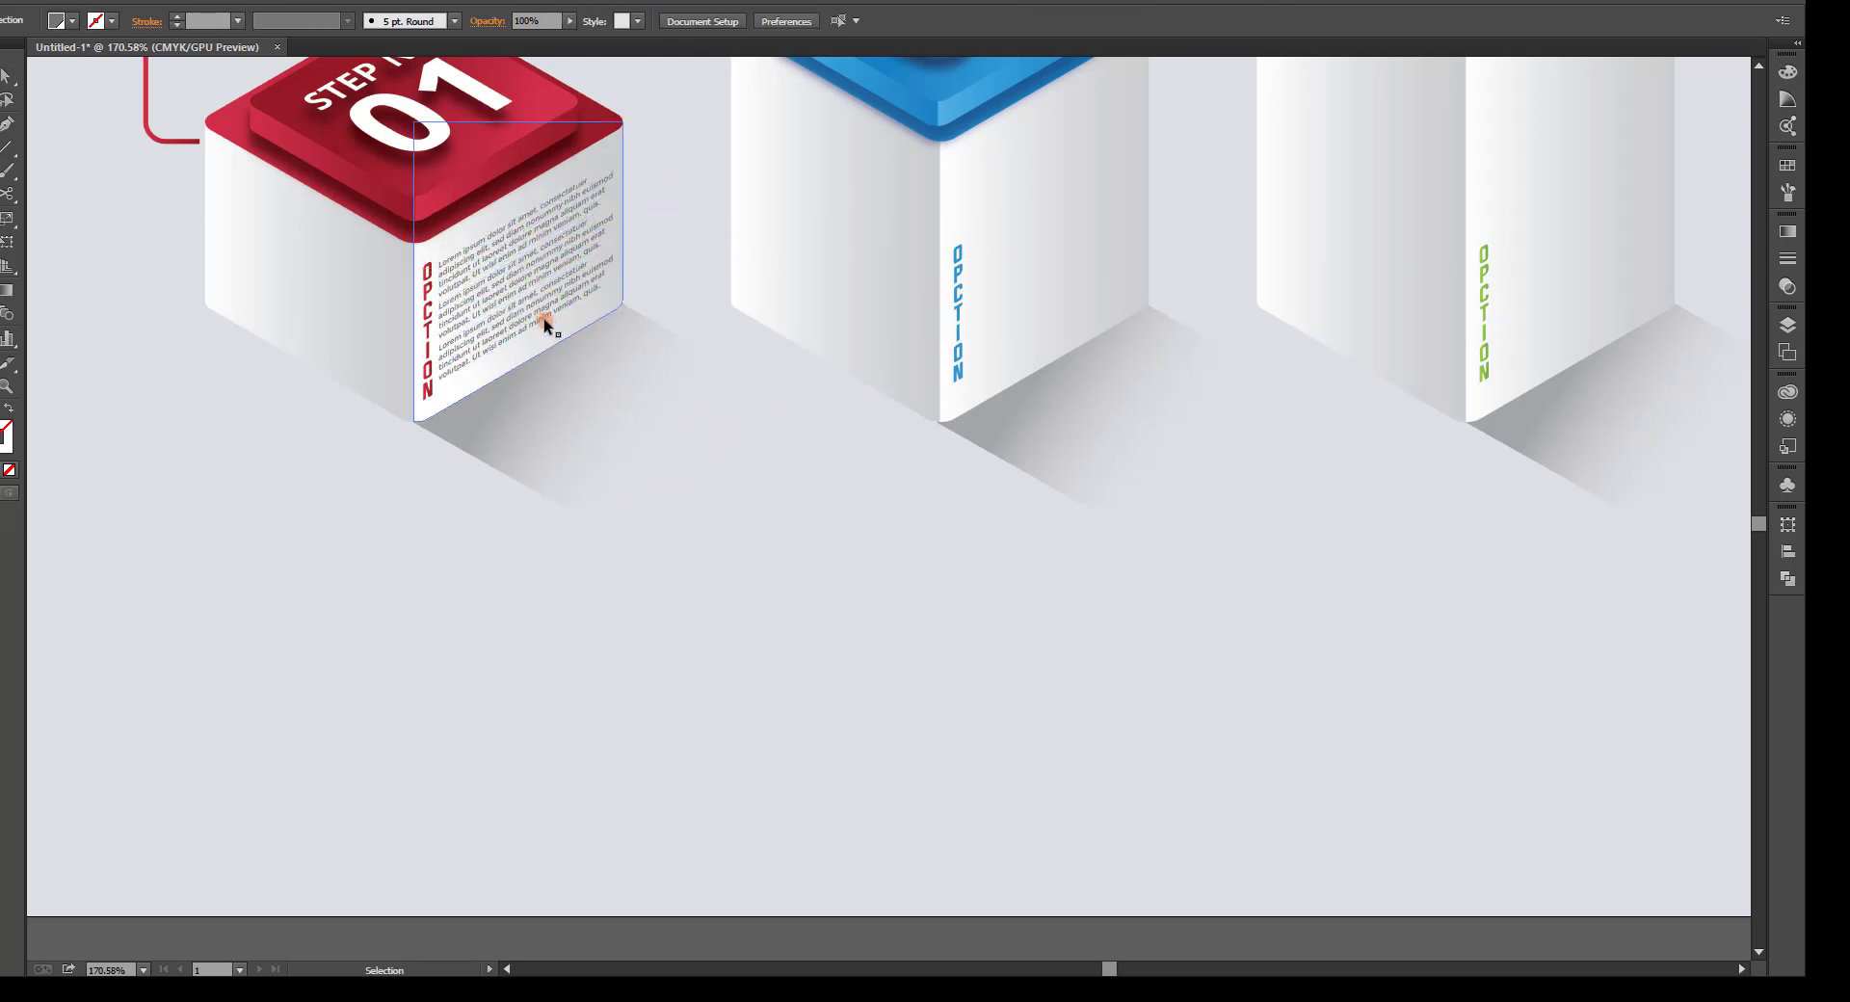
{"action": "left_click", "coordinate": [545, 318]}
Copy the text block onto step 02's right face and nudge it into place.
{"action": "left_click_drag", "start_coordinate": [665, 311], "coordinate": [558, 378]}
{"action": "left_click_drag", "start_coordinate": [422, 355], "coordinate": [956, 335]}
{"action": "key", "text": "alt+shift"}
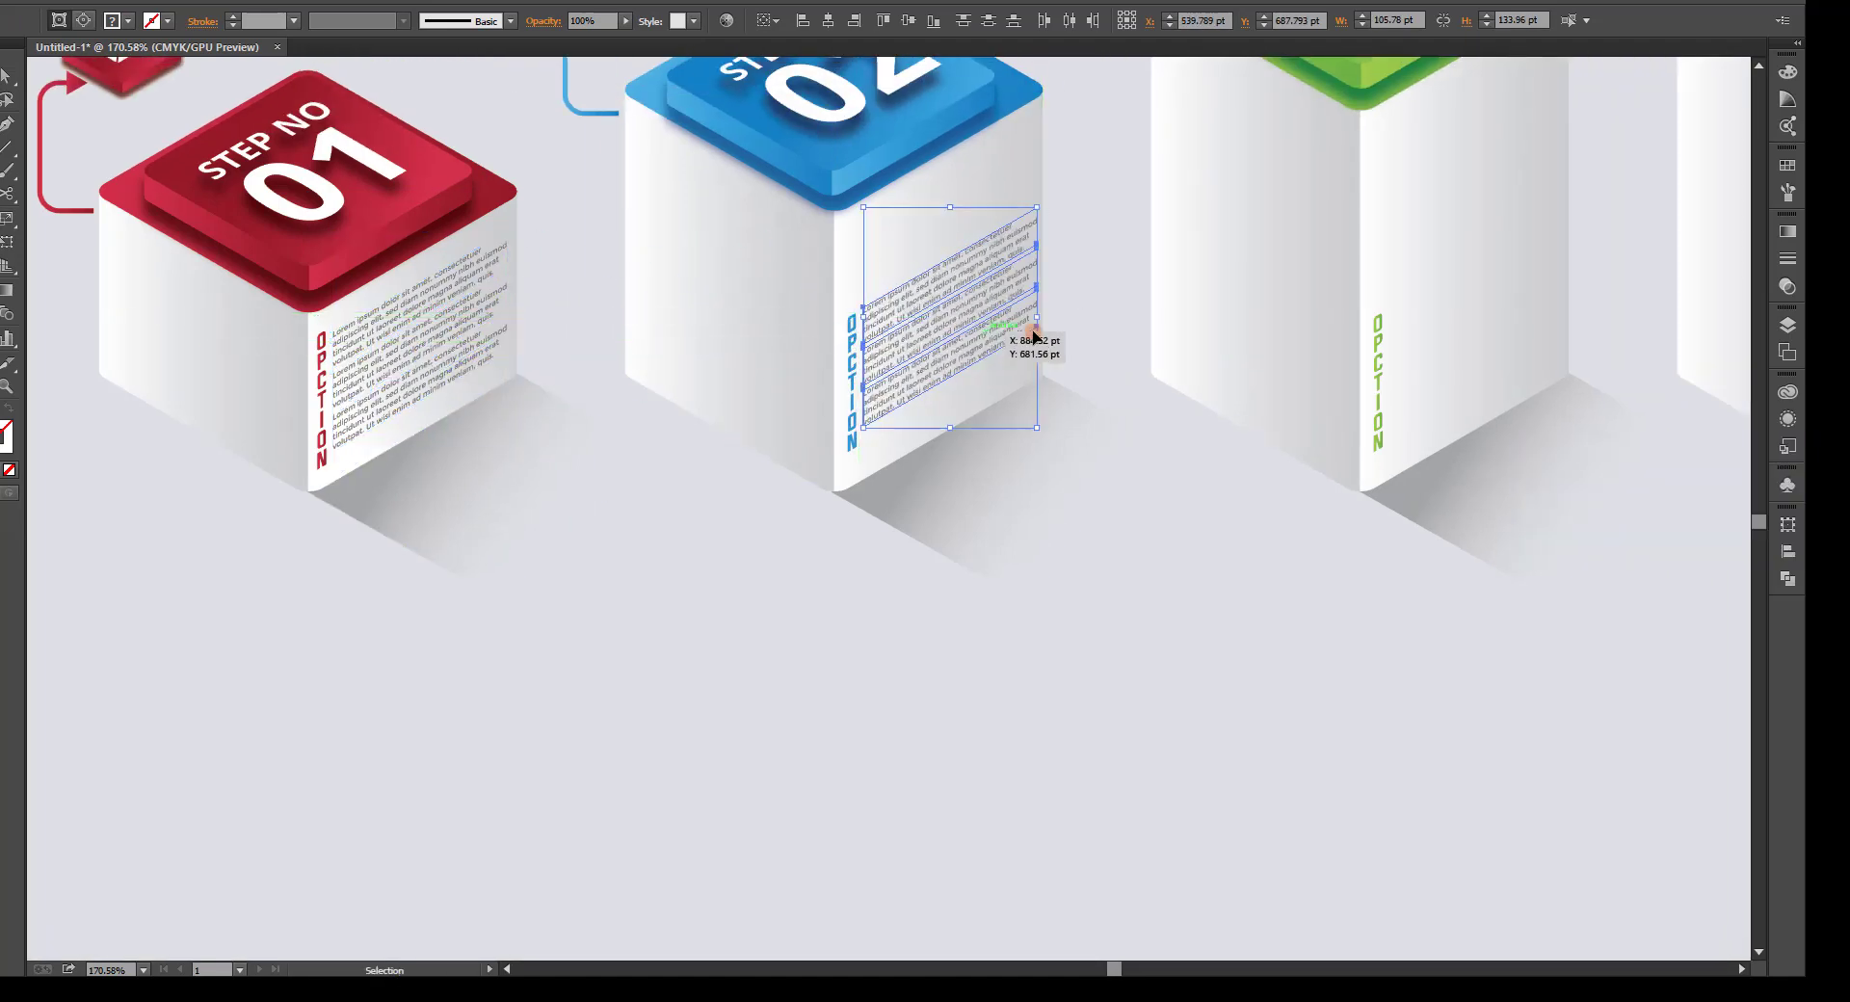
{"action": "mouse_move", "coordinate": [1085, 310]}
{"action": "left_mouse_down"}
{"action": "mouse_move", "coordinate": [714, 357]}
{"action": "mouse_move", "coordinate": [903, 346]}
{"action": "left_mouse_up"}
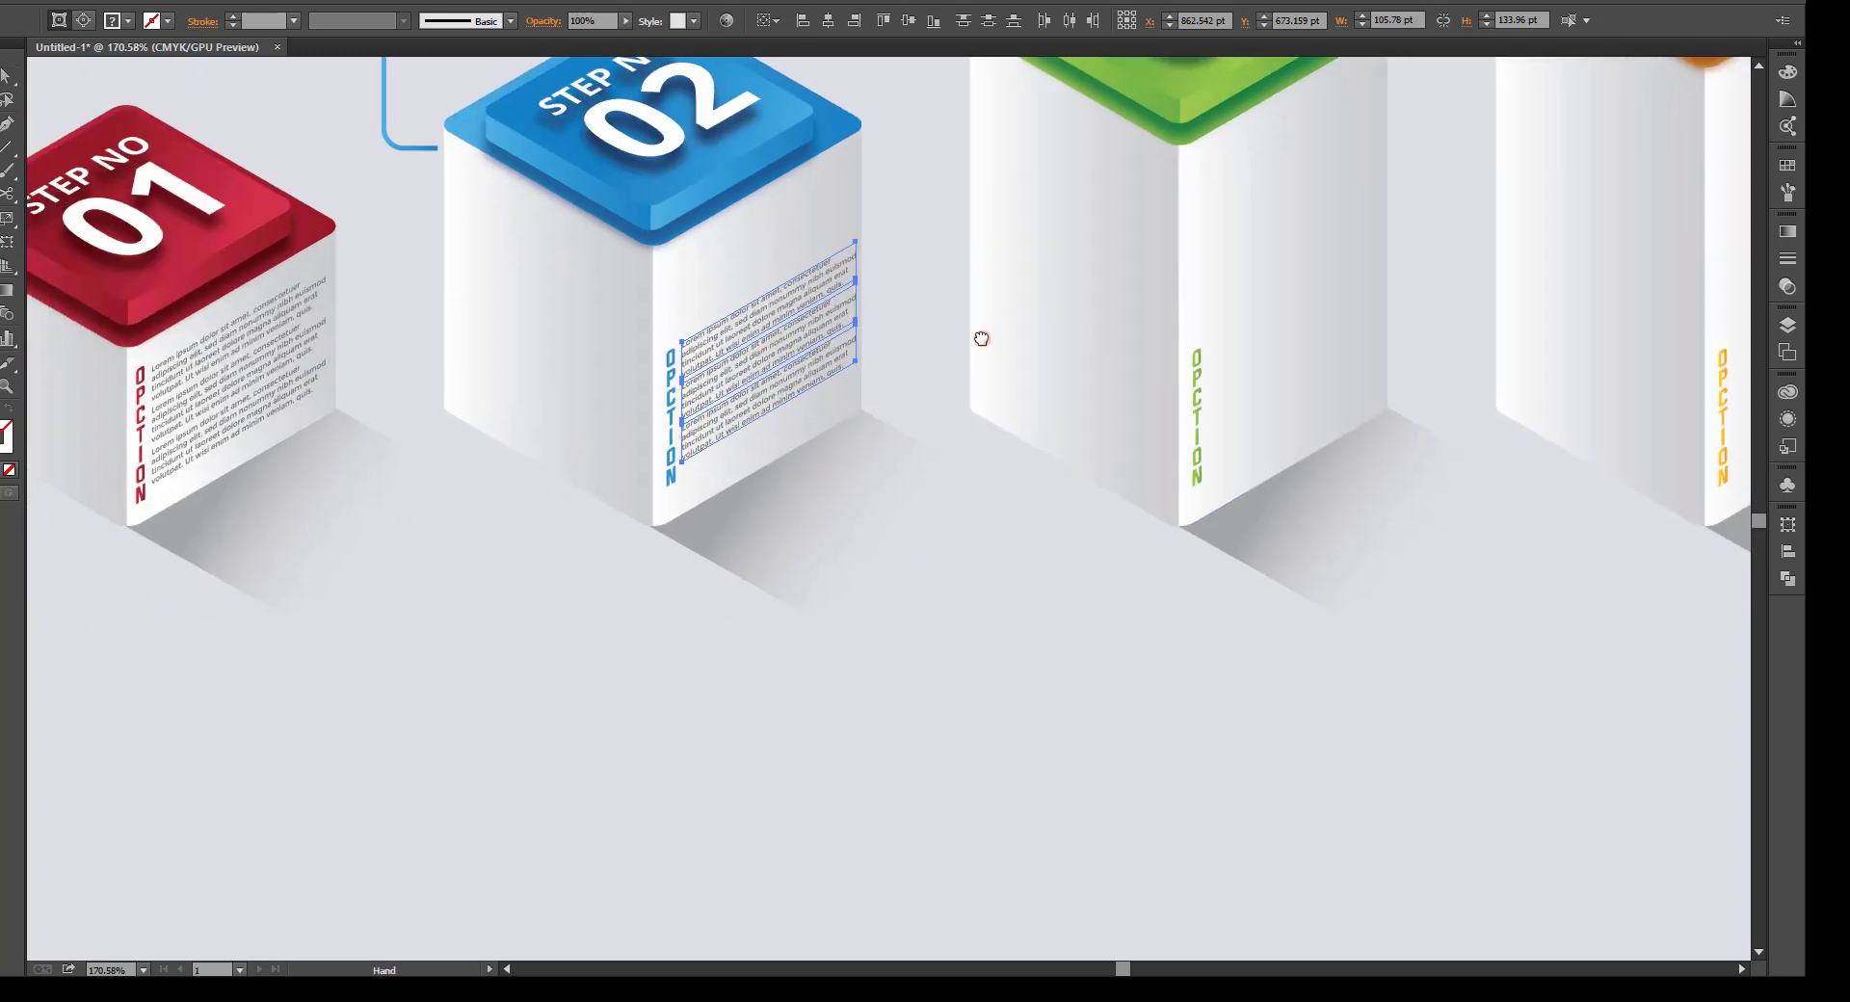
{"action": "key", "text": "Left"}
{"action": "key", "text": "Left"}
{"action": "key", "text": "Right"}
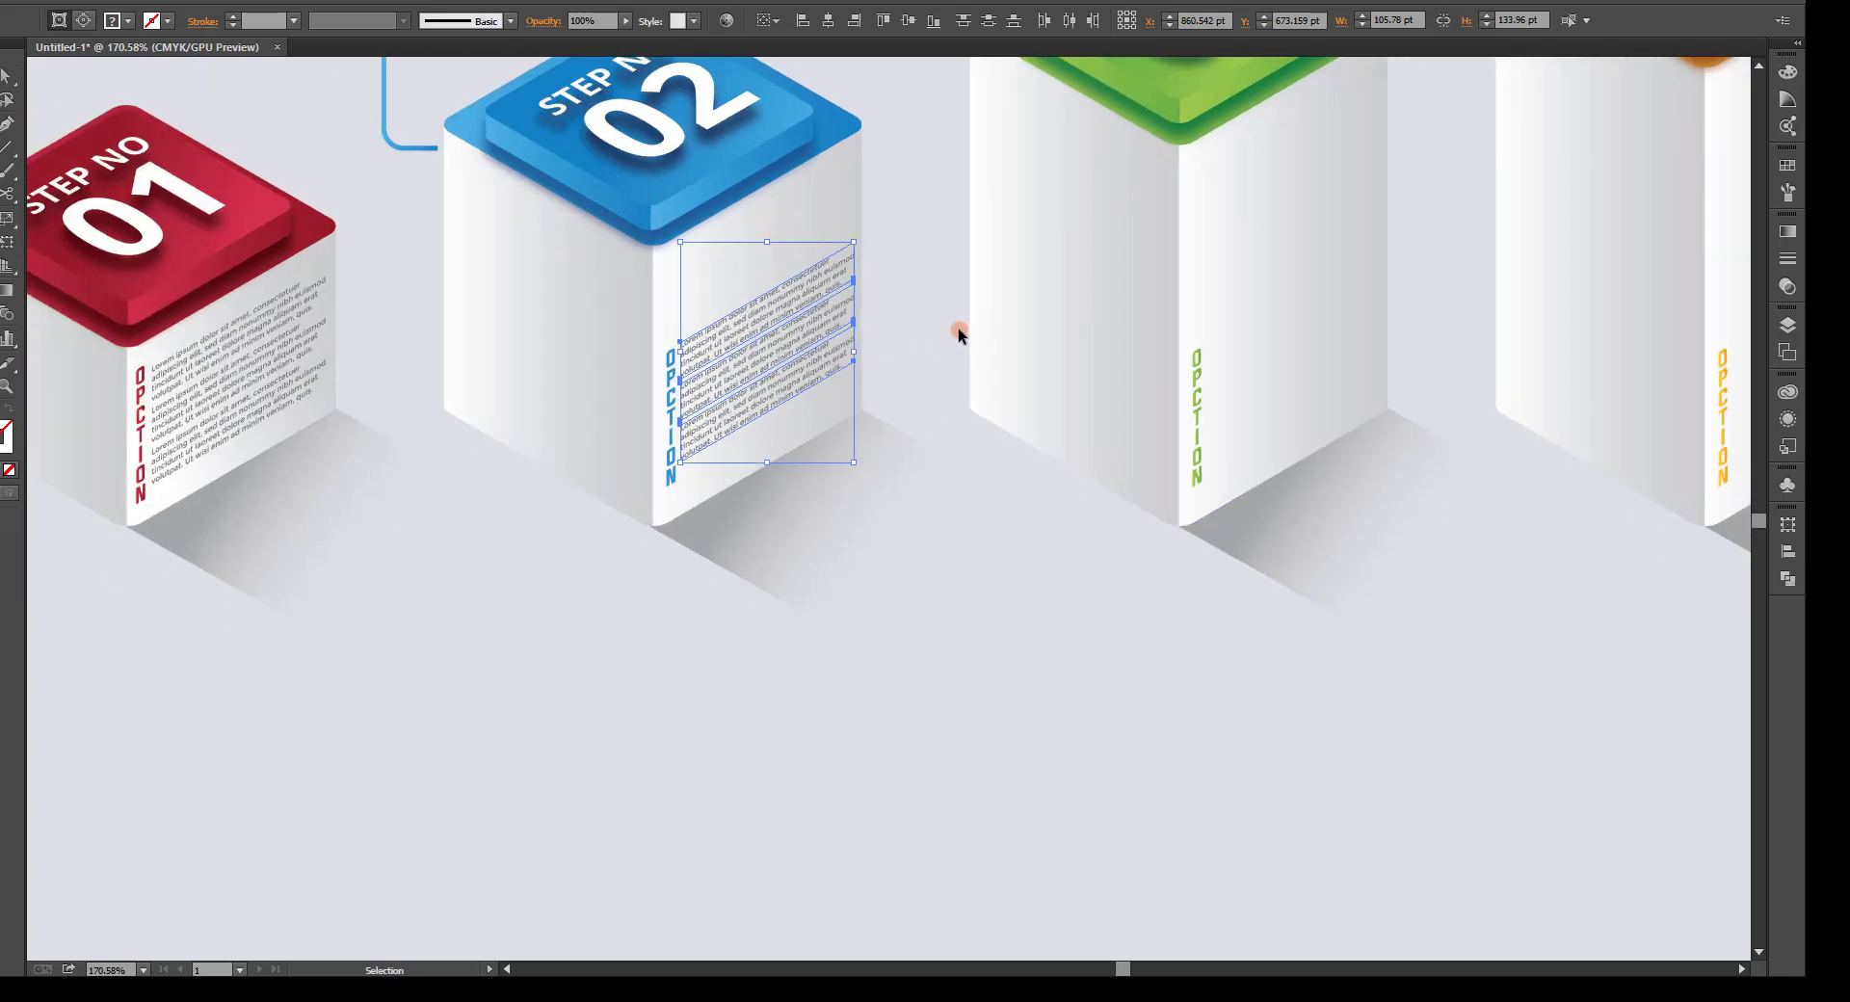
{"action": "key", "text": "Down"}
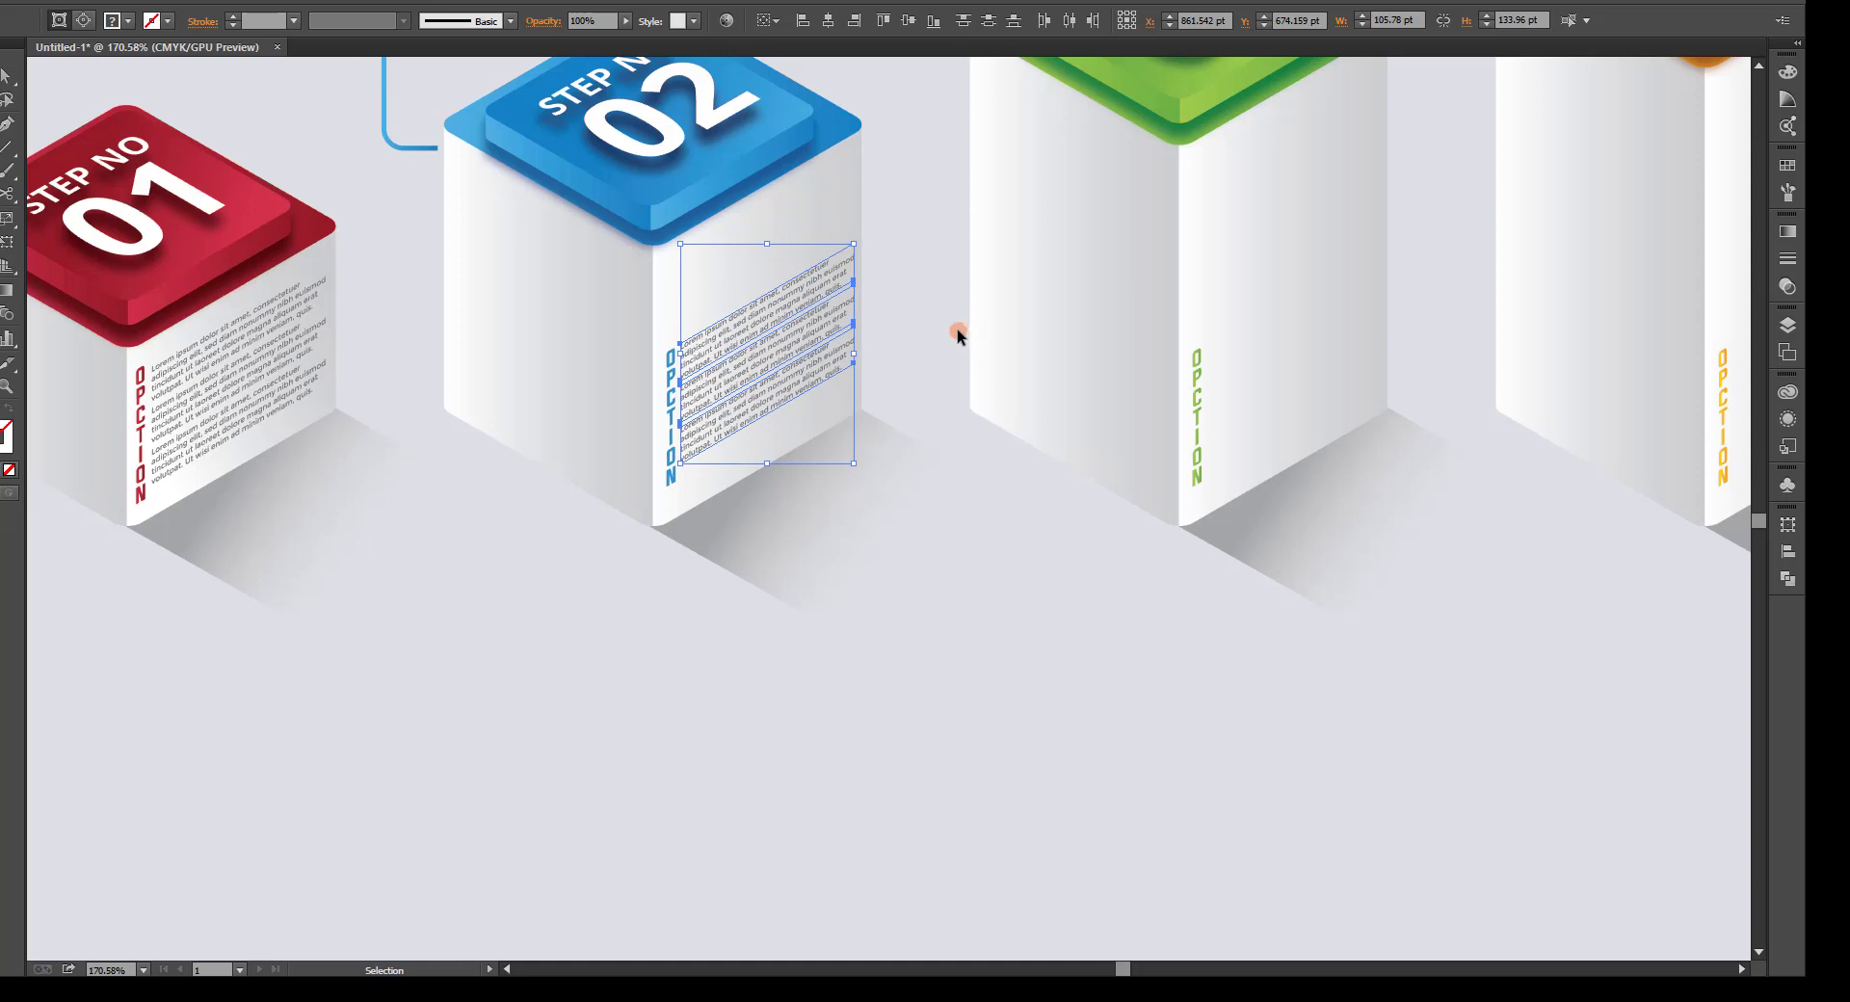
{"action": "key", "text": "Down"}
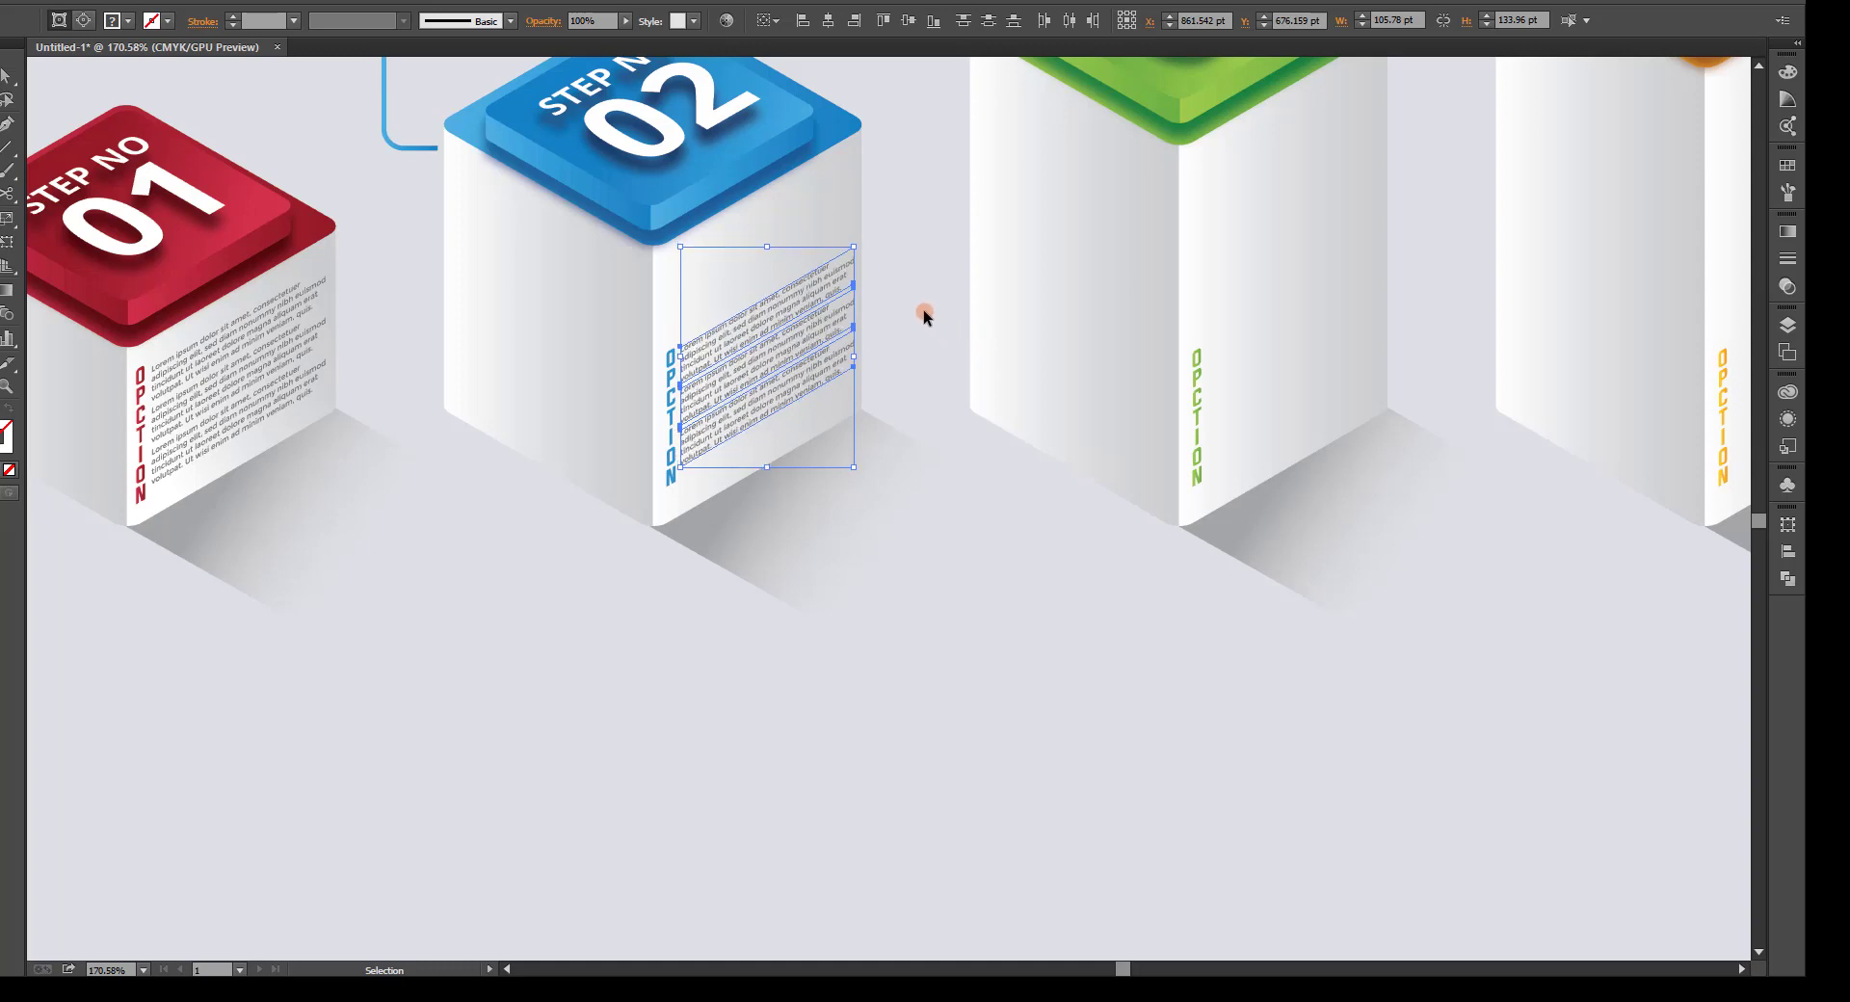
{"action": "key", "text": "Down"}
Copy the text block onto the right faces of the green step 03 and orange step 04 boxes.
{"action": "left_click_drag", "start_coordinate": [931, 327], "coordinate": [751, 342]}
{"action": "left_click_drag", "start_coordinate": [575, 347], "coordinate": [1096, 364]}
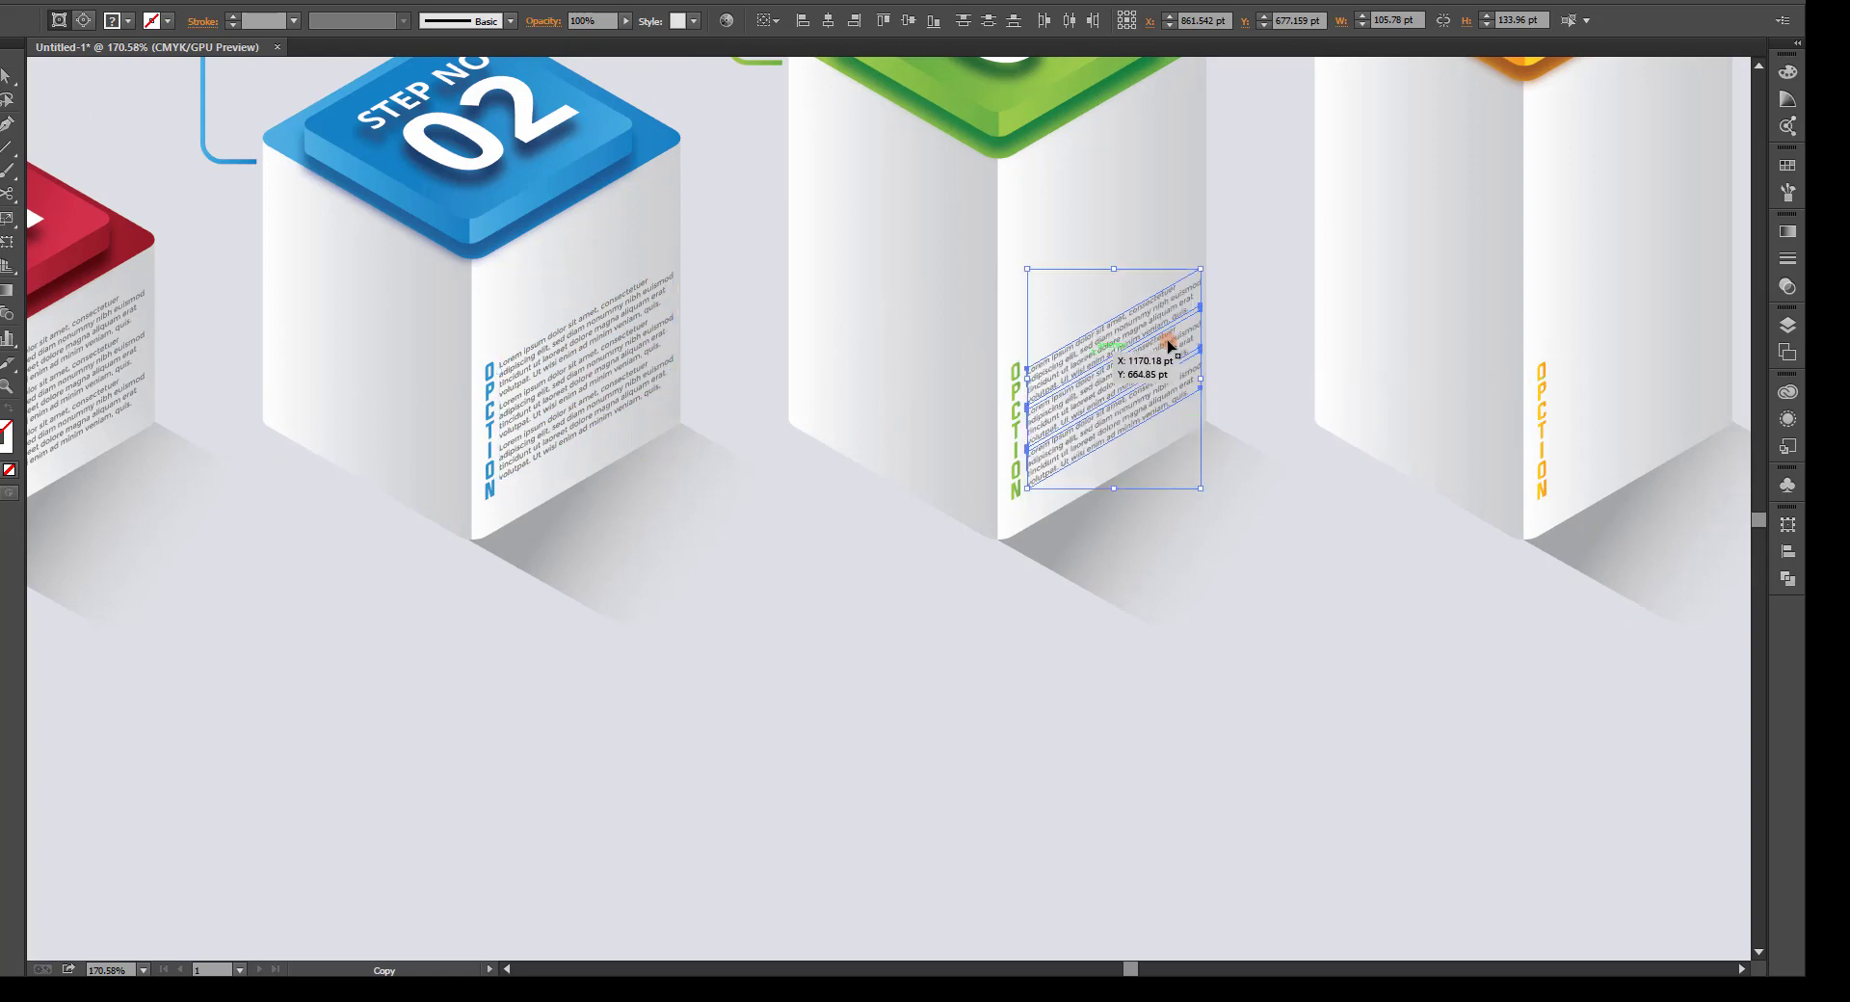
{"action": "left_click_drag", "start_coordinate": [1255, 308], "coordinate": [715, 377]}
{"action": "left_click_drag", "start_coordinate": [582, 405], "coordinate": [1098, 409]}
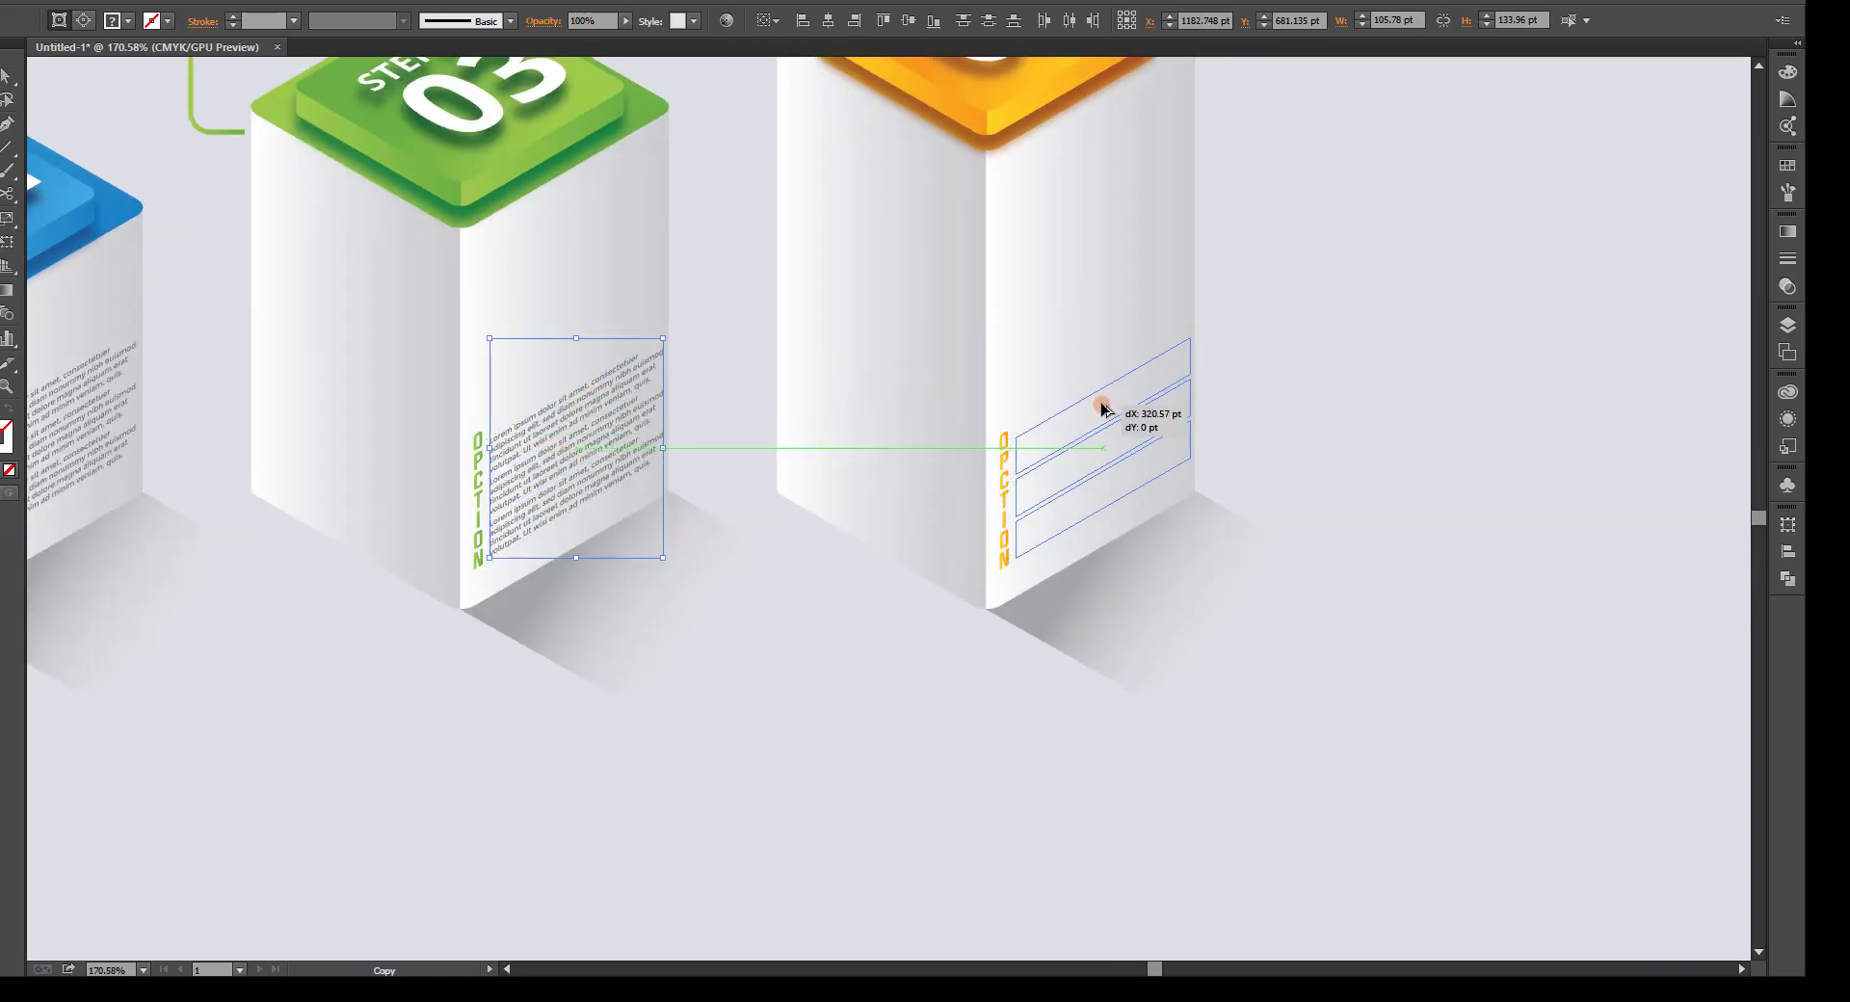
{"action": "left_click_drag", "start_coordinate": [1099, 409], "coordinate": [1099, 409]}
{"action": "left_click", "coordinate": [1337, 343]}
{"action": "key", "text": "ctrl+0"}
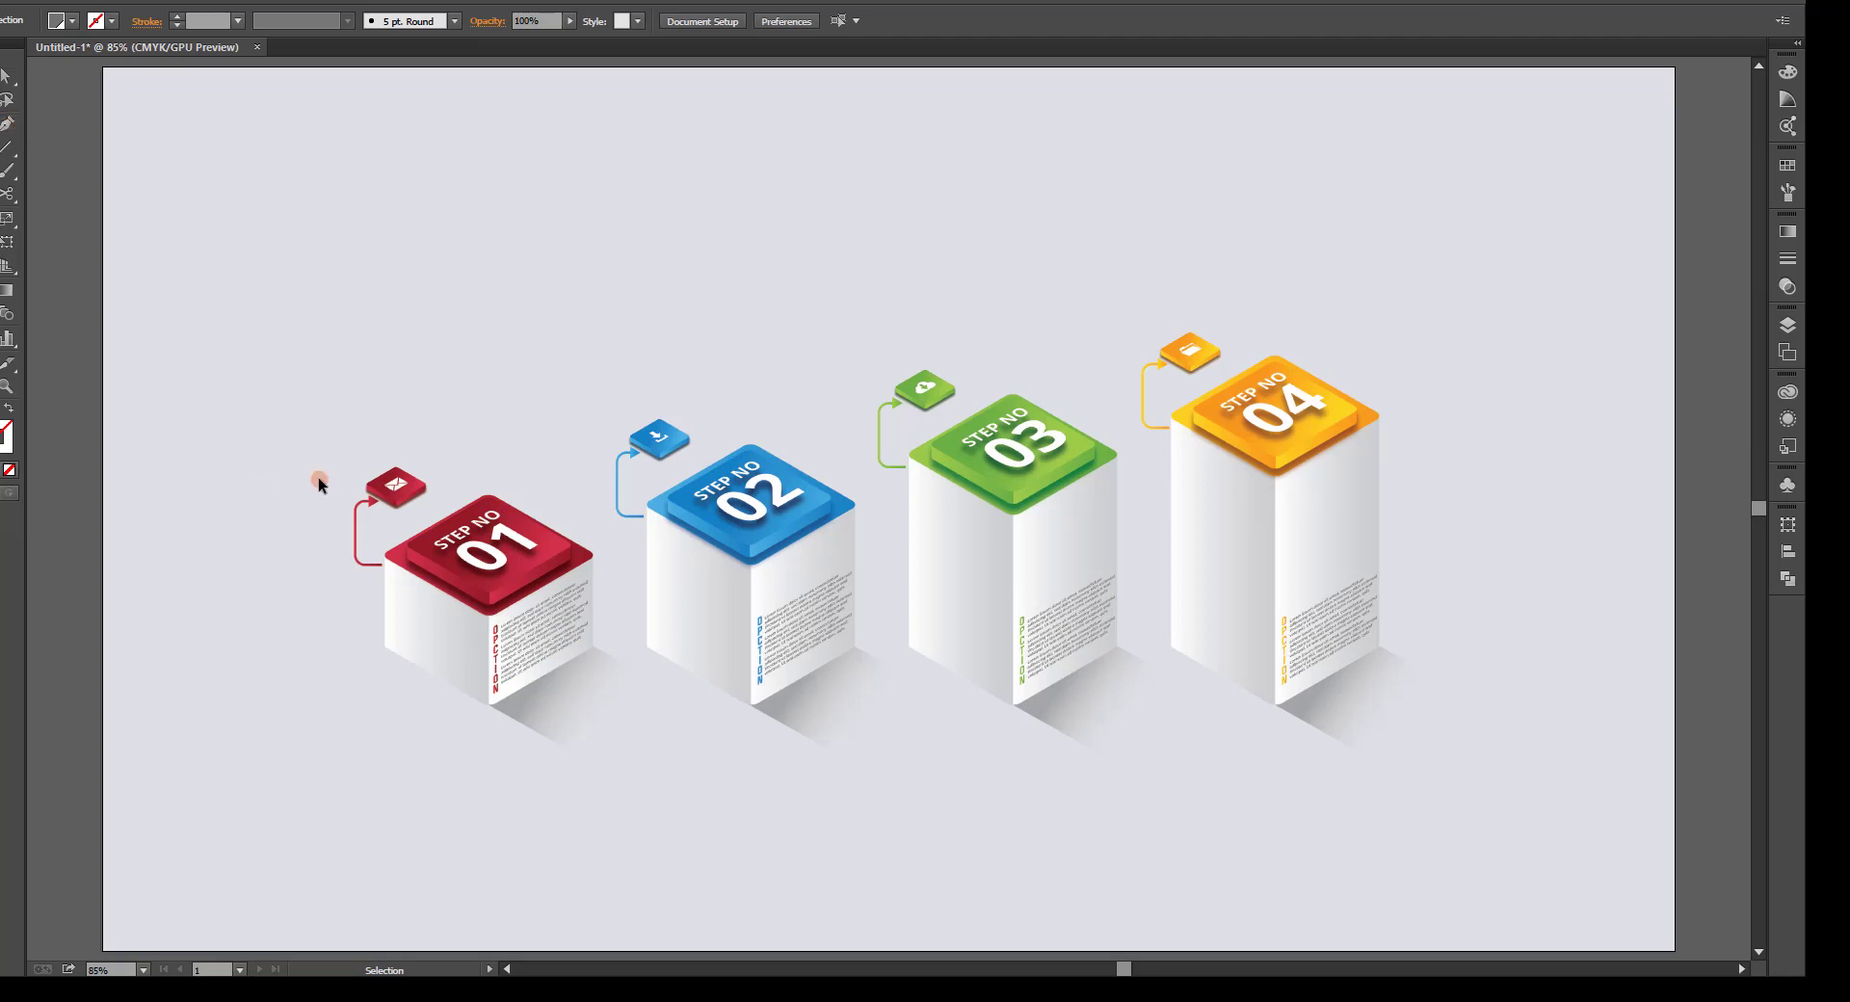
Undo a misplaced copy of the artwork and zoom out to show the pasteboard.
{"action": "key", "text": "ctrl+a"}
{"action": "left_click", "coordinate": [109, 354]}
{"action": "left_click_drag", "start_coordinate": [584, 565], "coordinate": [1404, 281]}
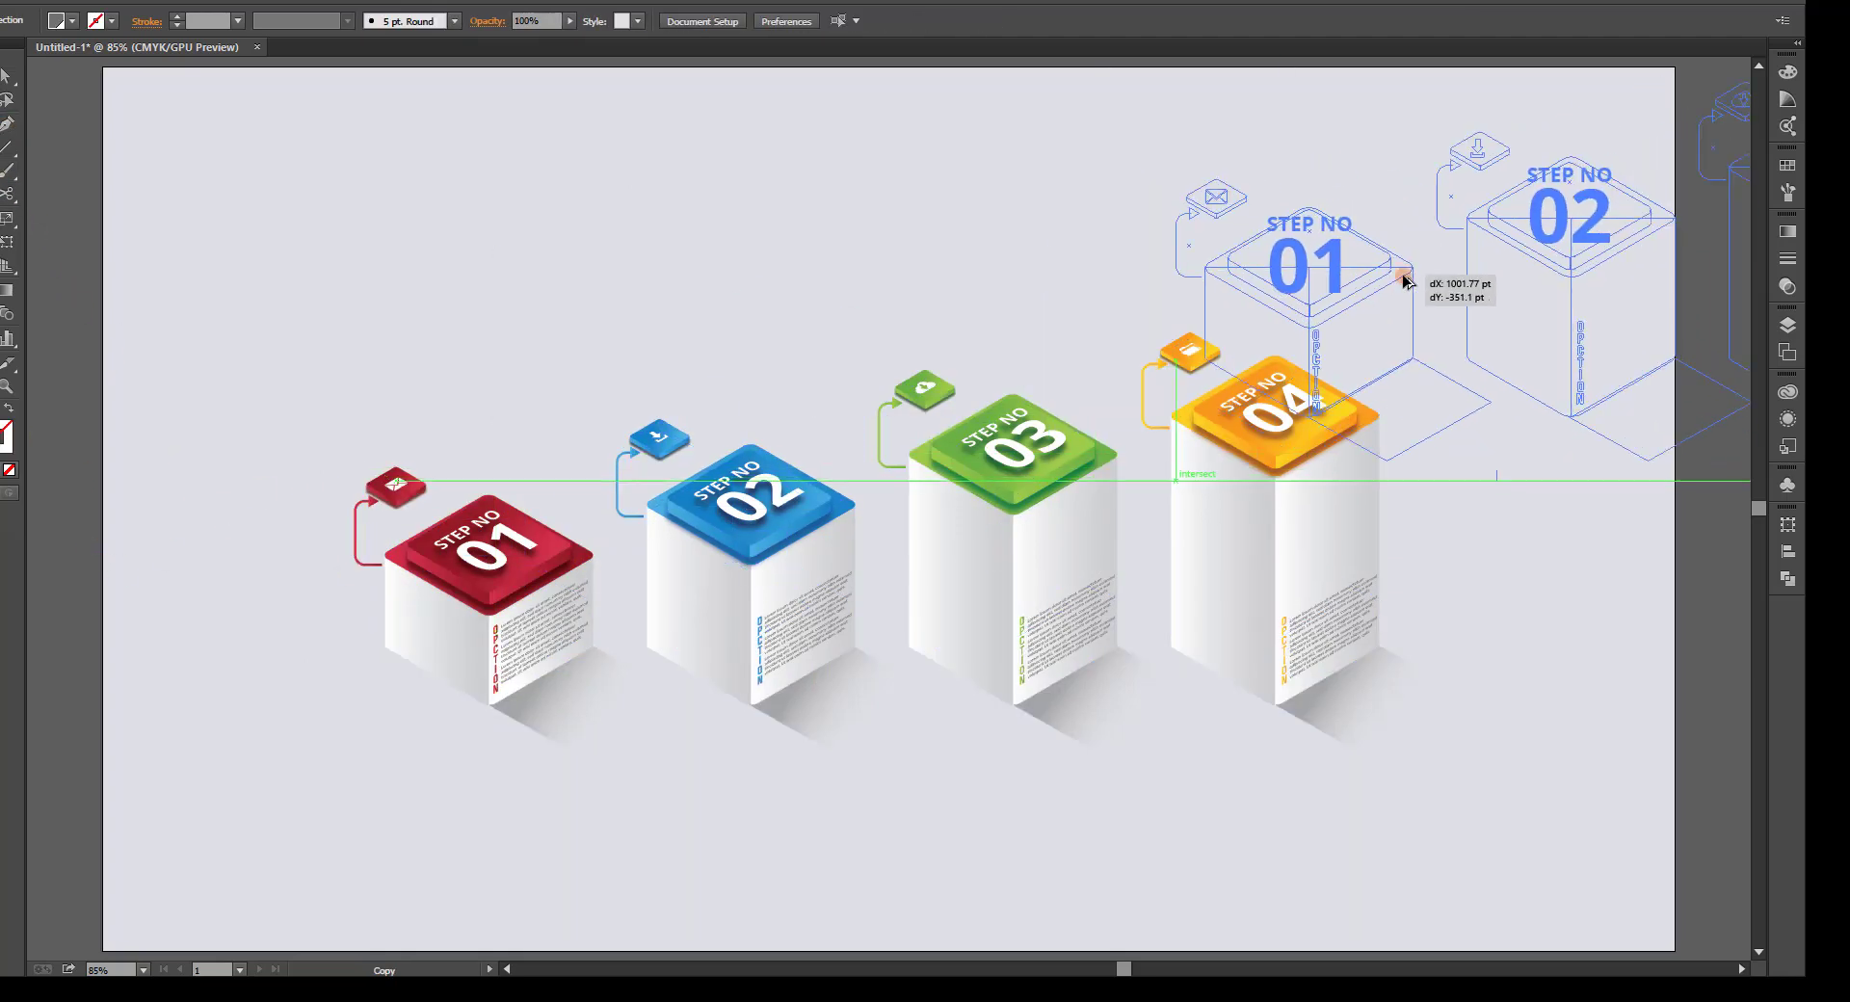
{"action": "key", "text": "ctrl+z"}
{"action": "key", "text": "ctrl+minus"}
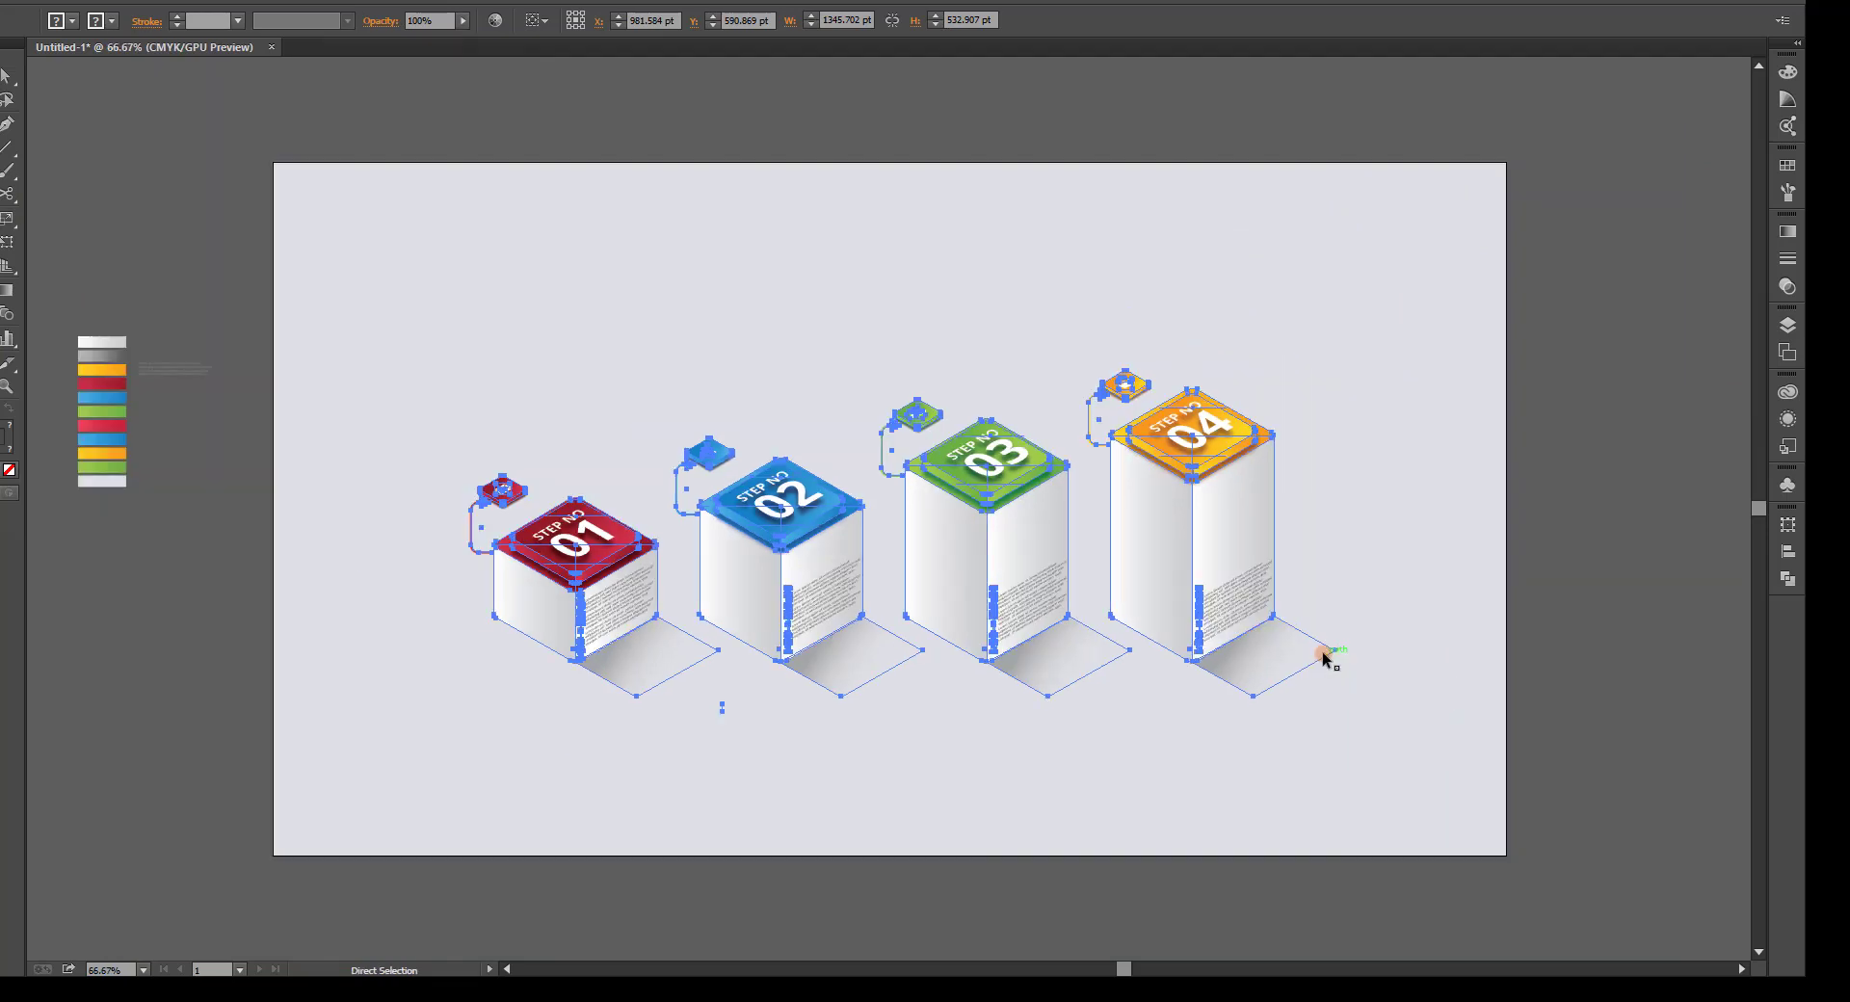
{"action": "key", "text": "ctrl+minus"}
{"action": "left_click", "coordinate": [1321, 652]}
{"action": "left_click", "coordinate": [991, 578]}
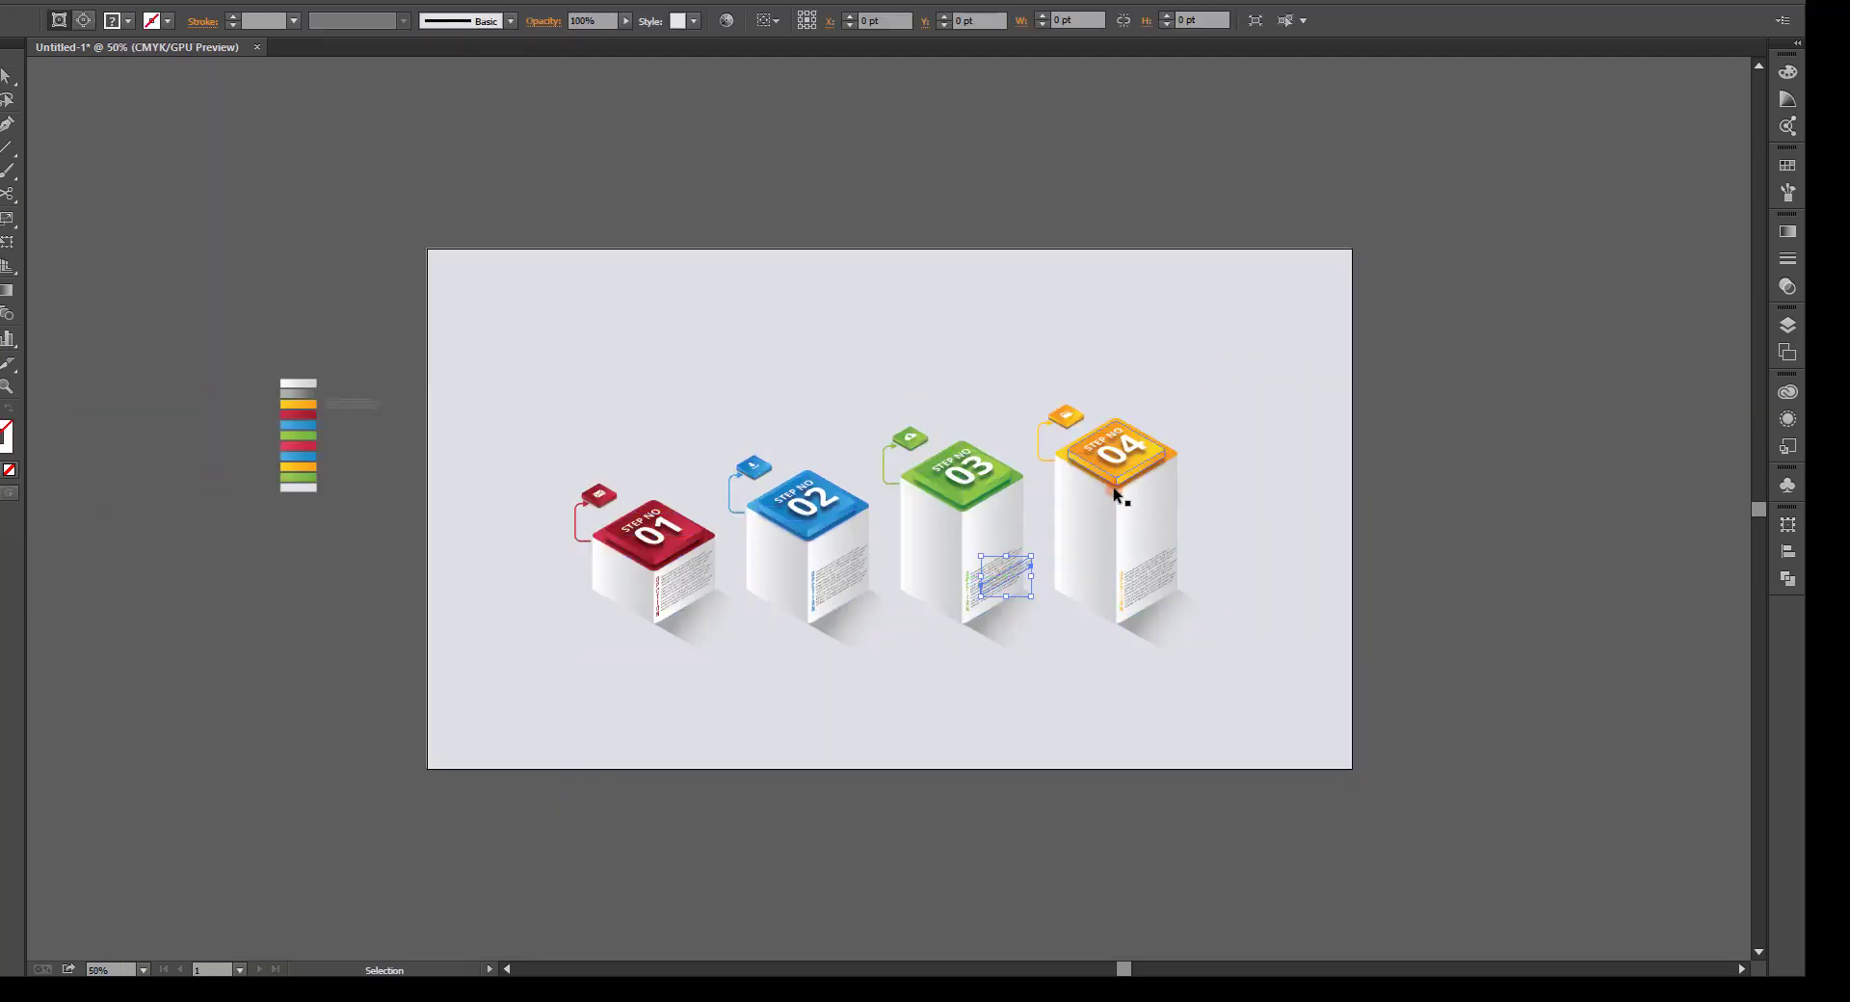
{"action": "left_click", "coordinate": [1245, 477]}
Place a duplicate of the whole set of boxes right of the artboard.
{"action": "left_click_drag", "start_coordinate": [1172, 453], "coordinate": [1443, 468]}
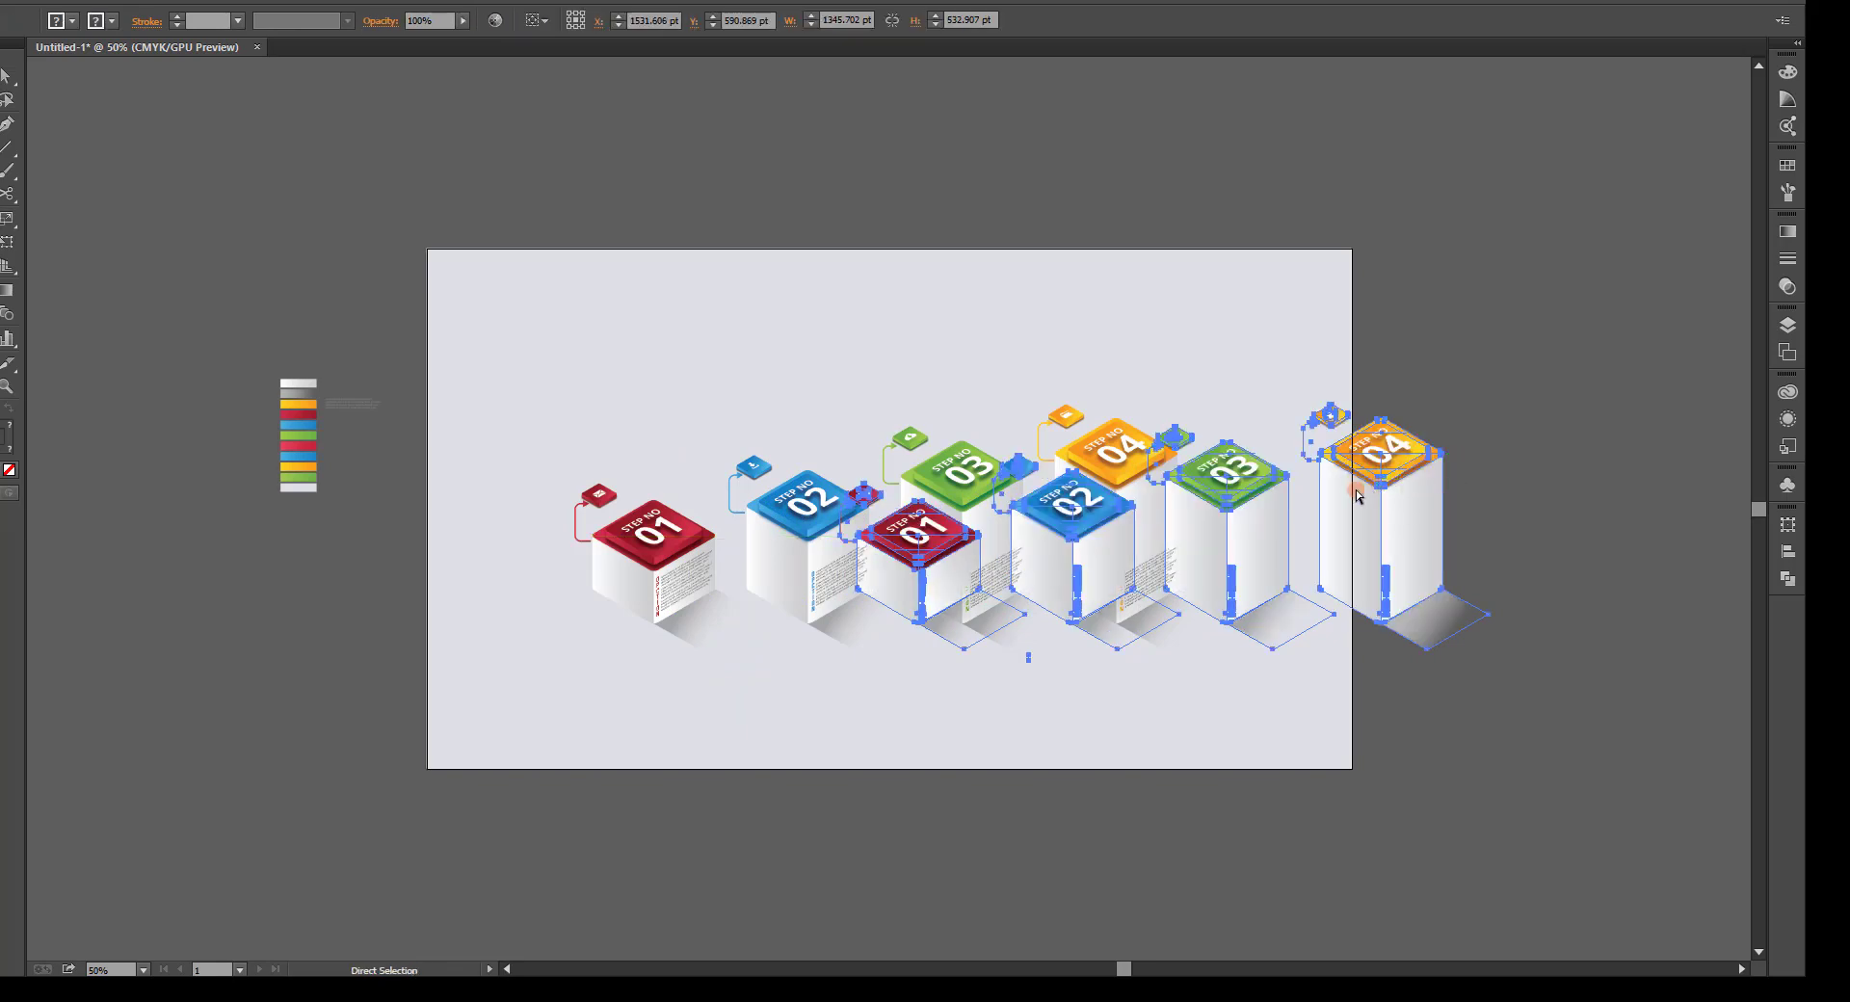
{"action": "key", "text": "ctrl+z"}
{"action": "left_click_drag", "start_coordinate": [1073, 535], "coordinate": [1380, 497]}
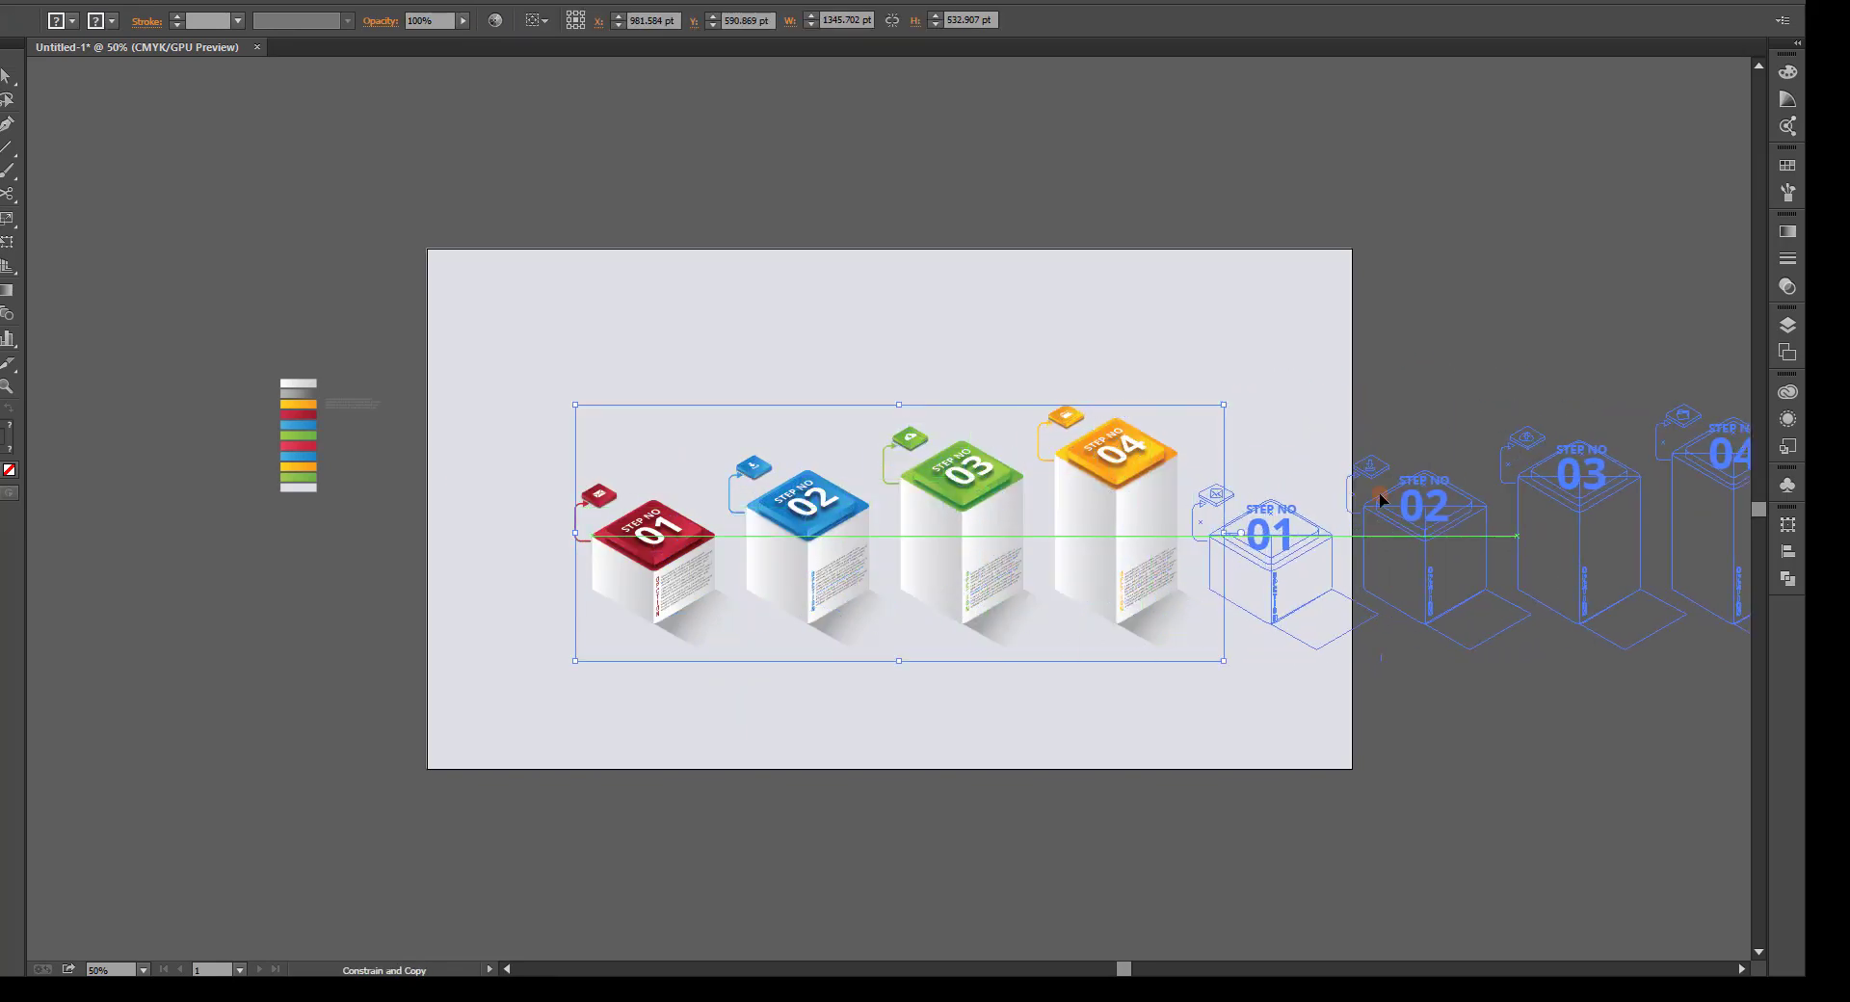
{"action": "left_click_drag", "start_coordinate": [1273, 561], "coordinate": [1294, 589]}
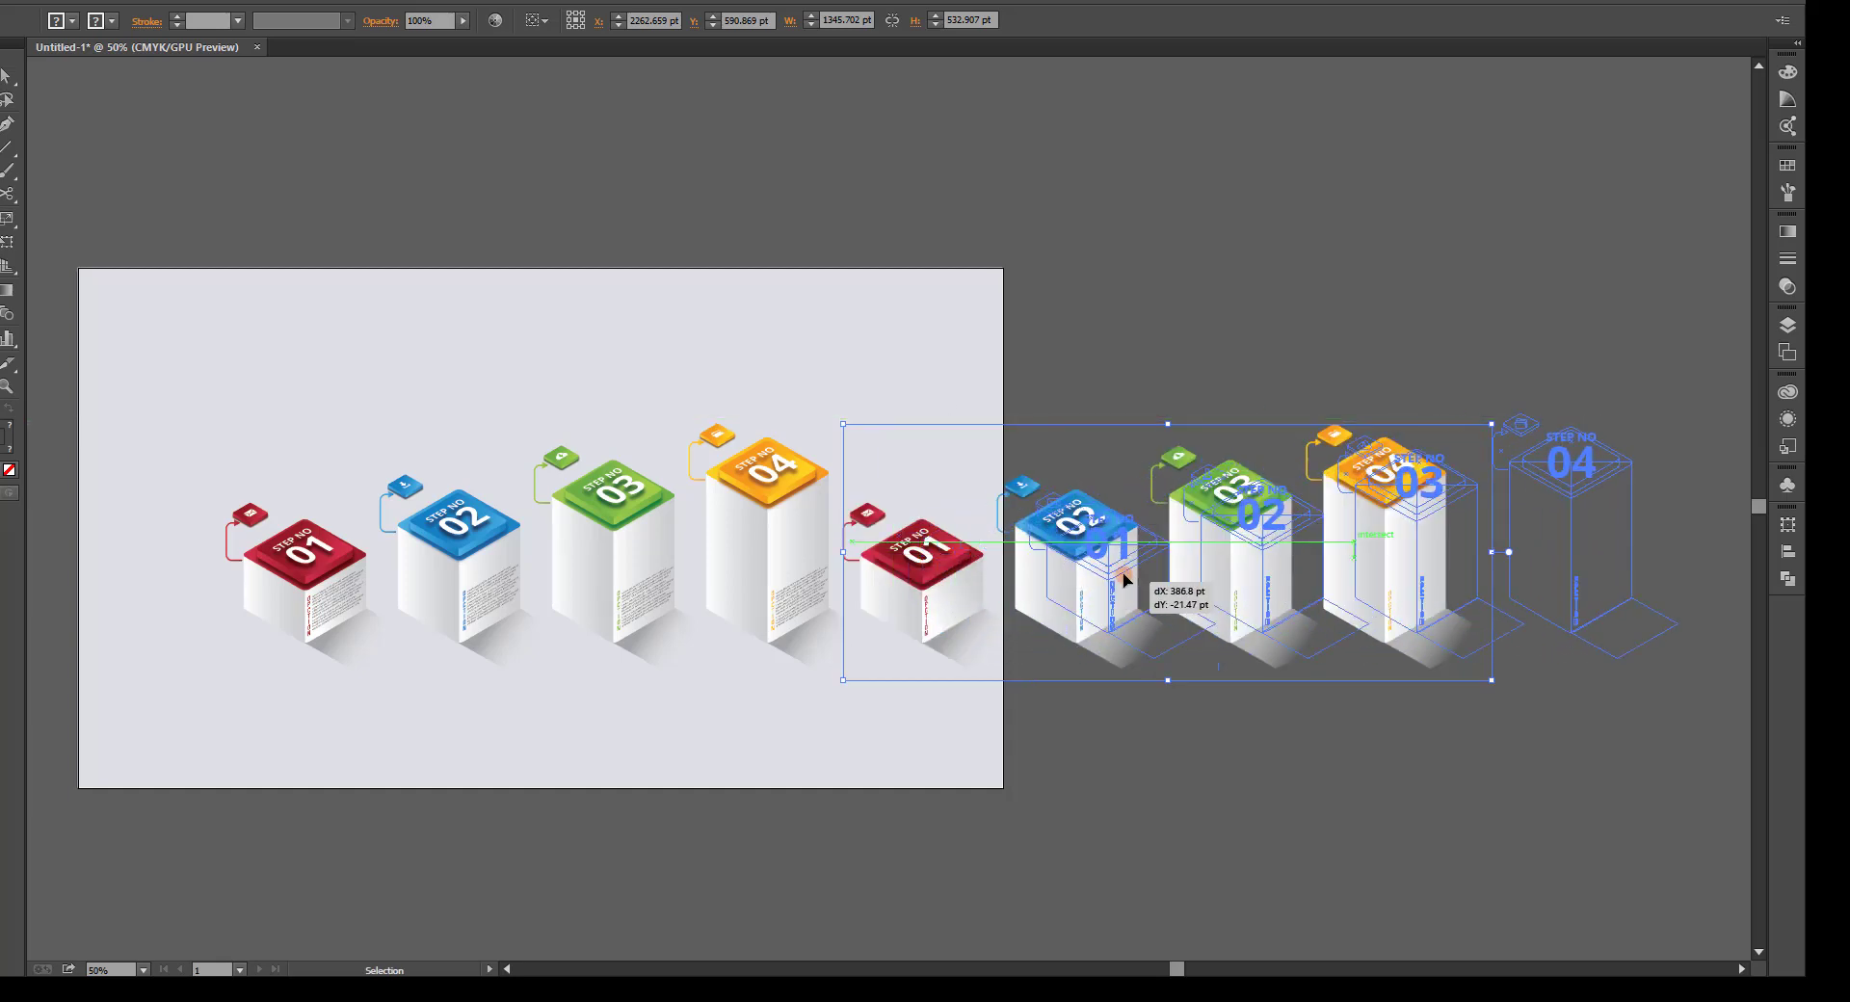
{"action": "left_click_drag", "start_coordinate": [944, 598], "coordinate": [1125, 578]}
Ungroup the duplicate and delete copied boxes 02–04, keeping only box 01.
{"action": "right_click", "coordinate": [1125, 579]}
{"action": "left_click", "coordinate": [1157, 681]}
{"action": "left_click", "coordinate": [1115, 734]}
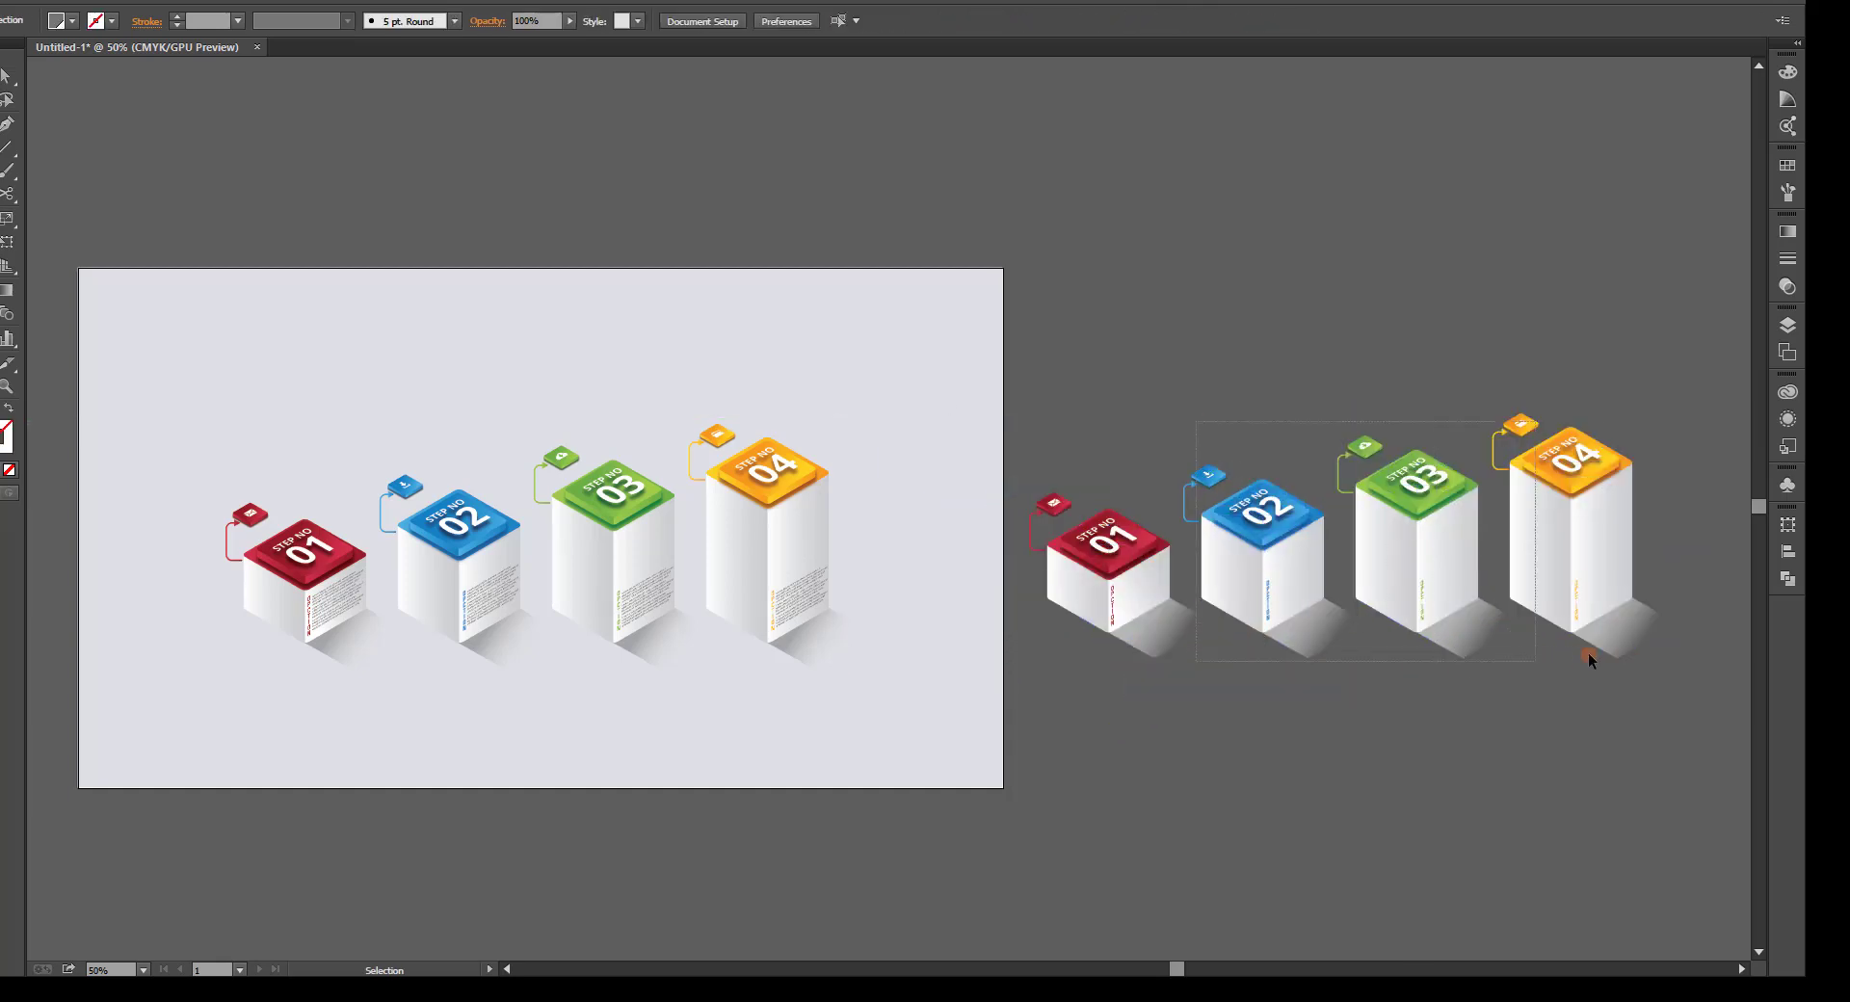
{"action": "left_click_drag", "start_coordinate": [1588, 651], "coordinate": [1605, 651]}
{"action": "key", "text": "Delete"}
{"action": "left_click", "coordinate": [1113, 634]}
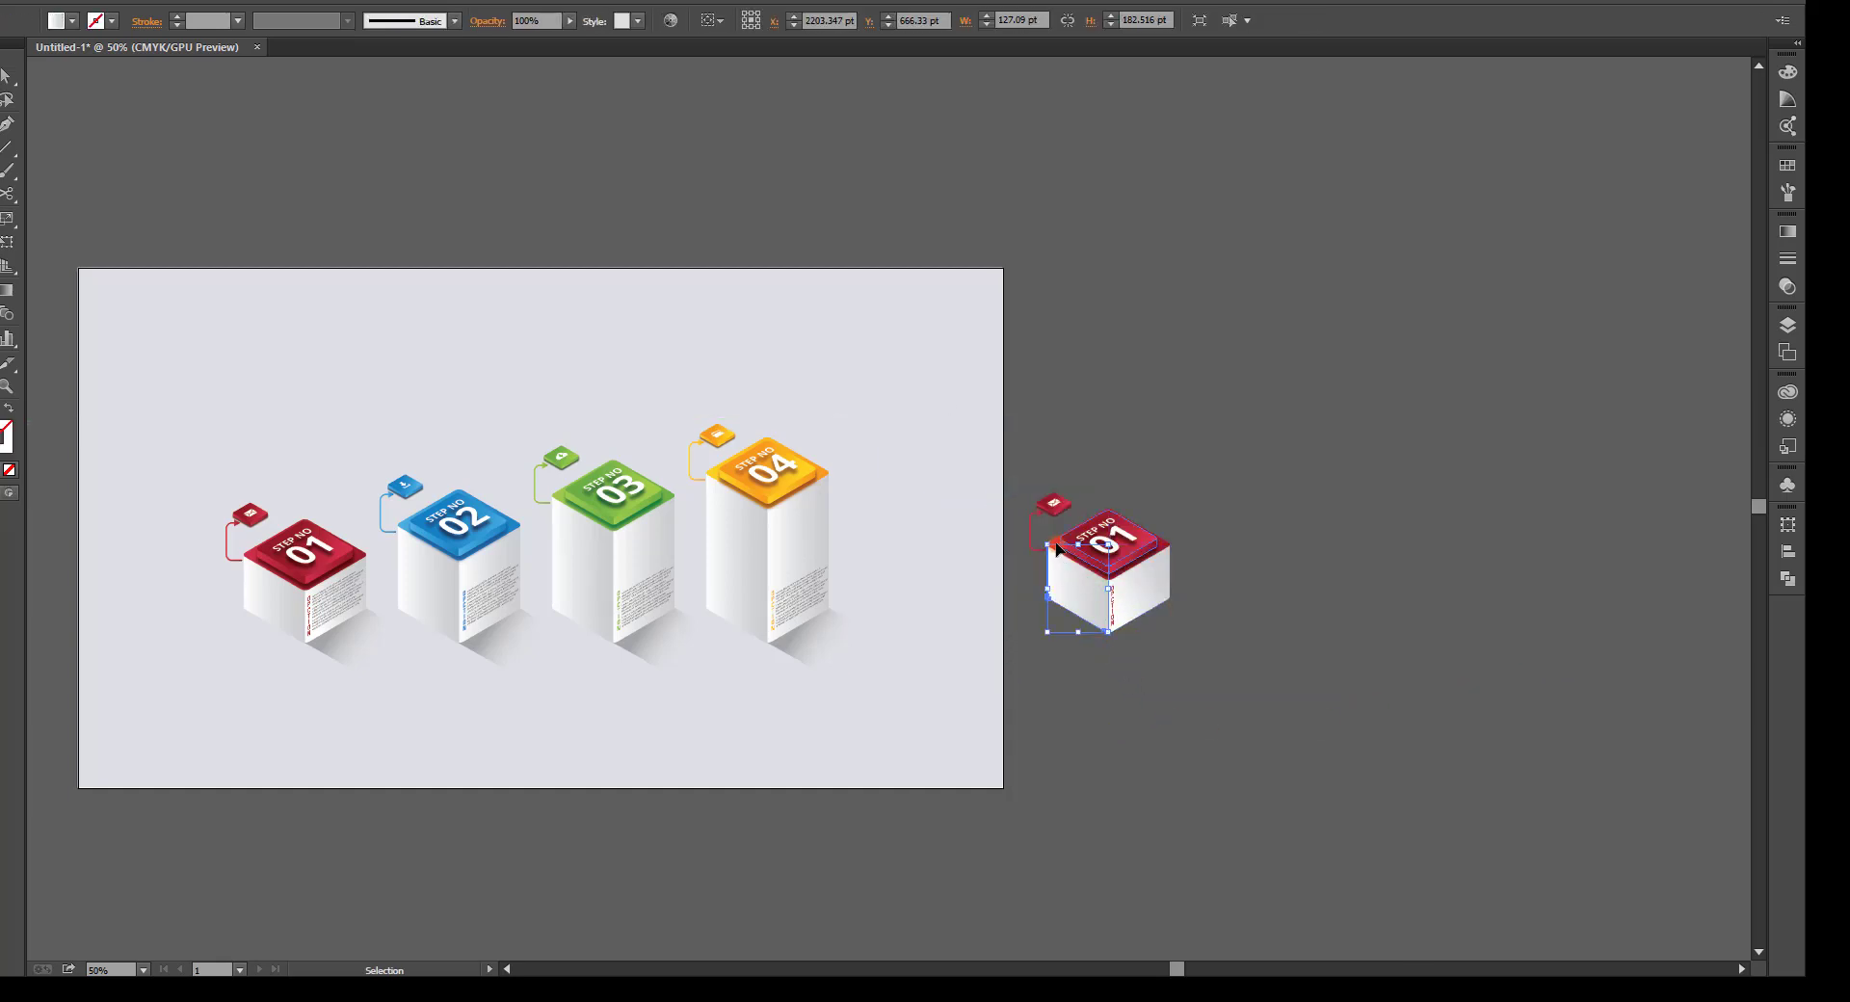
{"action": "left_click", "coordinate": [1136, 505]}
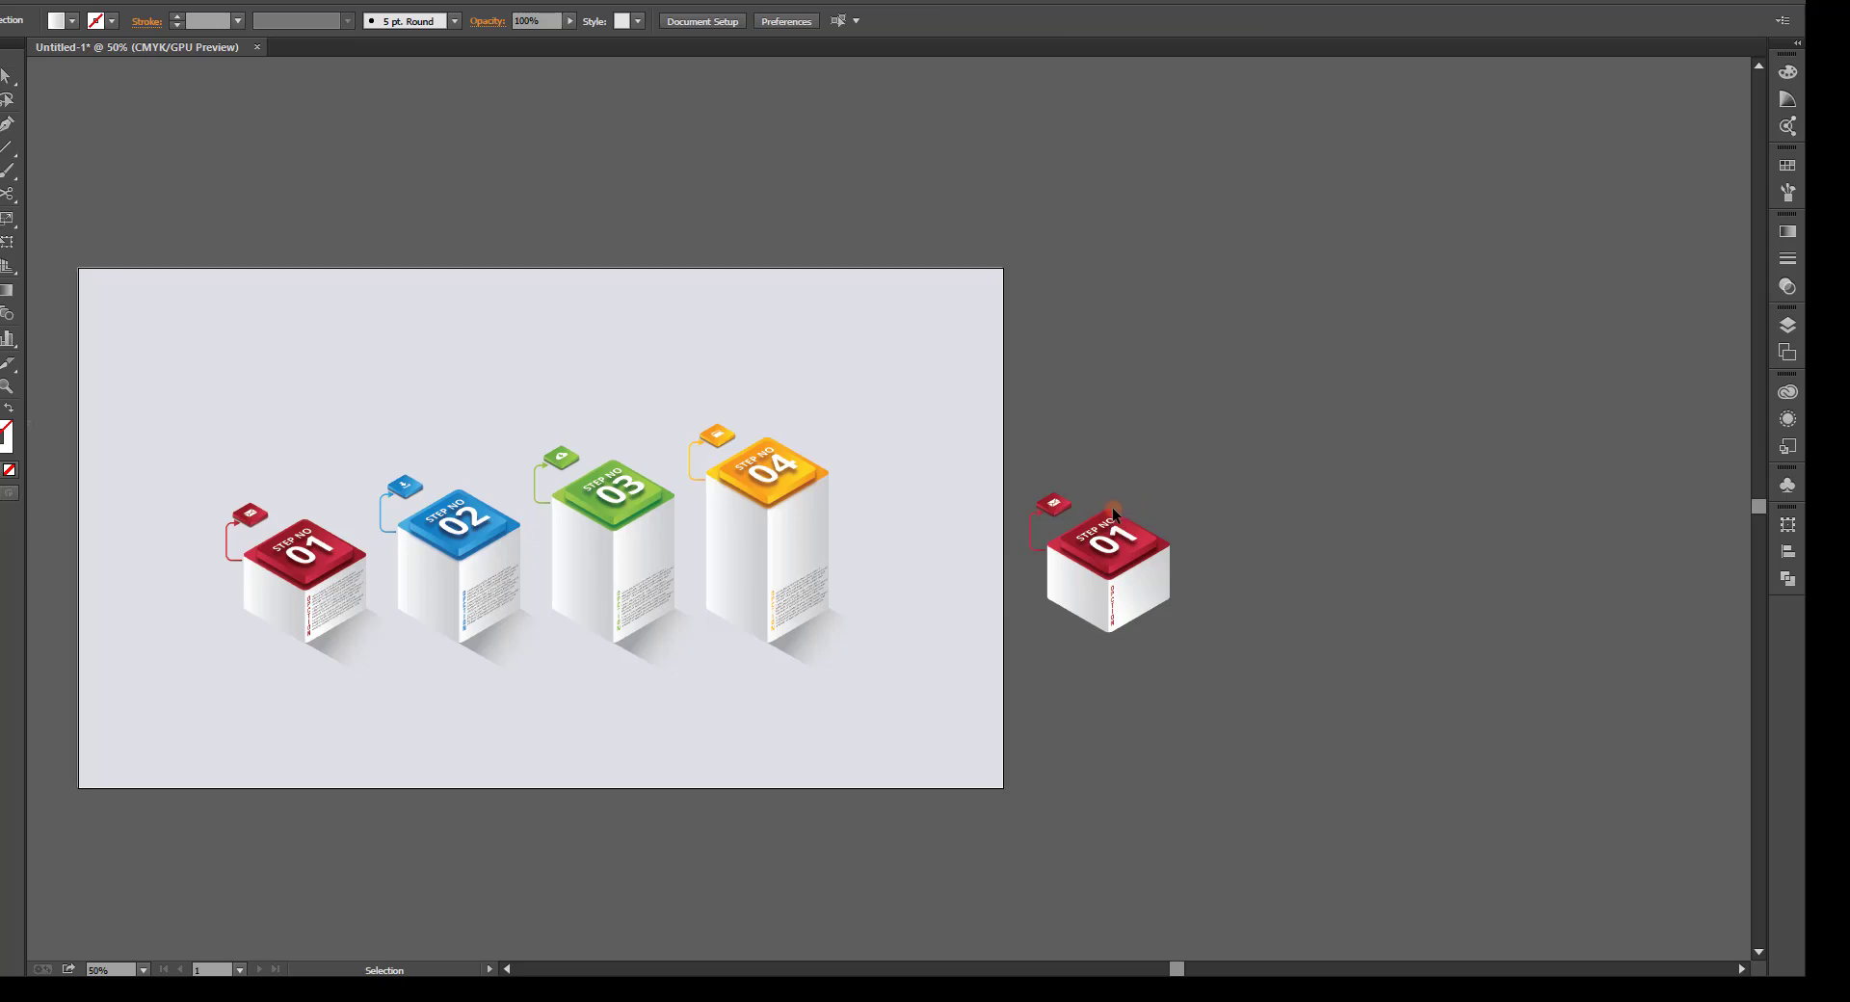
Pull the red top diamond out of the copied box and move it near box 01.
{"action": "left_click_drag", "start_coordinate": [1113, 515], "coordinate": [795, 753]}
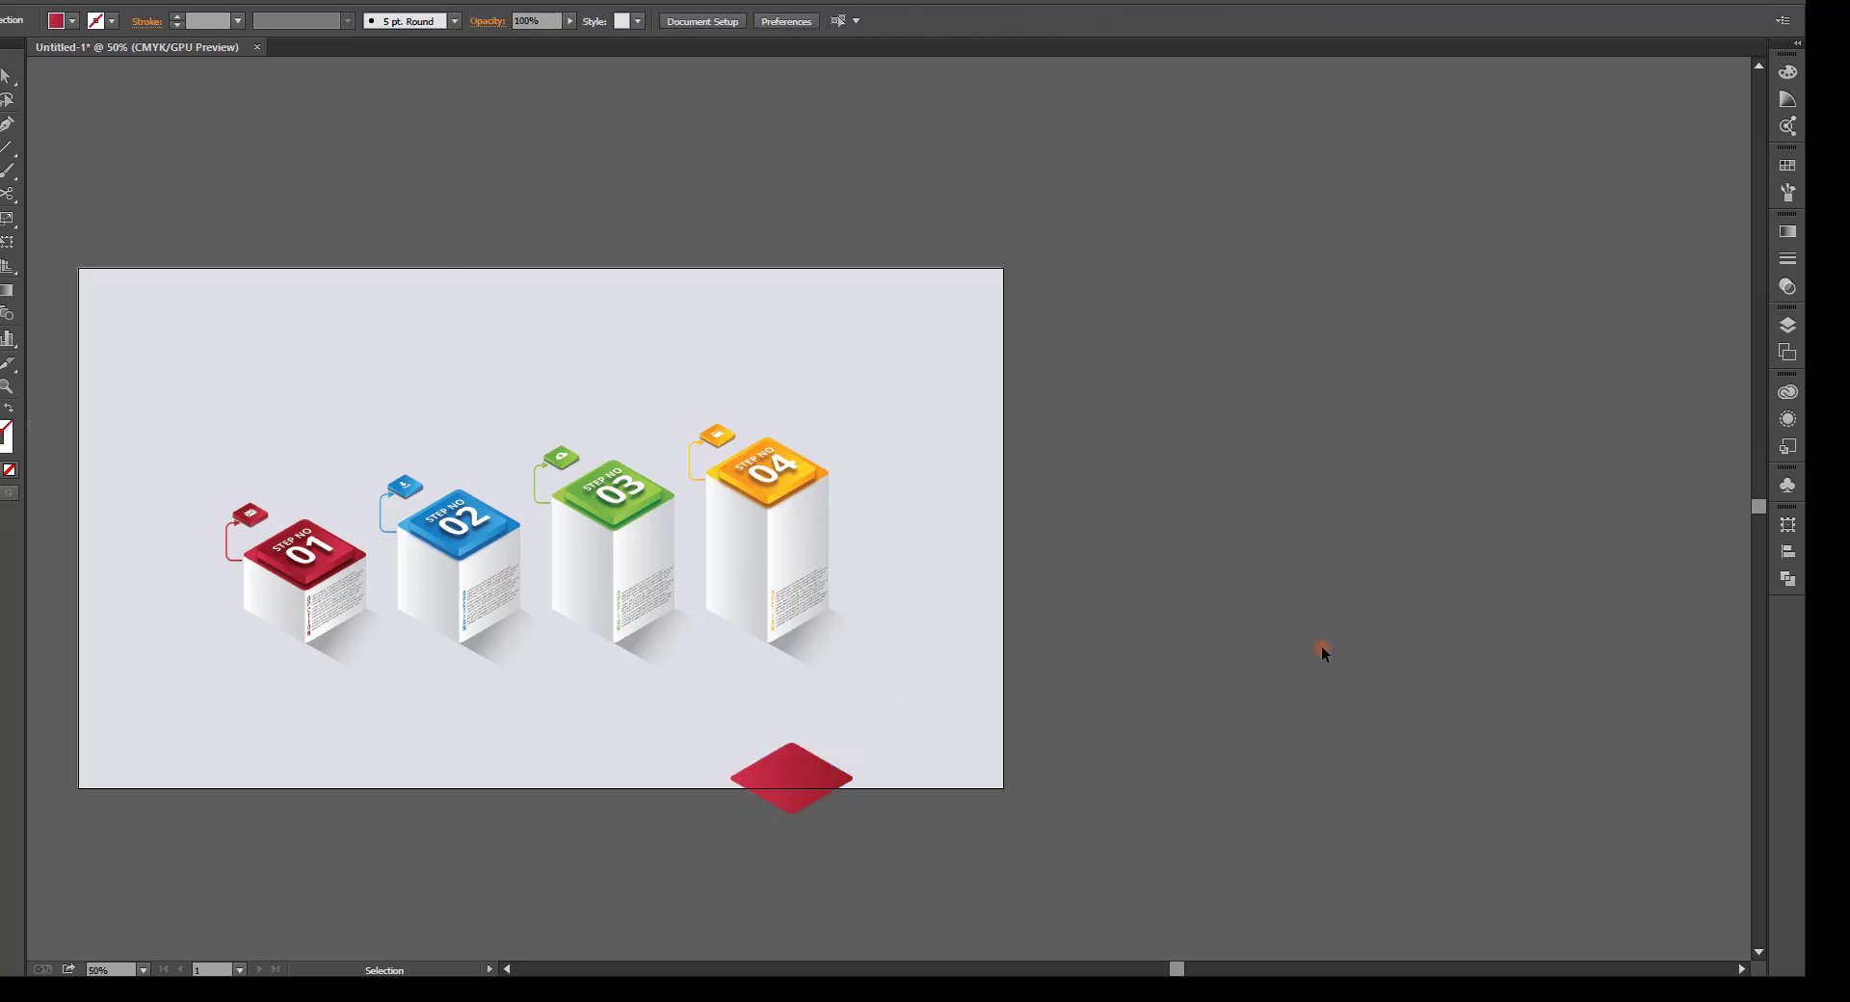
{"action": "left_click_drag", "start_coordinate": [1156, 730], "coordinate": [1702, 719]}
{"action": "left_click_drag", "start_coordinate": [1339, 769], "coordinate": [785, 708]}
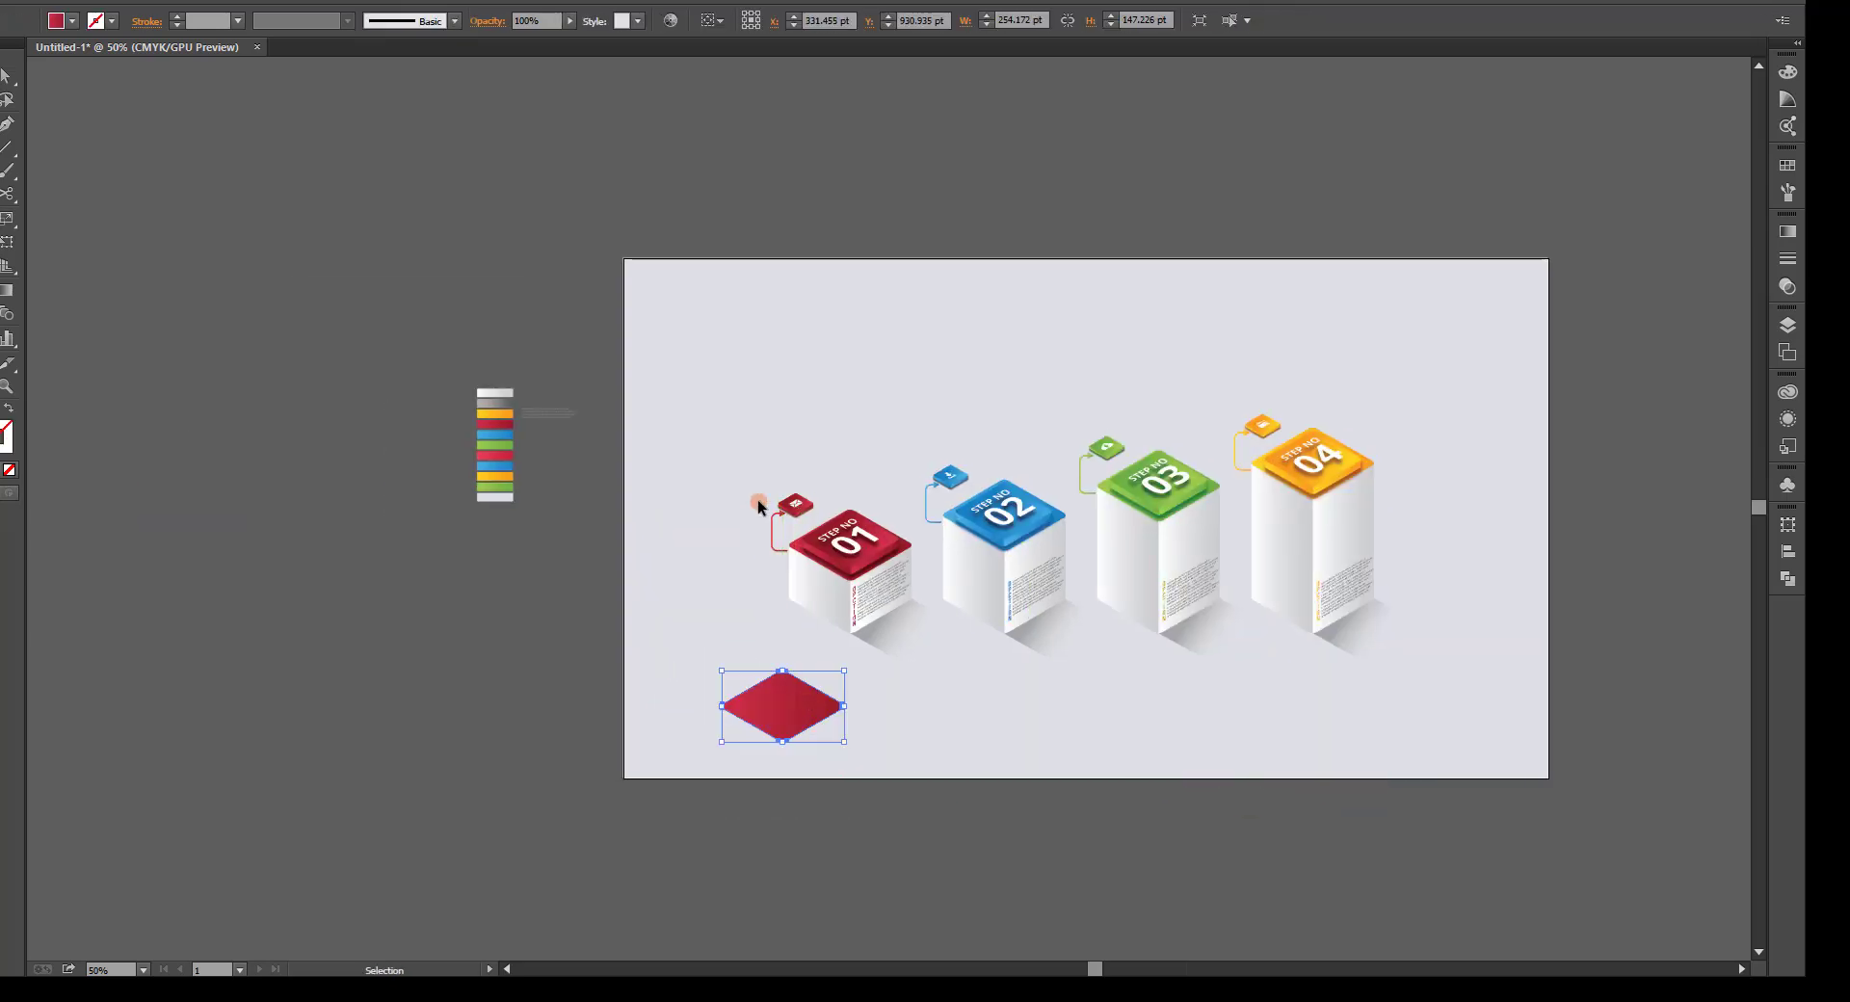
Select the four boxes and bring them to the front.
{"action": "left_click_drag", "start_coordinate": [733, 406], "coordinate": [1518, 621]}
{"action": "right_click", "coordinate": [1228, 566]}
{"action": "left_click", "coordinate": [983, 659]}
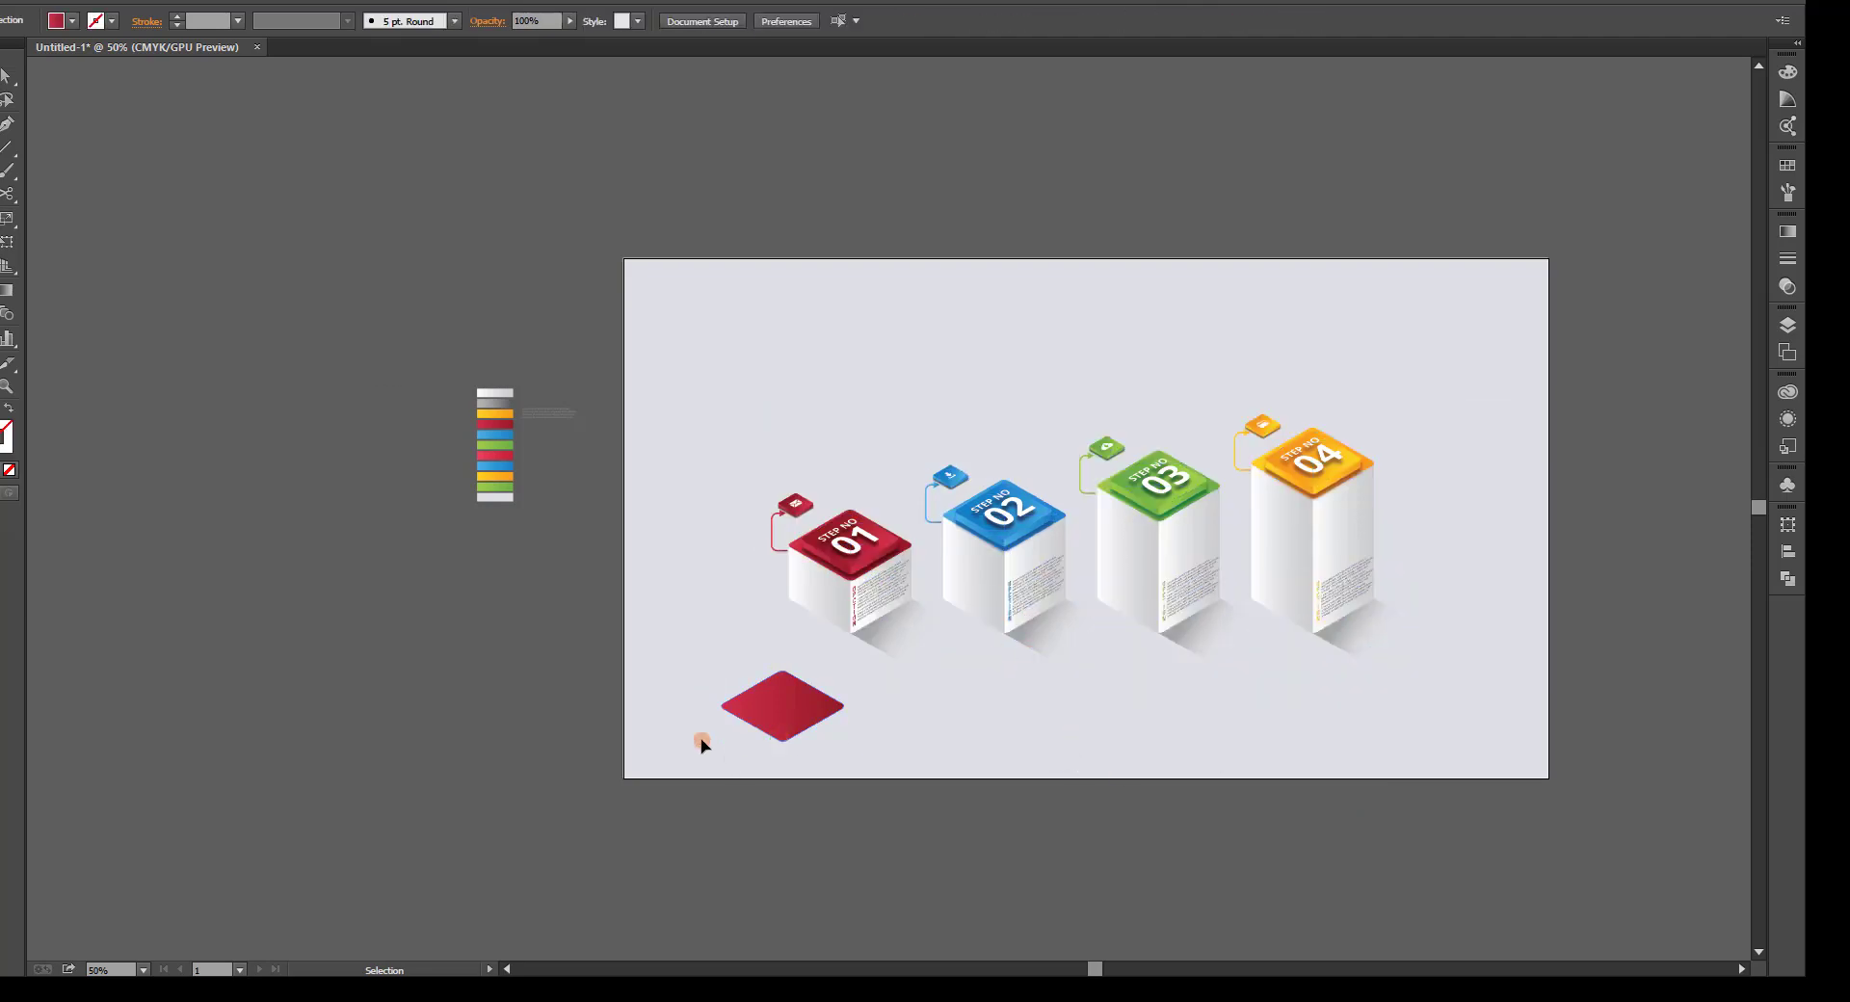
{"action": "key", "text": "ctrl+z"}
{"action": "key", "text": "a"}
{"action": "left_click_drag", "start_coordinate": [711, 393], "coordinate": [1538, 747]}
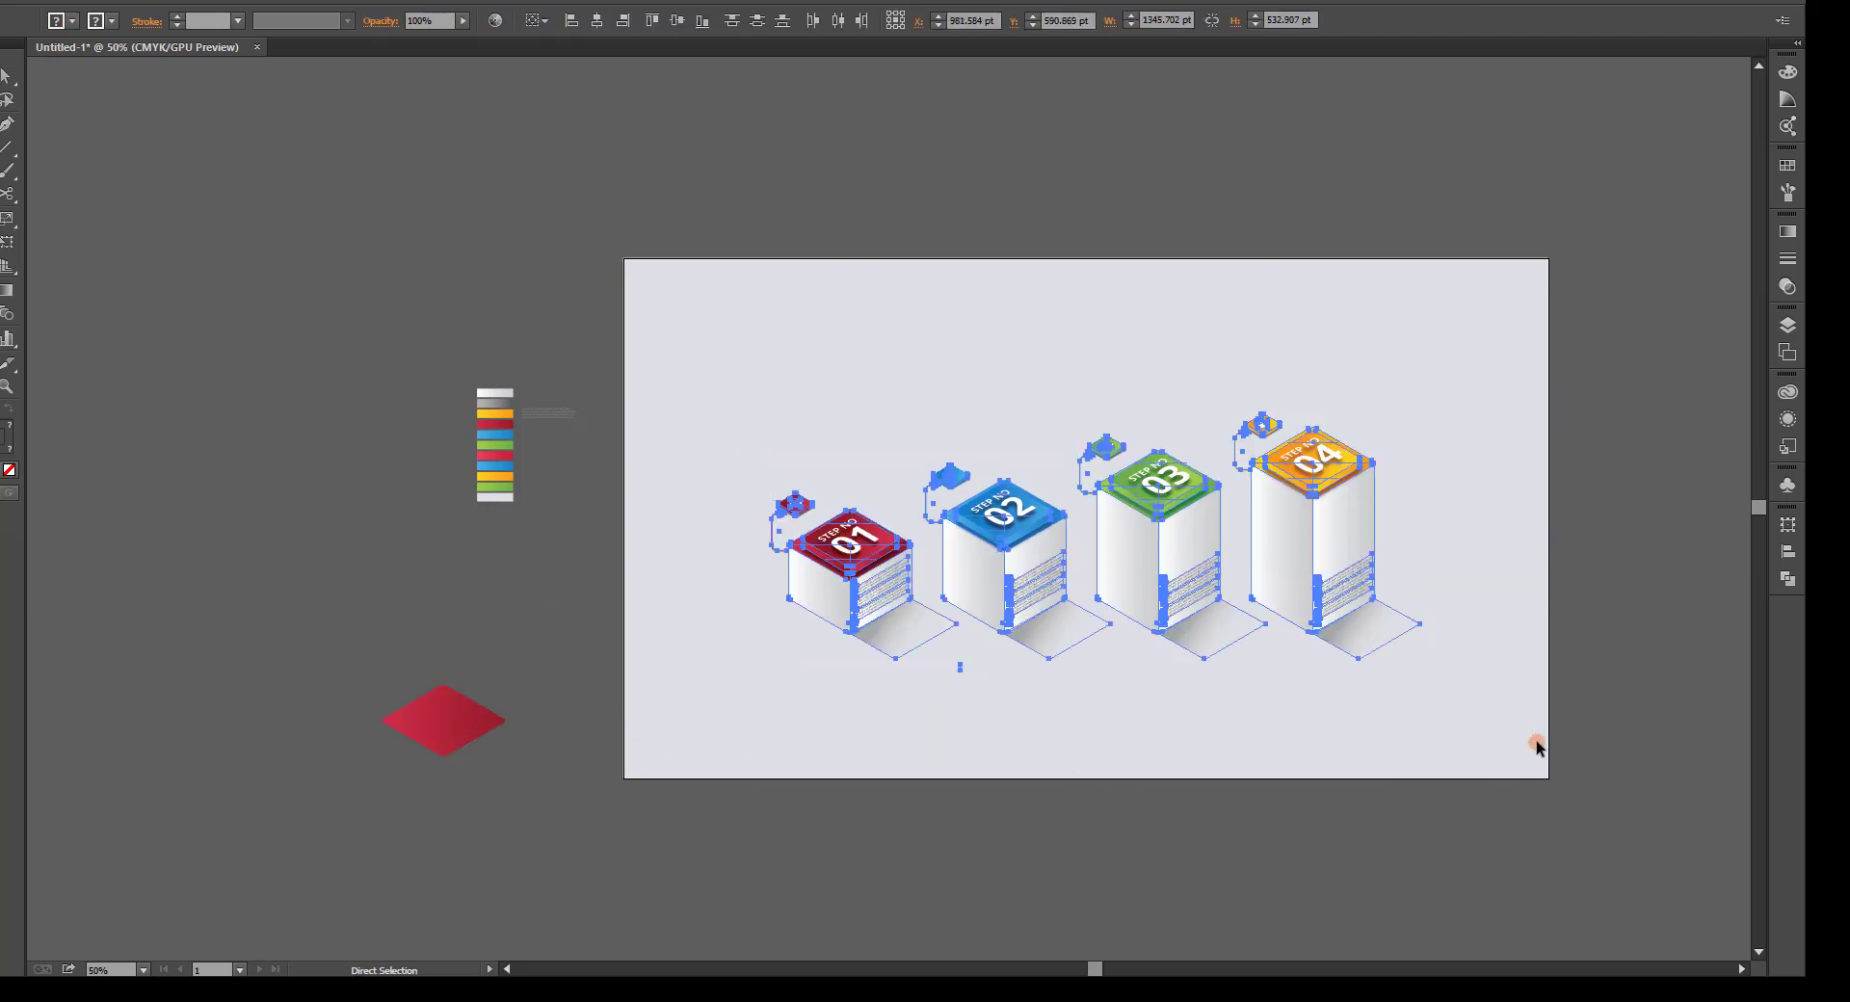
{"action": "key", "text": "v"}
{"action": "right_click", "coordinate": [1254, 644]}
{"action": "left_click", "coordinate": [1551, 803]}
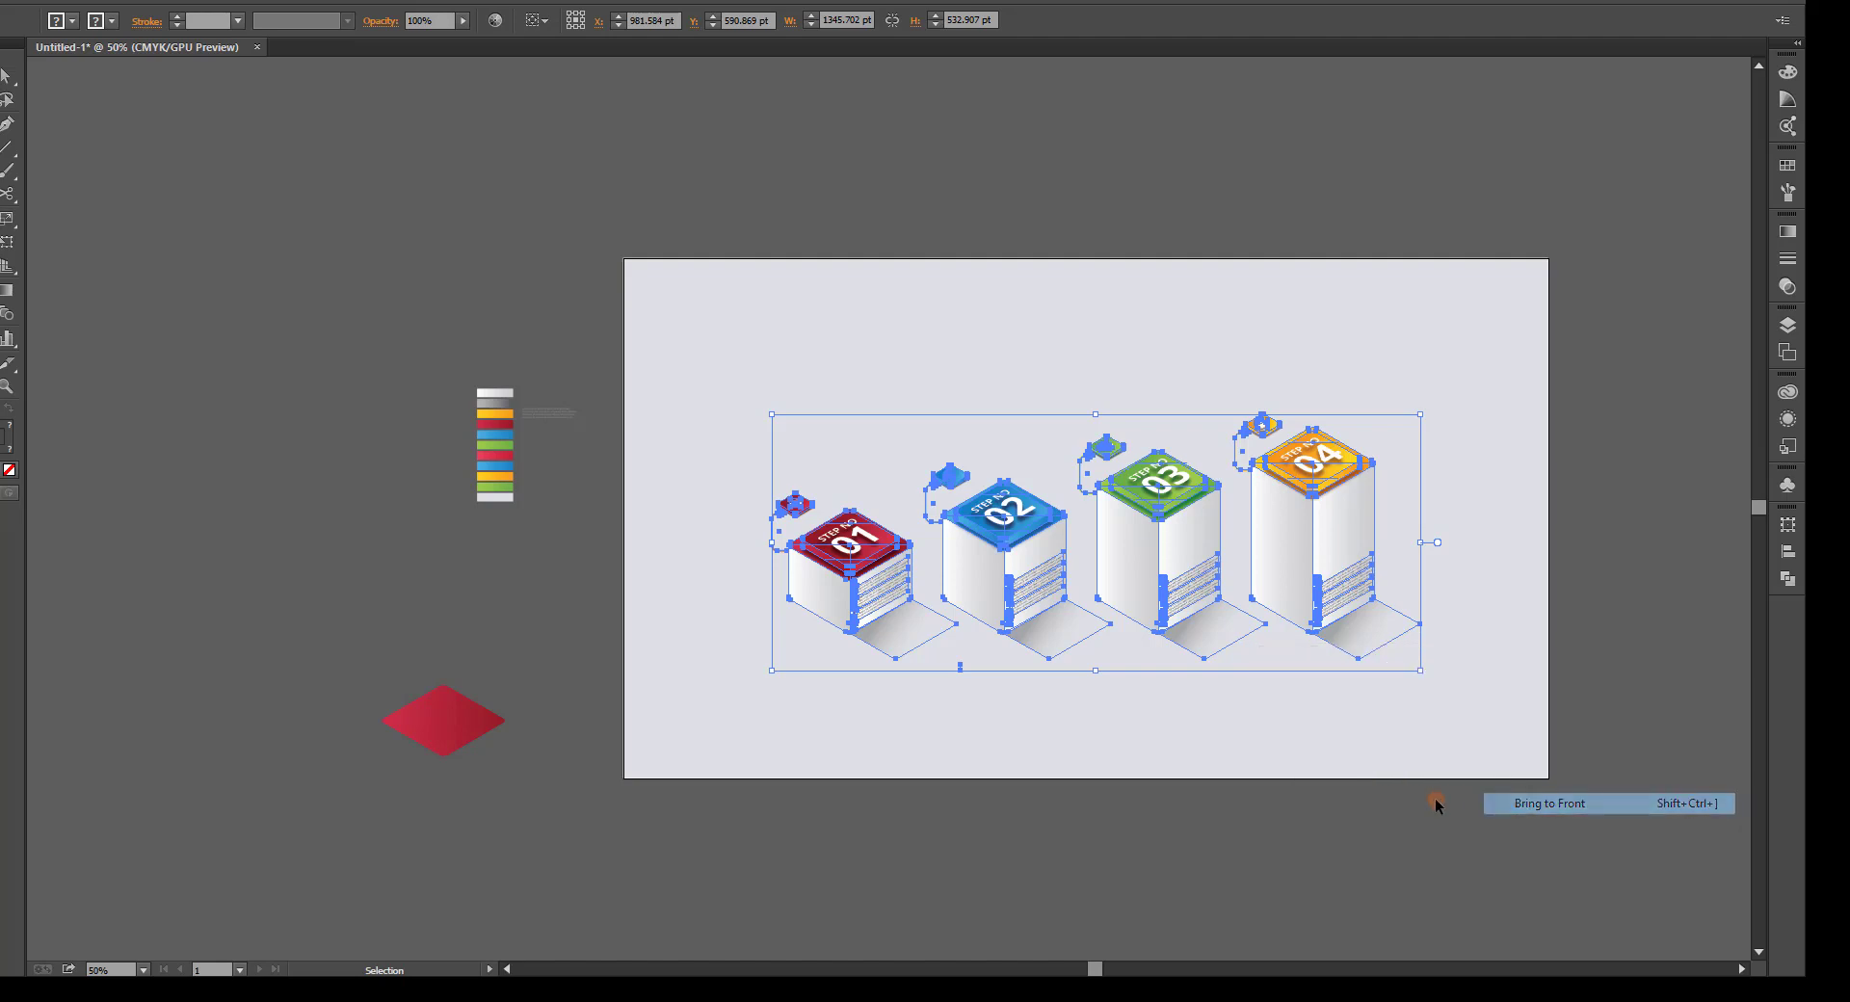
{"action": "left_click", "coordinate": [1436, 805]}
Select the red diamond and open the Effect menu.
{"action": "left_click", "coordinate": [464, 703]}
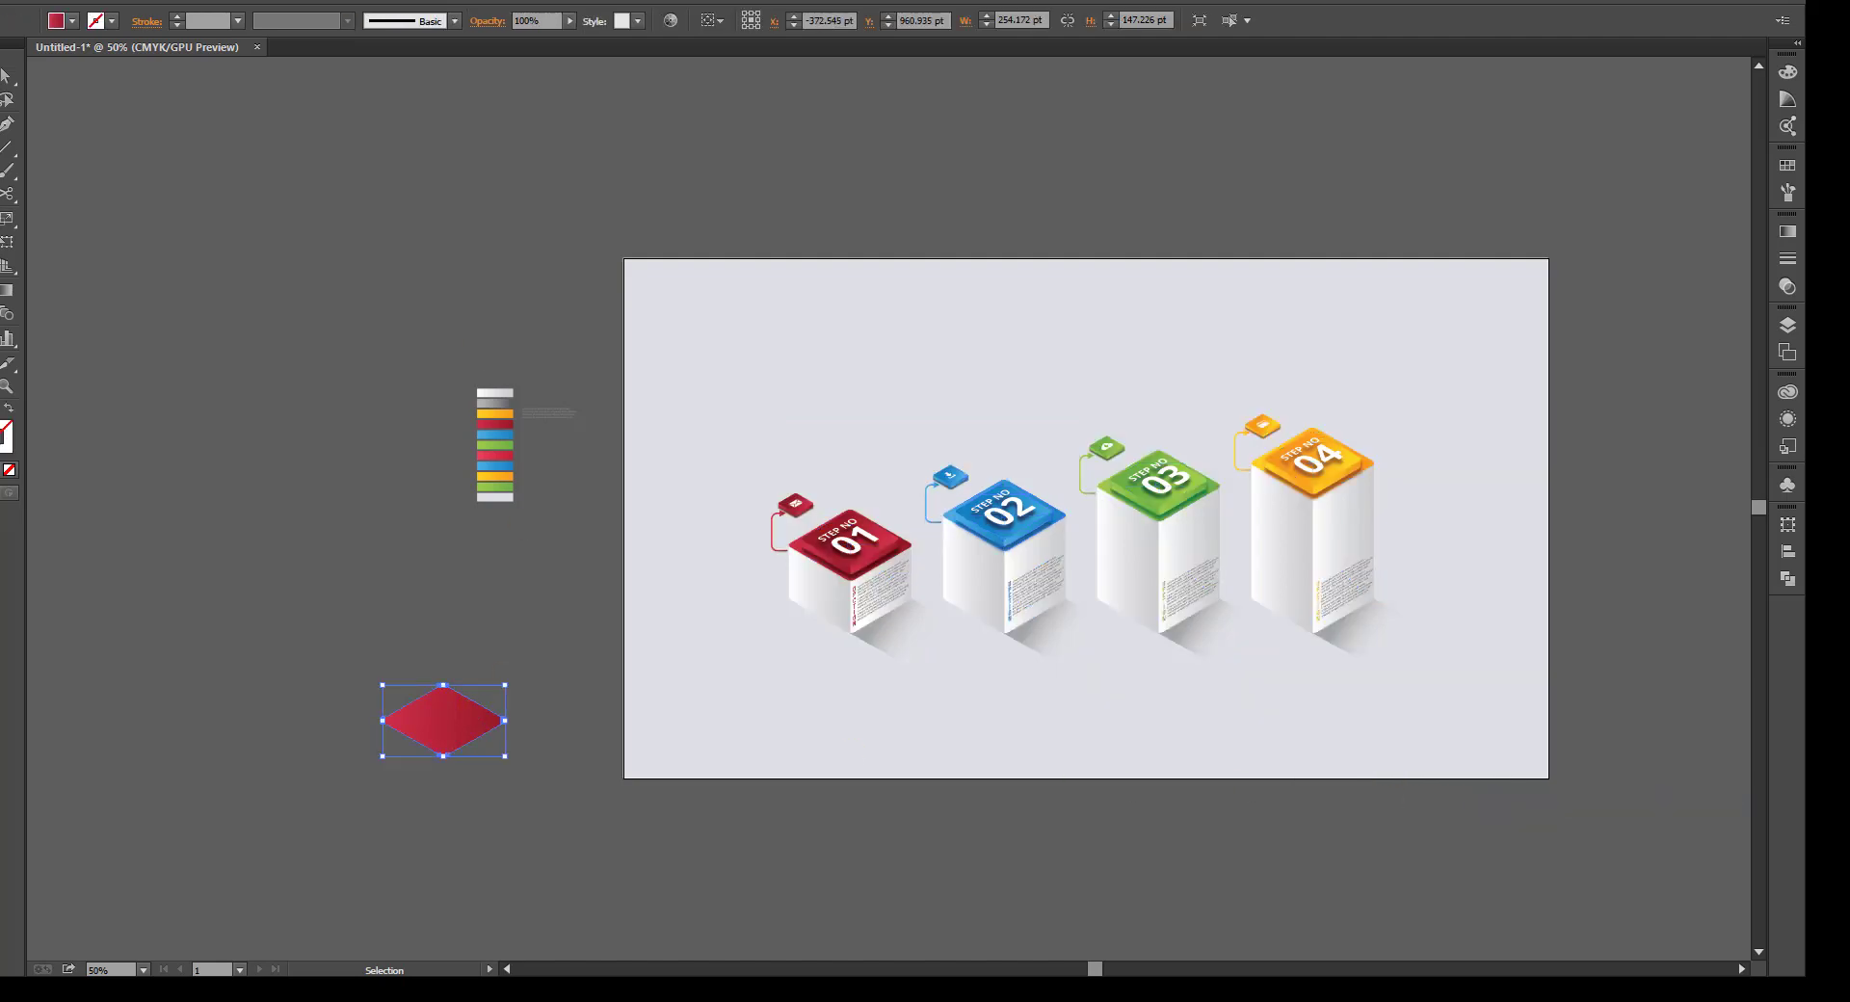
{"action": "left_click", "coordinate": [233, 8]}
{"action": "left_click", "coordinate": [302, 115]}
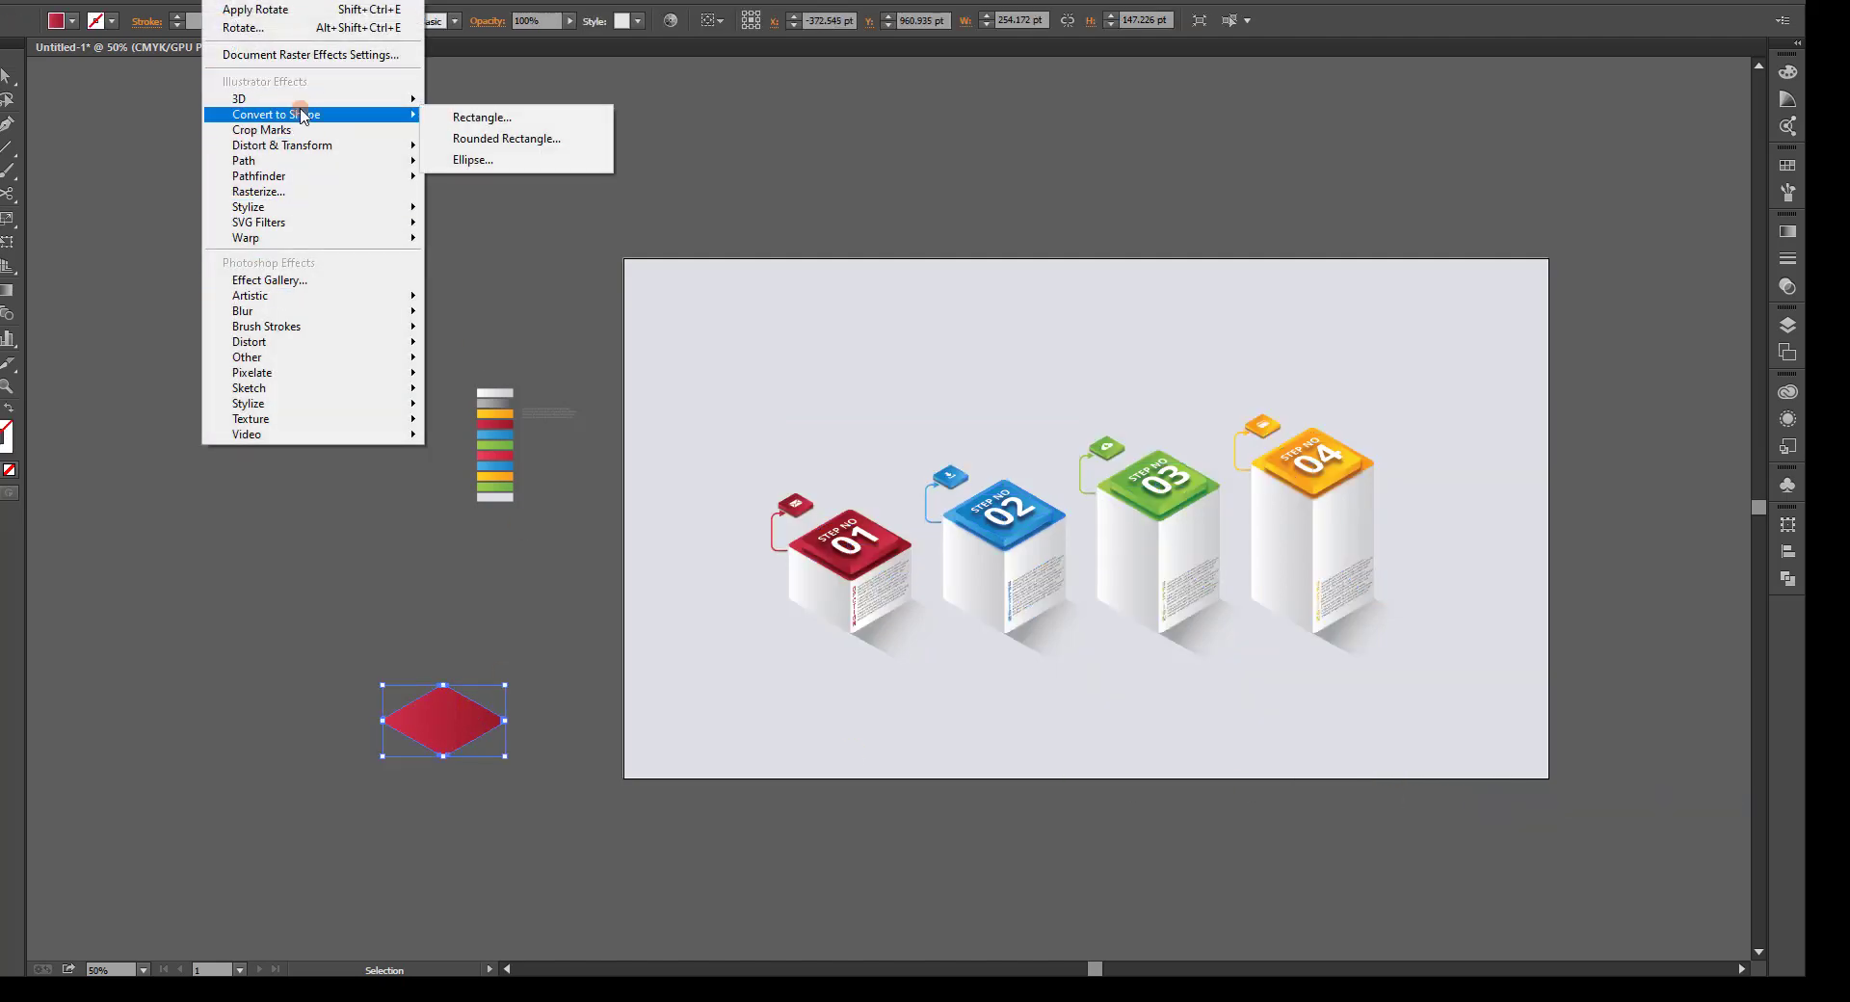
Apply a 71.9-pixel Gaussian Blur to the red diamond and move it beneath box 01.
{"action": "left_click", "coordinate": [316, 222]}
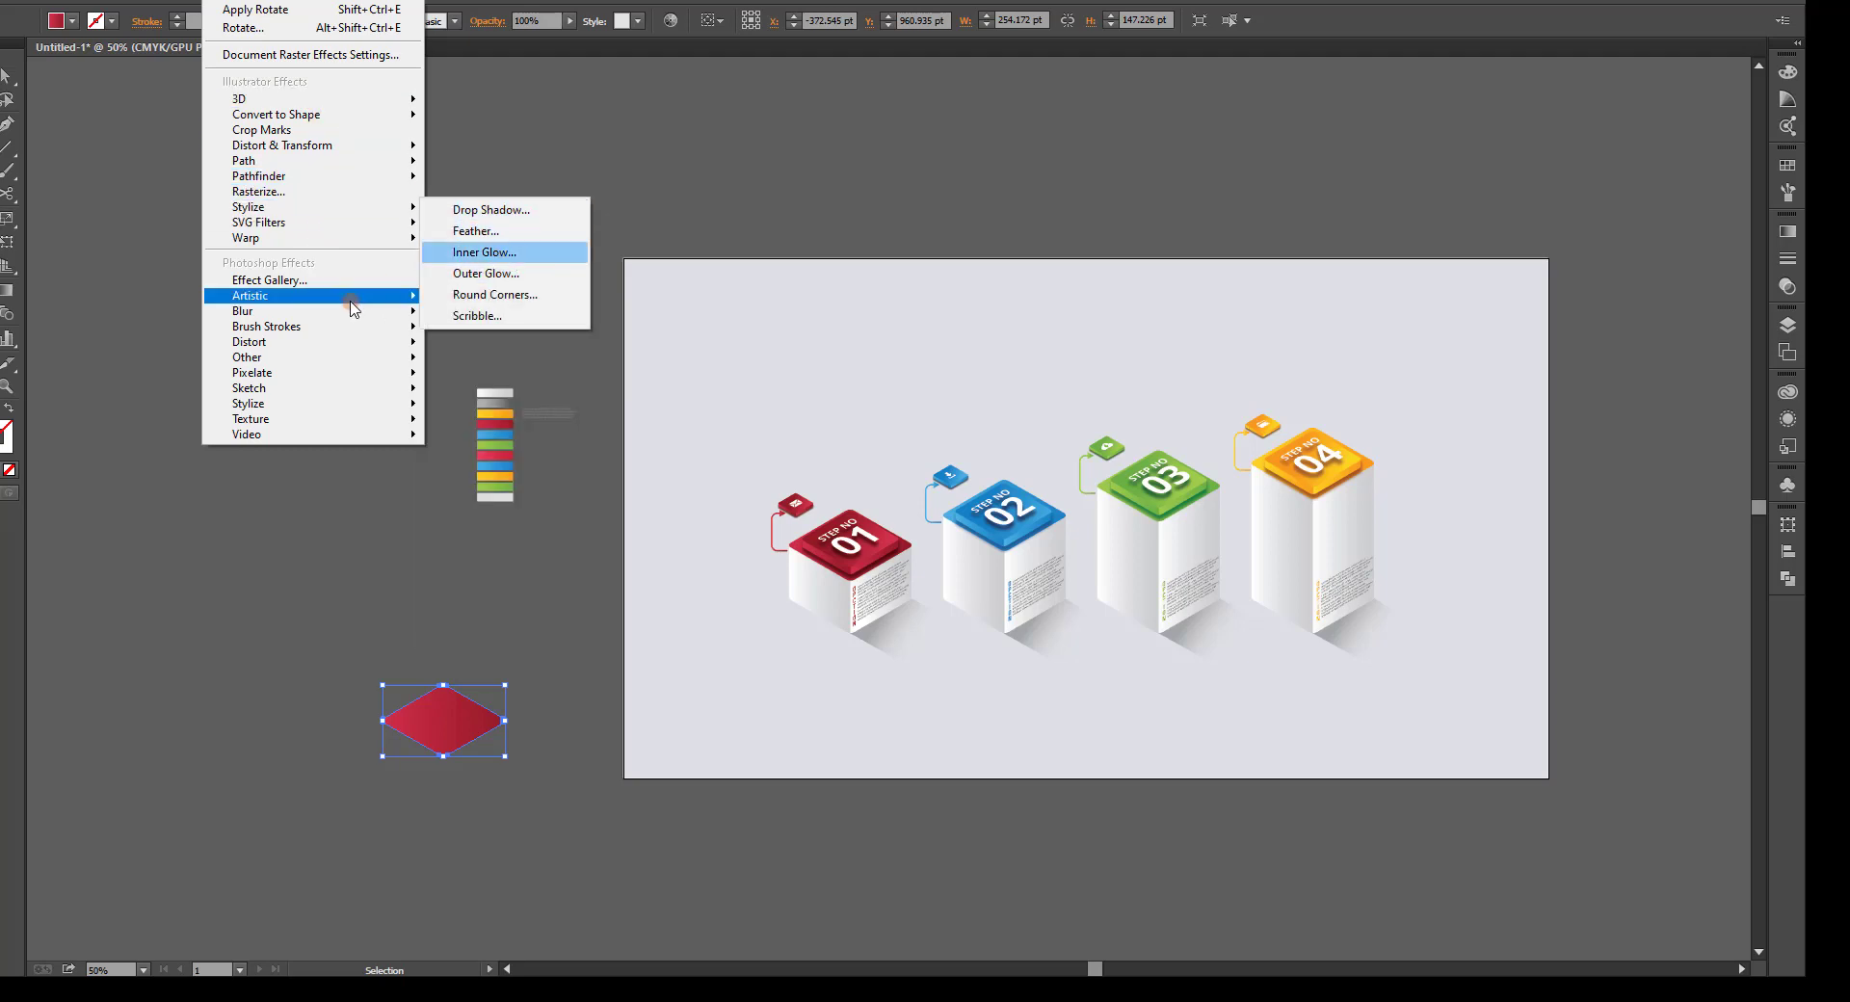
{"action": "left_click", "coordinate": [486, 309]}
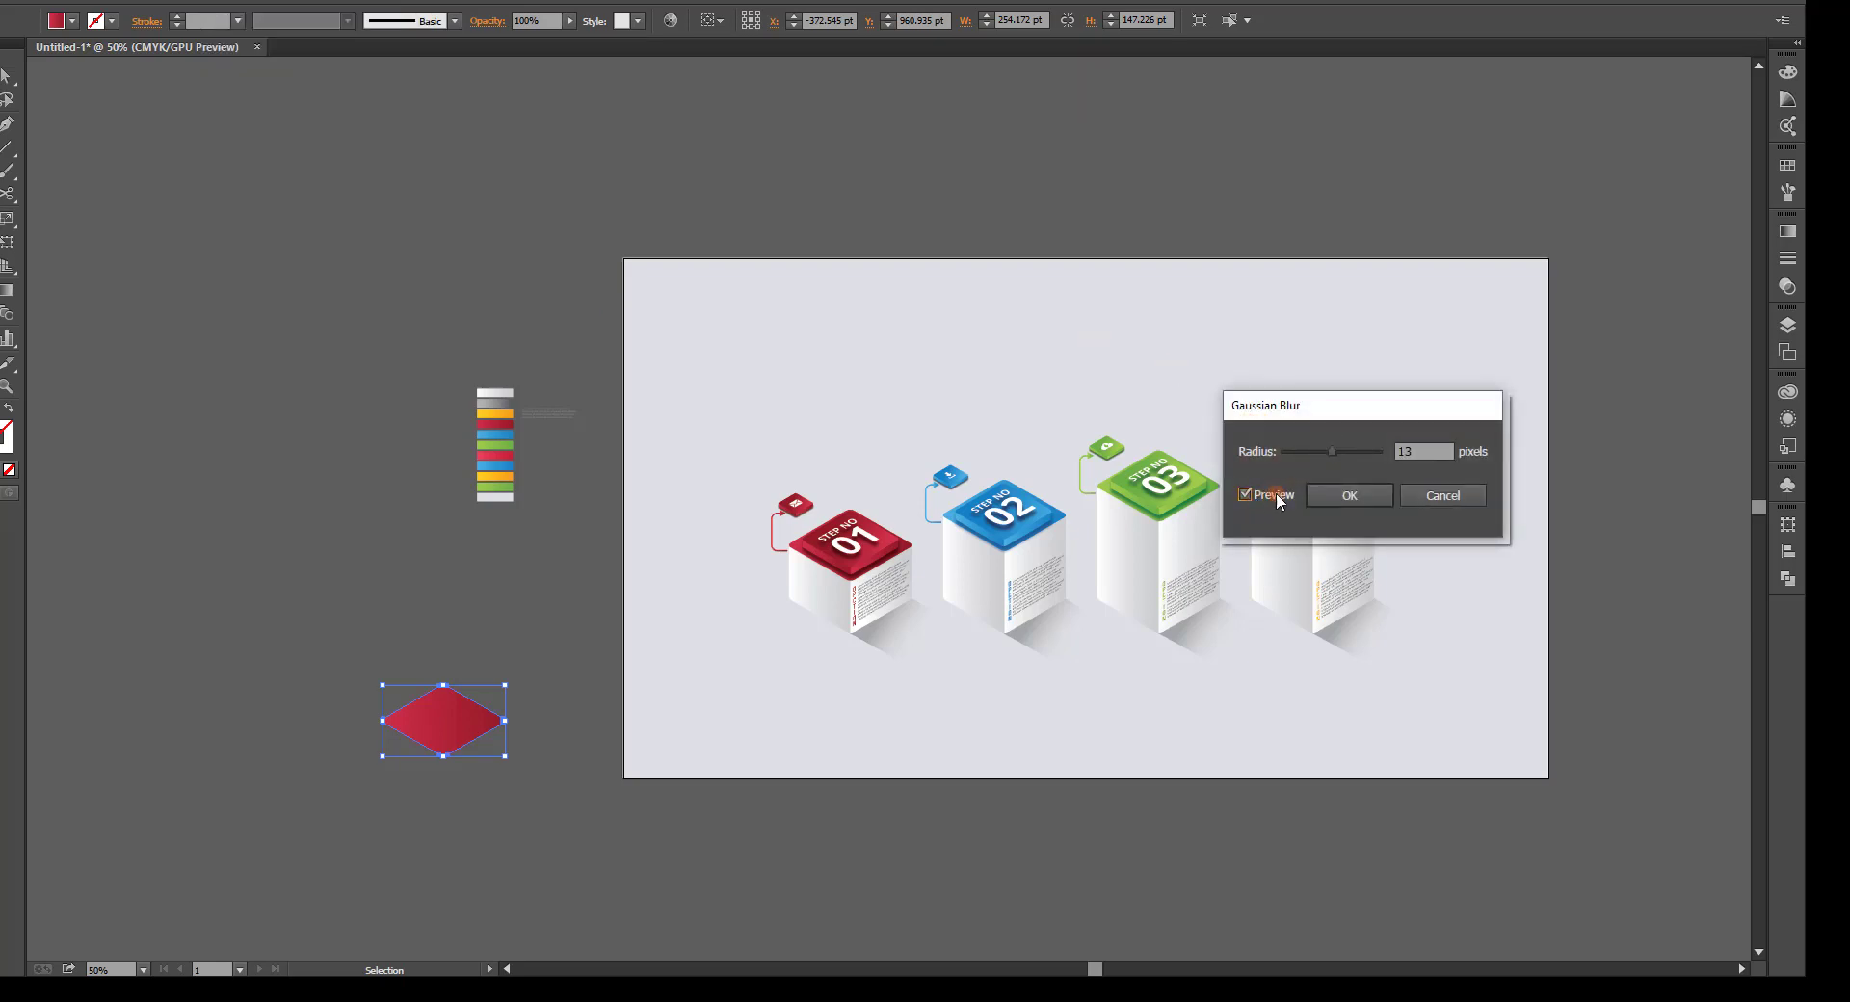
{"action": "left_click", "coordinate": [1348, 495]}
{"action": "mouse_move", "coordinate": [455, 732]}
{"action": "left_mouse_down"}
{"action": "mouse_move", "coordinate": [830, 690]}
{"action": "mouse_move", "coordinate": [867, 617]}
{"action": "left_mouse_up"}
{"action": "left_click", "coordinate": [689, 766]}
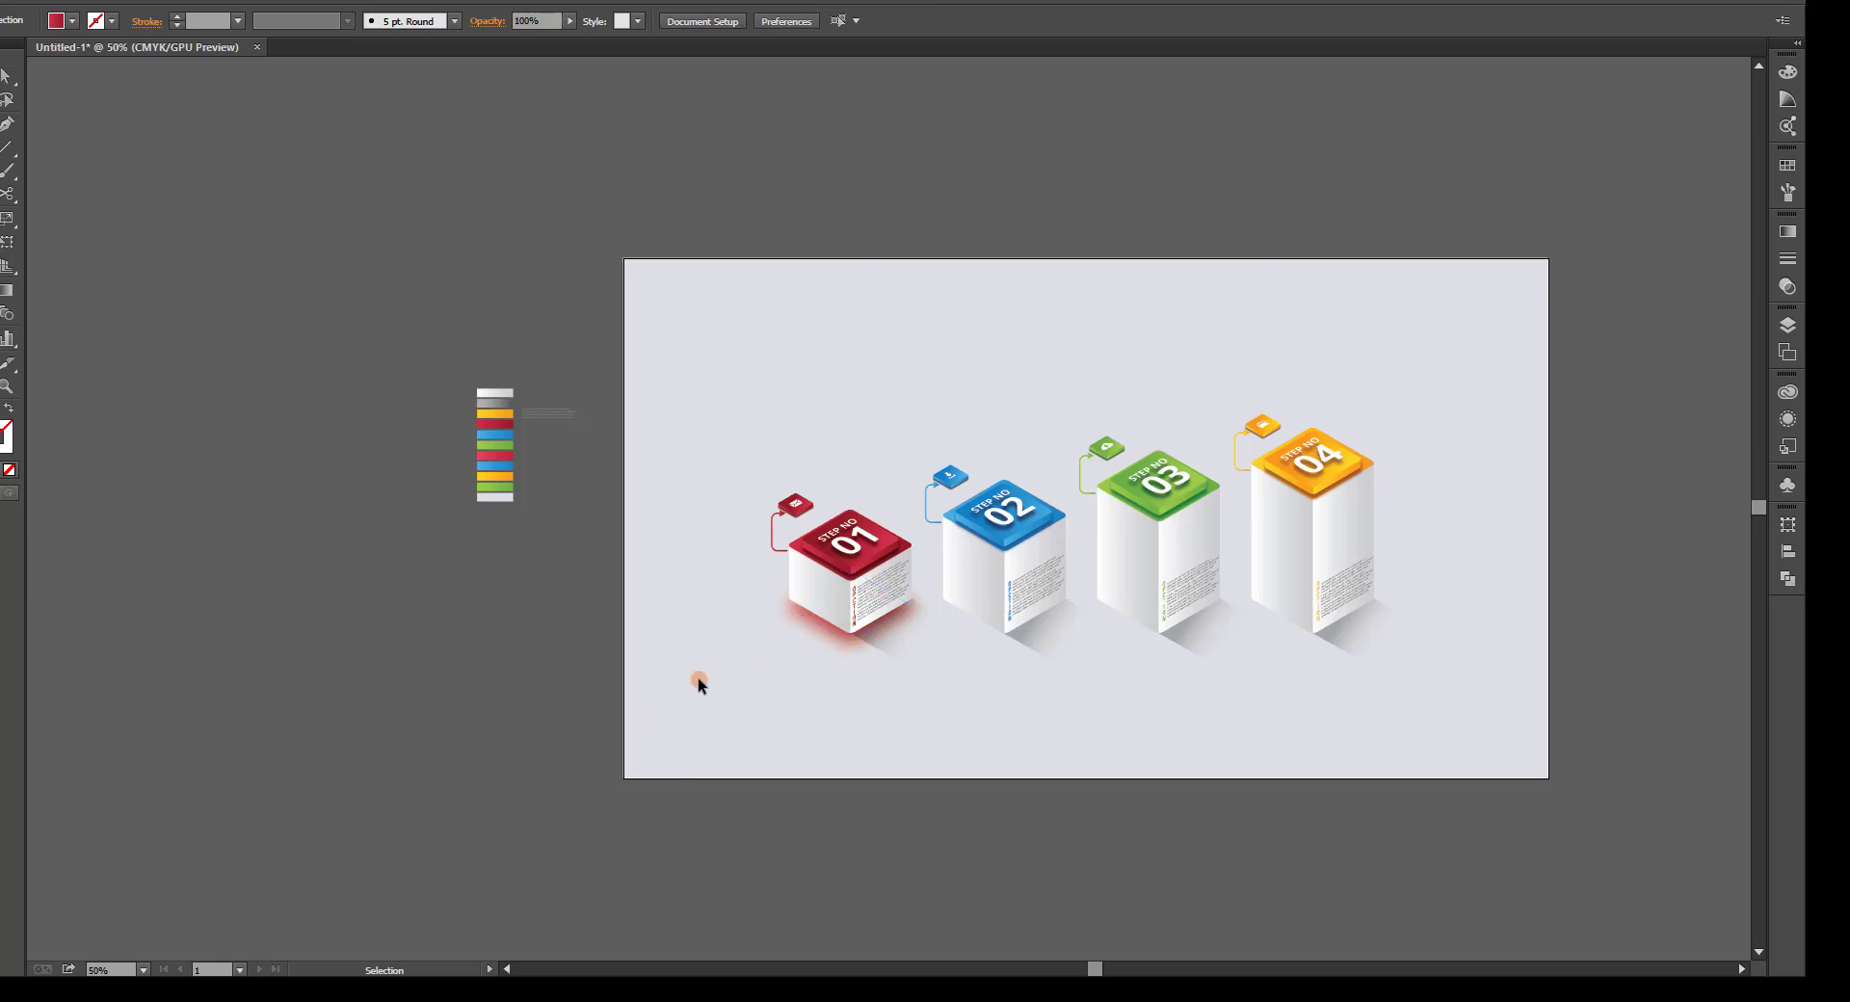
Duplicate the red glow beneath boxes 02, 03 and 04.
{"action": "left_click_drag", "start_coordinate": [830, 650], "coordinate": [982, 646]}
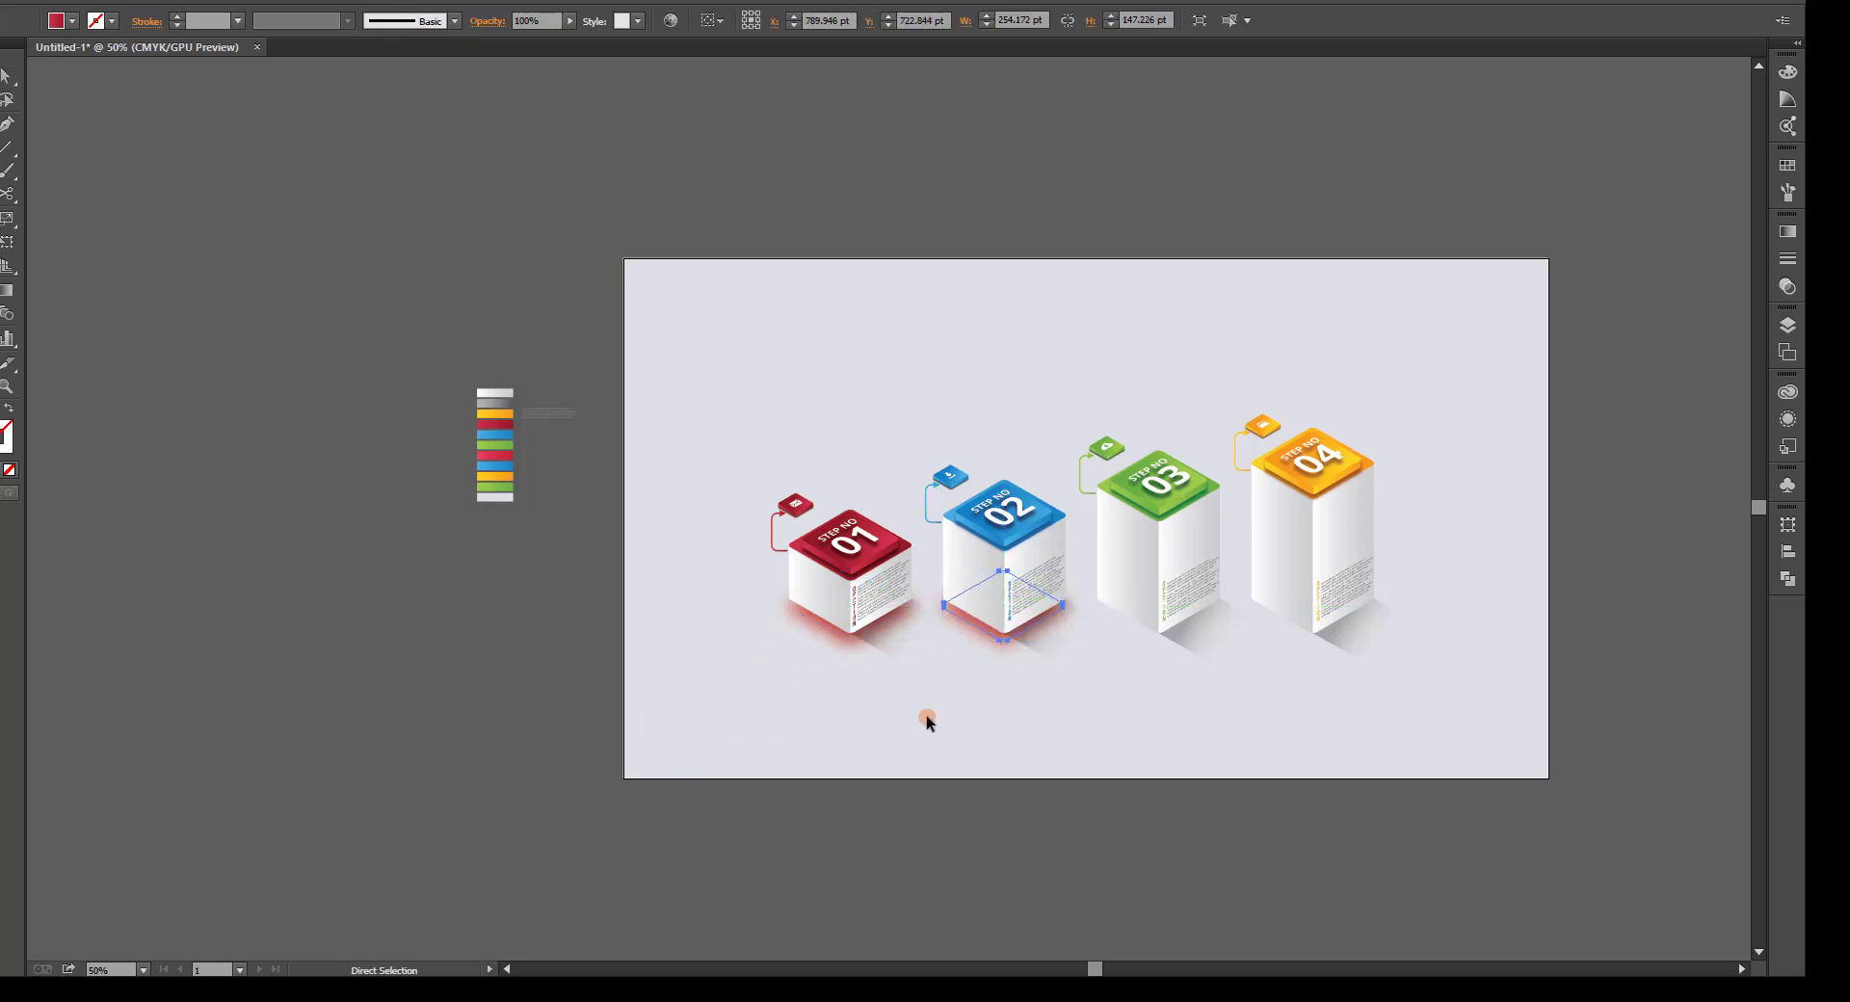
{"action": "key", "text": "ctrl+d"}
{"action": "key", "text": "ctrl+d"}
{"action": "left_click", "coordinate": [1148, 728]}
Recolour box 02's glow blue to match its top using the Eyedropper.
{"action": "left_click", "coordinate": [979, 634]}
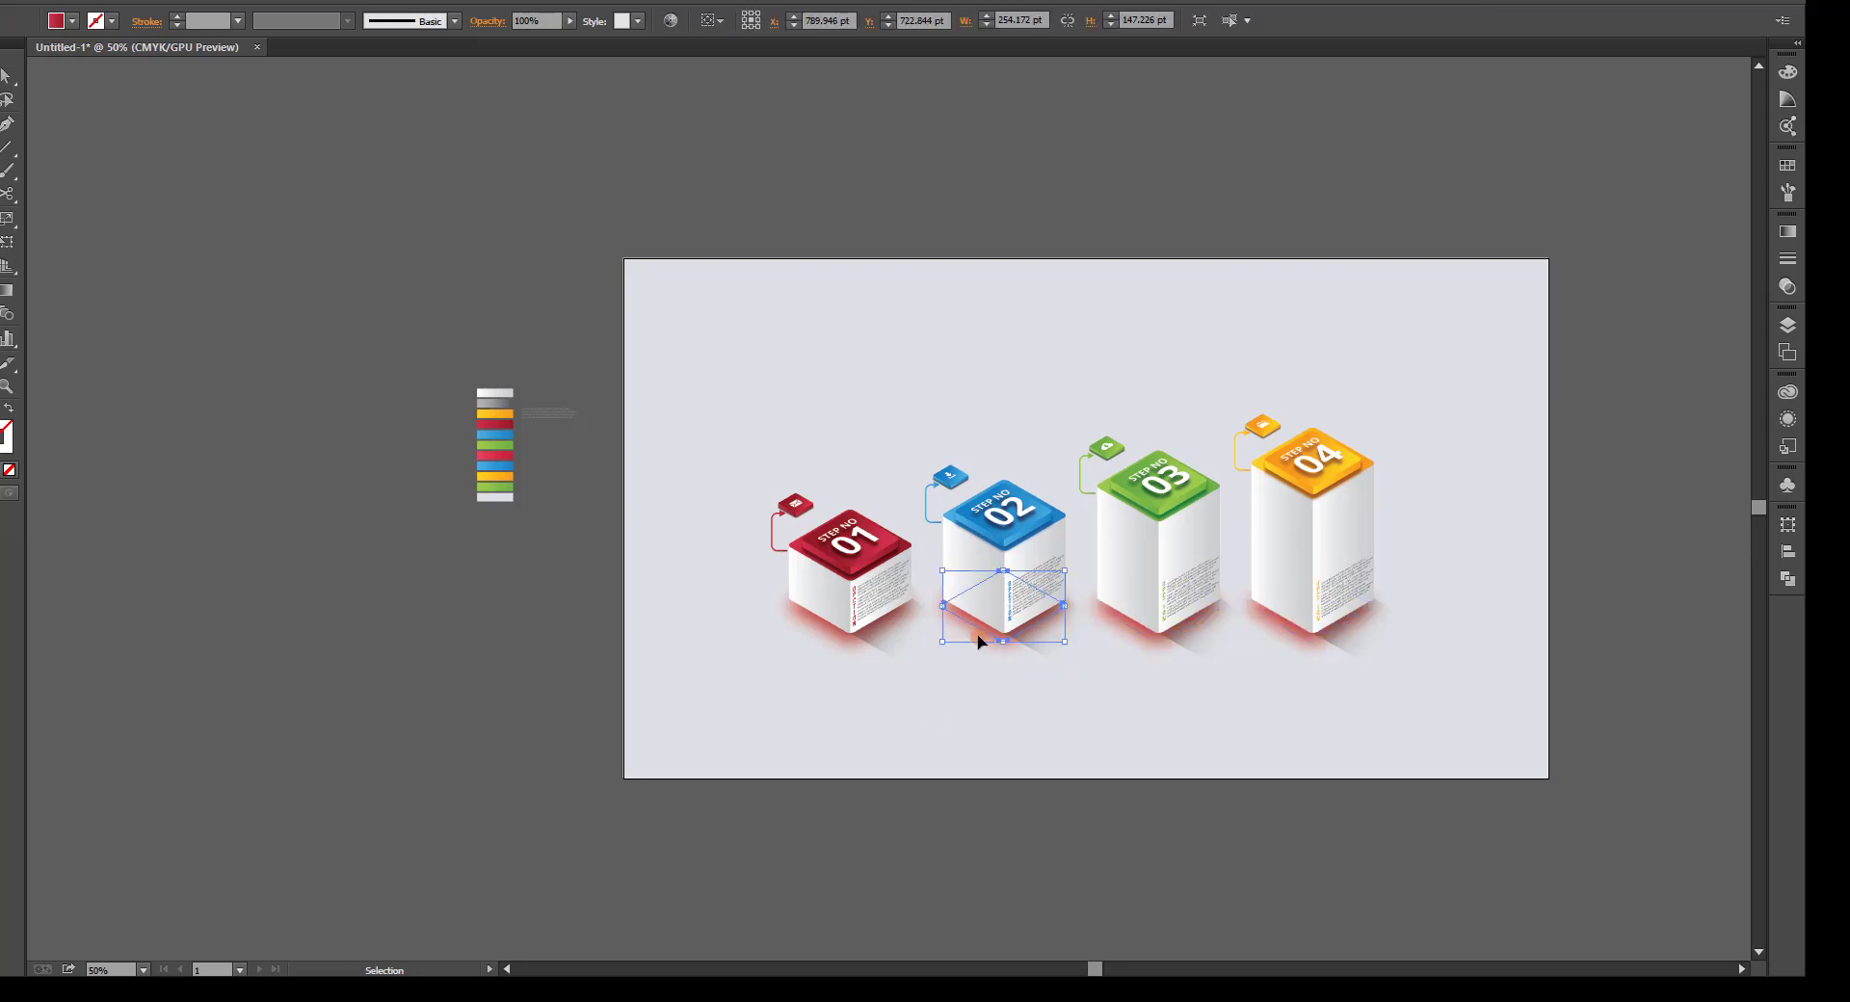
{"action": "key", "text": "i"}
{"action": "left_click", "coordinate": [1047, 501]}
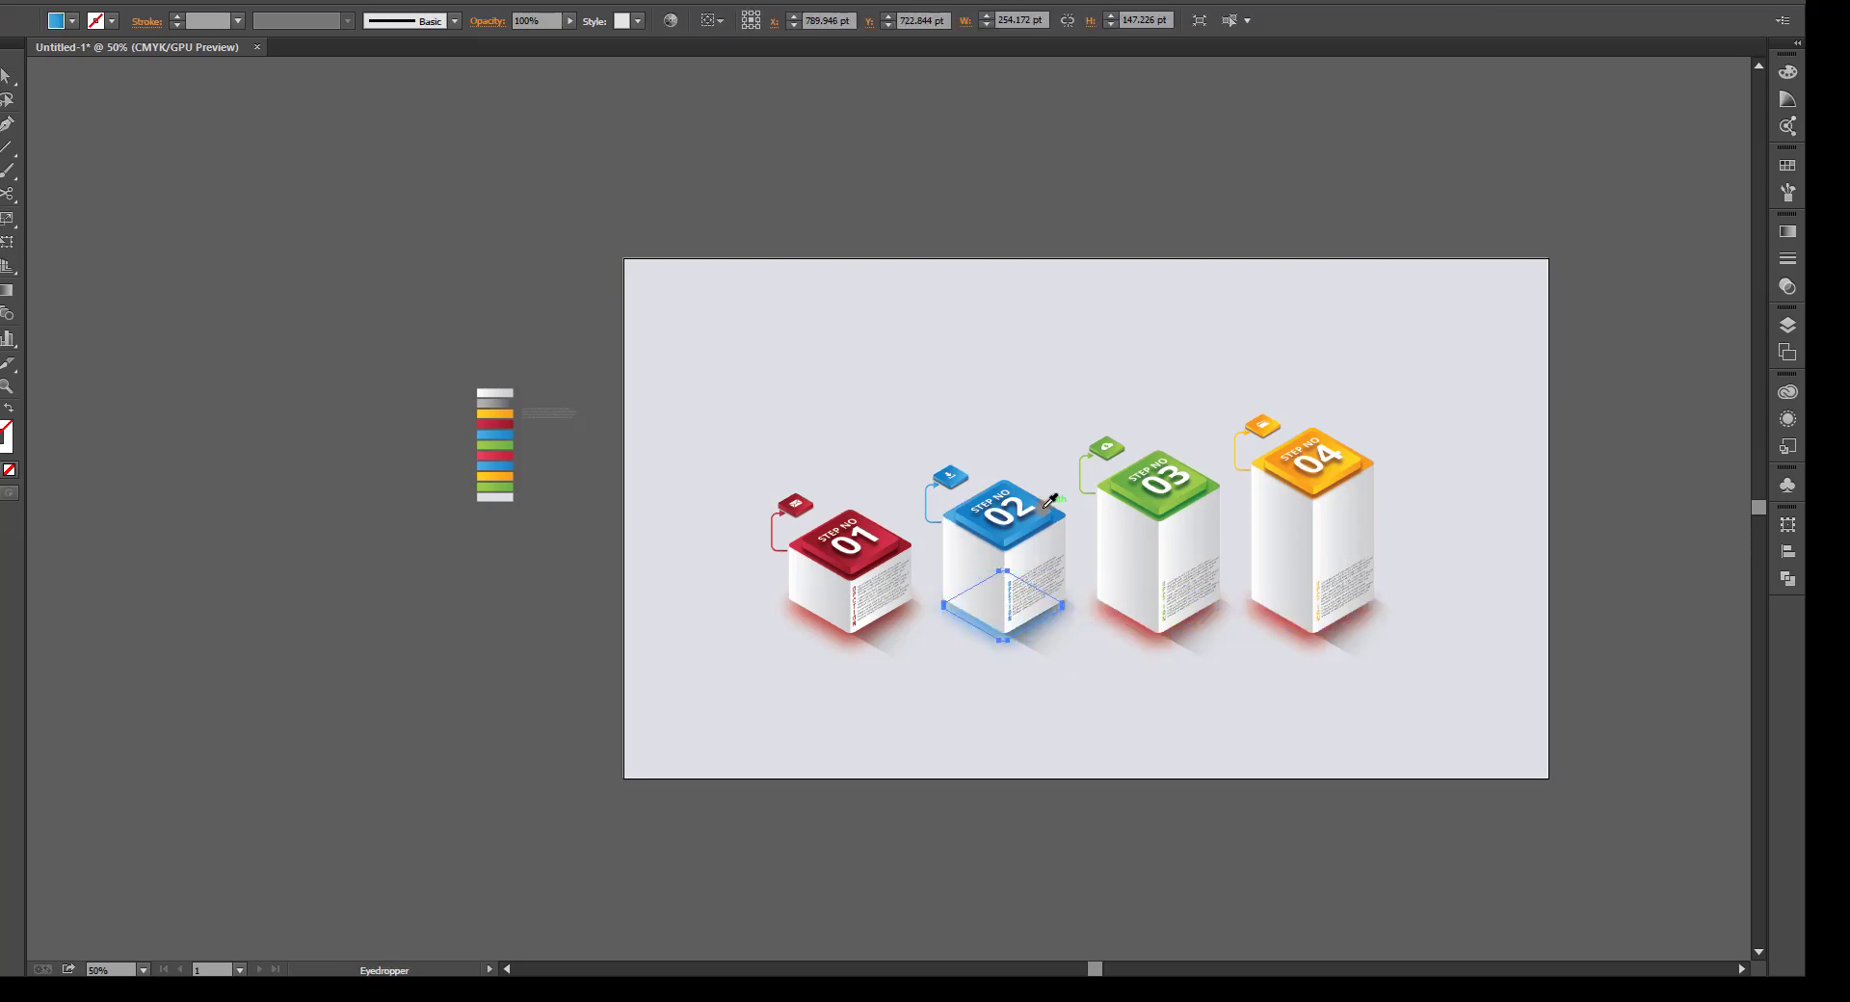
{"action": "key", "text": "v"}
{"action": "key", "text": "ctrl+a"}
Recolour box 03's glow green and box 04's glow orange from their tops, then fit the artboard in view.
{"action": "left_click", "coordinate": [1136, 648]}
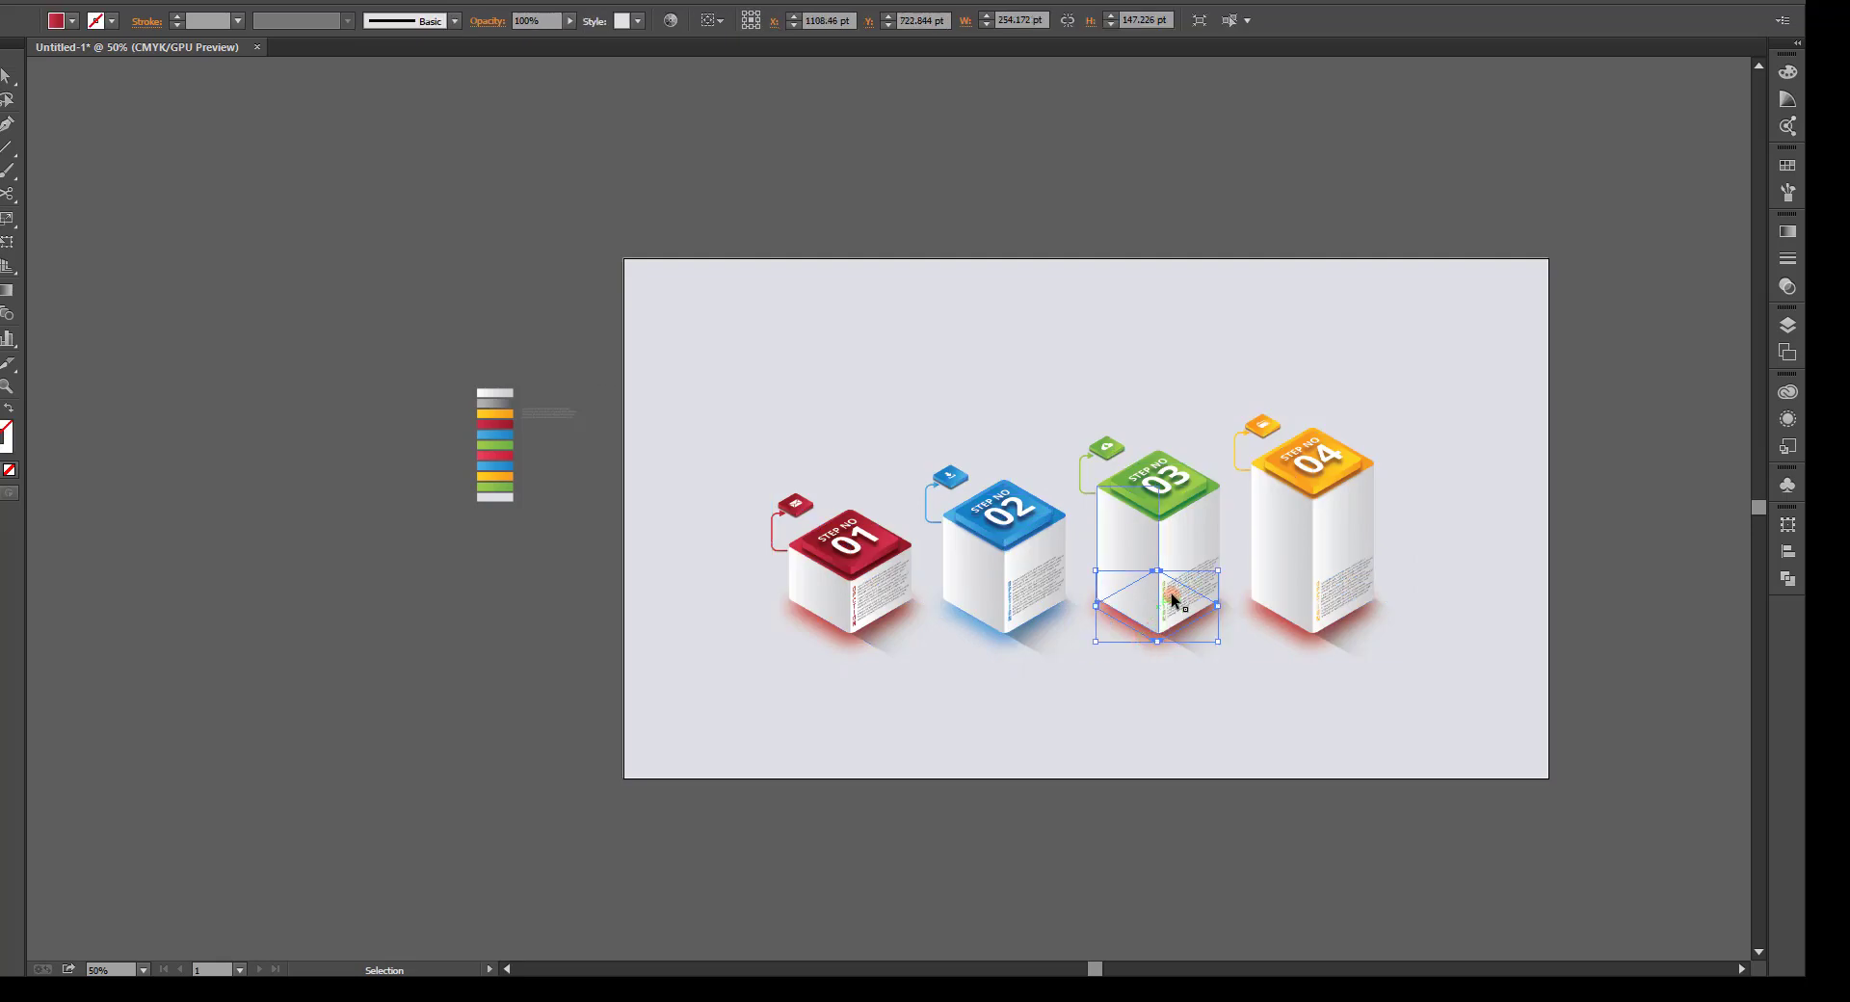
{"action": "key", "text": "i"}
{"action": "key", "text": "v"}
{"action": "left_click", "coordinate": [1282, 633]}
{"action": "key", "text": "i"}
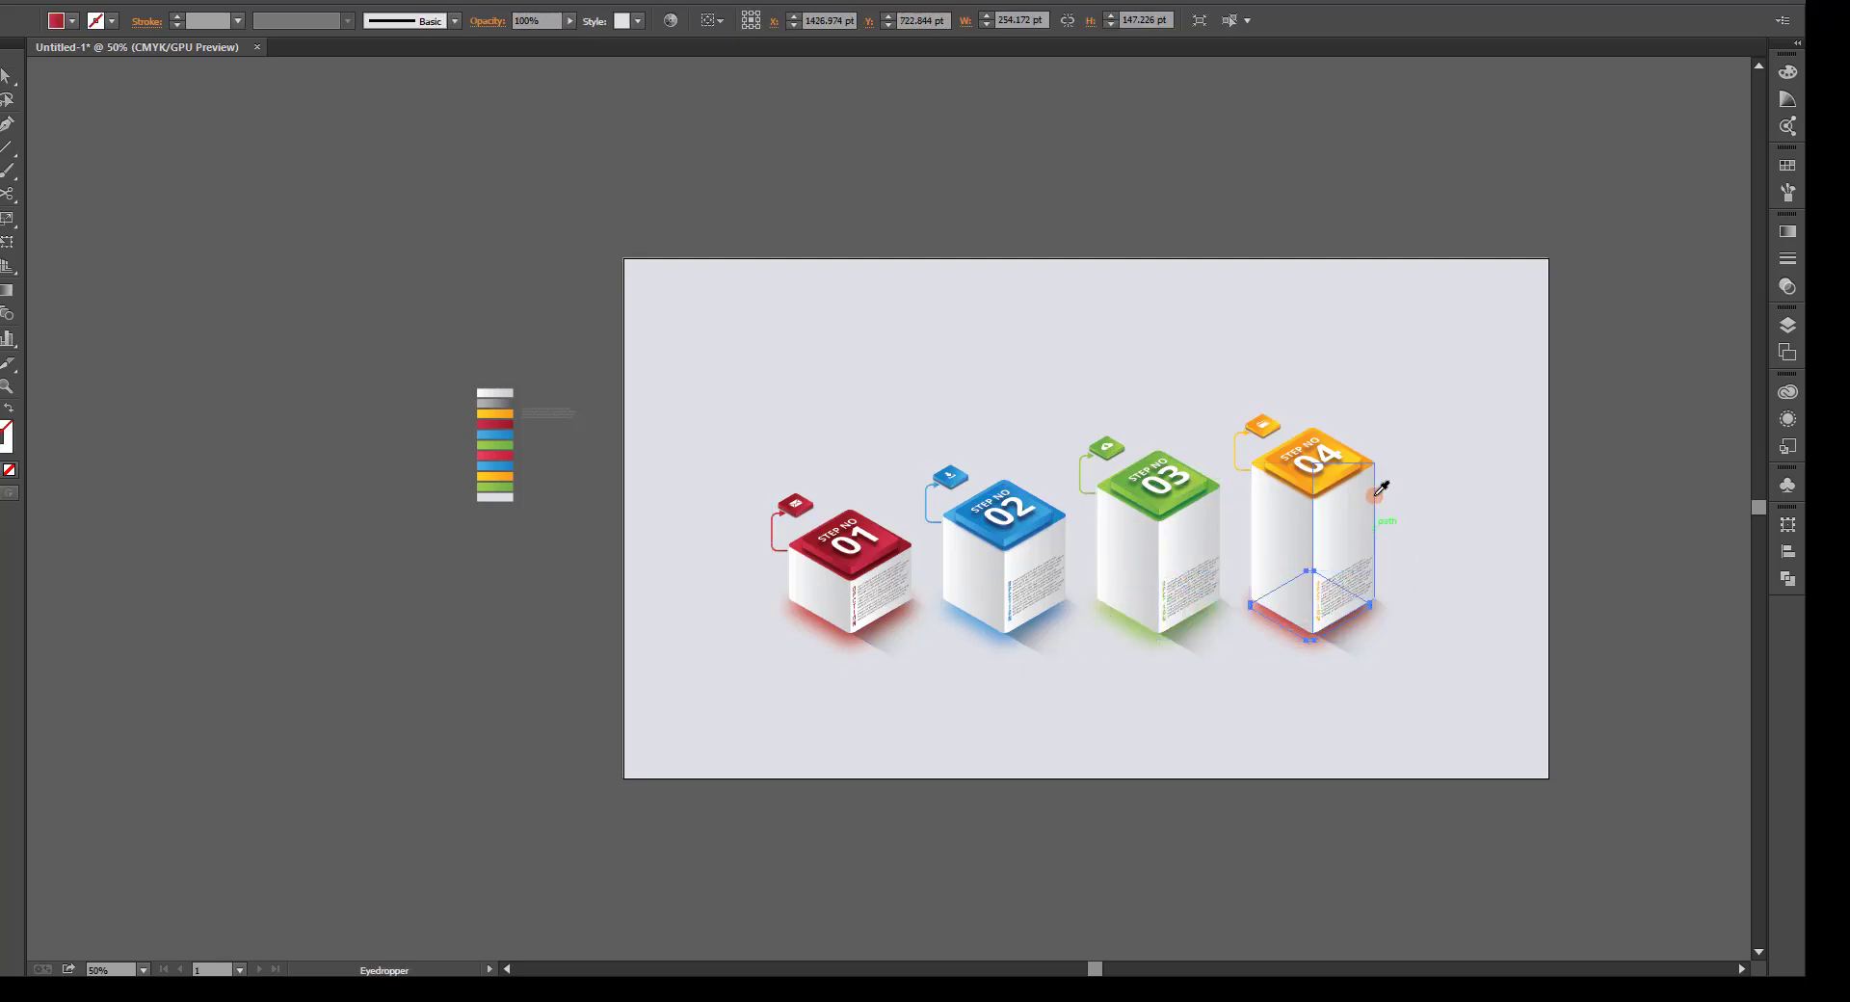
{"action": "left_click", "coordinate": [1346, 457]}
{"action": "key", "text": "v"}
{"action": "left_click", "coordinate": [1405, 376]}
{"action": "key", "text": "ctrl+0"}
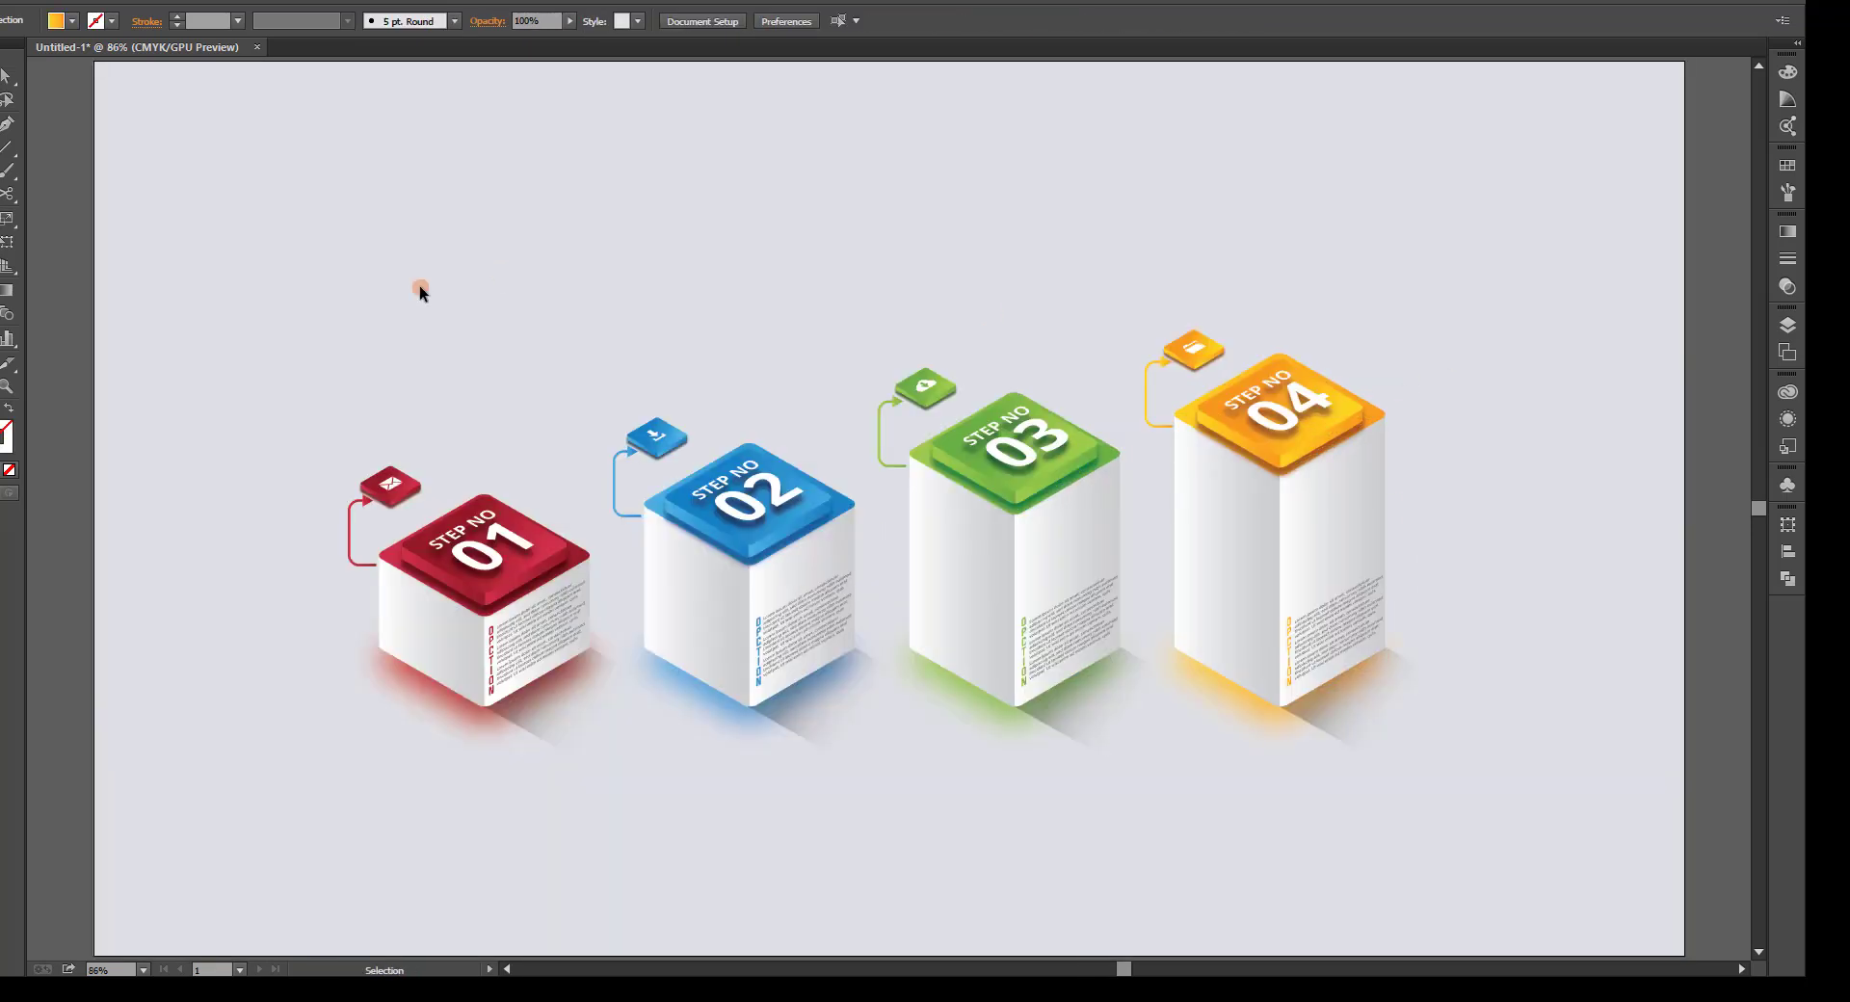
{"action": "left_click_drag", "start_coordinate": [597, 640], "coordinate": [1484, 803]}
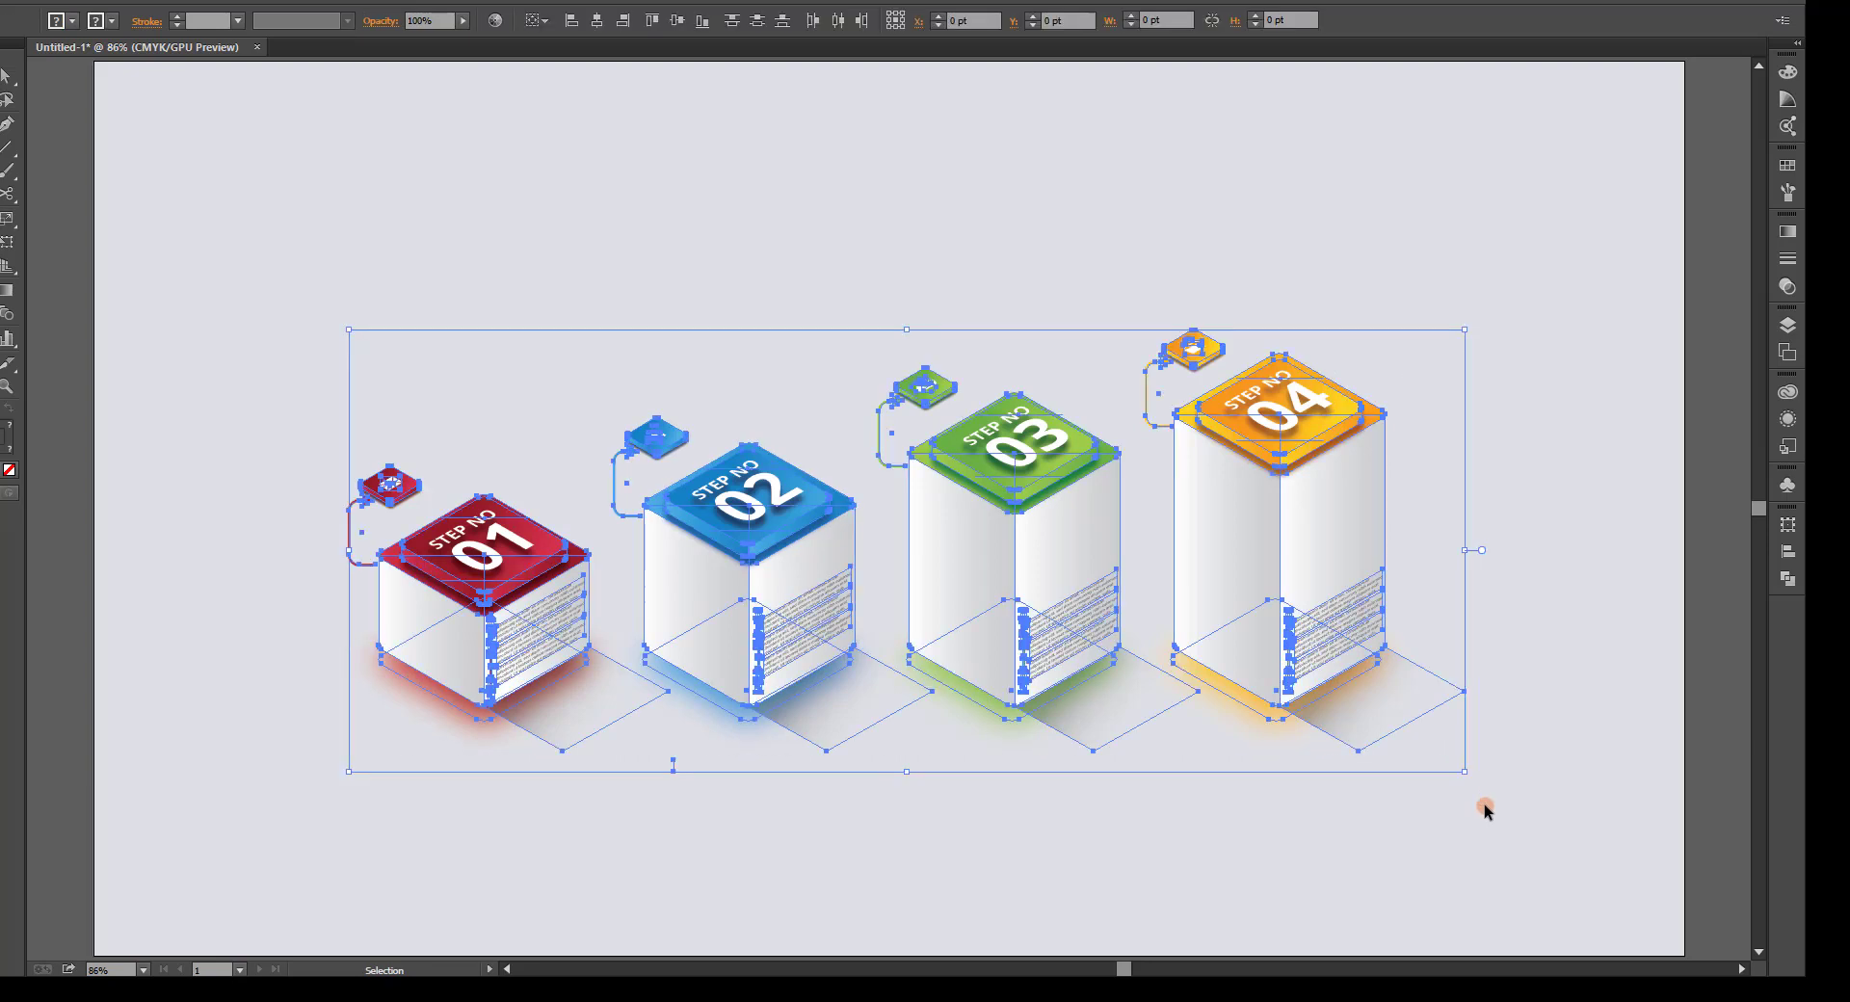
{"action": "left_click", "coordinate": [1440, 835]}
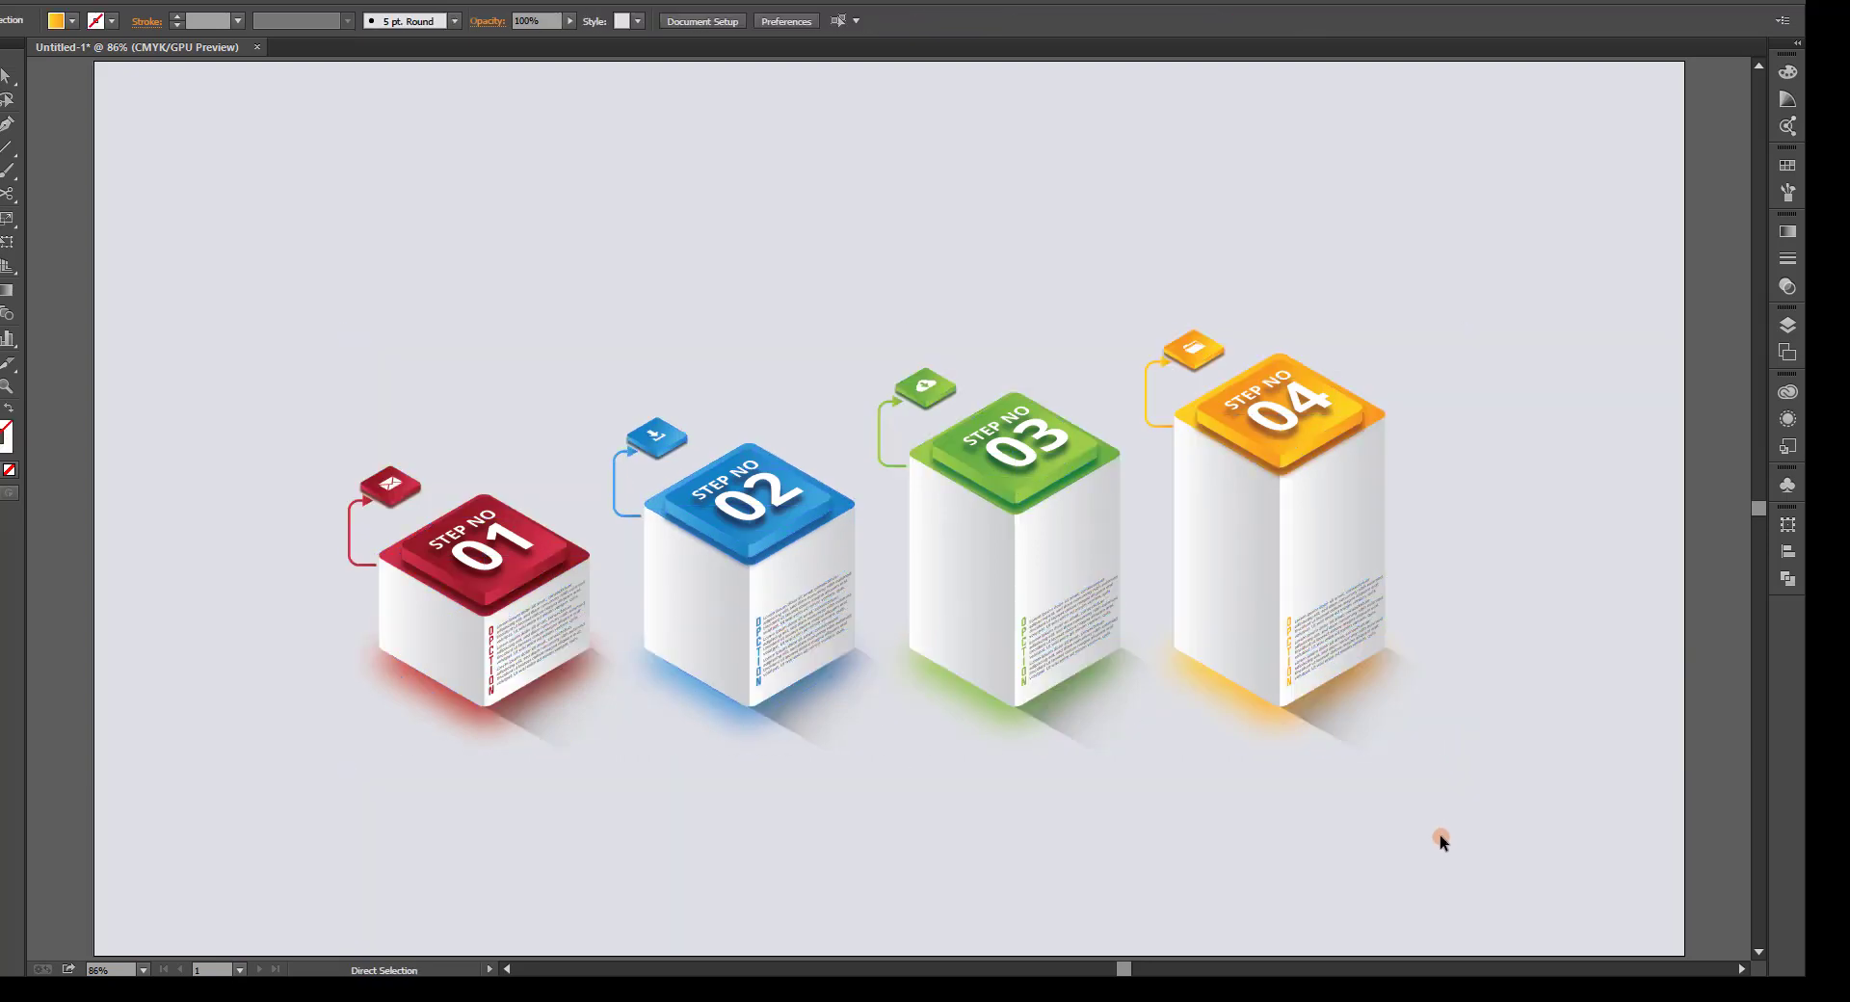
{"action": "key", "text": "ctrl+minus"}
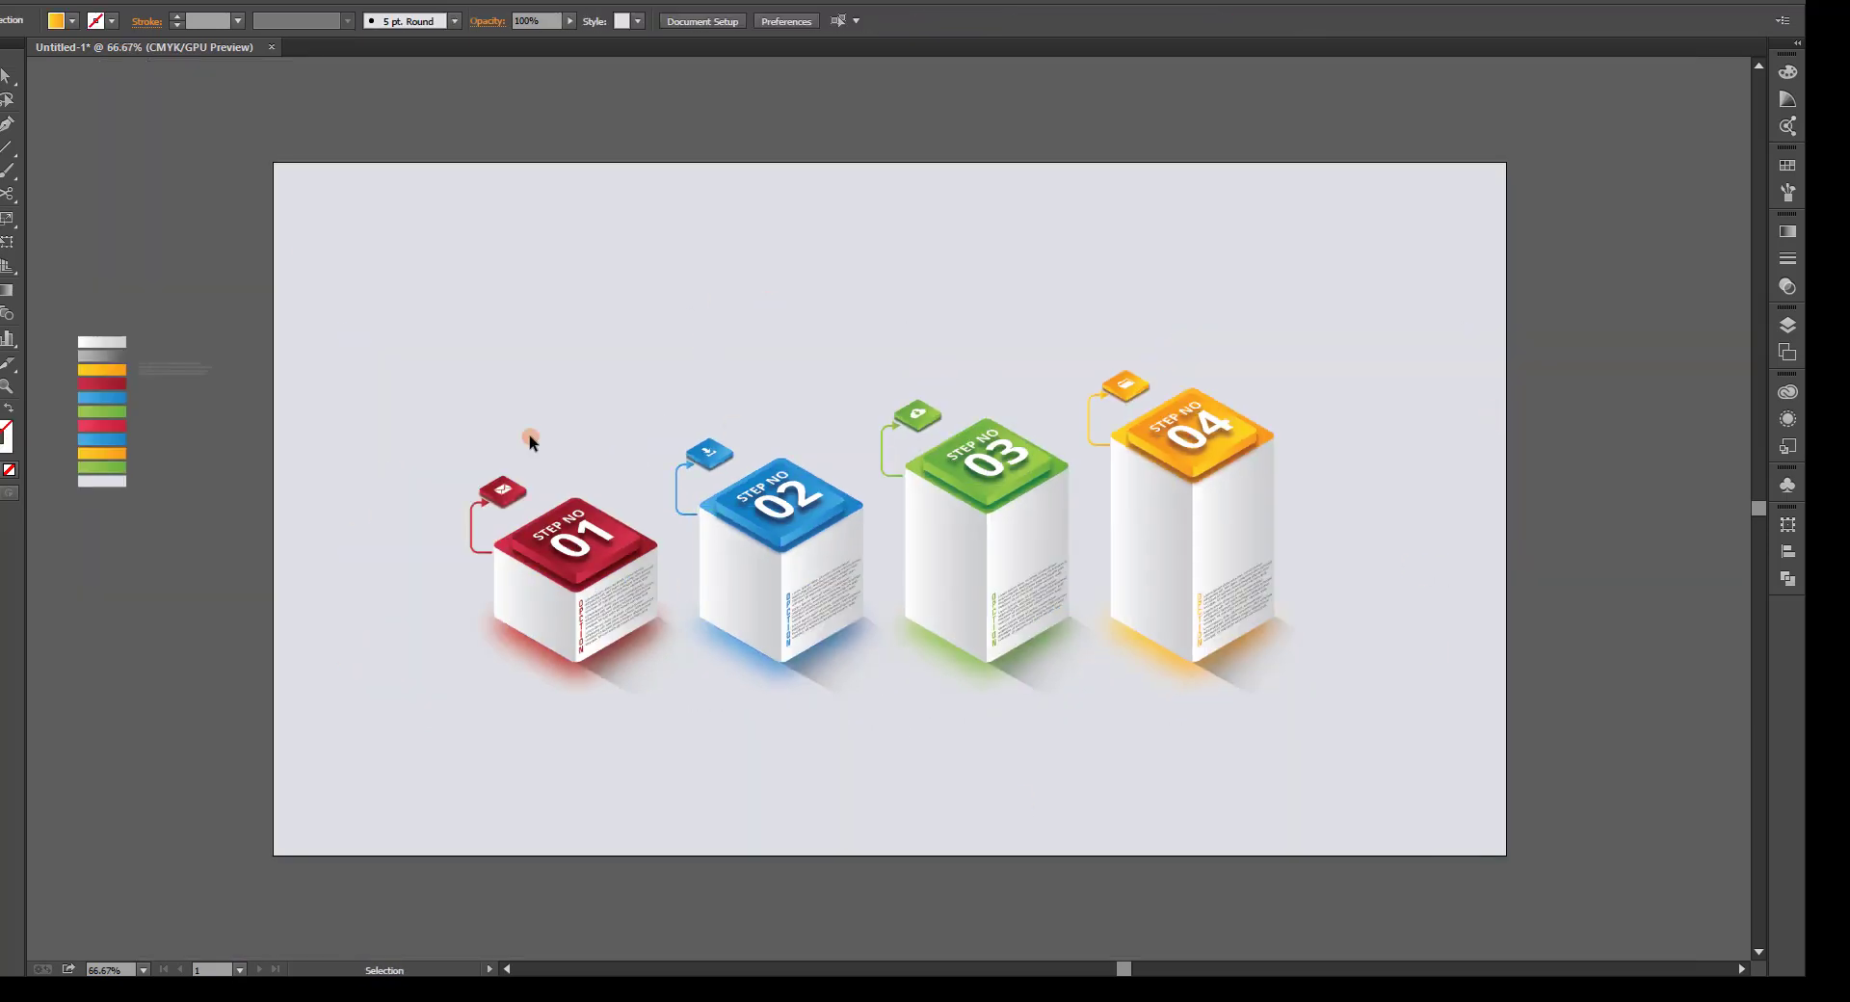